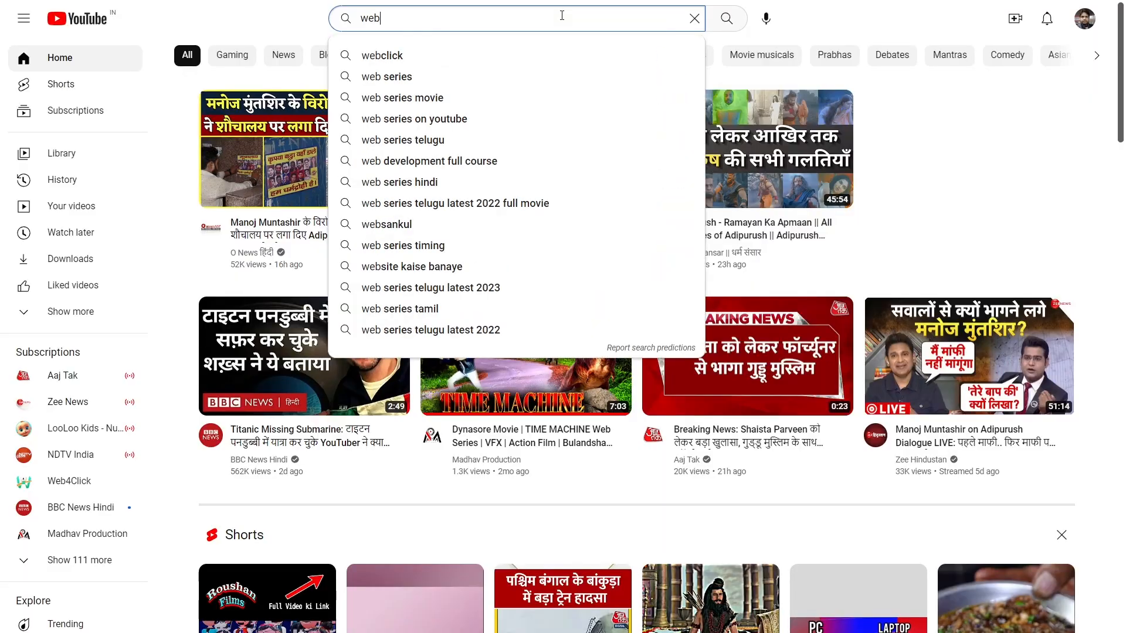
Step: Search YouTube for web4click, open the Web4Click channel and show its videos
type("ick")
key("Return")
left_click(465, 130)
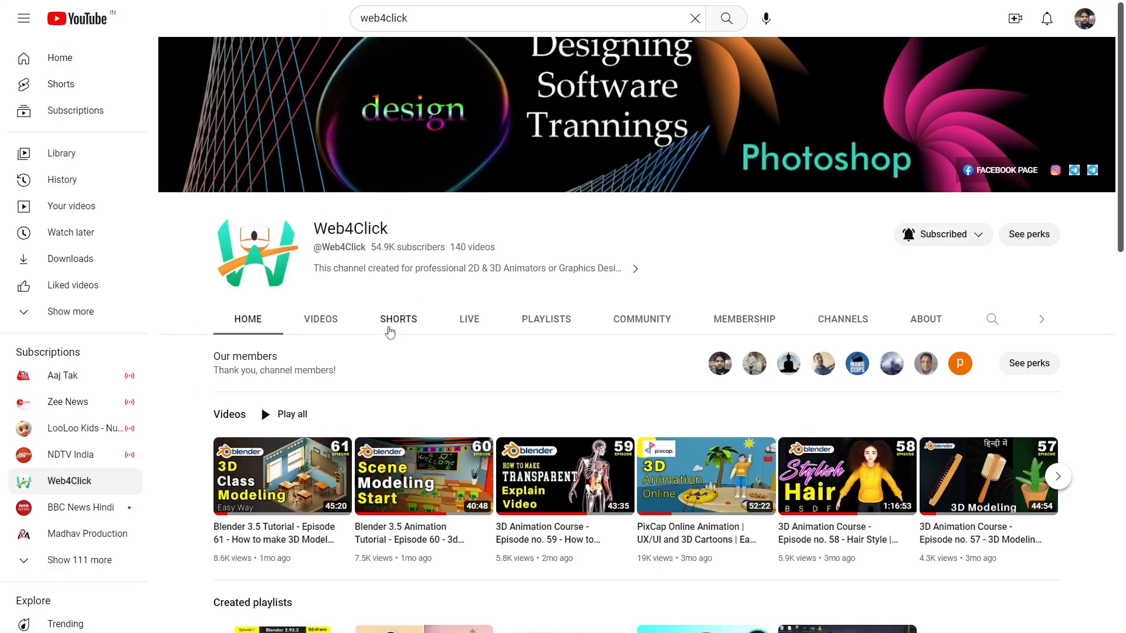
left_click(337, 332)
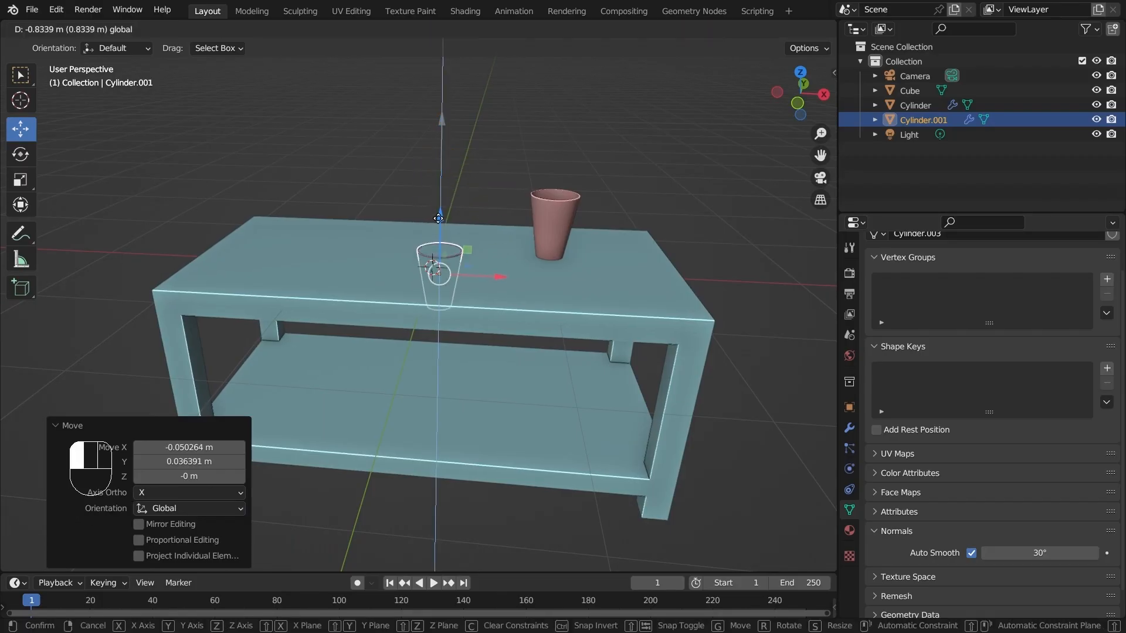
Step: Lower the purple cup vertically onto the tabletop and place a duplicate of it on the table
left_click(438, 218)
middle_click_drag(438, 218, 393, 231)
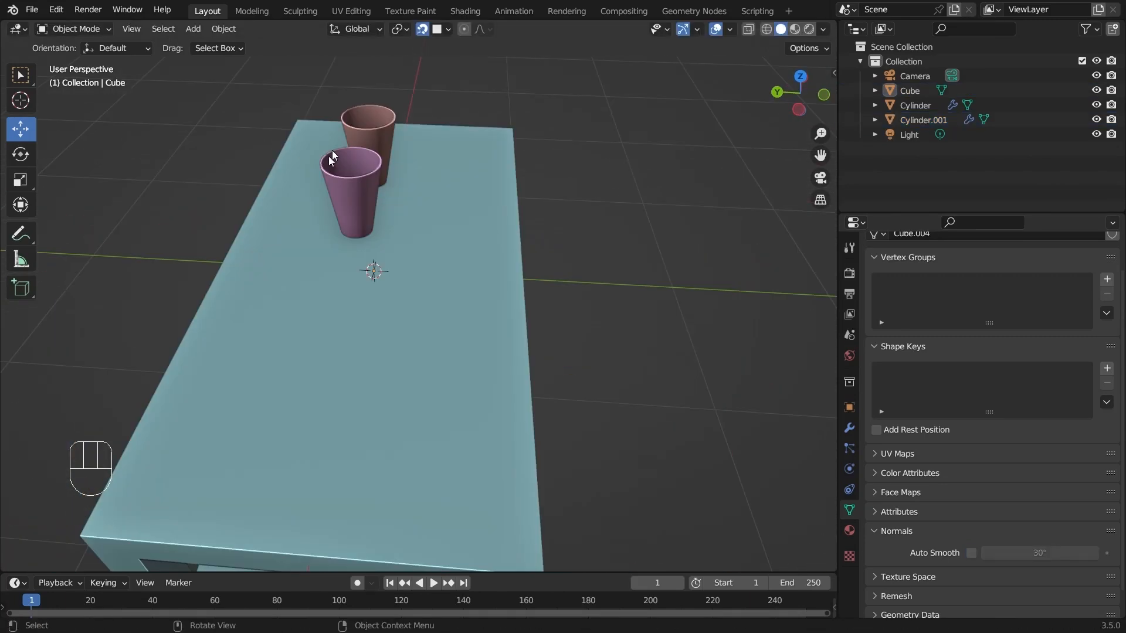
middle_click_drag(332, 154, 483, 191)
left_click(351, 228)
key("shift+d")
left_click(568, 228)
middle_click_drag(616, 197, 537, 239)
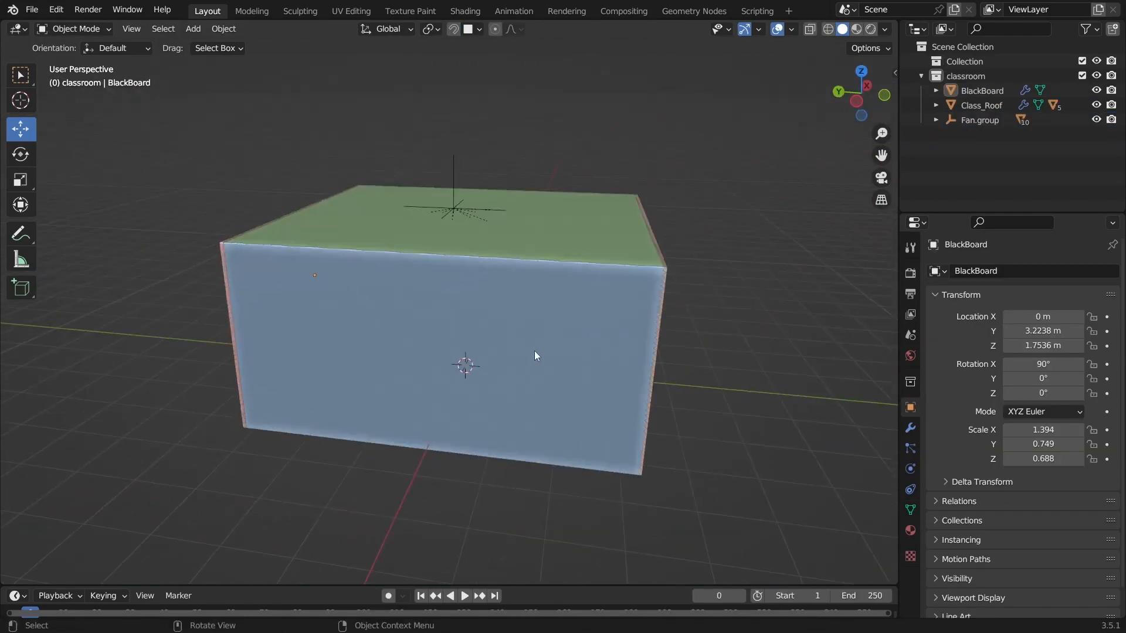
Step: Hide the classroom's outer walls, keeping the blackboard wall, floor and roof
left_click(533, 350)
middle_click_drag(533, 350, 478, 326)
left_click(624, 301)
key("h")
middle_click_drag(657, 303, 613, 307)
left_click(613, 308)
key("h")
middle_click_drag(501, 312, 457, 363)
key("space")
key("space")
left_click(462, 362)
key("h")
Step: Play the classroom animation and examine the spinning ceiling fans from several angles
key("space")
middle_click_drag(548, 331, 420, 306)
key("space")
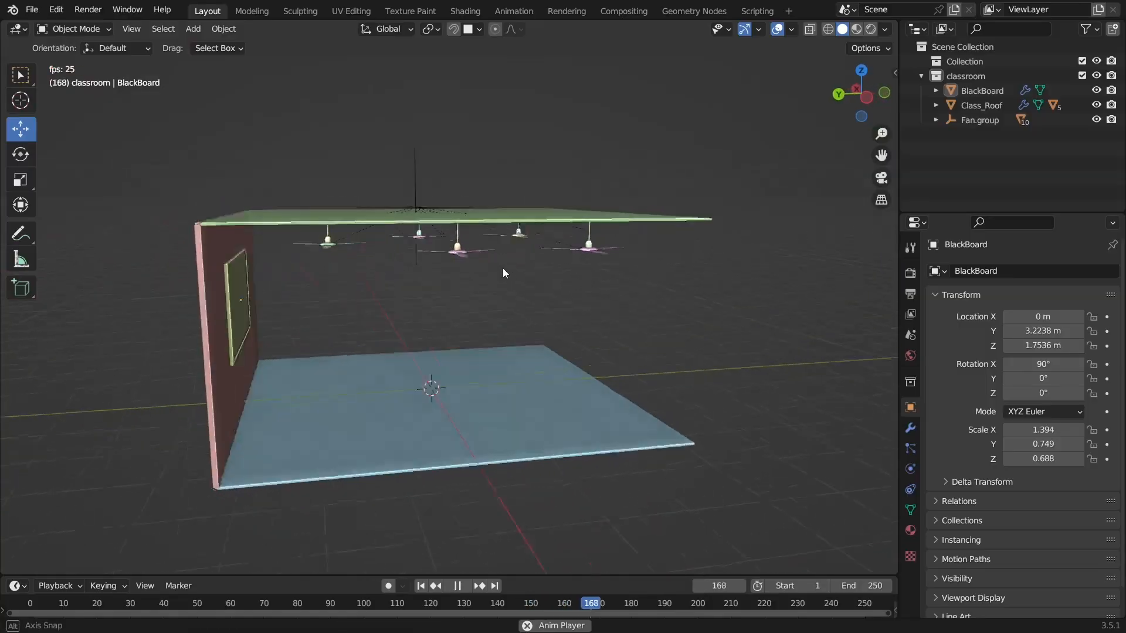
middle_click_drag(502, 268, 447, 248)
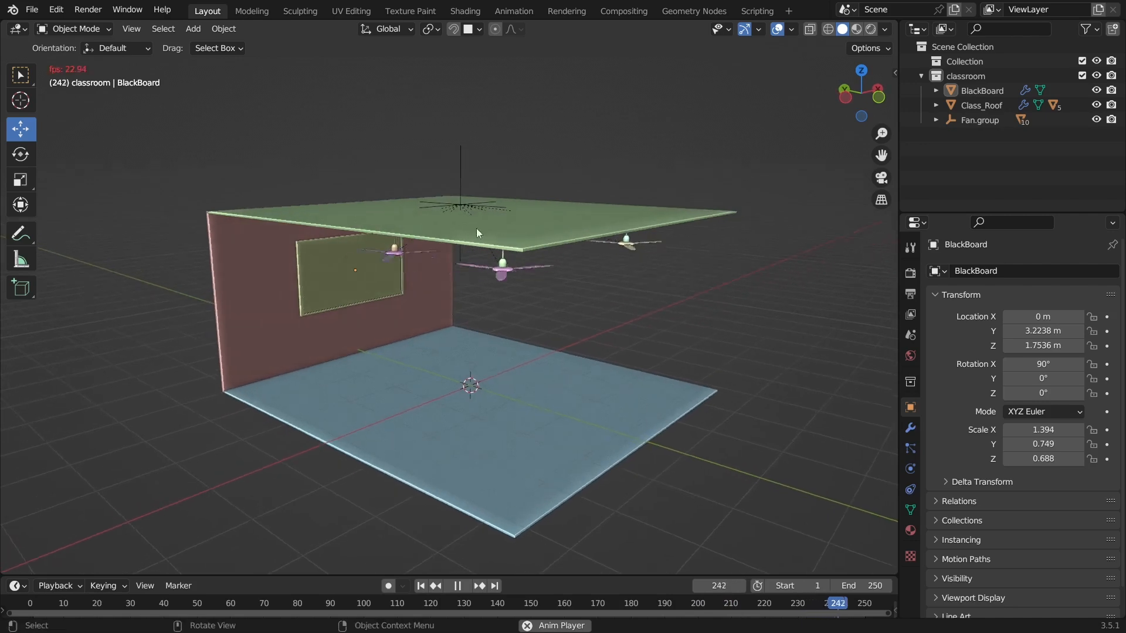
middle_click_drag(497, 294, 543, 293)
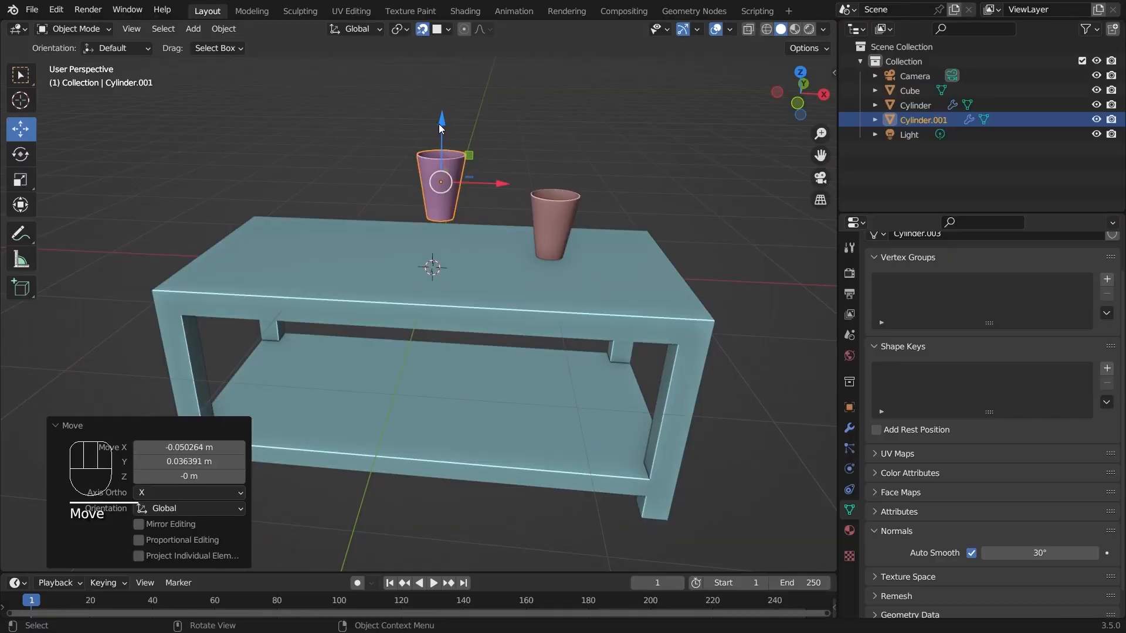
Step: Move the raised cup down along Z to rest on the tabletop, then duplicate it to another spot
left_click_drag(433, 126, 438, 188)
left_click_drag(438, 226, 440, 230)
middle_click_drag(444, 234, 403, 240)
left_click(495, 301)
middle_click_drag(495, 302, 463, 203)
key("shift+d")
left_click(627, 191)
middle_click_drag(626, 190, 503, 157)
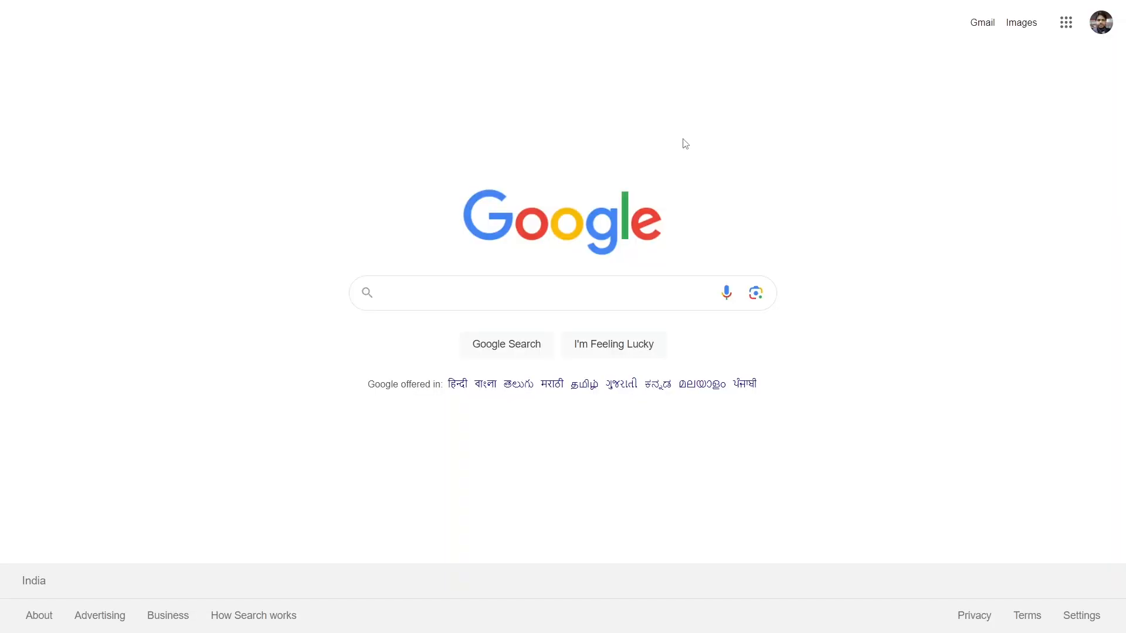
Step: Switch to Google, search for classroom table and browse the image results for reference designs
type("classroom table")
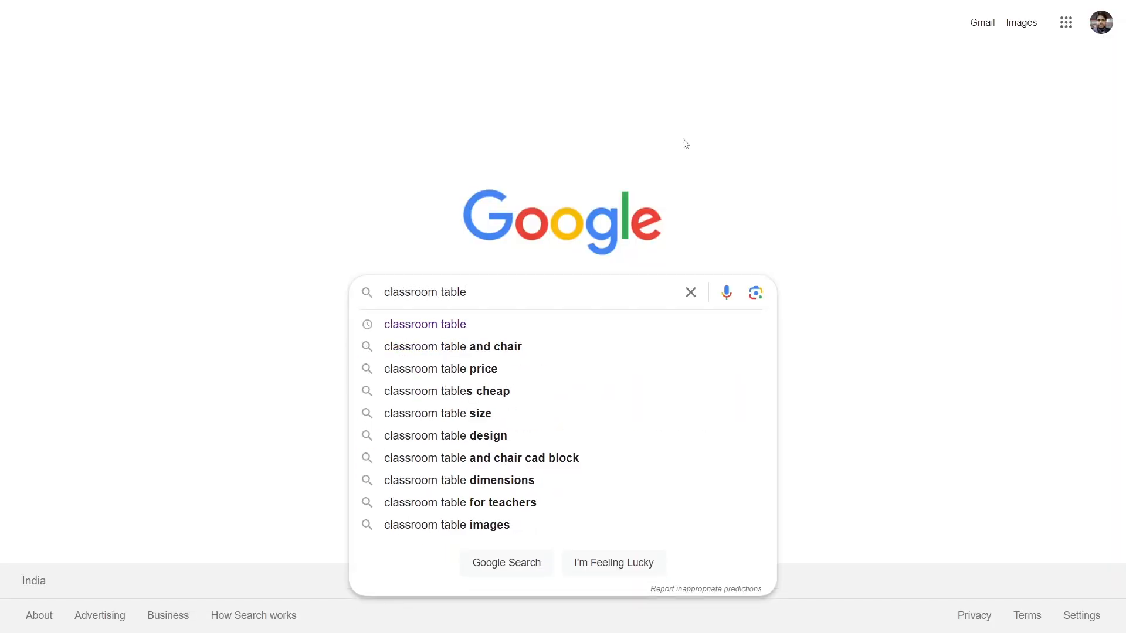
key("Return")
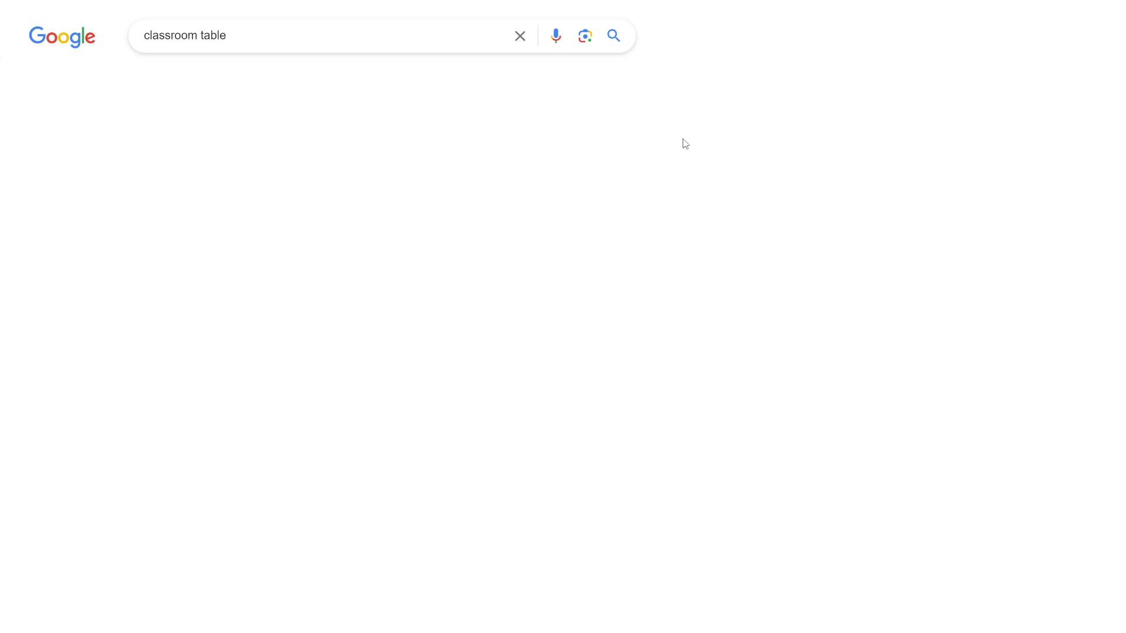
left_click(154, 82)
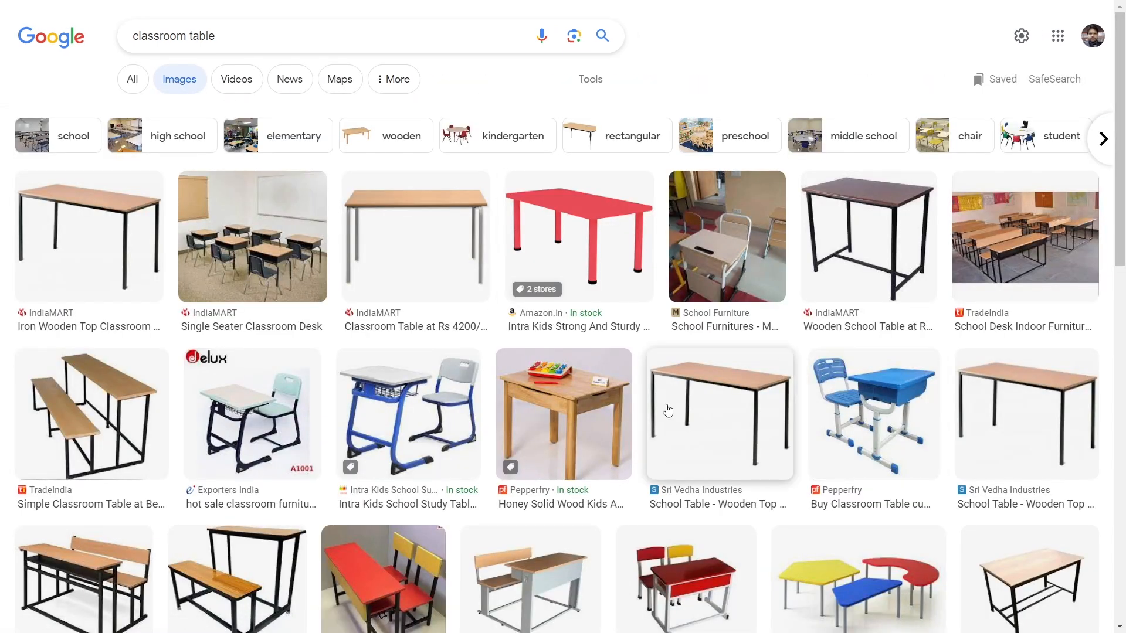
scroll(667, 411, "down", 18)
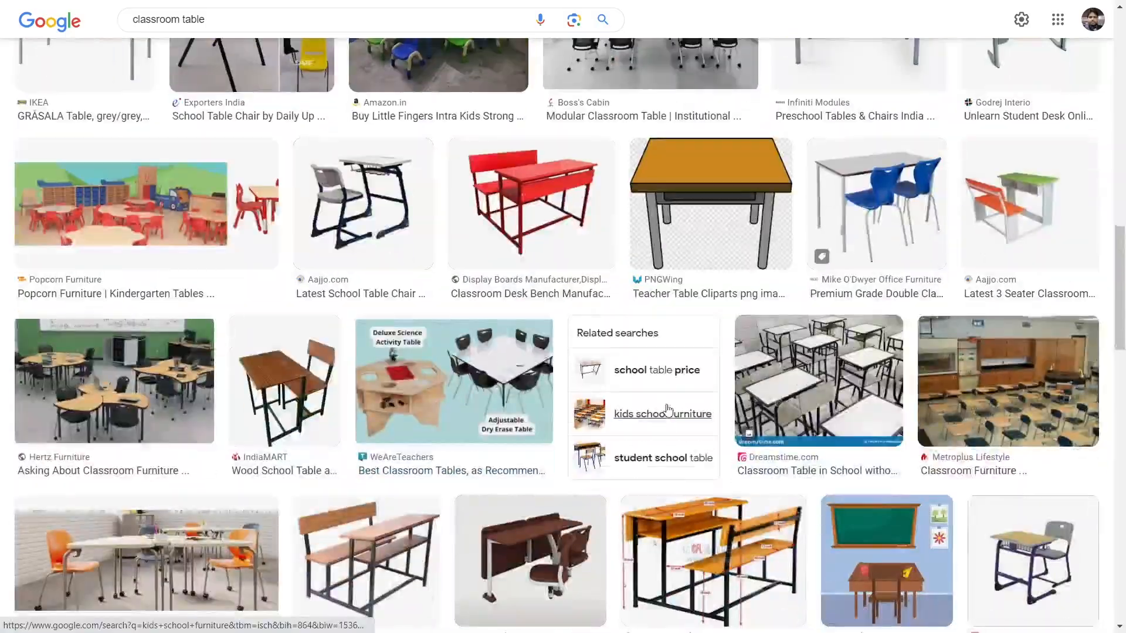
scroll(667, 410, "up", 15)
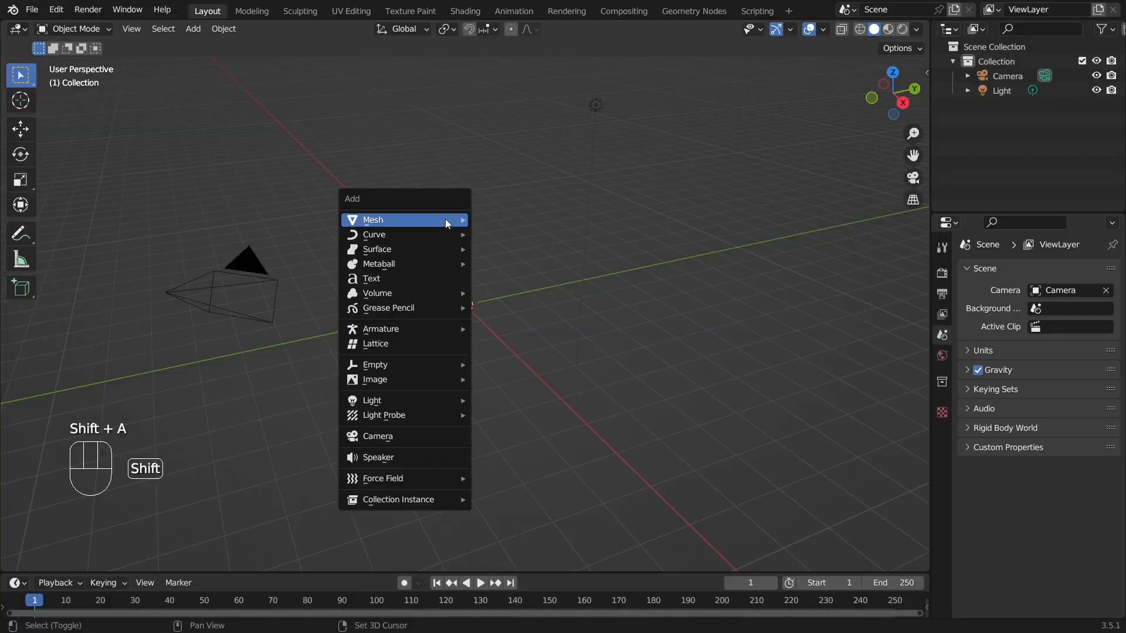
mouse_move(446, 223)
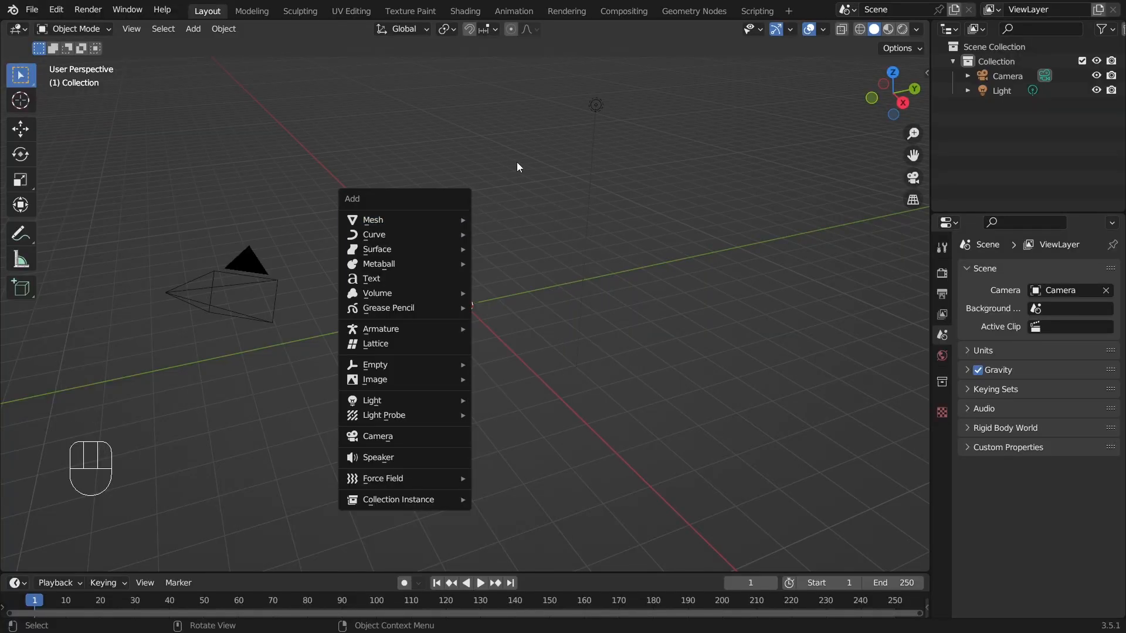
key("Escape")
key("shift+a")
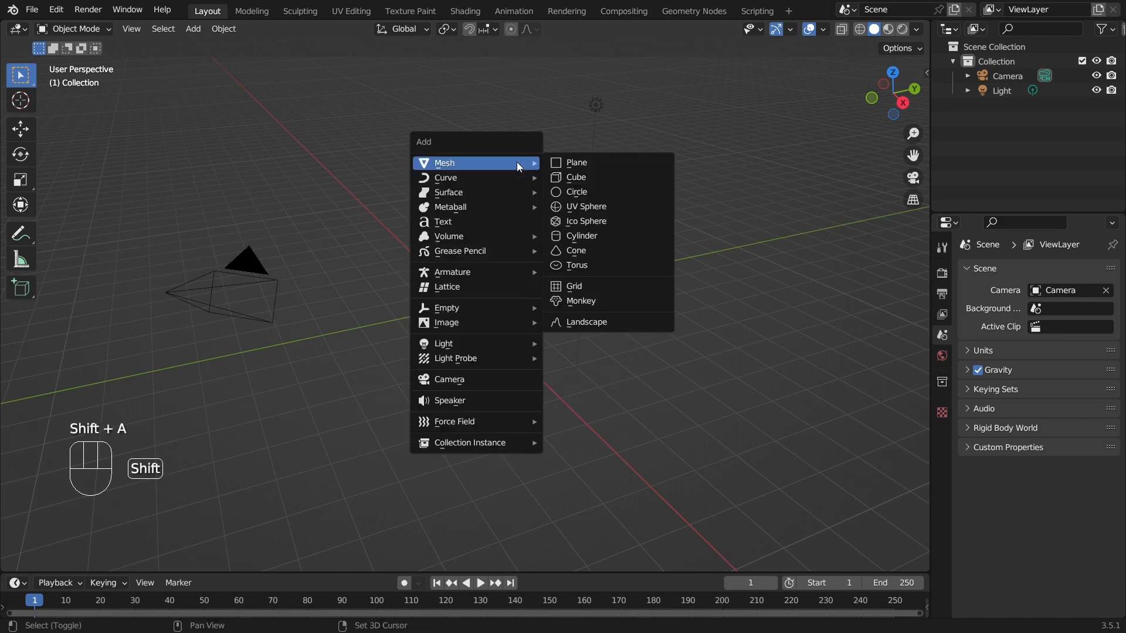
mouse_move(518, 170)
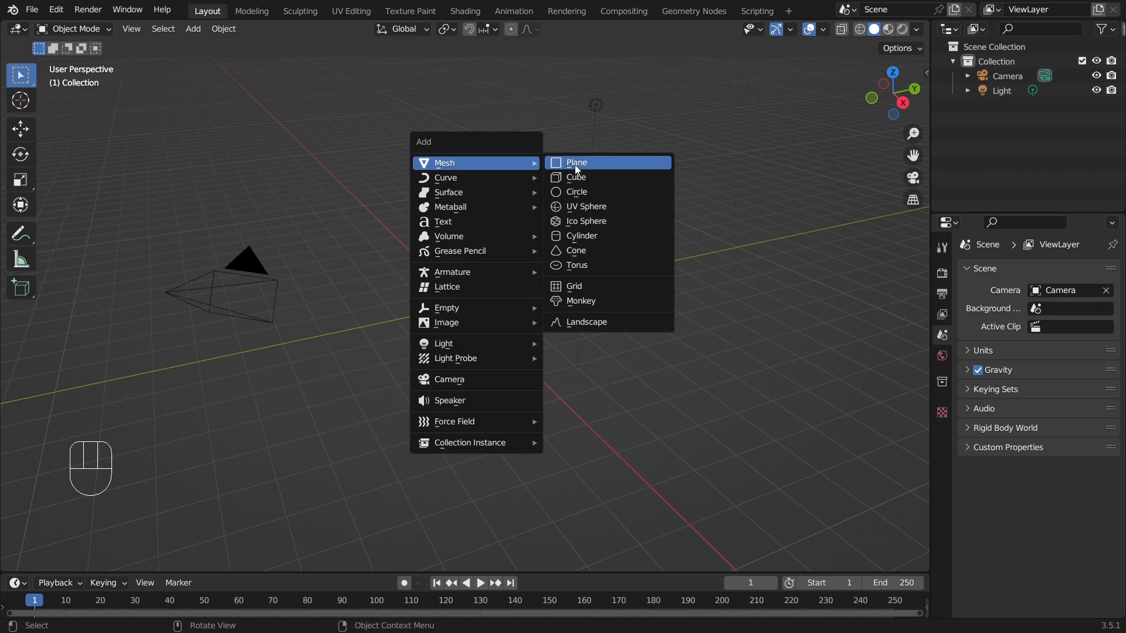
left_click(587, 243)
scroll(539, 322, "up", 3)
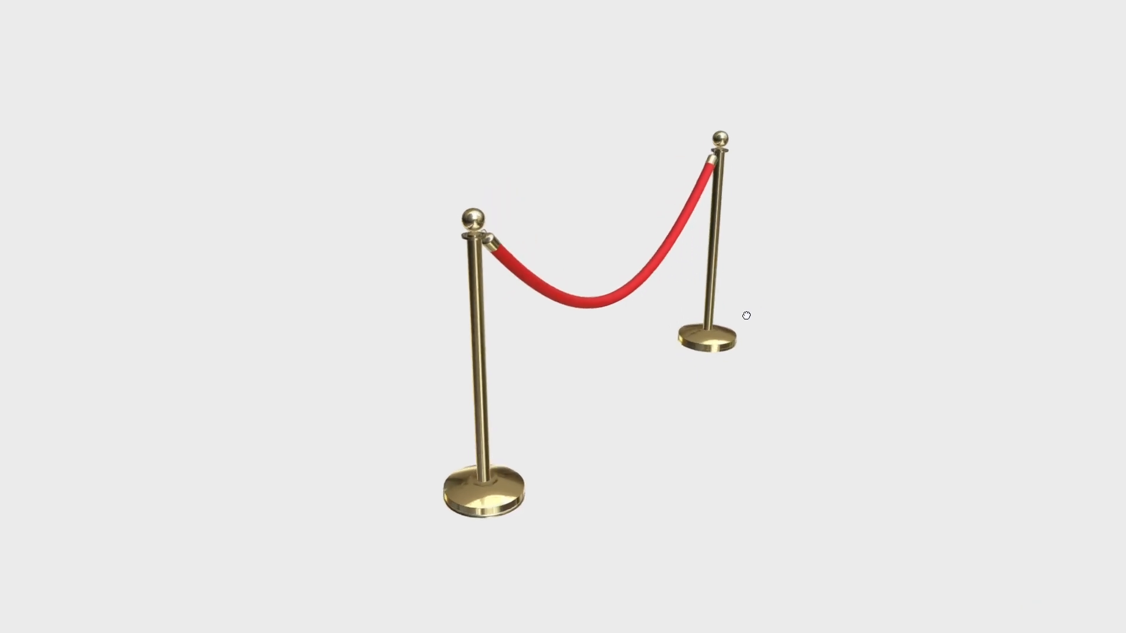
left_click_drag(747, 315, 678, 322)
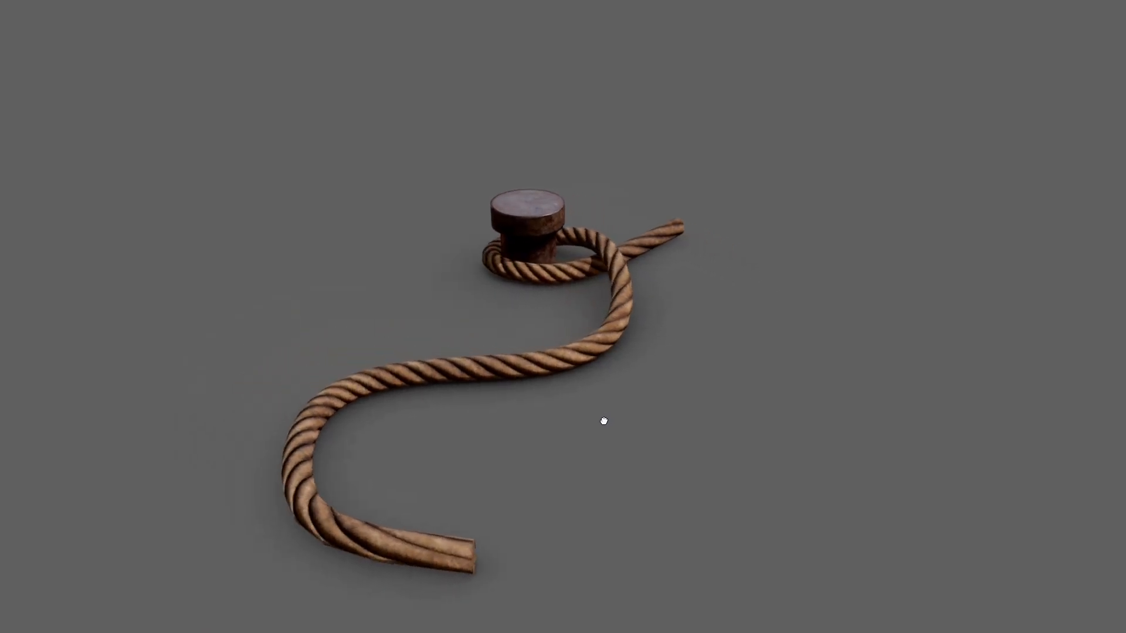
left_click_drag(603, 422, 549, 423)
Step: Add a cylinder mesh at the scene's origin and look at it up close
key("shift+a")
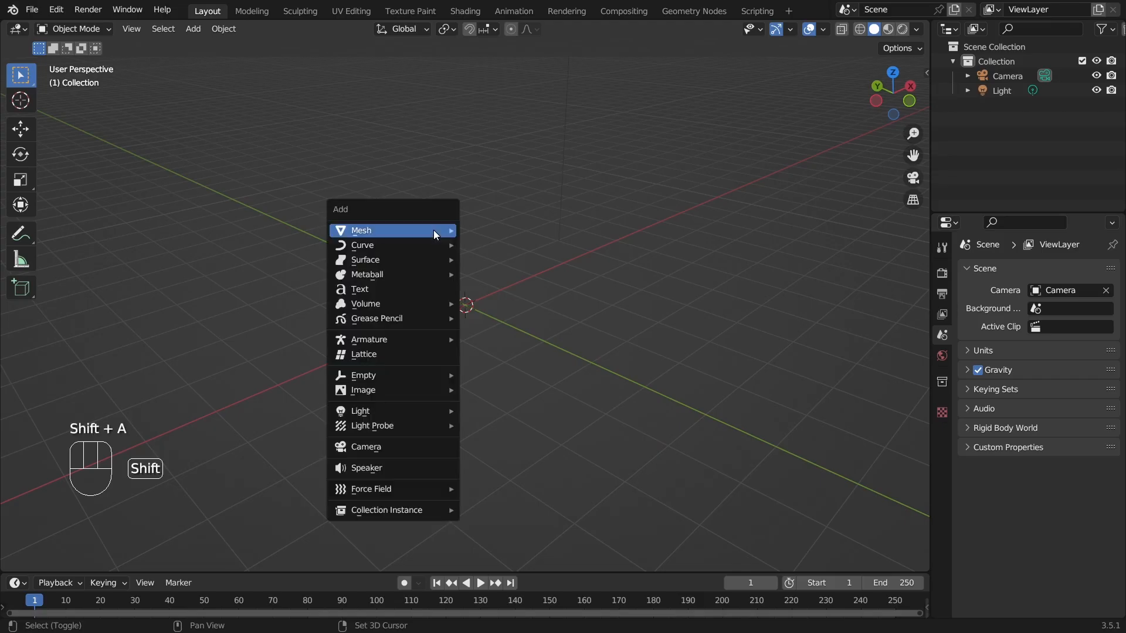
mouse_move(434, 230)
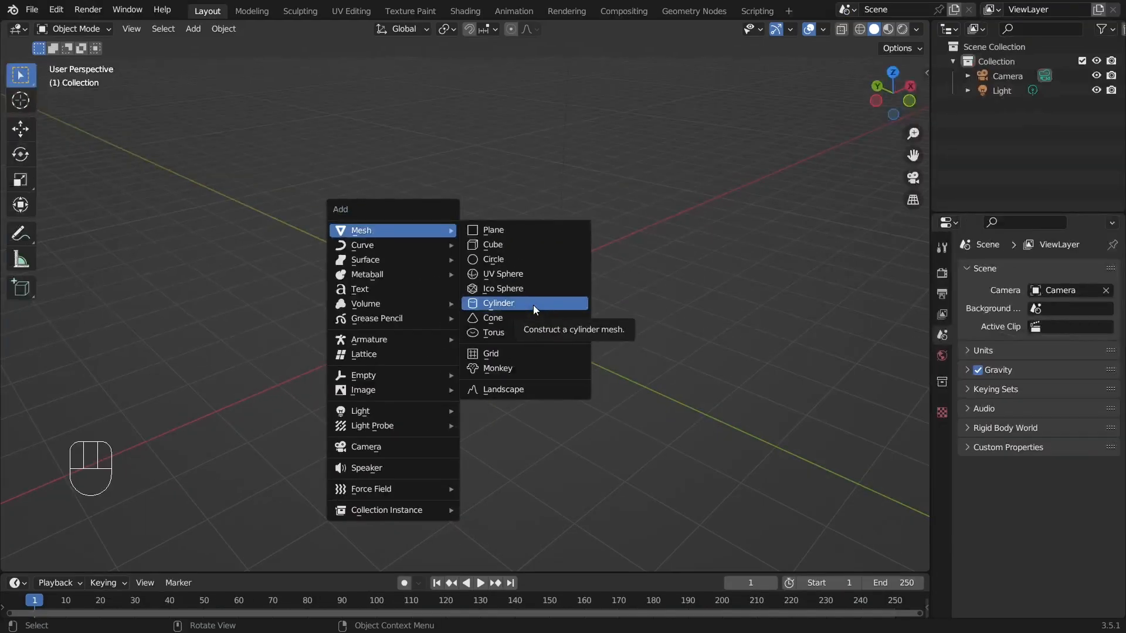
left_click(551, 304)
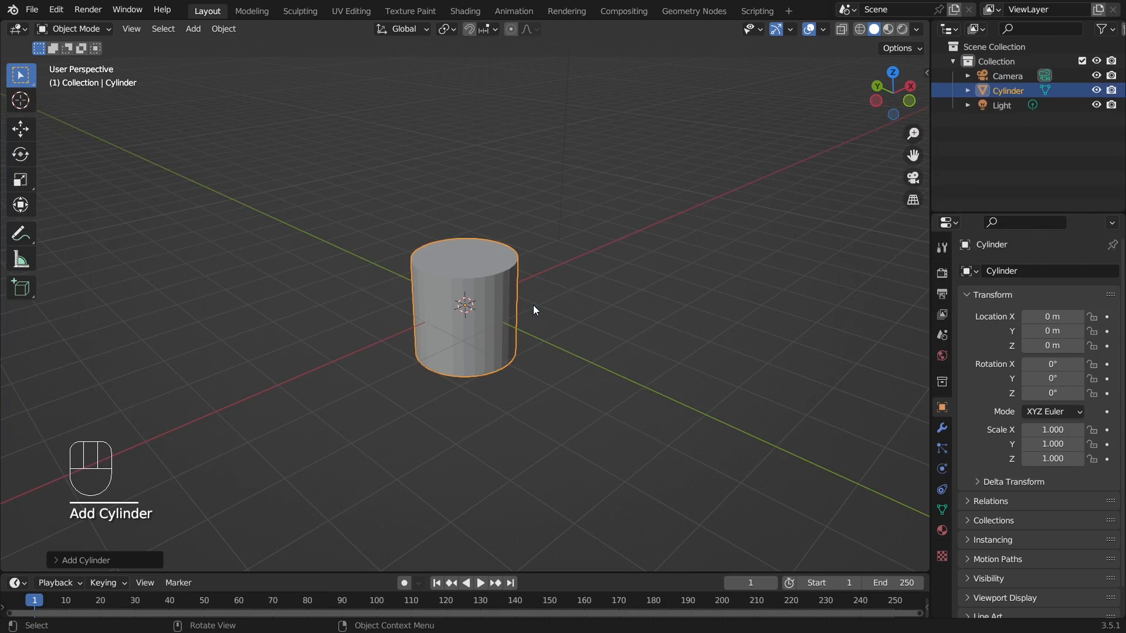
middle_click_drag(414, 306, 569, 332)
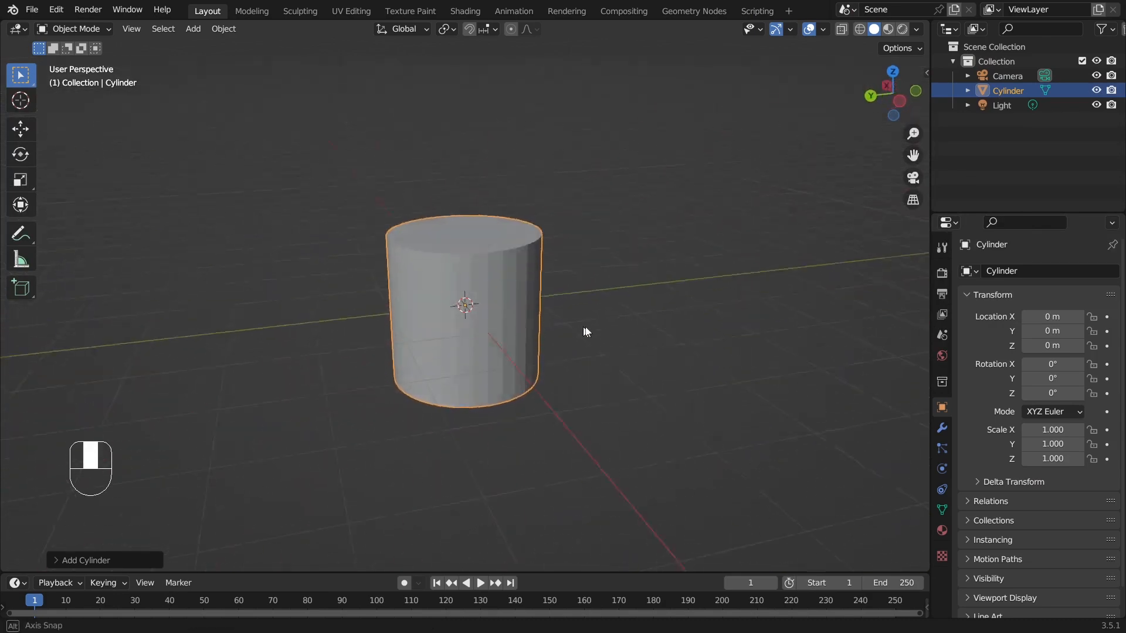
scroll(595, 334, "up", 3)
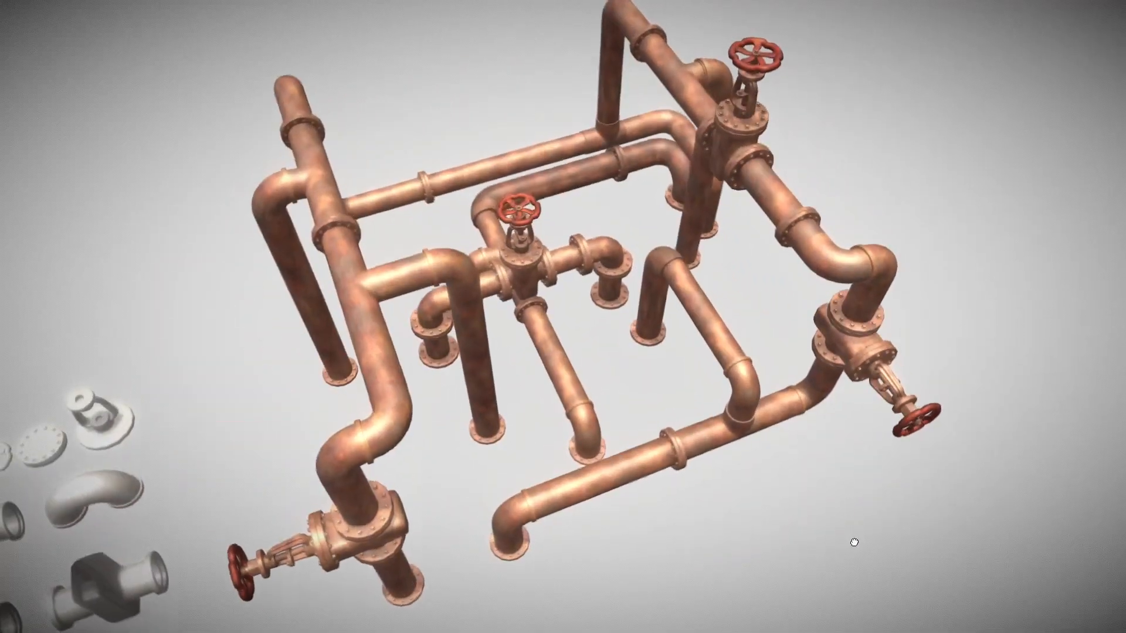
Step: Play the camera's Follow Path animation around the plush toy
left_click_drag(821, 514, 729, 558)
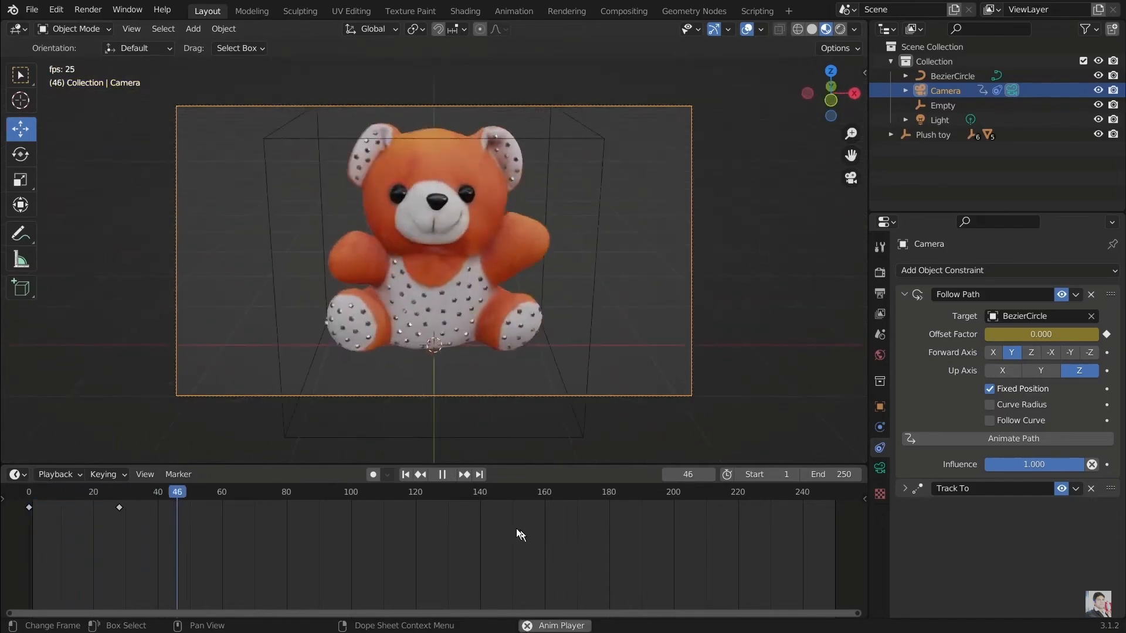
key("space")
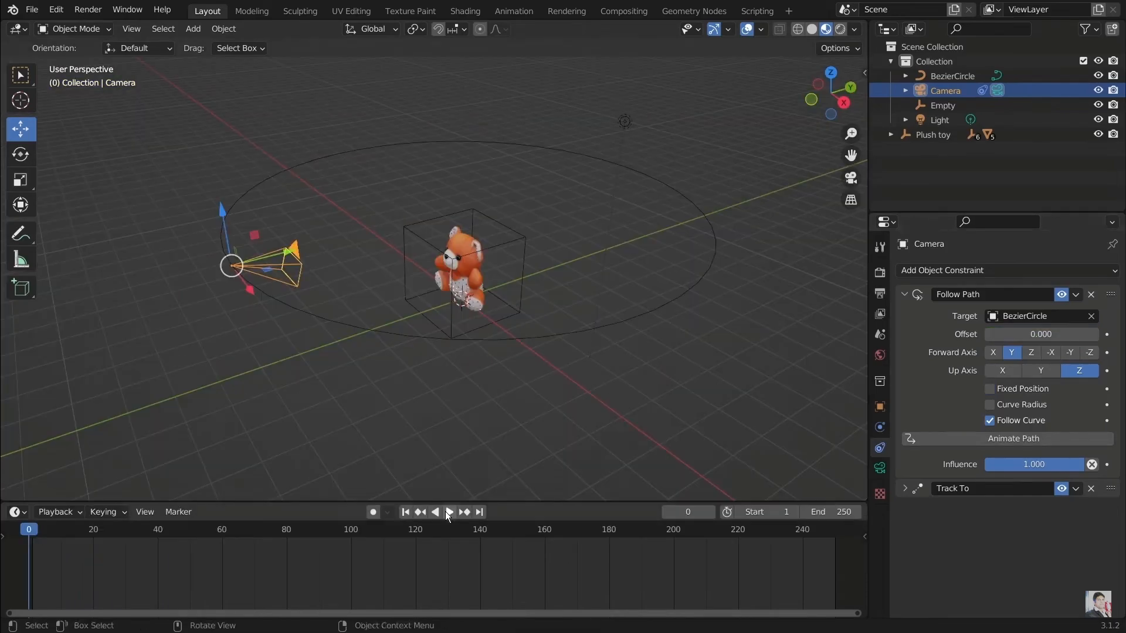
left_click(449, 512)
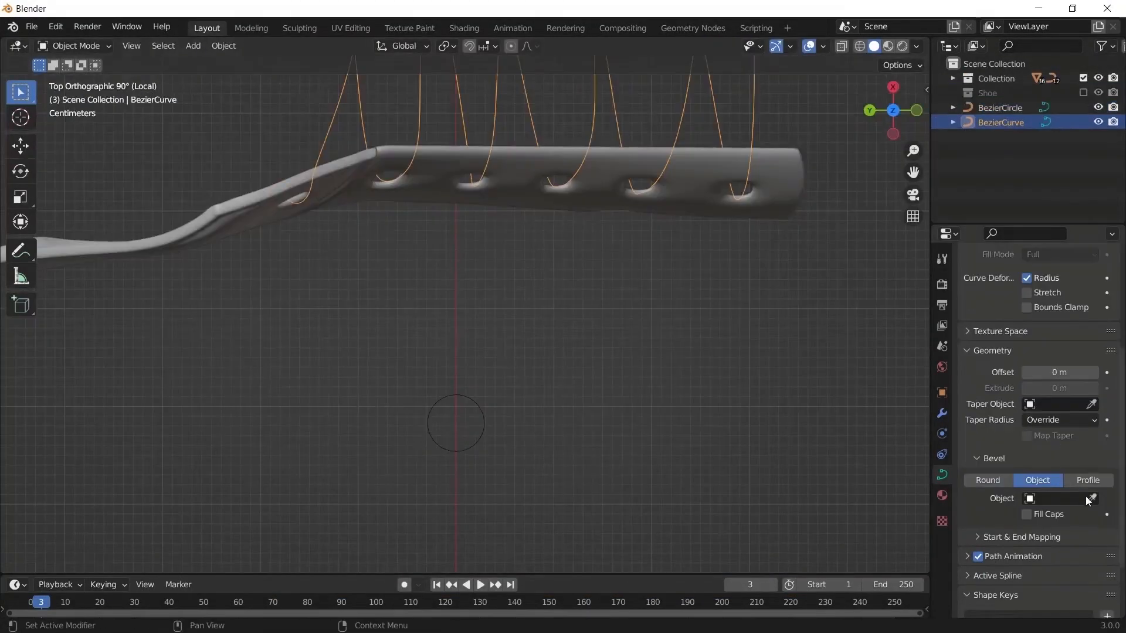
Step: Assign the circle curve as the bevel object of the shoelace curve
left_click(1090, 498)
left_click(430, 424)
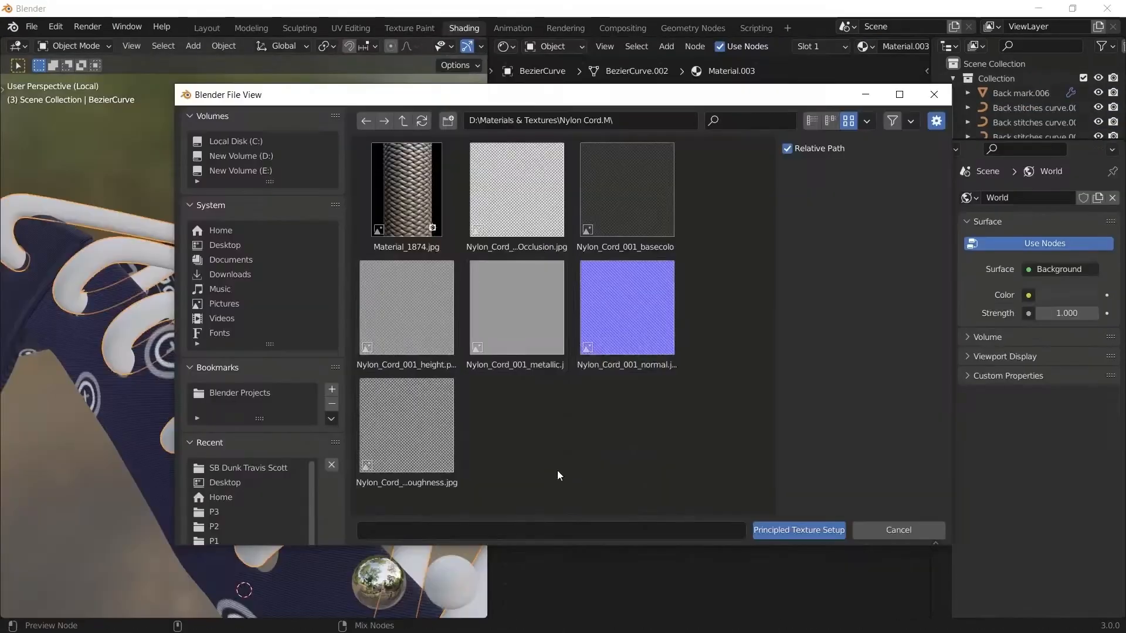
Step: Apply the Nylon Cord normal and displacement textures to the shoelace material with Principled Texture Setup
left_click_drag(689, 488, 354, 258)
left_click(783, 529)
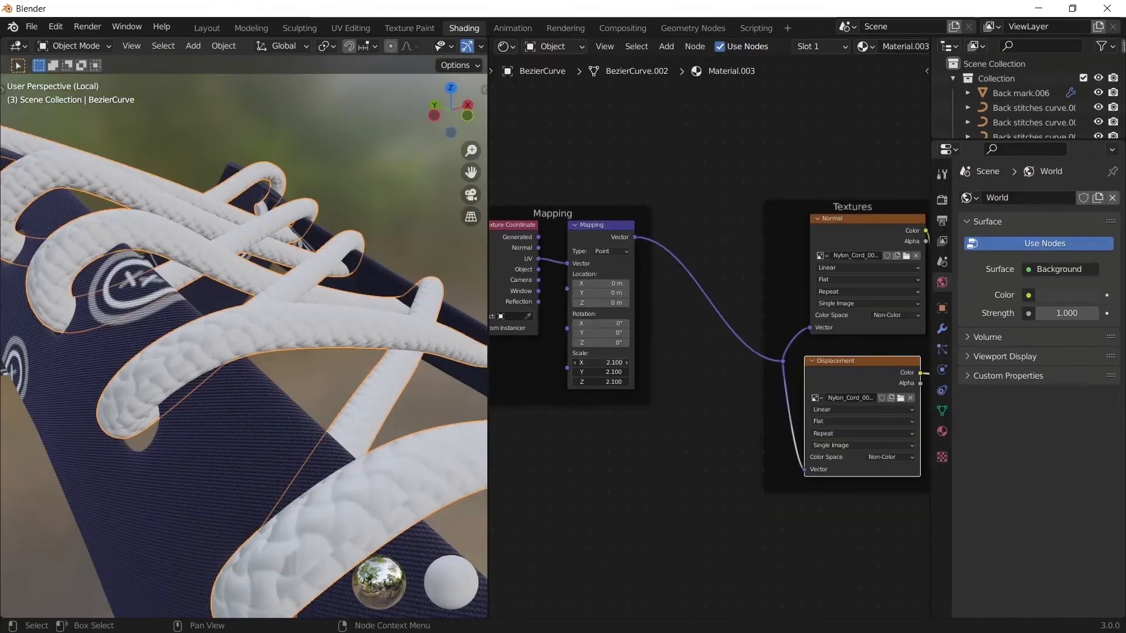
scroll(297, 346, "down", 10)
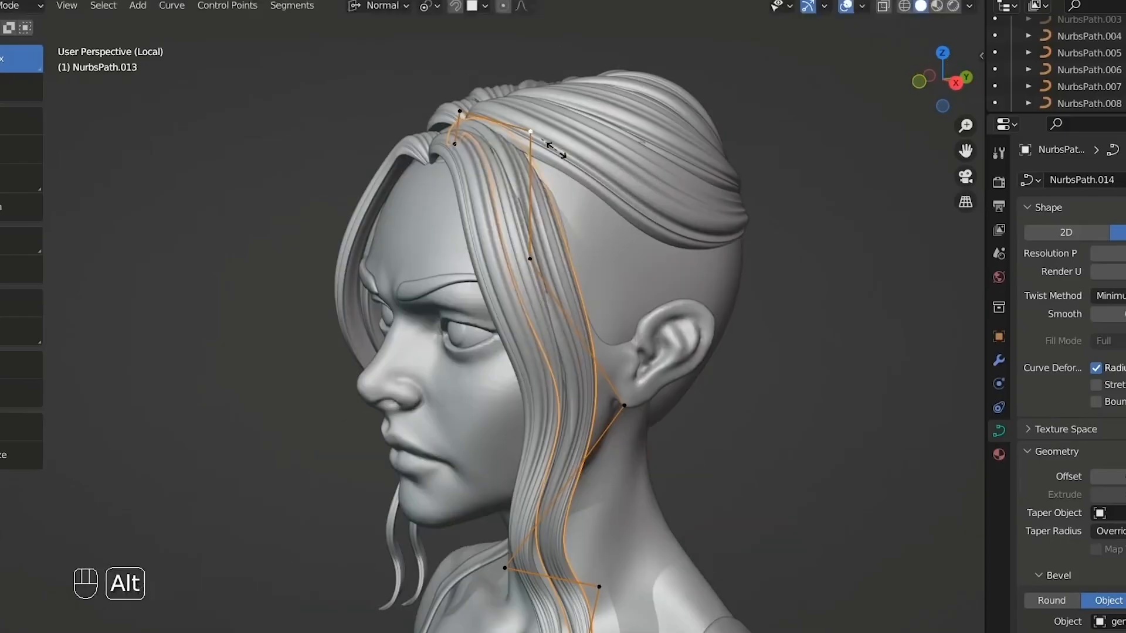
Step: Move the braid curve's control points so that the braid hangs down behind the character's head
left_click_drag(556, 150, 697, 156, "alt")
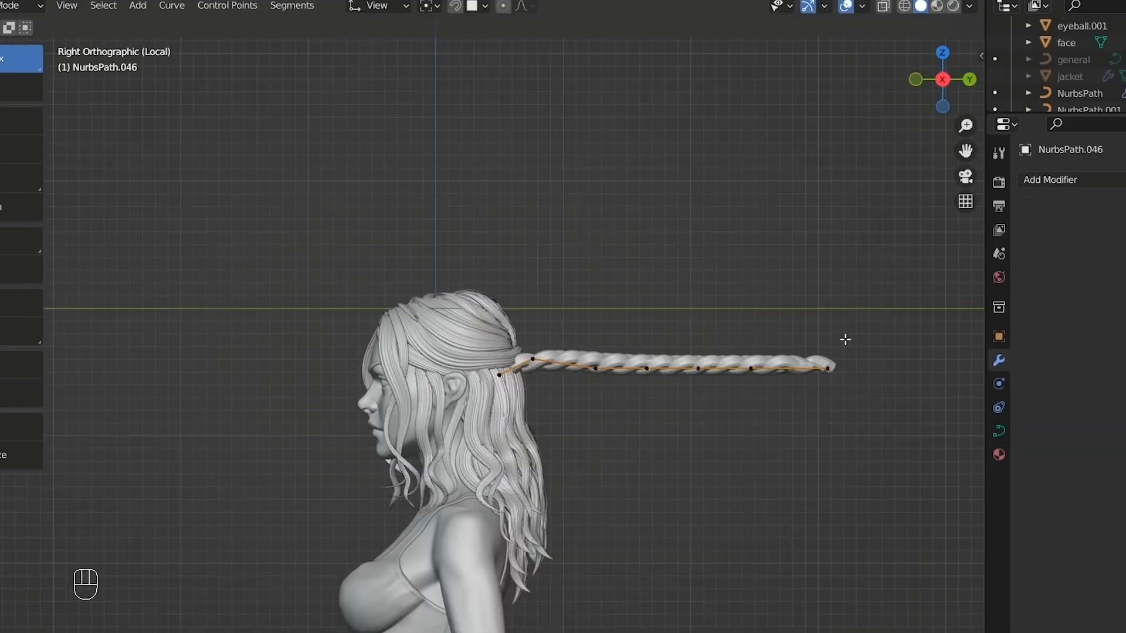
key("g")
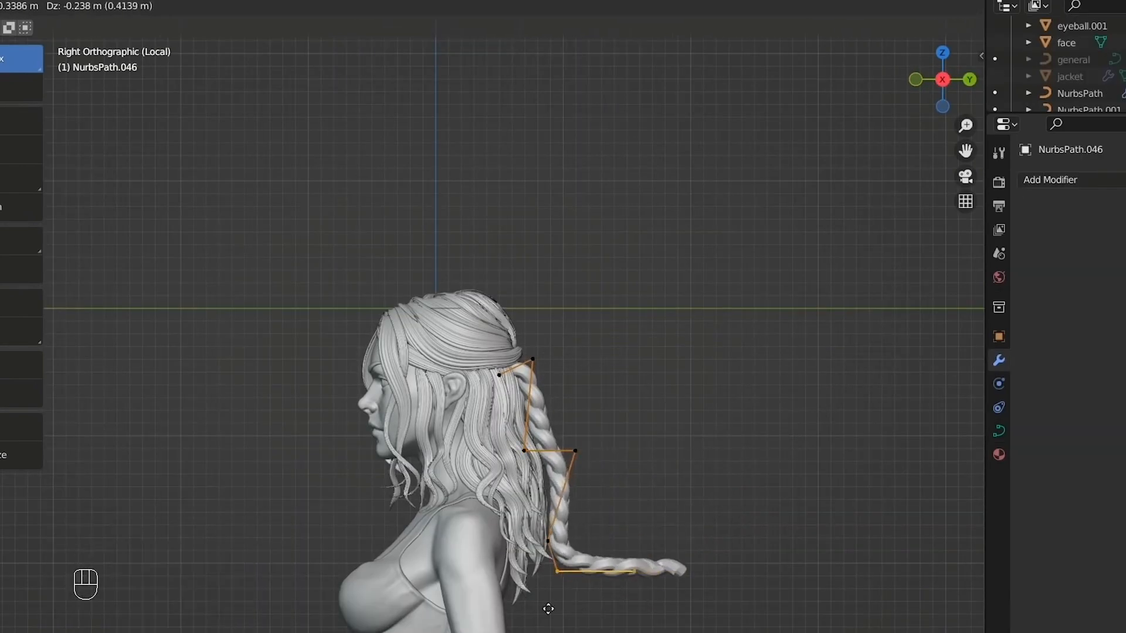
left_click(550, 599)
key("ctrl+KP_1")
key("g")
left_click(587, 405)
left_click_drag(586, 404, 423, 356, "alt")
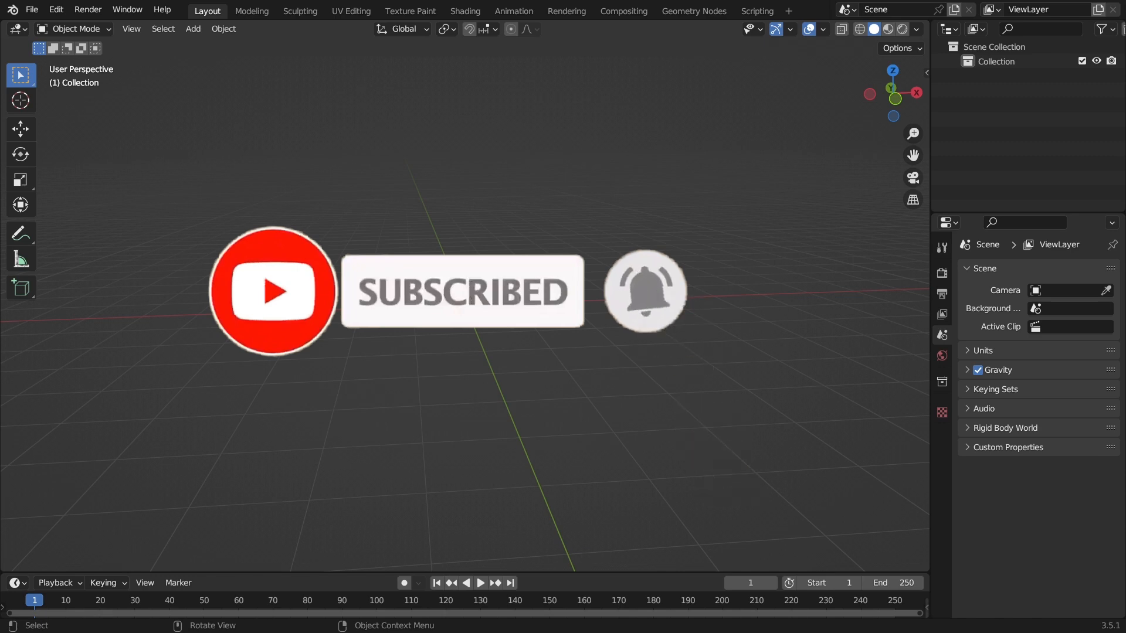
Step: Add a Bezier curve and move it along the X axis to about 2.69 m
middle_click_drag(469, 329, 509, 314)
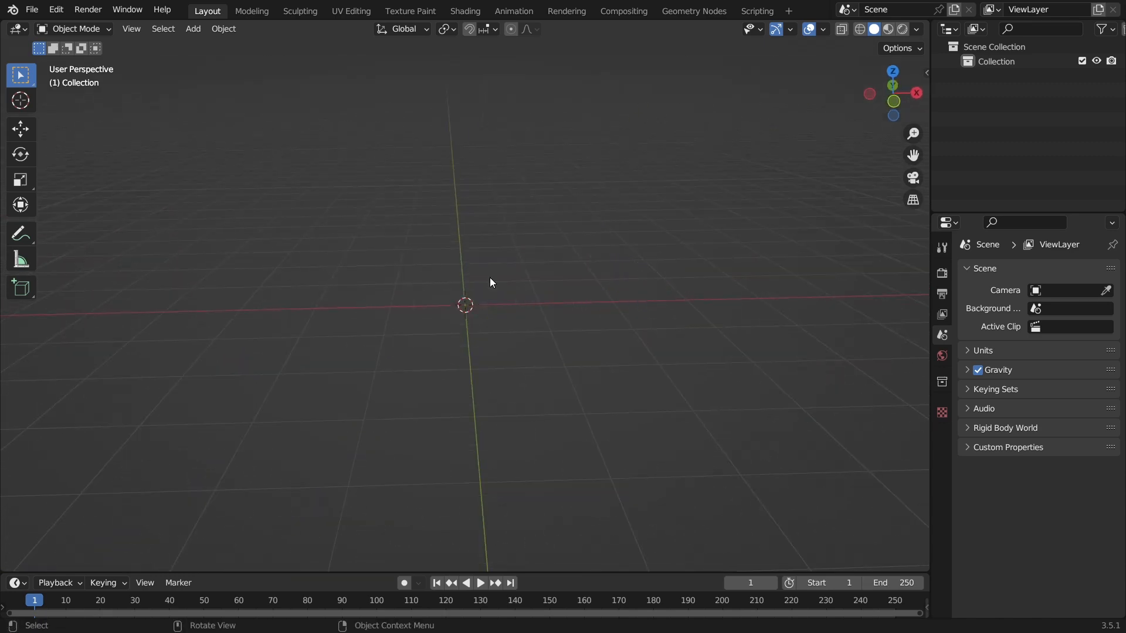
key("shift+a")
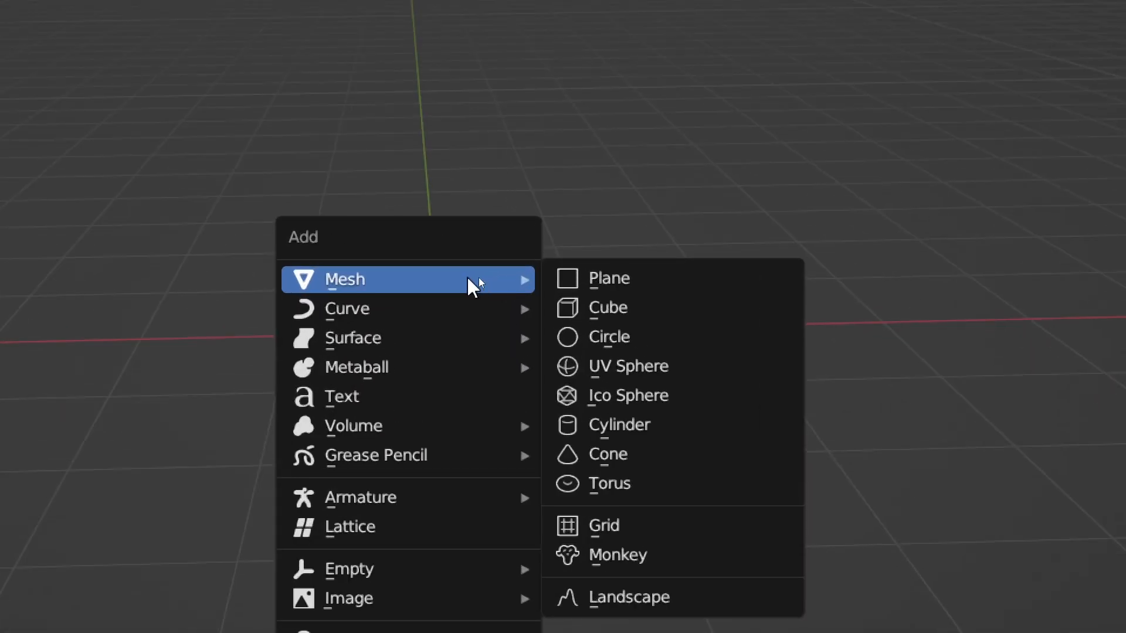
mouse_move(441, 309)
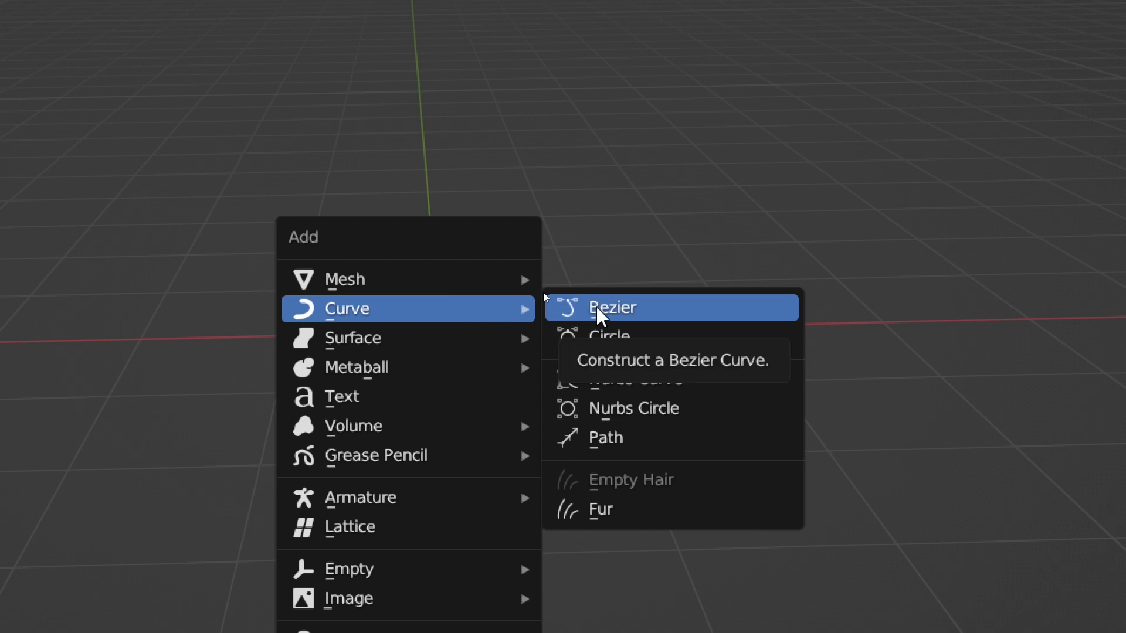
left_click(632, 315)
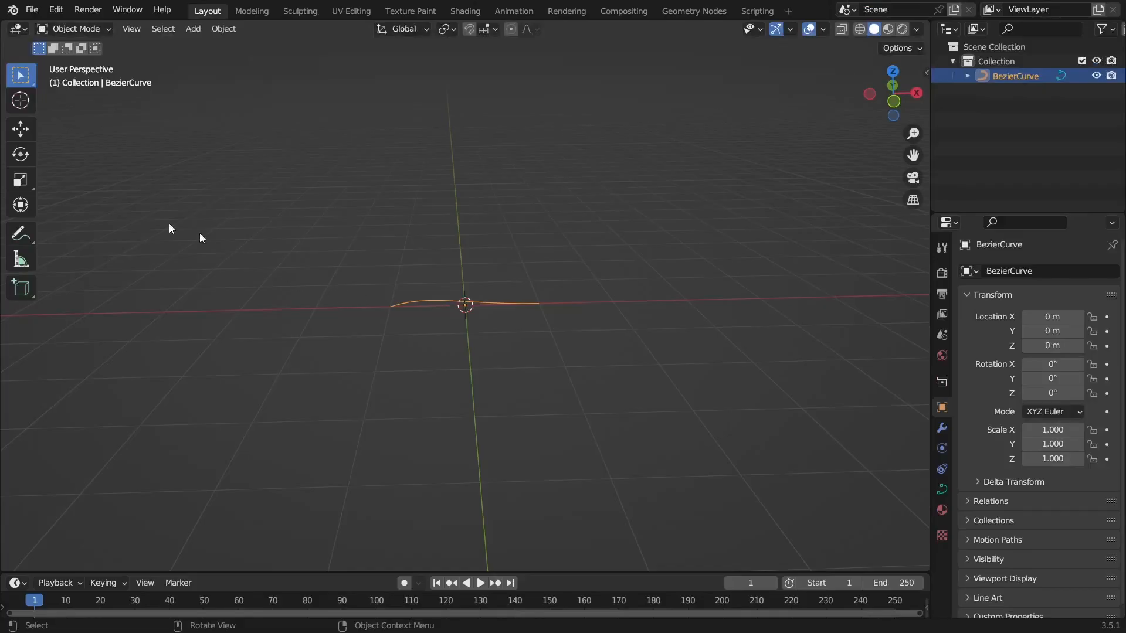
left_click(20, 128)
left_click_drag(525, 303, 623, 302)
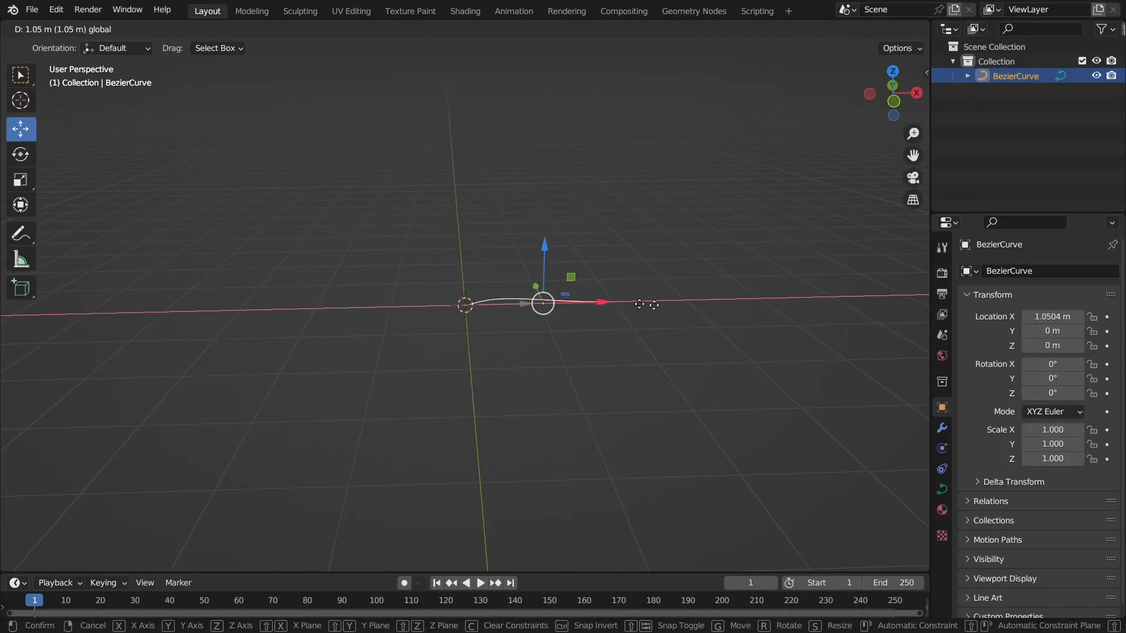
left_click_drag(623, 302, 721, 300)
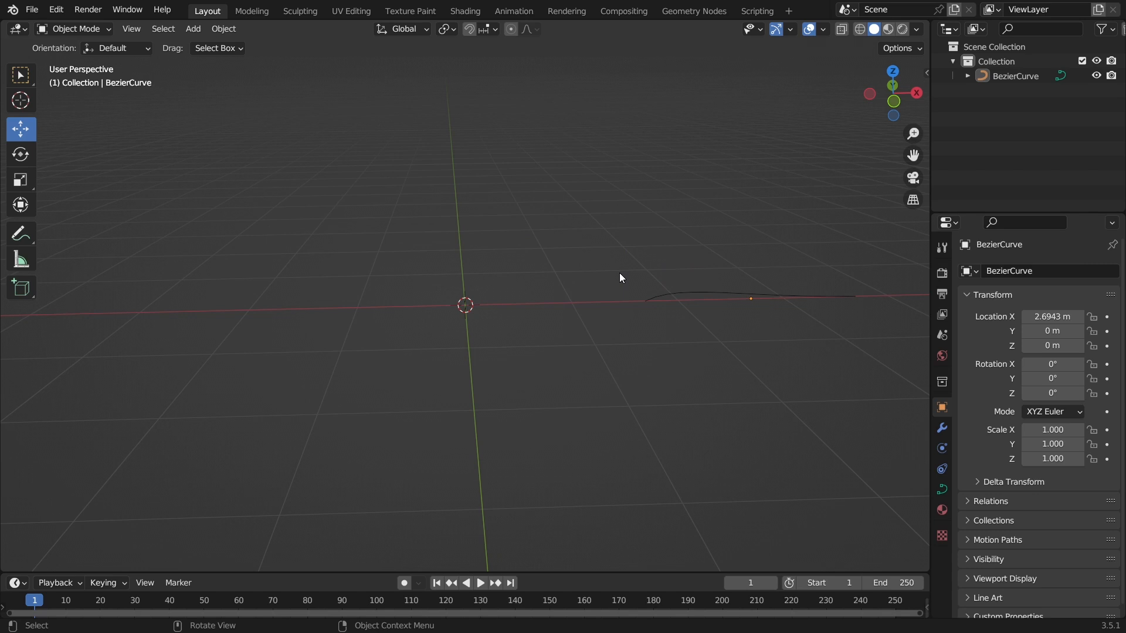
Step: Add a mesh cube and move it along the negative X axis, away from the Bezier curve
key("shift+a")
mouse_move(619, 273)
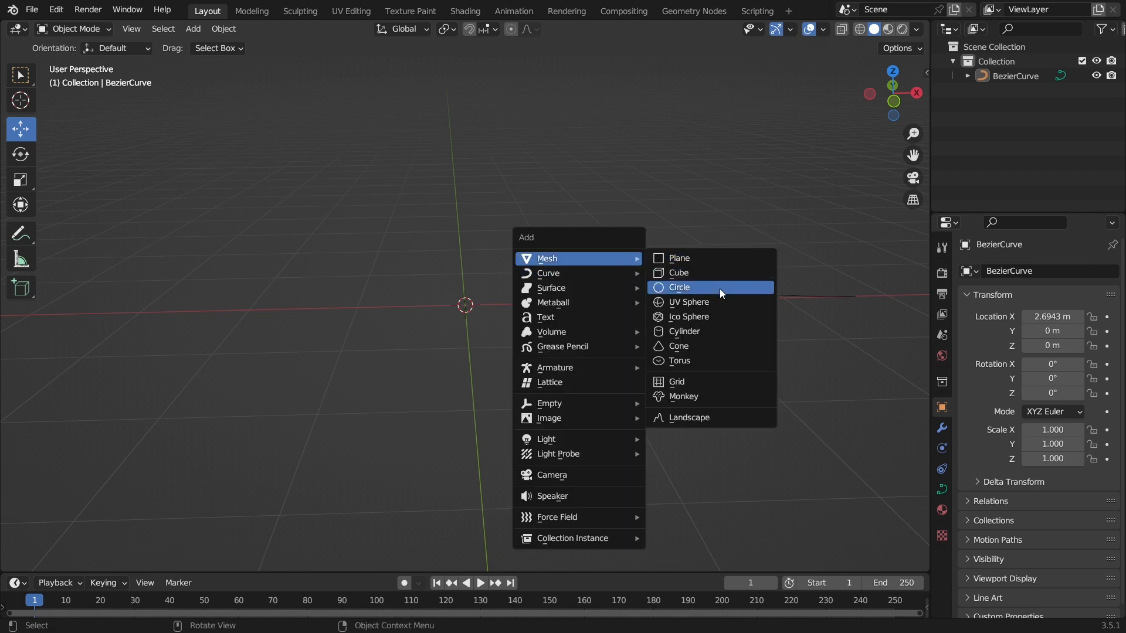
left_click(722, 272)
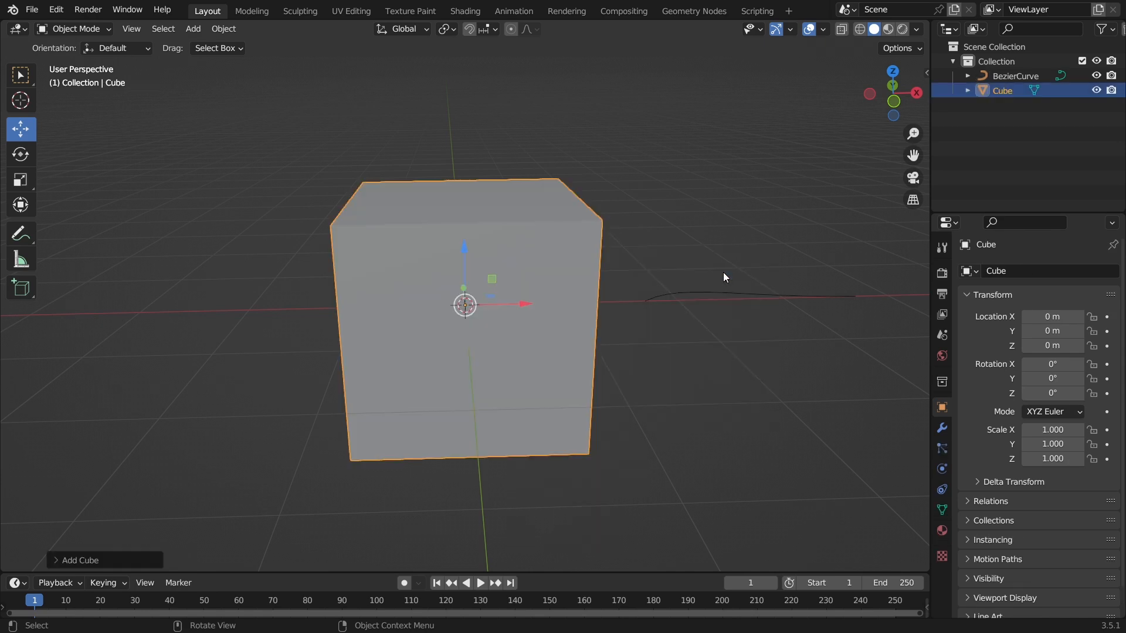
left_click_drag(546, 307, 329, 309)
middle_click_drag(463, 427, 378, 340)
left_click_drag(388, 318, 269, 338)
Step: Select the Bezier curve and look through the curve types available to add, without adding one
left_click(593, 287)
scroll(696, 352, "up", 2)
middle_click_drag(698, 352, 665, 356)
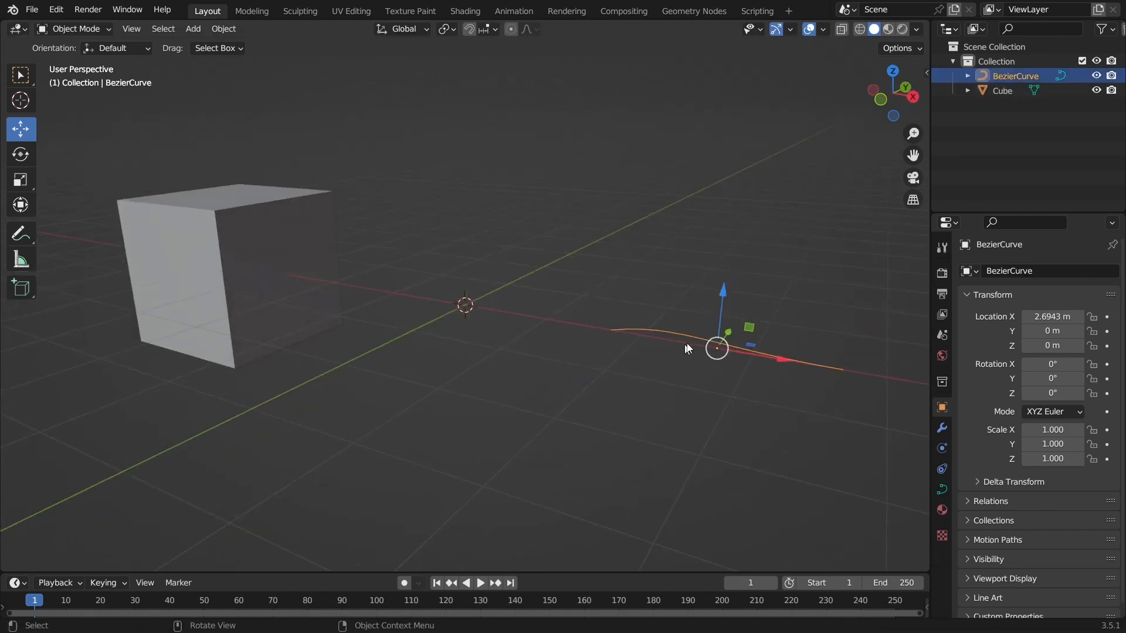
key("shift+a")
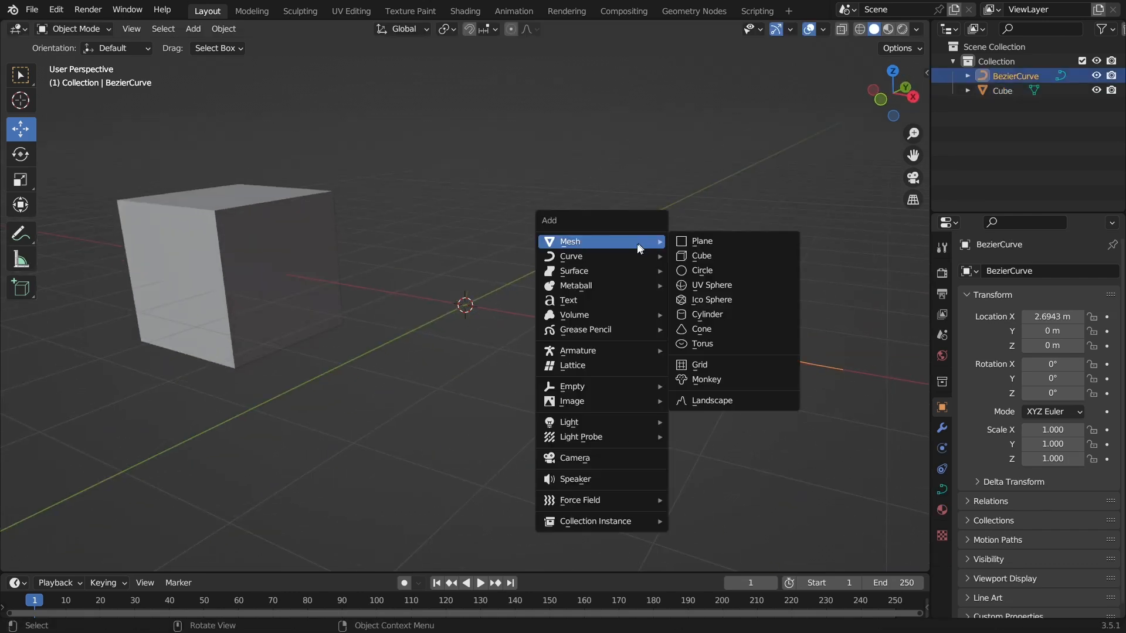
mouse_move(621, 256)
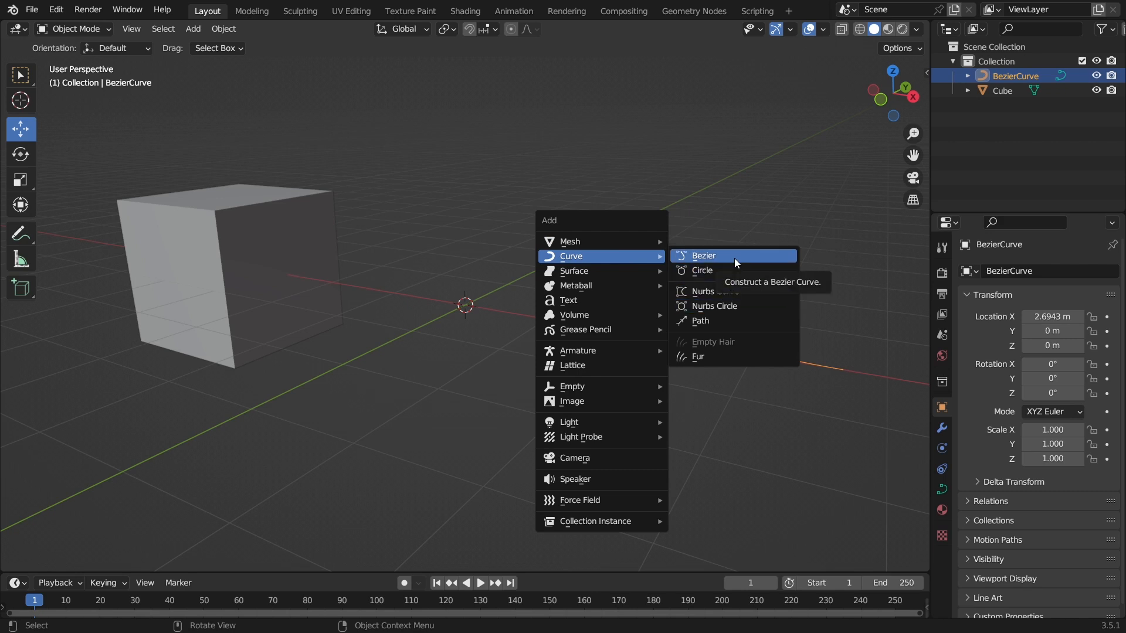
left_click(513, 310)
middle_click_drag(514, 310, 558, 347)
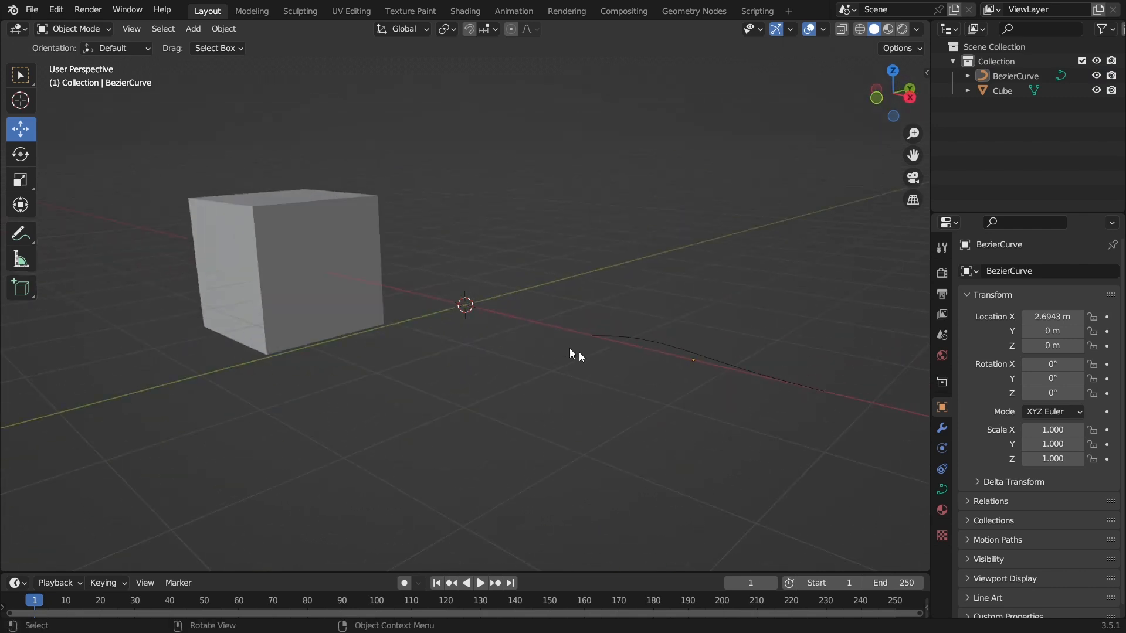
Step: Delete the cube and the Bezier curve to empty the scene
left_click(653, 349)
middle_click_drag(591, 424, 352, 281)
left_click(288, 265)
key("Delete")
left_click(570, 273)
key("Delete")
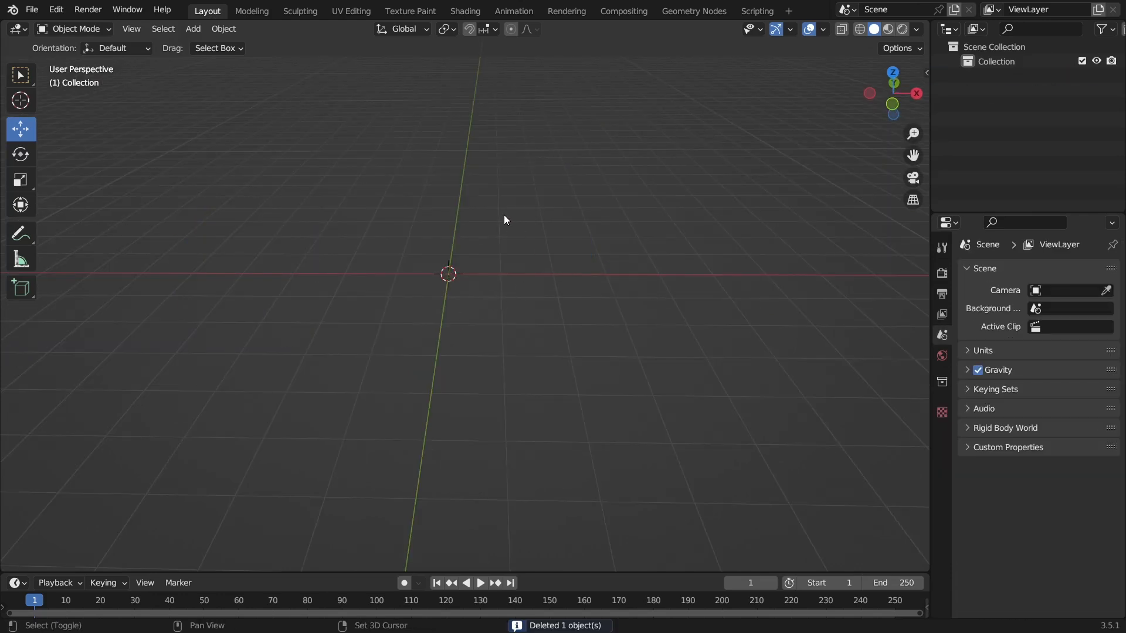
Step: Add a mesh circle, placed at about -3.3 m on the X axis and scaled to about 1.42
key("shift+a")
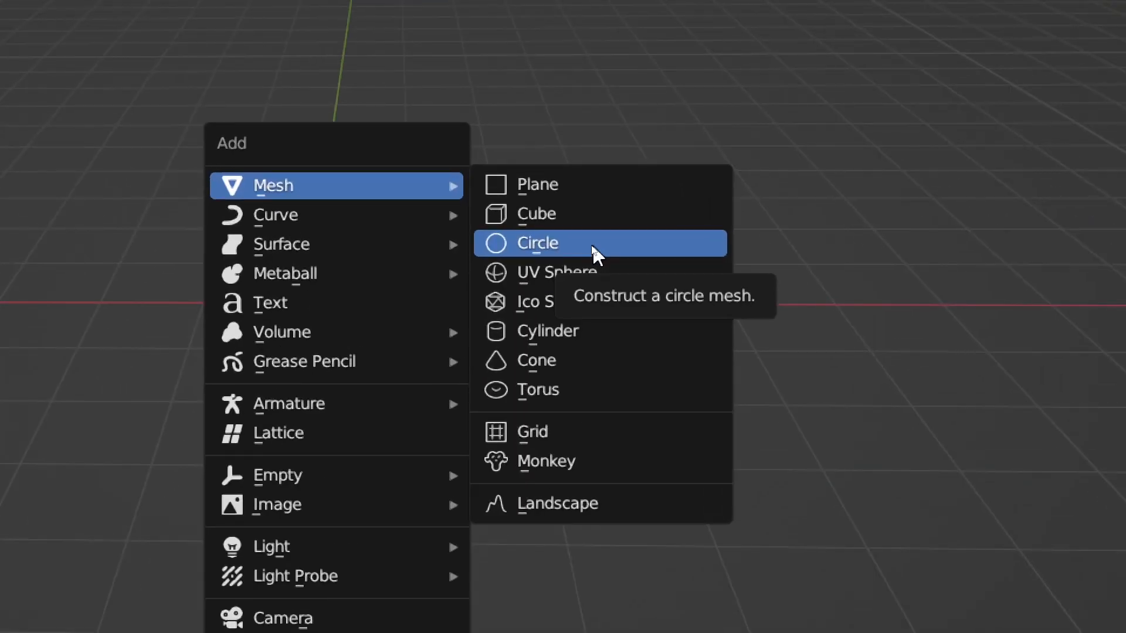
left_click(593, 244)
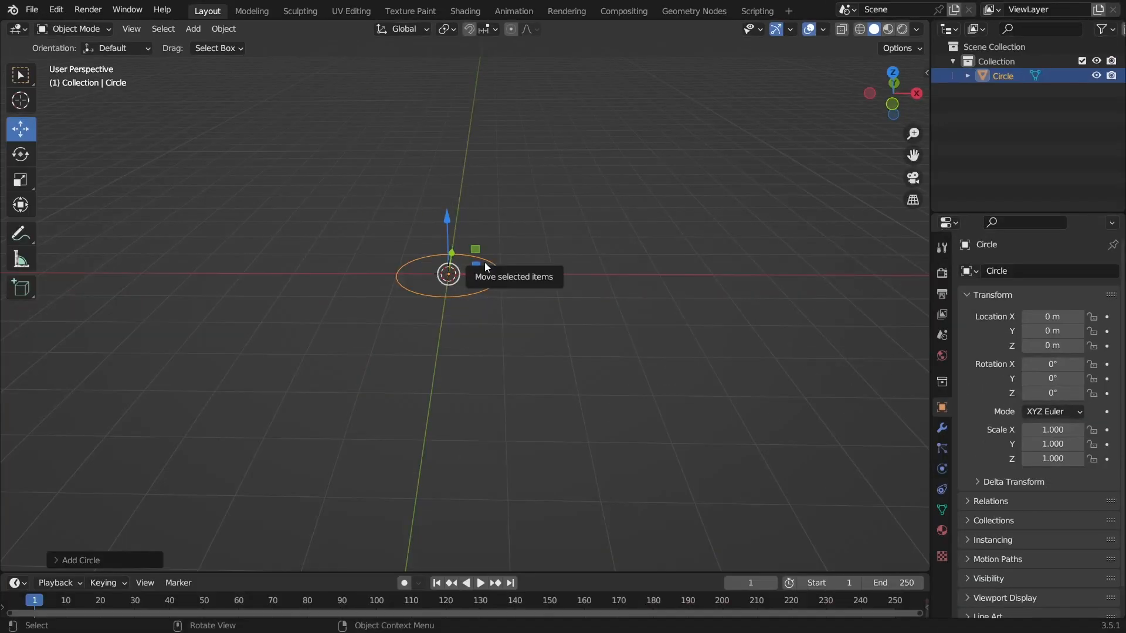
left_click_drag(498, 280, 336, 290)
key("s")
key("Return")
Step: Add a Bezier circle, placed at about 2.95 m on the X axis and scaled to about 1.56
key("shift+a")
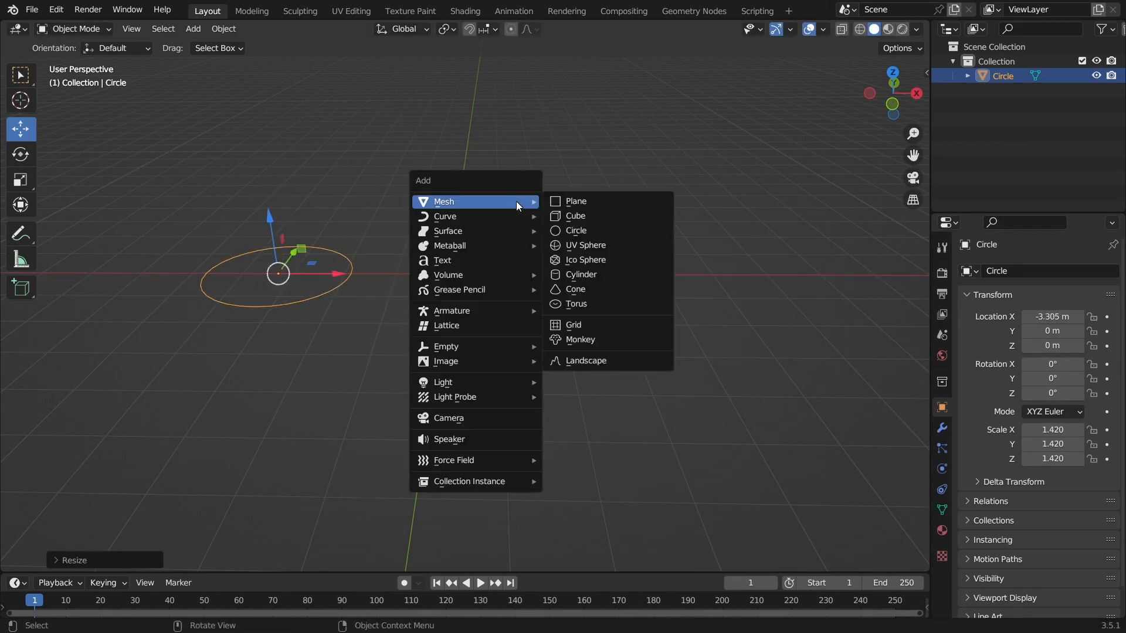
mouse_move(494, 217)
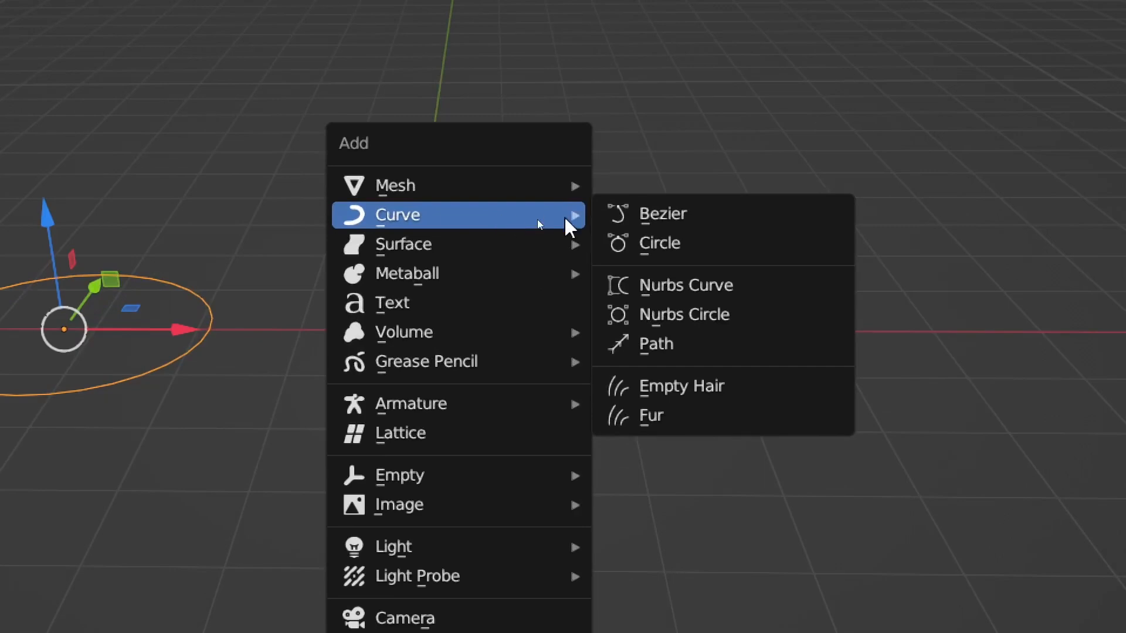
left_click(742, 250)
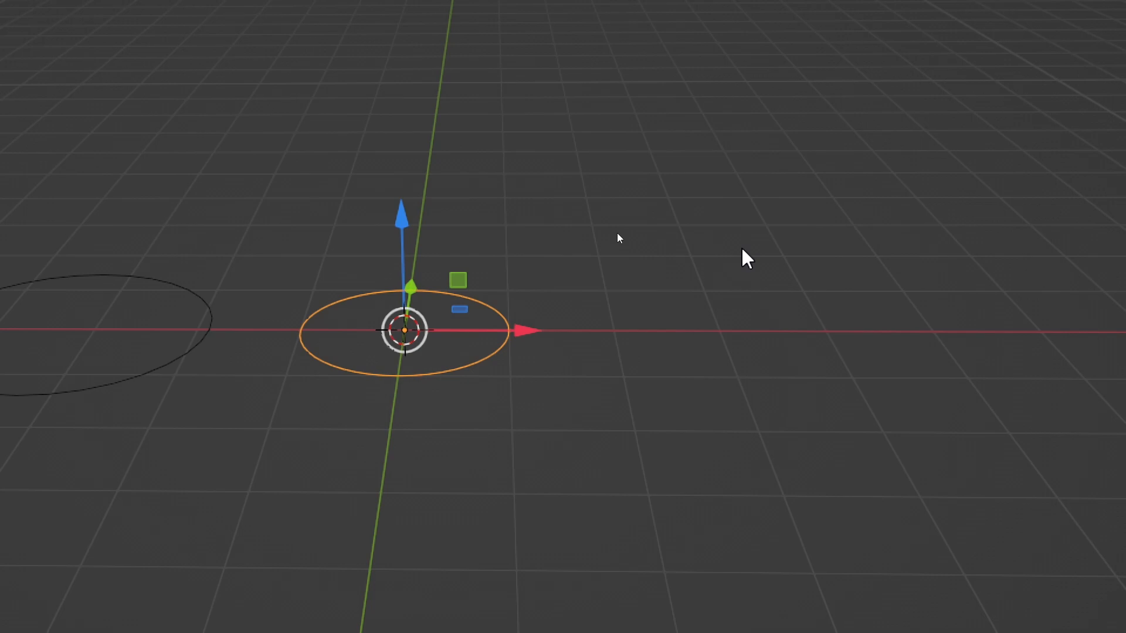
left_click_drag(524, 329, 534, 328)
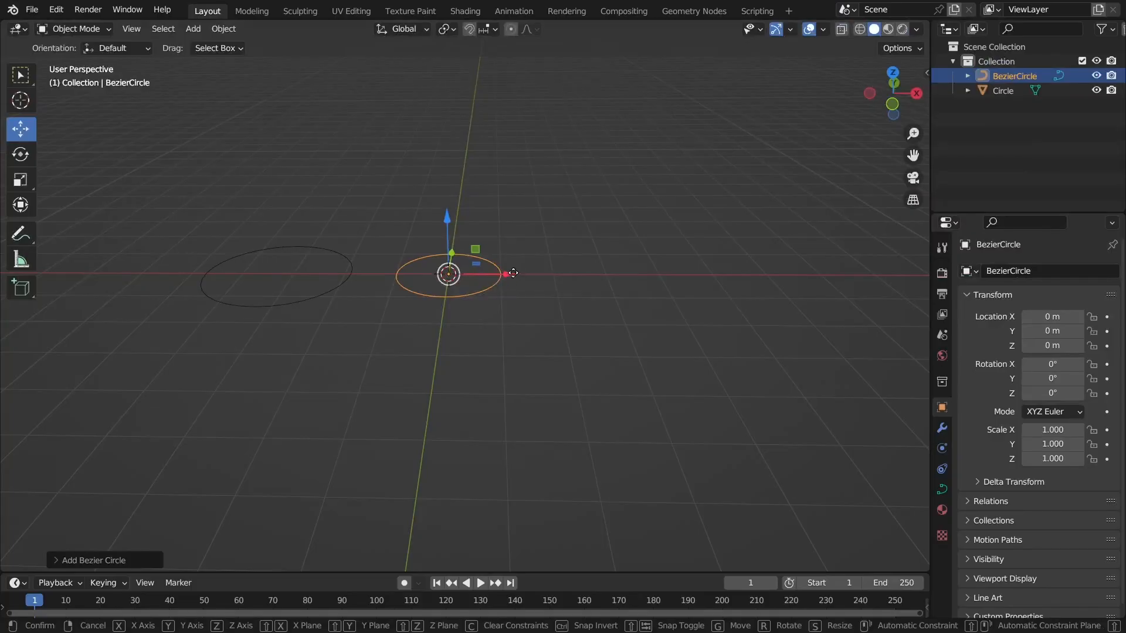
left_click_drag(513, 273, 667, 276)
key("s")
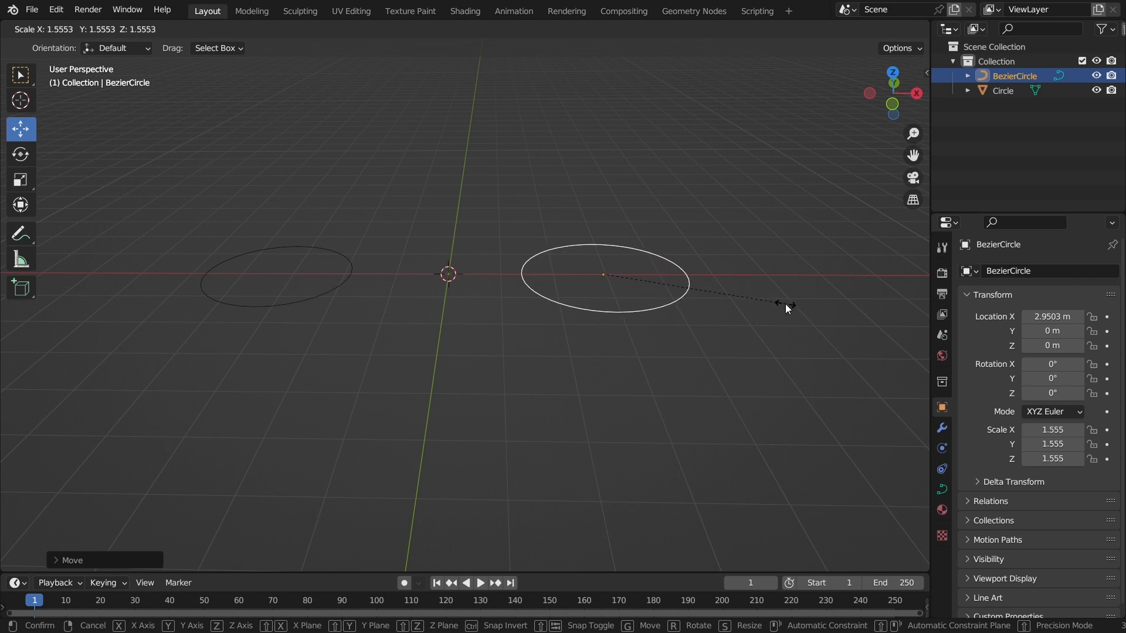
left_click(787, 305)
Step: Compare the mesh circle with the Bezier circle by selecting each in turn
left_click(507, 382)
middle_click_drag(506, 382, 382, 231)
left_click(349, 267)
left_click(384, 378)
left_click(385, 306)
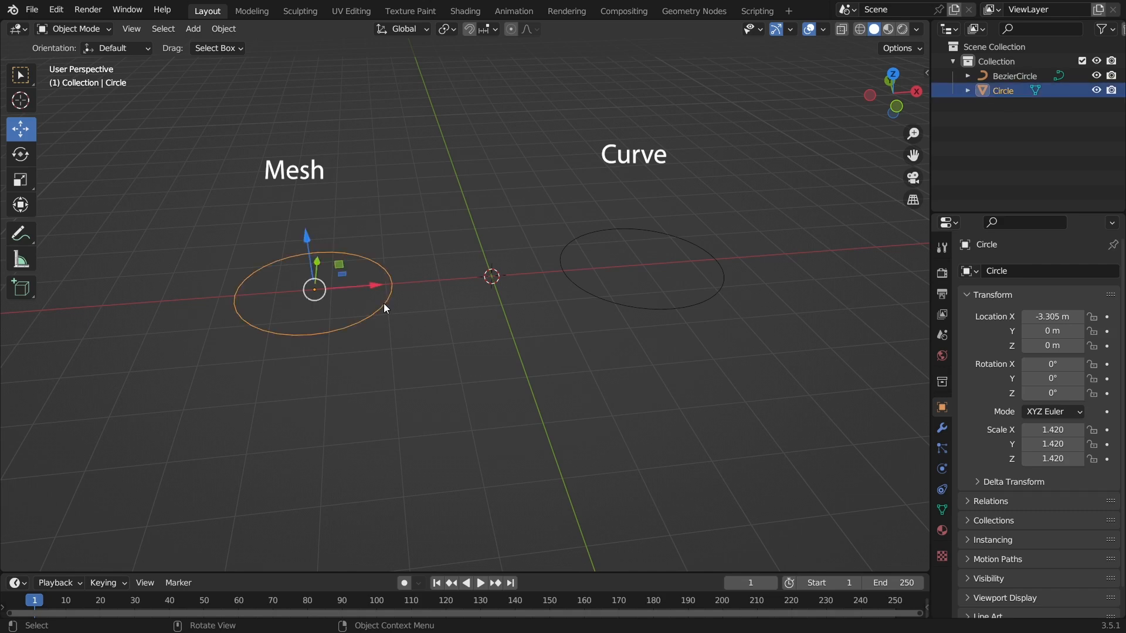
left_click(656, 314)
left_click(661, 313)
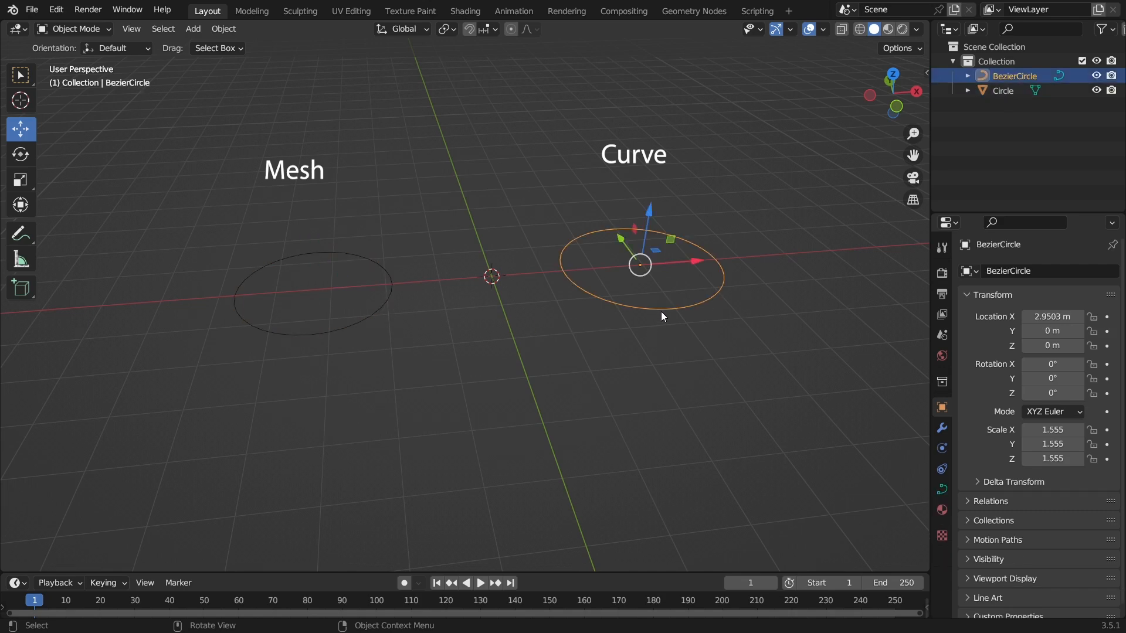
scroll(407, 392, "up", 2)
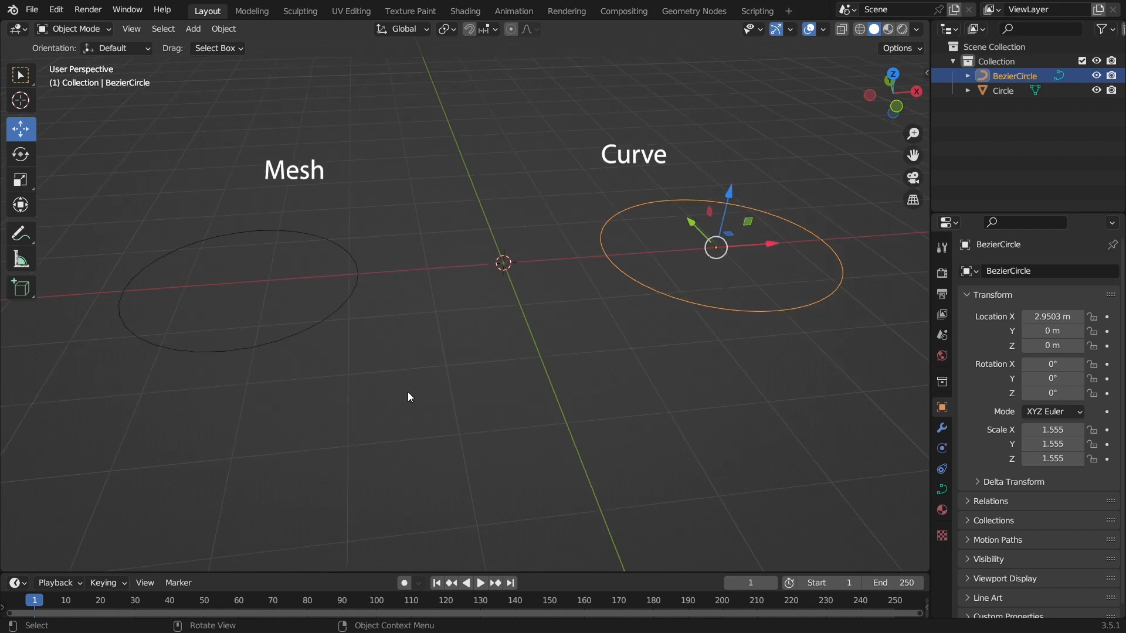
Step: Put the mesh circle into Edit Mode and examine the vertices along its outline
left_click(323, 323)
middle_click_drag(322, 320, 361, 258)
left_click(359, 260)
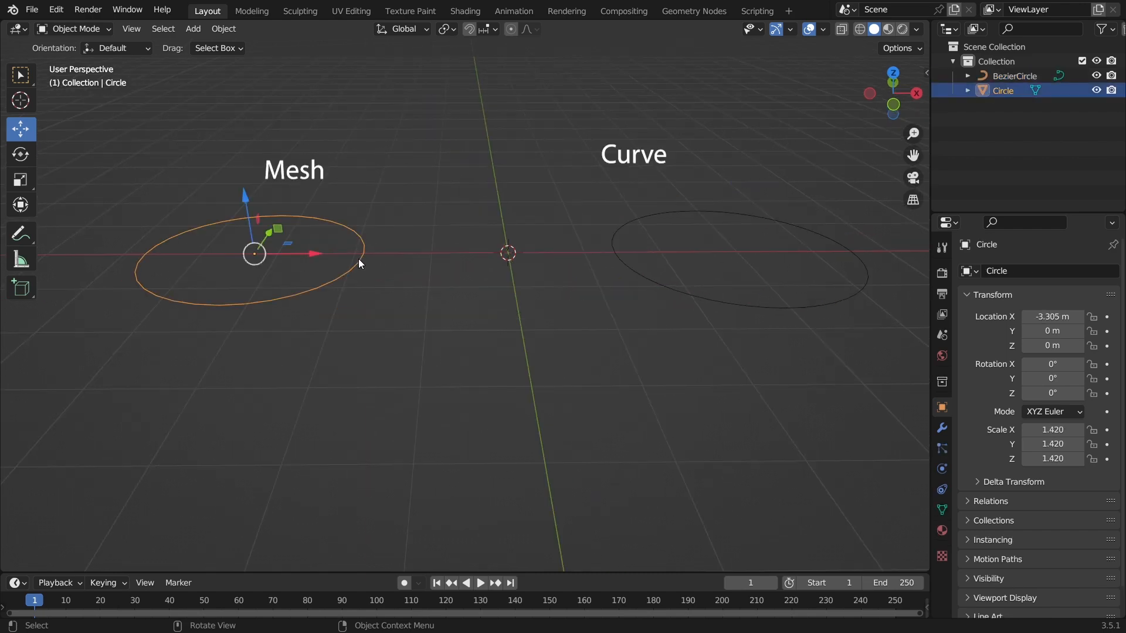
left_click(75, 31)
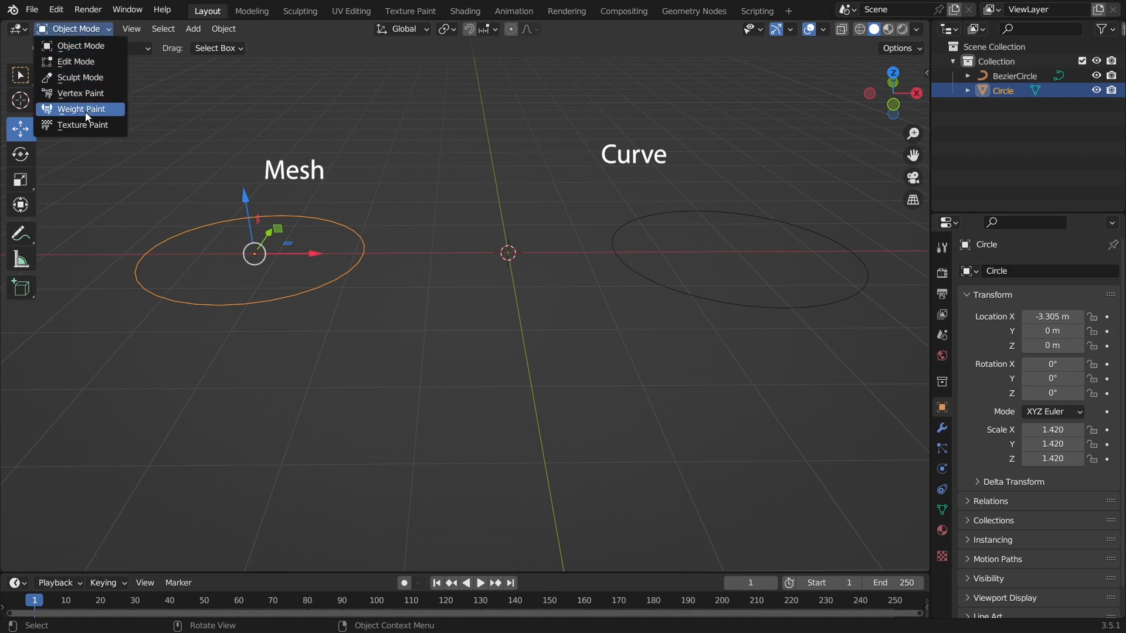
left_click(72, 61)
scroll(155, 169, "up", 2)
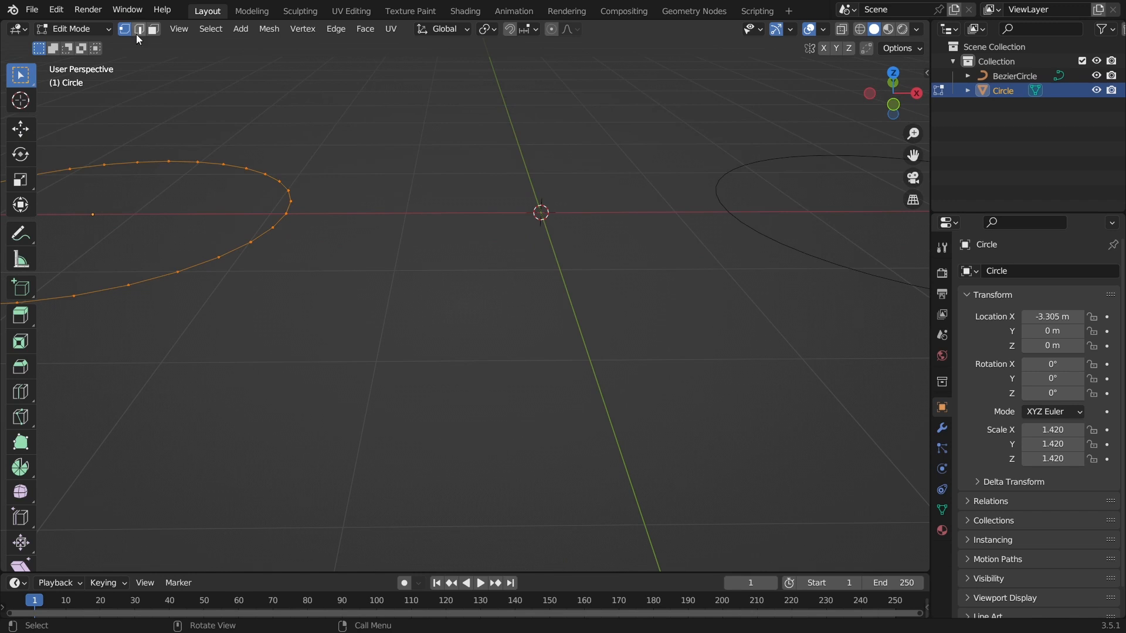
middle_click_drag(174, 87, 405, 125, "shift")
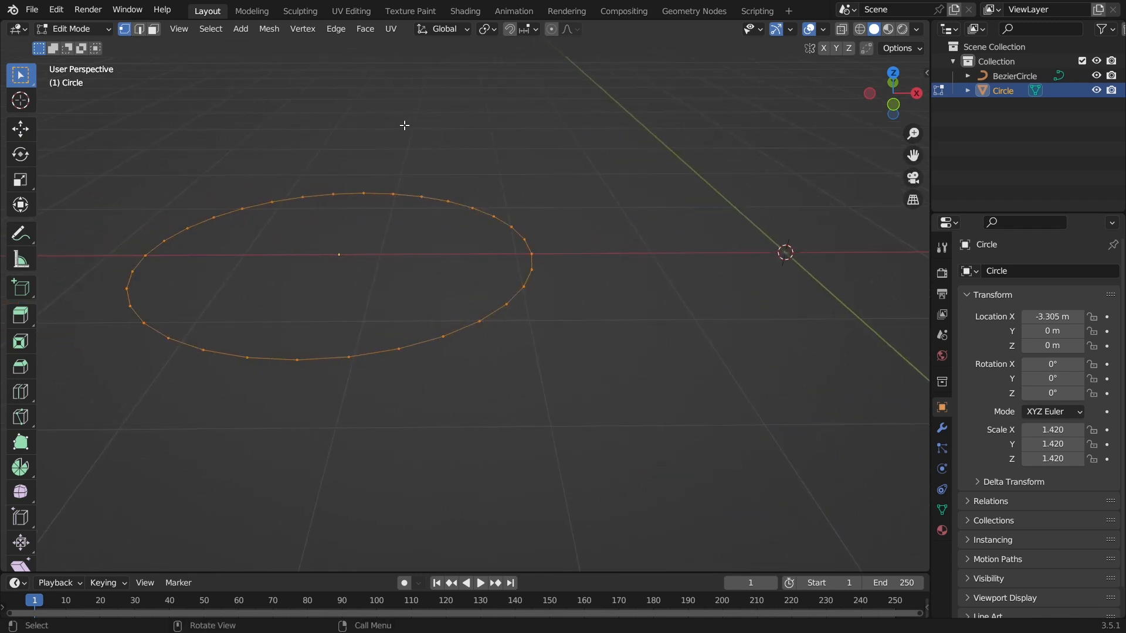
scroll(405, 125, "down", 2)
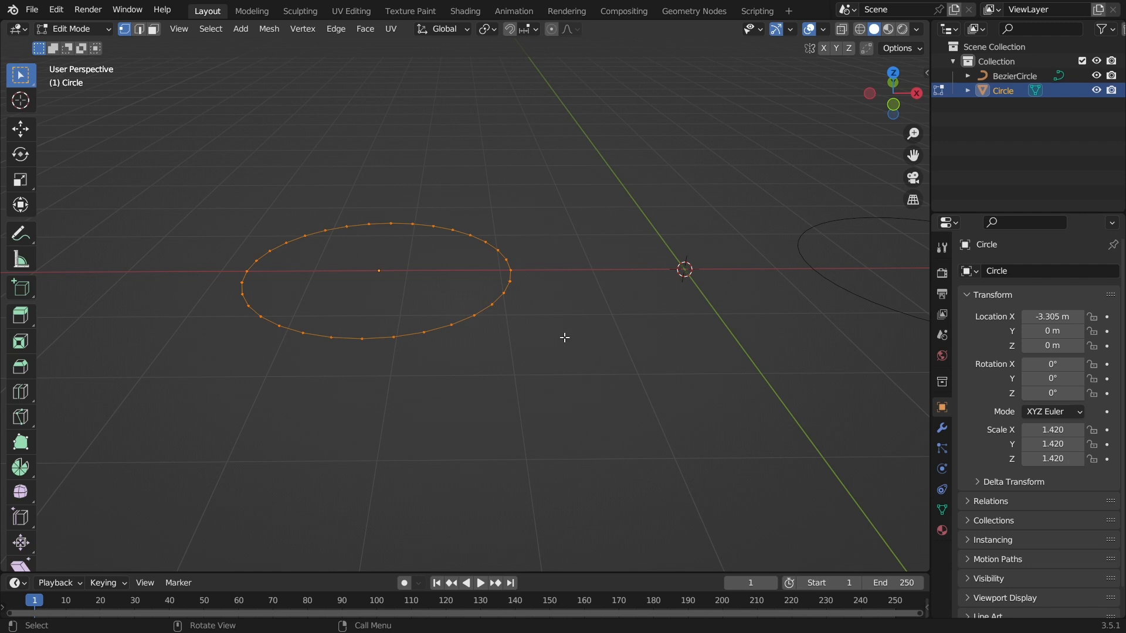
Step: Fill the mesh circle's whole outline with a face and return to Object Mode
key("a")
key("f")
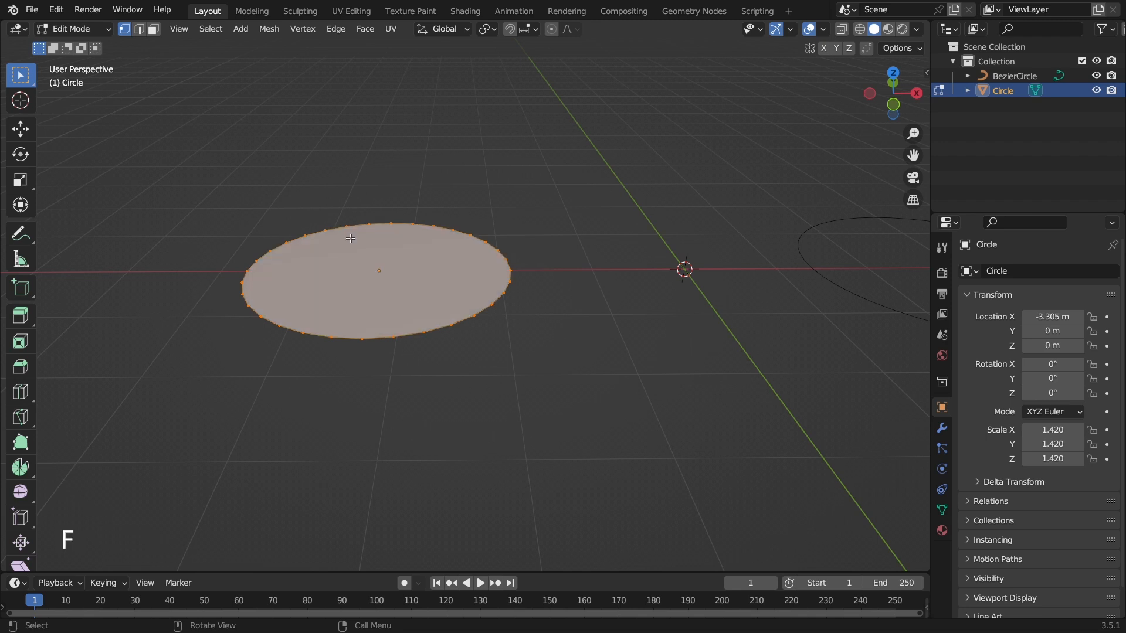
middle_click_drag(358, 295, 452, 343)
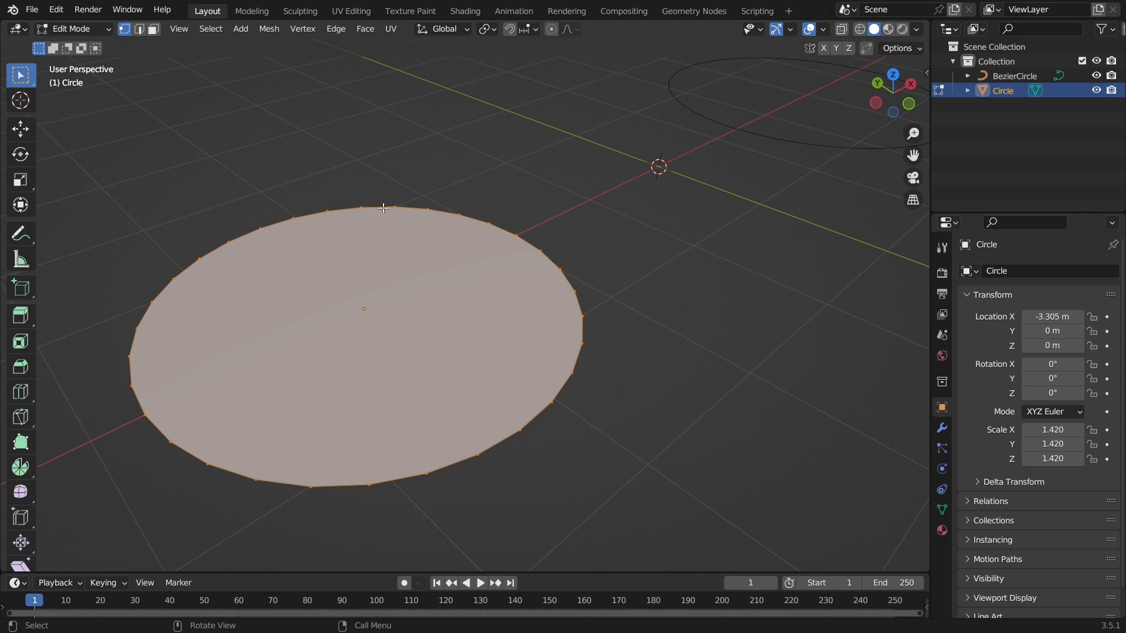
left_click(73, 28)
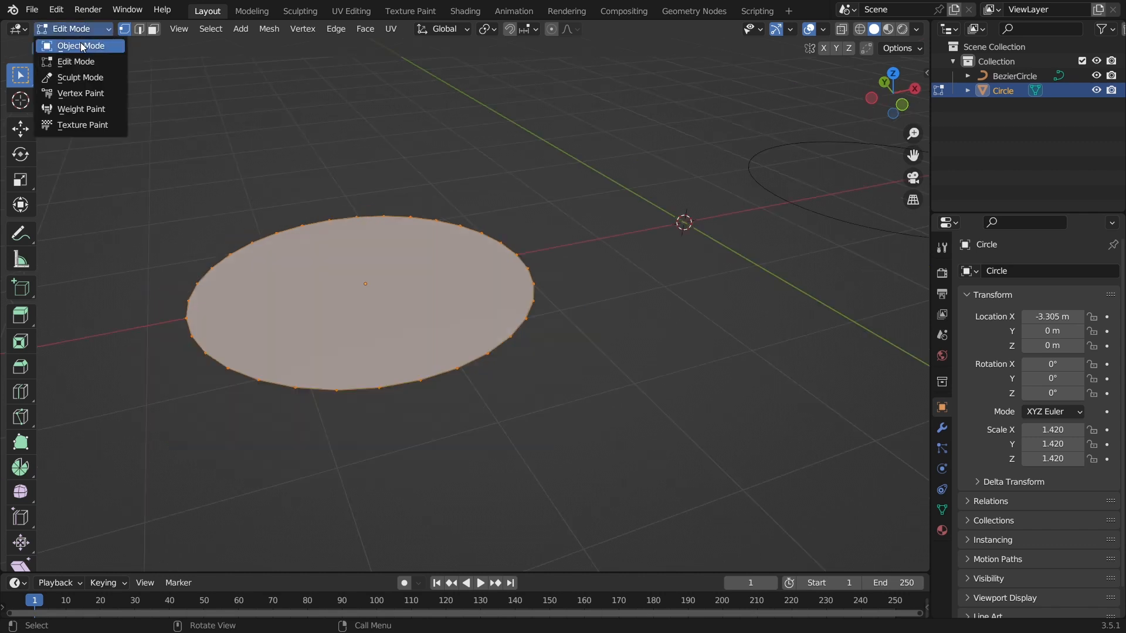
left_click(76, 43)
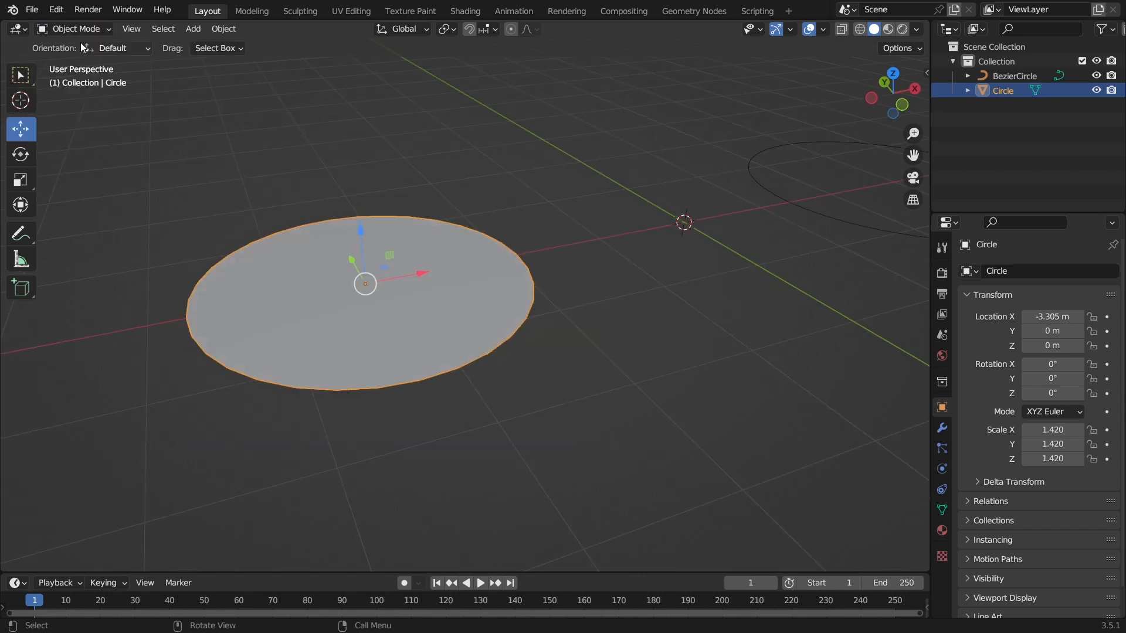
Step: Examine the filled mesh circle next to the Bezier circle, selecting each to compare their available property categories
left_click(382, 110)
left_click(392, 312)
middle_click_drag(391, 312, 434, 312)
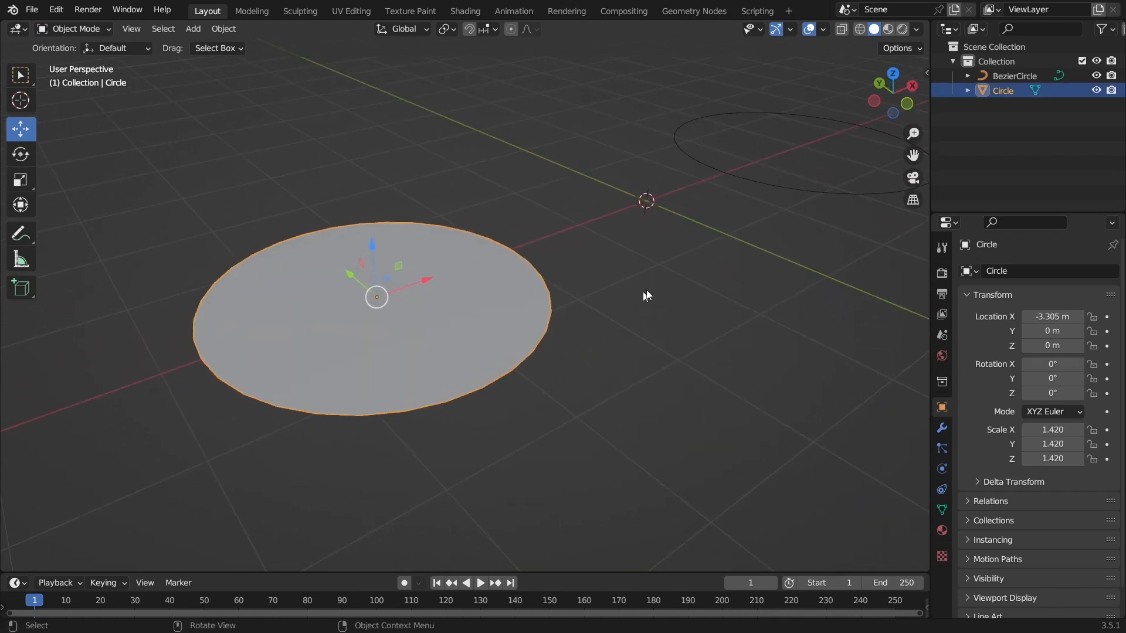
middle_click_drag(698, 273, 611, 279)
left_click(662, 275)
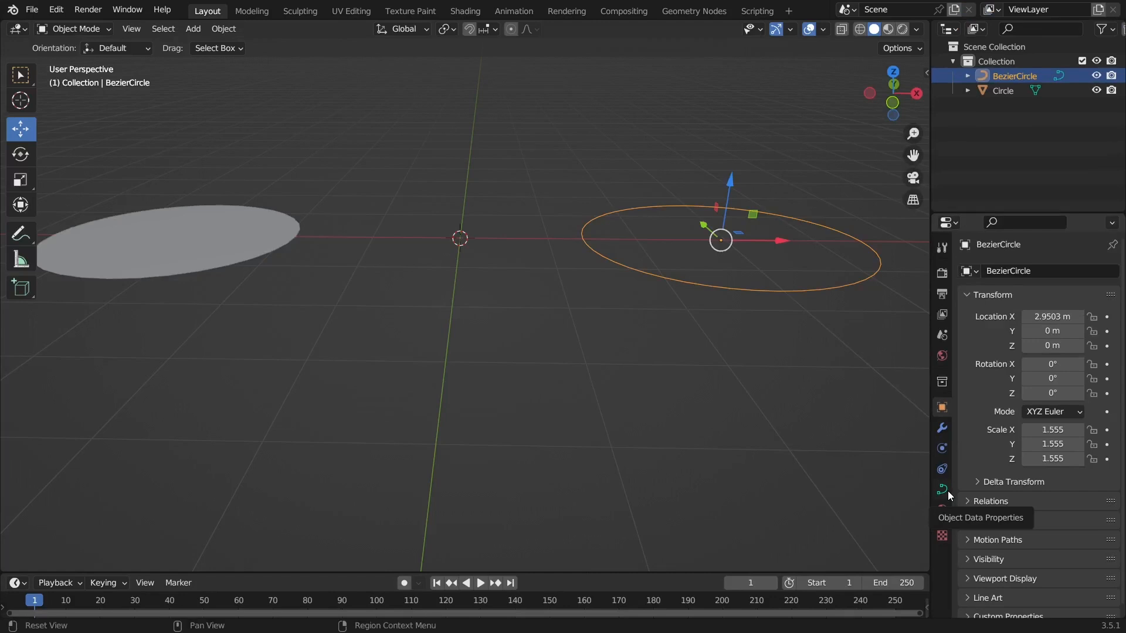
left_click(231, 224)
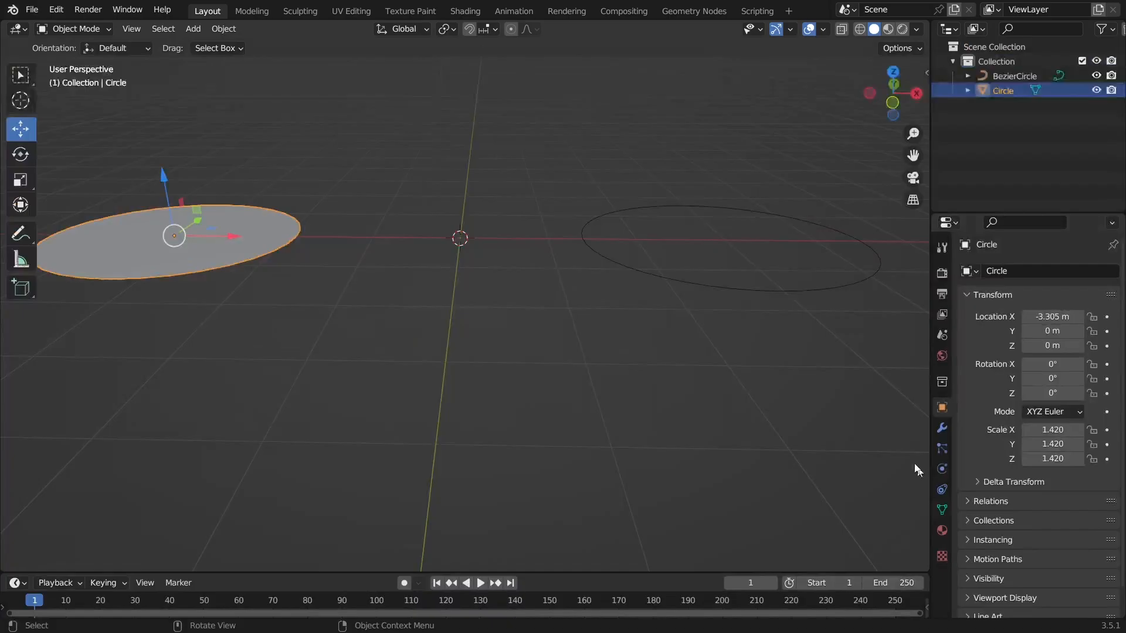
Step: Show the Bezier circle's object data properties and enlarge the Properties editor to fit more settings
left_click(821, 291)
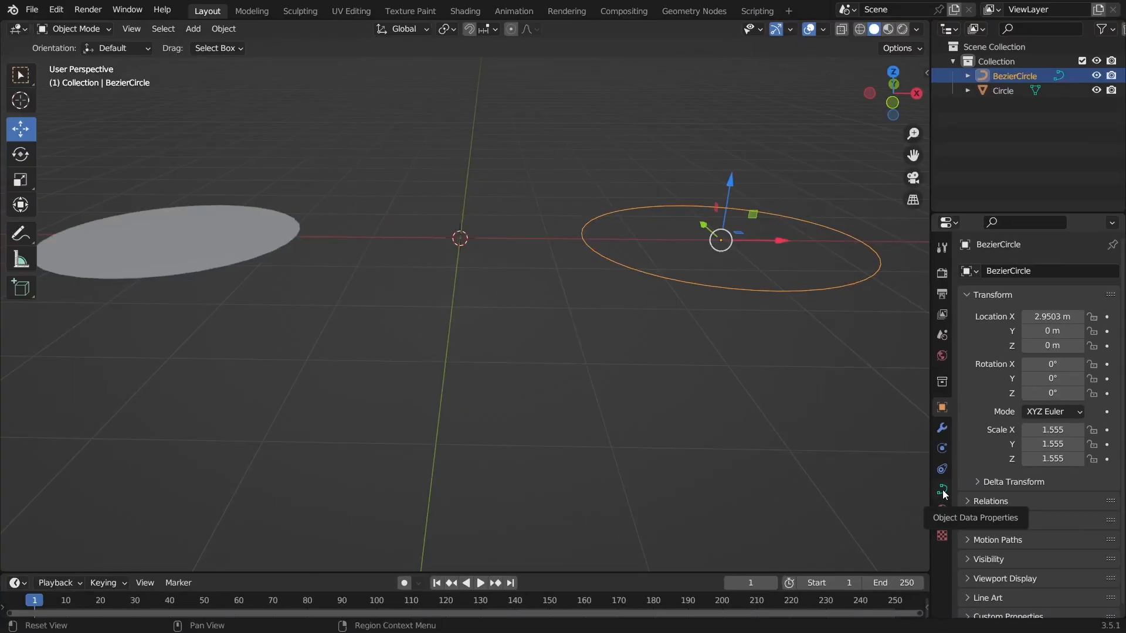
left_click(942, 492)
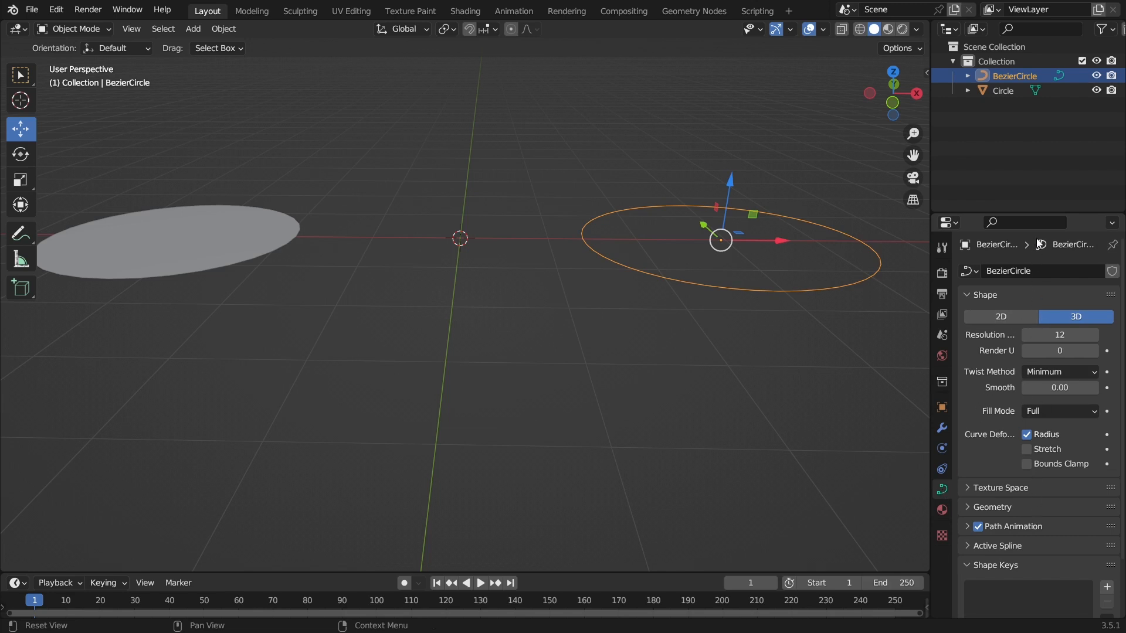
left_click_drag(1047, 214, 1055, 138)
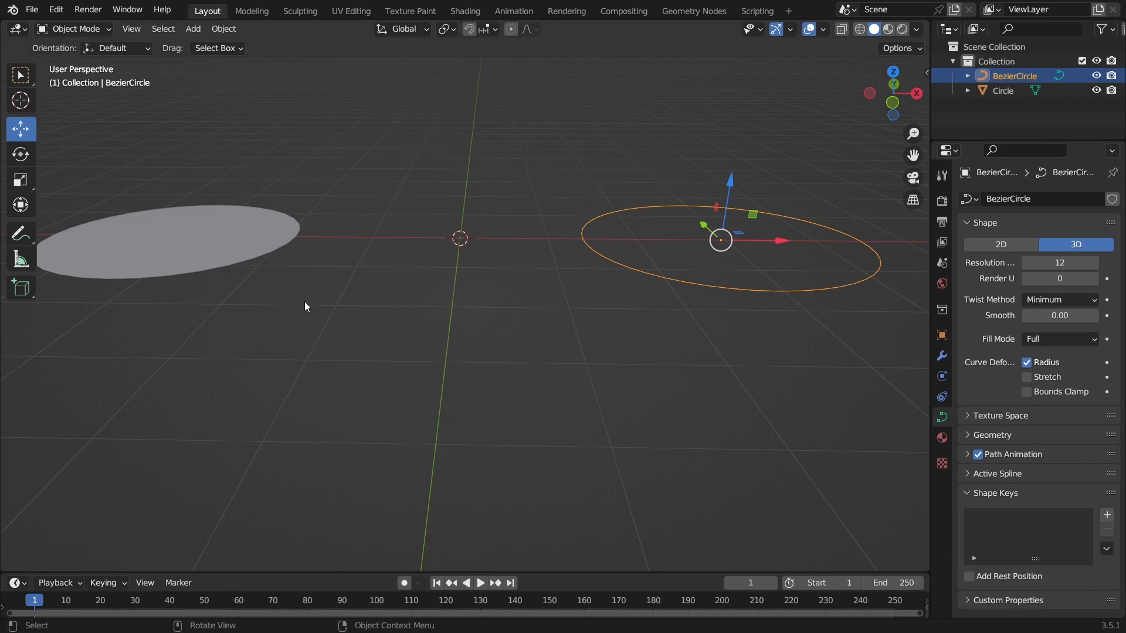
Step: Compare the object data properties of the filled mesh circle and the Bezier circle by selecting each in turn
left_click(265, 249)
middle_click_drag(194, 327, 367, 339)
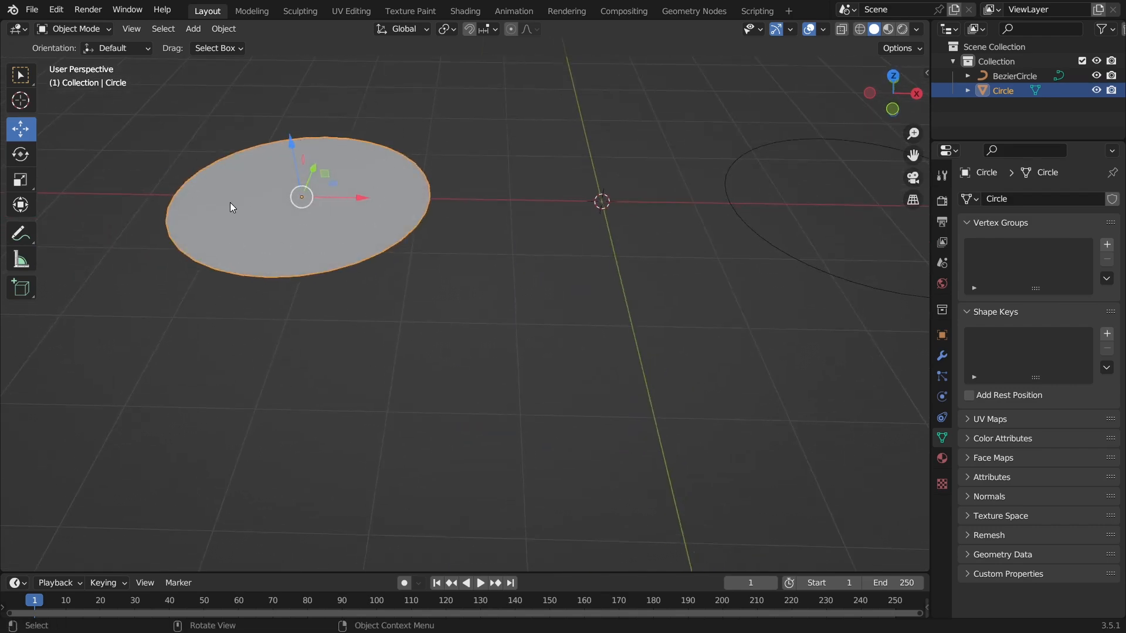
middle_click_drag(723, 283, 533, 262, "shift")
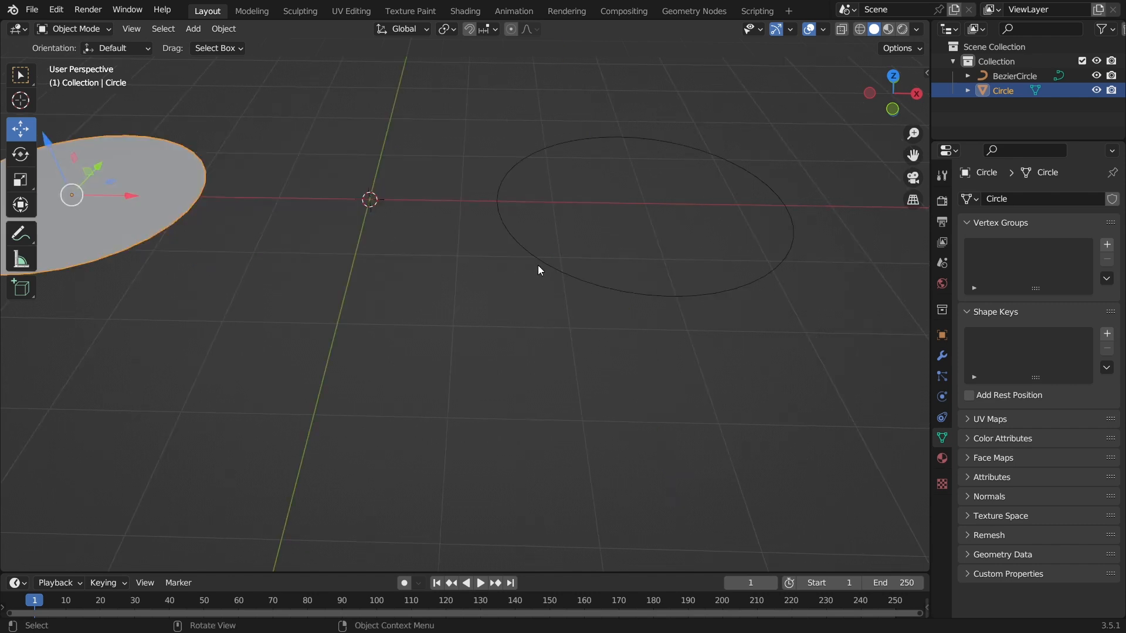
left_click(545, 268)
middle_click_drag(787, 261, 649, 333)
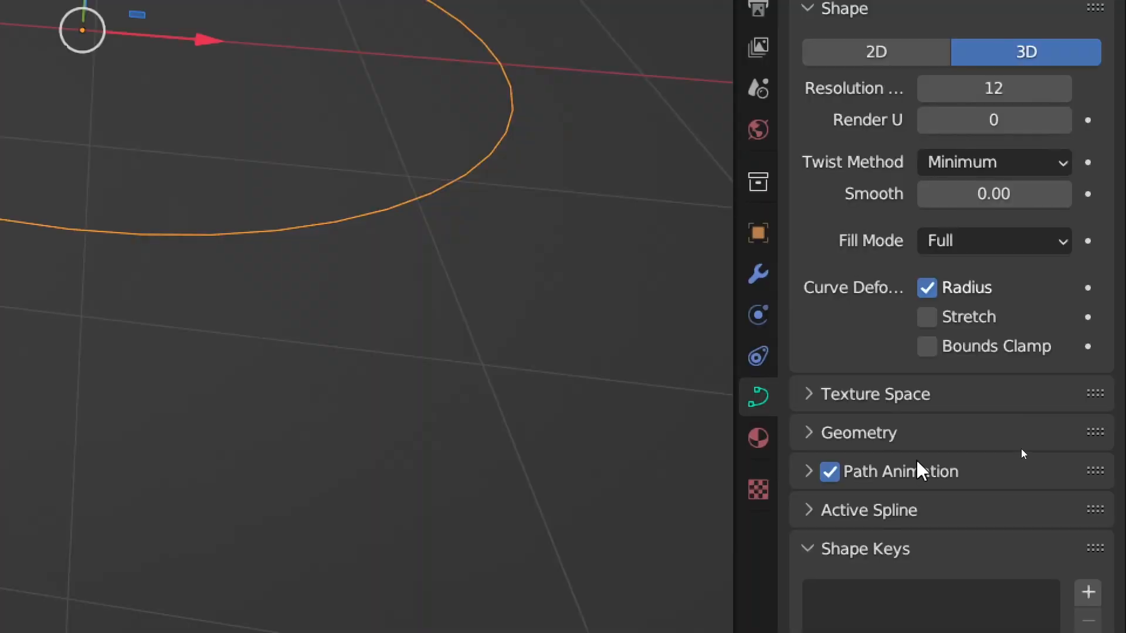
Step: Expand the Bezier circle's Geometry settings down to the Bevel options
left_click(975, 436)
scroll(896, 438, "down", 4)
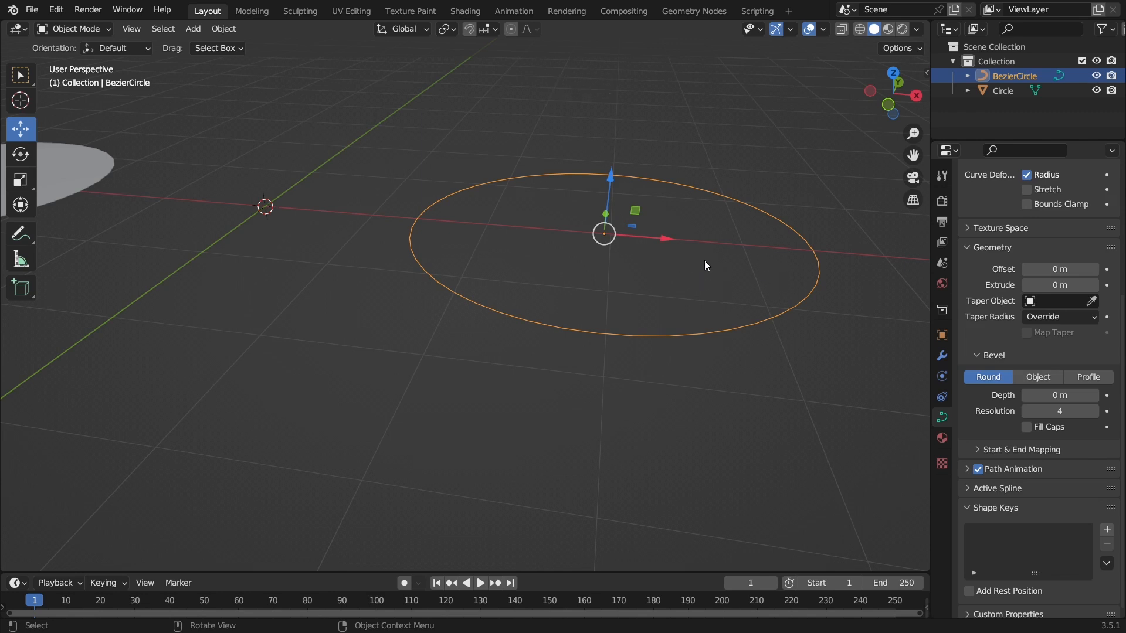
scroll(705, 260, "up", 1)
middle_click_drag(710, 296, 609, 303, "shift")
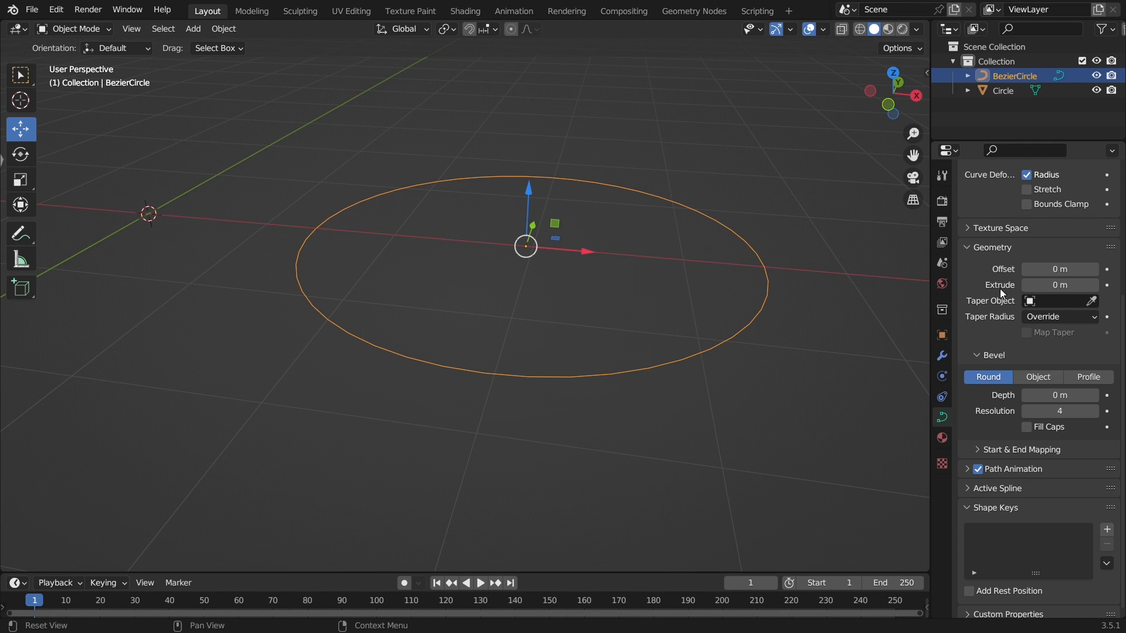
Step: Raise the Bezier circle's Extrude value to 0.16 m to form a thin vertical band
left_click(1094, 285)
left_click(1095, 285)
left_click(1094, 285)
left_click(1094, 285)
left_click(1094, 285)
left_click(1094, 285)
left_click(1094, 285)
left_click(1094, 285)
left_click(1094, 285)
left_click(1094, 285)
left_click(1094, 285)
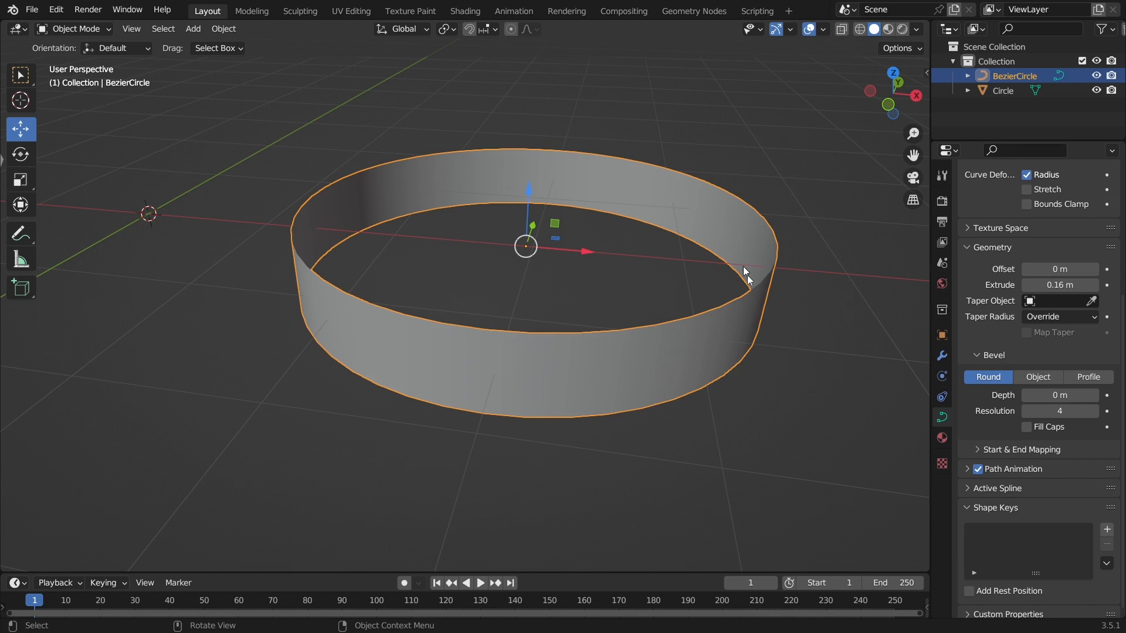
Step: Reset the Bezier circle's Extrude value to 0 m
left_click(1063, 285)
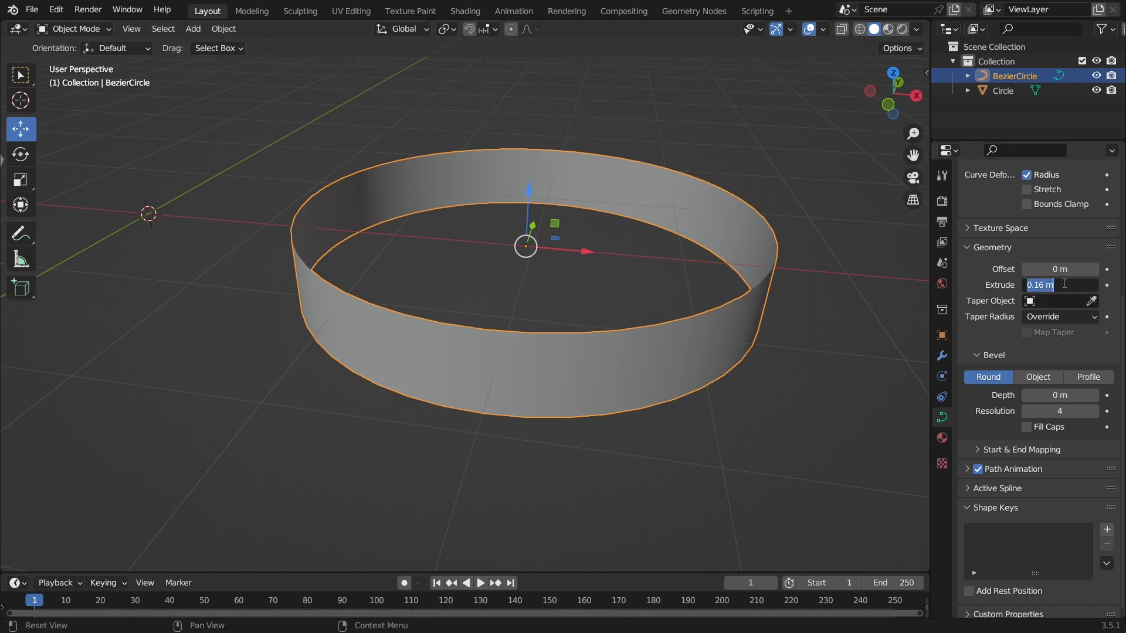
type("0")
key("Return")
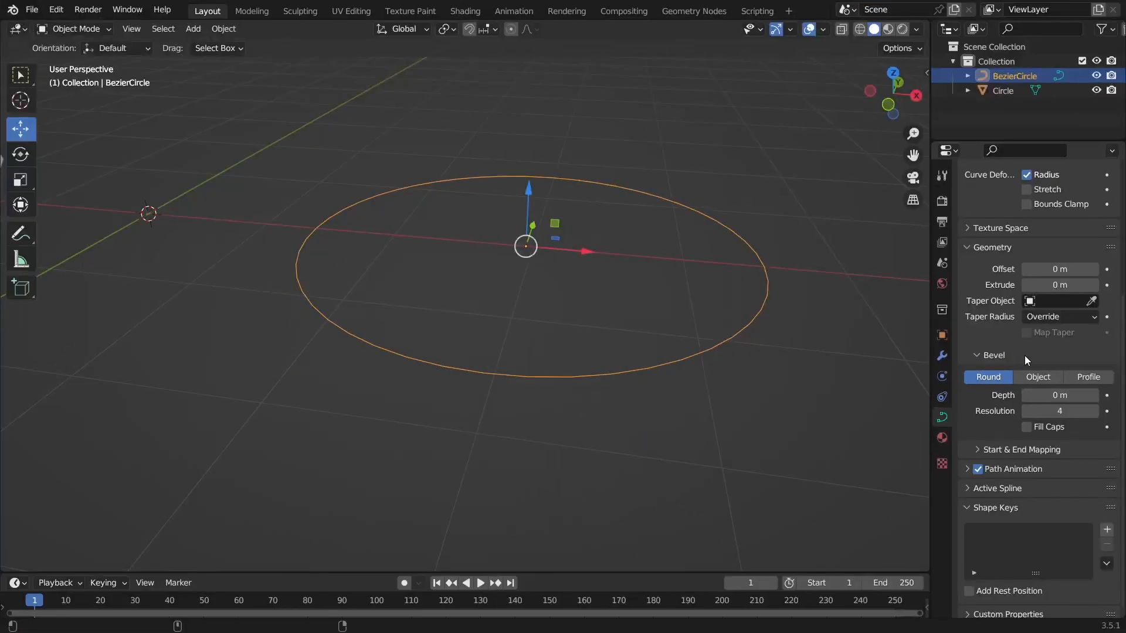
Step: Raise the Bezier circle's round Bevel Depth to 0.08 m to turn the outline into a tube
left_click(1095, 395)
left_click(1094, 395)
left_click(1094, 395)
left_click(1094, 396)
left_click(1094, 395)
left_click(1095, 395)
left_click(1094, 396)
left_click(1094, 396)
mouse_move(758, 391)
middle_mouse_down()
mouse_move(640, 369)
mouse_move(754, 384)
mouse_move(749, 417)
mouse_move(651, 387)
mouse_move(769, 392)
middle_mouse_up()
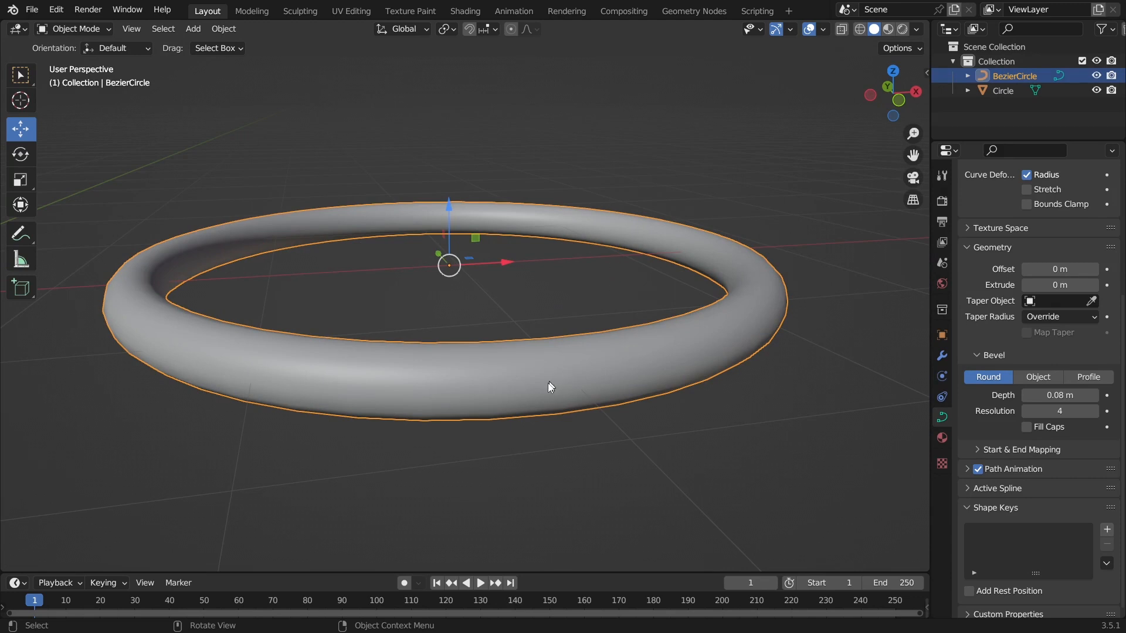
scroll(552, 403, "up", 1)
middle_click_drag(415, 407, 416, 410)
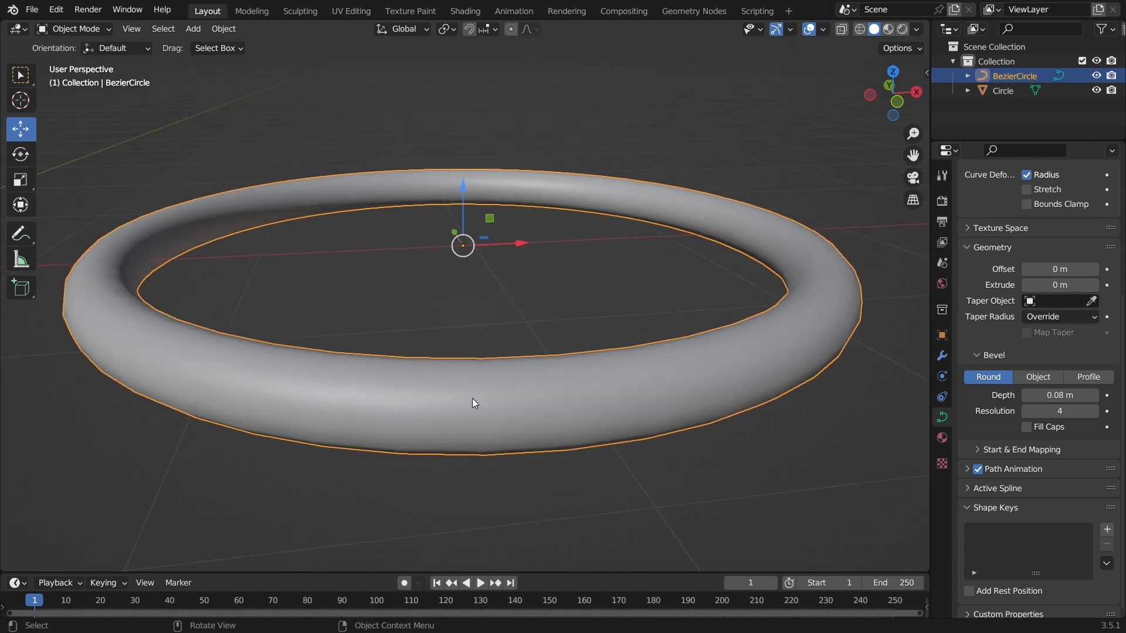
Step: Put the Bezier circle into Edit Mode and raise its control point on the positive X side along Z
left_click(58, 28)
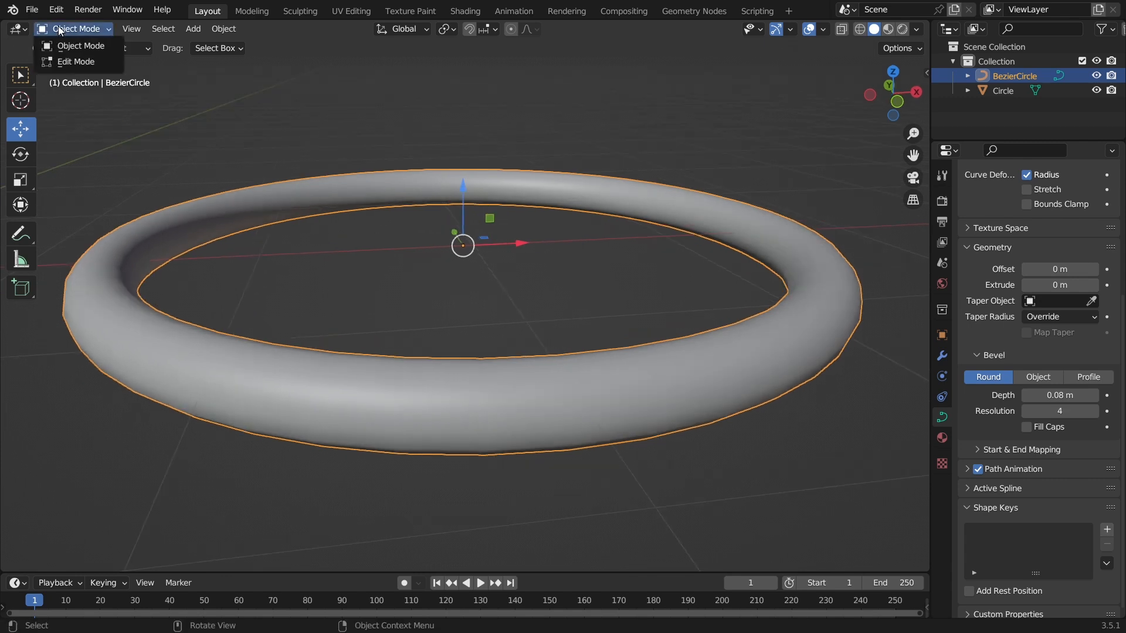
left_click(73, 62)
left_click(418, 245)
scroll(418, 246, "down", 3)
middle_click_drag(417, 243, 658, 312)
left_click_drag(691, 229, 793, 305)
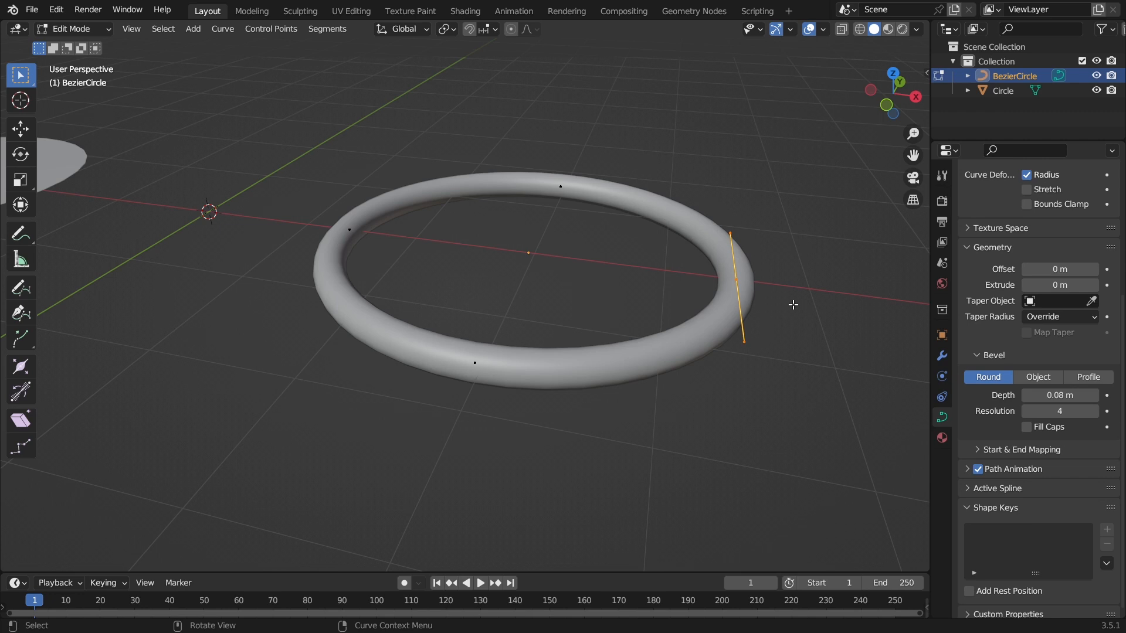
middle_click_drag(793, 305, 809, 287)
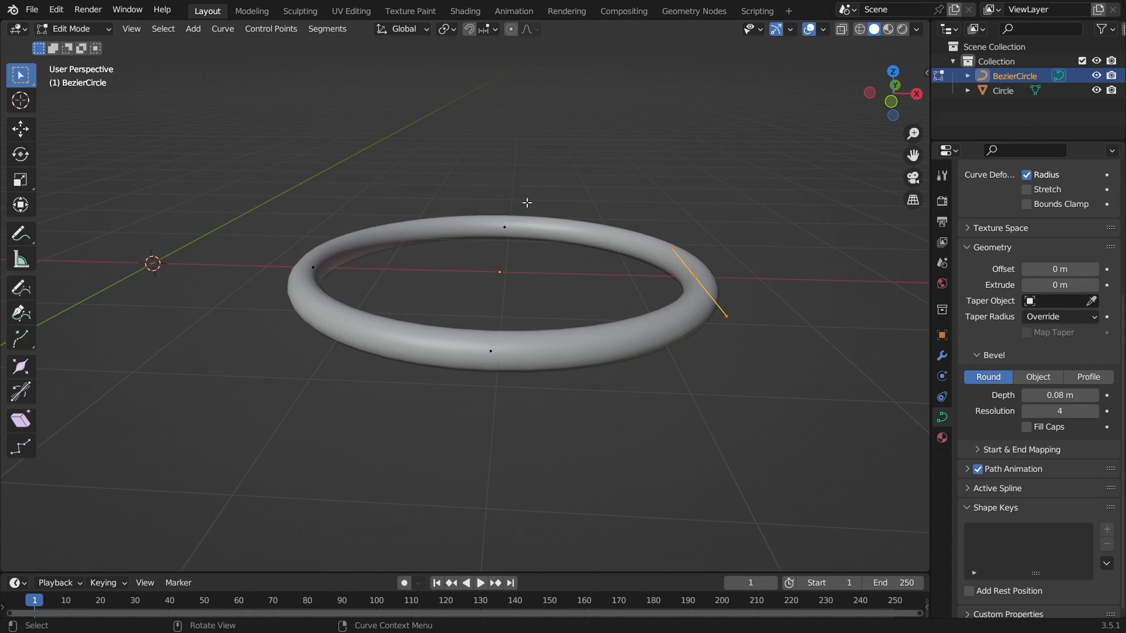
left_click(30, 129)
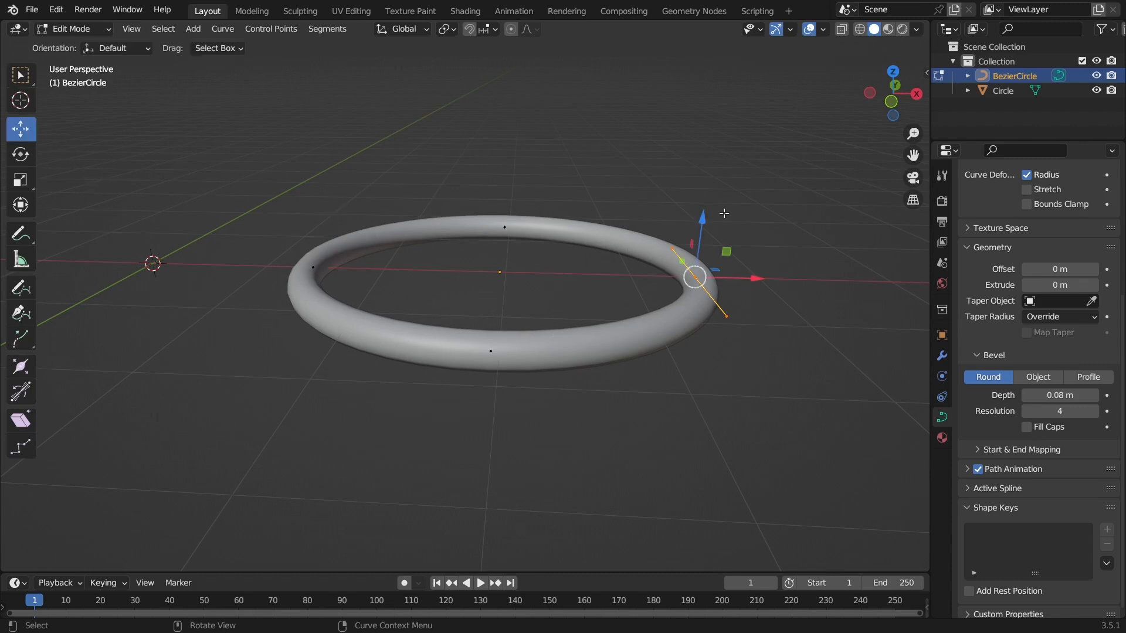
left_click_drag(705, 217, 707, 62)
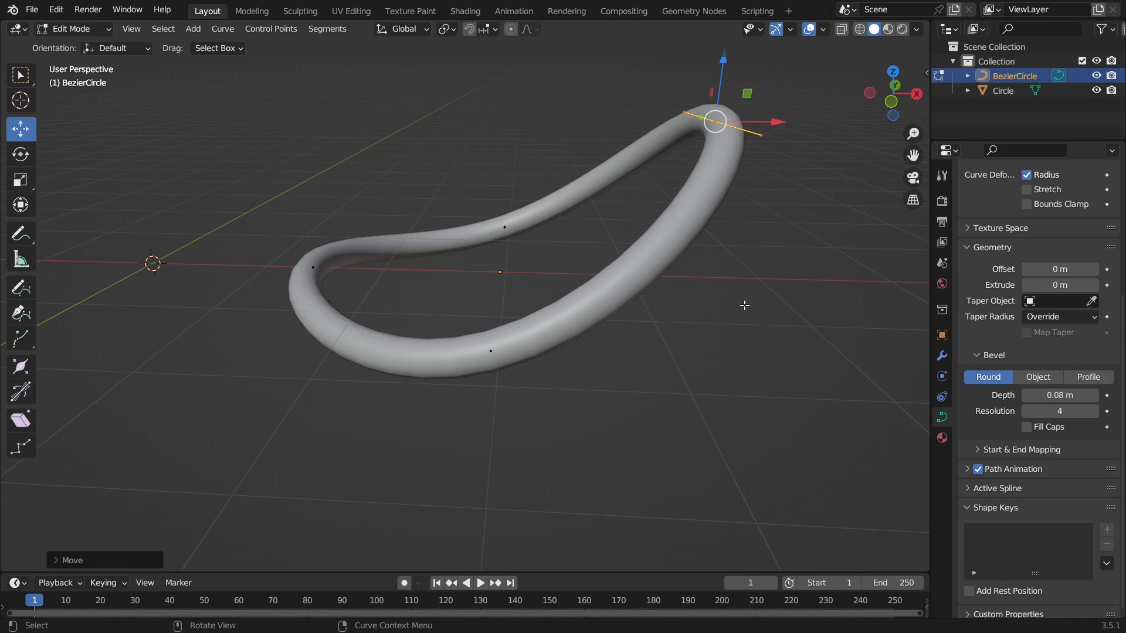
Step: Undo the control point's move and return to Object Mode
key("ctrl+z")
left_click(73, 29)
left_click(75, 45)
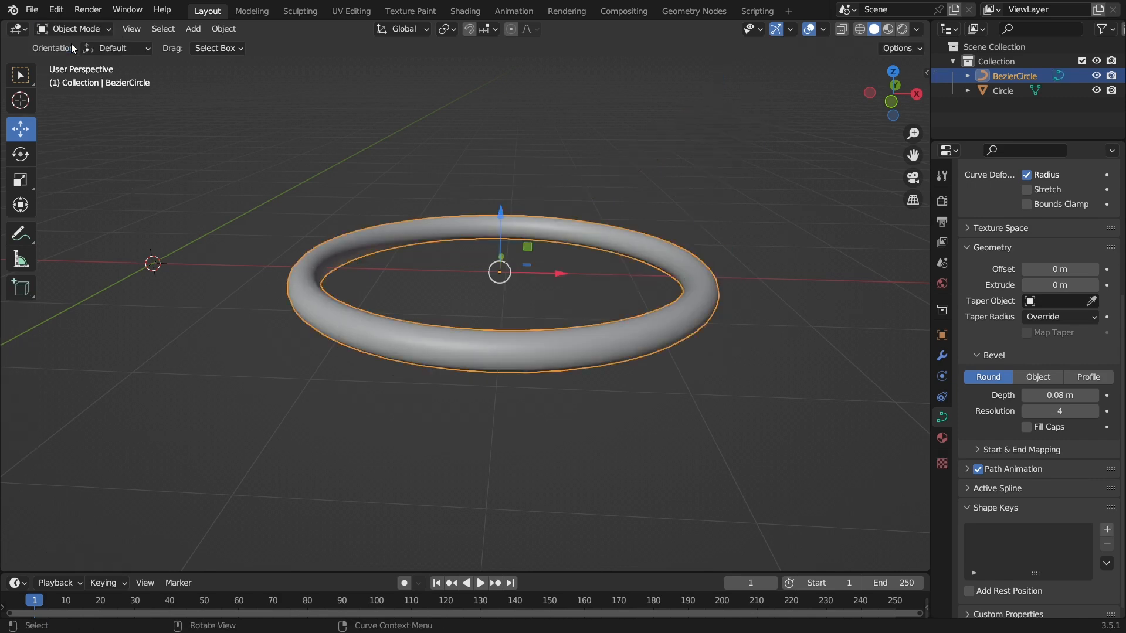
Step: Examine the beveled Bezier ring's rounded profile from several angles
left_click(579, 359)
middle_click_drag(681, 378, 705, 392)
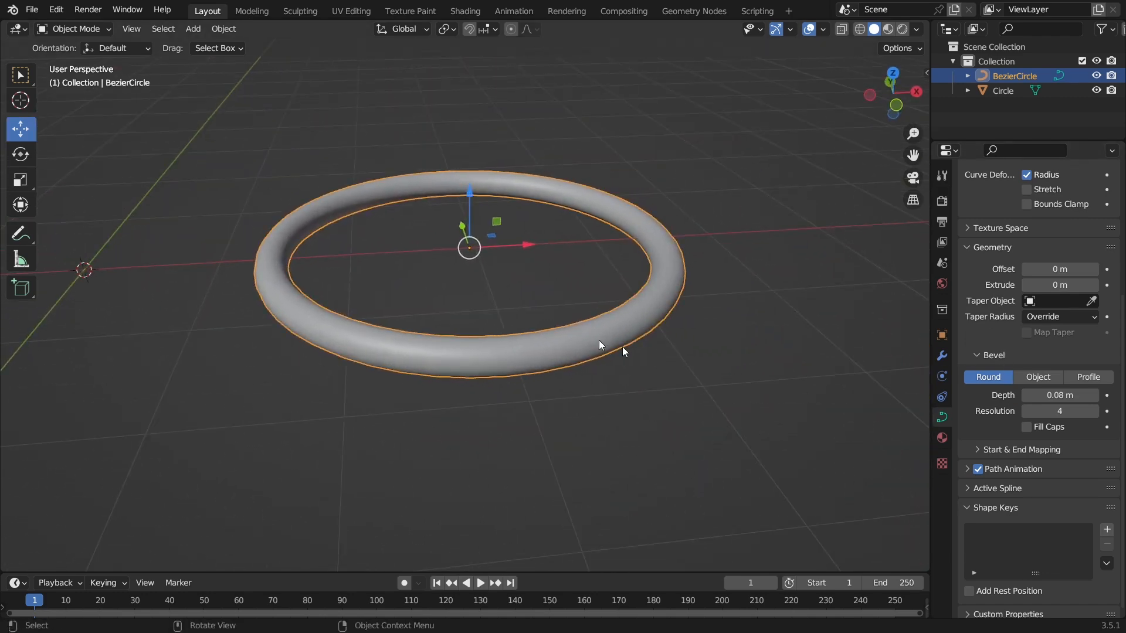
middle_click_drag(707, 351, 692, 333)
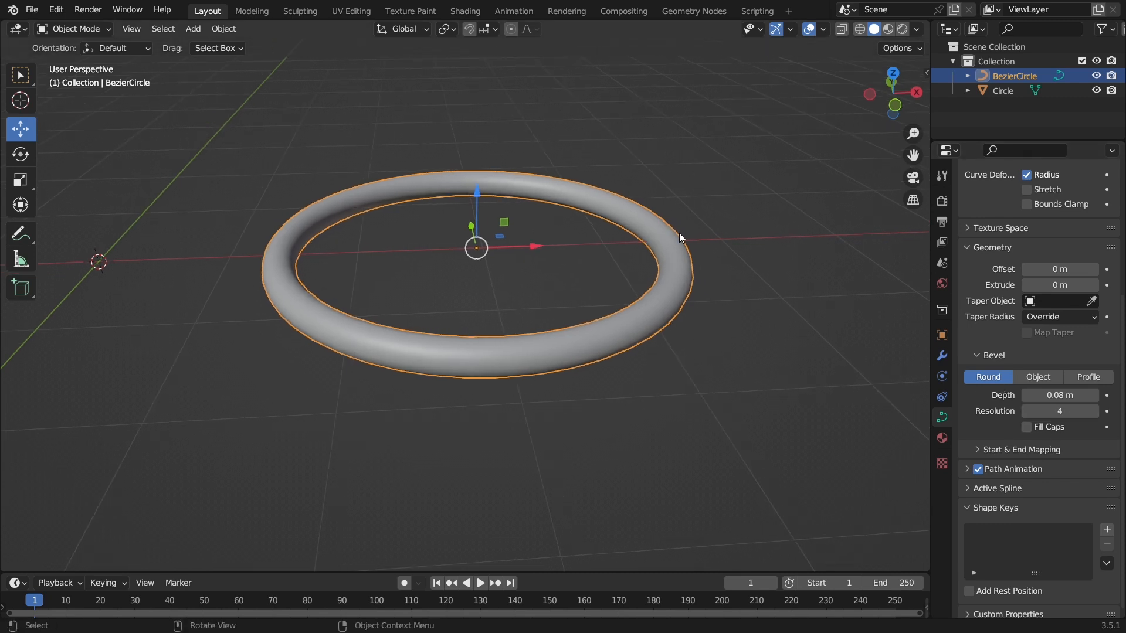
middle_click_drag(733, 319, 639, 193)
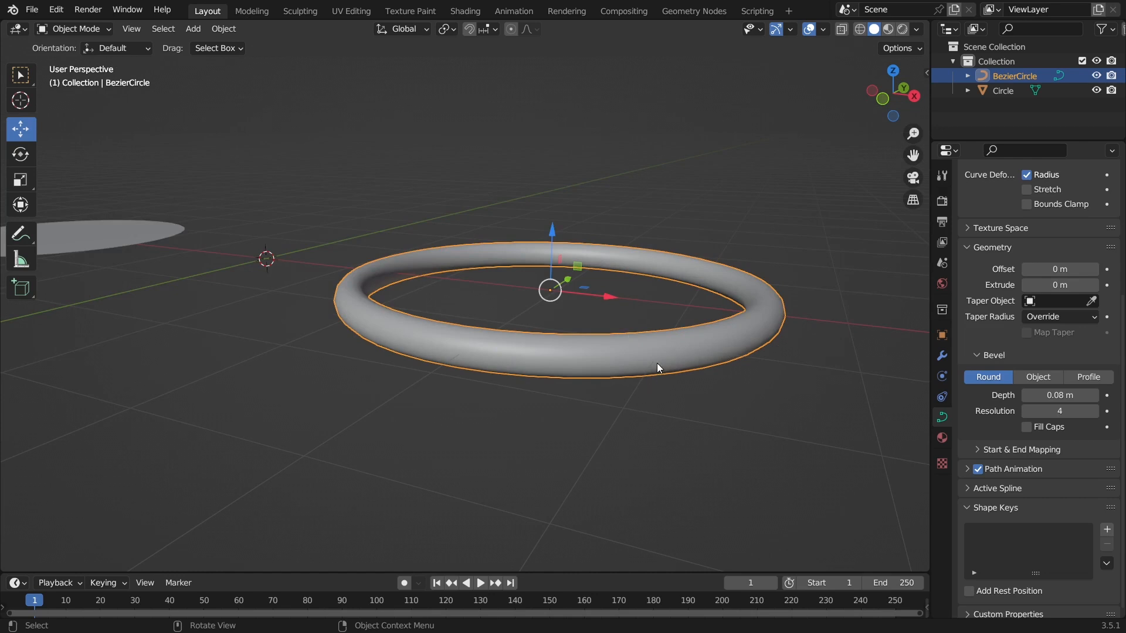
middle_click_drag(649, 377, 628, 334)
middle_click_drag(690, 422, 772, 407)
middle_click_drag(719, 369, 557, 343)
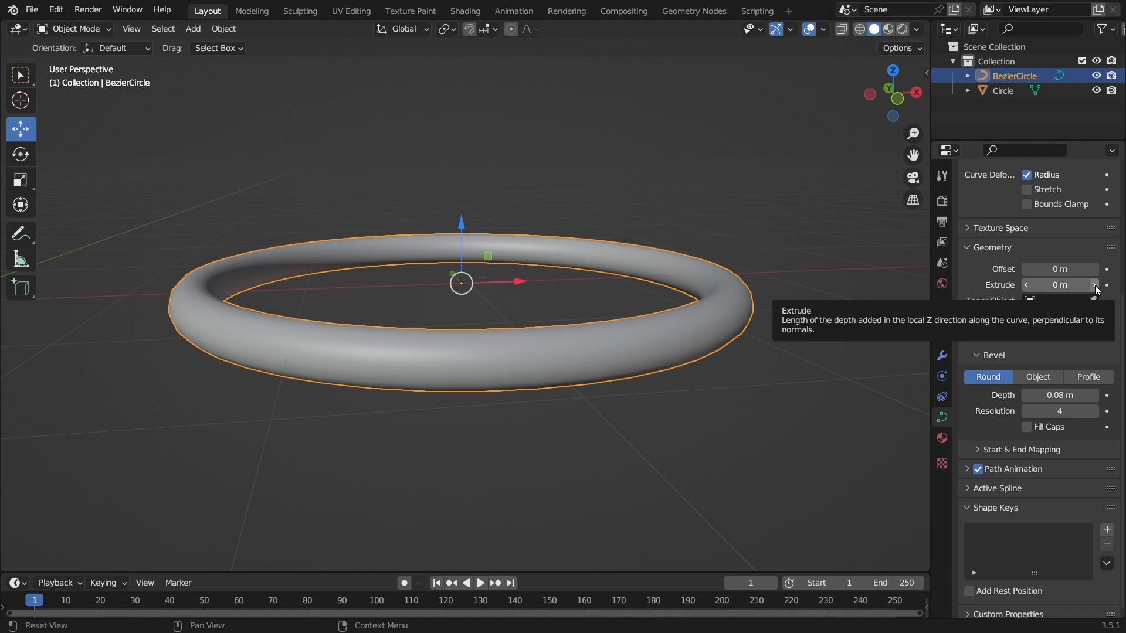
Step: Raise the beveled Bezier circle's Extrude to 0.17 m to form a tall ring with rounded edges
left_click_drag(1096, 288, 1125, 288)
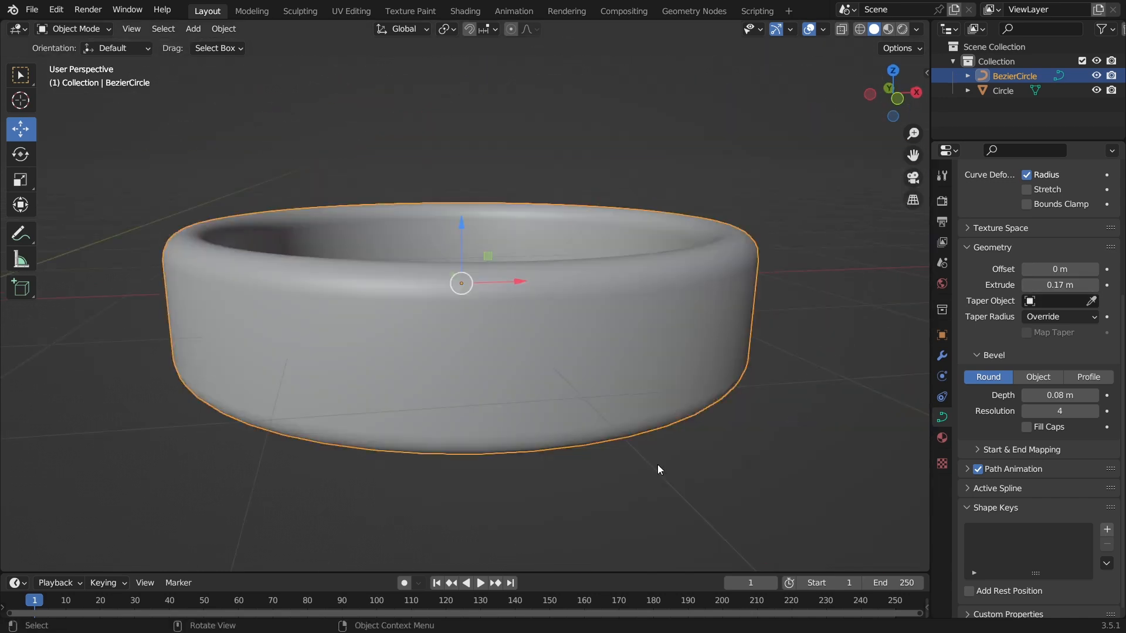
scroll(610, 343, "down", 3)
middle_click_drag(610, 343, 698, 301)
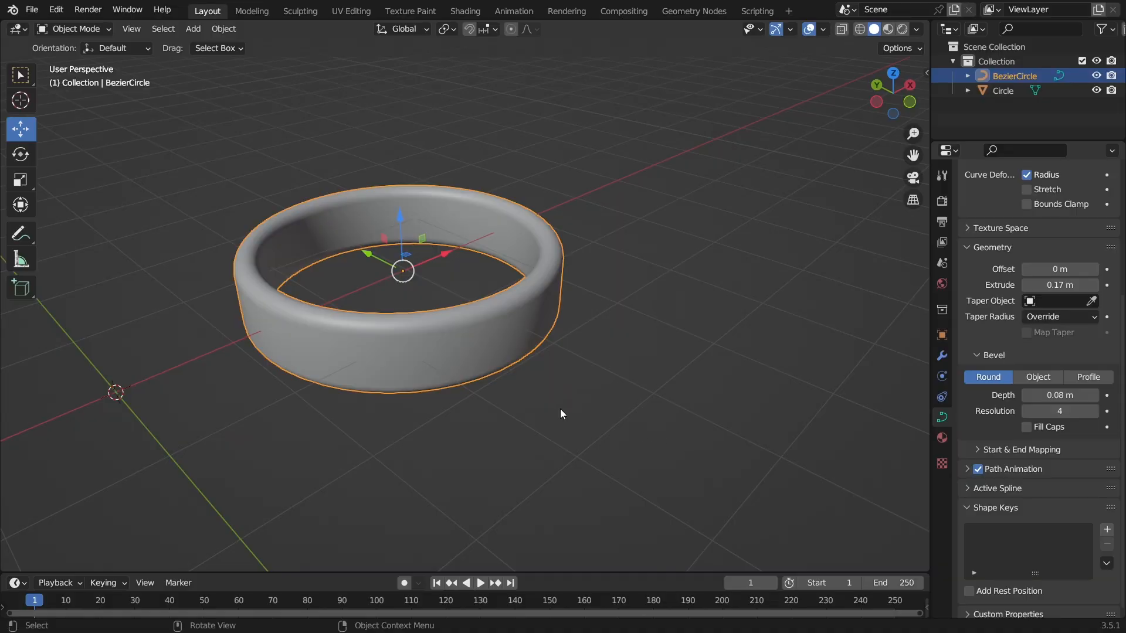
middle_click_drag(560, 409, 560, 358)
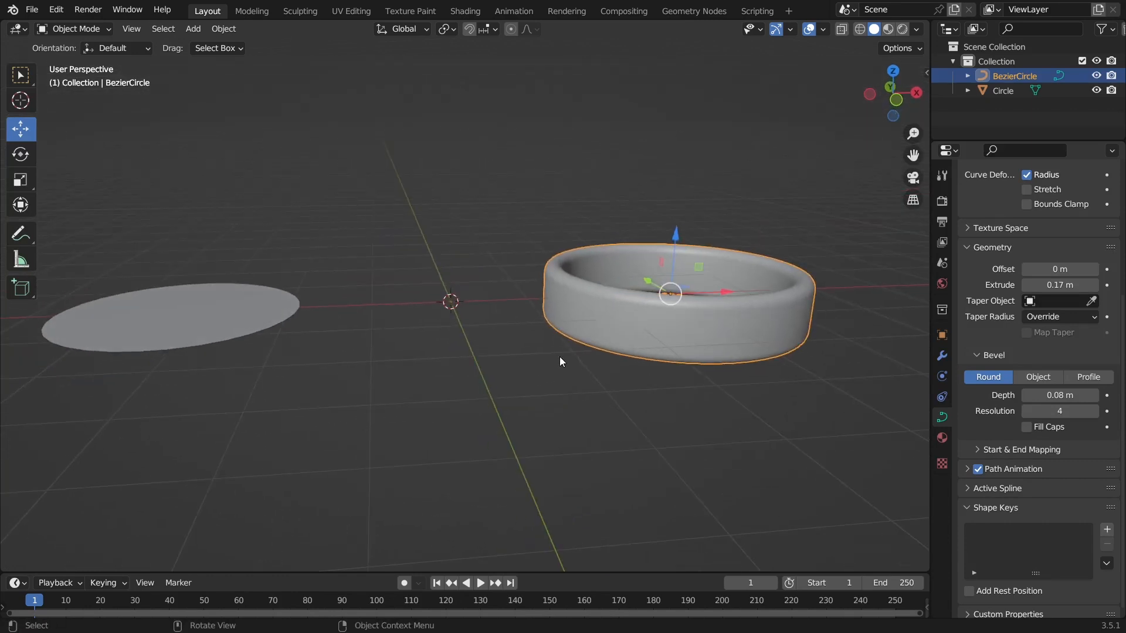
Step: Delete the Bezier circle and the filled mesh circle from the scene
left_click(561, 357)
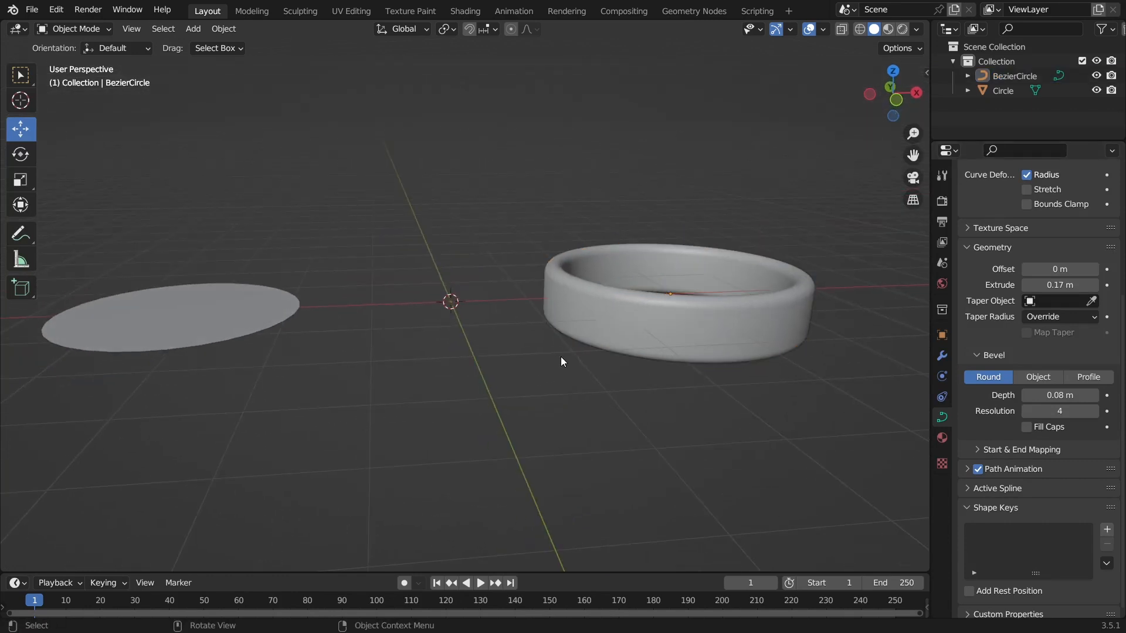
left_click(670, 309)
key("Delete")
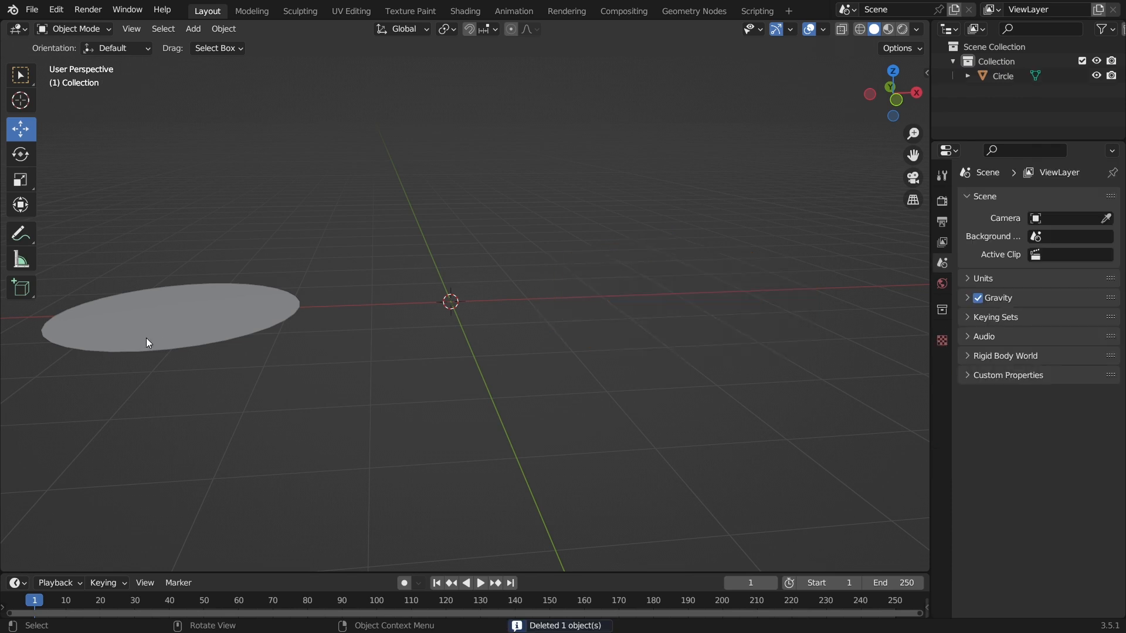
left_click(146, 337)
key("Delete")
Step: Add a mesh cylinder and a mesh circle, moving the circle along negative X until it stands clear of the cylinder
key("shift+a")
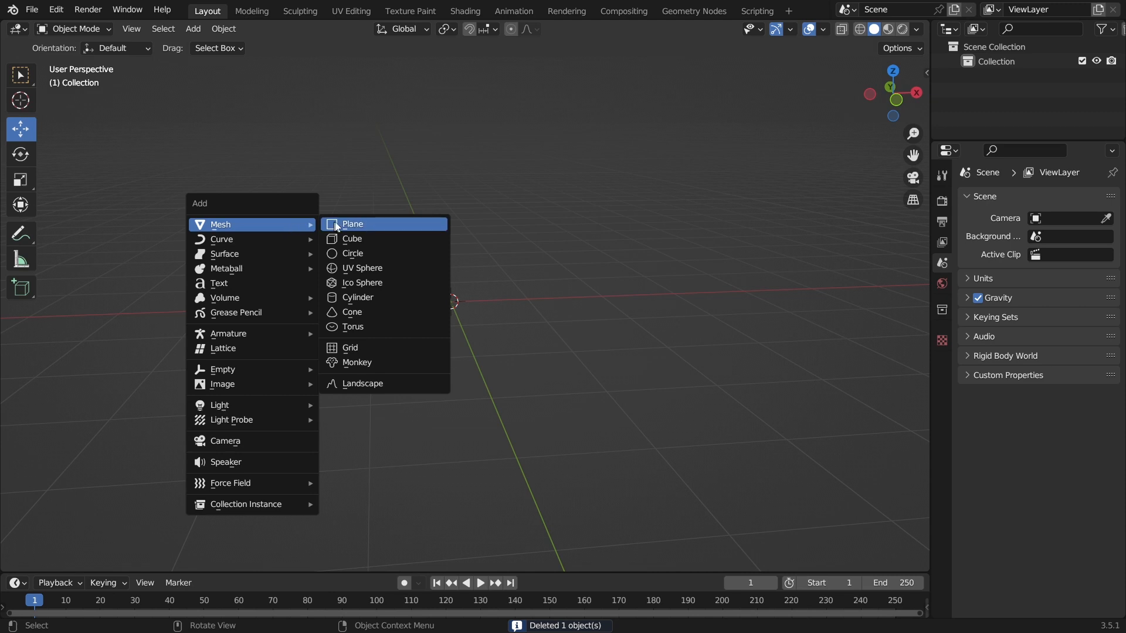
left_click(367, 297)
key("shift+a")
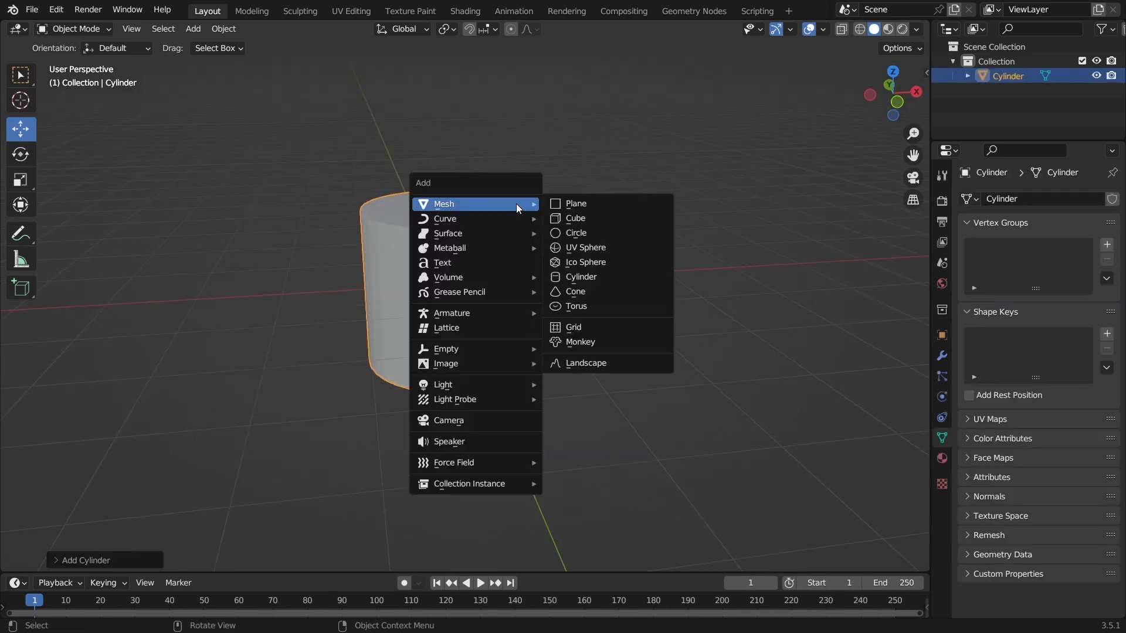
left_click(576, 234)
left_click_drag(502, 279, 244, 325)
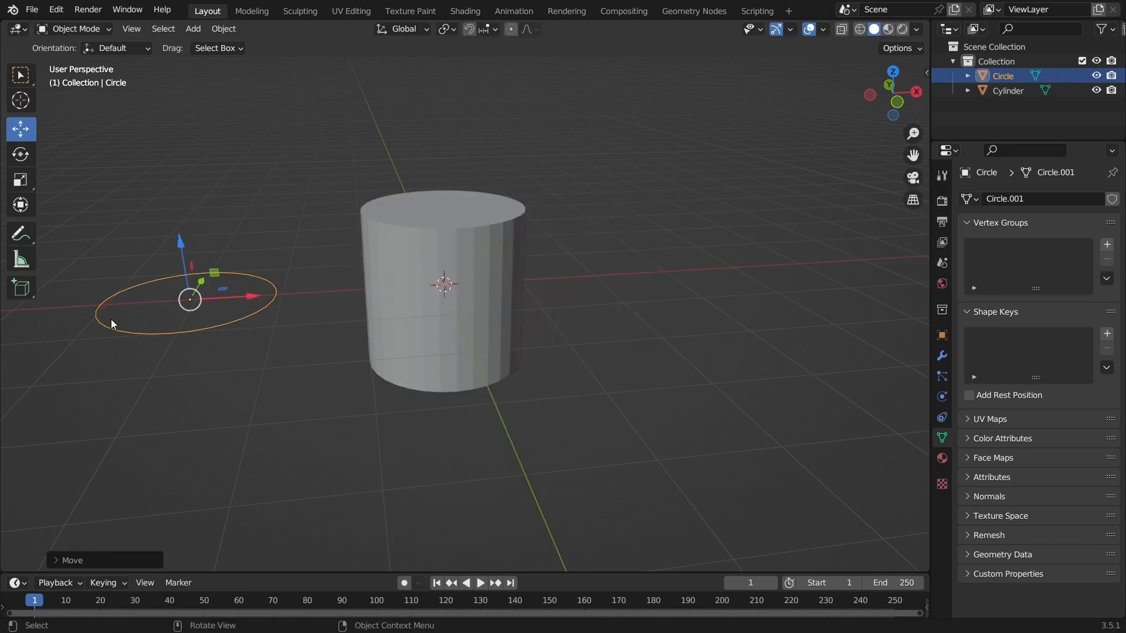
Step: Compare the cylinder with the mesh circle beside it, selecting each and examining both from different angles
left_click(118, 289)
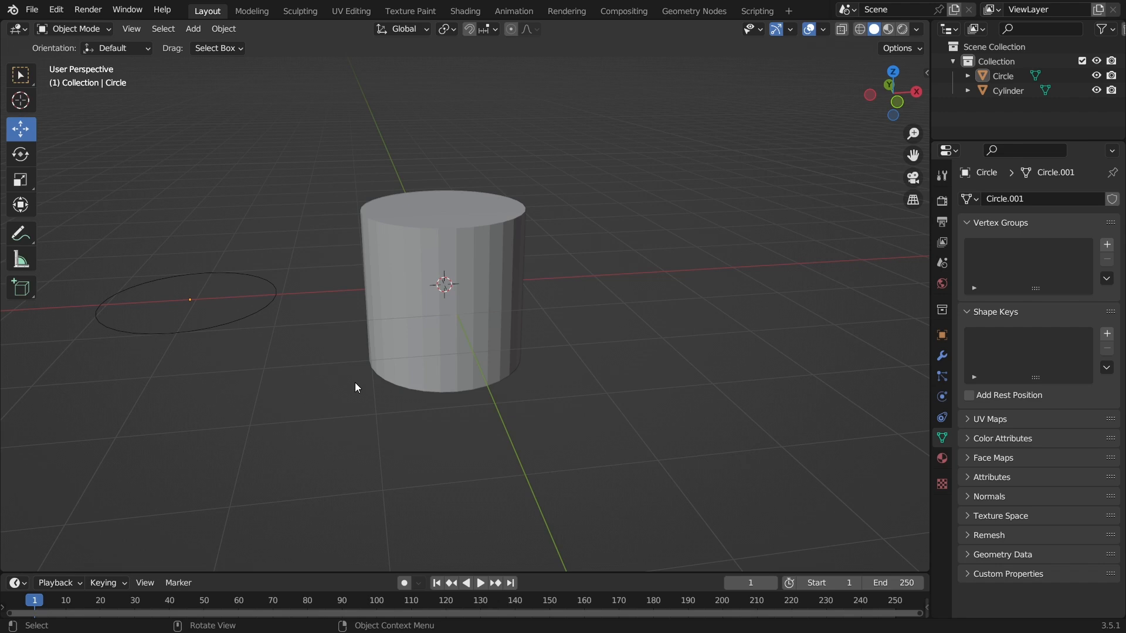
scroll(446, 284, "up", 1)
left_click(472, 235)
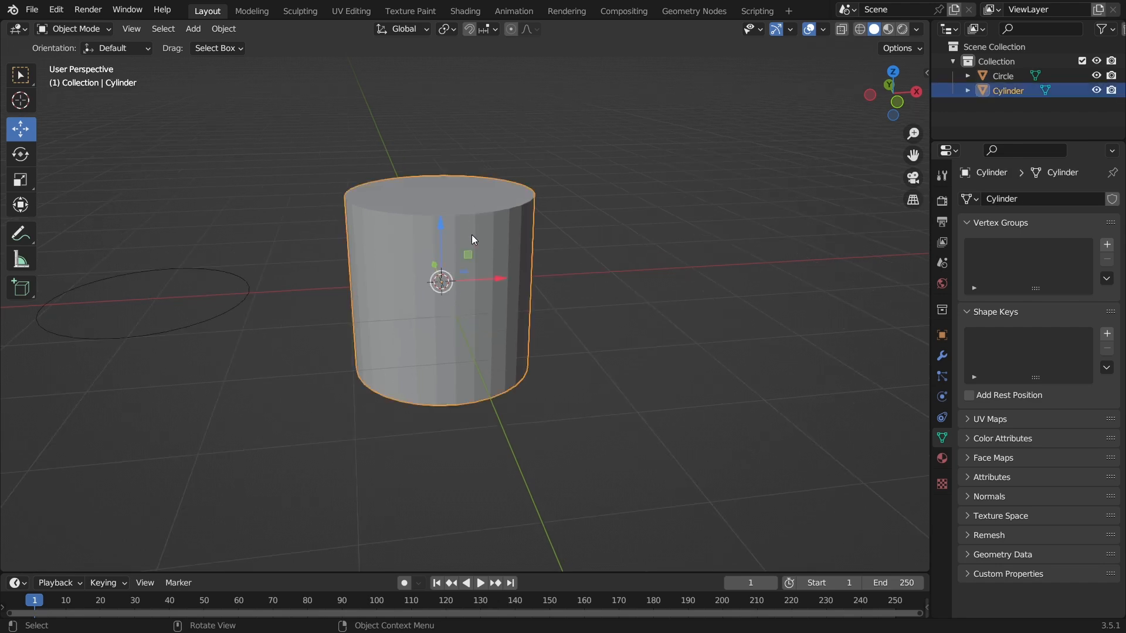
middle_click_drag(429, 240, 436, 253)
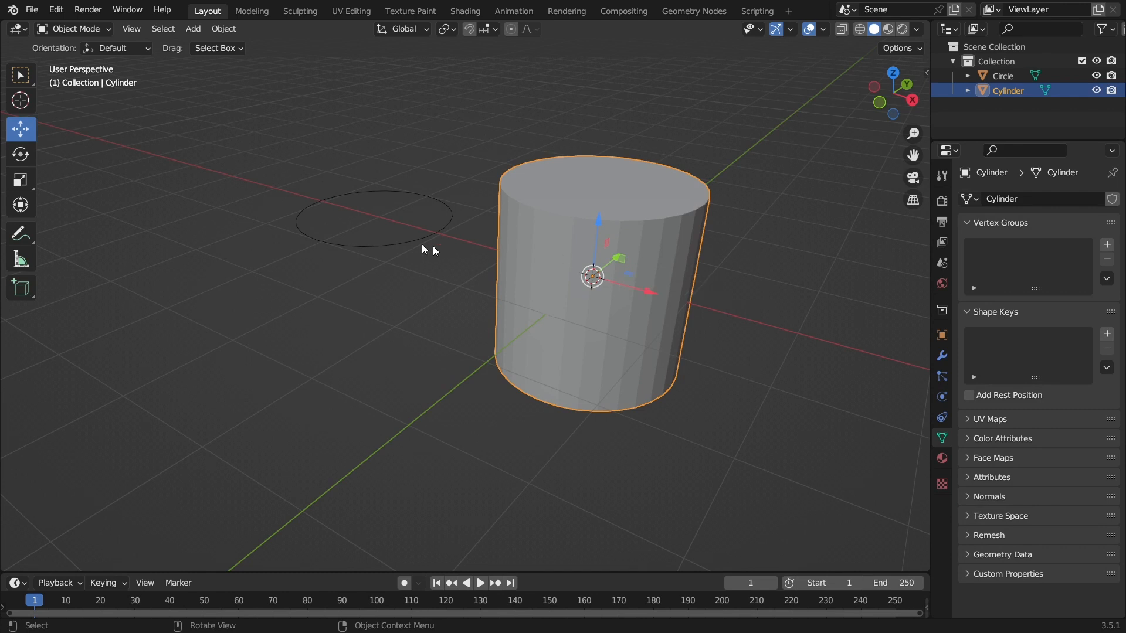
left_click(369, 247)
middle_click_drag(306, 271, 412, 230)
scroll(422, 233, "up", 3)
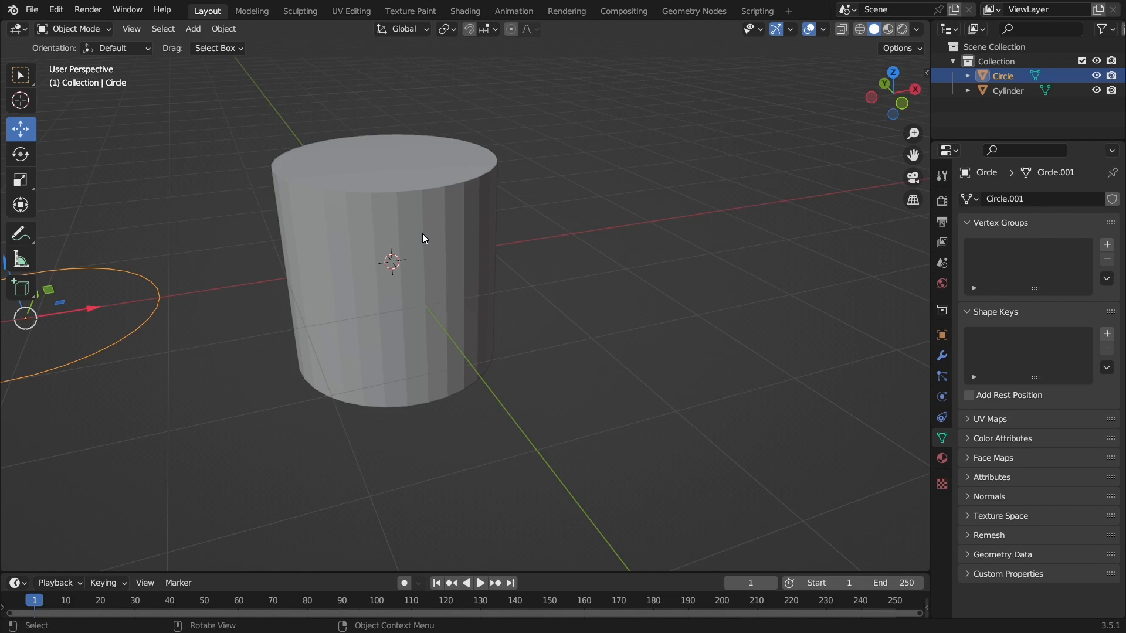
Step: Delete the mesh circle from the scene and select the cylinder
scroll(422, 233, "down", 2)
key("Delete")
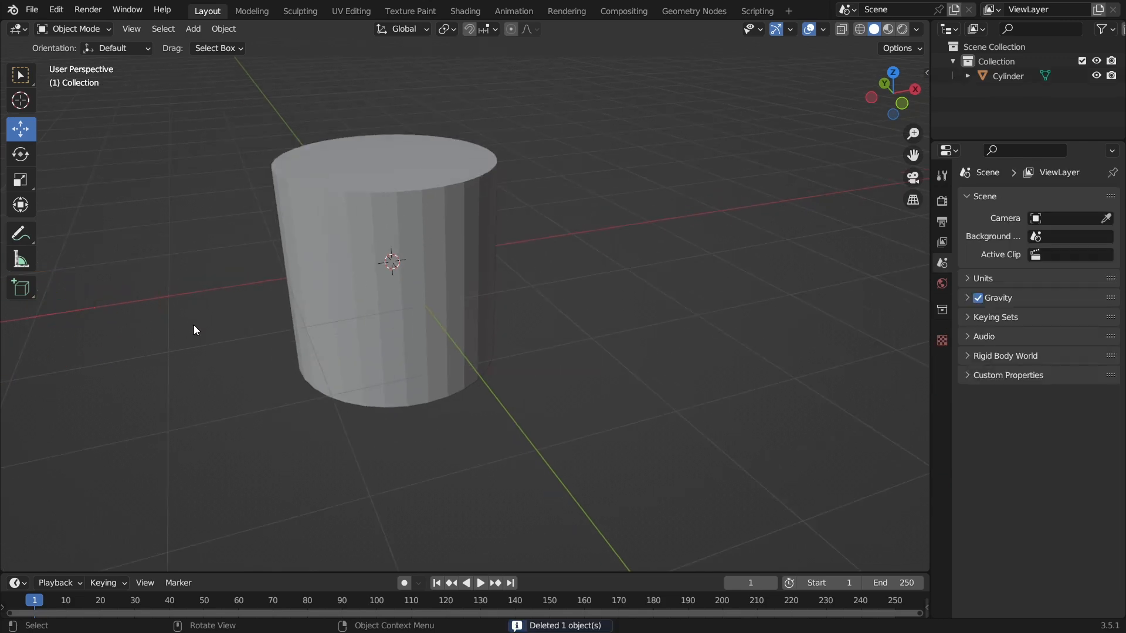
left_click(370, 244)
middle_click_drag(477, 239, 470, 319)
middle_click_drag(361, 274, 311, 276)
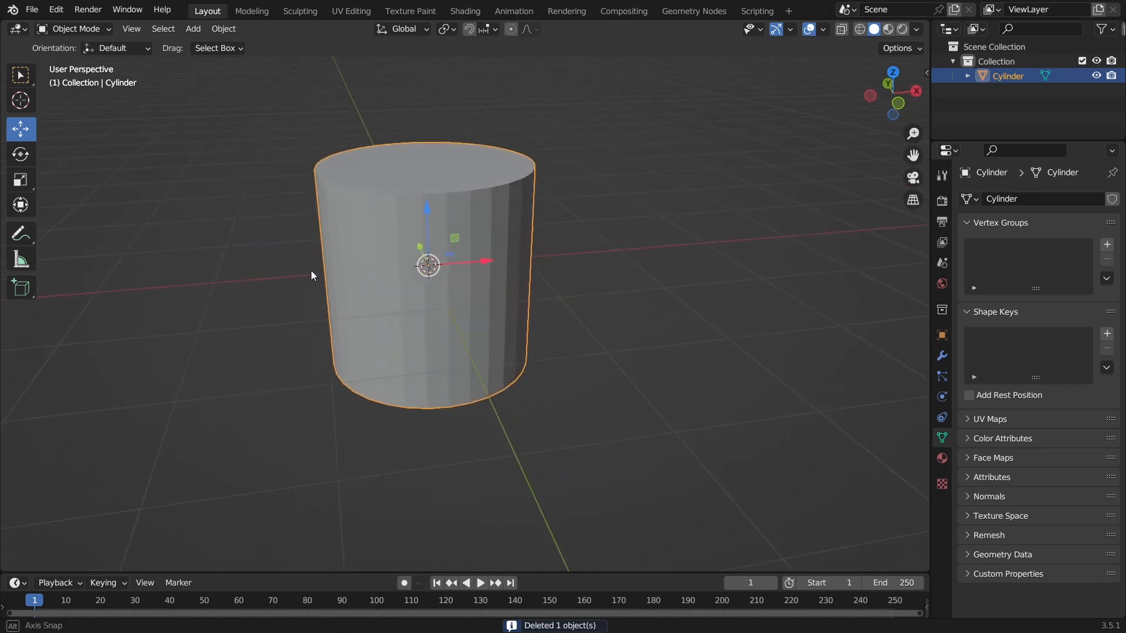
Step: Put the cylinder into Edit Mode with face selection active and deselect all of its geometry
left_click(86, 30)
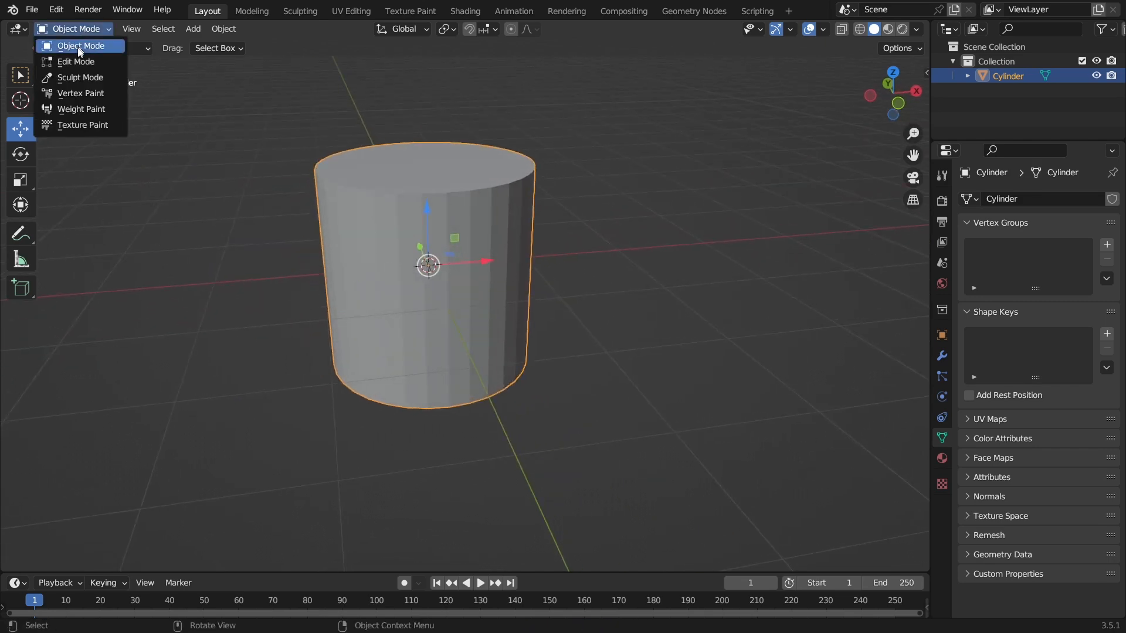
left_click(76, 62)
scroll(454, 299, "up", 1)
middle_click_drag(455, 298, 568, 267)
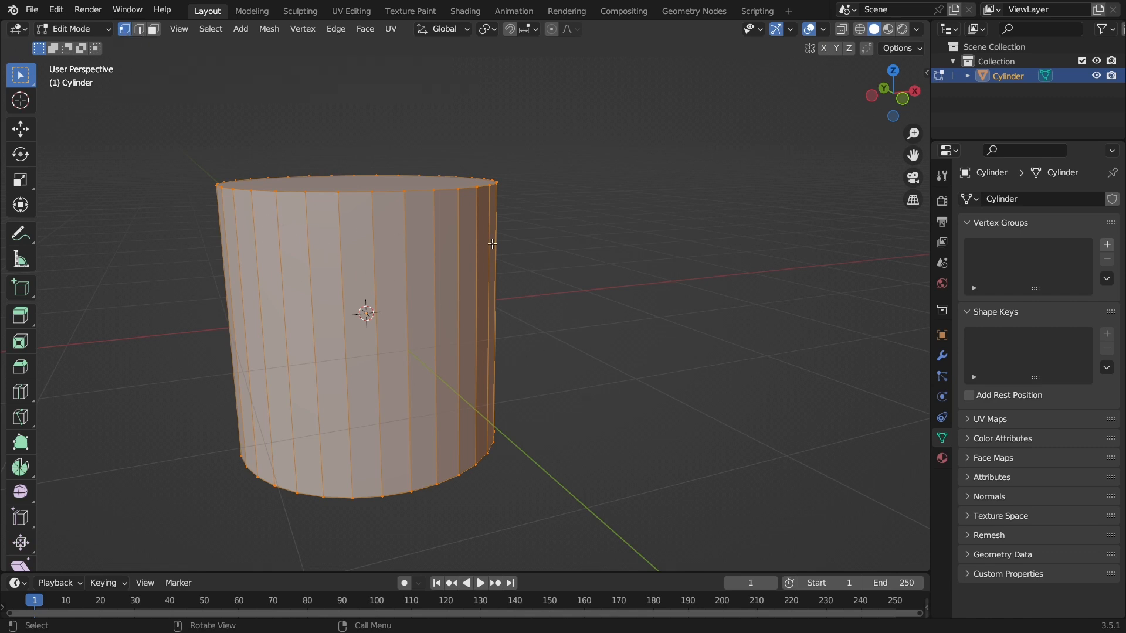
left_click(152, 34)
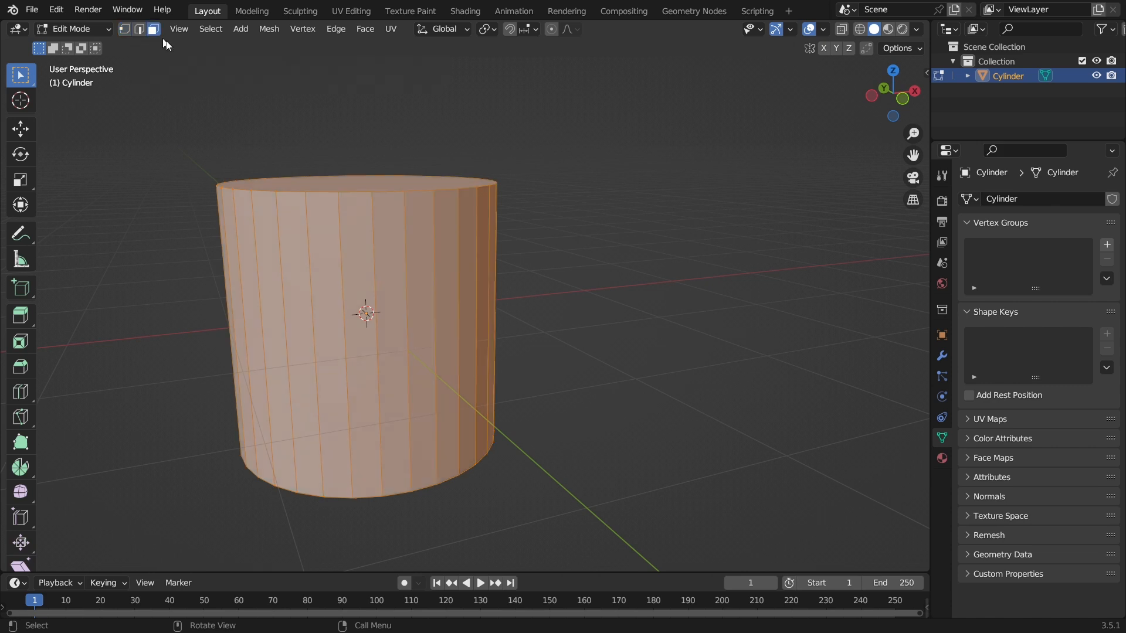
left_click(362, 83)
middle_click_drag(452, 256, 455, 294)
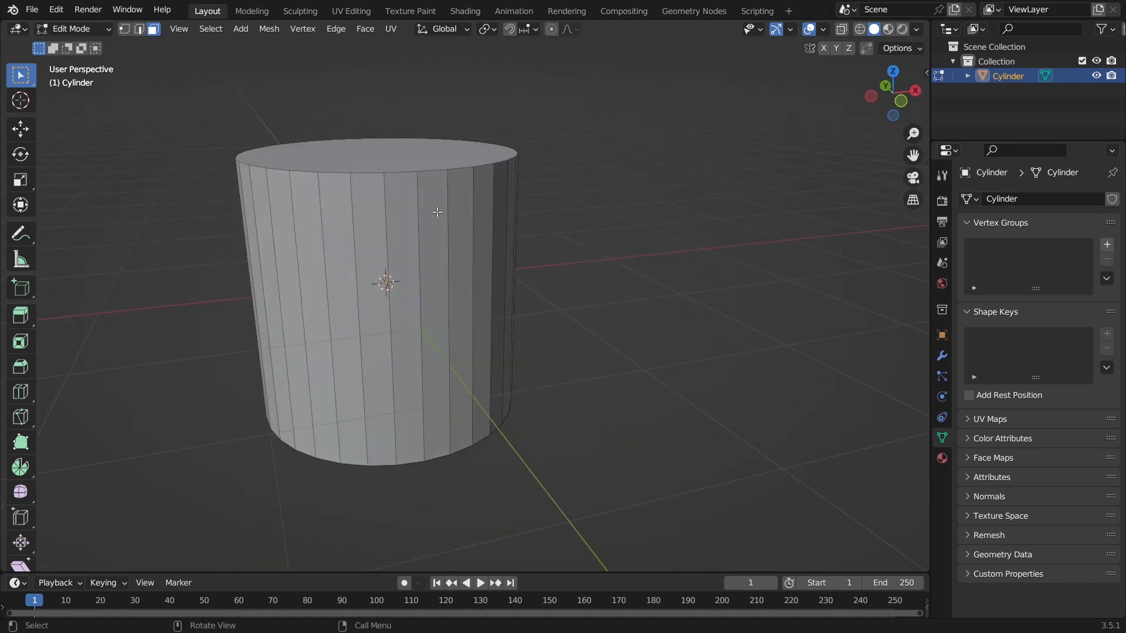
mouse_move(382, 236)
middle_mouse_down()
mouse_move(389, 268)
mouse_move(365, 234)
middle_mouse_up()
scroll(534, 366, "up", 1)
Step: Delete four neighbouring side faces of the cylinder one at a time with the Faces option, opening a gap in the wall
left_click(434, 241)
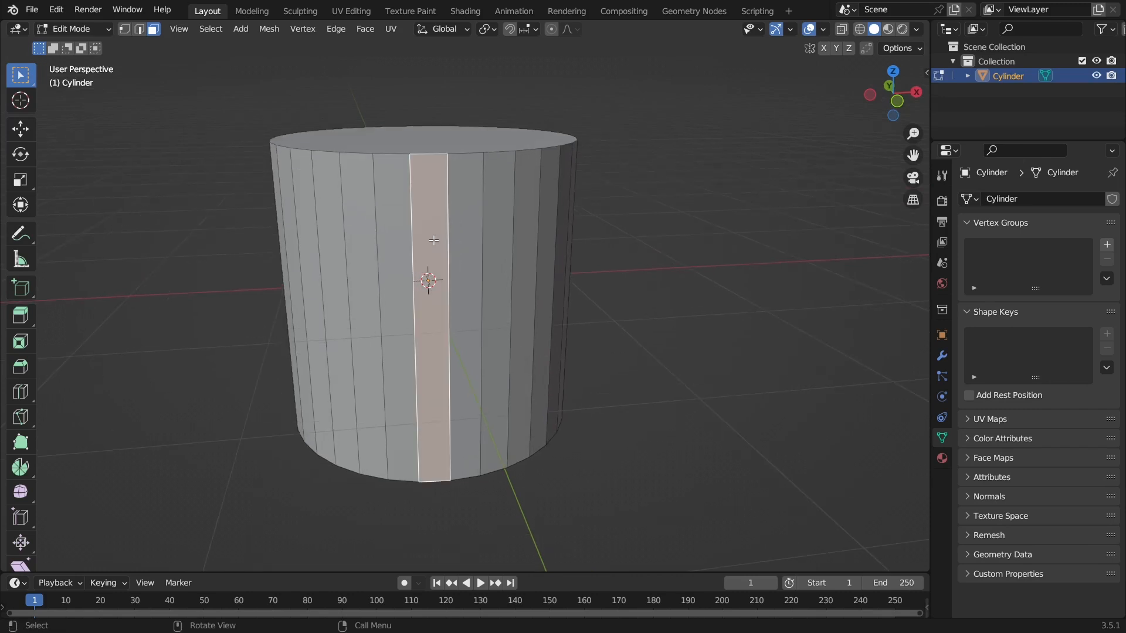
key("x")
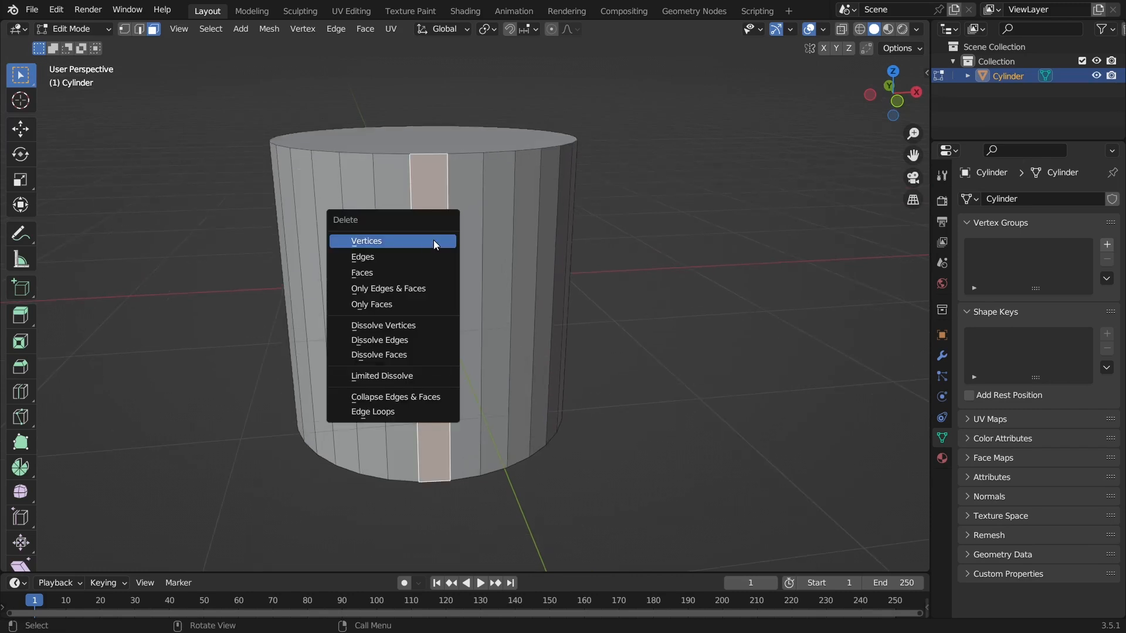
left_click(403, 271)
left_click(468, 246)
key("x")
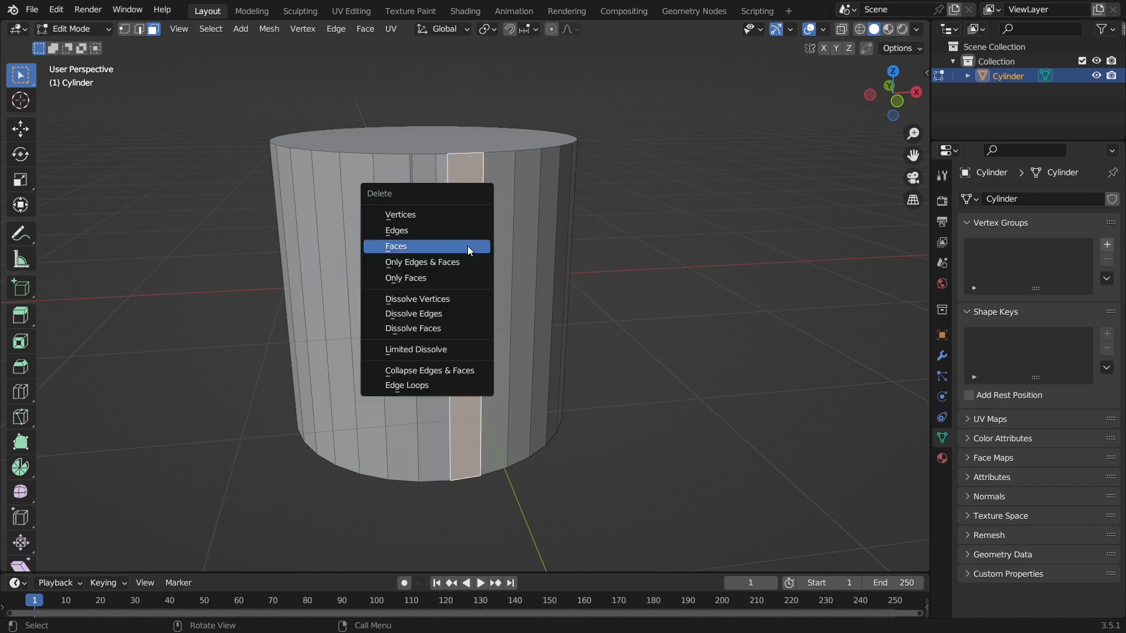
left_click(468, 246)
middle_click_drag(546, 284, 442, 291)
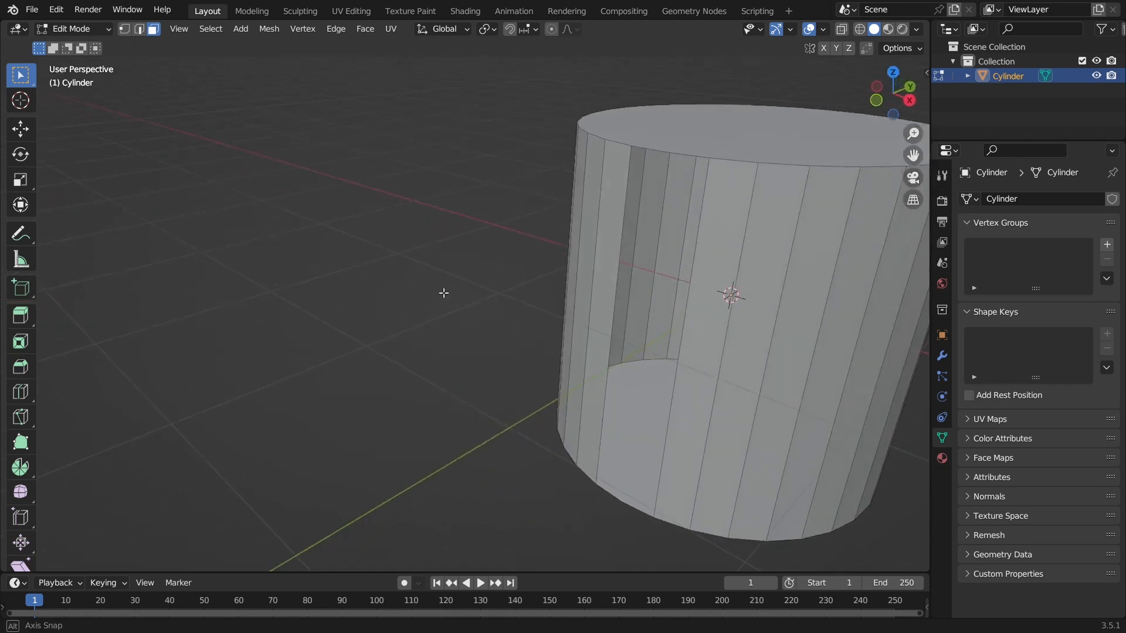
left_click(718, 258)
key("x")
left_click(697, 258)
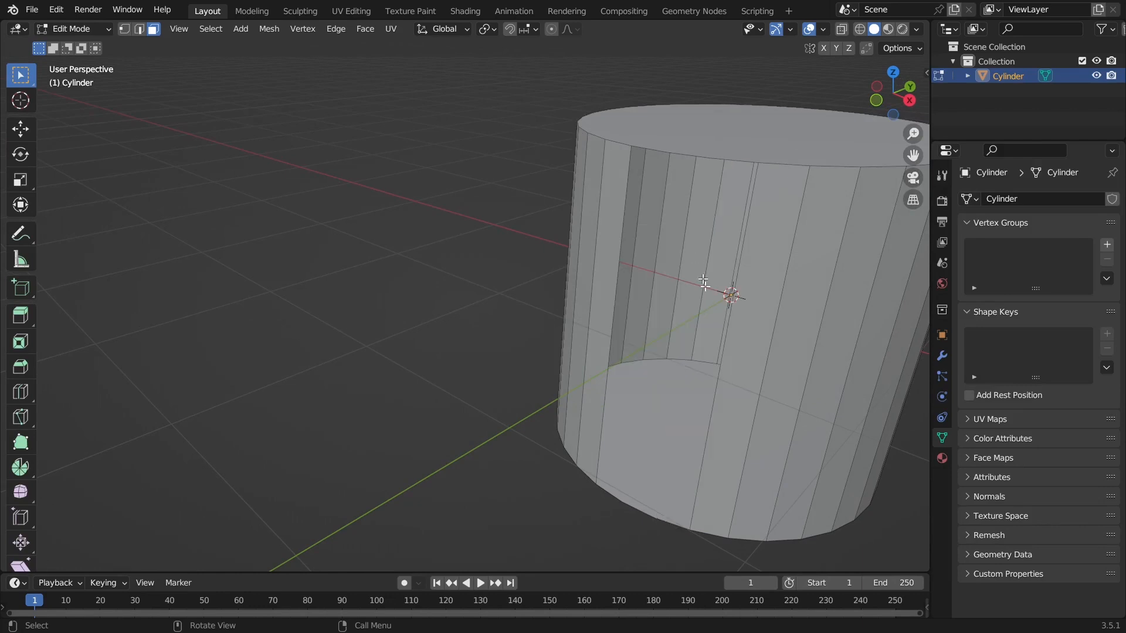
left_click(735, 343)
key("x")
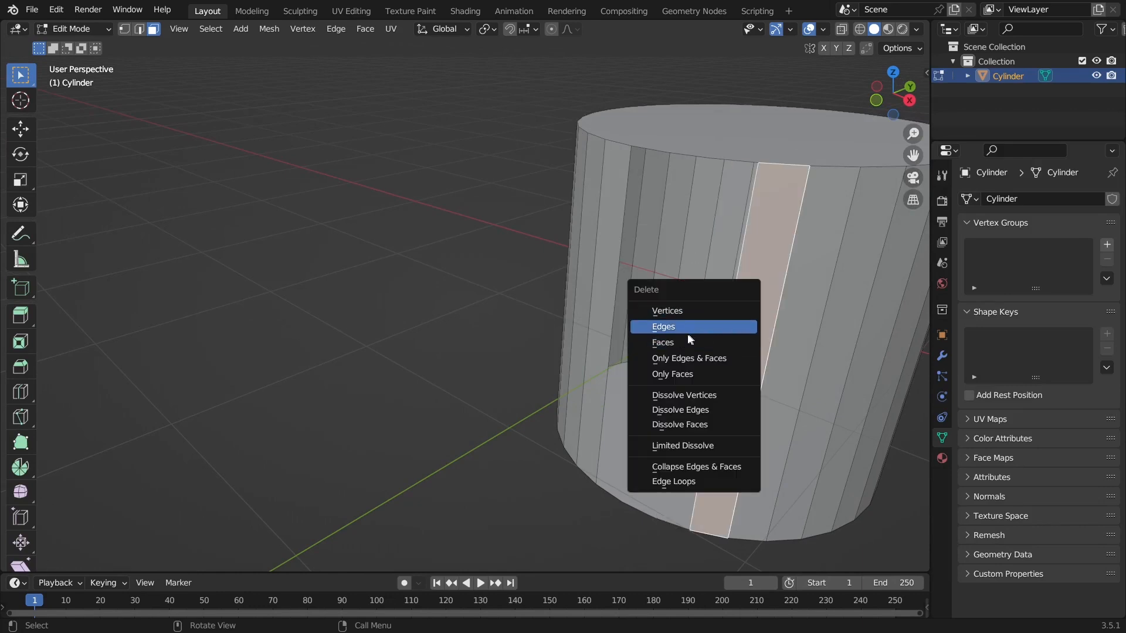
left_click(724, 343)
middle_click_drag(729, 293, 694, 323)
scroll(740, 358, "down", 5)
middle_click_drag(645, 389, 821, 379)
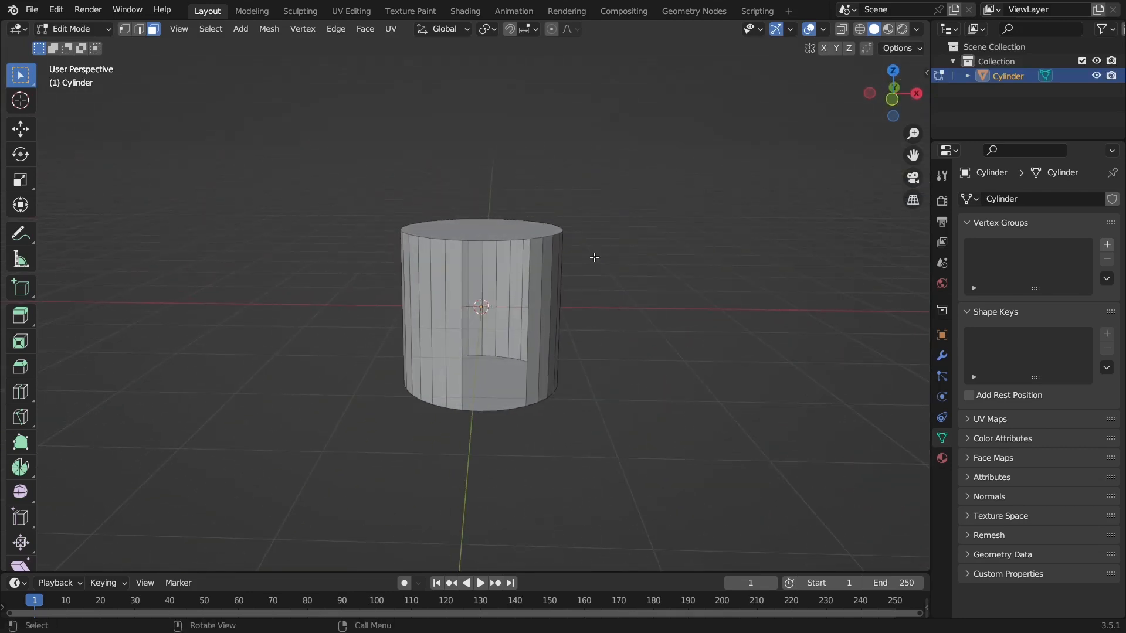
Step: Undo all the side face deletions on the cylinder and leave nothing selected
key("ctrl+z")
key("ctrl+z")
key("ctrl+z")
key("ctrl+z")
key("ctrl+z")
key("ctrl+z")
key("ctrl+z")
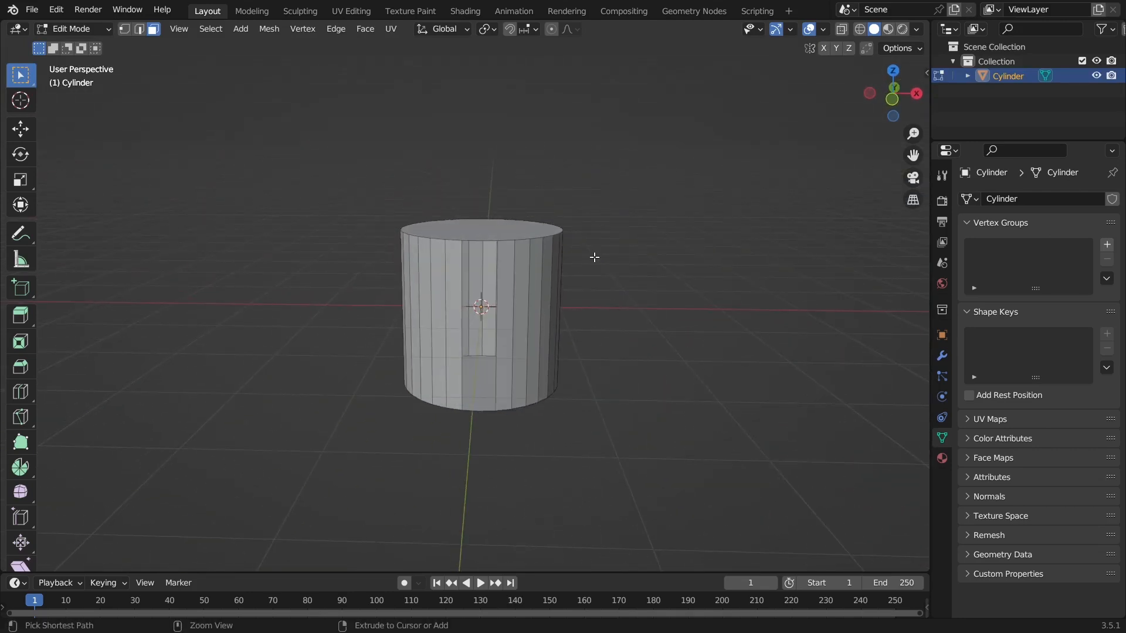
scroll(622, 319, "up", 2)
scroll(622, 319, "up", 3)
left_click(701, 219)
scroll(583, 344, "down", 2)
middle_click_drag(583, 344, 667, 389)
scroll(667, 390, "up", 1)
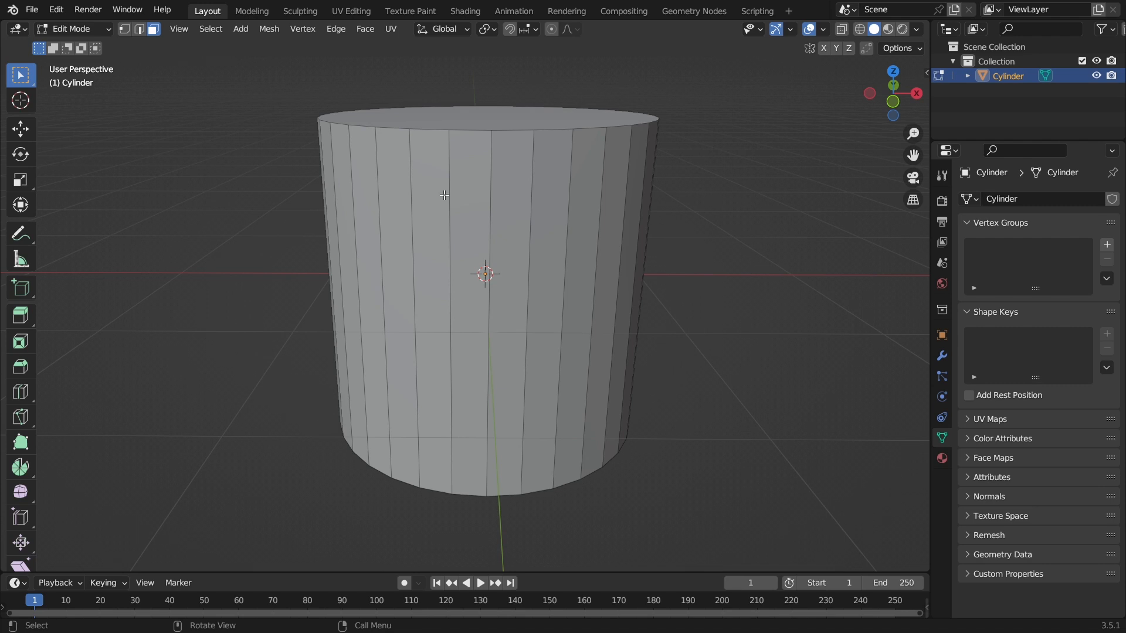
scroll(444, 195, "down", 2)
Step: Delete two neighbouring side faces of the cylinder one at a time with the Only Faces option, keeping the edge between them
left_click(503, 236)
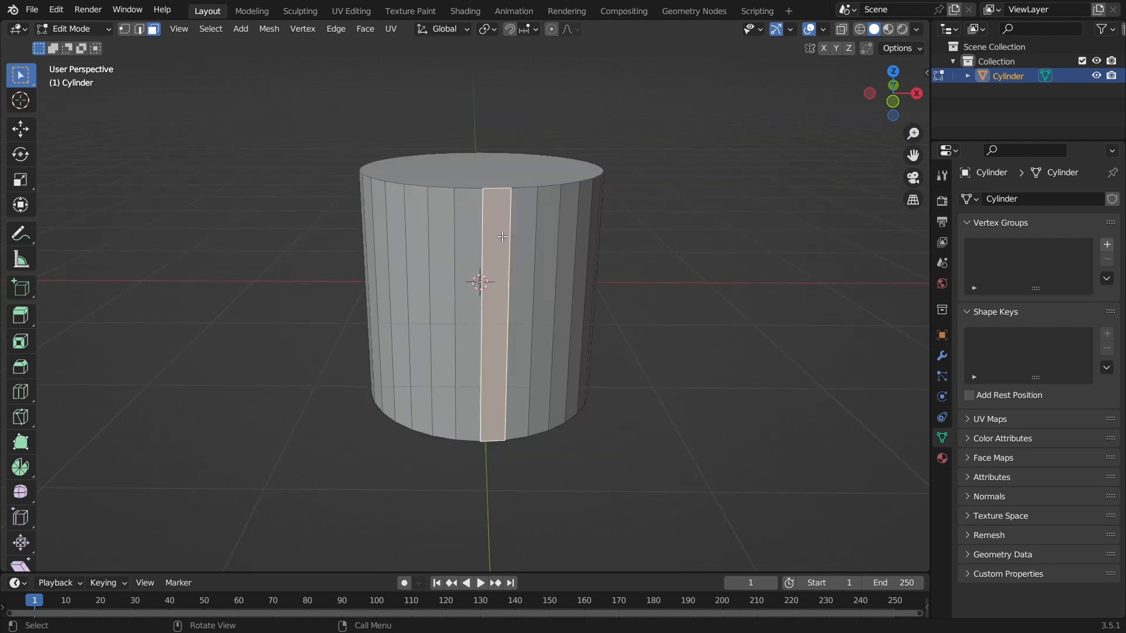
key("x")
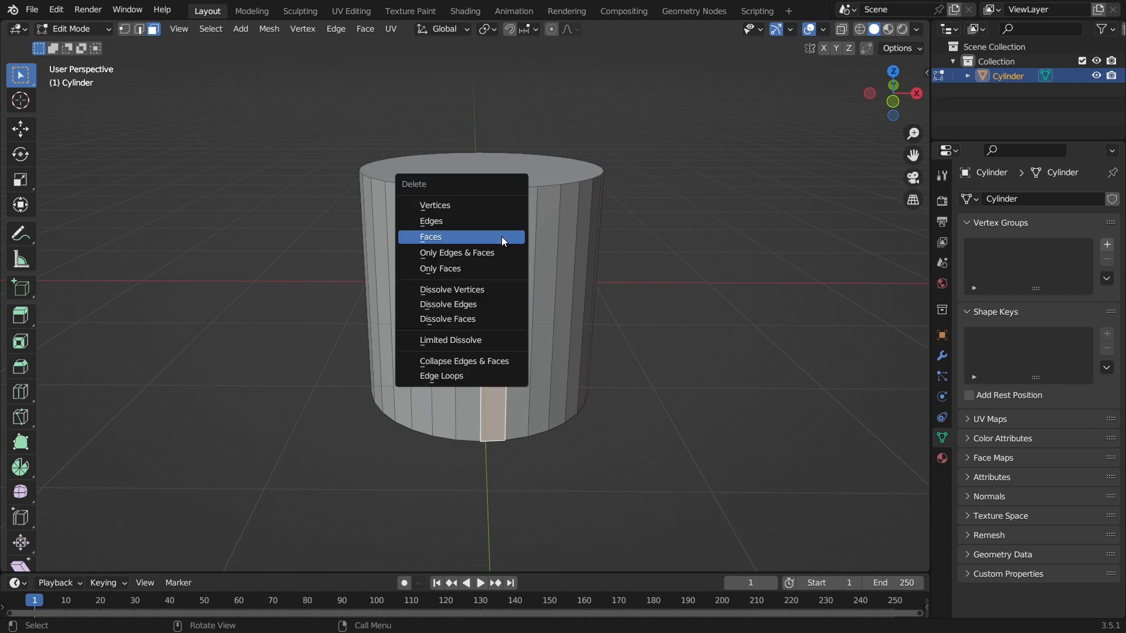
left_click(431, 270)
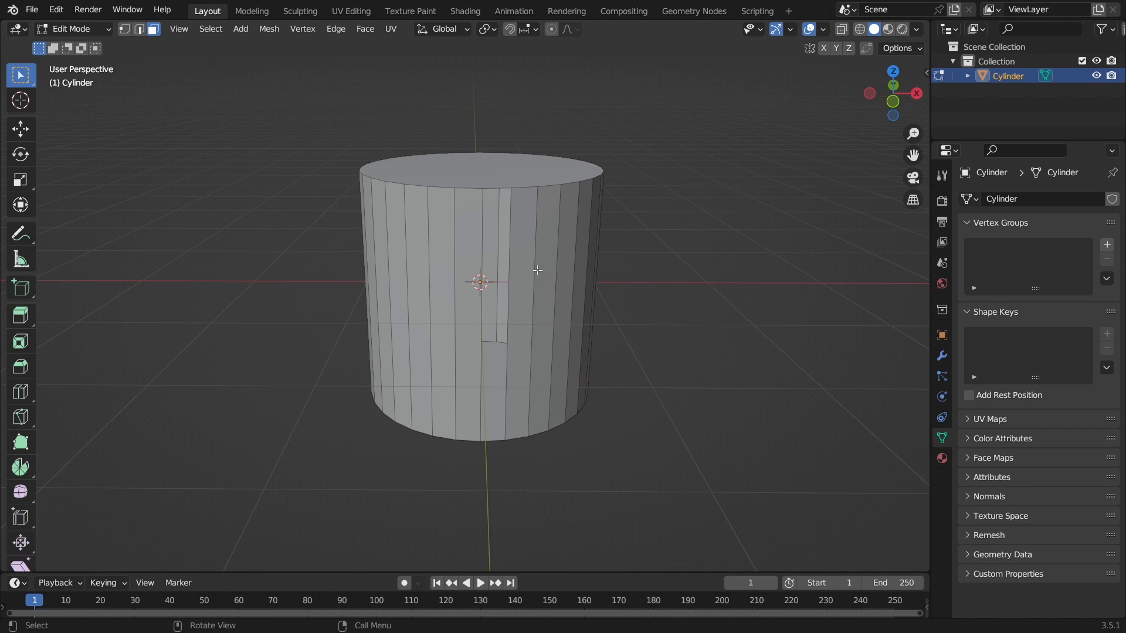
left_click(523, 259)
key("x")
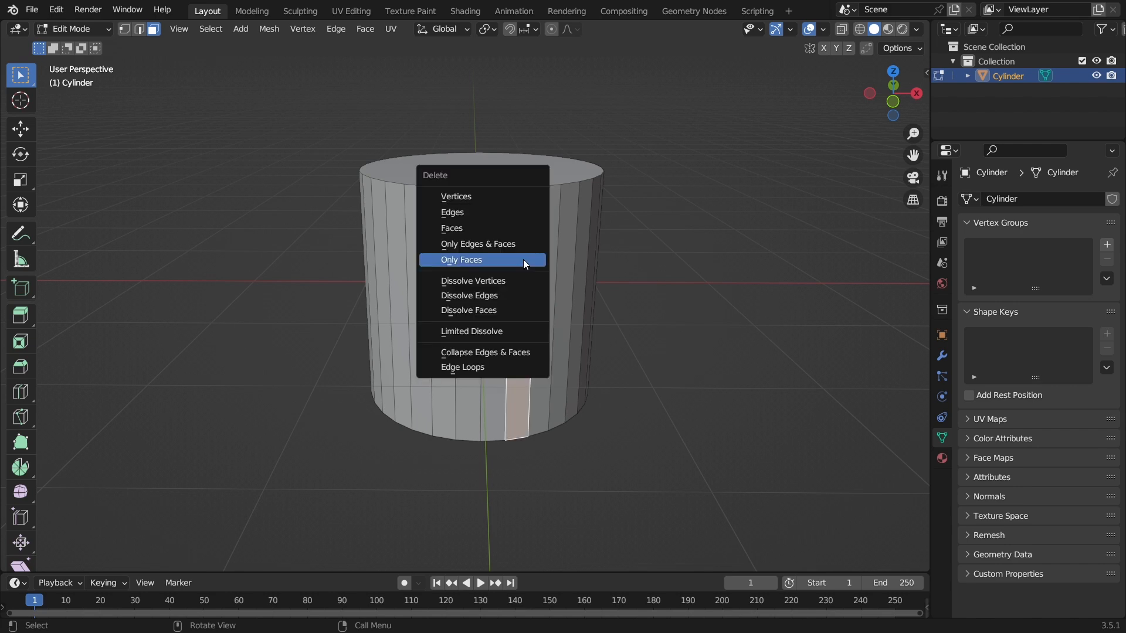
left_click(523, 260)
middle_click_drag(523, 259, 445, 369)
scroll(460, 357, "down", 4)
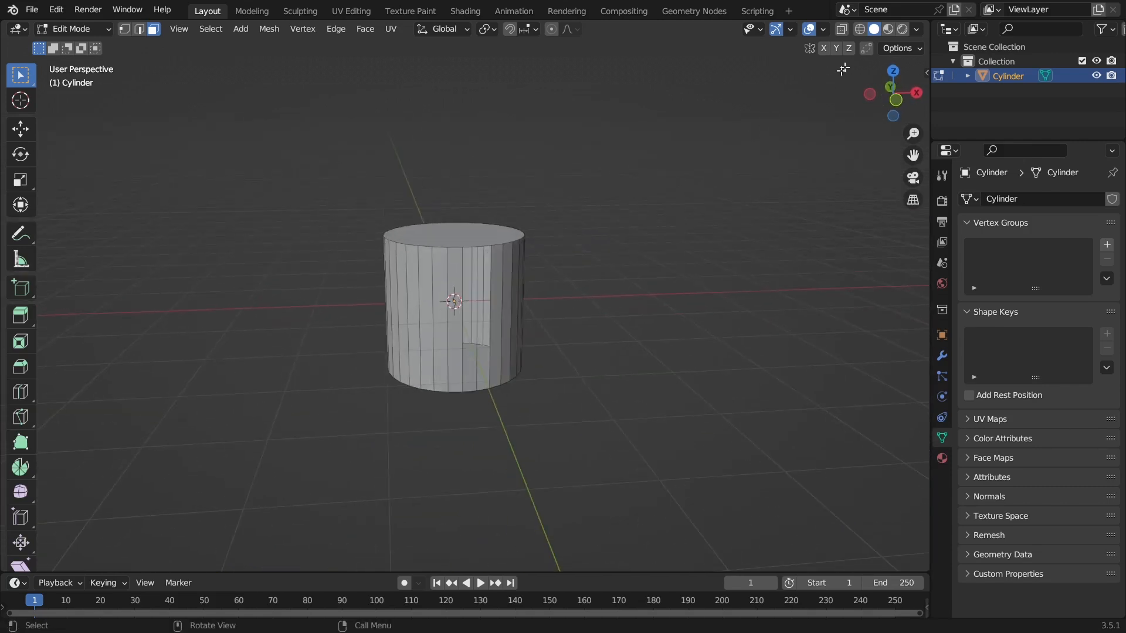
Step: Box-select the entire cylinder in wireframe display, return to solid shading and delete all the faces with the Only Faces option
left_click(860, 29)
left_click_drag(322, 180, 689, 457)
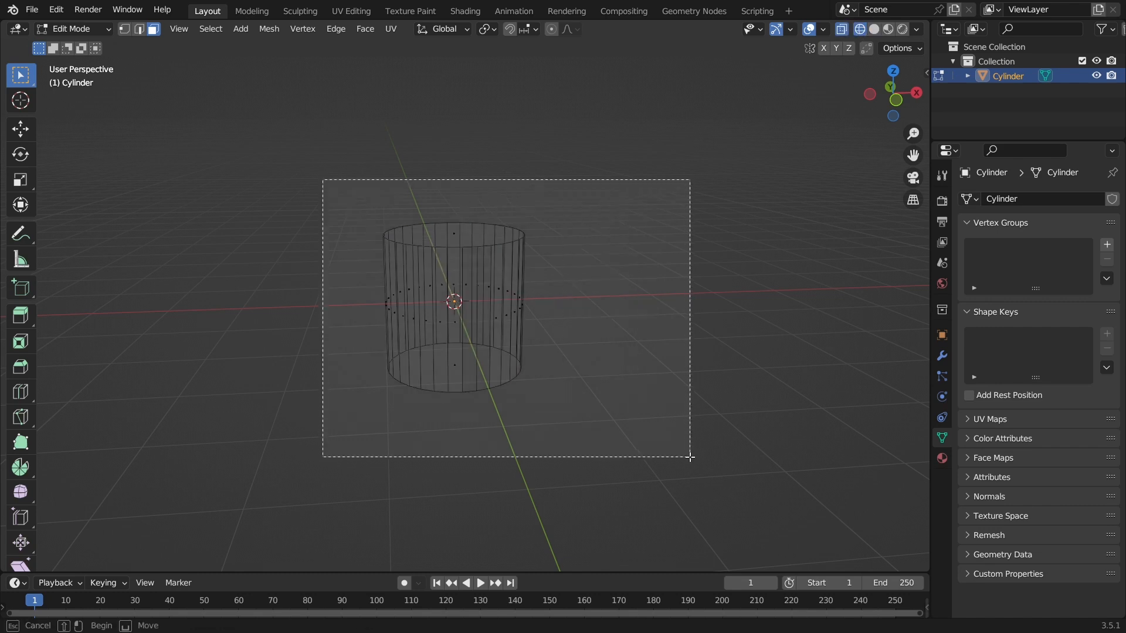
key("Escape")
middle_click_drag(689, 458, 345, 239)
left_click_drag(258, 172, 545, 420)
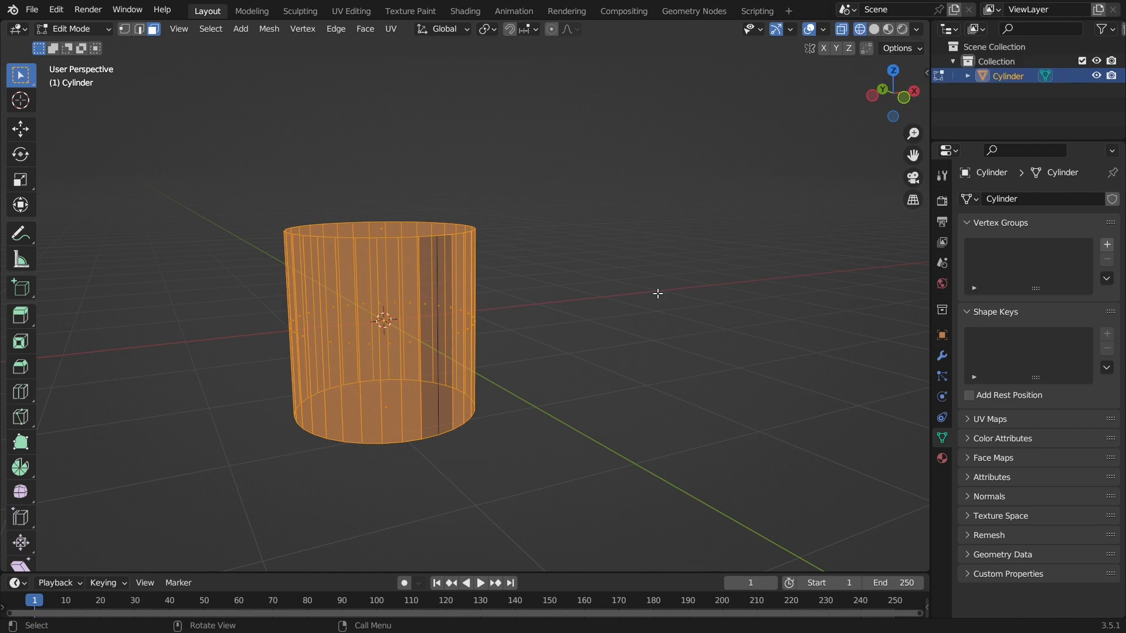
middle_click_drag(657, 293, 631, 301)
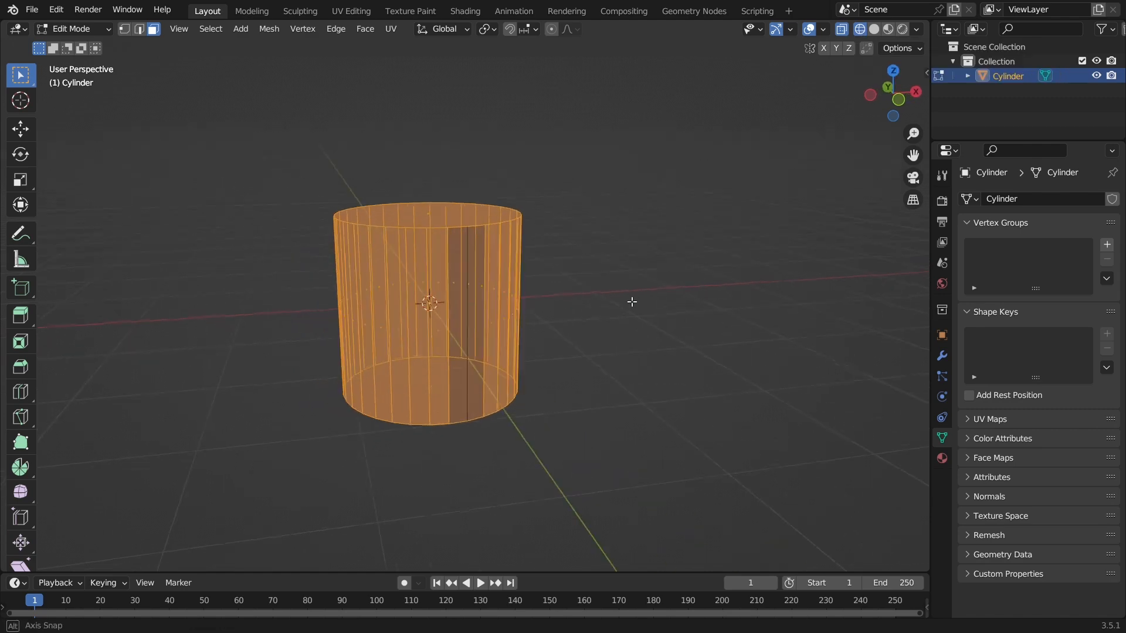
left_click(874, 28)
mouse_move(596, 327)
middle_mouse_down()
mouse_move(415, 309)
mouse_move(477, 354)
mouse_move(599, 349)
mouse_move(648, 329)
mouse_move(571, 328)
middle_mouse_up()
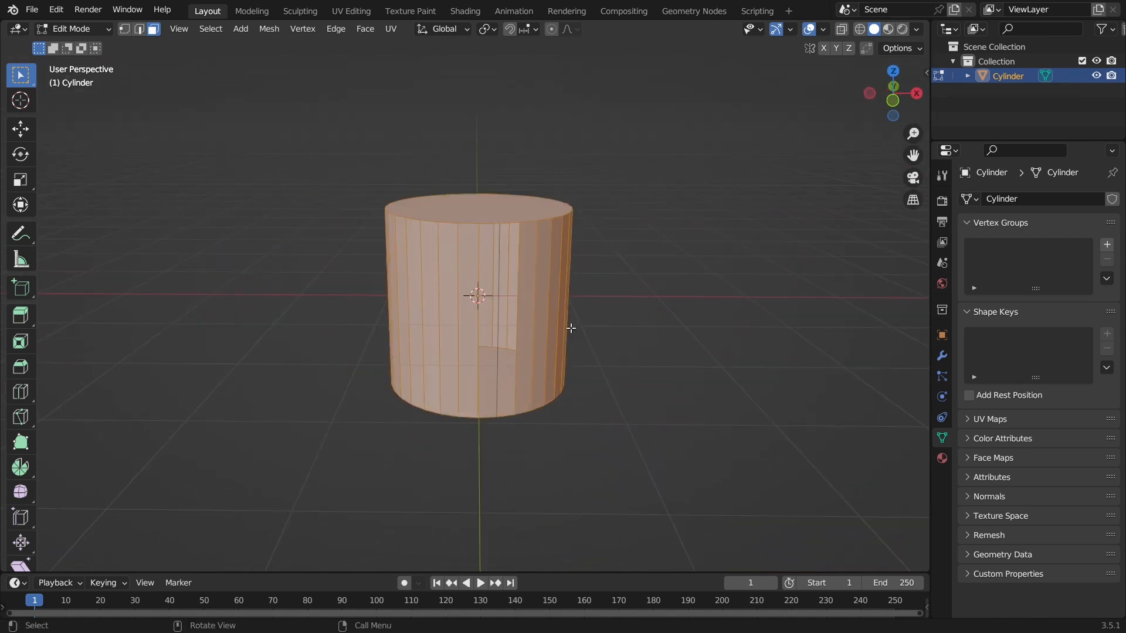
scroll(603, 326, "up", 2)
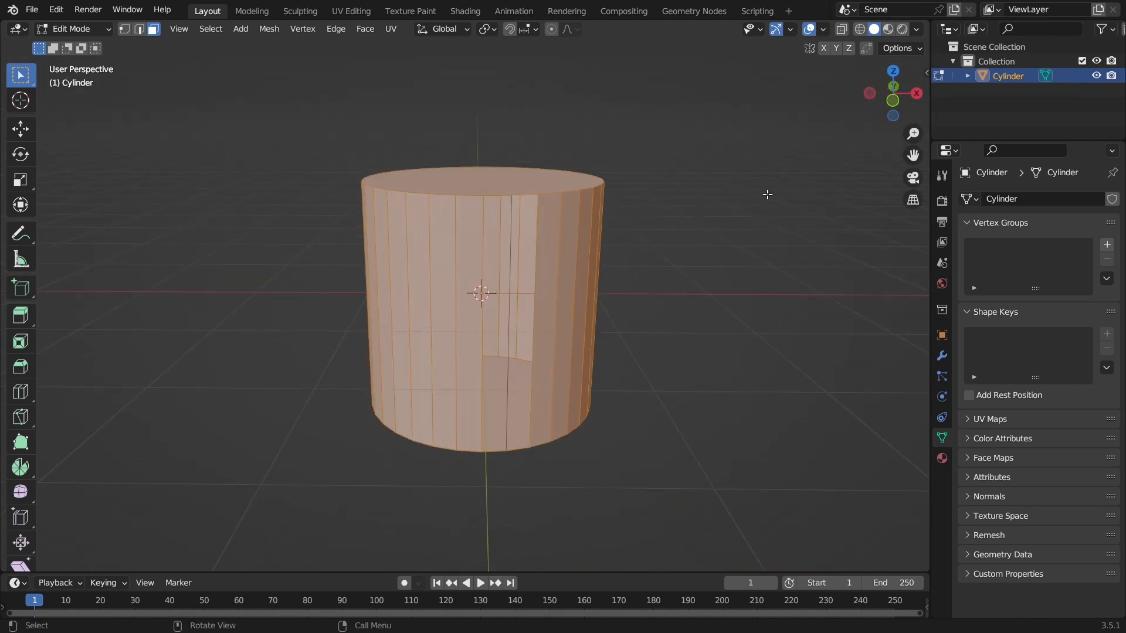
key("x")
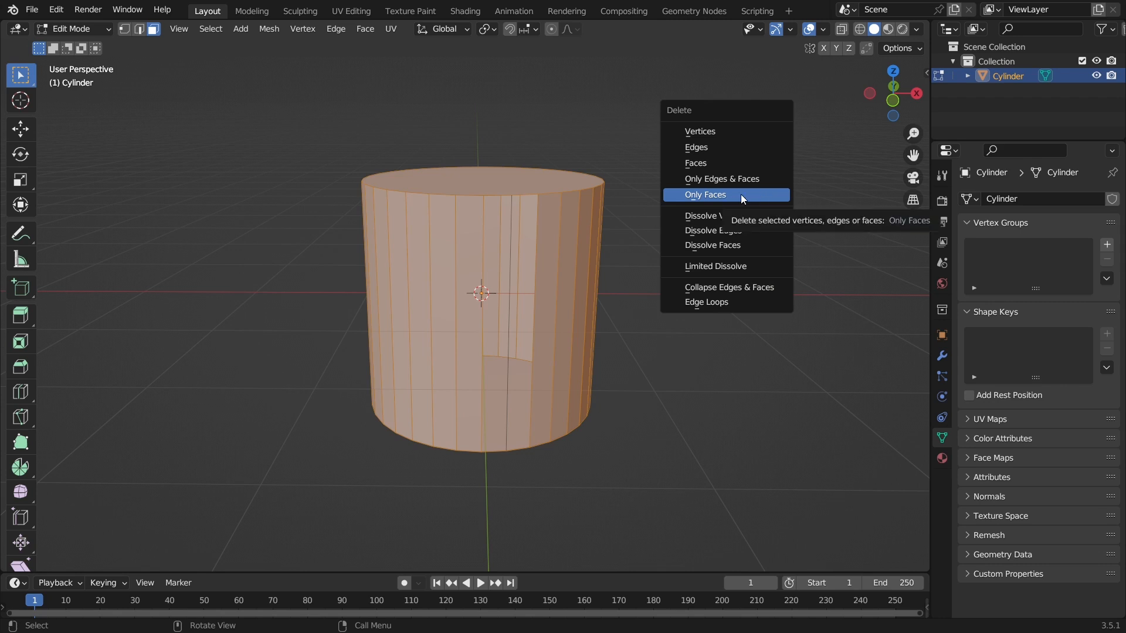
left_click(741, 194)
middle_click_drag(616, 384, 595, 219)
mouse_move(522, 252)
middle_mouse_down()
mouse_move(558, 192)
mouse_move(621, 218)
mouse_move(578, 247)
mouse_move(525, 234)
middle_mouse_up()
scroll(524, 234, "up", 2)
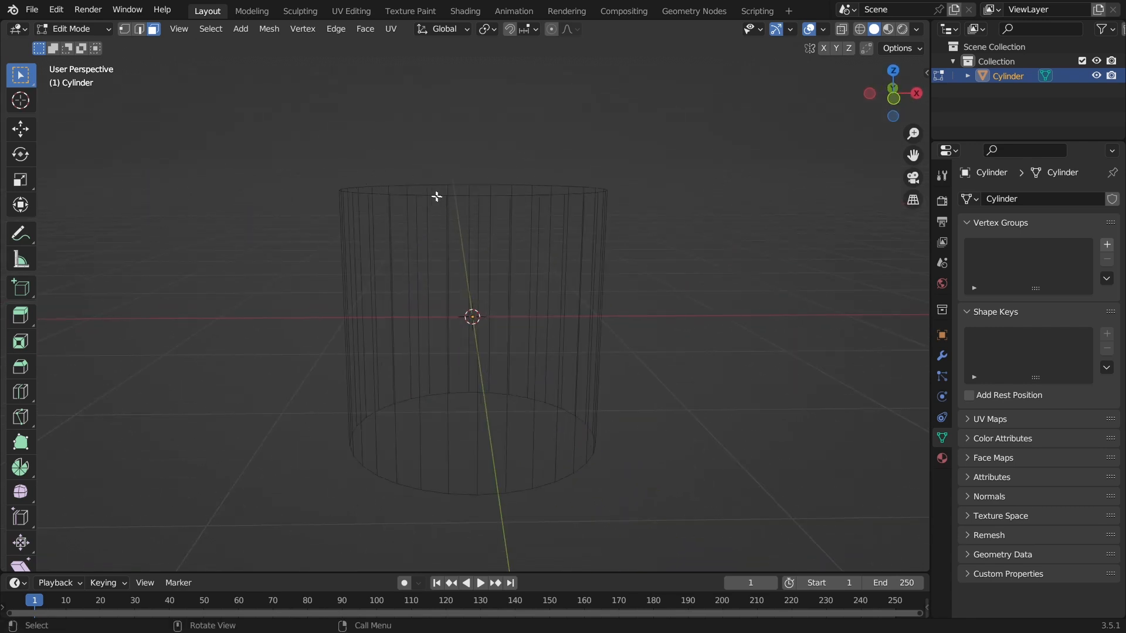
Step: In wireframe front view with edge selection, box-select the cylinder's top ring of edges and delete it, keeping the vertical edges
key("KP_1")
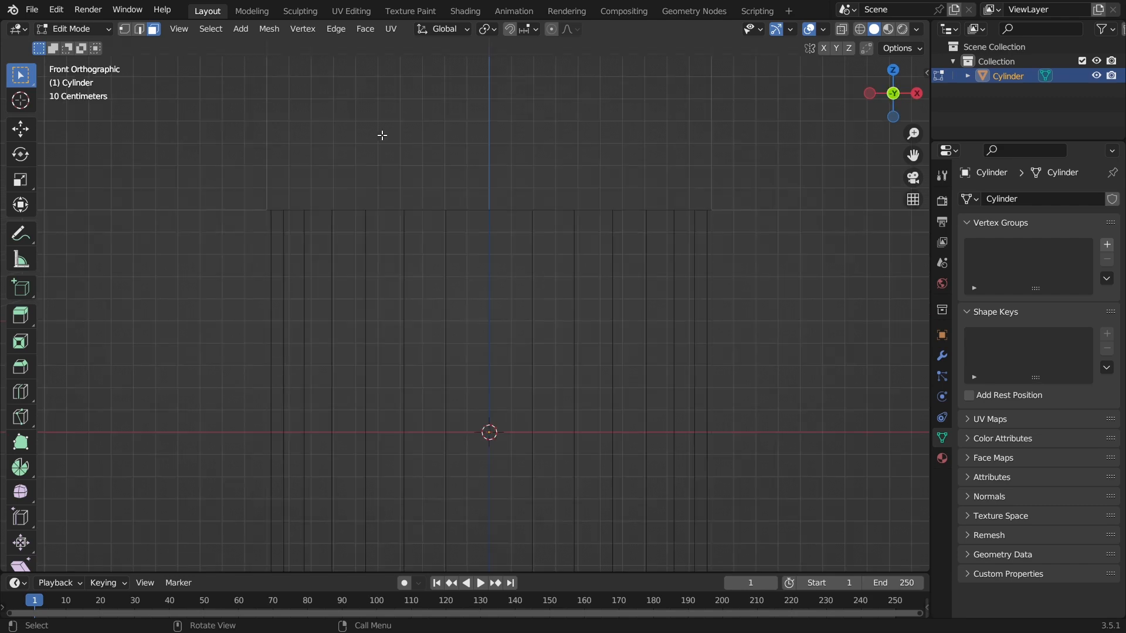
scroll(382, 135, "down", 5)
middle_click_drag(381, 135, 356, 70, "shift")
key("2")
left_click(860, 30)
left_click_drag(317, 172, 593, 211)
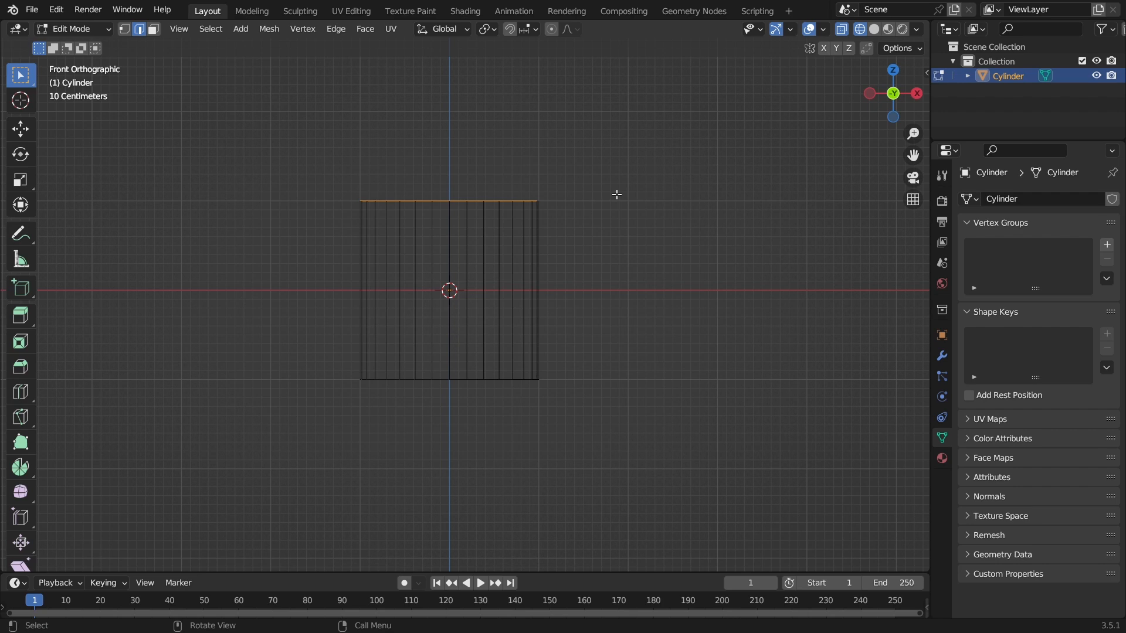
key("x")
left_click(617, 194)
middle_click_drag(617, 195, 601, 228)
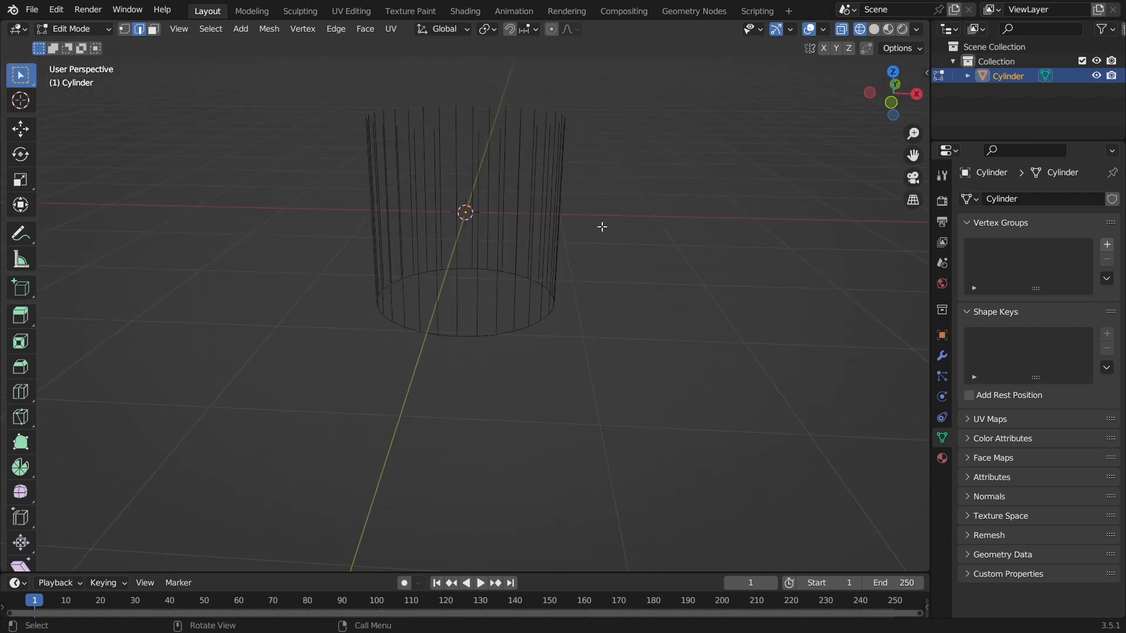
middle_click_drag(591, 174, 633, 171)
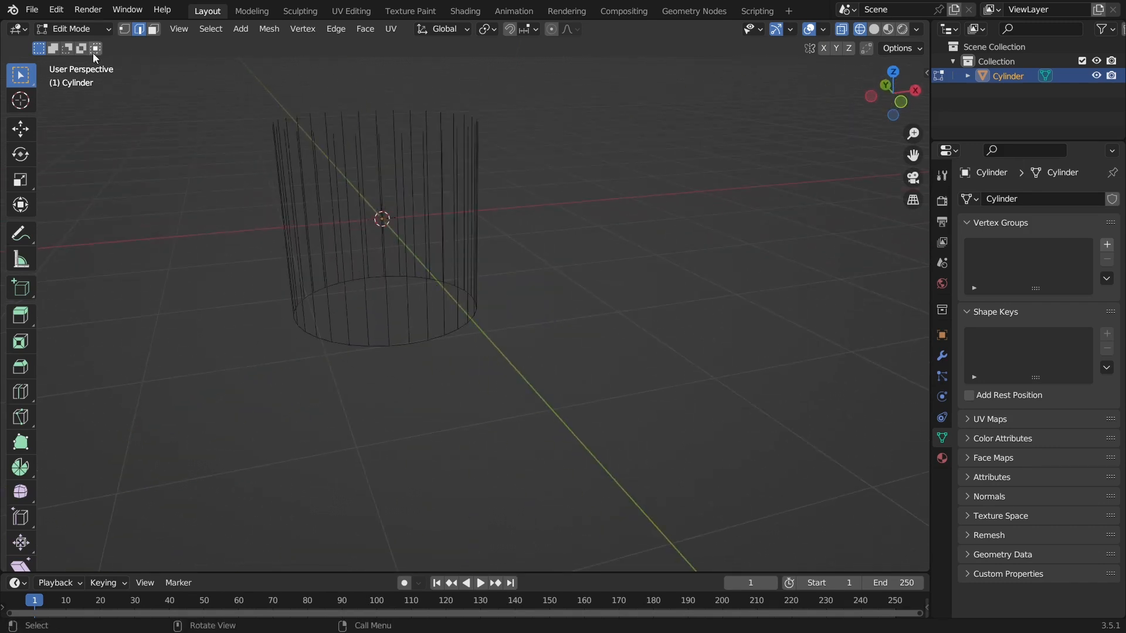
Step: Return to Object Mode and reselect the cylinder's remaining edge cage
left_click(75, 29)
left_click(75, 46)
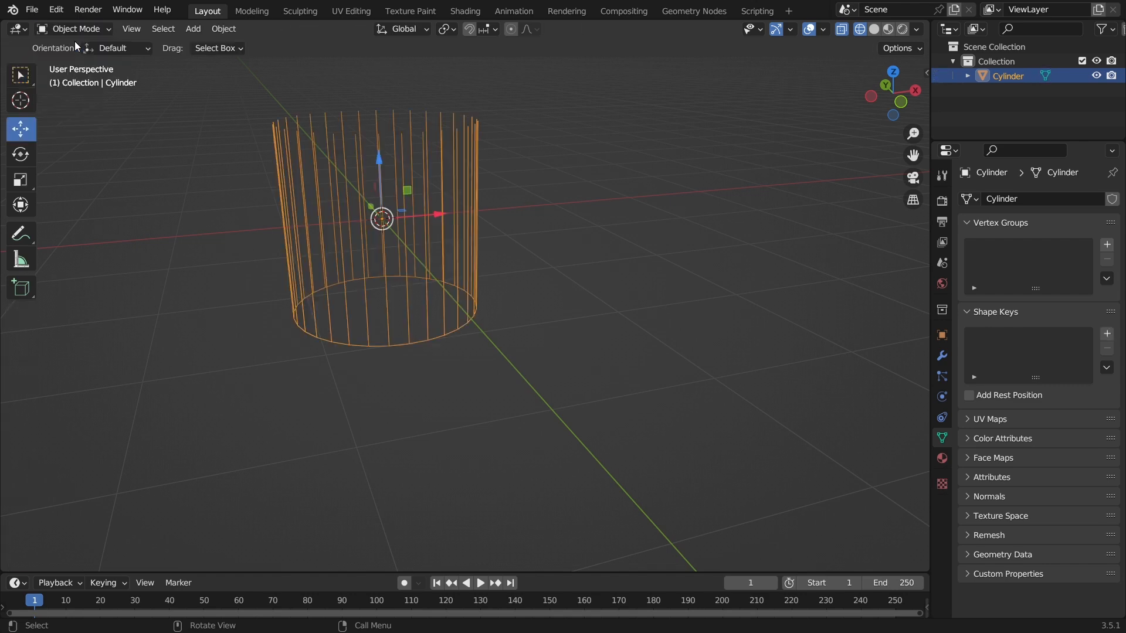
middle_click_drag(531, 198, 594, 259)
left_click(595, 253)
left_click(481, 257)
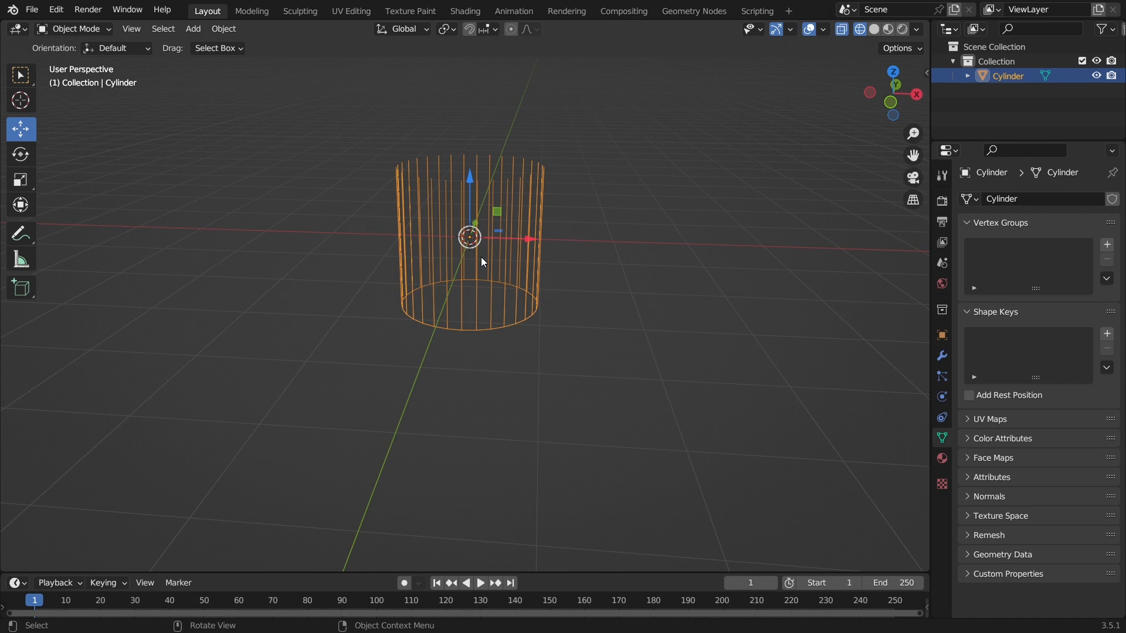
Step: Convert the cylinder's remaining edge cage from a mesh to a curve object
scroll(481, 257, "up", 5)
right_click(554, 189)
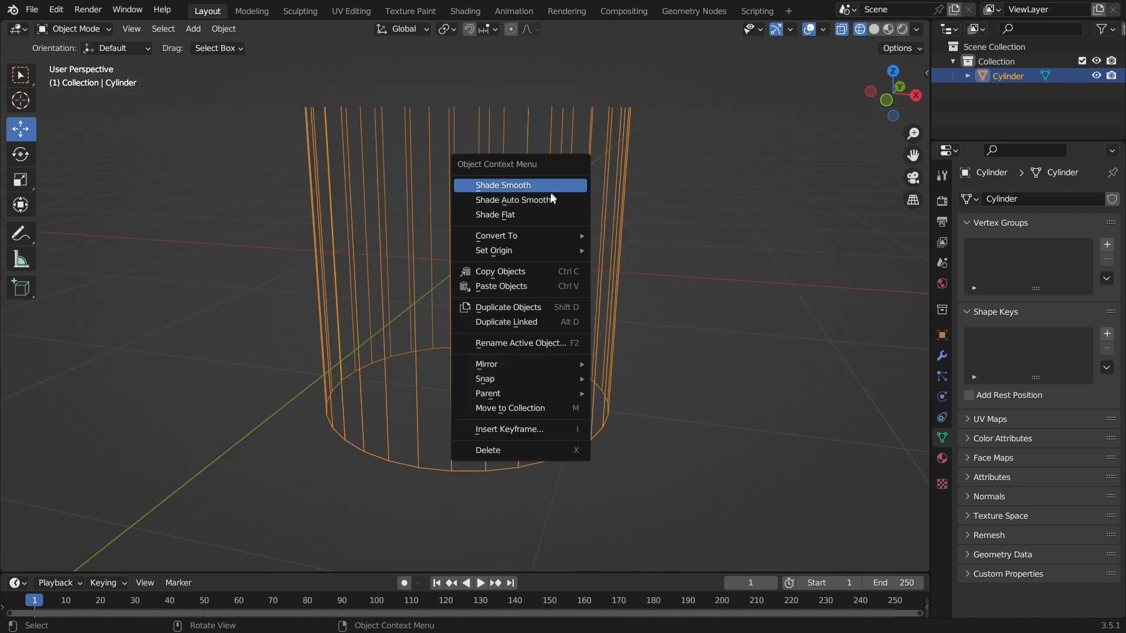
mouse_move(534, 234)
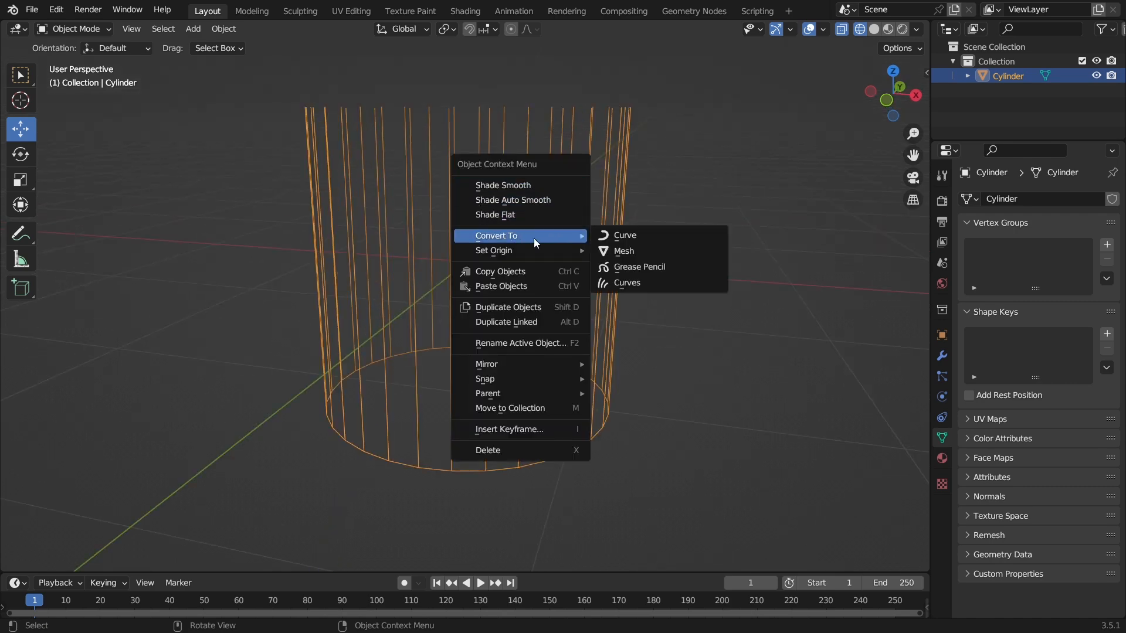
left_click(644, 240)
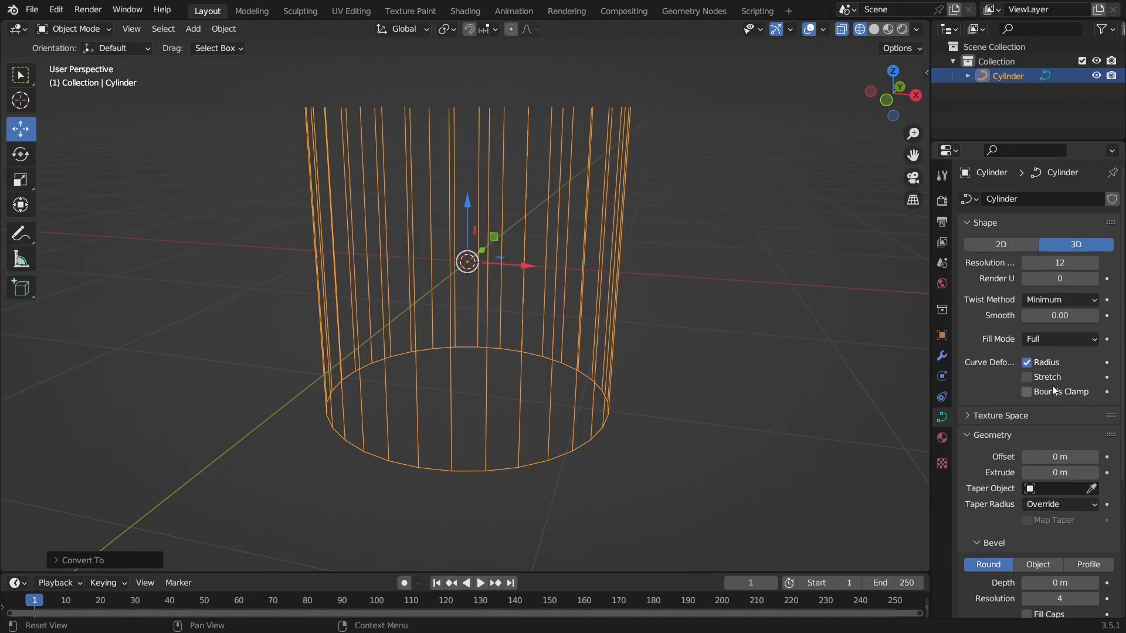
Step: Thicken the converted cage with a round bevel depth of 0.03 m and deselect it
scroll(1125, 361, "down", 3)
scroll(1054, 390, "down", 7)
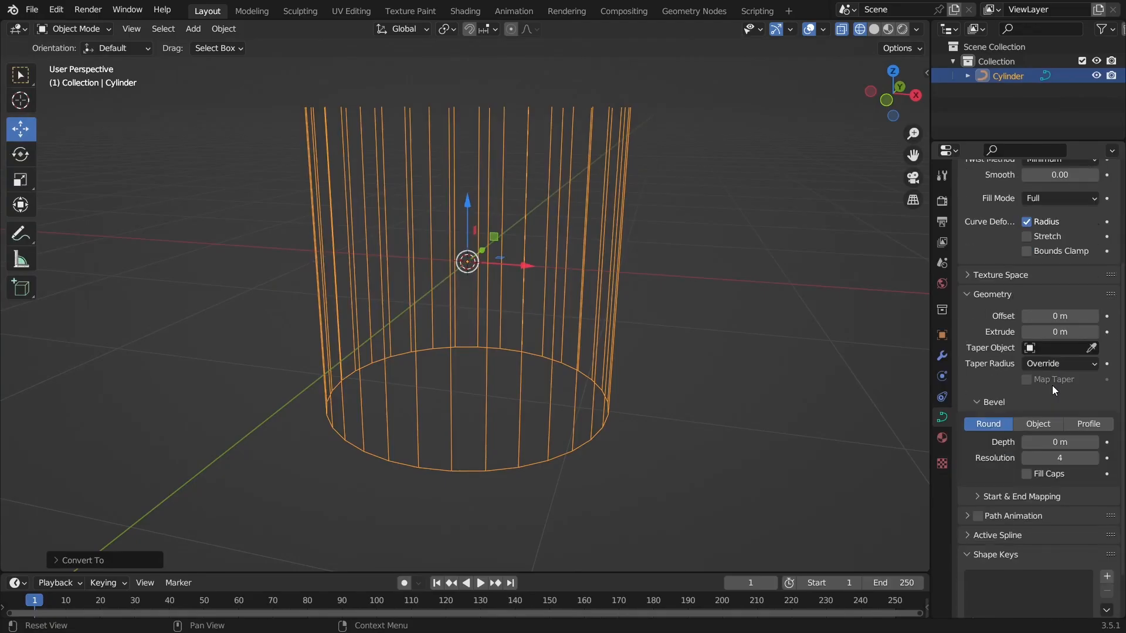
left_click(698, 138)
left_click(561, 167)
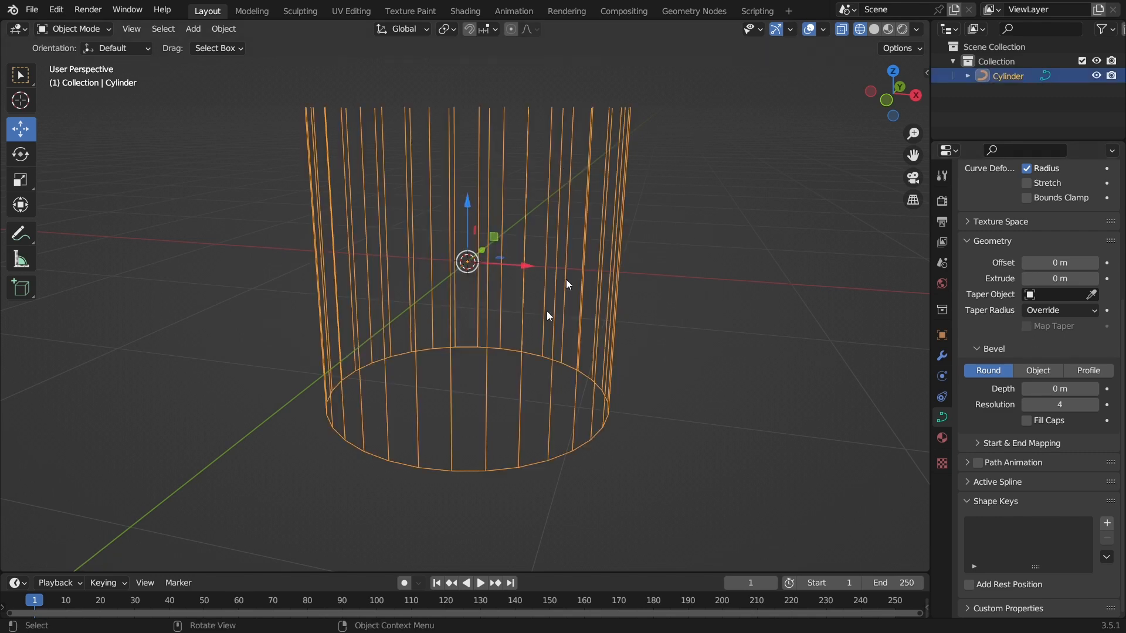
left_click(1096, 389)
left_click(1094, 390)
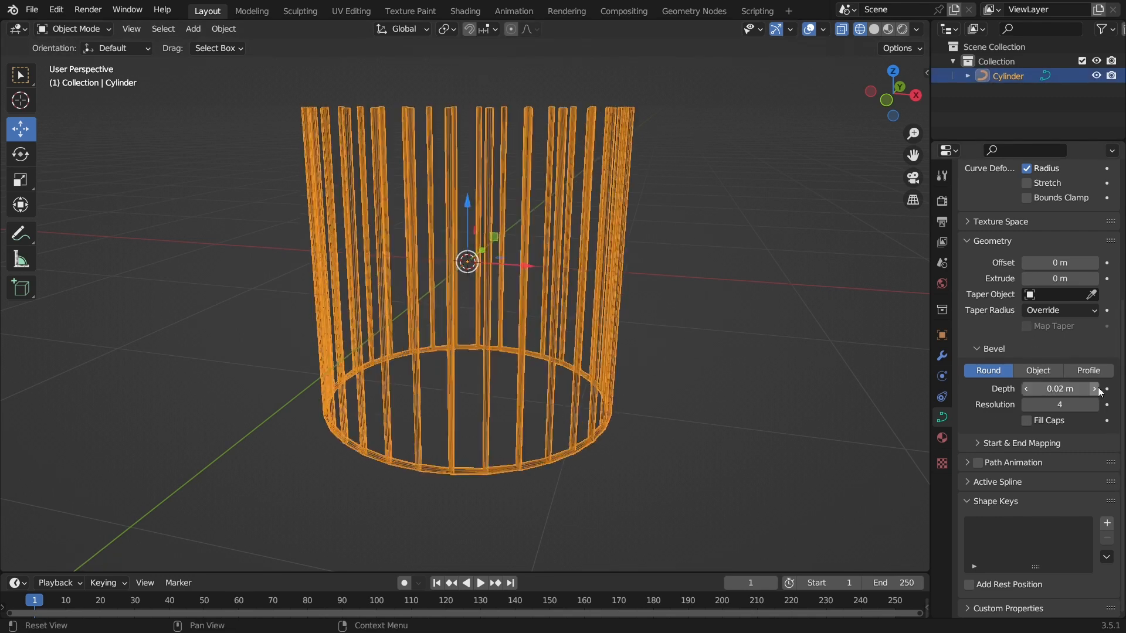
left_click(1095, 389)
left_click(713, 325)
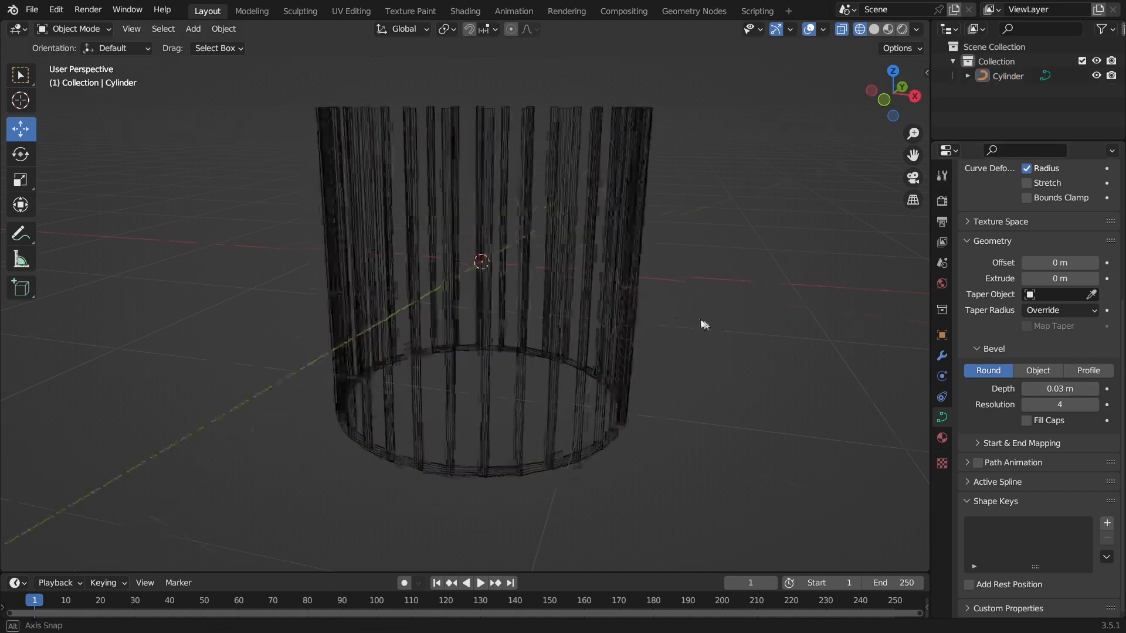
Step: Return the viewport to solid shading and set the cage curve's bevel resolution to 15
middle_click_drag(714, 325, 653, 312)
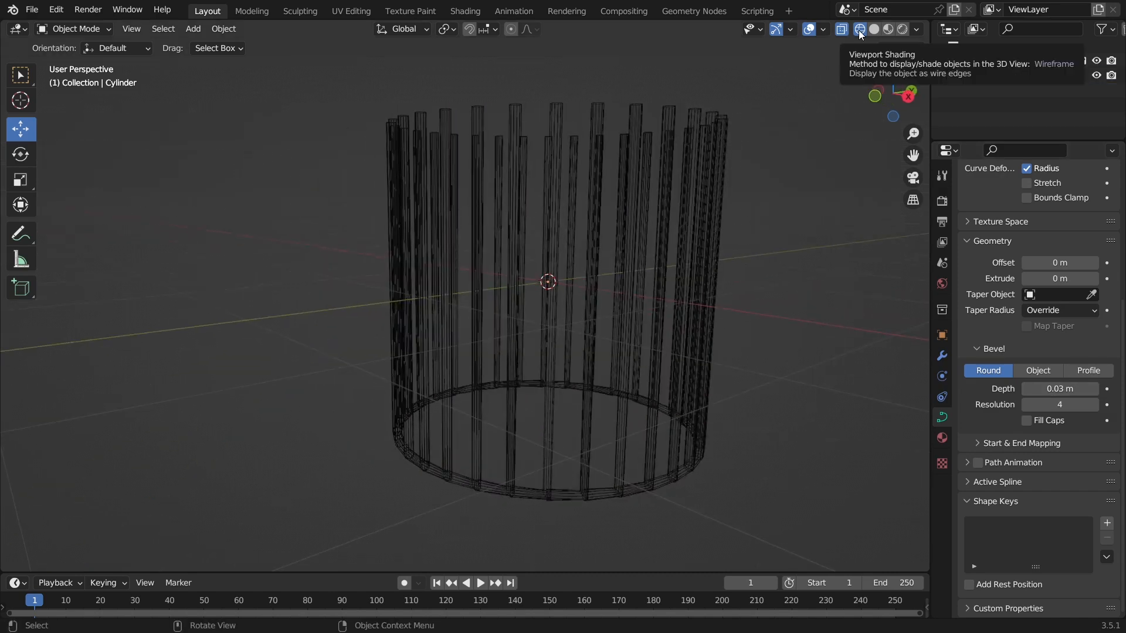
left_click(874, 30)
mouse_move(771, 199)
middle_mouse_down()
mouse_move(769, 259)
mouse_move(635, 267)
middle_mouse_up()
scroll(636, 273, "up", 6)
middle_click_drag(613, 311, 669, 281)
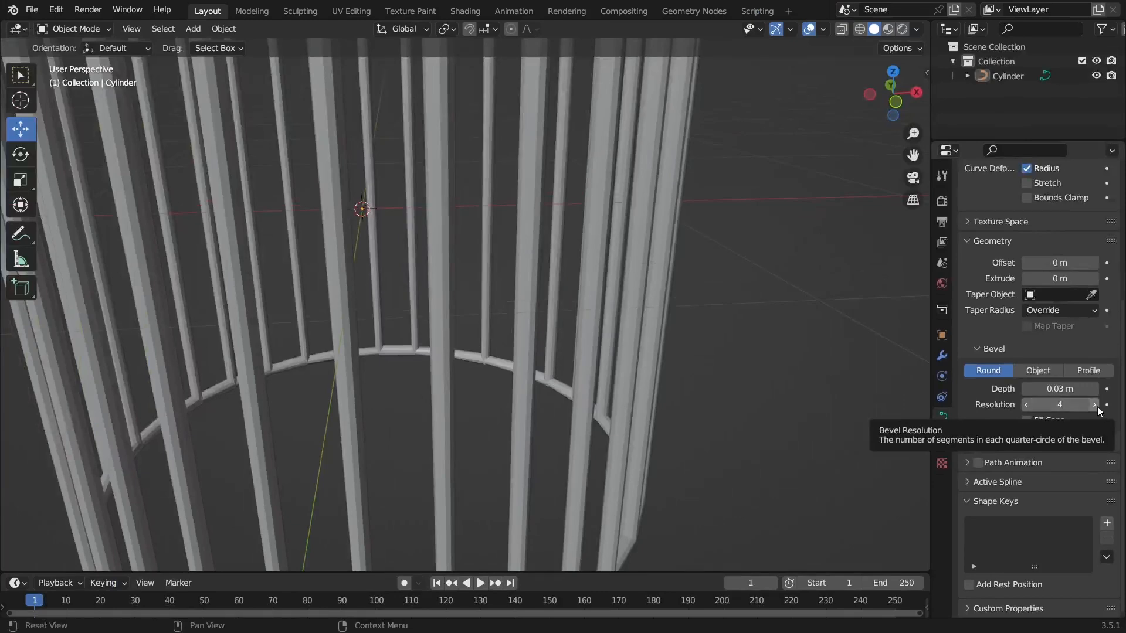
left_click(1095, 405)
left_click(1094, 405)
left_click(1094, 405)
left_click(1095, 405)
left_click(1094, 404)
left_click(1094, 405)
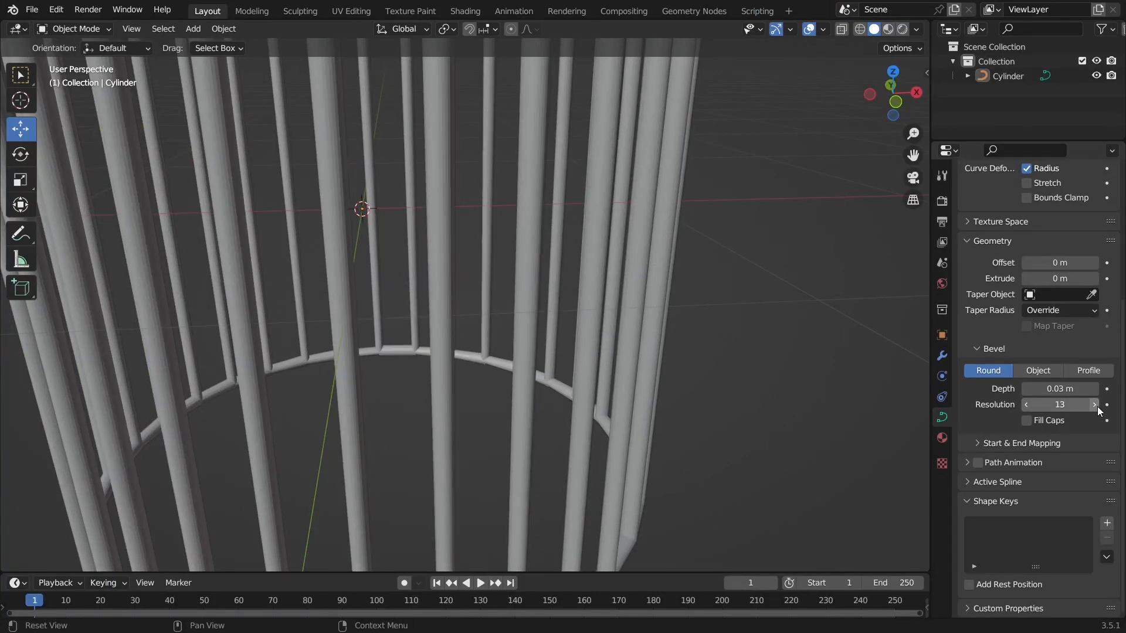
left_click(1094, 404)
left_click(1094, 405)
Step: Add a Bezier circle, raise it along Z to the tops of the bars and give it a 0.03 m bevel depth
middle_click_drag(865, 382, 551, 363)
scroll(587, 308, "down", 5)
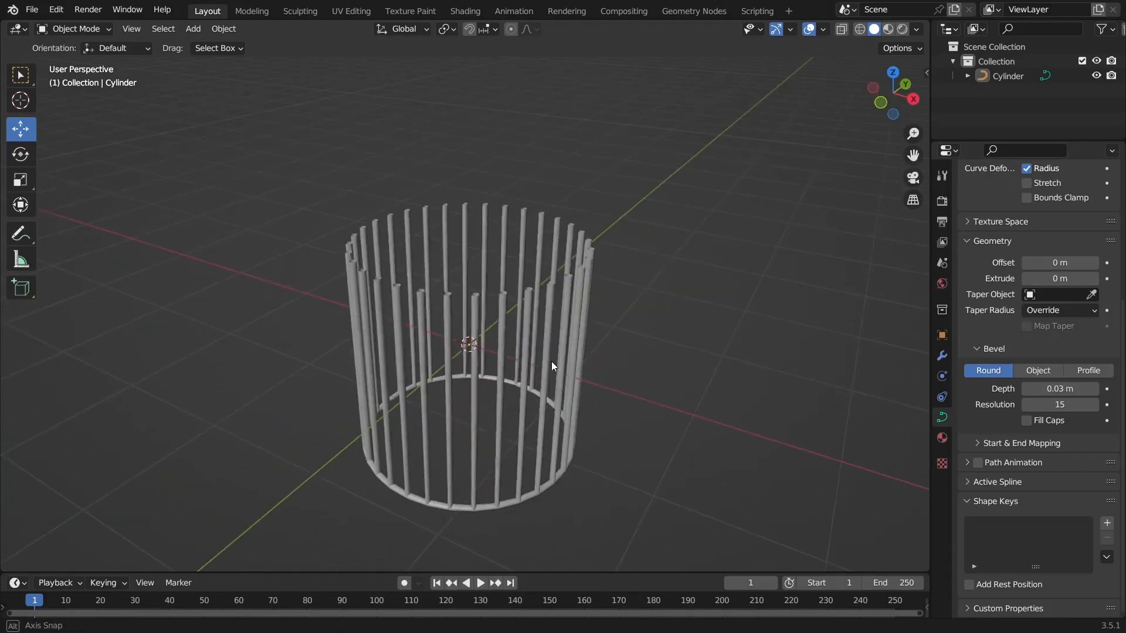
scroll(553, 363, "up", 2)
middle_click_drag(428, 179, 515, 241)
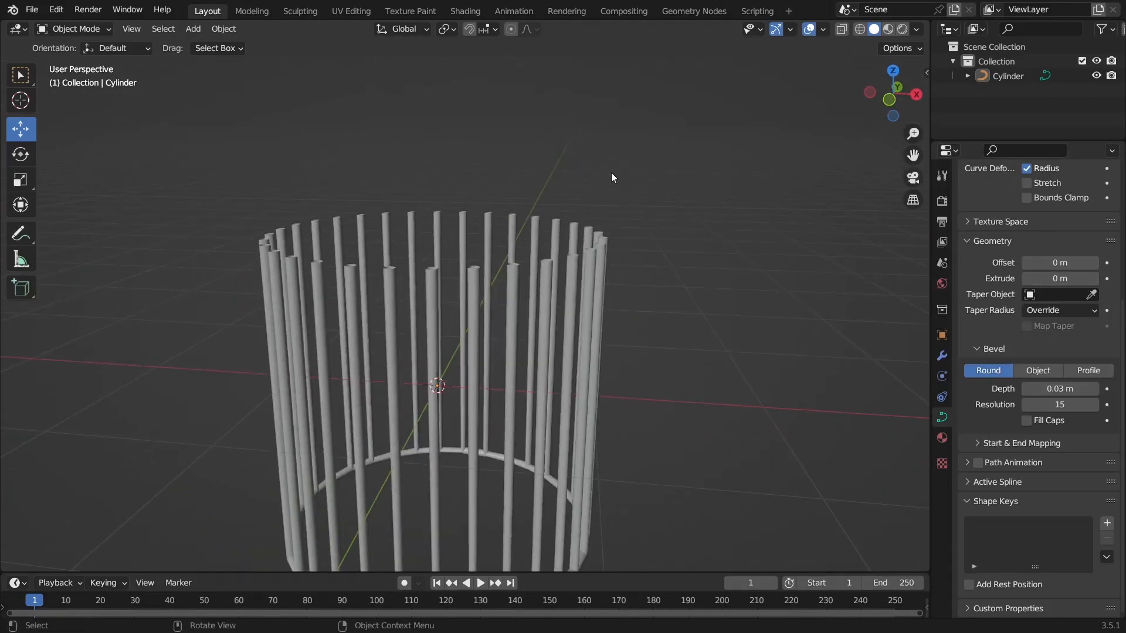
key("shift+a")
mouse_move(588, 185)
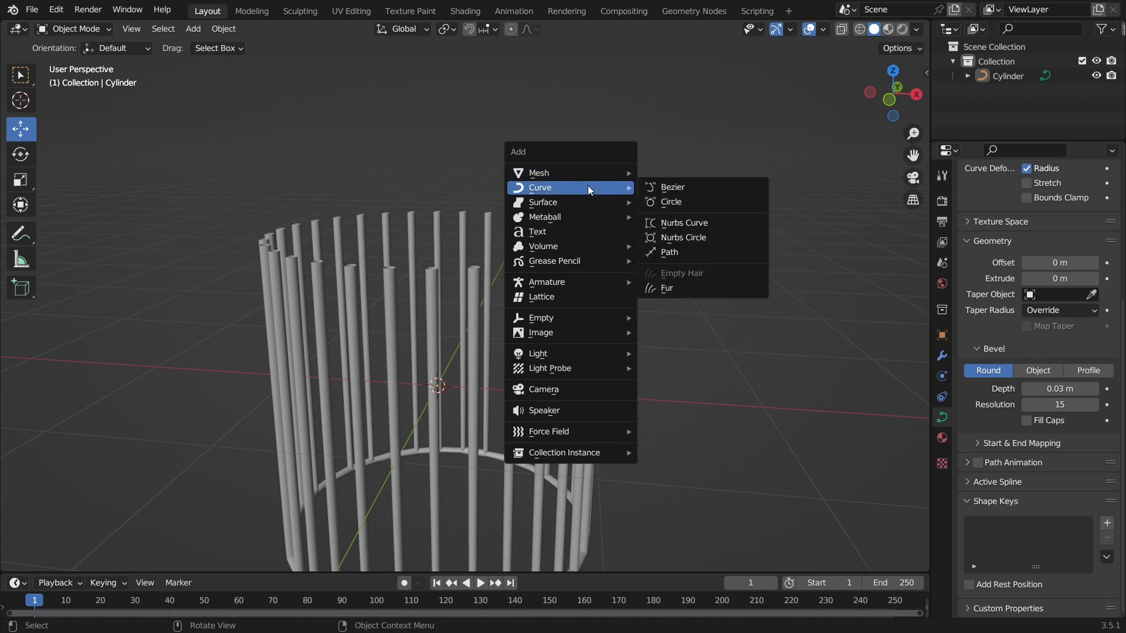
left_click(705, 200)
left_click_drag(435, 336, 449, 276)
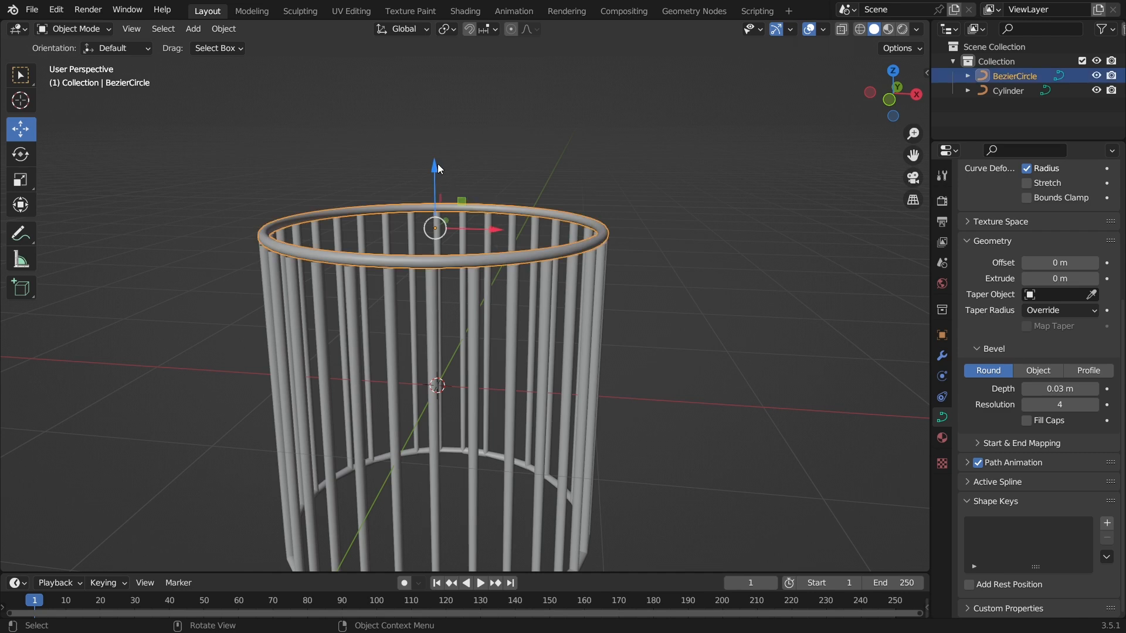
left_click_drag(439, 171, 439, 170)
Step: Set the upper rim circle's bevel depth to 0.04 m
left_click(737, 312)
scroll(738, 312, "up", 2)
middle_click_drag(738, 312, 909, 290)
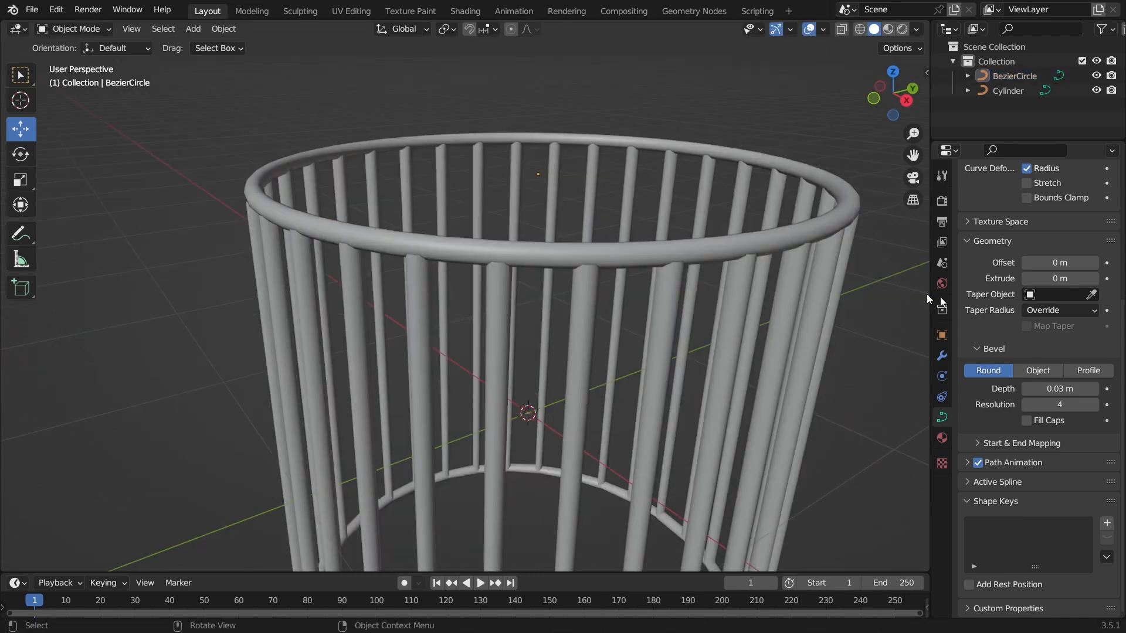
left_click_drag(1096, 404, 1114, 403)
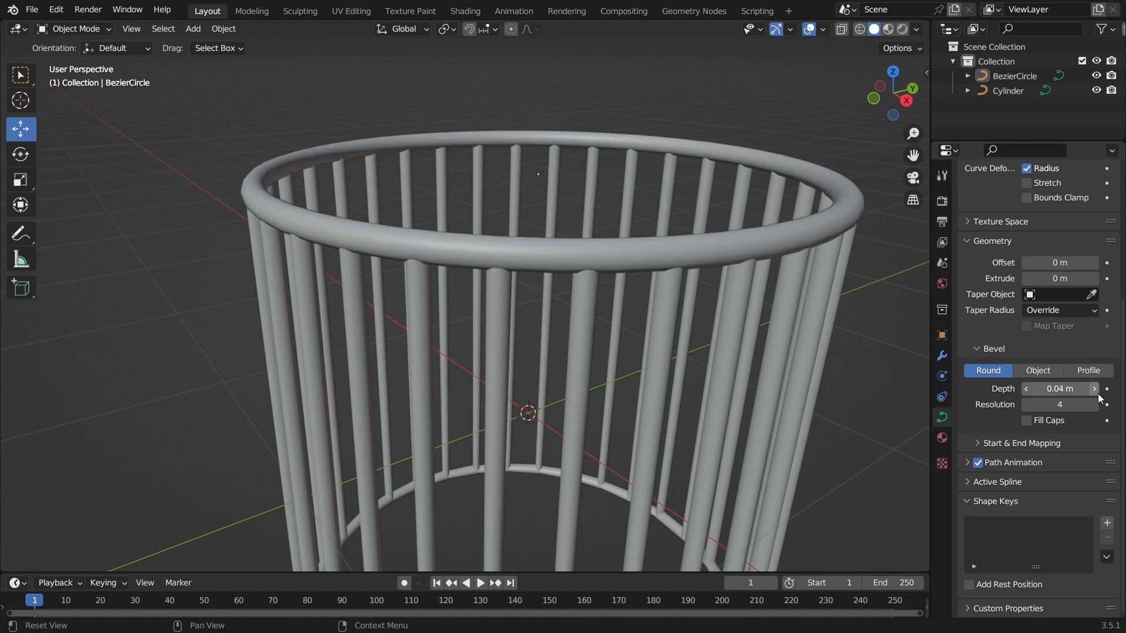
left_click(667, 332)
scroll(668, 331, "down", 3)
left_click(710, 344)
Step: Add a mesh circle and lower it along Z to the base ring of the cage
middle_click_drag(710, 344, 624, 372)
scroll(624, 371, "up", 2)
middle_click_drag(711, 330, 457, 355)
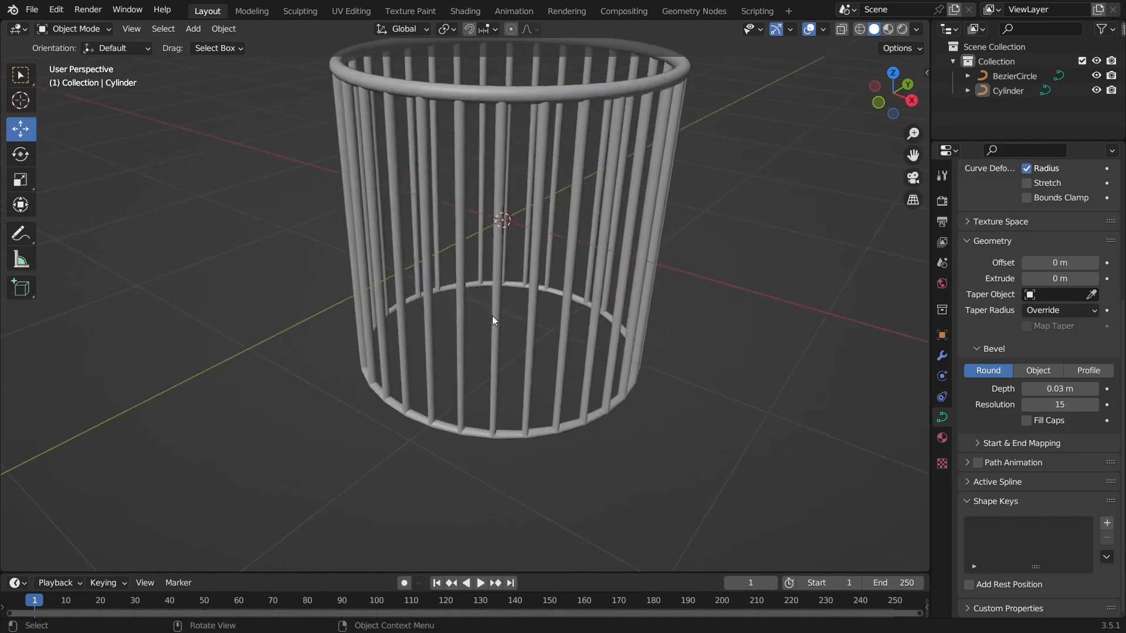
key("shift+a")
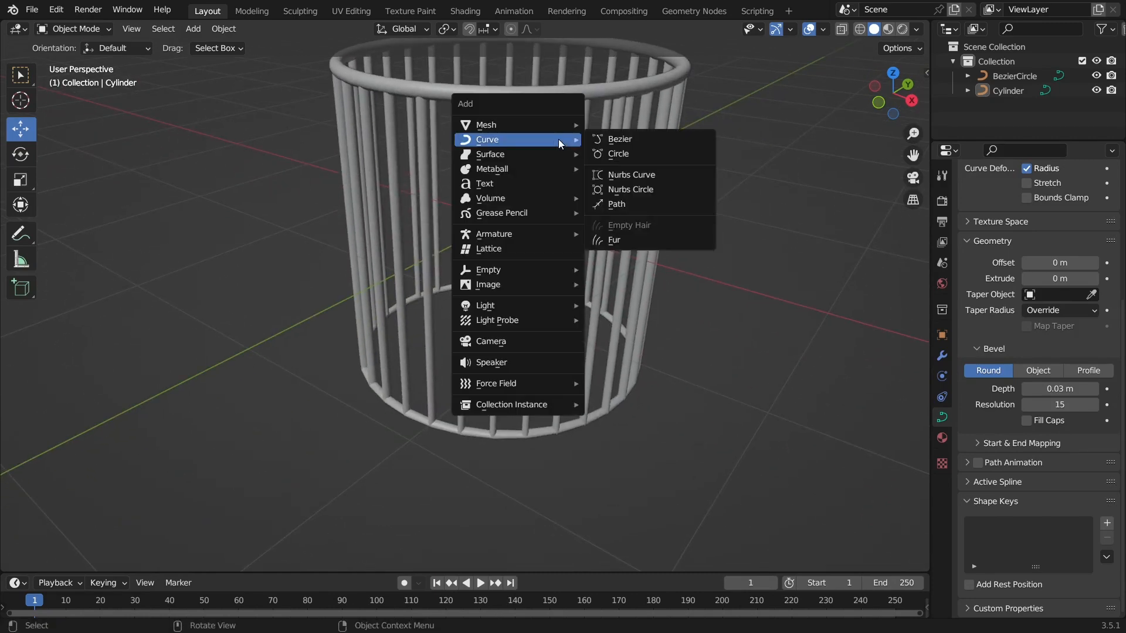
mouse_move(555, 124)
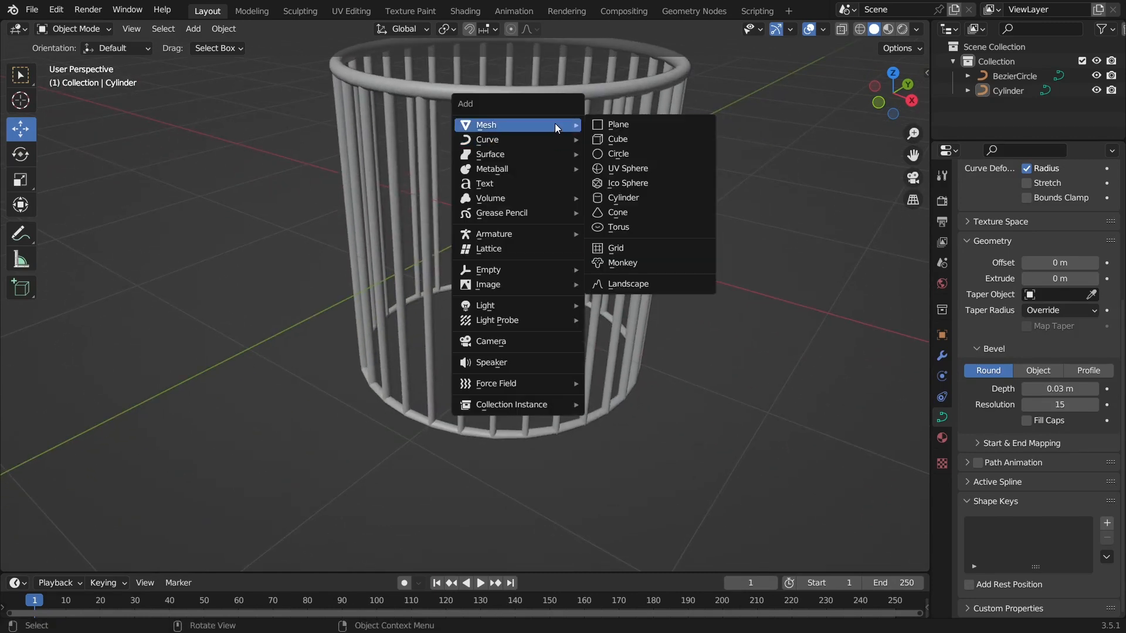
left_click(626, 155)
left_click_drag(502, 171, 514, 298)
Step: Fill the base circle with a face in Edit Mode and return to Object Mode
middle_click_drag(492, 351, 583, 346)
key("shift+a")
mouse_move(462, 249)
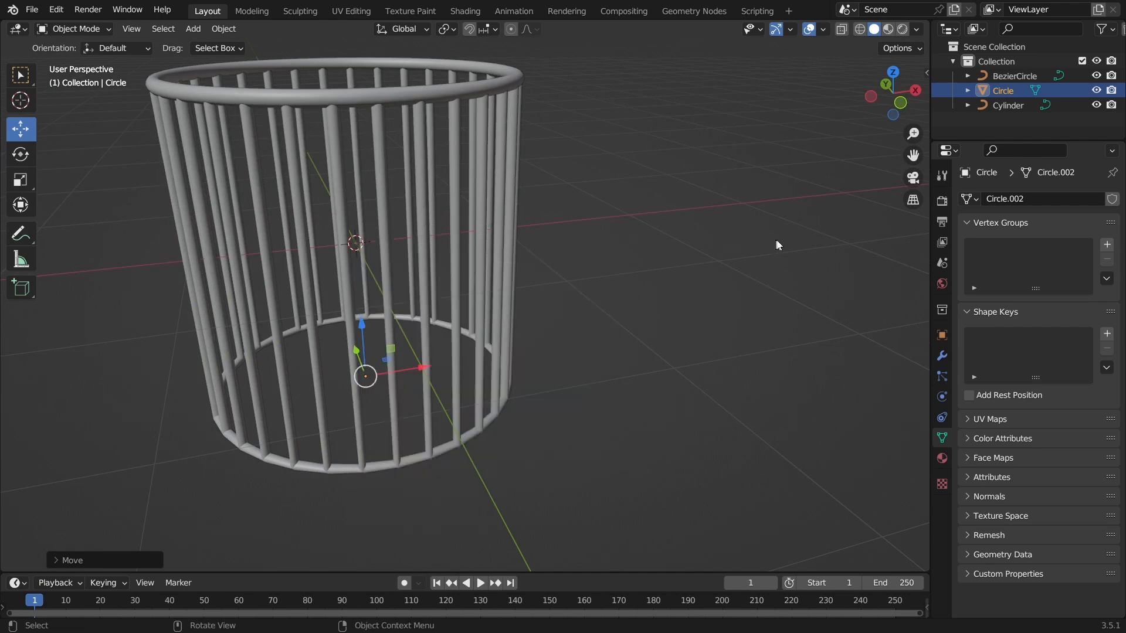
middle_click_drag(606, 350, 458, 308)
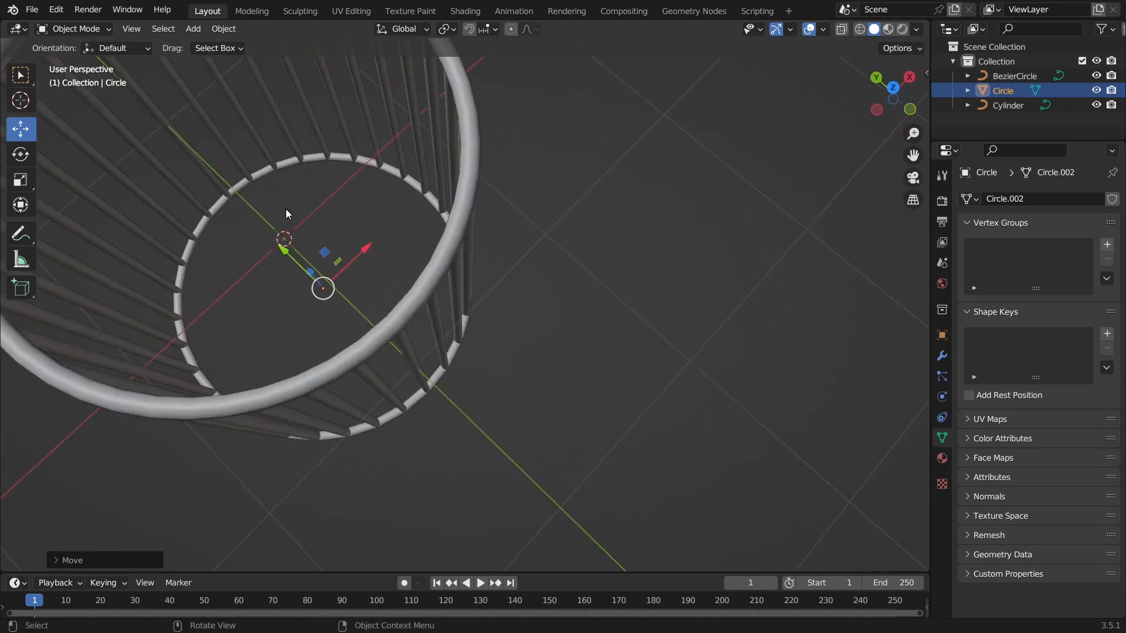
left_click(73, 29)
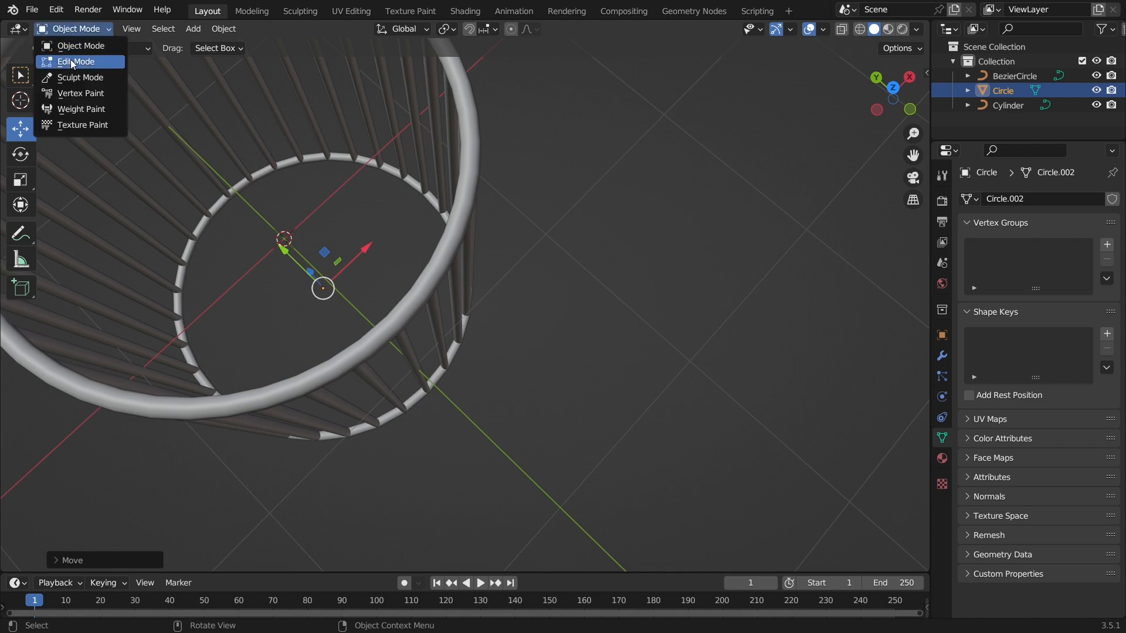
left_click(70, 60)
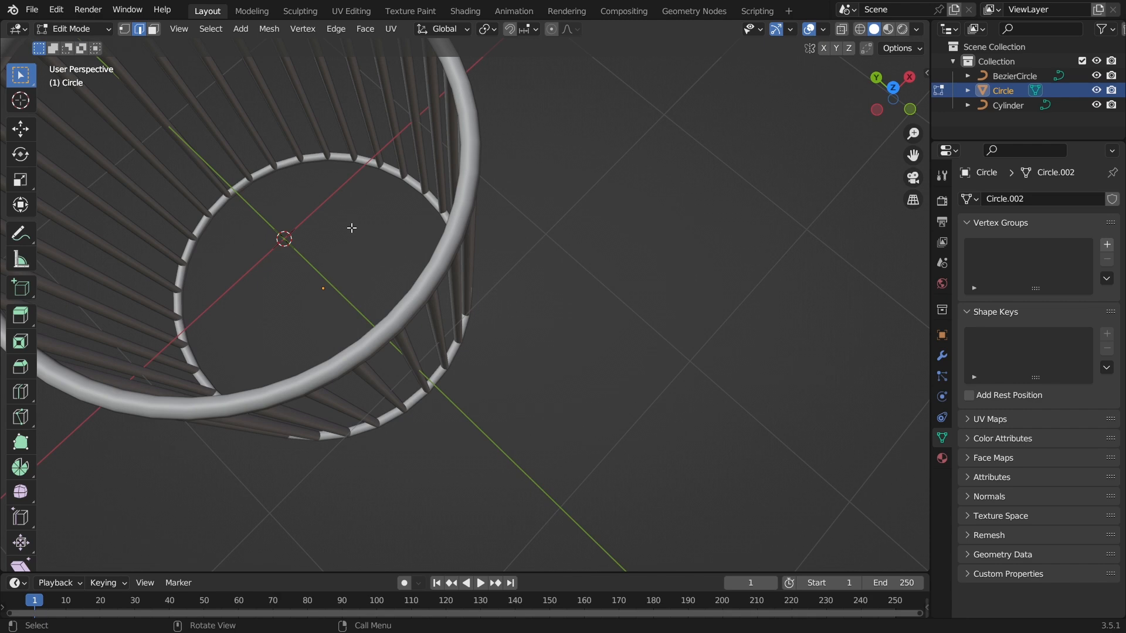
key("f")
middle_click_drag(340, 270, 628, 236)
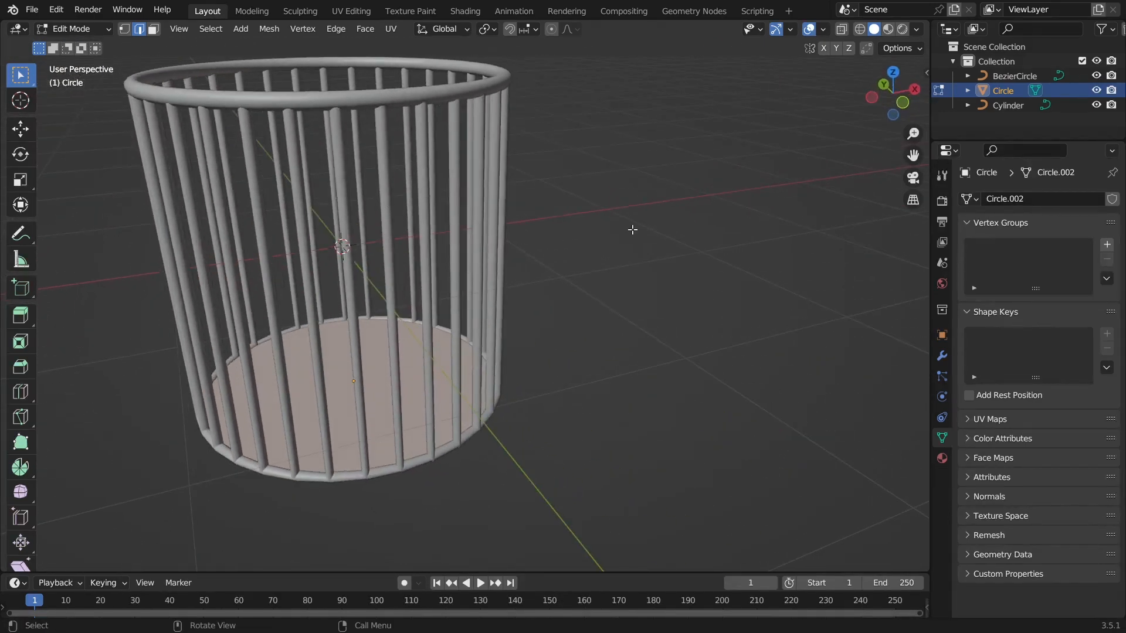
key("Tab")
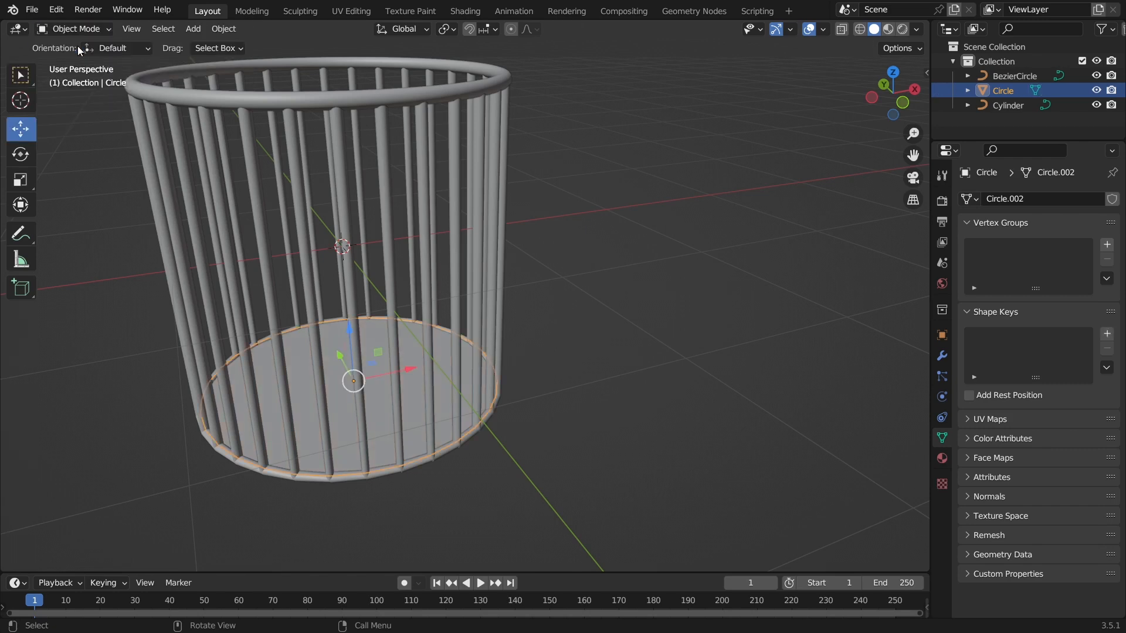
Step: Examine the assembled basket from several sides, box-selecting its cage, rim and base together
left_click(818, 285)
middle_click_drag(647, 332, 673, 310)
scroll(525, 411, "up", 2)
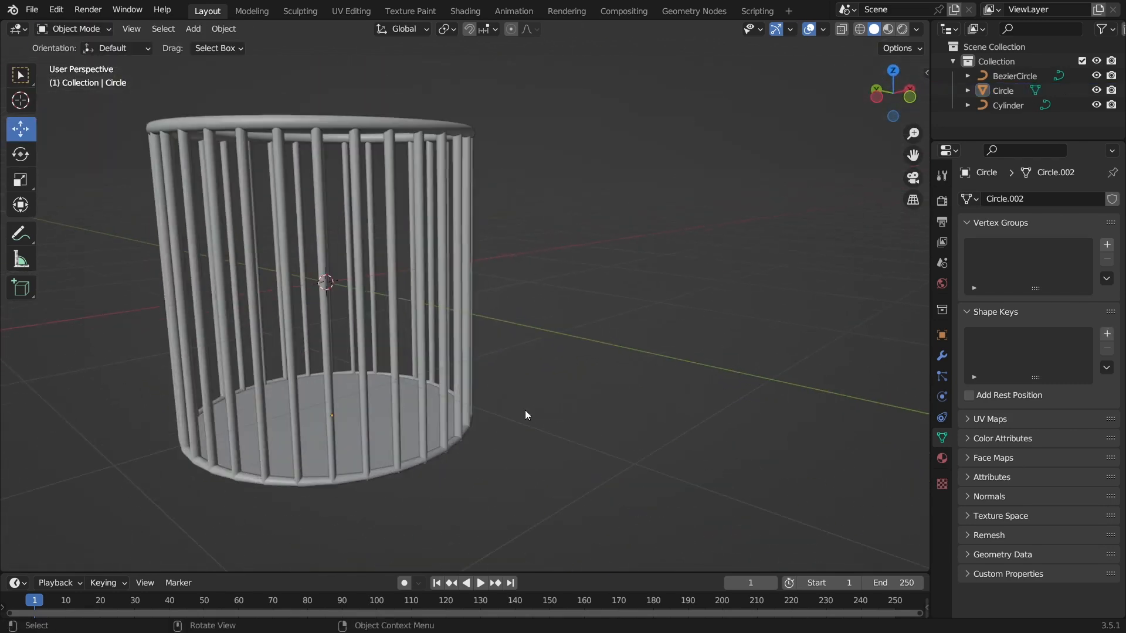
scroll(525, 411, "down", 3)
middle_click_drag(543, 349, 228, 174)
left_click_drag(218, 136, 620, 433)
middle_click_drag(411, 410, 636, 368)
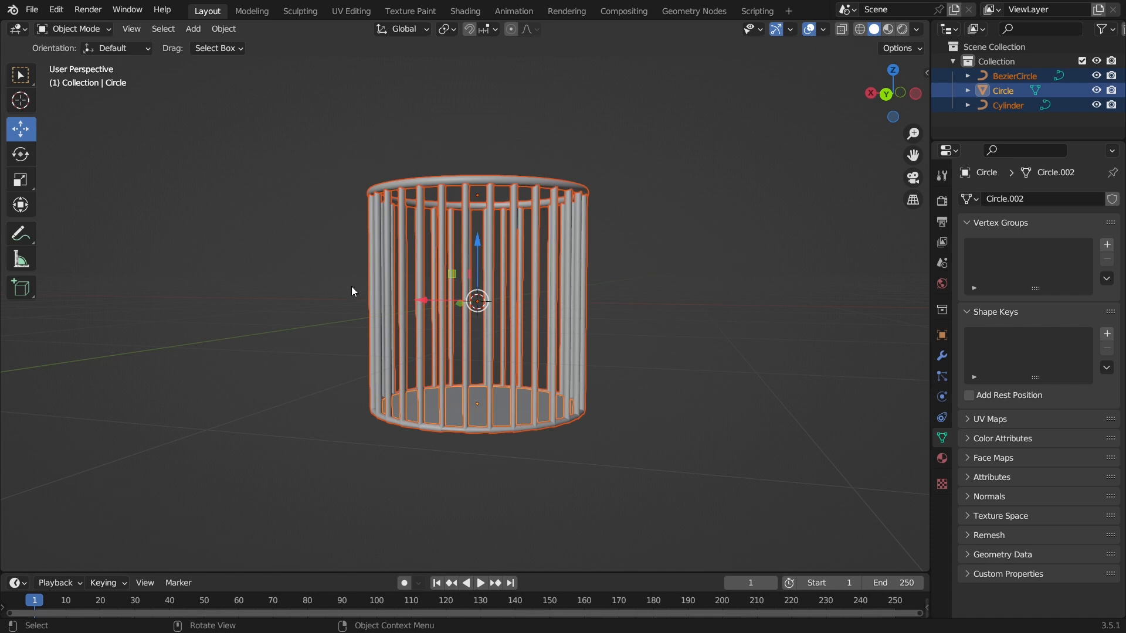
left_click(591, 237)
middle_click_drag(591, 237, 528, 399)
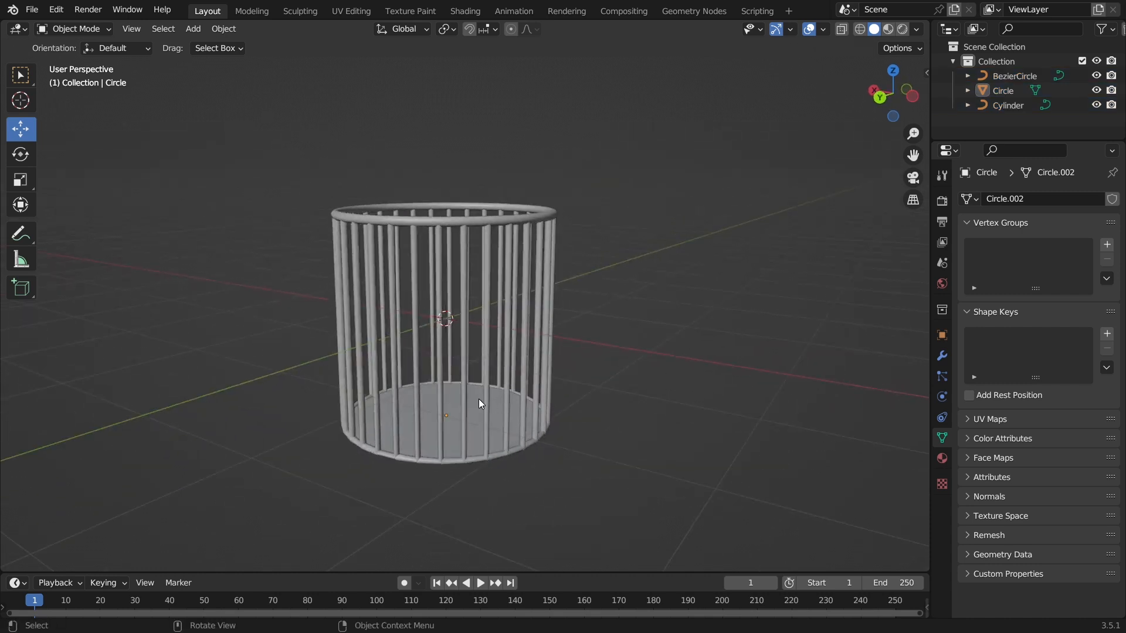
left_click_drag(266, 146, 643, 489)
left_click(642, 484)
left_click_drag(266, 137, 641, 450)
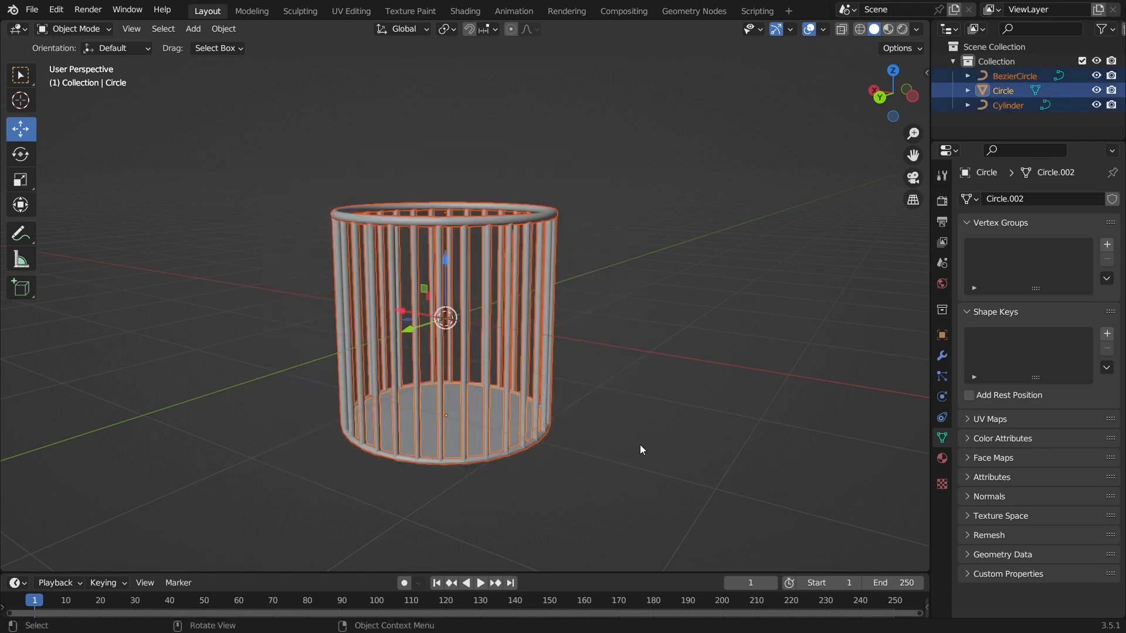
left_click(641, 450)
Step: Convert the beveled cage of bars from a curve to a mesh
middle_click_drag(643, 251, 631, 297)
scroll(585, 319, "up", 3)
left_click(445, 264)
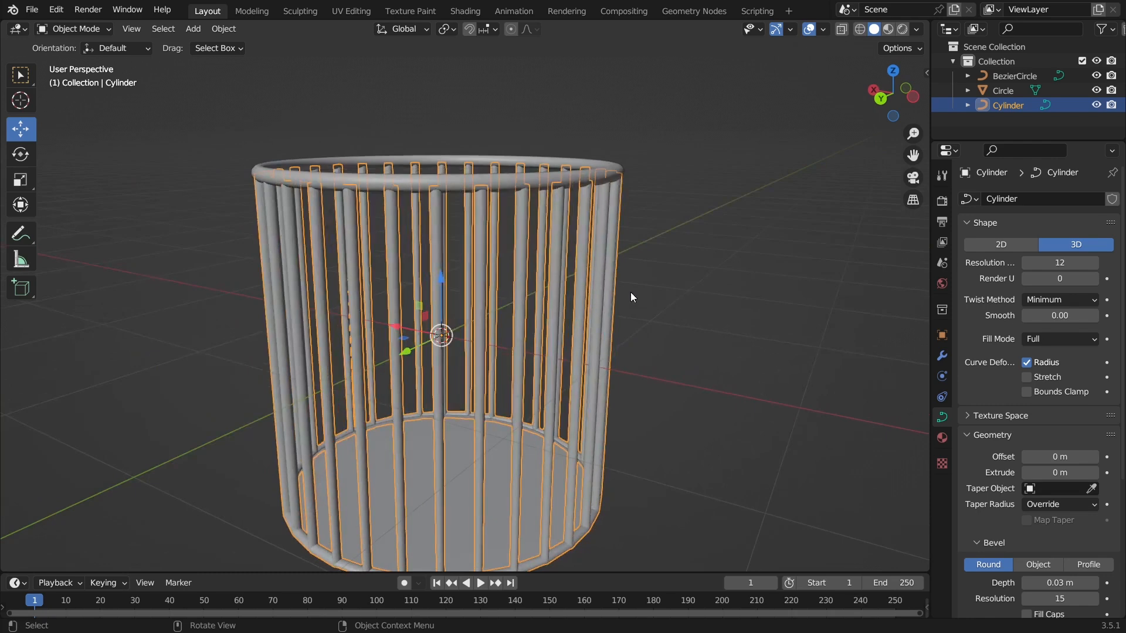
right_click(599, 258)
mouse_move(600, 258)
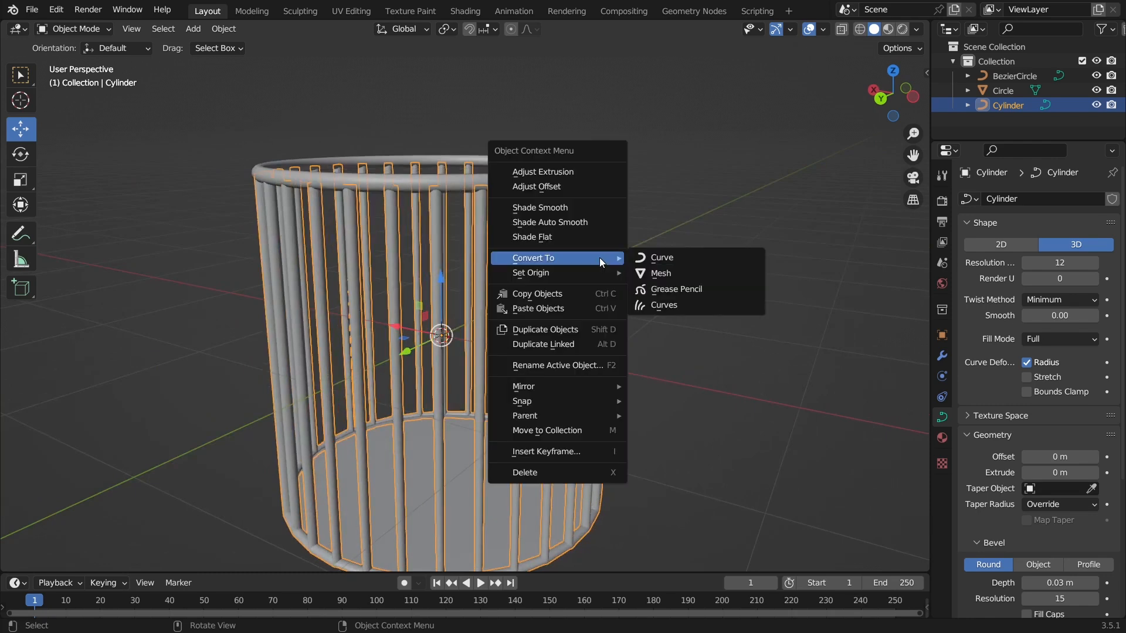
left_click(649, 277)
Step: Convert the upper rim circle from a curve to a mesh
left_click(602, 298)
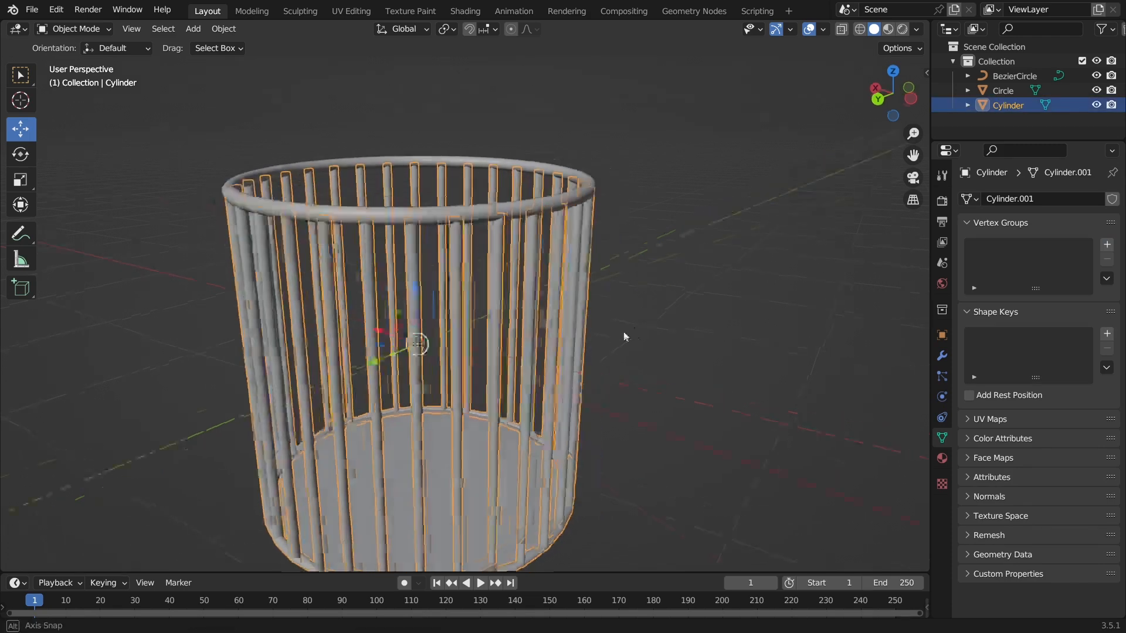
left_click(516, 241)
right_click(516, 240)
mouse_move(516, 241)
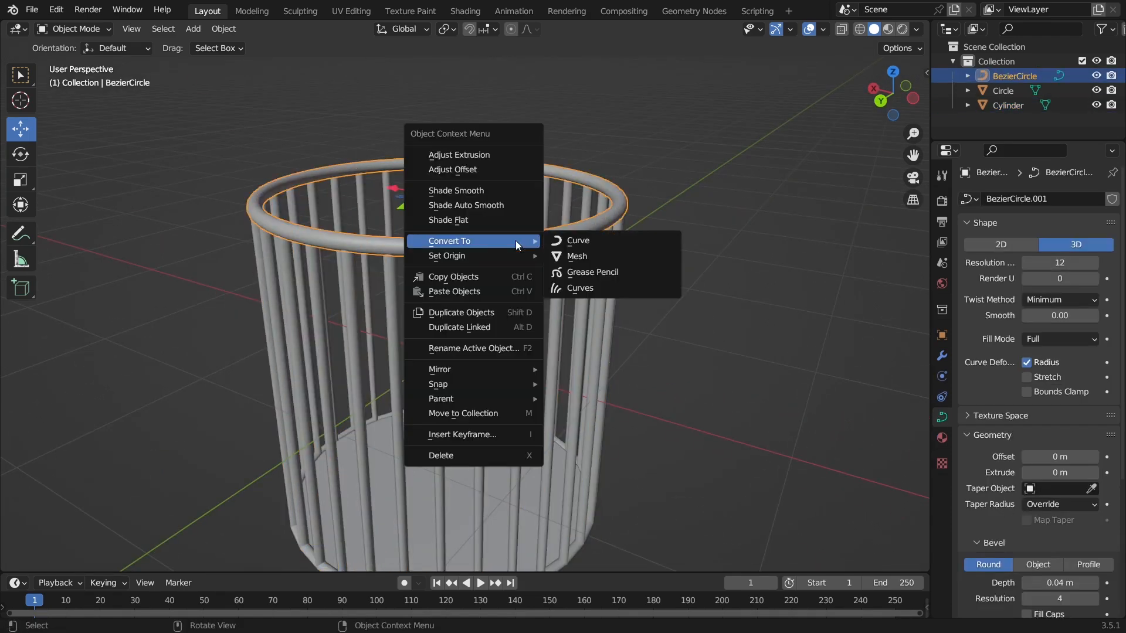
left_click(576, 258)
Step: Move the filled base disc down along Z below the cage and deselect it
left_click(671, 305)
scroll(670, 305, "down", 2)
middle_click_drag(670, 304, 629, 382)
scroll(525, 337, "up", 3)
left_click(525, 337)
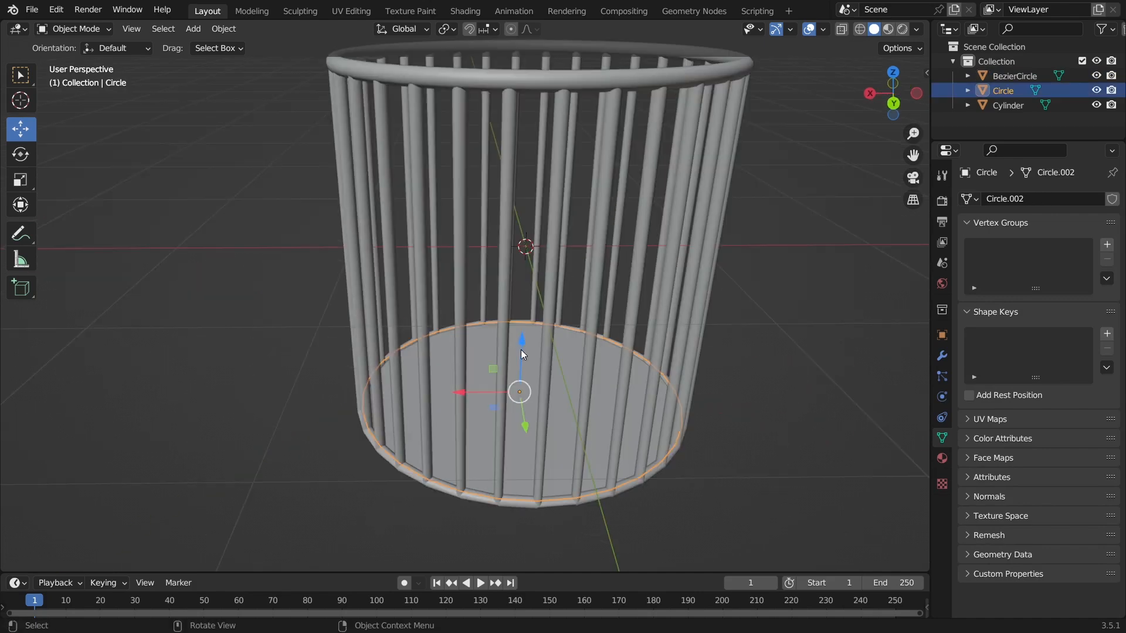
key("g")
key("z")
left_click_drag(529, 450, 531, 449)
scroll(530, 449, "down", 4)
middle_click_drag(530, 449, 565, 430)
left_click(655, 410)
middle_click_drag(656, 410, 711, 411)
scroll(669, 423, "up", 4)
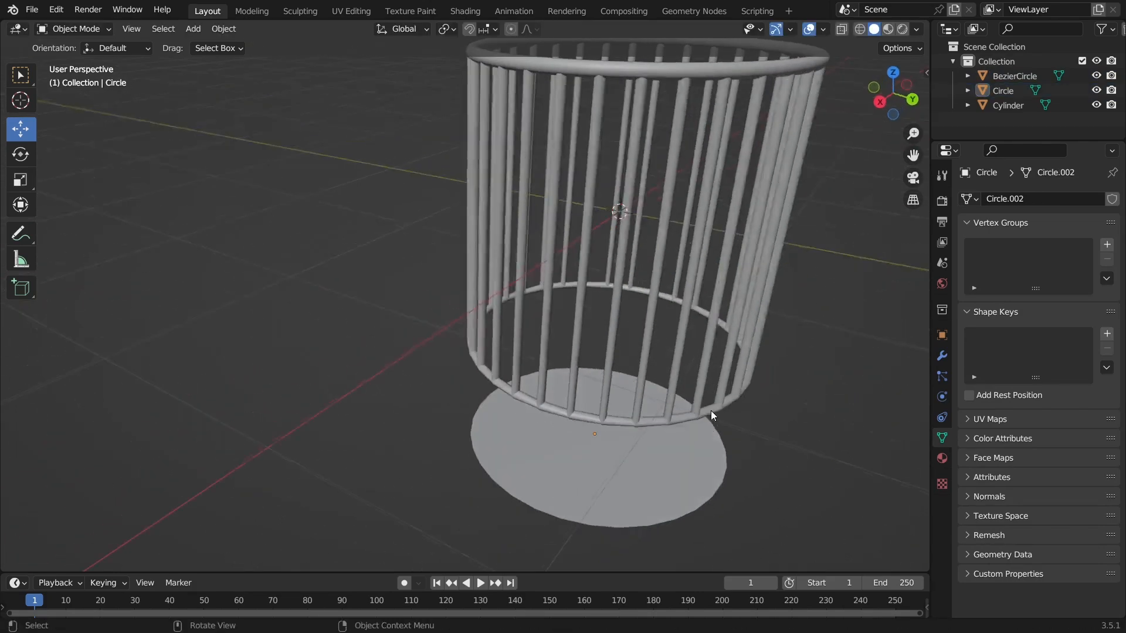
Step: Select the base disc, the rim and the cage in turn to review the basket's separate parts
left_click(553, 485)
middle_click_drag(553, 485, 568, 377)
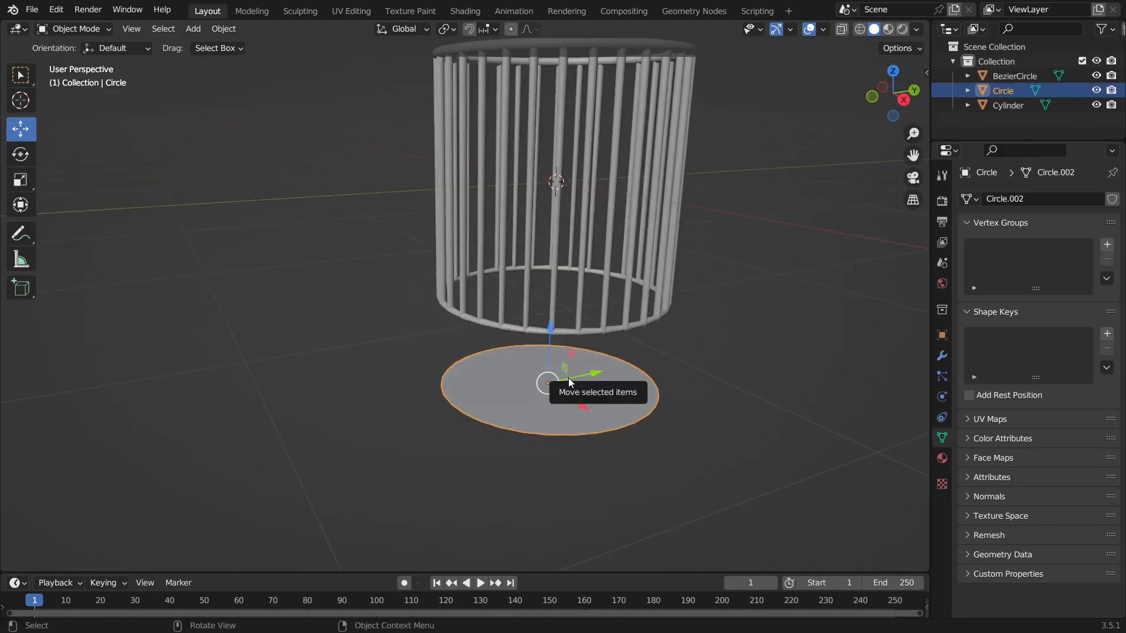
left_click(607, 44)
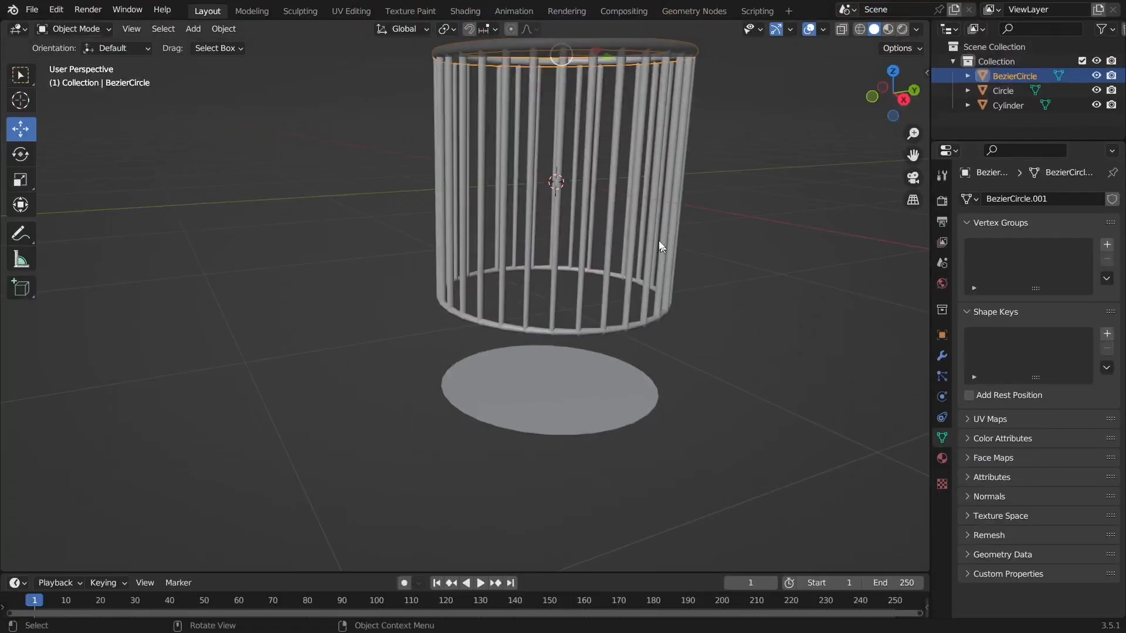
left_click(625, 217)
Step: Try converting the filled base disc from a mesh to a curve, and undo the conversion
left_click(662, 403)
left_click(588, 412)
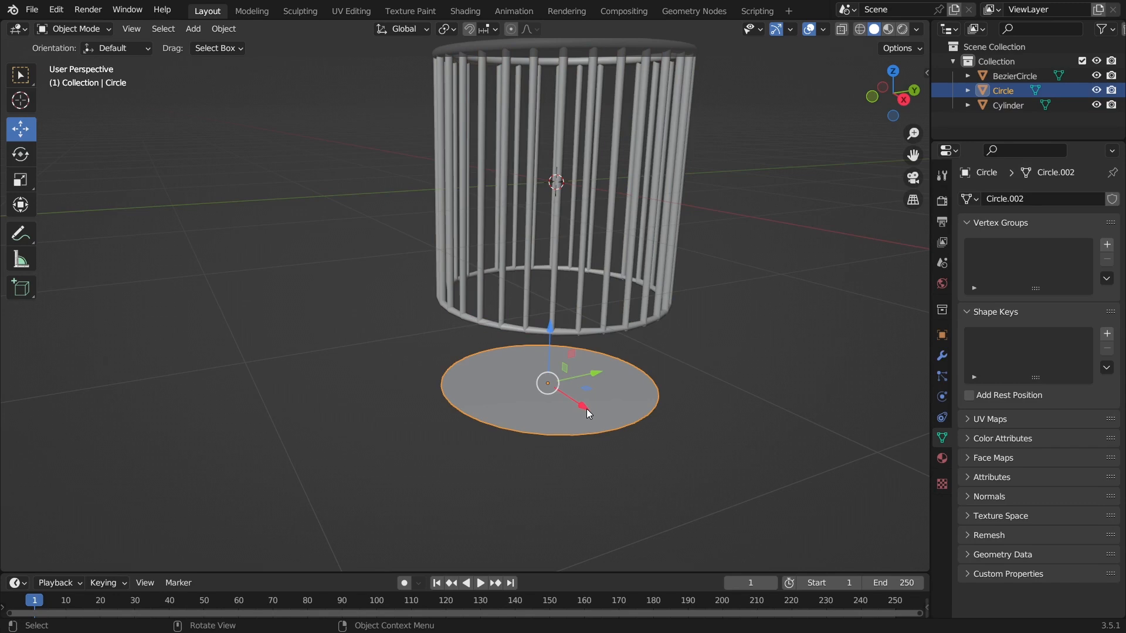
right_click(625, 392)
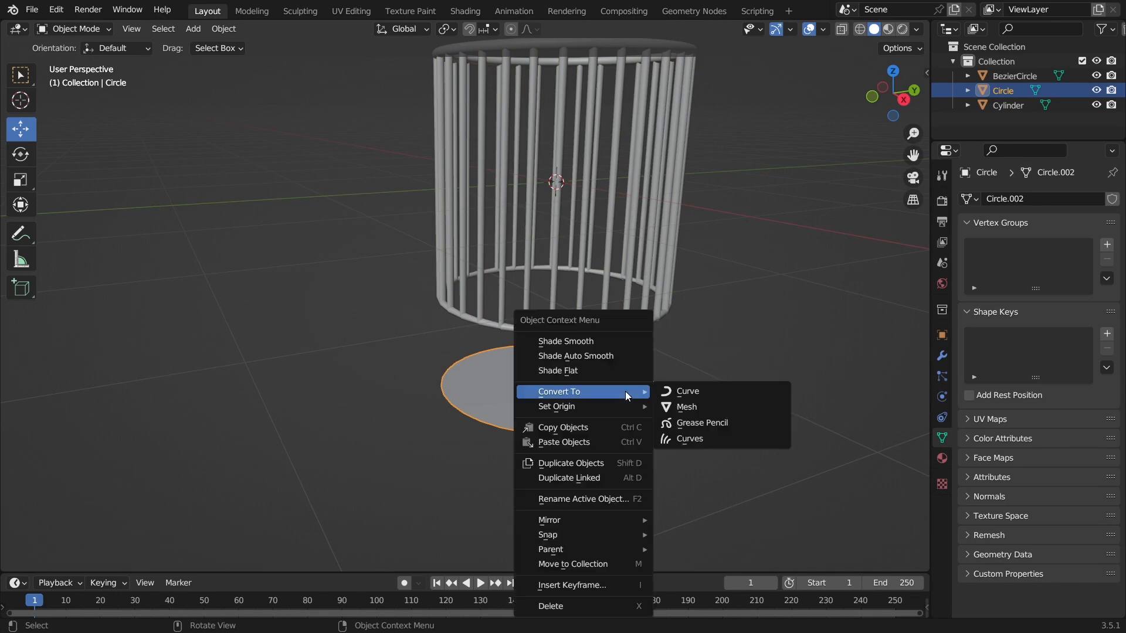
left_click(685, 392)
scroll(557, 411, "up", 4)
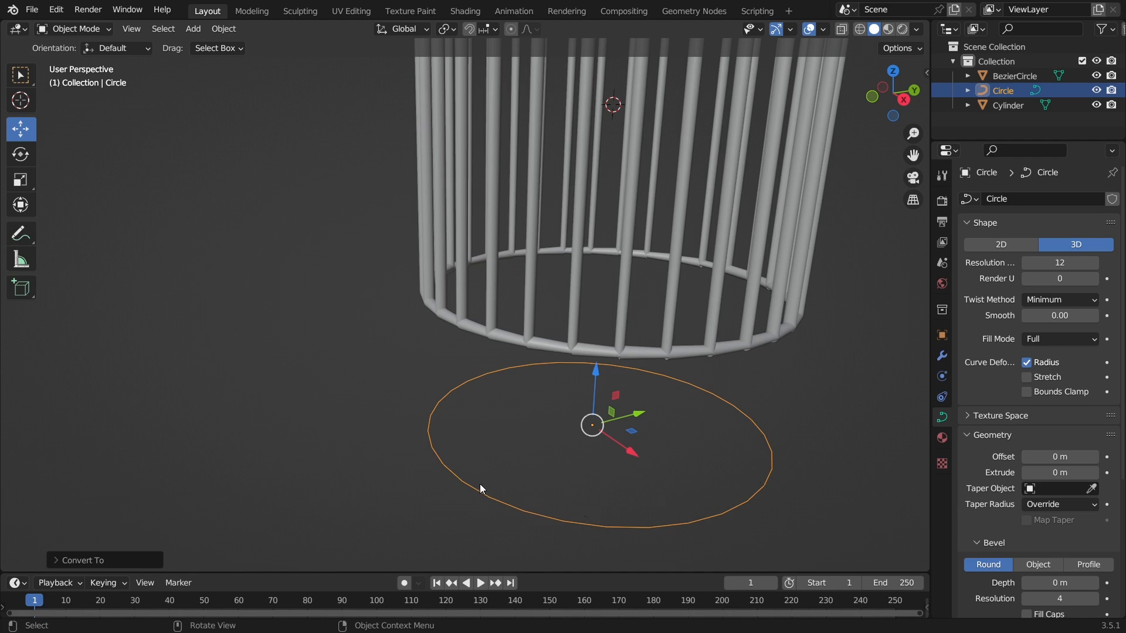
key("ctrl")
key("ctrl+z")
left_click(693, 404)
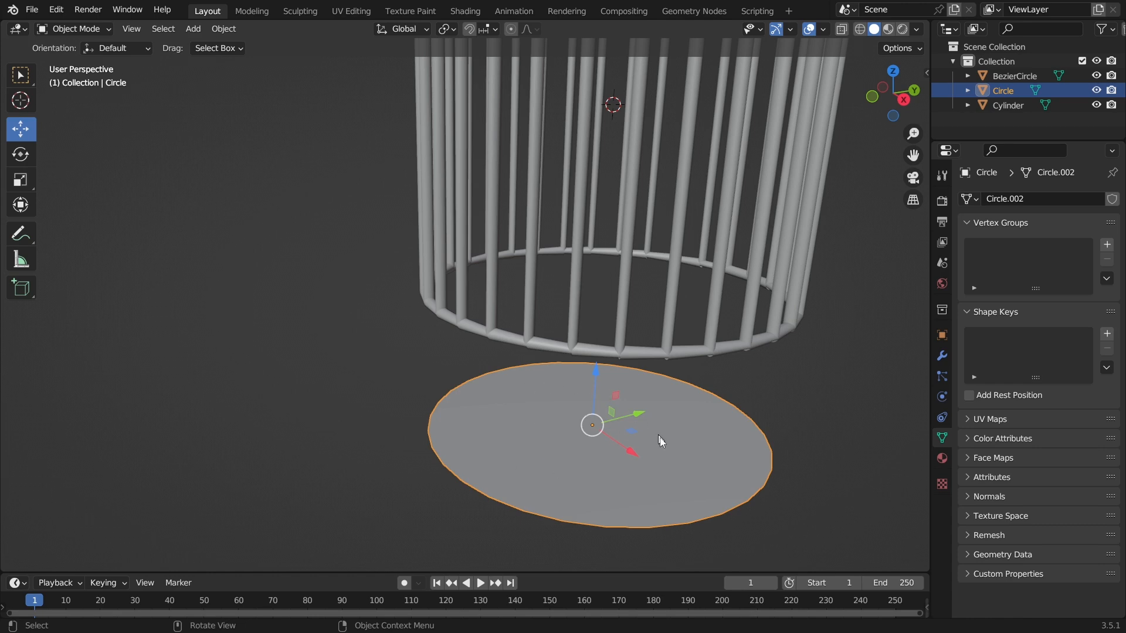
Step: Move the base disc up along Z to the bottom of the cage and deselect it
scroll(621, 437, "down", 4)
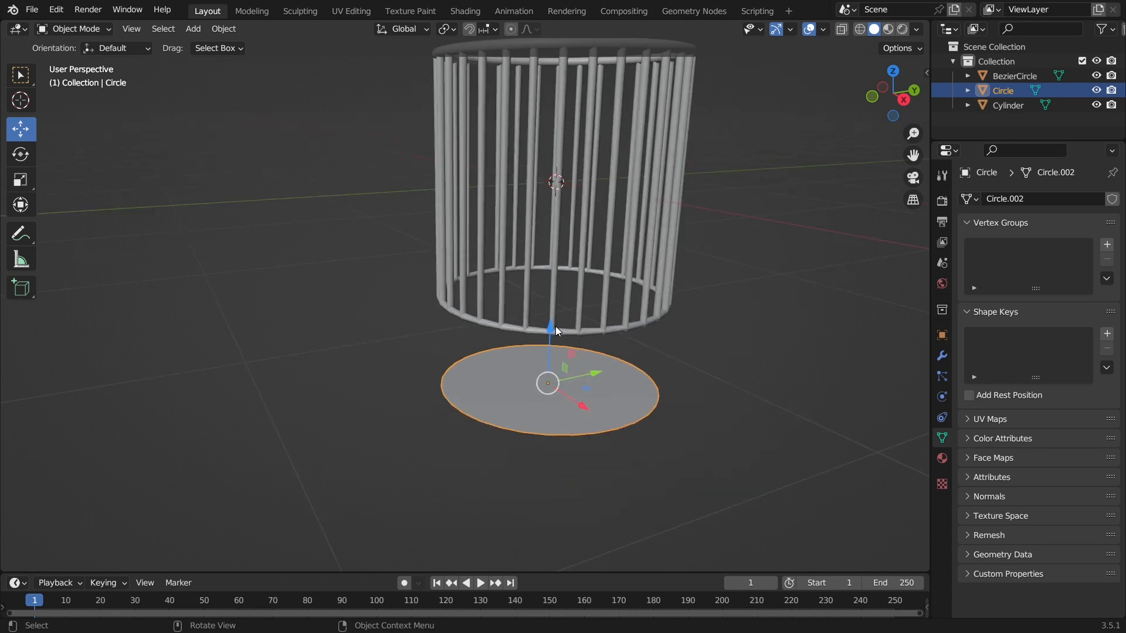
left_click_drag(552, 324, 551, 254)
middle_click_drag(551, 253, 551, 265)
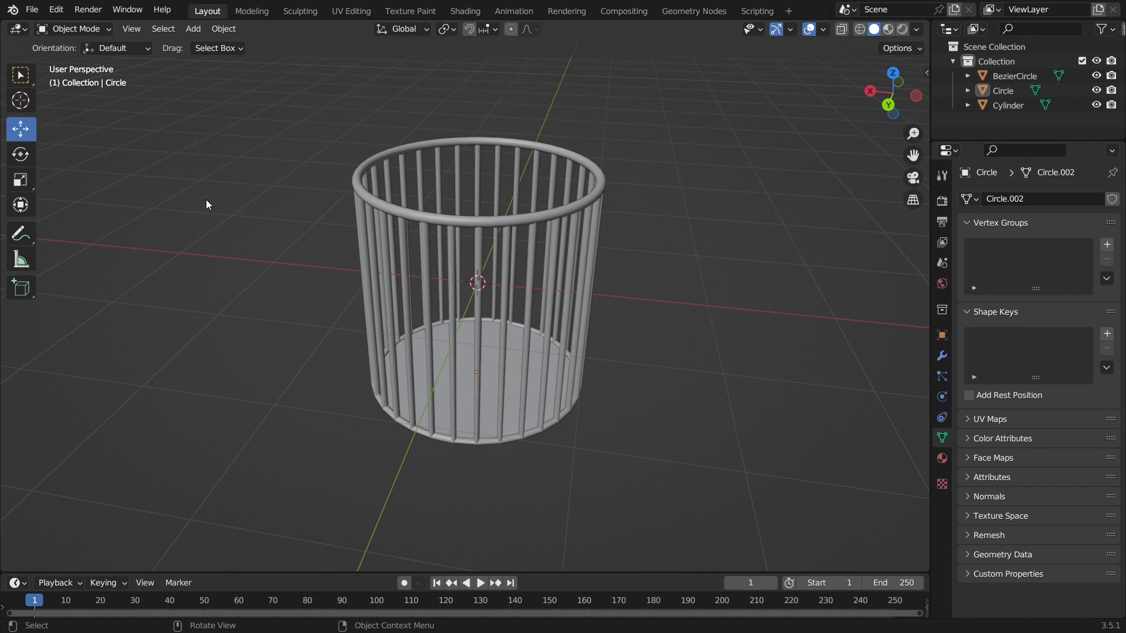
mouse_move(284, 234)
middle_mouse_down()
mouse_move(414, 246)
mouse_move(286, 223)
middle_mouse_up()
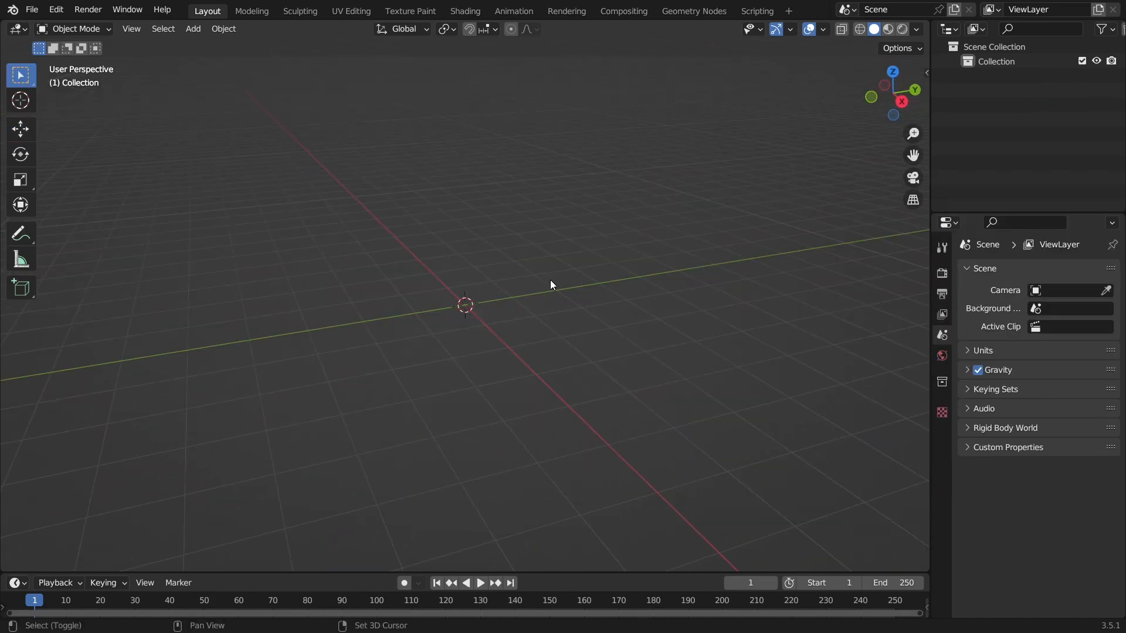
Step: Add a Bezier curve at the origin of the empty scene
key("shift+a")
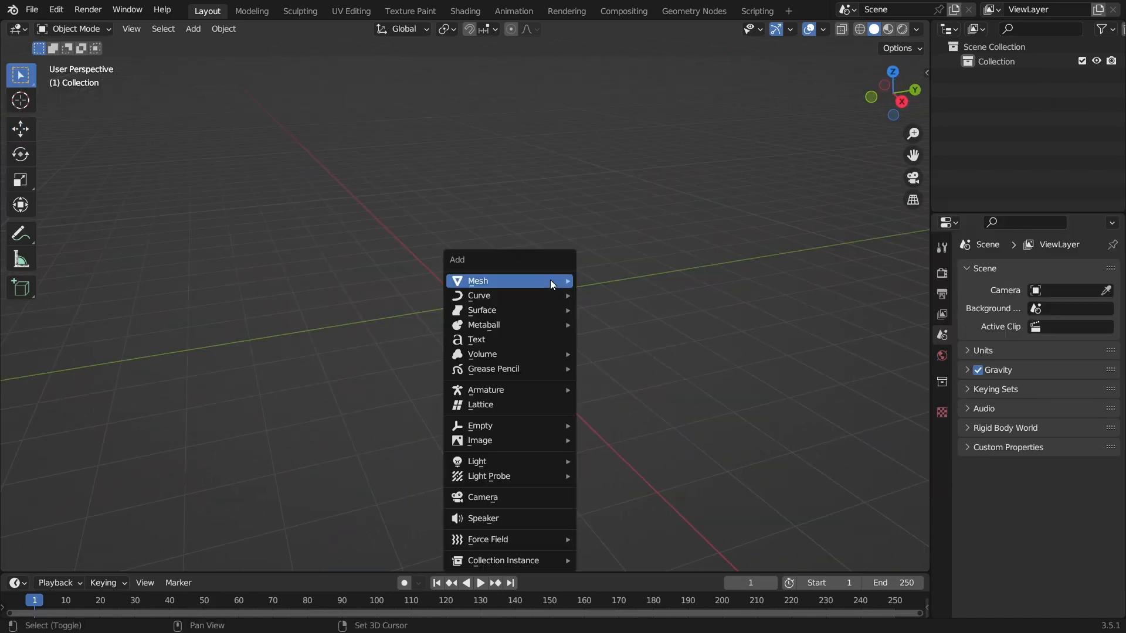
mouse_move(546, 295)
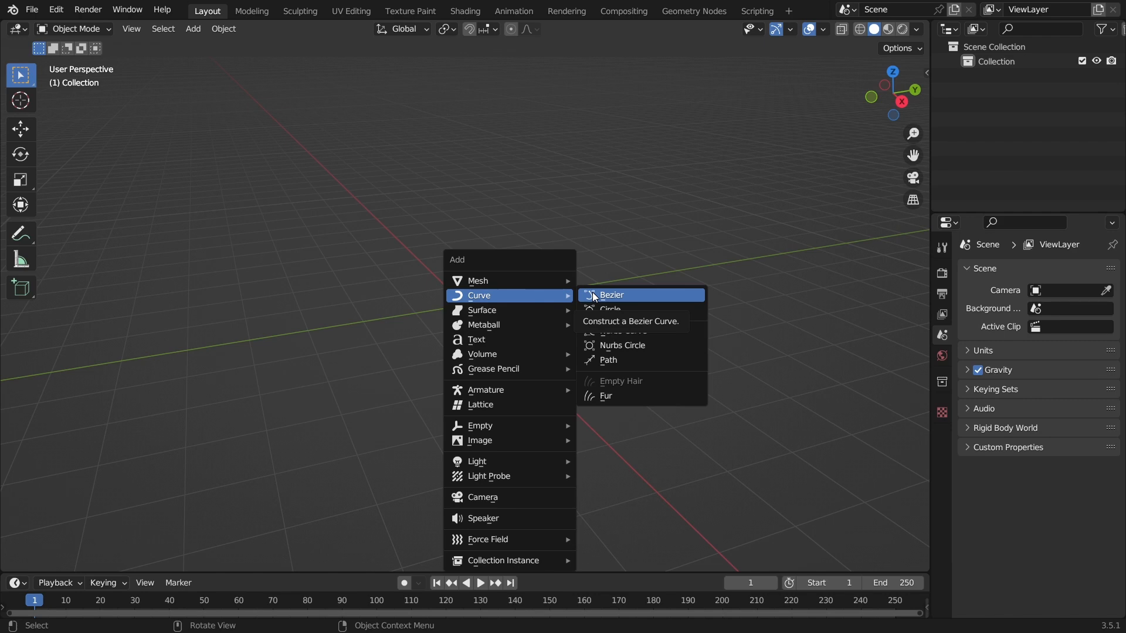
left_click(595, 296)
middle_click_drag(576, 299, 560, 325)
middle_click_drag(600, 356, 538, 334)
middle_click_drag(504, 300, 857, 500)
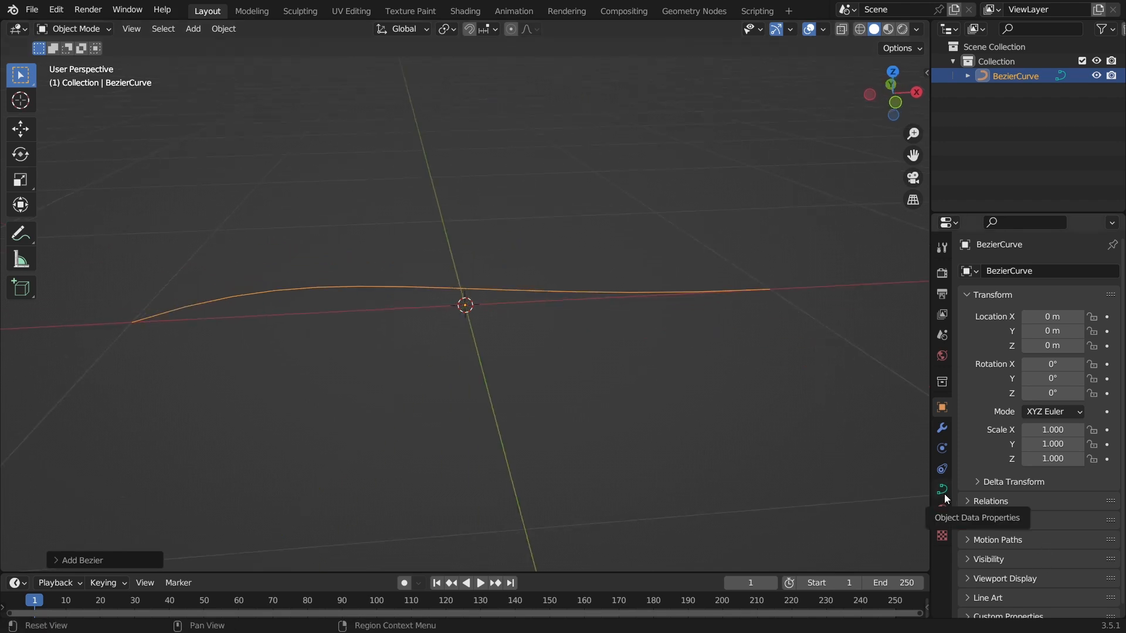
Step: Give the Bezier curve a round bevel with a depth of 0.05 m in its geometry settings
left_click(944, 493)
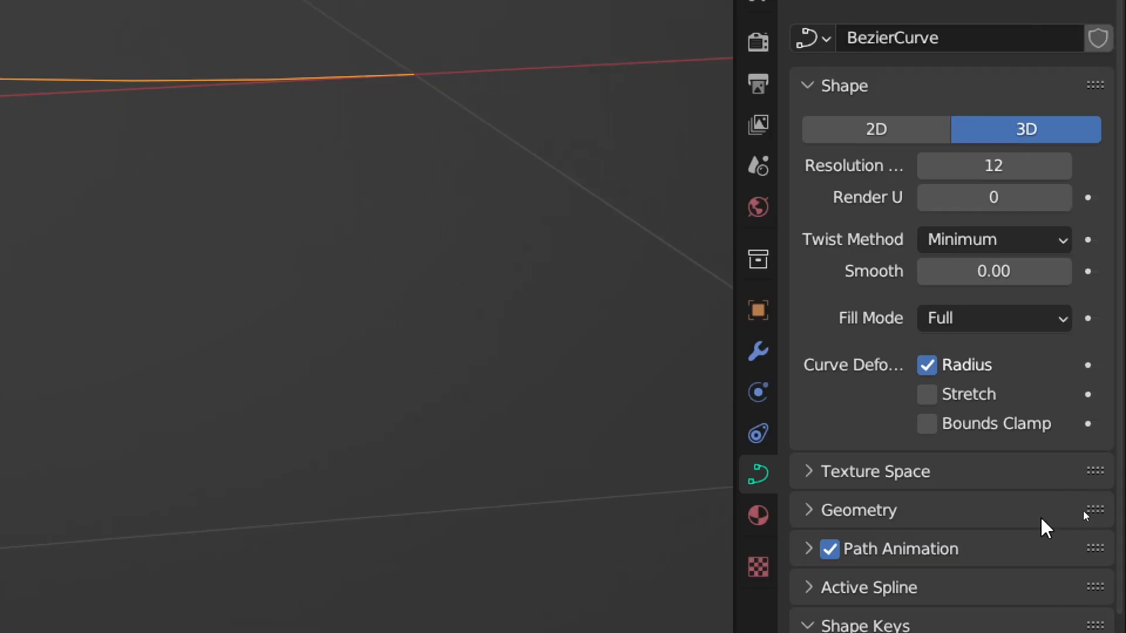
left_click(1042, 519)
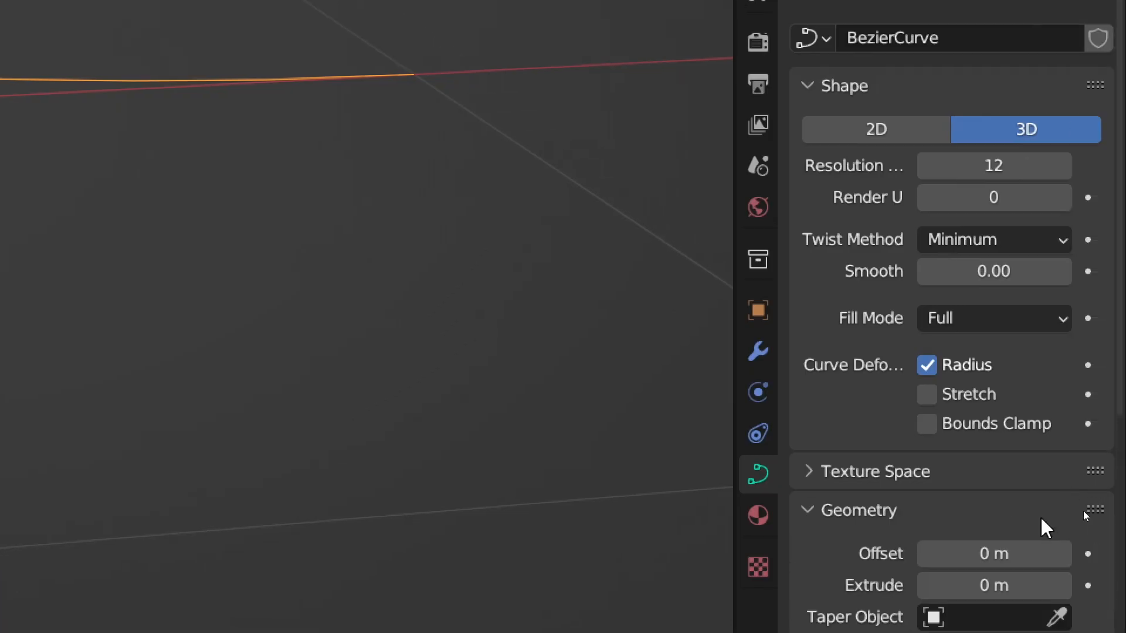
scroll(1041, 518, "down", 6)
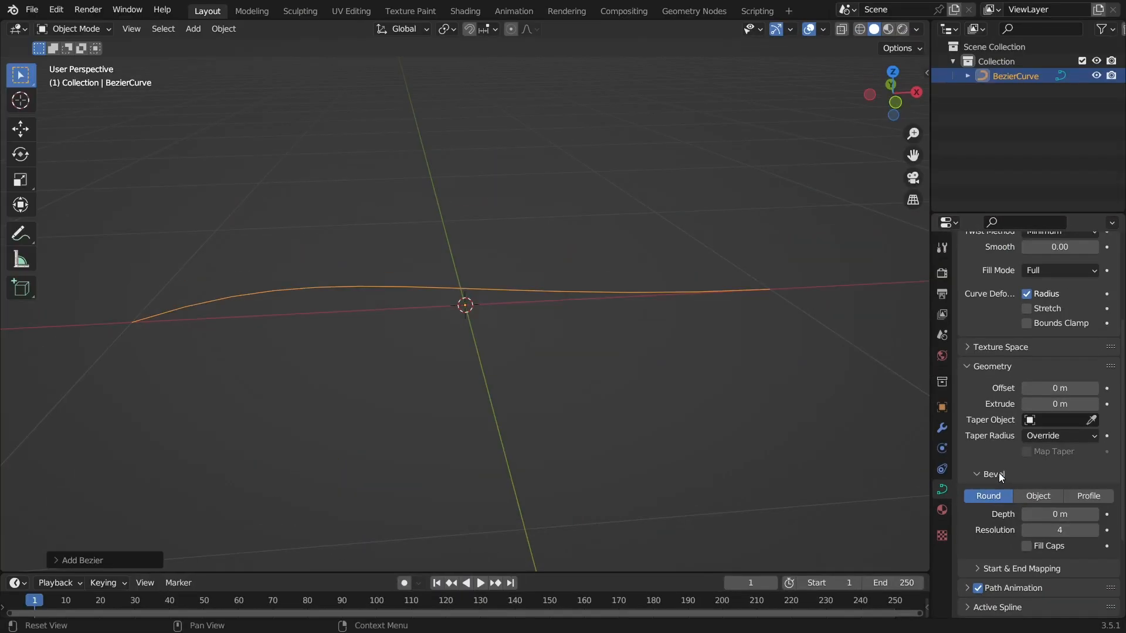
scroll(578, 346, "up", 1)
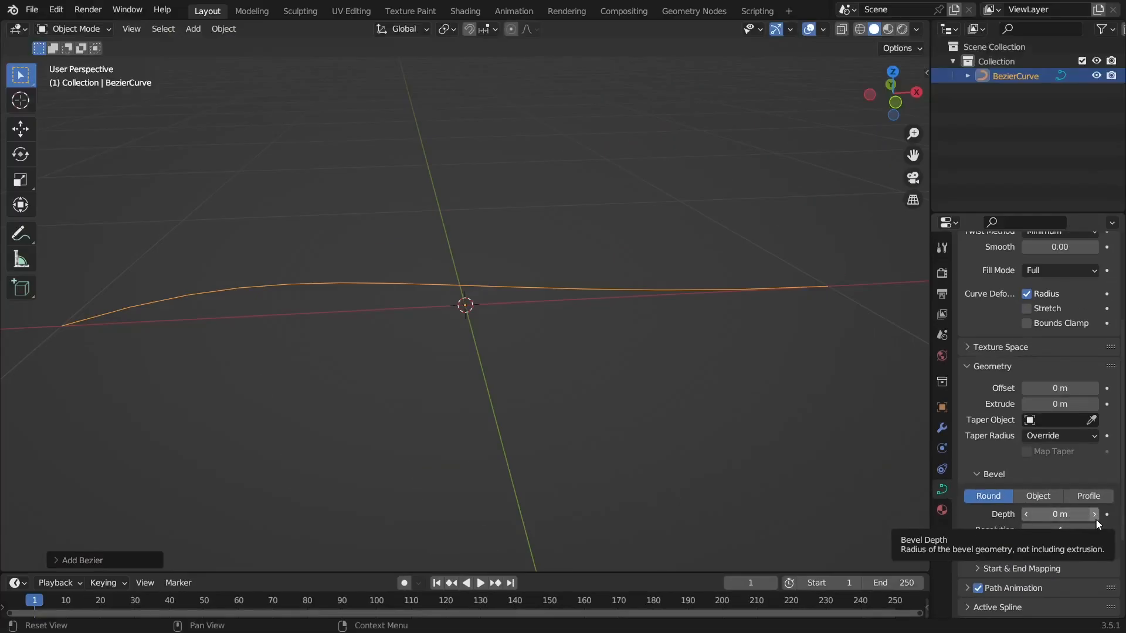
left_click(1094, 514)
left_click(1095, 515)
left_click(1094, 515)
left_click(1094, 514)
left_click(1094, 514)
middle_click_drag(733, 452, 651, 420)
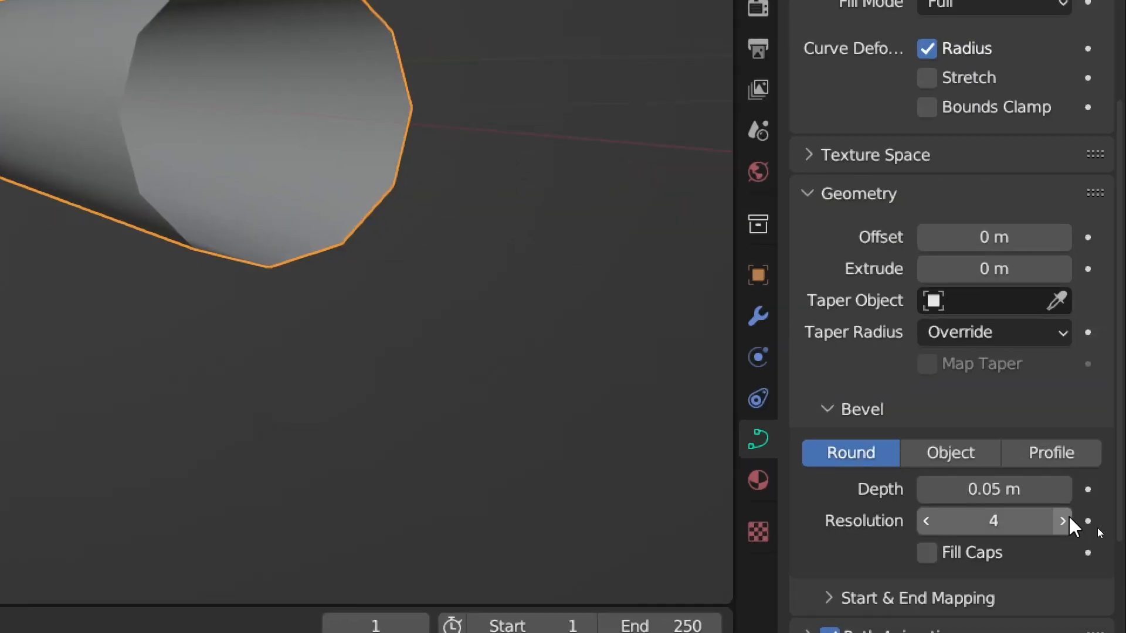
Step: Raise the curve's bevel resolution to 16 and deselect the curve
left_click(1069, 518)
left_click(1069, 518)
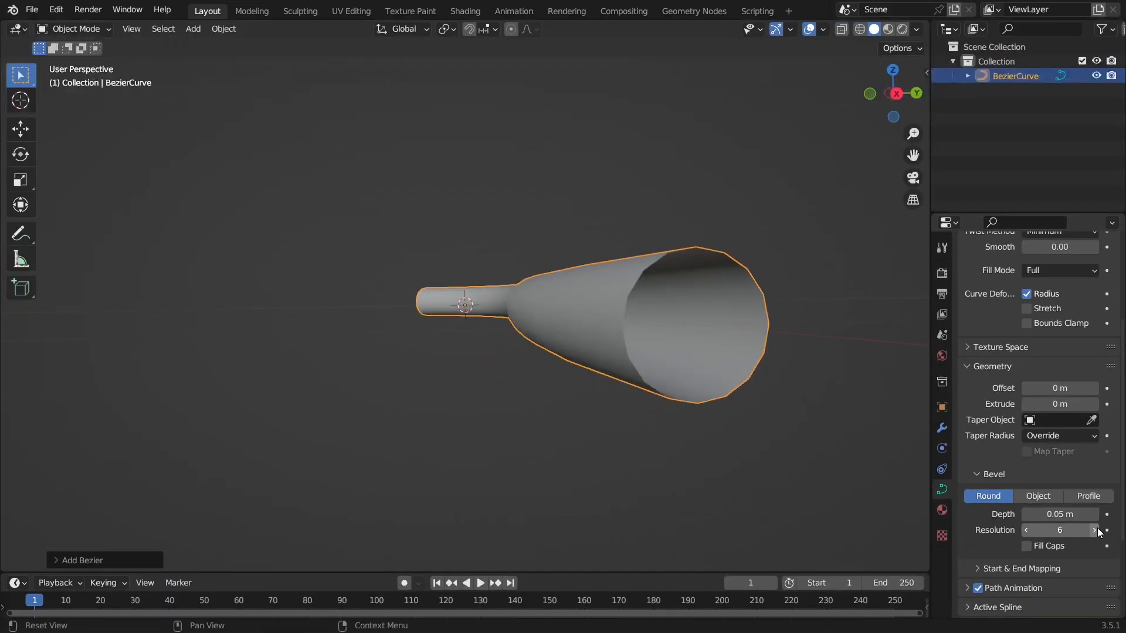
left_click(1097, 530)
left_click(1097, 531)
left_click(1097, 531)
left_click(1097, 531)
left_click(1097, 531)
left_click(1096, 530)
left_click(1096, 530)
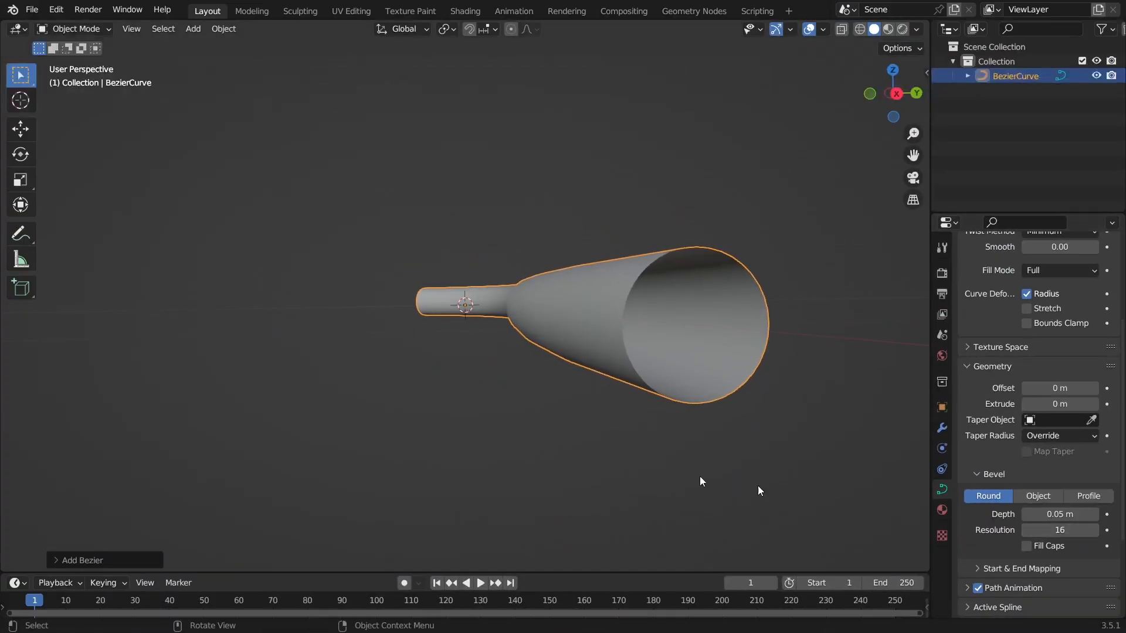
left_click(575, 451)
middle_click_drag(575, 450, 531, 355)
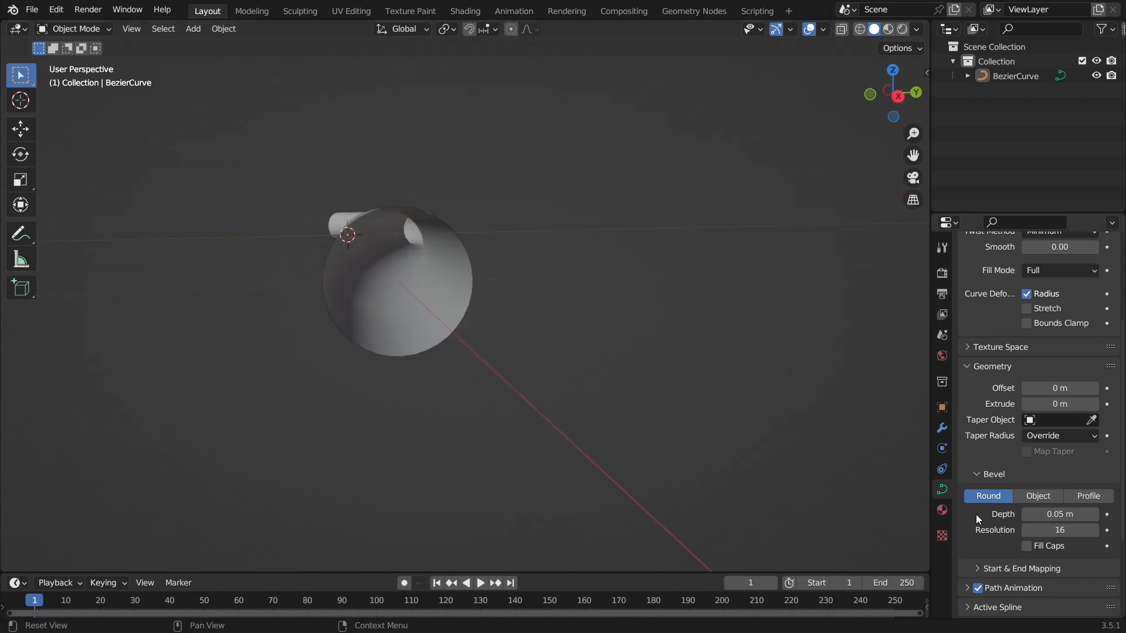
Step: Close the open ends of the beveled tube with Fill Caps
scroll(985, 519, "down", 1)
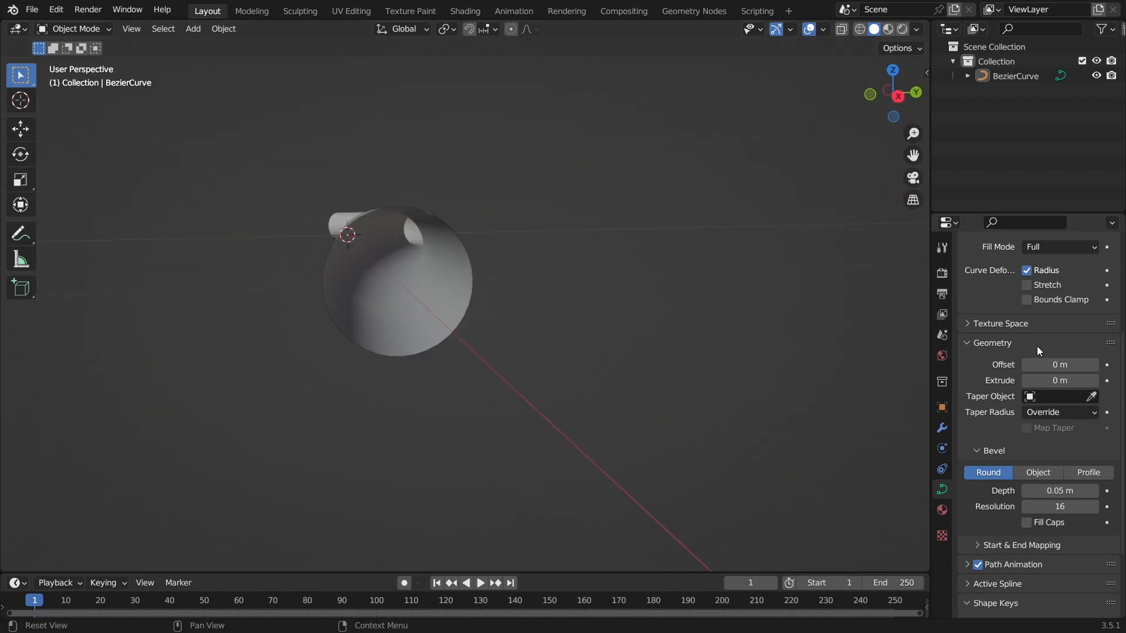
scroll(1037, 346, "up", 7)
scroll(1037, 346, "down", 11)
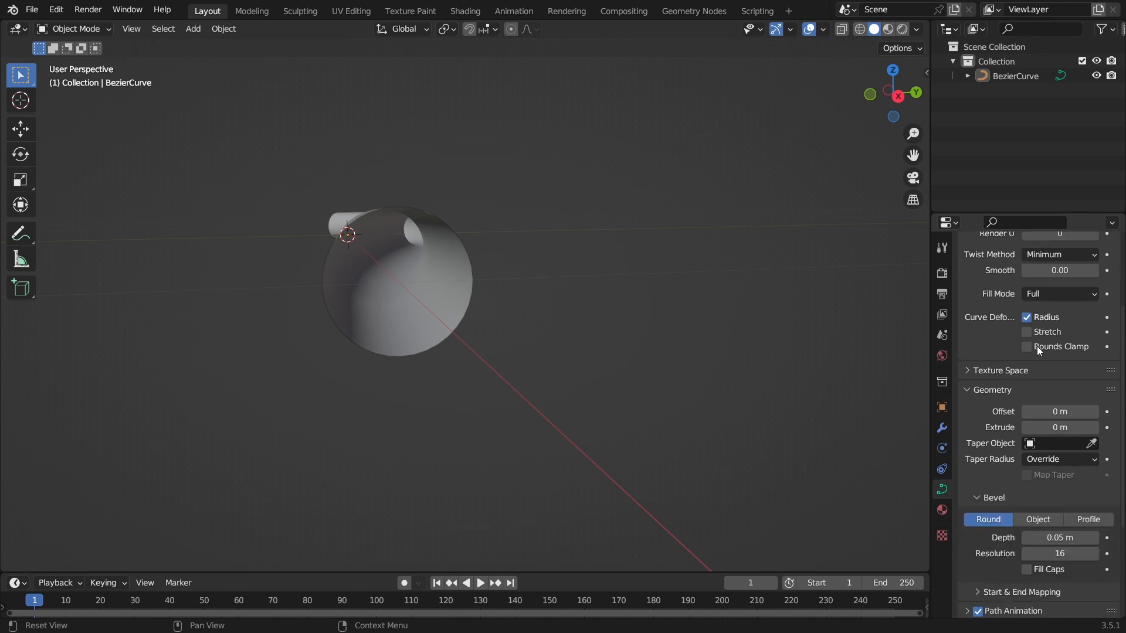
scroll(1037, 347, "up", 8)
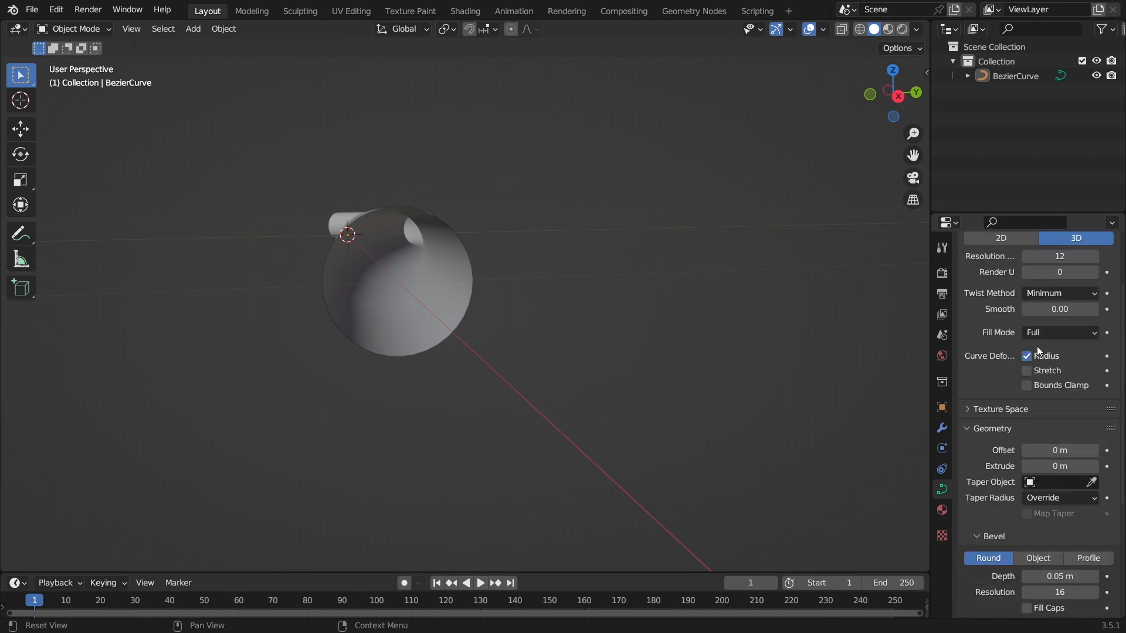
middle_click_drag(487, 410, 469, 355)
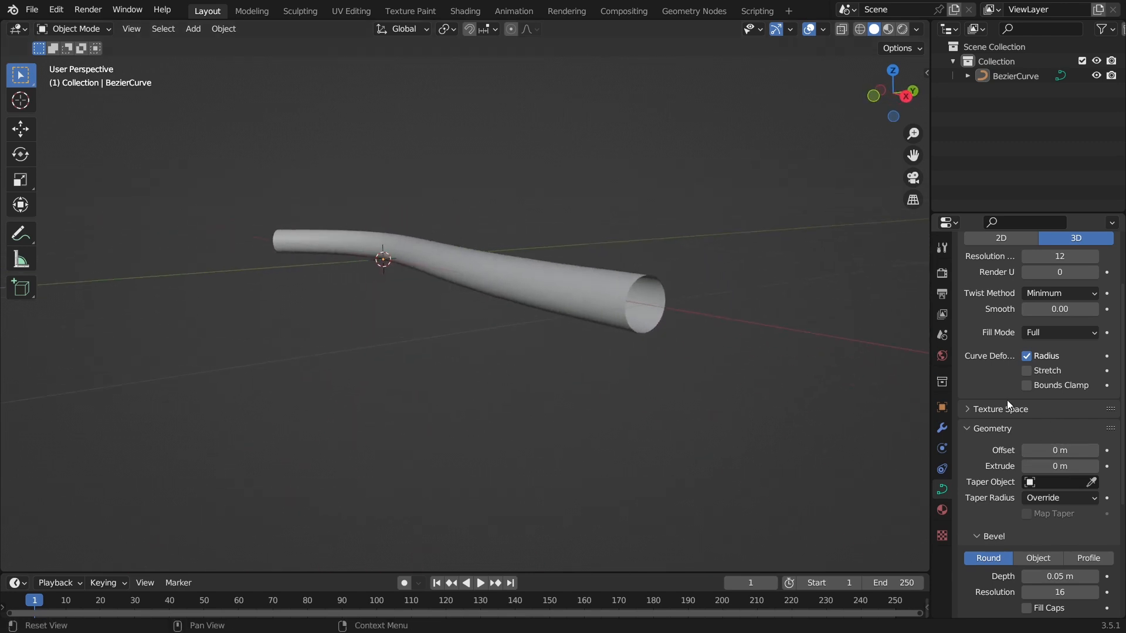
scroll(989, 348, "up", 2)
scroll(985, 350, "down", 8)
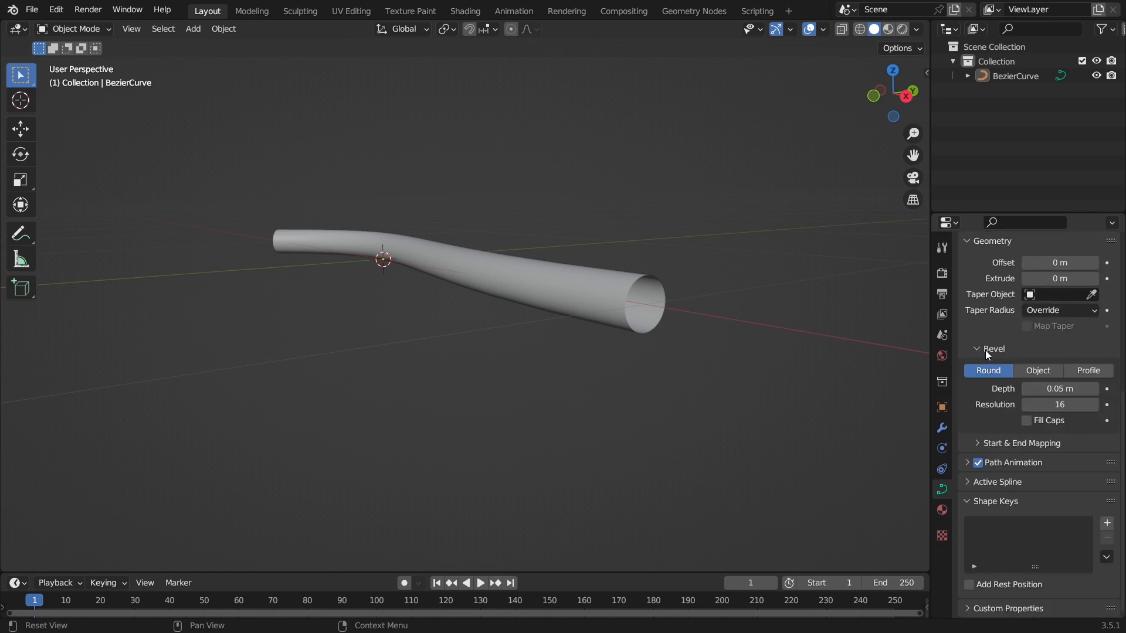
left_click(1027, 420)
Step: Examine the capped ends and the length of the tube from several sides
scroll(693, 382, "up", 2)
middle_click_drag(694, 384, 717, 320)
middle_click_drag(349, 372, 385, 371)
scroll(385, 370, "down", 5)
middle_click_drag(543, 322, 503, 340)
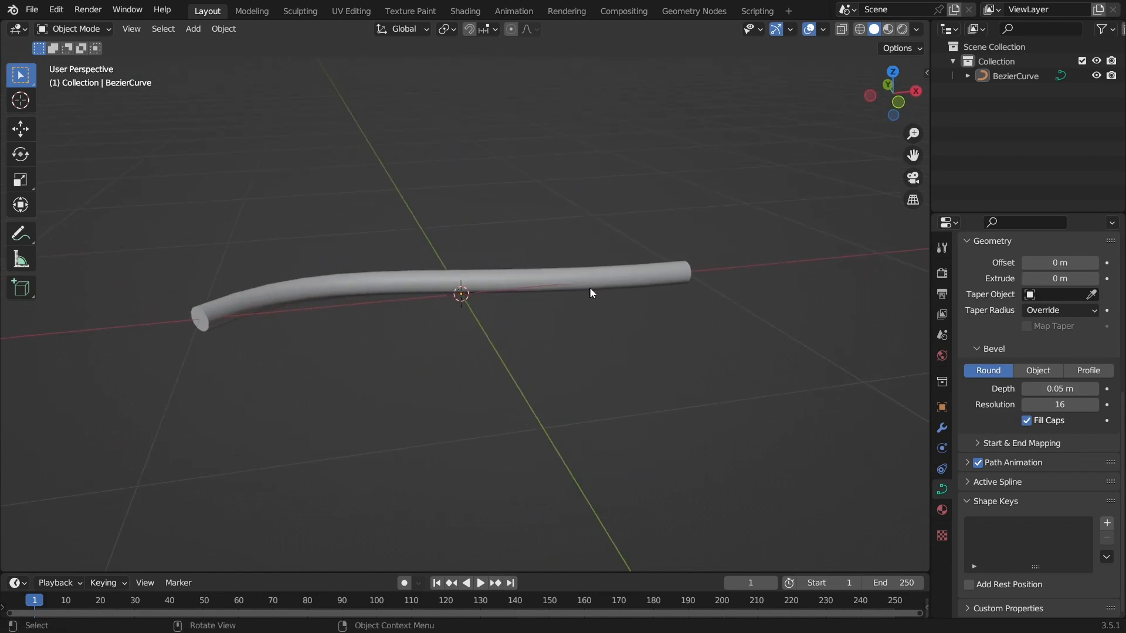
middle_click_drag(595, 281, 216, 327)
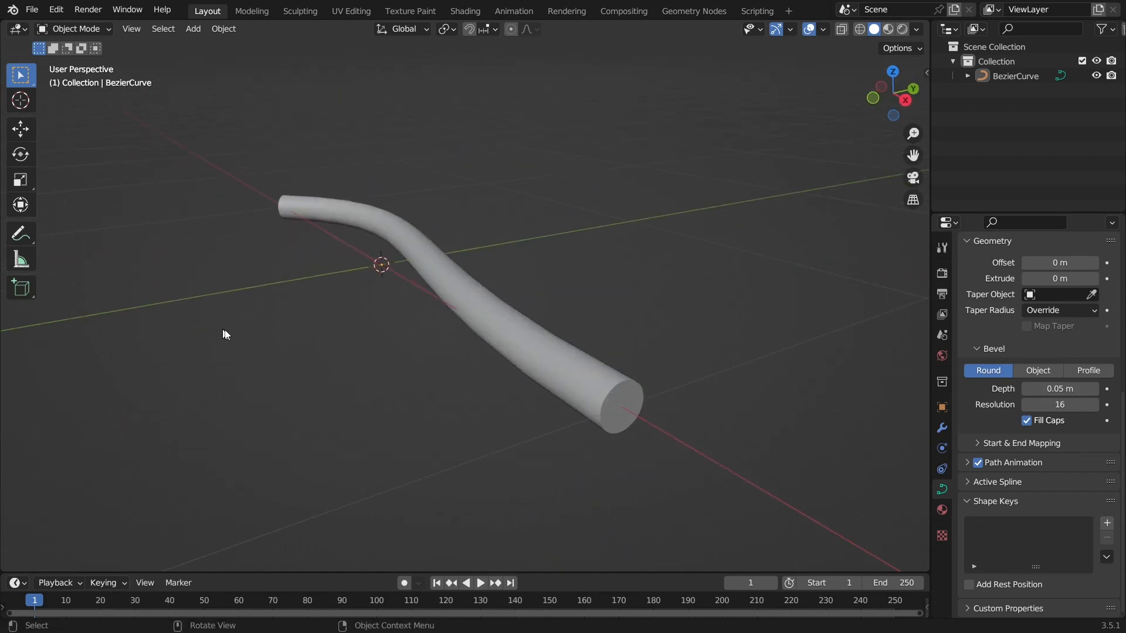
middle_click_drag(417, 375, 457, 370)
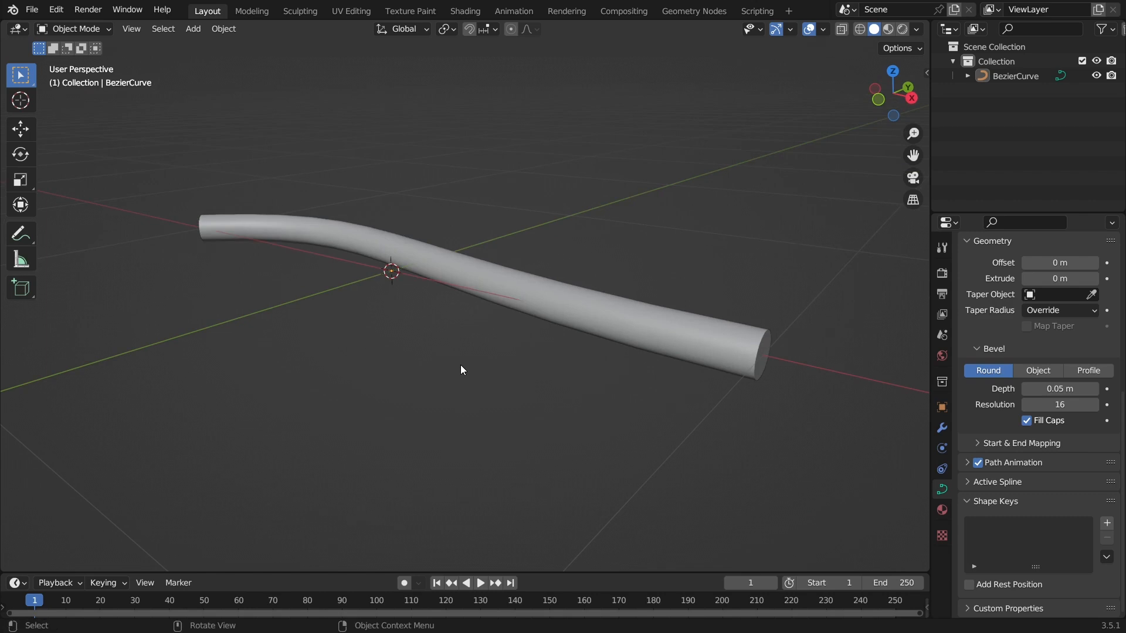
middle_click_drag(733, 367, 778, 339)
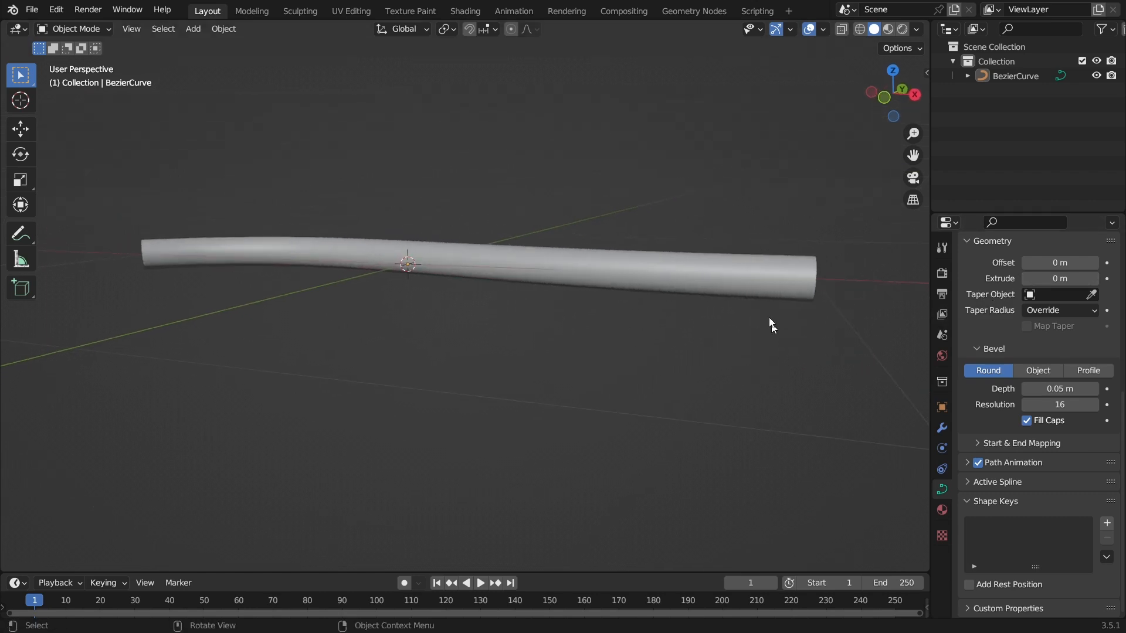
middle_click_drag(732, 253, 635, 306)
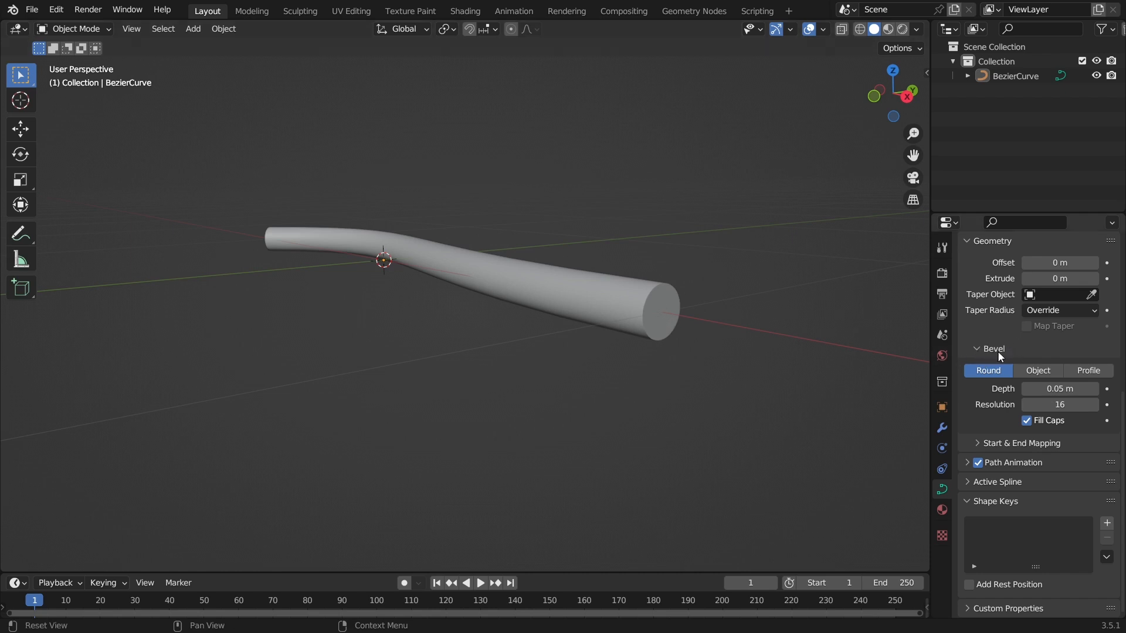
middle_click_drag(527, 384, 492, 271)
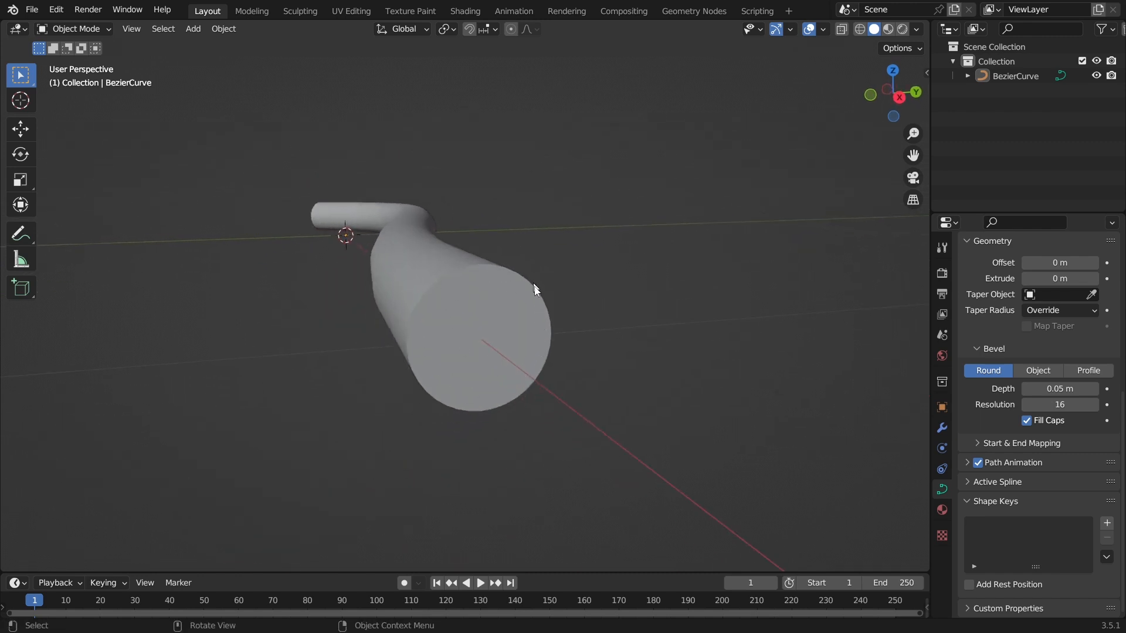
scroll(983, 323, "up", 2)
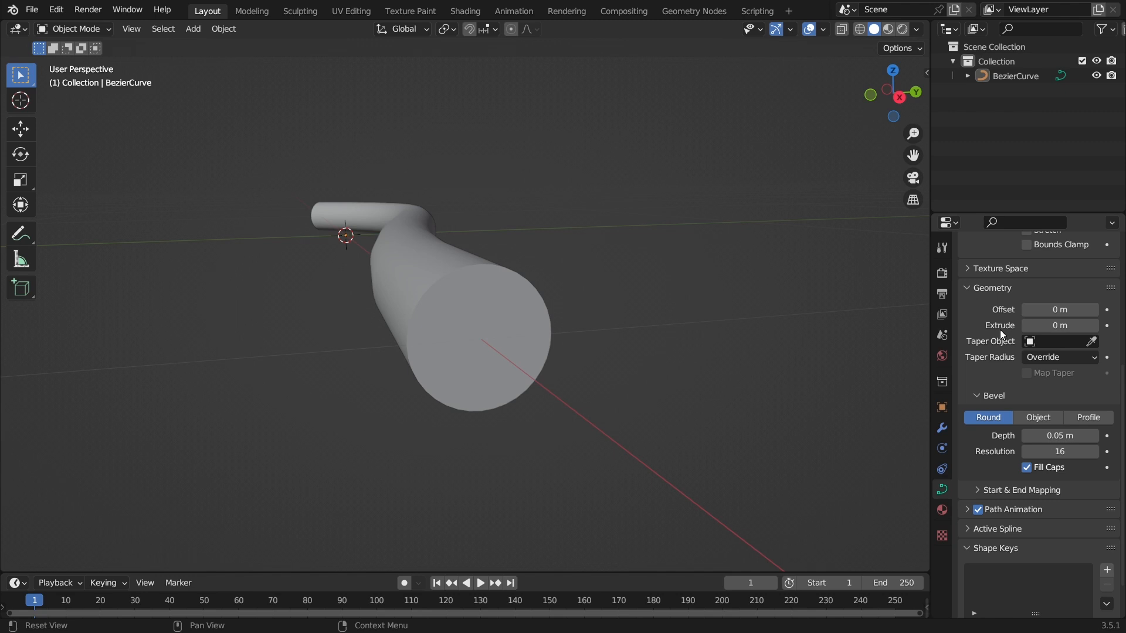
middle_click_drag(476, 286, 564, 273)
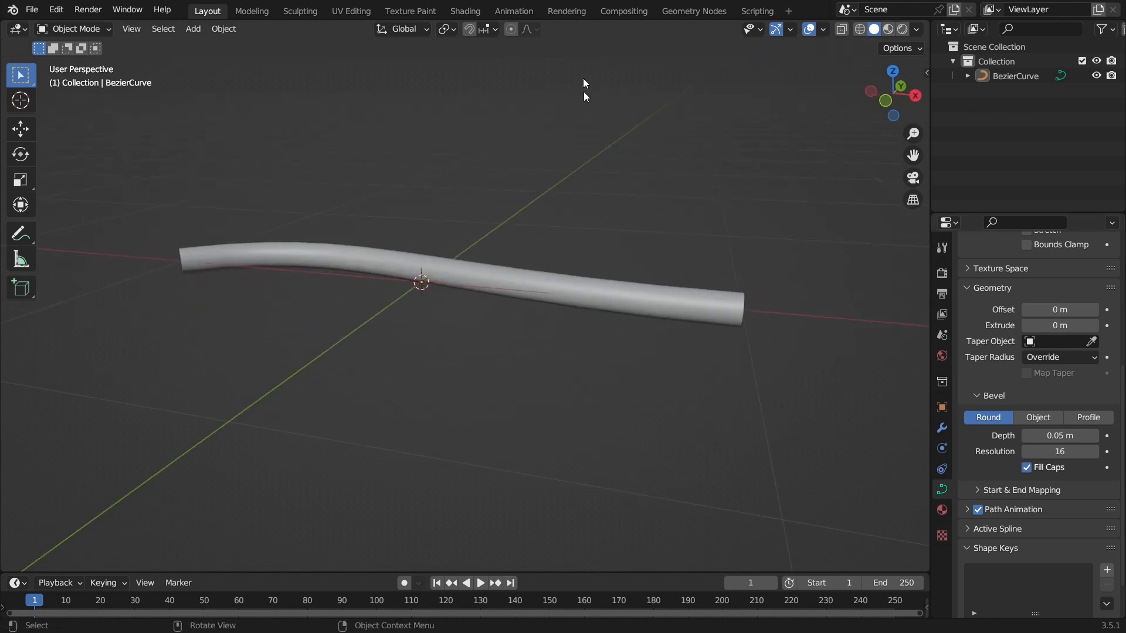
middle_click_drag(551, 331, 704, 359)
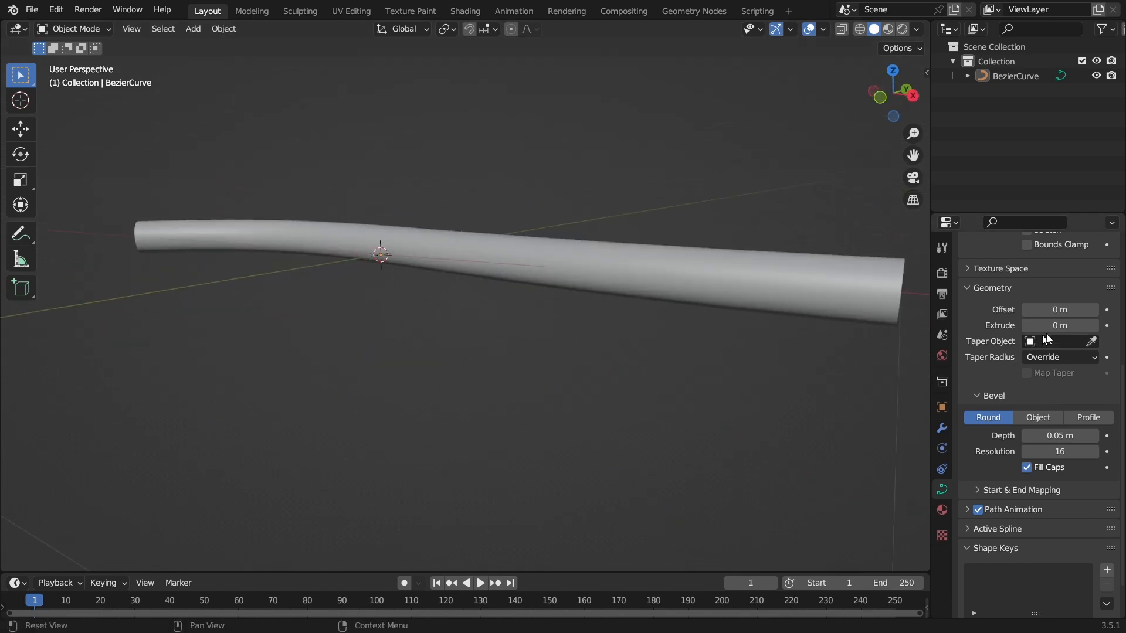
Step: Set the curve's geometry Extrude to 0.11 m and view the flattened cross-section from its end
left_click(1095, 326)
left_click(1094, 326)
left_click(1094, 326)
left_click(1094, 326)
left_click(1094, 326)
scroll(643, 353, "down", 5)
middle_click_drag(642, 353, 534, 375)
scroll(534, 375, "up", 2)
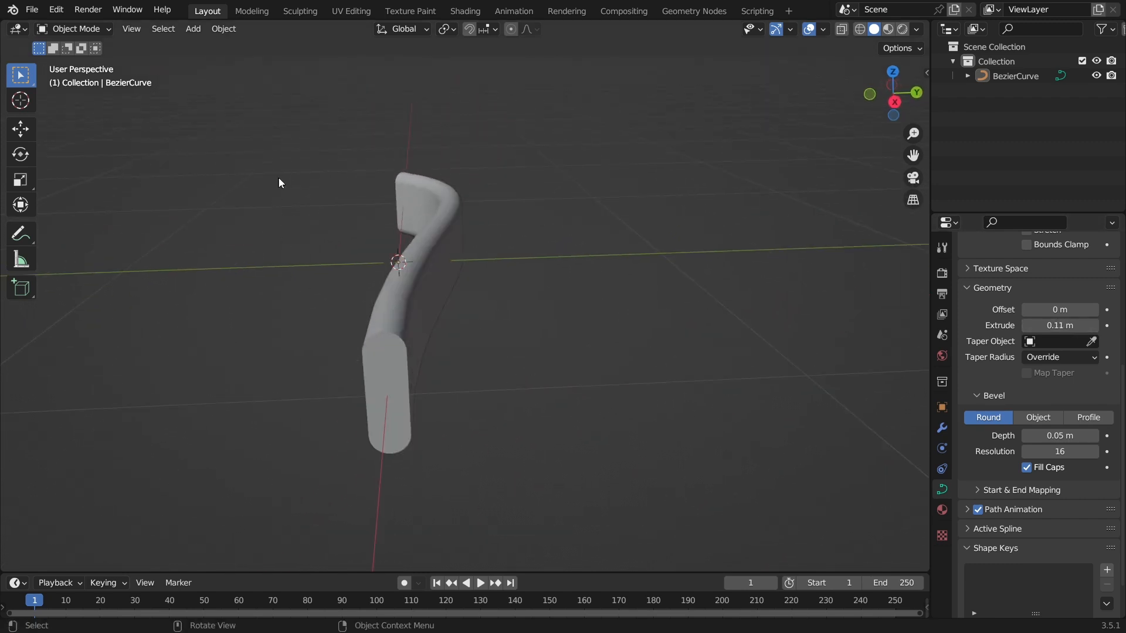
Step: Set the curve's geometry Extrude back to 0 m to restore the round tube
middle_click_drag(375, 360, 684, 275)
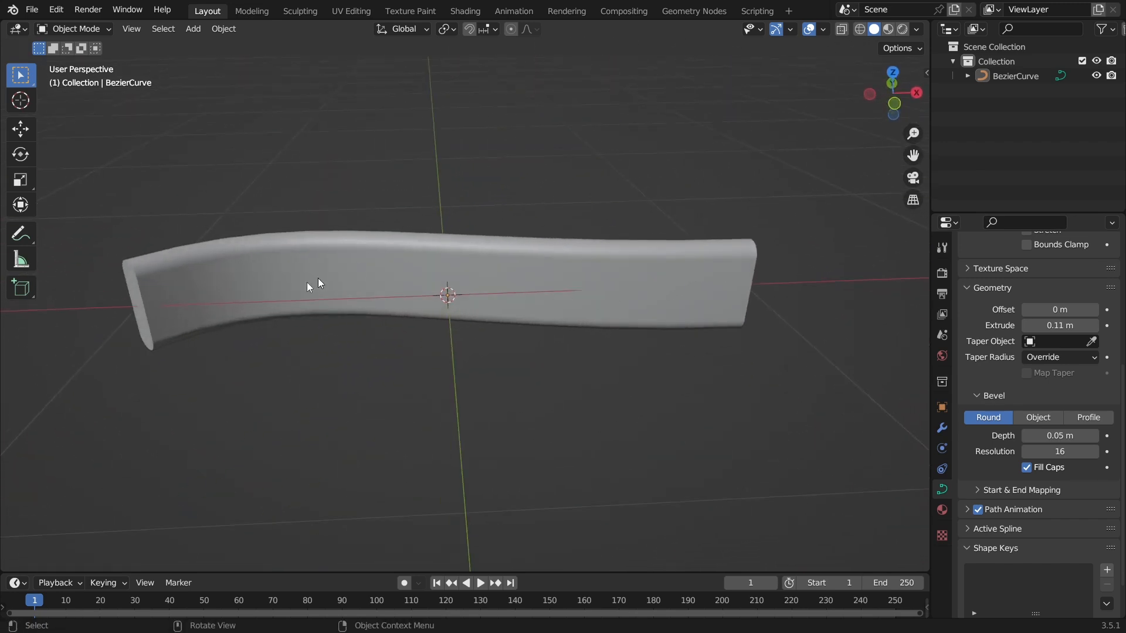
left_click(1064, 327)
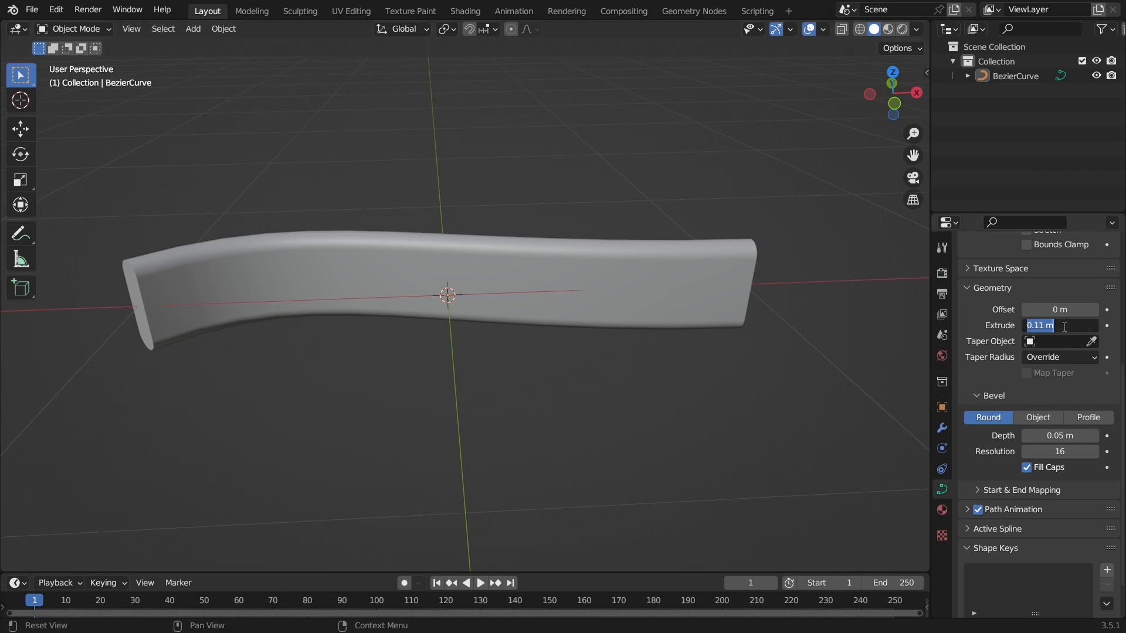
key("Return")
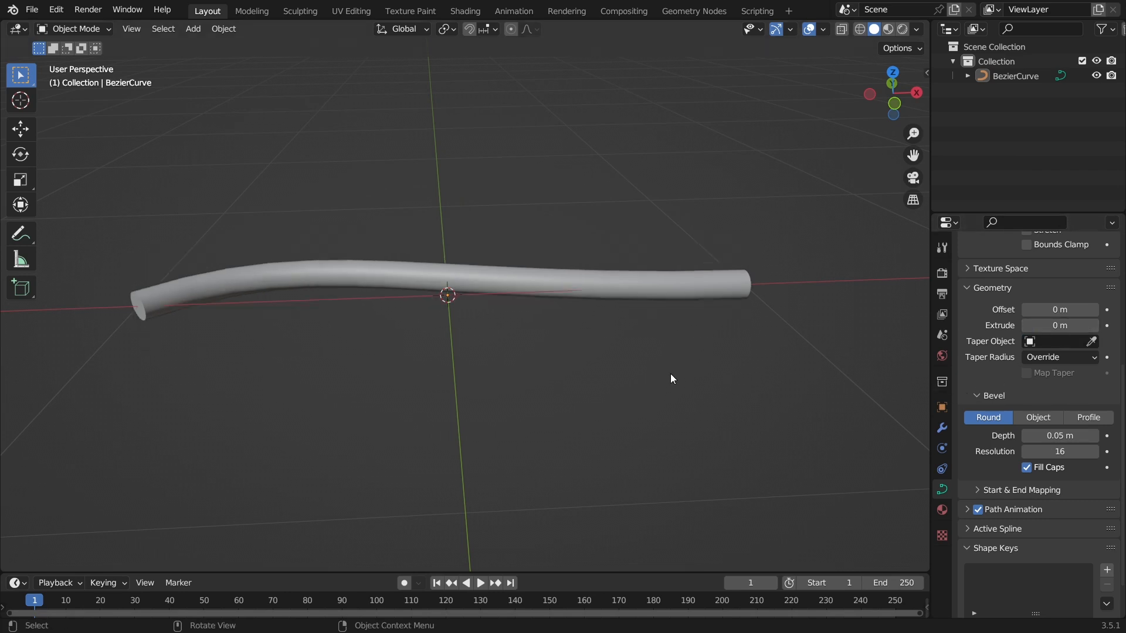
Step: Activate the Move tool, select the beveled curve and switch it to Edit Mode
middle_click_drag(670, 374, 556, 343)
middle_click_drag(271, 294, 528, 331)
left_click(21, 129)
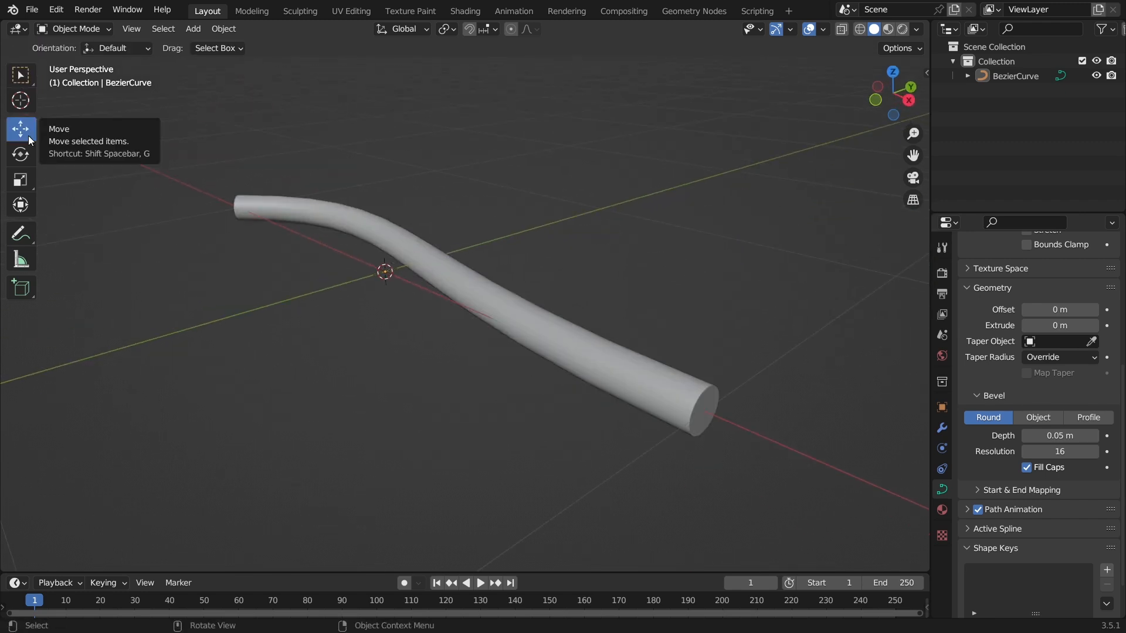
left_click(445, 263)
middle_click_drag(354, 297, 427, 301)
left_click(84, 31)
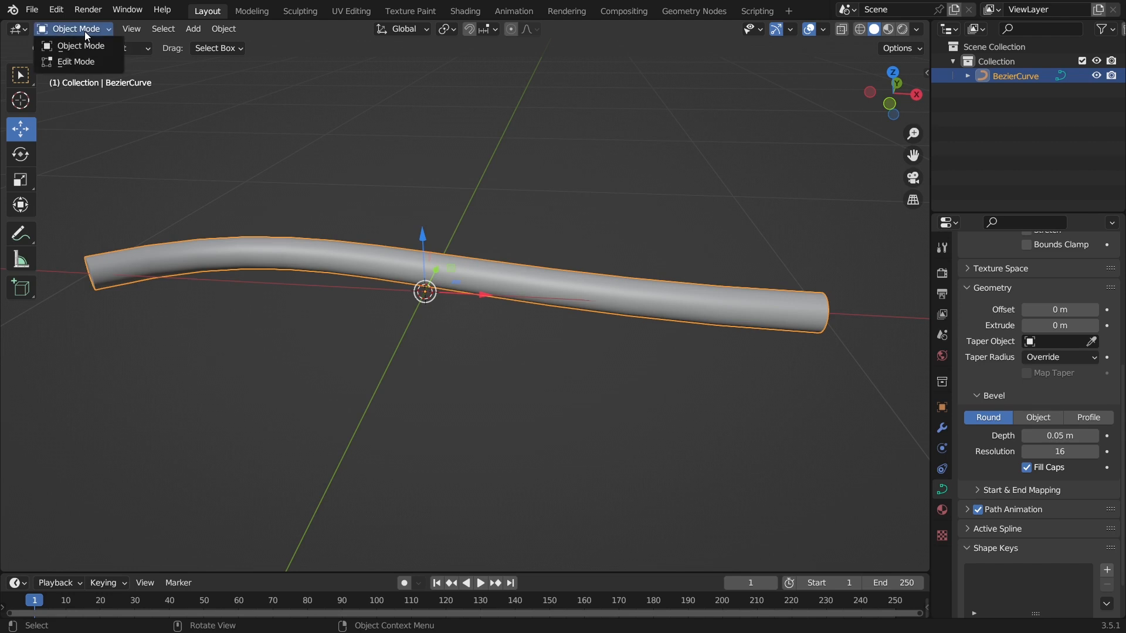
left_click(87, 61)
Step: Examine the tube's capped end and its control point handles from several angles
scroll(314, 254, "down", 4)
middle_click_drag(315, 254, 473, 310)
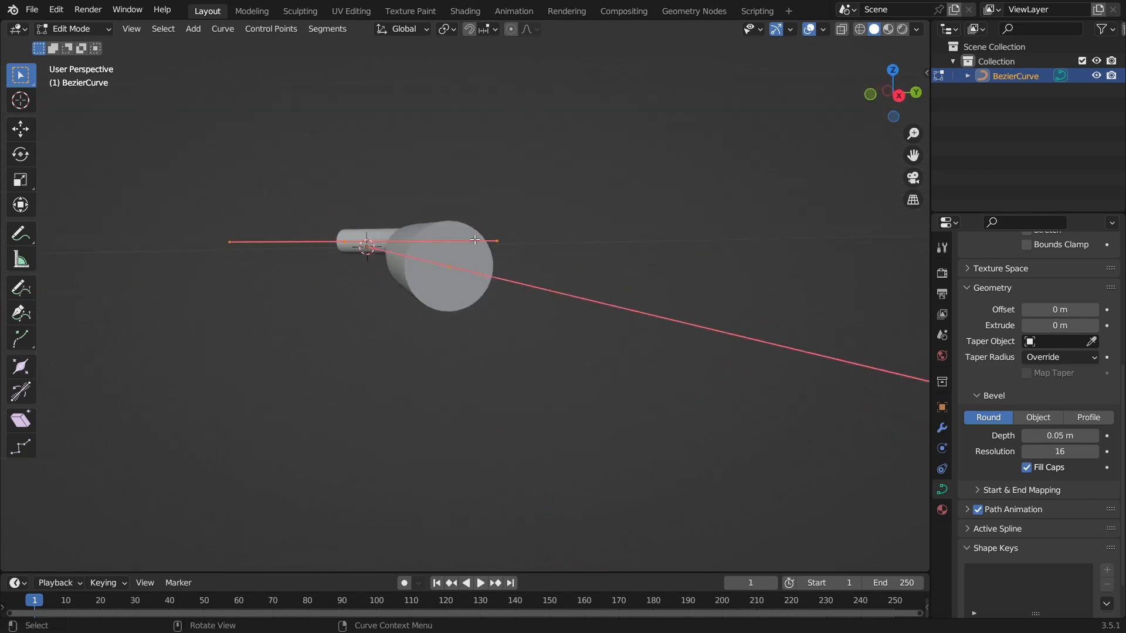
middle_click_drag(449, 271, 739, 380)
middle_click_drag(808, 390, 615, 332)
scroll(317, 292, "down", 5)
scroll(481, 325, "up", 6)
middle_click_drag(492, 326, 452, 327)
scroll(463, 338, "down", 10)
middle_click_drag(549, 358, 487, 382)
scroll(487, 383, "up", 5)
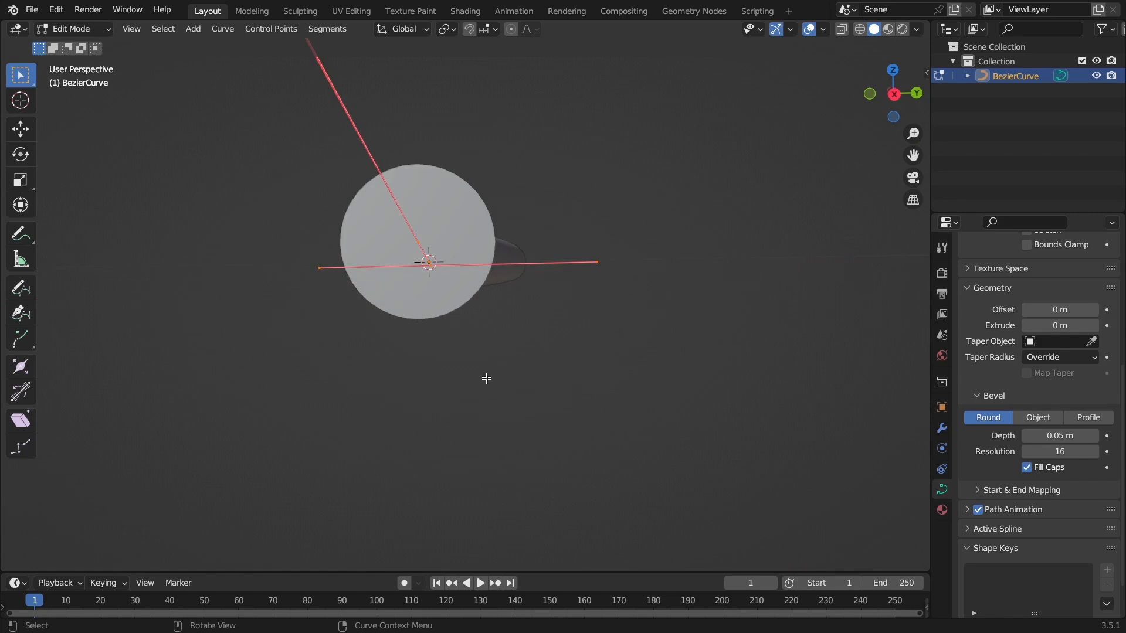
middle_click_drag(411, 202, 418, 215)
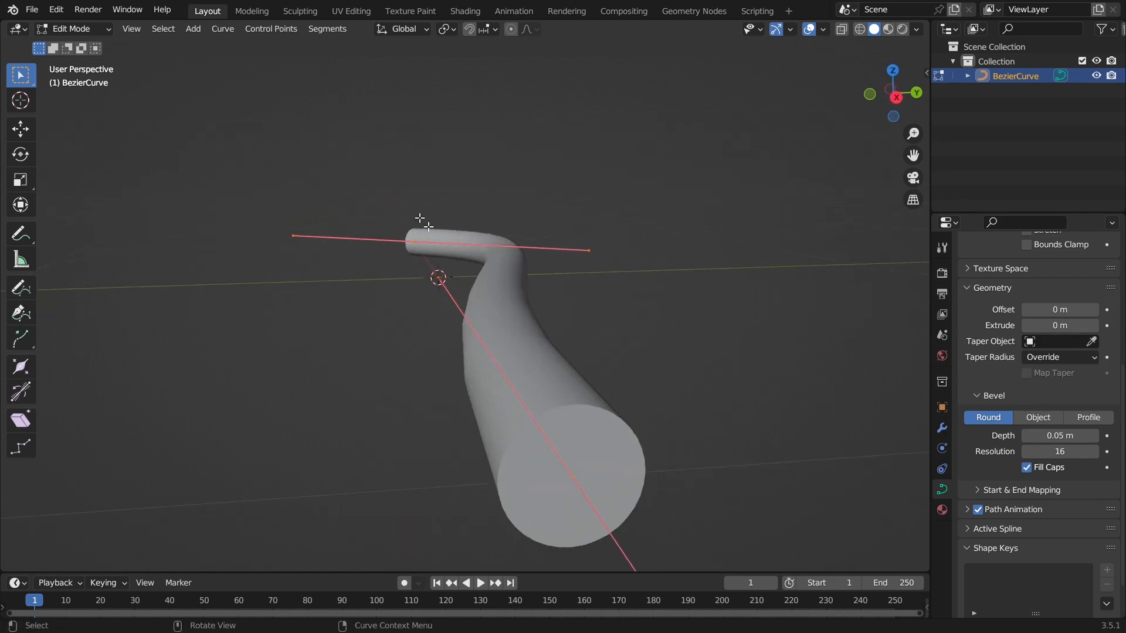
mouse_move(581, 395)
middle_mouse_down()
mouse_move(583, 377)
mouse_move(528, 372)
mouse_move(586, 393)
middle_mouse_up()
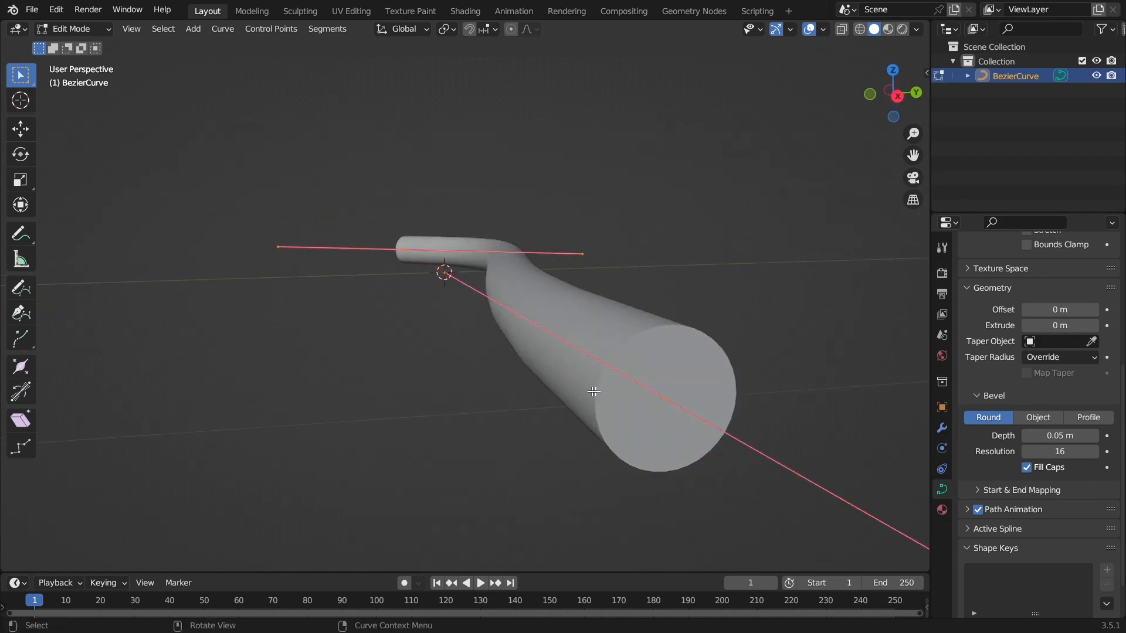
middle_click_drag(700, 389, 633, 374)
Step: Select the control point at one end of the tube and shrink its radius to a fine tip with Shrink/Fatten
left_click_drag(360, 163, 504, 307)
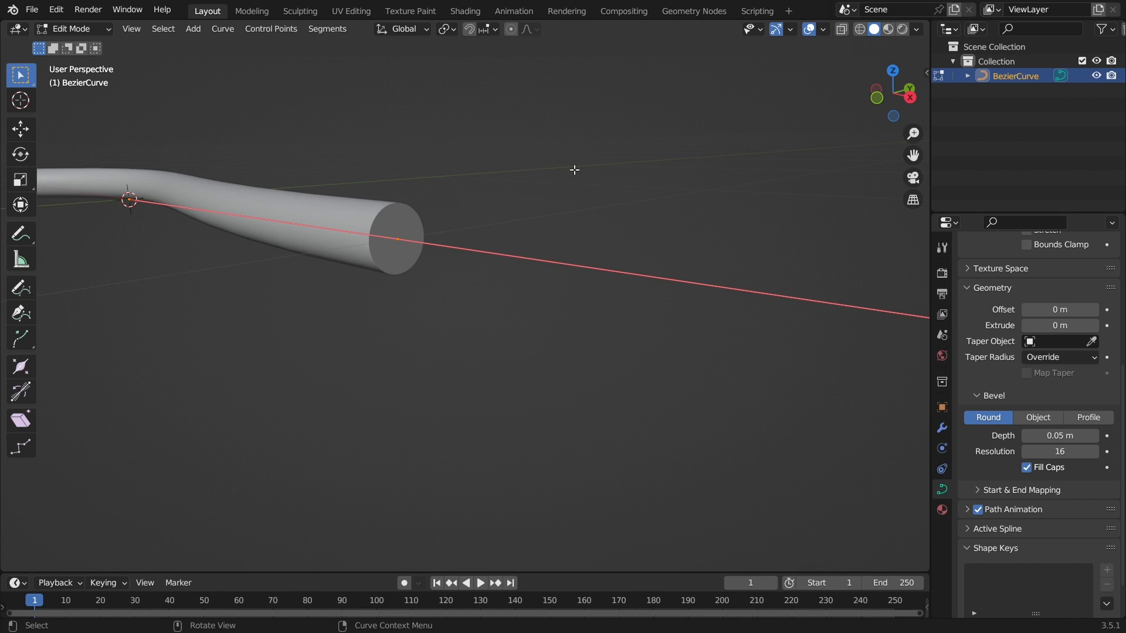
key("alt")
key("alt+s")
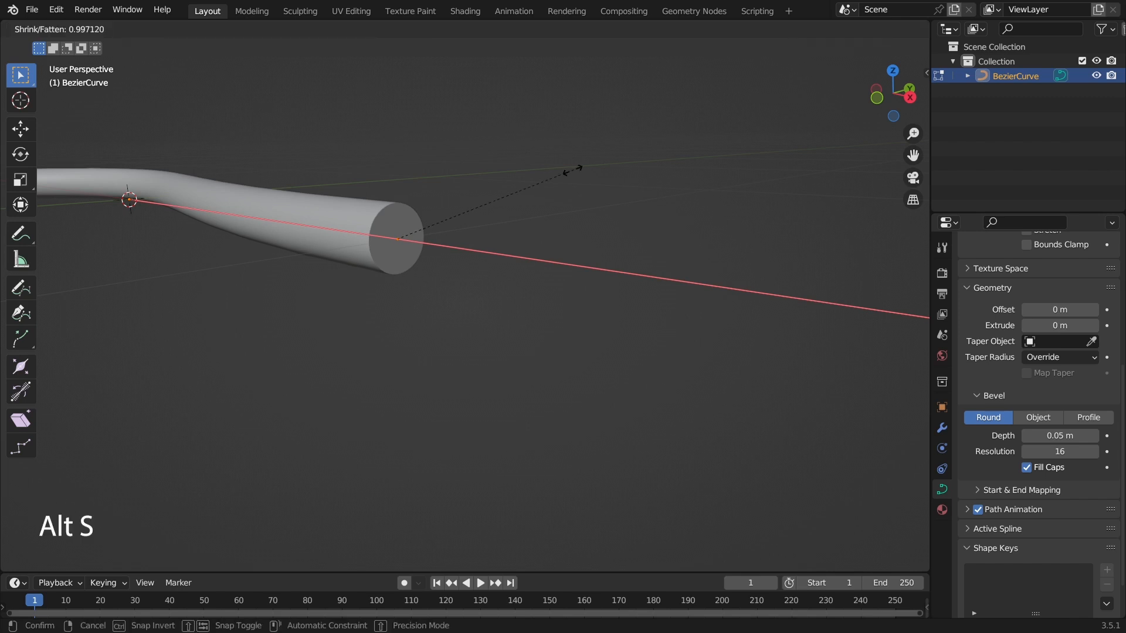
left_click(408, 238)
mouse_move(414, 239)
middle_mouse_down()
mouse_move(427, 287)
mouse_move(350, 307)
mouse_move(427, 309)
mouse_move(342, 324)
mouse_move(591, 251)
mouse_move(583, 274)
mouse_move(497, 257)
mouse_move(741, 254)
mouse_move(832, 205)
mouse_move(692, 294)
mouse_move(422, 257)
middle_mouse_up()
middle_click_drag(510, 344, 580, 287)
Step: Try scaling the control point at the tube's thick end by about 3.6, and undo it
key("s")
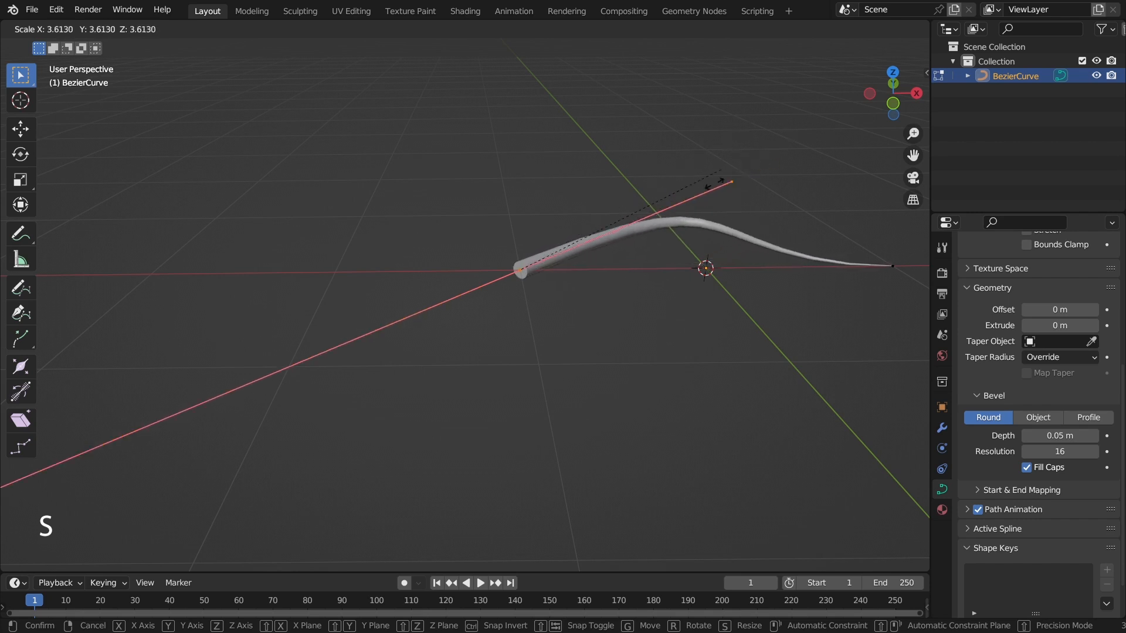
left_click(698, 146)
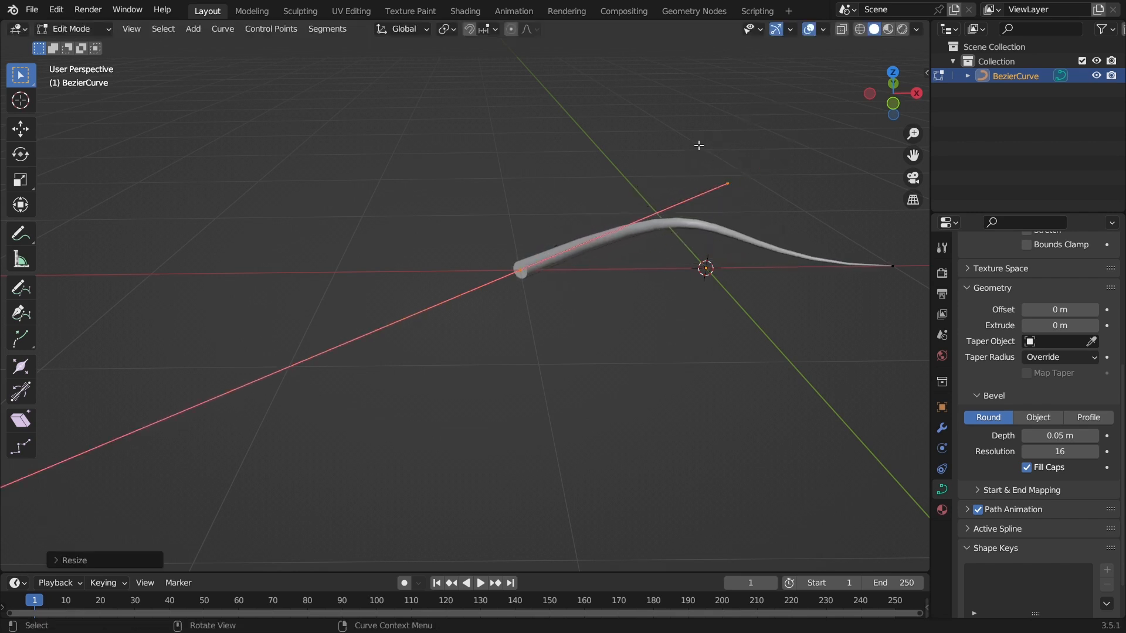
key("ctrl+z")
scroll(595, 281, "down", 4)
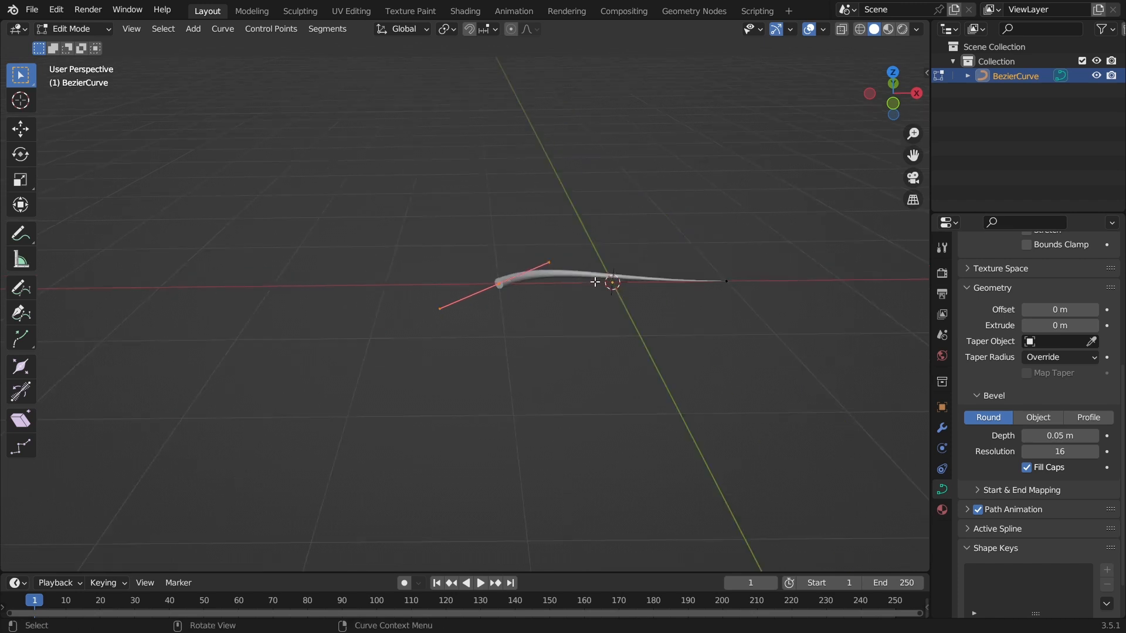
scroll(492, 311, "up", 5)
scroll(530, 334, "down", 4)
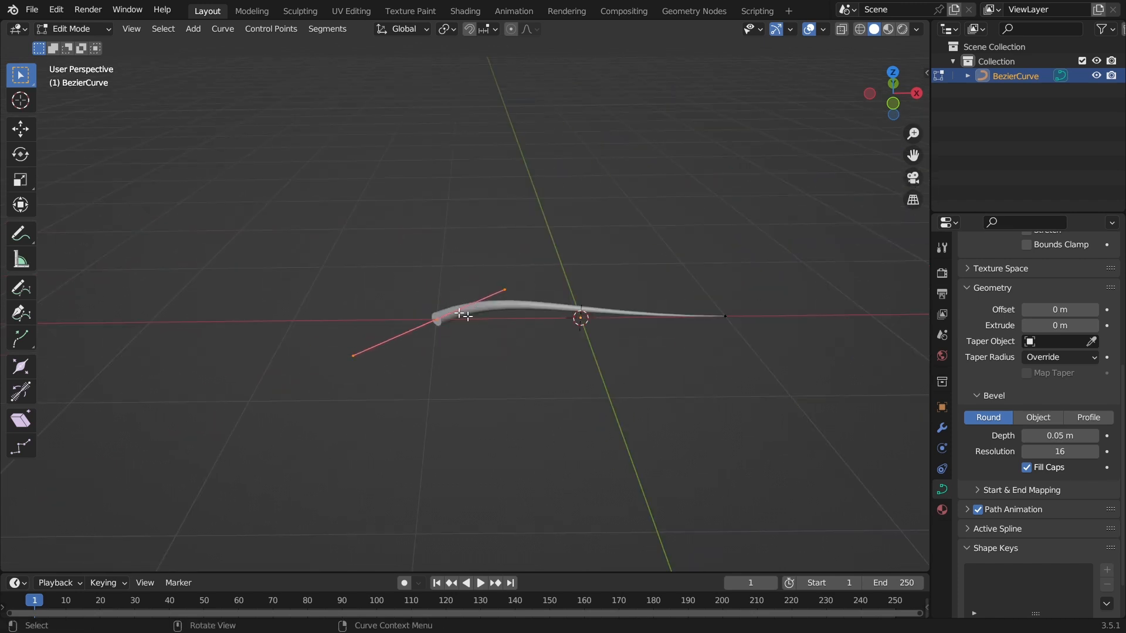
scroll(453, 324, "up", 3)
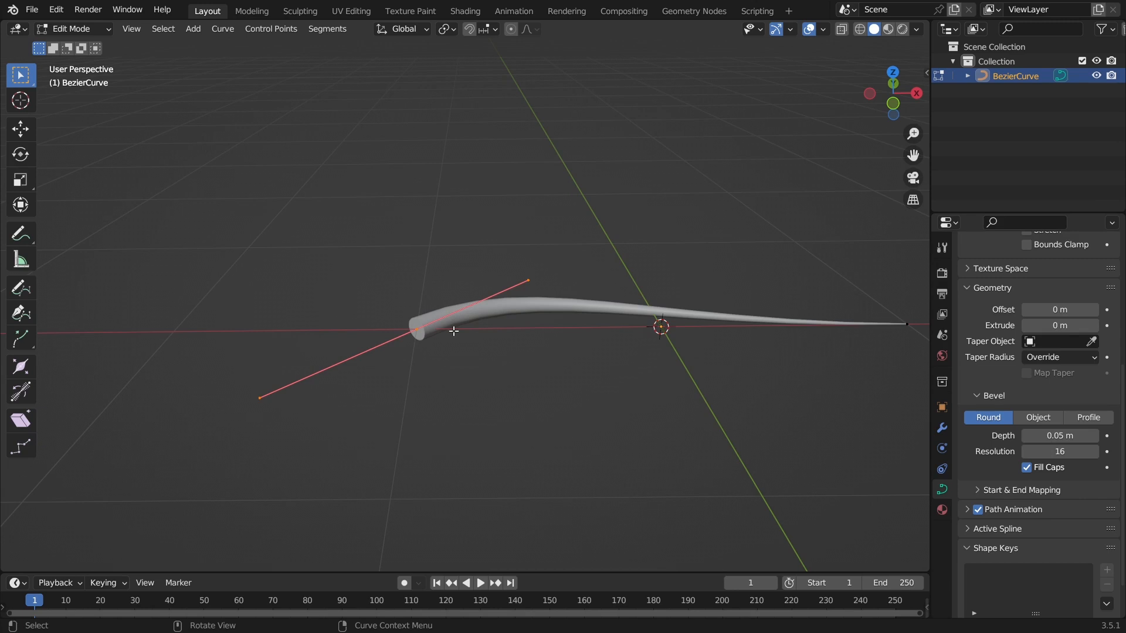
middle_click_drag(453, 330, 550, 368)
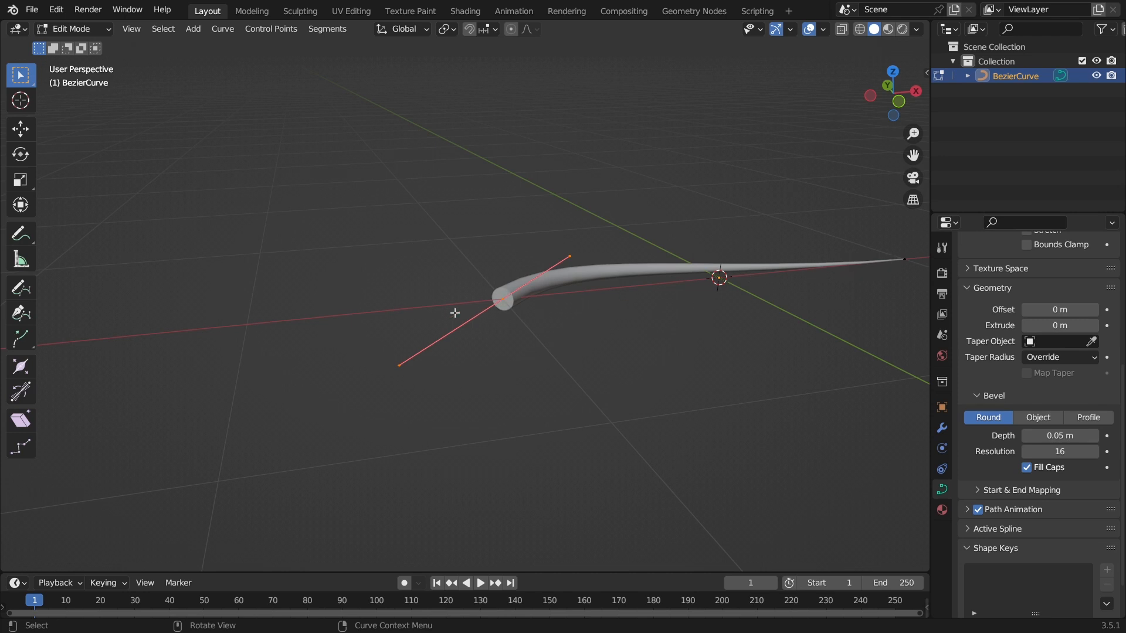
middle_click_drag(416, 326, 530, 322)
key("e")
left_click(592, 293)
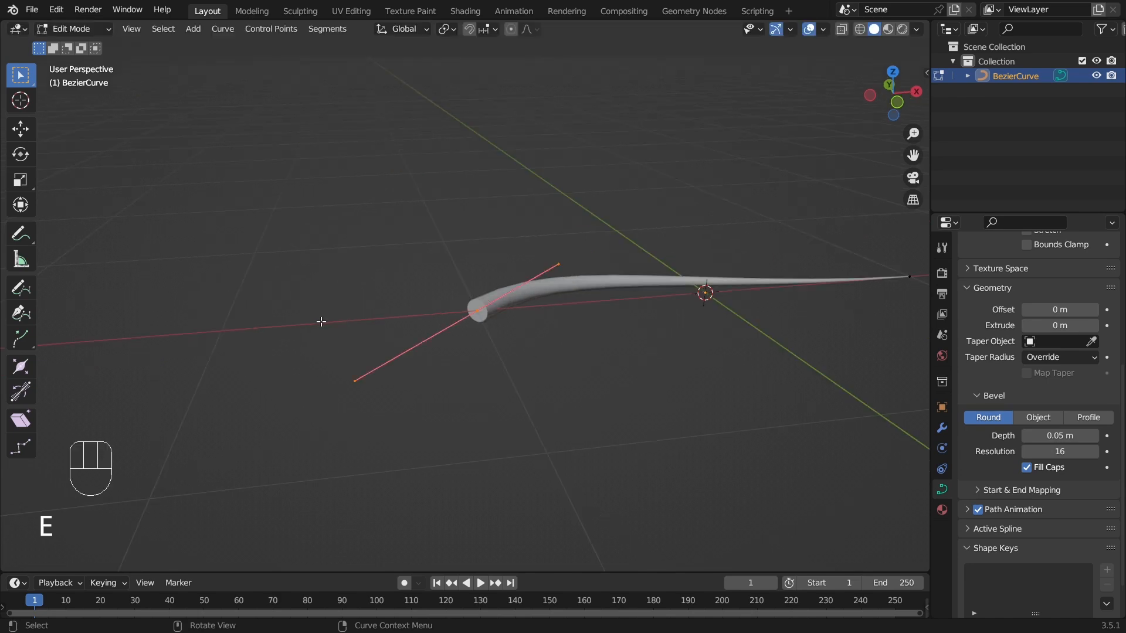
key("x")
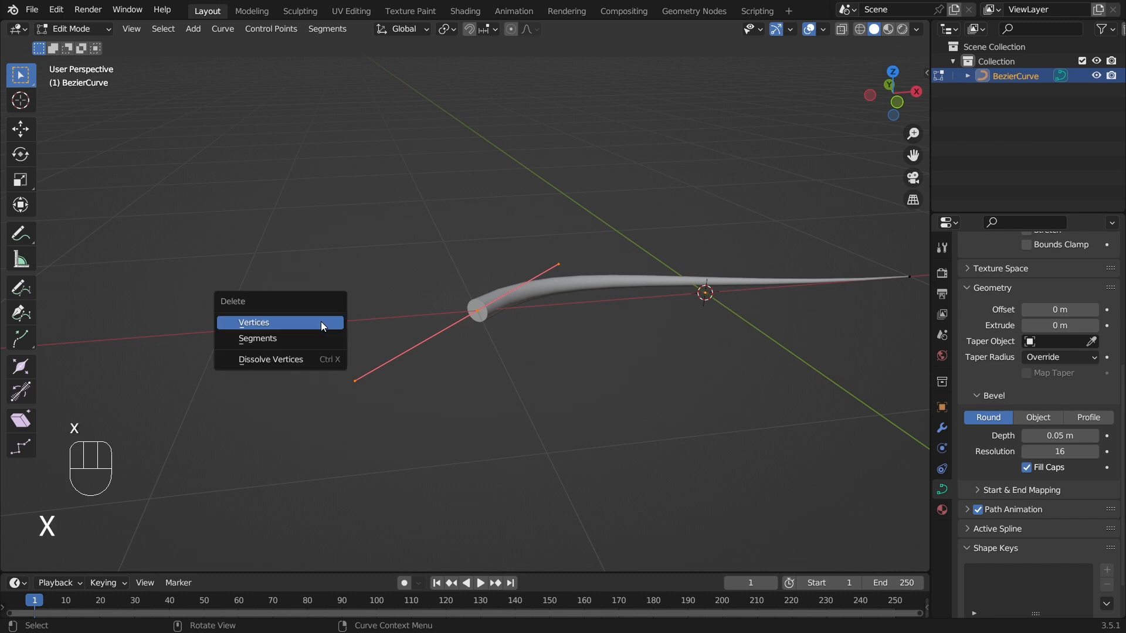
Step: Extrude two successive control points from the tube's thick end along the negative X axis
key("e")
key("x")
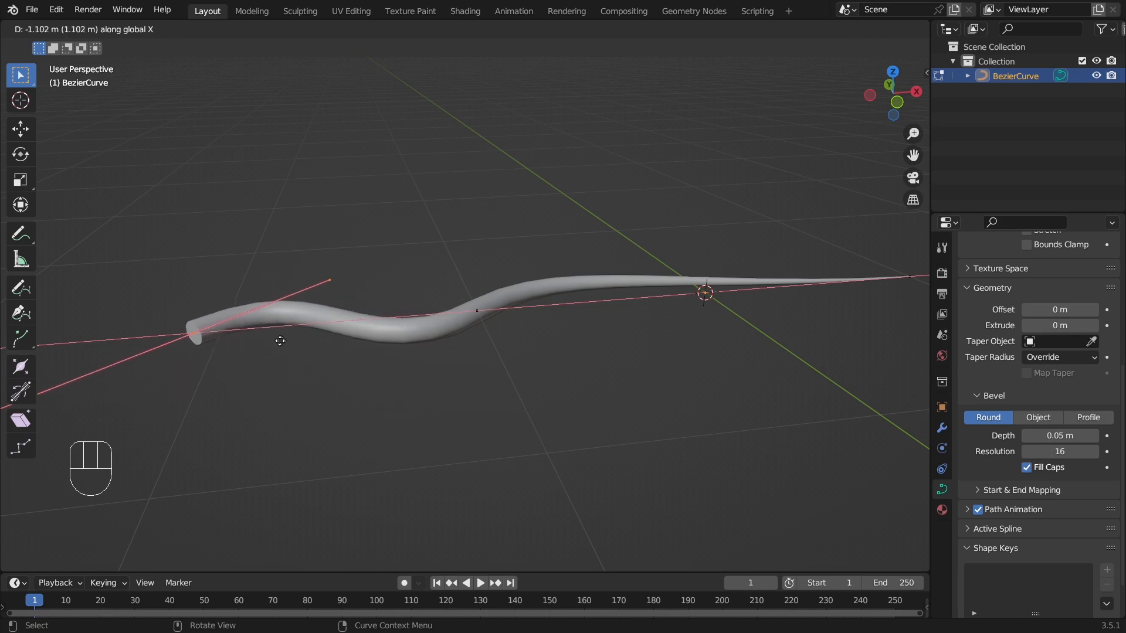
left_click(195, 344)
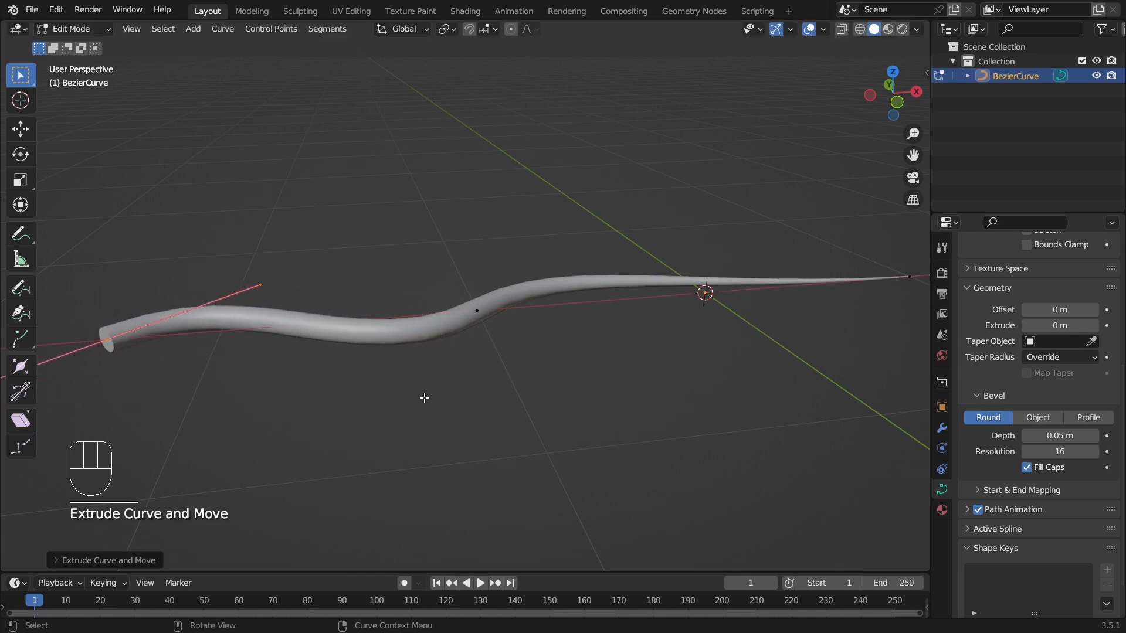
scroll(445, 394, "down", 2)
scroll(508, 387, "up", 4)
scroll(522, 380, "down", 3)
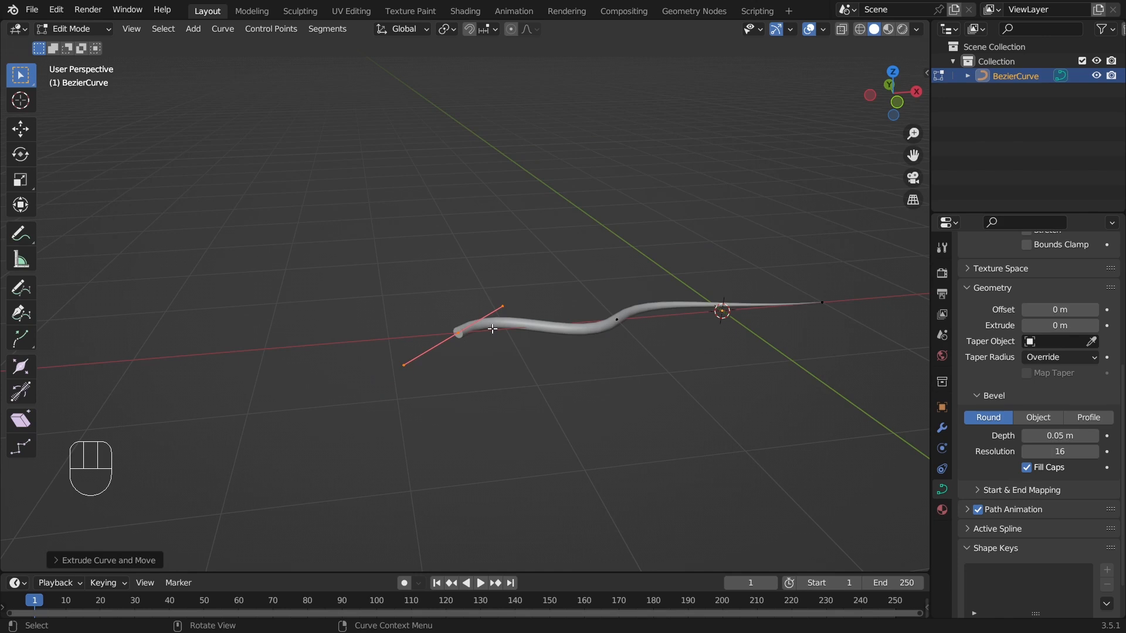
key("e")
key("x")
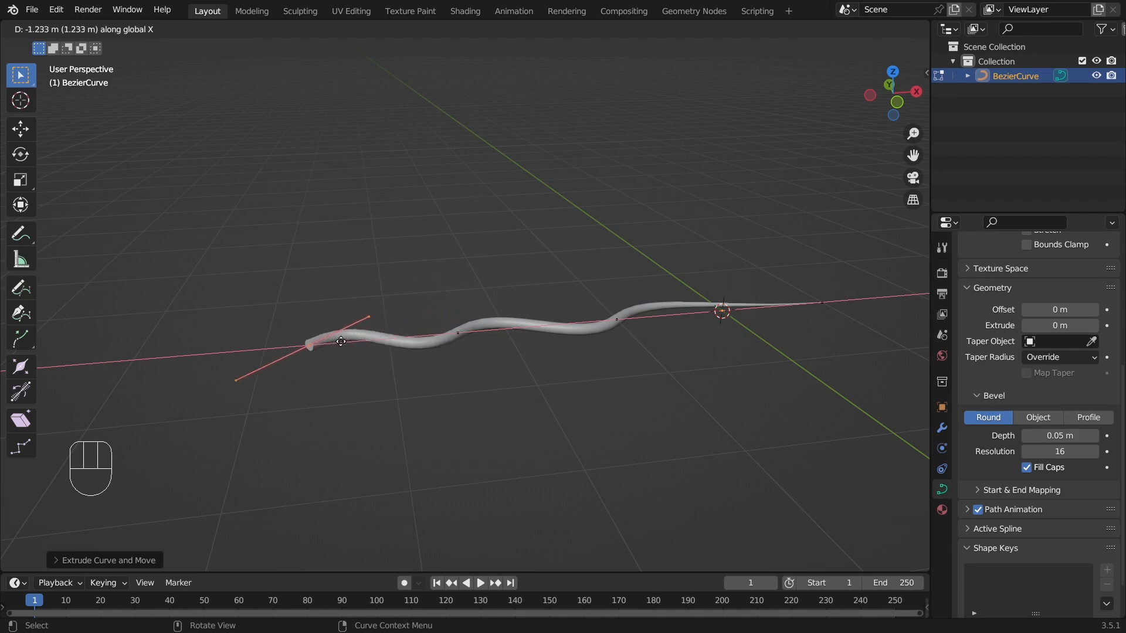
left_click(315, 348)
Step: Fatten the tube at the inner control point nearest the tapered tip using Shrink/Fatten
middle_click_drag(541, 367, 579, 390)
scroll(596, 395, "up", 2)
scroll(596, 395, "down", 2)
scroll(621, 411, "up", 2)
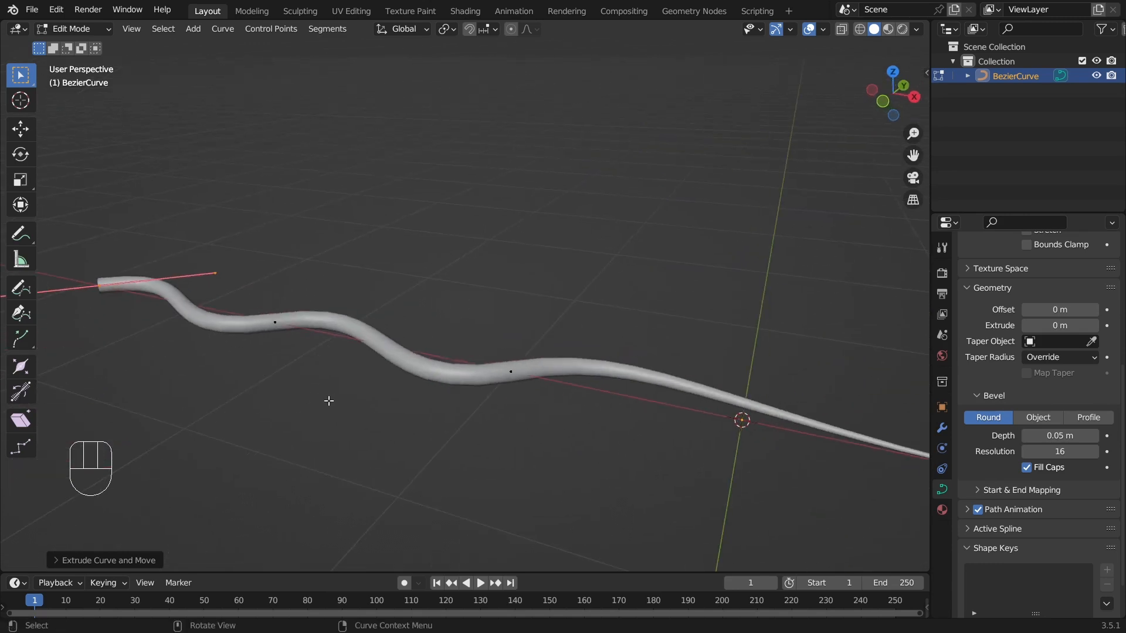
scroll(407, 407, "down", 3)
middle_click_drag(432, 407, 507, 438)
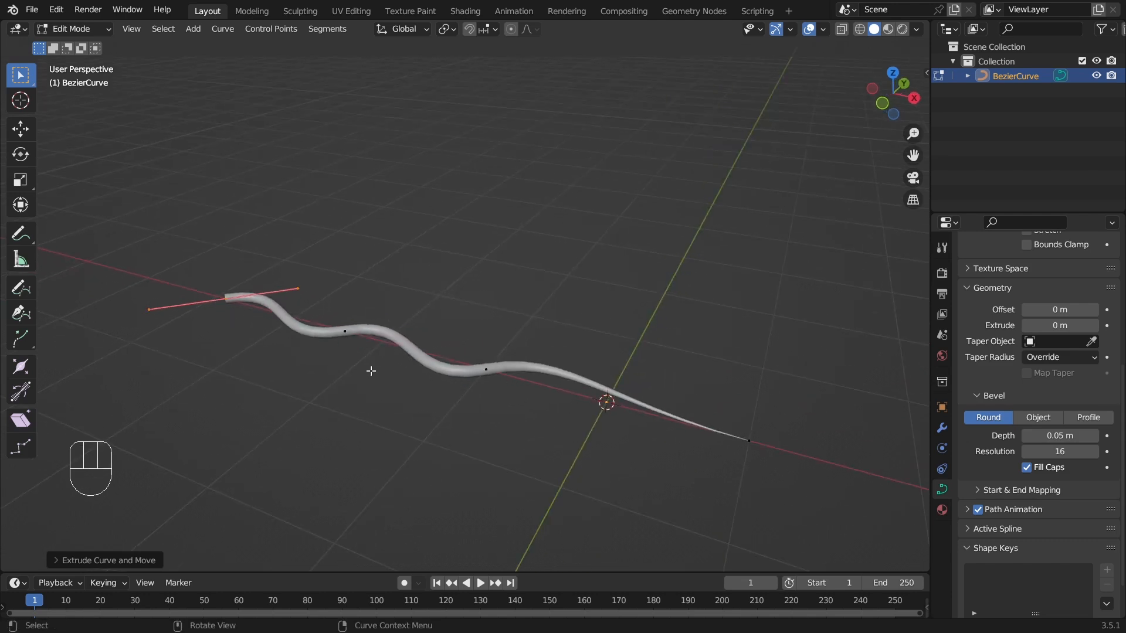
scroll(336, 354, "up", 3)
left_click_drag(486, 351, 522, 420)
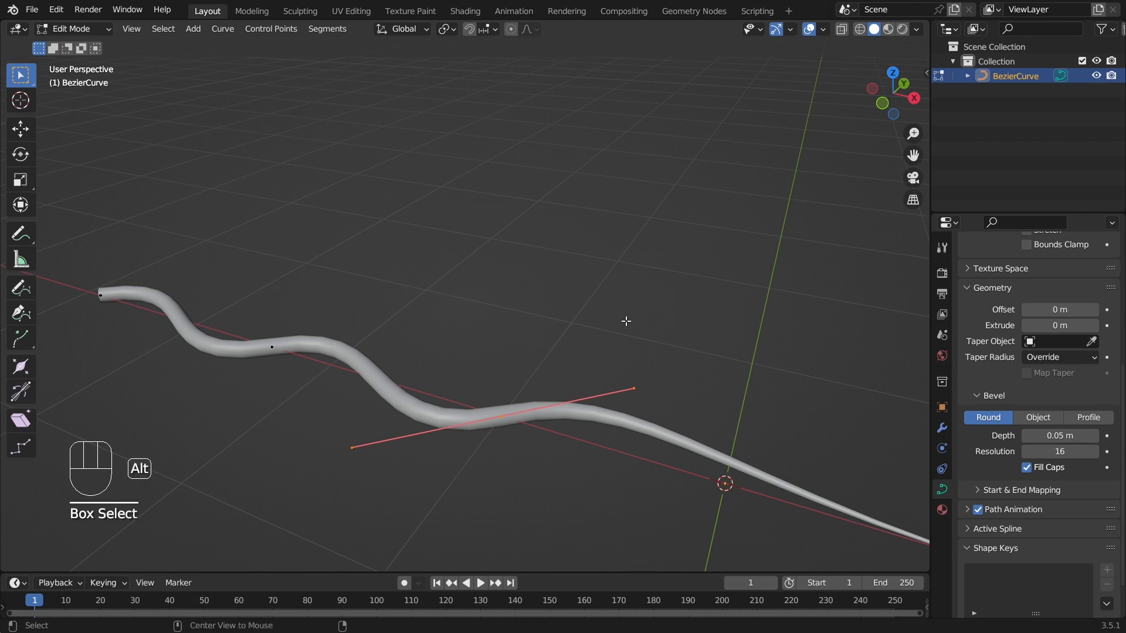
key("alt+s")
left_click(679, 273)
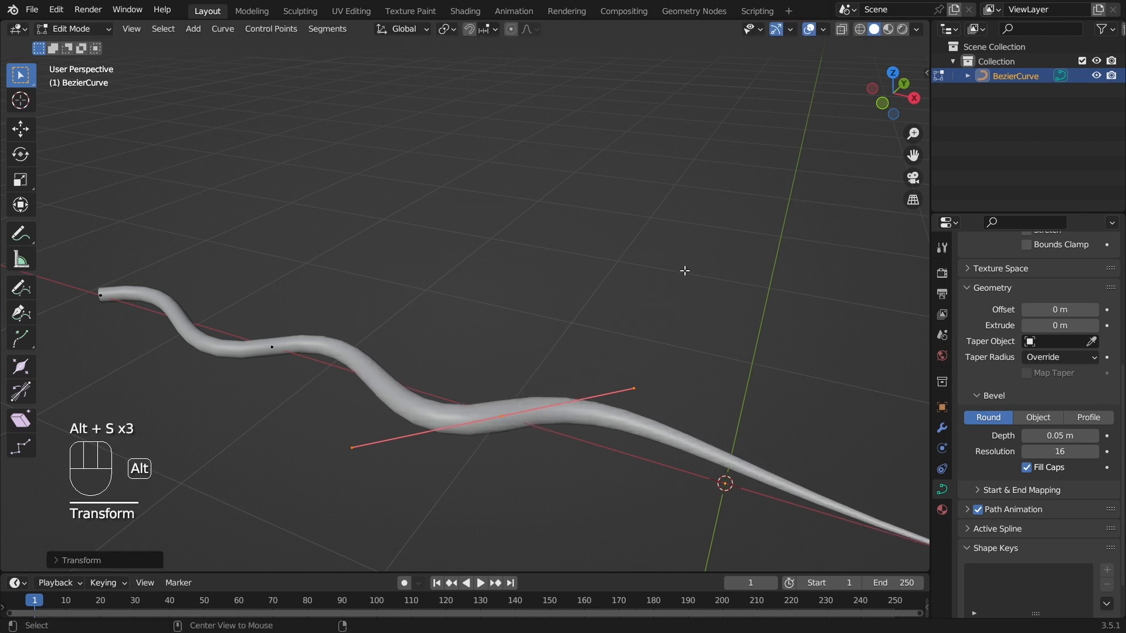
Step: Fatten the tube at the second inner control point, the one next to the last extruded end
middle_click_drag(473, 357, 526, 338)
left_click_drag(369, 285, 480, 409)
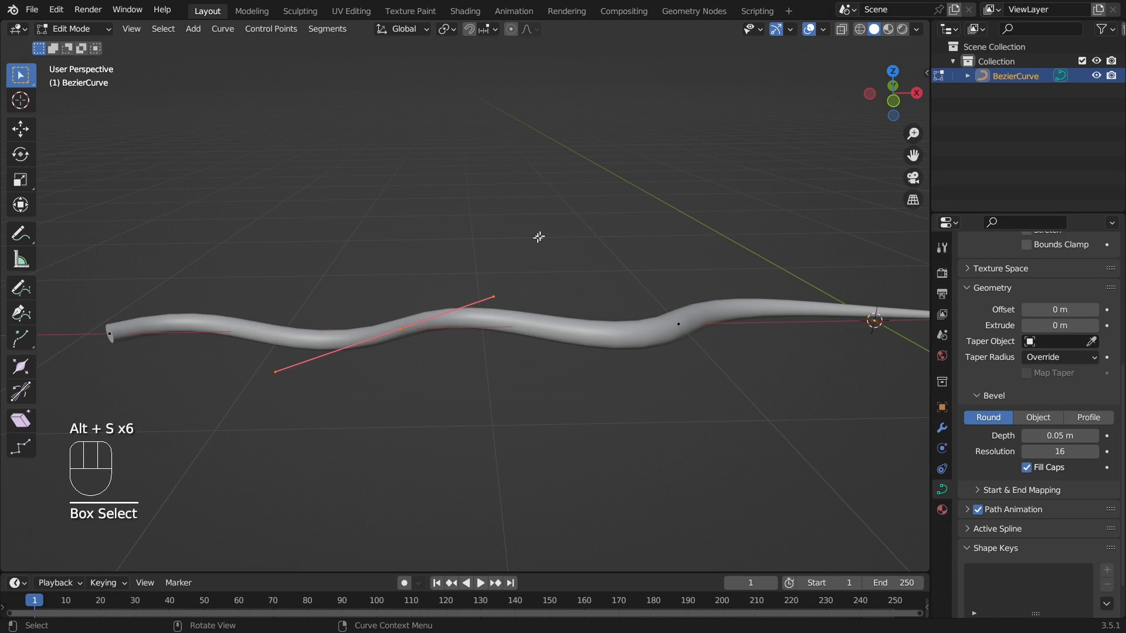
key("alt+s")
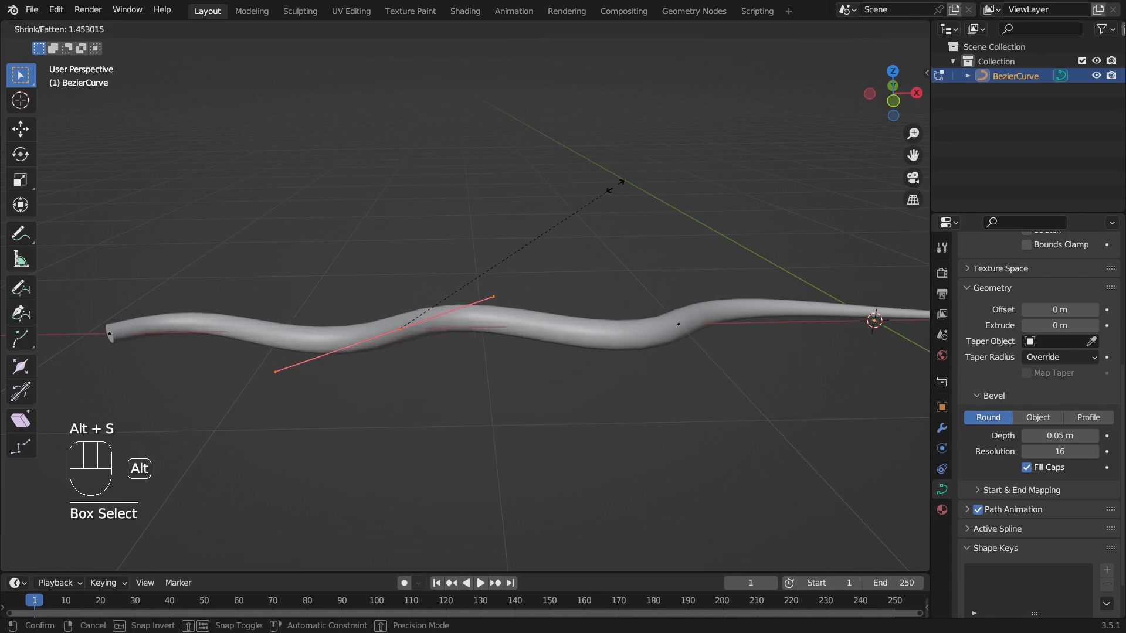
left_click(598, 204)
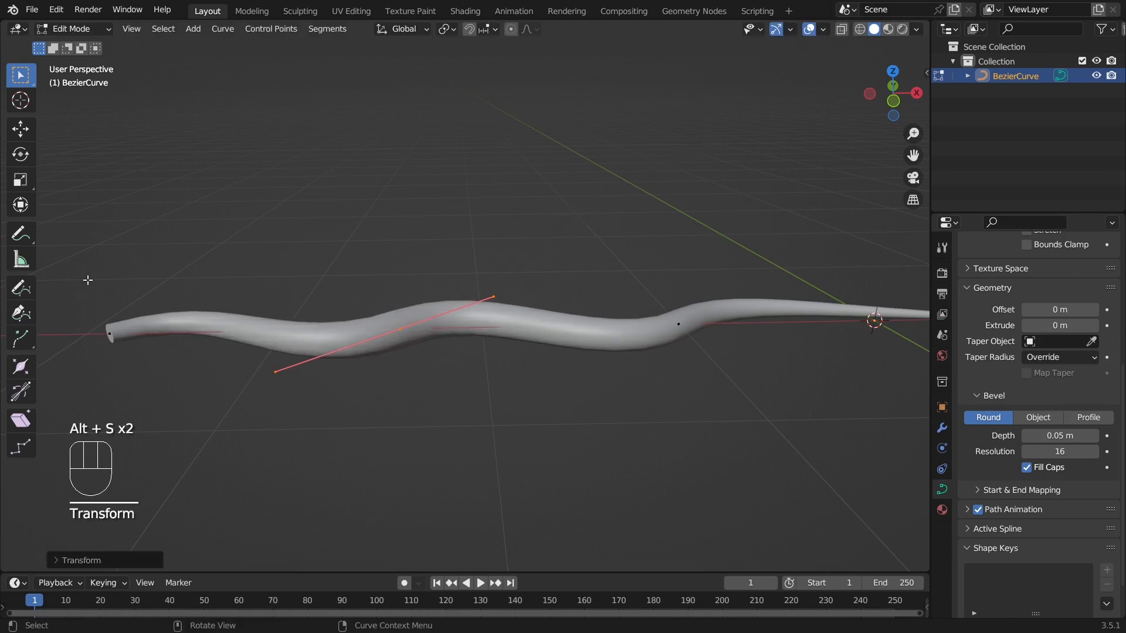
Step: Fatten the last extruded end point so it becomes the tube's thickest part, and deselect it
scroll(103, 269, "down", 4)
left_click_drag(271, 244, 387, 421)
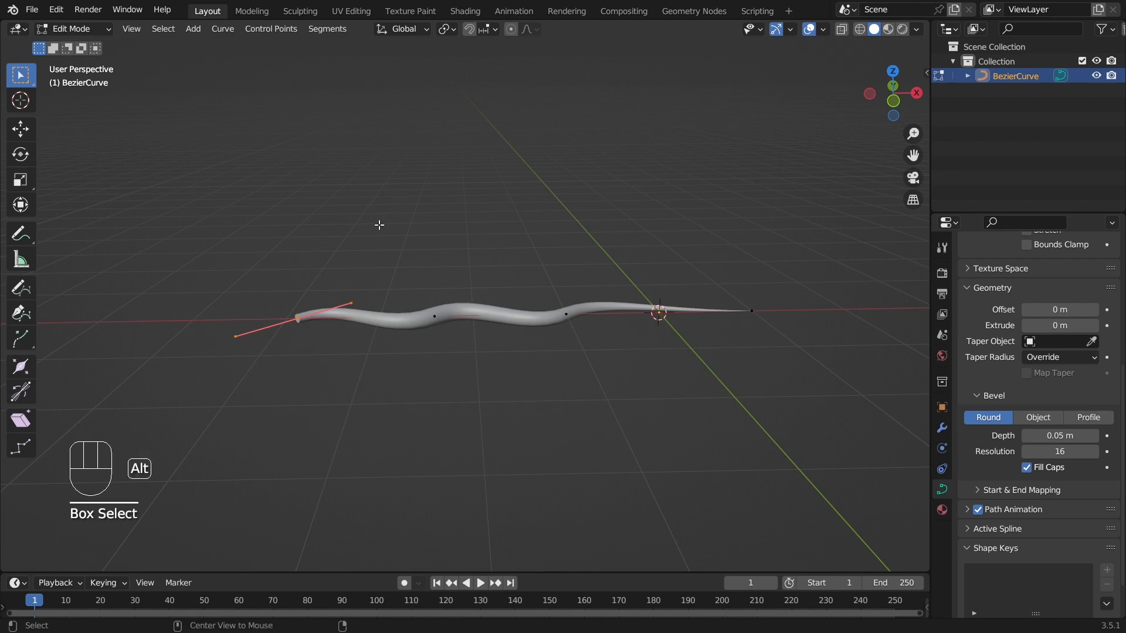
key("alt+s")
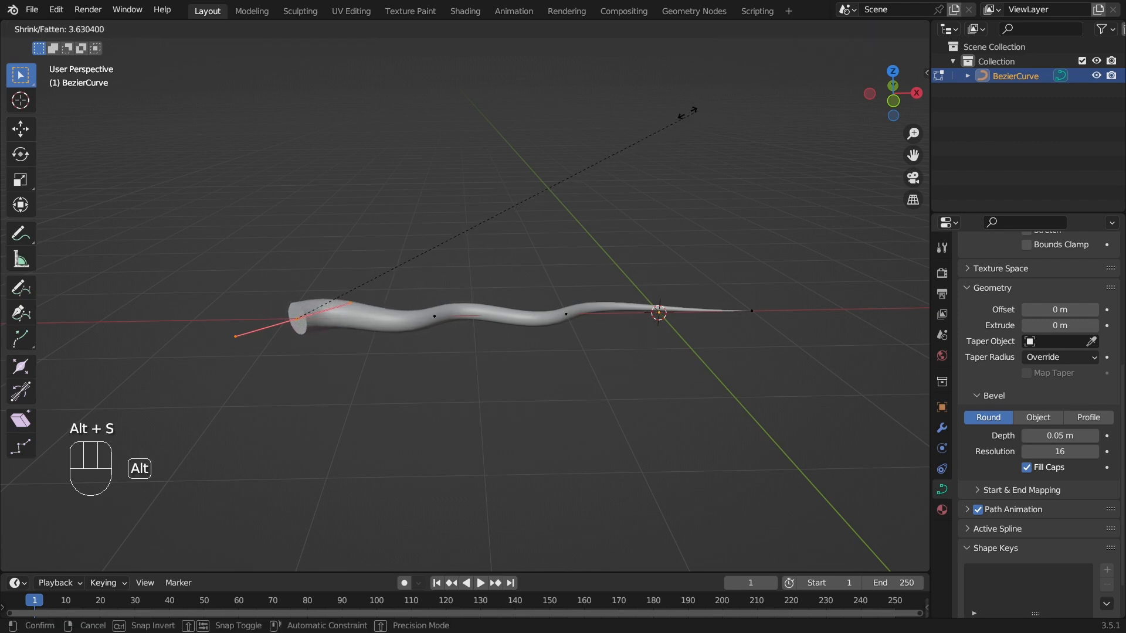
left_click(654, 123)
left_click(602, 381)
Step: Select the control point at the thick end and move it farther away from its neighbour to lengthen the last segment
scroll(554, 416, "down", 4)
middle_click_drag(487, 404, 526, 374)
scroll(553, 415, "up", 6)
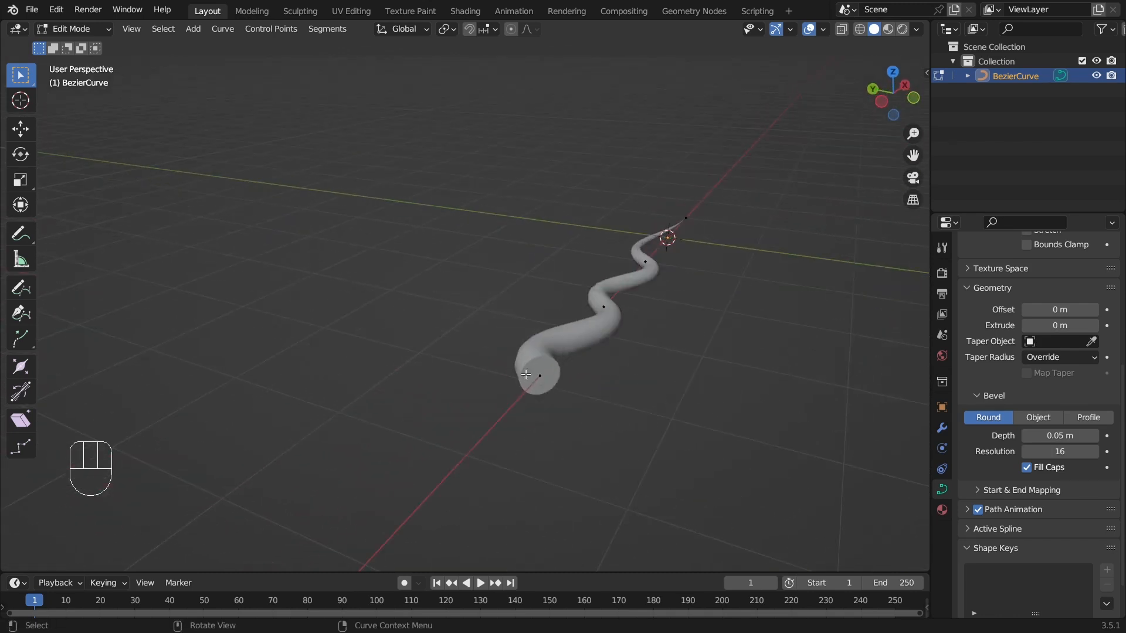
left_click_drag(530, 370, 582, 421)
middle_click_drag(552, 398, 499, 401)
key("g")
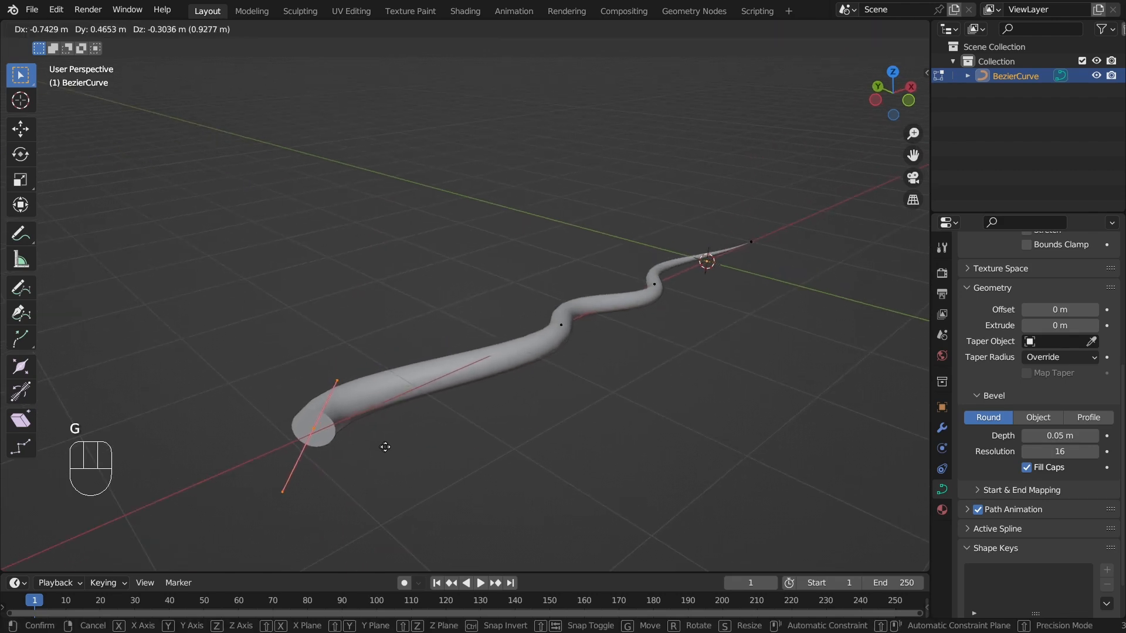
left_click(448, 430)
Step: Rotate the control point at the tube's thick end so its handles run along the red X axis, and deselect it
scroll(449, 431, "down", 4)
middle_click_drag(460, 424, 581, 380)
key("r")
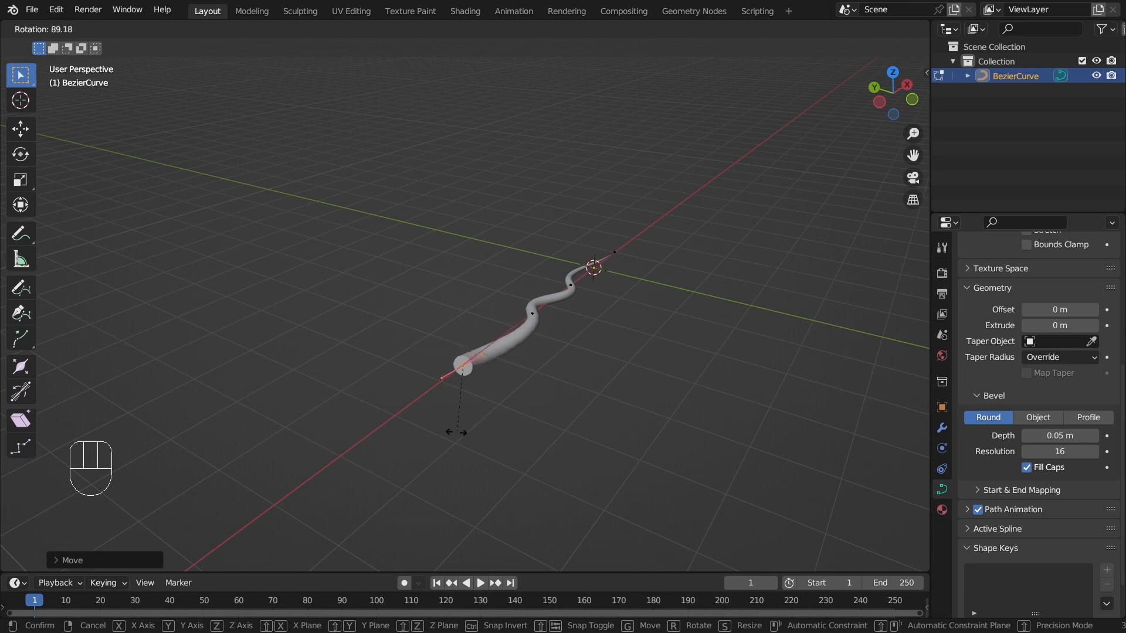
left_click(499, 422)
left_click(528, 410)
scroll(537, 408, "up", 3)
mouse_move(601, 397)
middle_mouse_down()
mouse_move(485, 395)
mouse_move(469, 351)
middle_mouse_up()
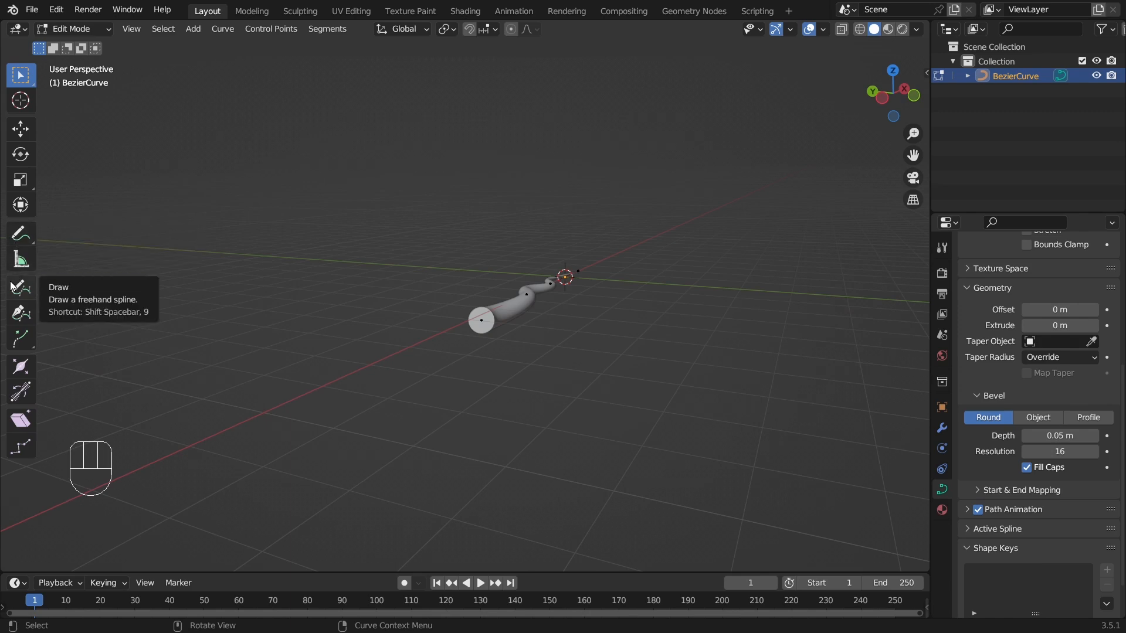
left_click(20, 234)
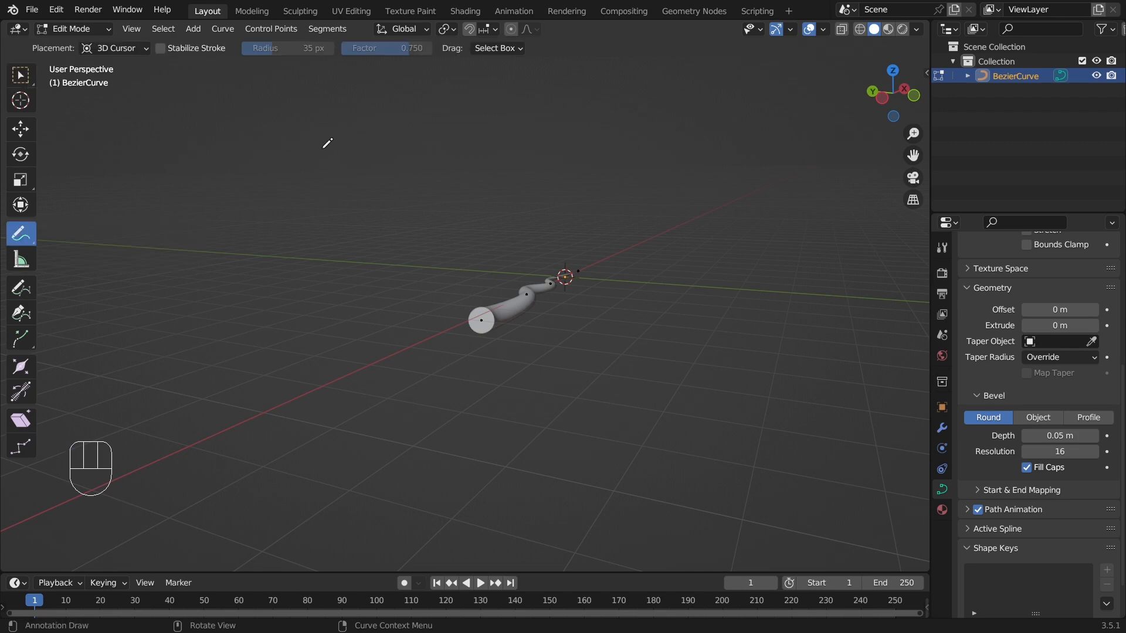
left_click_drag(323, 149, 393, 194)
left_click_drag(494, 208, 612, 218)
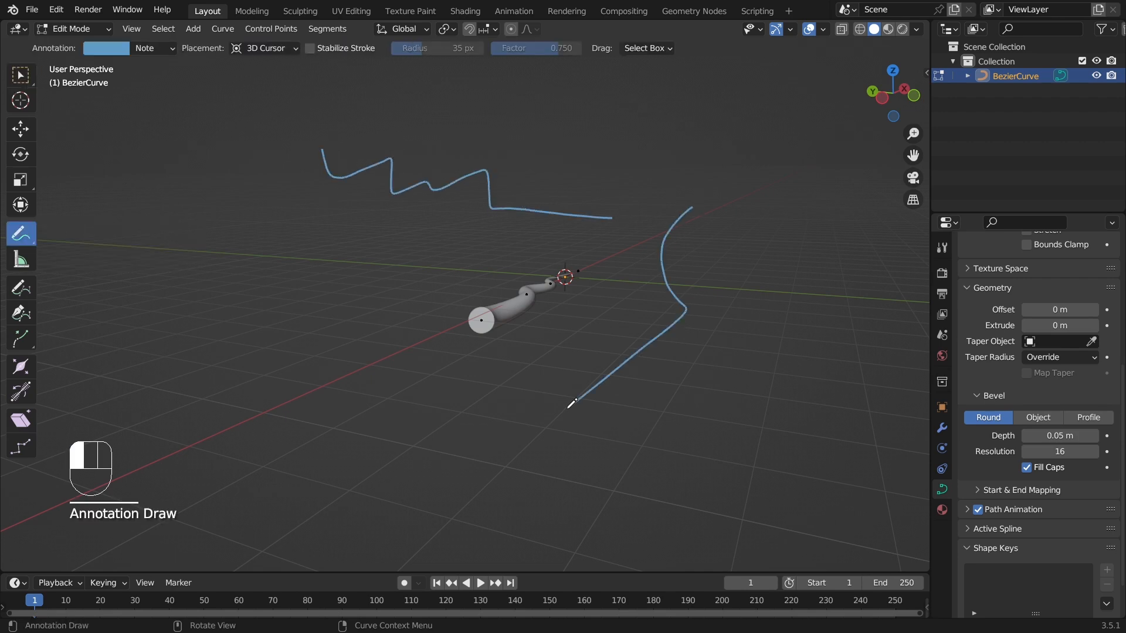
key("ctrl")
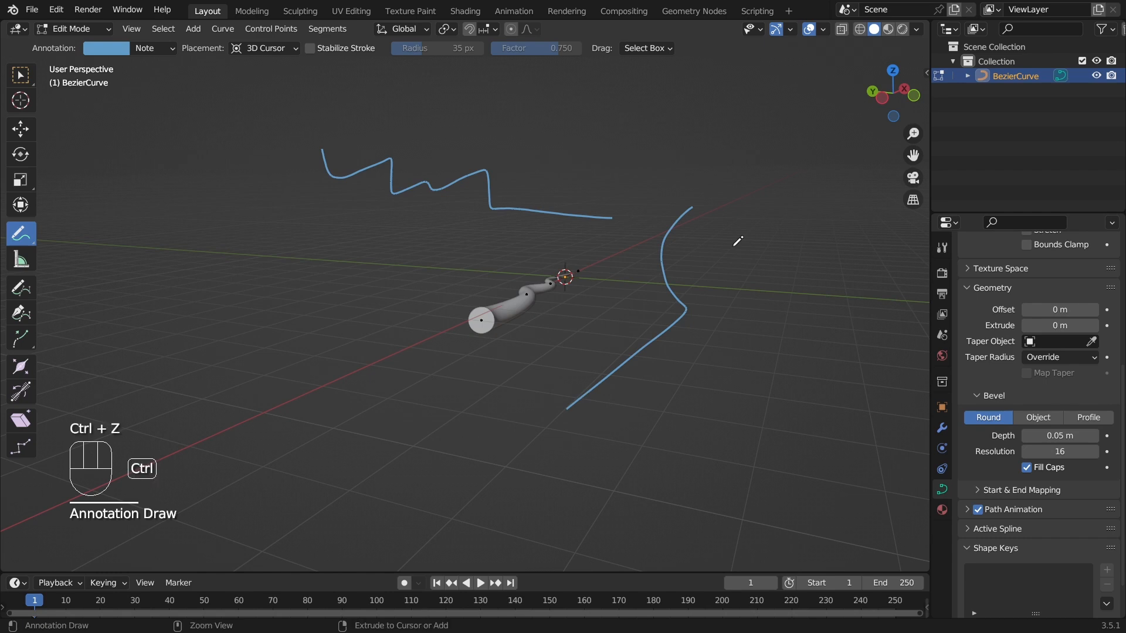
key("ctrl+z")
Step: Draw a long freehand spline with several loops beside the tube, using the Draw tool with Bezier type and cursor depth
left_click(20, 288)
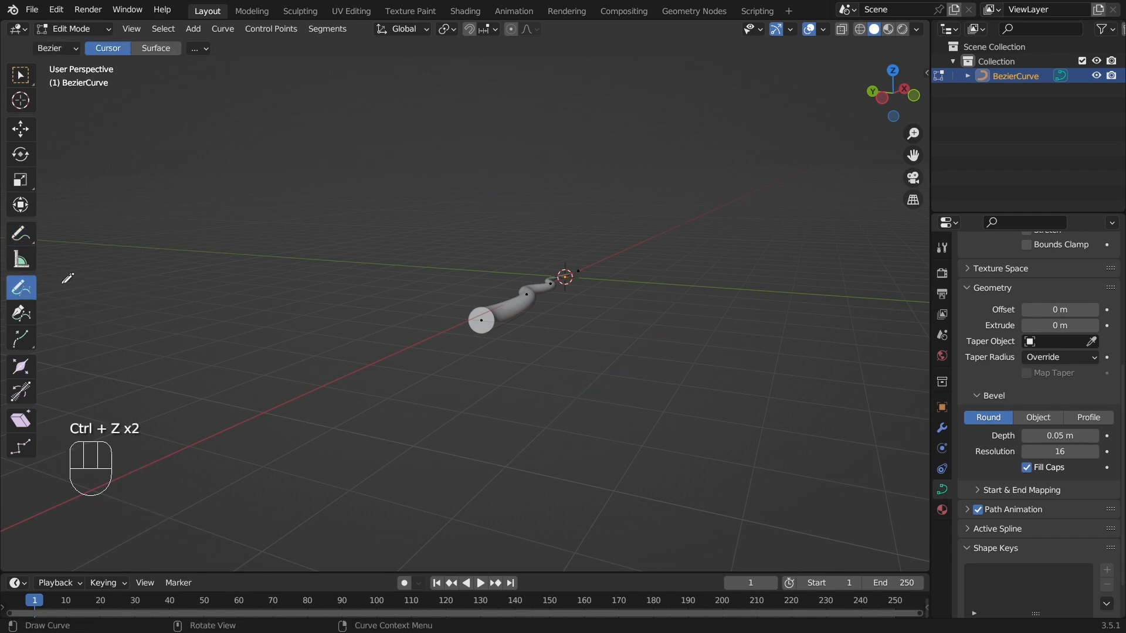
mouse_move(217, 263)
middle_mouse_down()
mouse_move(314, 283)
mouse_move(420, 362)
mouse_move(377, 309)
mouse_move(424, 249)
middle_mouse_up()
mouse_move(479, 189)
middle_mouse_down()
mouse_move(472, 217)
mouse_move(658, 181)
mouse_move(466, 241)
mouse_move(762, 166)
mouse_move(550, 174)
mouse_move(511, 192)
mouse_move(553, 188)
mouse_move(548, 201)
middle_mouse_up()
left_click_drag(287, 110, 426, 217)
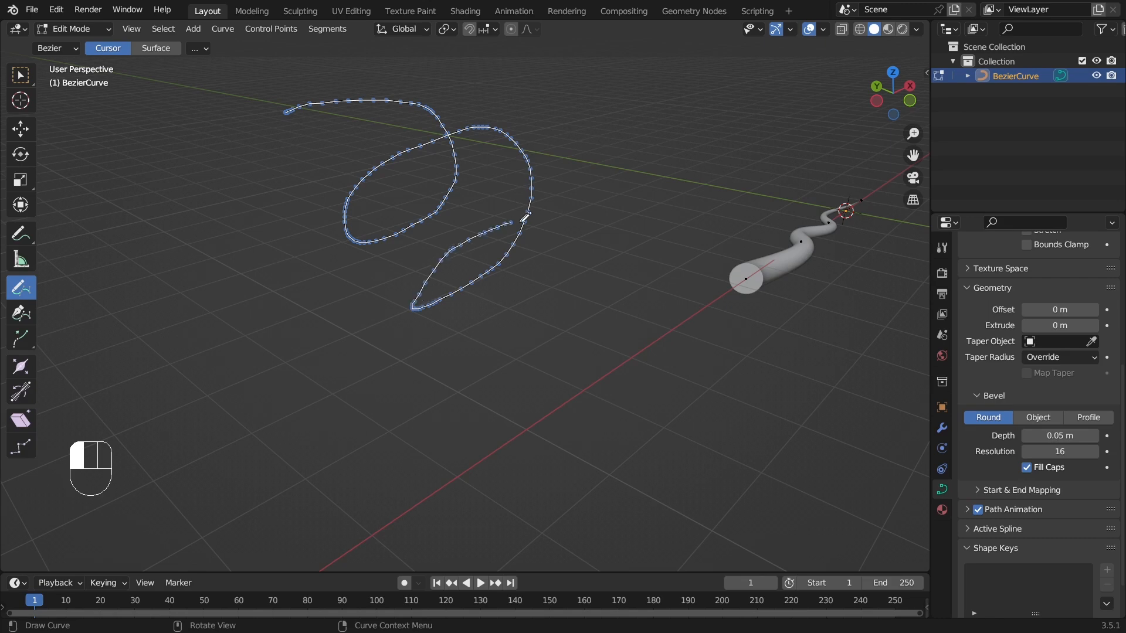
left_click_drag(385, 392, 274, 150)
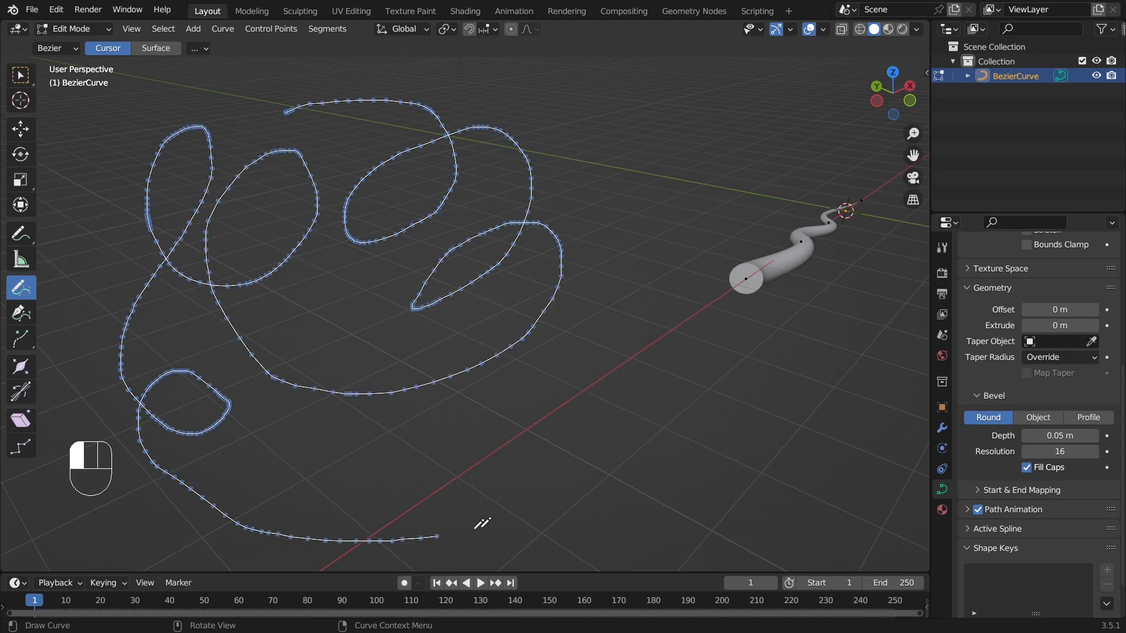
left_click_drag(606, 371, 607, 366)
mouse_move(598, 371)
middle_mouse_down()
mouse_move(573, 389)
mouse_move(516, 381)
mouse_move(634, 385)
mouse_move(587, 378)
middle_mouse_up()
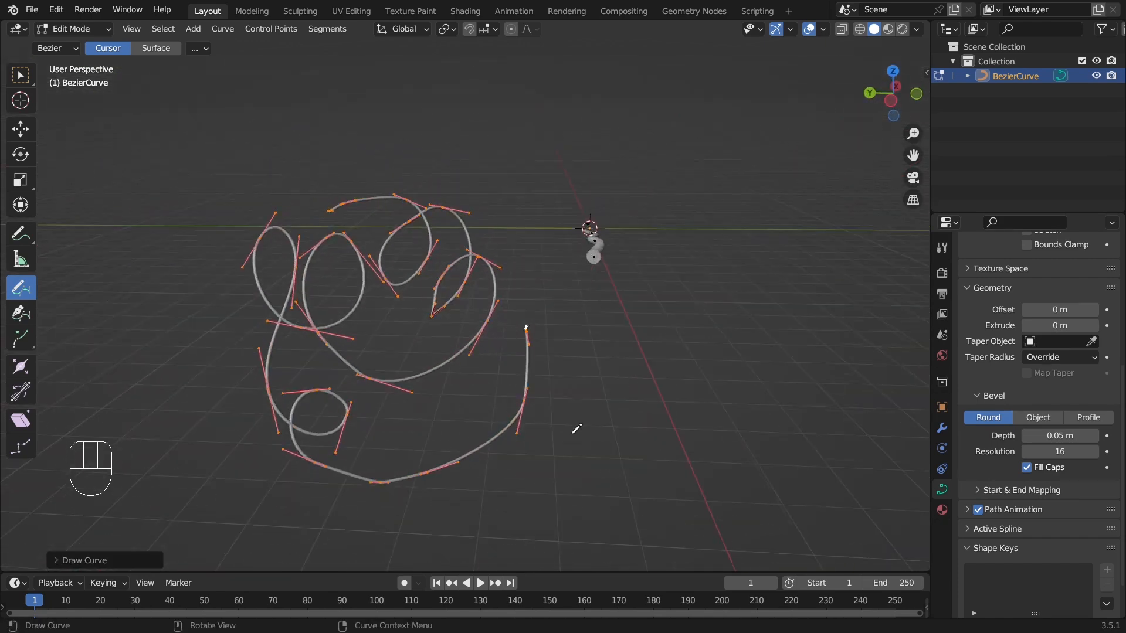
Step: Activate the Move tool and examine the looping freehand spline from several angles
scroll(534, 371, "up", 2)
left_click(20, 129)
middle_click_drag(453, 390, 508, 373)
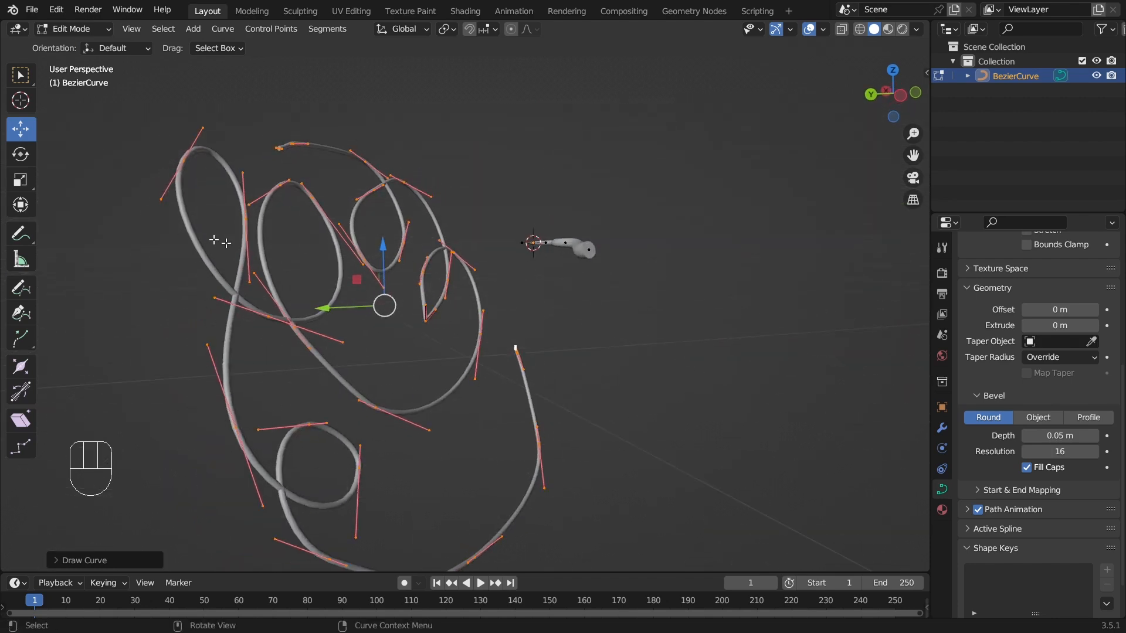
middle_click_drag(257, 374, 446, 373)
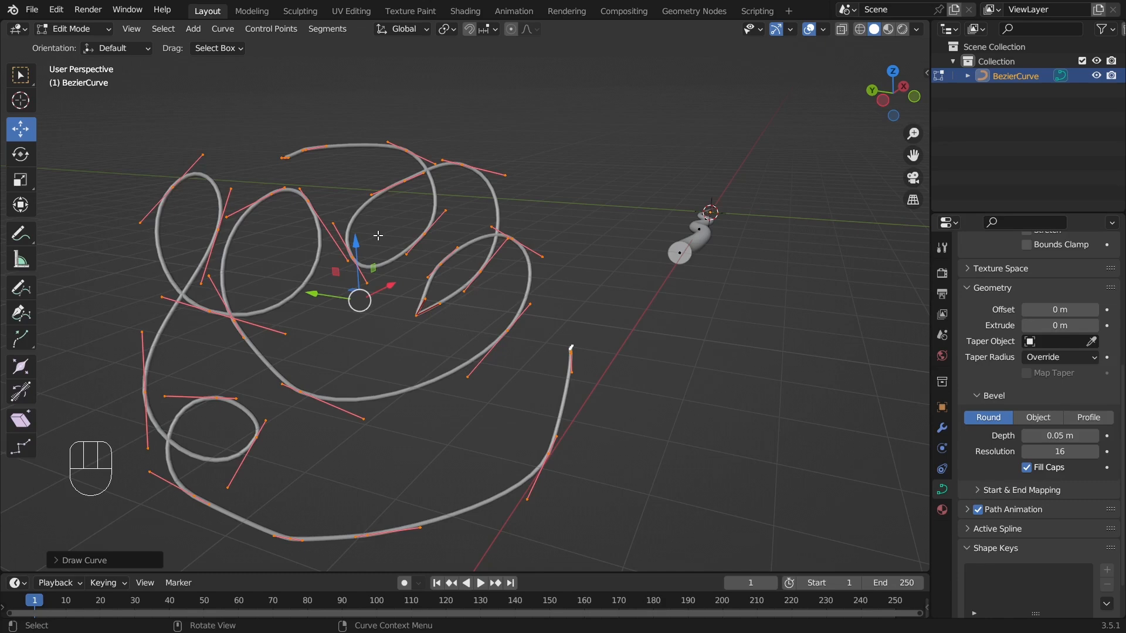
mouse_move(448, 325)
middle_mouse_down()
mouse_move(503, 302)
mouse_move(427, 342)
middle_mouse_up()
scroll(510, 303, "down", 5)
scroll(479, 323, "up", 2)
scroll(426, 342, "up", 1)
scroll(426, 342, "up", 1)
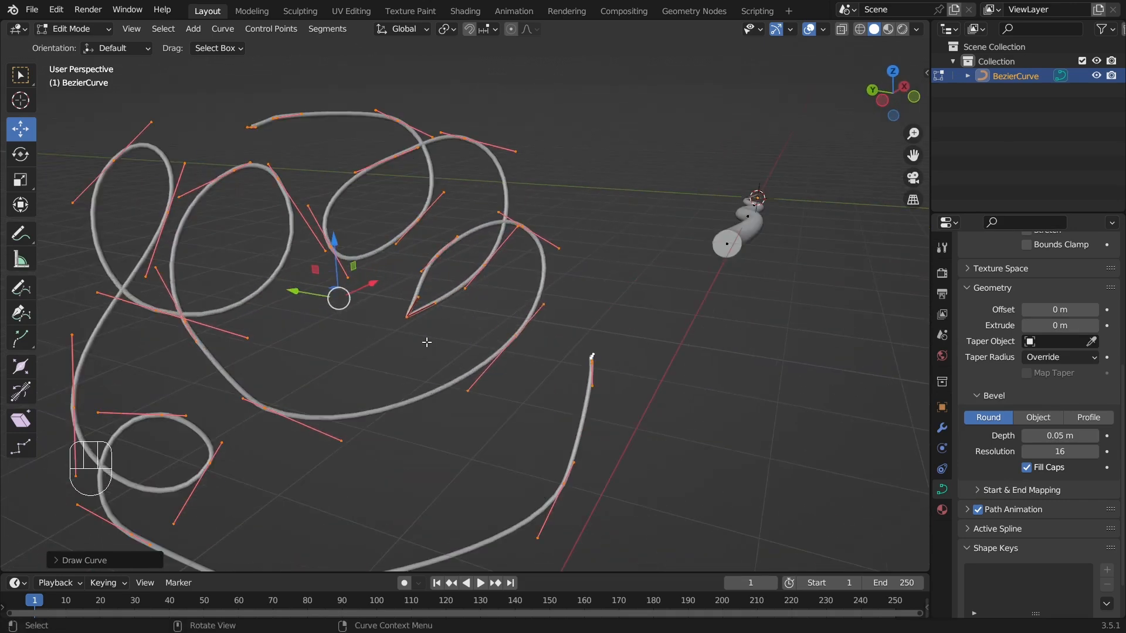
Step: Try a bevel depth of 0.34 m on the curve, and undo both the depth change and the freehand spline
scroll(1022, 430, "down", 2)
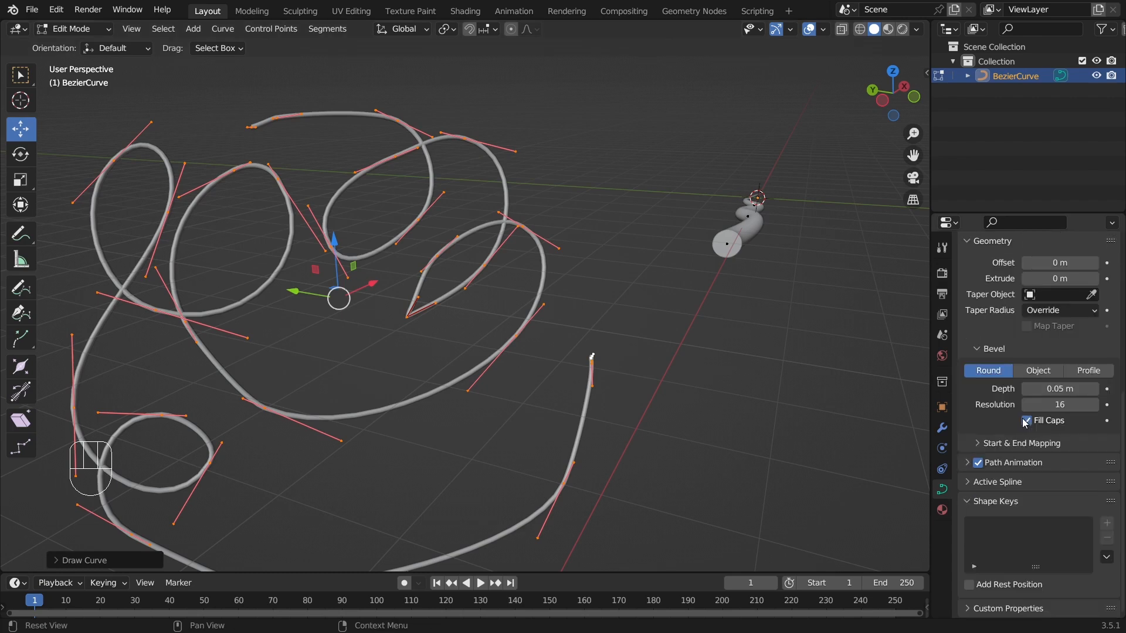
left_click_drag(1055, 389, 1088, 389)
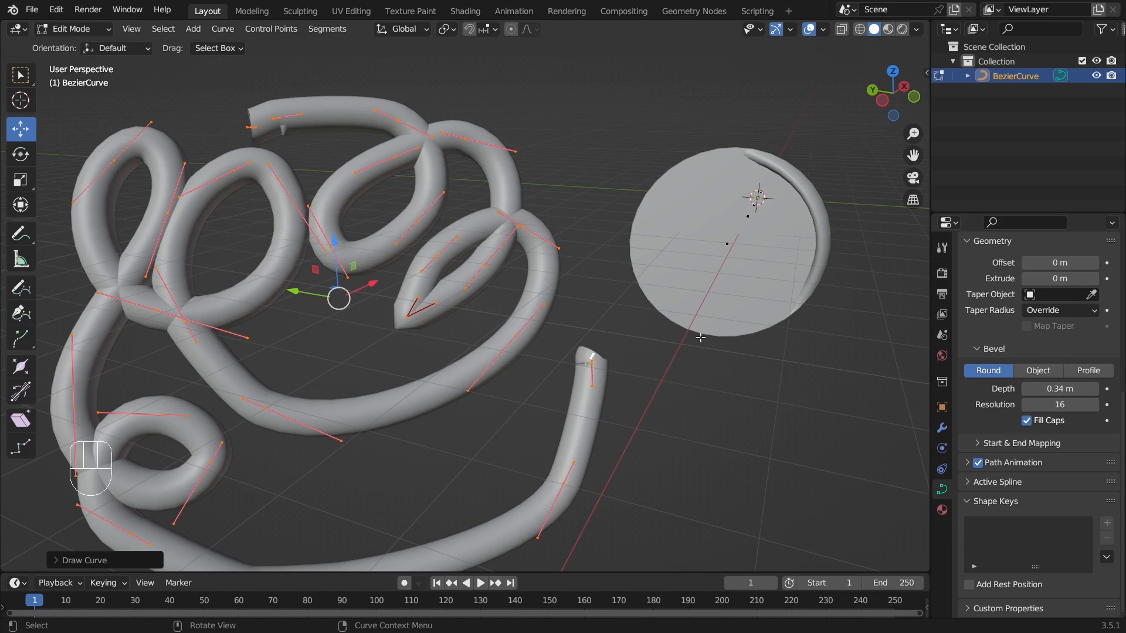
key("ctrl+z")
key("ctrl+z")
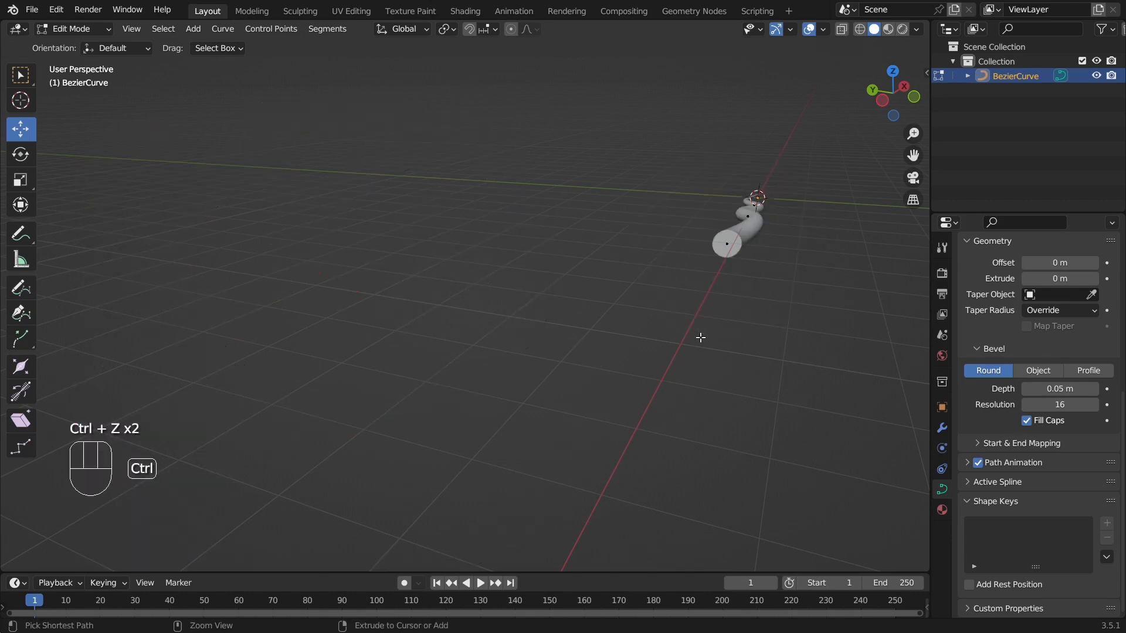
Step: Return to Object Mode and select the tapered tube
middle_click_drag(701, 338, 79, 198)
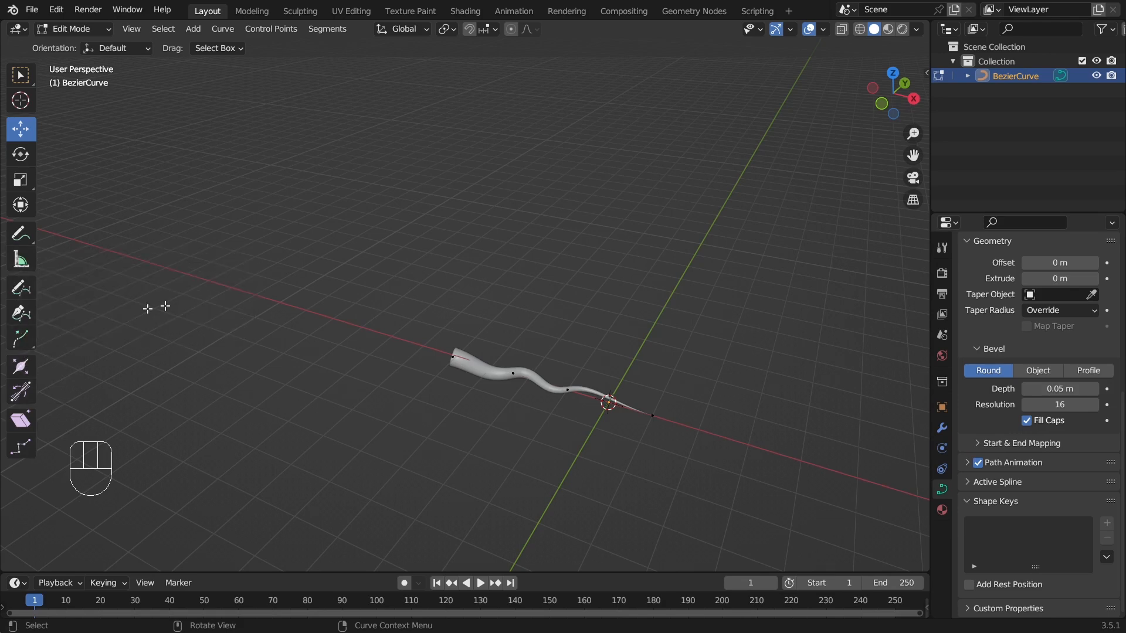
middle_click_drag(332, 315, 430, 280)
middle_click_drag(262, 223, 408, 249)
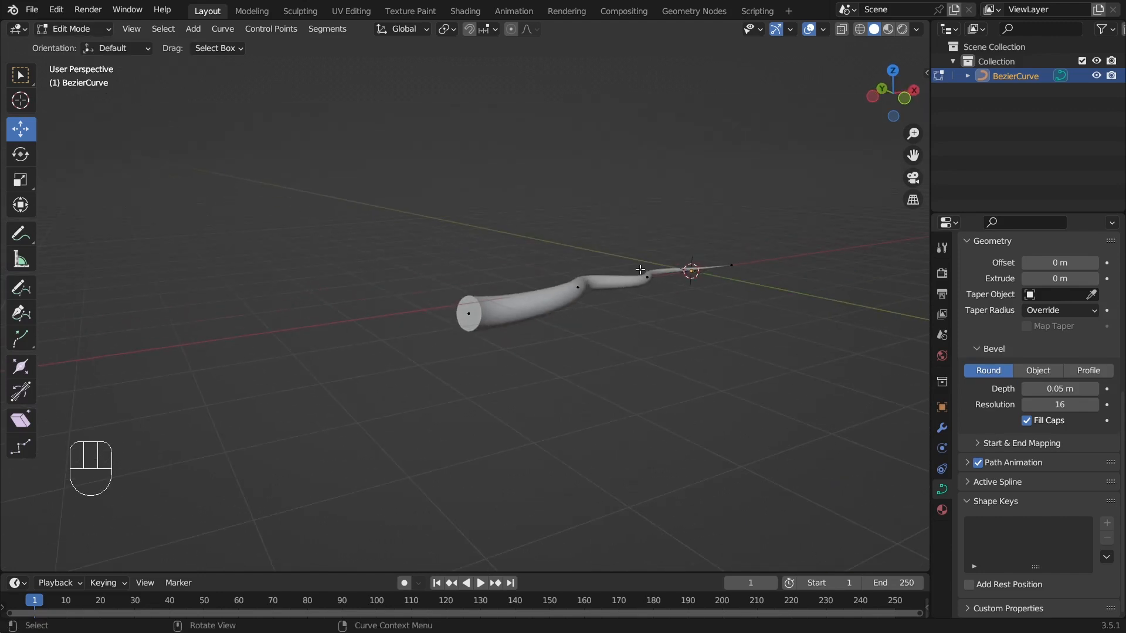
left_click(78, 35)
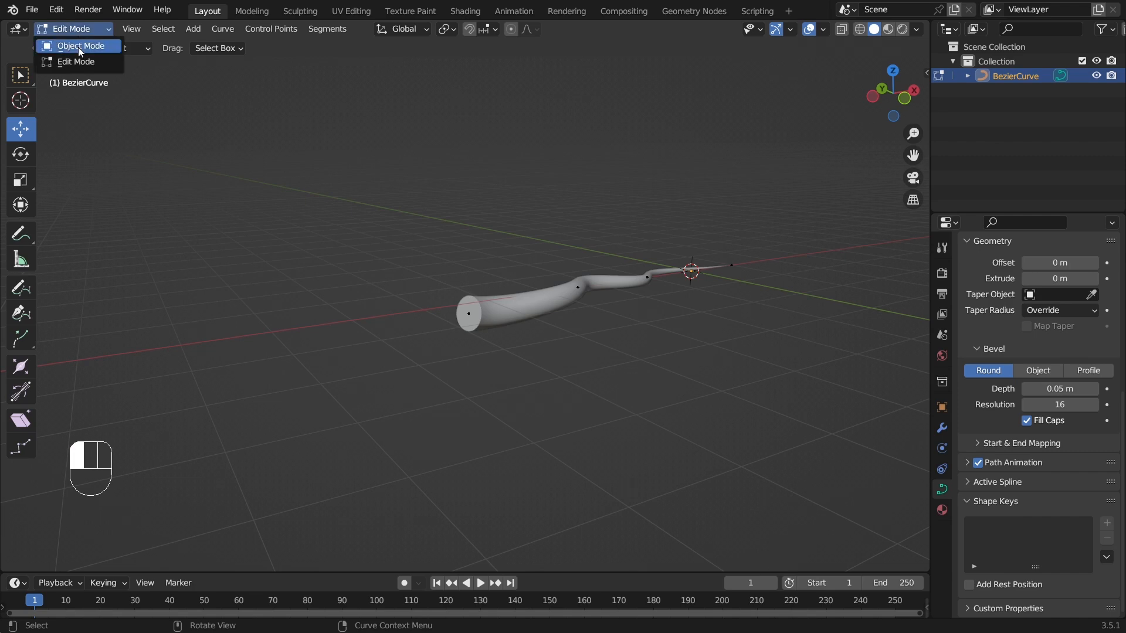
left_click(79, 46)
left_click(362, 252)
middle_click_drag(436, 317, 508, 260)
left_click(583, 276)
mouse_move(583, 276)
middle_mouse_down()
mouse_move(554, 301)
mouse_move(607, 302)
mouse_move(586, 272)
middle_mouse_up()
Step: Add a UV sphere and move it to the tube's thick end
key("shift+a")
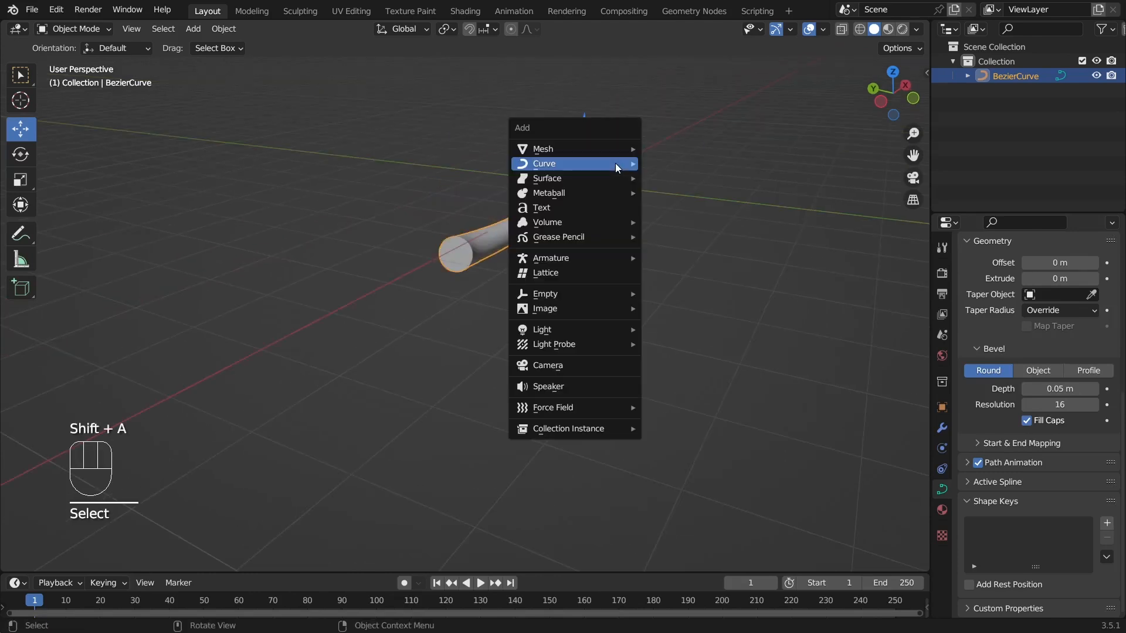
mouse_move(578, 236)
mouse_move(584, 150)
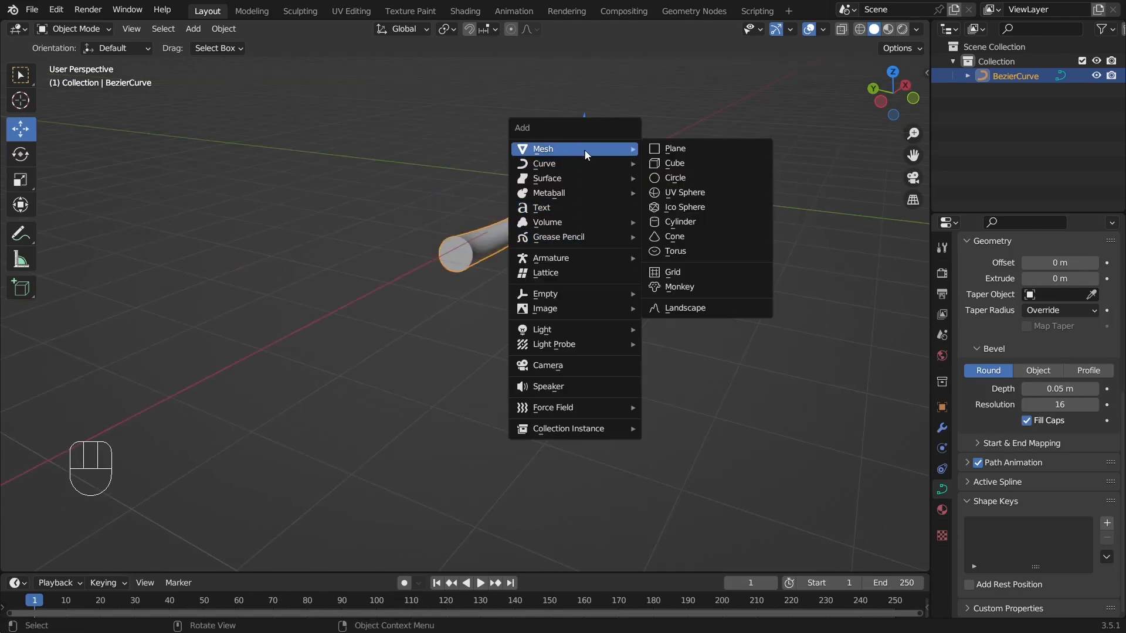
left_click(694, 193)
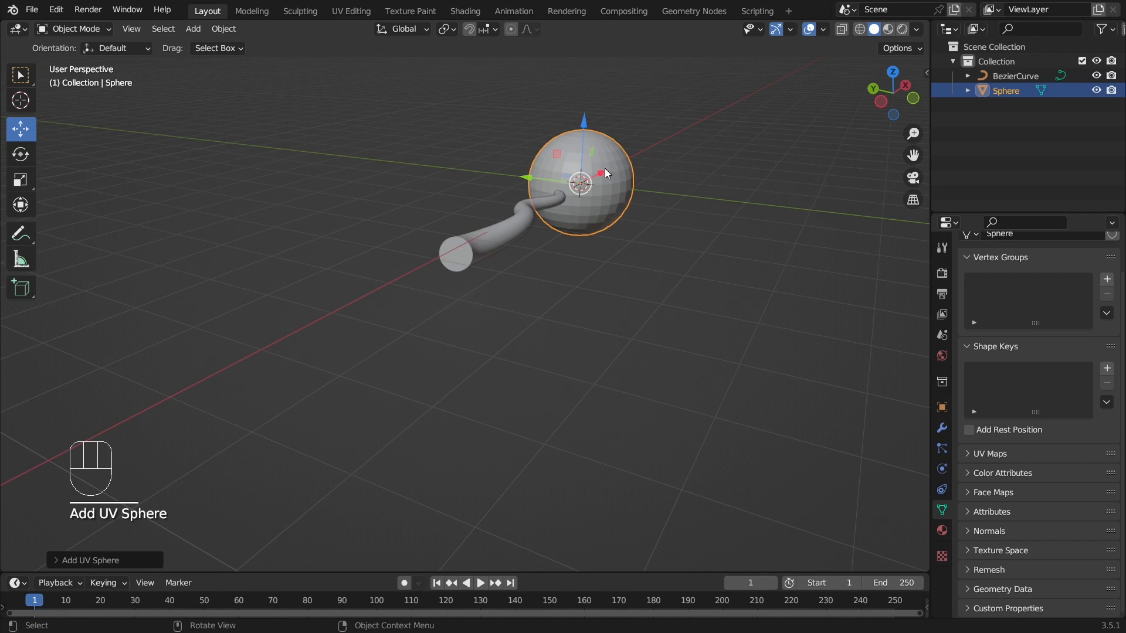
left_click_drag(582, 183, 439, 257)
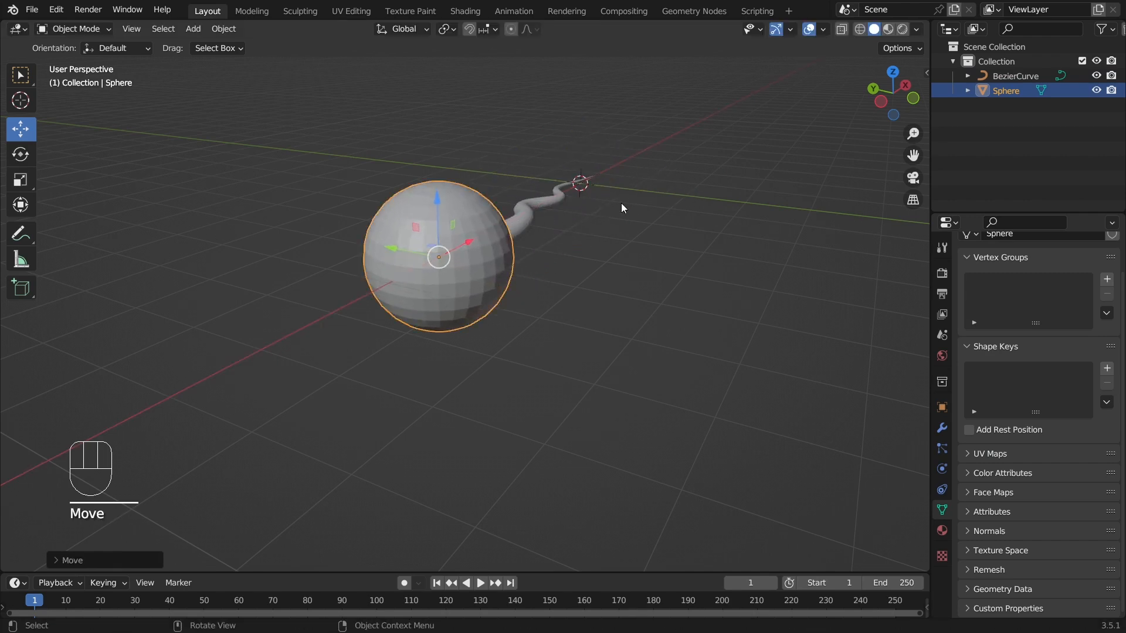
Step: Scale the sphere down to slightly larger than the tube's thick end and apply Shade Auto Smooth to it
key("s")
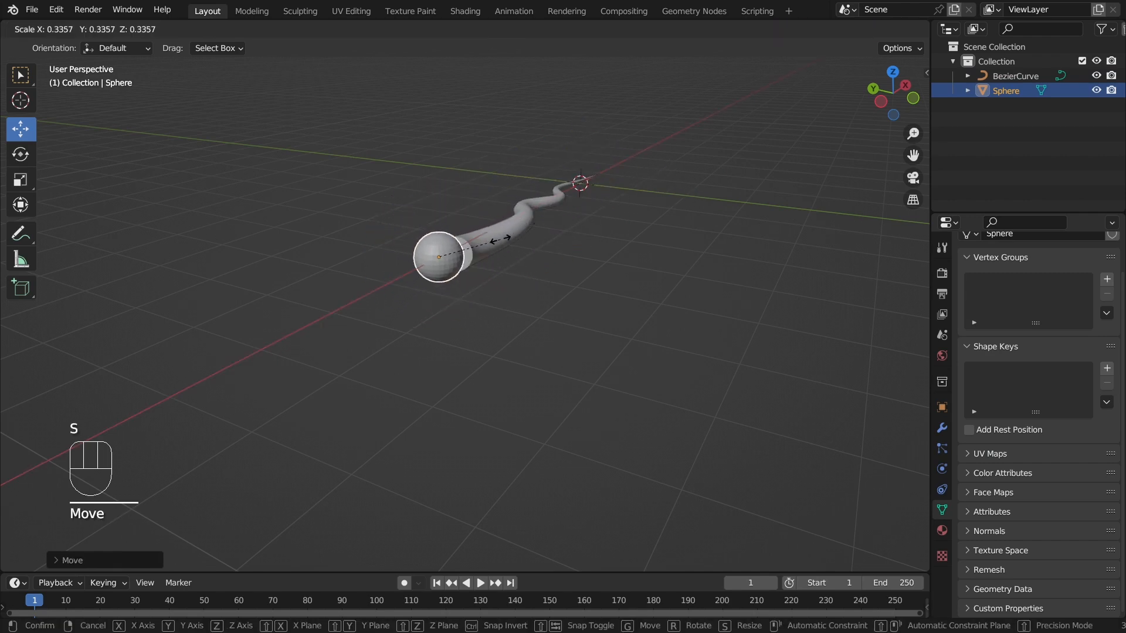
left_click(555, 268)
middle_click_drag(555, 274, 427, 252)
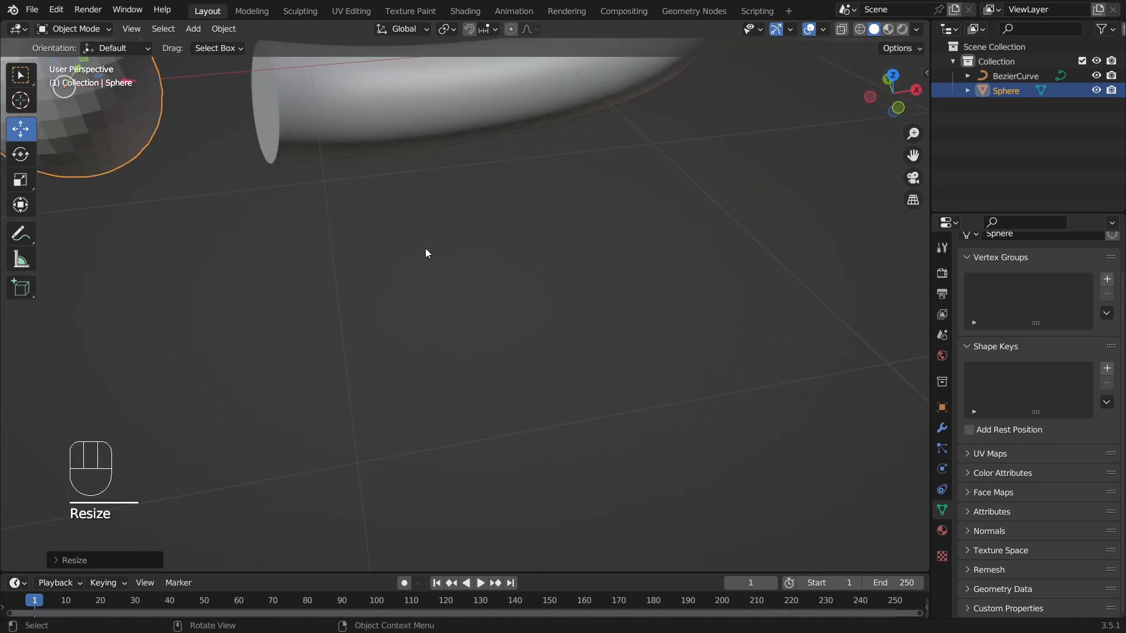
scroll(426, 252, "down", 3)
right_click(314, 193)
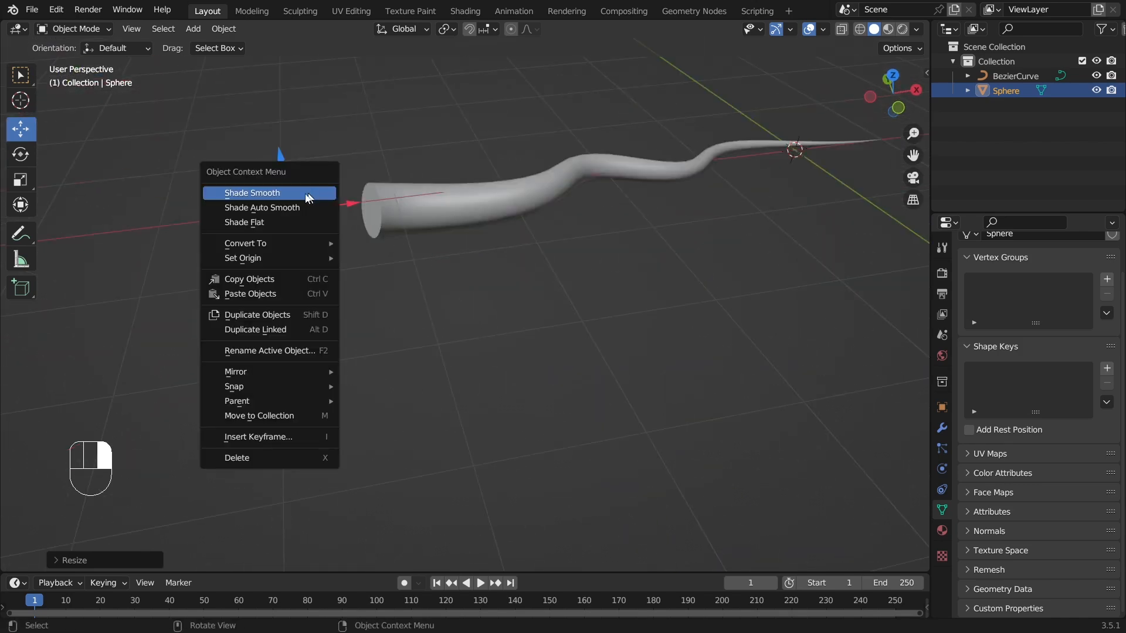
left_click(270, 207)
Step: Move the sphere along X and Y so it caps the tube's thick end, adjust its size, and deselect it
left_click_drag(338, 210, 405, 207)
middle_click_drag(435, 229, 560, 301)
key("s")
left_click(645, 283)
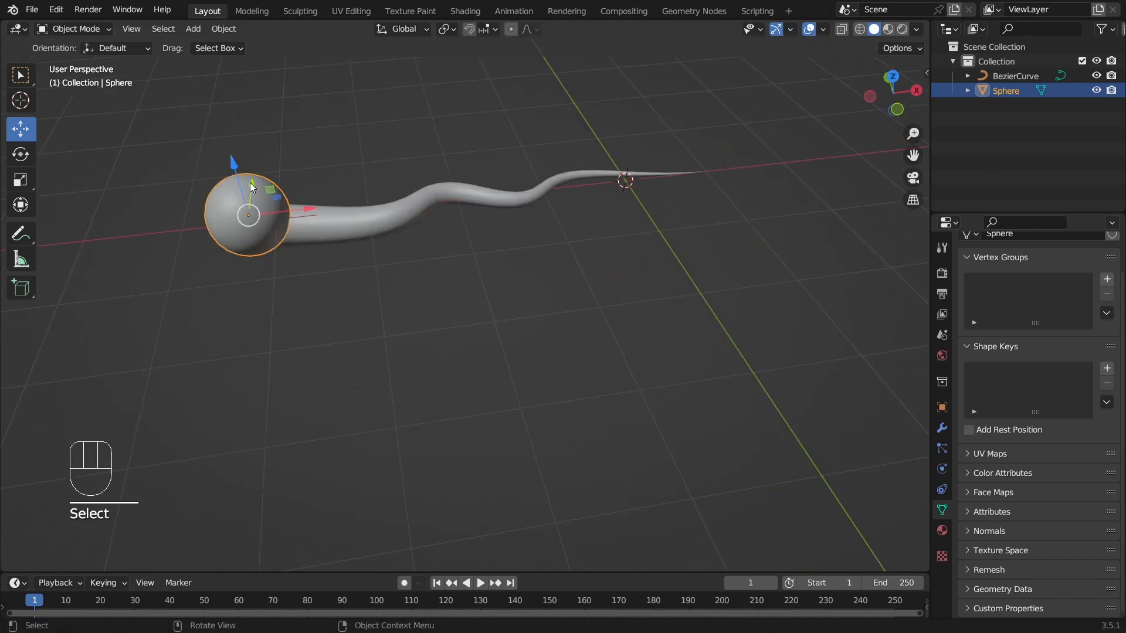
left_click_drag(250, 182, 250, 190)
left_click(334, 272)
scroll(343, 277, "up", 3)
middle_click_drag(342, 277, 413, 272, "shift")
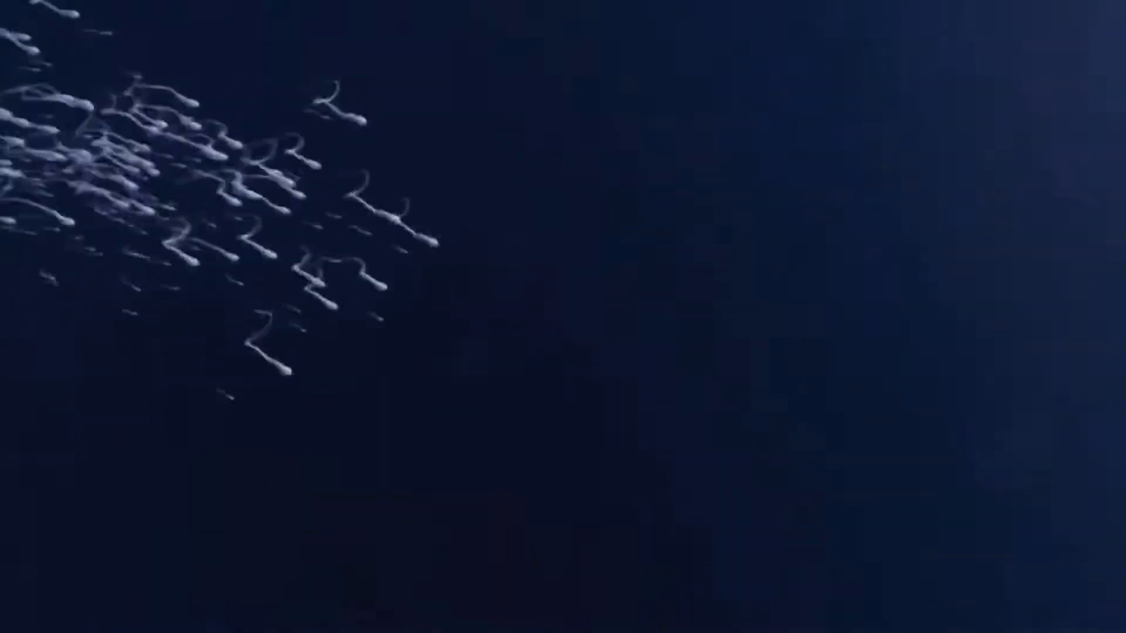
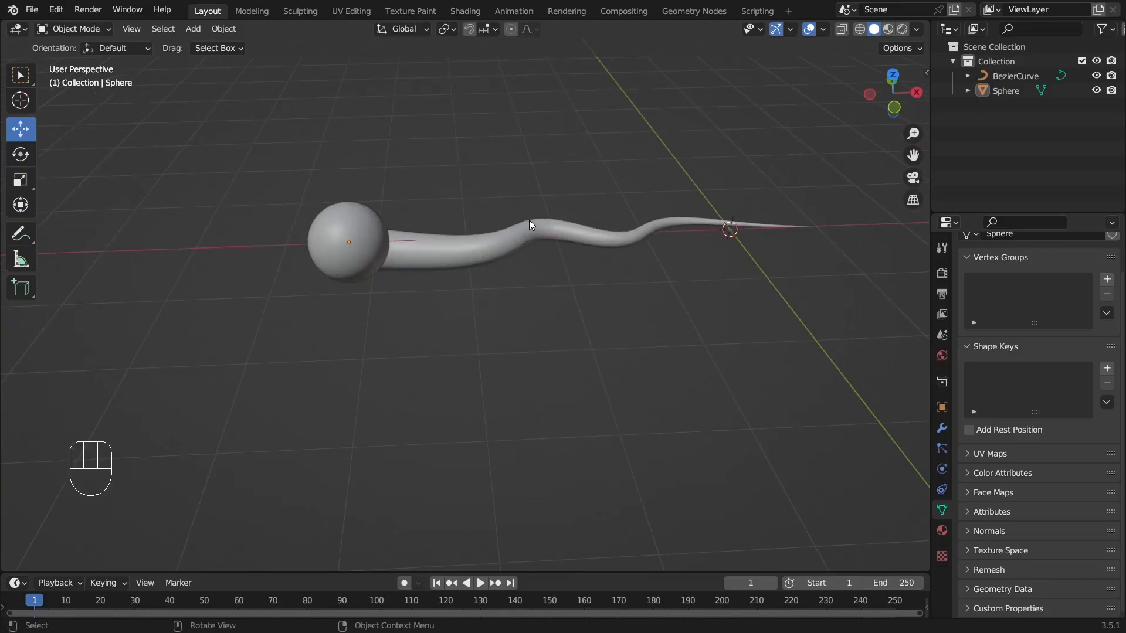
Step: Examine the tube and its spherical head from the side and from the front
left_click(466, 250)
middle_click_drag(440, 279, 499, 280)
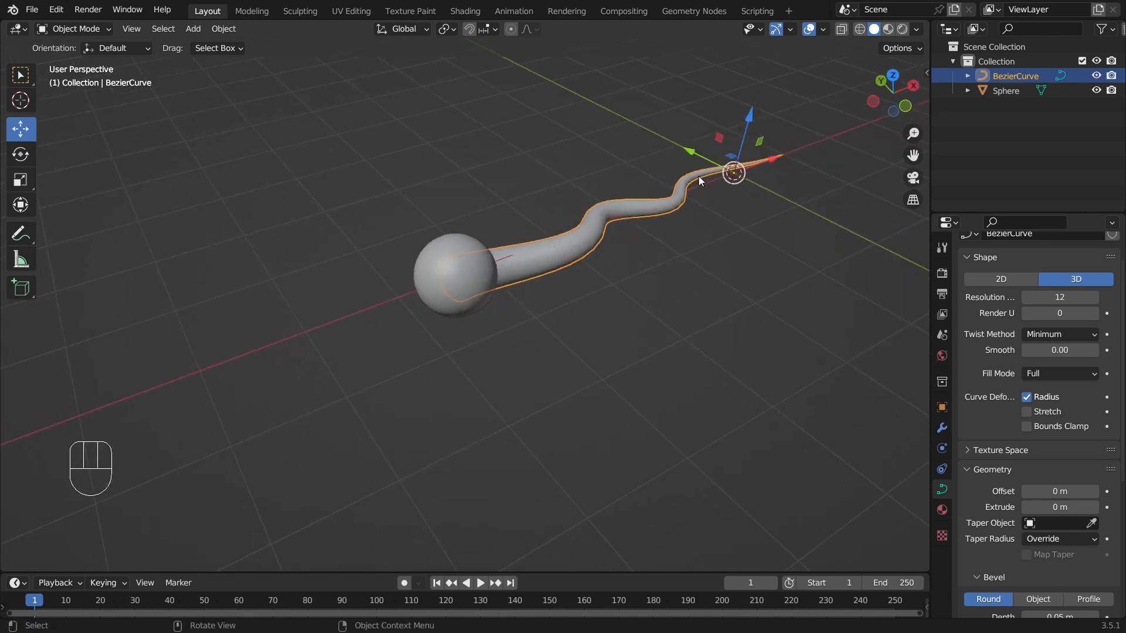
left_click(527, 327)
middle_click_drag(527, 327, 552, 317)
scroll(552, 316, "up", 3)
middle_click_drag(733, 192, 572, 293, "shift")
left_click(553, 252)
left_click(656, 194)
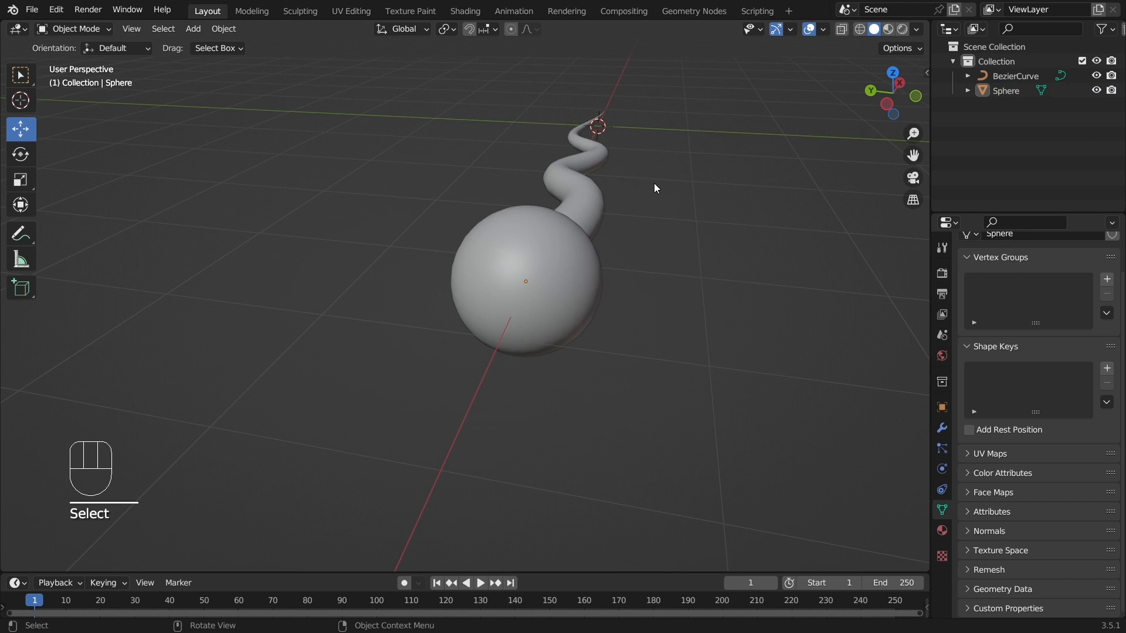
Step: Add a second UV sphere and move it over to the front of the head sphere
key("shift+a")
mouse_move(655, 184)
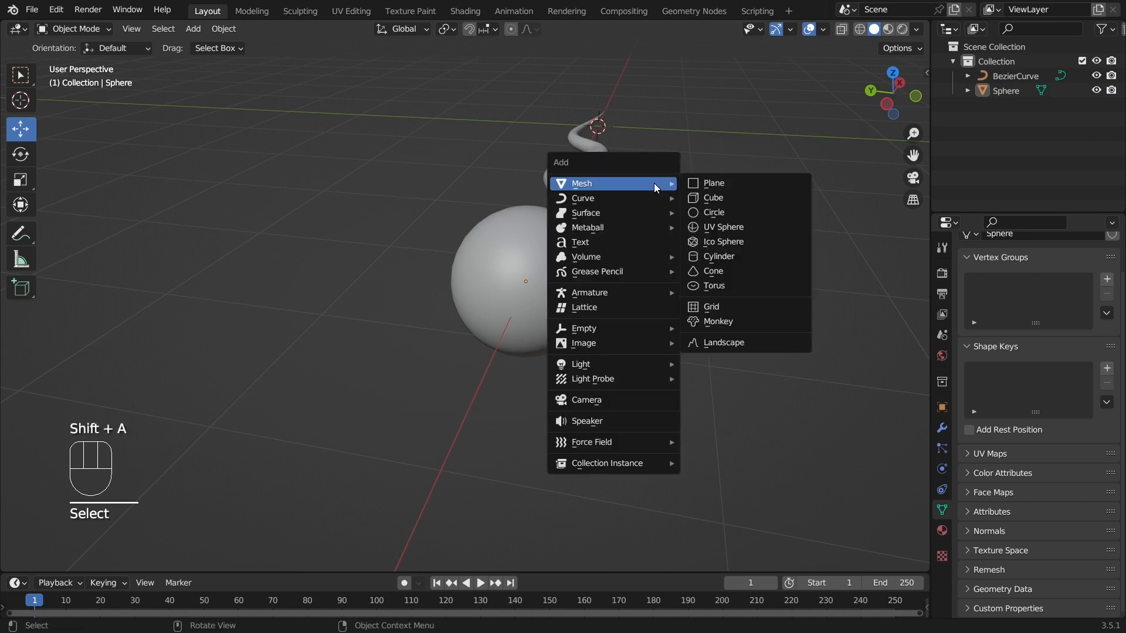
left_click(726, 229)
scroll(712, 227, "down", 3)
middle_click_drag(712, 227, 563, 262)
left_click_drag(631, 244, 406, 265)
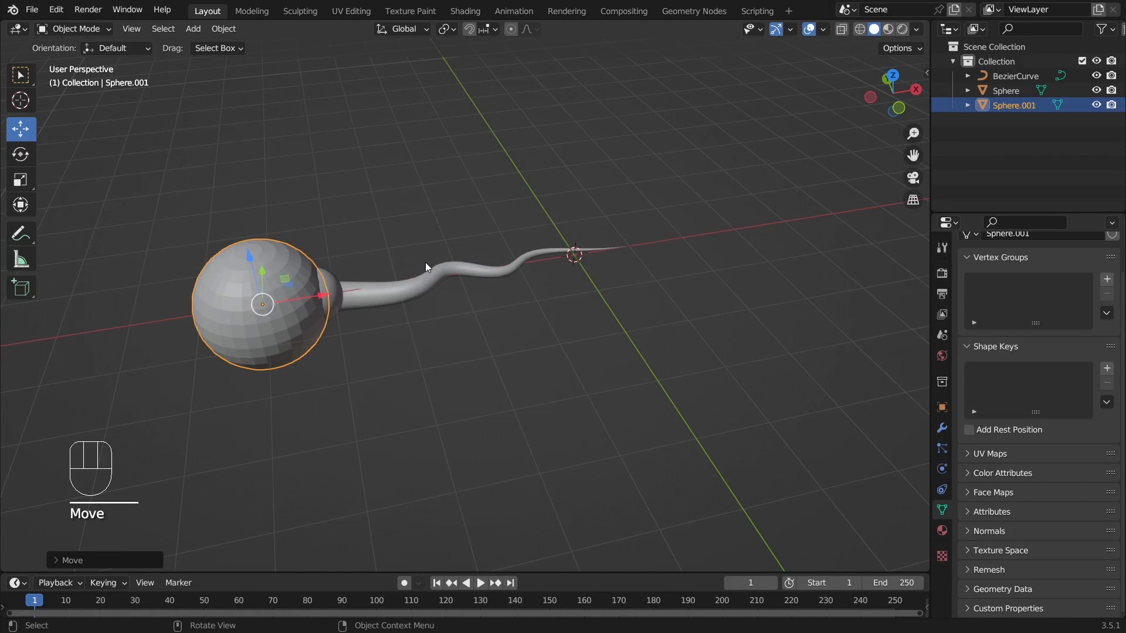
Step: Scale the second sphere down in two passes to a small ball, a fraction of the head's size
key("s")
left_click(282, 334)
scroll(286, 335, "up", 2)
middle_click_drag(286, 336, 811, 238)
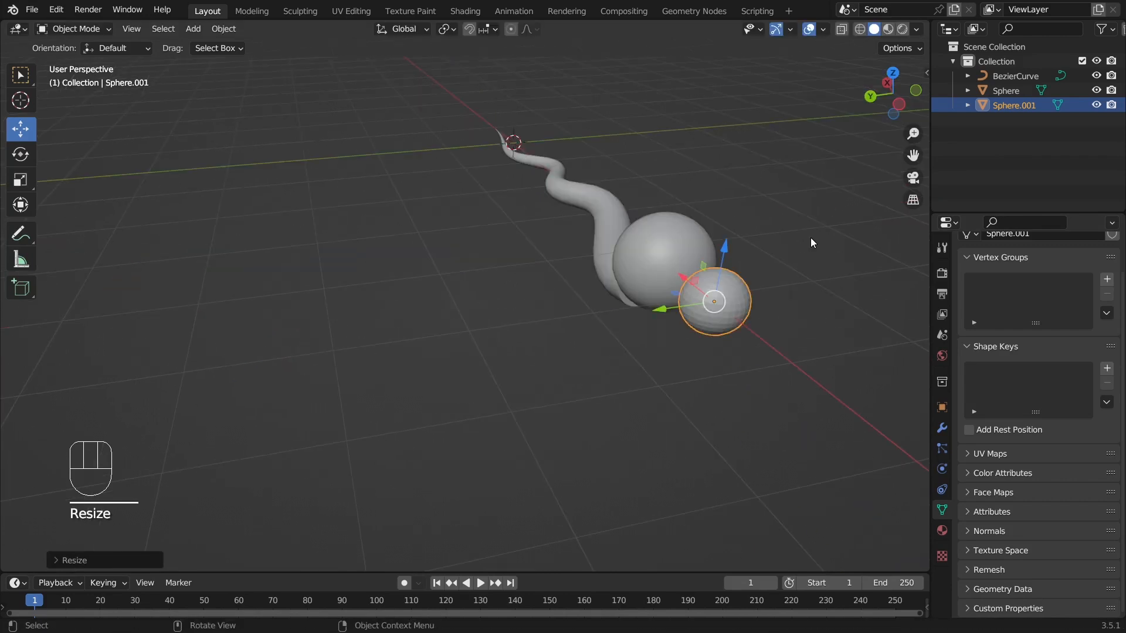
key("s")
left_click(771, 303, "shift")
scroll(684, 350, "up", 4)
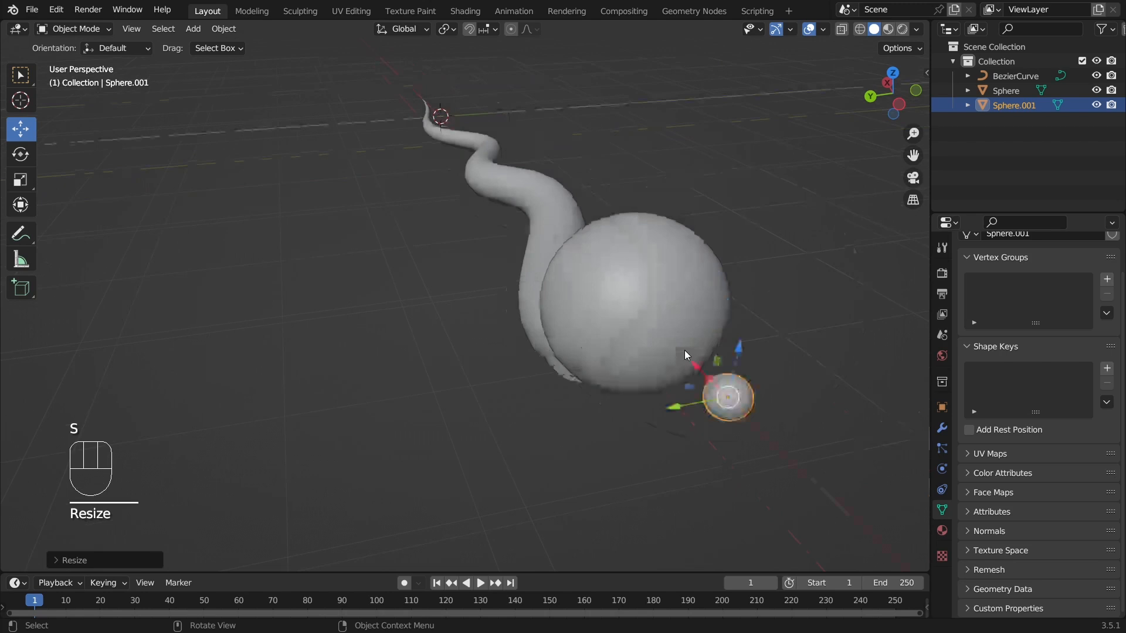
mouse_move(696, 352)
middle_mouse_down()
mouse_move(668, 363)
mouse_move(706, 339)
mouse_move(679, 350)
middle_mouse_up()
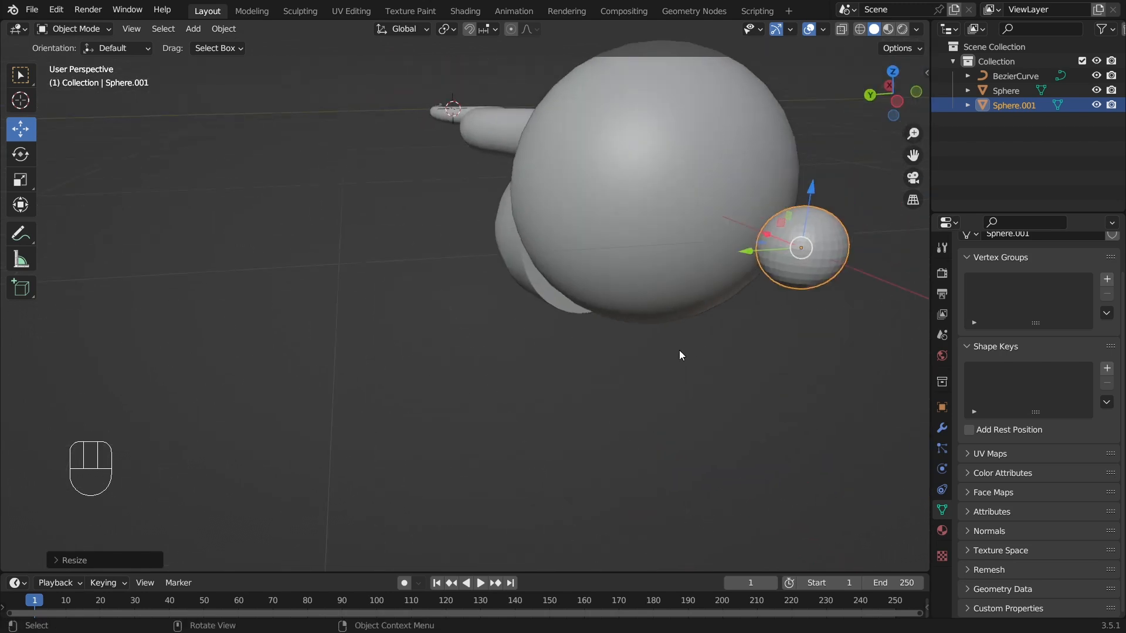
Step: Move the small sphere along X, Y and Z onto the upper front of the head sphere as an eye
left_click(682, 193)
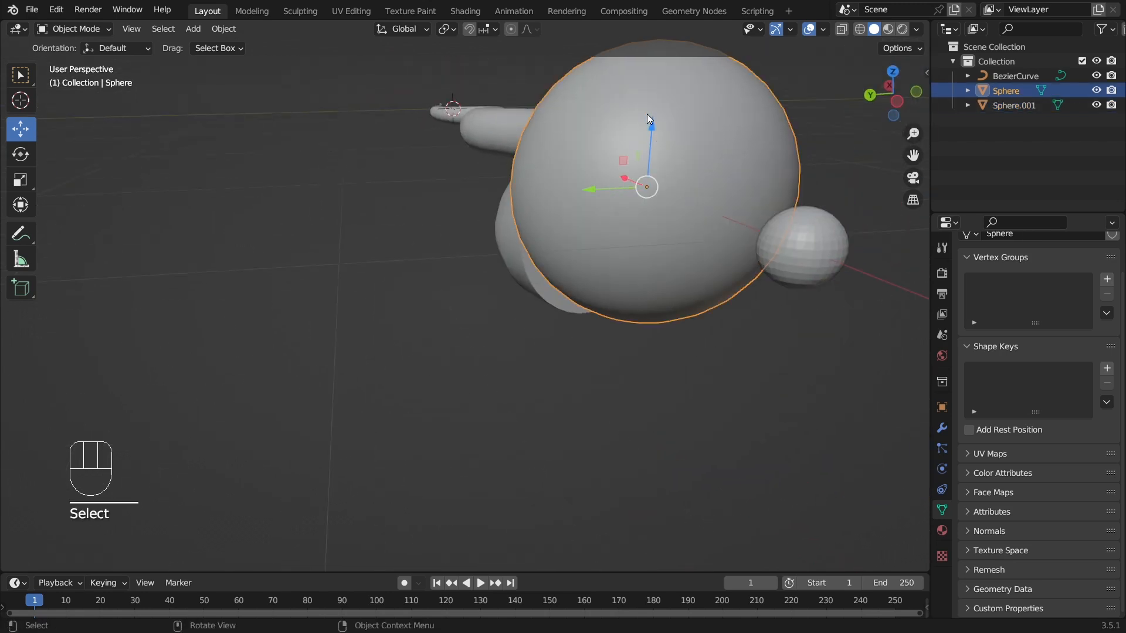
left_click_drag(668, 148, 613, 218)
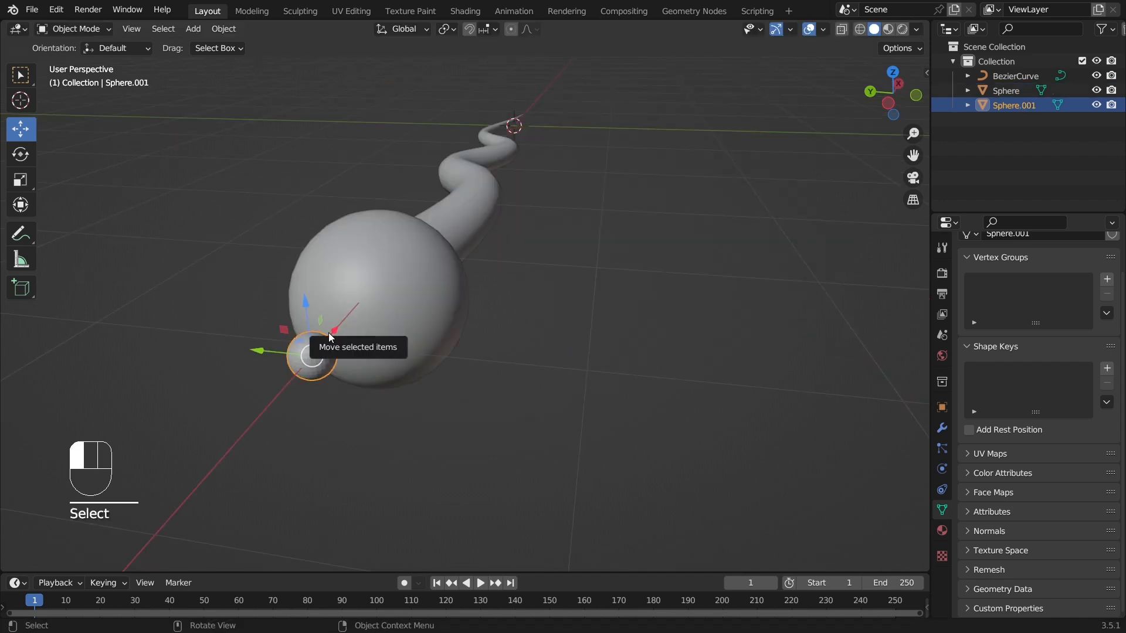
left_click_drag(329, 333, 381, 273)
left_click_drag(361, 234, 359, 192)
left_click_drag(332, 248, 288, 247)
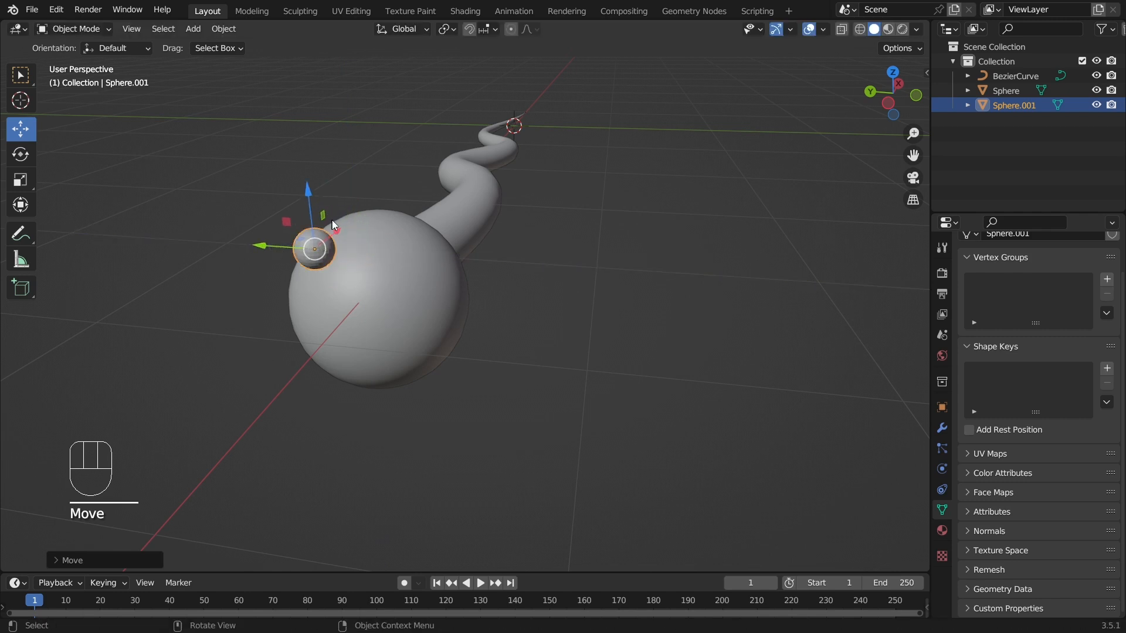
left_click_drag(309, 193, 328, 187)
Step: Scale the eye sphere down further, raise it so it protrudes from the head, and deselect it
key("s")
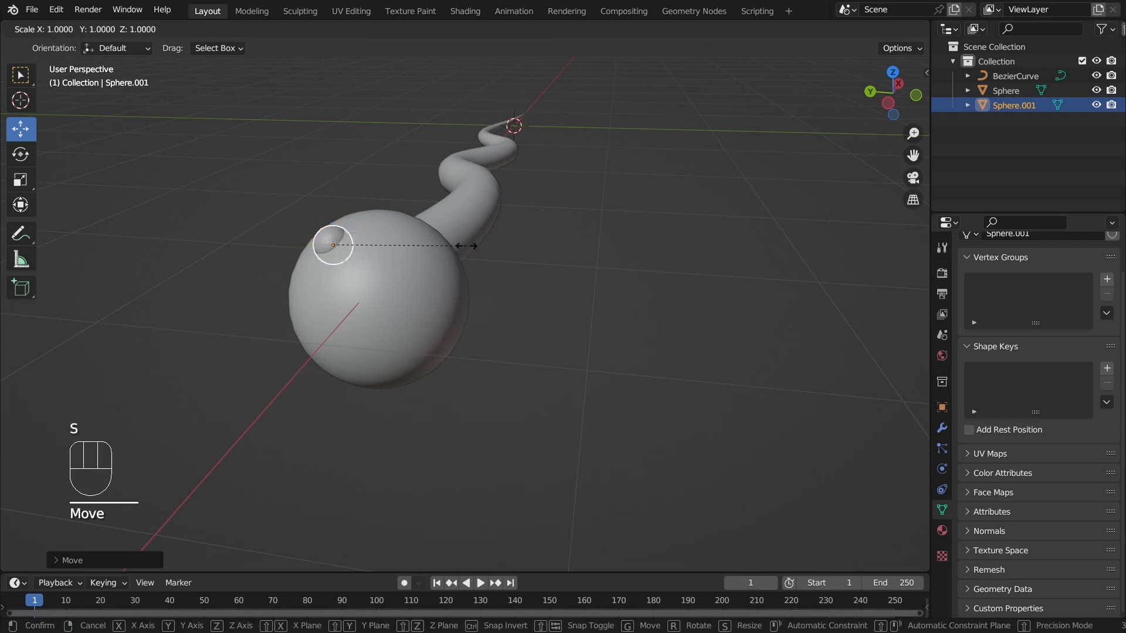
left_click(391, 236)
left_click_drag(322, 181, 329, 174)
left_click(535, 249)
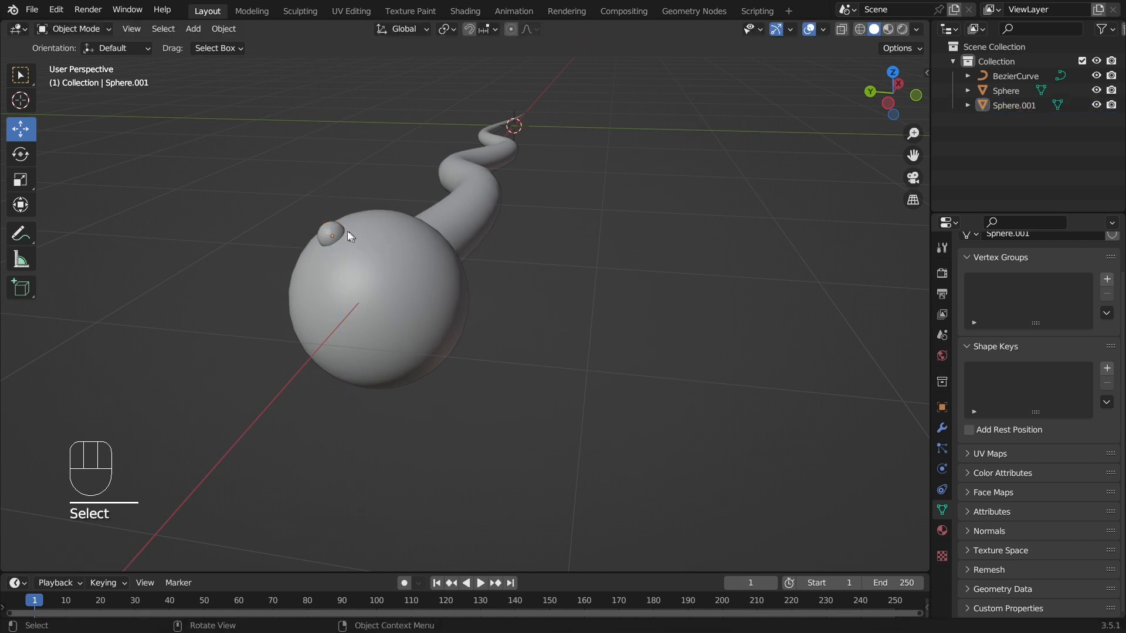
left_click_drag(460, 259, 510, 276)
left_click(510, 276)
Step: Duplicate the eye sphere and move the copy about 0.28 m along negative Y to the other side of the head
left_click(410, 299)
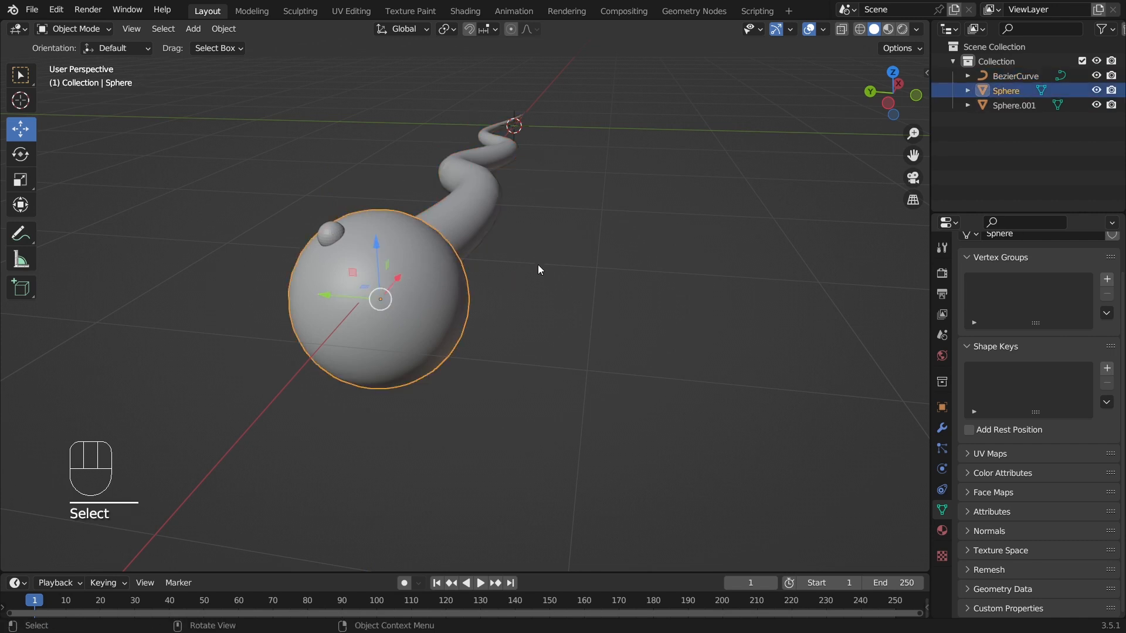
key("KP_1")
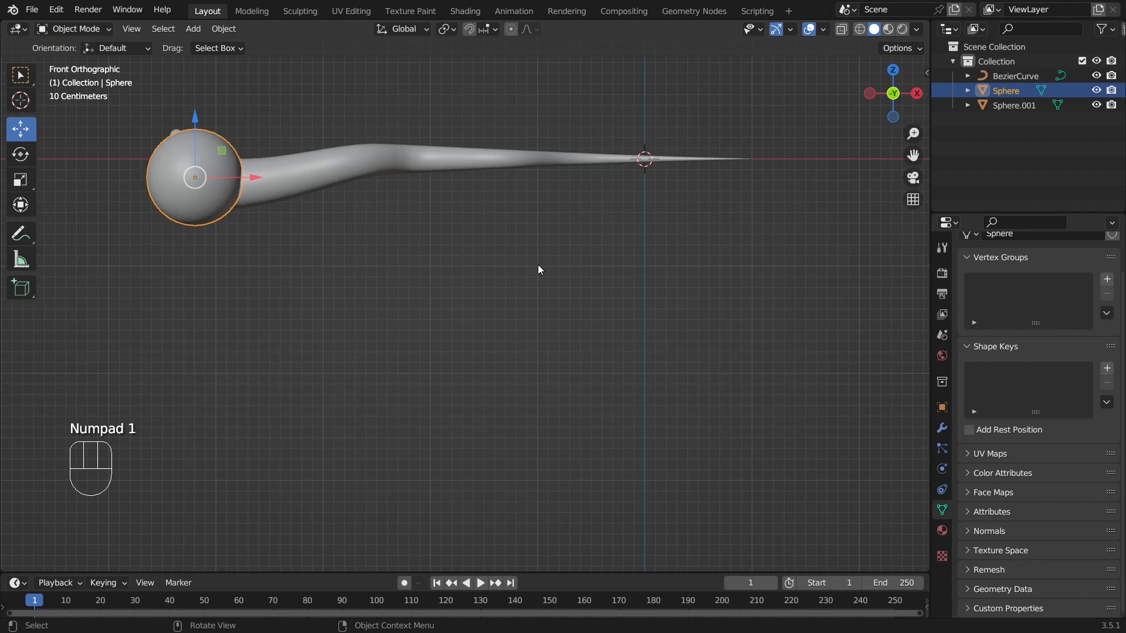
key("KP_3")
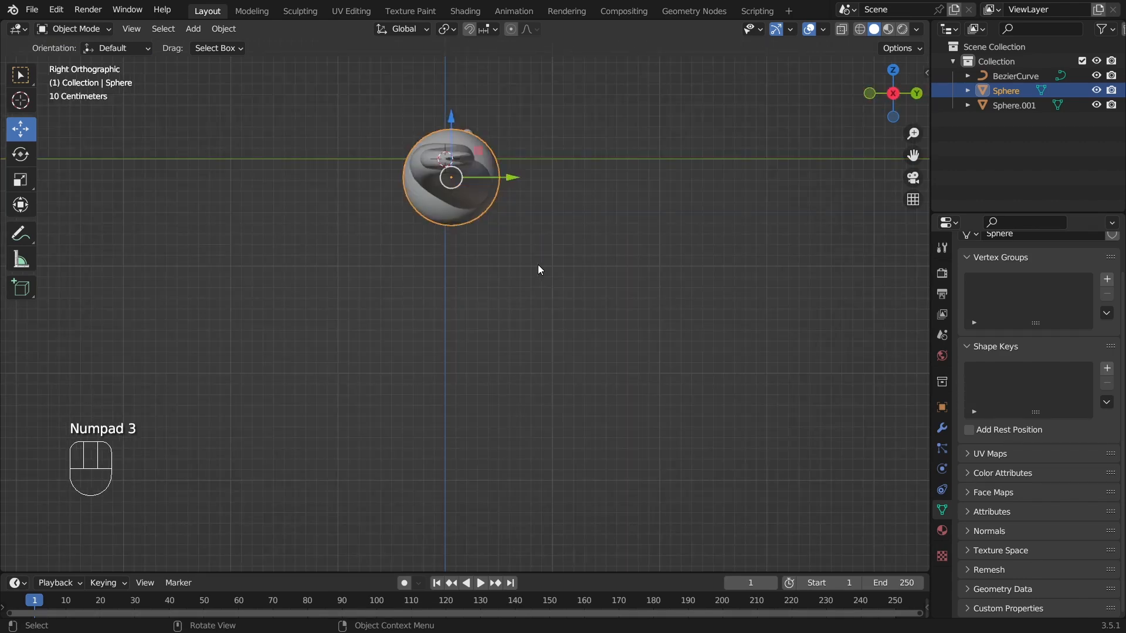
key("KP_9")
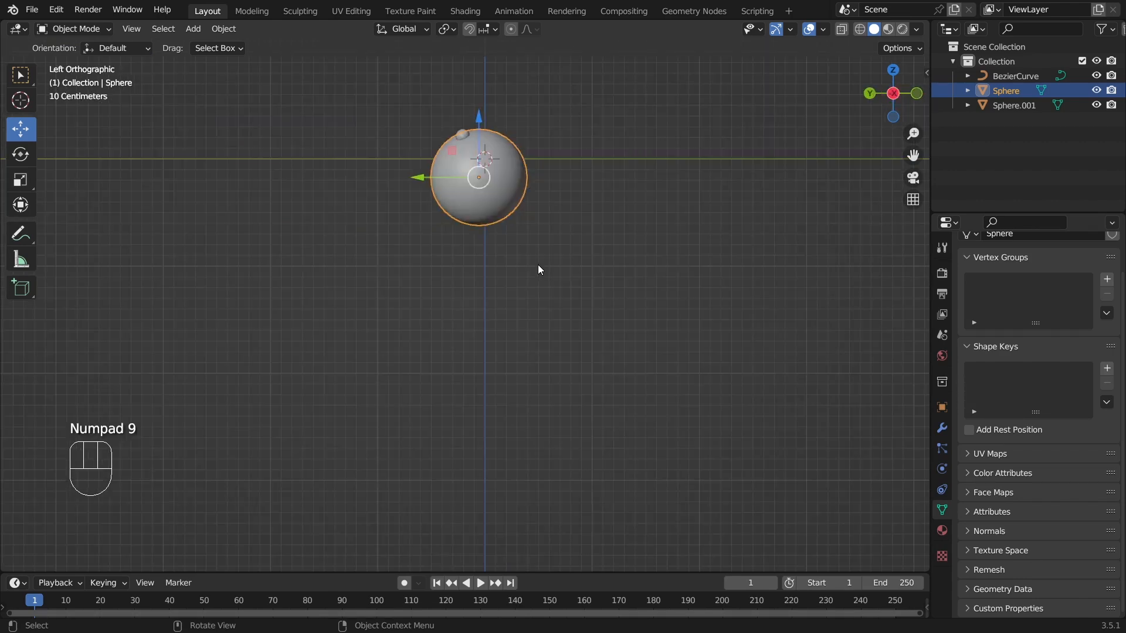
middle_click_drag(639, 126, 568, 166, "shift")
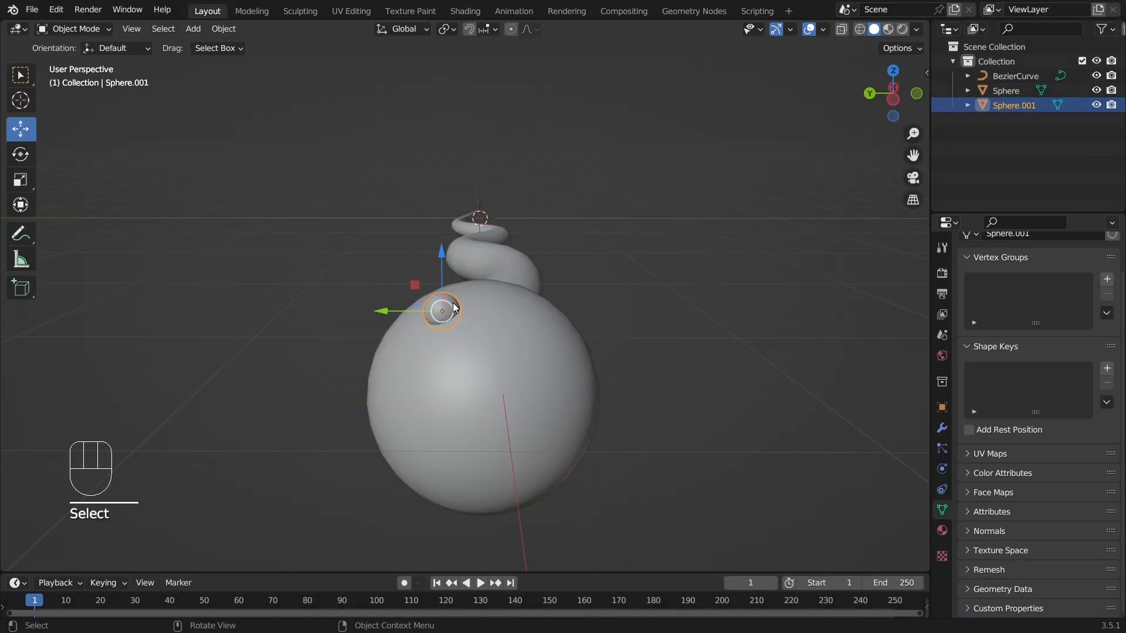
key("shift+d")
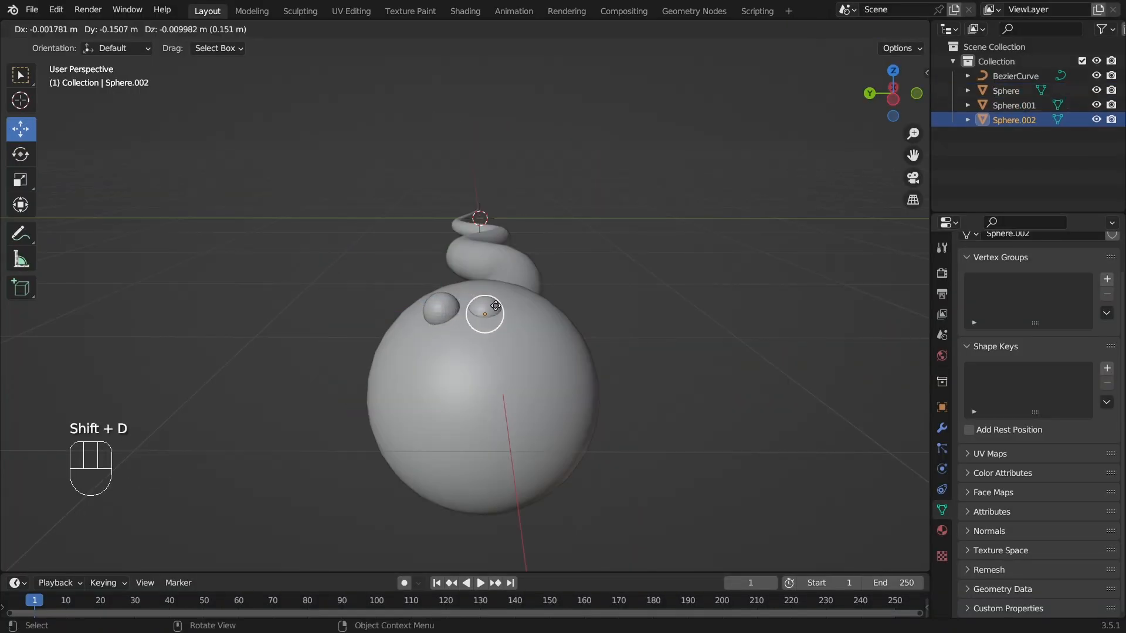
key("y")
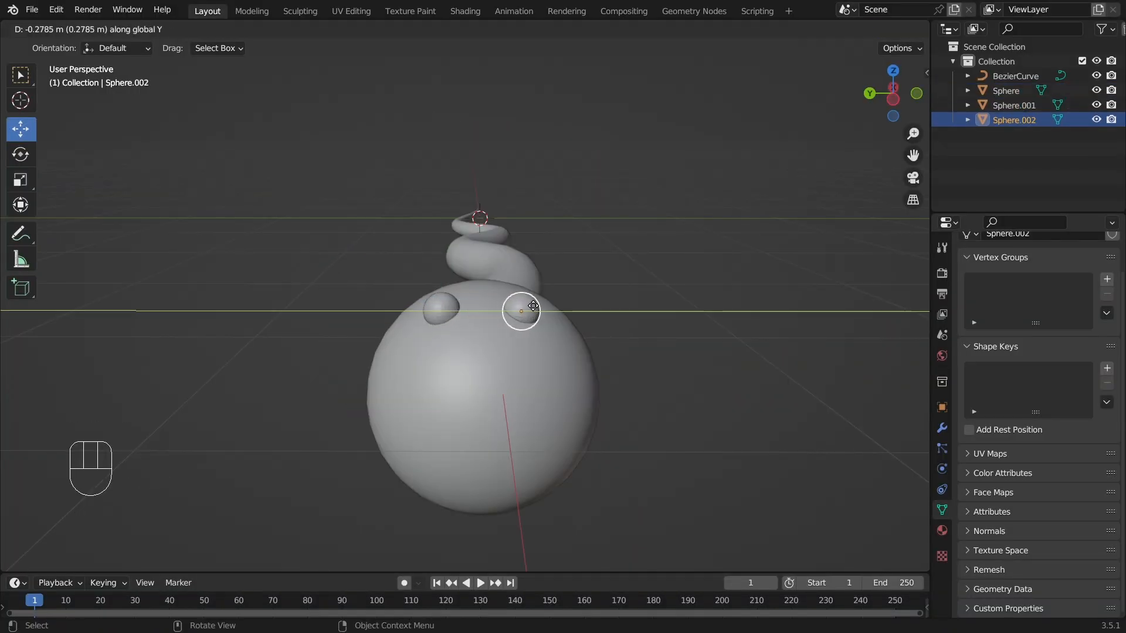
left_click(520, 309)
left_click(677, 311)
mouse_move(677, 311)
middle_mouse_down()
mouse_move(657, 312)
mouse_move(674, 299)
middle_mouse_up()
left_click(537, 317)
scroll(557, 317, "down", 3)
left_click(567, 321)
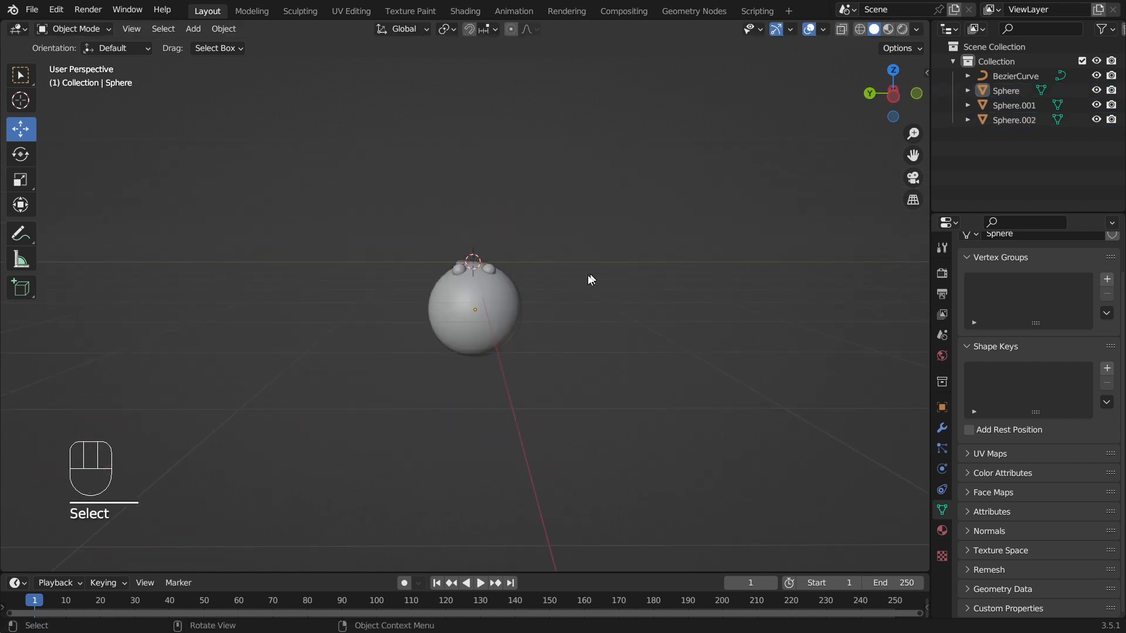
Step: Add a Bezier circle and rotate it 90° about the Y axis so it stands upright
middle_click_drag(590, 273, 553, 306)
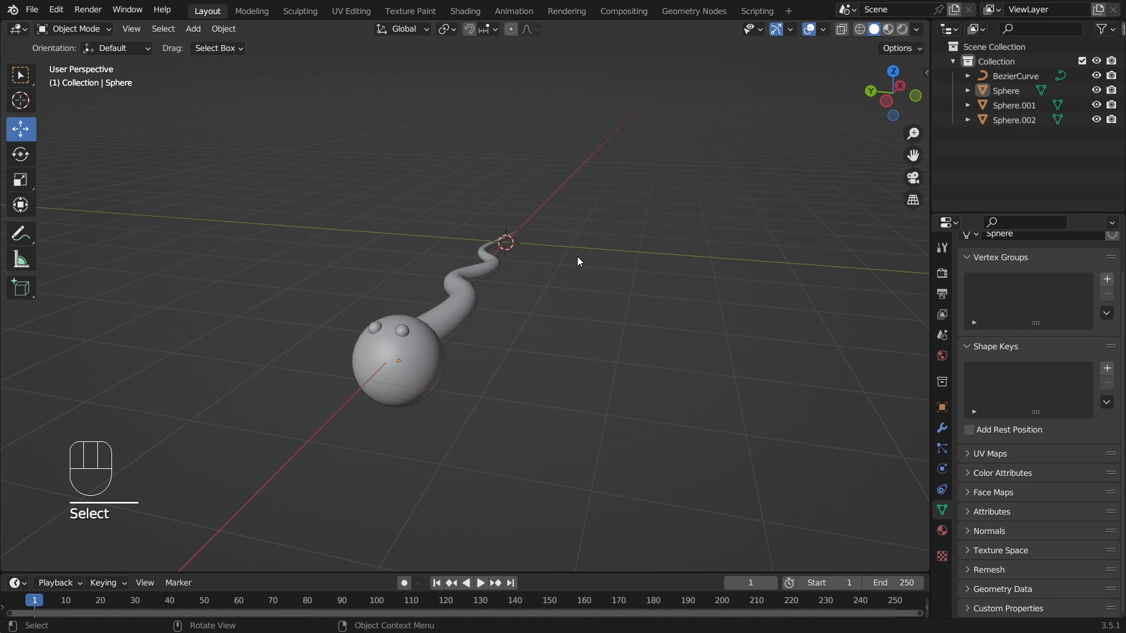
key("shift+a")
mouse_move(578, 257)
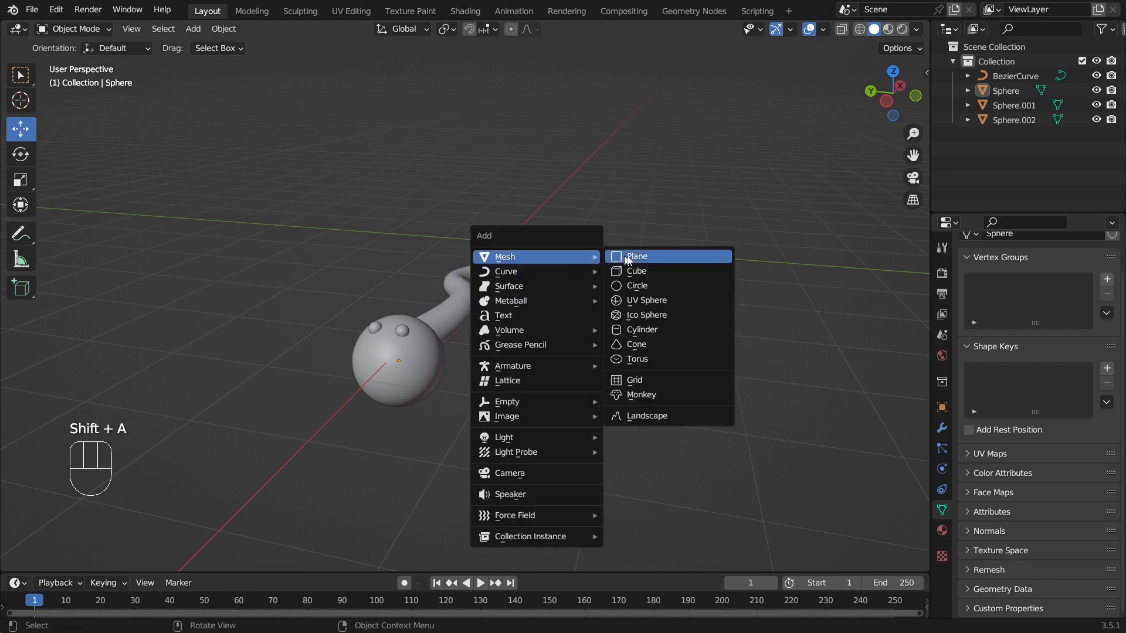
mouse_move(550, 276)
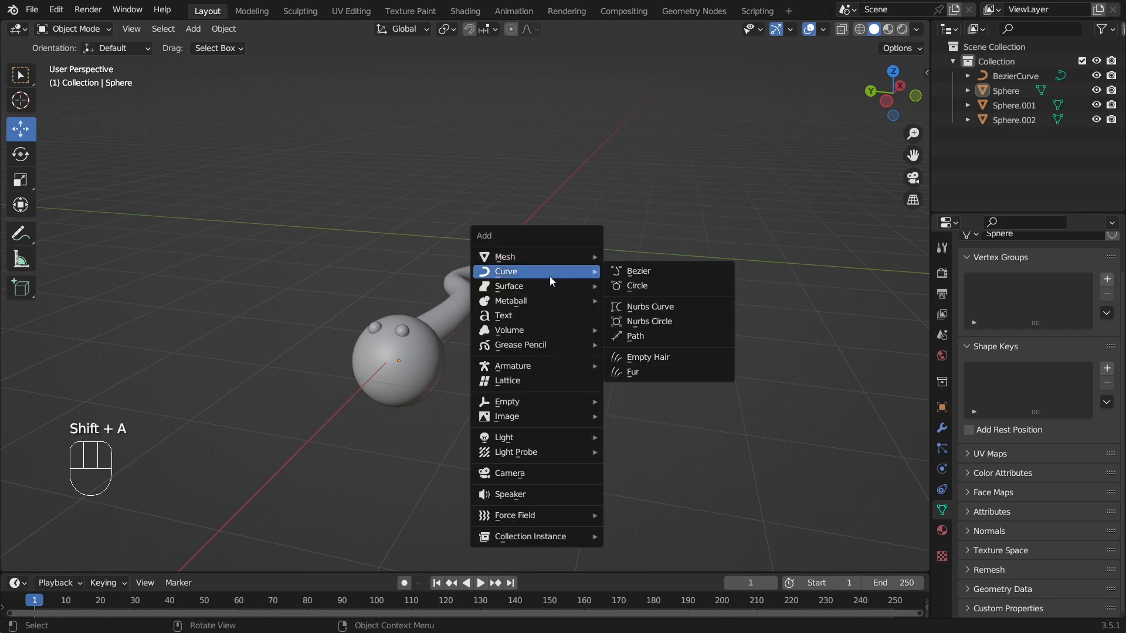
left_click(646, 290)
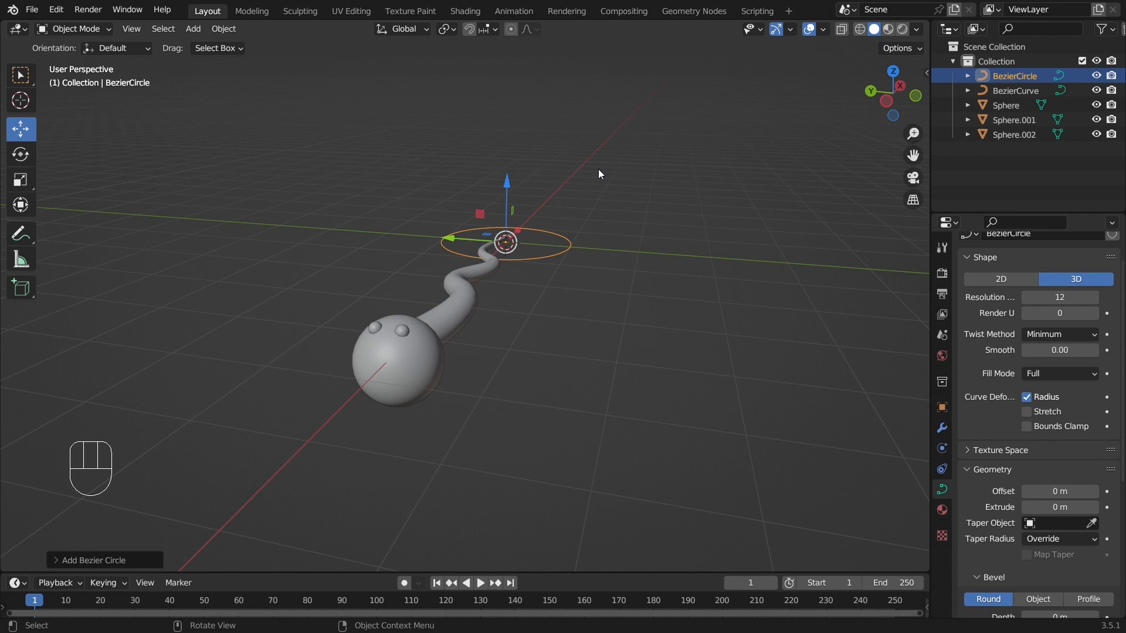
key("r")
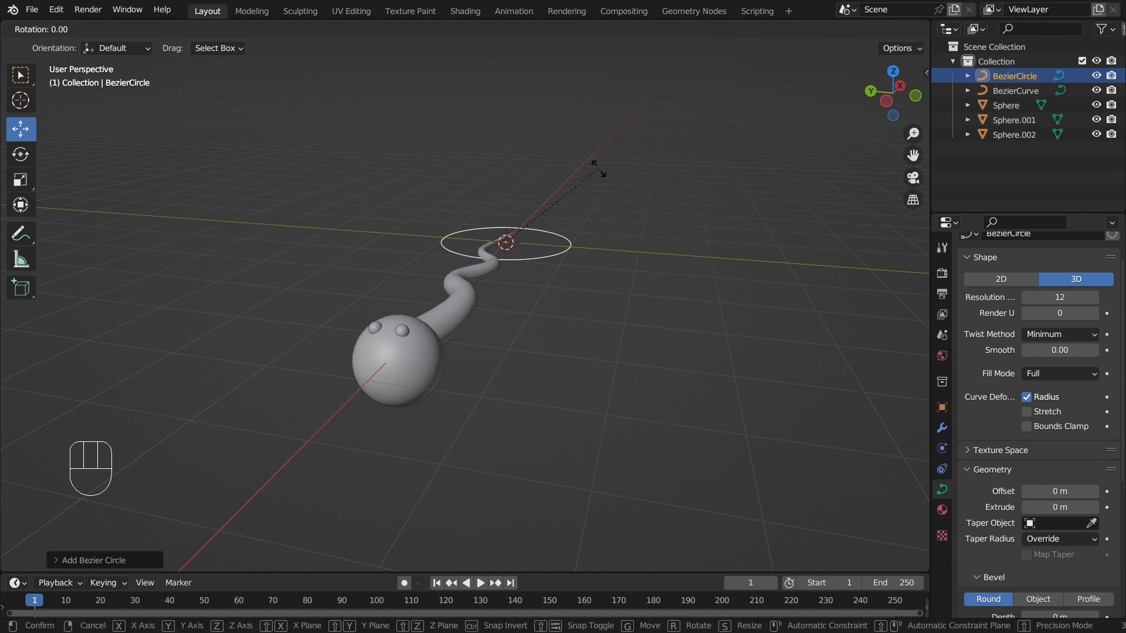
type("y")
type("90")
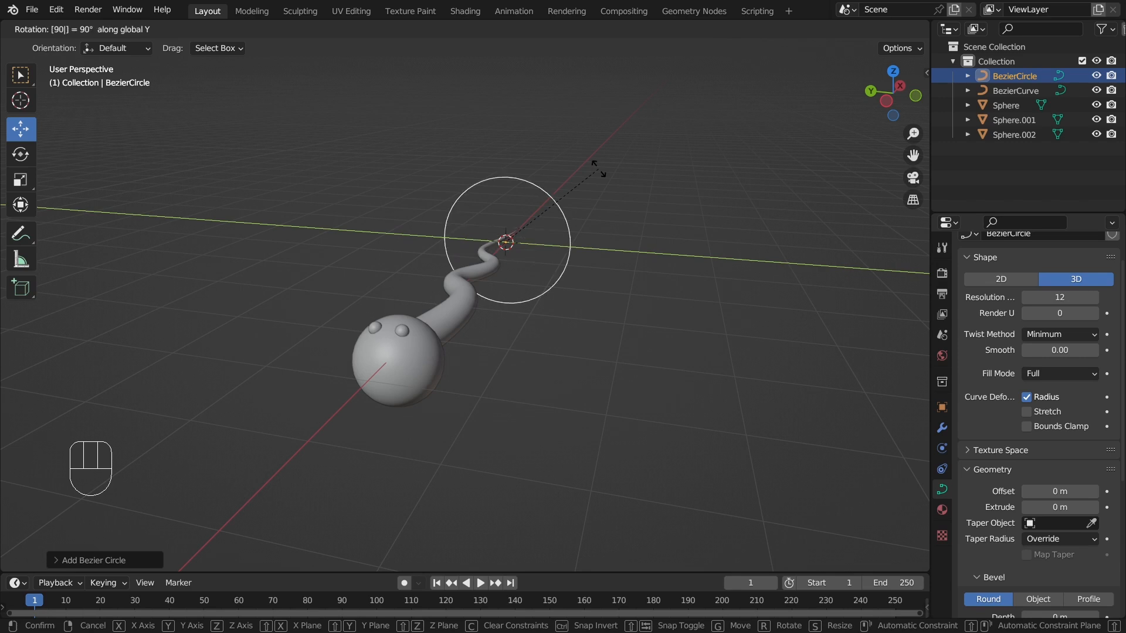
key("Return")
Step: Move the circle in front of the creature's head and give it a round bevel depth of 0.09 m
middle_click_drag(548, 214, 485, 226)
key("g")
left_click(407, 372)
middle_click_drag(407, 371, 511, 326)
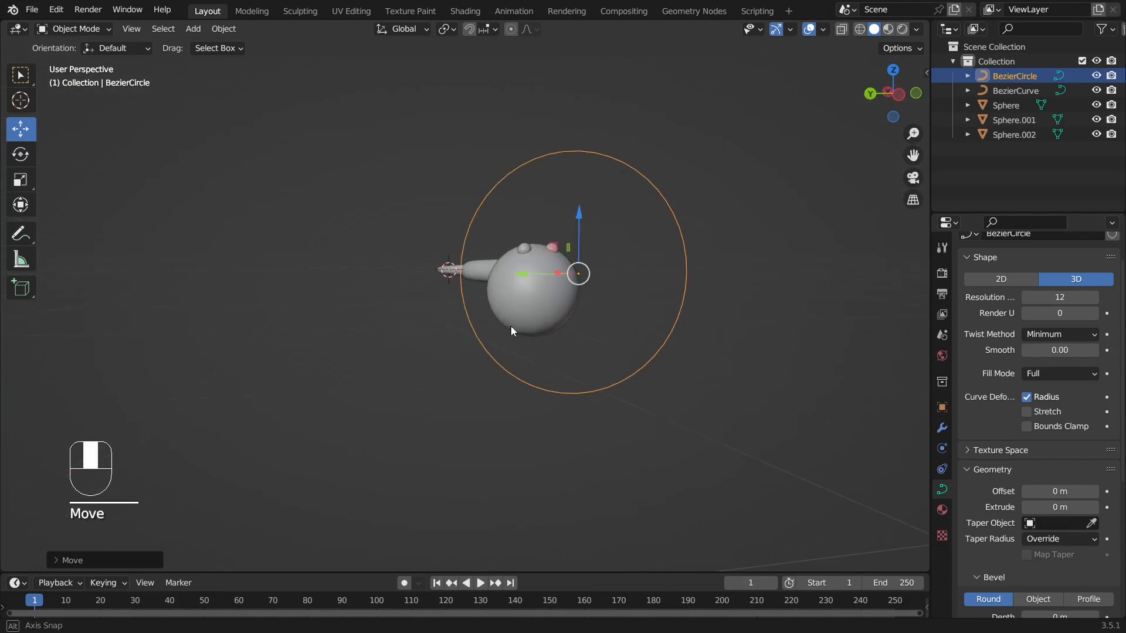
scroll(1057, 481, "down", 4)
scroll(1056, 451, "down", 3)
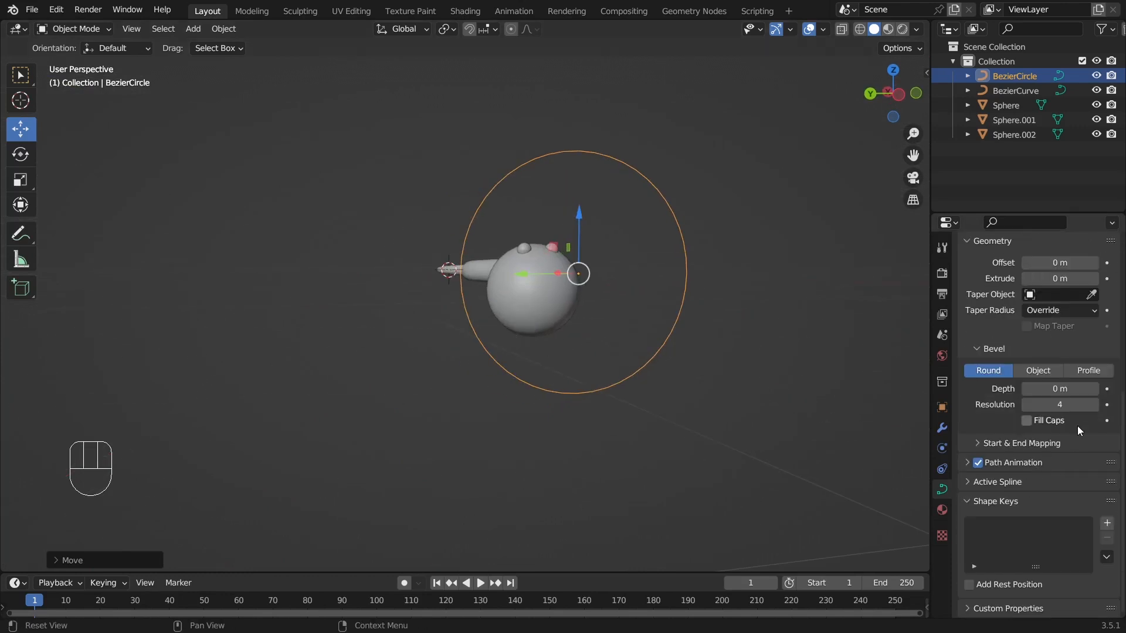
left_click_drag(1072, 388, 1118, 392)
middle_click_drag(713, 299, 696, 283)
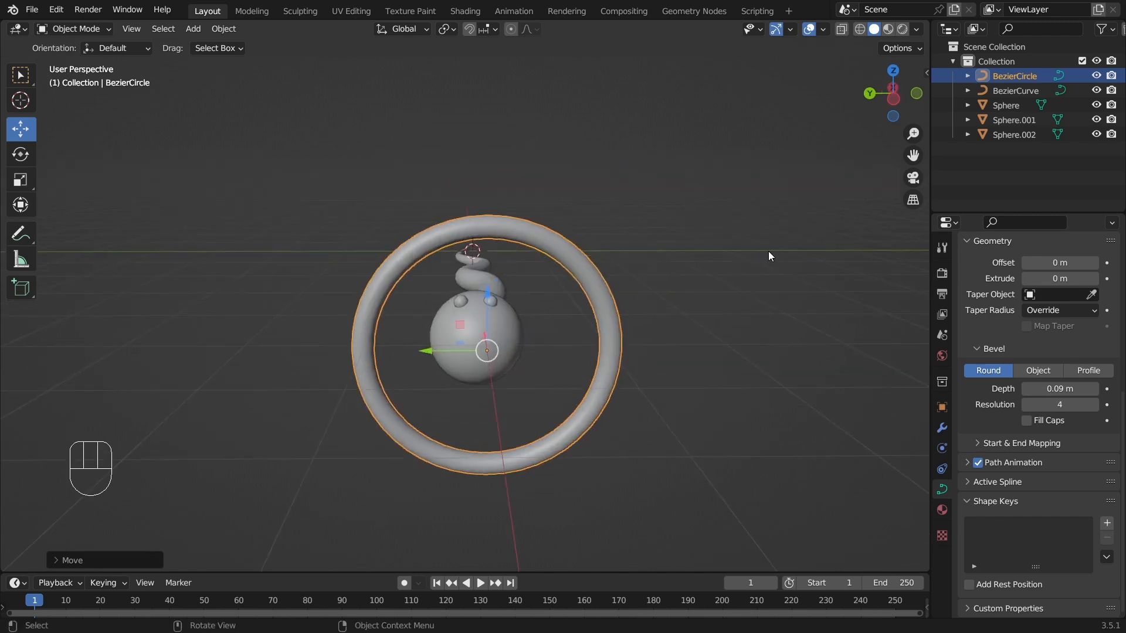
Step: Scale the ring down to mouth size and move it along Y towards the middle of the head
key("s")
left_click(581, 361)
scroll(580, 361, "up", 3)
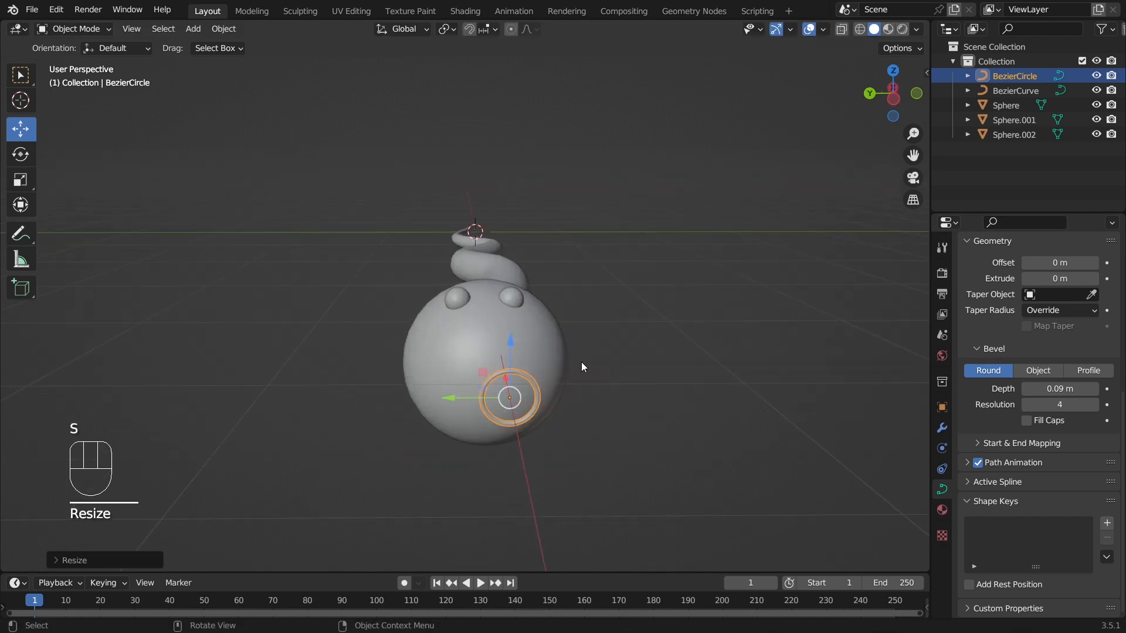
left_click_drag(474, 394, 443, 395)
Step: Thicken the ring to a bevel depth of 0.17 m and move it along X and Y onto the head's front
scroll(474, 405, "up", 4)
scroll(473, 405, "down", 4)
middle_click_drag(531, 419, 529, 440)
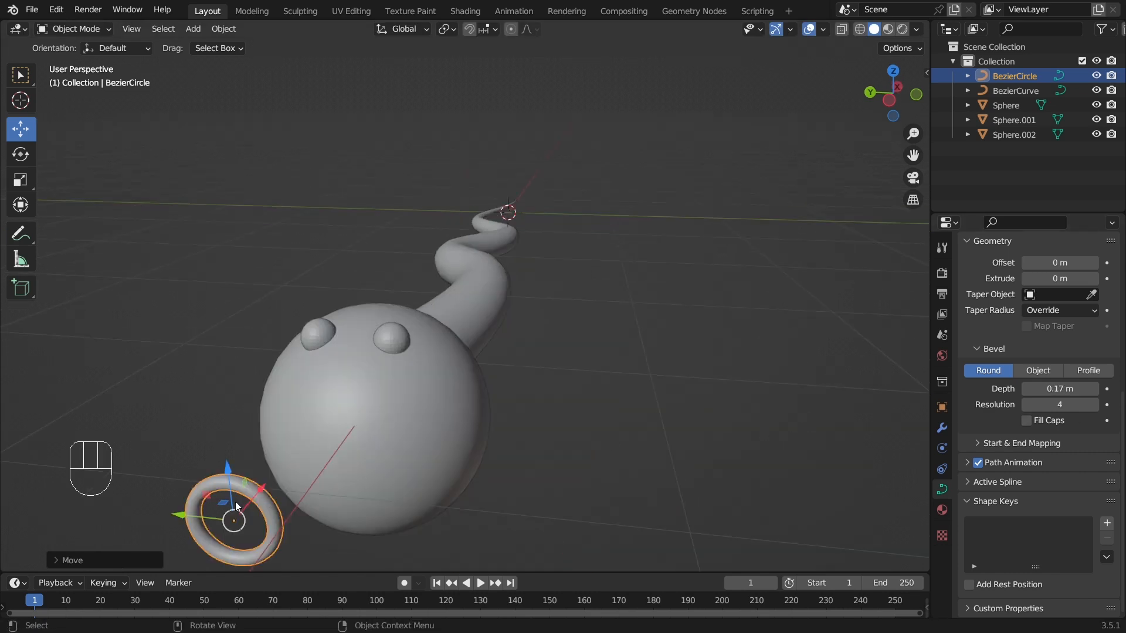
left_click_drag(261, 491, 413, 438)
scroll(414, 433, "down", 2)
middle_click_drag(443, 432, 415, 440)
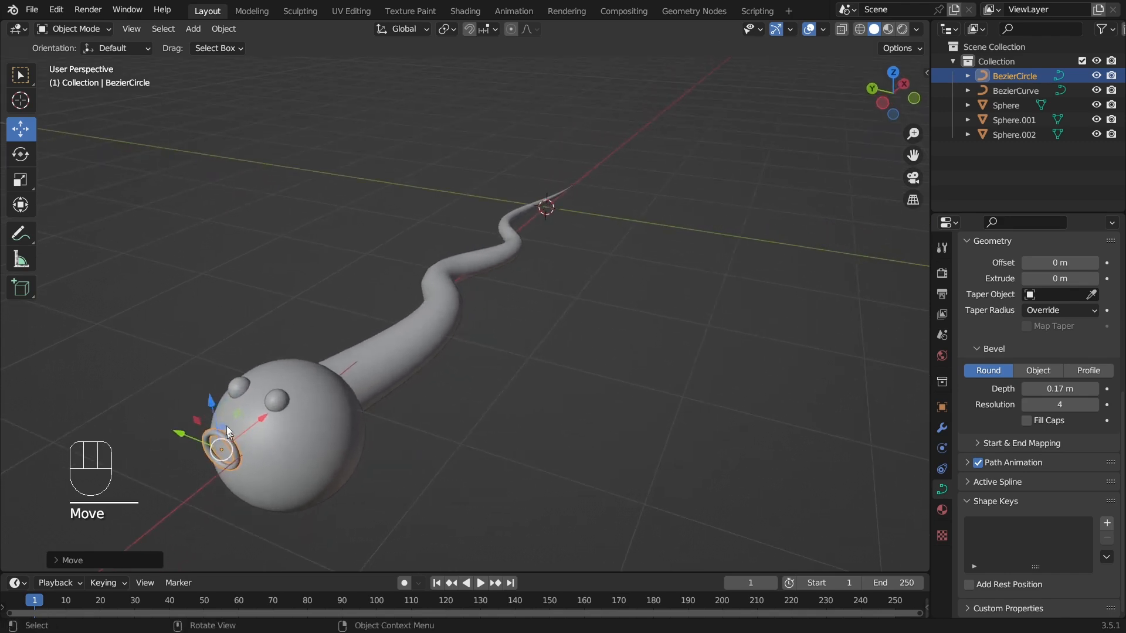
left_click_drag(184, 433, 211, 444)
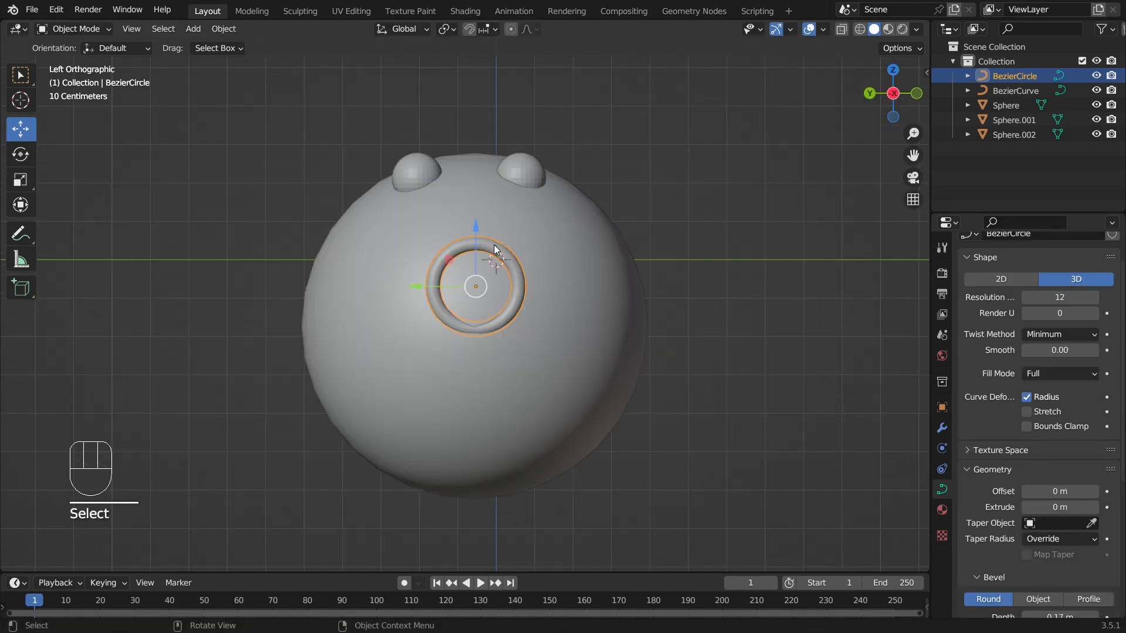
Step: Working from the top view, nudge the ring along X against the front of the head
key("KP_7")
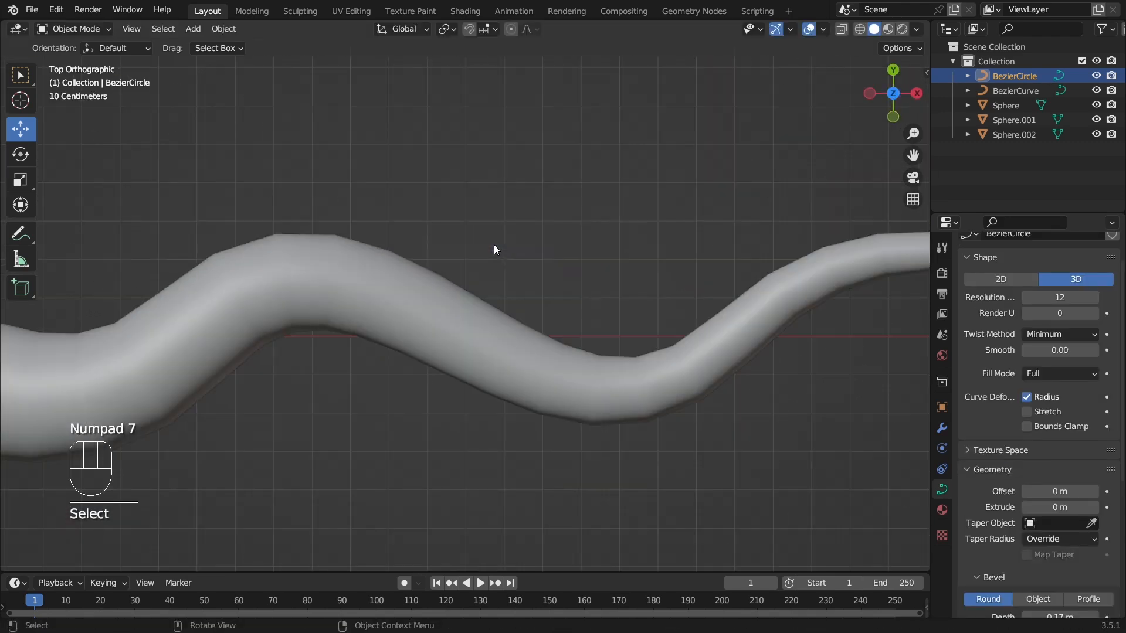
scroll(229, 248, "down", 3)
middle_click_drag(229, 252, 494, 259, "shift")
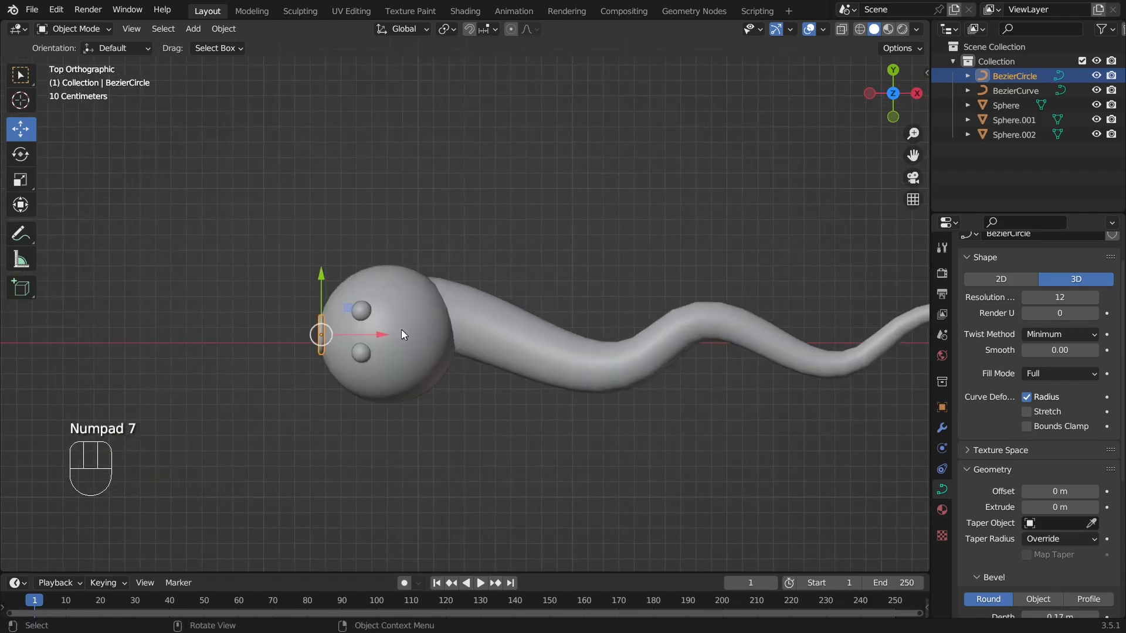
left_click_drag(388, 333, 389, 334)
middle_click_drag(390, 334, 452, 185)
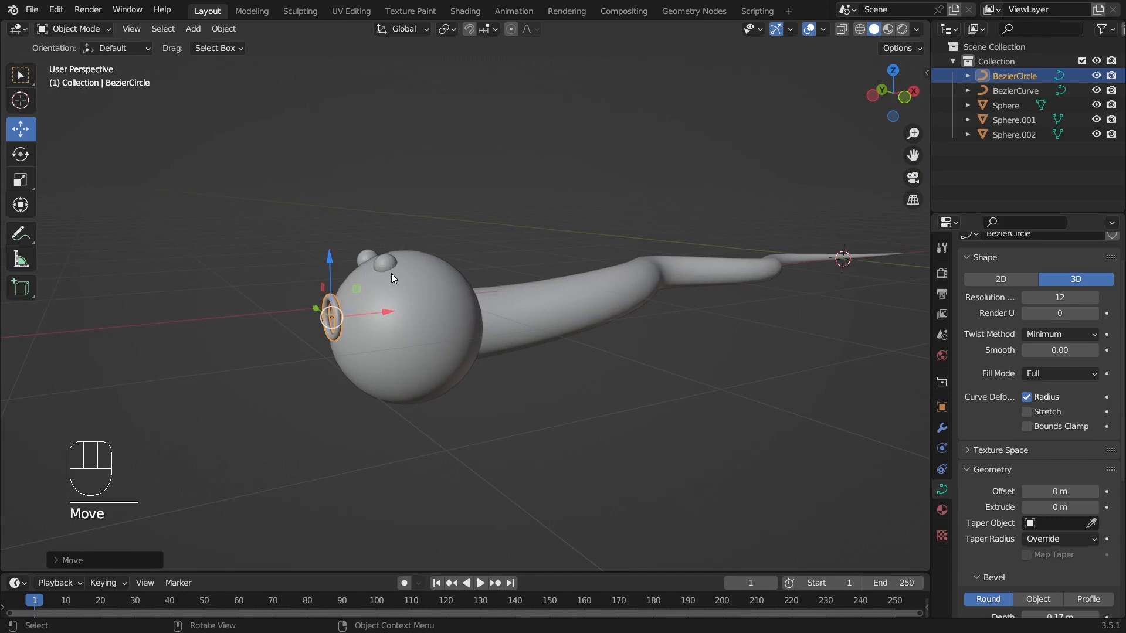
Step: Tilt the ring about Y to follow the head's curve and thicken it to a bevel depth of 0.26 m
key("r")
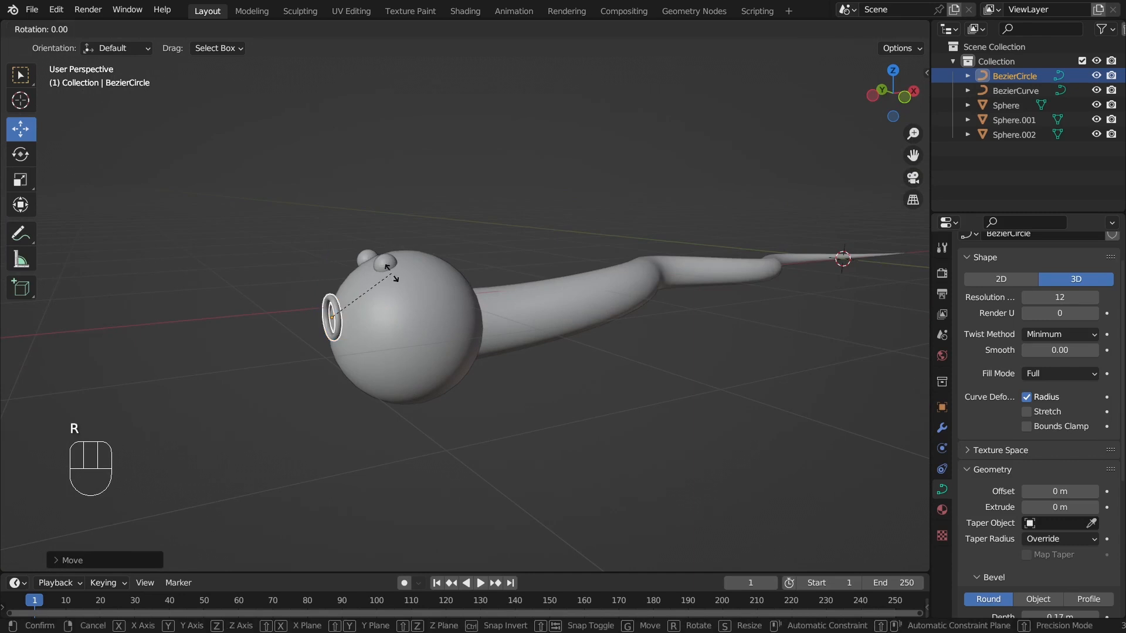
key("y")
left_click(406, 285)
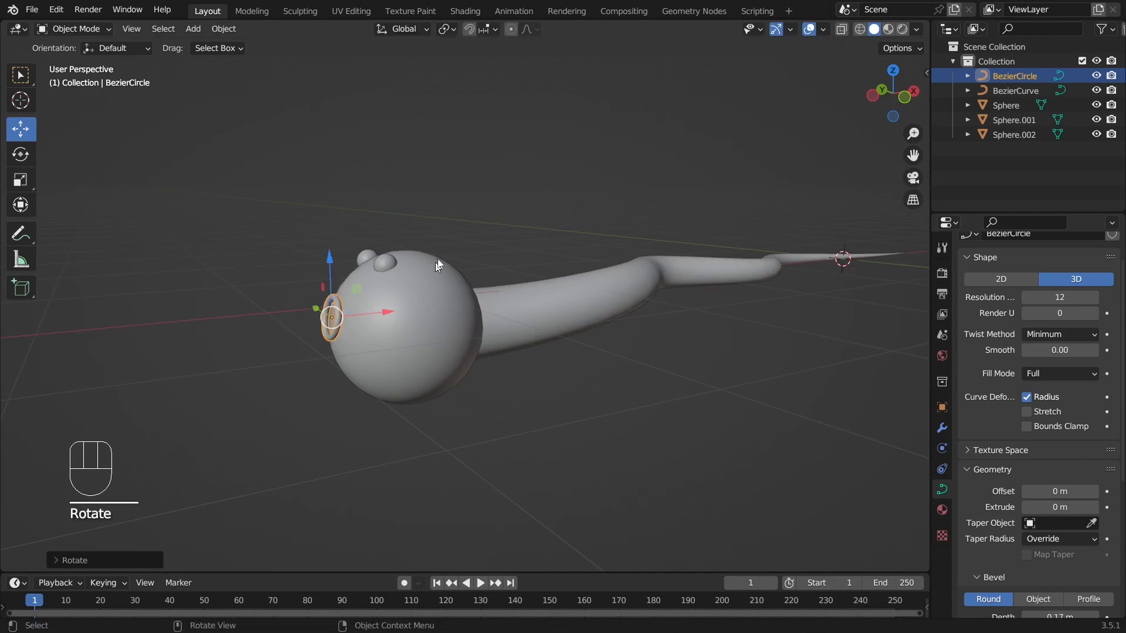
left_click(470, 222)
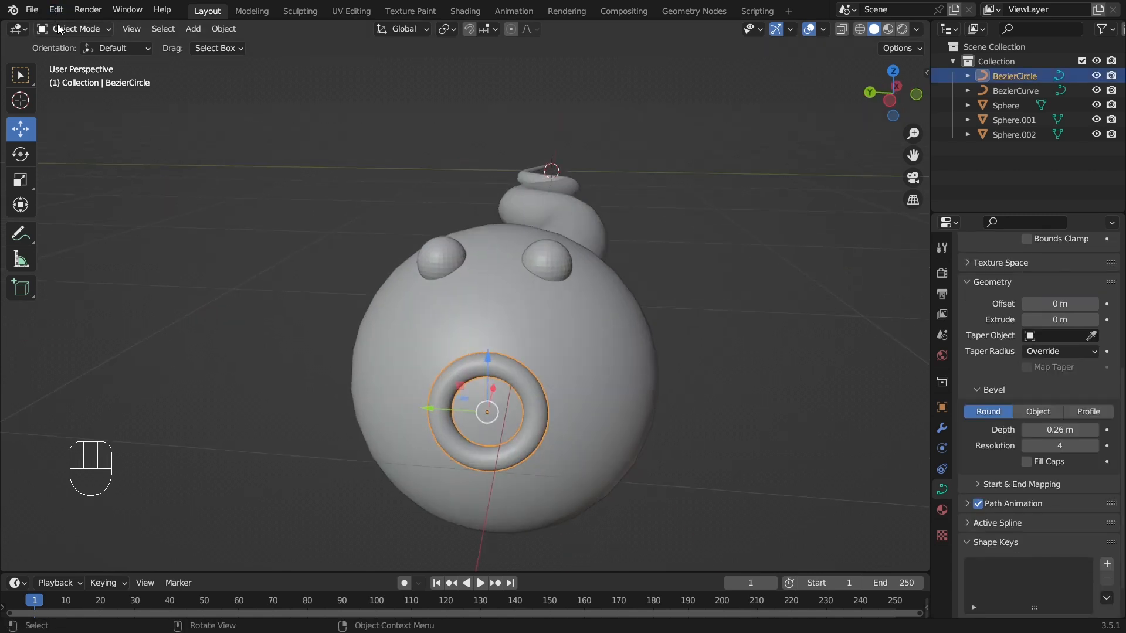
Step: In Edit Mode, lower the ring's uppermost control point and raise its lowest one to flatten it into a mouth, then deselect
left_click(60, 28)
left_click(64, 61)
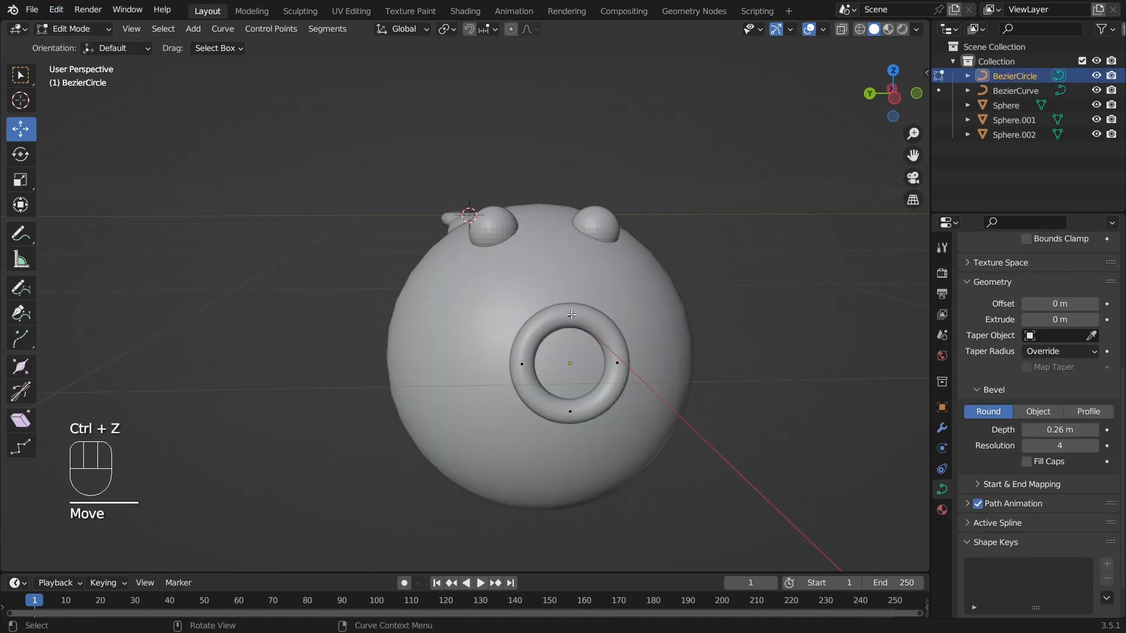
left_click(572, 315)
left_click_drag(574, 254, 580, 296)
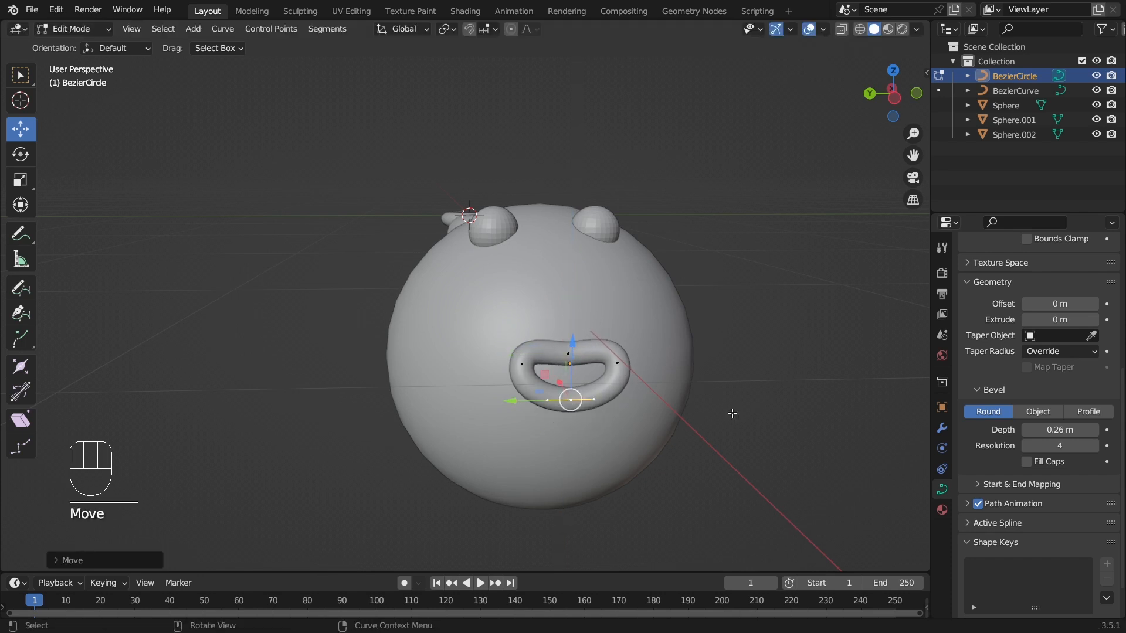
left_click(731, 412)
scroll(733, 414, "down", 5)
middle_click_drag(733, 414, 666, 464)
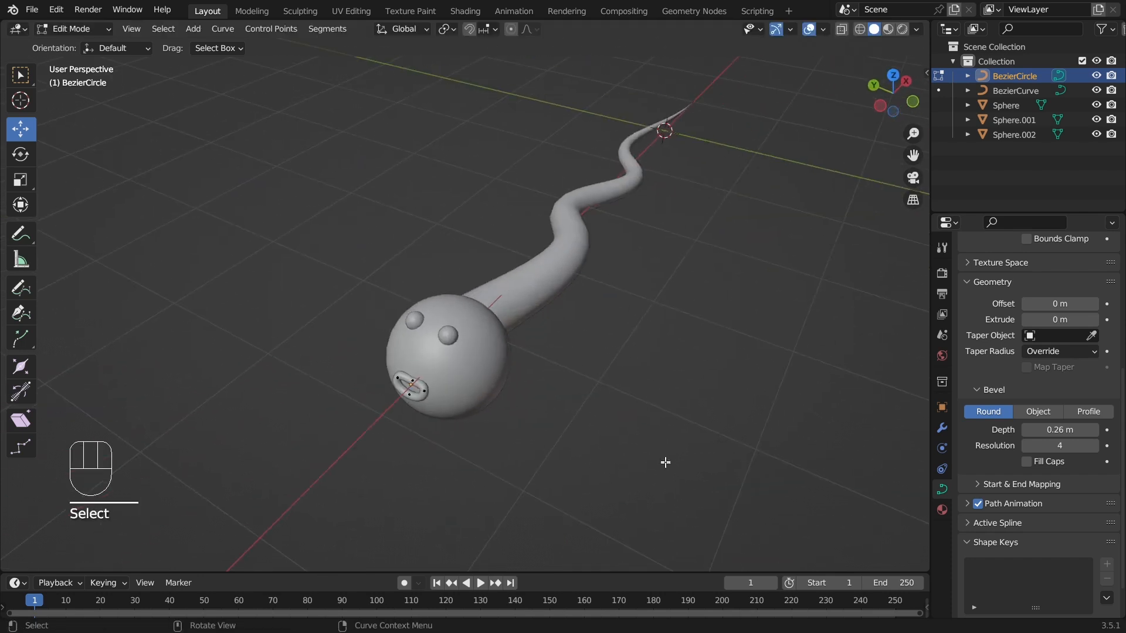
Step: Leave Edit Mode, duplicate the creature's tapered tail curve, place the copy beside the creature and keep it selected
left_click(88, 29)
left_click(82, 40)
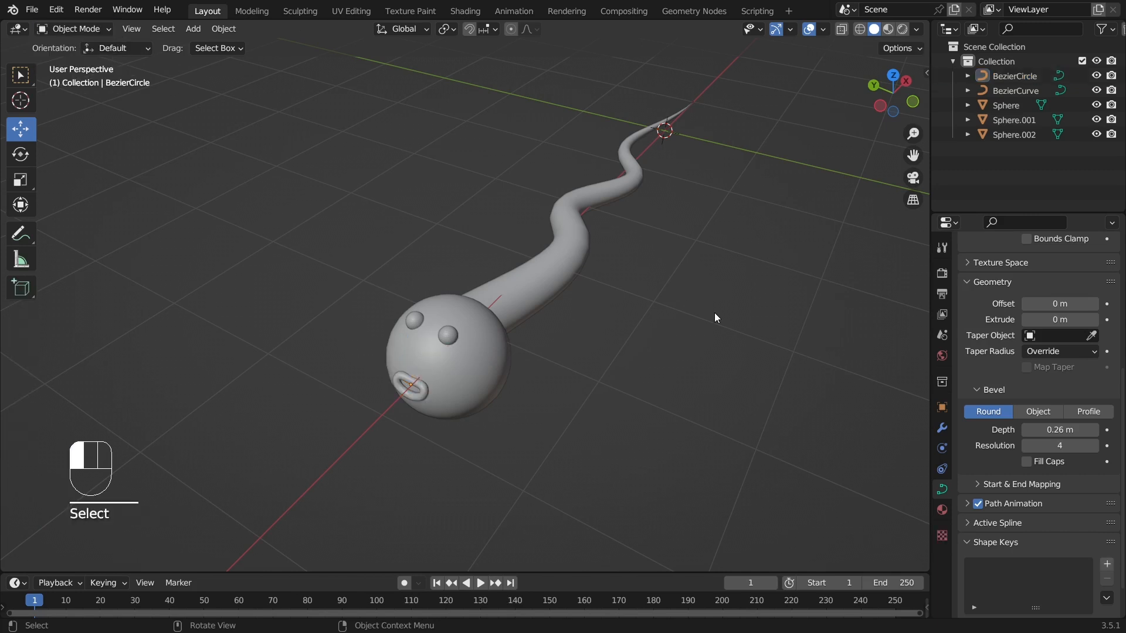
scroll(670, 365, "up", 2)
middle_click_drag(602, 351, 666, 353)
left_click(505, 252)
scroll(554, 247, "down", 3)
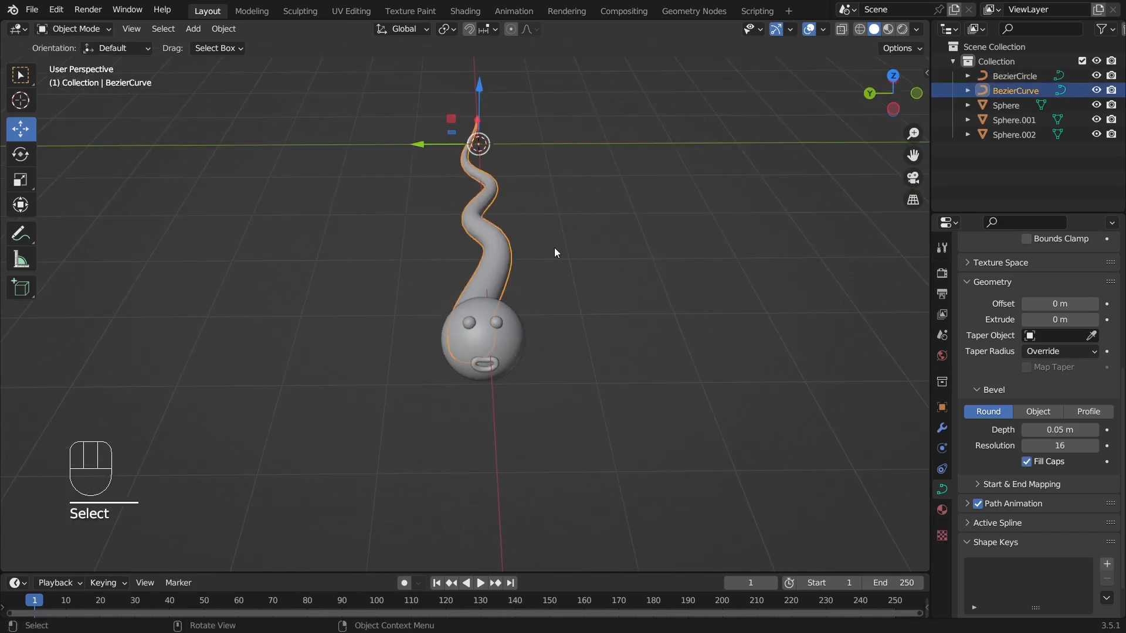
key("shift+d")
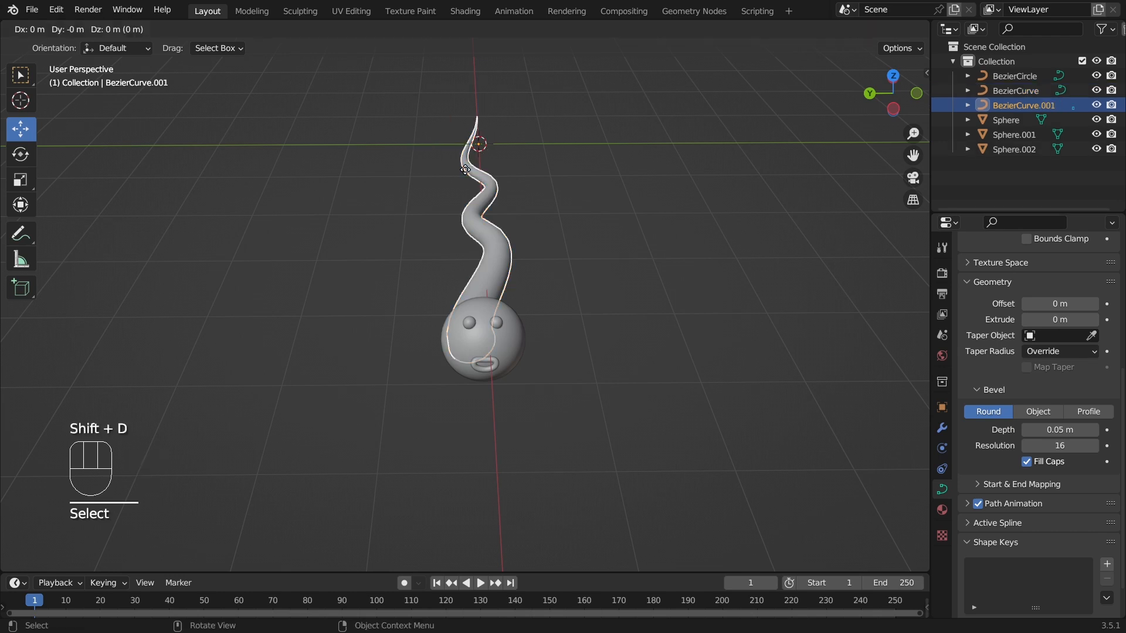
left_click(360, 191)
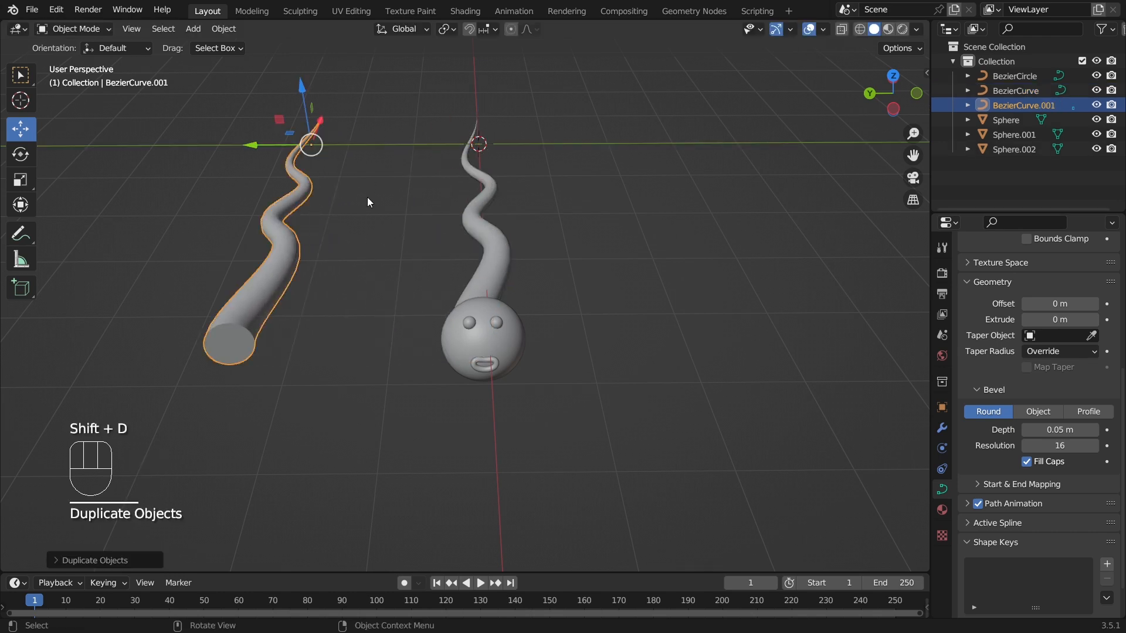
left_click(377, 209)
middle_click_drag(377, 208, 554, 349)
scroll(554, 348, "up", 2)
middle_click_drag(447, 397, 578, 282)
left_click(518, 195)
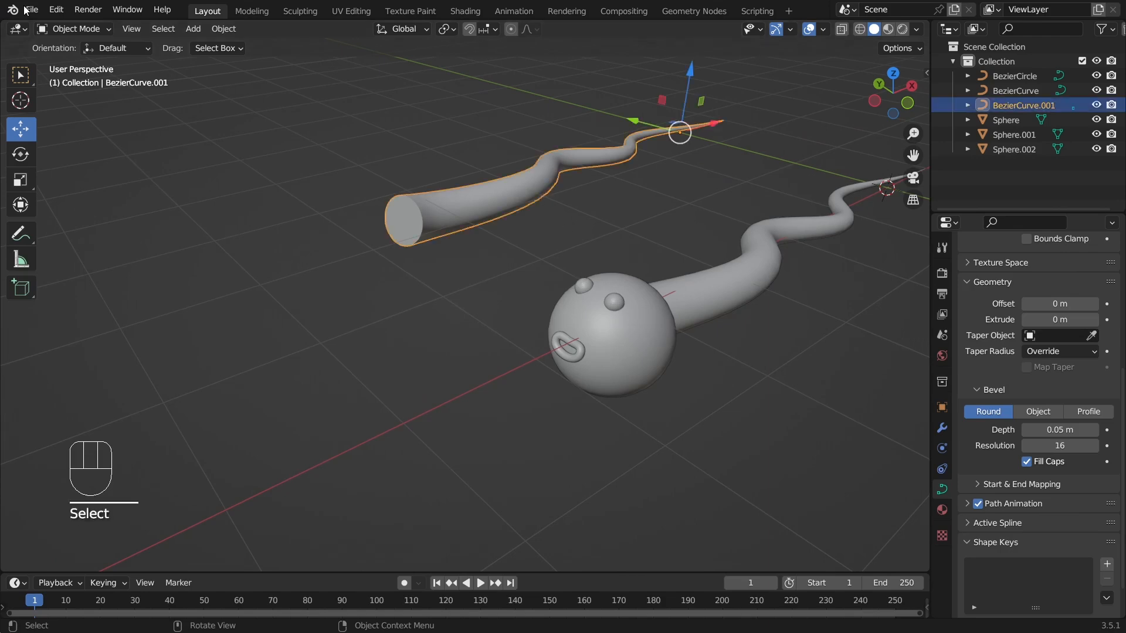
Step: In Edit Mode, extrude the thick end of the duplicated curve about 2.7 m along negative X
left_click(65, 31)
left_click(75, 61)
middle_click_drag(487, 281, 277, 306)
key("e")
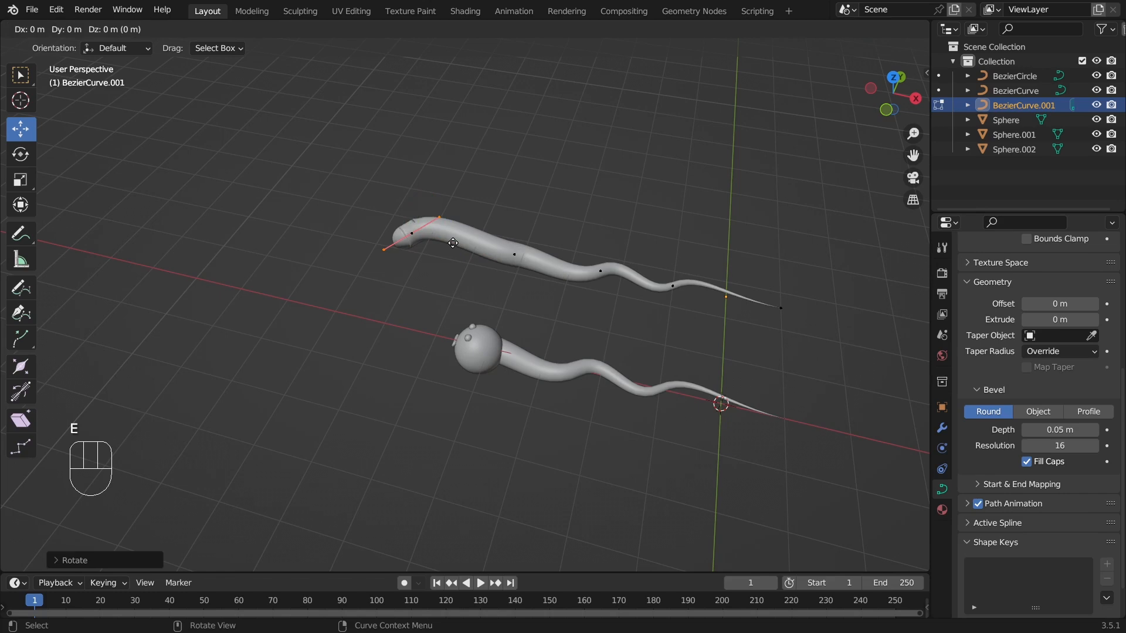
key("x")
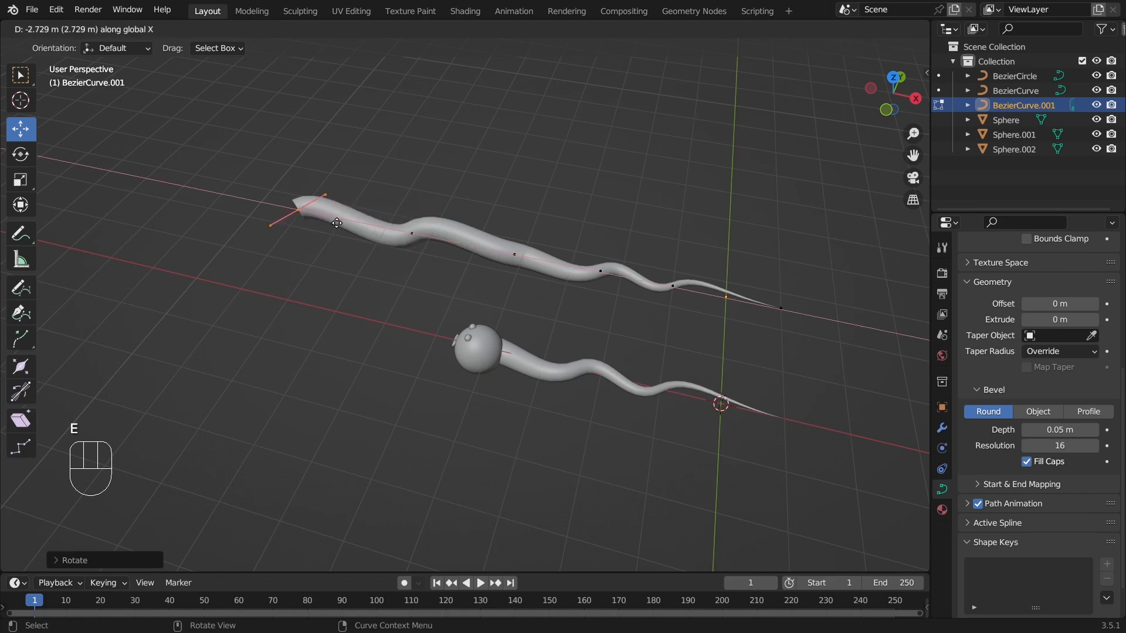
left_click(328, 222)
left_click(375, 272)
Step: Thicken the duplicated tube around its middle control point, two points back from the thick end, using Shrink/Fatten
middle_click_drag(384, 282, 560, 345)
scroll(563, 346, "up", 3)
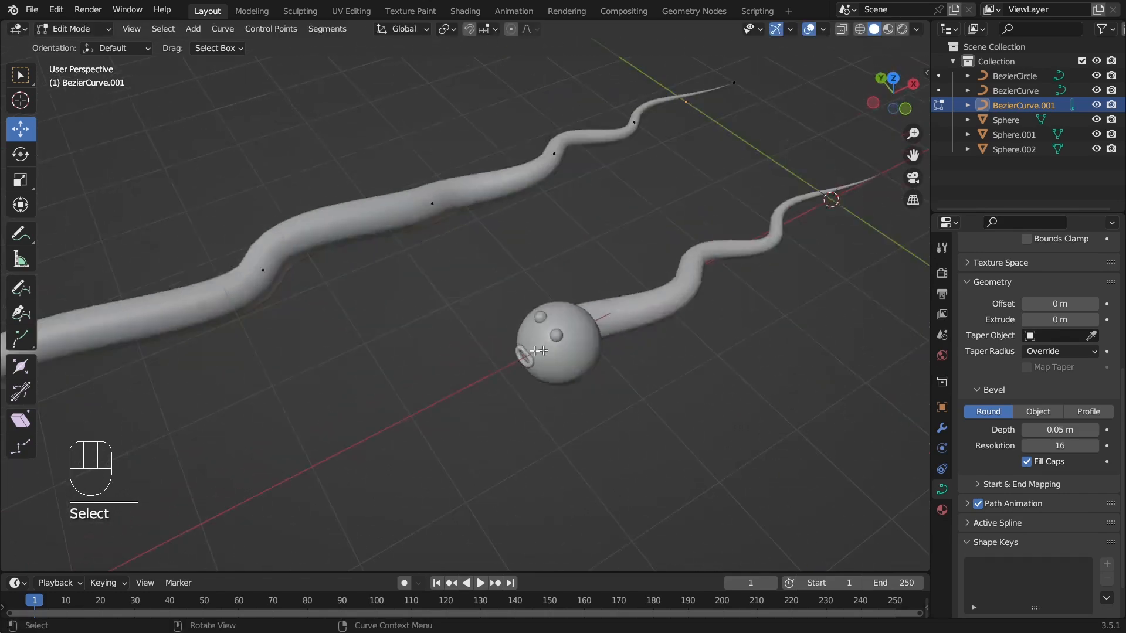
left_click_drag(373, 139, 491, 260)
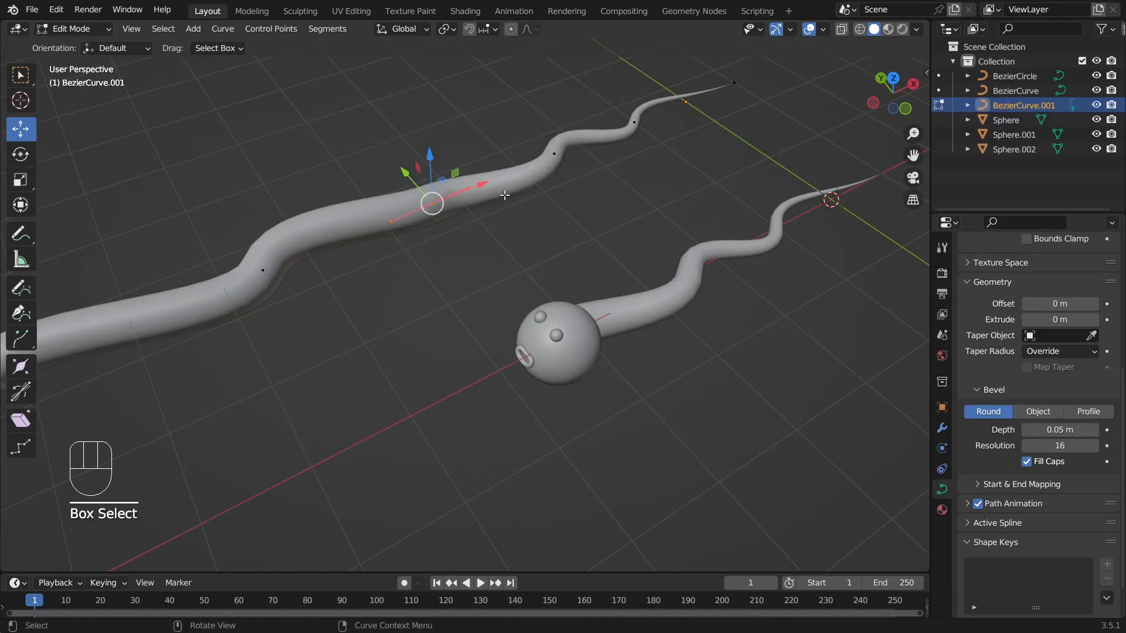
key("alt+s")
key("alt+s")
key("alt+s")
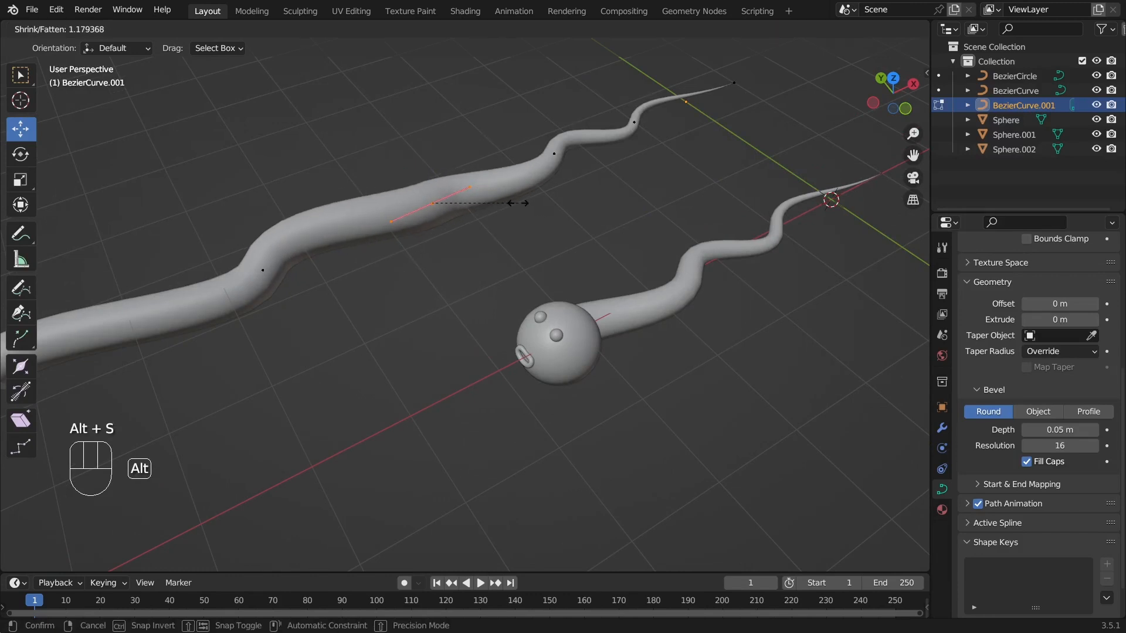
left_click(521, 218)
Step: Fatten the tube at the next control point toward the thick end, and at the end point itself
scroll(521, 218, "down", 3)
left_click_drag(329, 253, 392, 326)
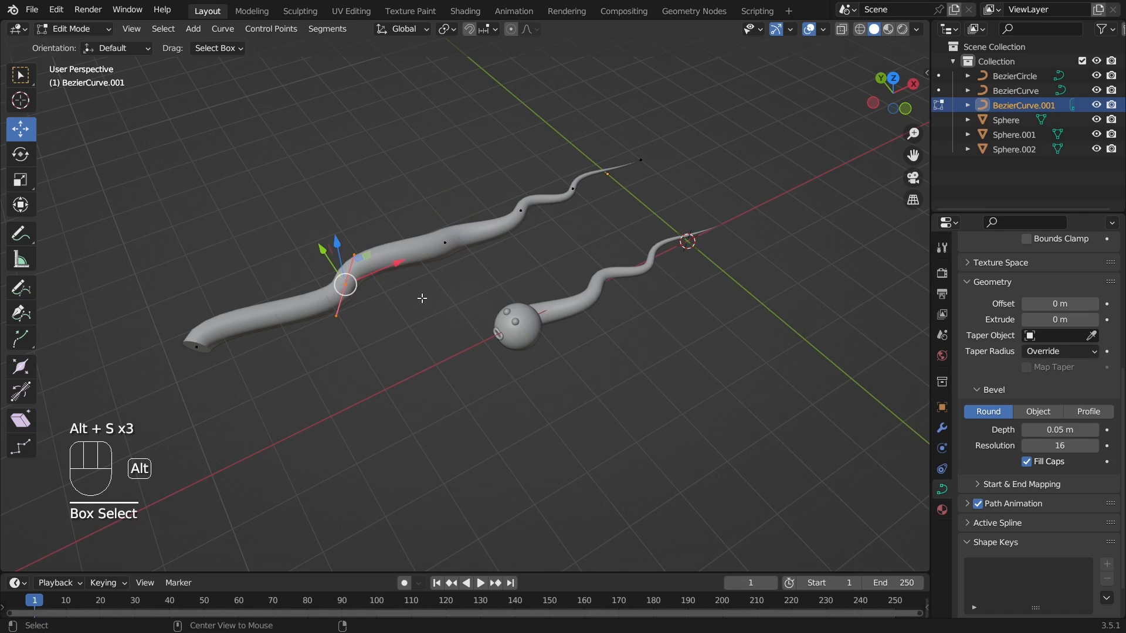
key("alt+s")
key("alt+s")
left_click(393, 347)
middle_click_drag(392, 346, 450, 346)
left_click_drag(260, 406, 412, 458)
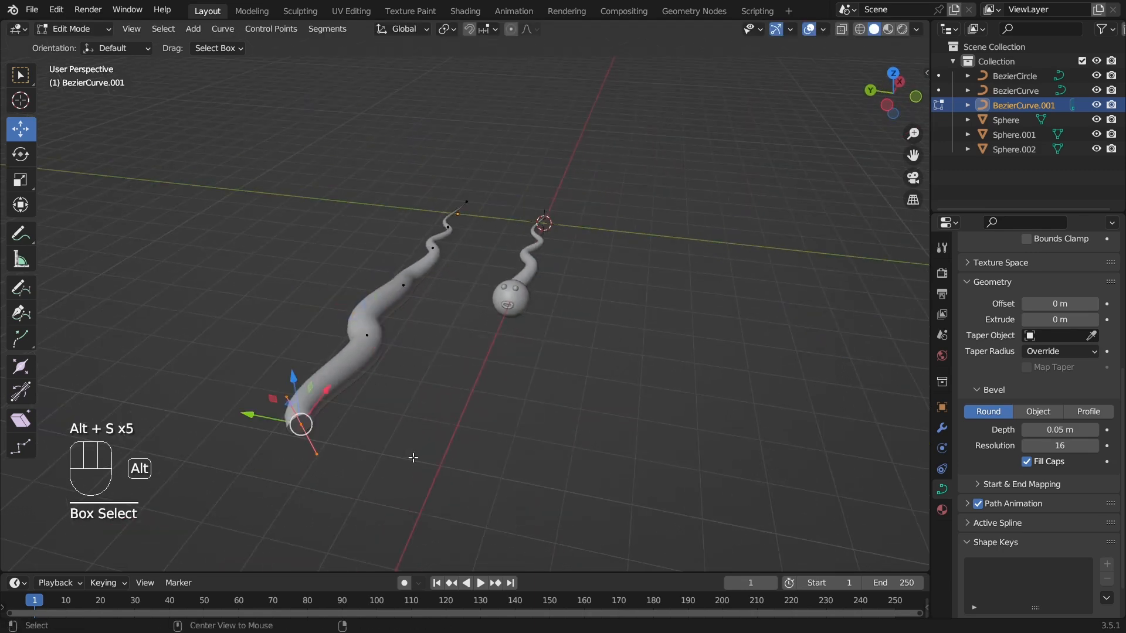
key("alt+s")
left_click(401, 458)
Step: Extrude the fattened end point farther along negative X to add one more body segment
middle_click_drag(305, 424, 272, 364)
left_click_drag(287, 268, 345, 356)
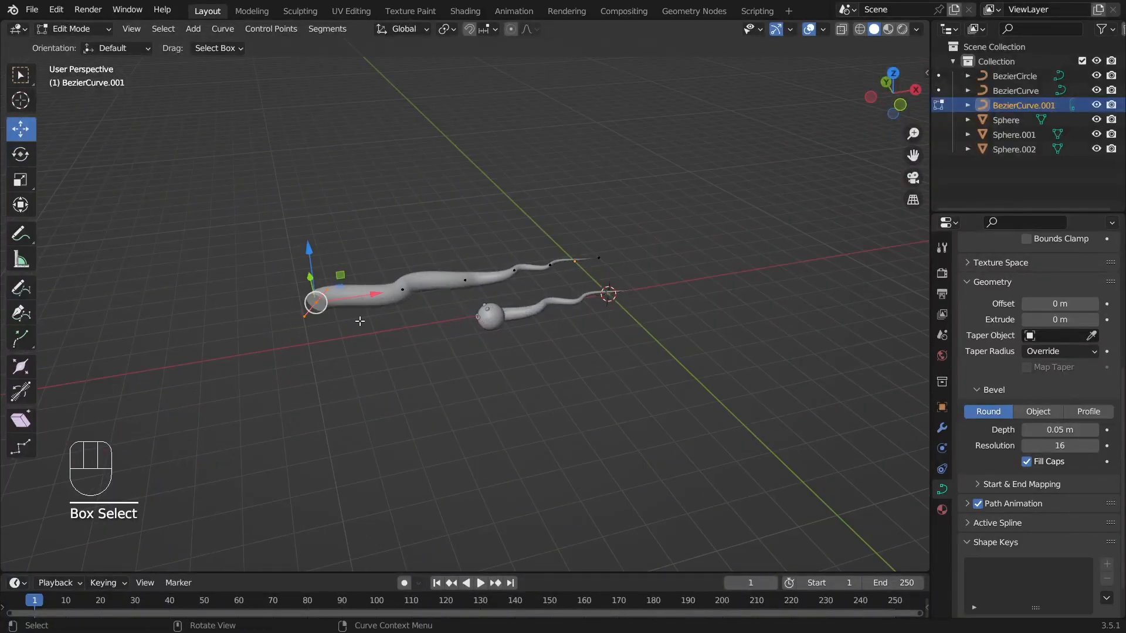
key("e")
key("x")
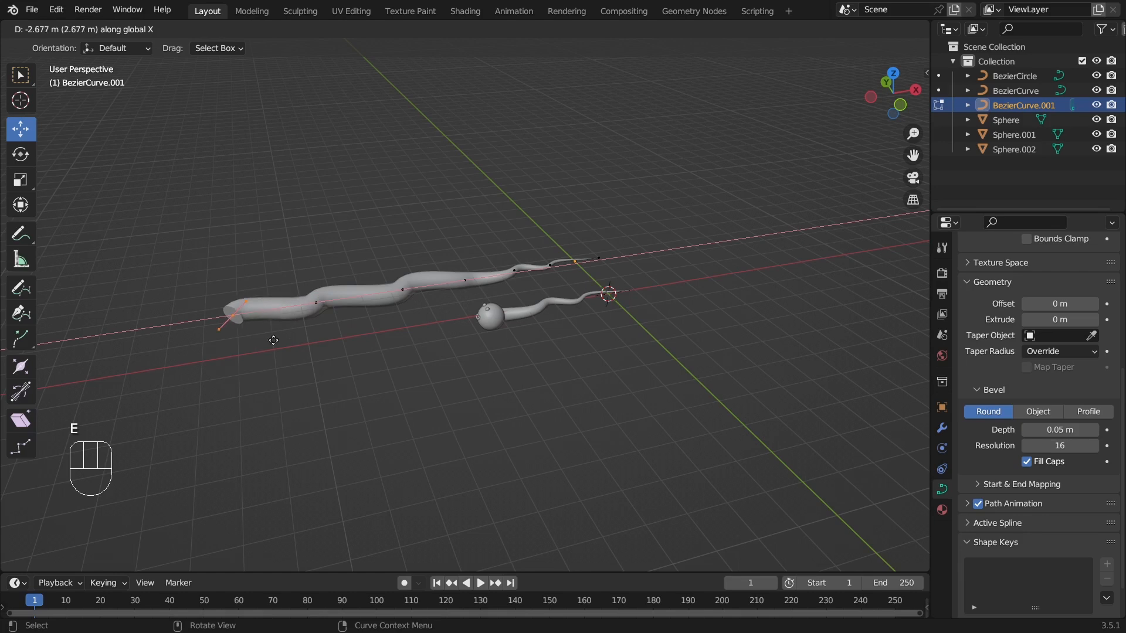
left_click(253, 348)
left_click(343, 333)
Step: Rotate the new end control point so the tube's open end sits at a better angle
middle_click_drag(364, 355, 478, 321)
left_click_drag(478, 321, 534, 374)
middle_click_drag(533, 374, 570, 371)
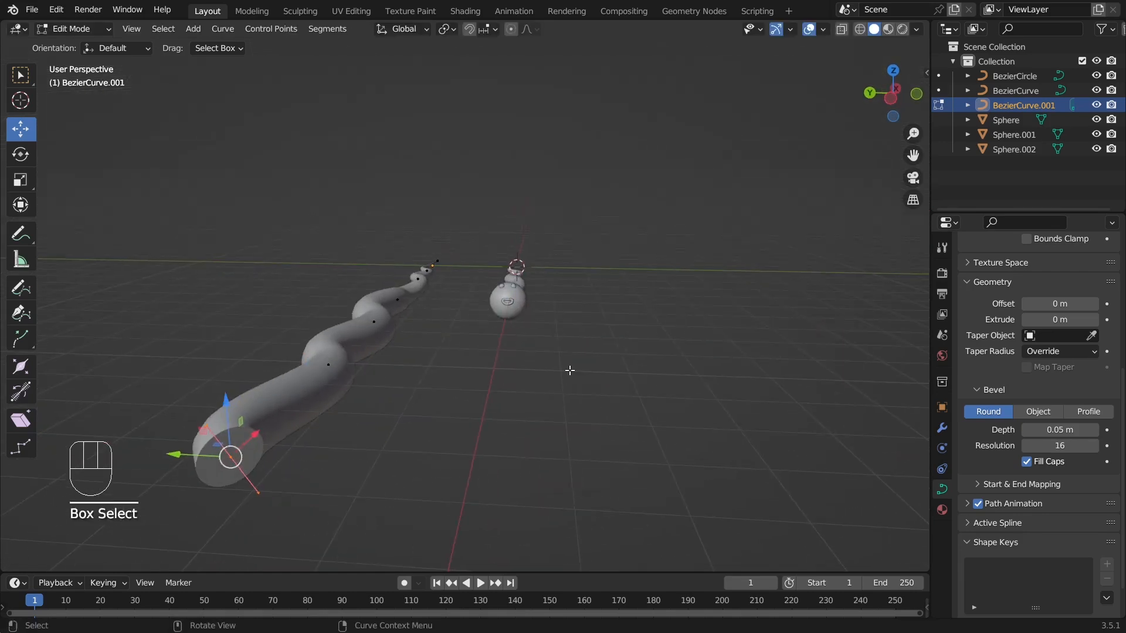
key("r")
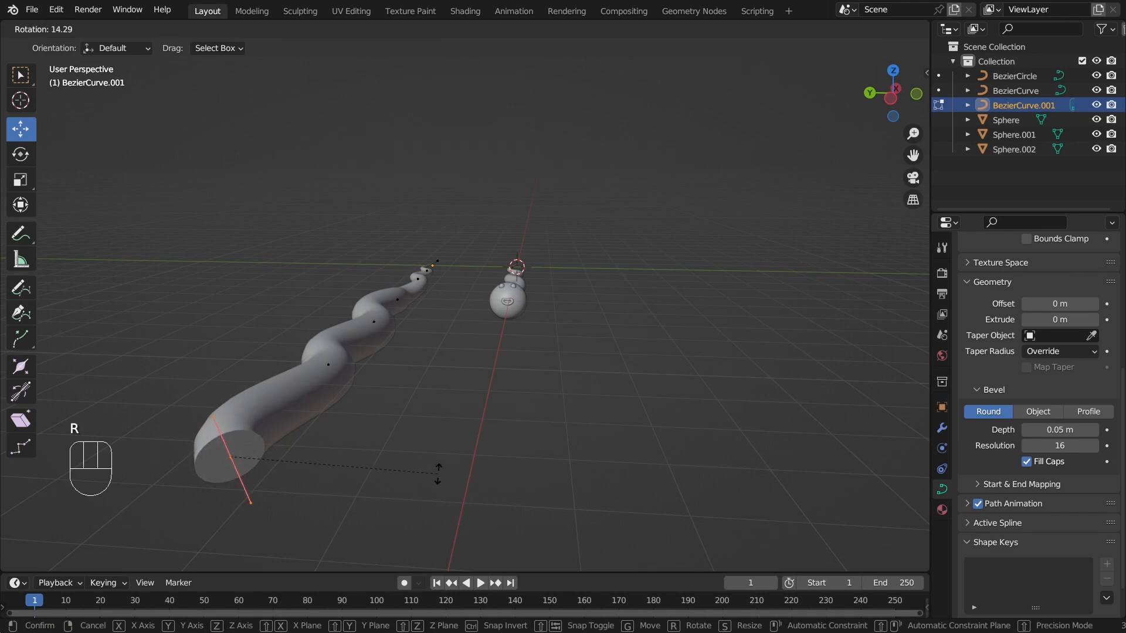
left_click(296, 462)
middle_click_drag(296, 462, 204, 388)
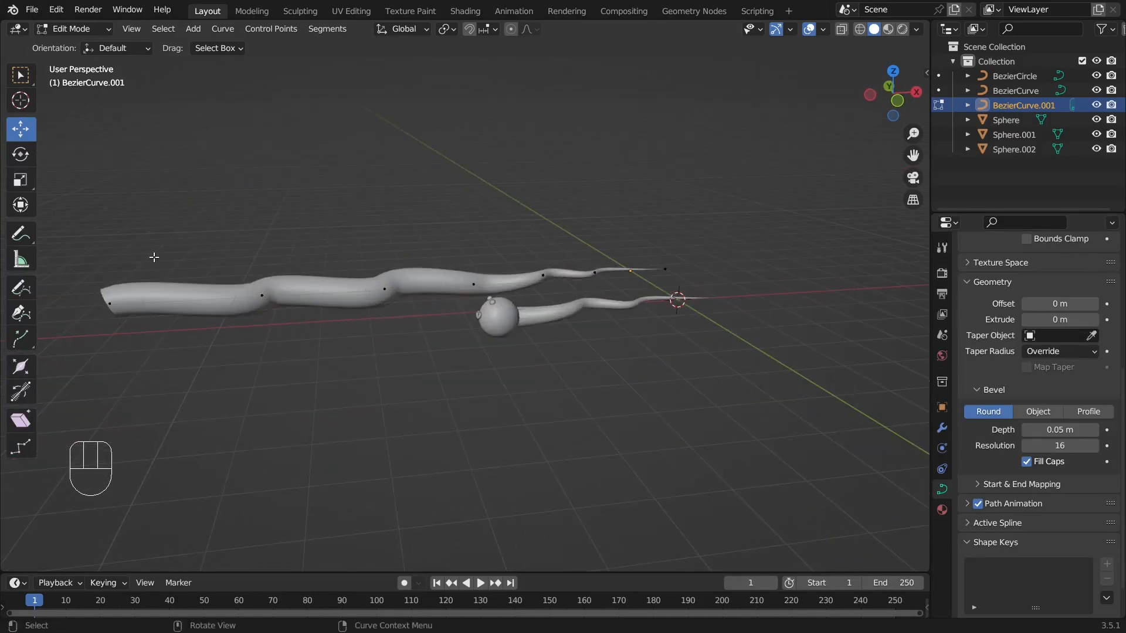
Step: Return to Object Mode and convert the duplicated body curve to a mesh
left_click(73, 28)
left_click(64, 44)
middle_click_drag(453, 411, 432, 396)
left_click(437, 294)
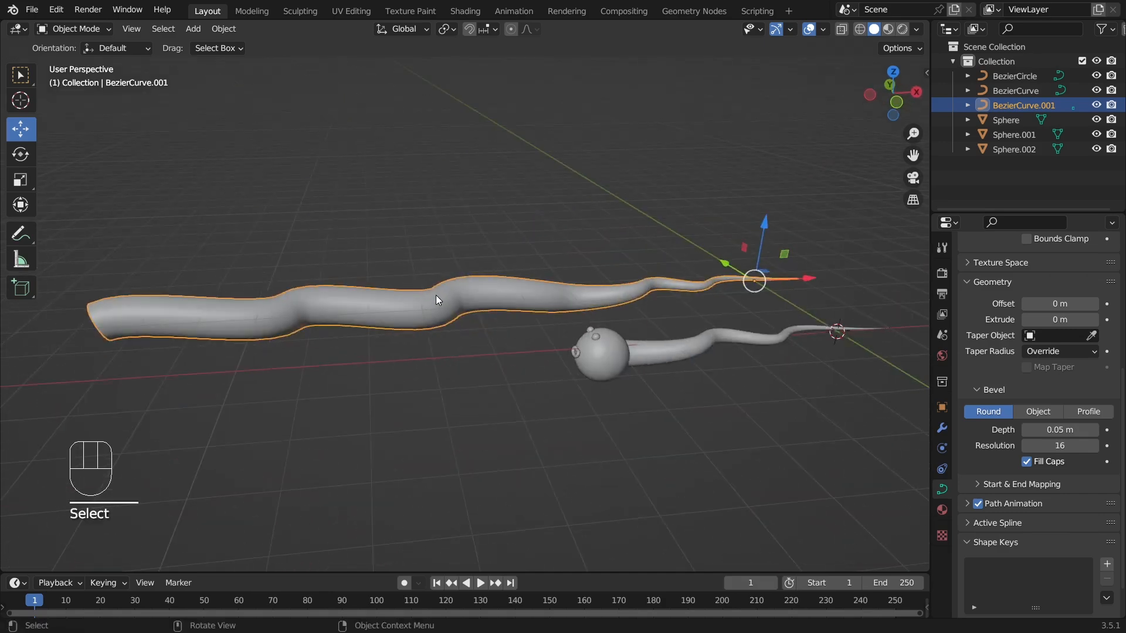
right_click(375, 313)
mouse_move(333, 345)
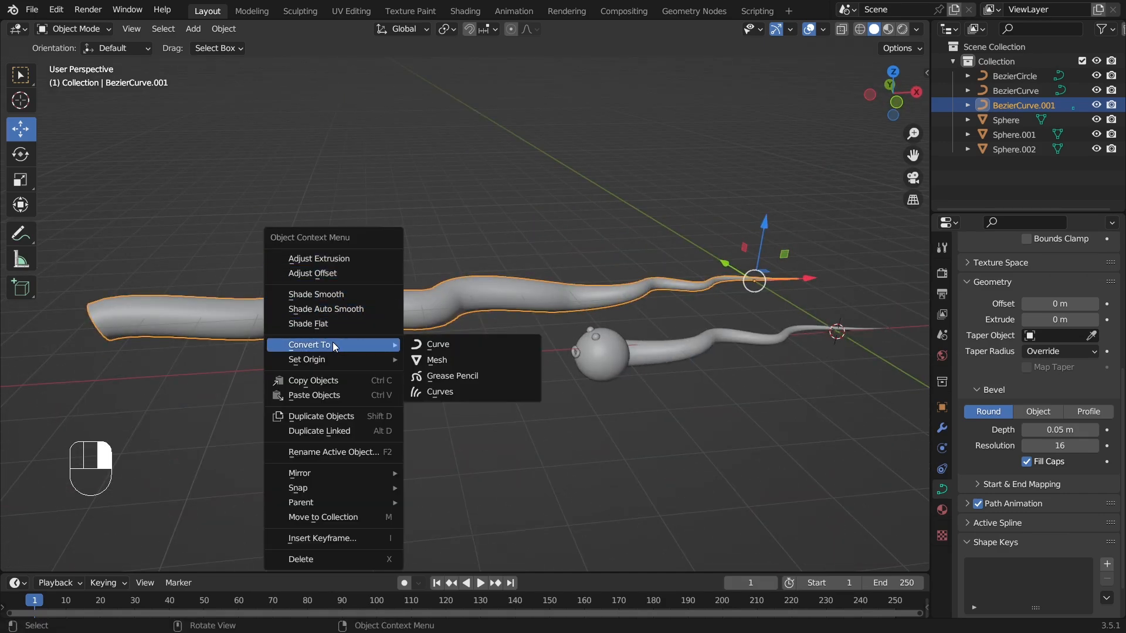
left_click(446, 359)
Step: In Edit Mode with face selection, delete the flat faces capping the thick end of the body mesh
left_click_drag(384, 391, 495, 359)
middle_click_drag(433, 381, 606, 410)
left_click(479, 253)
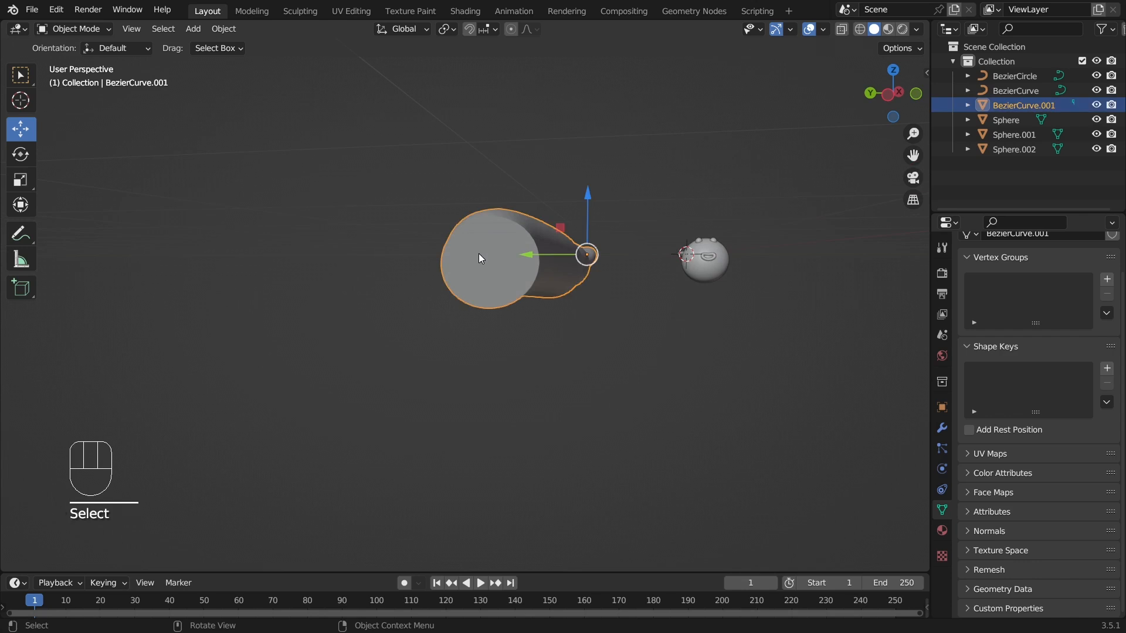
key("Tab")
left_click(493, 344)
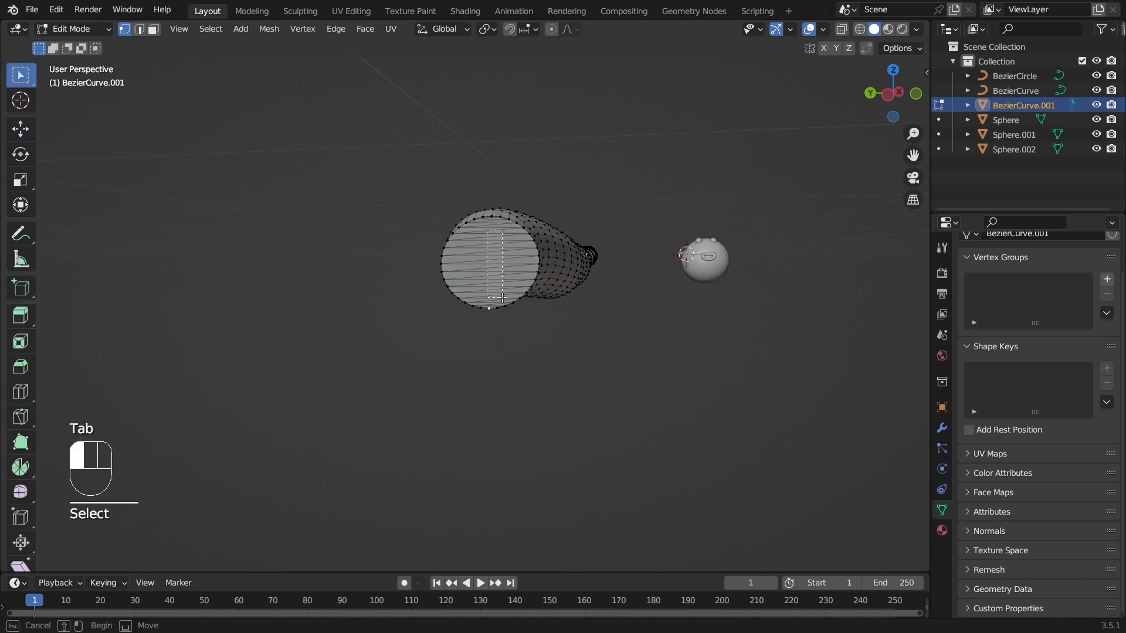
left_click_drag(499, 297, 503, 297)
left_click(153, 31)
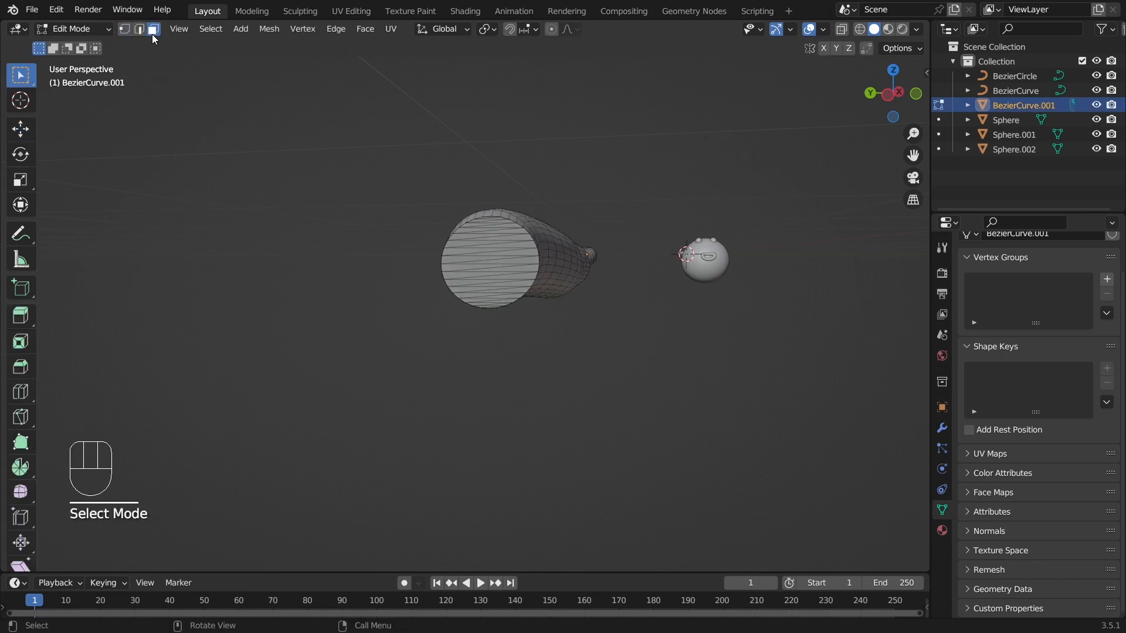
left_click_drag(482, 226, 500, 296)
key("x")
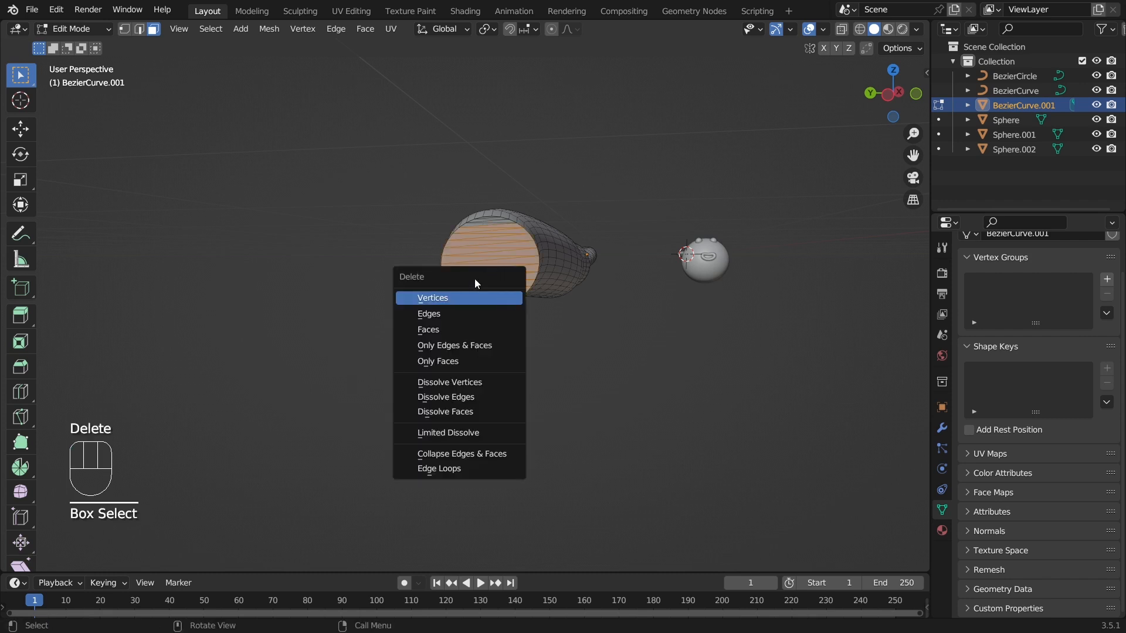
left_click(446, 328)
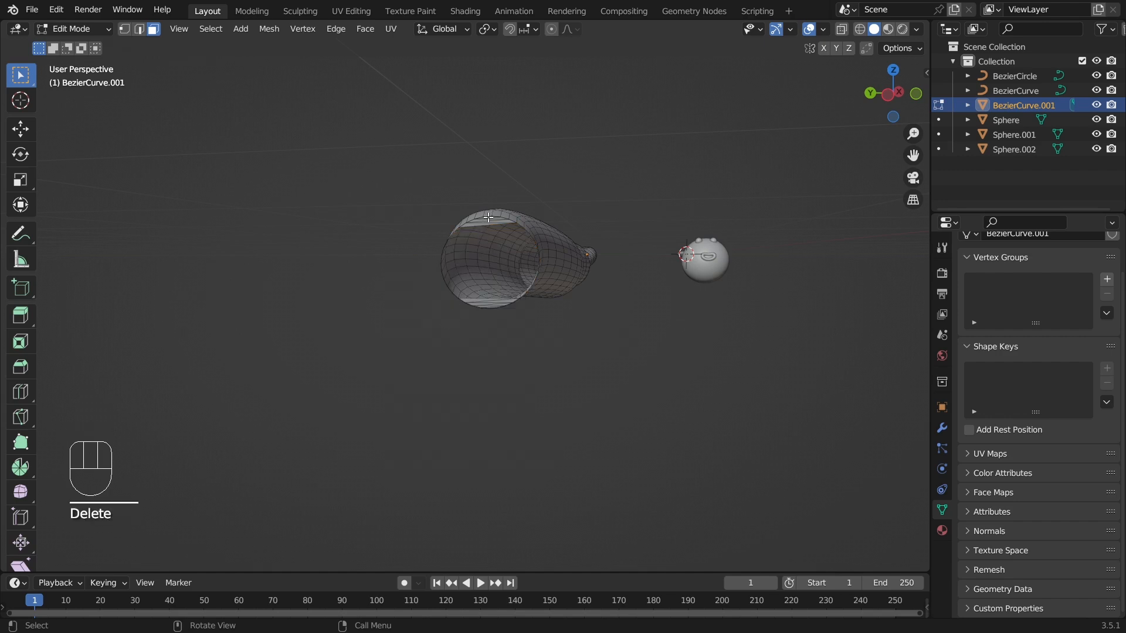
middle_click_drag(866, 282, 706, 282, "shift")
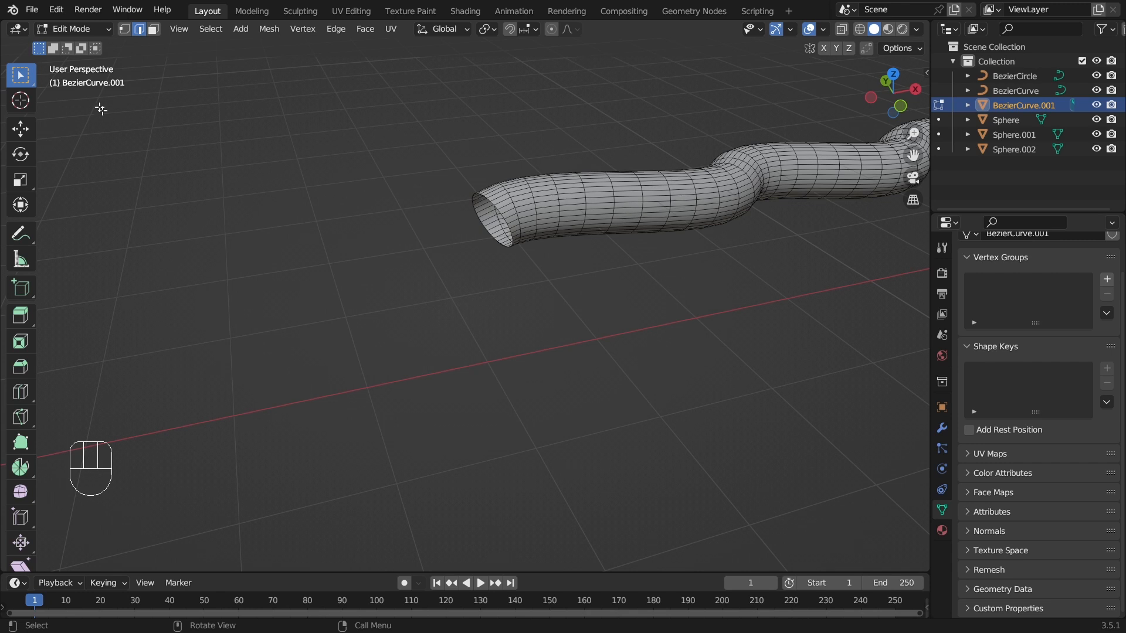
Step: Return to Object Mode, deselect the body and add a mesh cube at the 3D cursor
left_click(64, 29)
left_click(69, 45)
scroll(343, 274, "down", 3)
left_click(343, 274)
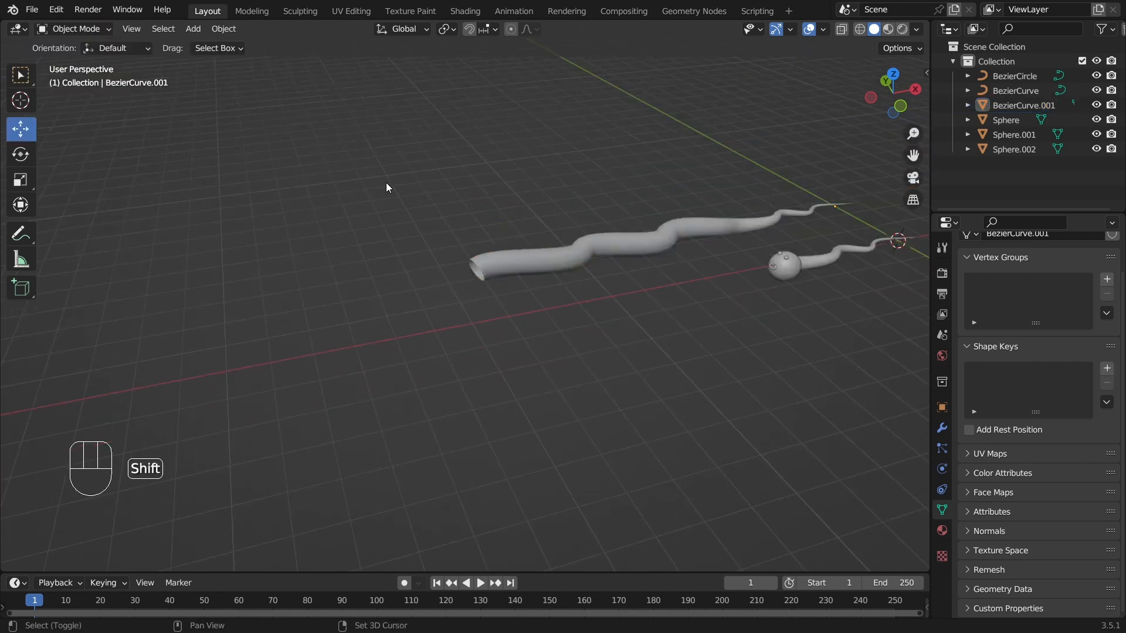
key("shift+a")
mouse_move(386, 170)
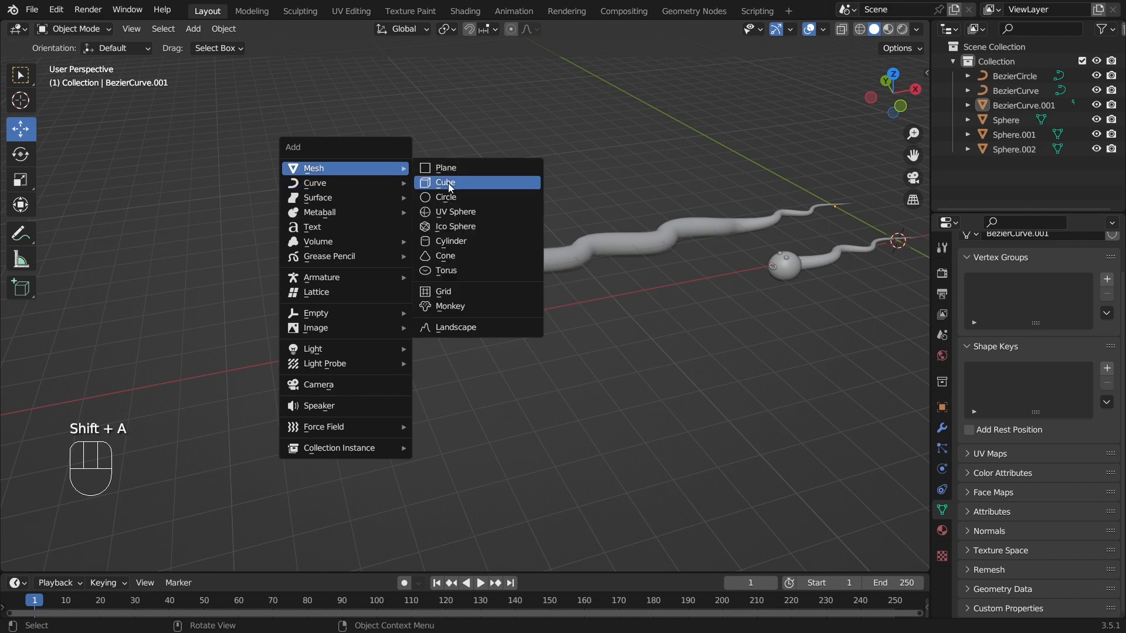
left_click(480, 181)
scroll(611, 287, "down", 6)
middle_click_drag(708, 294, 506, 262)
scroll(509, 180, "up", 4)
middle_click_drag(508, 180, 555, 219)
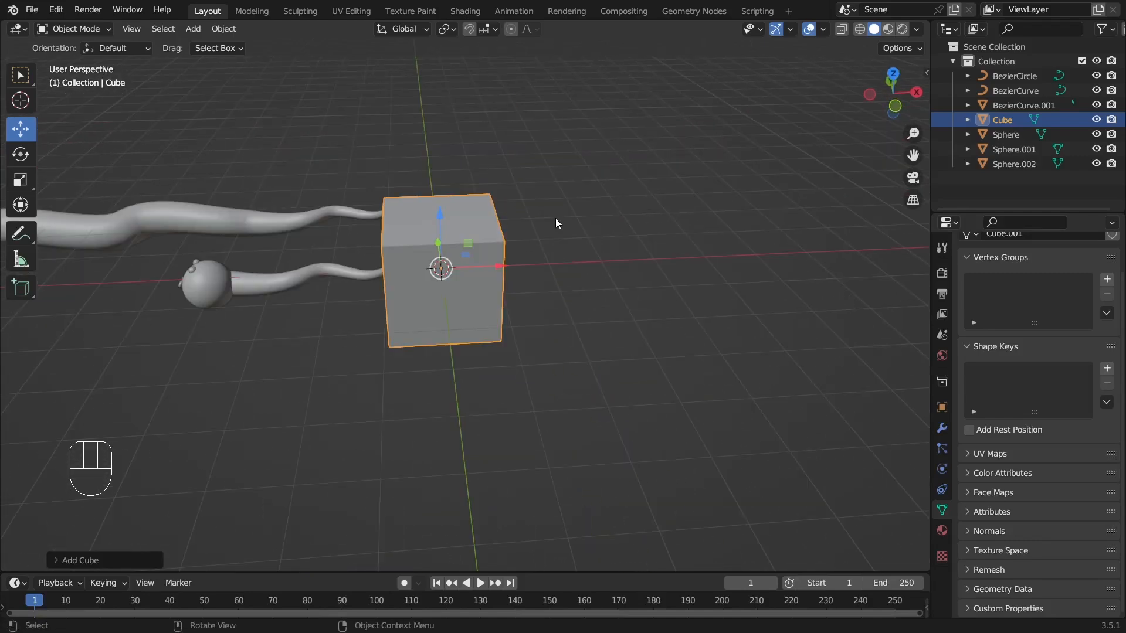
Step: Scale the cube to about half its height along Z and stretch it along X
key("r")
key("s")
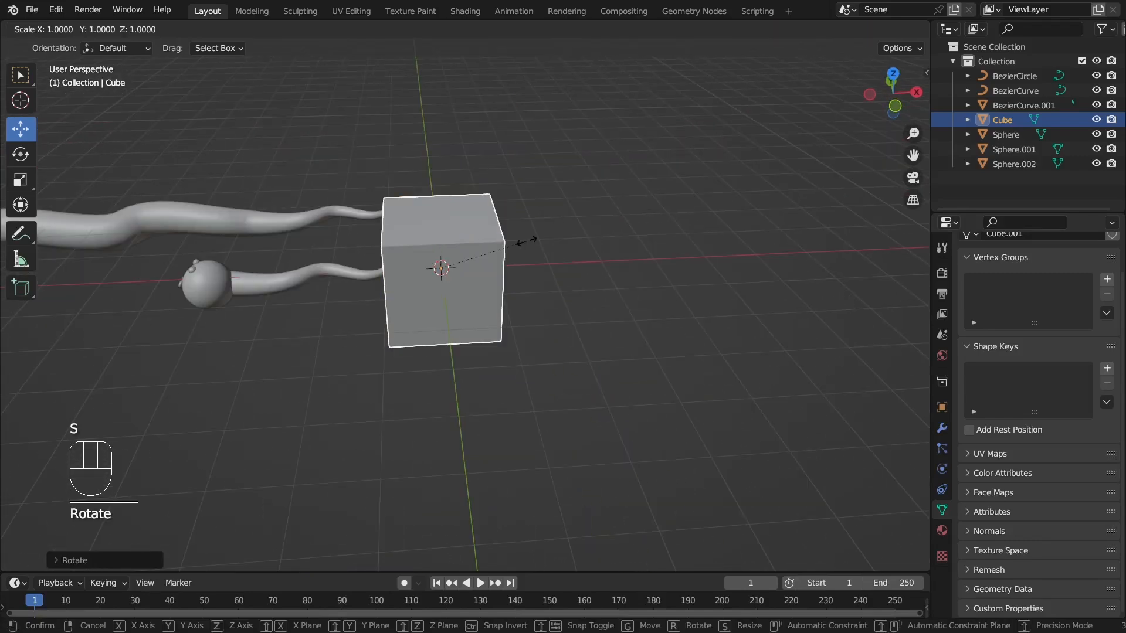
key("z")
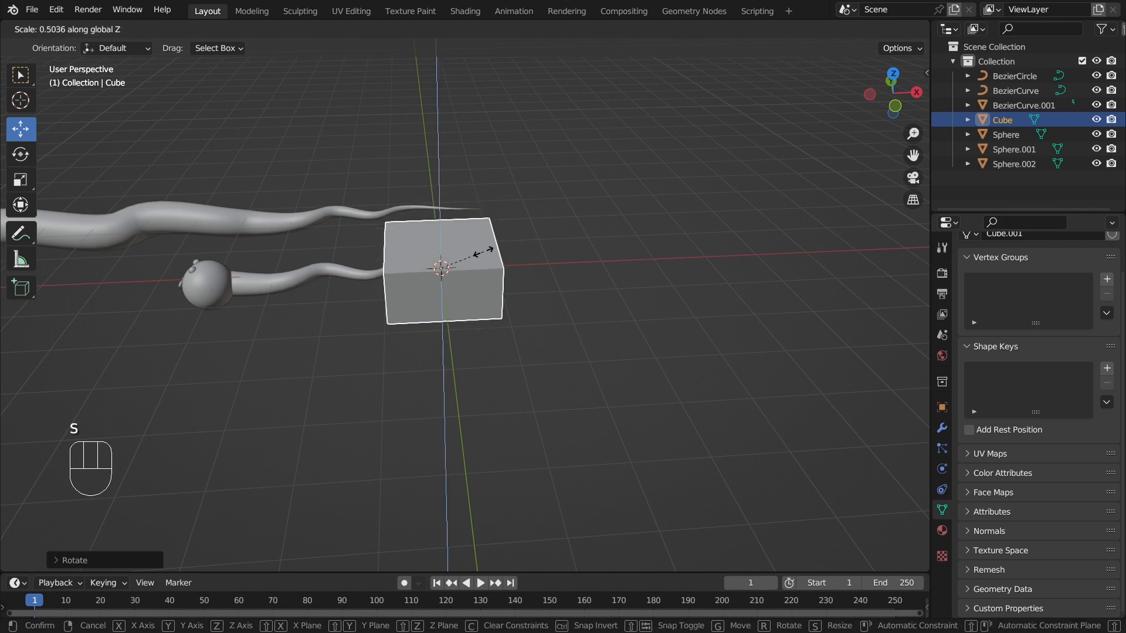
left_click(472, 255)
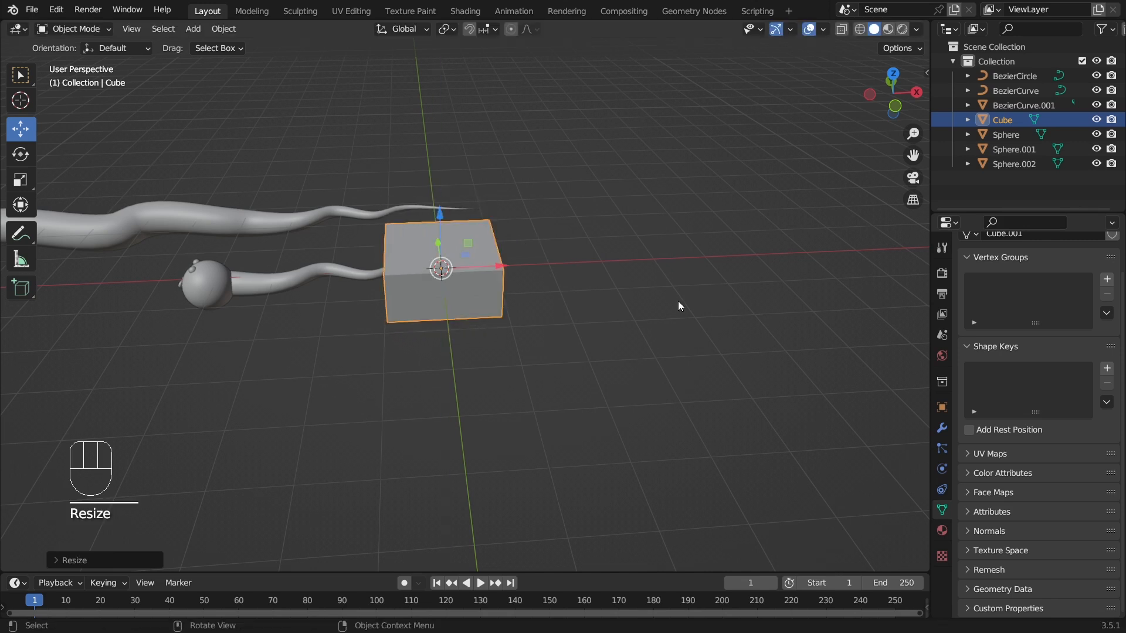
key("s")
key("x")
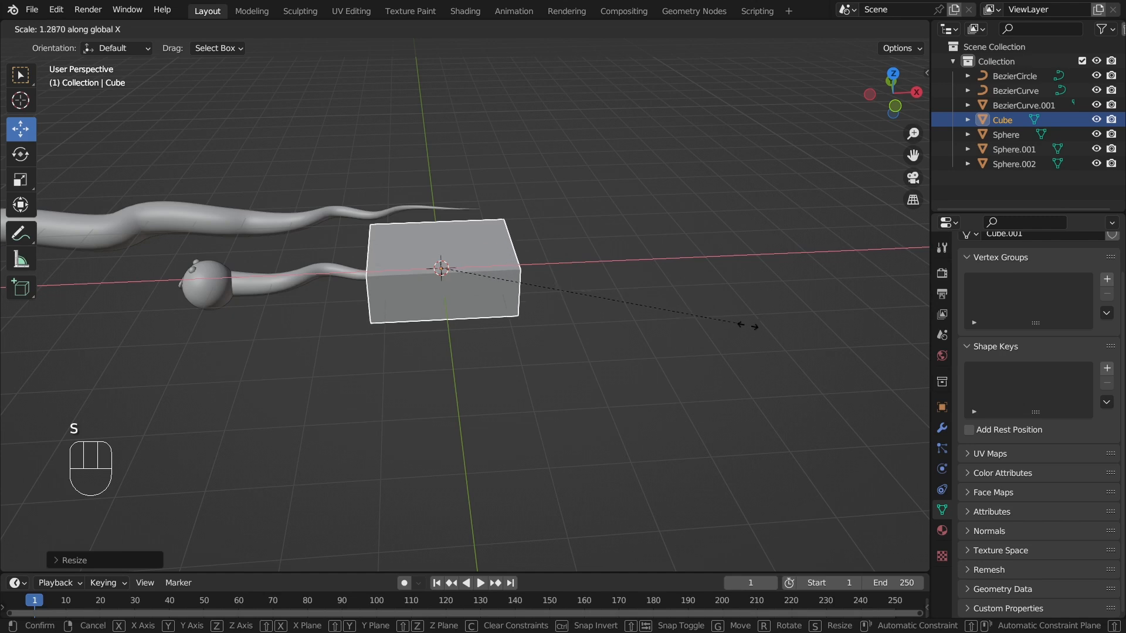
left_click(780, 346)
Step: Move the flattened cube in front of the open thick end of the body to serve as a head
scroll(775, 351, "down", 5)
middle_click_drag(775, 351, 536, 286)
left_click_drag(538, 290, 375, 382)
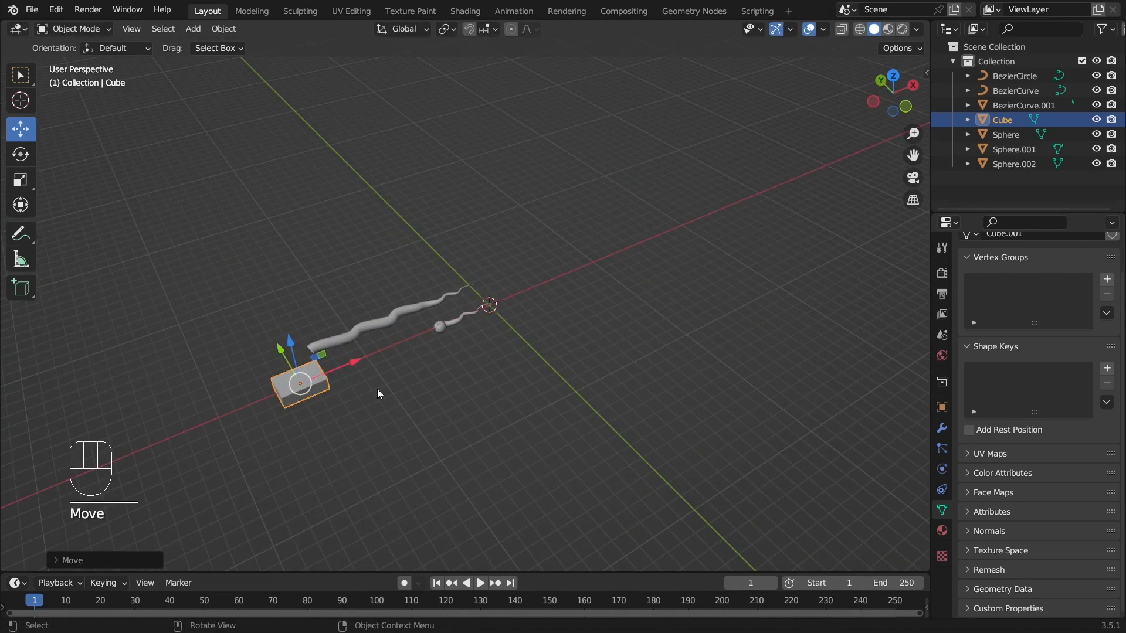
middle_click_drag(375, 381, 468, 384)
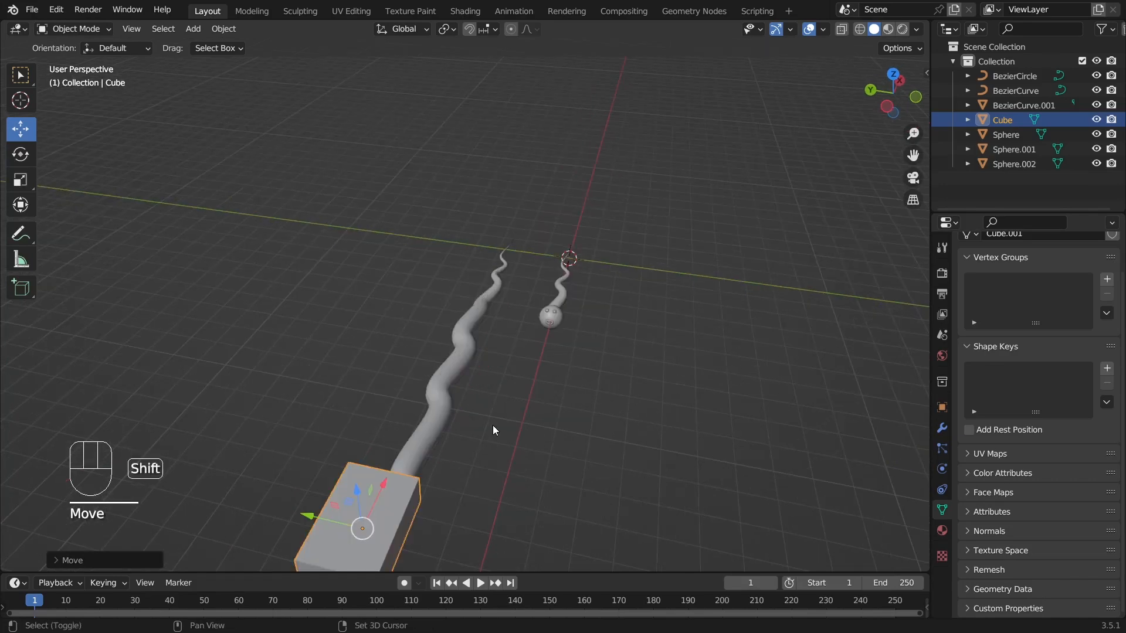
middle_click_drag(492, 426, 441, 312, "shift")
middle_click_drag(230, 281, 394, 293, "shift")
scroll(404, 319, "up", 4)
middle_click_drag(463, 167, 564, 234, "shift")
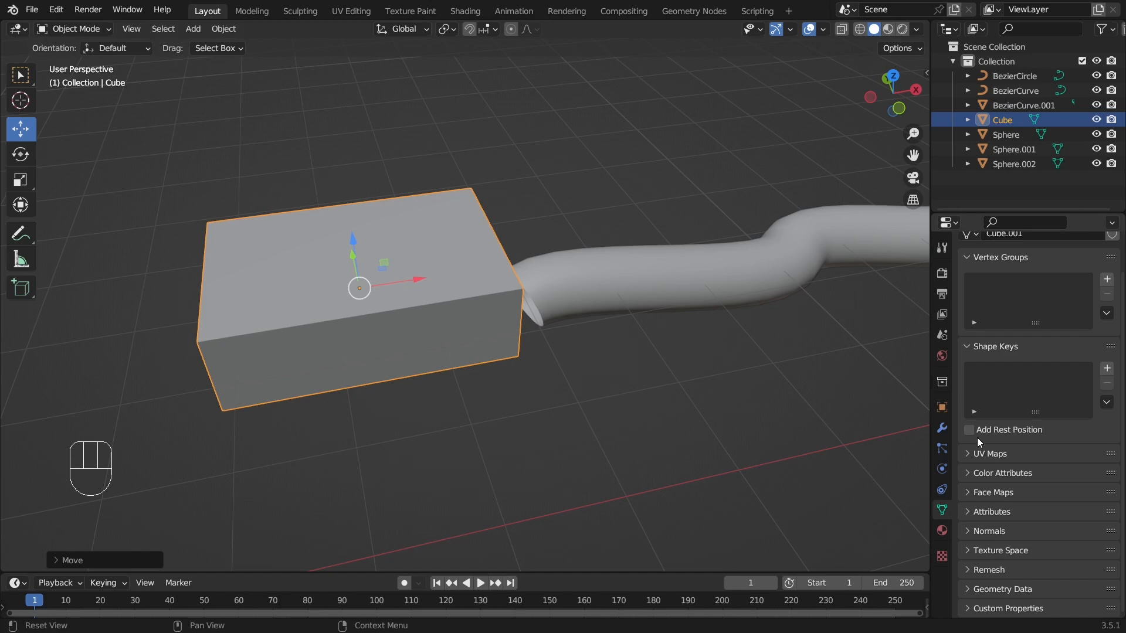
Step: Add a Subdivision Surface modifier to the cube and move it against the body's open end
left_click(944, 428)
left_click(1034, 273)
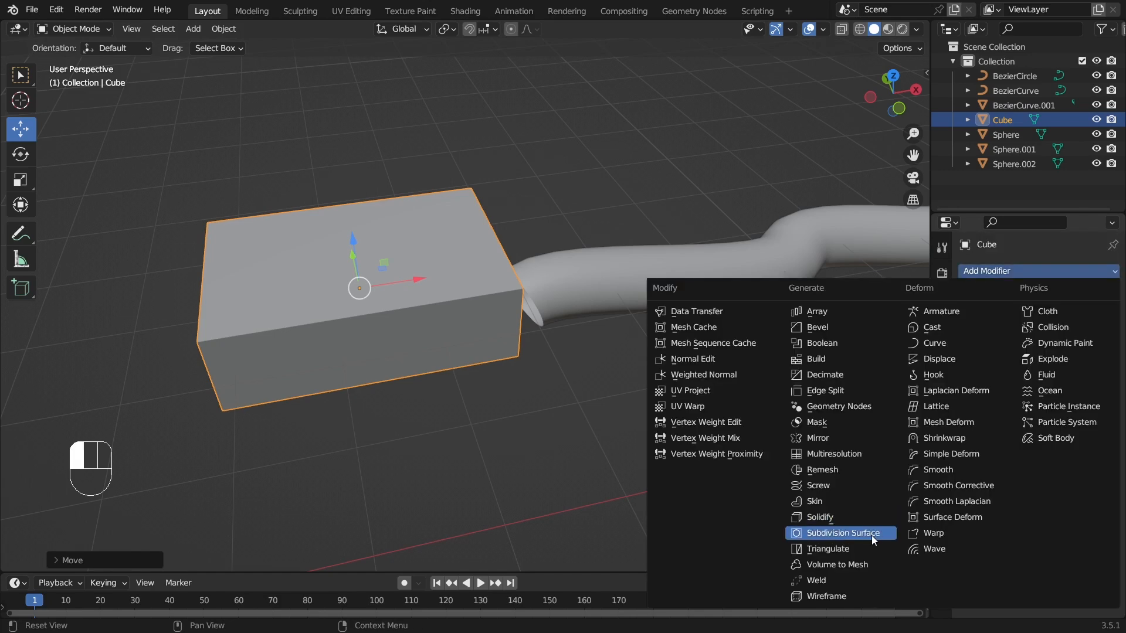
left_click(871, 536)
middle_click_drag(515, 382, 607, 351)
scroll(609, 352, "up", 8)
scroll(610, 350, "down", 8)
middle_click_drag(745, 291, 582, 350, "shift")
left_click_drag(367, 302, 552, 336)
left_click(650, 405)
middle_click_drag(650, 405, 651, 407)
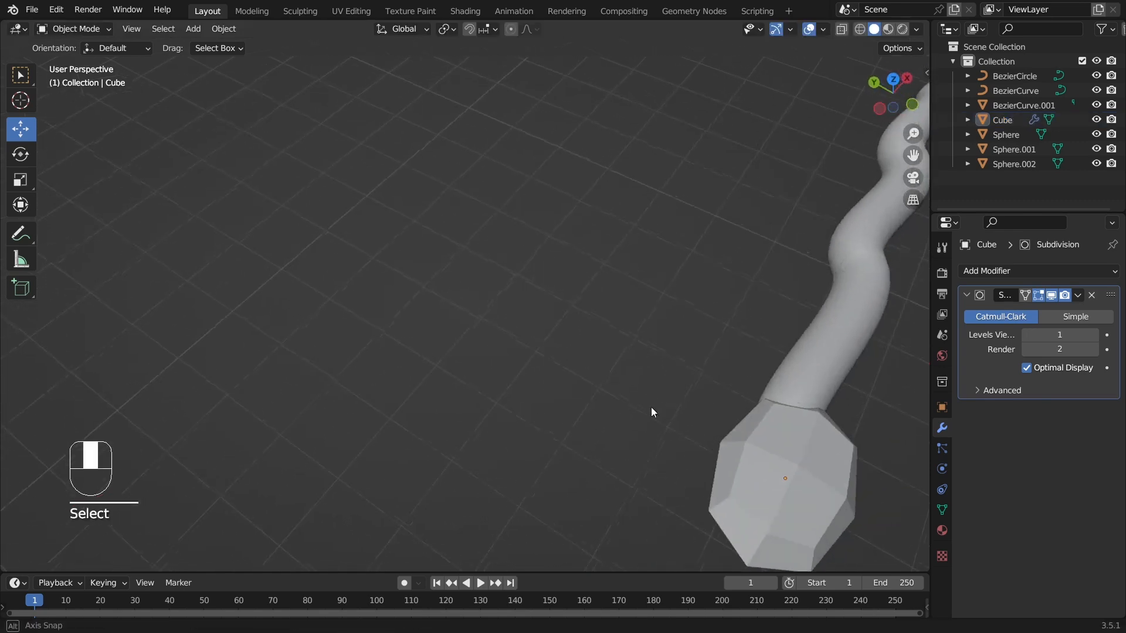
Step: Adjust the subdivided head's position at the end of the body and scale it to fit
left_click(821, 478)
middle_click_drag(766, 451, 521, 206)
left_click(521, 206)
left_click_drag(512, 157, 536, 174)
key("s")
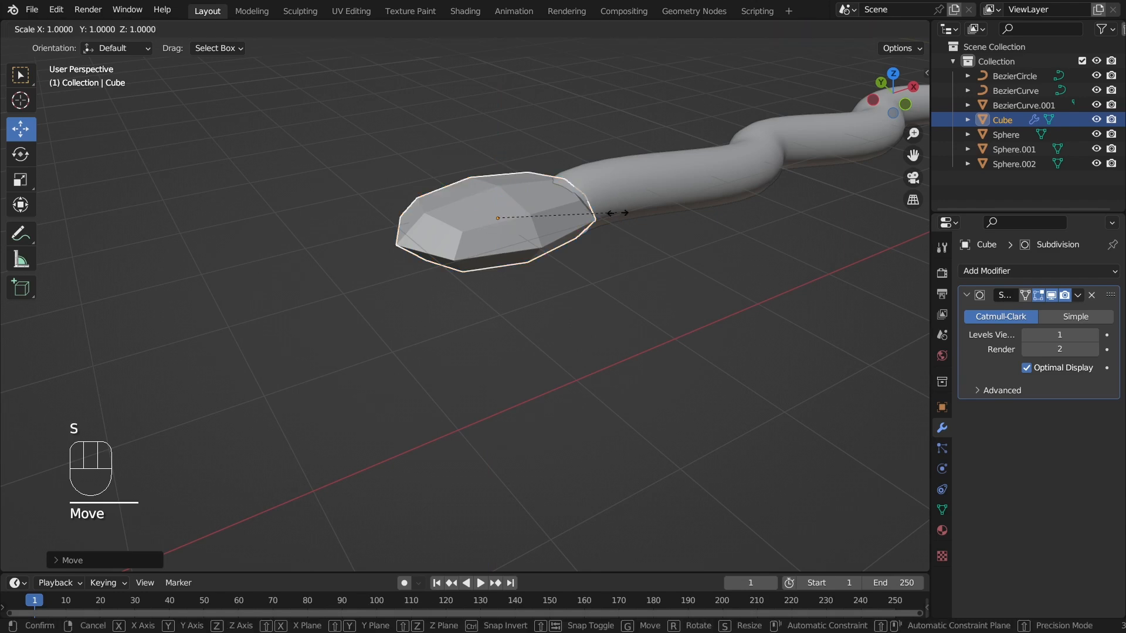
Step: Finish scaling the low-poly head at the thick end of the long tail and shade it smooth
left_click(658, 234)
left_click(631, 338)
middle_click_drag(628, 335, 411, 294)
left_click(411, 294)
middle_click_drag(493, 347, 605, 388)
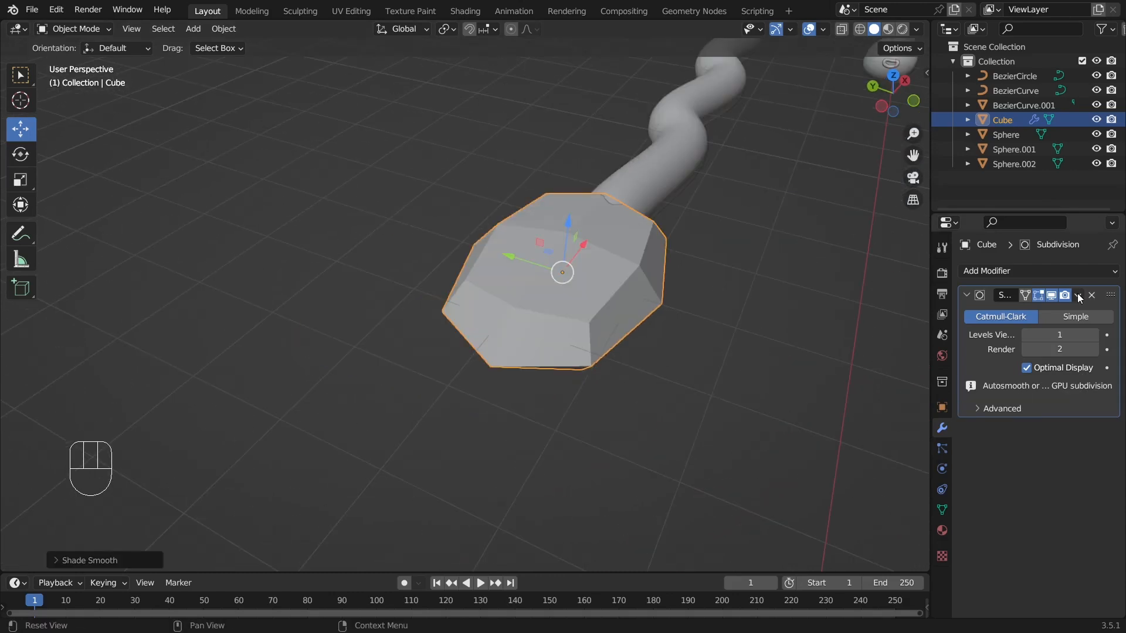
Step: Set the head's Subdivision viewport level to 2 and apply the modifier
left_click(1077, 296)
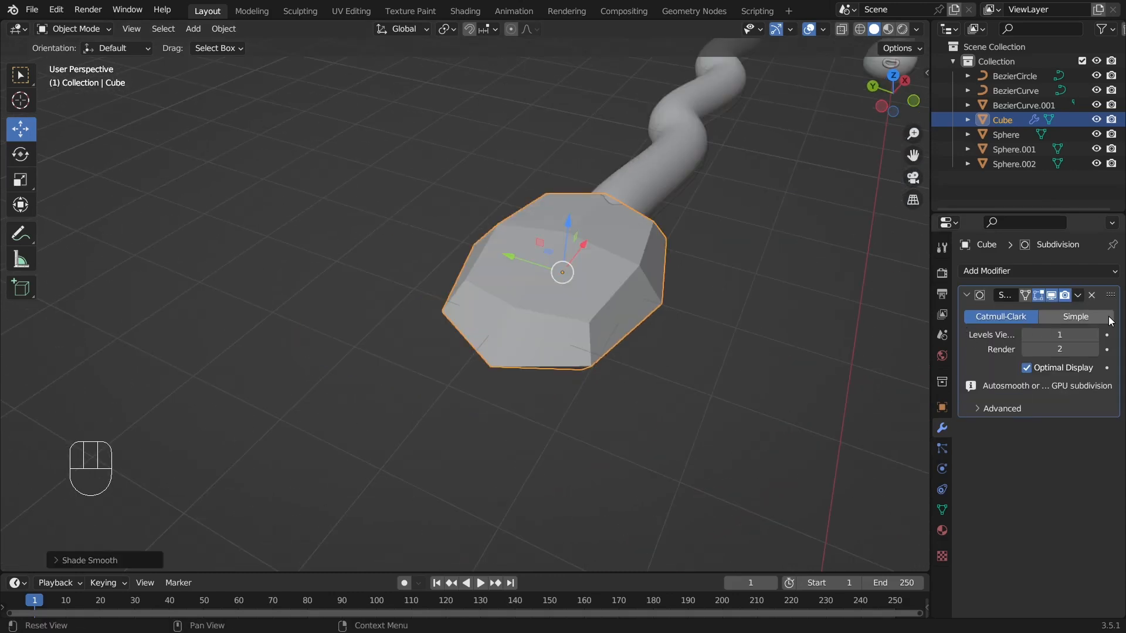
left_click(1095, 334)
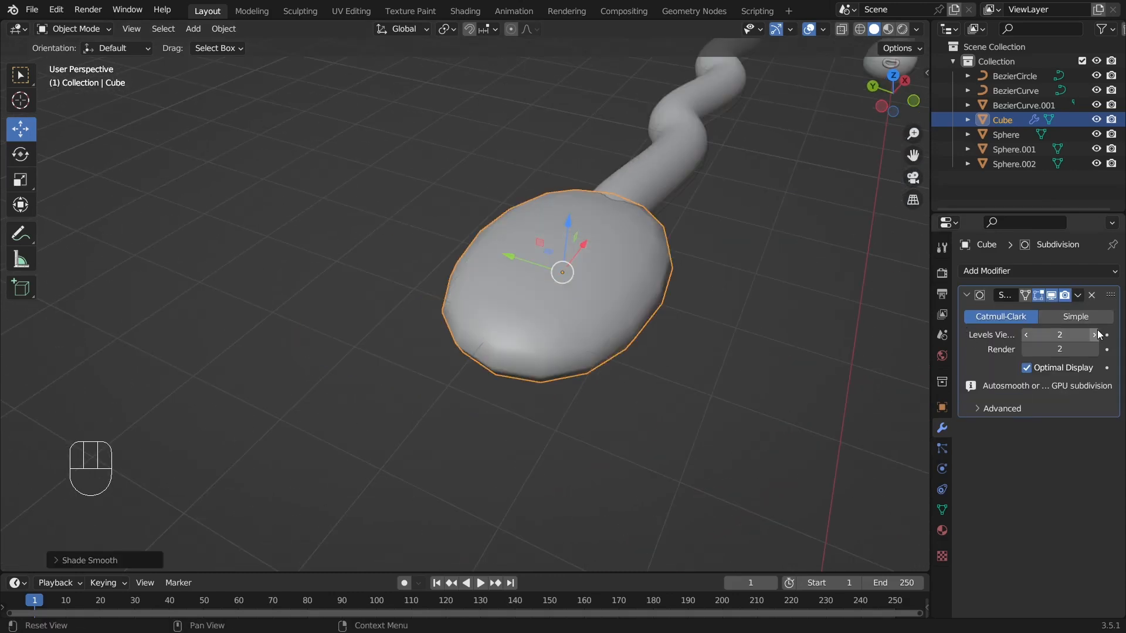
left_click(1078, 296)
left_click(1040, 313)
Step: Apply smooth shading to the subdivided head and deselect it
right_click(593, 252)
left_click(593, 252)
left_click(648, 360)
middle_click_drag(648, 360, 463, 264)
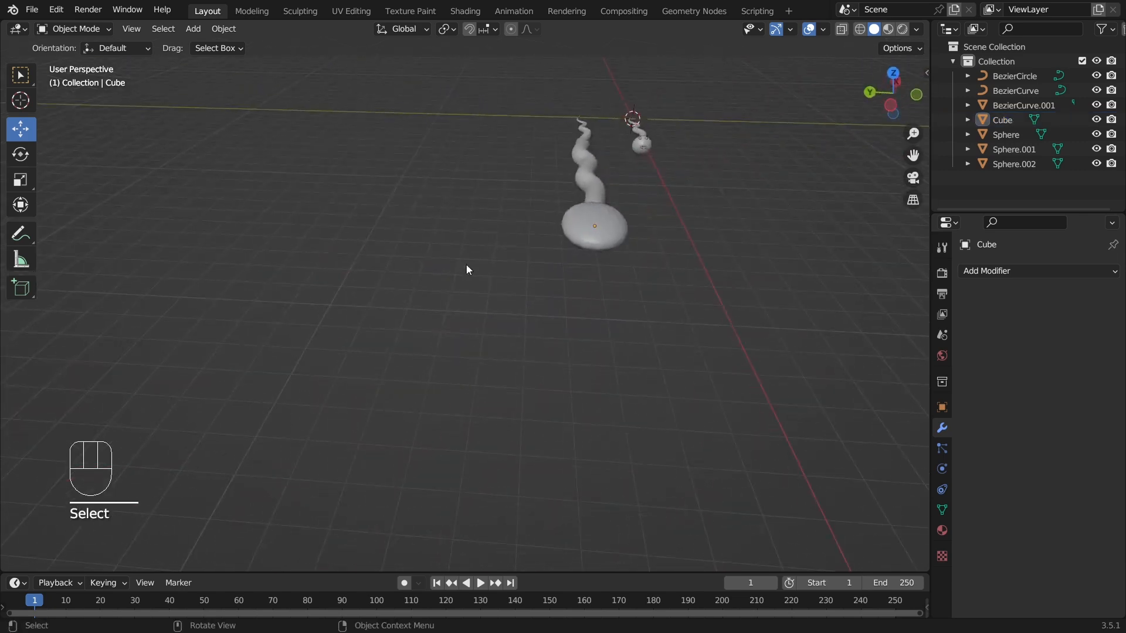
Step: Select the long tail mesh and open it in the Sculpting workspace
scroll(463, 263, "up", 4)
middle_click_drag(642, 296, 557, 293)
middle_click_drag(455, 269, 535, 258, "shift")
scroll(466, 277, "up", 2)
scroll(628, 237, "down", 4)
scroll(538, 259, "up", 2)
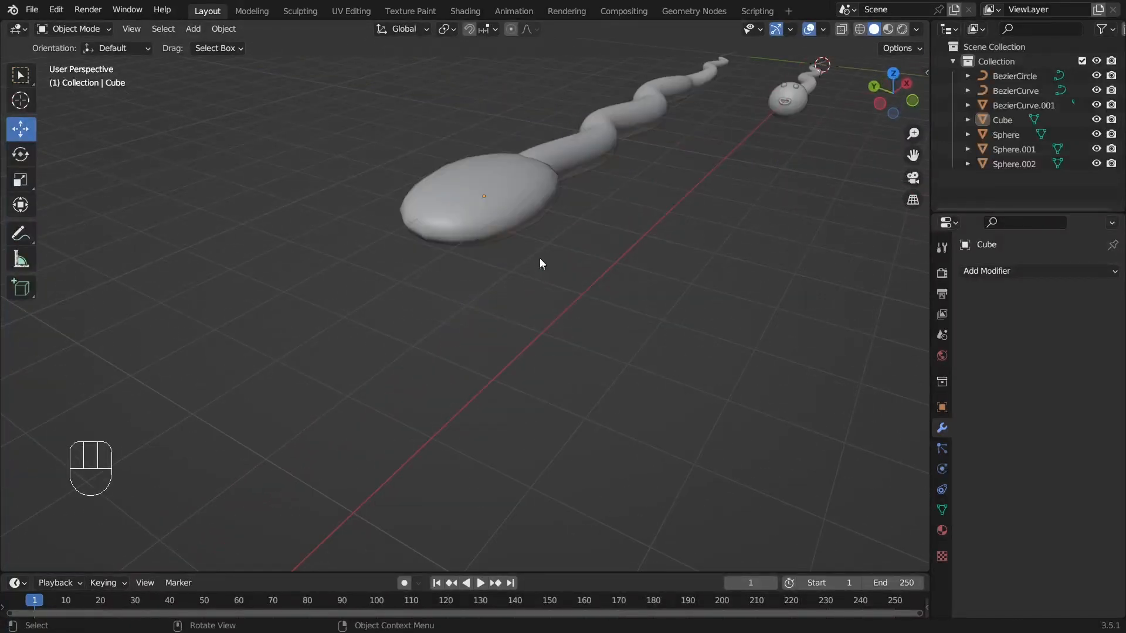
left_click(577, 146)
left_click(291, 16)
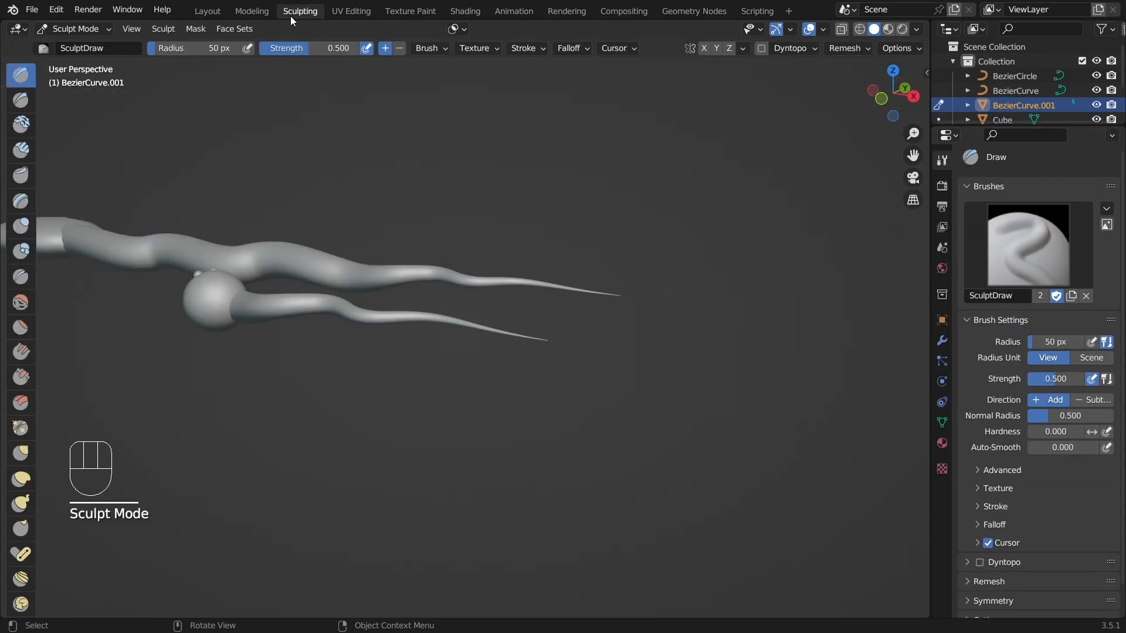
Step: Brush the Draw sculpt tool over the long tail's thick end where it meets the head
mouse_move(382, 213)
middle_mouse_down()
mouse_move(158, 292)
mouse_move(339, 295)
middle_mouse_up()
scroll(342, 295, "down", 8)
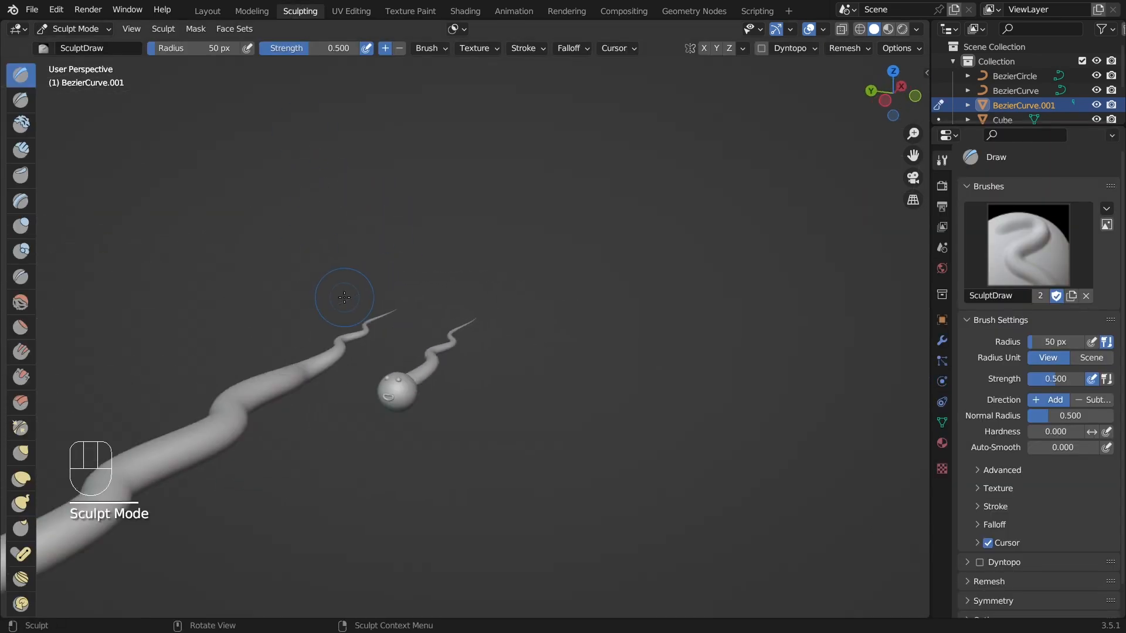
middle_click_drag(390, 373, 475, 301, "shift")
scroll(472, 314, "up", 7)
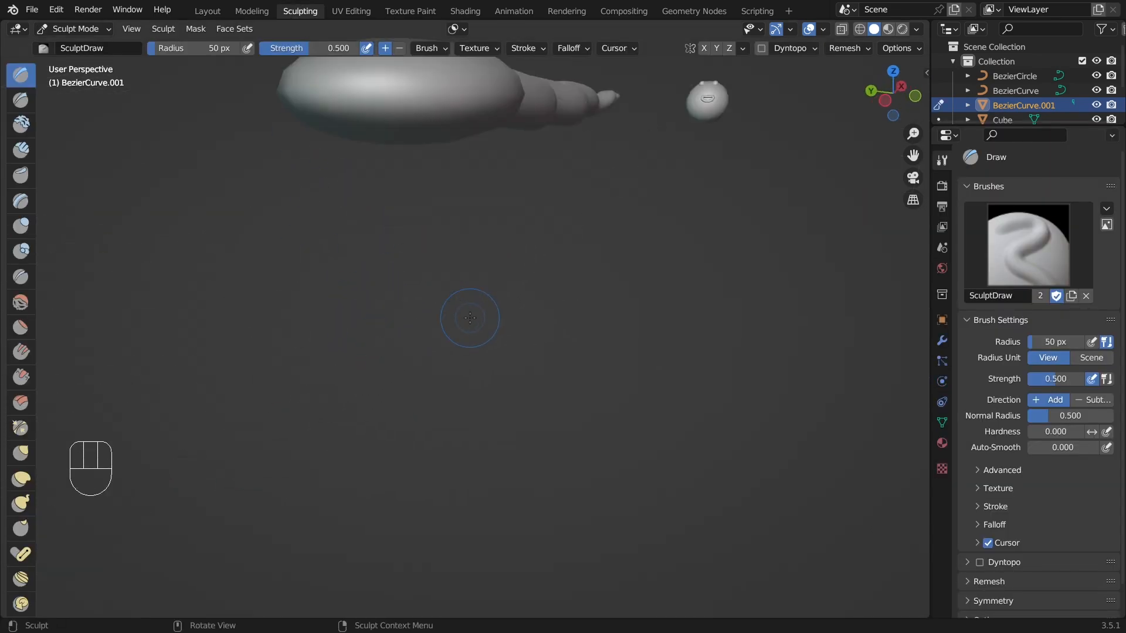
mouse_move(458, 125)
middle_mouse_down("shift")
mouse_move(441, 304)
mouse_move(429, 298)
middle_mouse_up("shift")
left_click_drag(394, 477, 410, 472)
mouse_move(298, 422)
middle_mouse_down()
mouse_move(266, 430)
mouse_move(340, 356)
mouse_move(390, 343)
middle_mouse_up()
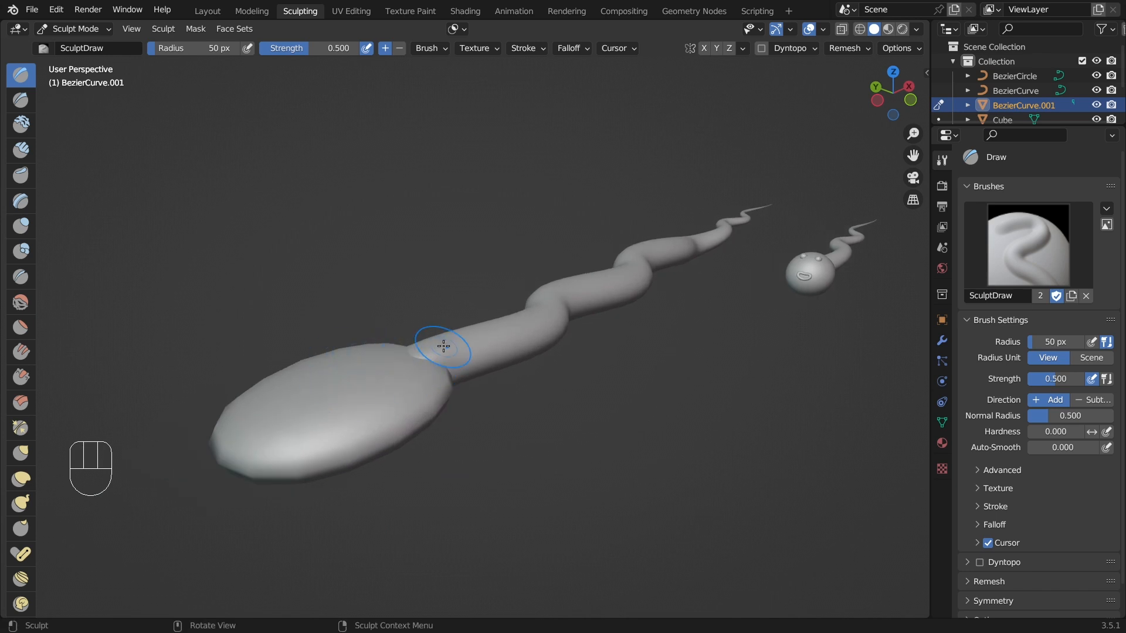
mouse_move(436, 361)
left_mouse_down()
mouse_move(417, 378)
mouse_move(446, 366)
mouse_move(434, 370)
mouse_move(442, 386)
mouse_move(465, 382)
left_mouse_up()
Step: Return to Object Mode, select the head and then the long tail, and add a Boolean modifier to the tail
left_click(66, 34)
left_click(79, 45)
left_click(402, 317)
left_click(455, 374)
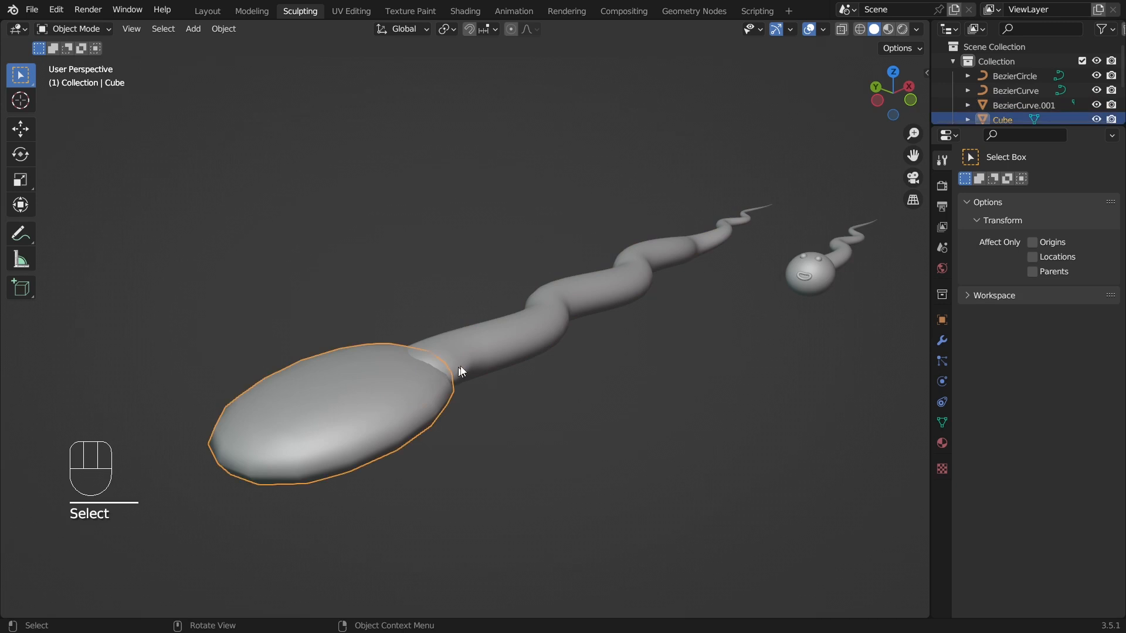
left_click(500, 338, "shift")
middle_click_drag(551, 343, 799, 417)
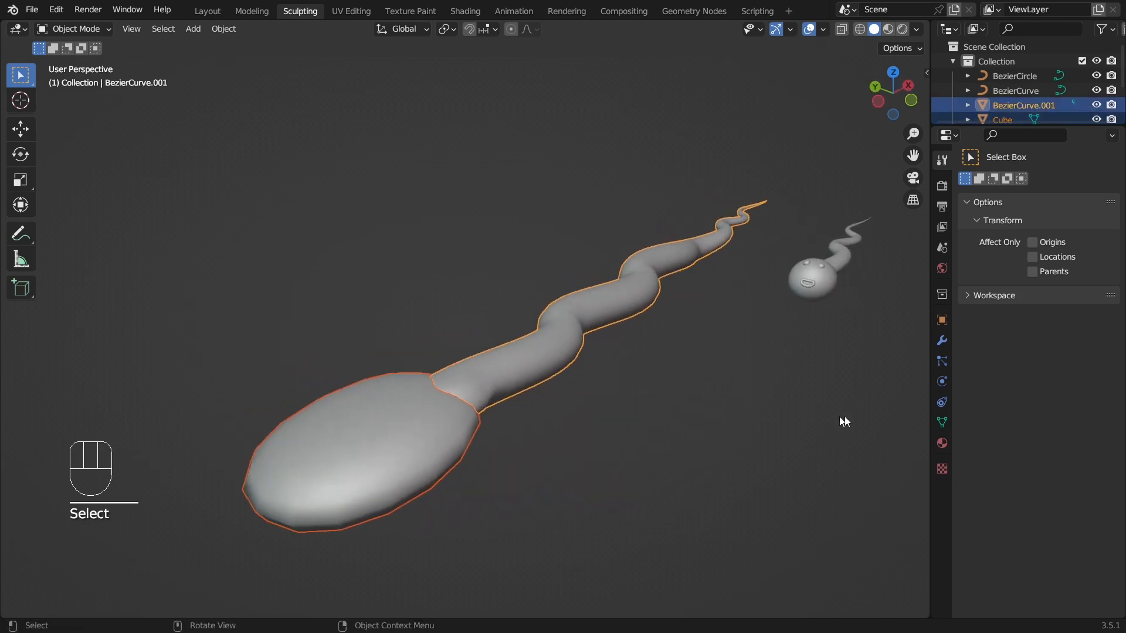
left_click(941, 340)
left_click(1023, 184)
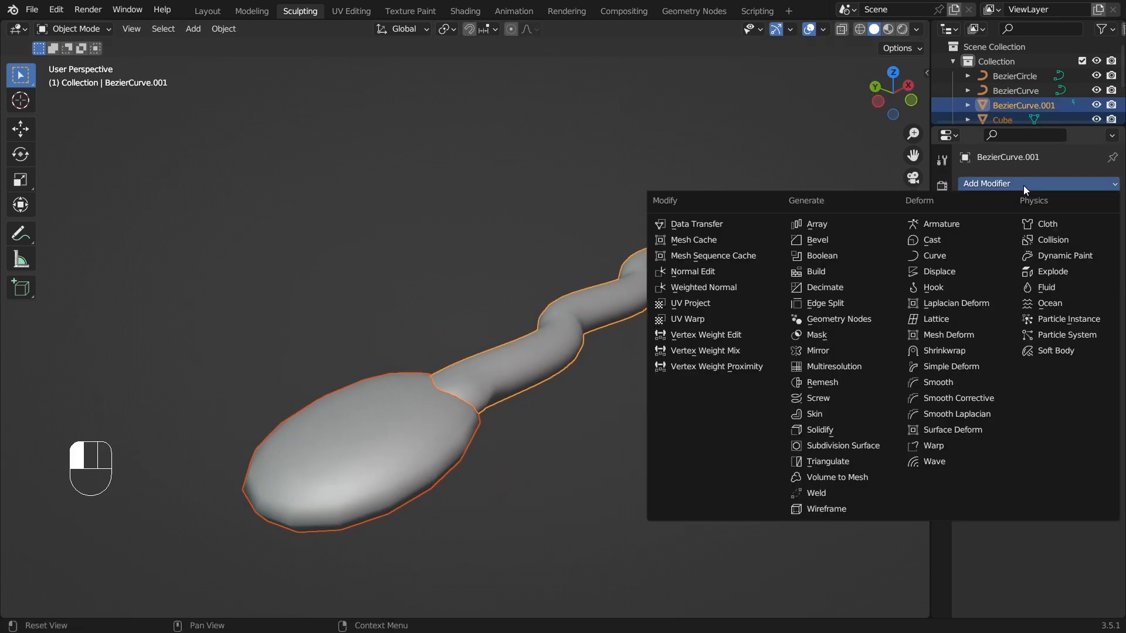
left_click(836, 256)
Step: Make the head the Boolean operand, set the operation to Union, and apply the modifier
middle_click_drag(696, 372, 762, 363)
left_click(1096, 267)
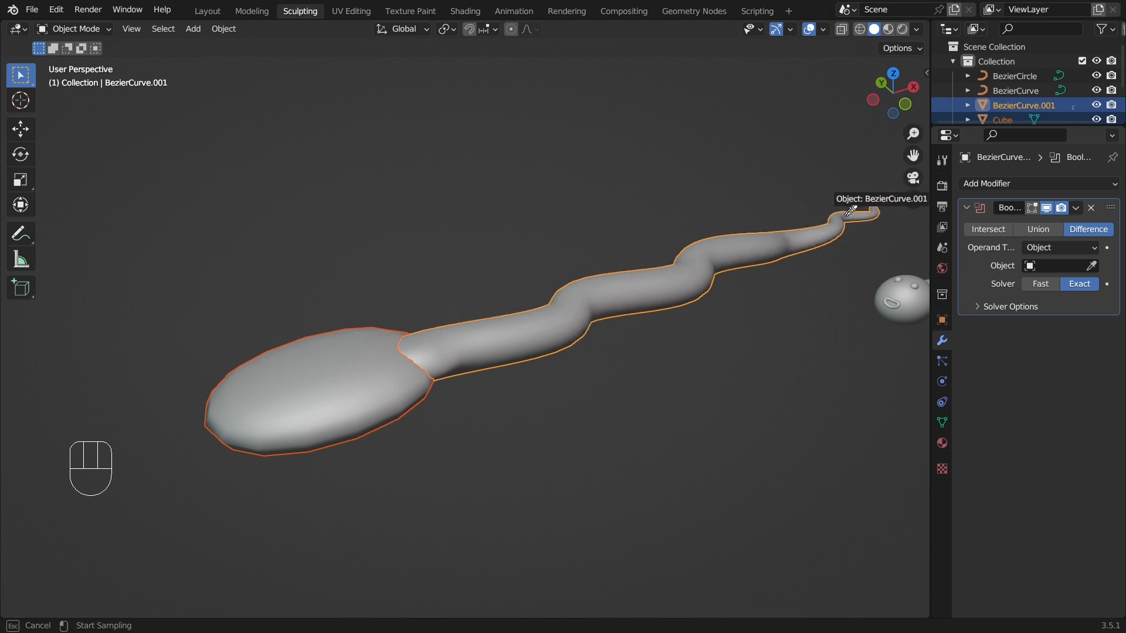
left_click(337, 377)
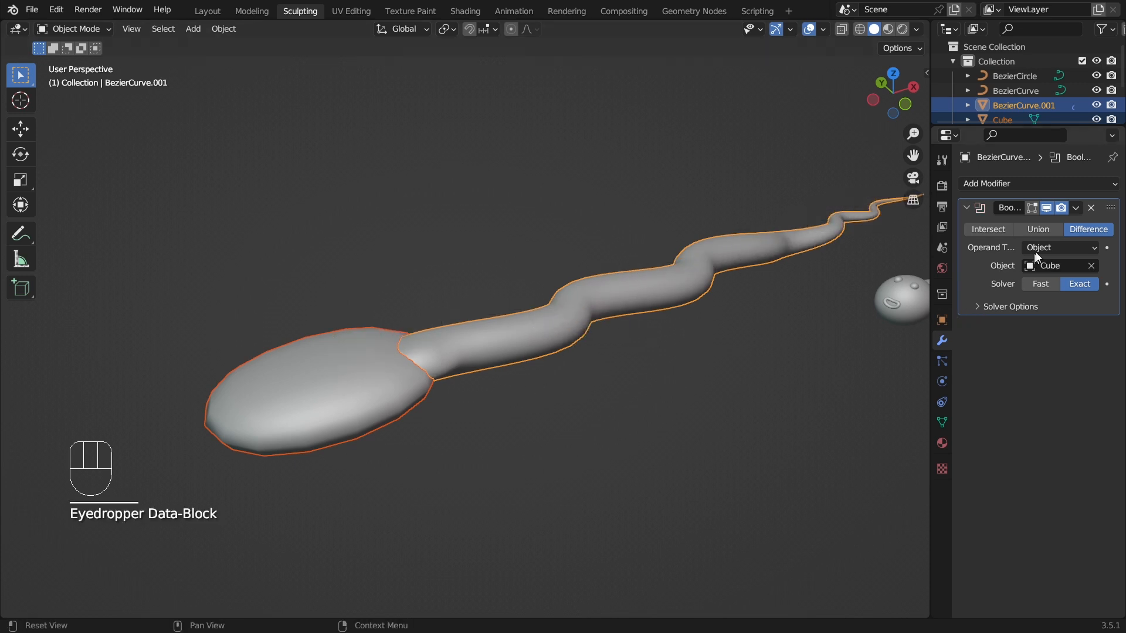
left_click(1038, 229)
middle_click_drag(379, 381, 584, 384)
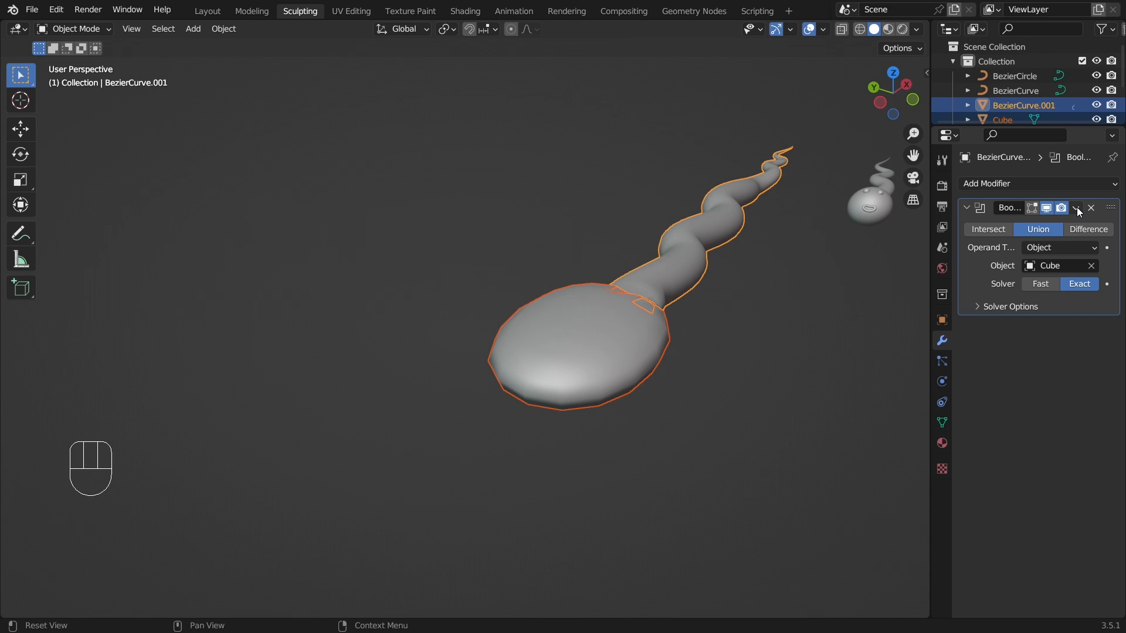
left_click(592, 368)
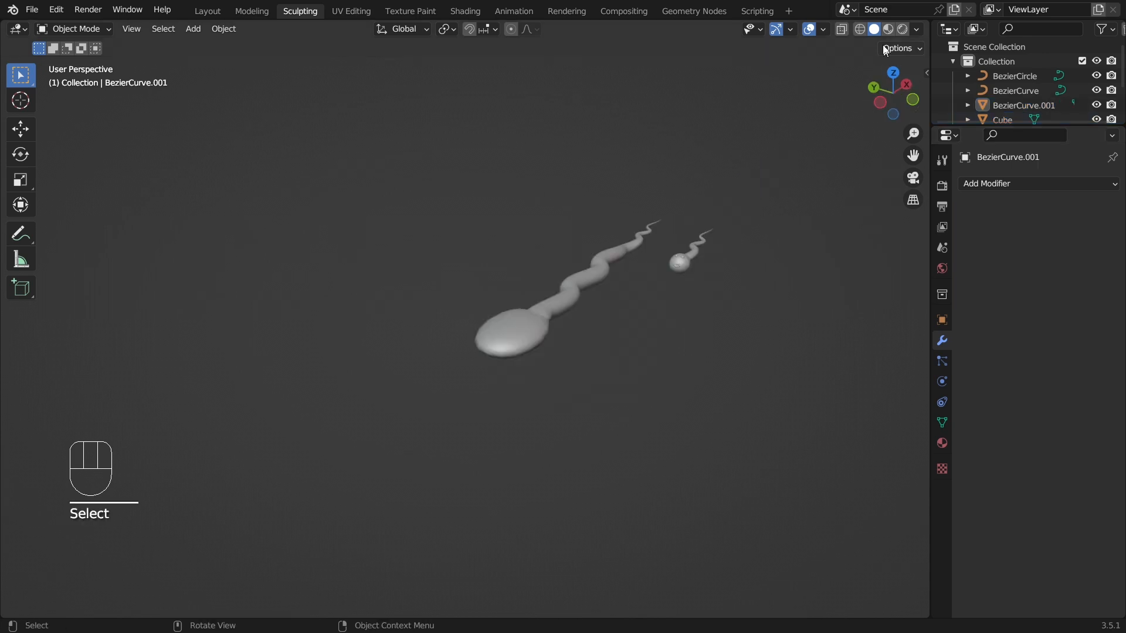
Step: Switch the viewport to Material Preview shading and view both tadpole shapes from several sides
left_click(888, 29)
mouse_move(545, 414)
middle_mouse_down()
mouse_move(620, 410)
mouse_move(534, 437)
middle_mouse_up()
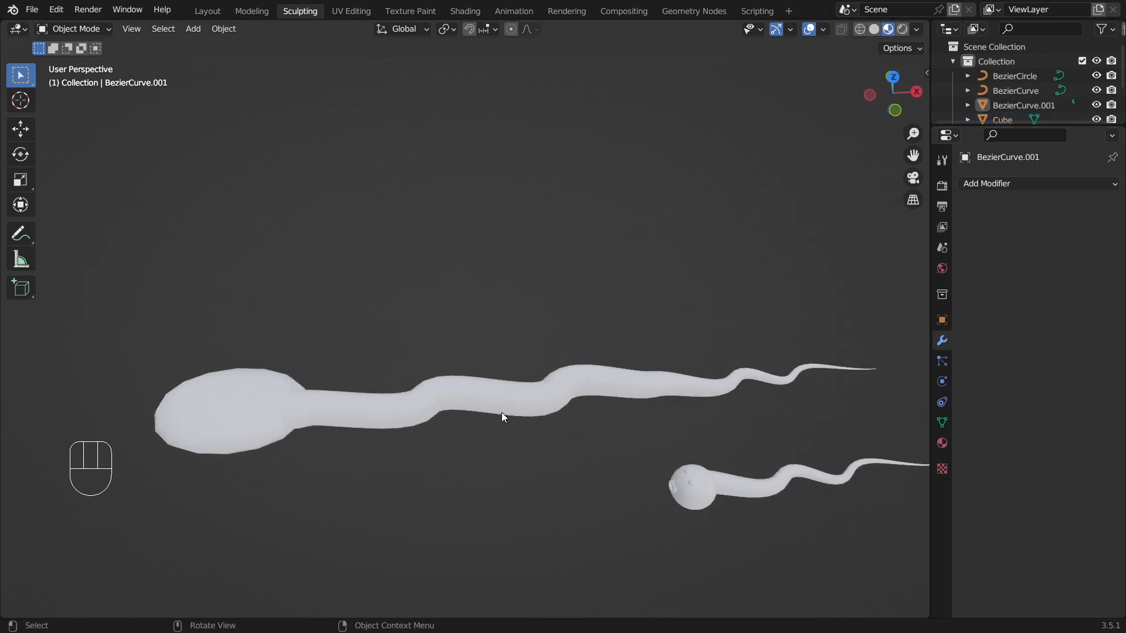
middle_click_drag(263, 428, 530, 432)
scroll(480, 423, "up", 3)
scroll(518, 421, "down", 6)
Step: Create a new material on the merged long tadpole and set its base color to a dark reddish brown
left_click(526, 330)
left_click(942, 443)
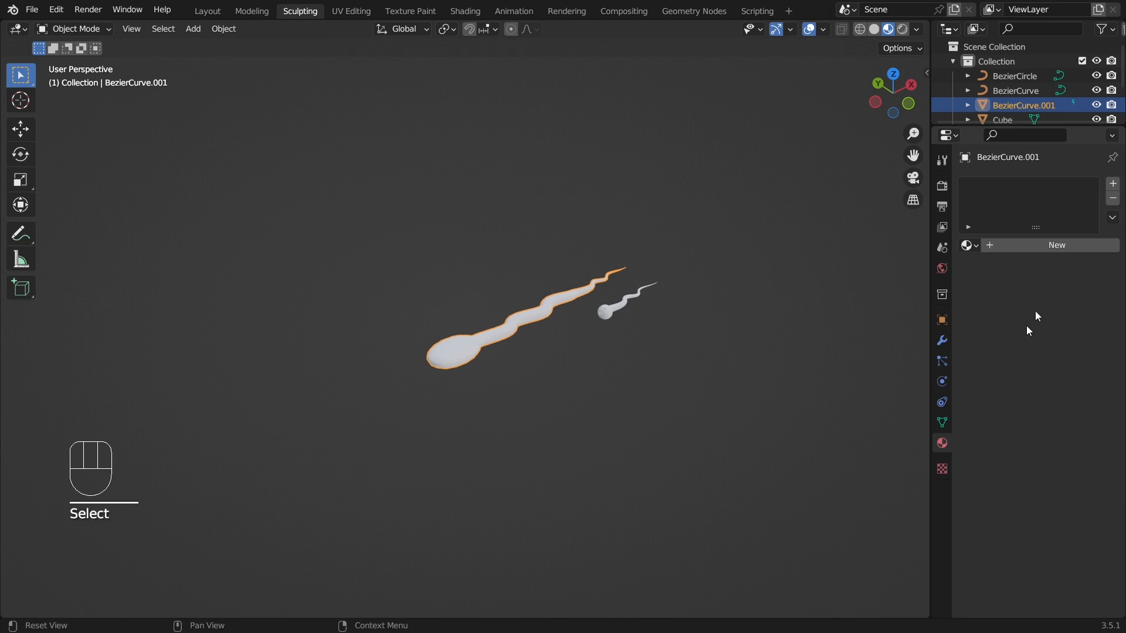
left_click(1066, 246)
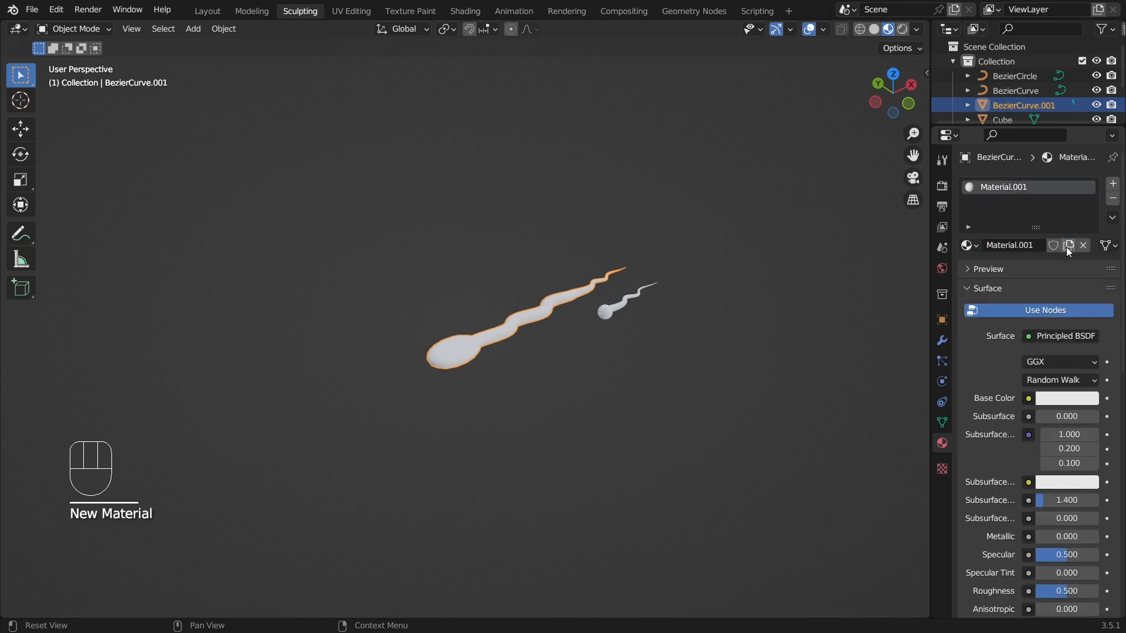
left_click(1065, 398)
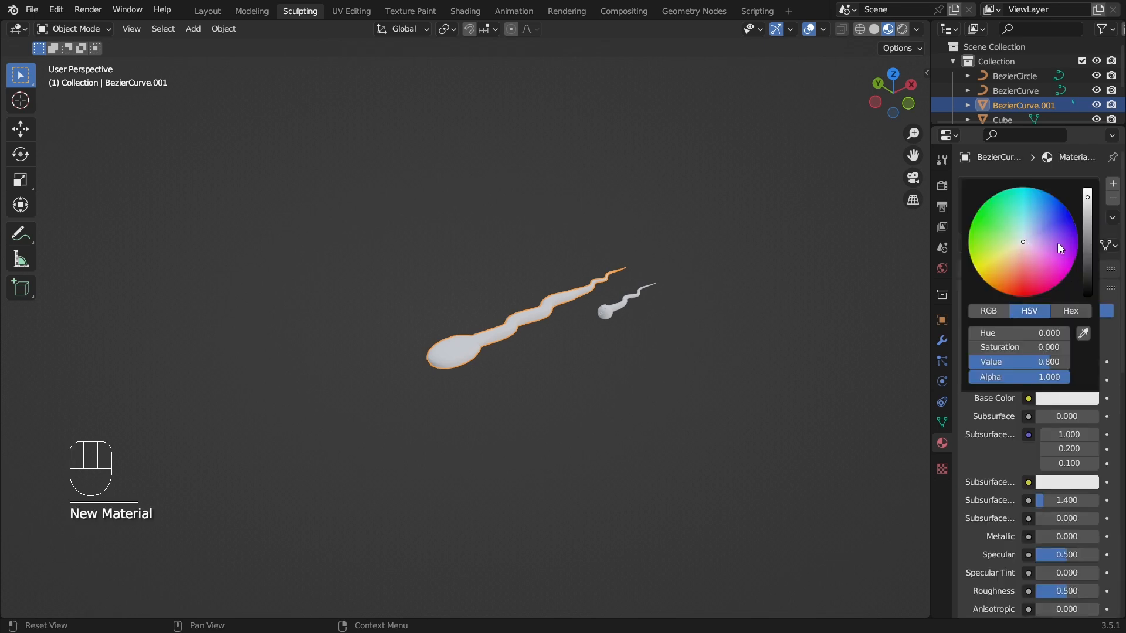
left_click_drag(1088, 219, 1088, 273)
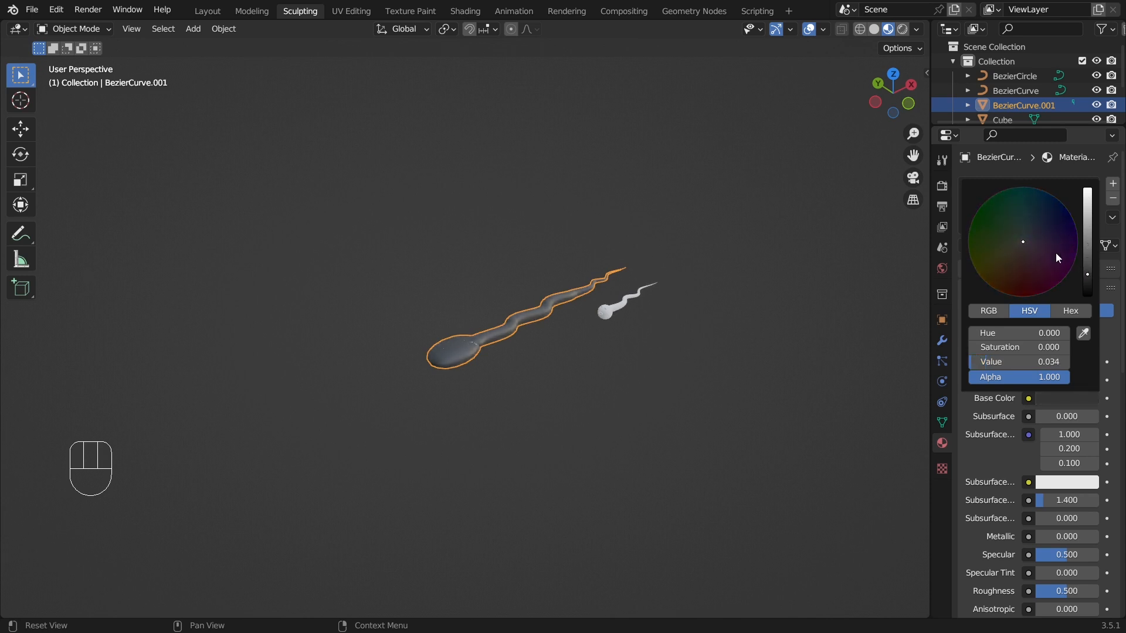
left_click_drag(1026, 239, 1029, 276)
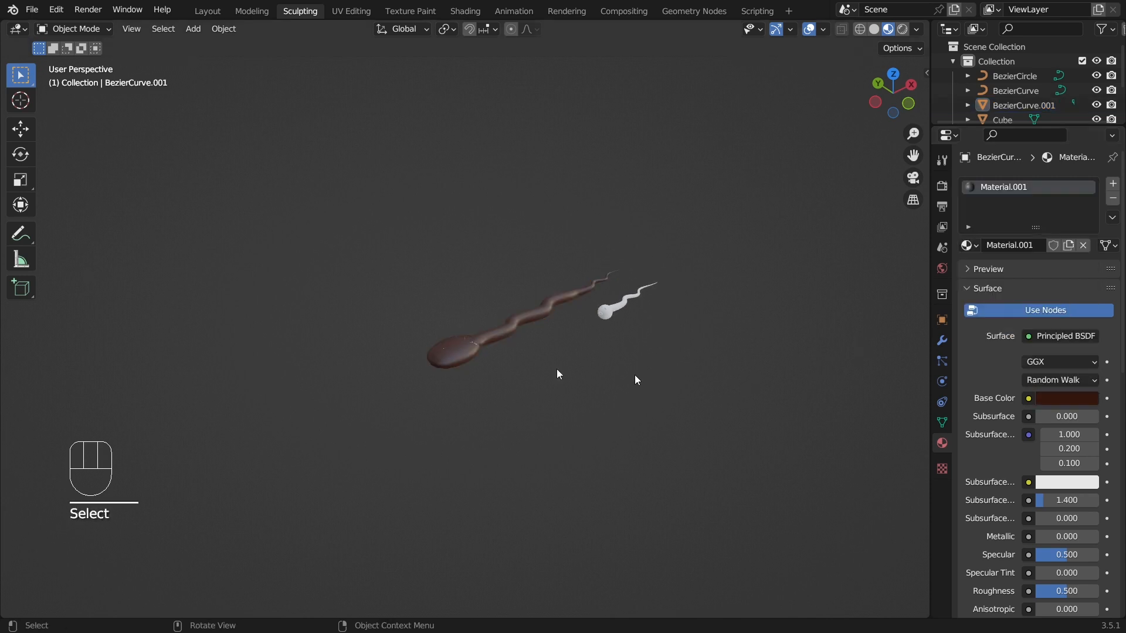
Step: Move the brown merged shape along the Y axis off the original head, and delete the leftover head object
scroll(498, 426, "up", 3)
middle_click_drag(556, 427, 513, 439)
scroll(508, 452, "up", 3)
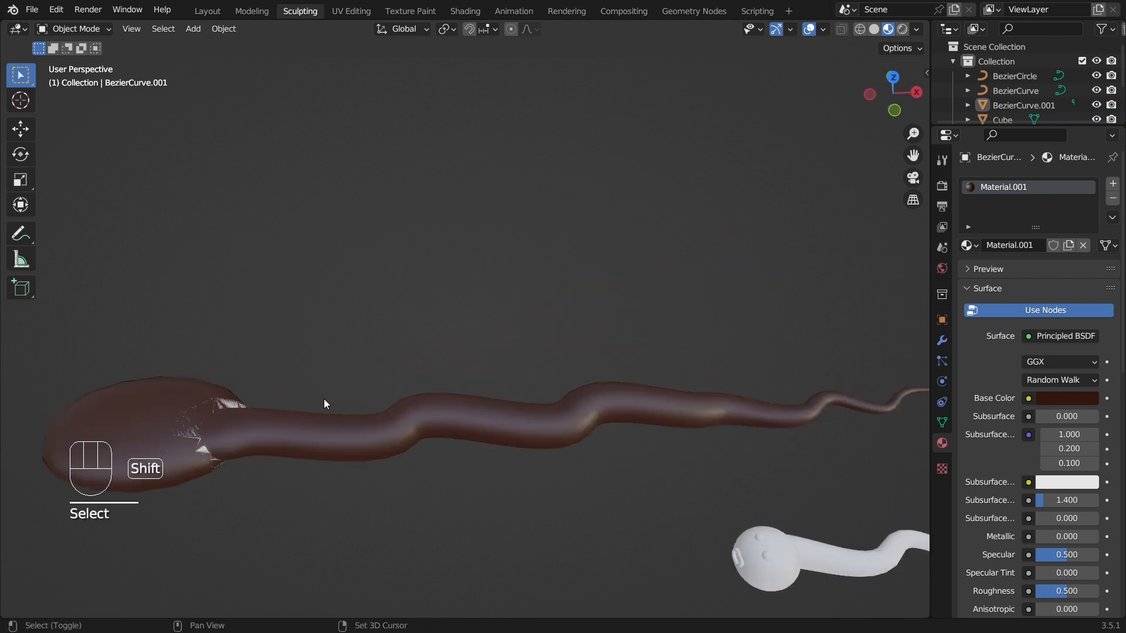
scroll(331, 394, "up", 5)
middle_click_drag(339, 385, 336, 384)
scroll(512, 461, "down", 6)
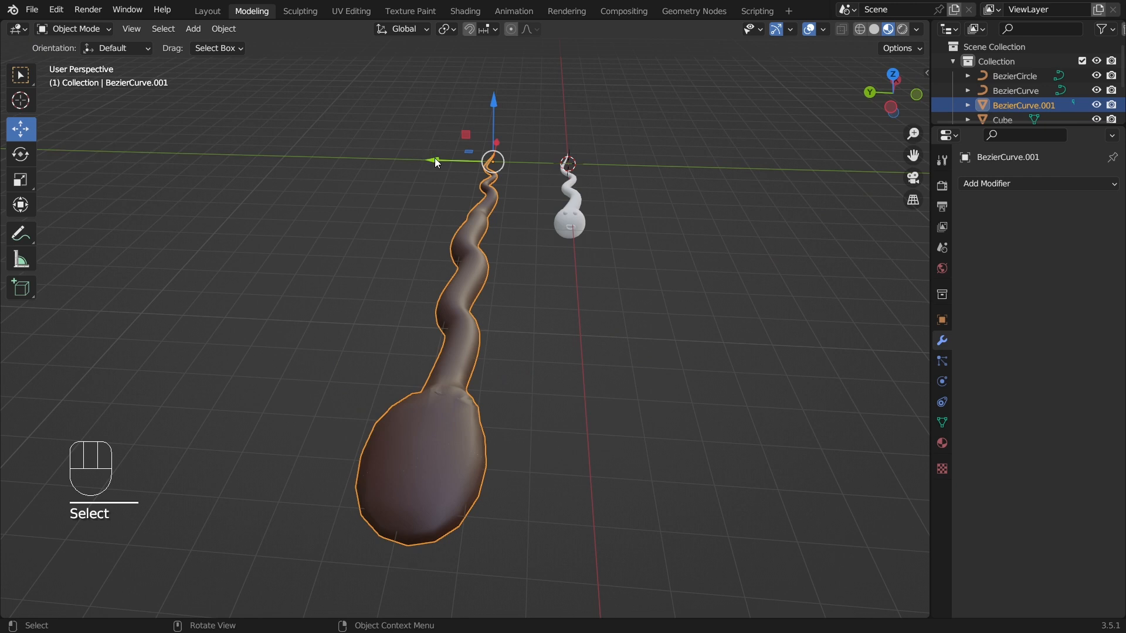
left_click_drag(436, 163, 438, 336)
left_click(463, 410)
key("Delete")
middle_click_drag(392, 392, 425, 443)
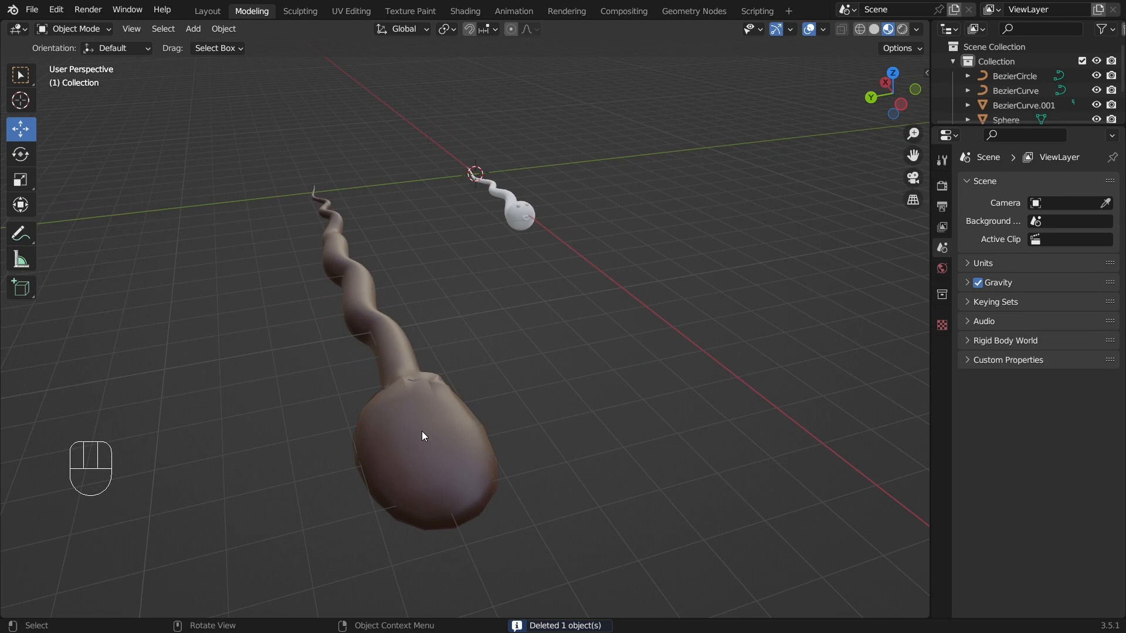
Step: Examine the brown merged shape's mesh in Edit Mode around the head and tail junction, and return to Object Mode
middle_click_drag(440, 427, 360, 343)
left_click(354, 346)
left_click(76, 29)
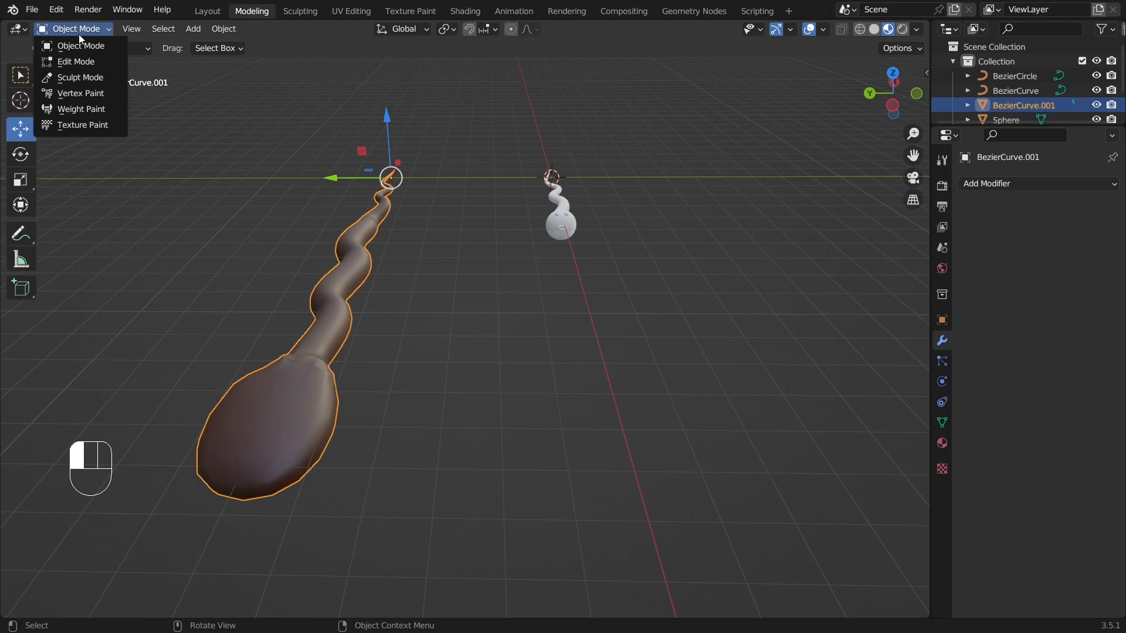
left_click(77, 60)
middle_click_drag(293, 282, 284, 319)
scroll(430, 258, "up", 8)
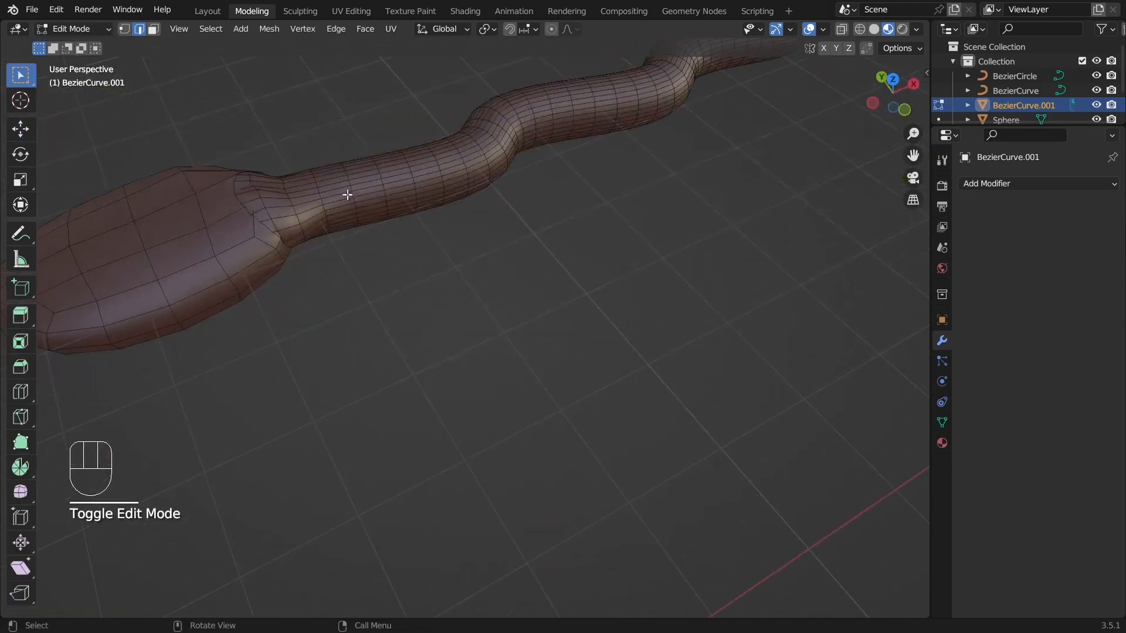
scroll(556, 120, "down", 6)
middle_click_drag(569, 108, 510, 317)
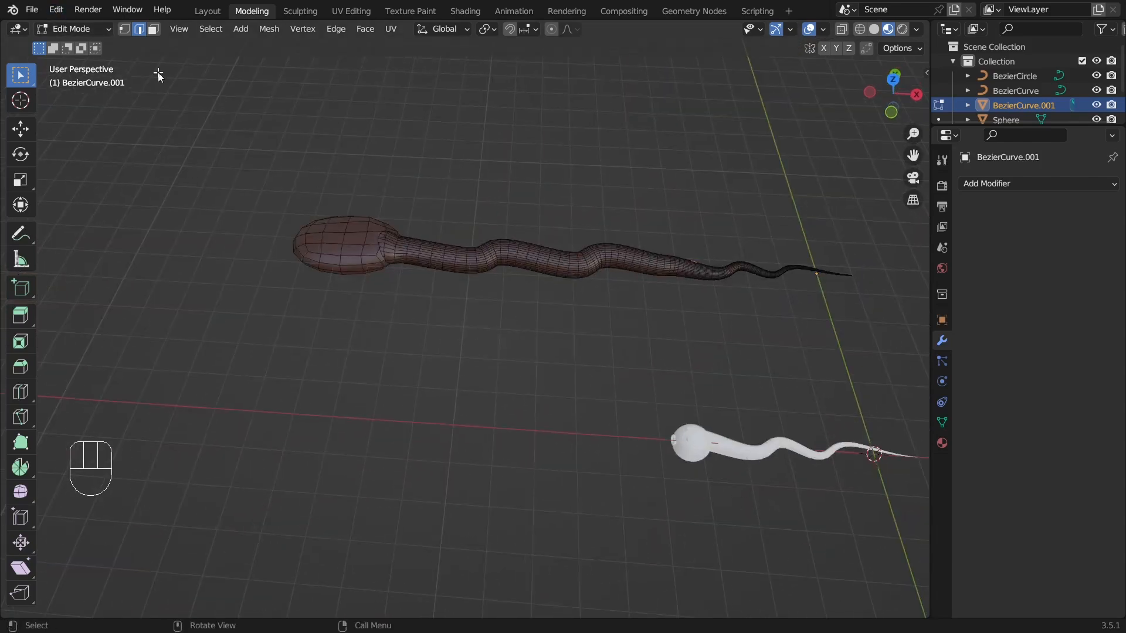
middle_click_drag(660, 286, 304, 191)
scroll(304, 191, "up", 4)
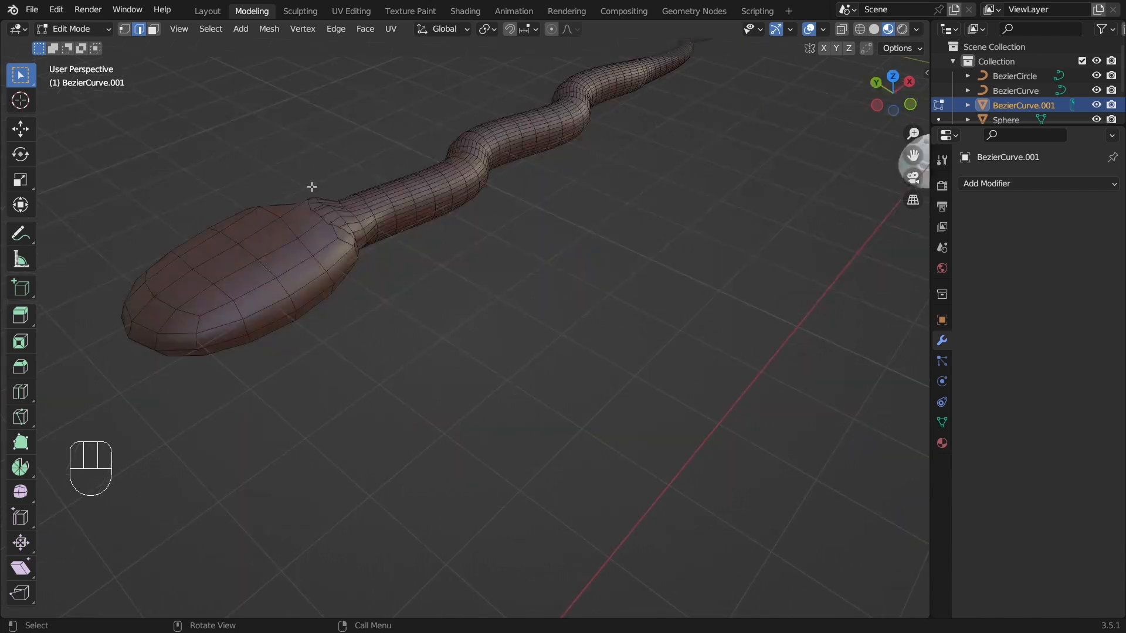
left_click(82, 30)
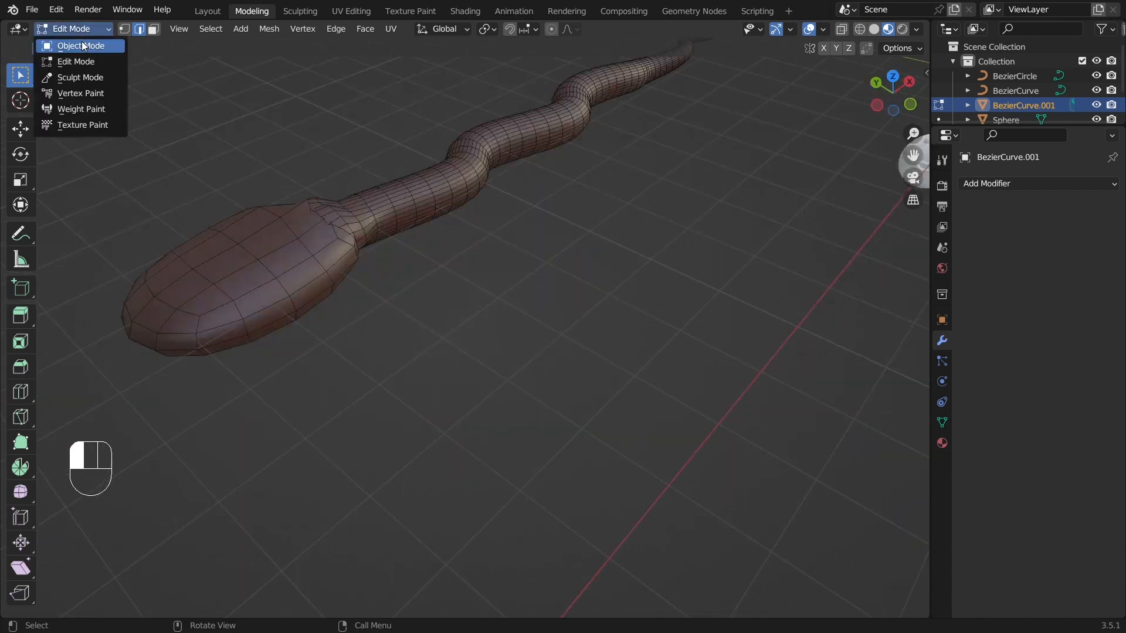
left_click(76, 43)
Step: Try converting the brown merged shape to a curve, and undo the conversion
scroll(507, 245, "down", 3)
right_click(456, 223)
mouse_move(456, 223)
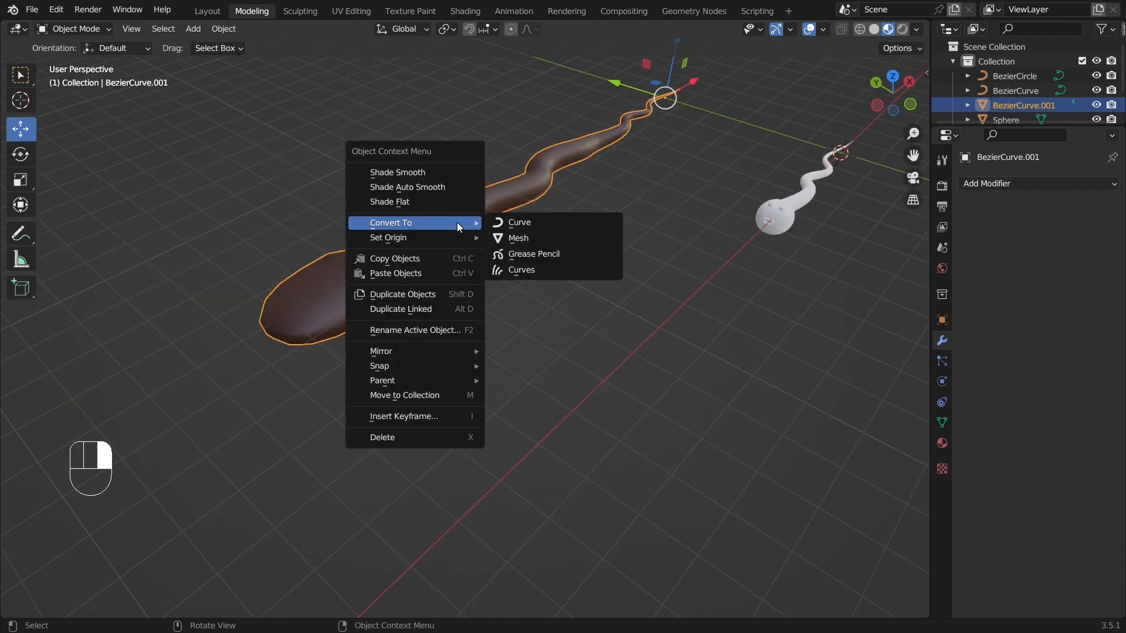
left_click(523, 225)
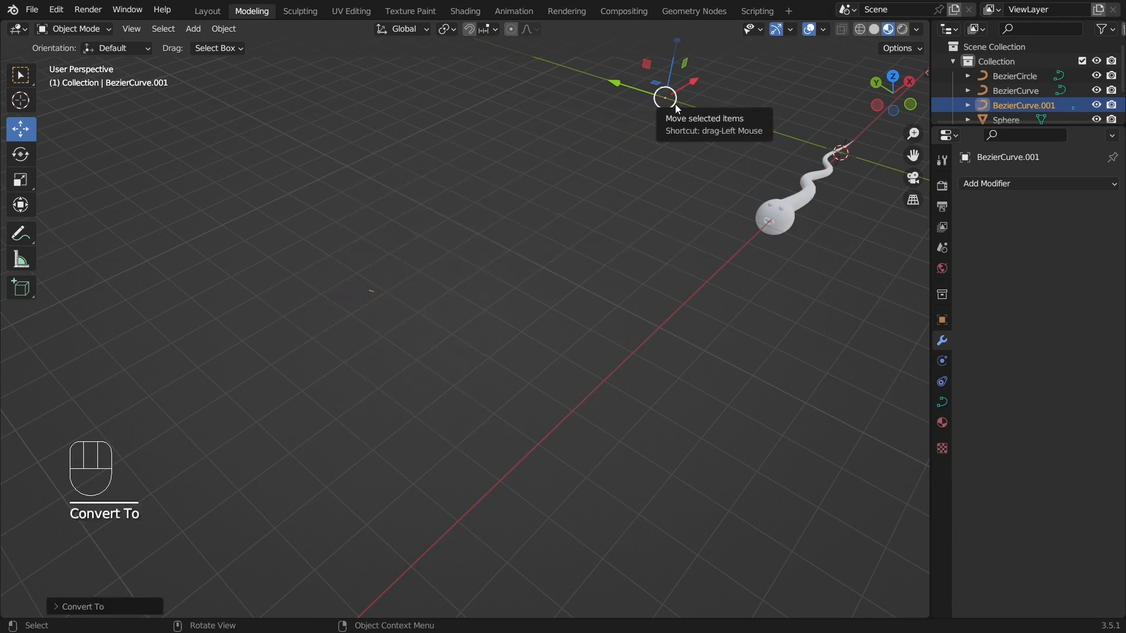
key("ctrl+z")
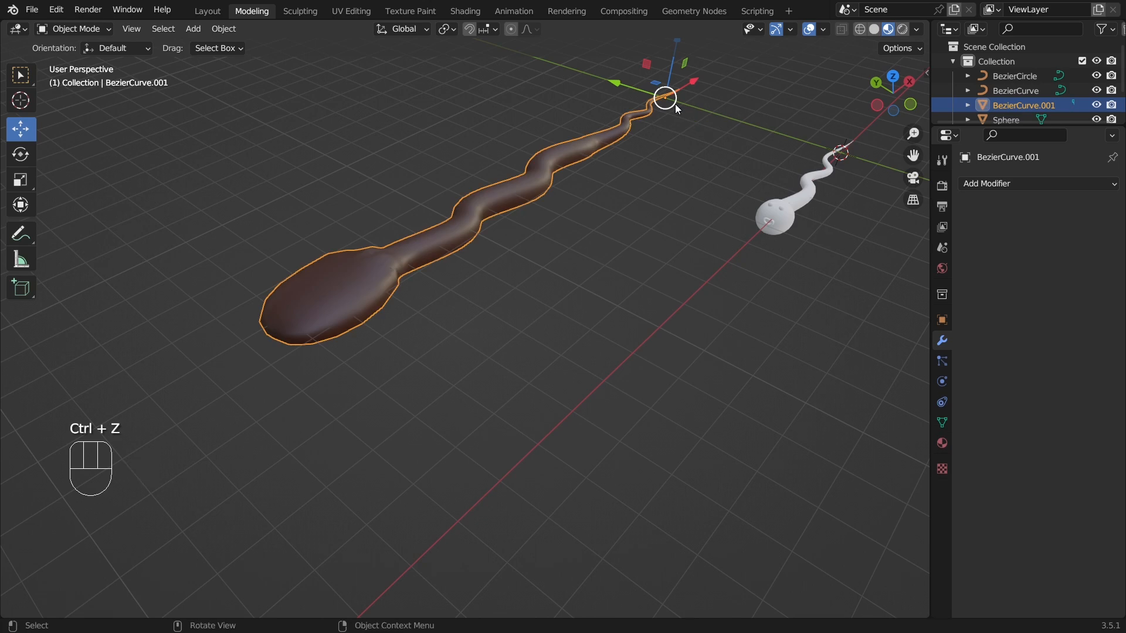
Step: Select the small white tadpole's tail curve and look up the option for converting it to a mesh
left_click(573, 307)
scroll(573, 308, "down", 4)
middle_click_drag(573, 312, 491, 269)
middle_click_drag(686, 346, 572, 409)
scroll(461, 363, "up", 5)
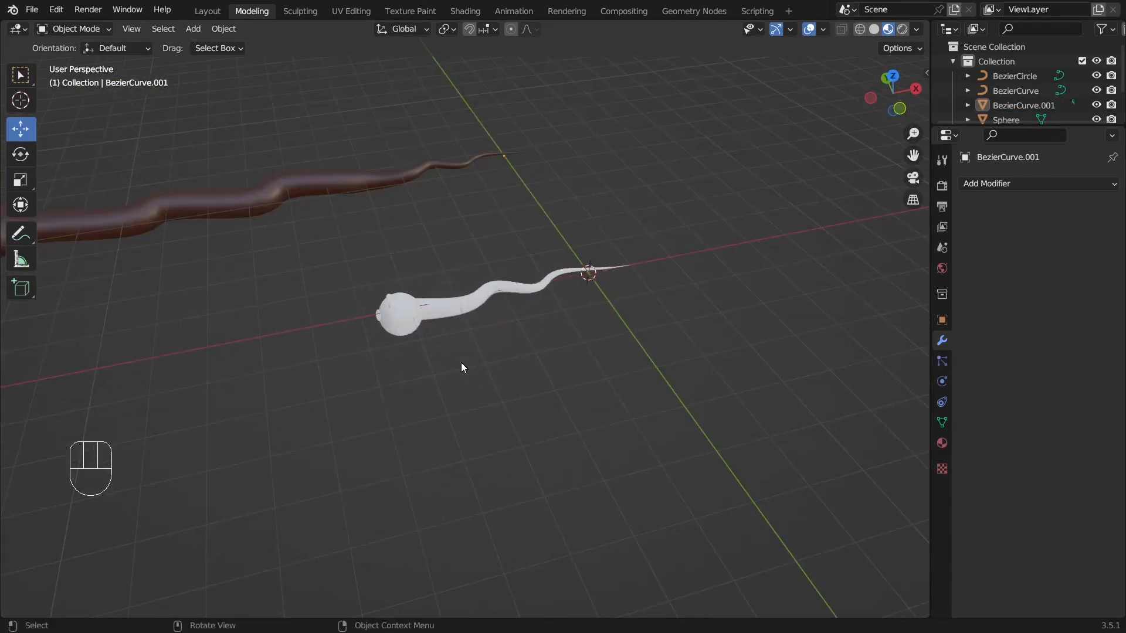
left_click(479, 293)
middle_click_drag(509, 309, 634, 240)
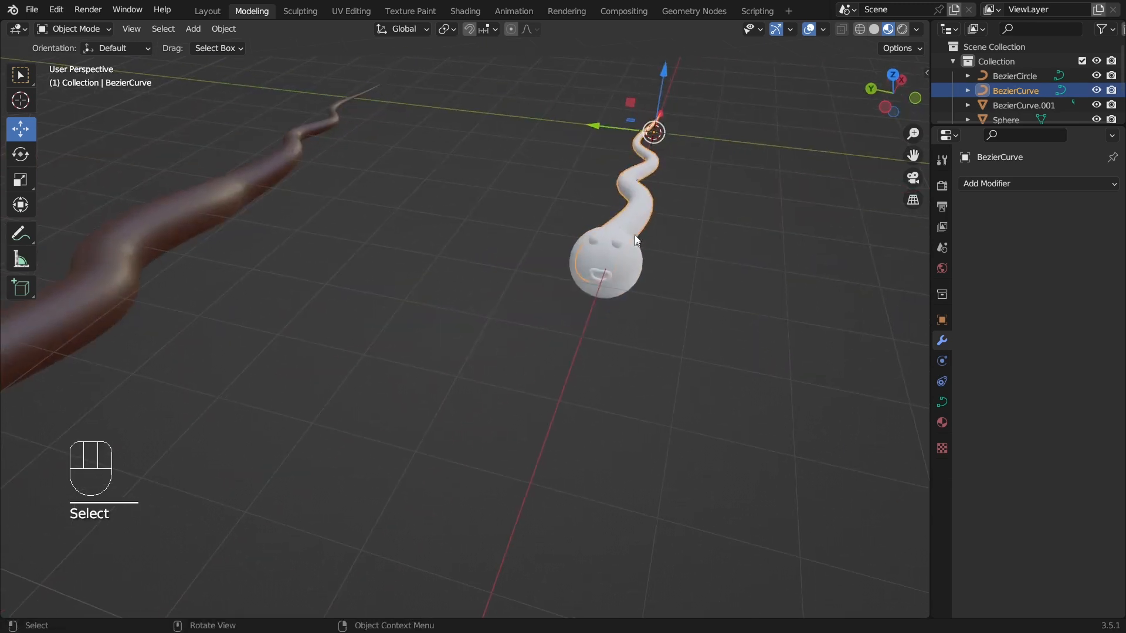
right_click(645, 191)
mouse_move(638, 191)
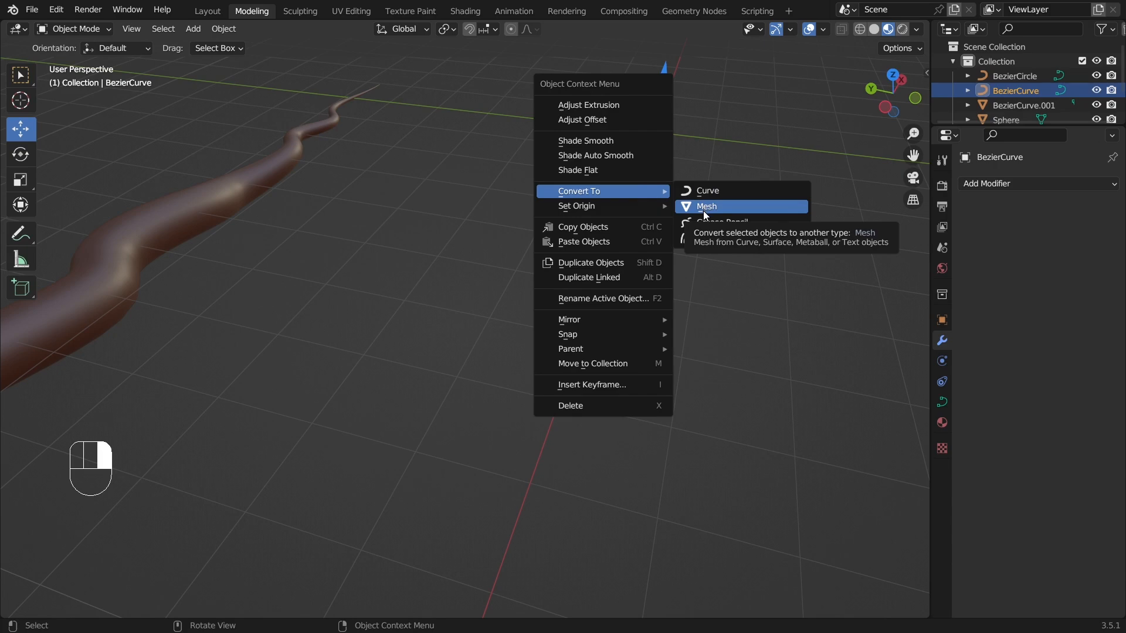
middle_click_drag(764, 300, 528, 299)
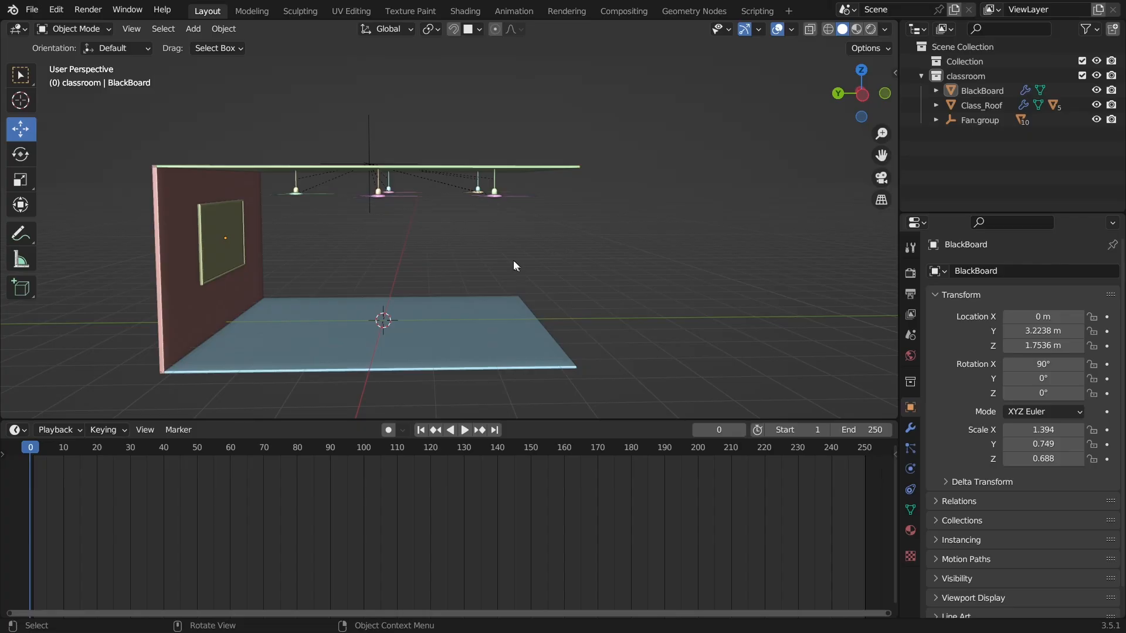
Step: Switch to YouTube in the browser, search for web4click and look through the results
middle_click_drag(593, 239, 547, 271)
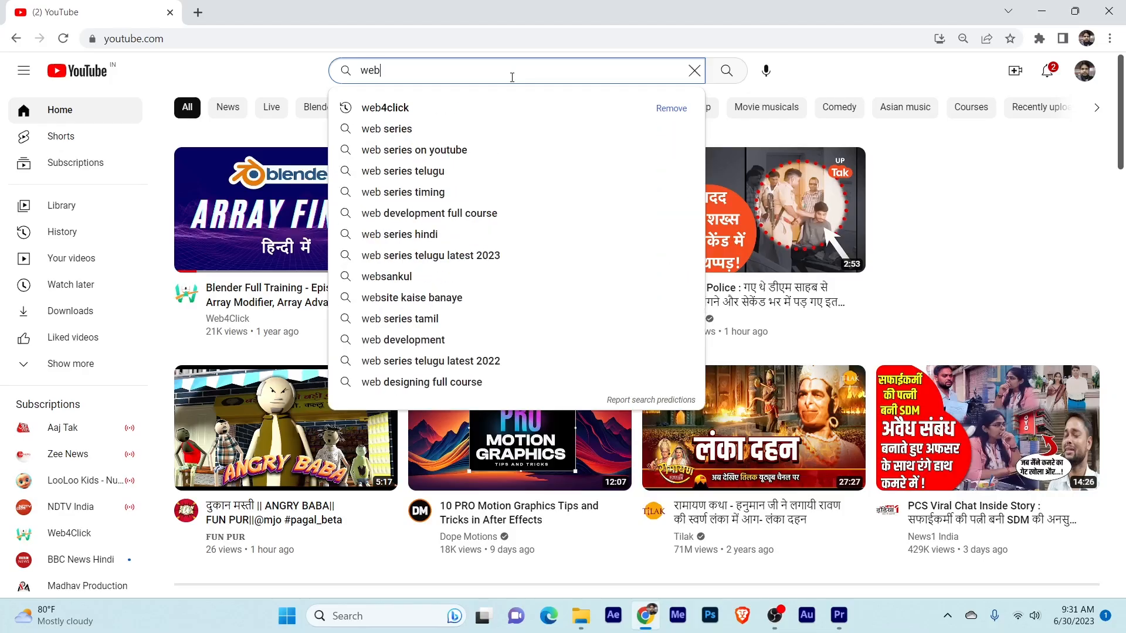
type("4click")
key("Return")
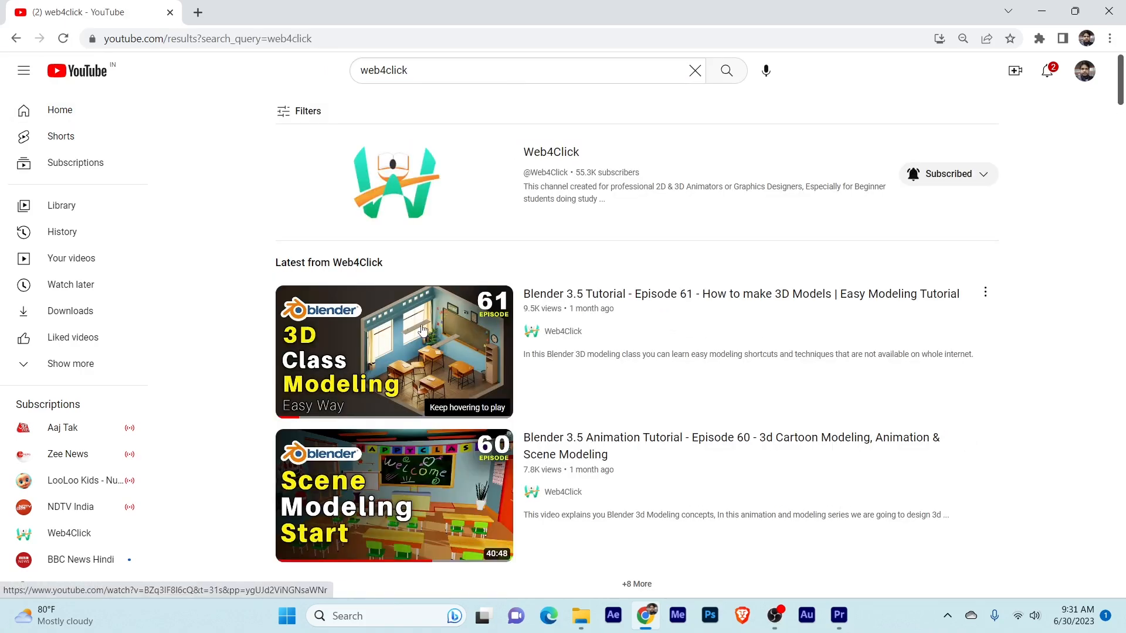
scroll(405, 328, "down", 1)
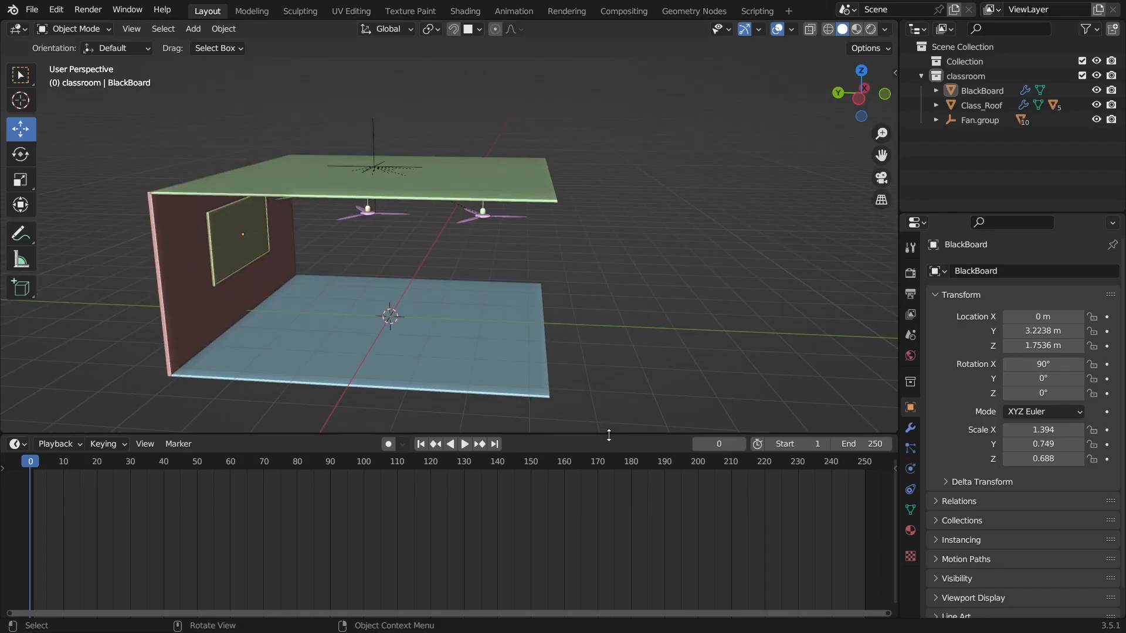
Step: In Blender's classroom scene, shrink the timeline to a thin strip to enlarge the 3D viewport
left_click_drag(608, 435, 612, 602)
middle_click_drag(635, 435, 616, 355)
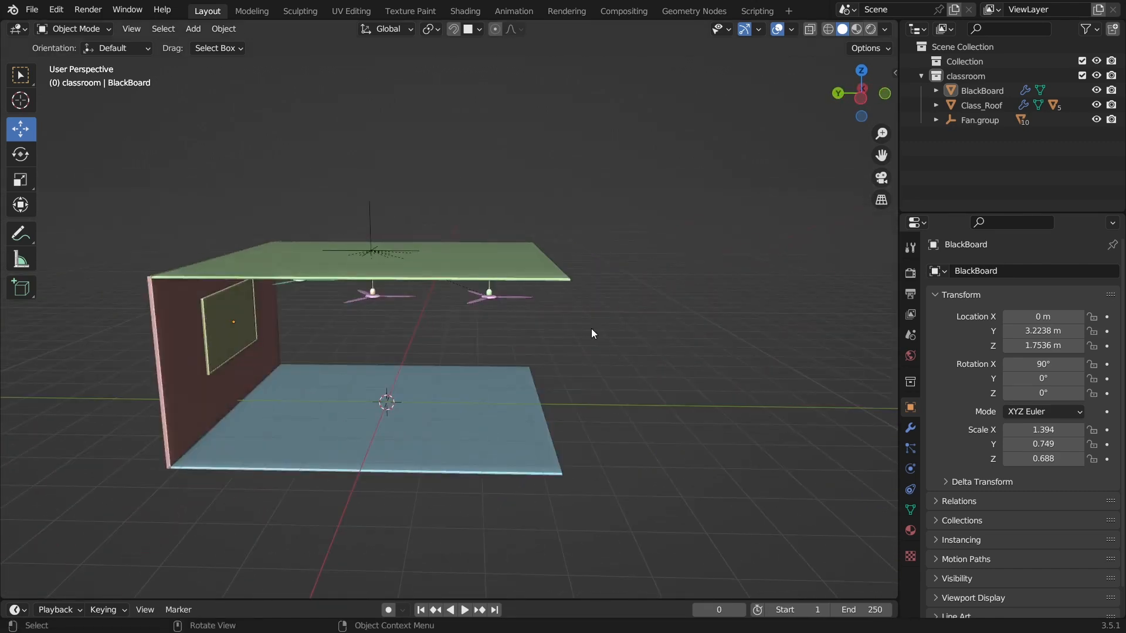
scroll(656, 348, "up", 2)
middle_click_drag(471, 325, 585, 279, "shift")
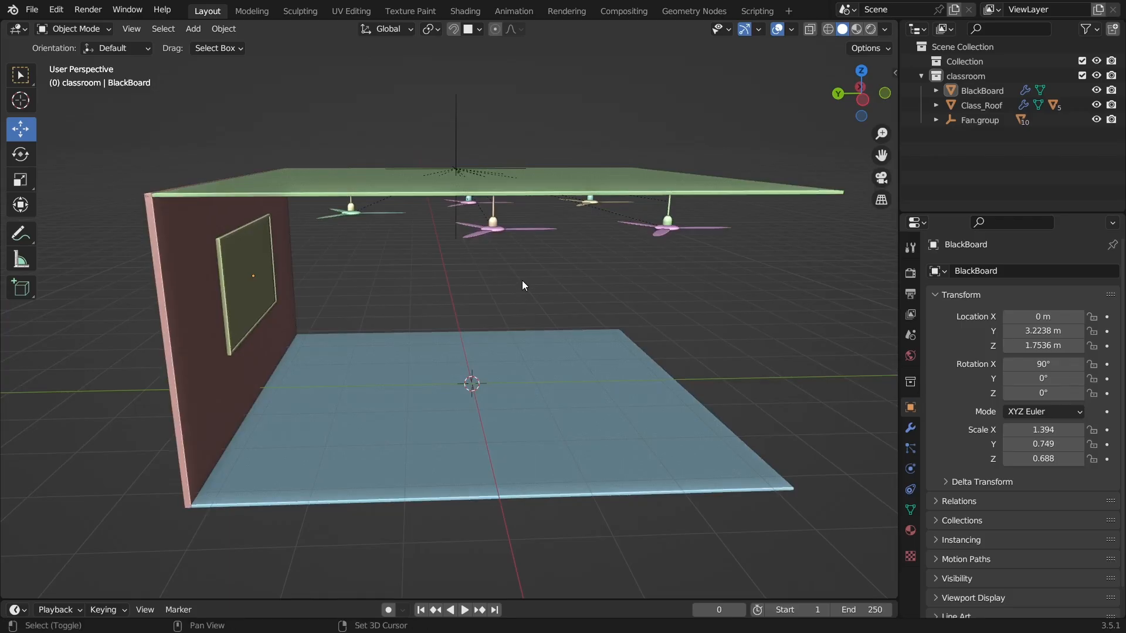
Step: Add a 2 m plane at the centre of the classroom and raise it to about 0.467 m on the Z axis
key("shift+a")
mouse_move(522, 281)
left_click(574, 282)
middle_click_drag(587, 279, 579, 440)
scroll(534, 422, "up", 3)
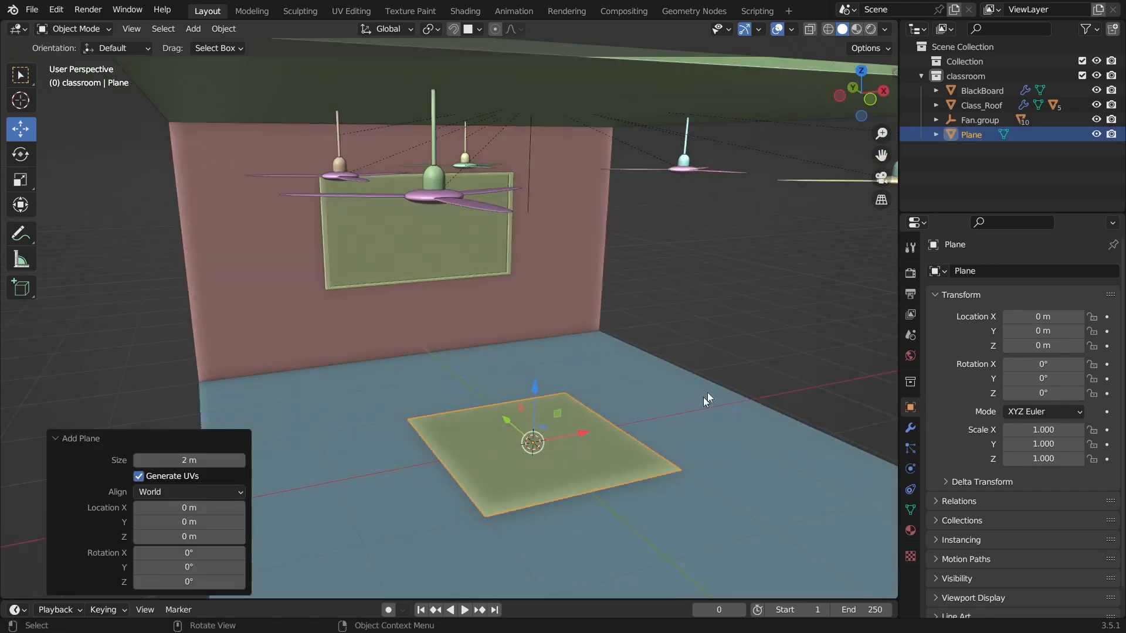
left_click(702, 350)
left_click(530, 458)
left_click_drag(540, 392, 541, 377)
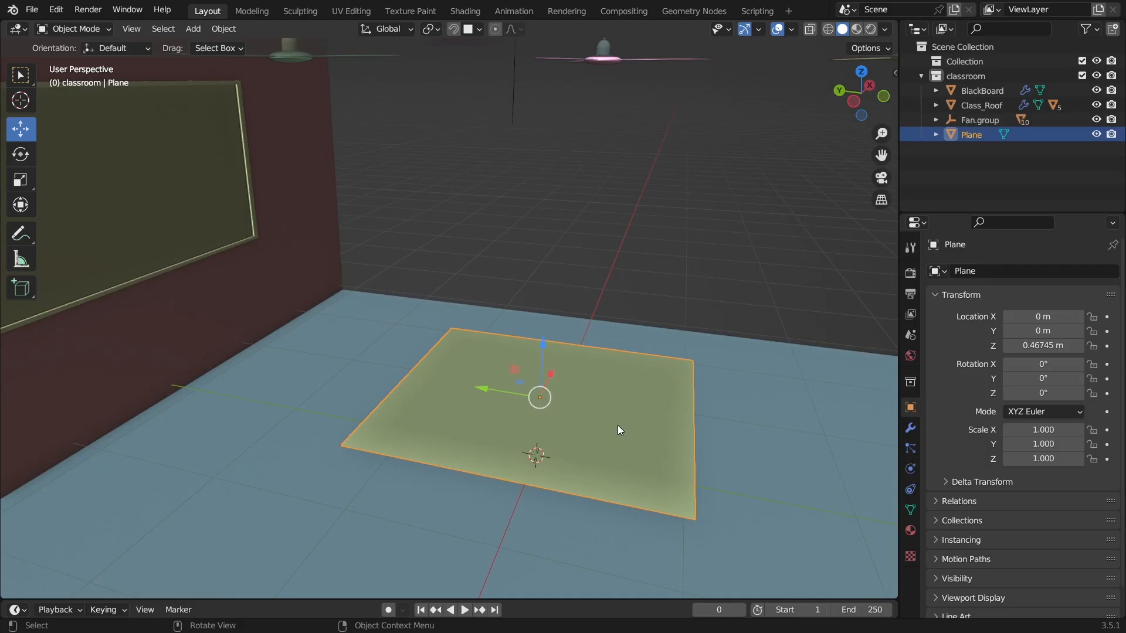
Step: Scale the plane to about 0.481 along Y and about 0.819 along X
left_click(601, 437)
key("s")
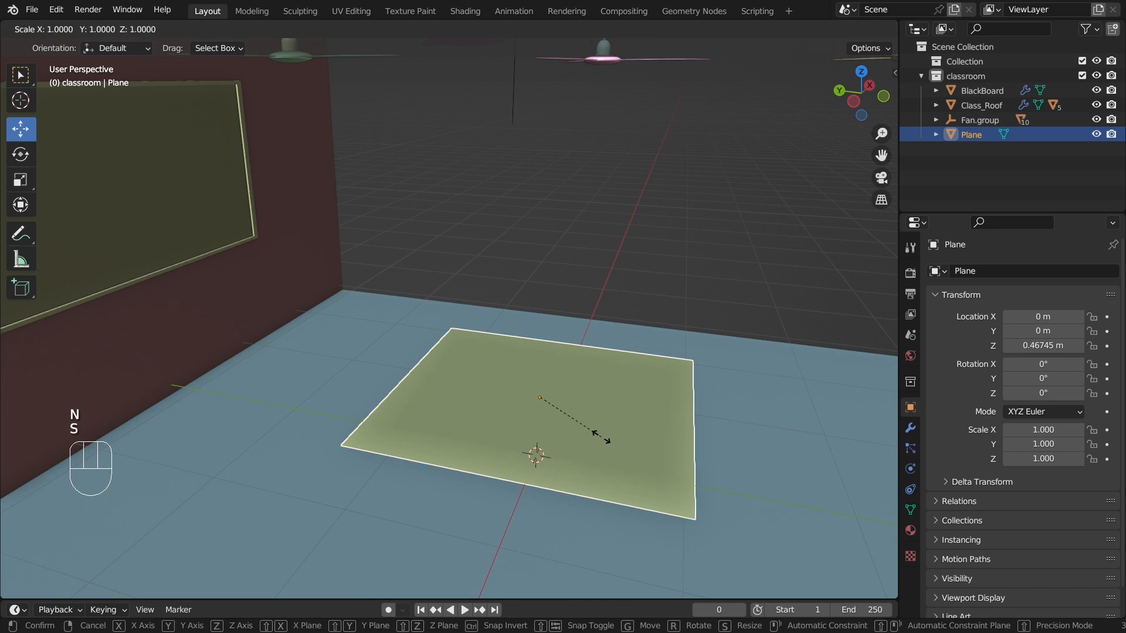
key("y")
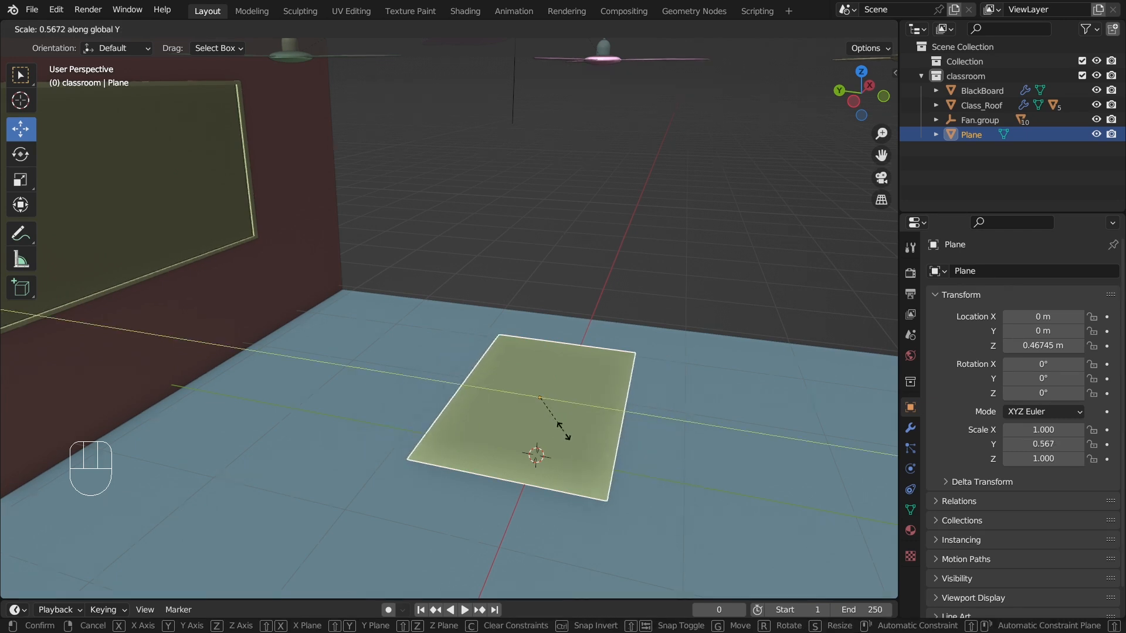
left_click(674, 469)
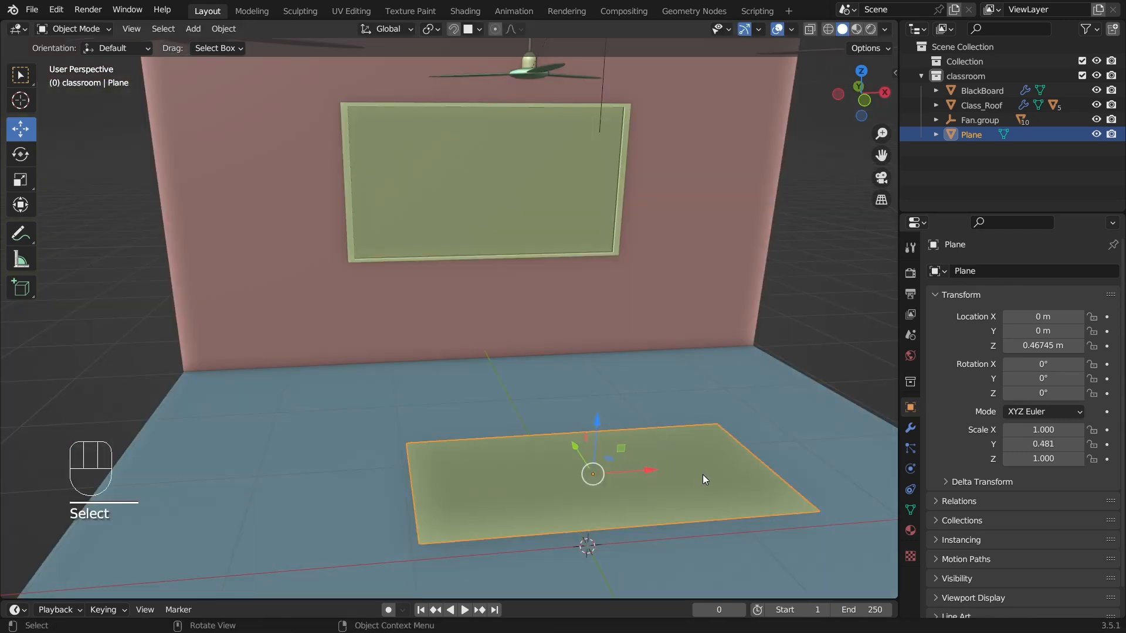
key("s")
key("x")
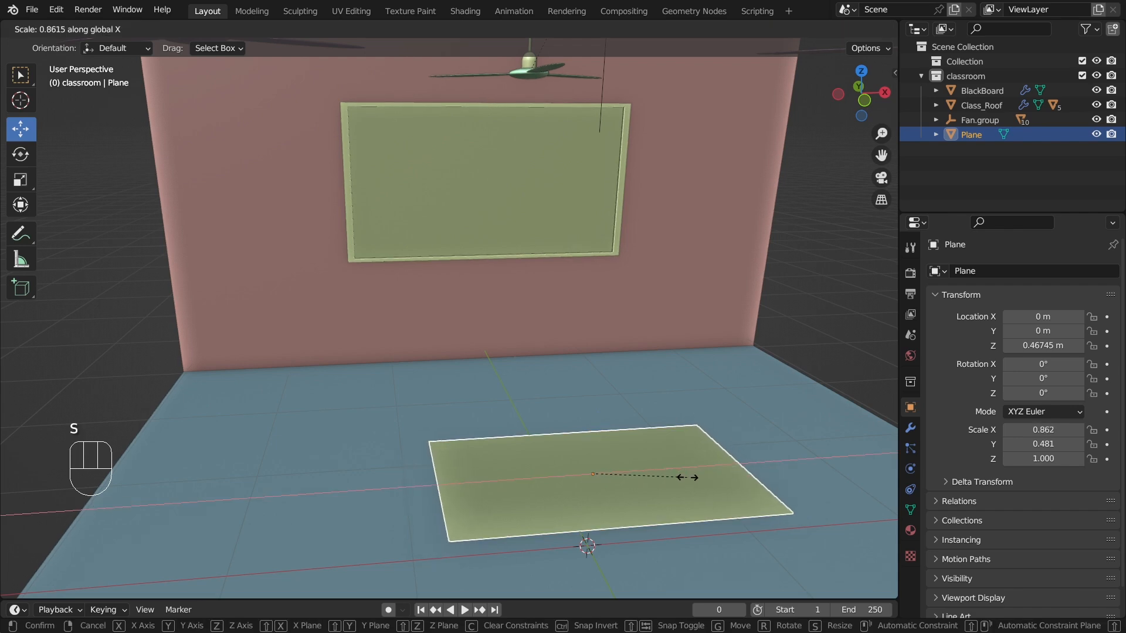
left_click(682, 477)
Step: Isolate the resized plane in local view
scroll(643, 389, "down", 4)
middle_click_drag(557, 381, 652, 425)
scroll(652, 424, "up", 3)
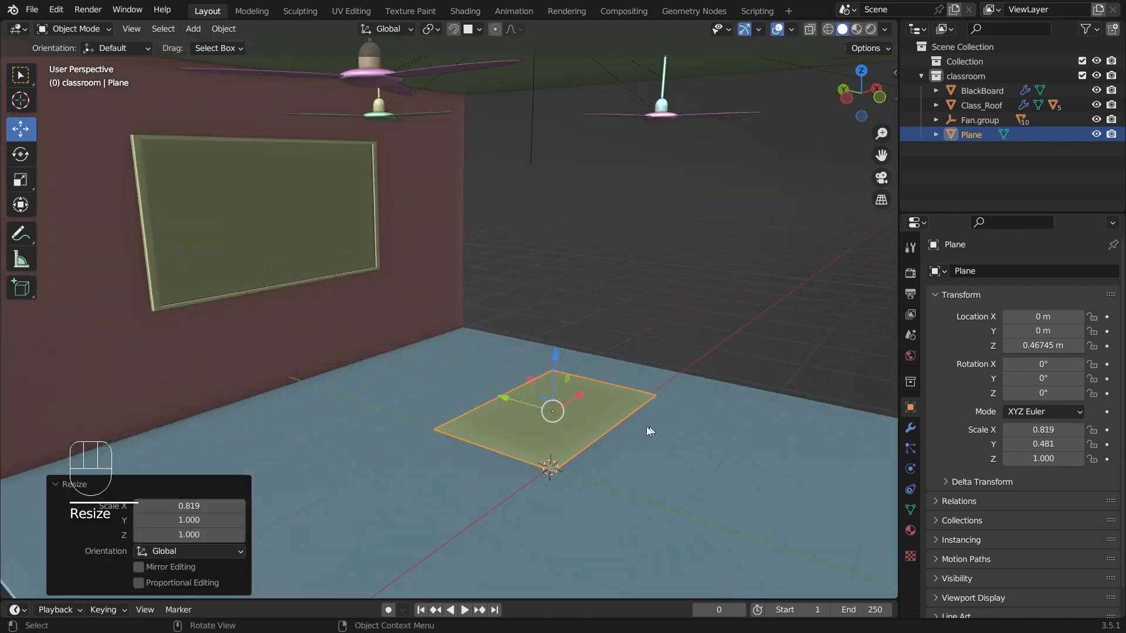
middle_click_drag(474, 390, 557, 389)
middle_click_drag(644, 399, 521, 451)
scroll(521, 451, "up", 3)
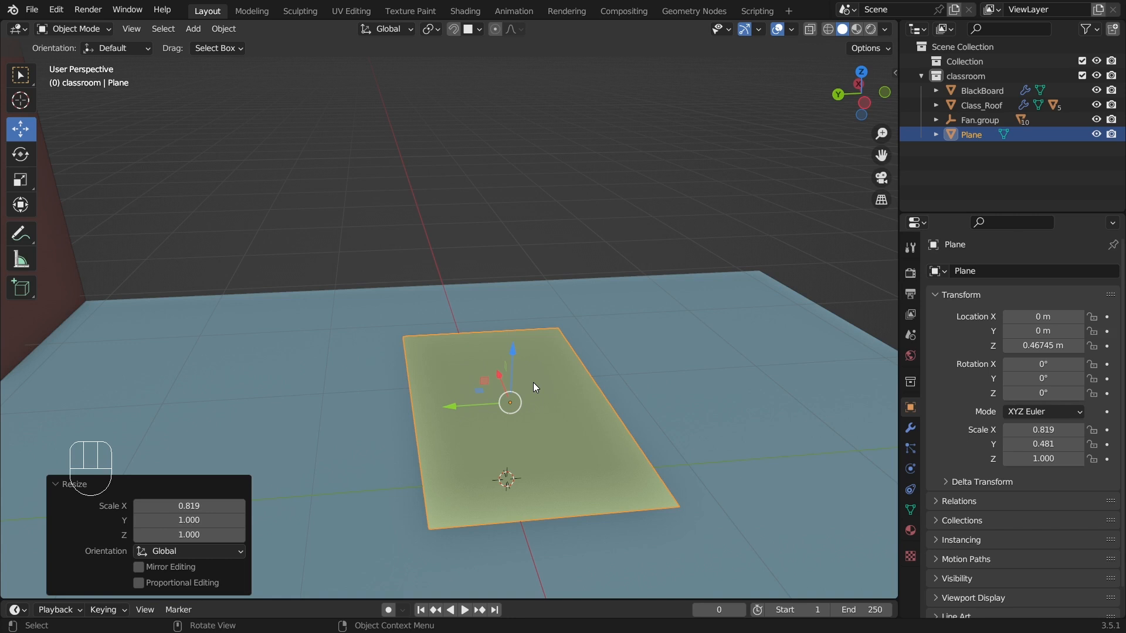
key("KP_Divide")
Step: Add a Solidify modifier to the isolated plane
middle_click_drag(575, 346, 511, 232)
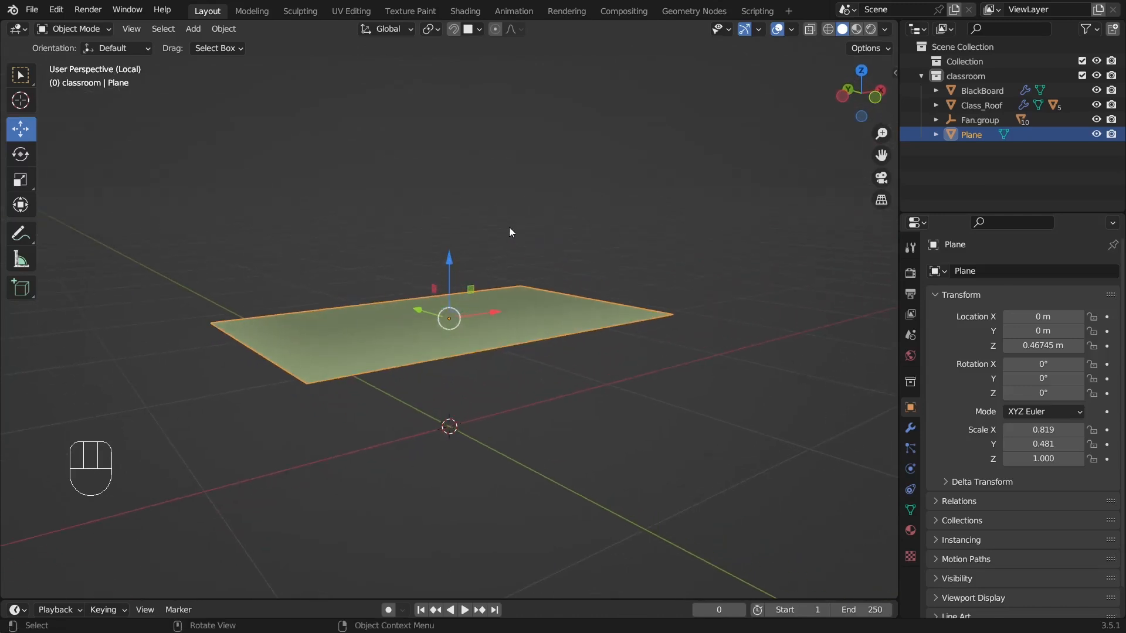
middle_click_drag(581, 305, 530, 343)
scroll(507, 357, "up", 3)
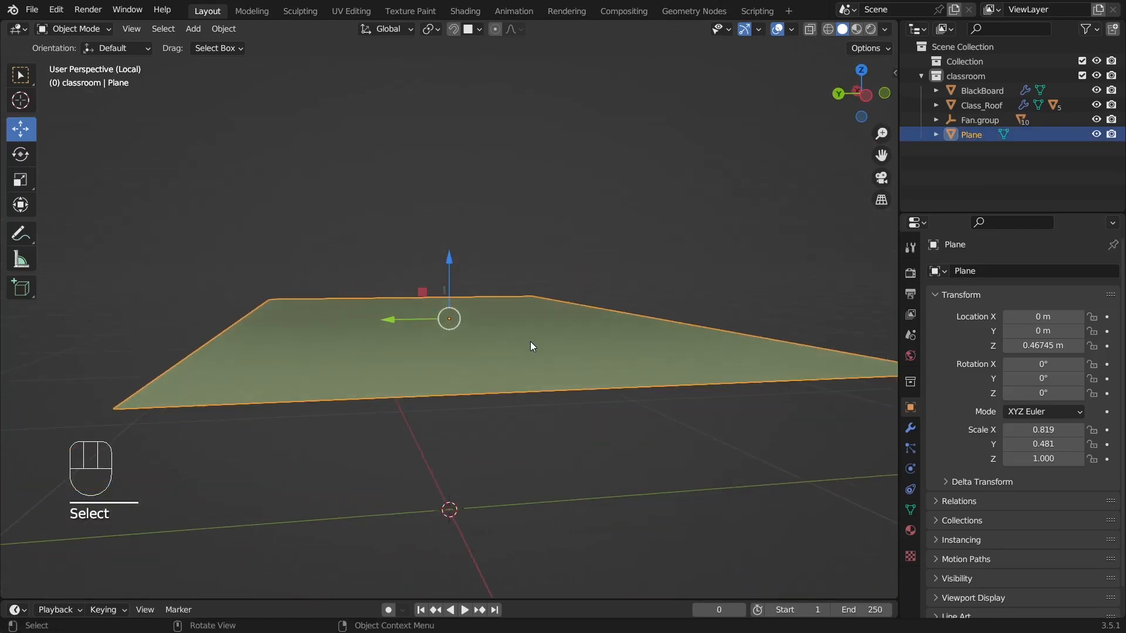
scroll(527, 413, "down", 4)
middle_click_drag(527, 413, 505, 363)
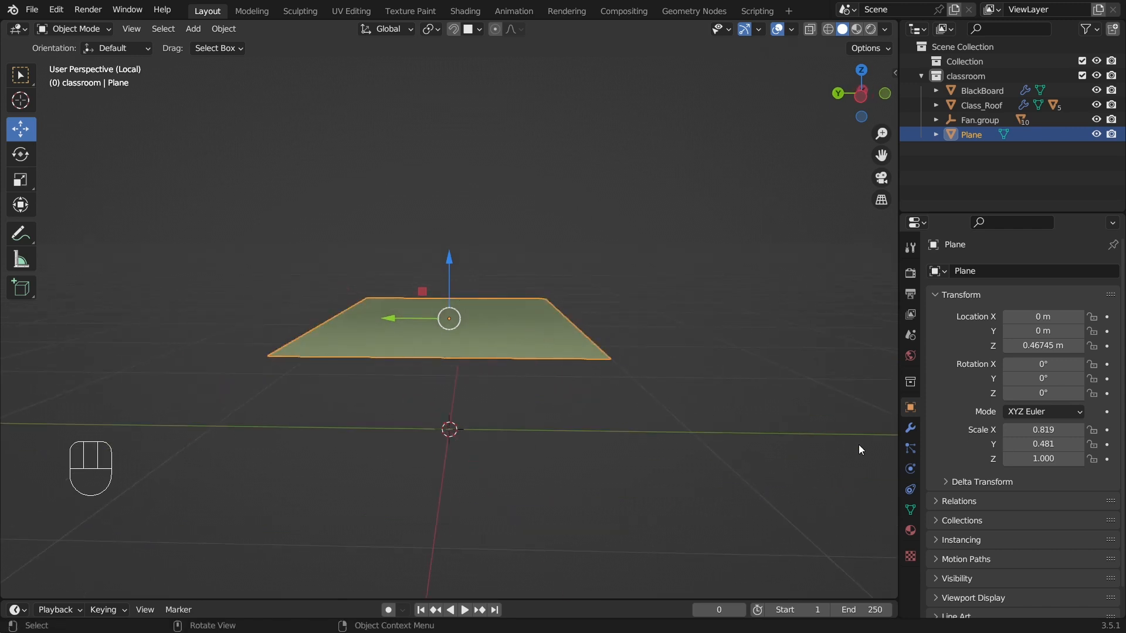
left_click(909, 429)
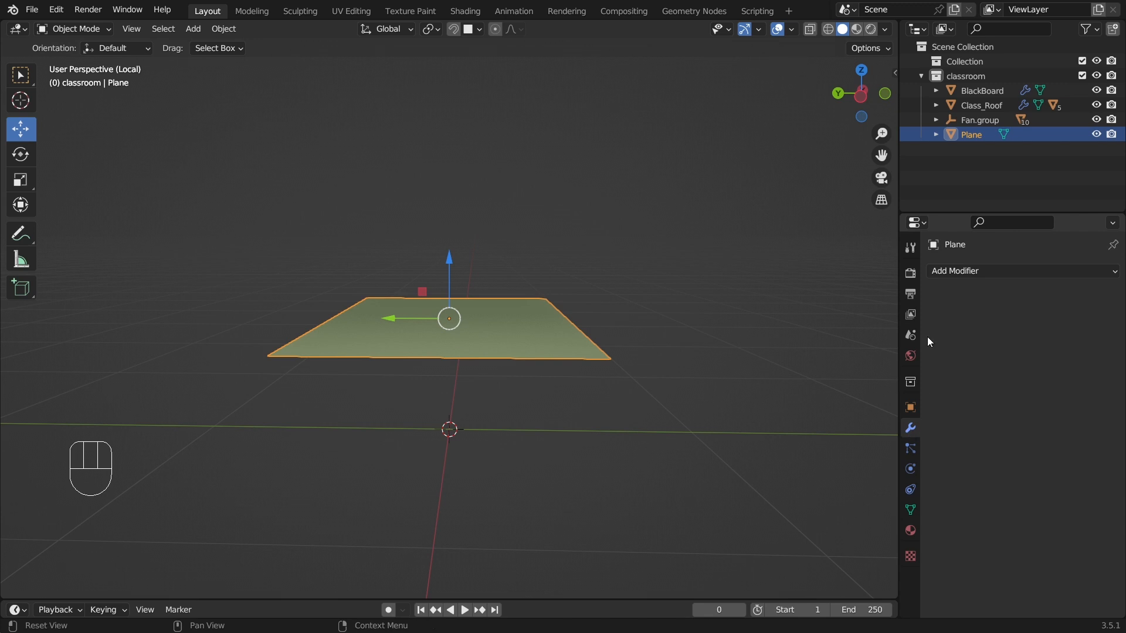
left_click(989, 272)
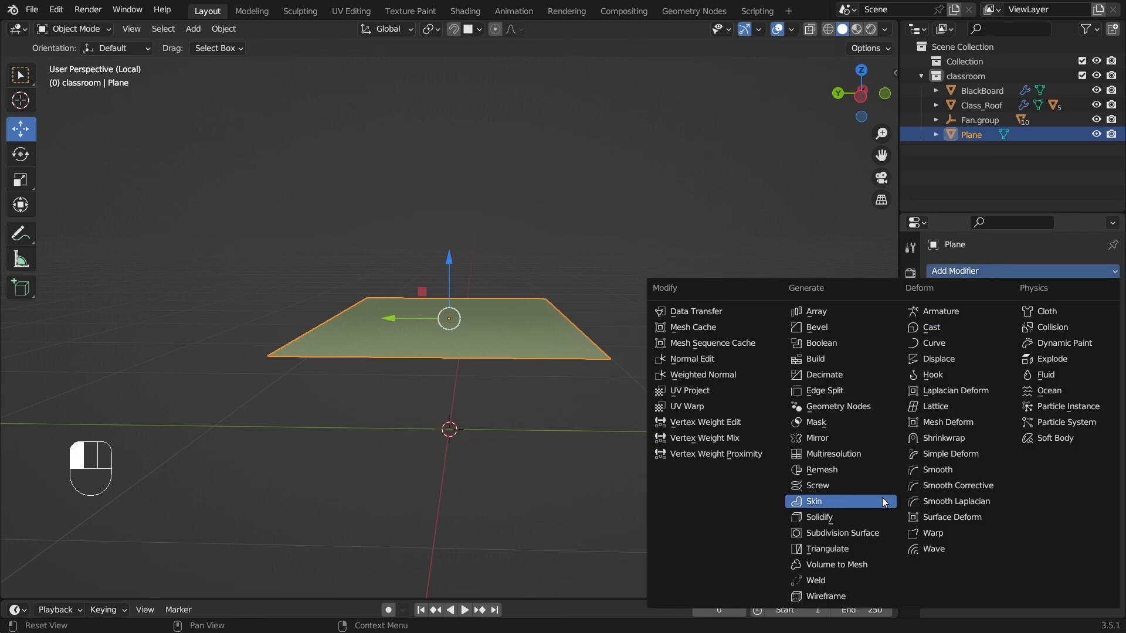
left_click(872, 516)
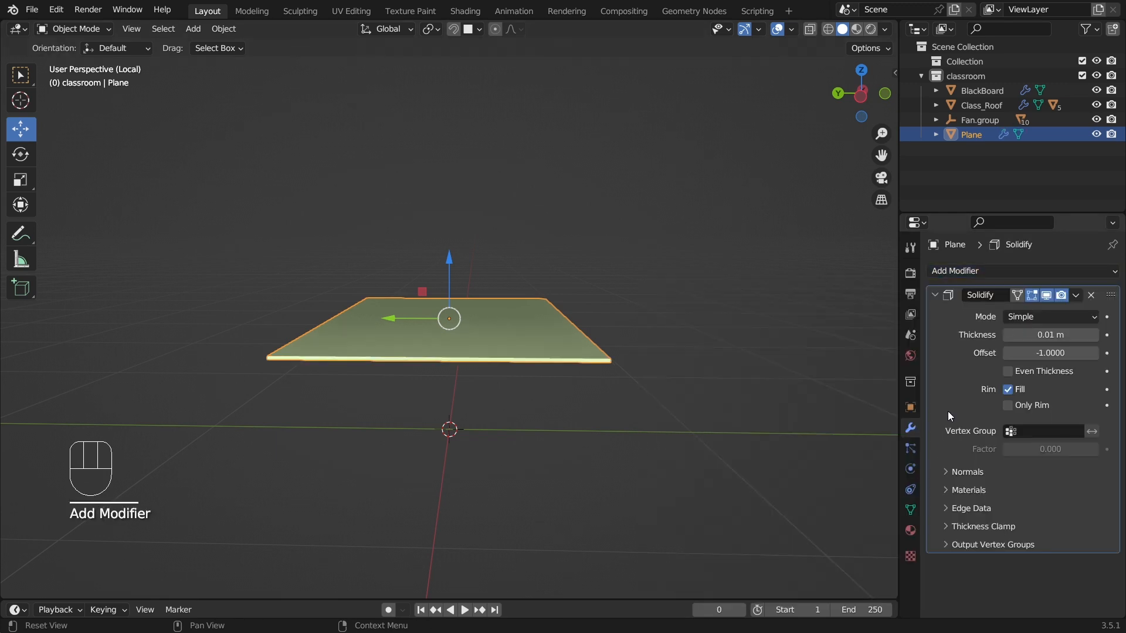
Step: Set the plane's Solidify thickness to 0.02 m and deselect the plane
scroll(562, 337, "up", 3)
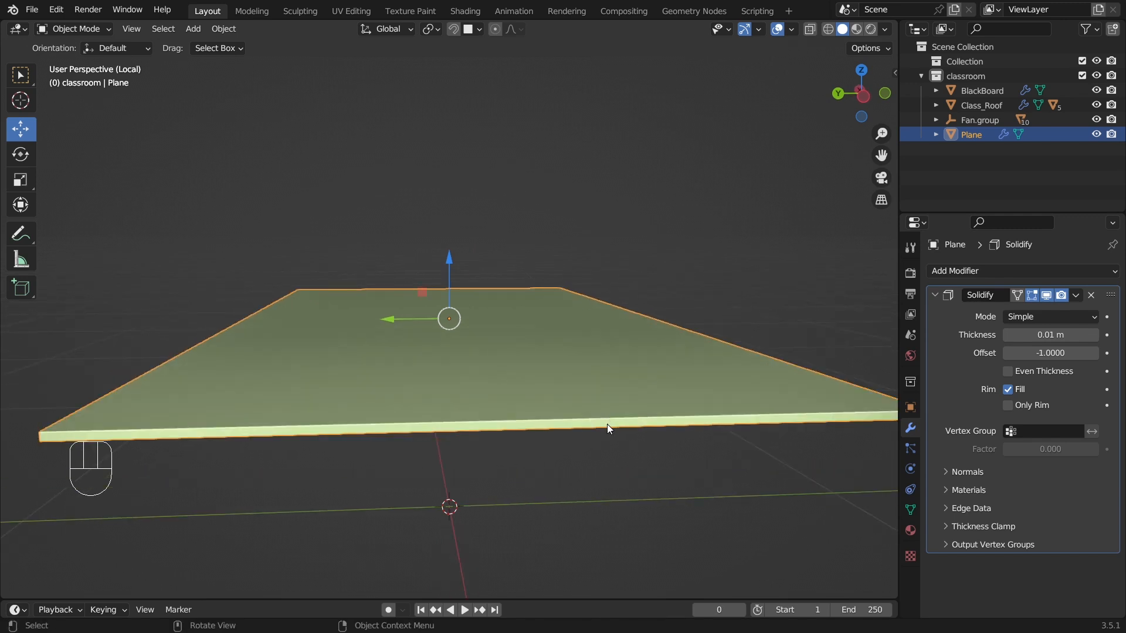
left_click(1096, 335)
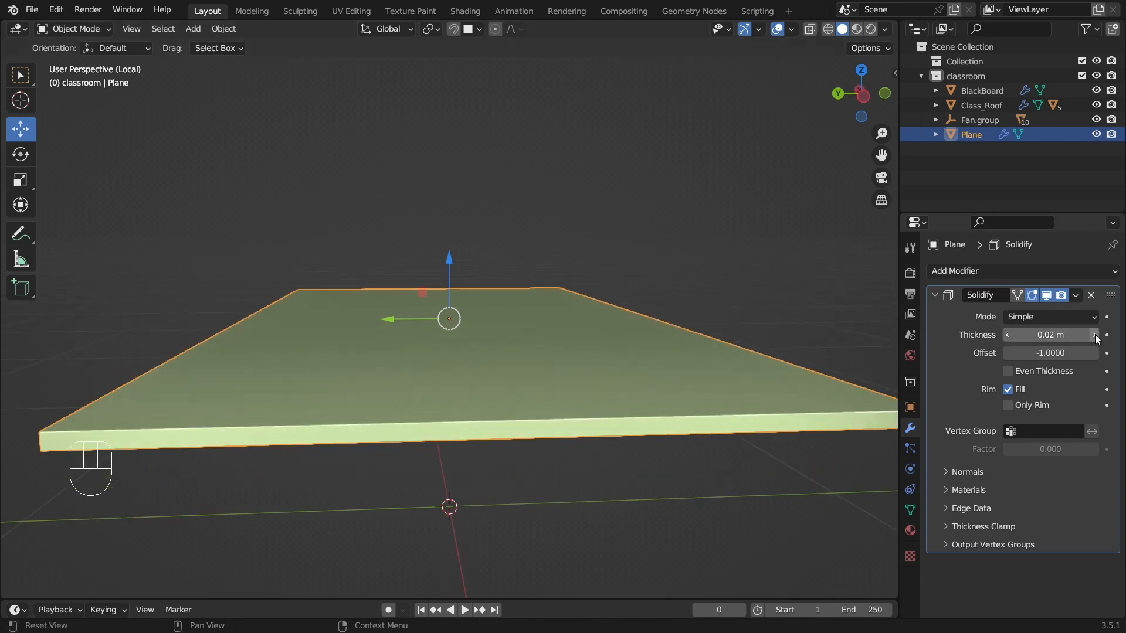
left_click(1096, 334)
middle_click_drag(843, 348, 663, 379)
left_click(1007, 335)
left_click(682, 373)
middle_click_drag(749, 365, 547, 317)
left_click(643, 365)
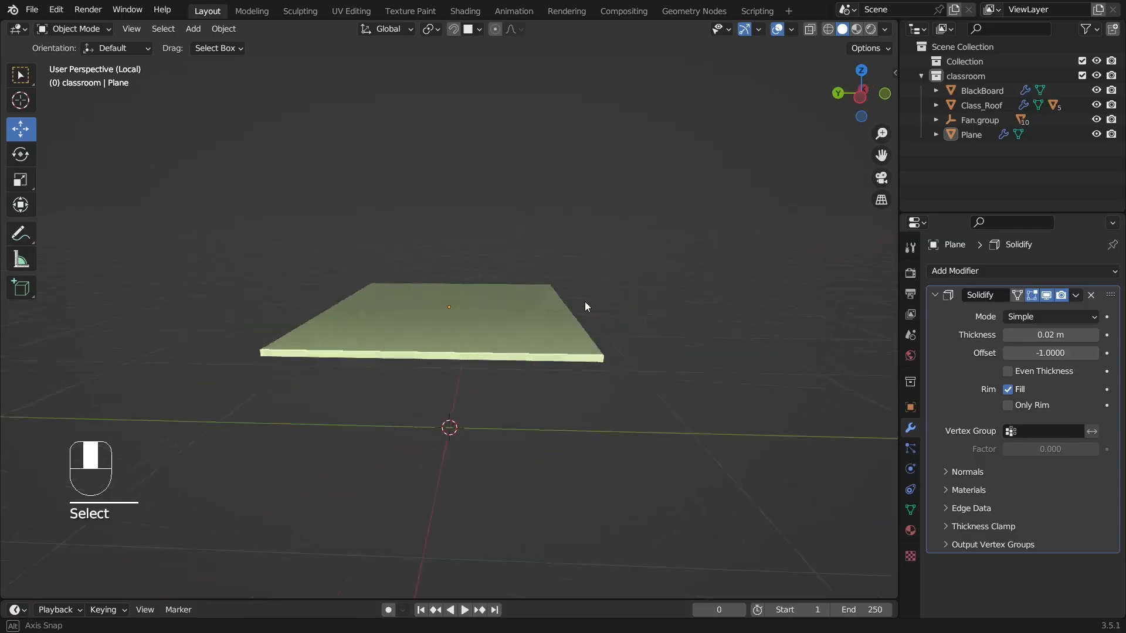
Step: Raise the thickened tabletop plane slightly along the Z axis and deselect it
middle_click_drag(585, 301, 540, 360)
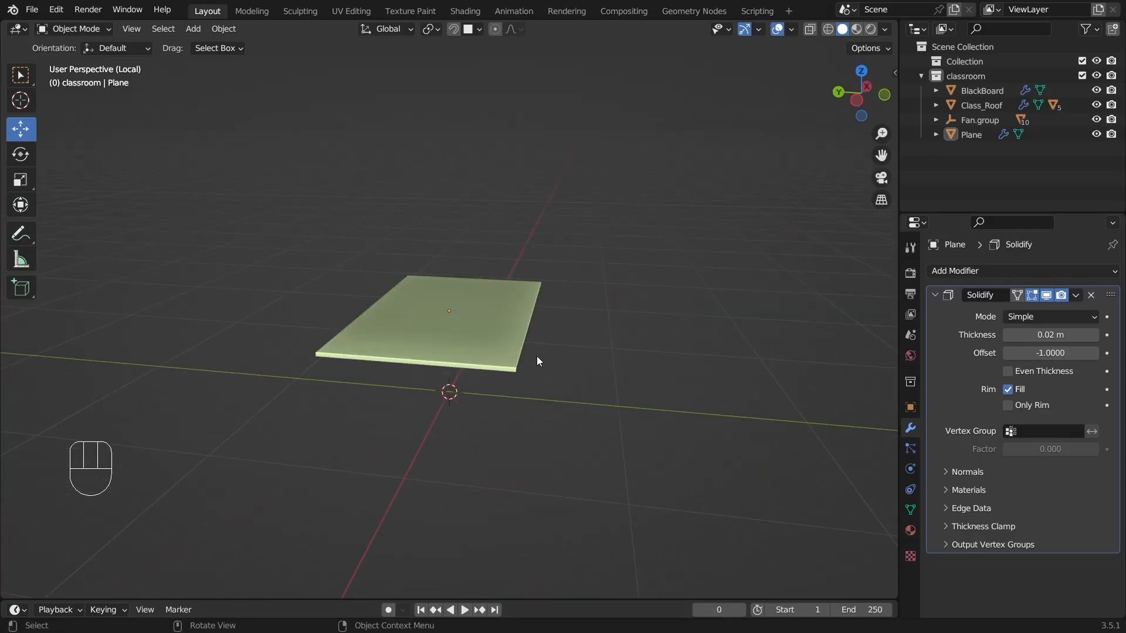
left_click(536, 357)
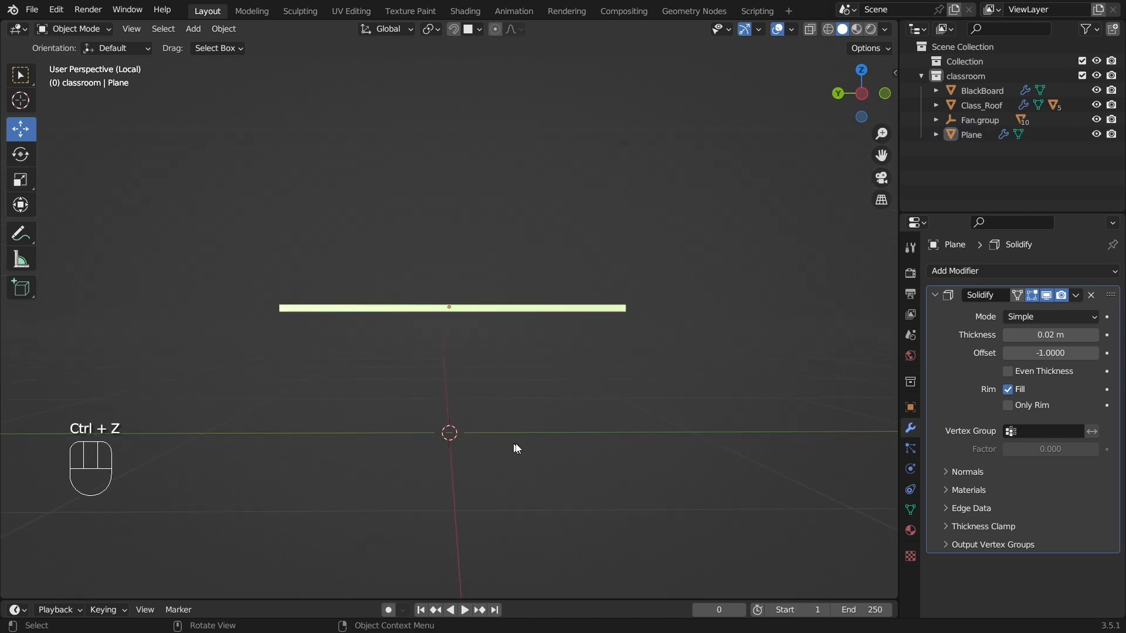
scroll(526, 442, "down", 1)
middle_click_drag(525, 443, 510, 410)
left_click(503, 314)
left_click_drag(452, 255, 452, 231)
left_click(544, 389)
mouse_move(544, 389)
middle_mouse_down()
mouse_move(530, 370)
mouse_move(556, 374)
middle_mouse_up()
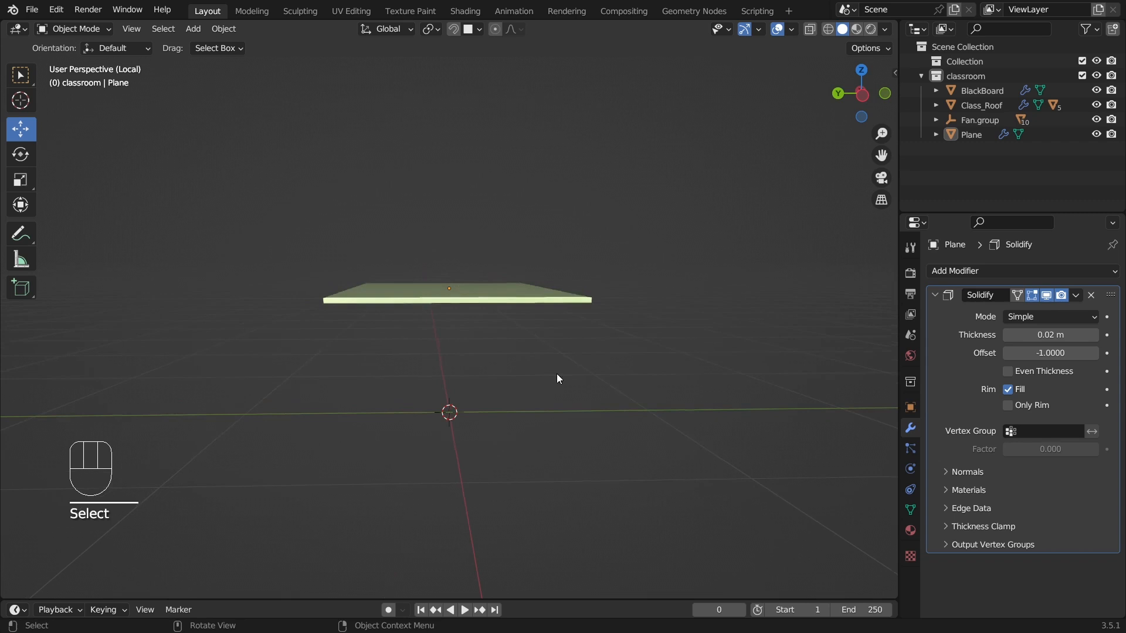
Step: Add a cube at the scene centre below the tabletop and scale it down uniformly until it is narrower than the tabletop
key("shift+a")
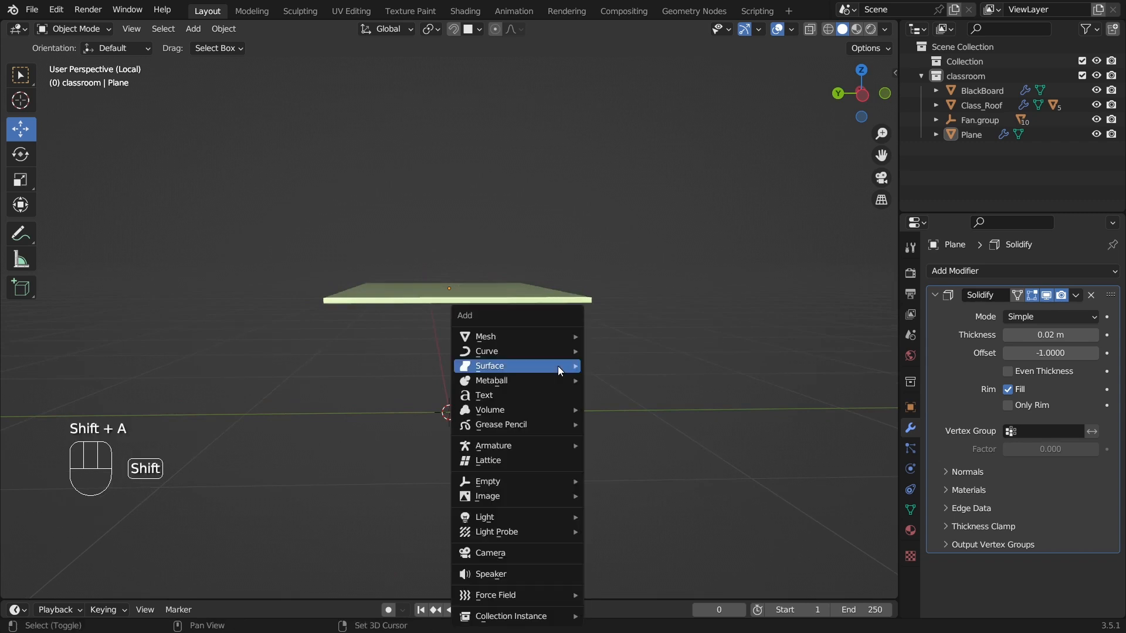
mouse_move(556, 338)
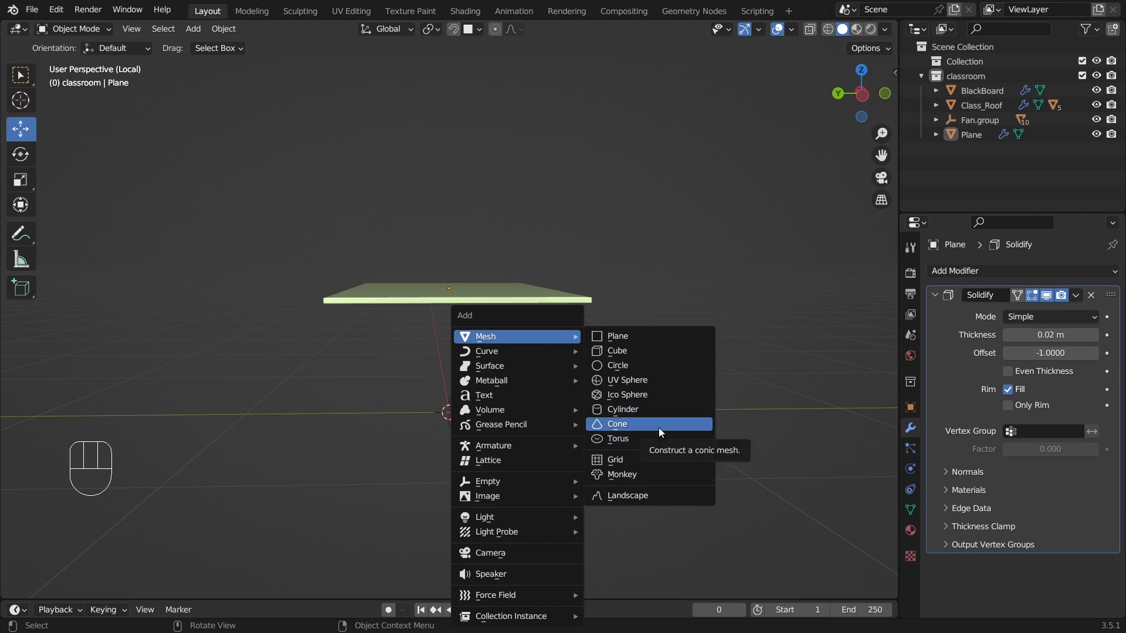
left_click(644, 351)
scroll(642, 351, "down", 4)
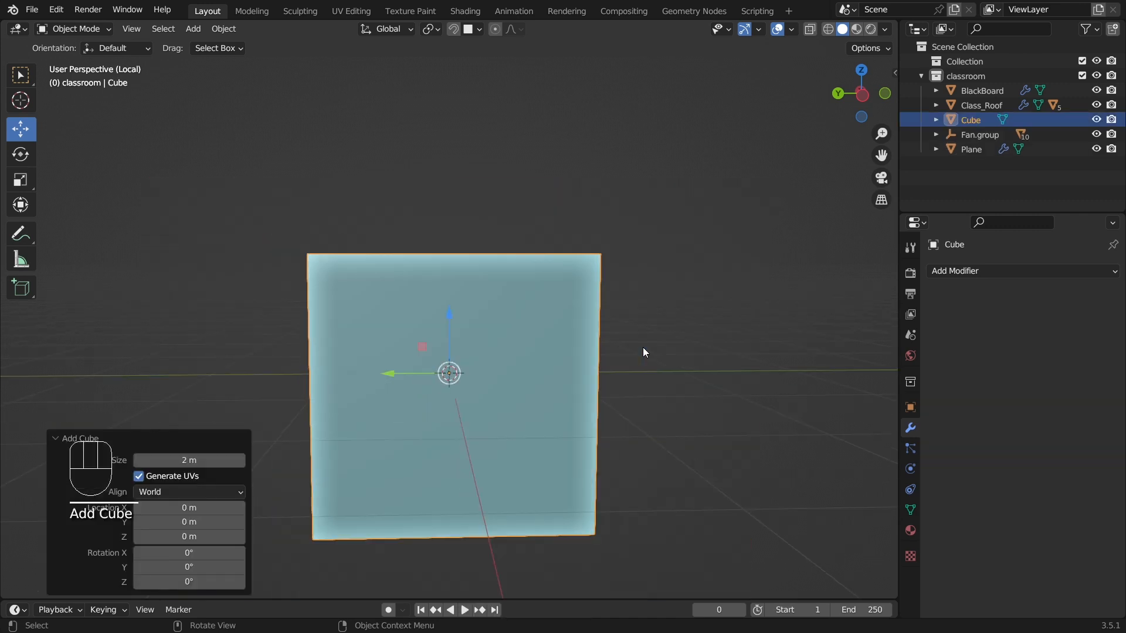
key("s")
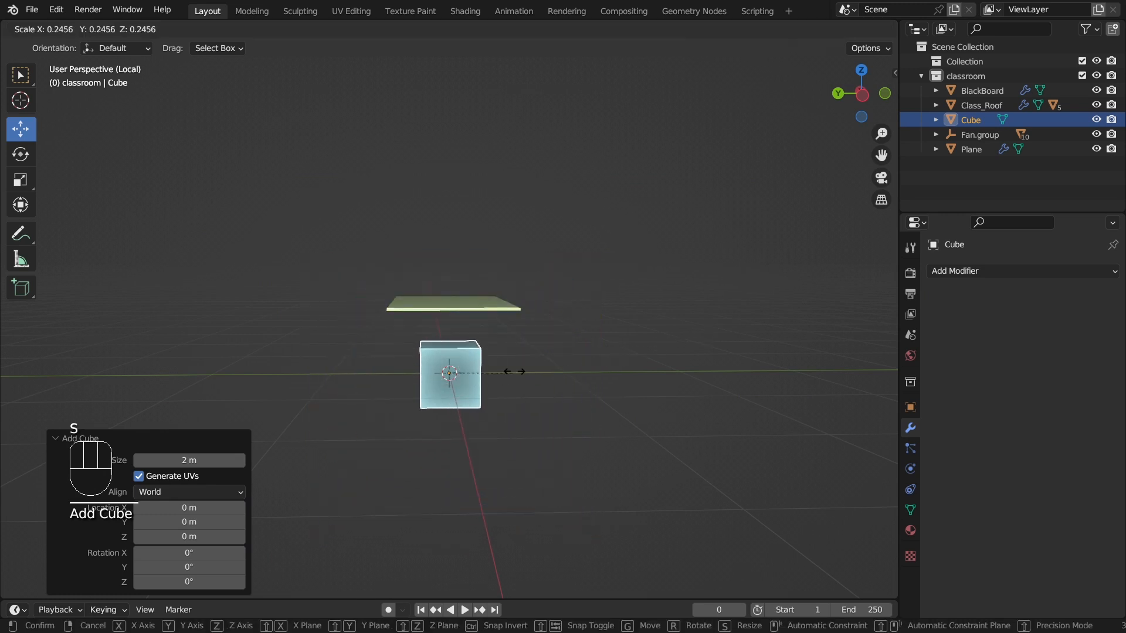
left_click(535, 381)
scroll(565, 399, "up", 2)
Step: Enter Edit Mode on the small cube with vertex selection active
left_click(96, 32)
left_click(75, 59)
middle_click_drag(445, 223, 445, 258)
left_click(124, 29)
scroll(516, 463, "up", 3)
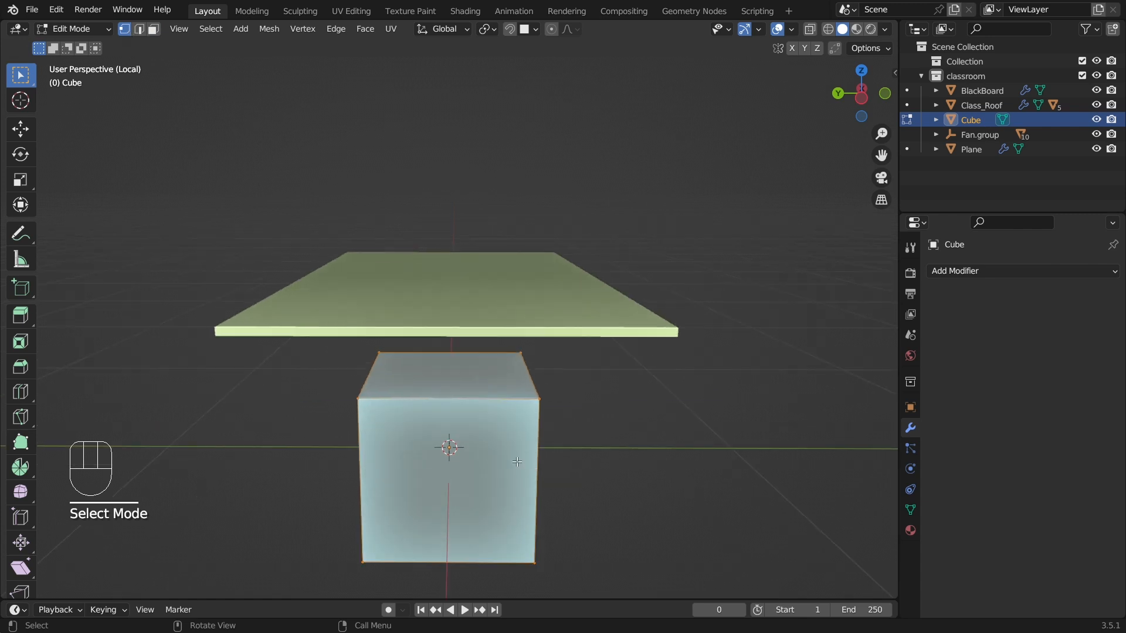
scroll(579, 448, "down", 1)
middle_click_drag(593, 428, 542, 287, "shift")
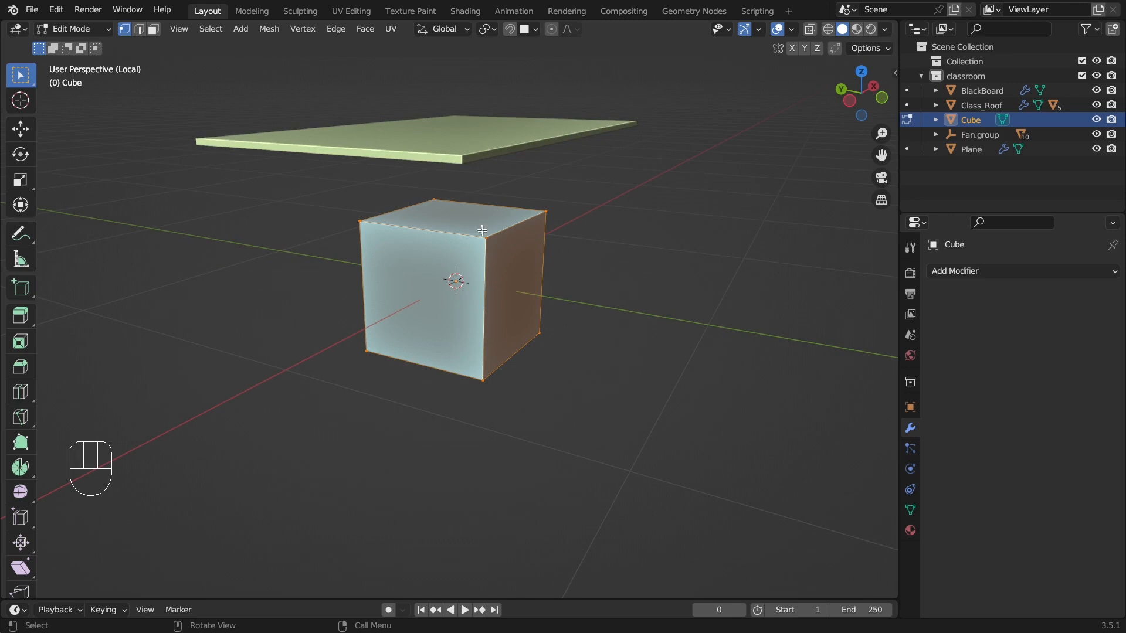
Step: Merge all the cube's vertices at their centre to collapse it into a single point
middle_click_drag(401, 304, 470, 310)
scroll(470, 310, "up", 2)
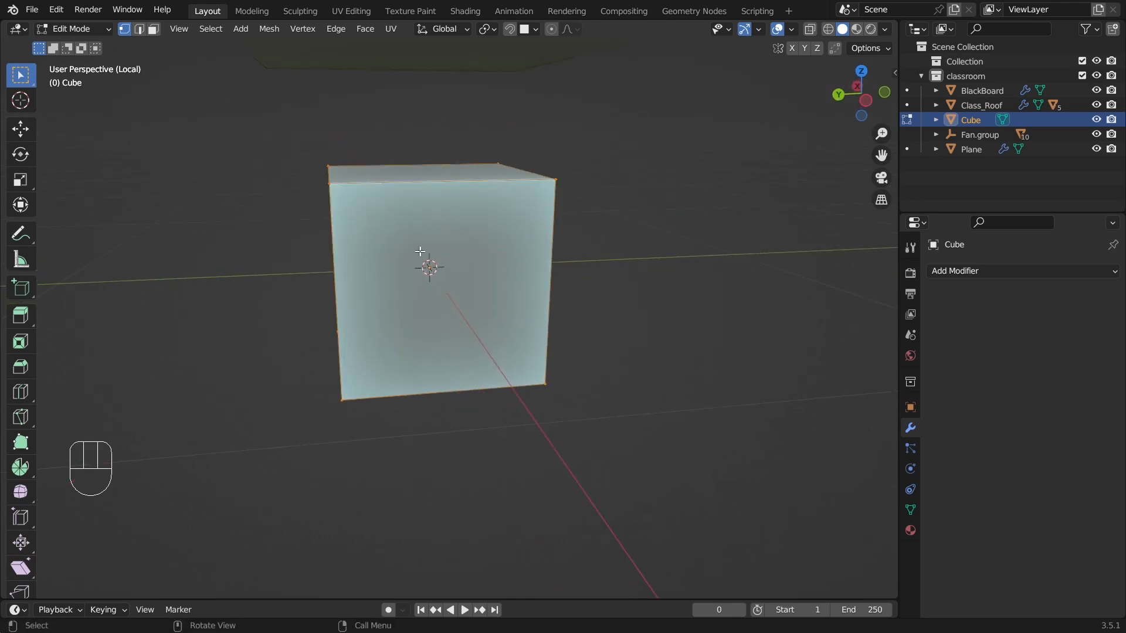
scroll(321, 146, "down", 2)
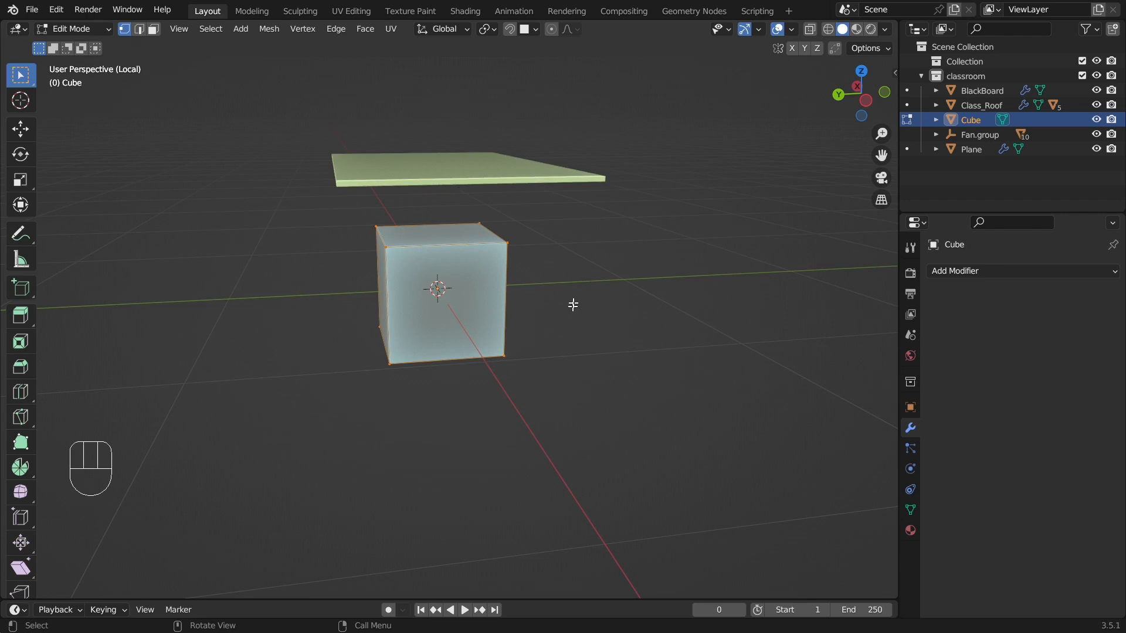
scroll(481, 323, "up", 3)
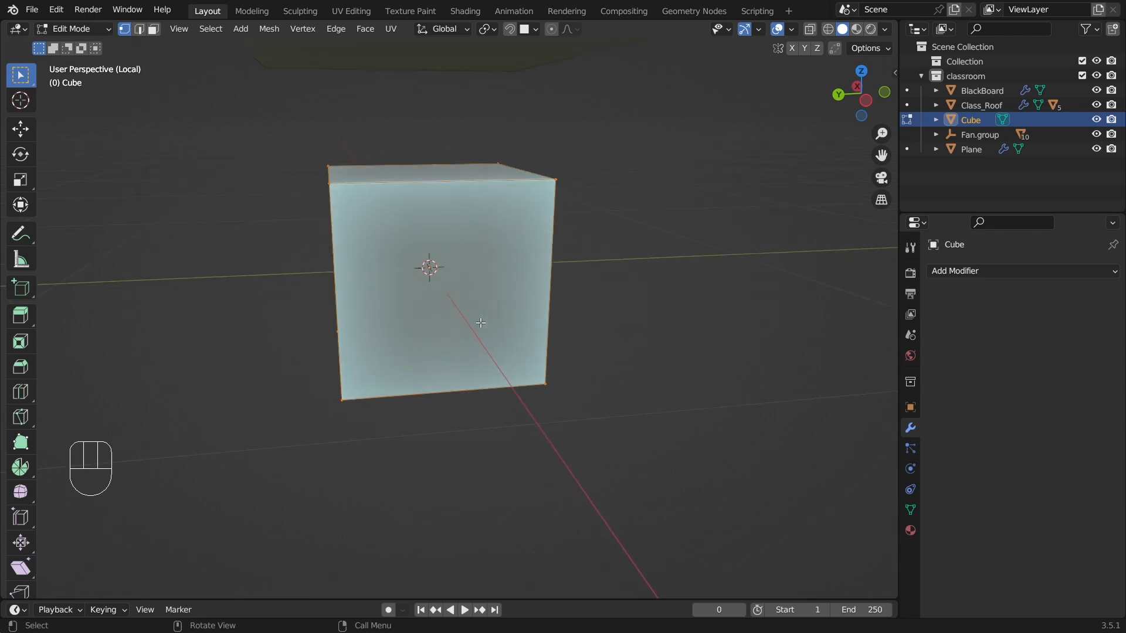
right_click(477, 237)
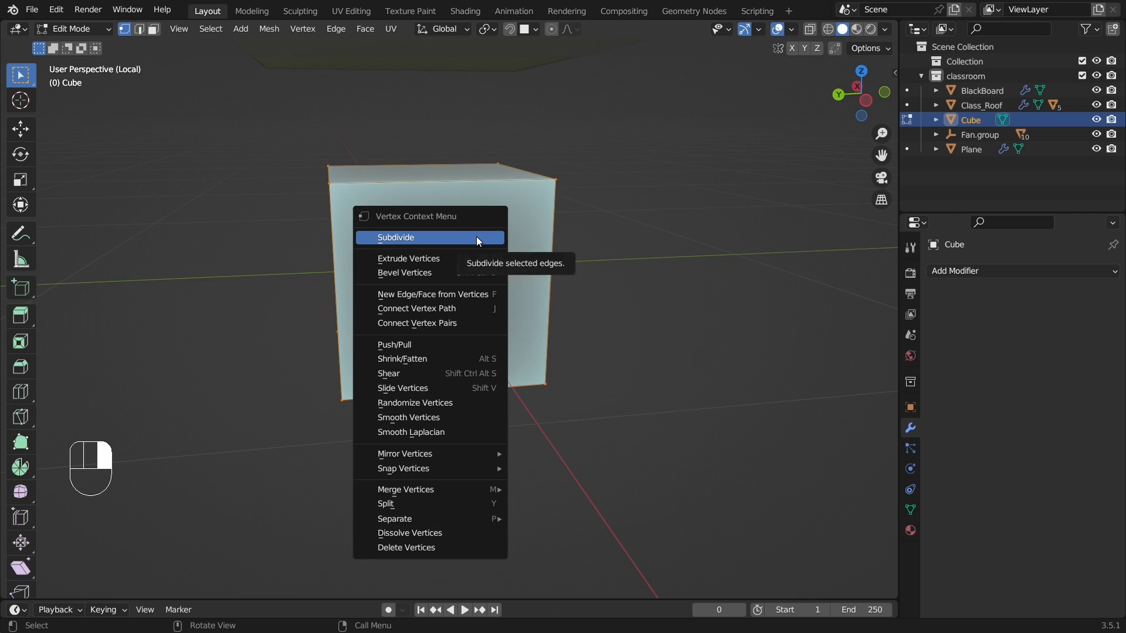
mouse_move(442, 494)
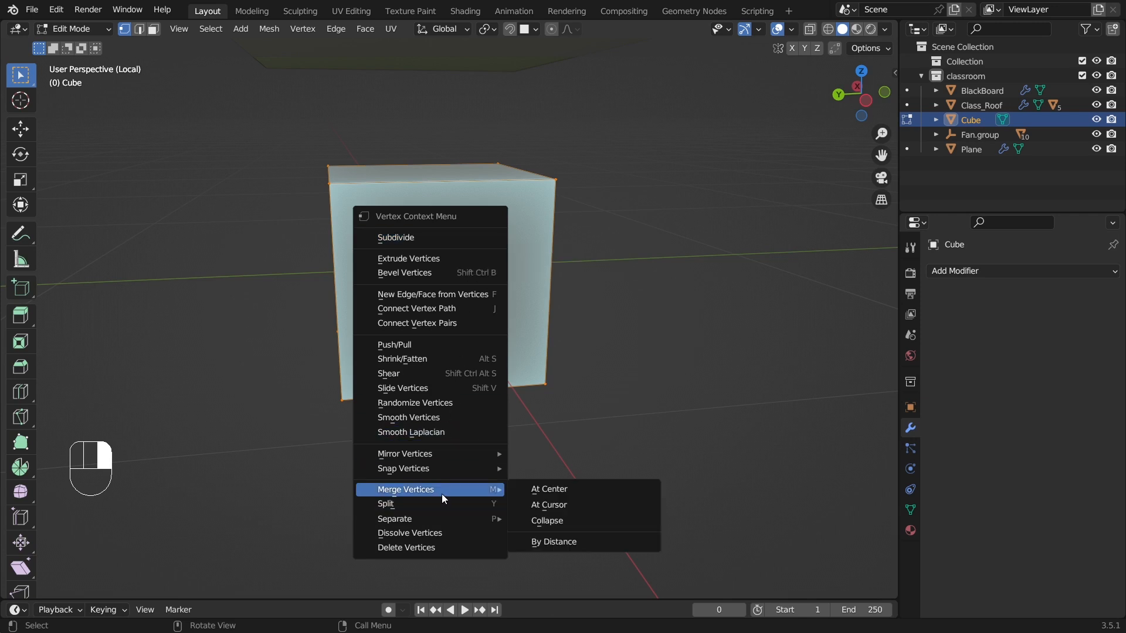
left_click(572, 488)
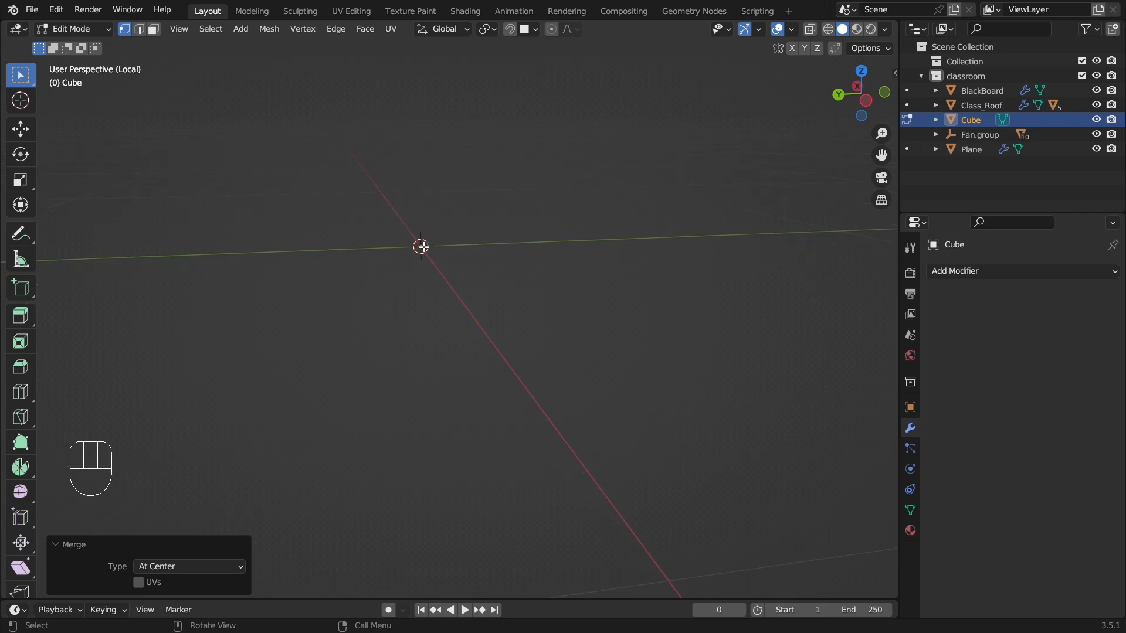
Step: In the right orthographic view, extrude the merged vertex up along Z to just below the tabletop and deselect it
scroll(419, 245, "down", 3)
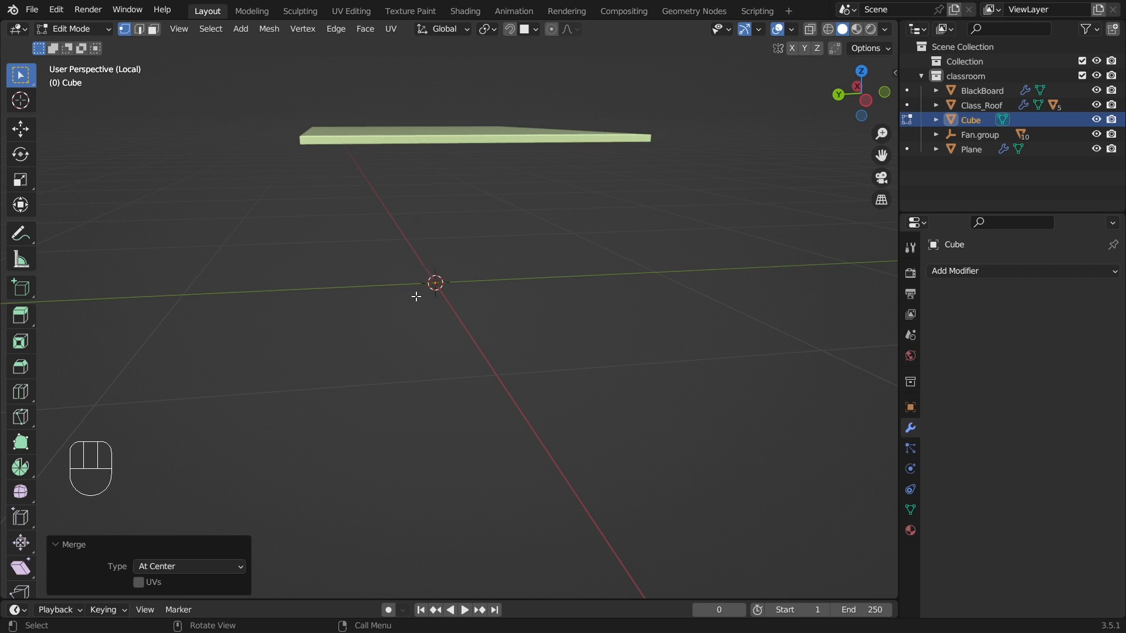
middle_click_drag(492, 271, 529, 230)
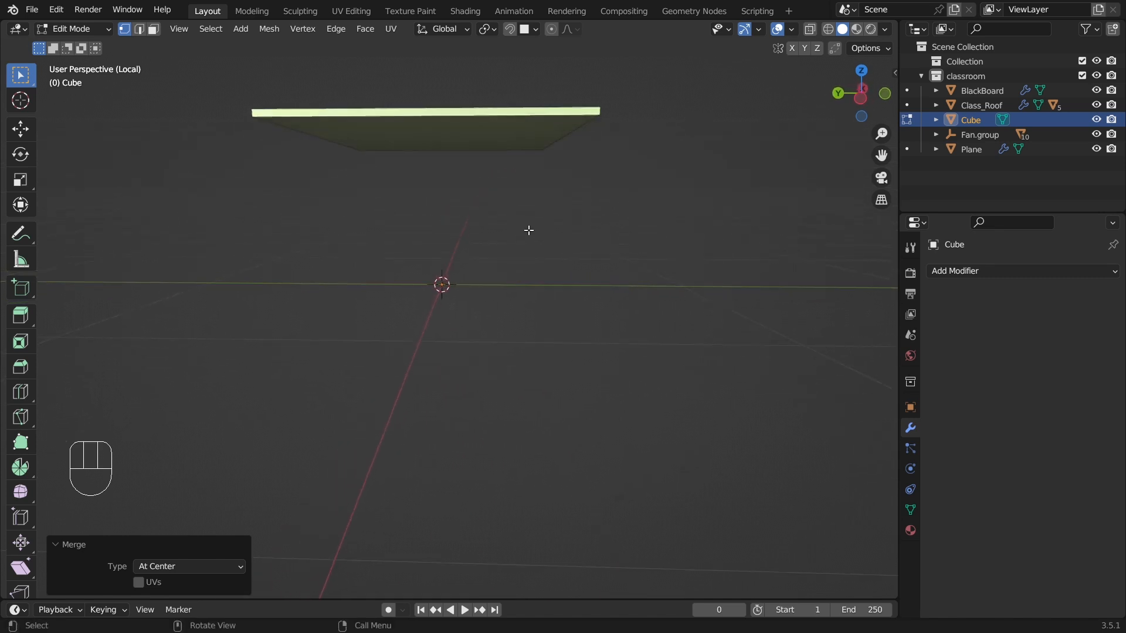
key("KP_1")
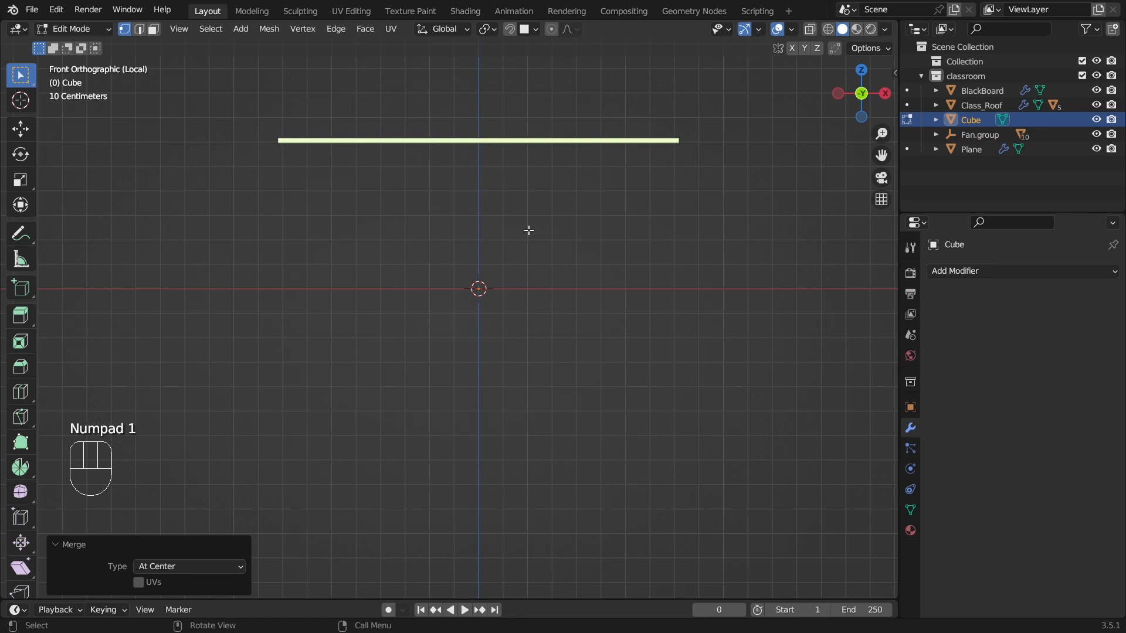
key("KP_3")
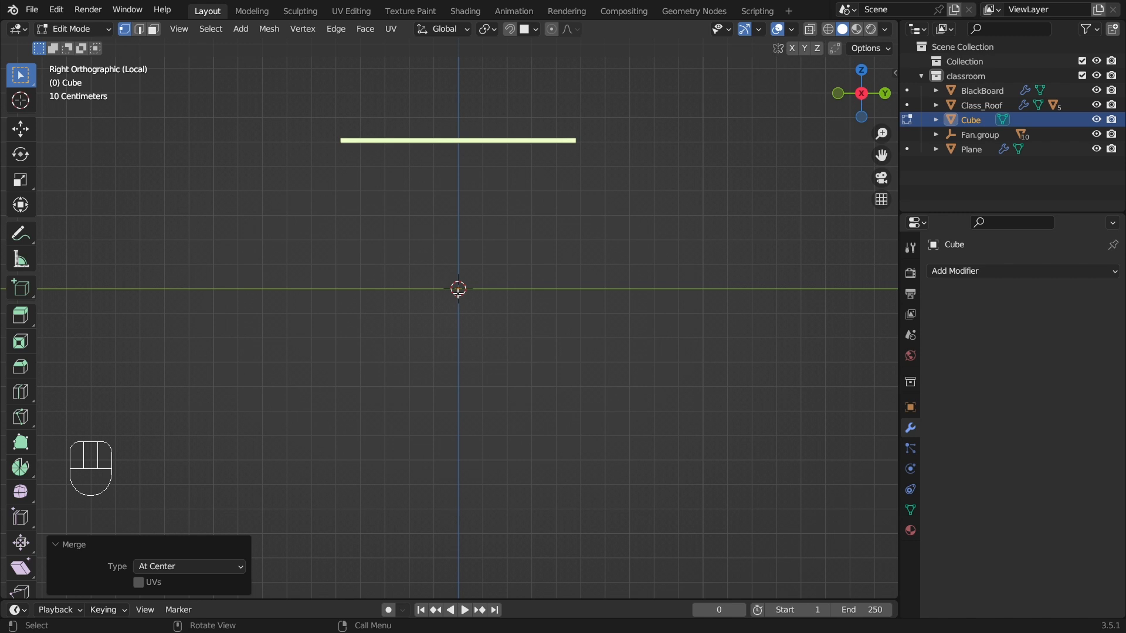
left_click_drag(400, 252, 530, 346)
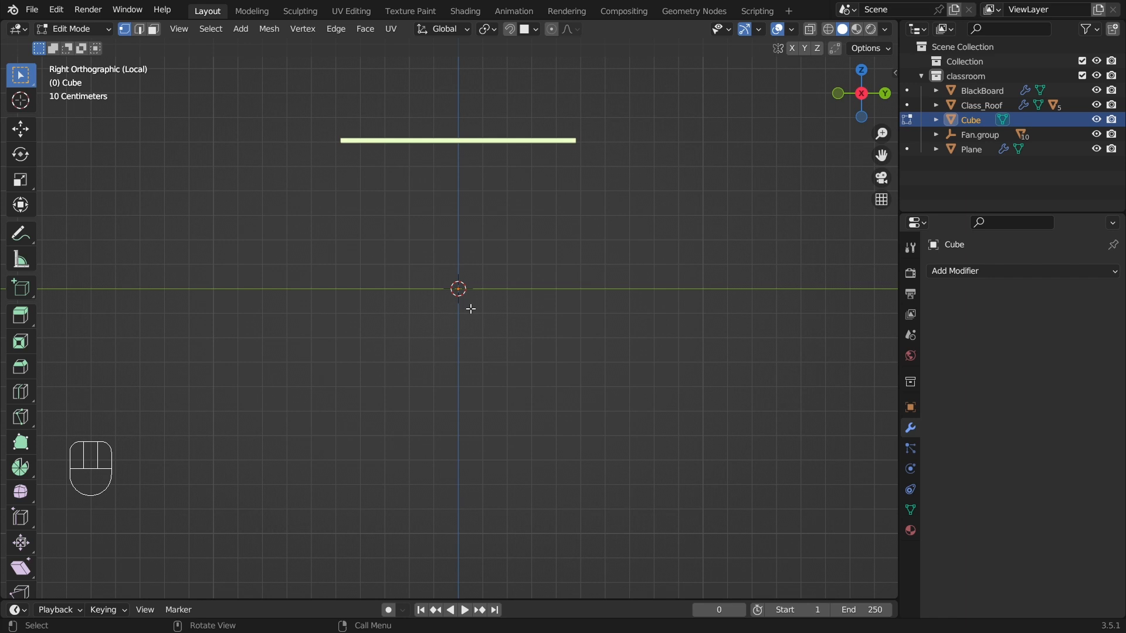
key("e")
key("z")
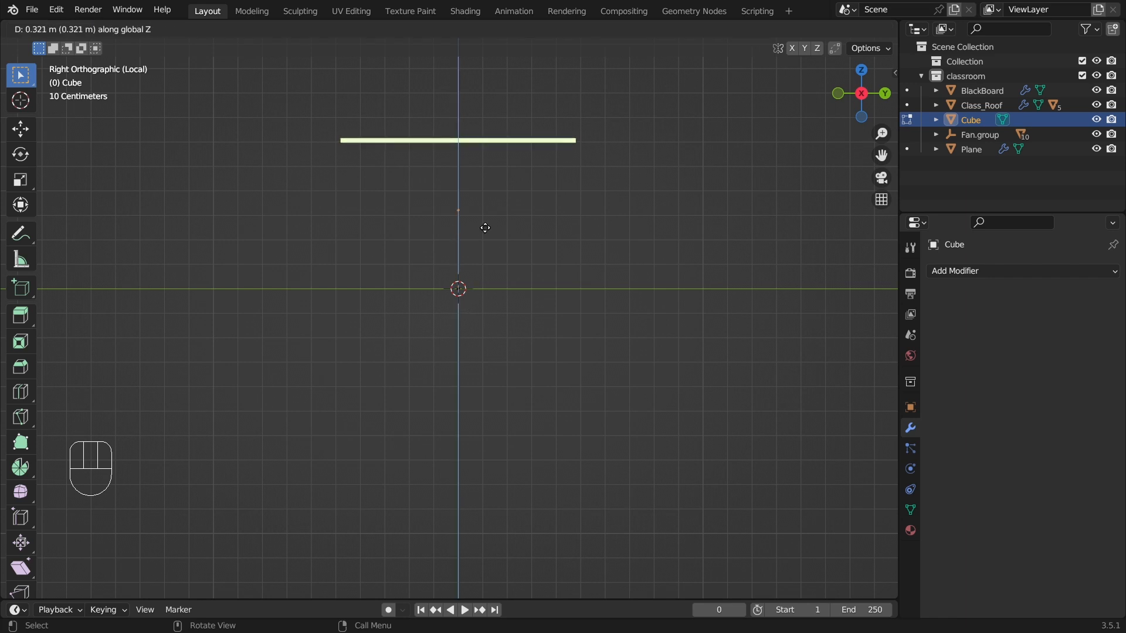
left_click(491, 168)
left_click(521, 194)
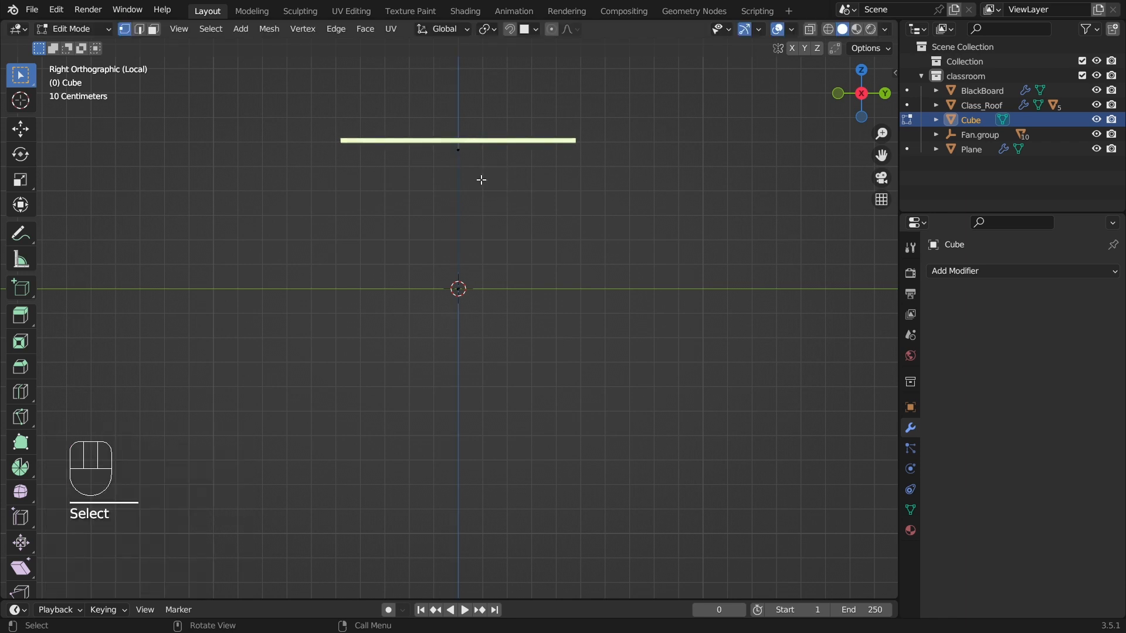
Step: Activate the Move tool and extrude the vertical edge's lower vertex along positive Y to a point beyond the tabletop's edge
left_click(20, 128)
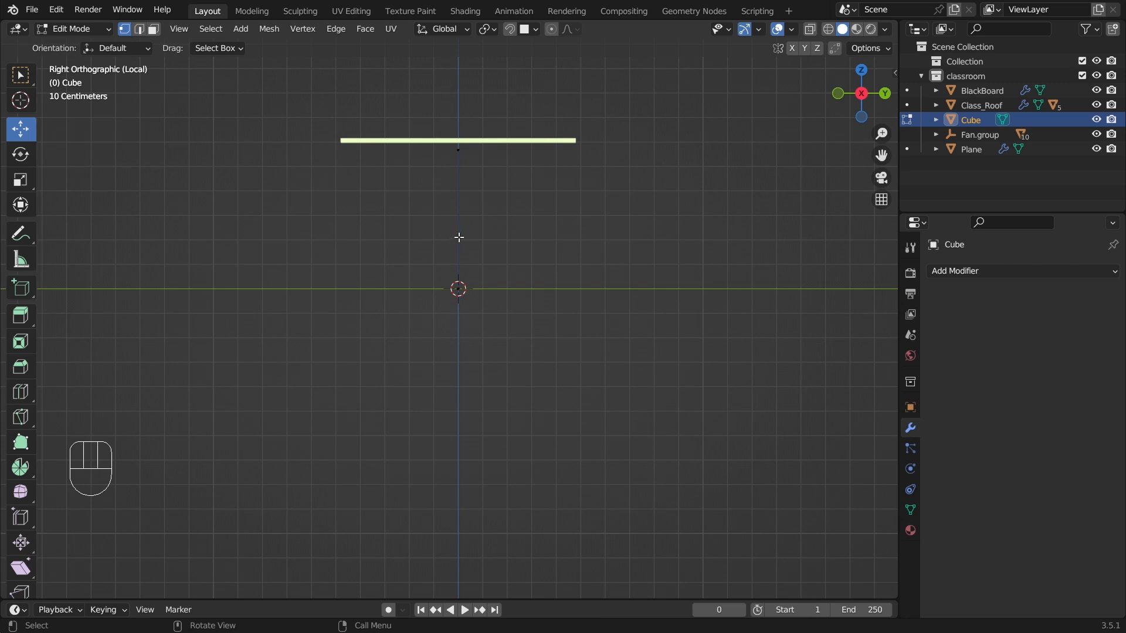
left_click_drag(440, 125, 551, 373)
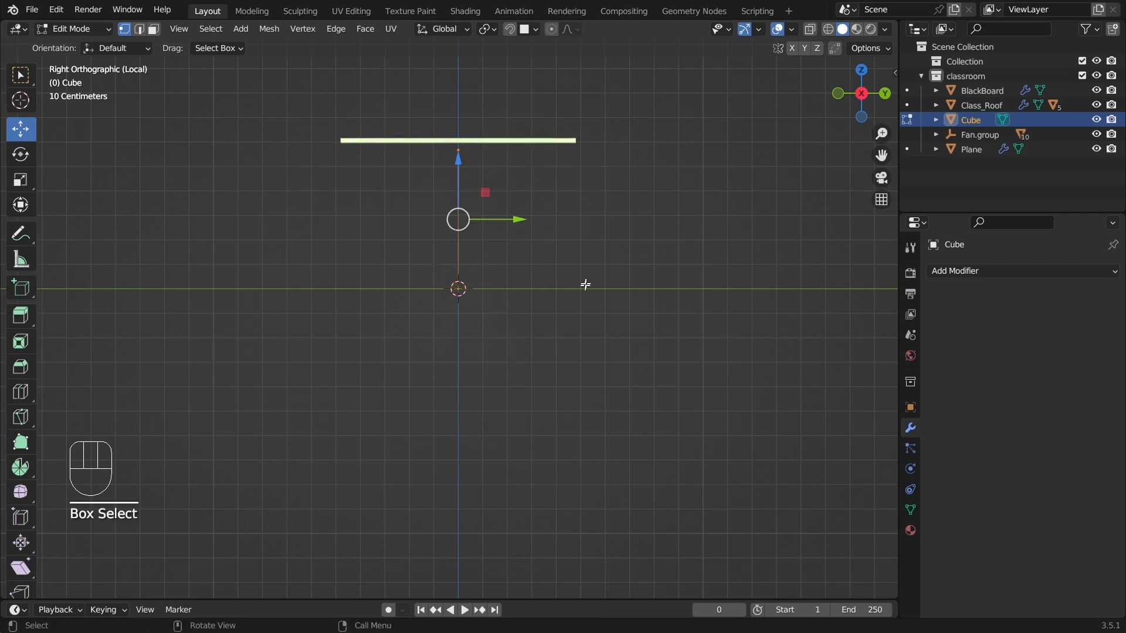
left_click(557, 235)
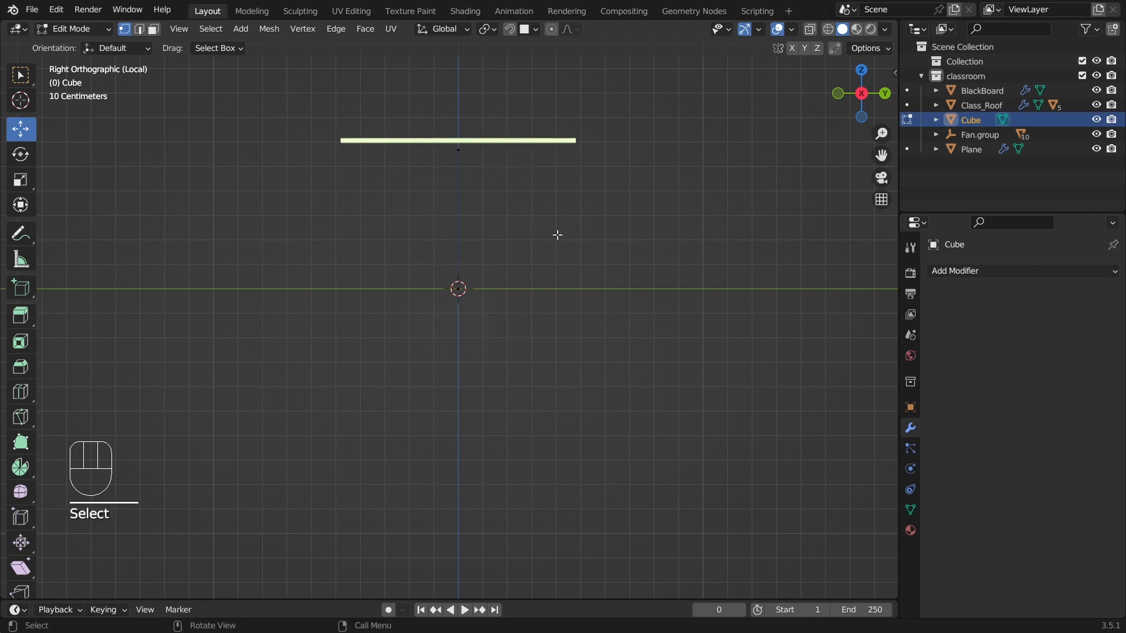
left_click_drag(434, 264, 536, 309)
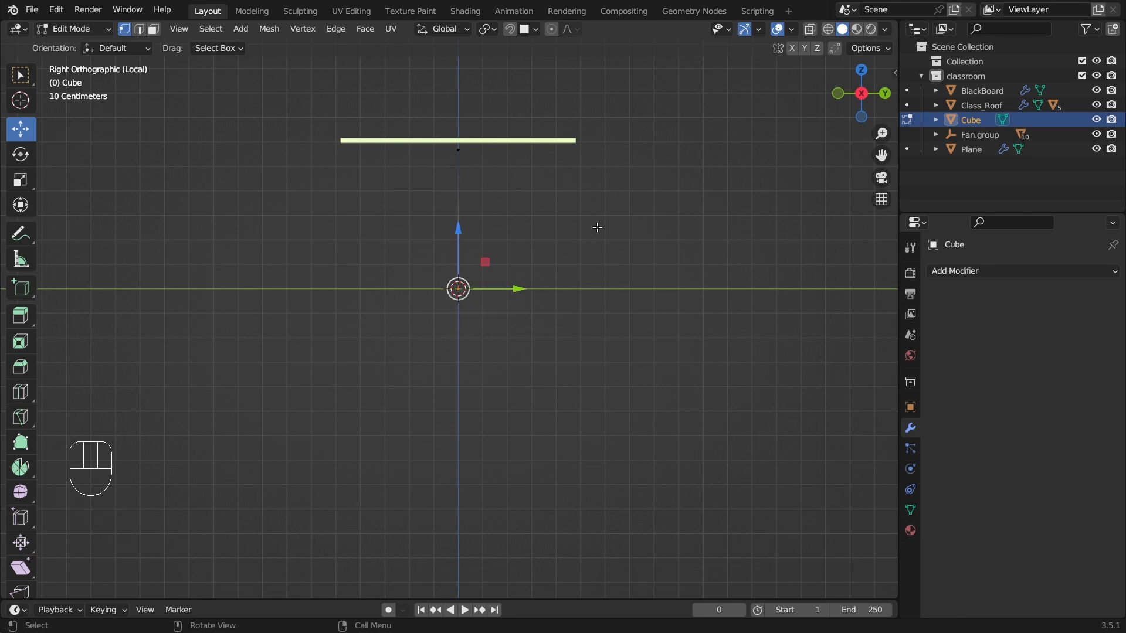
key("e")
key("y")
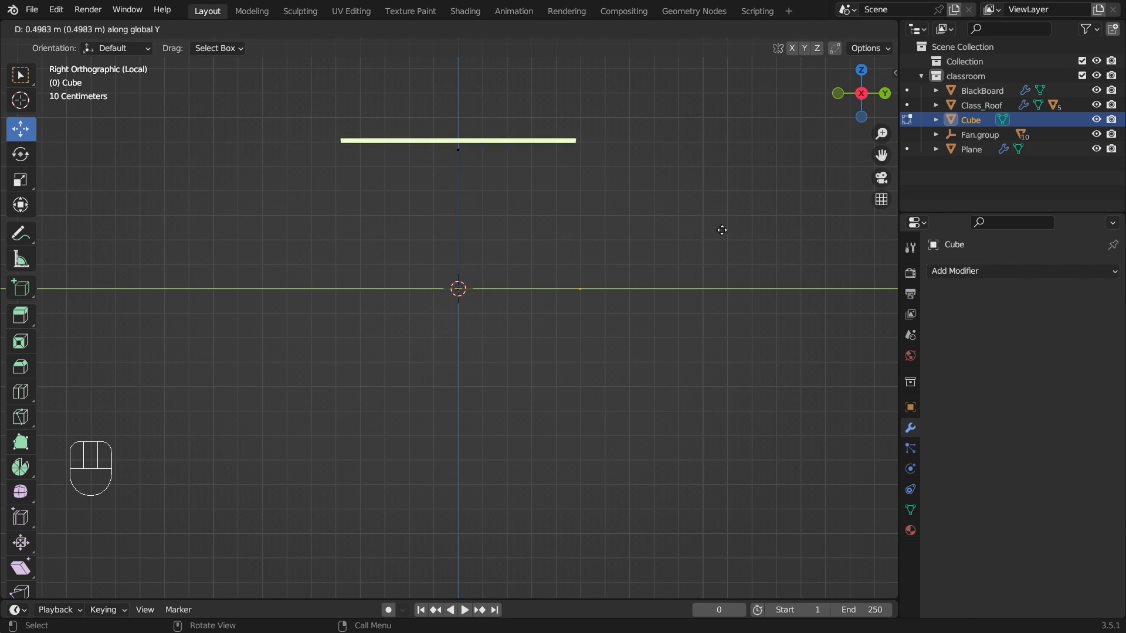
left_click(796, 227)
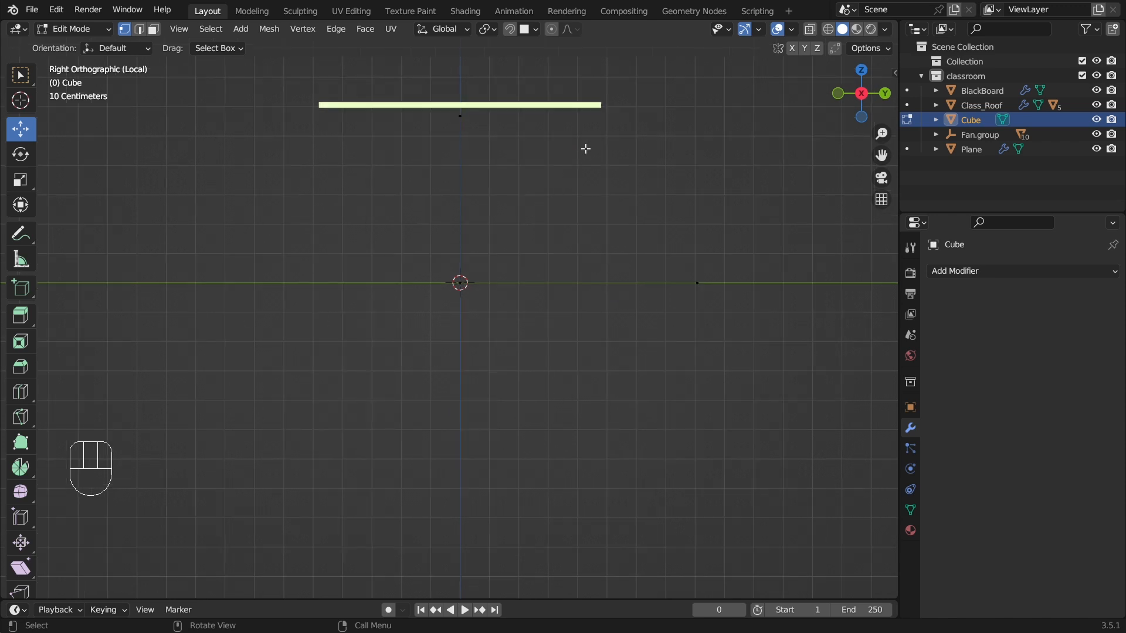
Step: Extrude the vertical edge's upper vertex 0.625 m along Y beneath the tabletop and clear the selection
middle_click_drag(583, 163, 542, 241, "shift")
left_click_drag(390, 138, 697, 416)
scroll(427, 228, "up", 3)
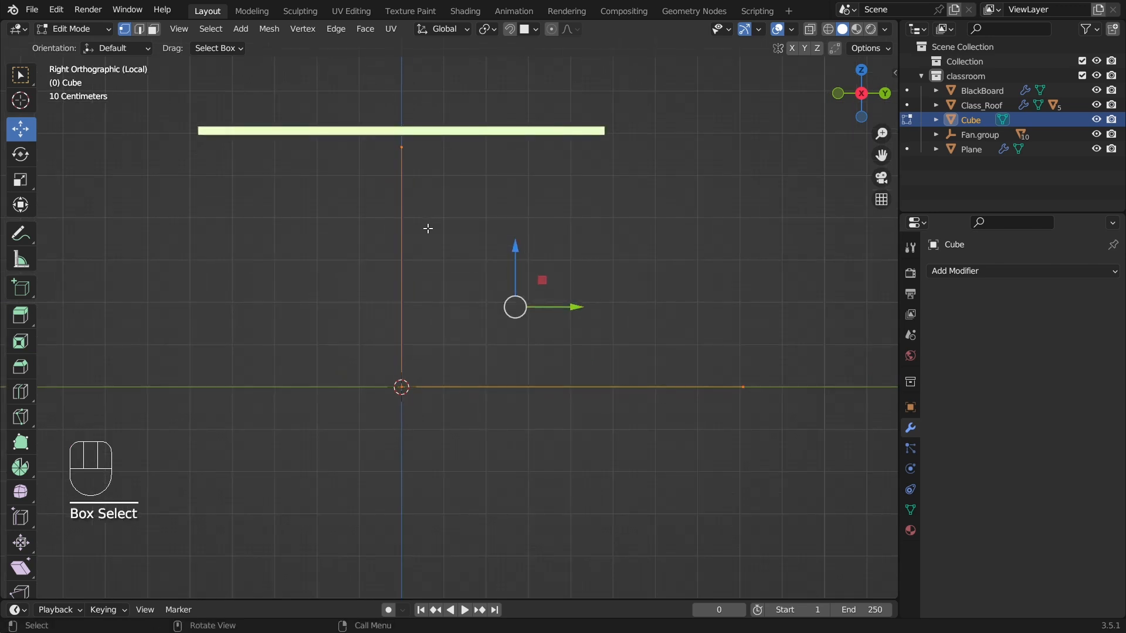
left_click(293, 133)
left_click(241, 130)
left_click_drag(258, 128, 398, 160)
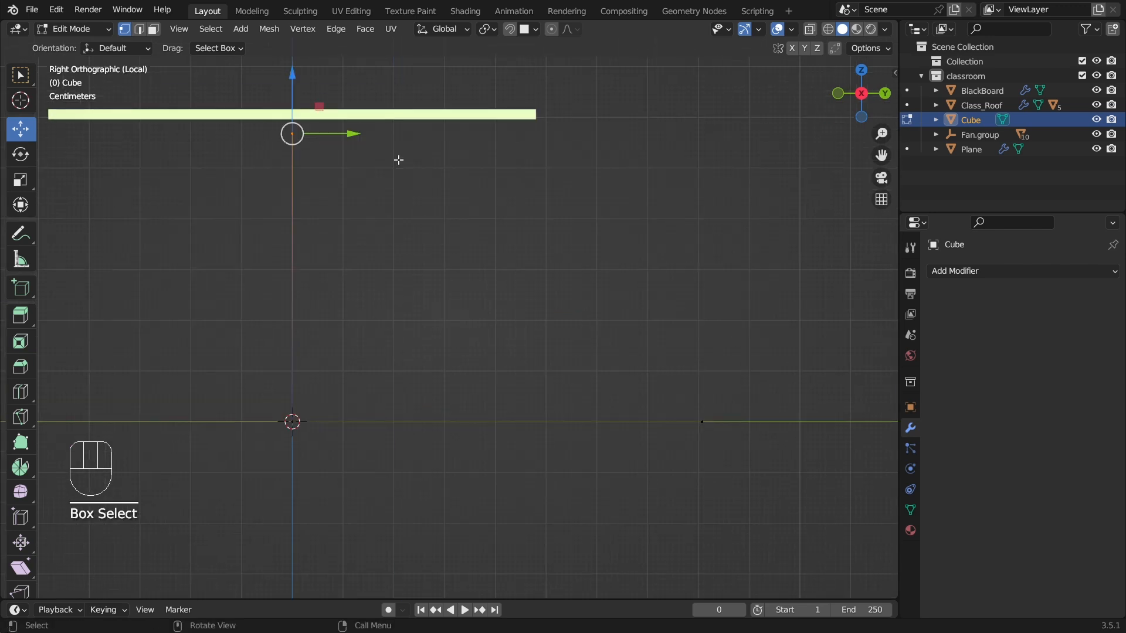
key("e")
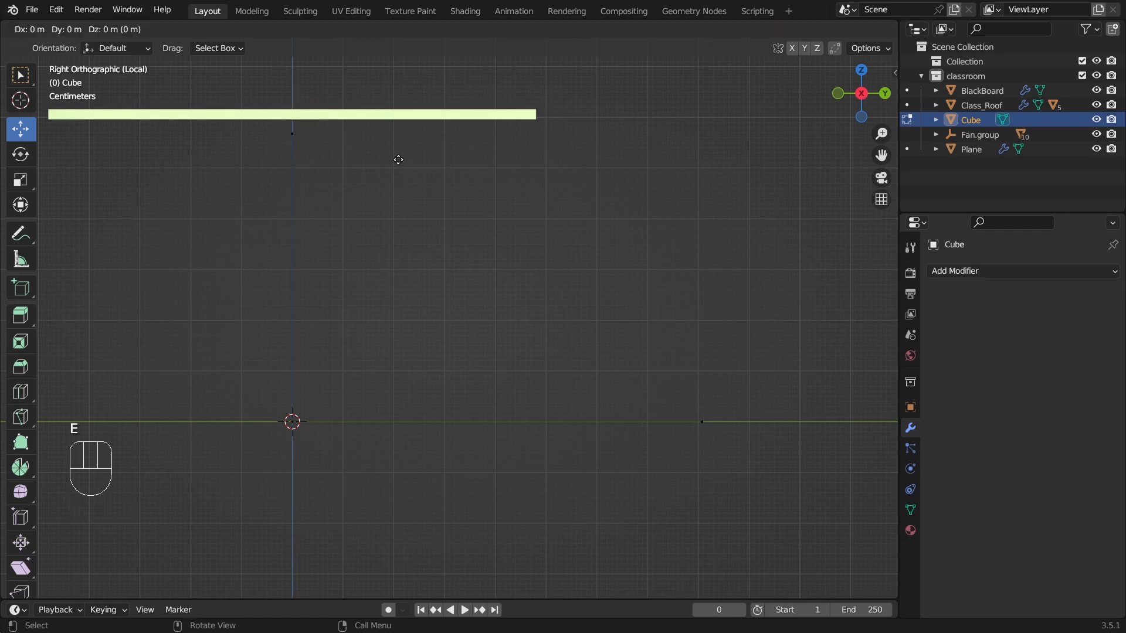
key("y")
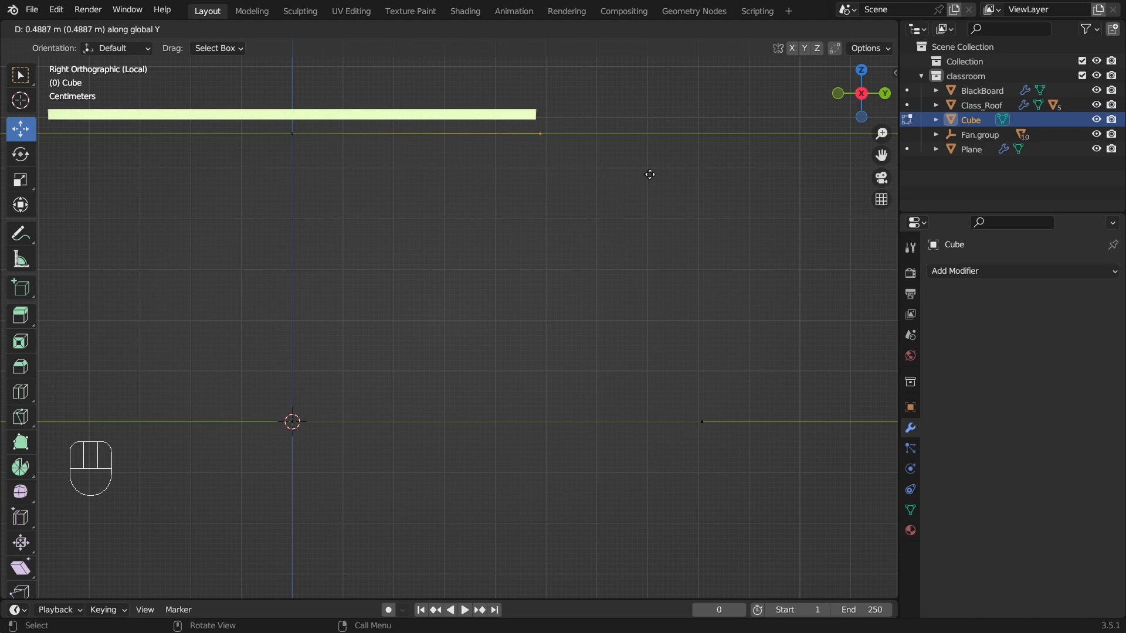
left_click(716, 181)
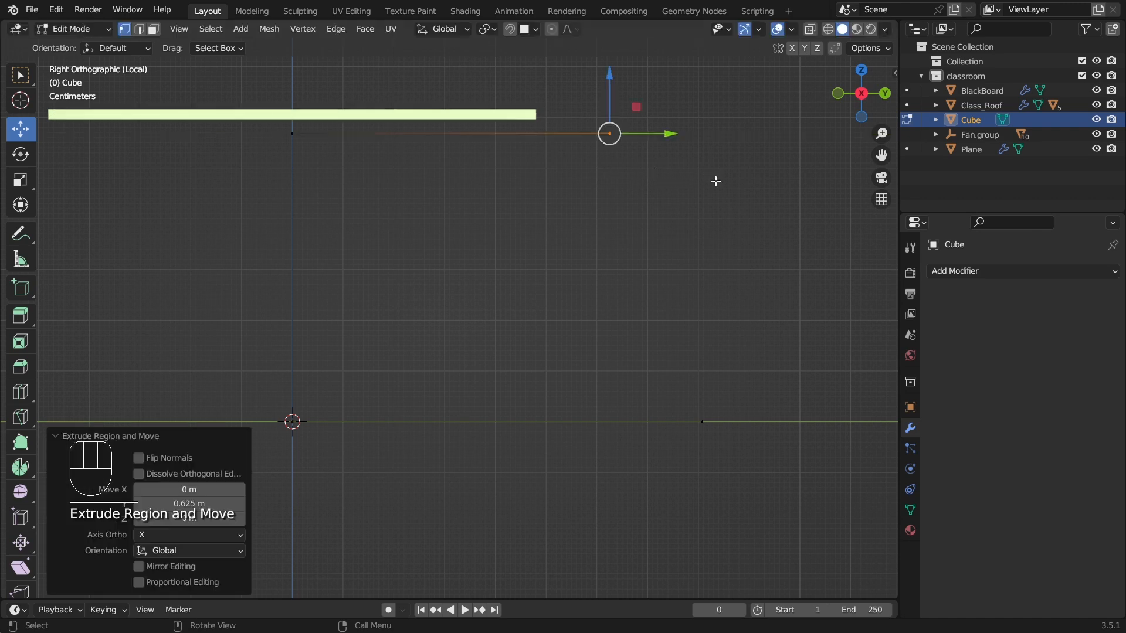
left_click(643, 241)
Step: Return to Object Mode and select the C-shaped leg outline
scroll(558, 296, "down", 3)
left_click(74, 29)
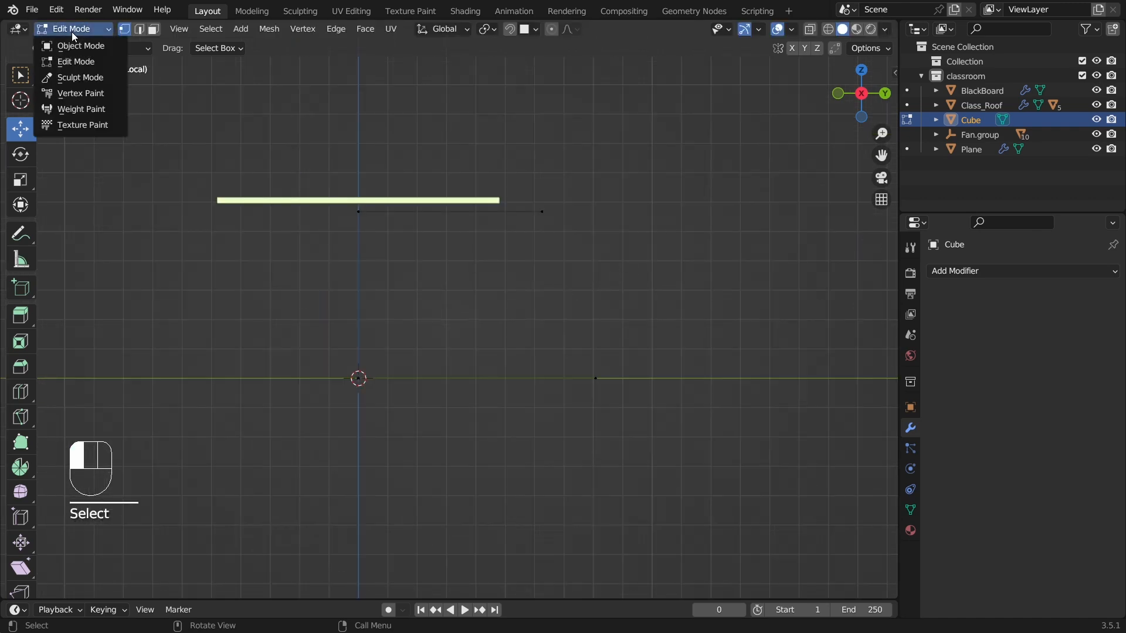
left_click(84, 46)
left_click(489, 291)
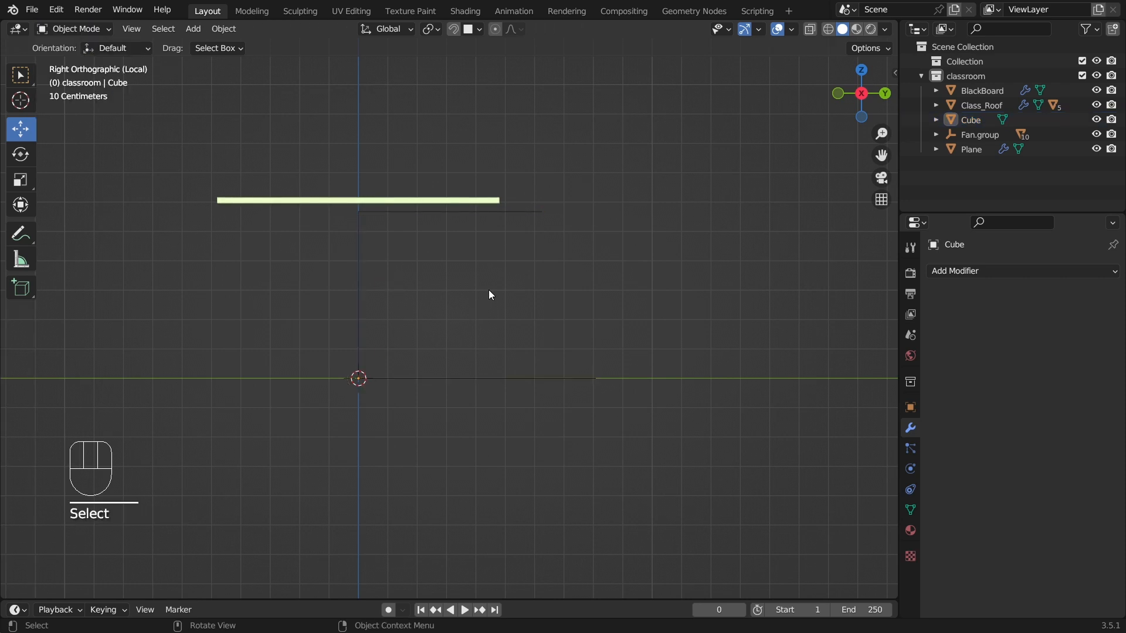
left_click(526, 215)
Step: Move the leg outline along X toward one end of the tabletop and shift it back along Y to sit underneath
middle_click_drag(502, 266, 331, 306)
key("KP_1")
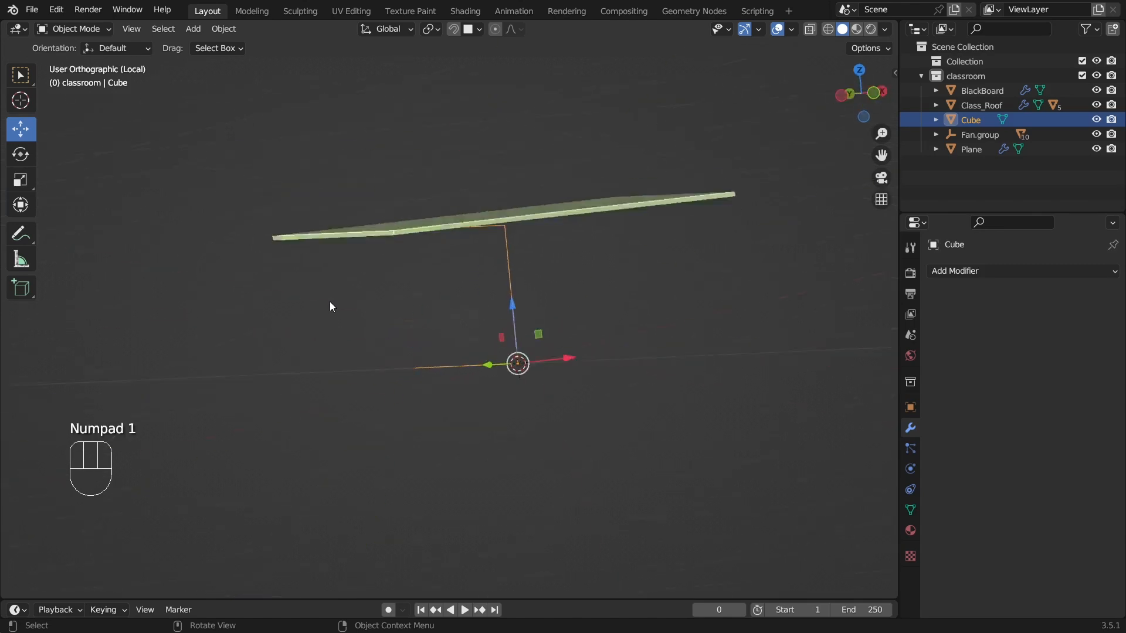
left_click_drag(543, 367, 692, 370)
key("ctrl+z")
left_click_drag(508, 400, 443, 407)
left_click(512, 370)
middle_click_drag(512, 369, 452, 305)
middle_click_drag(430, 164, 337, 245)
left_click(436, 424)
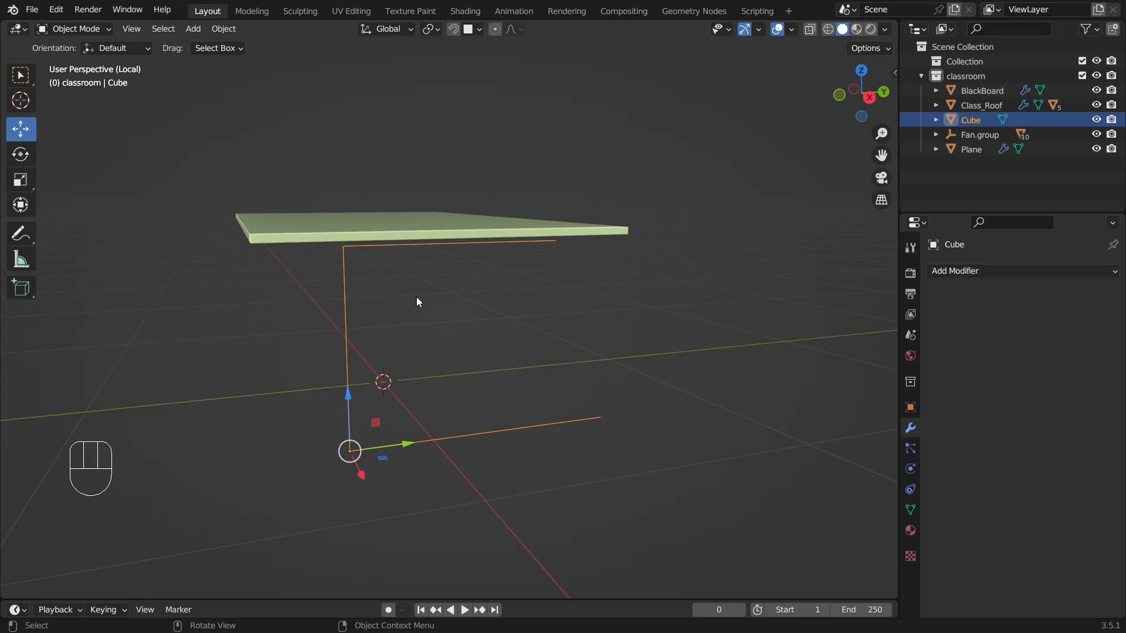
Step: Enter Edit Mode on the leg outline with no vertices selected
left_click(454, 274)
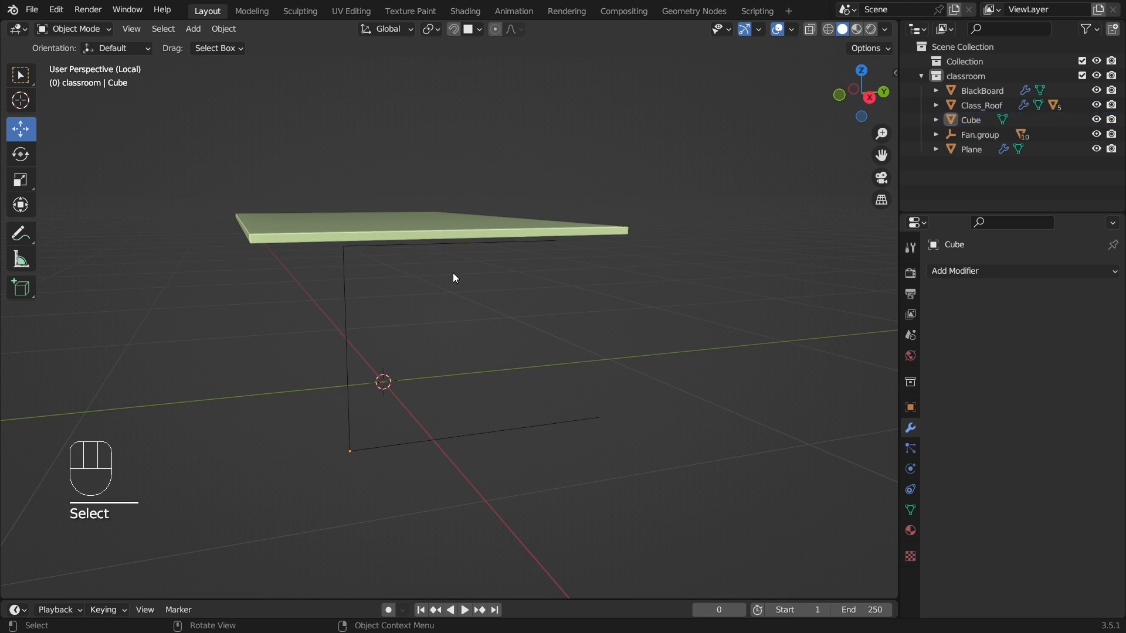
left_click(478, 247)
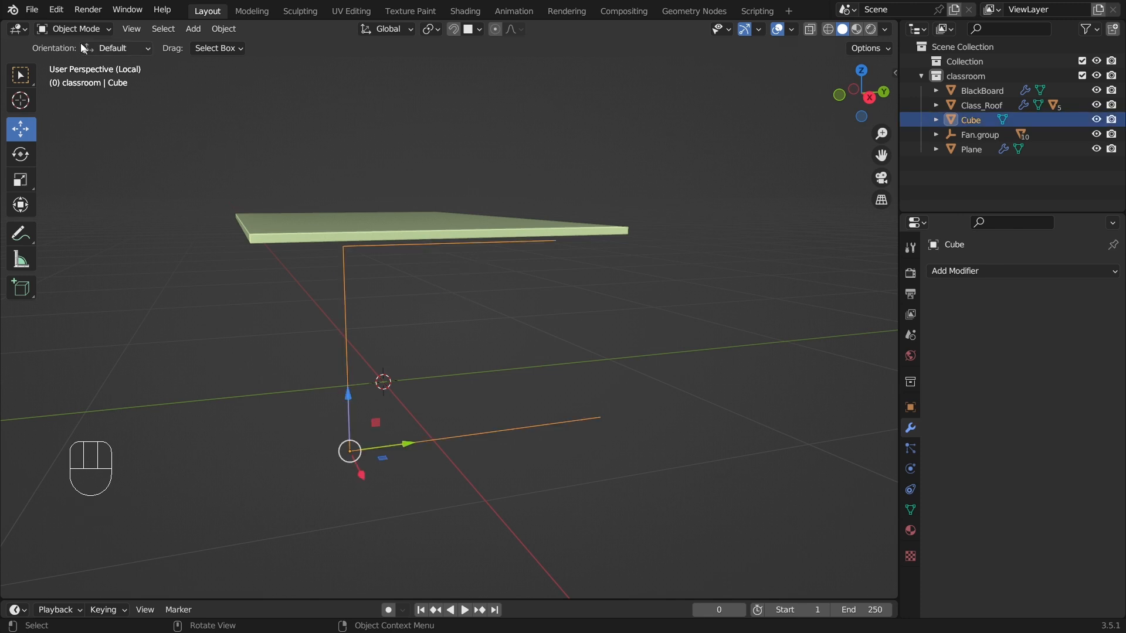
left_click(74, 29)
left_click(117, 61)
left_click(469, 352)
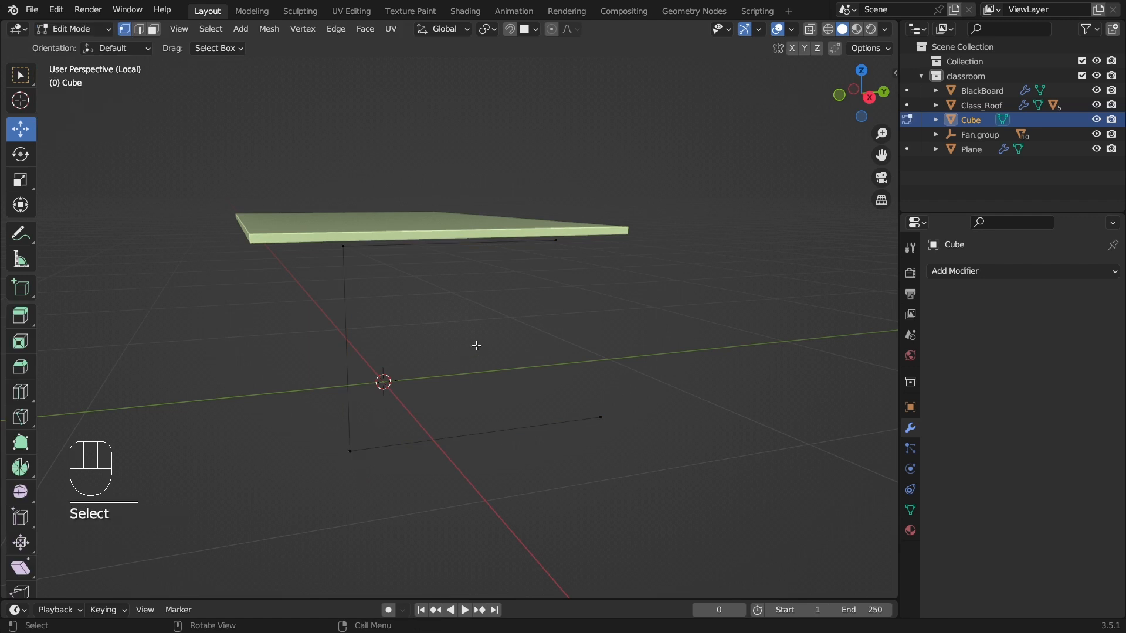
Step: Select the leg outline's two corner vertices and apply a Bevel that affects vertices instead of edges
middle_click_drag(475, 347, 444, 342)
left_click_drag(234, 191, 301, 304)
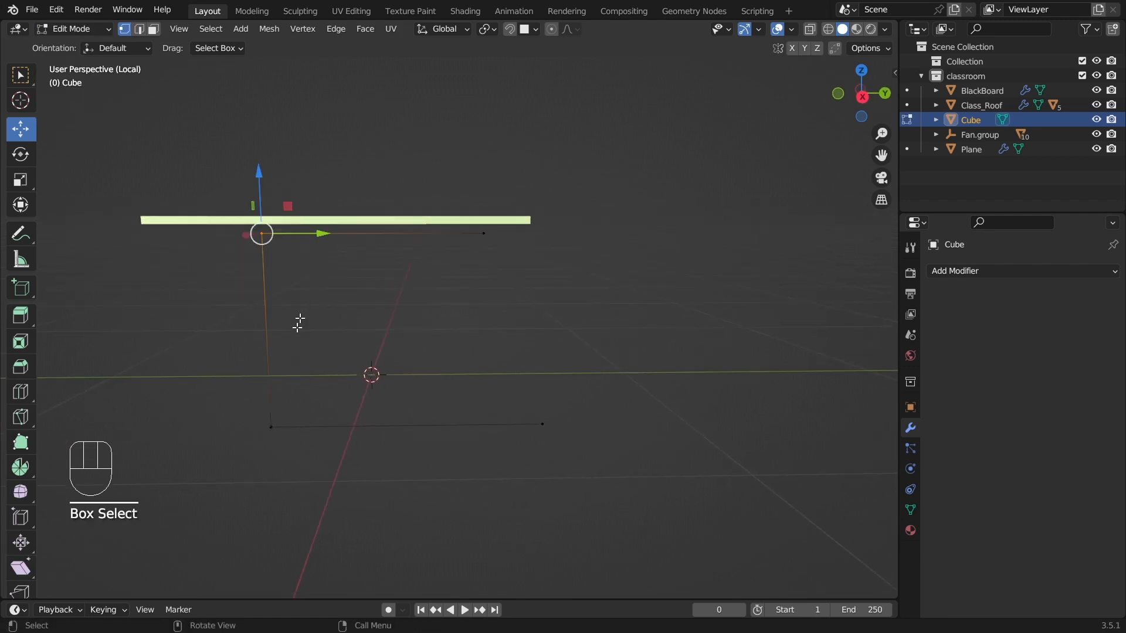
left_click_drag(251, 375, 293, 437, "shift")
middle_click_drag(359, 301, 417, 286)
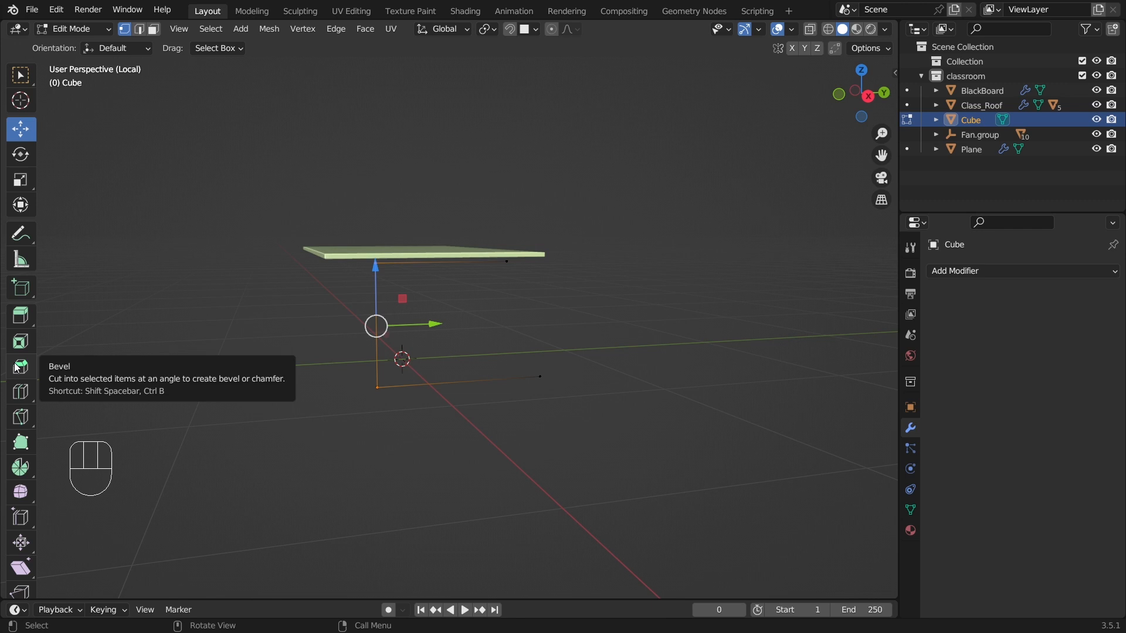
scroll(530, 317, "up", 2)
middle_click_drag(530, 316, 513, 324)
scroll(513, 325, "down", 1)
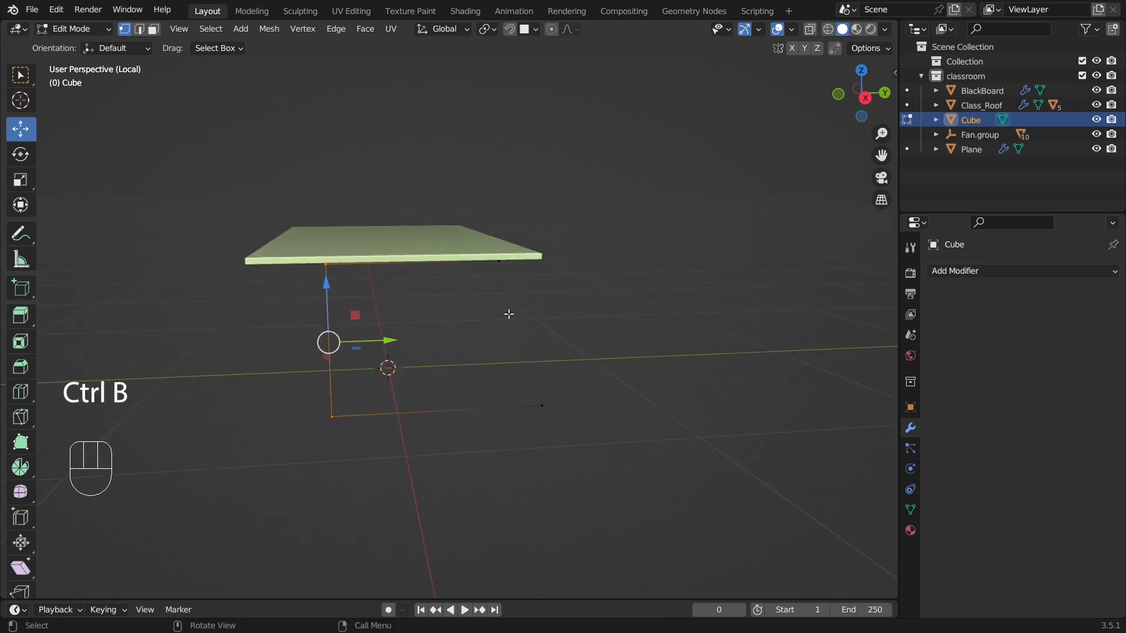
key("ctrl+b")
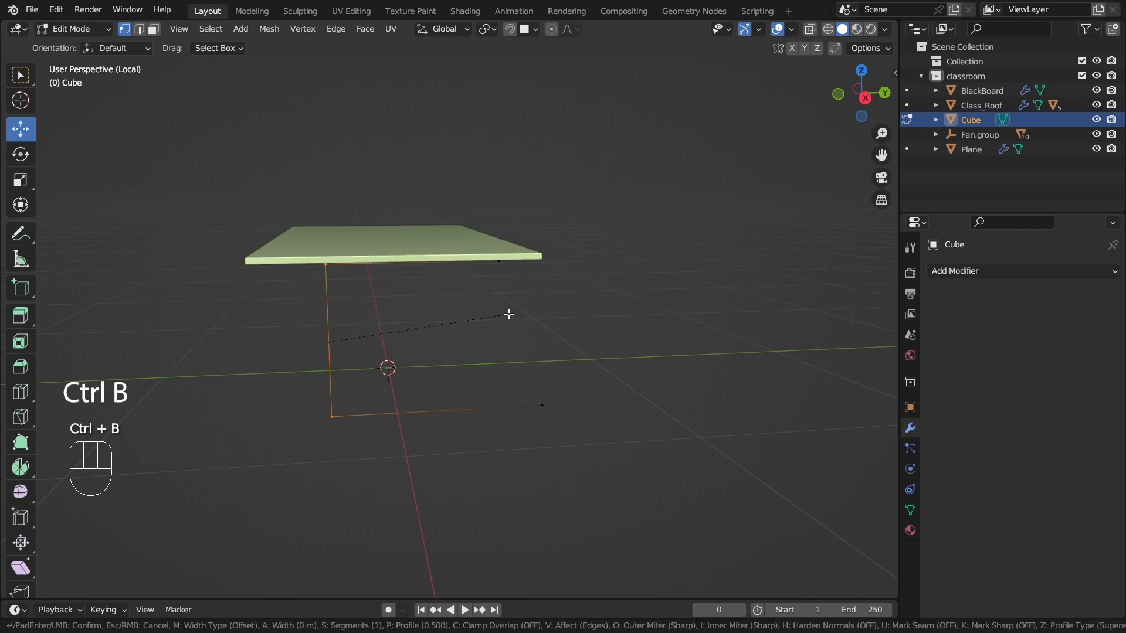
left_click(509, 314)
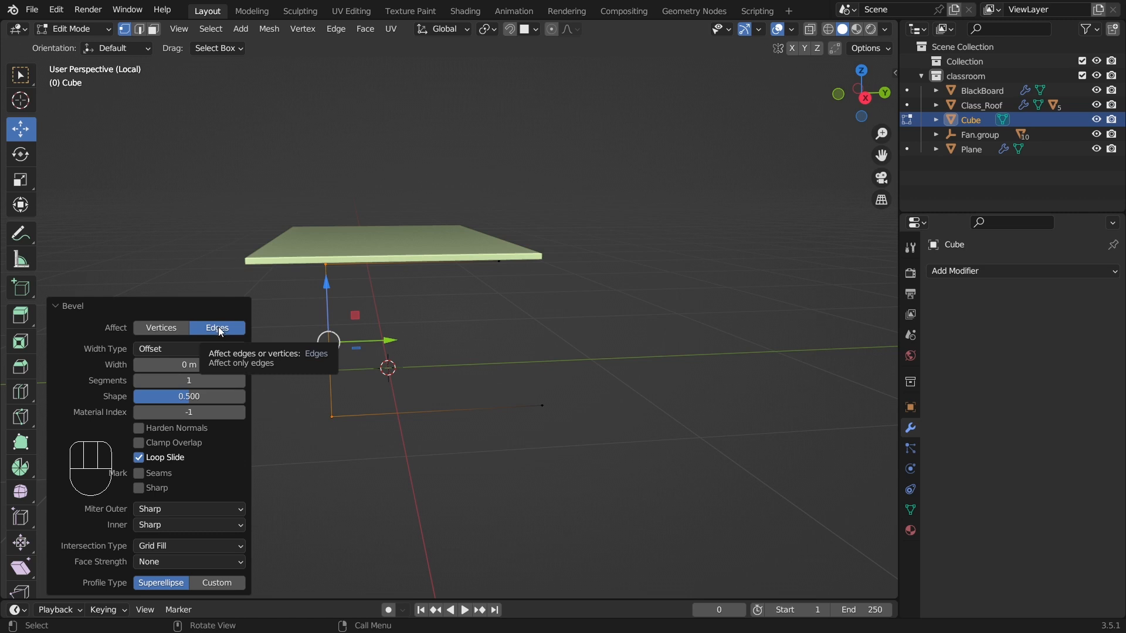
scroll(372, 269, "up", 2)
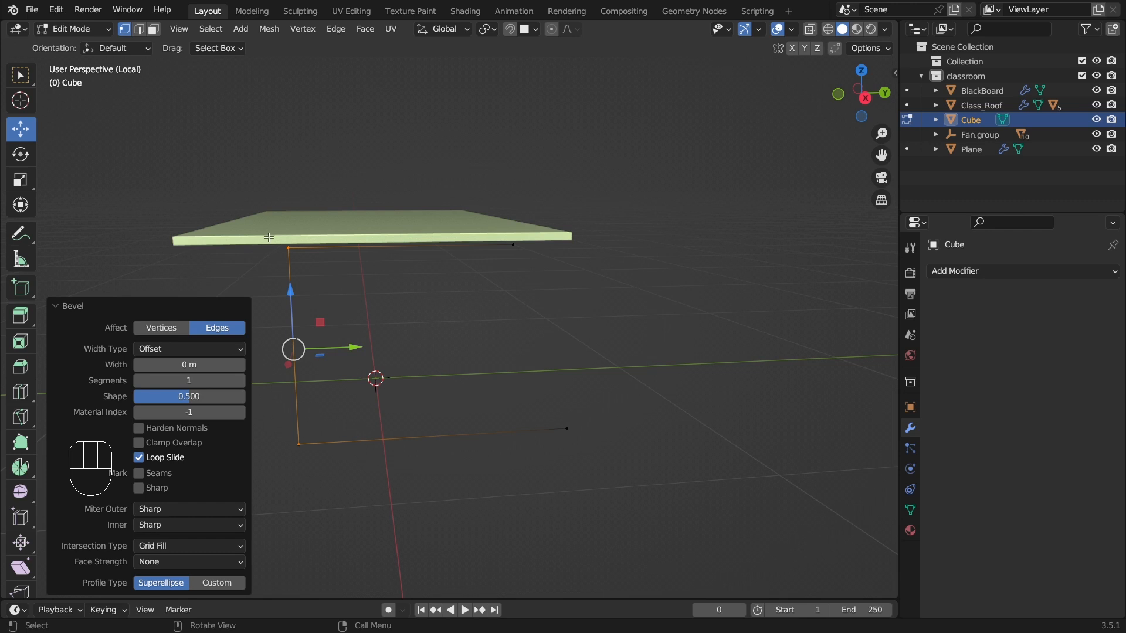
left_click(170, 327)
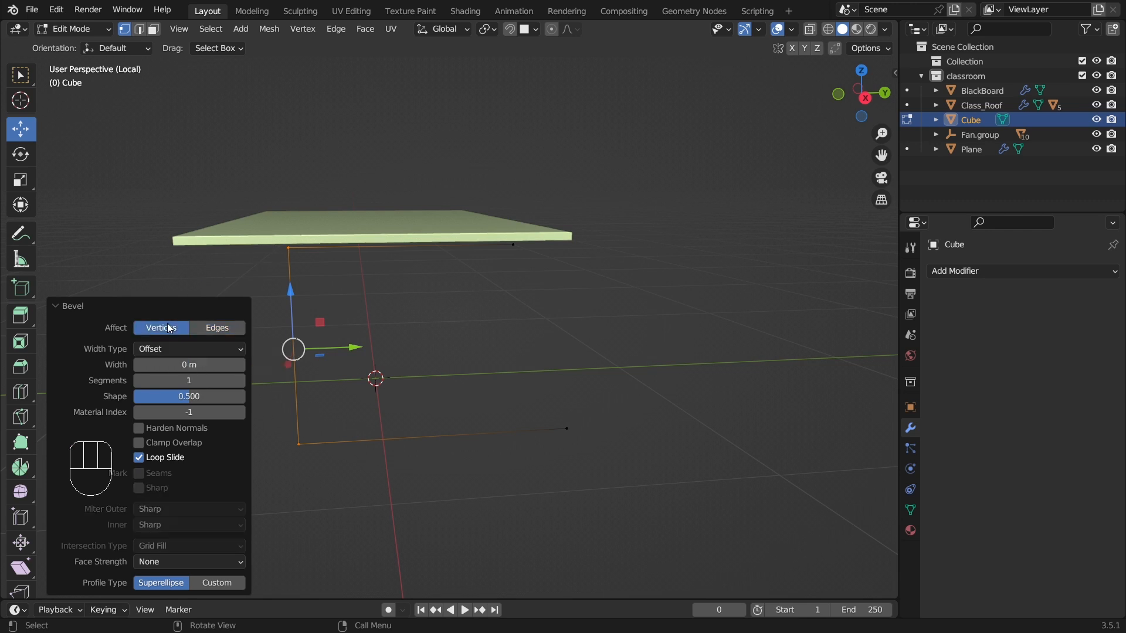
Step: Set the width of the leg corners' bevel to 0.21 m
left_click(242, 365)
left_click(241, 364)
left_click(241, 364)
left_click(241, 364)
left_click(241, 365)
left_click(241, 364)
left_click(241, 364)
left_click(241, 364)
left_click(241, 364)
left_click(241, 364)
left_click(241, 364)
left_click(241, 365)
left_click(241, 365)
left_click(241, 365)
left_click(241, 364)
left_click(241, 364)
left_click(241, 364)
middle_click_drag(447, 281, 474, 280)
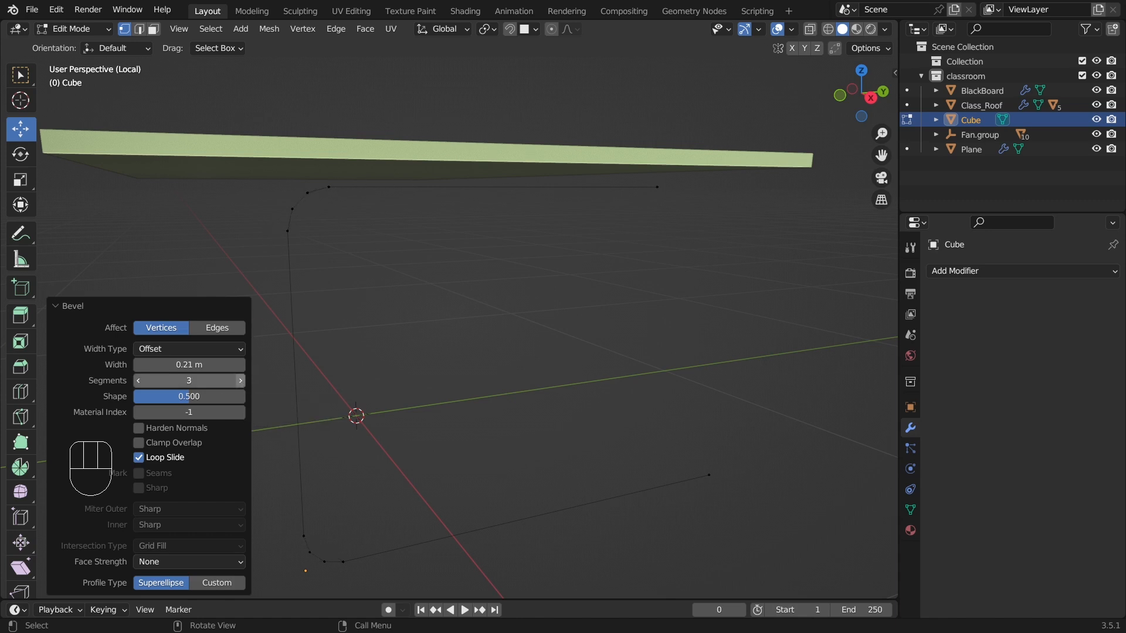
Step: Smooth the leg corners' bevel by setting its segments to 10
left_click(240, 381)
left_click(240, 381)
left_click(240, 381)
left_click(241, 381)
left_click(240, 381)
middle_click_drag(370, 216, 384, 258)
Step: Return to Object Mode with the rounded leg outline selected
left_click(74, 29)
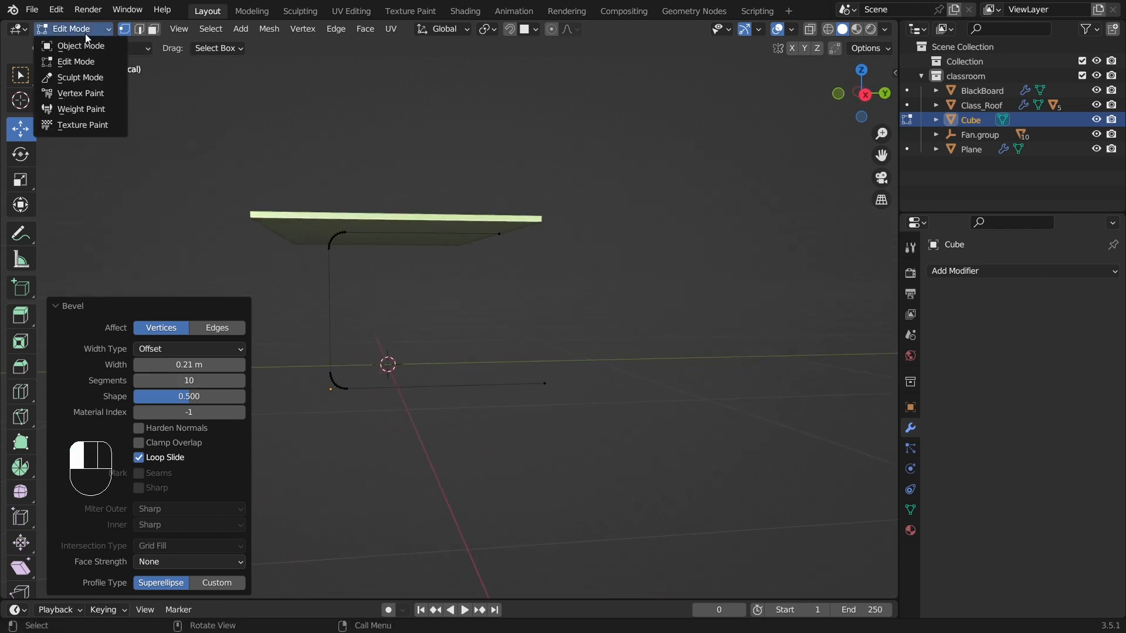
left_click(344, 125)
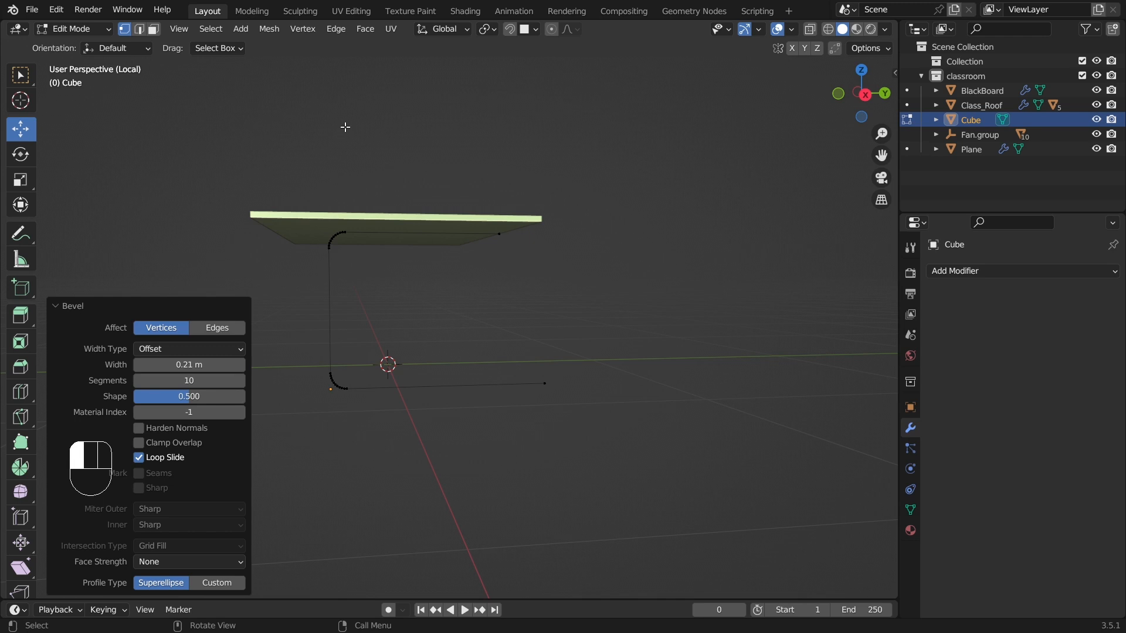
left_click(88, 30)
left_click(83, 45)
left_click(387, 290)
middle_click_drag(428, 303, 465, 306)
left_click(442, 315)
scroll(492, 308, "down", 2)
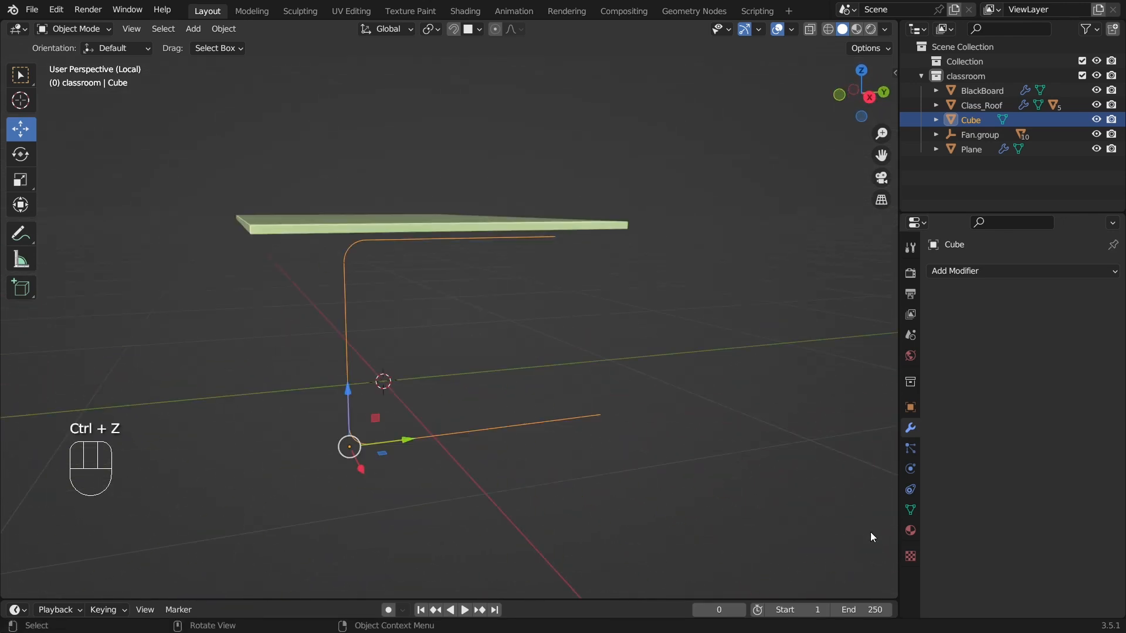
Step: Convert the rounded leg outline from a mesh to a curve
key("super")
right_click(346, 303)
mouse_move(345, 304)
left_click(431, 305)
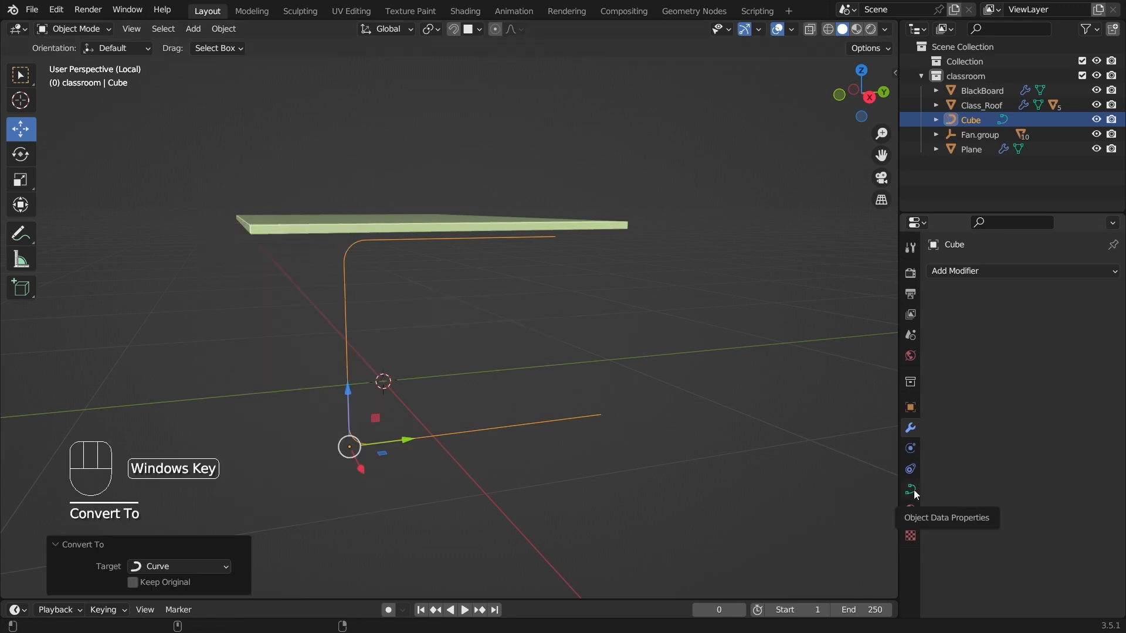
key("super+plus")
key("super+minus")
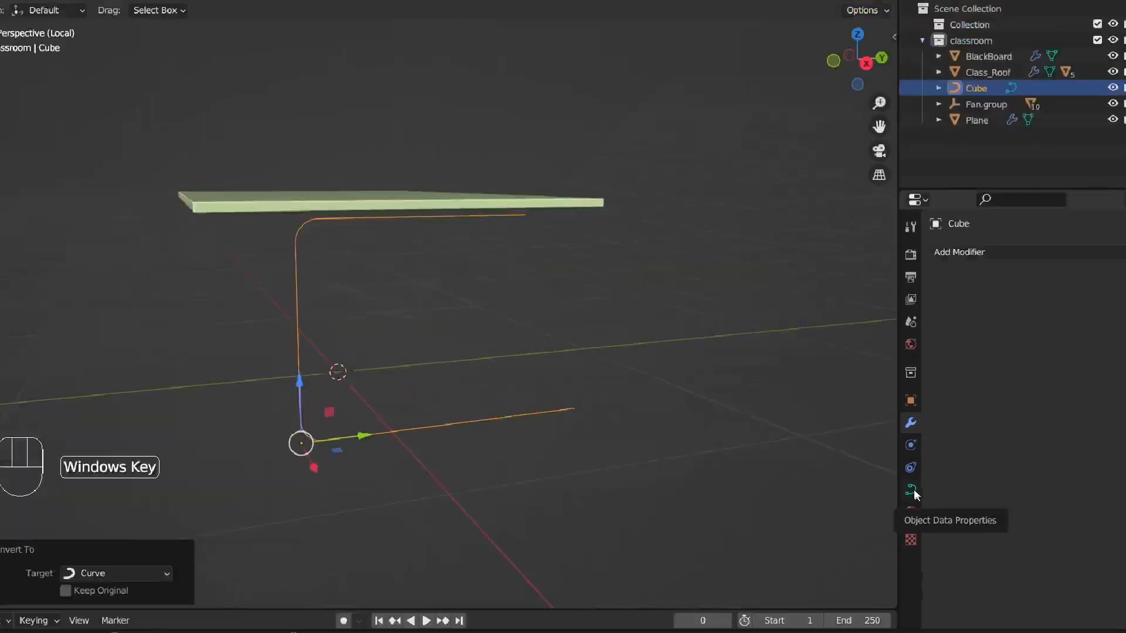
Step: Give the leg curve a round geometry bevel with a depth of 0.07 m
left_click(912, 490)
scroll(988, 425, "down", 3)
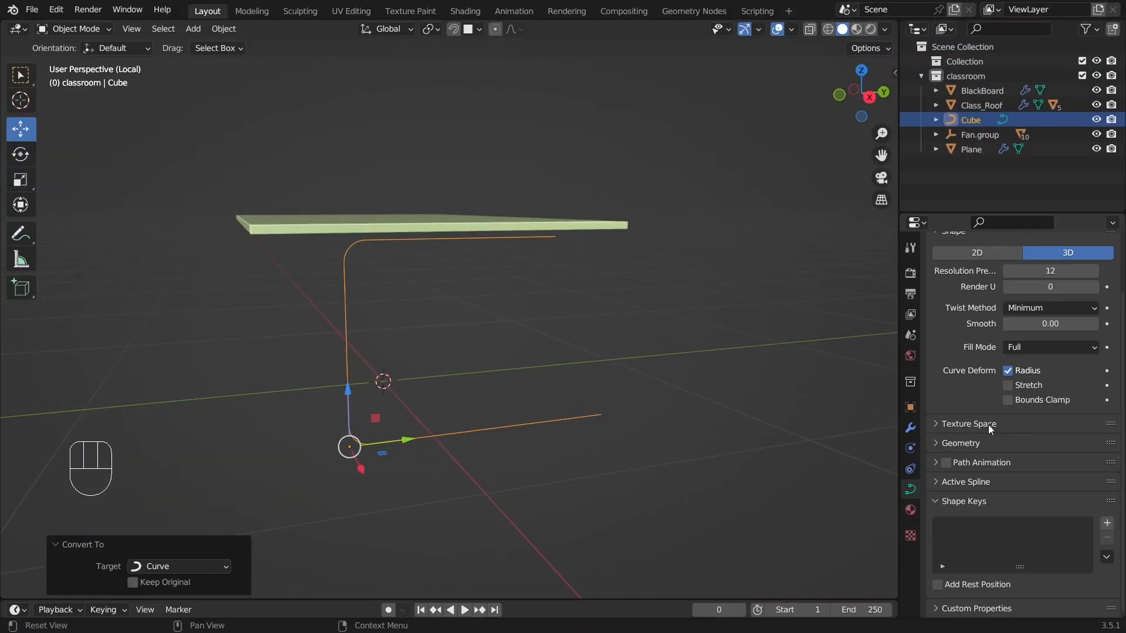
left_click_drag(1032, 213, 1029, 178)
scroll(757, 425, "down", 4)
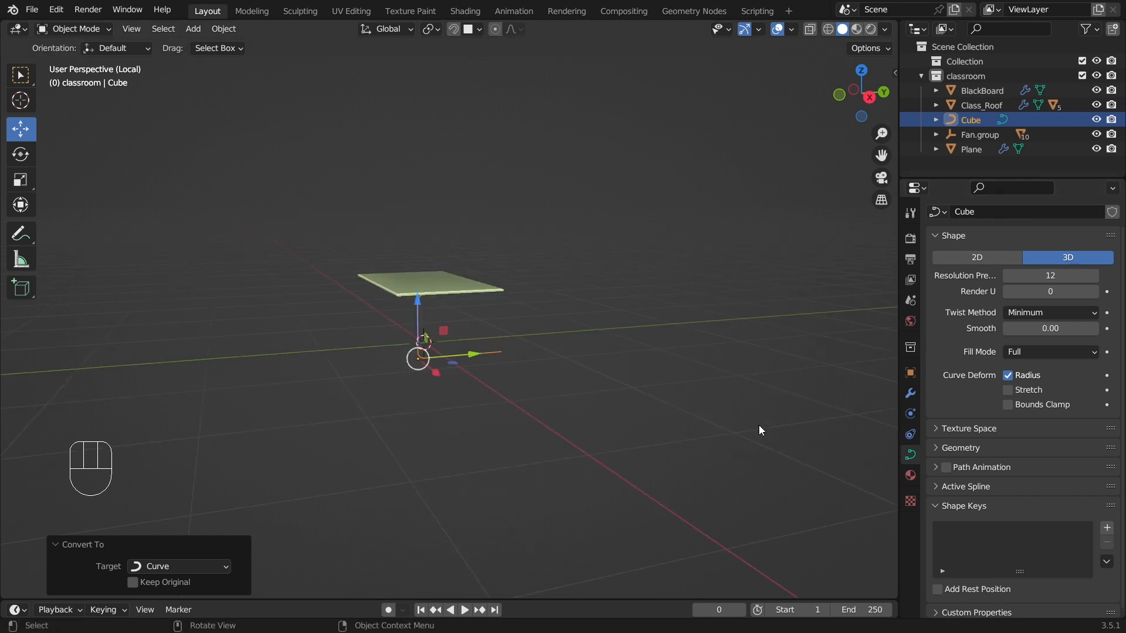
scroll(678, 415, "up", 3)
middle_click_drag(413, 368, 501, 360)
scroll(501, 360, "up", 4)
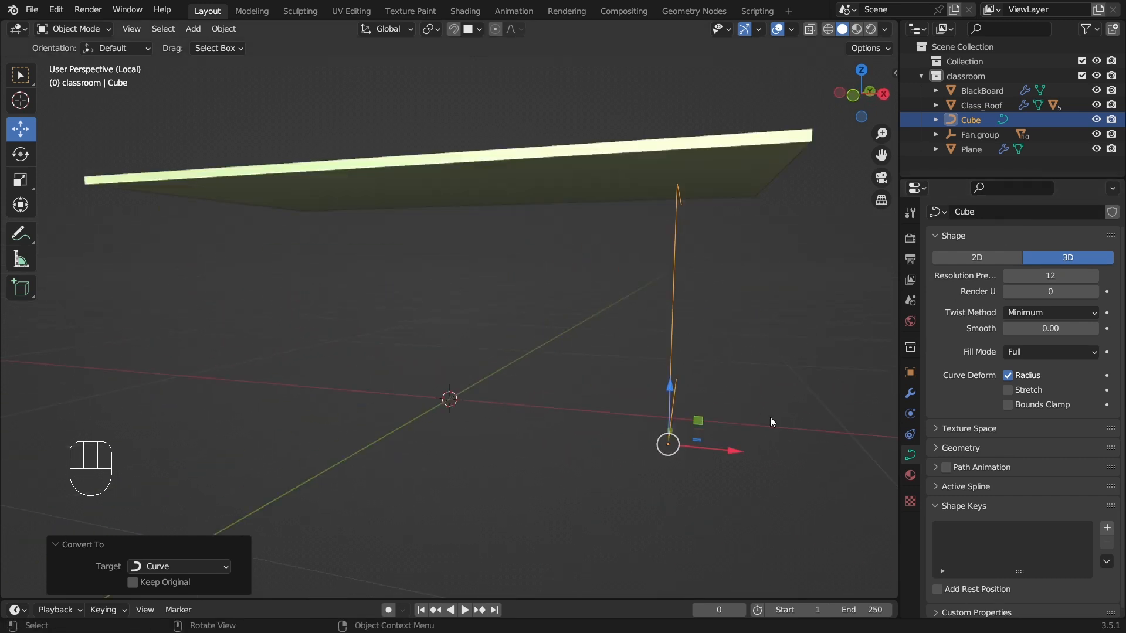
left_click(960, 448)
scroll(997, 457, "down", 6)
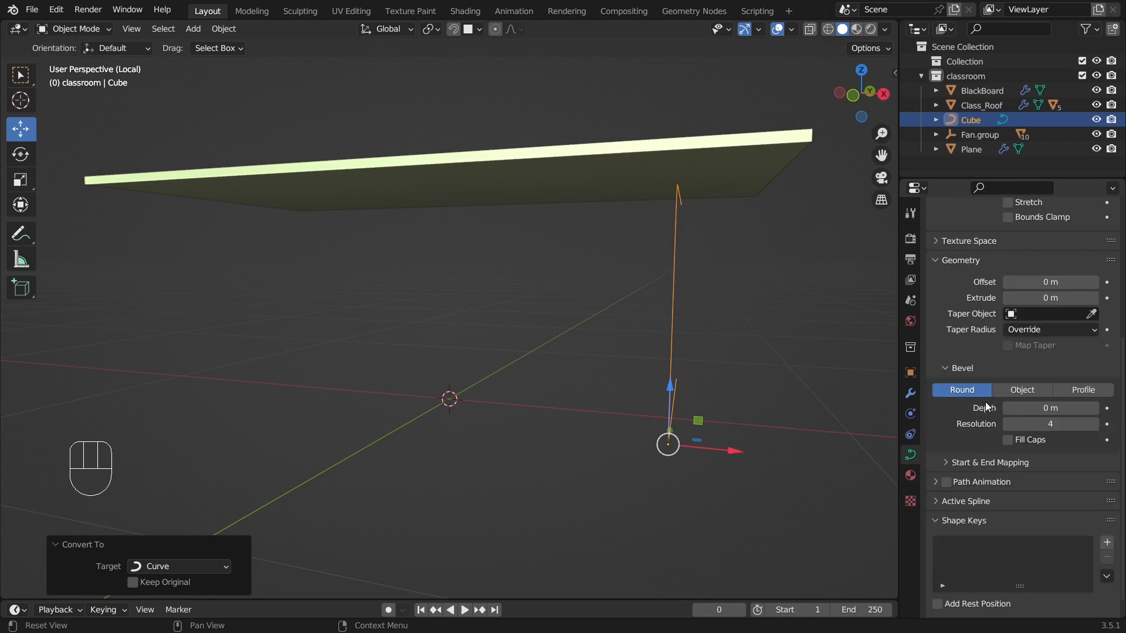
left_click_drag(1093, 409, 1120, 408)
middle_click_drag(762, 302, 670, 316)
middle_click_drag(569, 318, 490, 344)
scroll(477, 387, "up", 6)
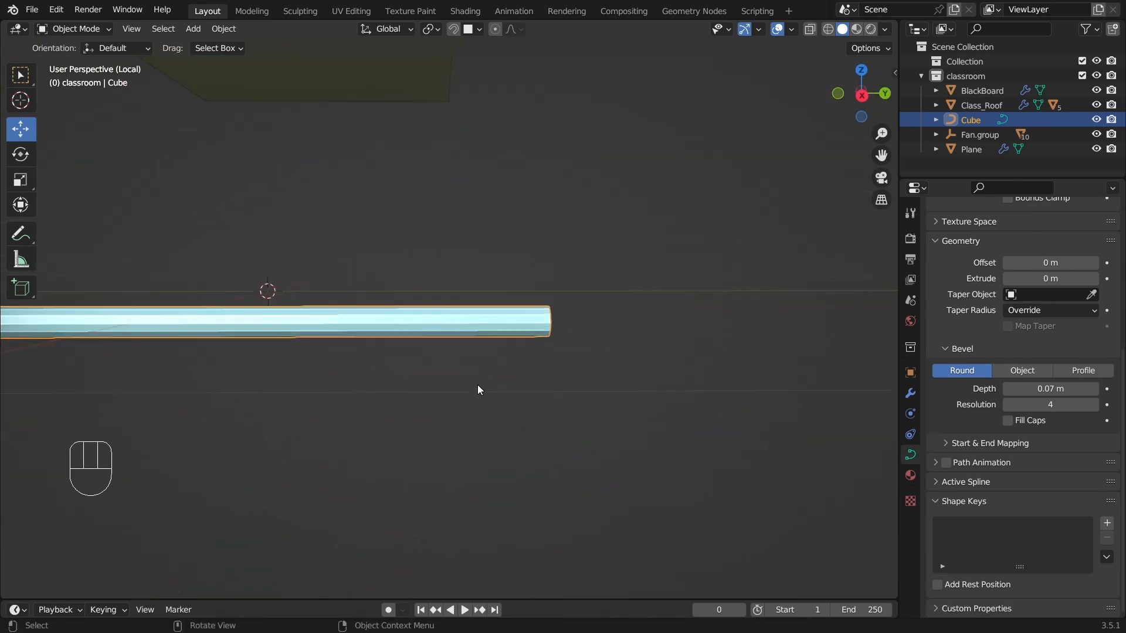
Step: Set the leg curve's bevel resolution to 25 and clear the selection
scroll(557, 352, "down", 7)
left_click(1093, 405)
left_click(1094, 405)
left_click(1094, 405)
left_click(1093, 405)
left_click(1094, 405)
left_click(1093, 405)
left_click(1094, 405)
left_click(1093, 405)
left_click(1094, 405)
left_click(1094, 405)
left_click(1094, 405)
left_click(1093, 405)
left_click(1094, 405)
left_click(1094, 405)
left_click(1094, 405)
left_click(1093, 405)
left_click(625, 395)
scroll(625, 395, "down", 3)
middle_click_drag(625, 395, 441, 87)
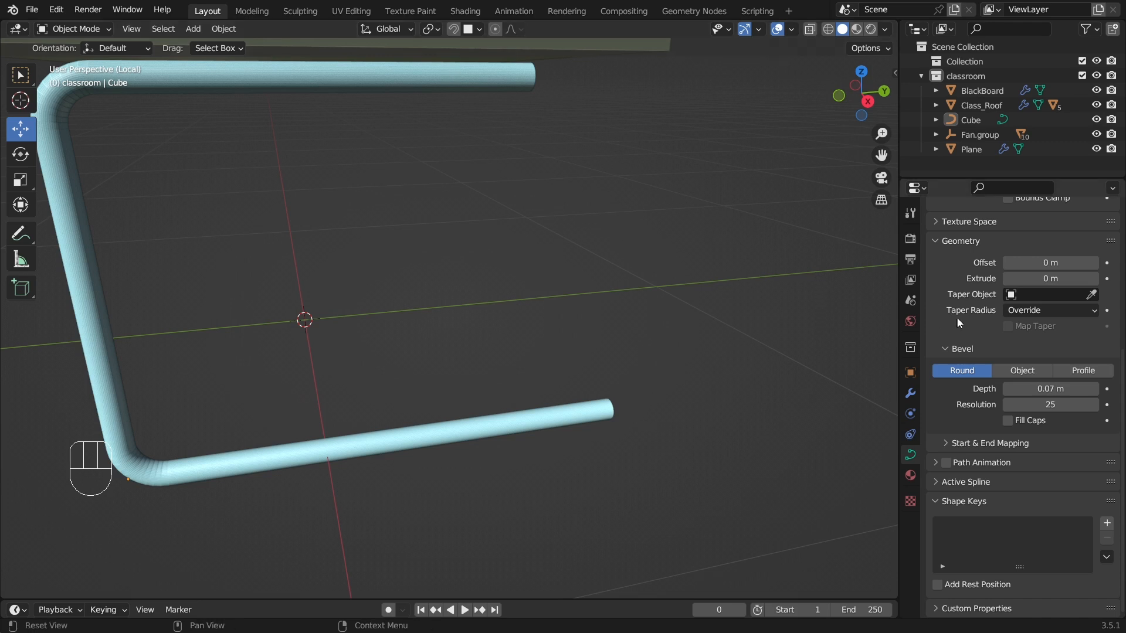
Step: Flatten the leg tube's profile by setting the curve's extrude to 0.04 m and bevel depth to 0.05 m
left_click(1094, 280)
left_click(1094, 280)
left_click(1094, 279)
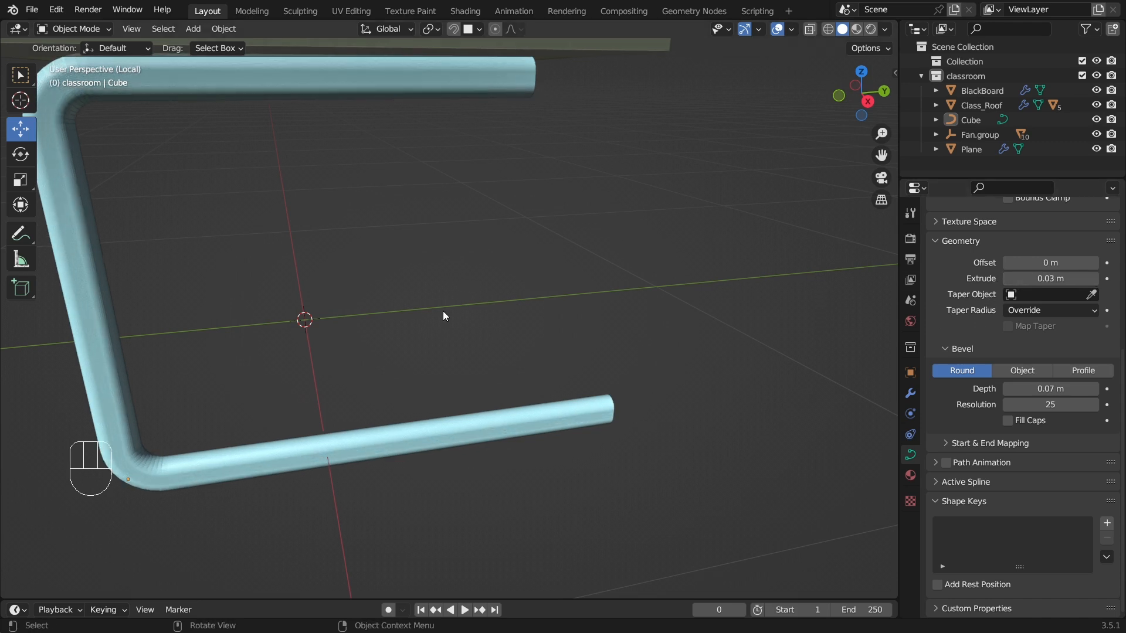
scroll(442, 311, "down", 4)
middle_click_drag(349, 313, 500, 312)
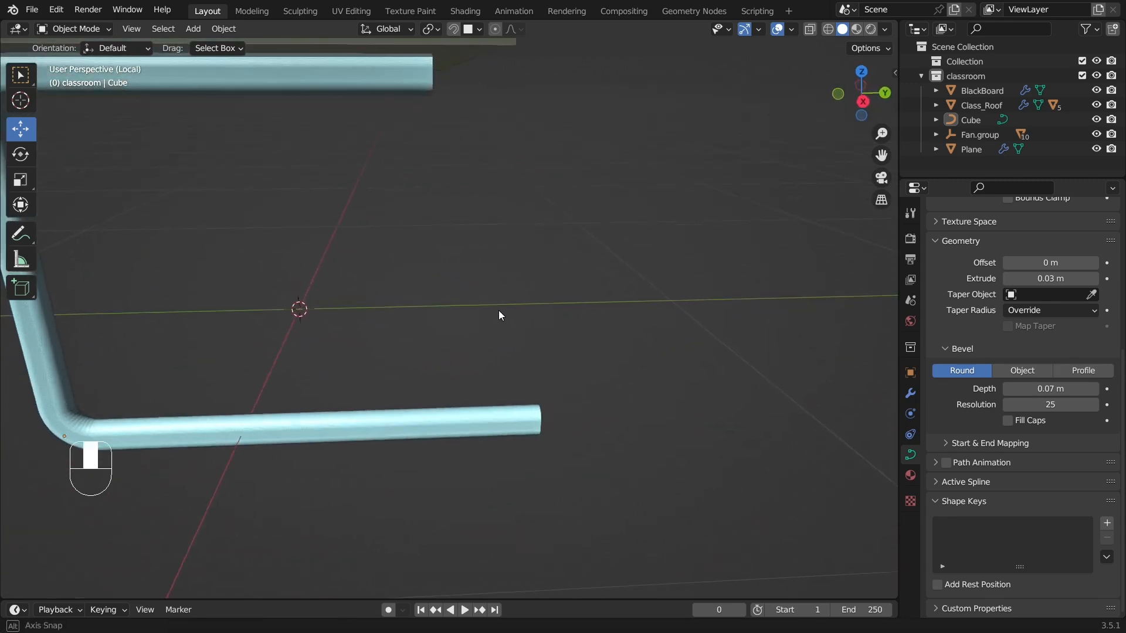
left_click(1094, 284)
middle_click_drag(733, 301, 466, 245)
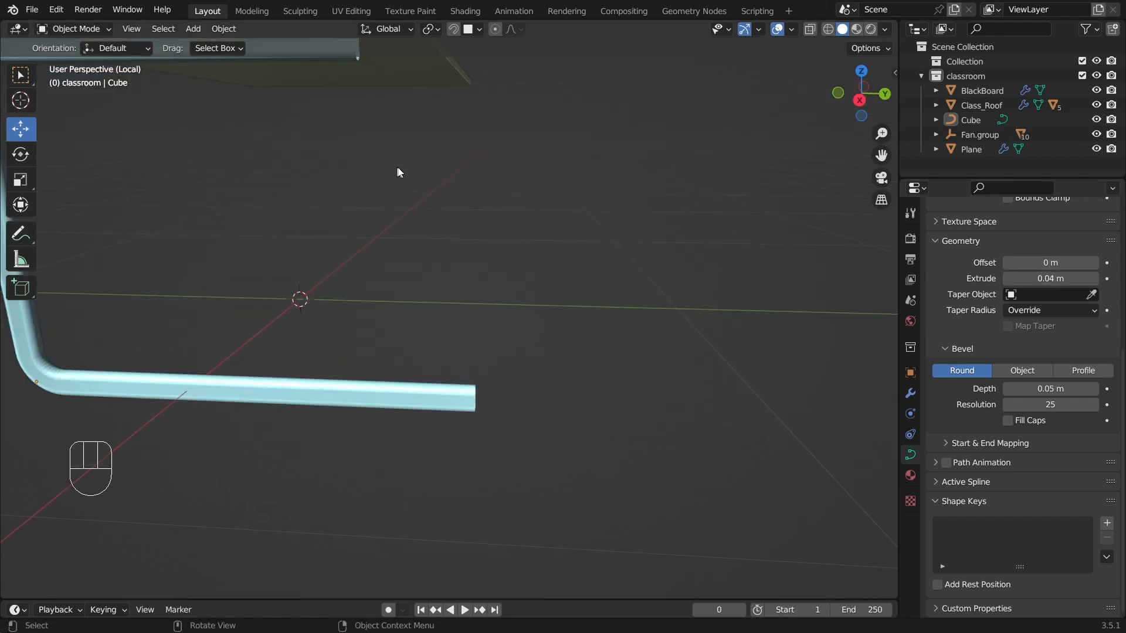
scroll(448, 231, "up", 3)
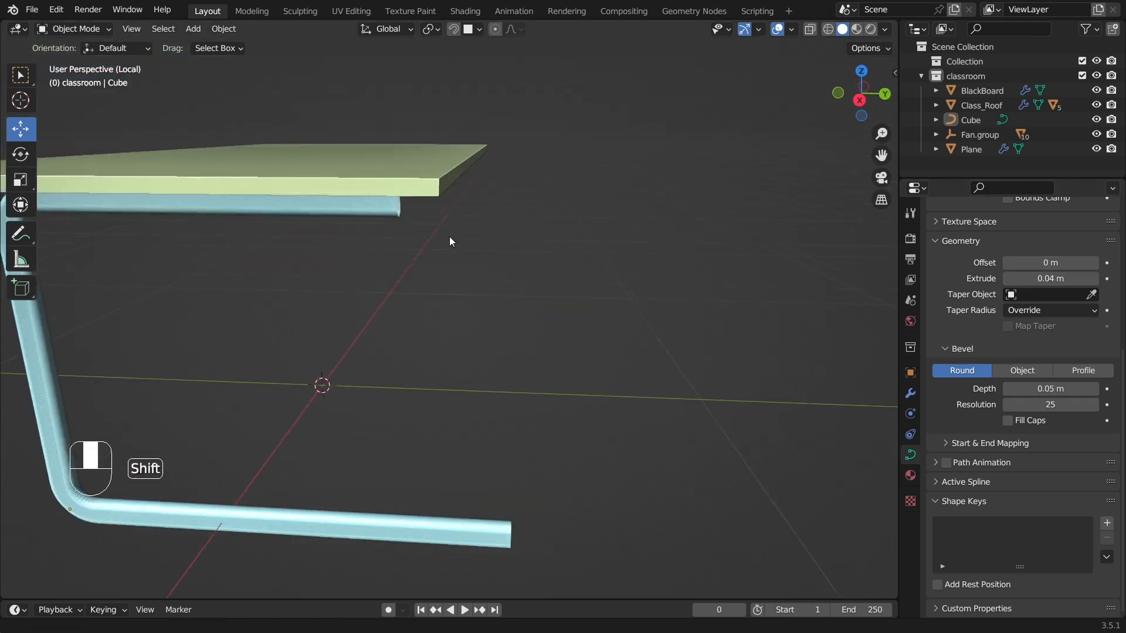
middle_click_drag(449, 237, 293, 249)
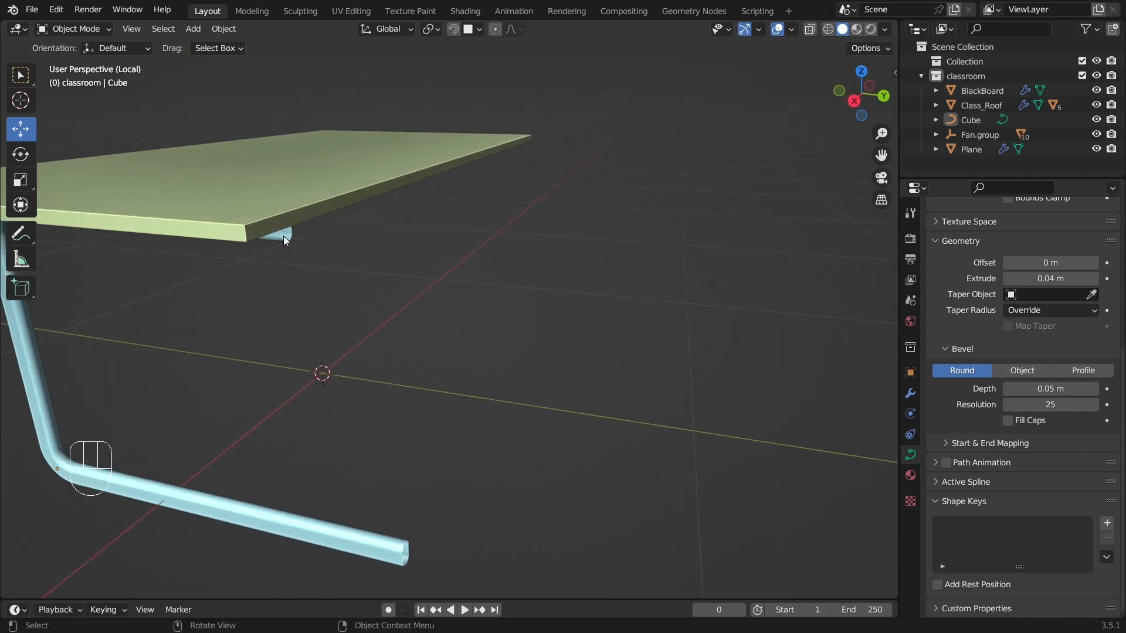
Step: Close the open ends of the leg tube with Fill Caps and clear the selection
left_click(283, 235)
left_click(1007, 422)
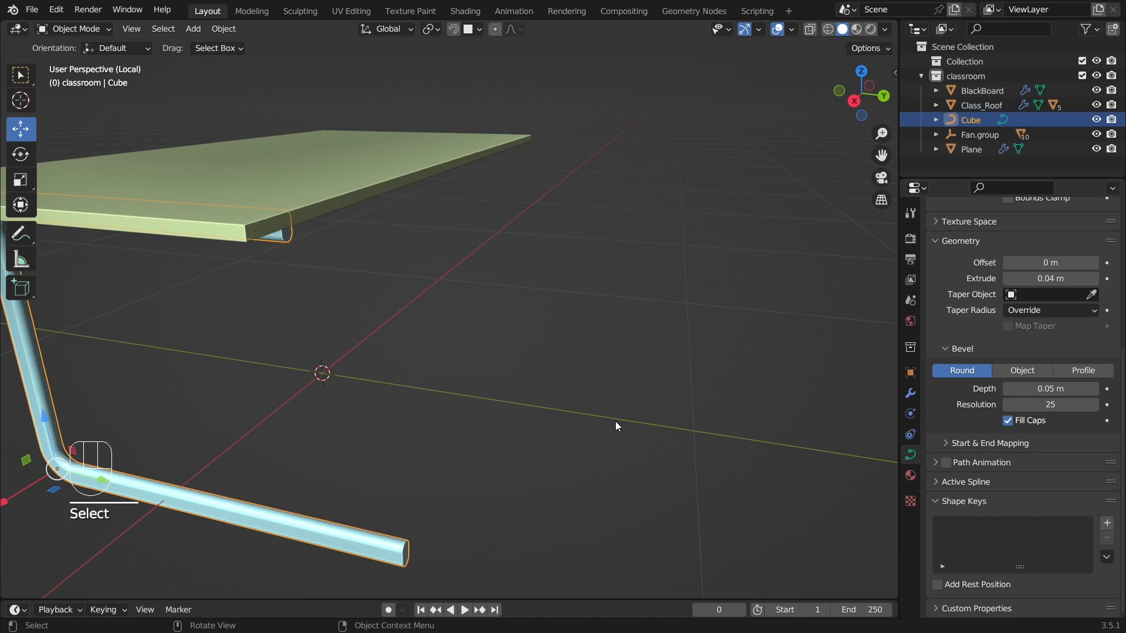
scroll(623, 410, "up", 5)
middle_click_drag(621, 413, 424, 457, "shift")
scroll(398, 456, "down", 3)
left_click(589, 307)
scroll(582, 309, "down", 2)
middle_click_drag(473, 284, 388, 298)
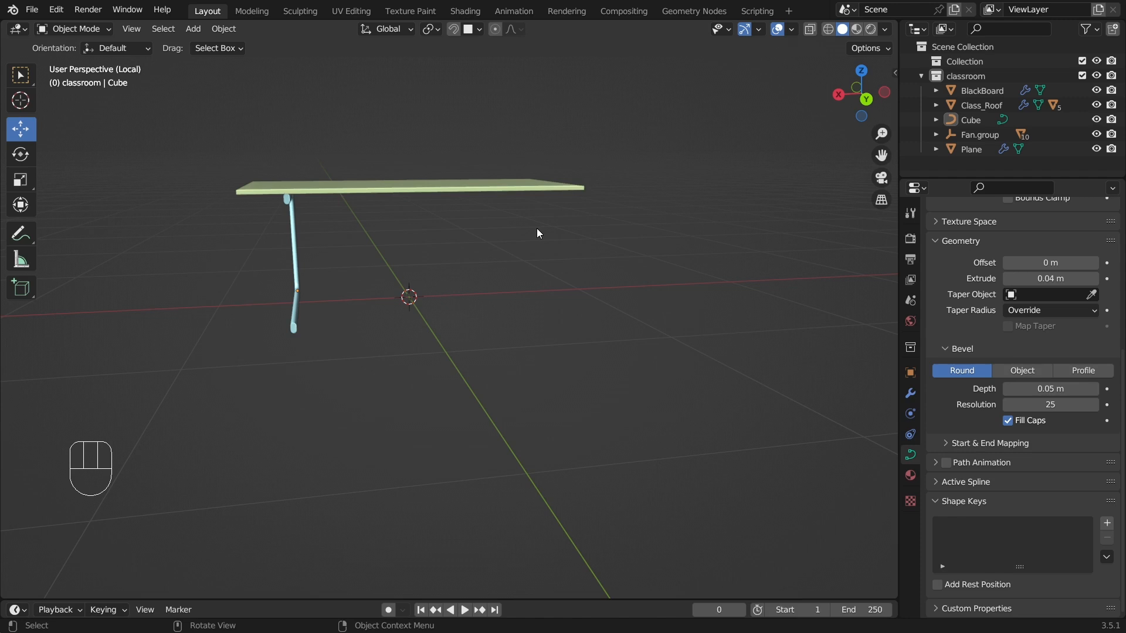
Step: Try duplicating the leg in front view about 1.27 m along negative X beneath the tabletop's opposite end, and delete the copy
middle_click_drag(362, 261, 431, 300)
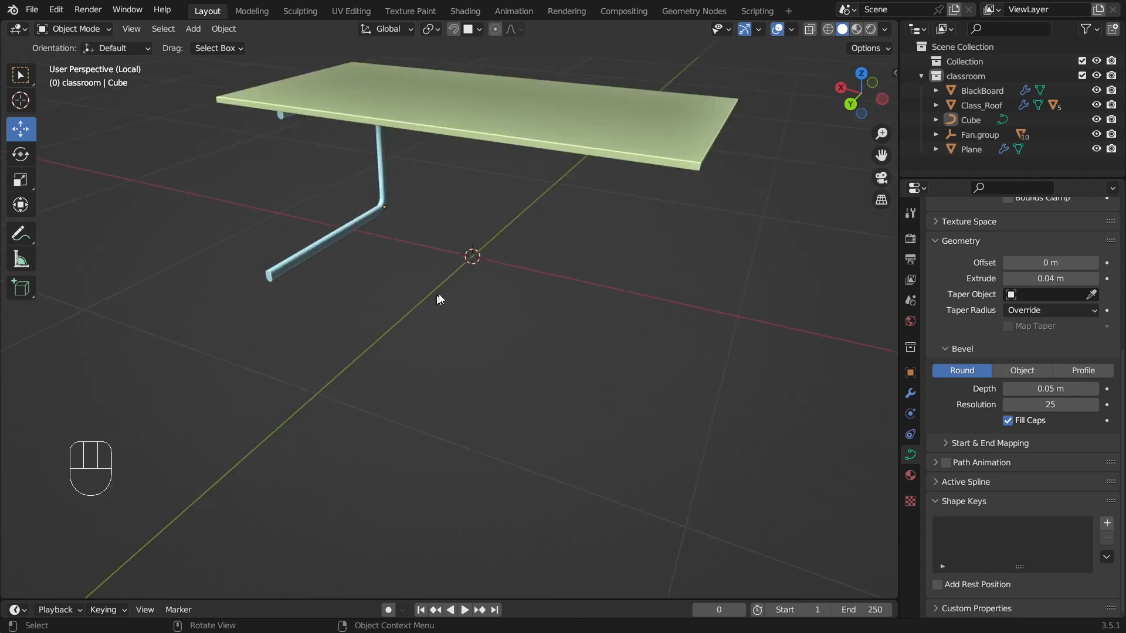
middle_click_drag(480, 204, 575, 311, "shift")
key("KP_1")
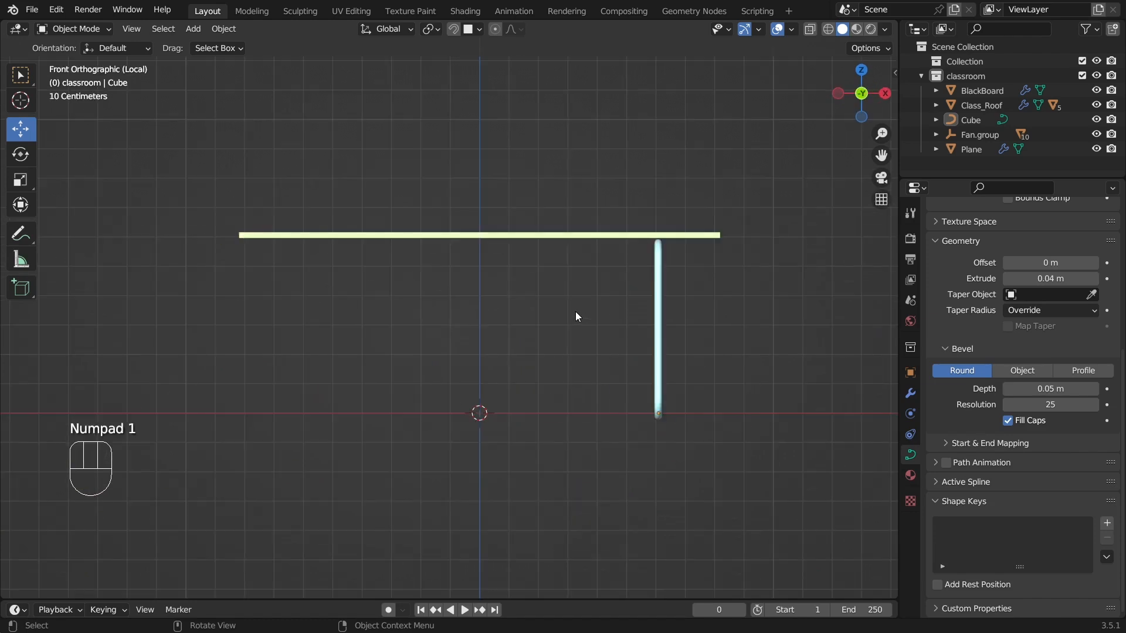
left_click(658, 297)
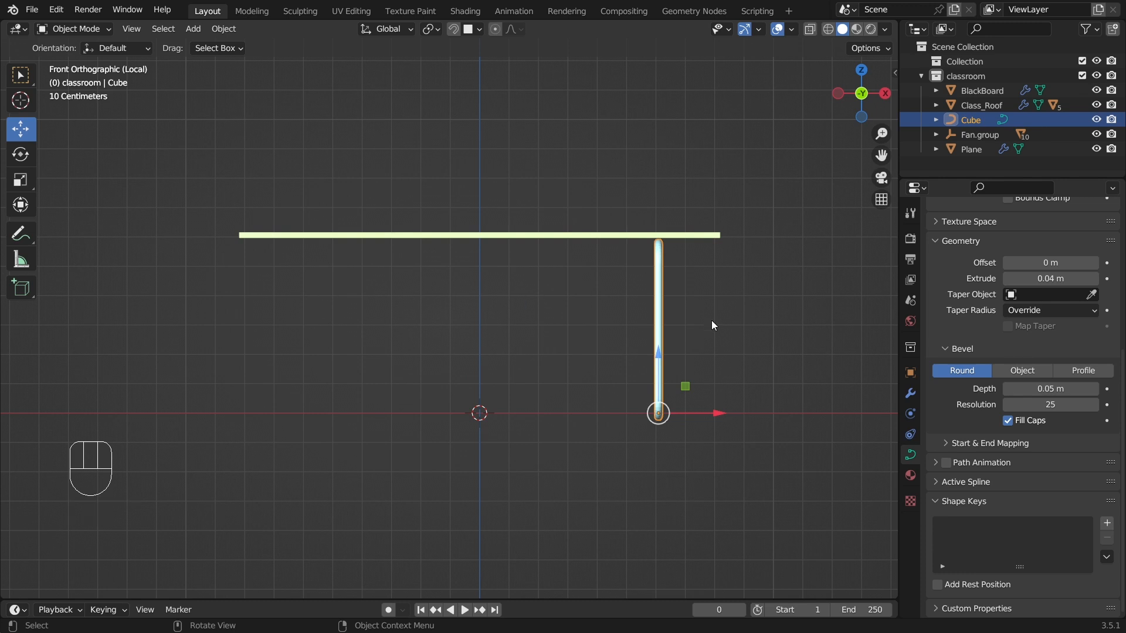
key("shift+d")
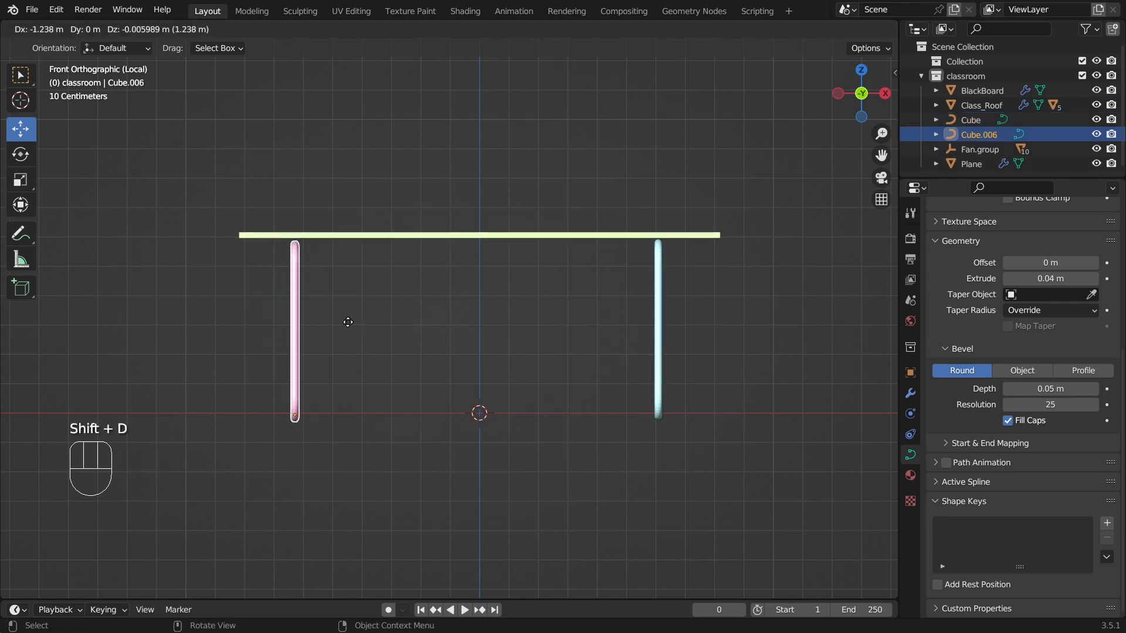
left_click(338, 326)
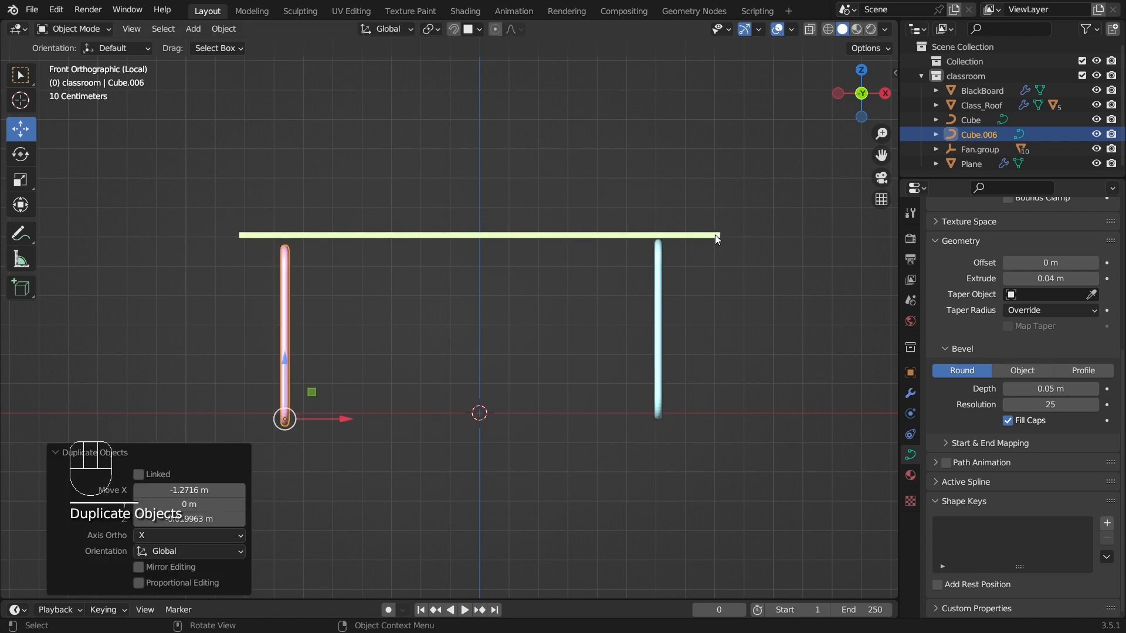
key("Delete")
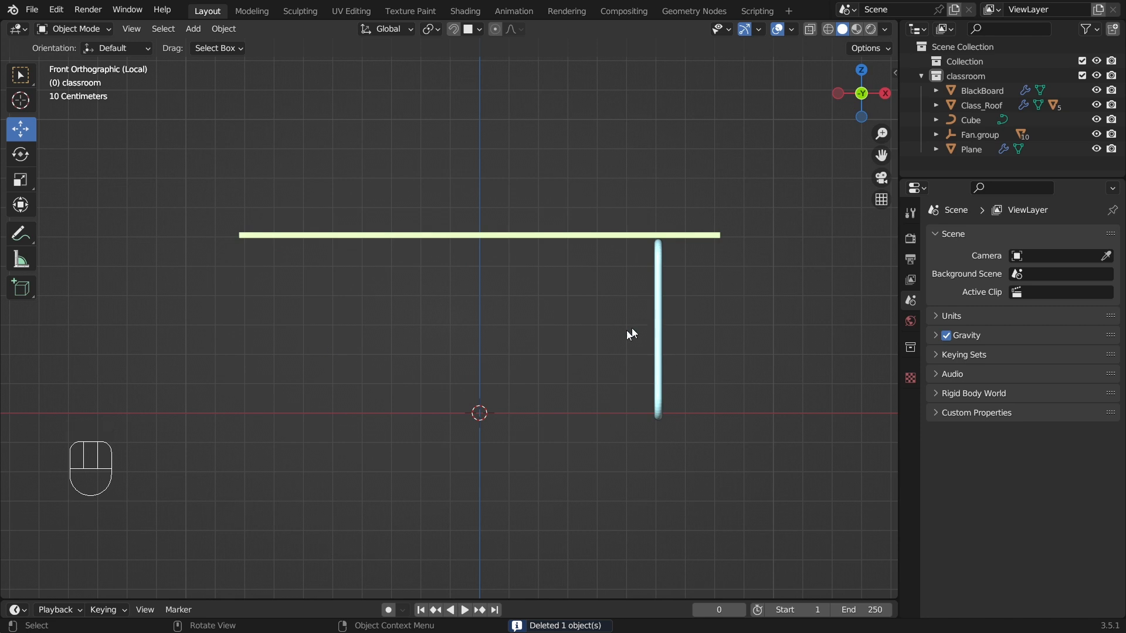
Step: Move the tabletop about 0.62 m along negative X and raise it about 0.14 m clear of the leg, and clear the selection
left_click(502, 234)
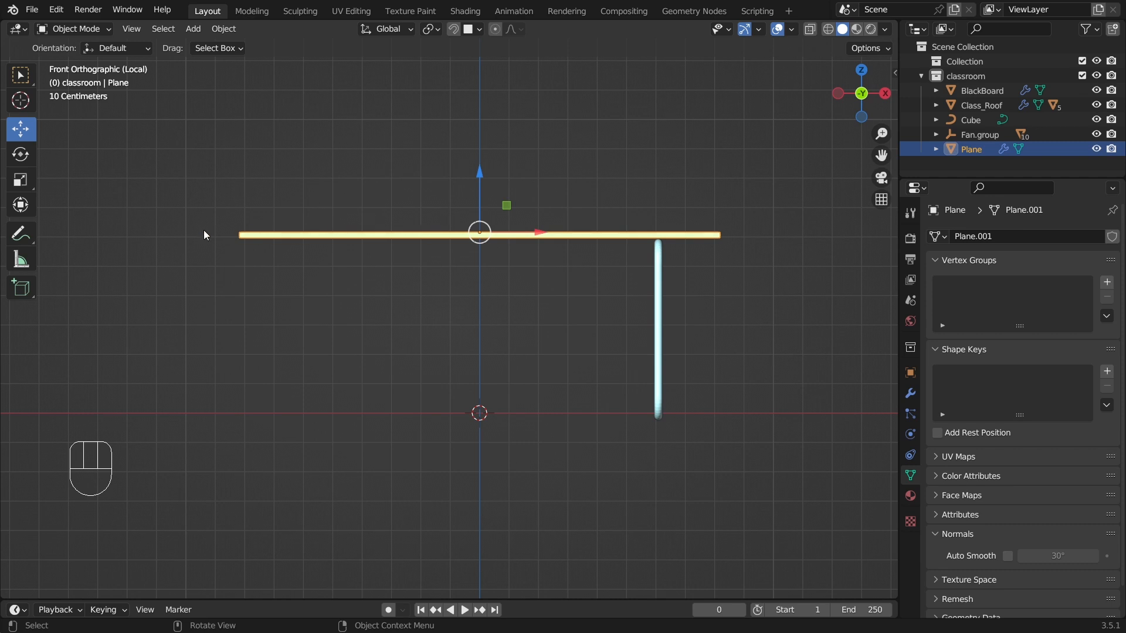
left_click_drag(548, 231, 366, 231)
left_click_drag(298, 171, 298, 131)
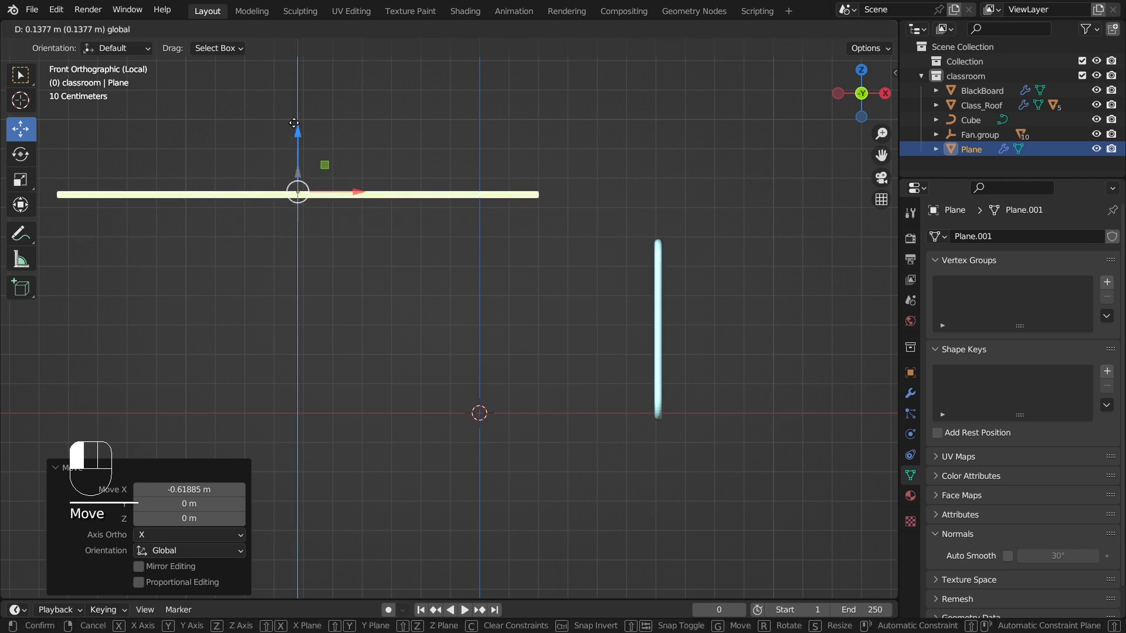
left_click(322, 166)
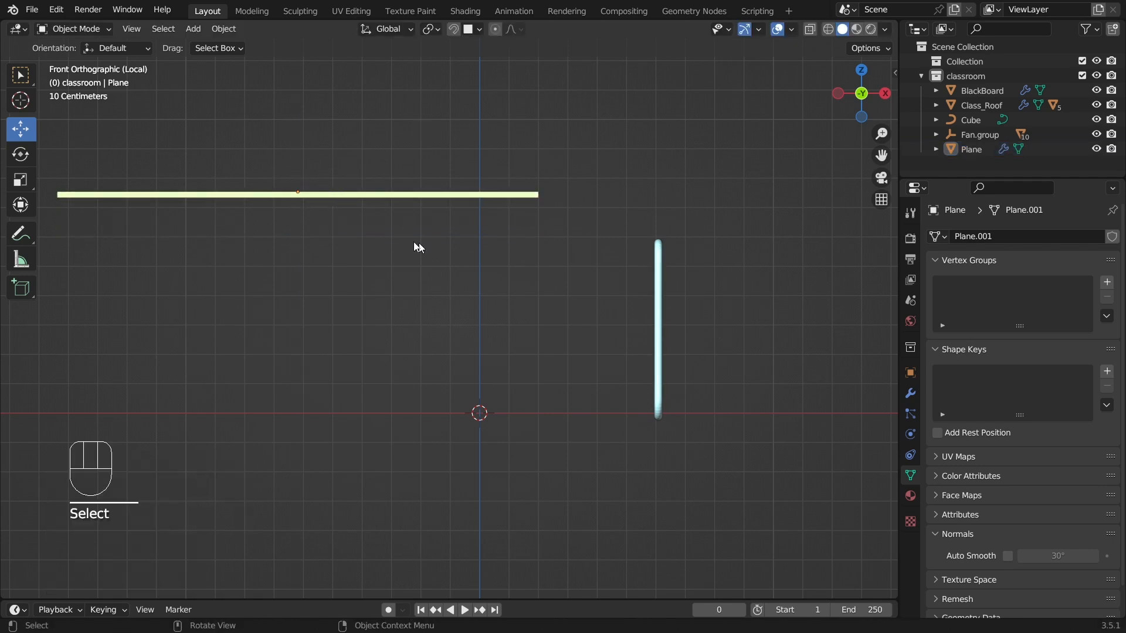
Step: Snap the tabletop to the 3D cursor and raise it along Z to just above the leg's upper end
left_click(317, 193)
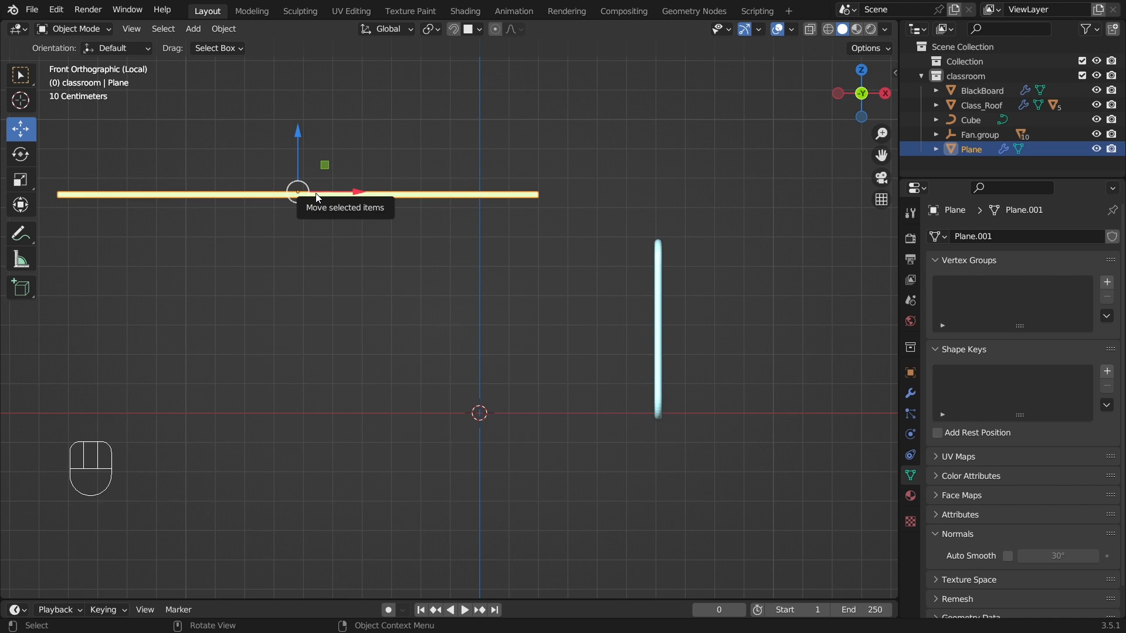
key("shift+s")
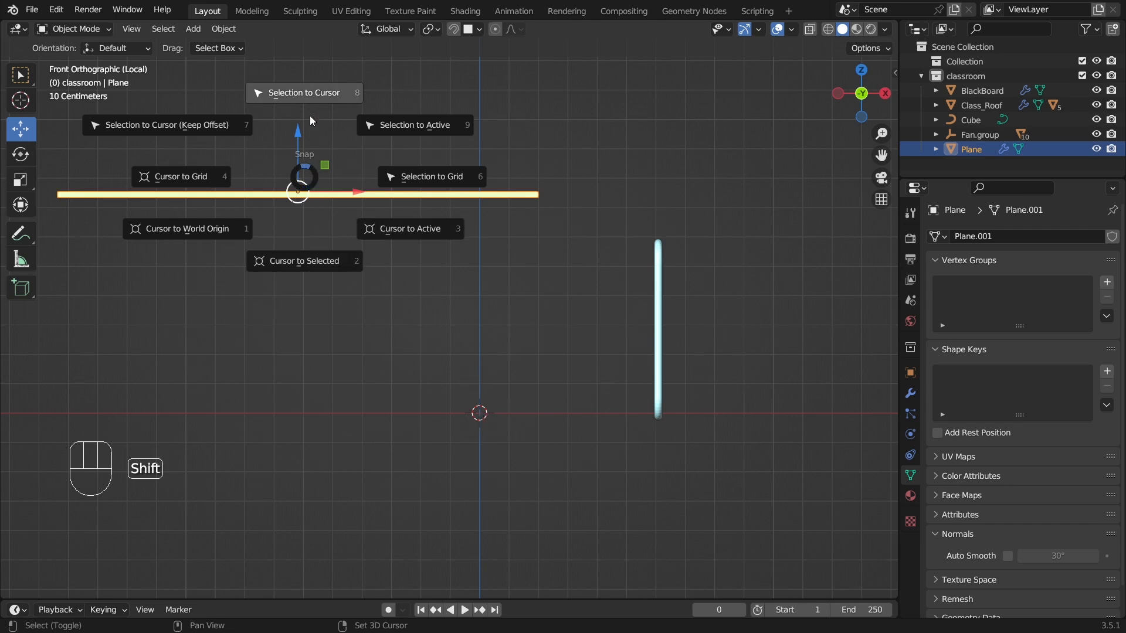
left_click(330, 93)
left_click_drag(480, 354, 499, 172)
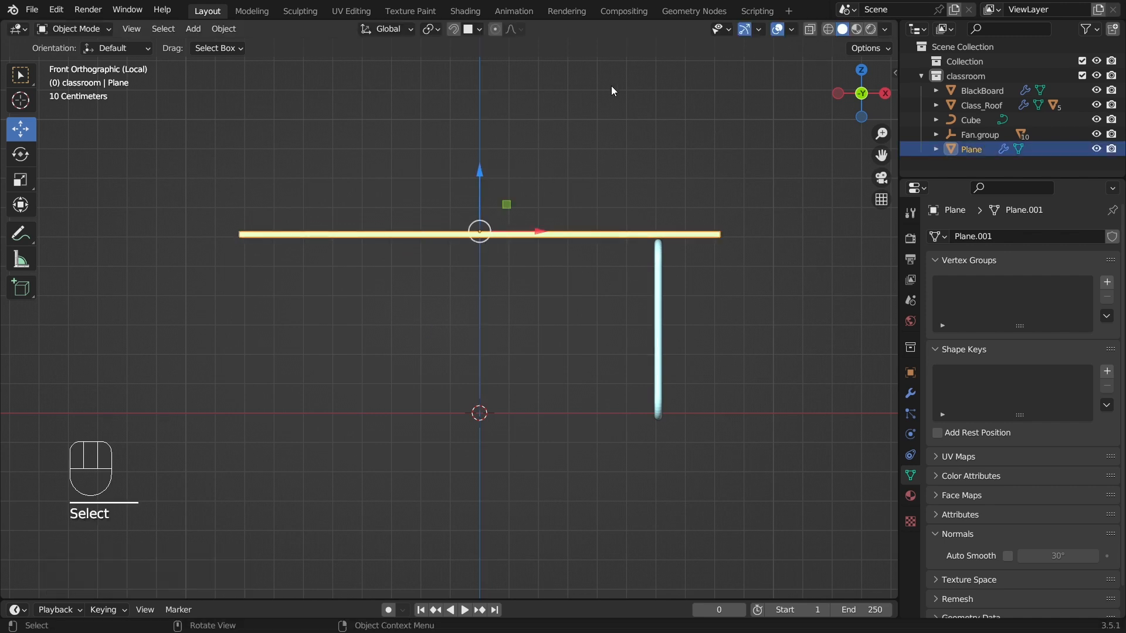
Step: Set the leg's origin to the 3D cursor and clear the selection
left_click(657, 322)
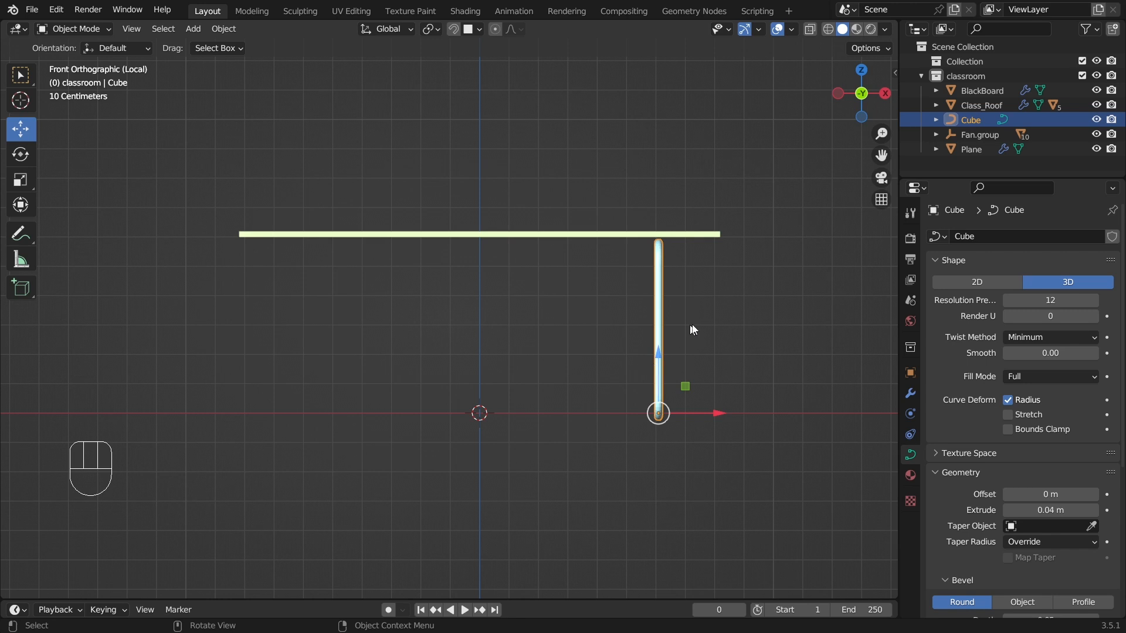
middle_click_drag(727, 283, 713, 184, "shift")
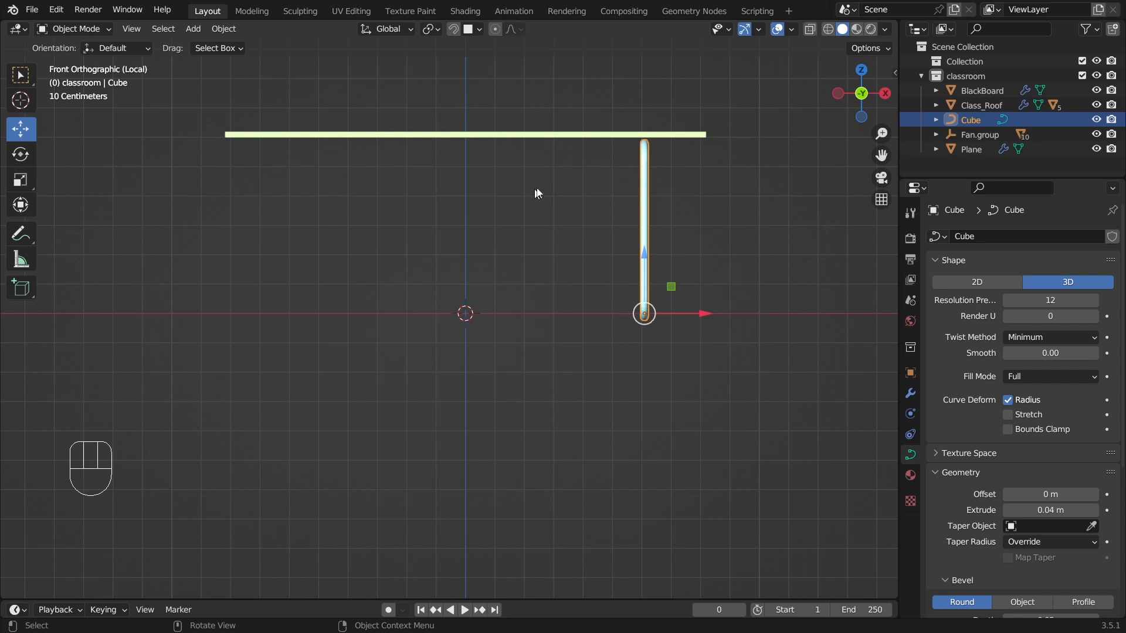
left_click(233, 31)
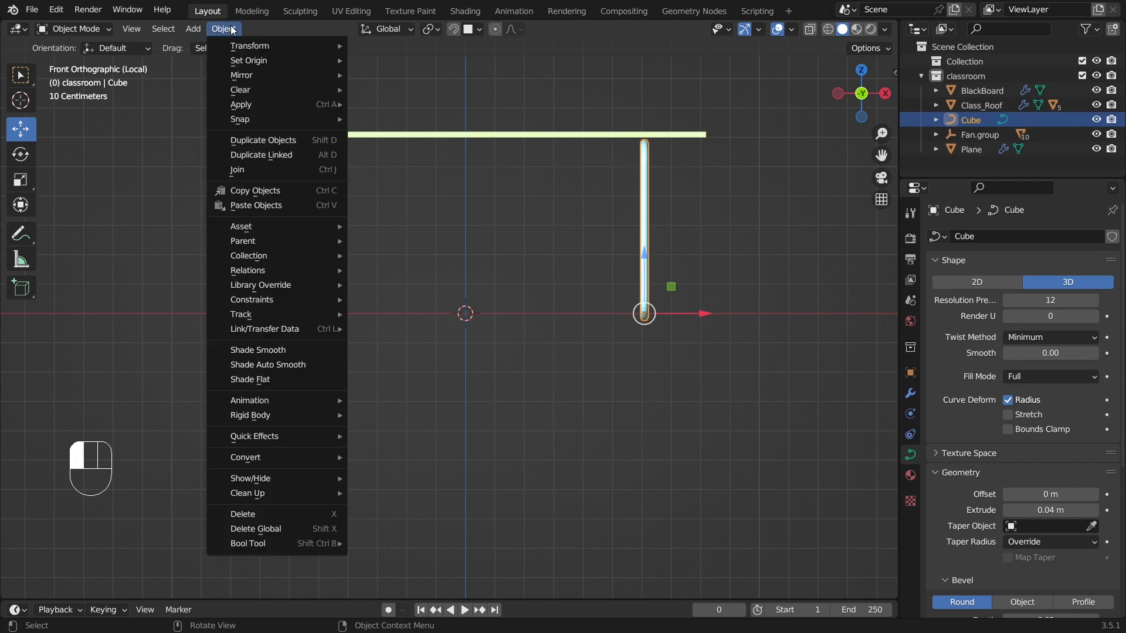
mouse_move(254, 65)
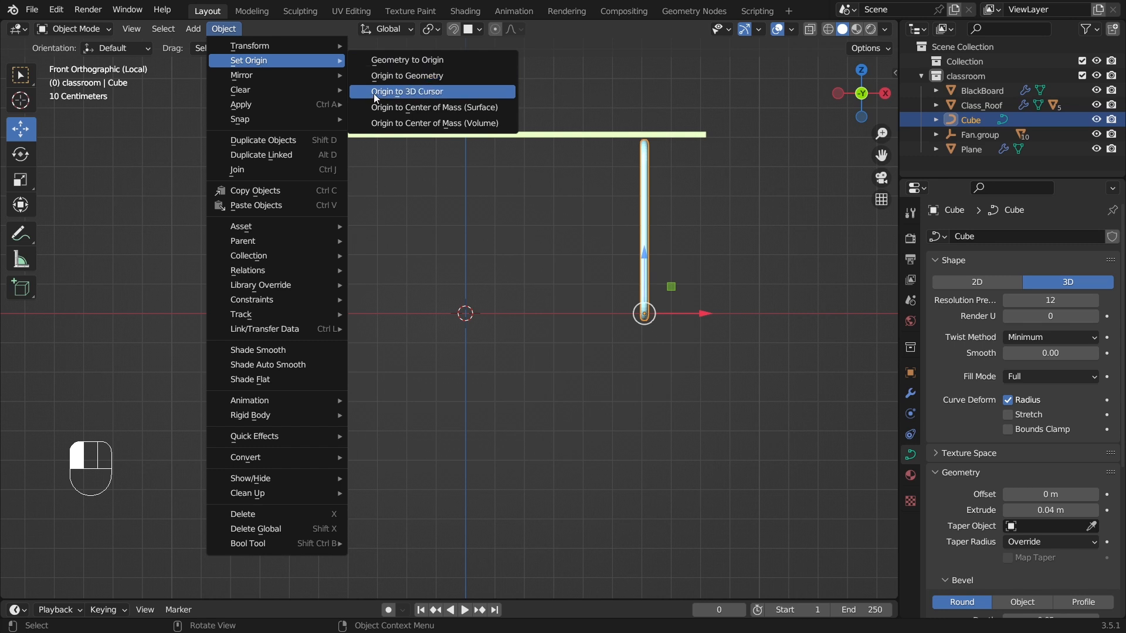
left_click(420, 93)
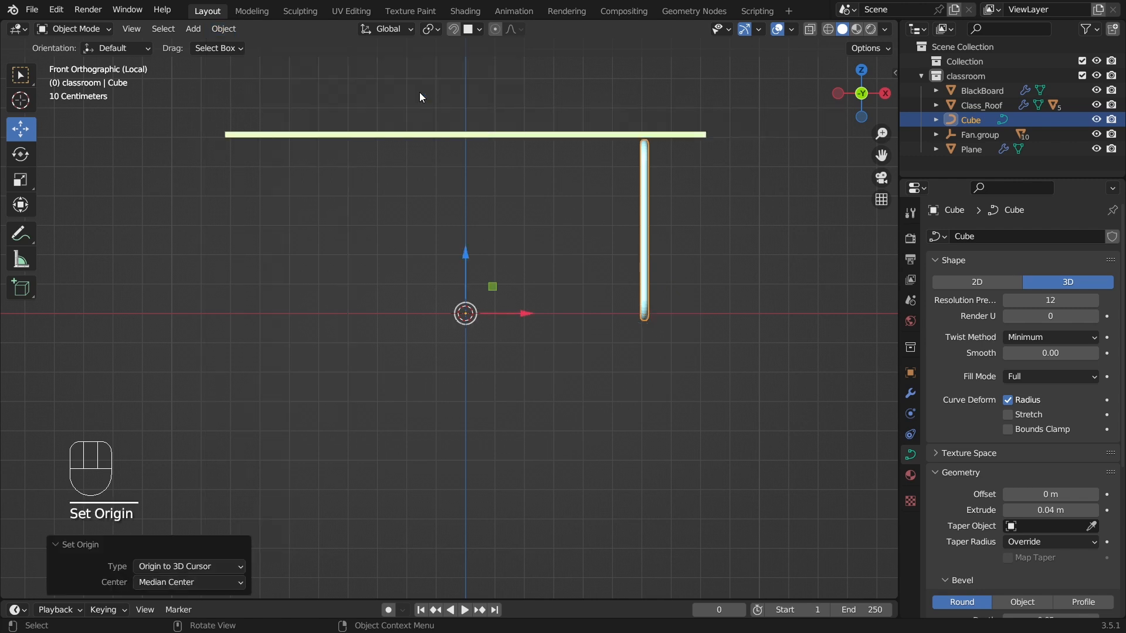
left_click(473, 302)
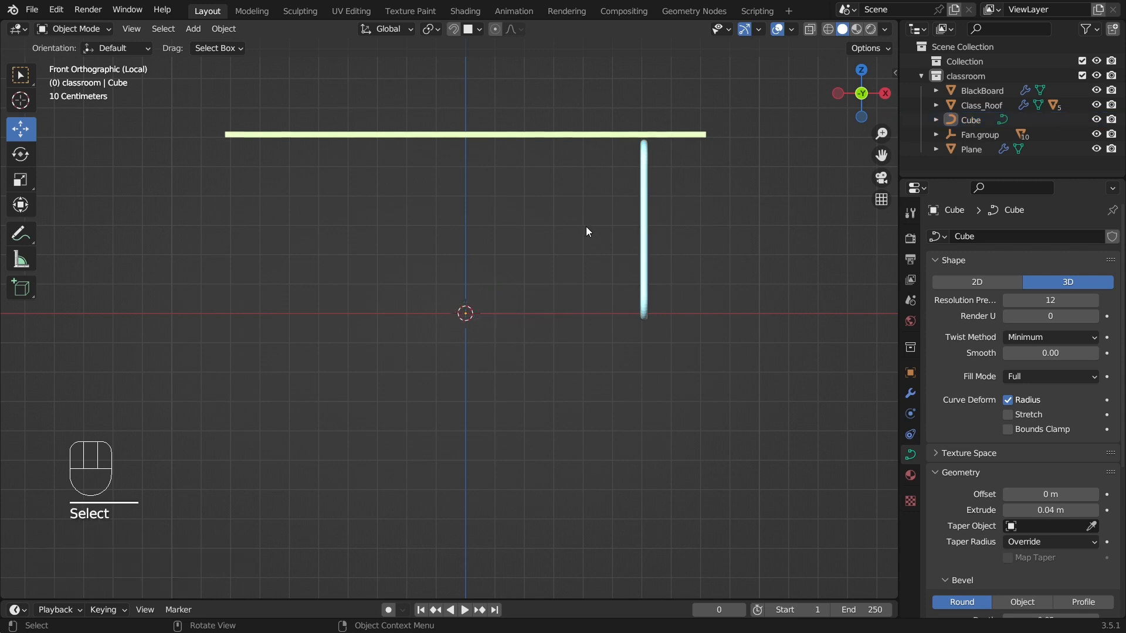
Step: Duplicate the leg in place, mirror the copy across global X beneath the tabletop's opposite end, and clear the selection
left_click(643, 208)
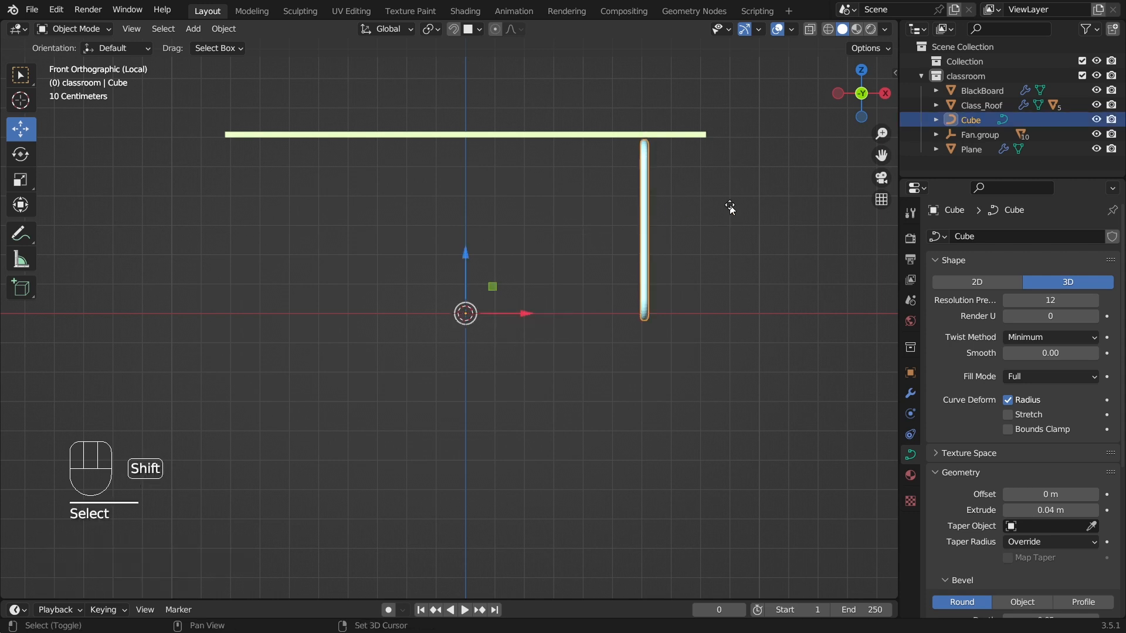
key("shift+d")
right_click(731, 206)
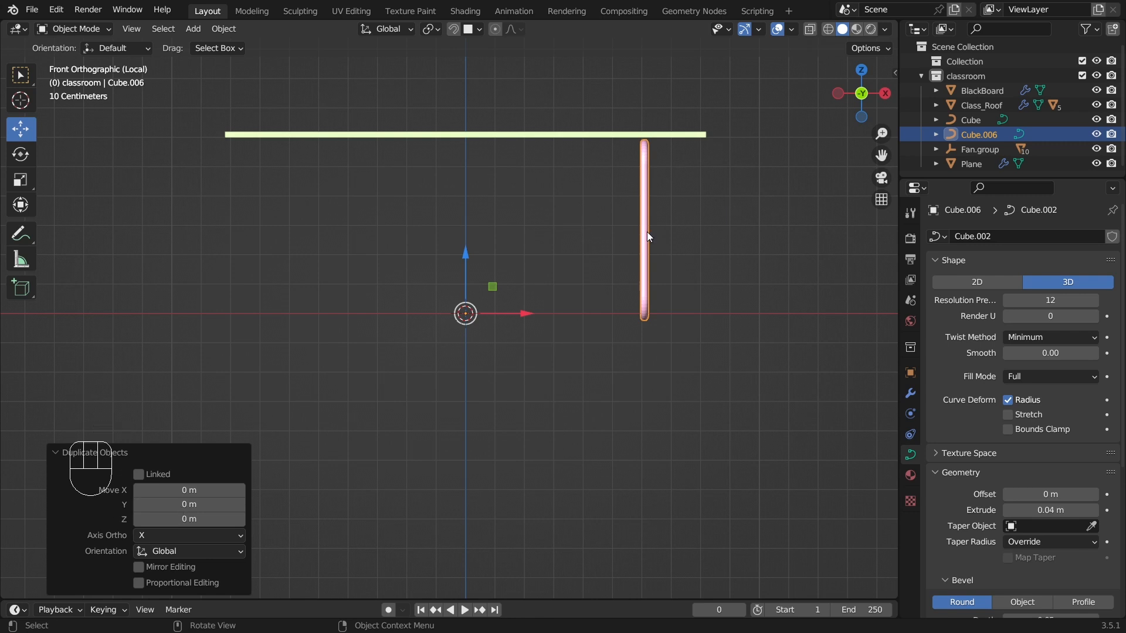
left_click_drag(526, 315, 423, 335)
key("ctrl+z")
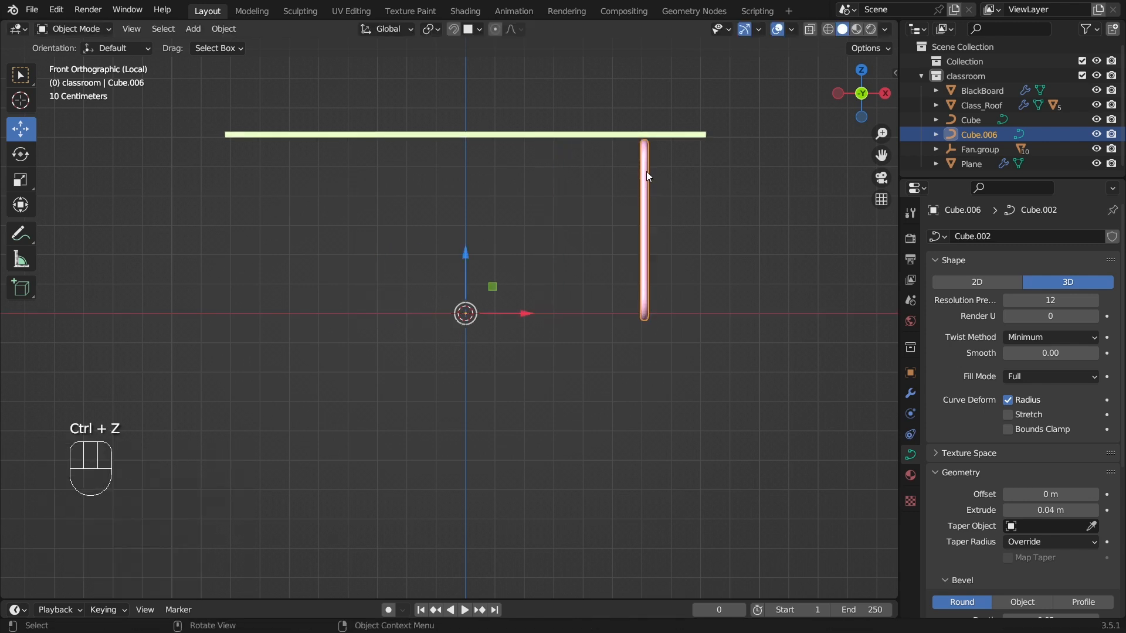
left_click(226, 34)
left_click(224, 30)
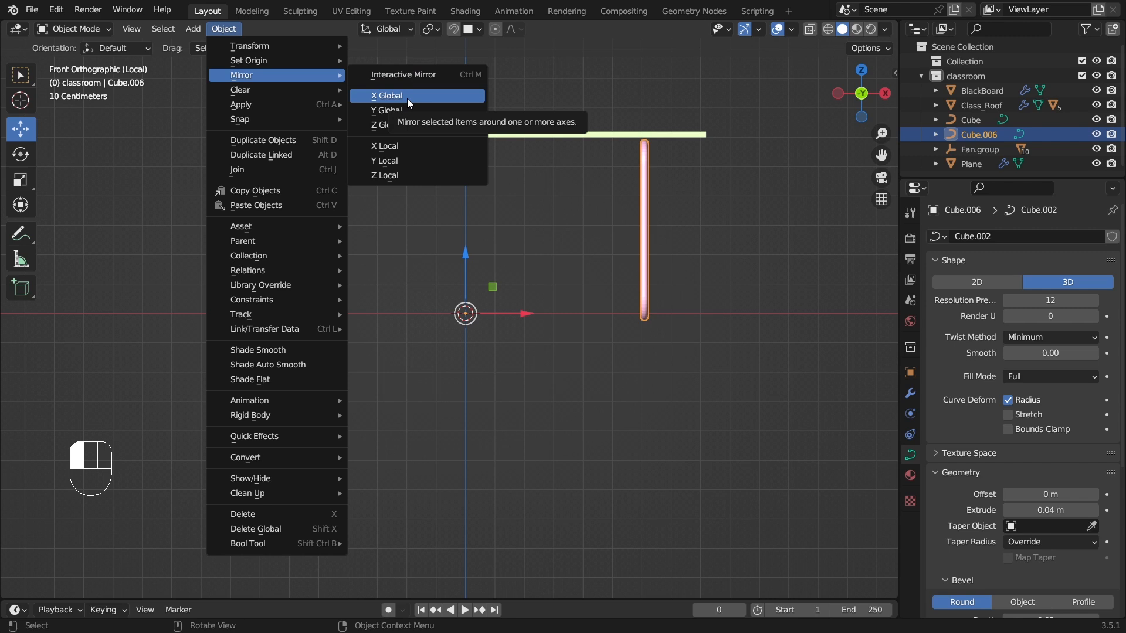
left_click(408, 101)
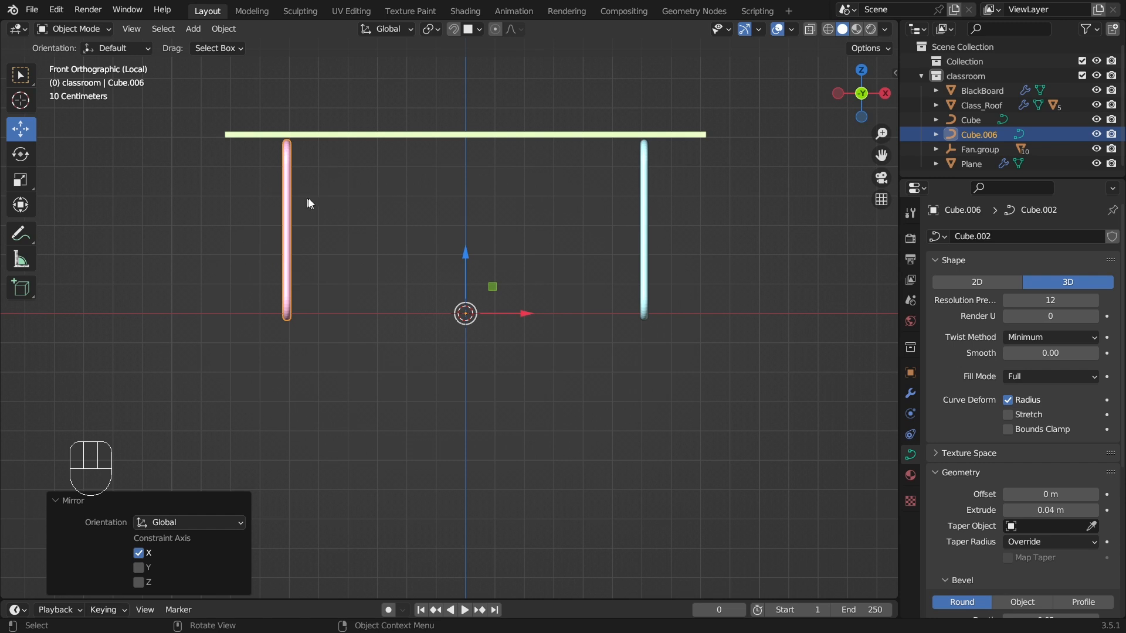
left_click(451, 255)
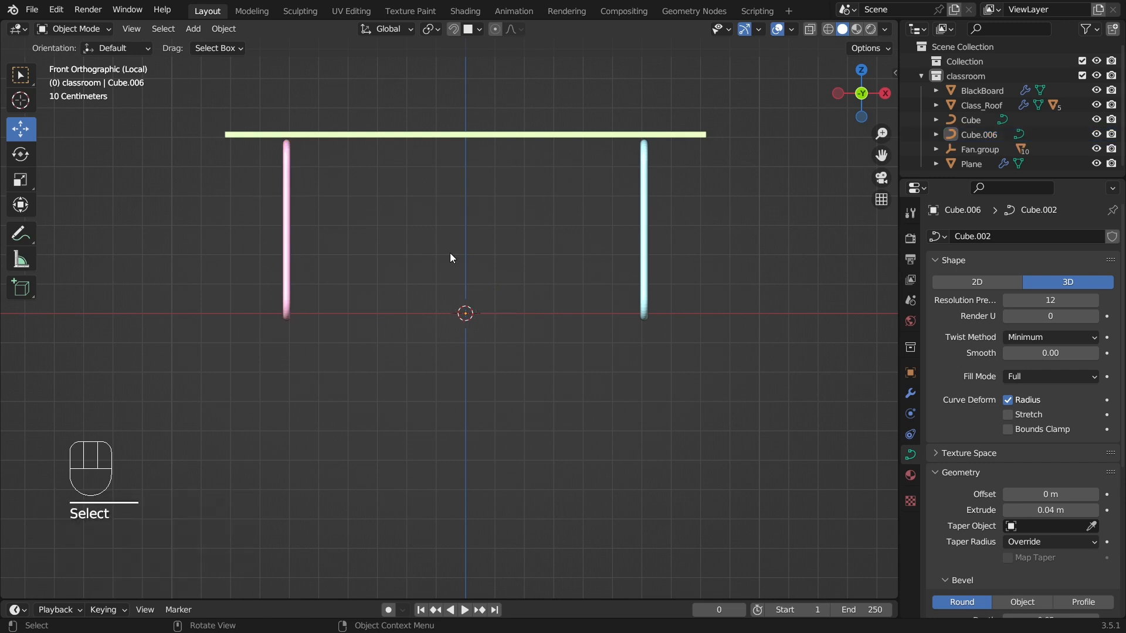
Step: Examine the mirrored pair of legs beneath the tabletop from the side, the front and at an angle
left_click(642, 181)
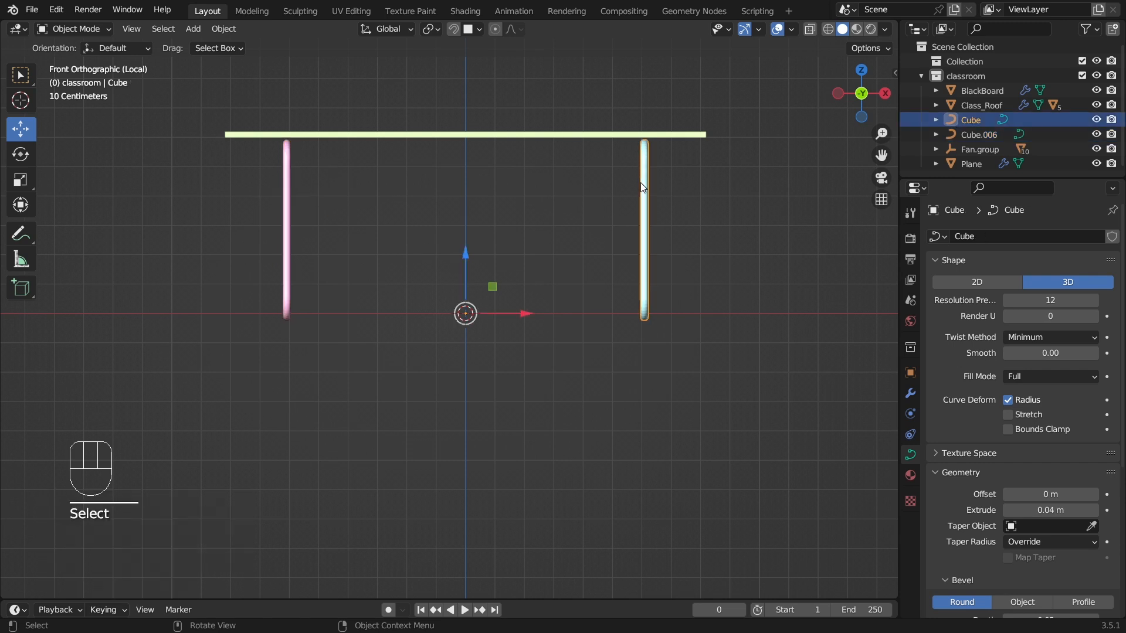
middle_click_drag(505, 246, 423, 199)
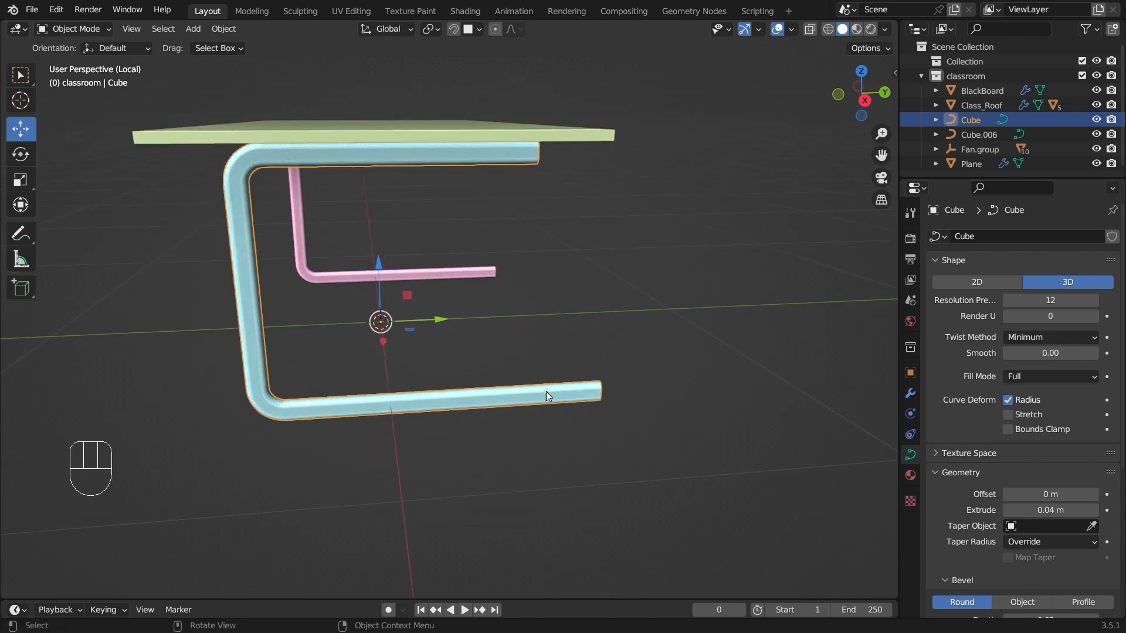
middle_click_drag(510, 338, 462, 348)
key("KP_1")
left_click(584, 256)
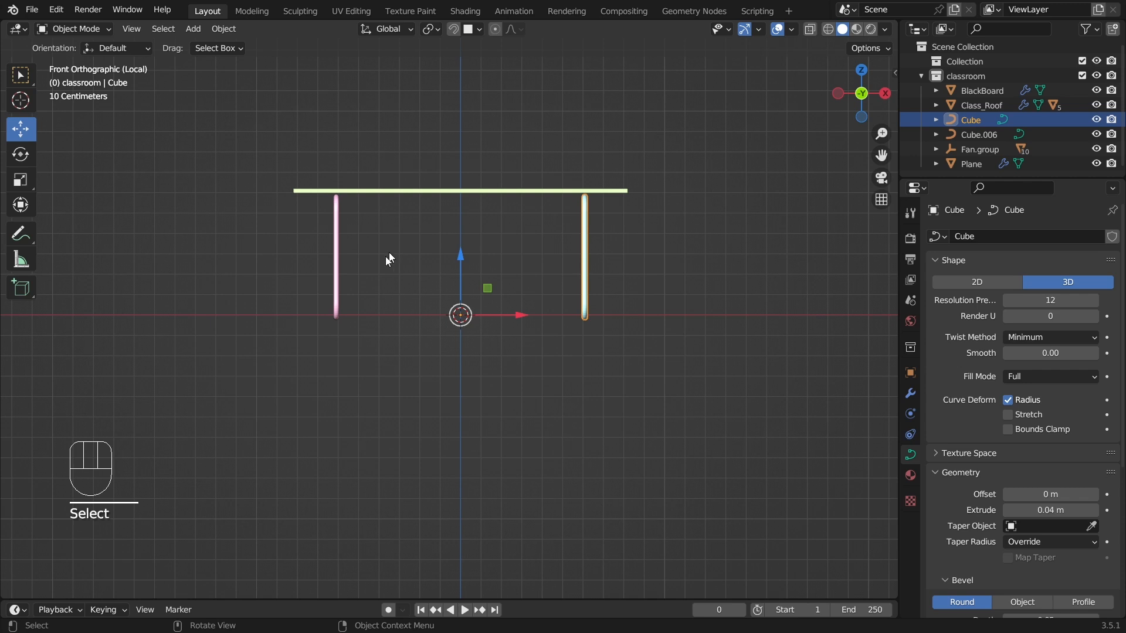
middle_click_drag(424, 294, 424, 301)
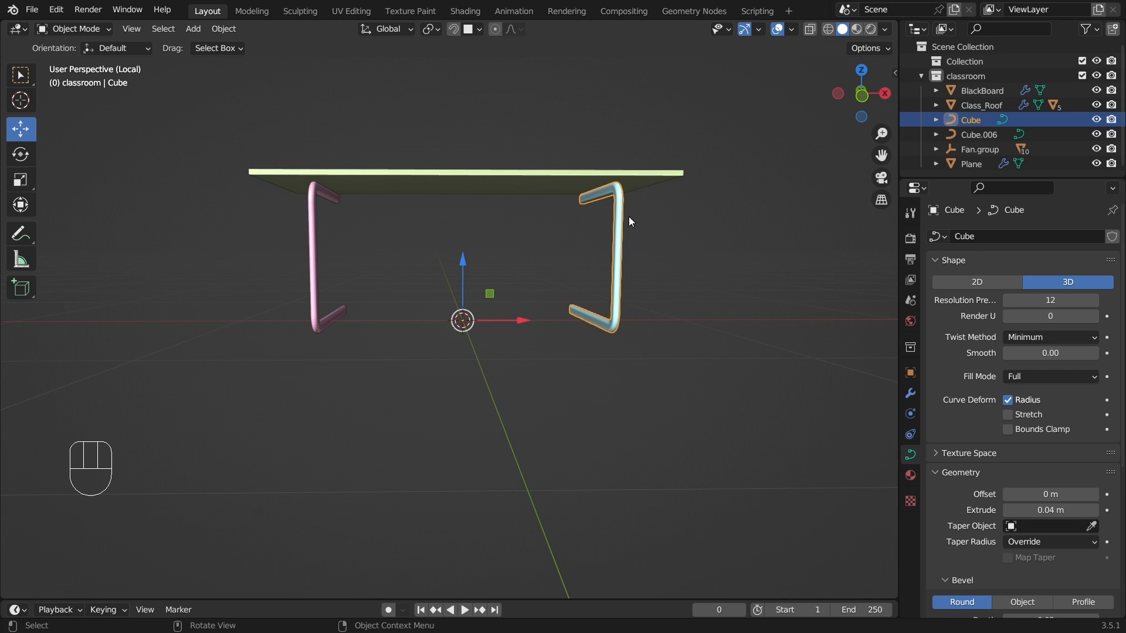
middle_click_drag(368, 275, 395, 275)
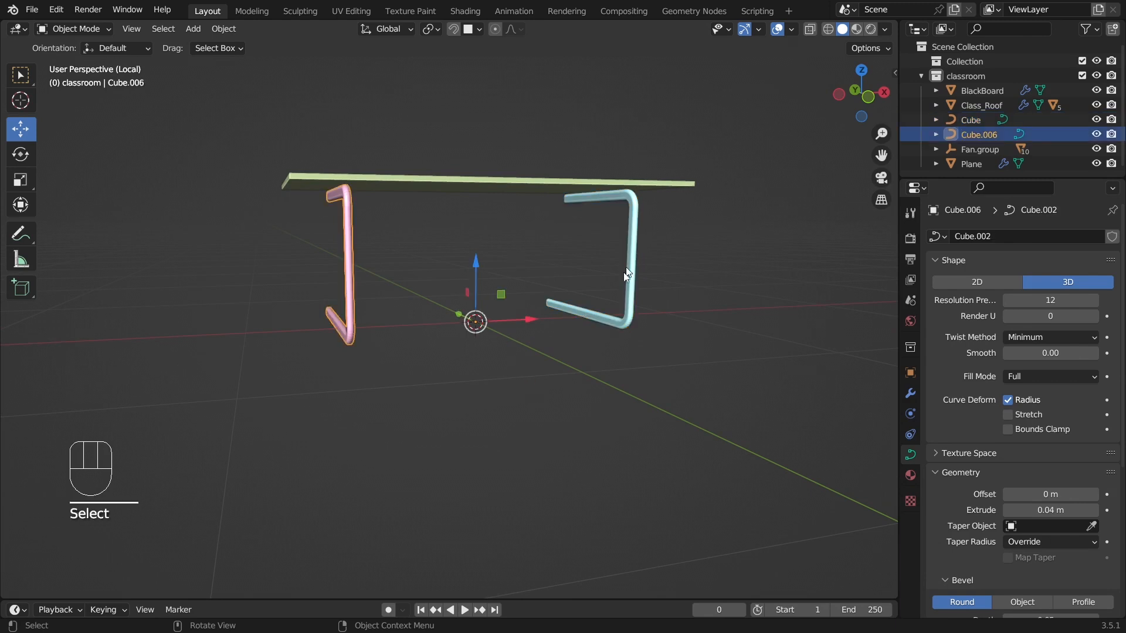
Step: Link the mirrored leg's object data to the original leg and clear the selection
left_click(353, 251)
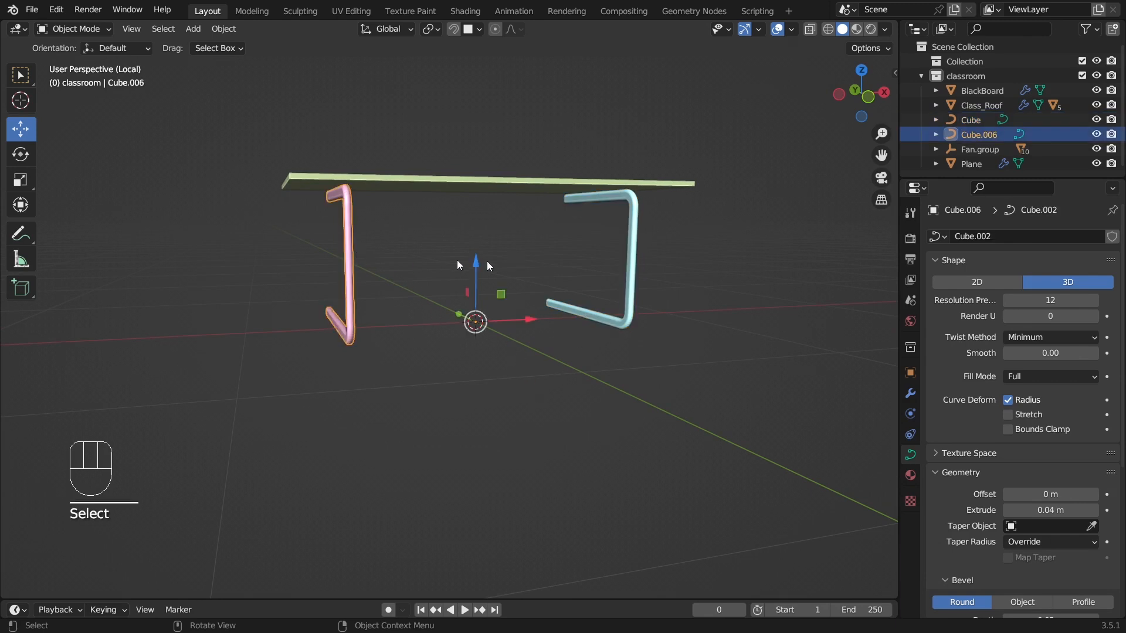
left_click(638, 251, "shift")
middle_click_drag(638, 251, 666, 262)
scroll(651, 305, "up", 4)
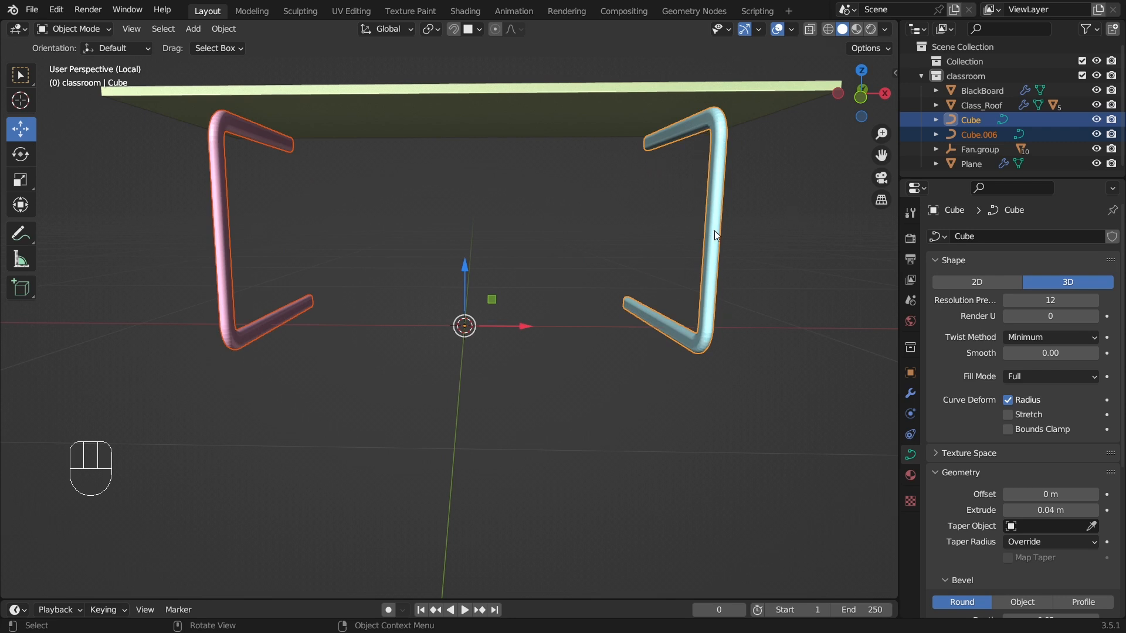
key("ctrl+l")
mouse_move(714, 232)
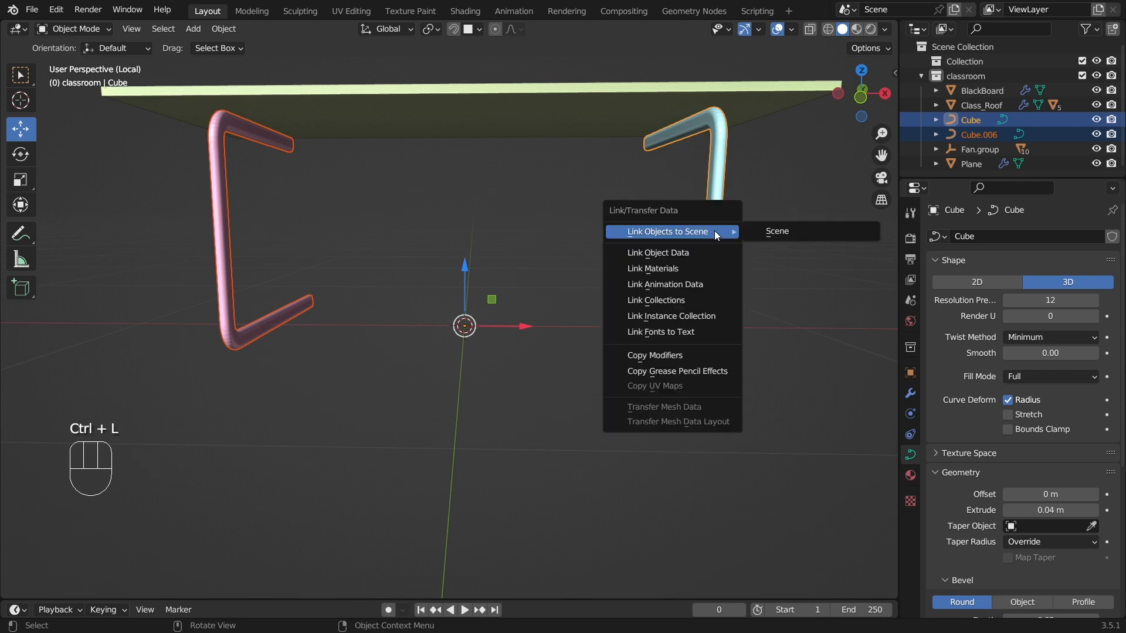
left_click(677, 252)
middle_click_drag(677, 253, 541, 400)
left_click(604, 354)
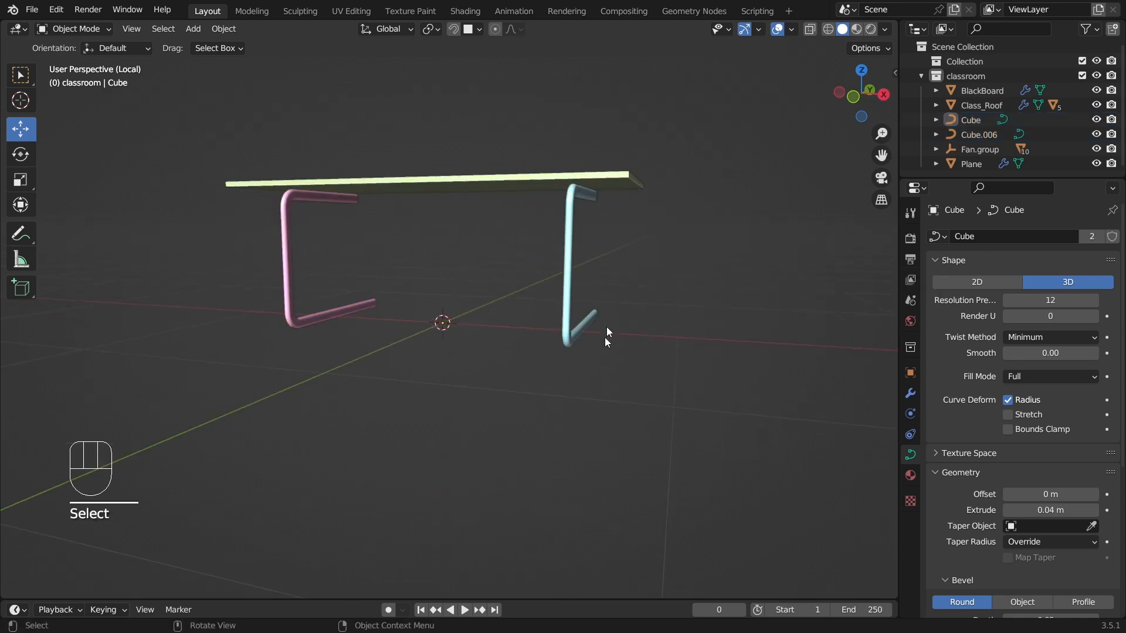
left_click(567, 243)
left_click_drag(489, 326, 729, 350)
key("ctrl+z")
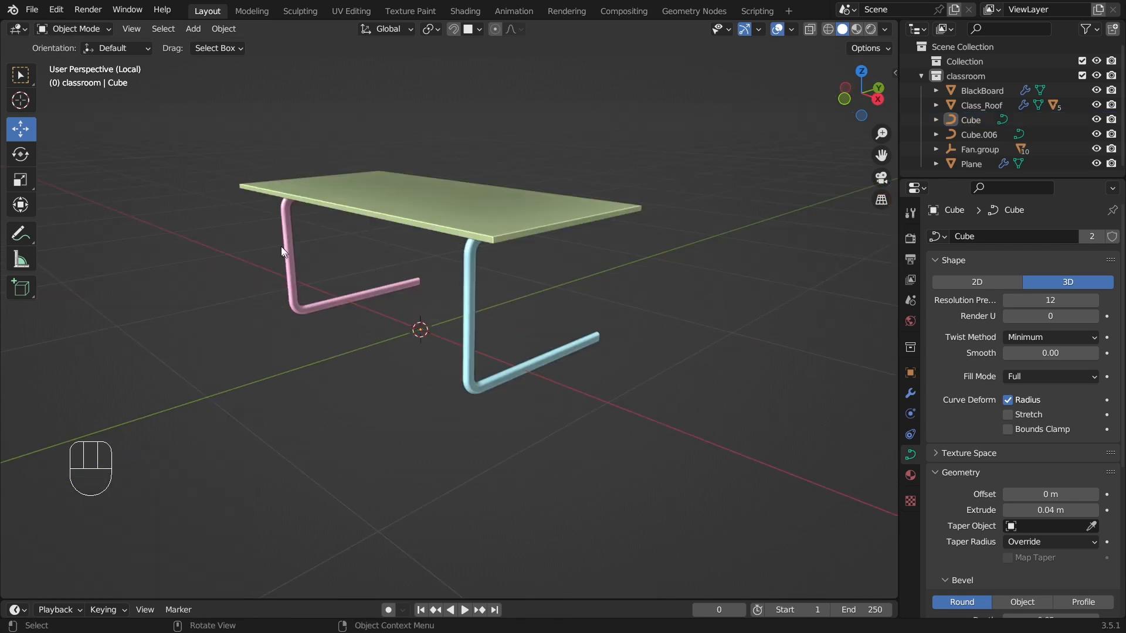
Step: Examine the two linked legs from several angles and review the Link Object Data option
scroll(329, 292, "up", 3)
left_click(229, 238)
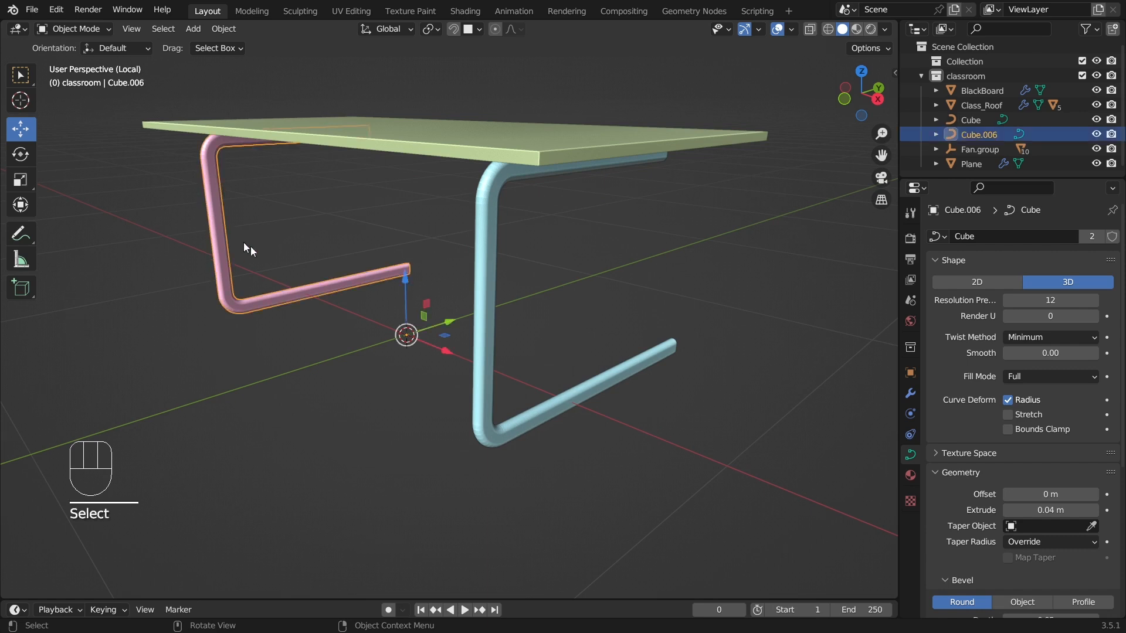
middle_click_drag(298, 302, 464, 191)
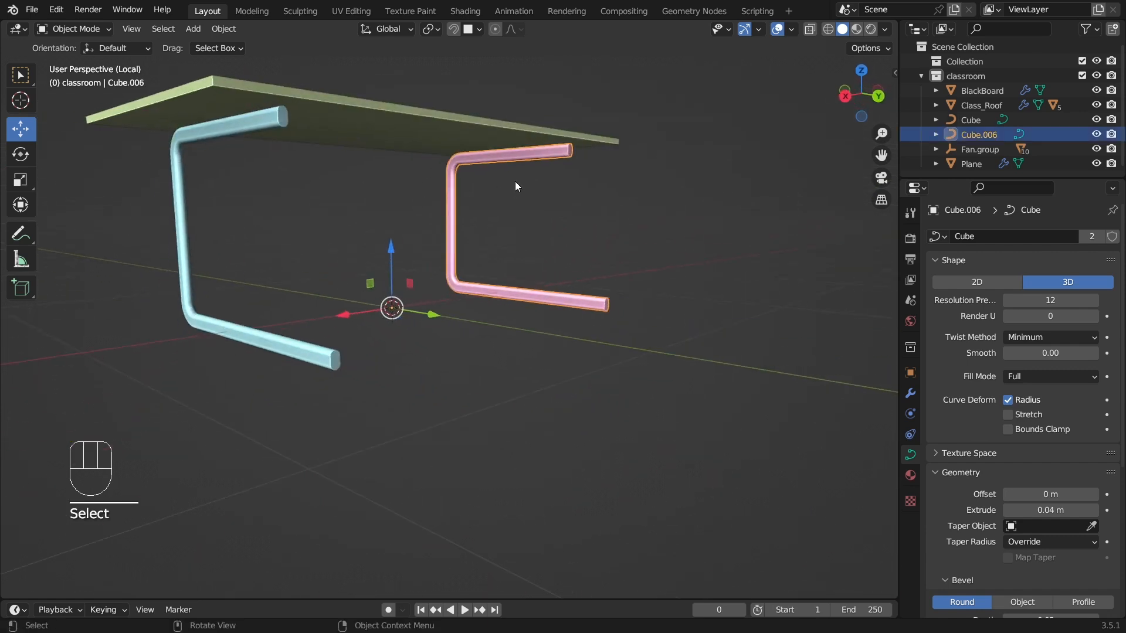
key("ctrl+l")
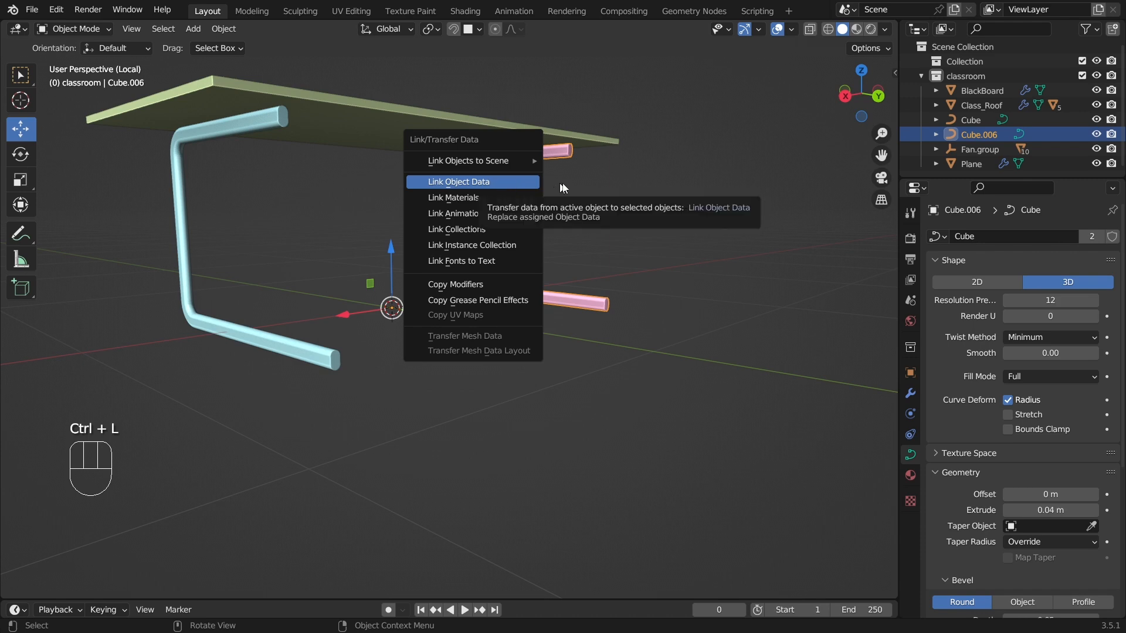
left_click(516, 182)
left_click(655, 196)
middle_click_drag(554, 315, 491, 374)
left_click(491, 374)
left_click(490, 374)
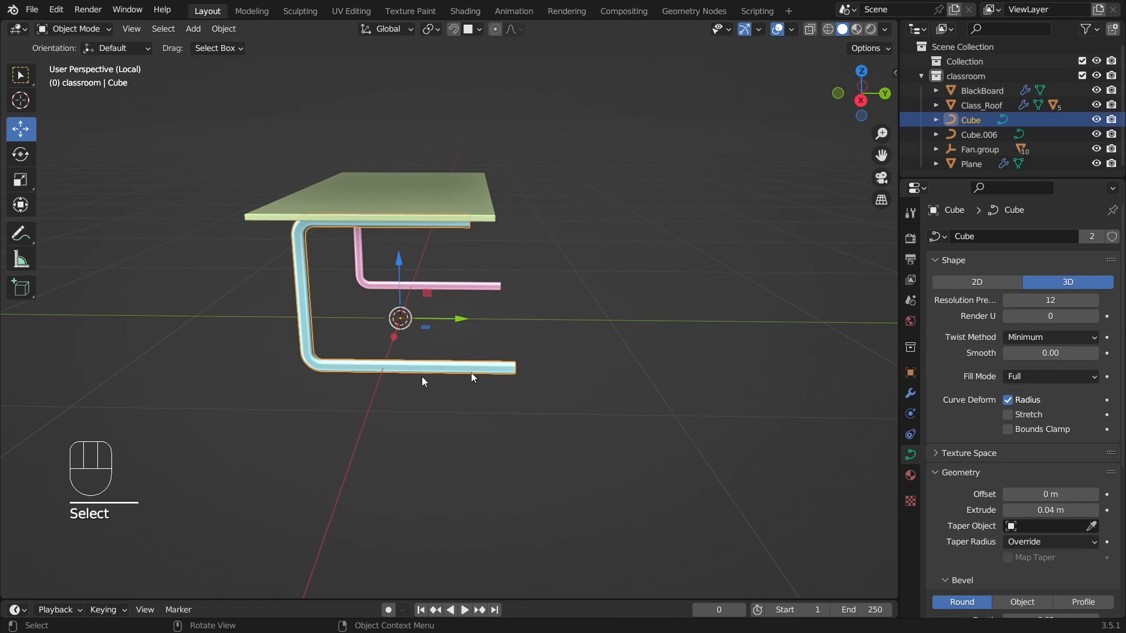
middle_click_drag(276, 448, 406, 515)
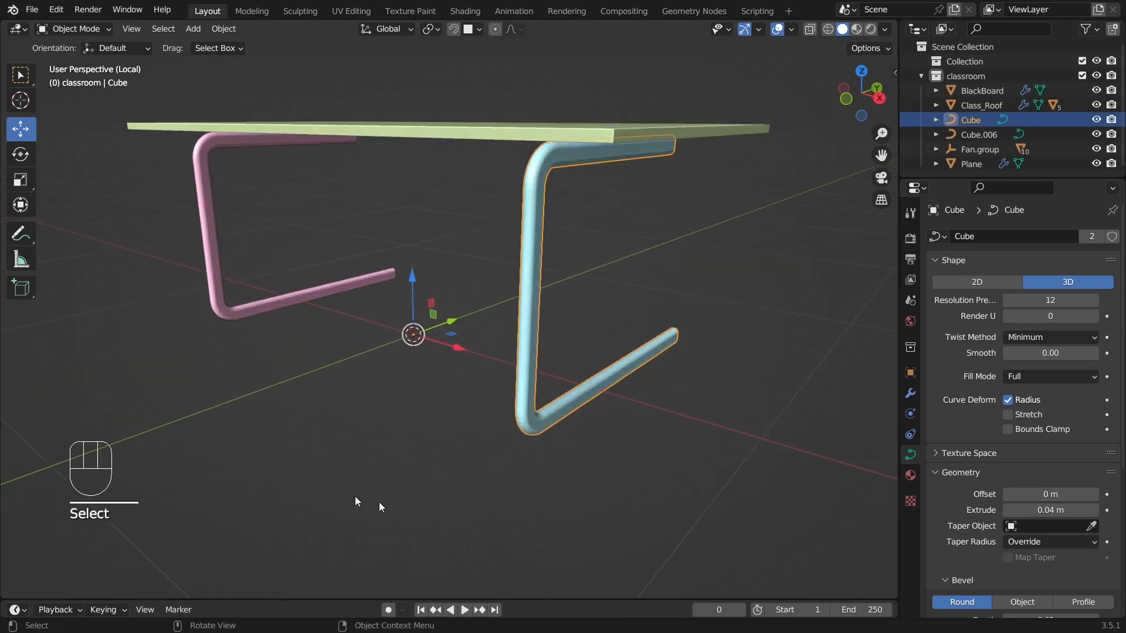
middle_click_drag(279, 258, 497, 222)
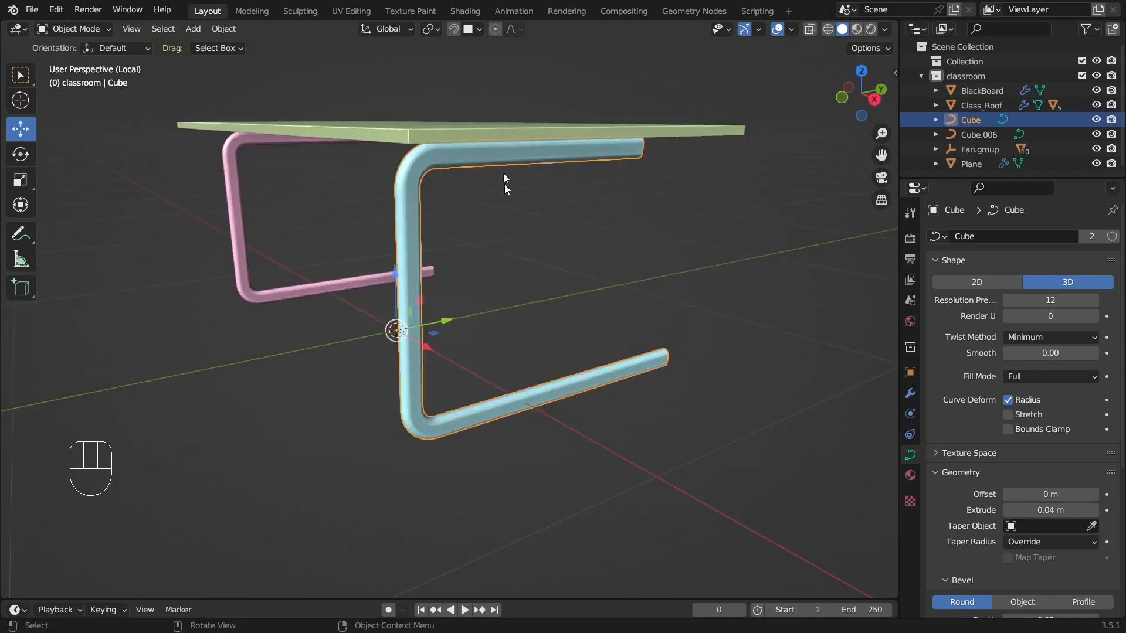
Step: Enter Edit Mode on the original leg's curve
left_click(93, 31)
left_click(87, 45)
left_click(218, 111)
left_click(405, 211)
left_click(70, 28)
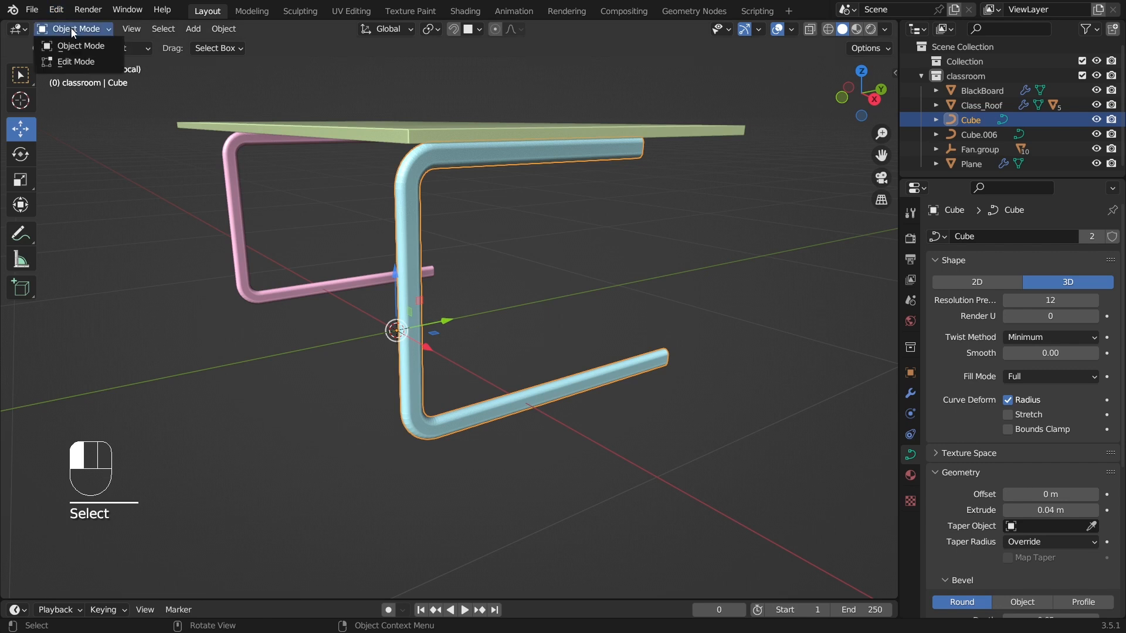
left_click(85, 62)
Step: Try extending the leg's lower end point about 0.39 m along Y, and undo the move
middle_click_drag(601, 337, 563, 333)
left_click(563, 333)
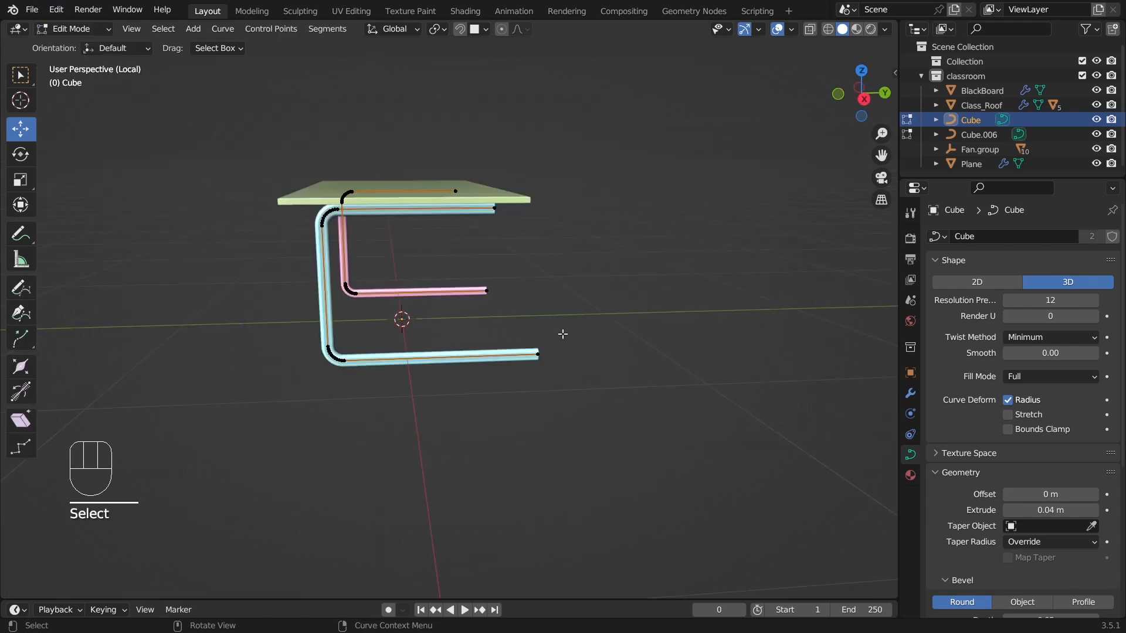
left_click_drag(554, 340, 801, 371)
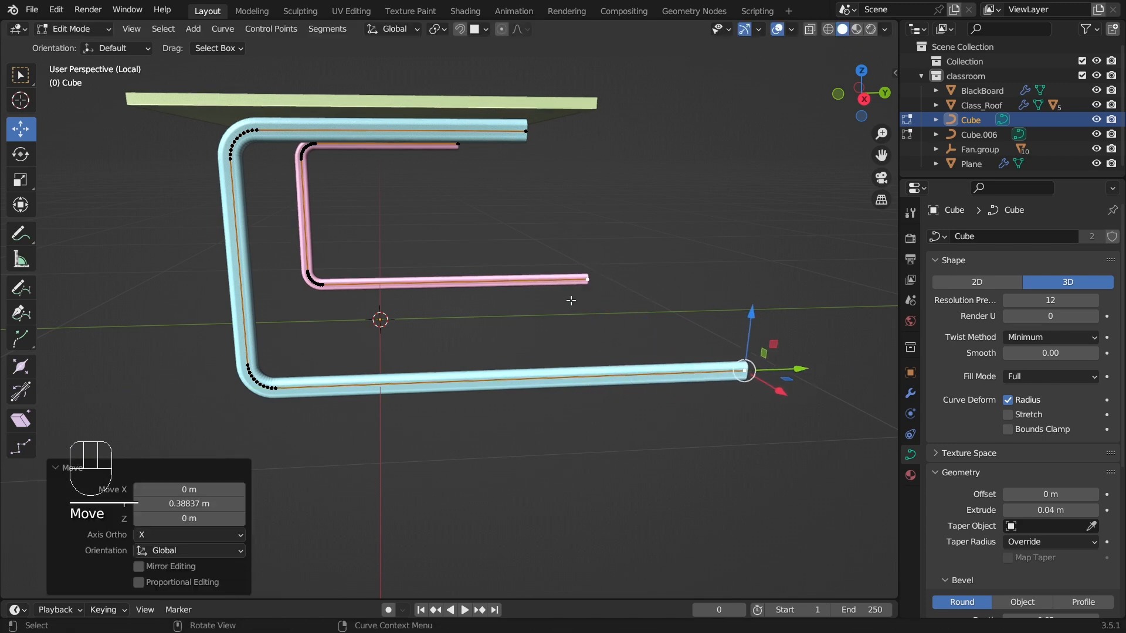
key("ctrl+z")
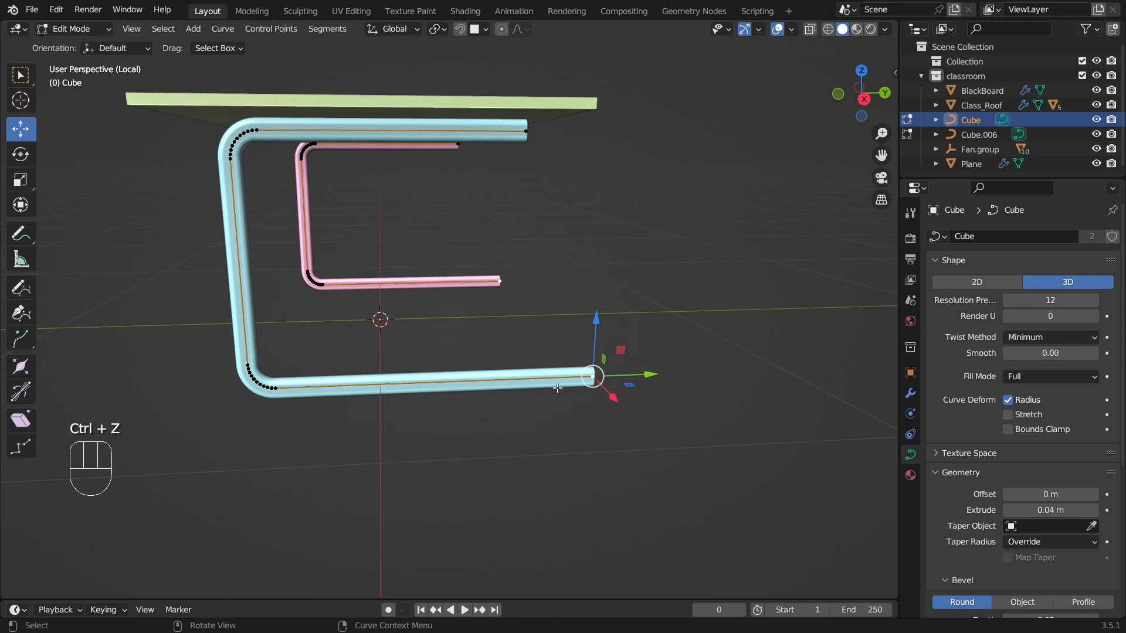
Step: Return to Object Mode and examine the desk and its two linked legs from several angles
key("Tab")
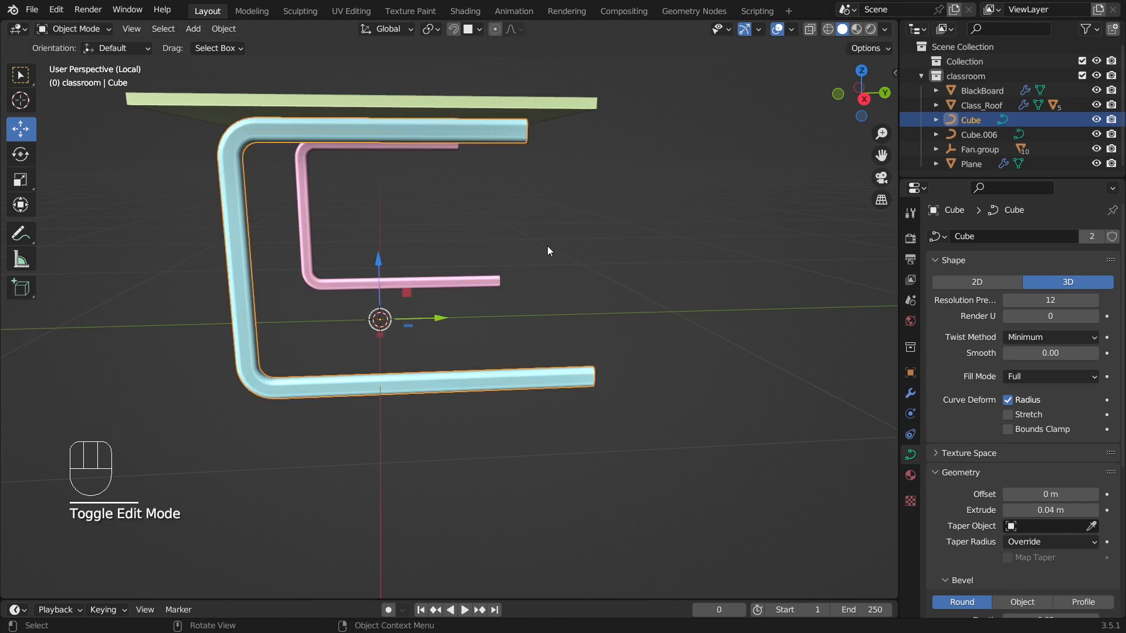
left_click(576, 271)
middle_click_drag(575, 272, 546, 353)
left_click(558, 389)
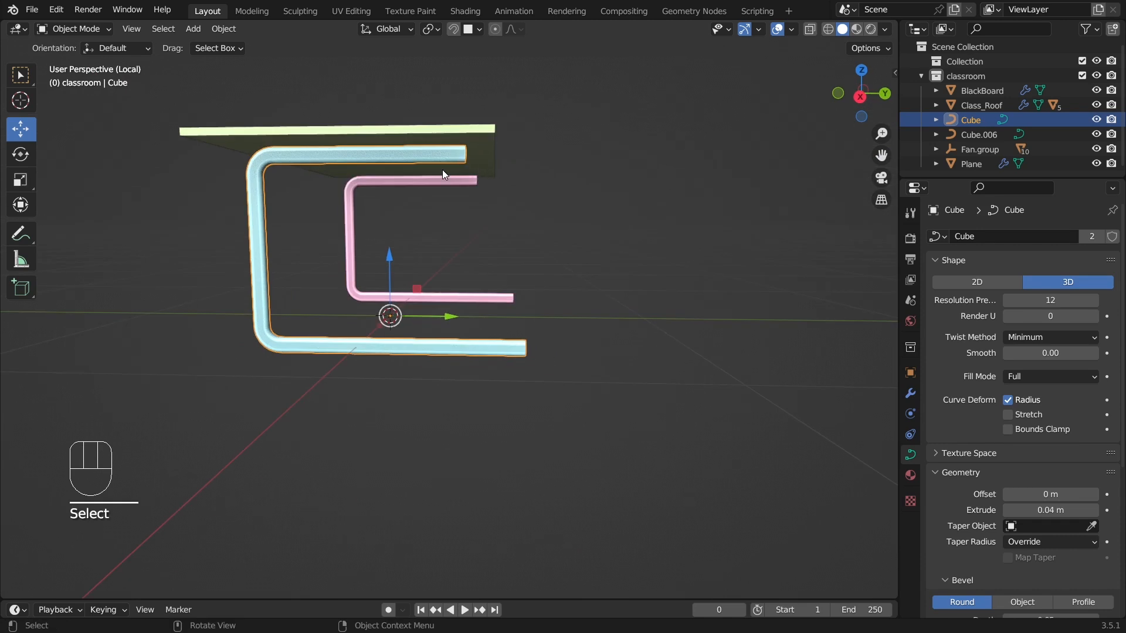
scroll(541, 258, "up", 2)
middle_click_drag(541, 258, 398, 104)
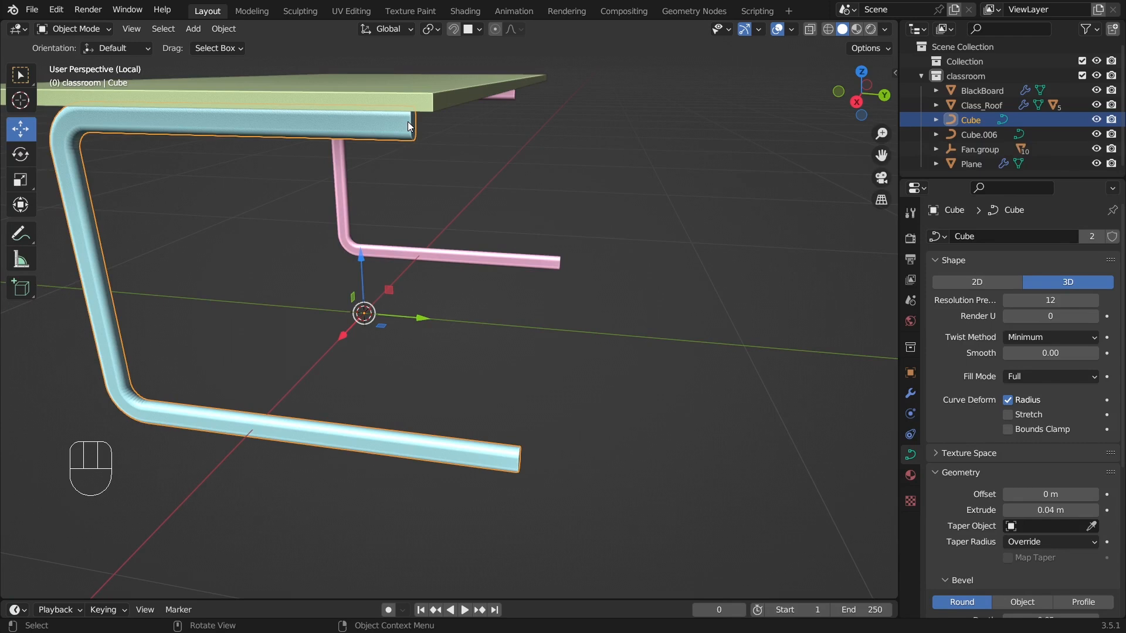
scroll(462, 273, "down", 4)
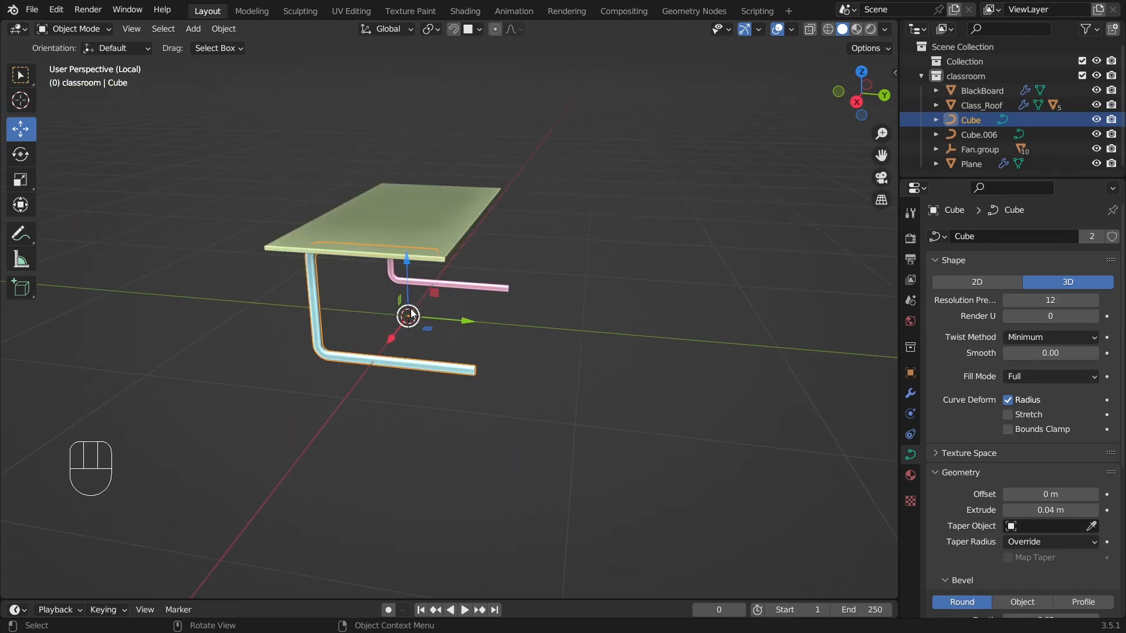
middle_click_drag(410, 315, 457, 306)
Step: Duplicate the original curve leg and move the copy clear of the desk, about 2.5 m along Y plus a small extra shift
left_click(372, 279)
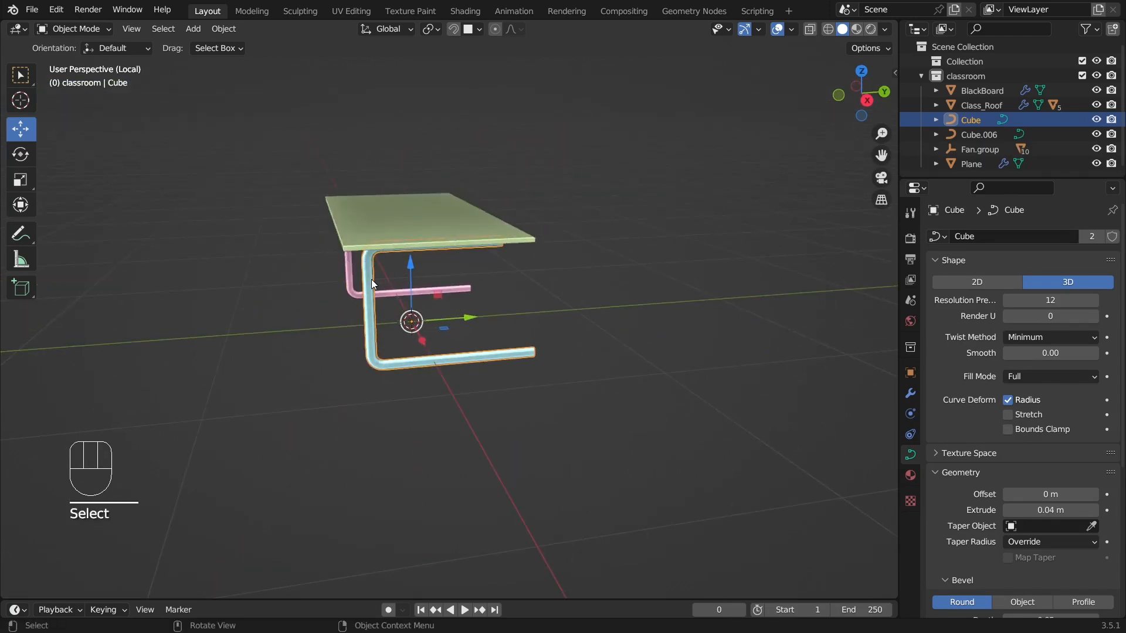
key("shift+d")
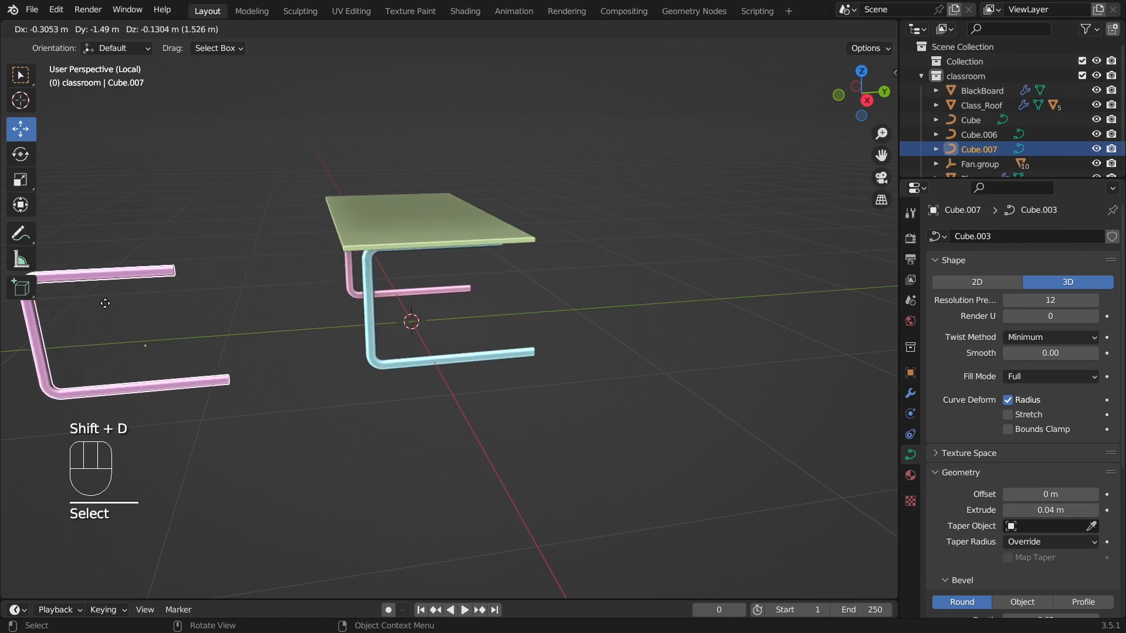
left_click(88, 276)
left_click_drag(181, 313, 643, 298)
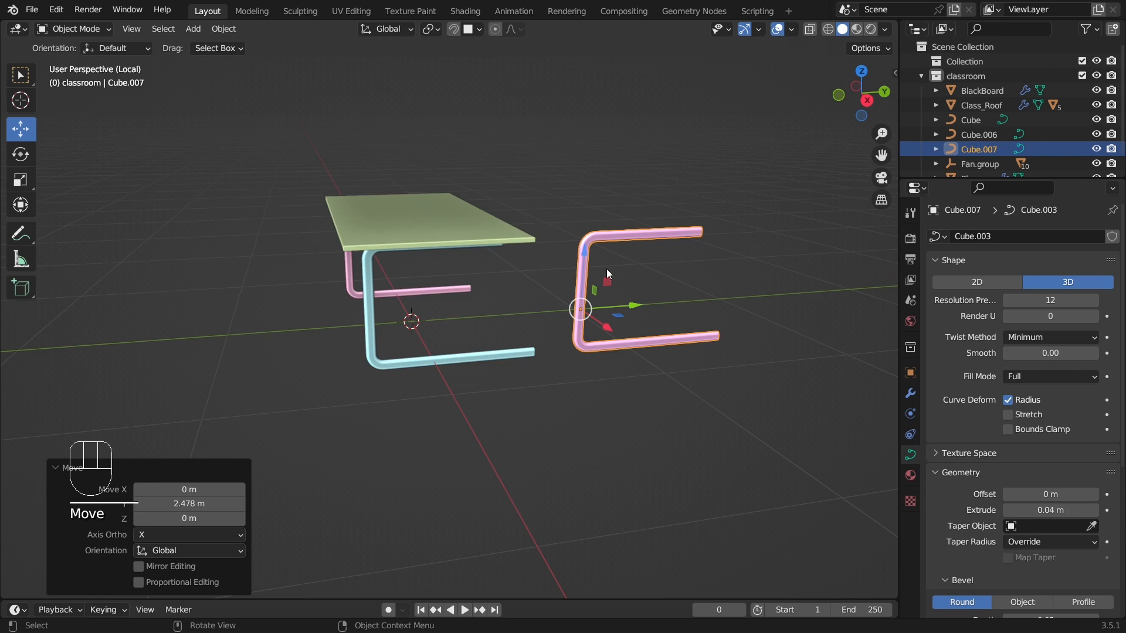
middle_click_drag(686, 317, 702, 260)
left_click(582, 337)
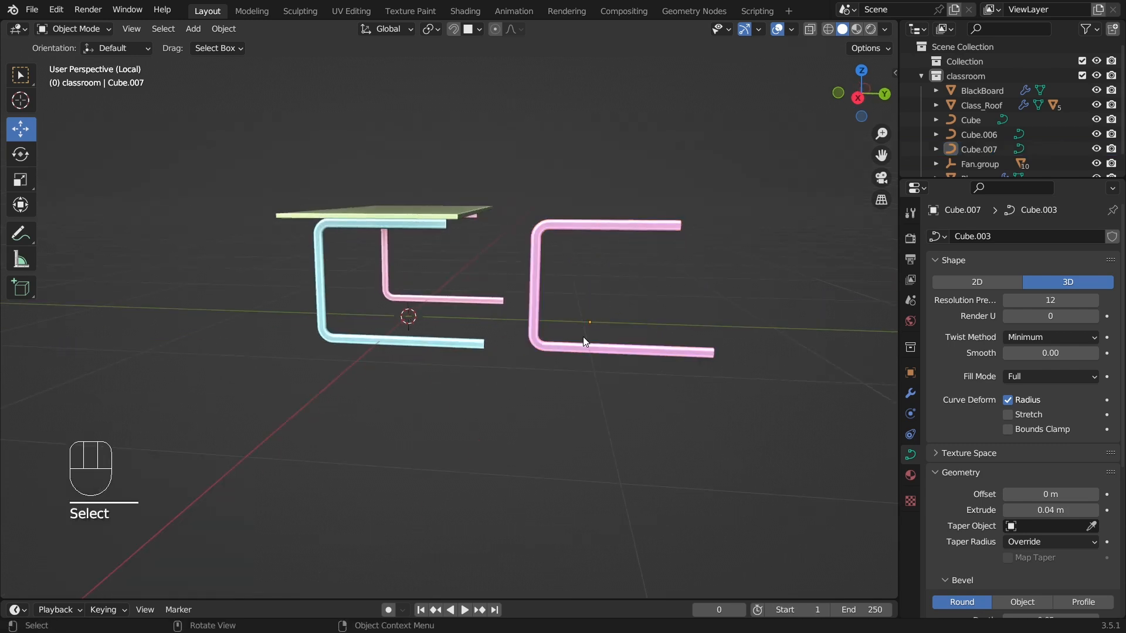
middle_click_drag(583, 336, 660, 351)
left_click(600, 256)
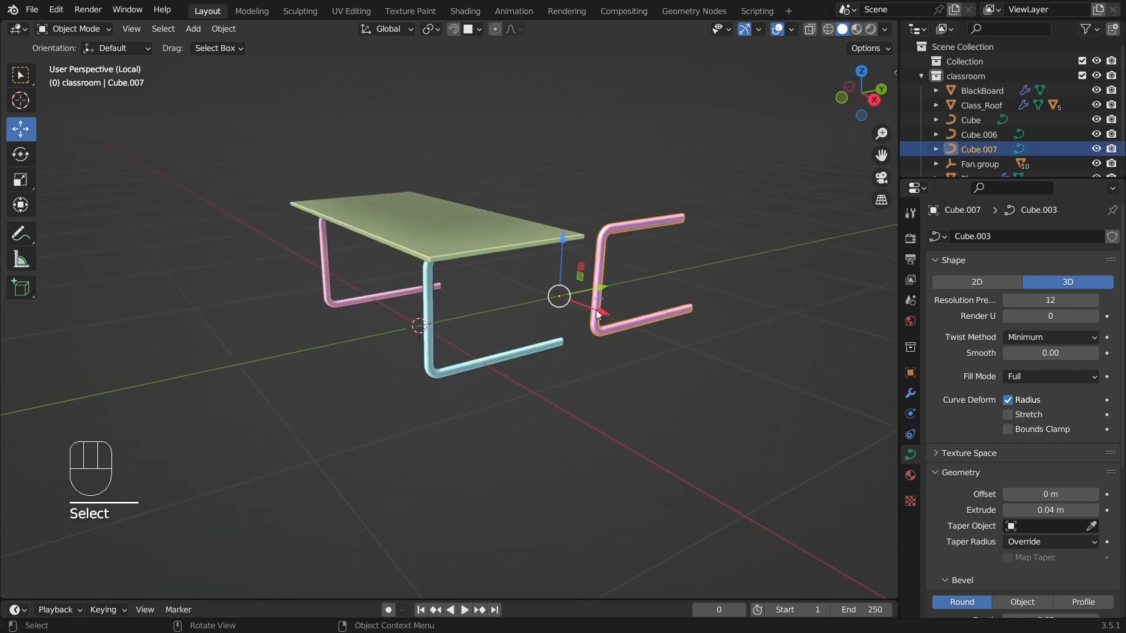
left_click_drag(590, 286, 630, 287)
left_click(651, 370)
Step: Convert the original desk leg and its linked mirrored leg from curve to mesh, leaving the spare copy as a curve
left_click(559, 345)
middle_click_drag(558, 345, 479, 313)
left_click(495, 295, "shift")
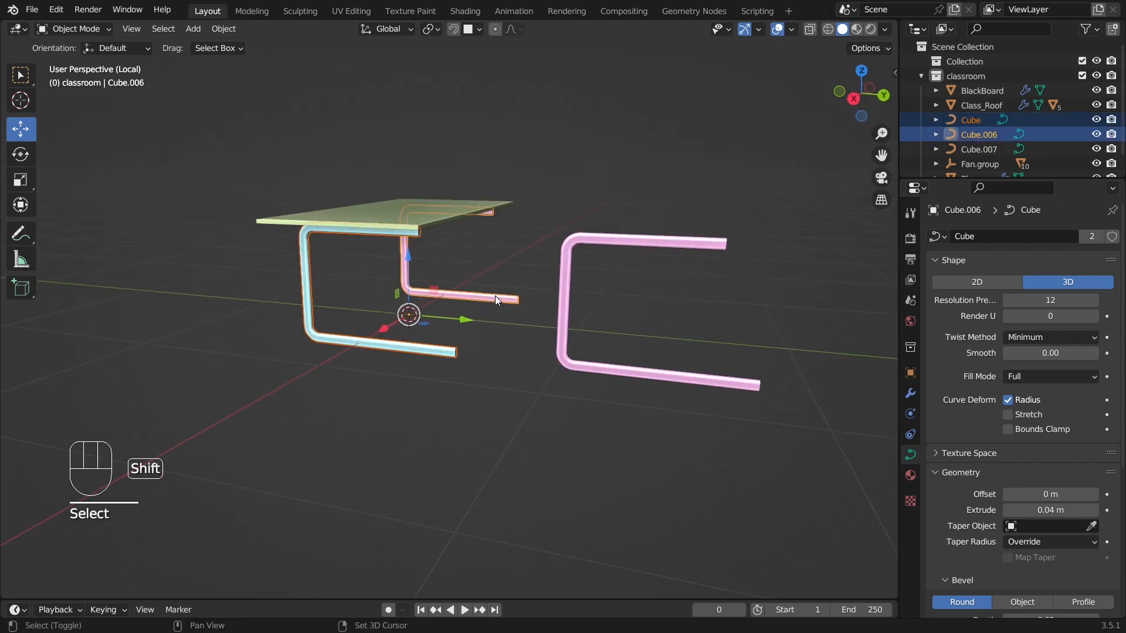
middle_click_drag(508, 228, 515, 363)
left_click(409, 367)
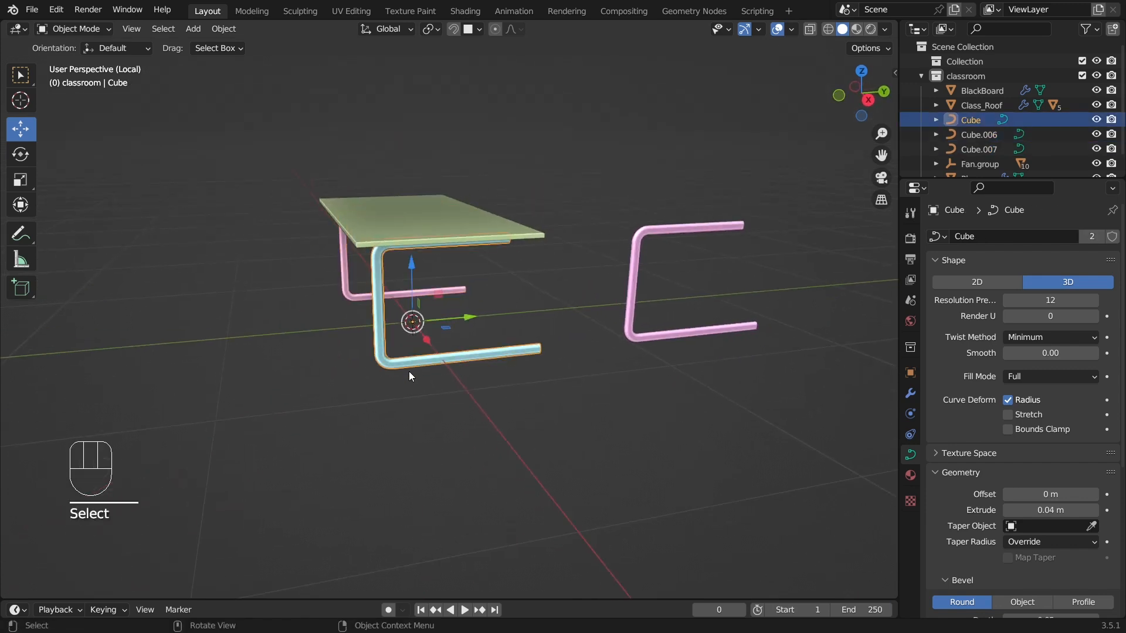
middle_click_drag(409, 367, 463, 385)
middle_click_drag(564, 338, 525, 237)
right_click(525, 236)
mouse_move(526, 237)
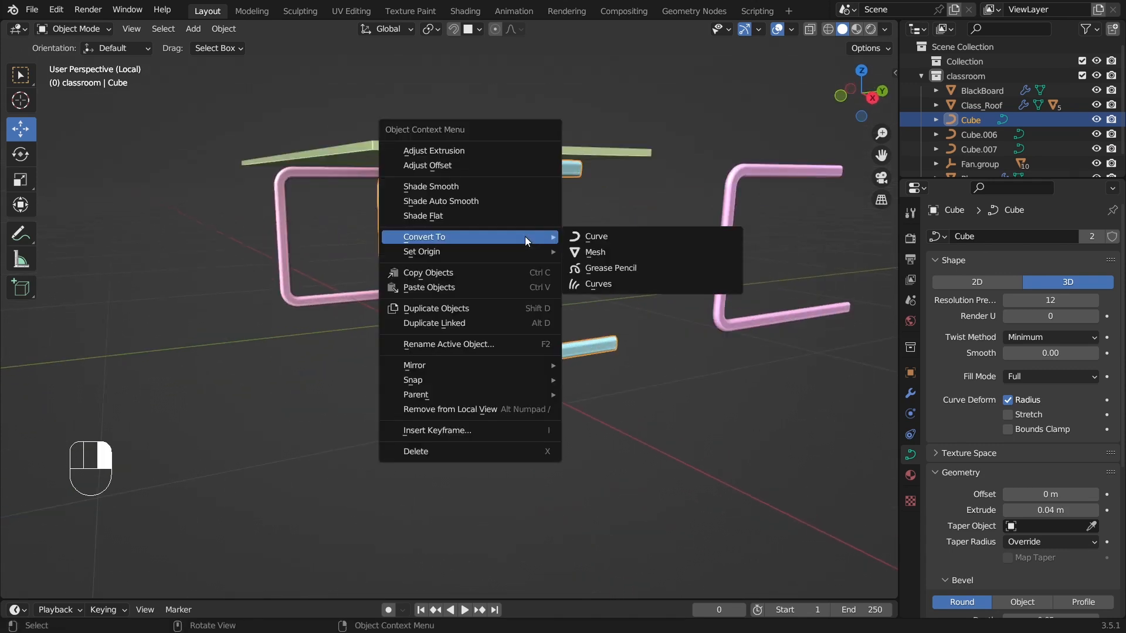
left_click(585, 249)
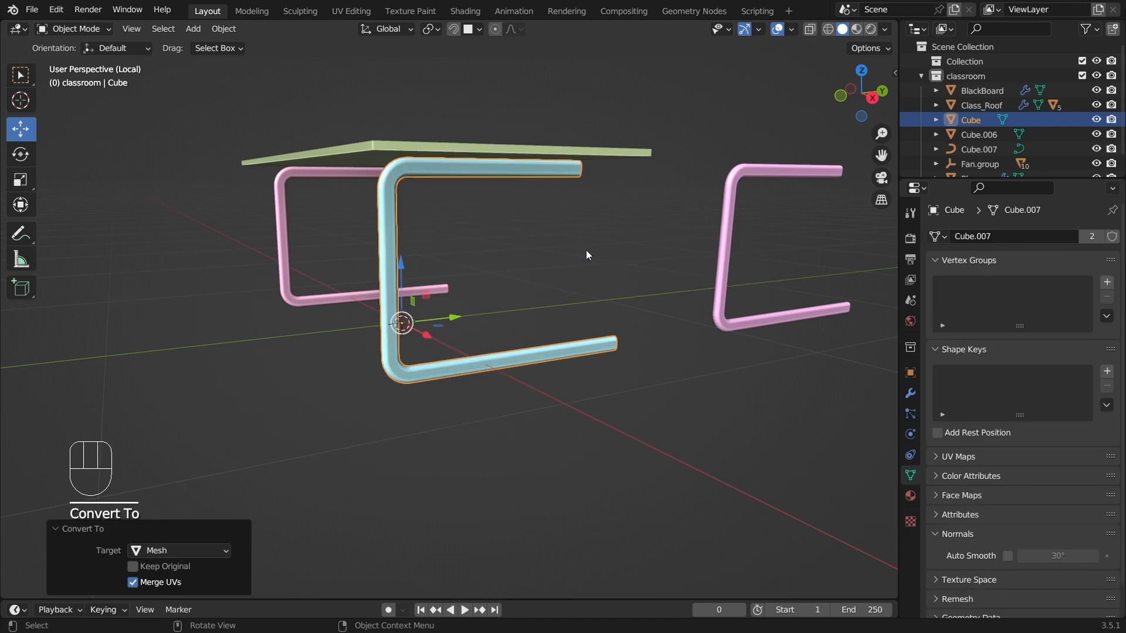
Step: Inspect the converted legs and enter Edit Mode on the original leg's mesh
left_click(578, 269)
scroll(523, 299, "up", 5)
left_click(491, 272)
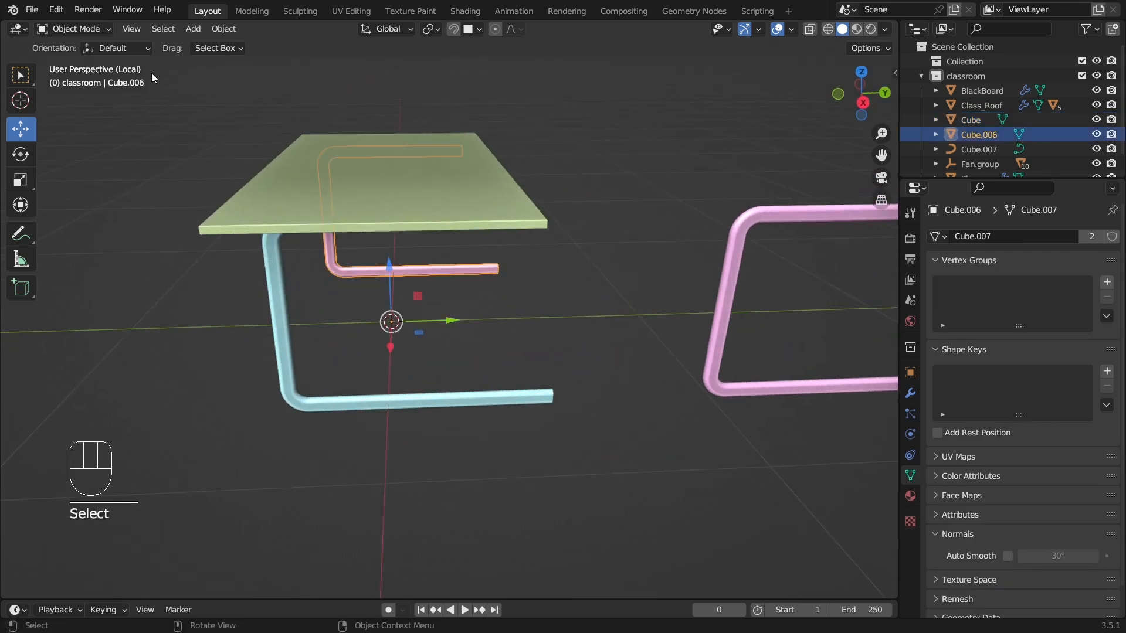
left_click(82, 30)
left_click(94, 62)
middle_click_drag(384, 273, 583, 278)
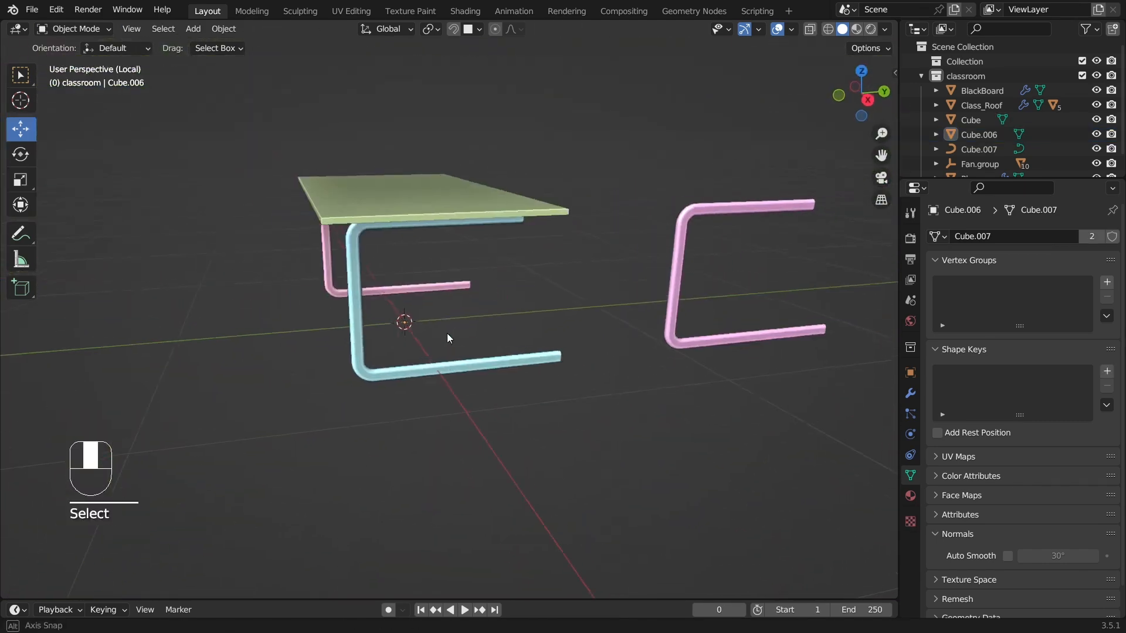
scroll(447, 338, "up", 8)
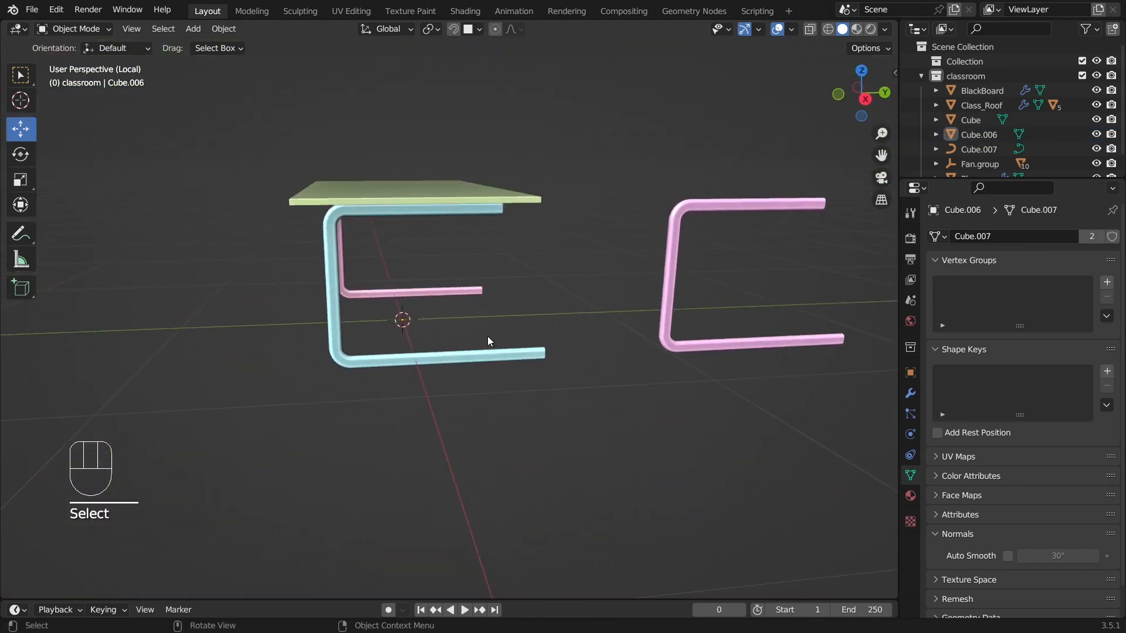
middle_click_drag(566, 338, 551, 360)
left_click(426, 382)
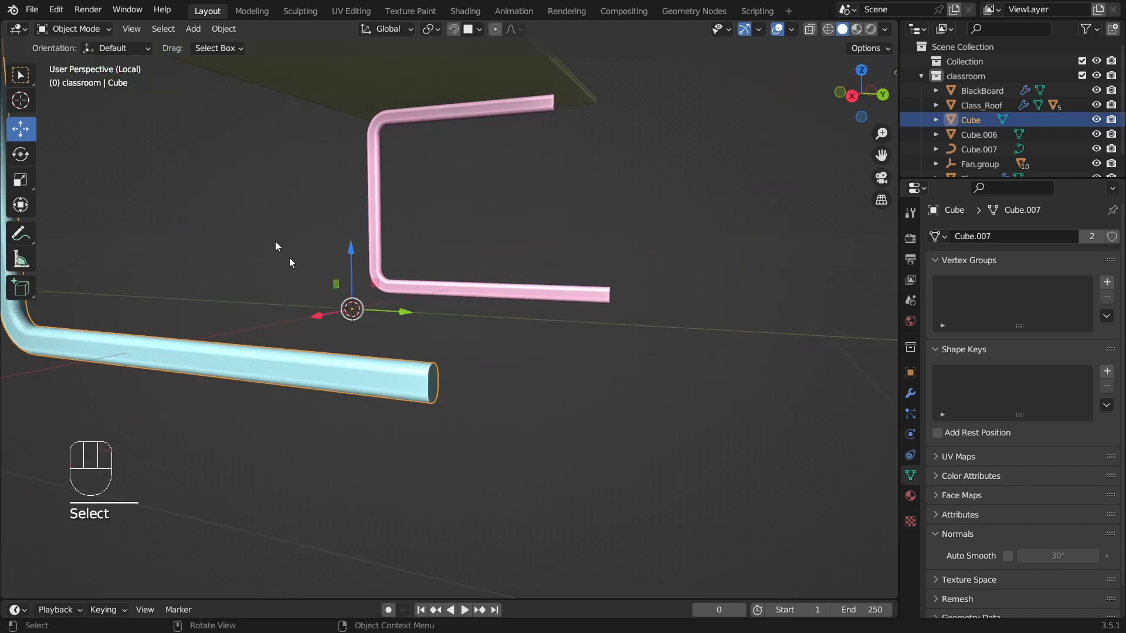
left_click(93, 29)
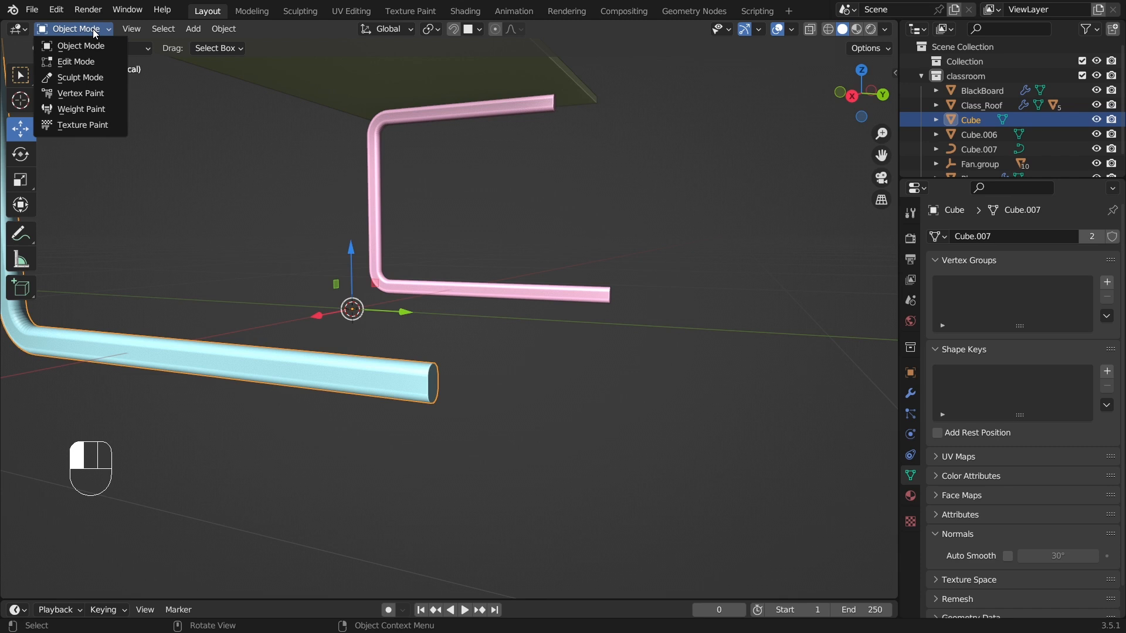
left_click(87, 59)
left_click(485, 380)
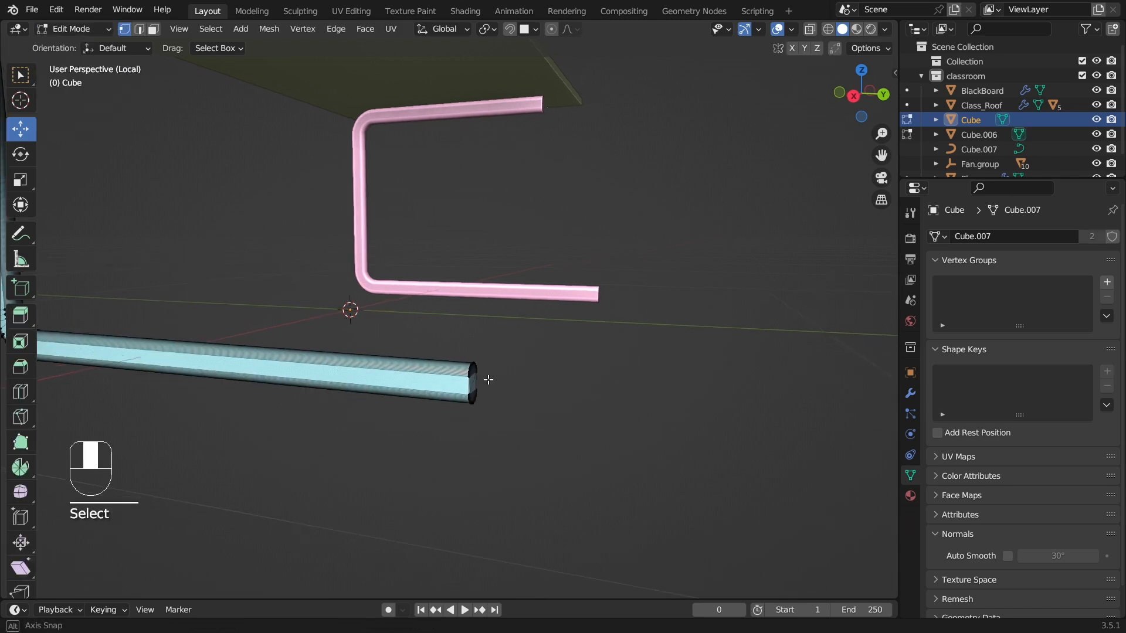
Step: Show the mesh in wireframe and select the vertex loop at the open end of the leg's lower bar
key("KP_1")
key("KP_3")
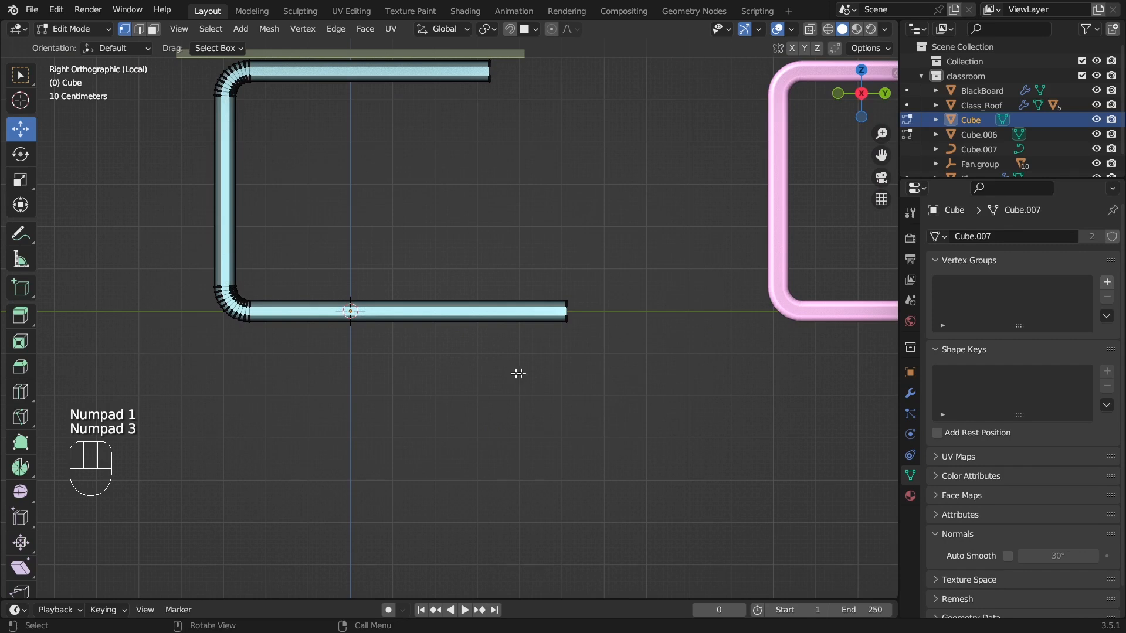
left_click(566, 308)
middle_click_drag(612, 263, 519, 320)
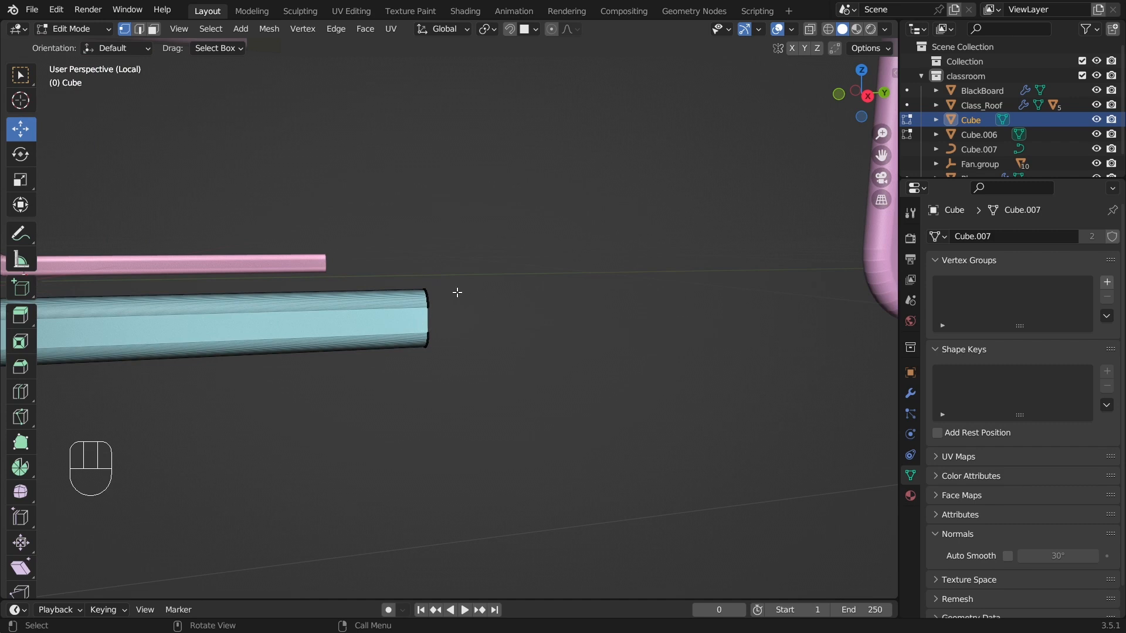
middle_click_drag(457, 292, 442, 343)
mouse_move(441, 343)
middle_mouse_down()
mouse_move(500, 329)
mouse_move(404, 272)
middle_mouse_up()
left_click(827, 31)
left_click(477, 340)
left_click_drag(404, 273, 473, 401)
mouse_move(479, 381)
middle_mouse_down()
mouse_move(450, 369)
mouse_move(485, 377)
mouse_move(467, 374)
middle_mouse_up()
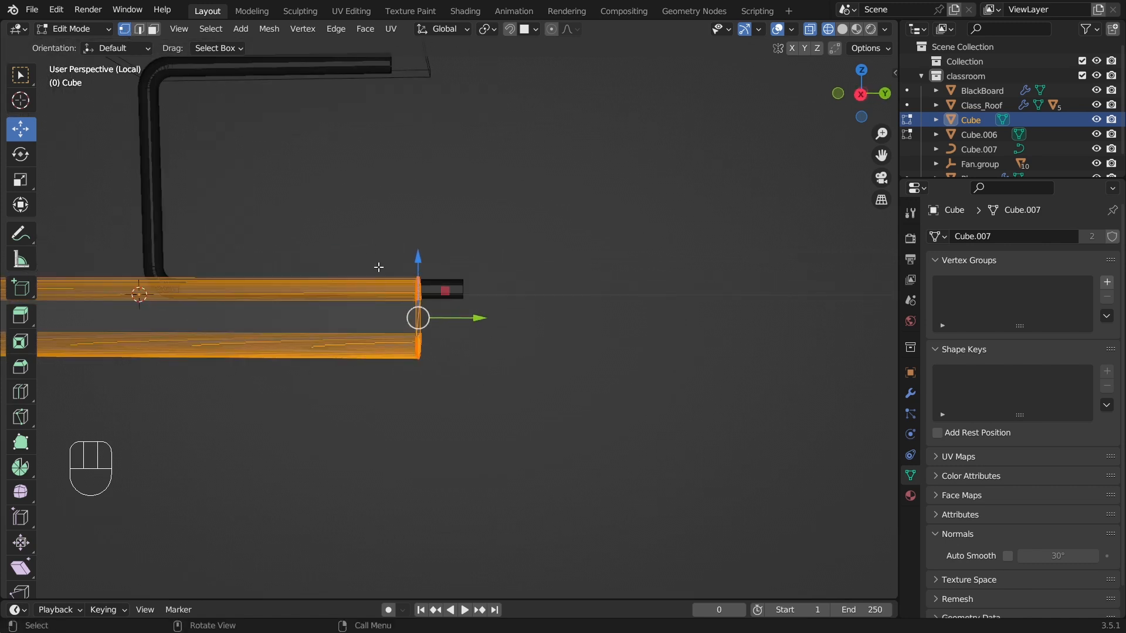
Step: Extrude the selected end loop of the lower bar 0.03 m along Y
key("KP_3")
key("e")
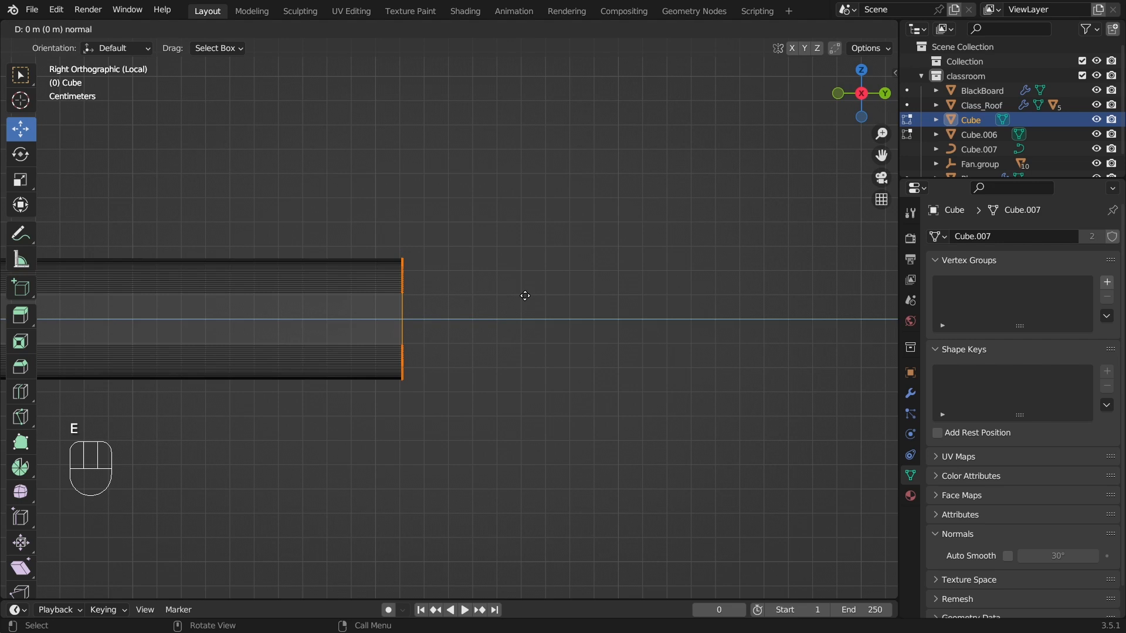
key("y")
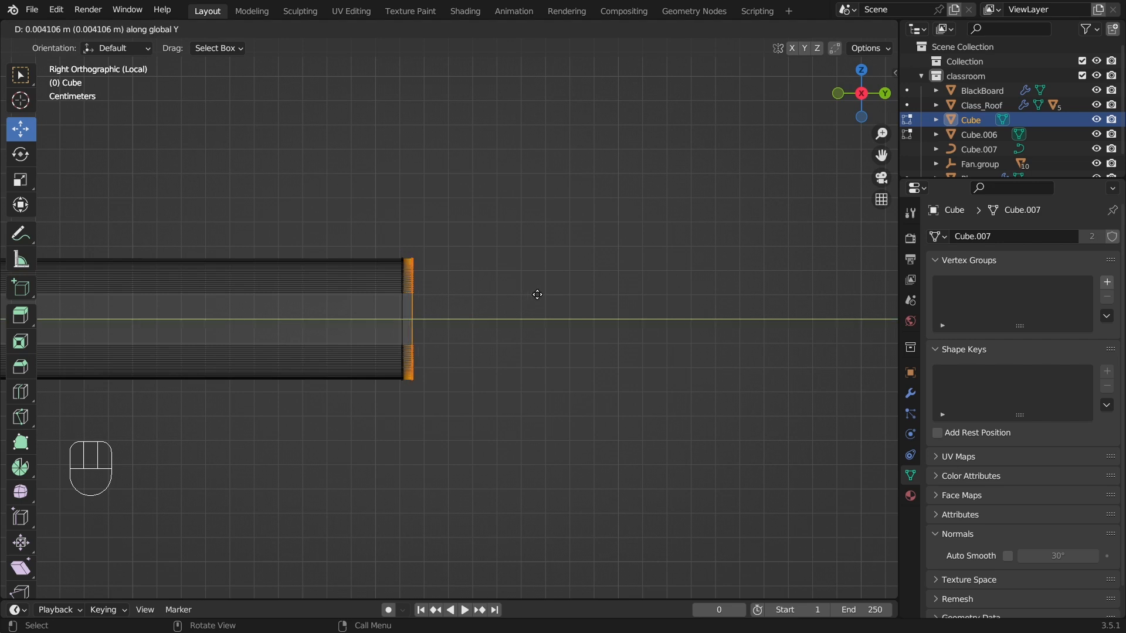
left_click(611, 300)
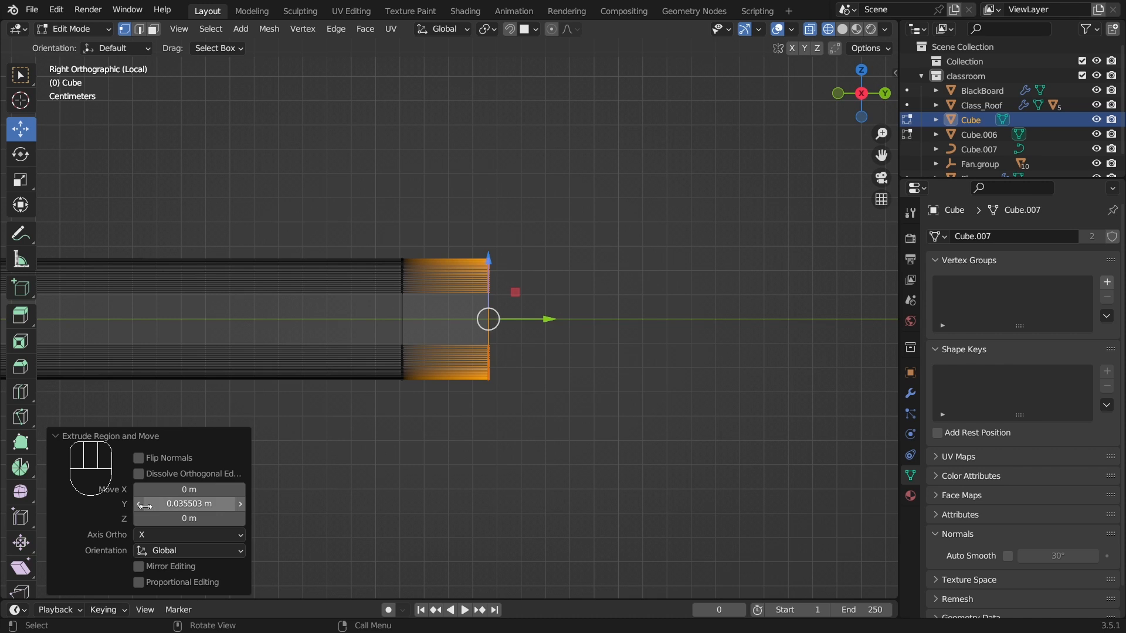
left_click(183, 505)
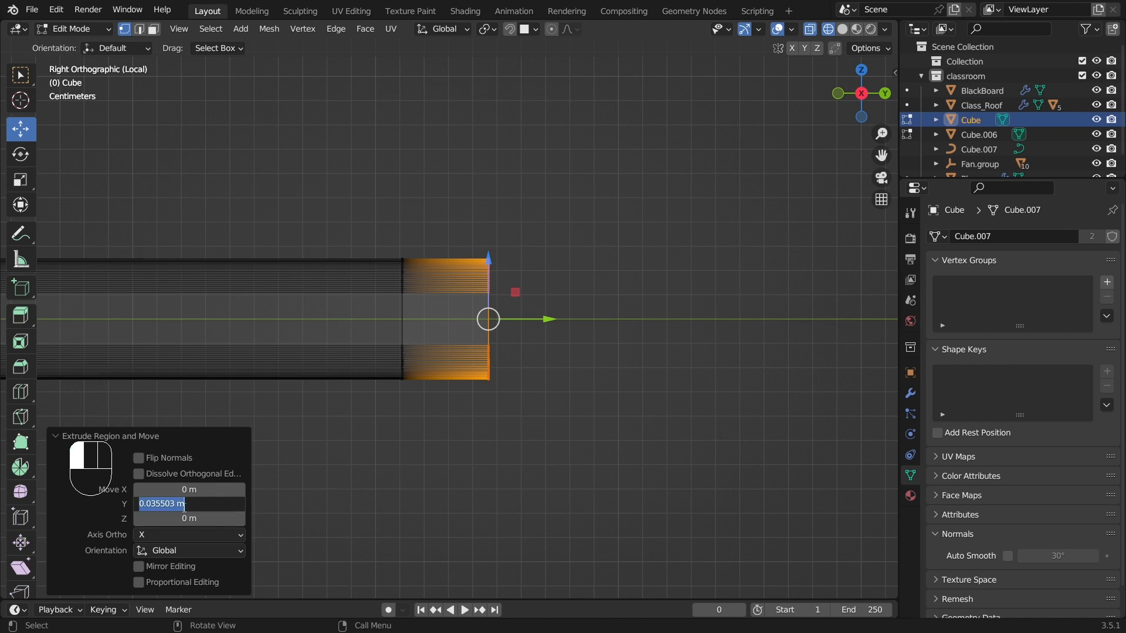
key("BackSpace")
type(".03")
key("Return")
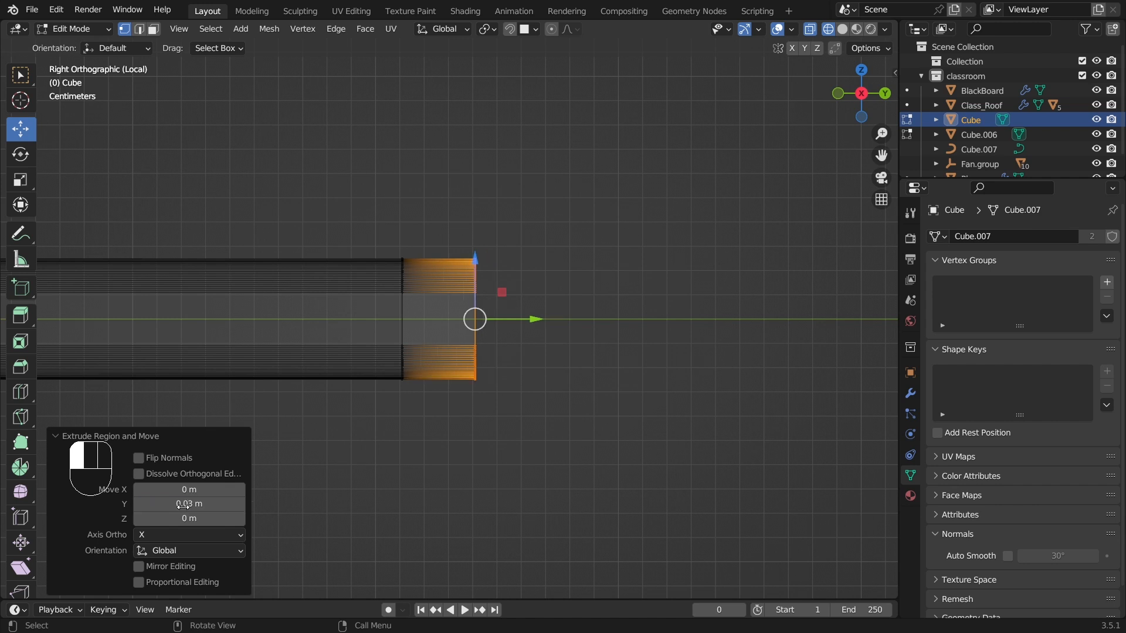
Step: Switch to face selection and select all faces of the short extruded band at the lower bar's end
left_click(411, 453)
scroll(398, 436, "down", 3)
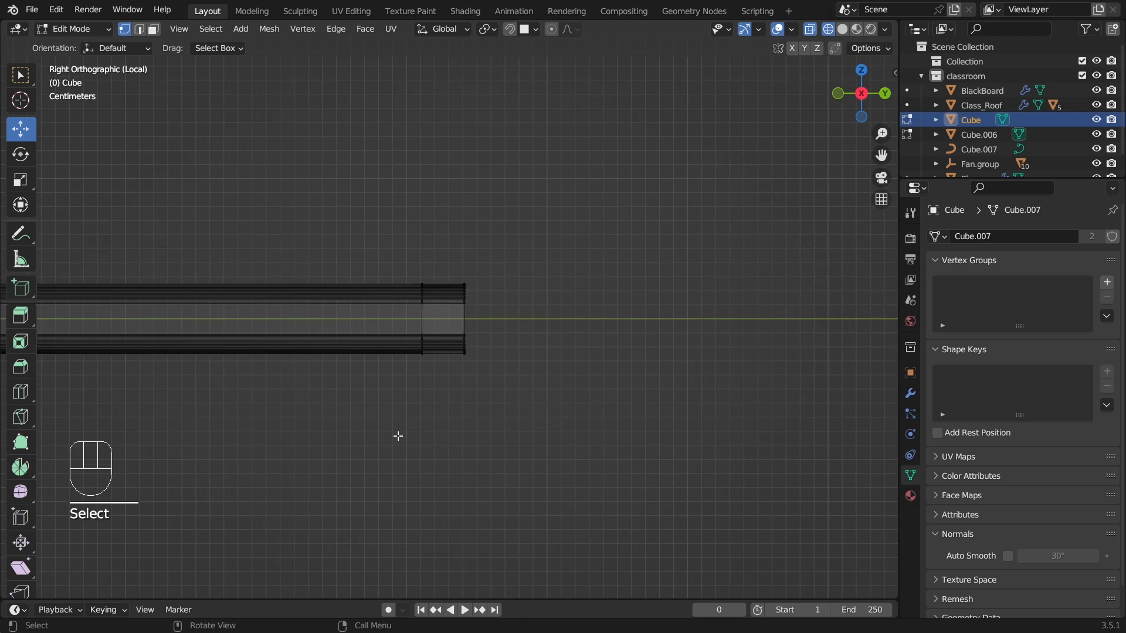
scroll(399, 436, "up", 2)
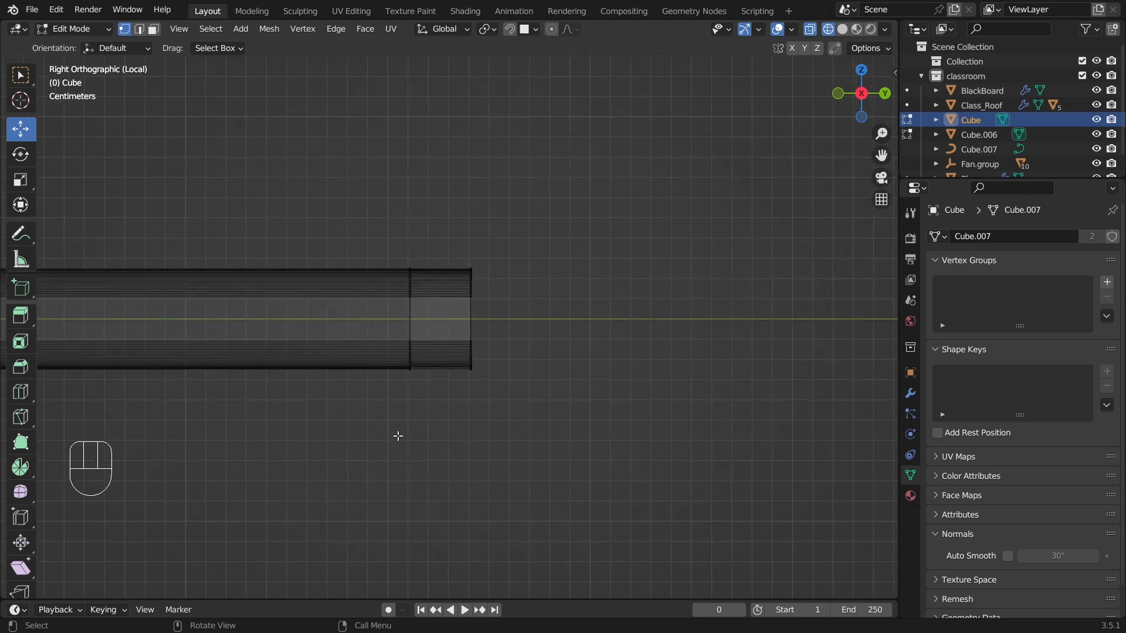
left_click(153, 29)
left_click(419, 232)
left_click_drag(436, 242, 529, 411)
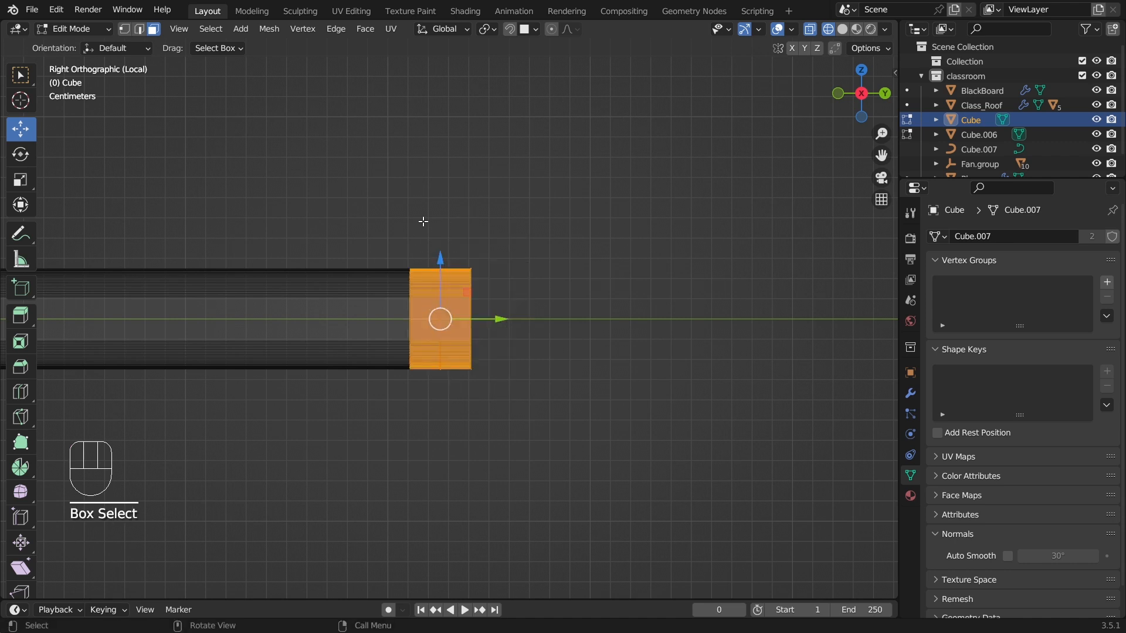
Step: Extrude the band's faces outward along their normals by about 0.015 m to form a thicker end cap
middle_click_drag(527, 387, 467, 248)
middle_click_drag(471, 291, 582, 313)
mouse_move(490, 302)
middle_mouse_down()
mouse_move(503, 325)
mouse_move(495, 317)
middle_mouse_up()
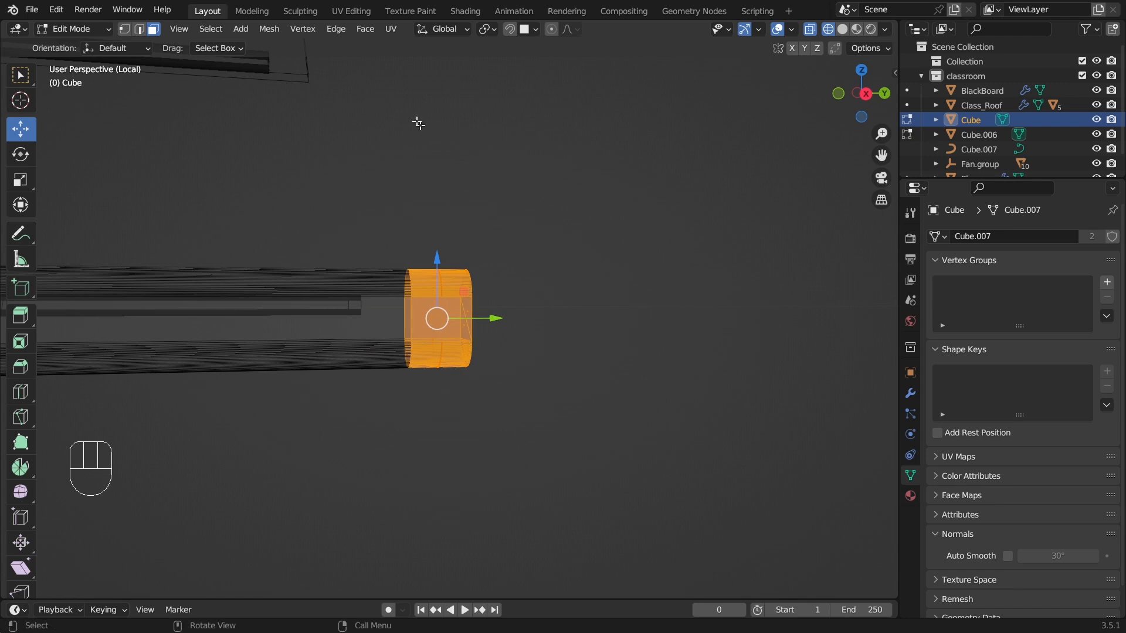
left_click(368, 31)
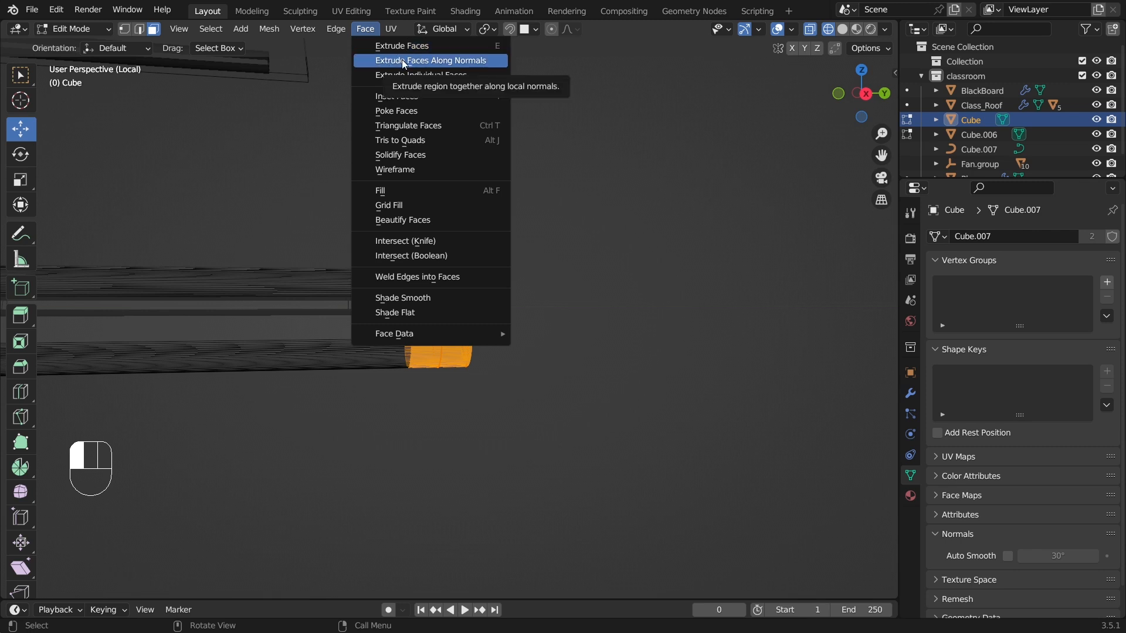
left_click(450, 61)
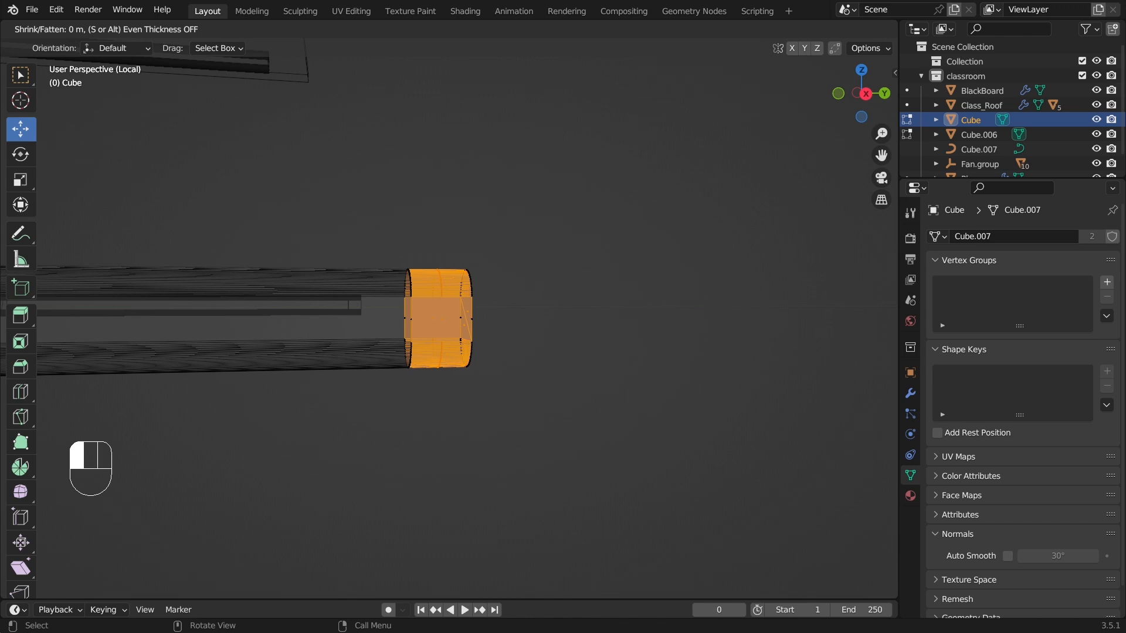
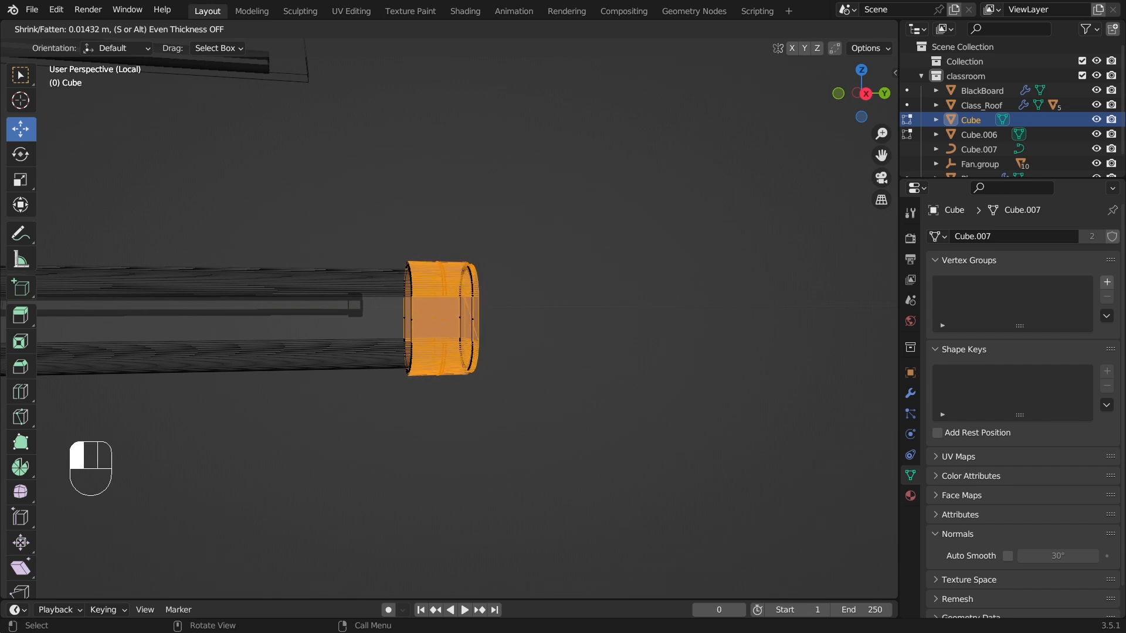
left_click(504, 49)
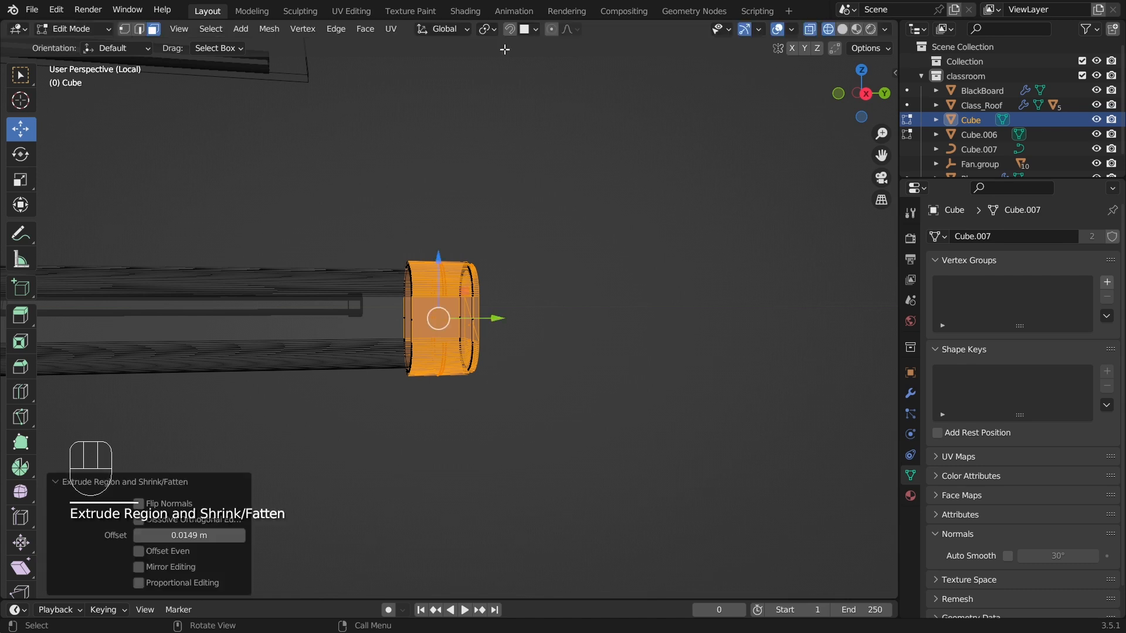
Step: Deselect the end cap and examine the capped lower bars on both linked legs in solid shading
left_click(512, 140)
middle_click_drag(615, 229, 584, 226)
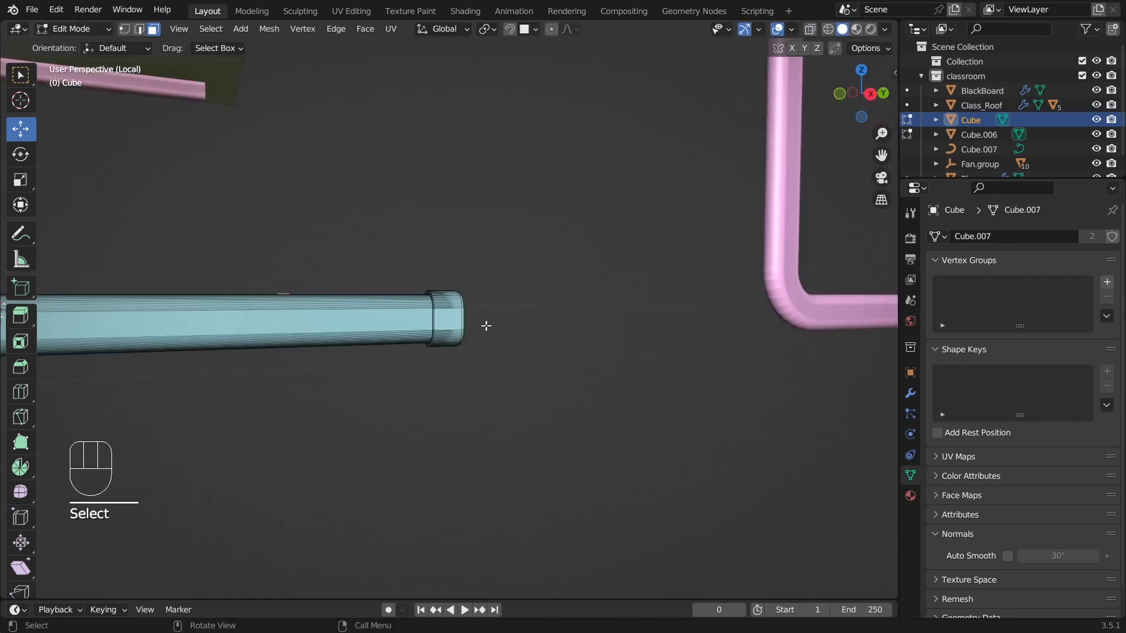
scroll(485, 326, "up", 8)
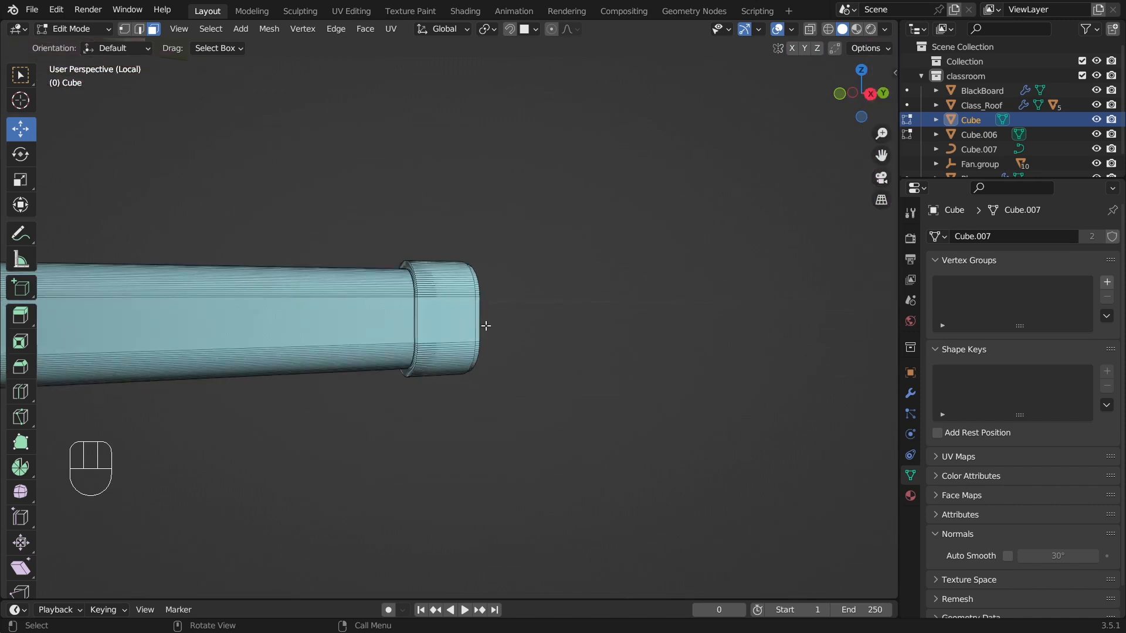
scroll(446, 276, "down", 12)
scroll(470, 304, "up", 7)
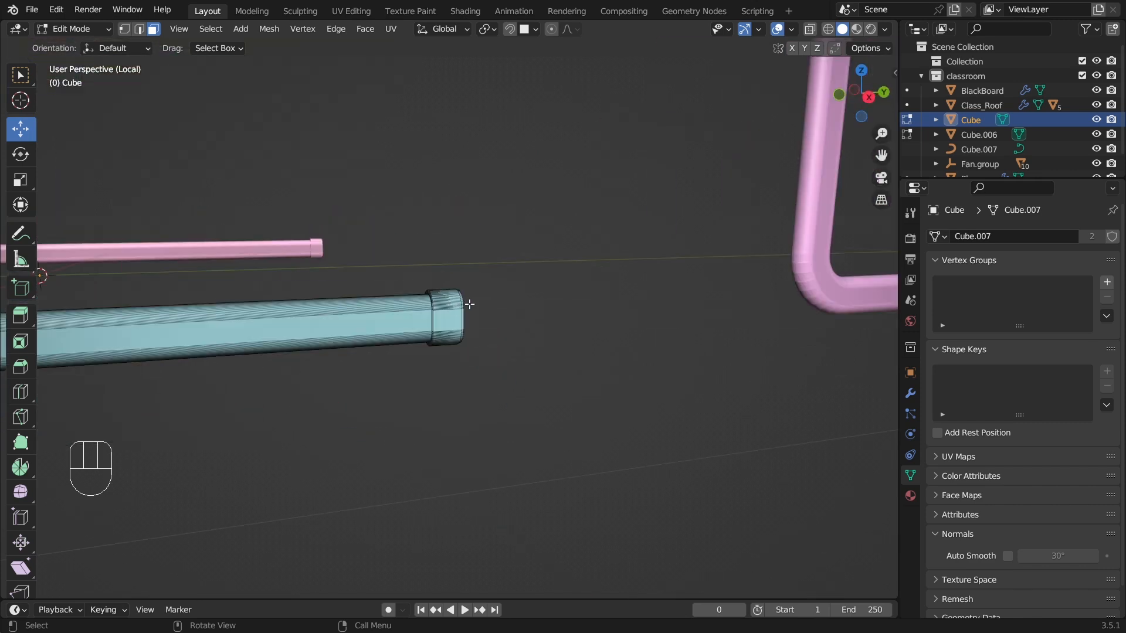
scroll(468, 304, "down", 5)
middle_click_drag(457, 310, 428, 304)
scroll(497, 342, "up", 5)
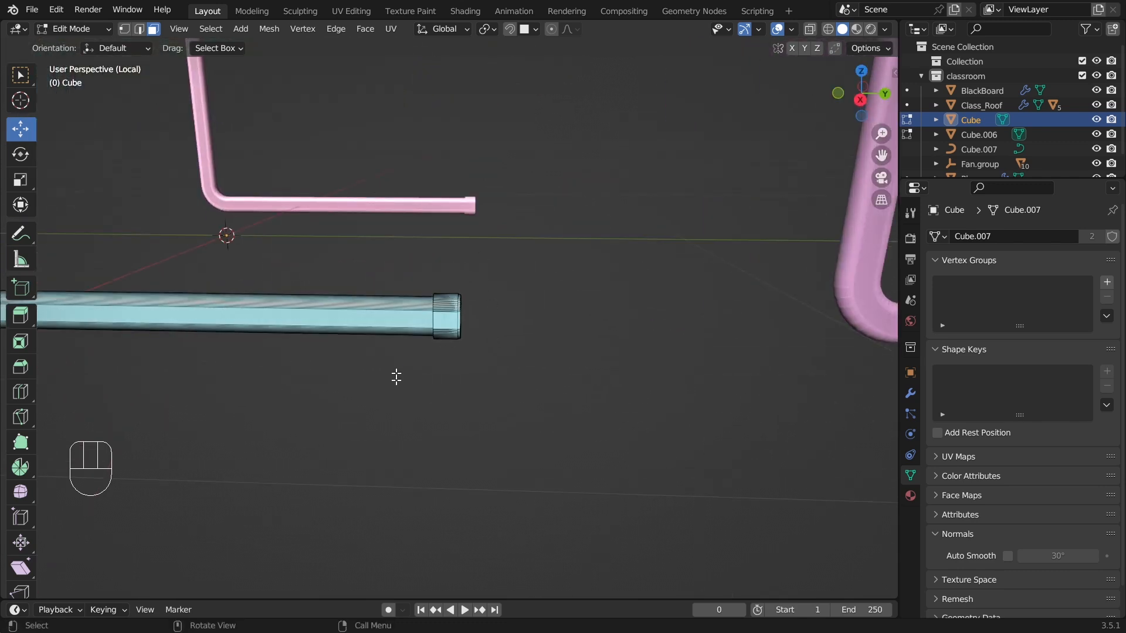
middle_click_drag(473, 178, 585, 199)
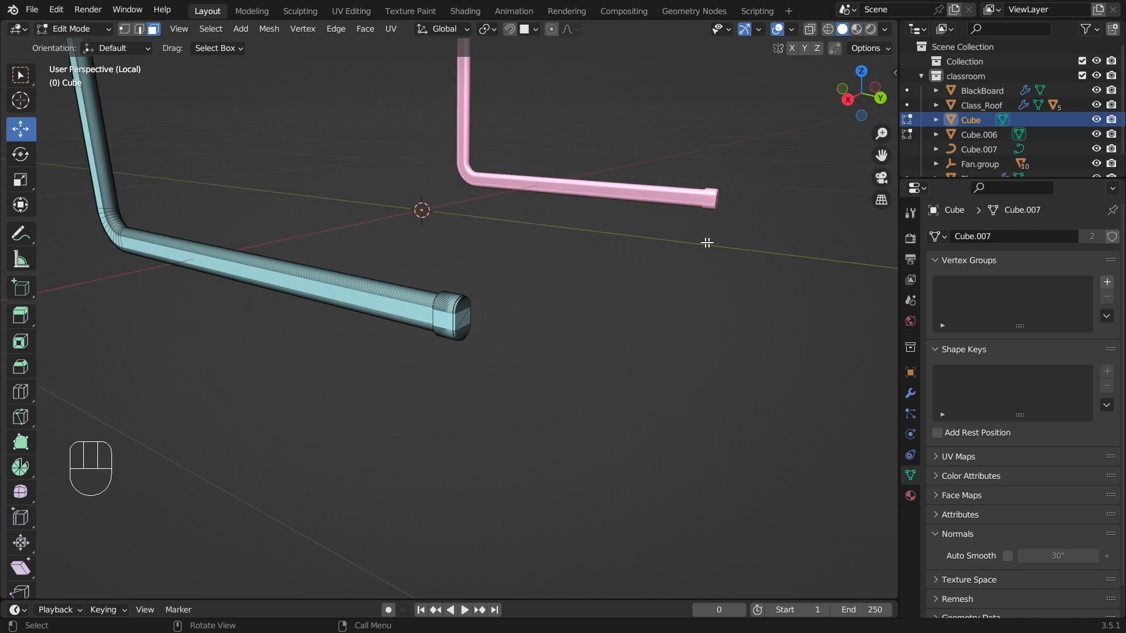
scroll(723, 200, "down", 5)
middle_click_drag(724, 201, 558, 276)
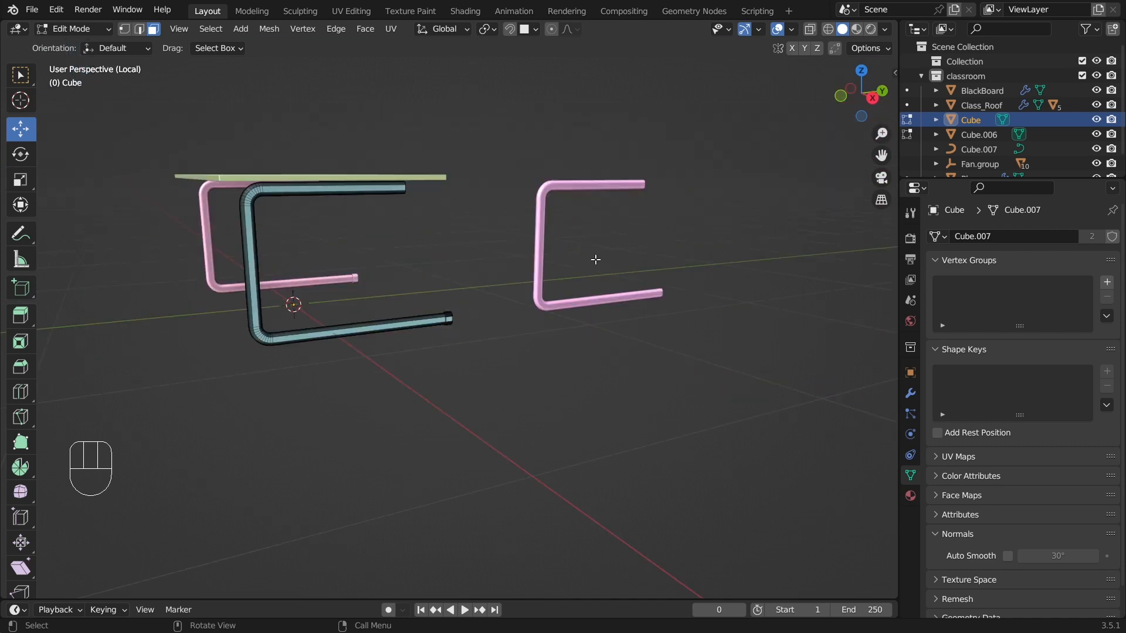
Step: Return the two linked legs to Object Mode and clear the selection
left_click(72, 29)
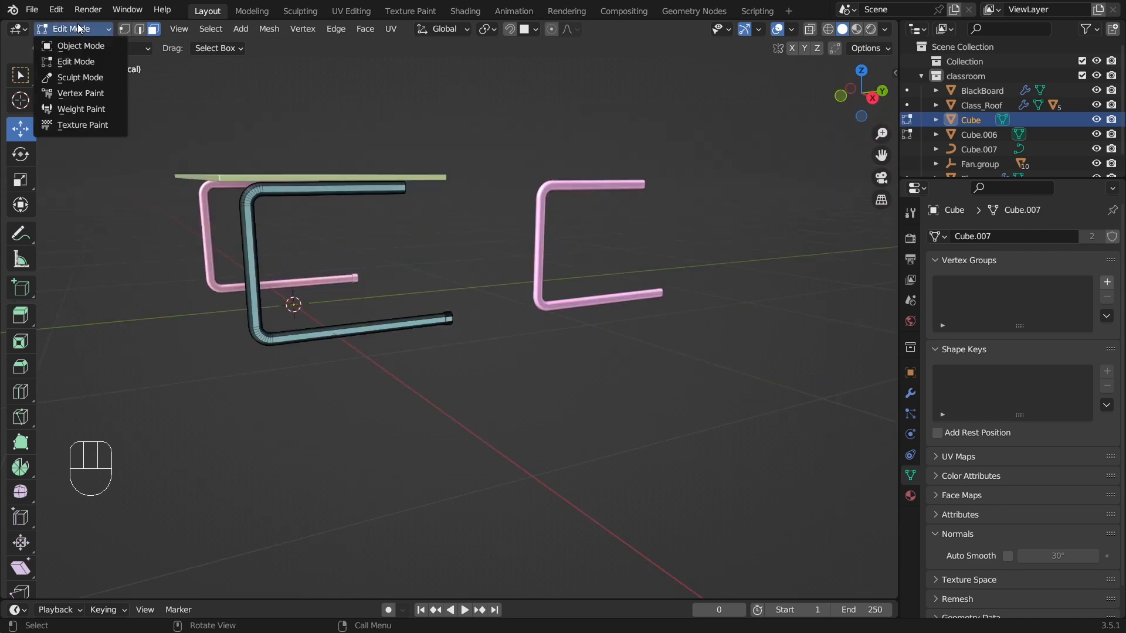
left_click(79, 44)
left_click(381, 136)
middle_click_drag(381, 136, 355, 214)
Step: Select both capped legs together with the tabletop, try to join them, and select the tabletop alone
left_click(354, 211)
left_click_drag(275, 263, 175, 294)
middle_click_drag(389, 259, 326, 259)
left_click(365, 250)
left_click(365, 249)
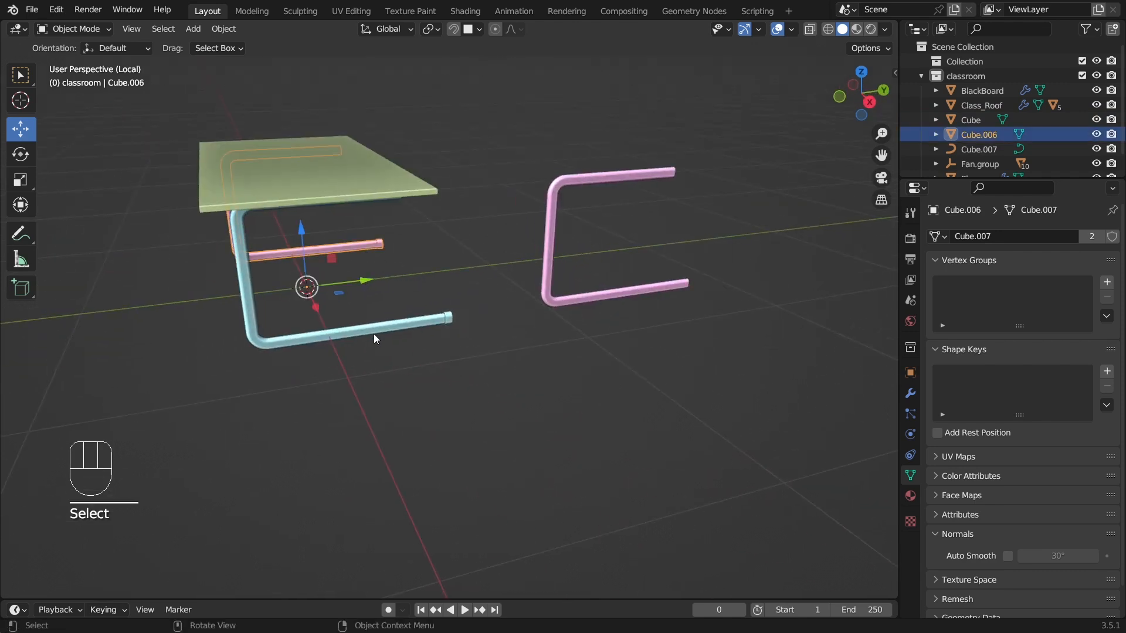
left_click(376, 333, "shift")
left_click(355, 199, "shift")
middle_click_drag(354, 200, 395, 174)
key("ctrl+j")
left_click(374, 124)
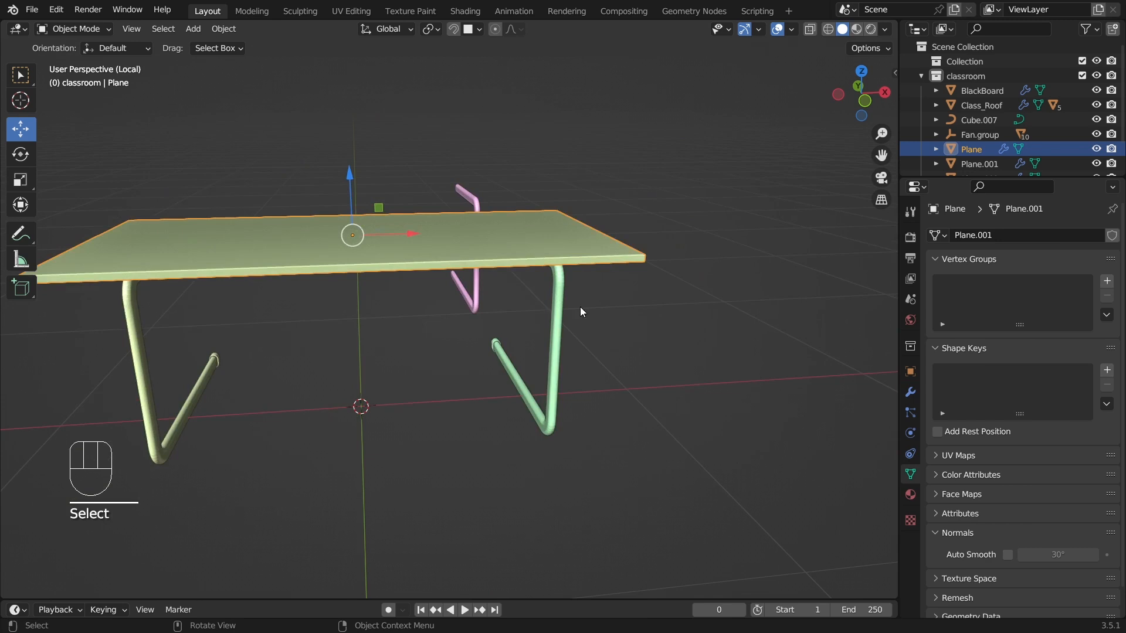
Step: Add a NURBS path curve at the world origin beneath the desk
middle_click_drag(596, 297, 648, 306)
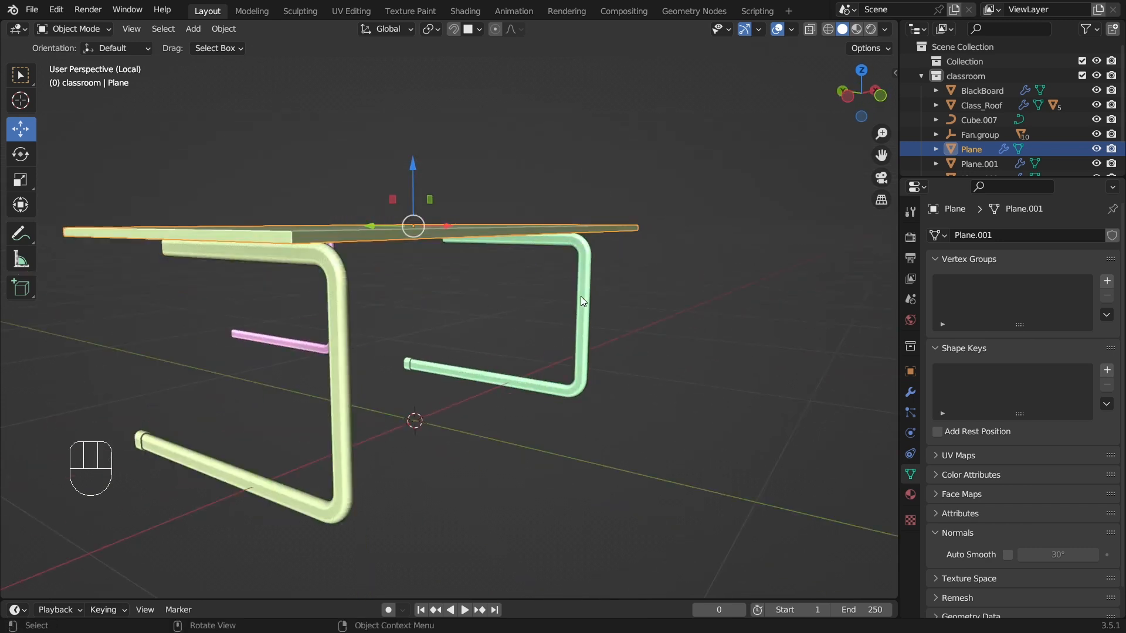
middle_click_drag(568, 311, 520, 323)
scroll(572, 356, "up", 3)
scroll(519, 323, "down", 3)
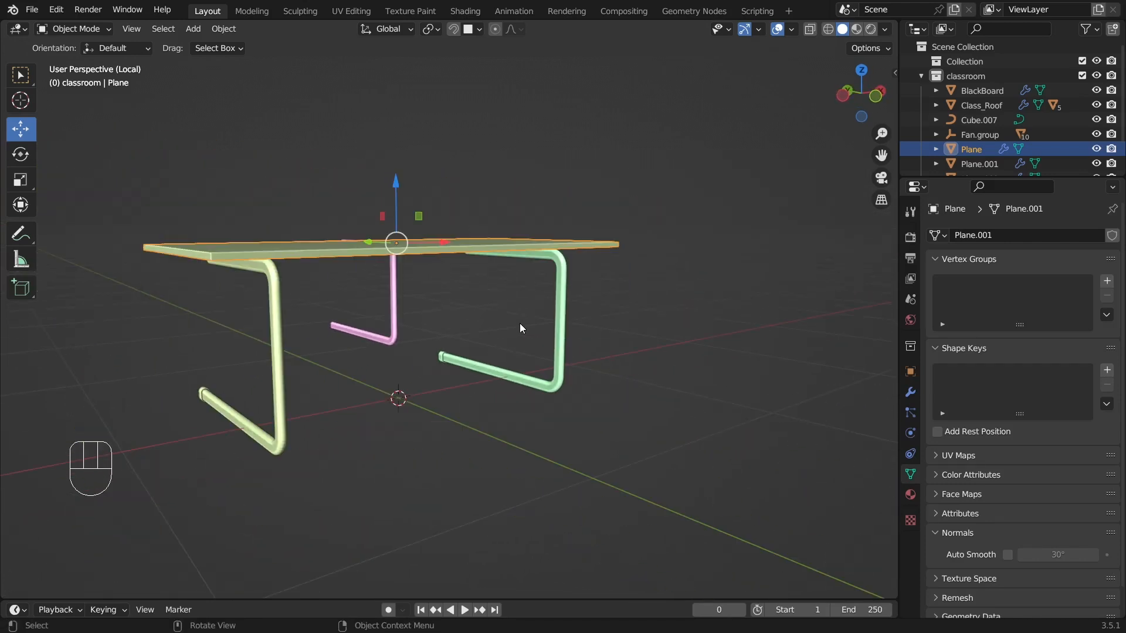
key("shift+a")
mouse_move(525, 325)
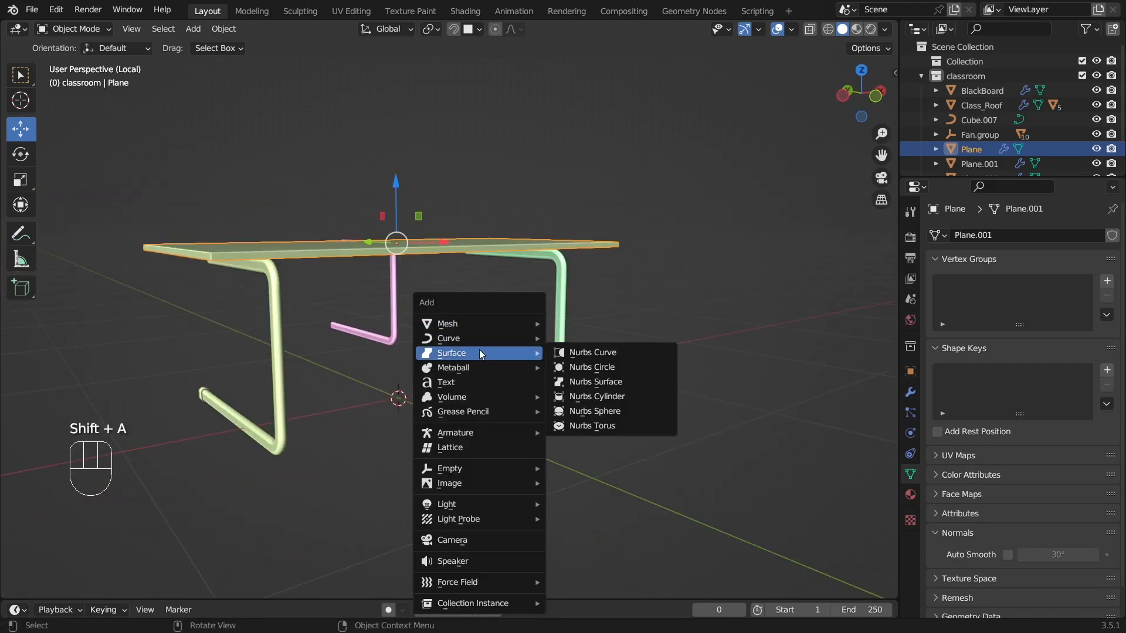
mouse_move(498, 338)
left_click(598, 402)
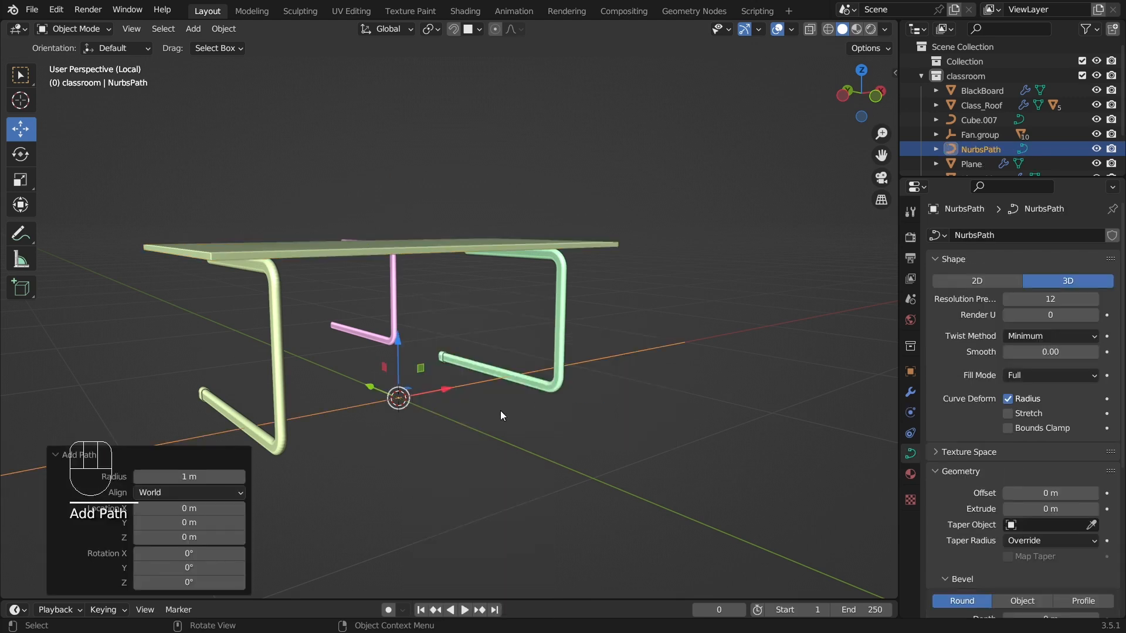
Step: Raise the path about 0.44 m along Z and scale it down to roughly span the two desk legs
middle_click_drag(515, 407, 389, 402)
left_click_drag(397, 397, 546, 261)
middle_click_drag(622, 331, 733, 325)
key("s")
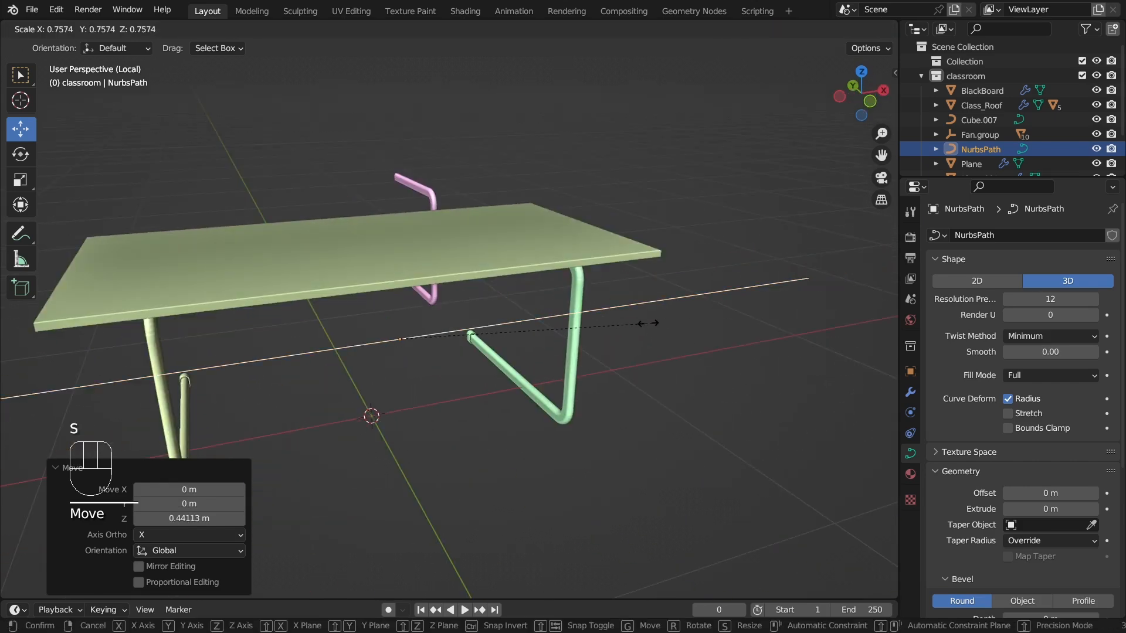
left_click(506, 345)
Step: Move the path along Y and Z to bring it beside the legs' uprights, just under the tabletop
middle_click_drag(505, 344, 485, 232)
left_click_drag(485, 233, 485, 224)
left_click(593, 299)
left_click(593, 315)
middle_click_drag(592, 315, 574, 275)
mouse_move(546, 288)
left_mouse_down()
mouse_move(487, 289)
mouse_move(532, 287)
left_mouse_up()
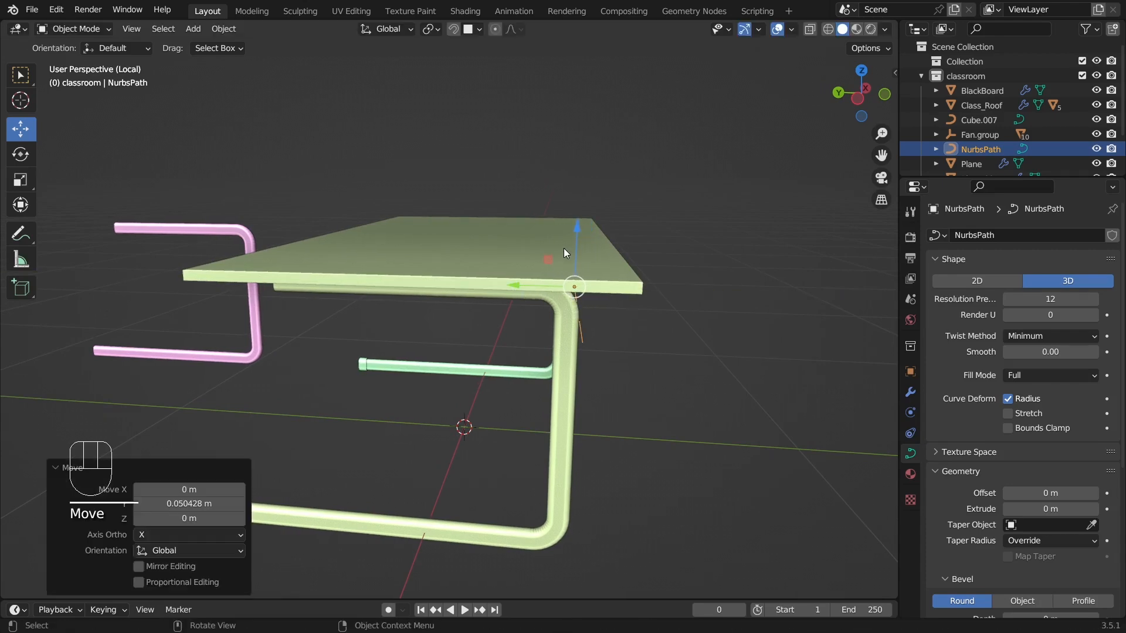
left_click_drag(564, 249, 579, 255)
Step: Shift the path about -0.011 m along Y and check its alignment with the uprights of both legs
left_click(672, 343)
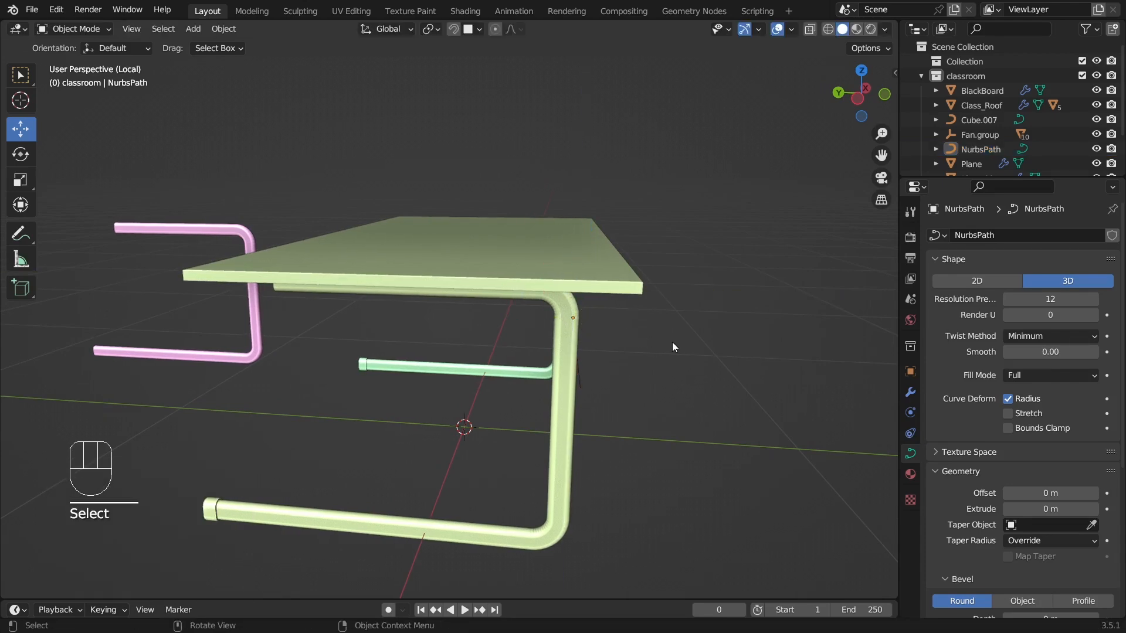
middle_click_drag(672, 343, 551, 364)
left_click(456, 354)
left_click_drag(400, 347, 404, 351)
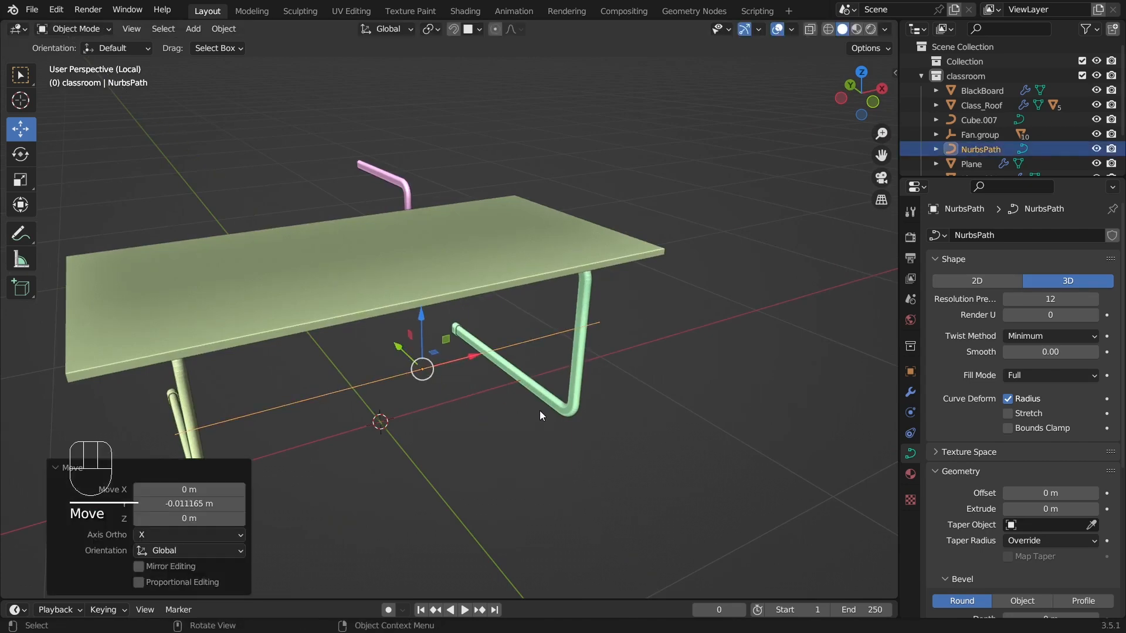
left_click(534, 414)
middle_click_drag(534, 414, 600, 370)
scroll(601, 371, "up", 4)
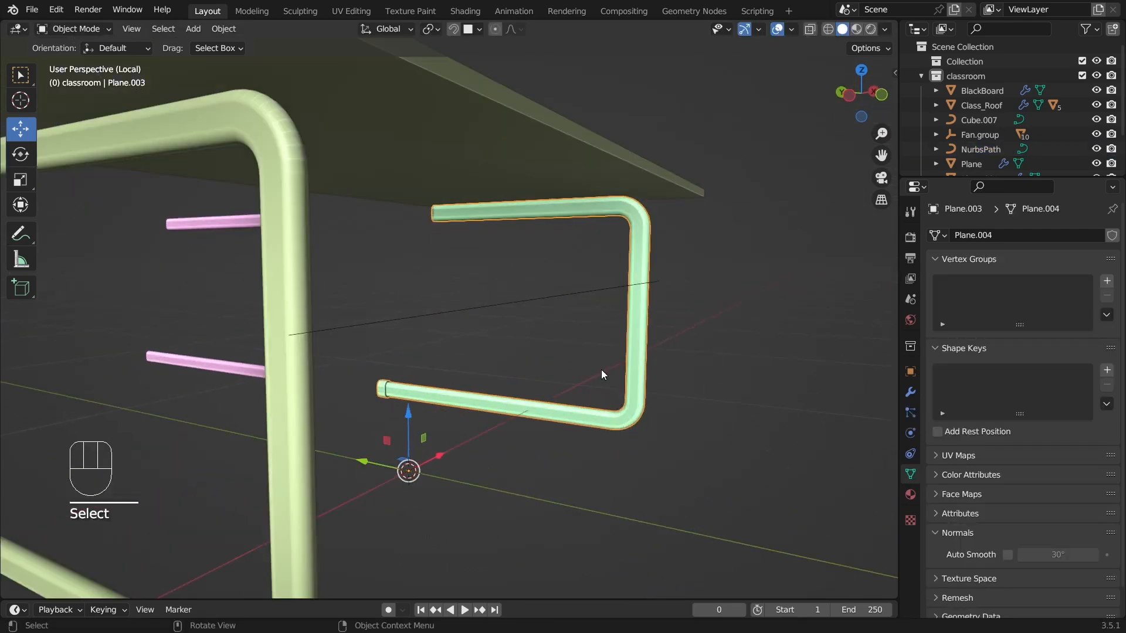
left_click(530, 305)
middle_click_drag(530, 304, 604, 351)
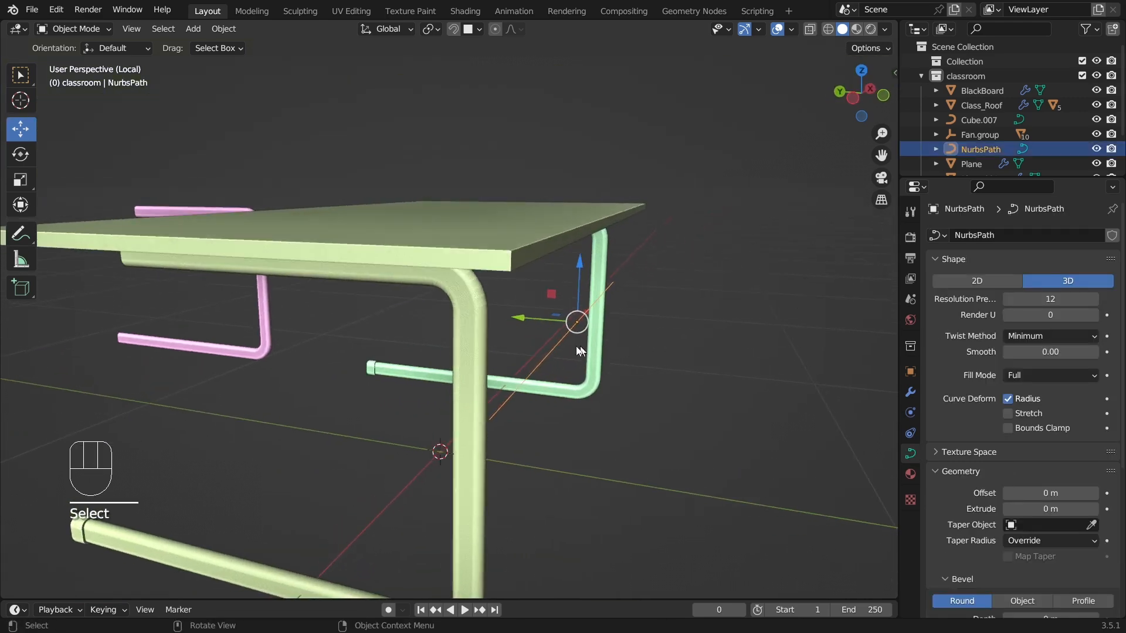
Step: Copy the bevel depth of the spare curve leg standing behind the desk
scroll(1040, 470, "down", 5)
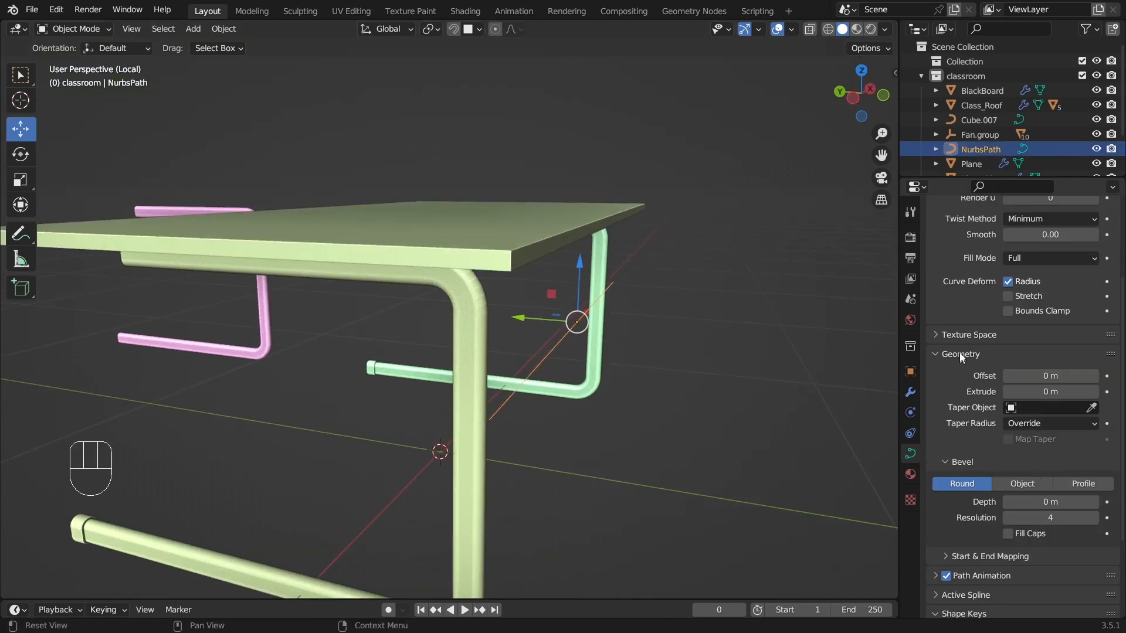
left_click(465, 400)
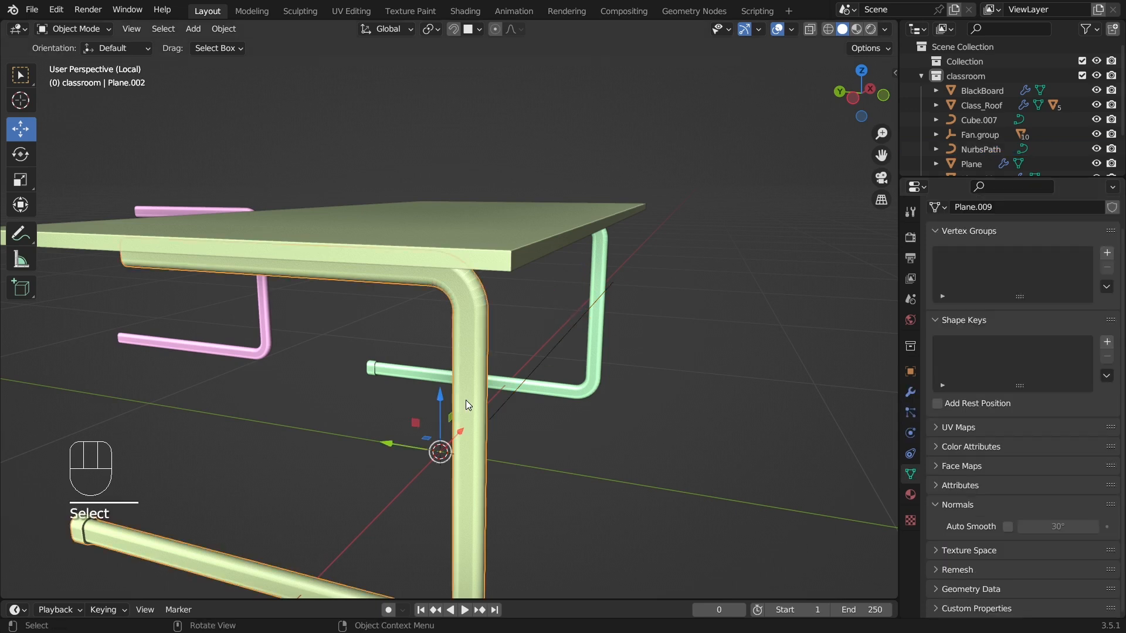
middle_click_drag(290, 325, 320, 318)
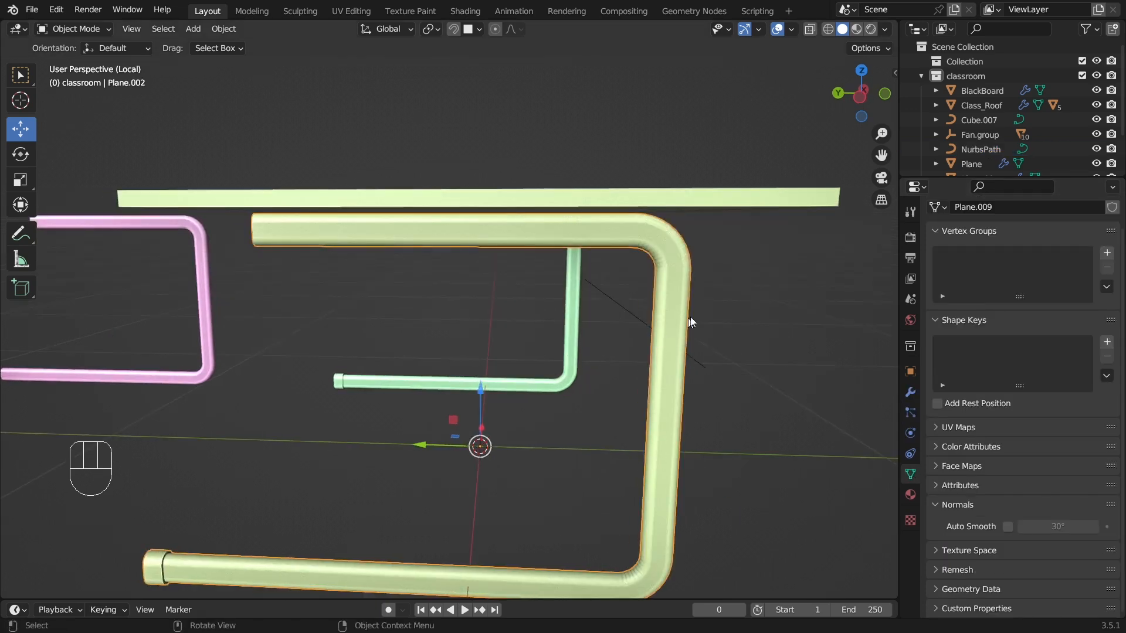
left_click(290, 326)
left_click(200, 297)
scroll(201, 298, "down", 5)
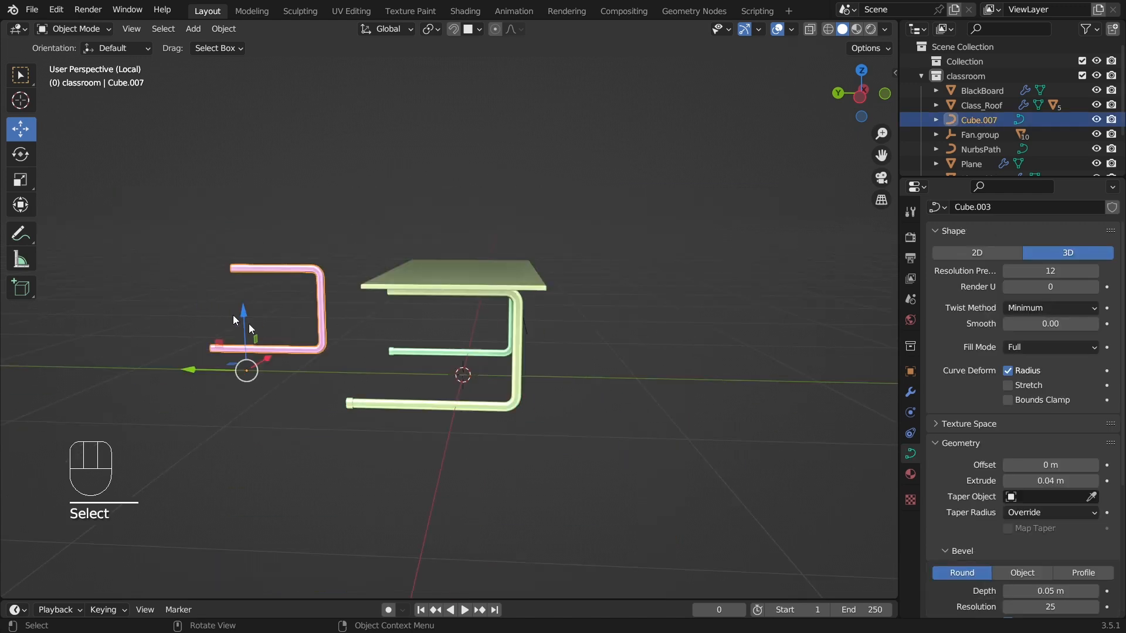
middle_click_drag(201, 297, 300, 339)
scroll(970, 420, "down", 6)
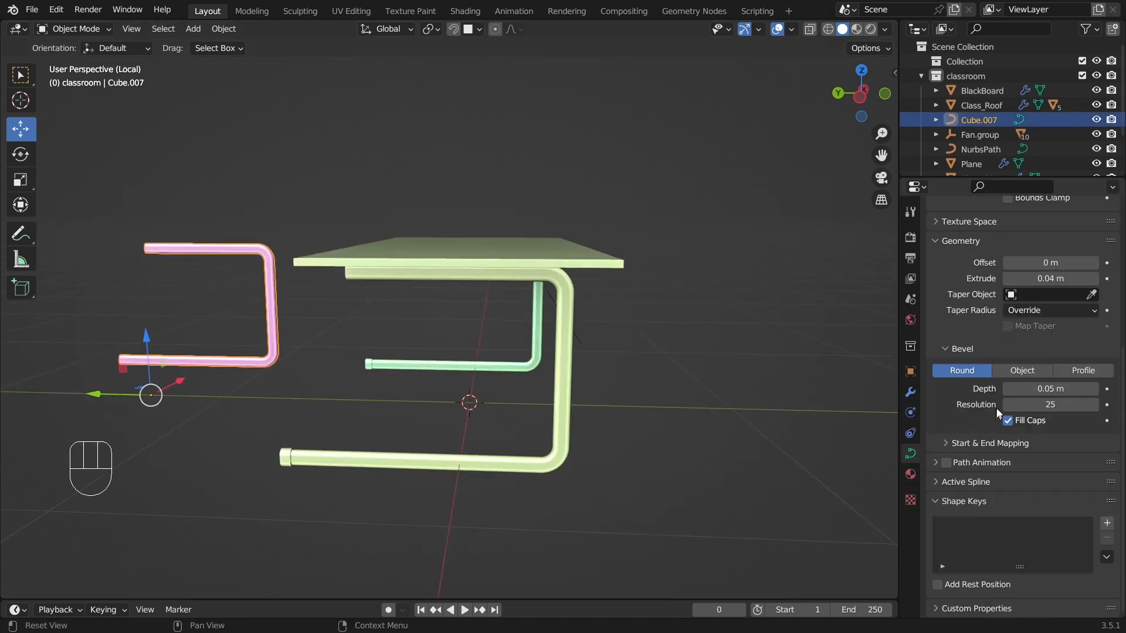
left_click(1045, 388)
key("ctrl+c")
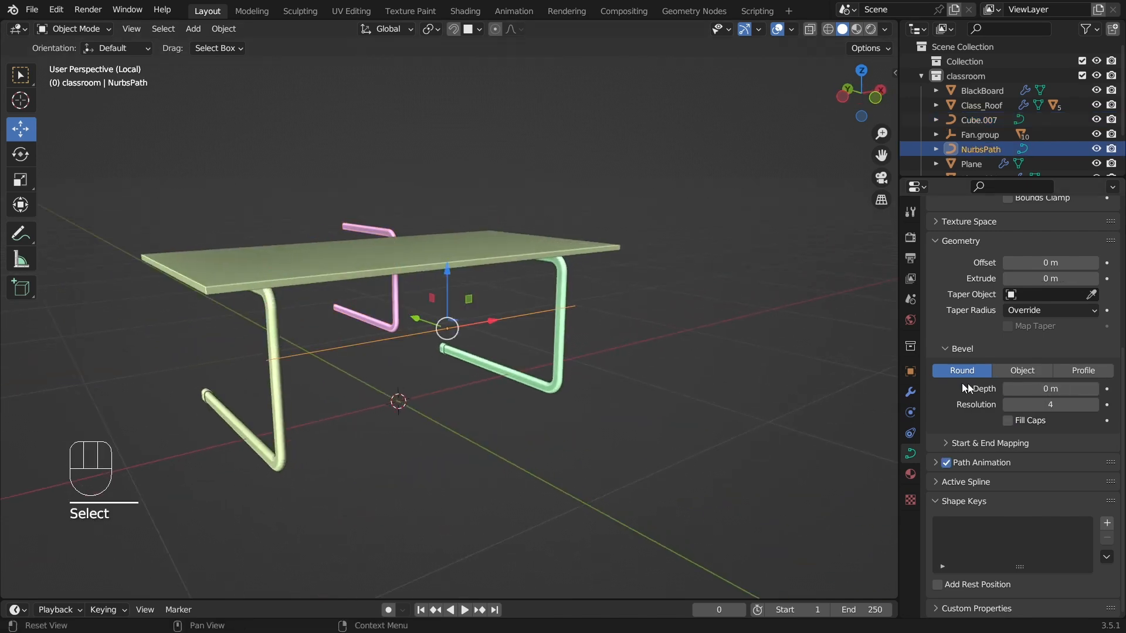
Step: Set the path's bevel depth to the copied 0.05 m to give it a round tube shape
left_click(1057, 389)
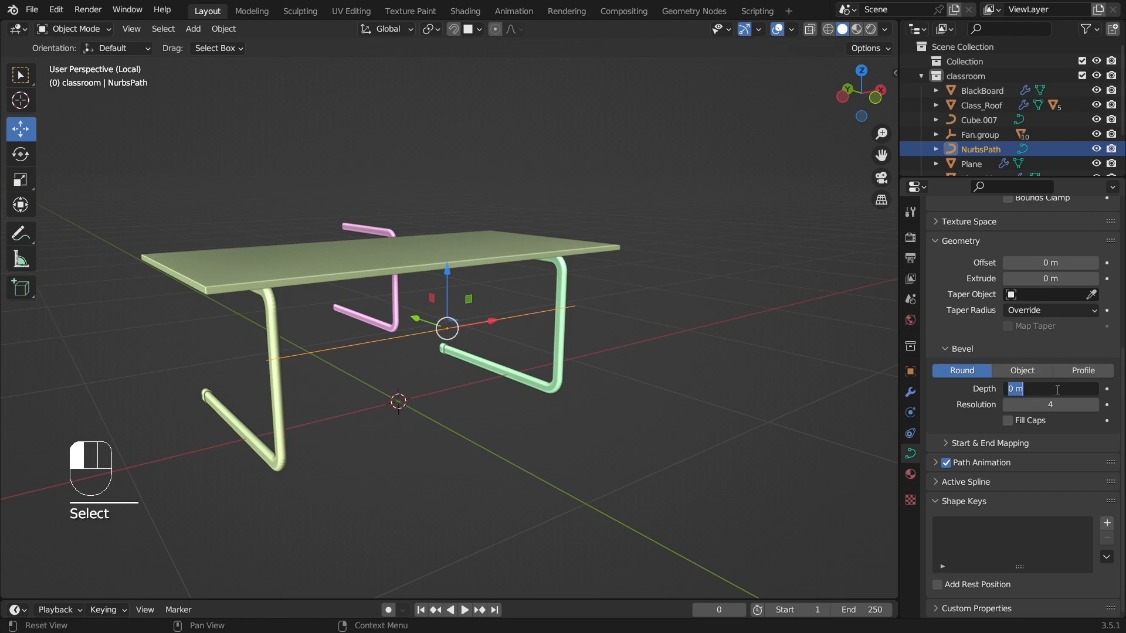
key("ctrl+v")
key("Return")
middle_click_drag(350, 471, 433, 472)
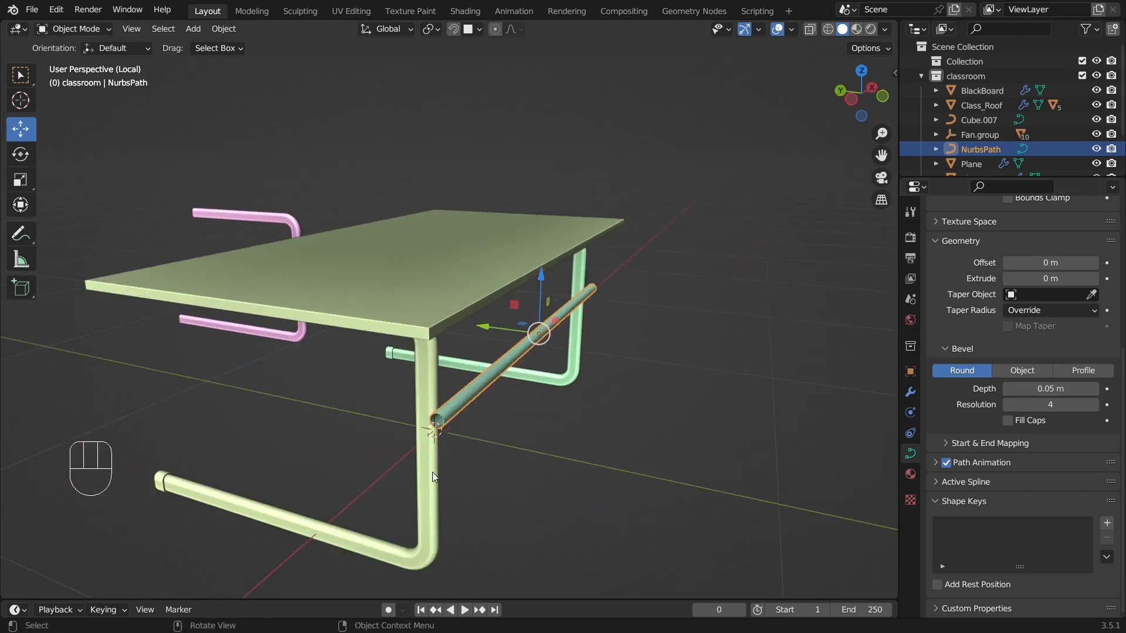
Step: Copy the spare curve leg's 0.04 m extrude value and apply it to the crossbar path
left_click(286, 224)
scroll(993, 364, "up", 2)
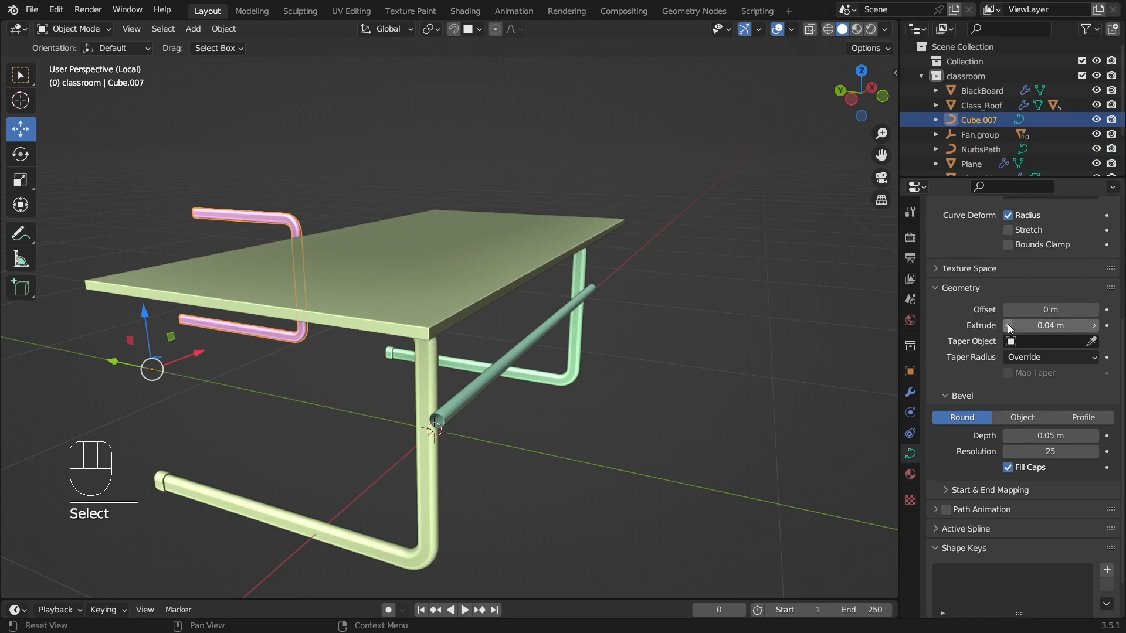
left_click(1048, 325)
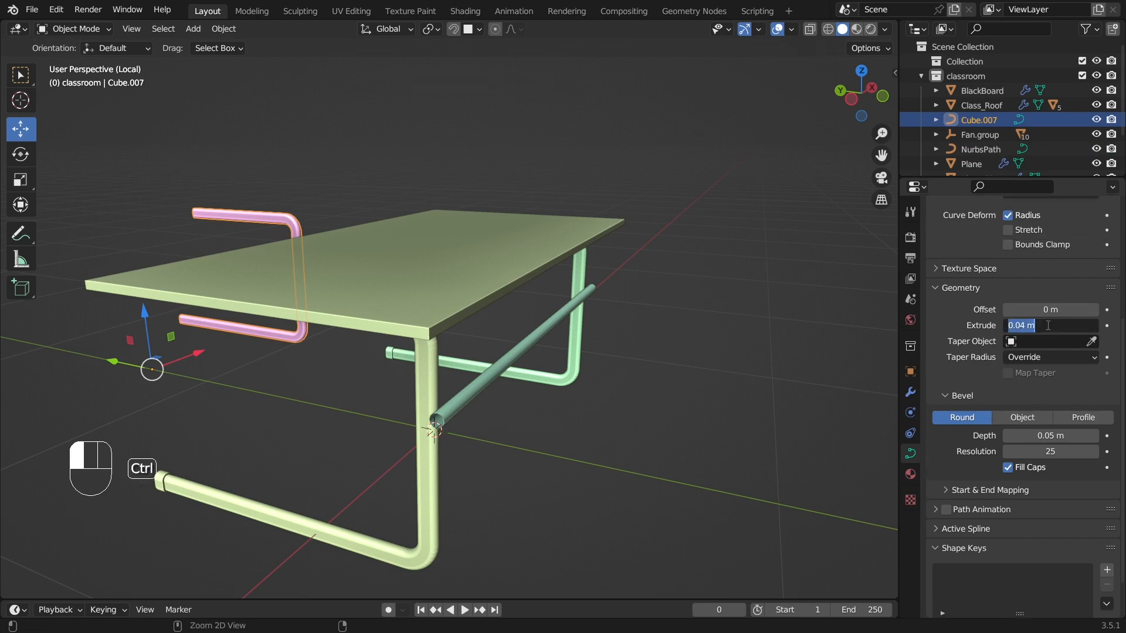
left_click(506, 361)
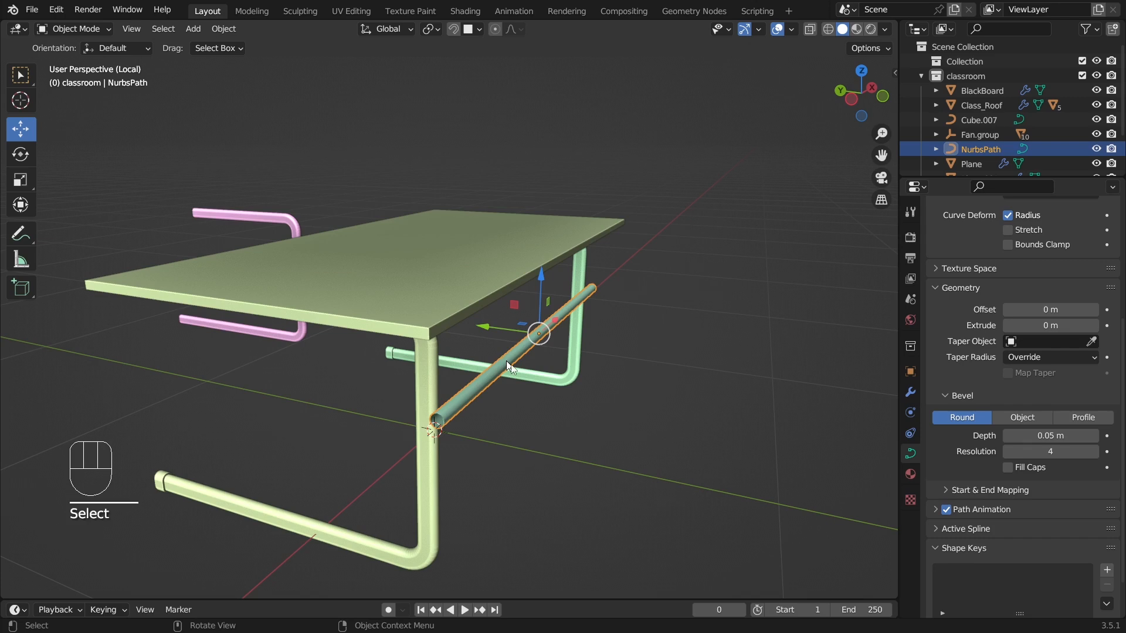
left_click(1033, 327)
key("ctrl+v")
key("Return")
Step: Examine how the thickened crossbar meets the leg uprights and where its ends overhang
left_click(643, 417)
middle_click_drag(643, 417, 592, 403)
scroll(611, 403, "up", 4)
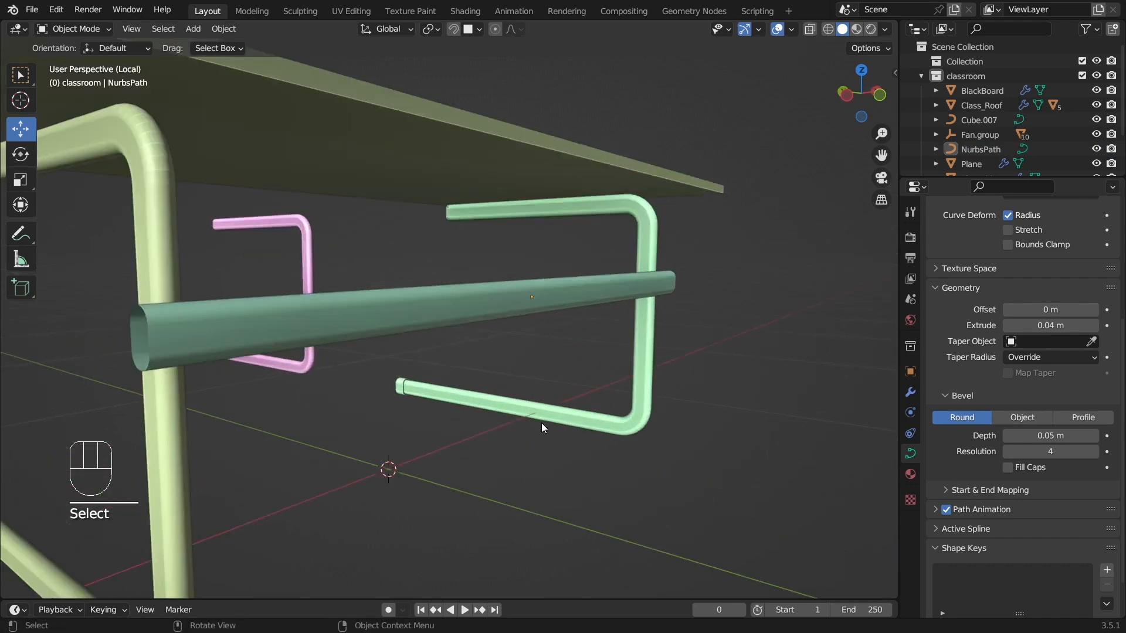
left_click(625, 288)
middle_click_drag(665, 379, 616, 410)
middle_click_drag(550, 387, 583, 384)
scroll(584, 388, "down", 5)
scroll(584, 388, "up", 5)
key("Tab")
left_click(73, 29)
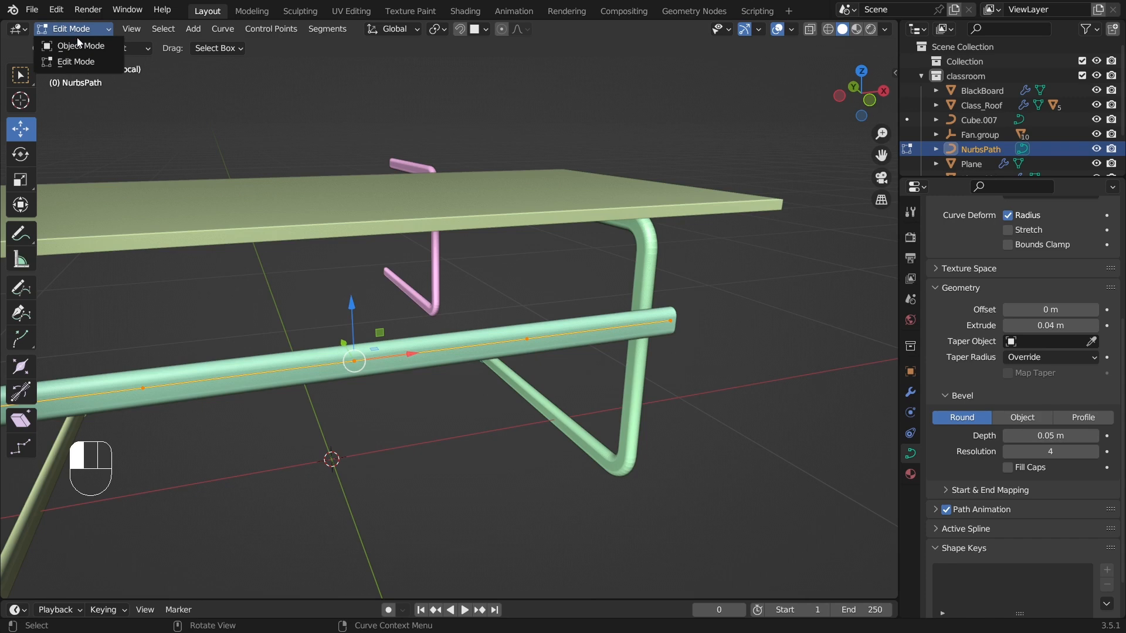
left_click(87, 47)
left_click(488, 427)
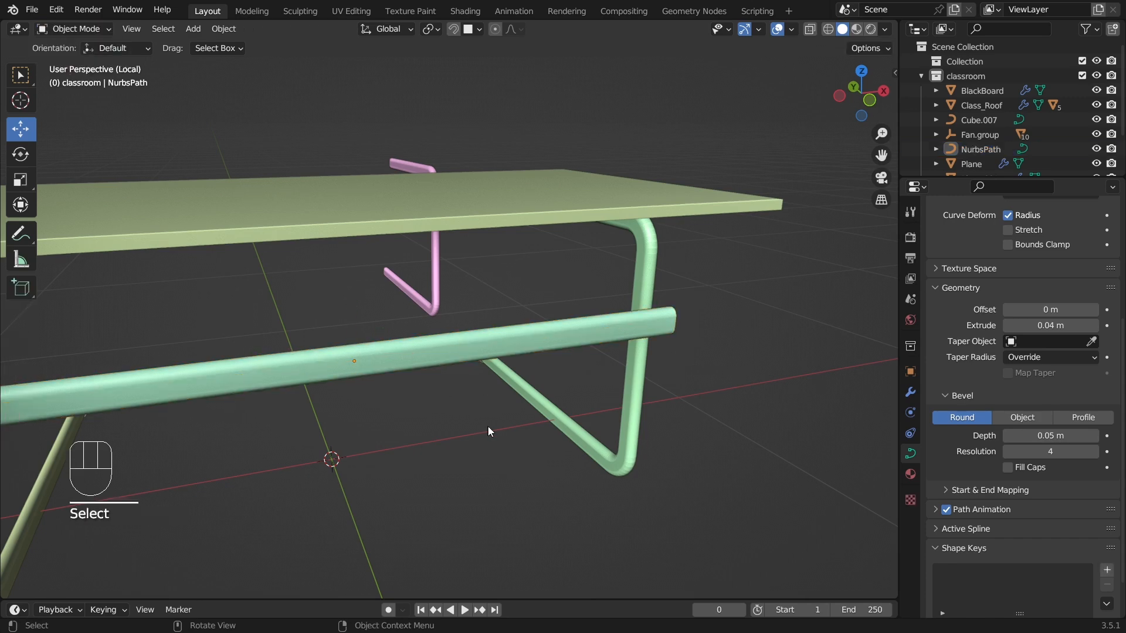
Step: Select the crossbar curve and convert it to a mesh
left_click(508, 337)
scroll(508, 338, "down", 2)
left_click(521, 329)
left_click(464, 338)
right_click(463, 337)
mouse_move(463, 337)
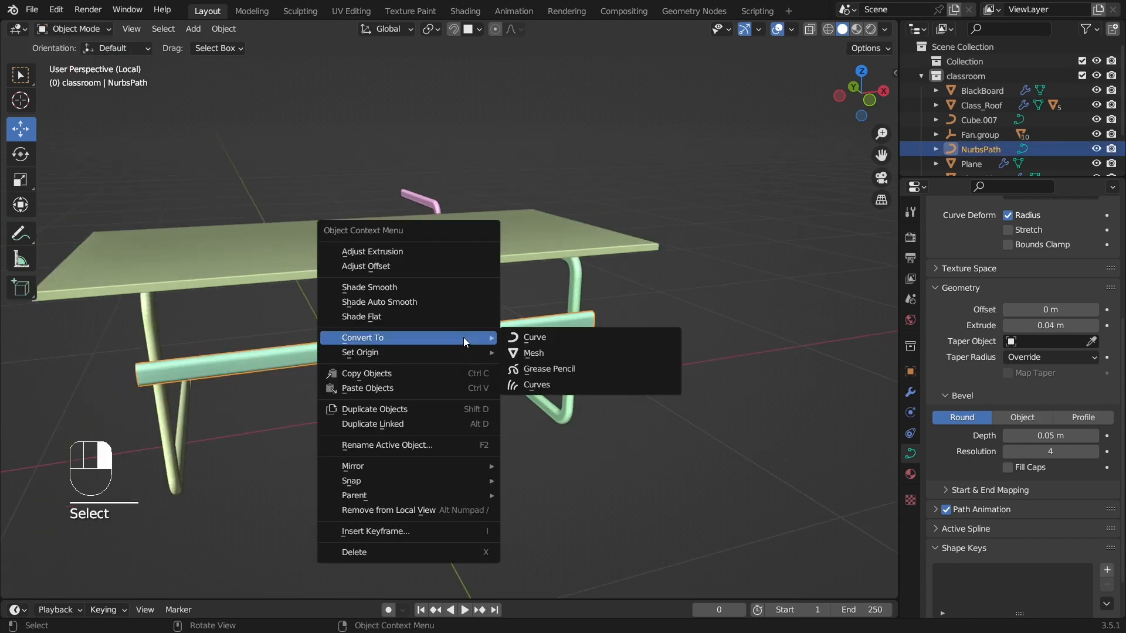
left_click(535, 352)
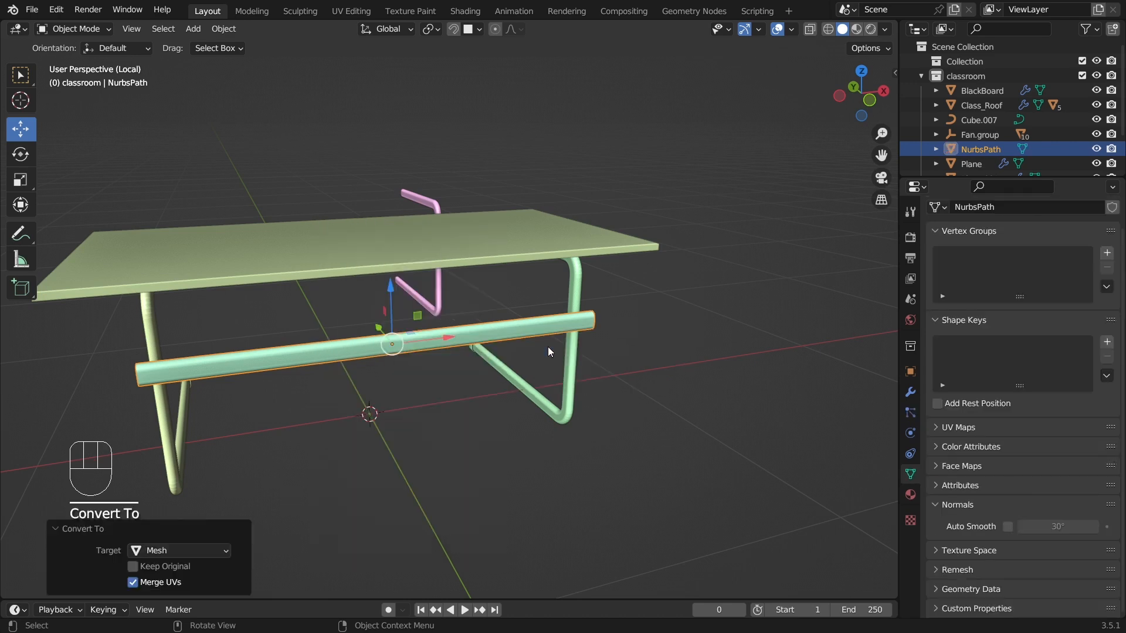
Step: Extrude the vertex ring at the crossbar mesh's right end outward along X by about 0.041 m, working in front wireframe view
middle_click_drag(548, 346, 528, 344)
left_click(82, 28)
left_click(75, 61)
key("KP_1")
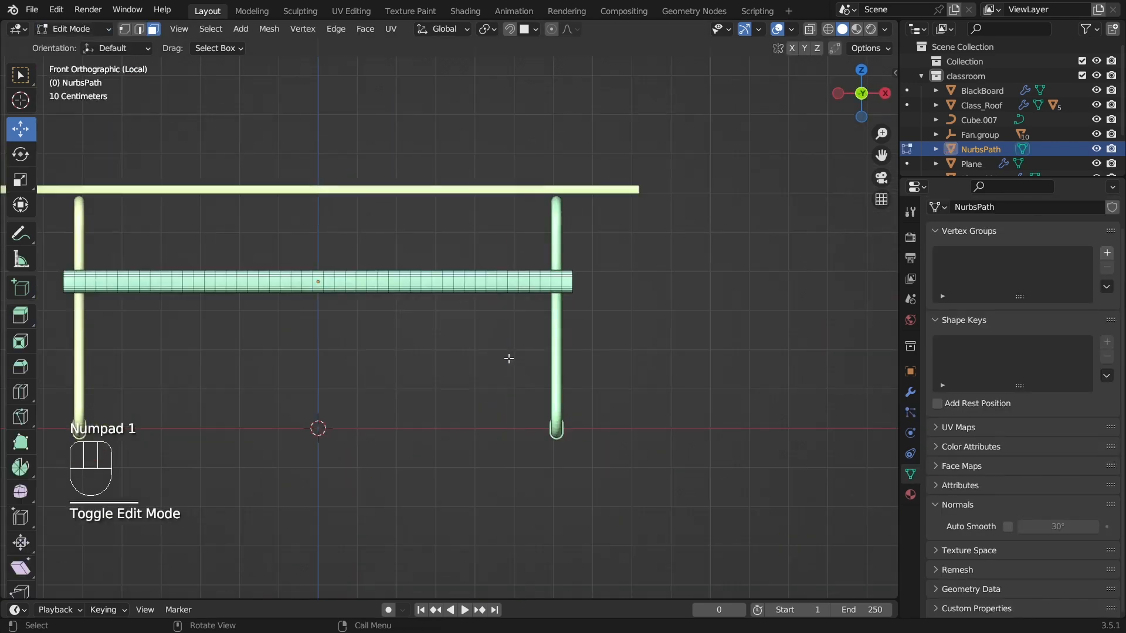
left_click(661, 299)
scroll(661, 299, "up", 3)
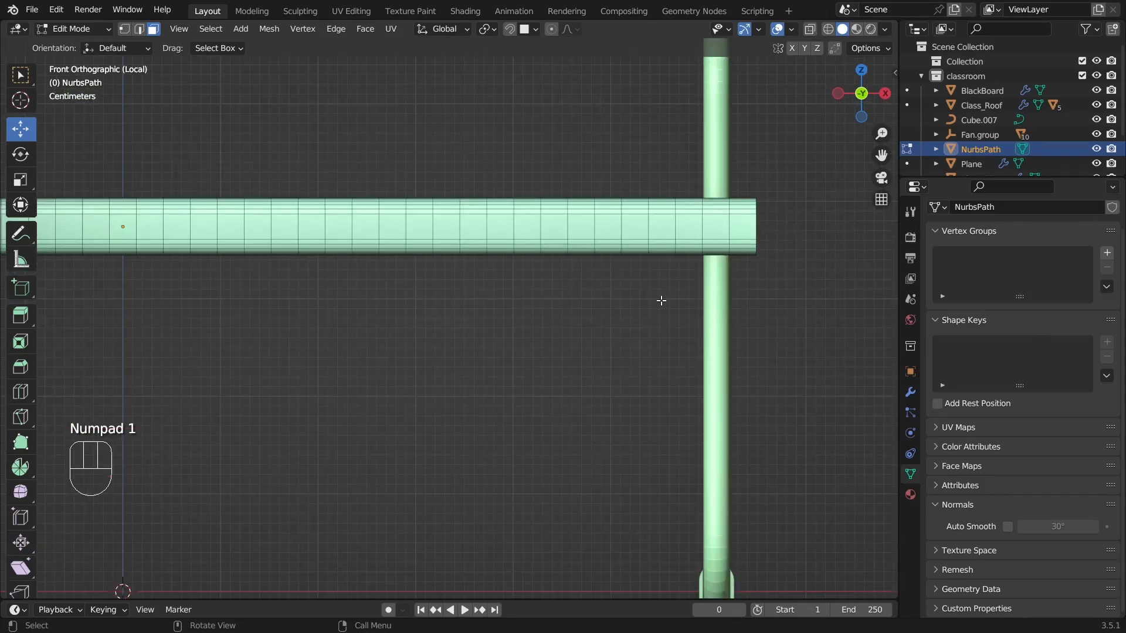
left_click(828, 28)
scroll(458, 309, "up", 3)
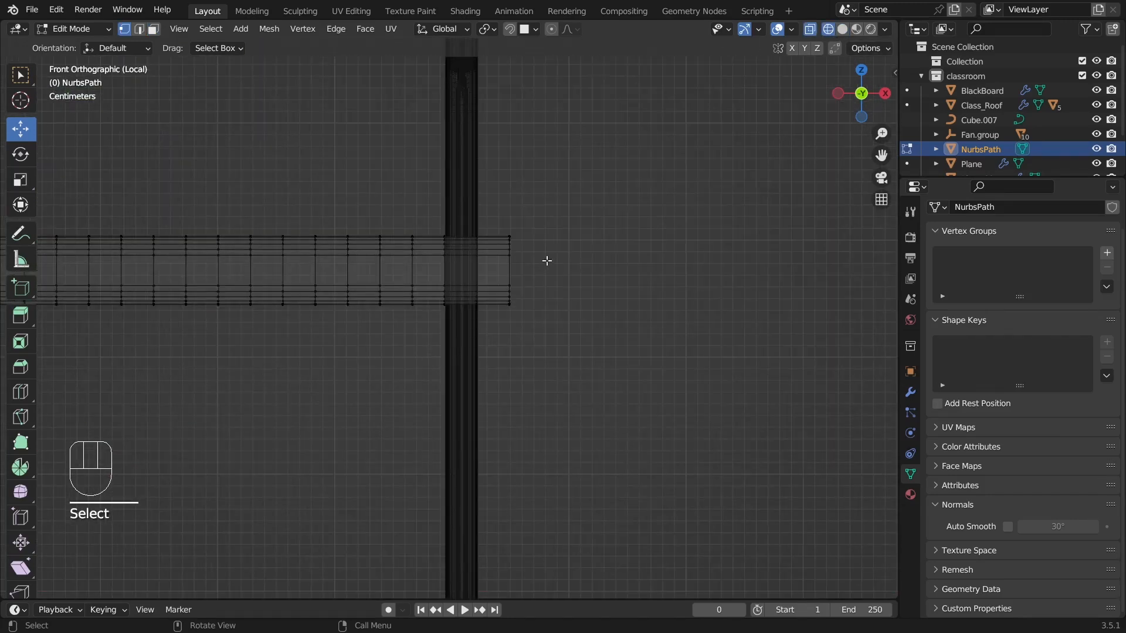
left_click_drag(498, 224, 580, 363)
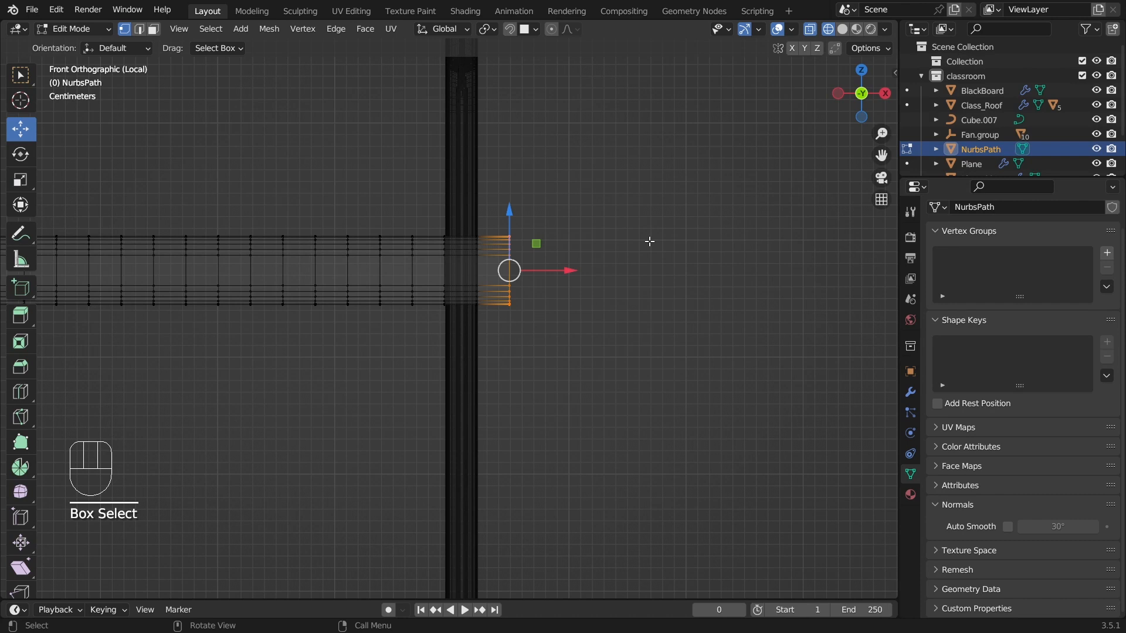
key("e")
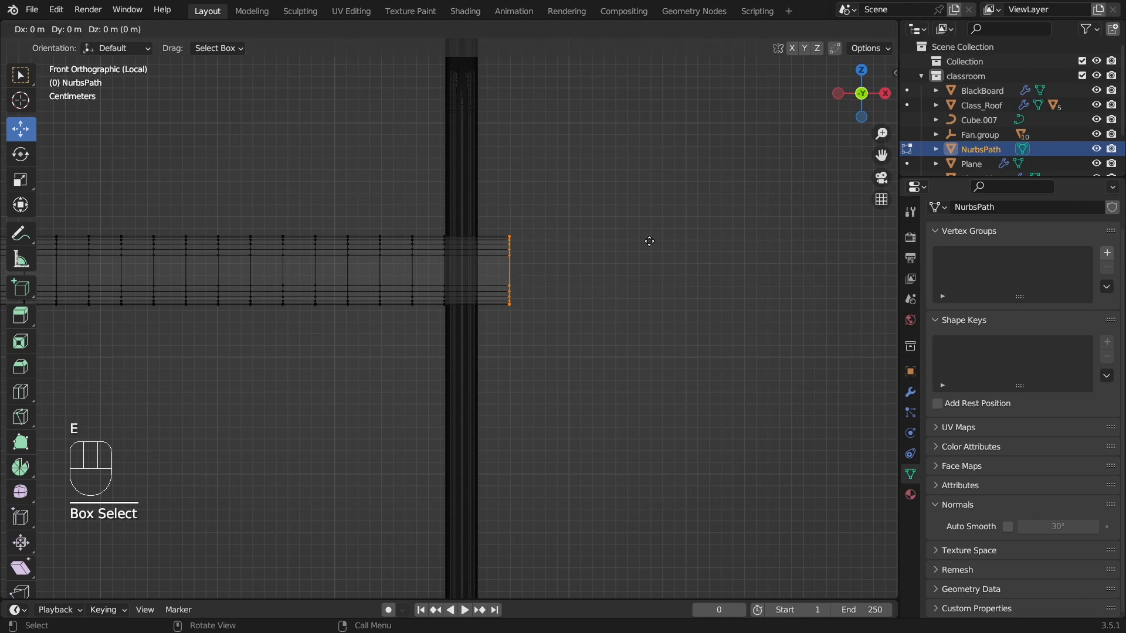
key("x")
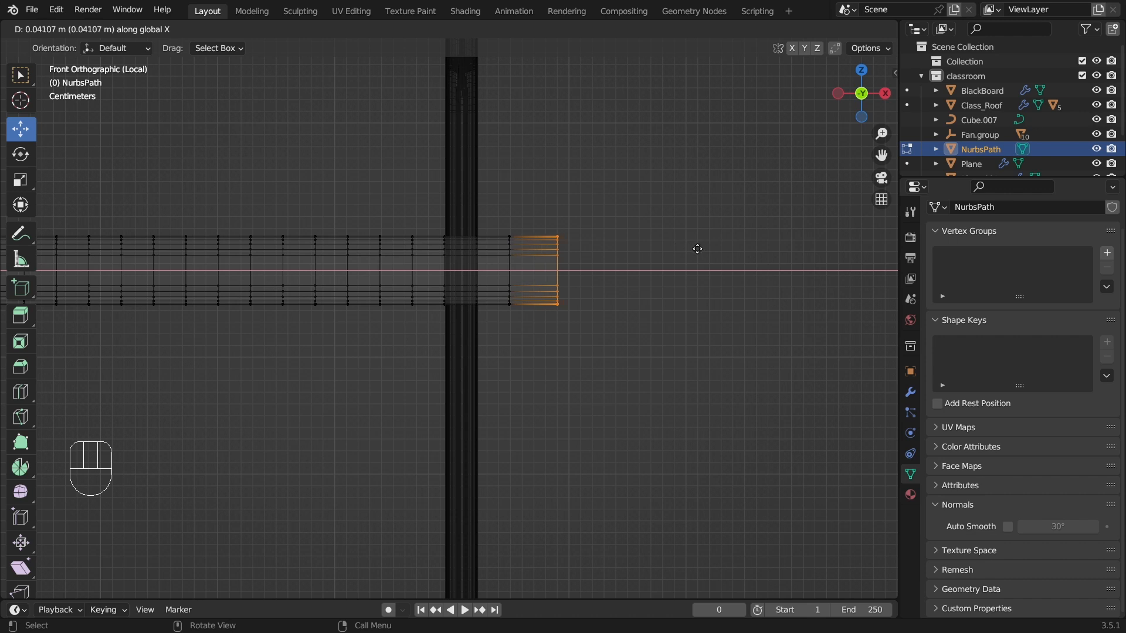
left_click(698, 249)
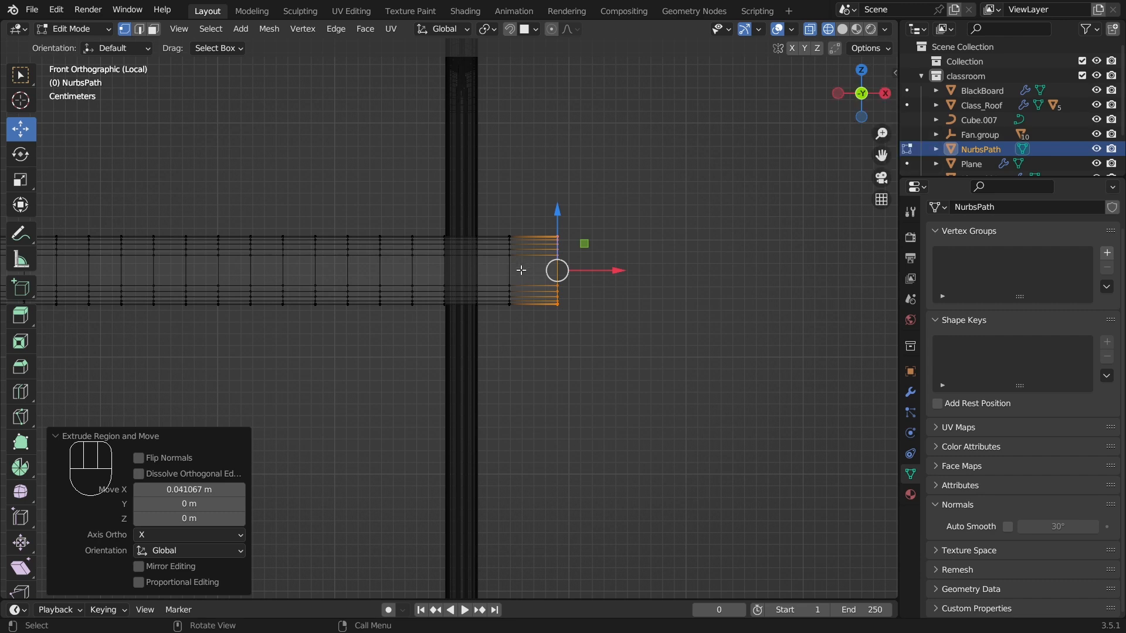
Step: Set the right-end extrusion's X distance to 0.03 m
left_click(189, 490)
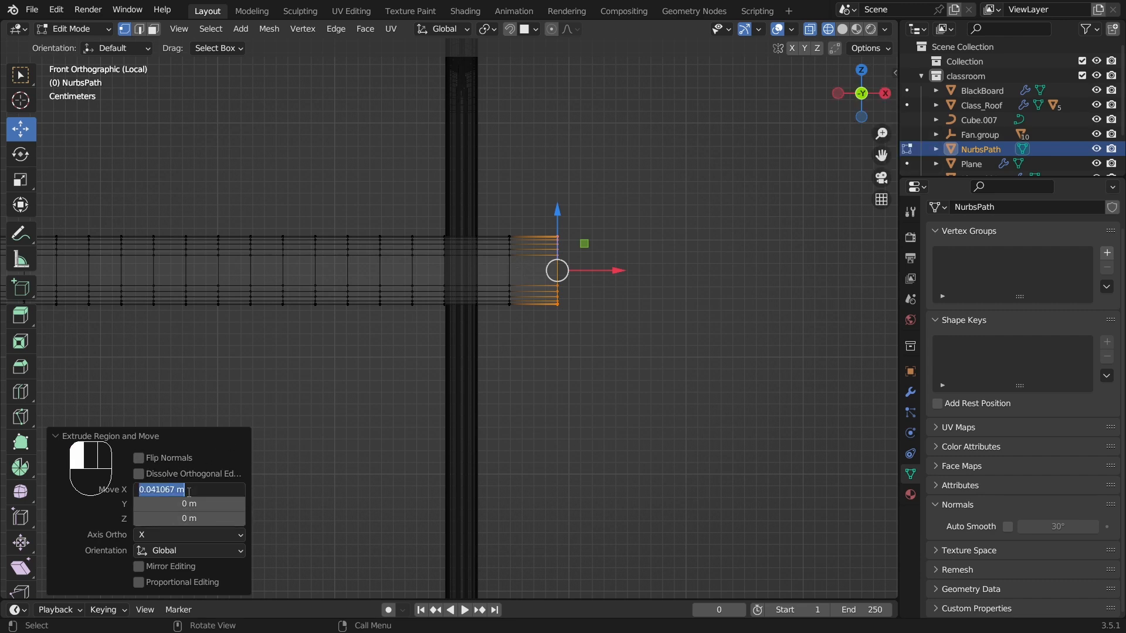
type("-")
type("3")
key("Return")
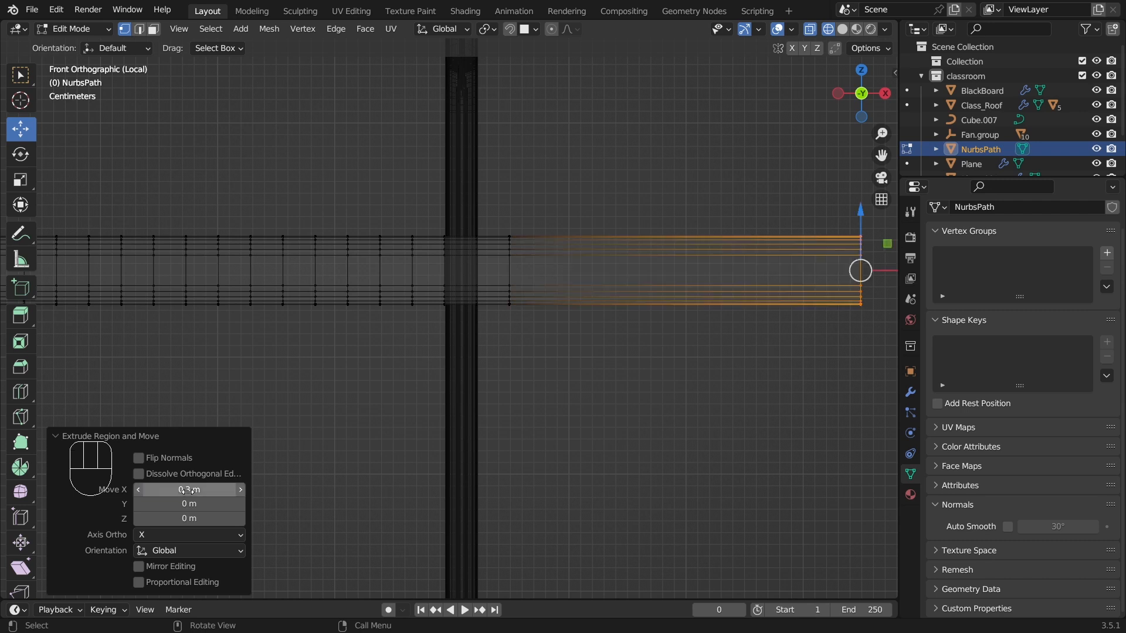
left_click(187, 490)
type("-")
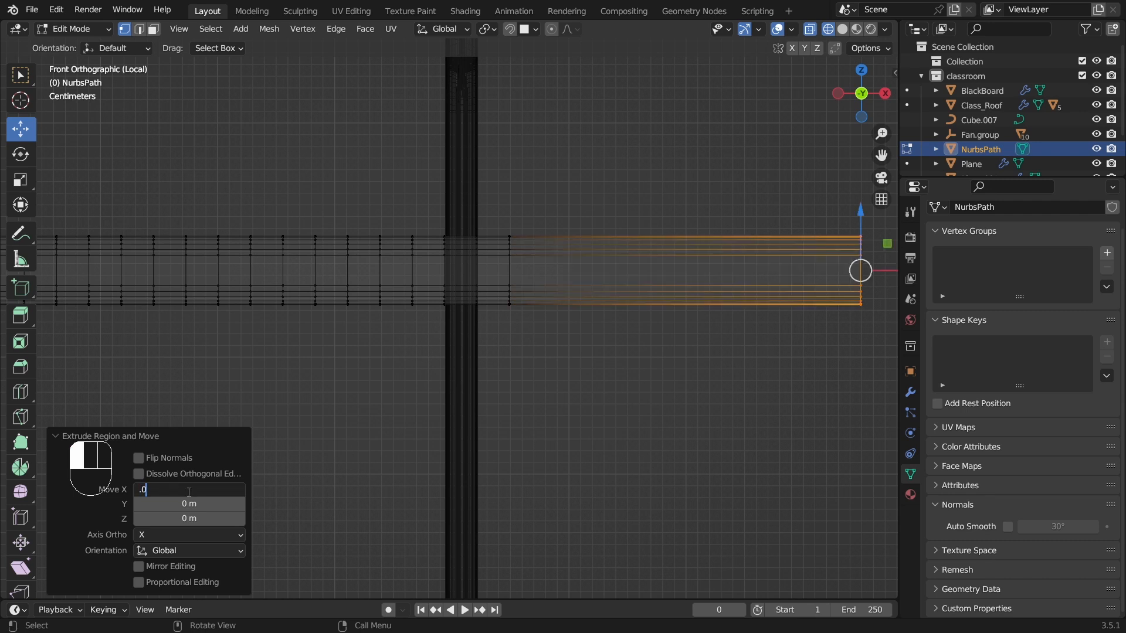
type("03")
key("Return")
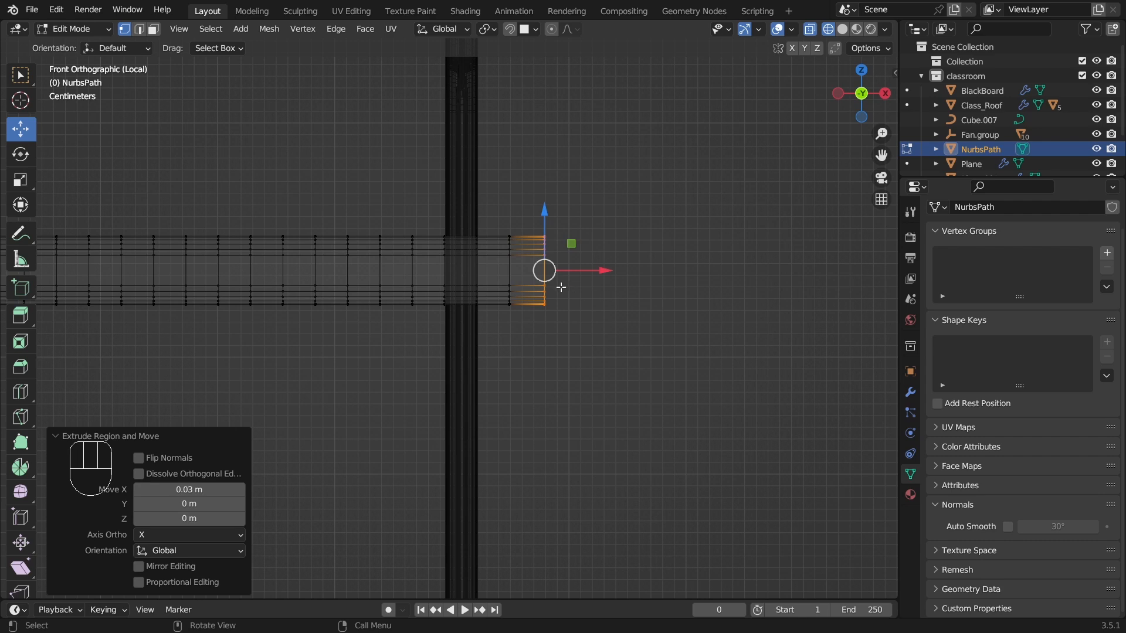
Step: Extrude the faces of the crossbar's new right-end band along their normals with a 0.008 m offset to form a raised cap
scroll(561, 287, "up", 4)
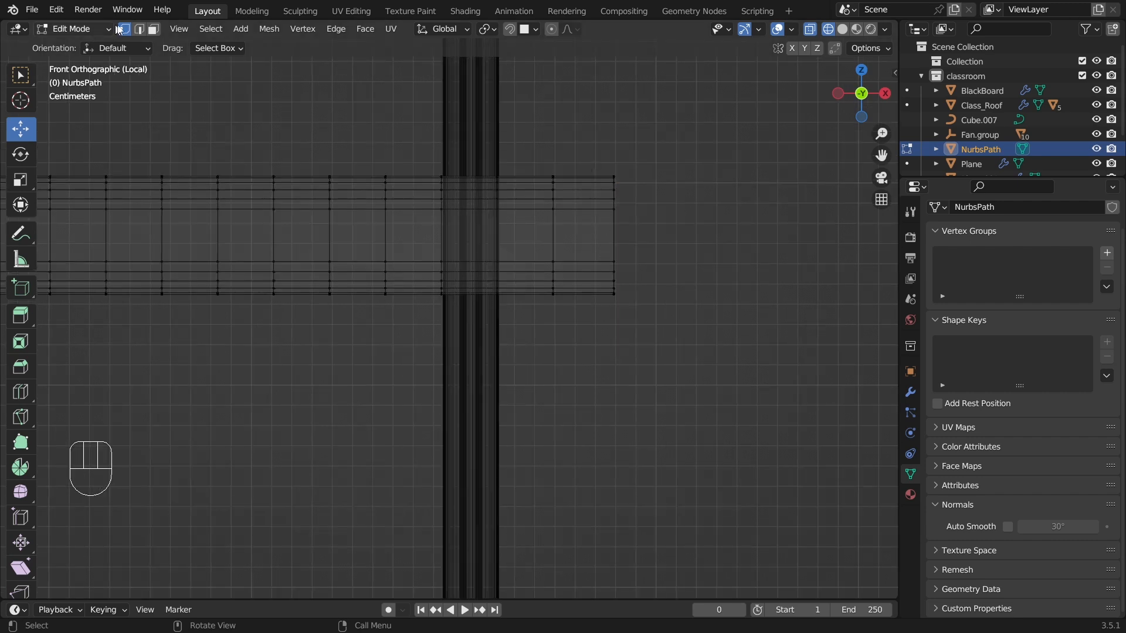
left_click(150, 32)
left_click_drag(574, 156, 683, 338)
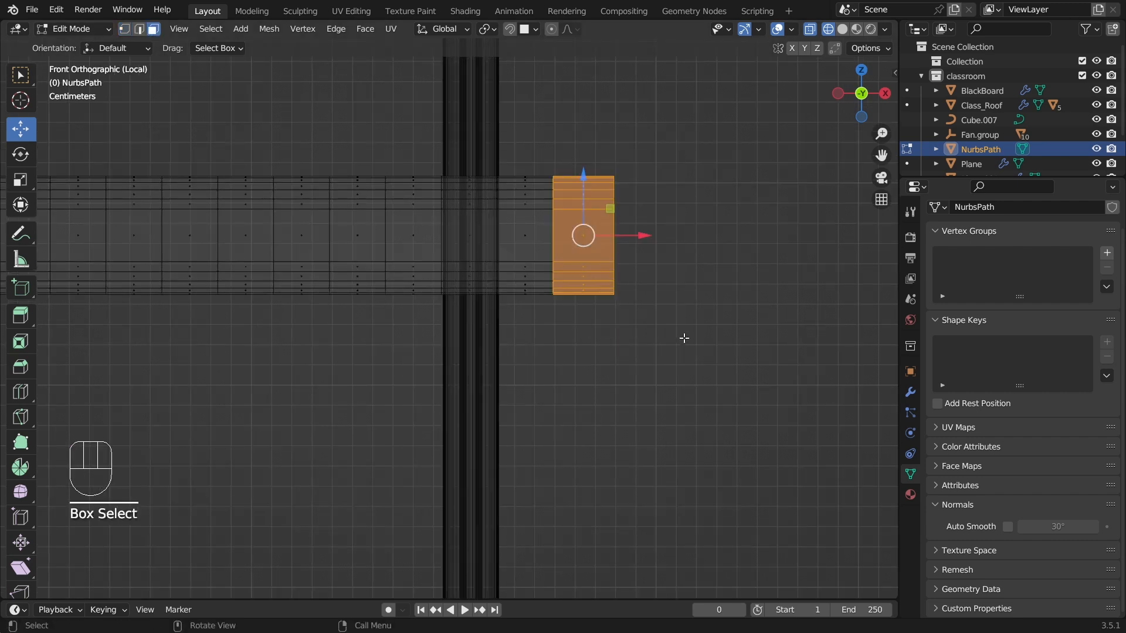
left_click(366, 29)
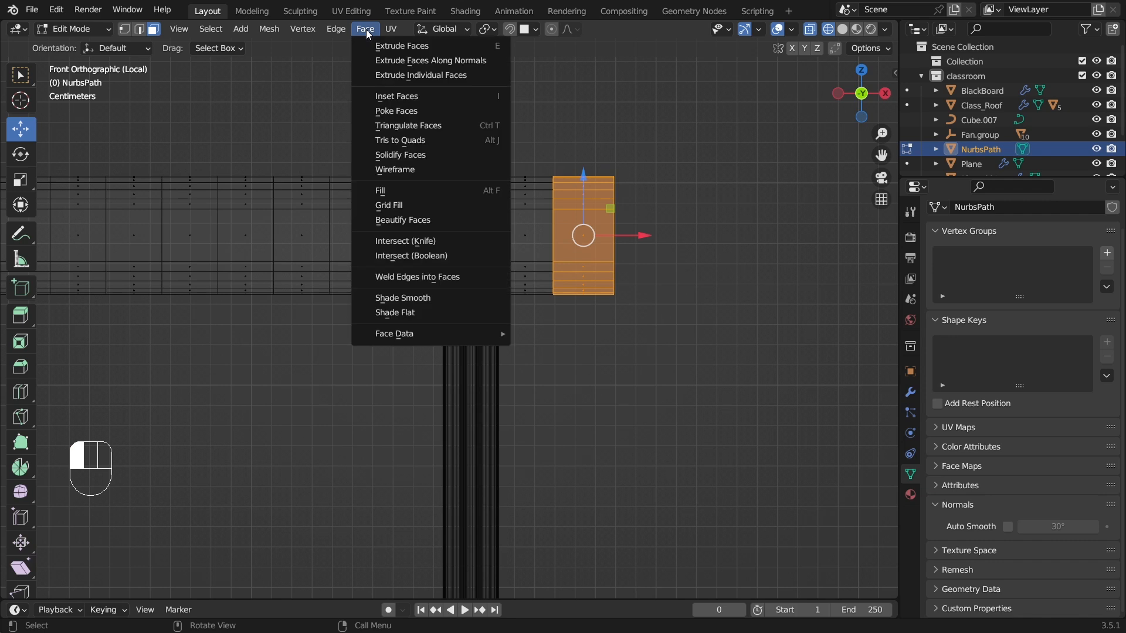
left_click(413, 64)
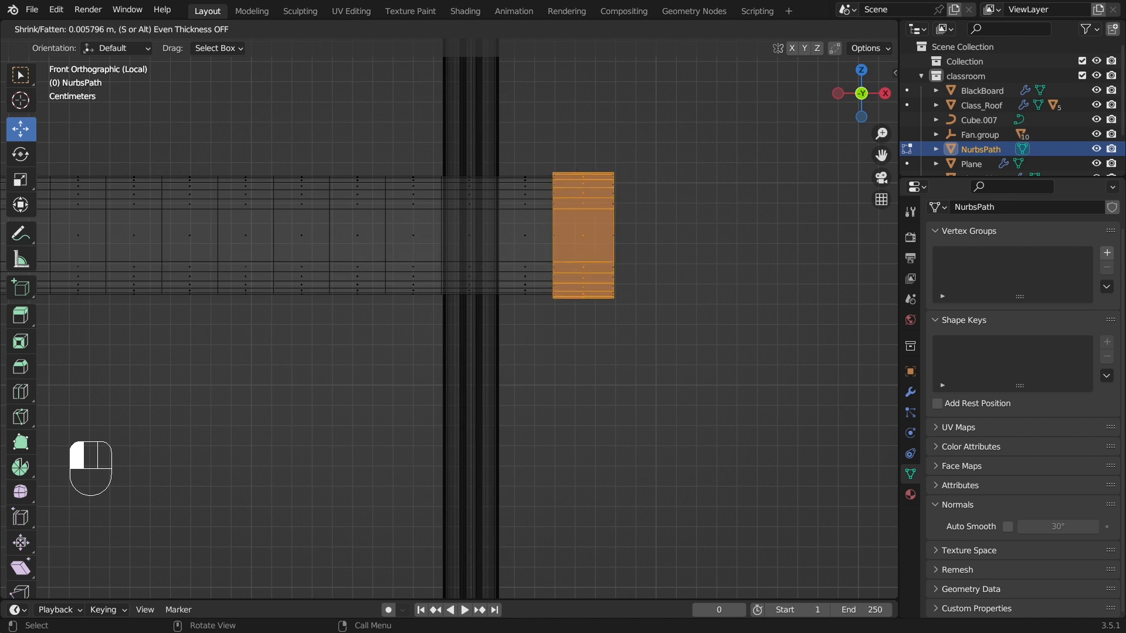
left_click(408, 50)
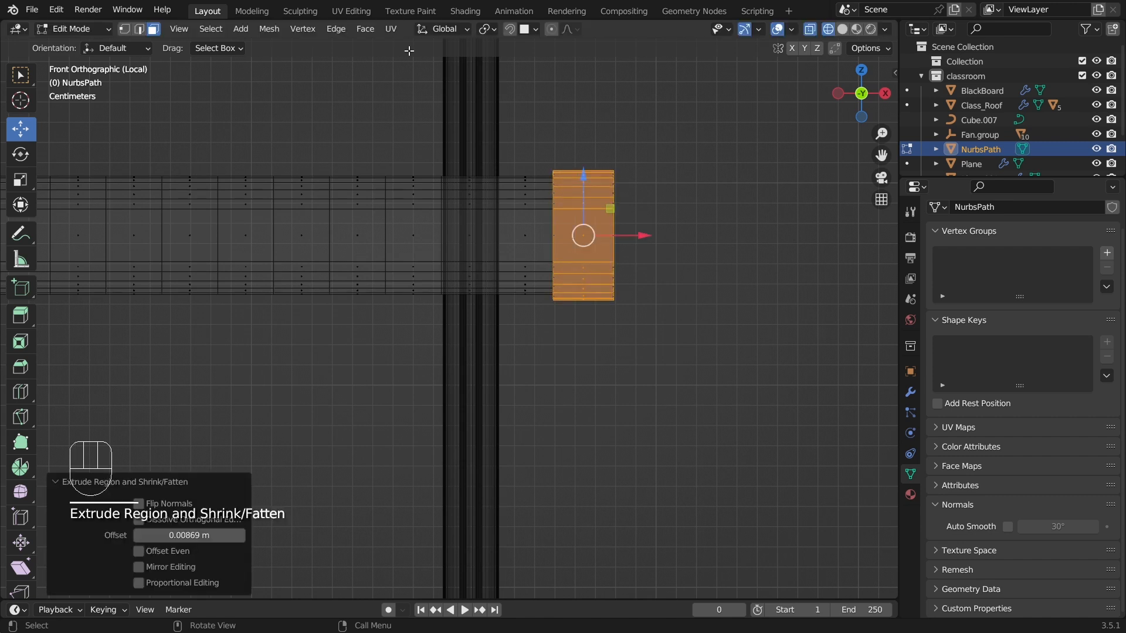
left_click(197, 536)
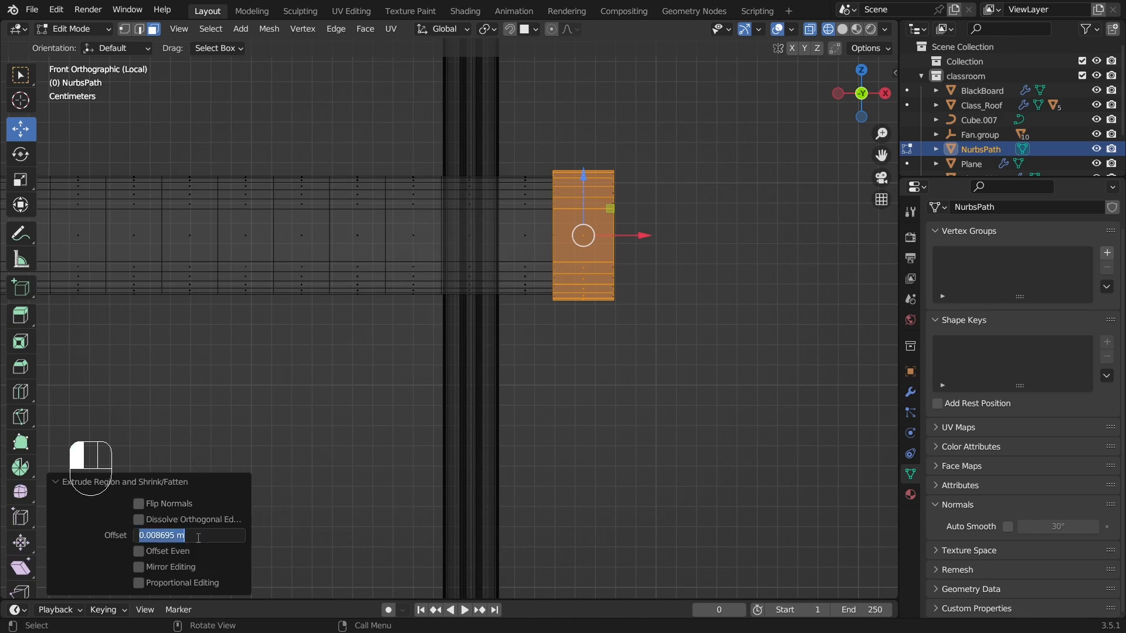
type(".008")
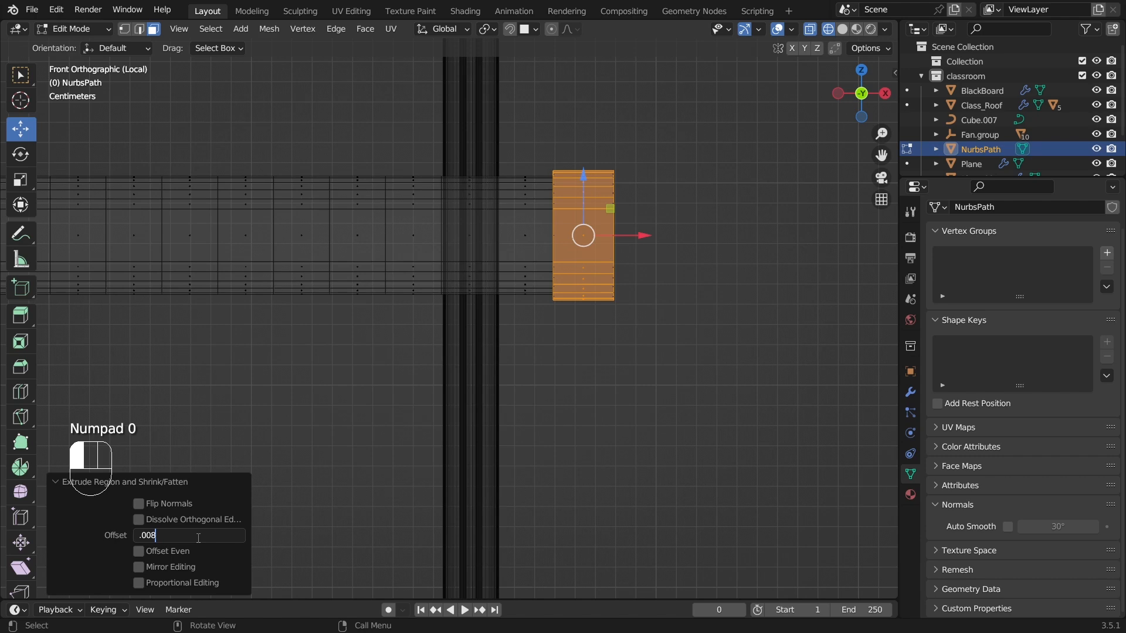
key("Return")
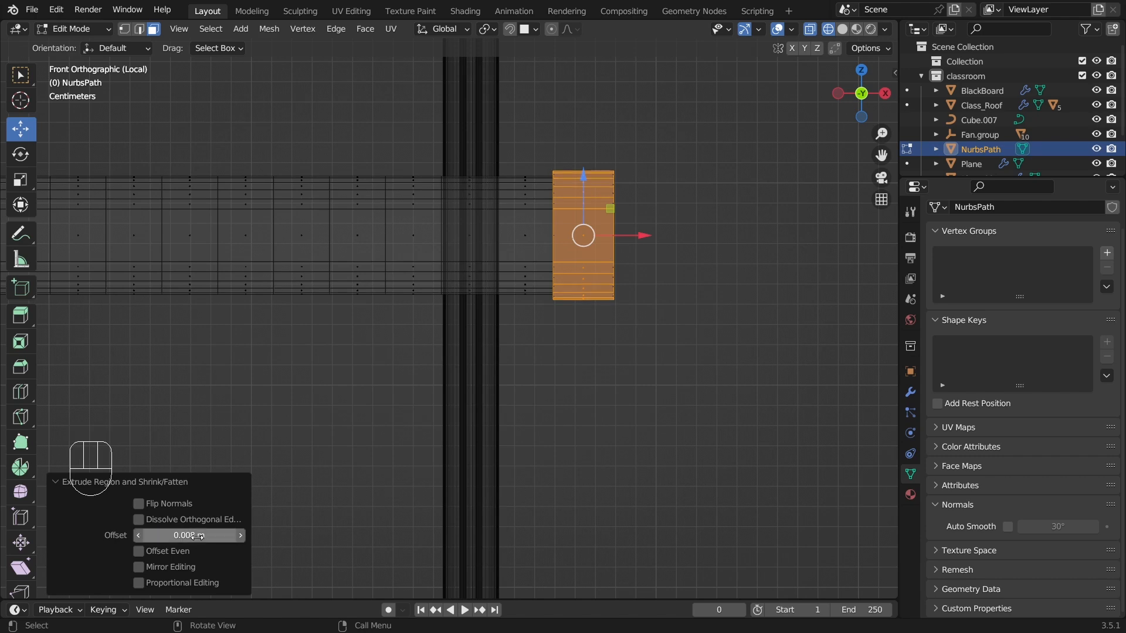
Step: Examine the raised cap on the crossbar's right end in solid shading, and the plain end at the opposite leg
left_click(569, 362)
scroll(569, 361, "down", 4)
middle_click_drag(570, 363, 546, 375)
scroll(575, 373, "down", 2)
scroll(566, 379, "up", 3)
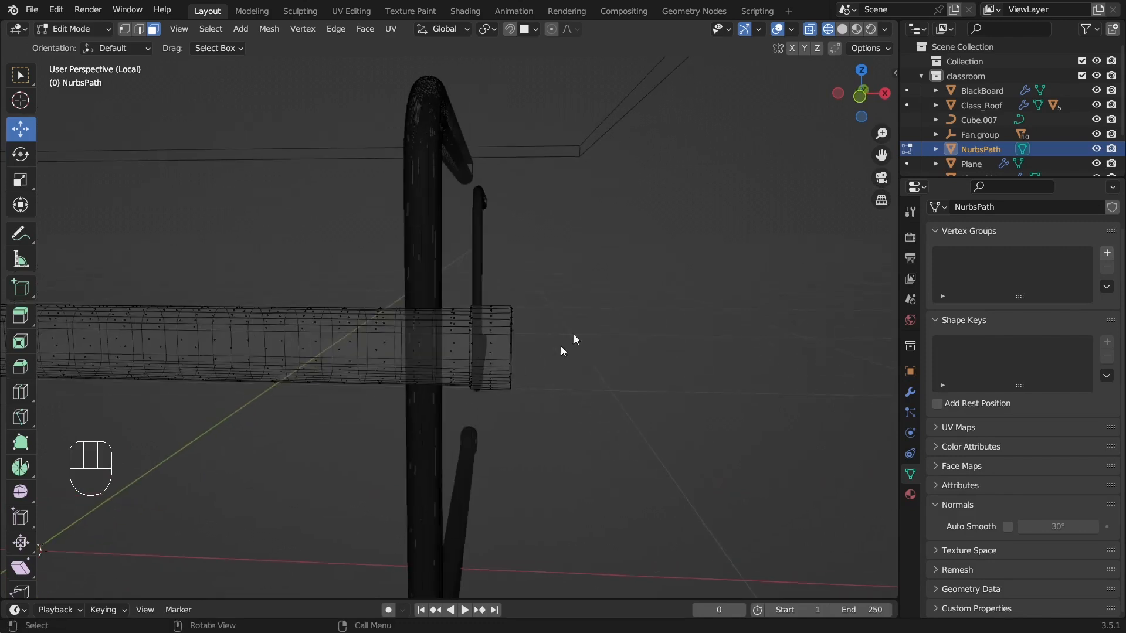
left_click(844, 30)
scroll(662, 381, "down", 5)
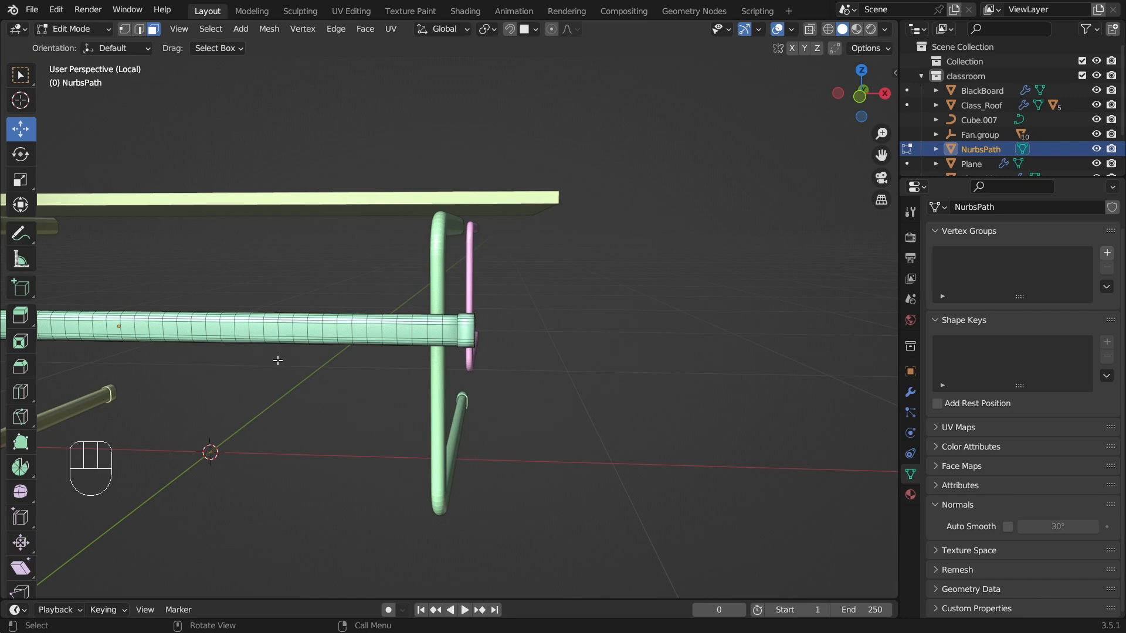
middle_click_drag(271, 360, 652, 375, "shift")
scroll(402, 367, "up", 4)
middle_click_drag(282, 379, 335, 375)
Step: Extrude the vertex ring at the crossbar's left end outward by about 0.028 m in the negative X direction
key("KP_1")
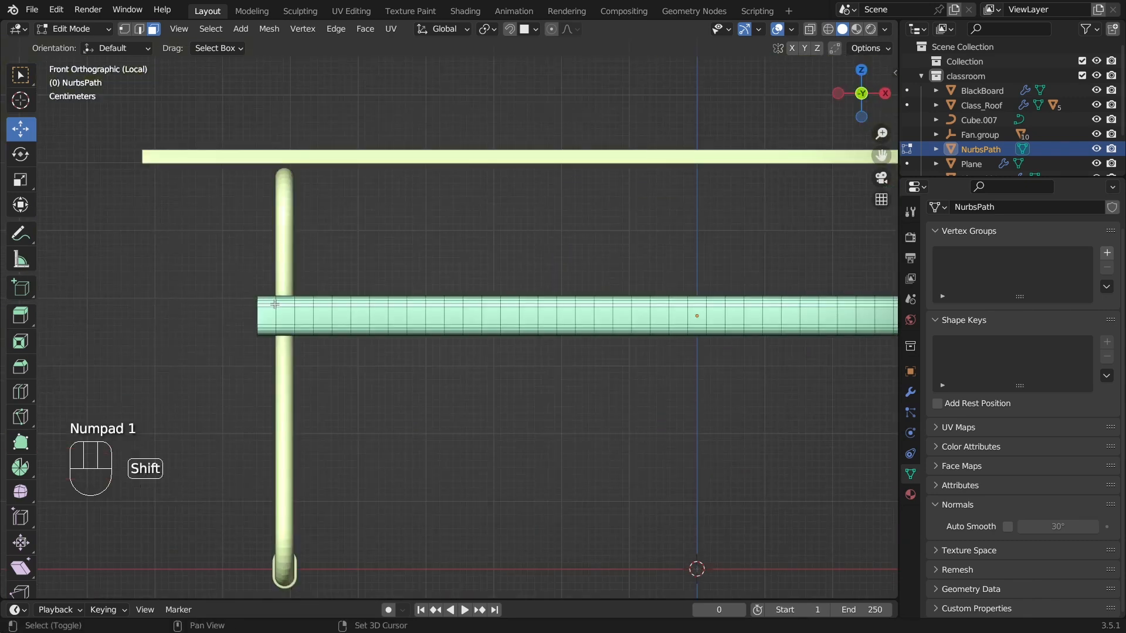
middle_click_drag(273, 276, 373, 293, "shift")
scroll(379, 312, "up", 3)
key("Tab")
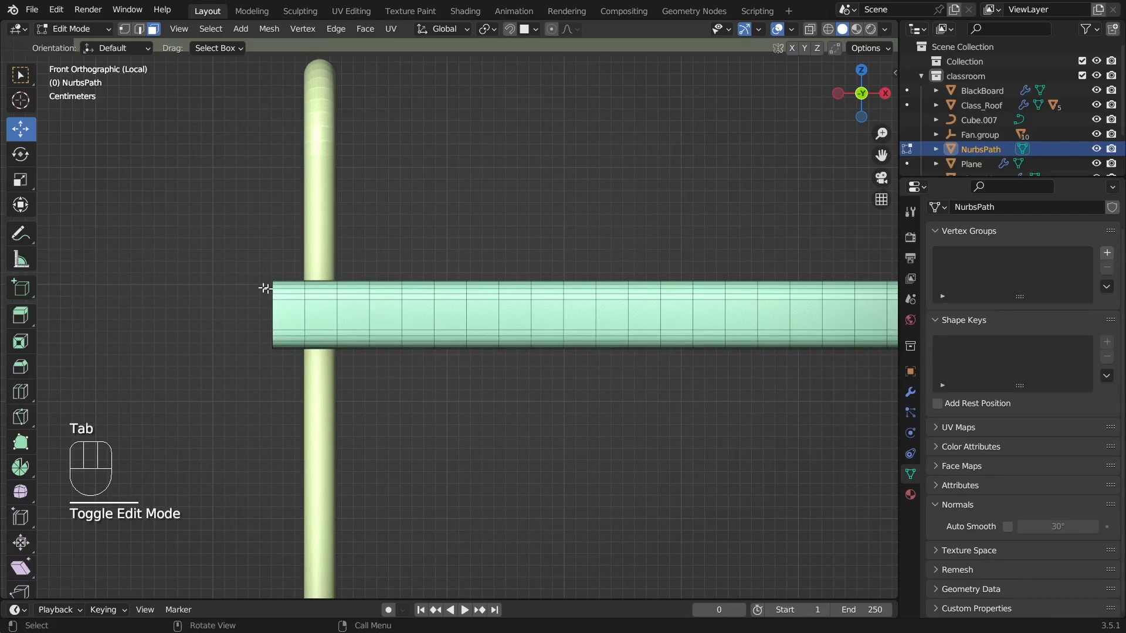
left_click(827, 29)
left_click_drag(247, 226, 285, 385)
left_click(124, 30)
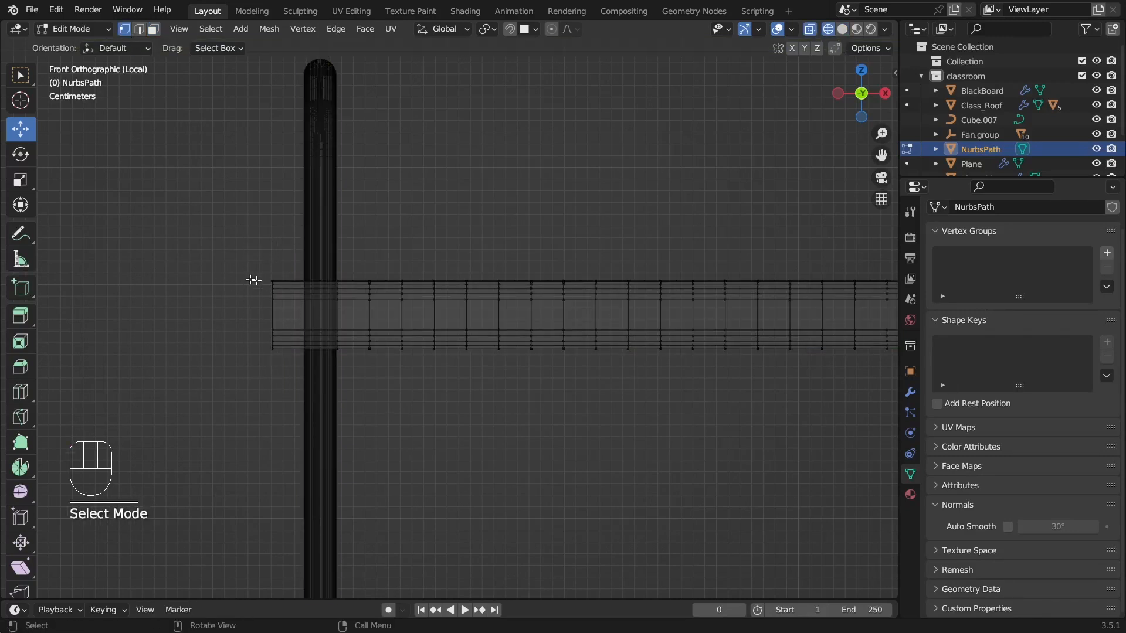
left_click_drag(252, 254, 281, 386)
key("e")
left_click(316, 307)
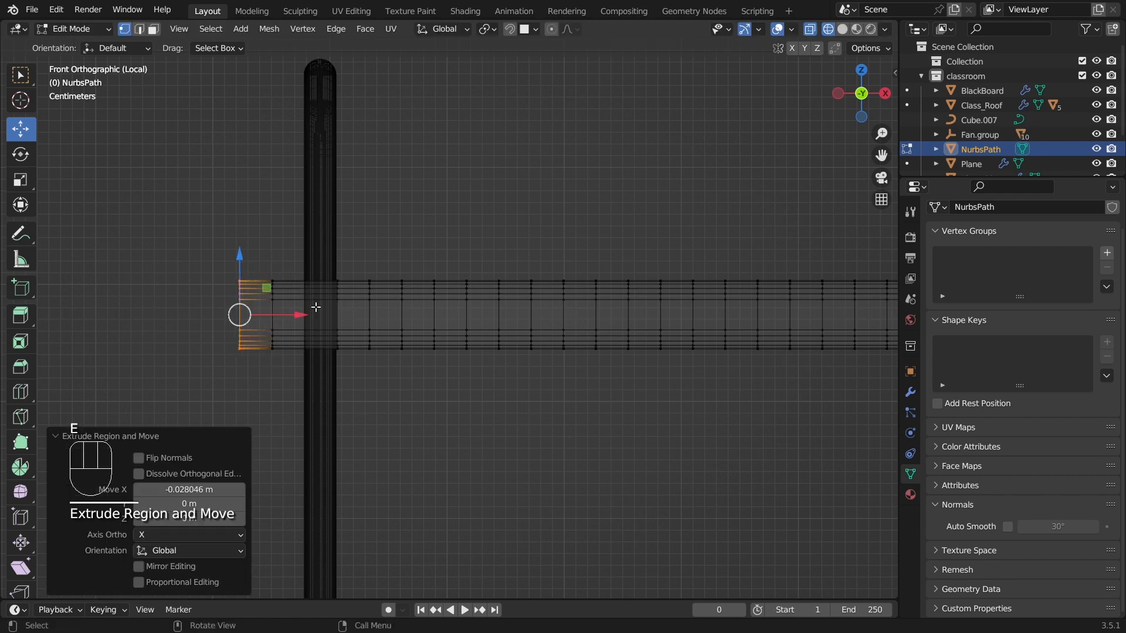
Step: Adjust the left-end extrusion's X distance to match the 0.03 m length used on the opposite end
left_click(194, 488)
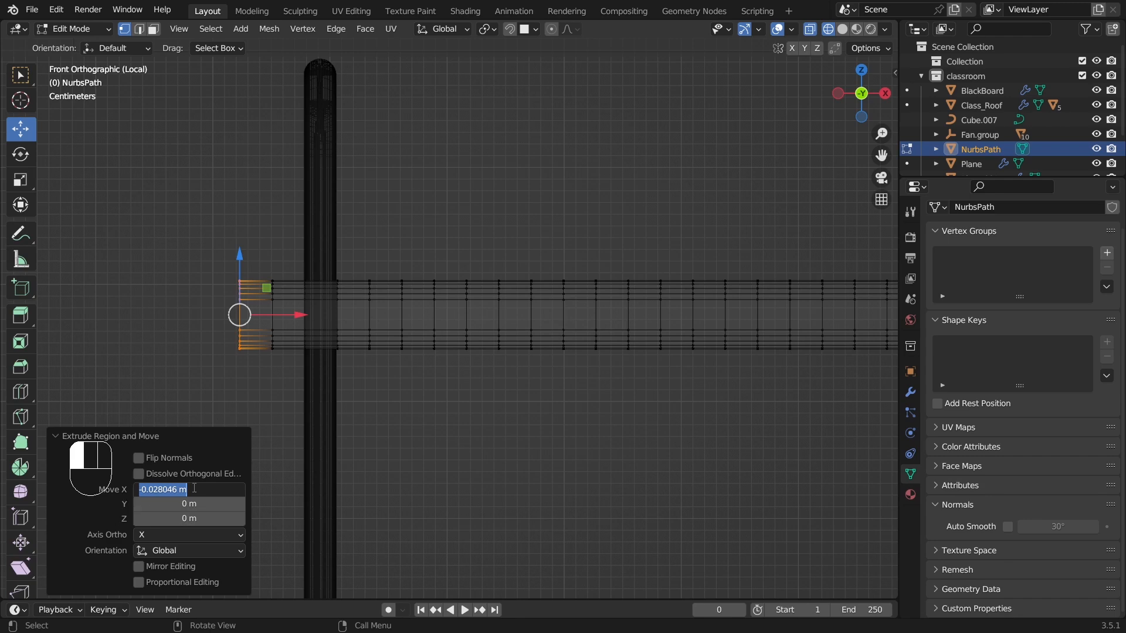
left_click(196, 488)
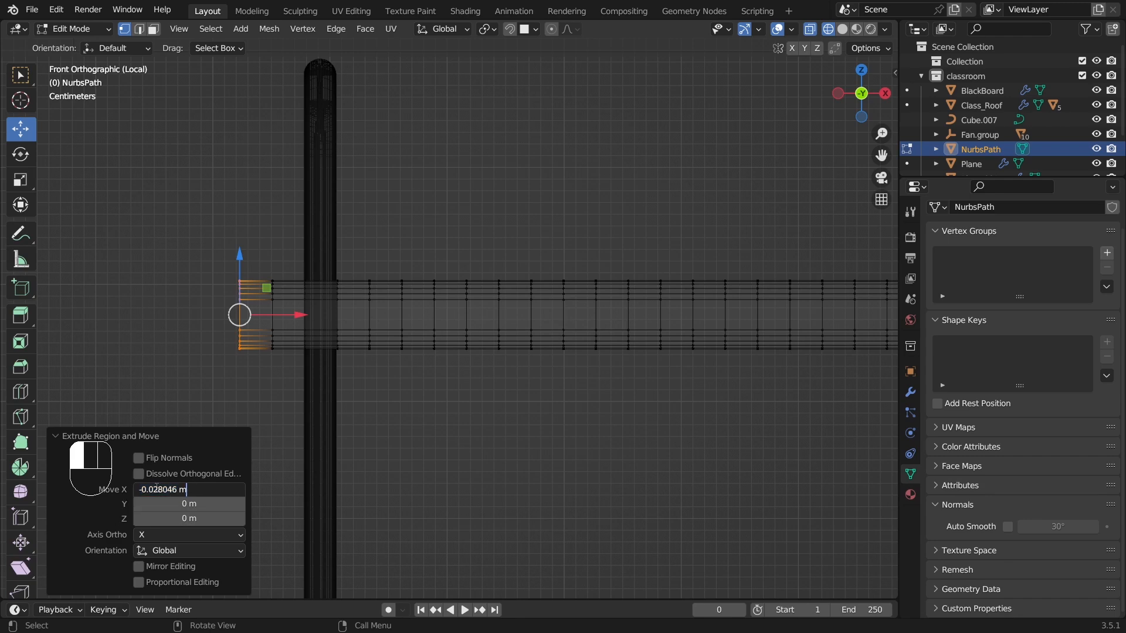
left_click_drag(156, 490, 177, 490)
left_click(271, 482)
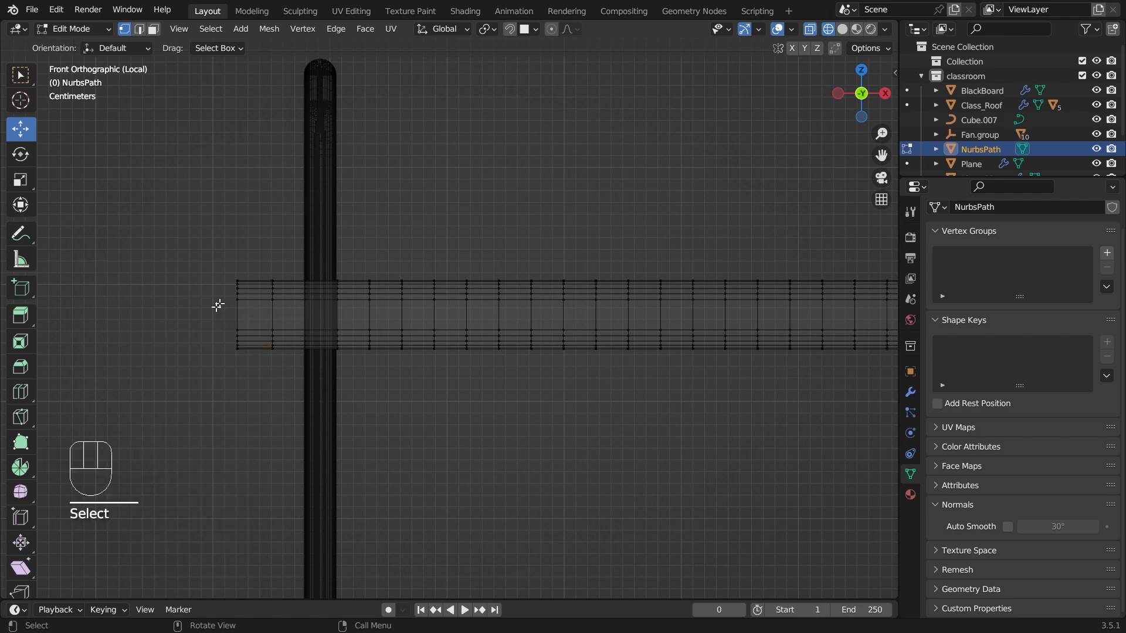
Step: Extrude the faces of the crossbar's left-end band along their normals with a 0.008 m offset to form a raised cap
left_click(153, 29)
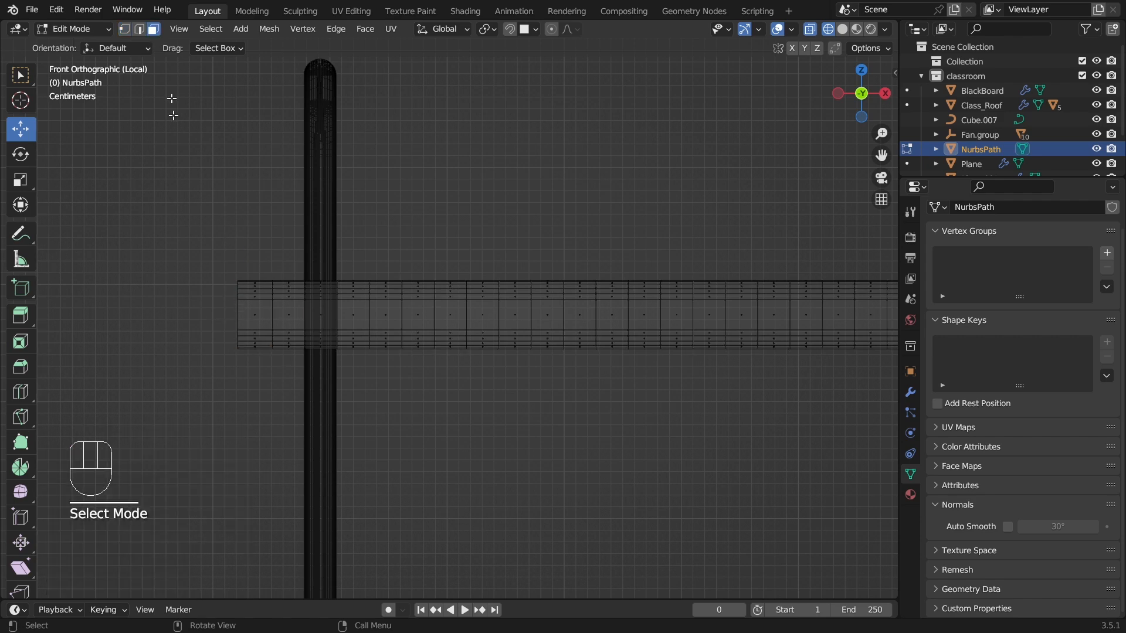
left_click_drag(199, 246, 262, 366)
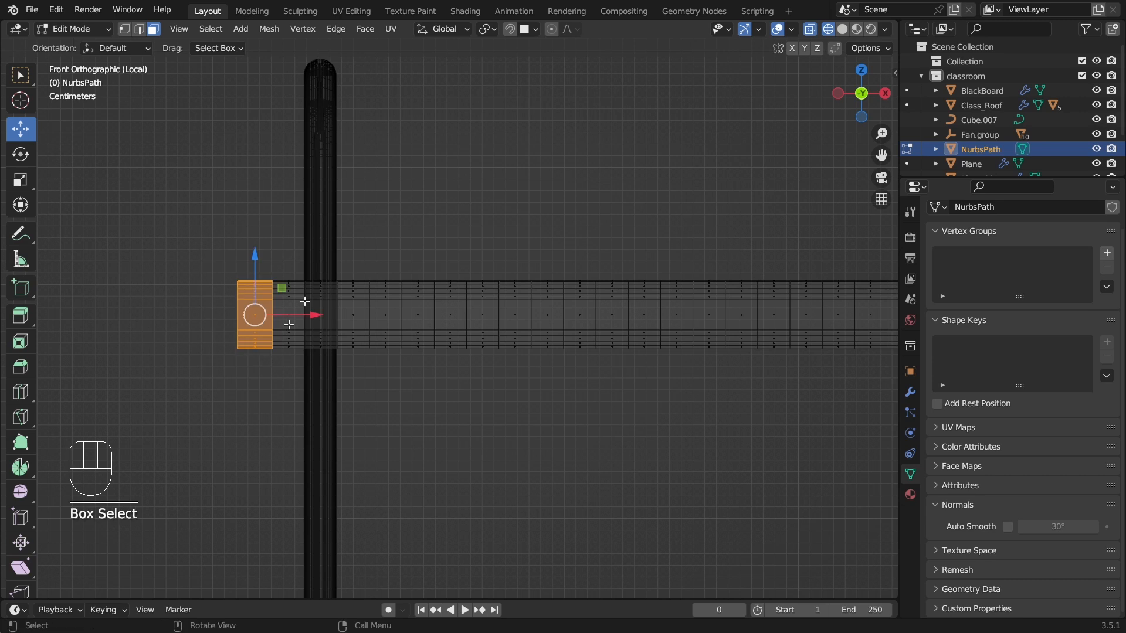
left_click(363, 30)
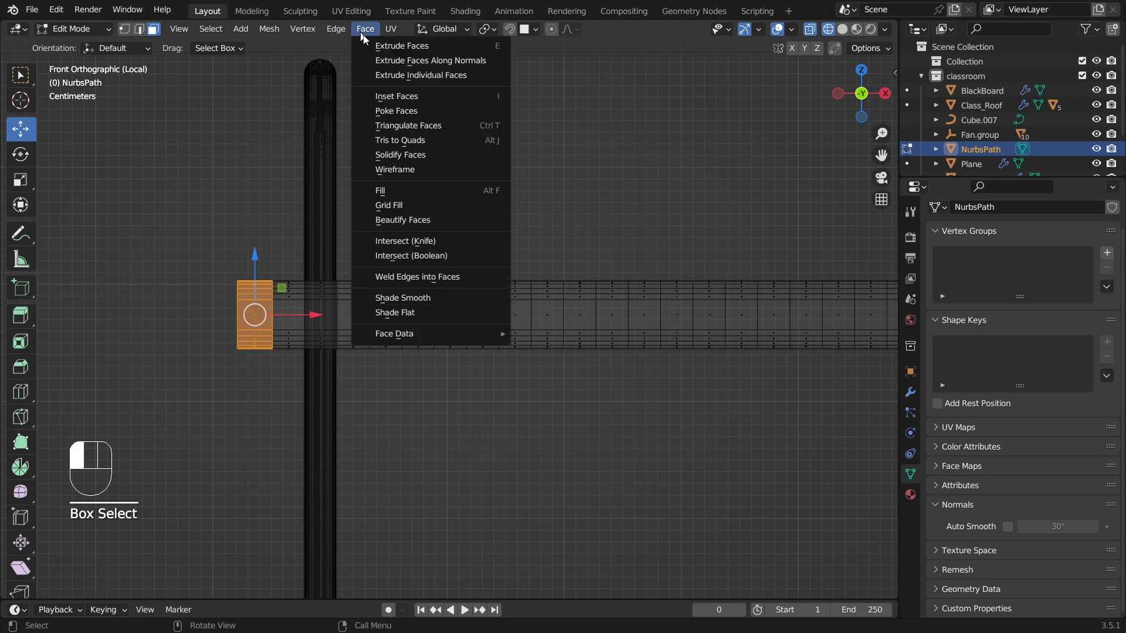
left_click(390, 60)
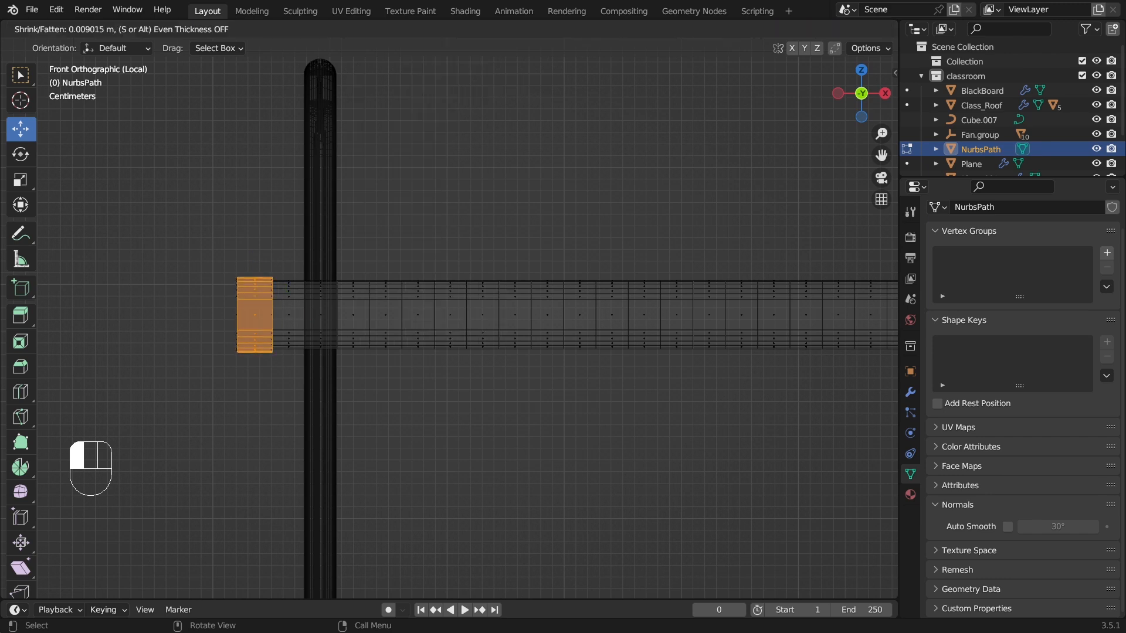
left_click(390, 53)
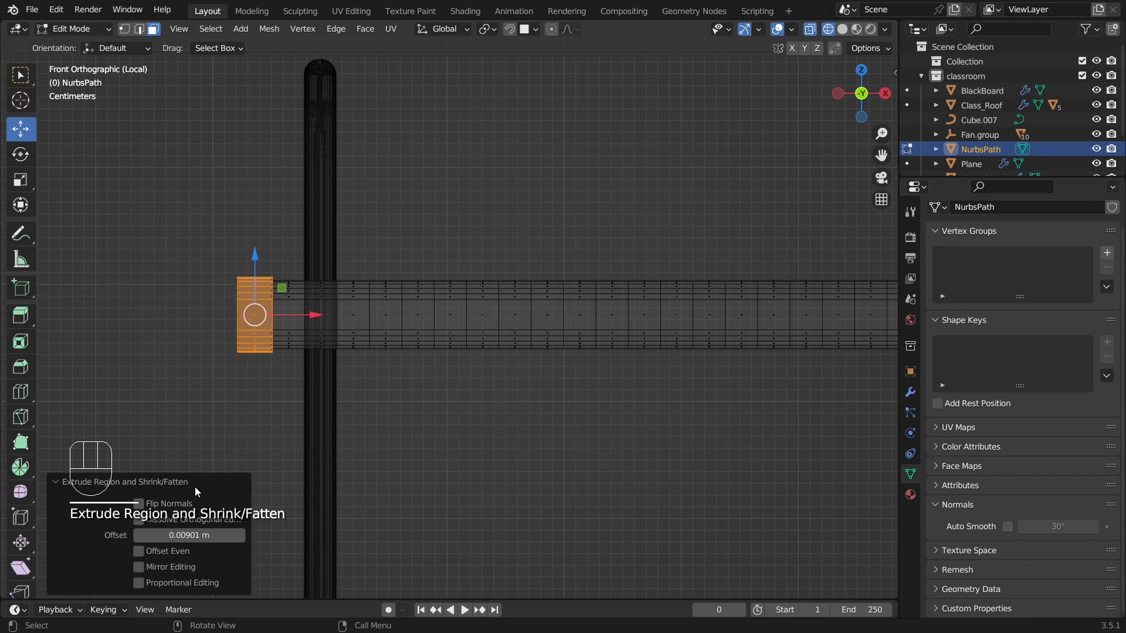
left_click(198, 540)
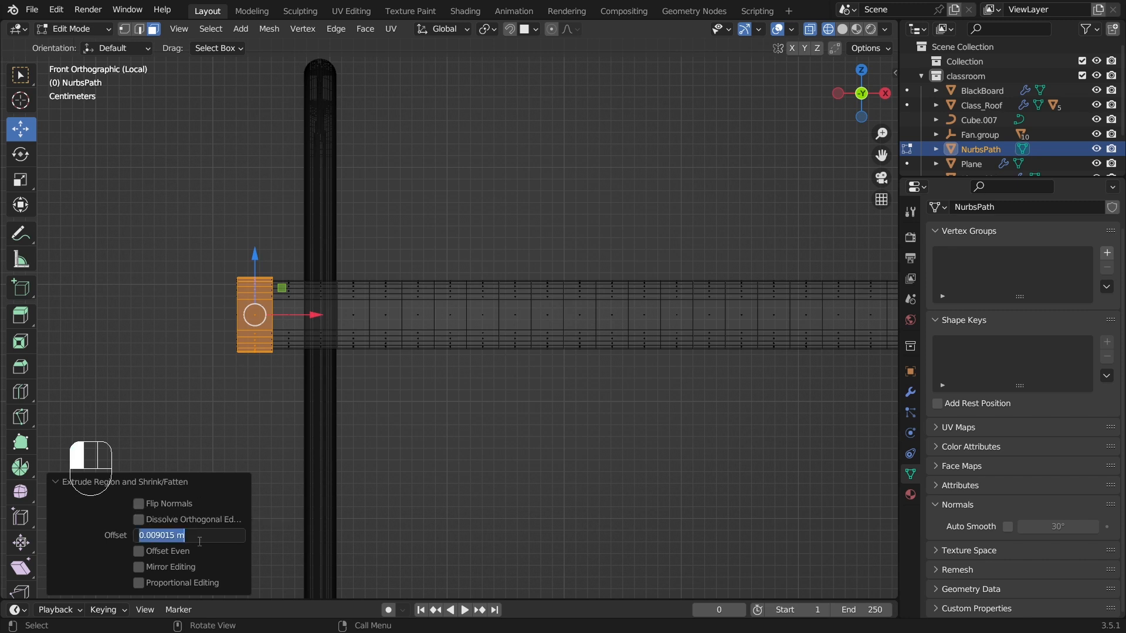
key("BackSpace")
type(".008")
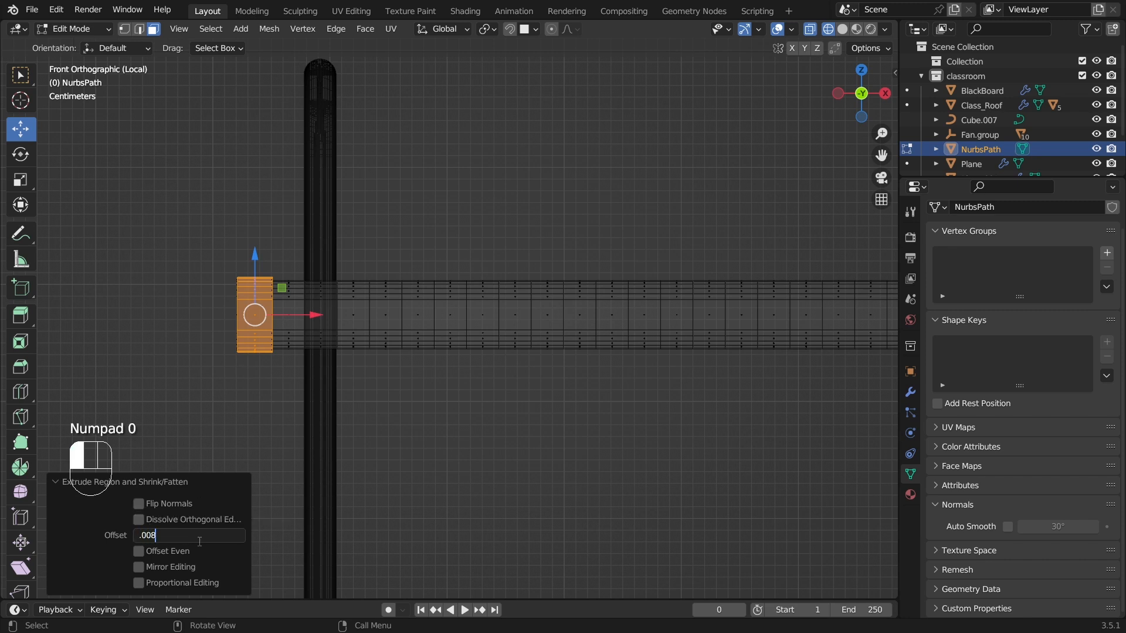
key("Return")
left_click(244, 399)
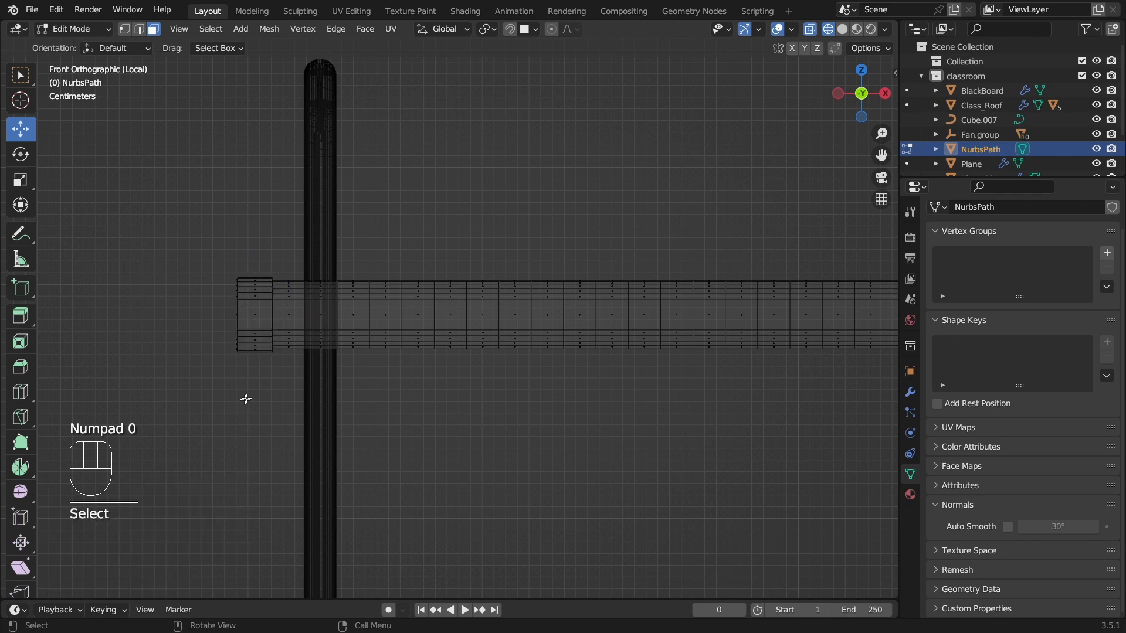
Step: Return the crossbar to Object Mode and smooth its shading with Auto Smooth at 30°
scroll(284, 414, "down", 3)
middle_click_drag(284, 414, 503, 460)
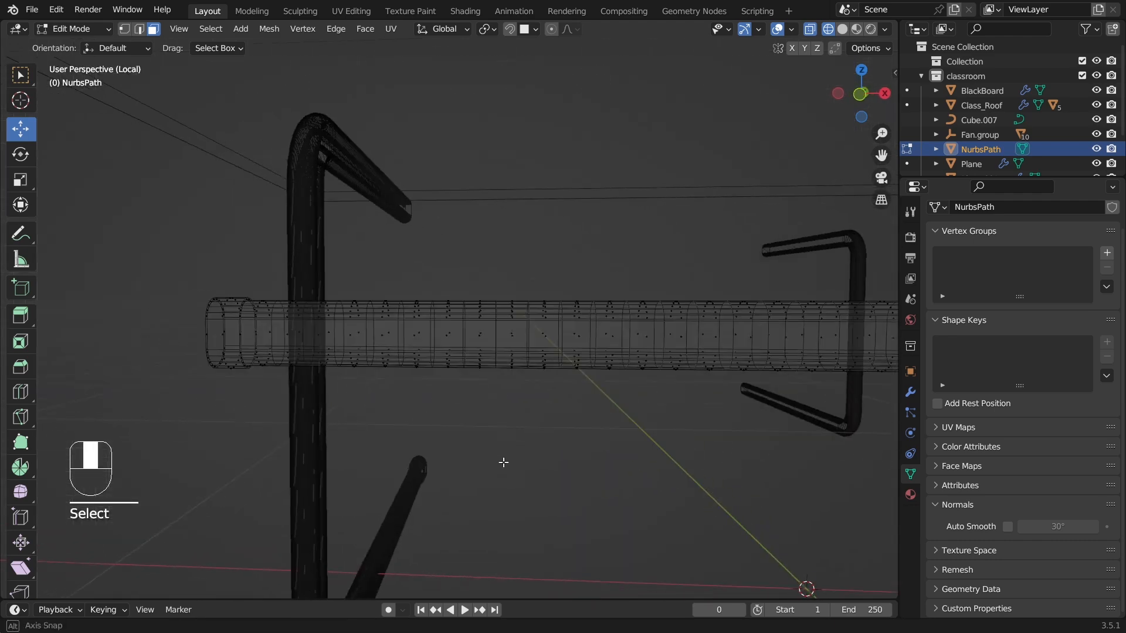
key("Tab")
left_click(842, 29)
scroll(681, 263, "down", 3)
middle_click_drag(681, 263, 426, 396)
left_click(489, 349)
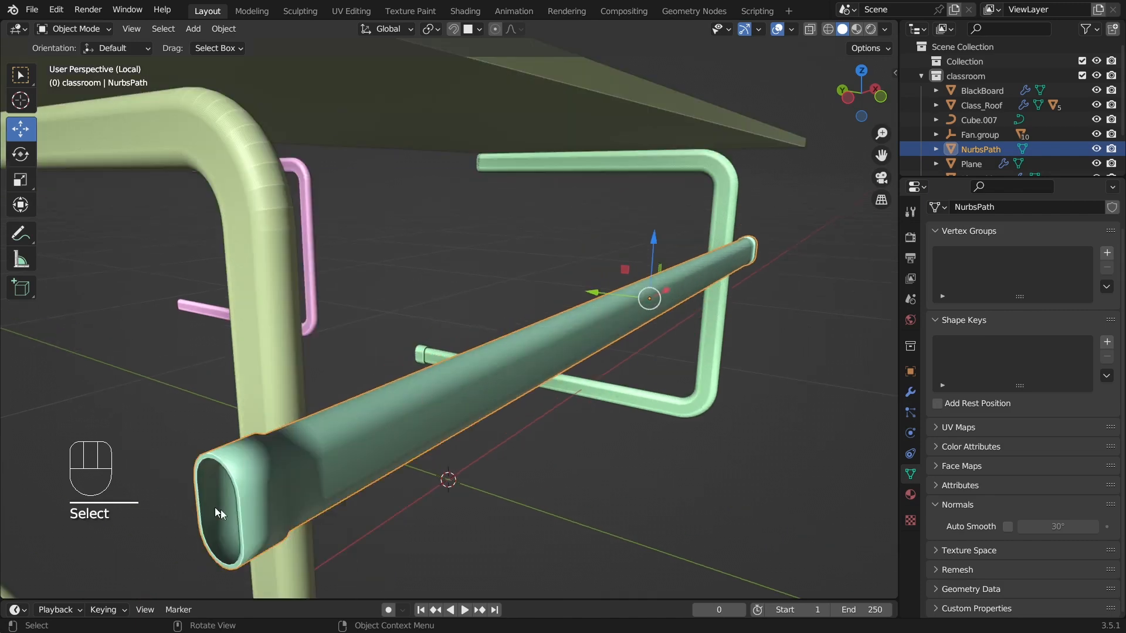
middle_click_drag(287, 473, 262, 324)
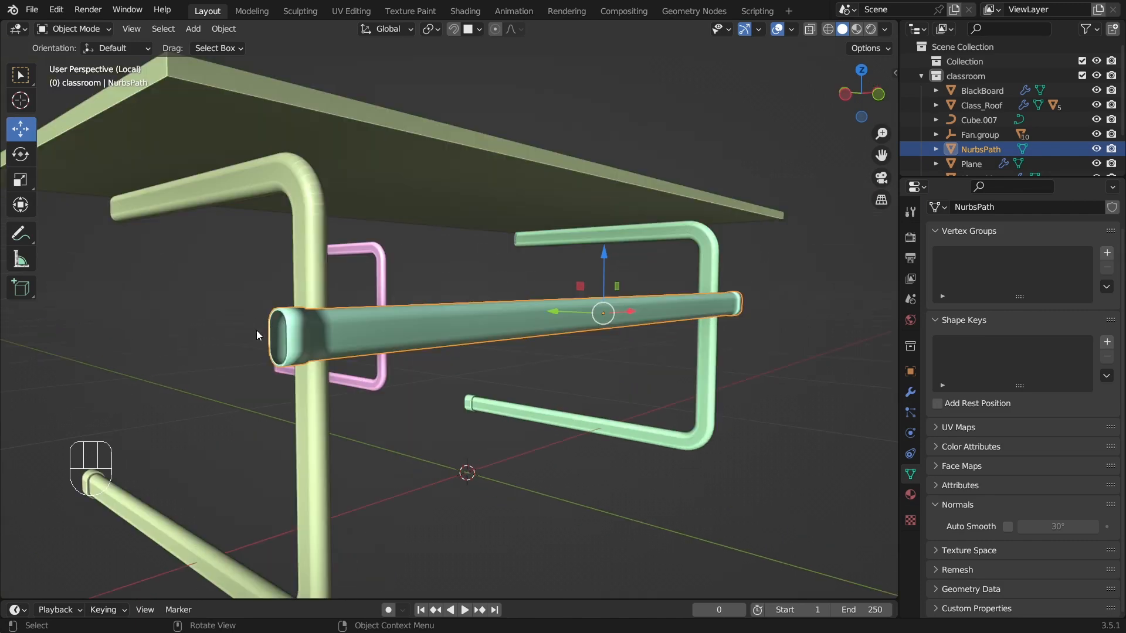
middle_click_drag(391, 354, 354, 364)
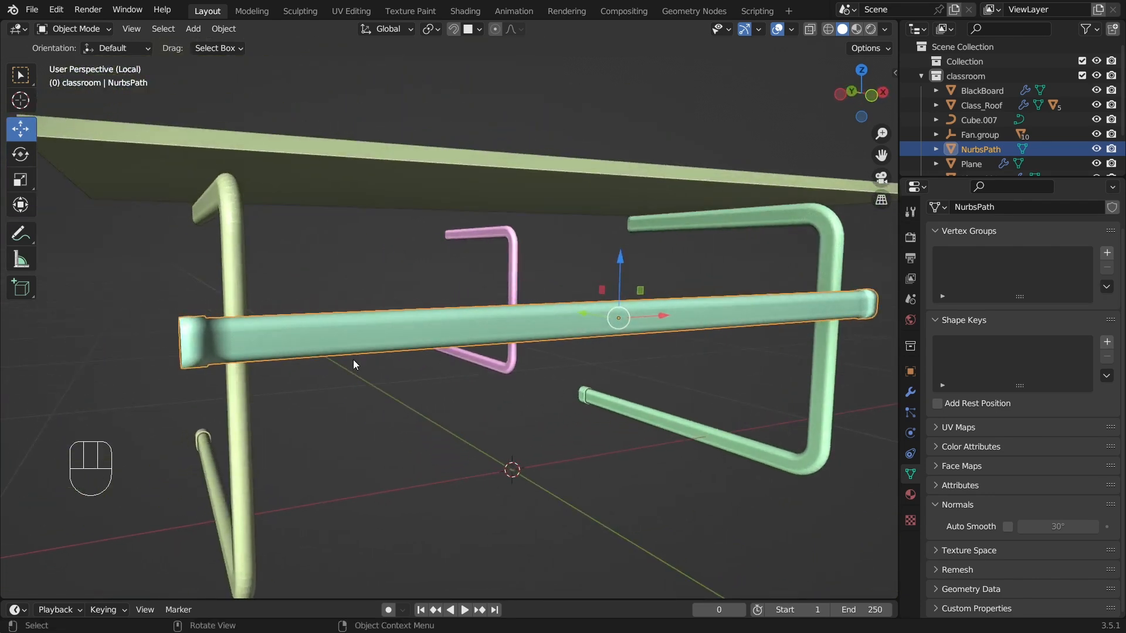
right_click(441, 331)
left_click(421, 296)
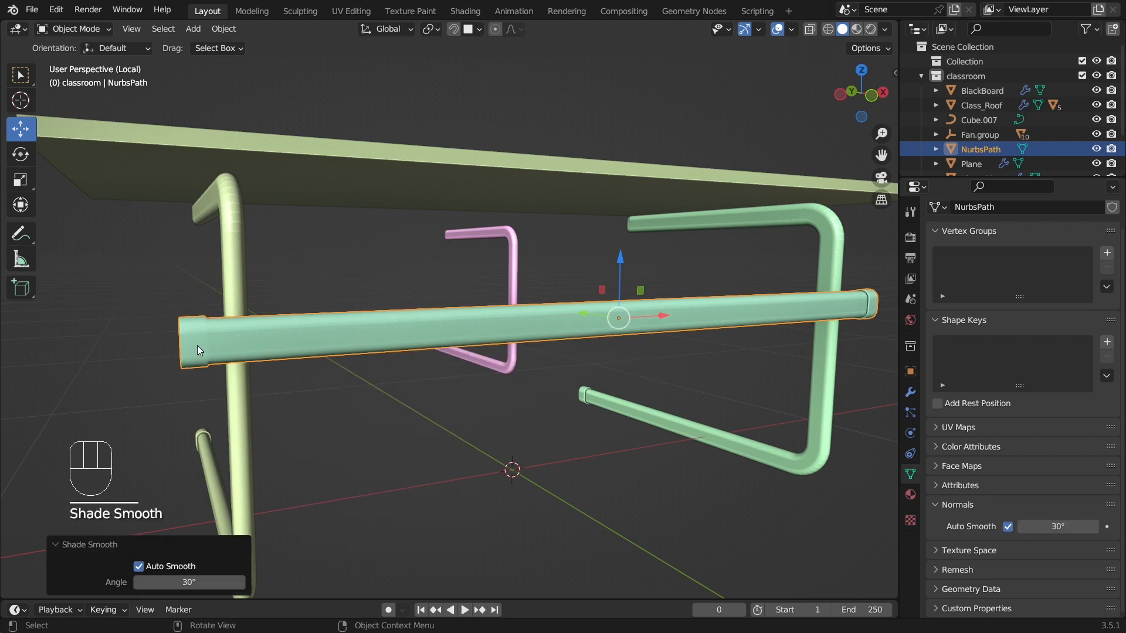
Step: Select the vertex ring at the open left end of the crossbar and fill it with a face
middle_click_drag(287, 348, 389, 388)
left_click(410, 403)
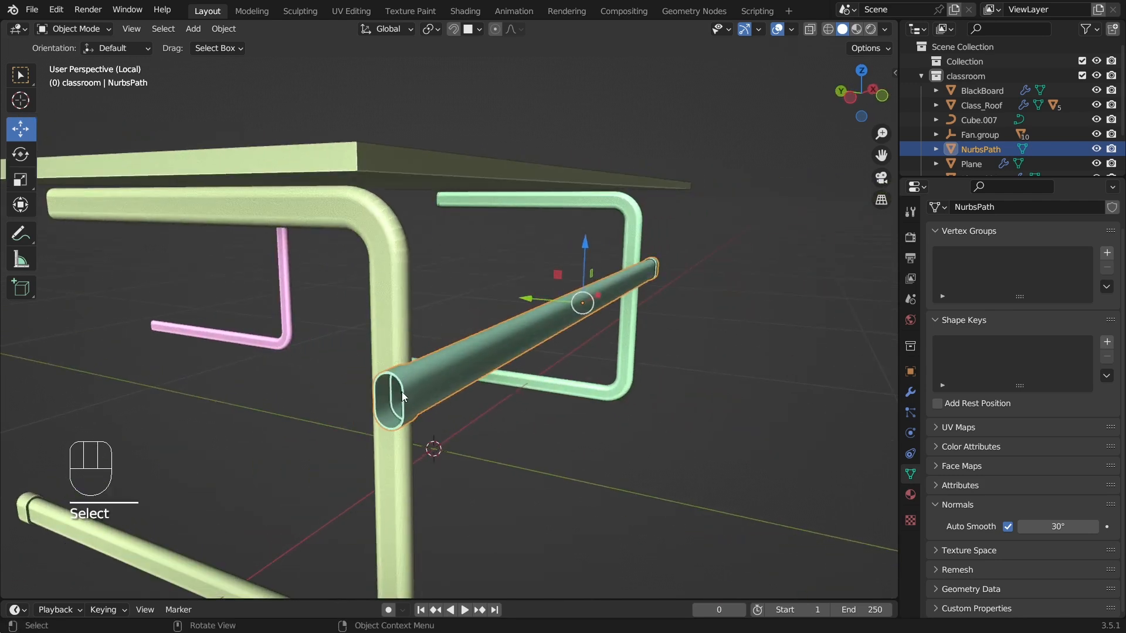
left_click(74, 28)
left_click(71, 62)
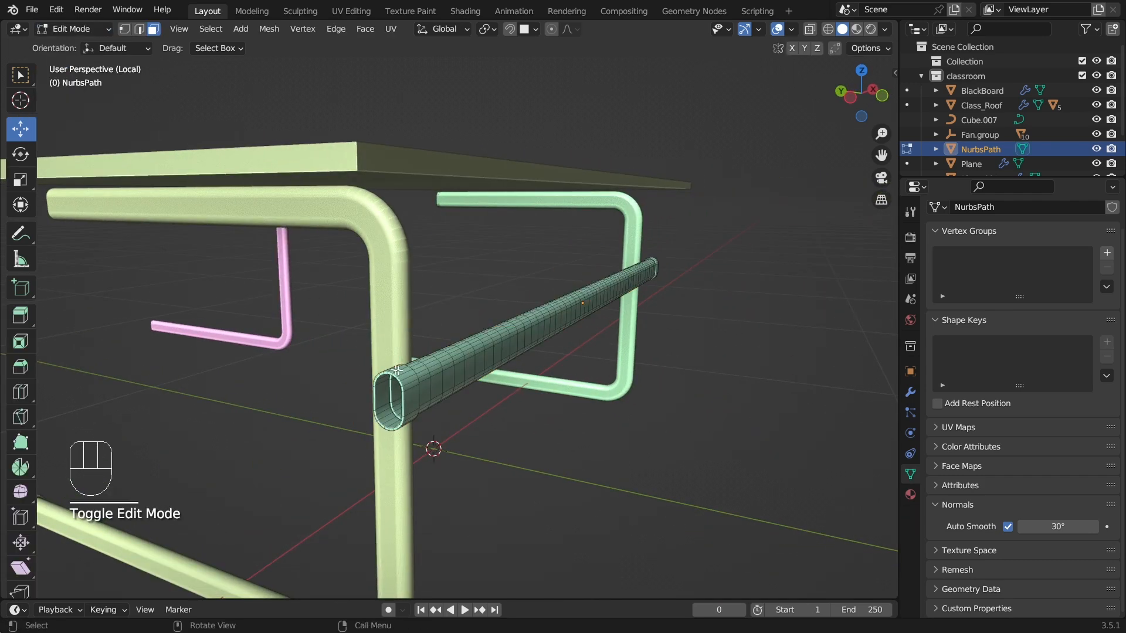
scroll(387, 420, "up", 3)
middle_click_drag(387, 420, 389, 415)
key("KP_1")
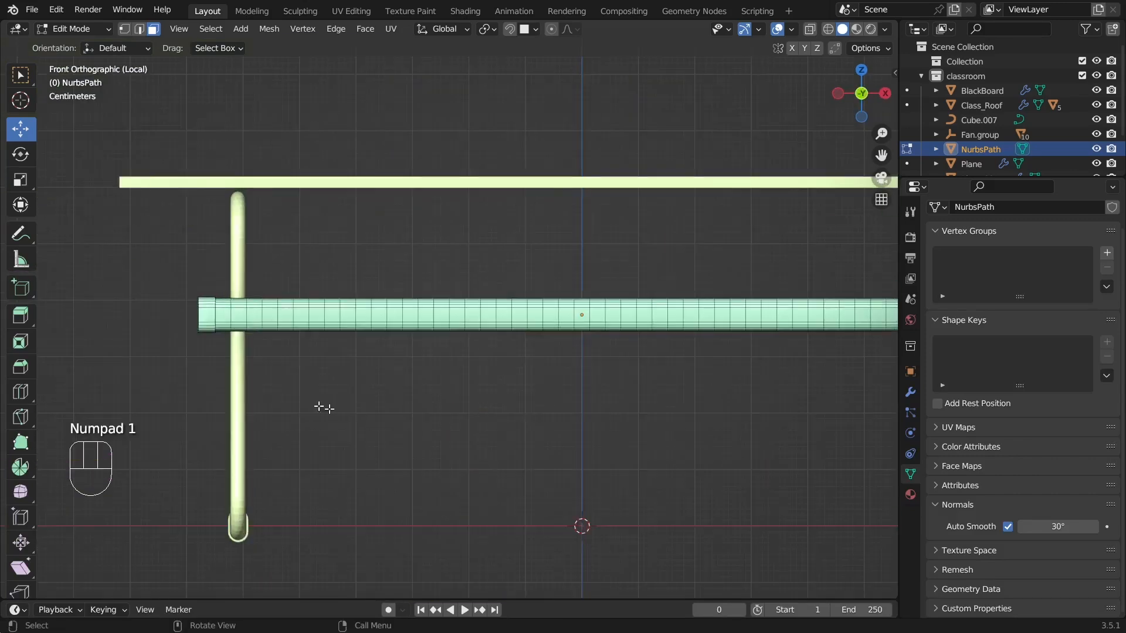
key("1")
left_click_drag(151, 284, 201, 372)
left_click(827, 29)
left_click(162, 296)
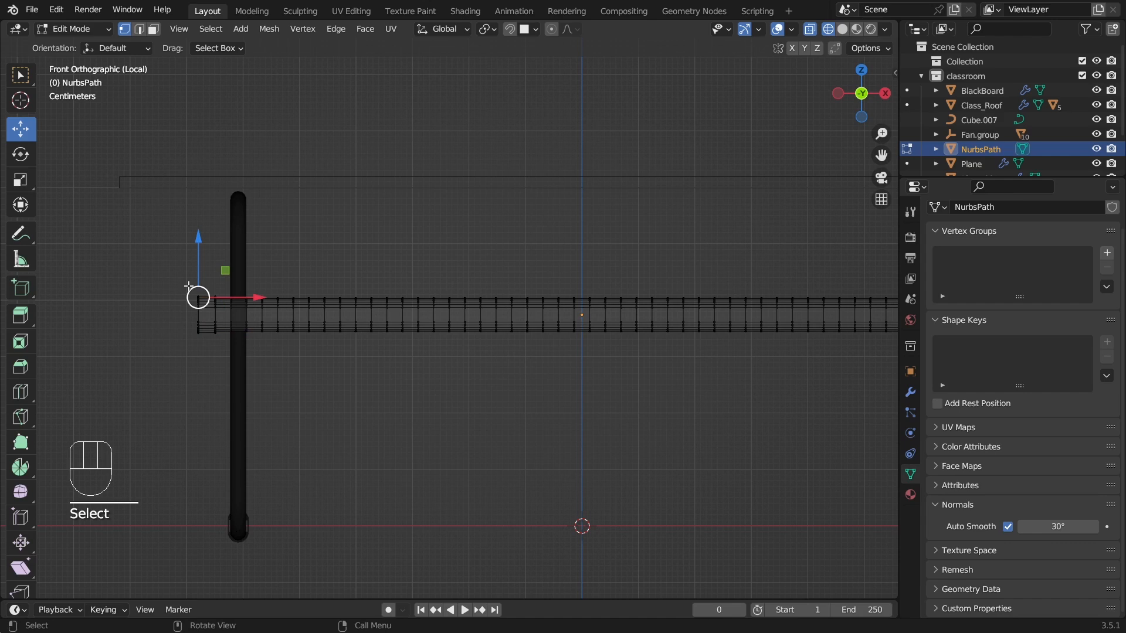
left_click_drag(170, 272, 202, 358)
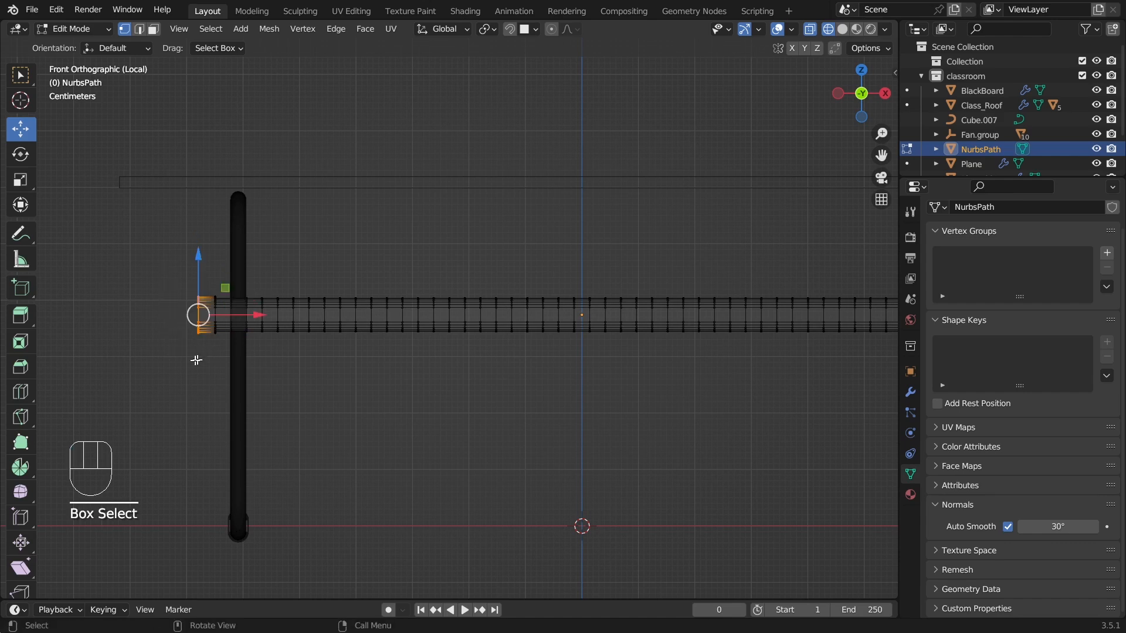
key("f")
left_click(194, 359)
middle_click_drag(195, 360, 335, 382)
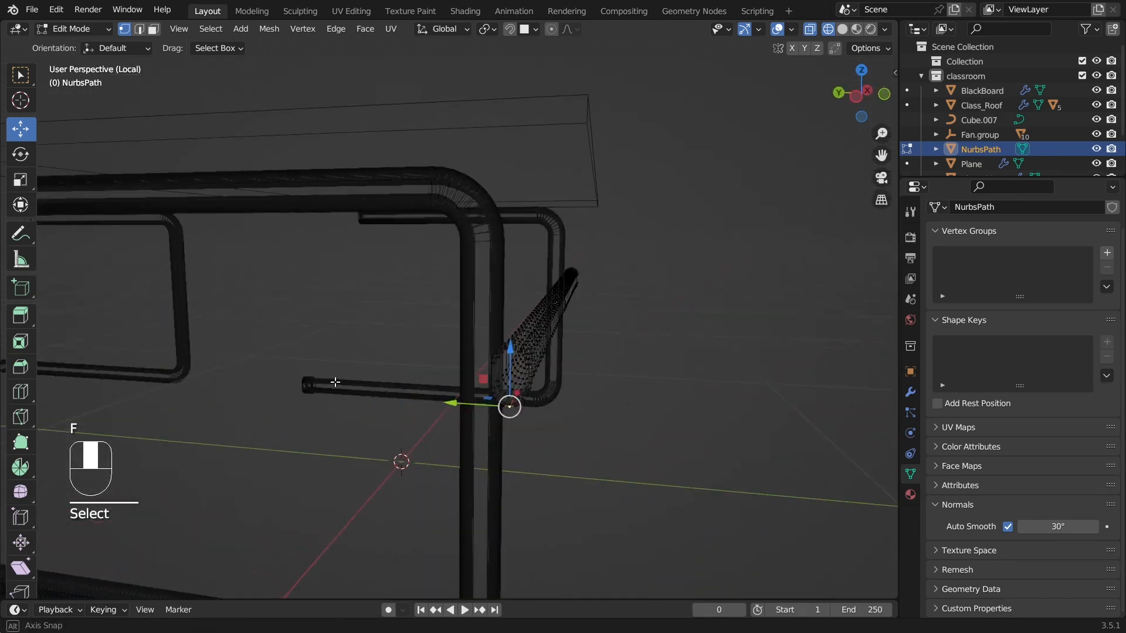
Step: Select the vertex ring at the crossbar's opposite, right end and close it with a face
left_click(842, 29)
left_click(603, 408)
middle_click_drag(558, 385, 500, 393)
scroll(501, 392, "down", 5)
scroll(698, 369, "up", 2)
middle_click_drag(699, 369, 604, 362, "shift")
scroll(603, 361, "up", 2)
left_click(827, 28)
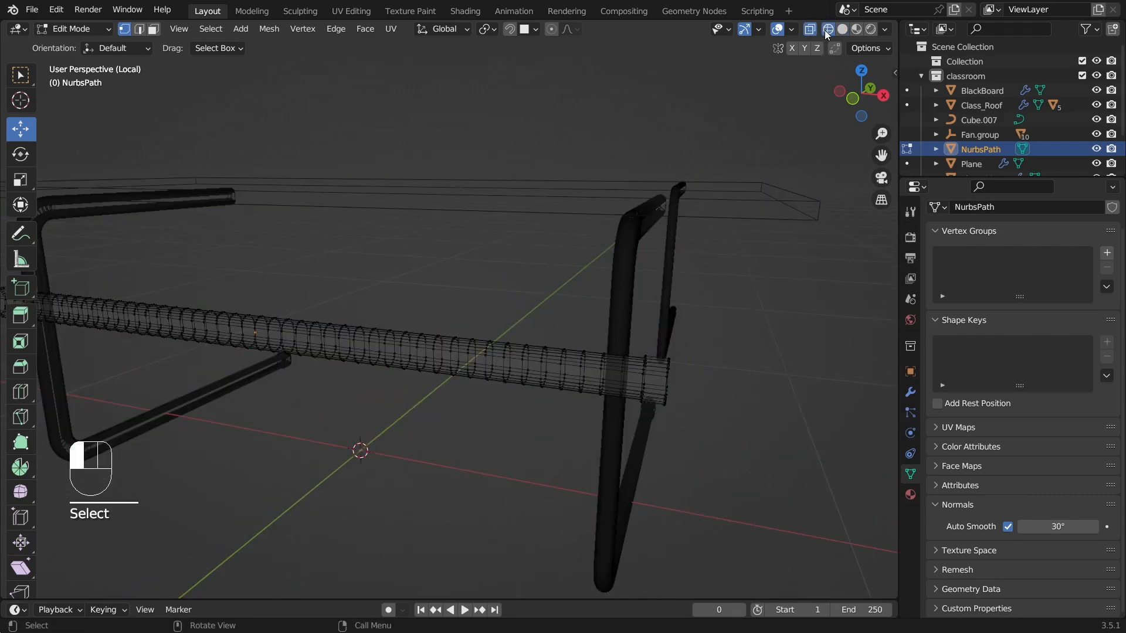
mouse_move(674, 407)
middle_mouse_down()
mouse_move(717, 411)
mouse_move(706, 335)
middle_mouse_up()
left_click_drag(708, 305, 732, 417)
middle_click_drag(747, 417, 672, 424)
key("f")
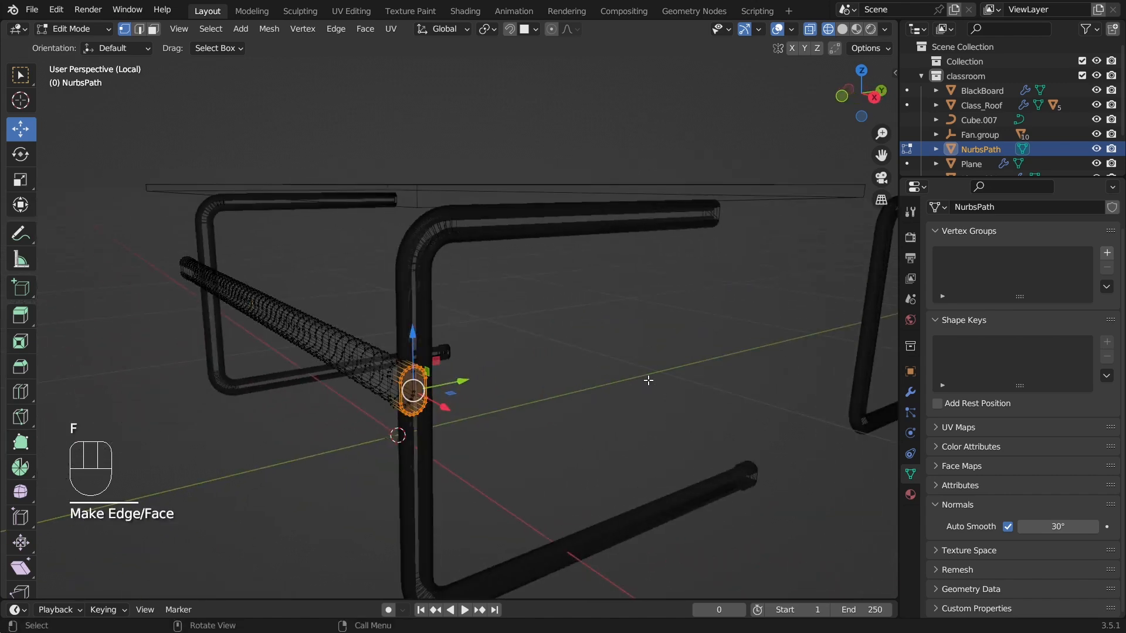
left_click(560, 374)
Step: Return the crossbar to Object Mode and check its closed ends in solid shading
middle_click_drag(563, 372, 481, 428)
left_click(68, 28)
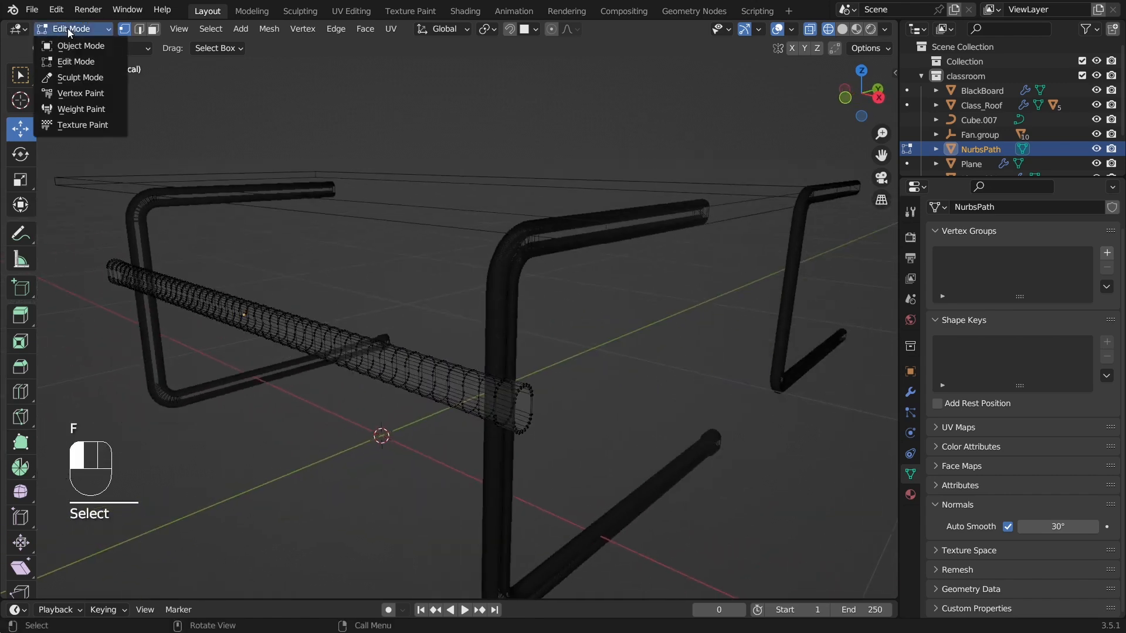
left_click(80, 46)
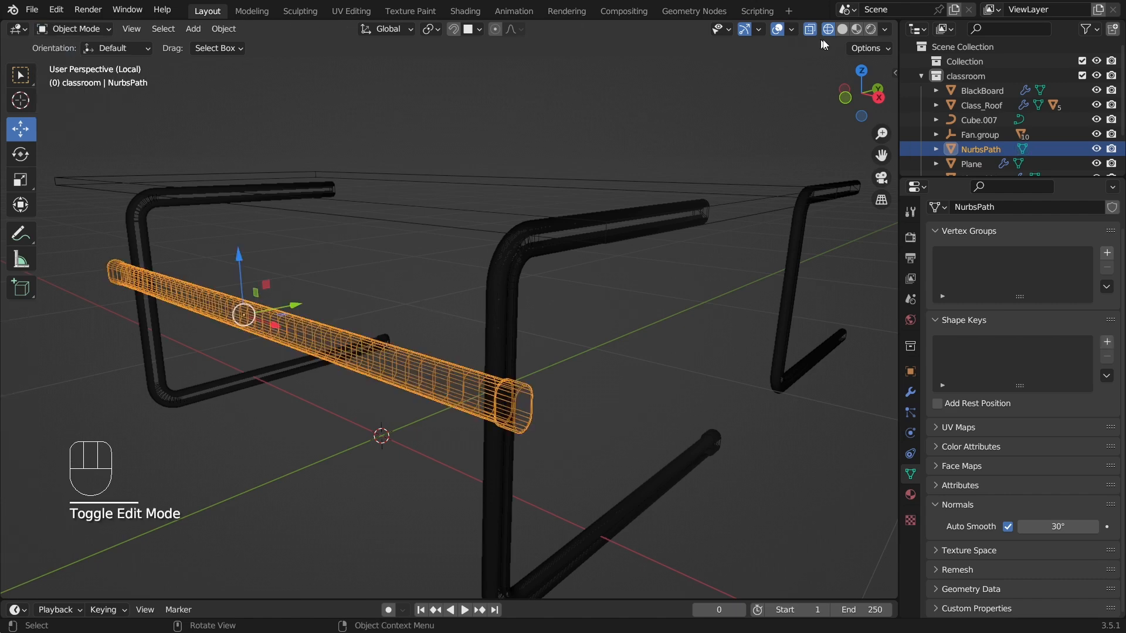
left_click(842, 30)
left_click(671, 384)
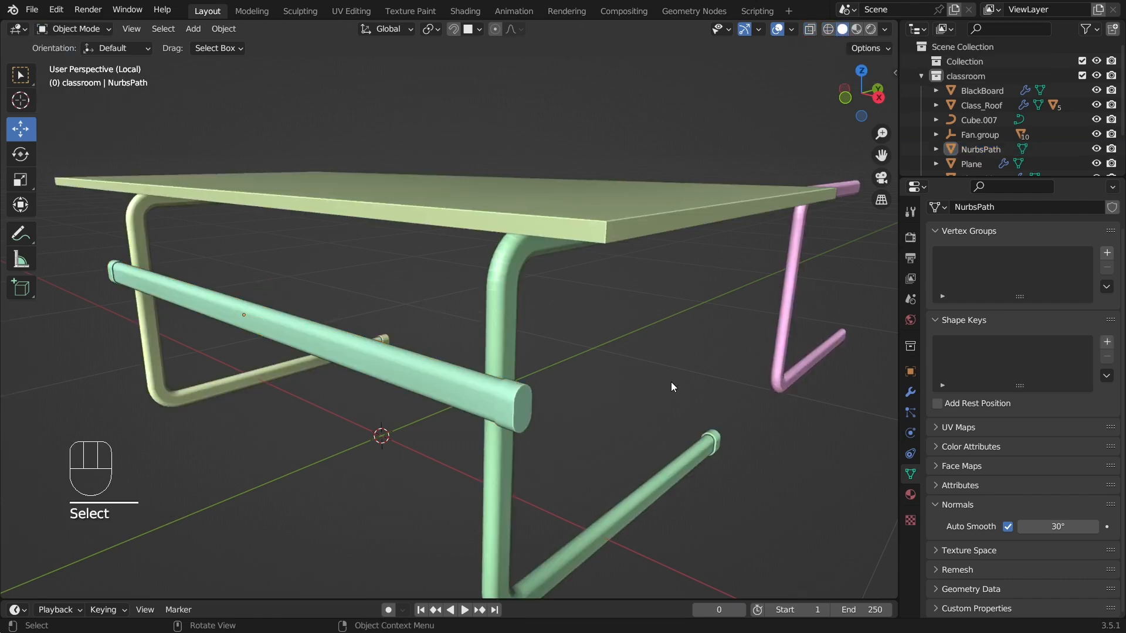
middle_click_drag(537, 461, 195, 359)
Step: Duplicate the crossbar, lower the copy along the legs and raise the original by about 0.059 m in Z
left_click(483, 381)
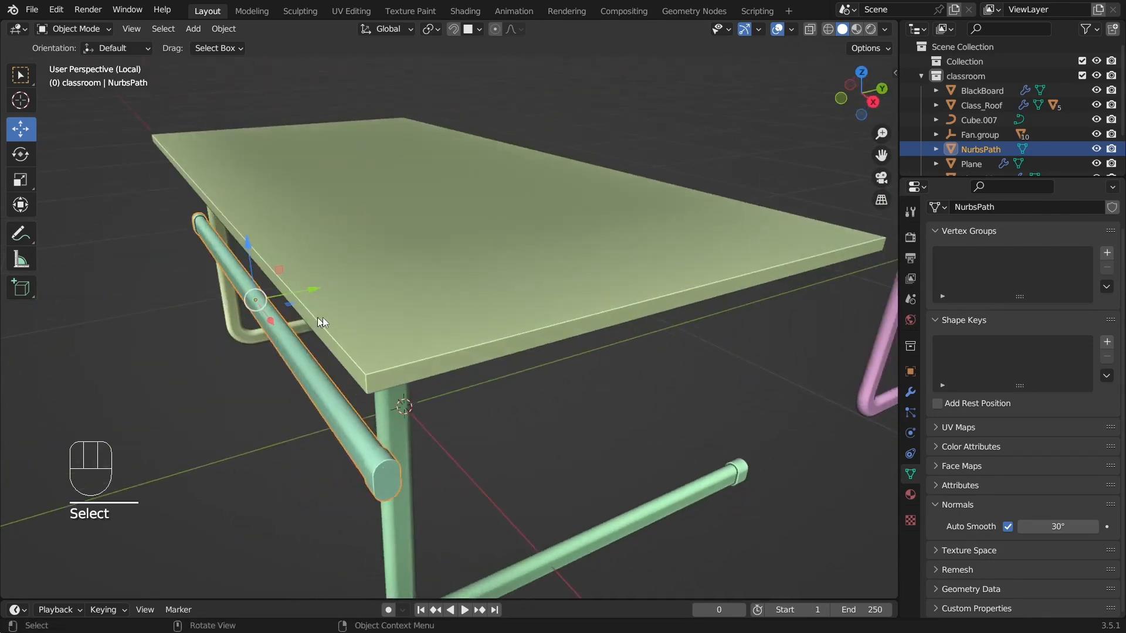
middle_click_drag(312, 379, 565, 330)
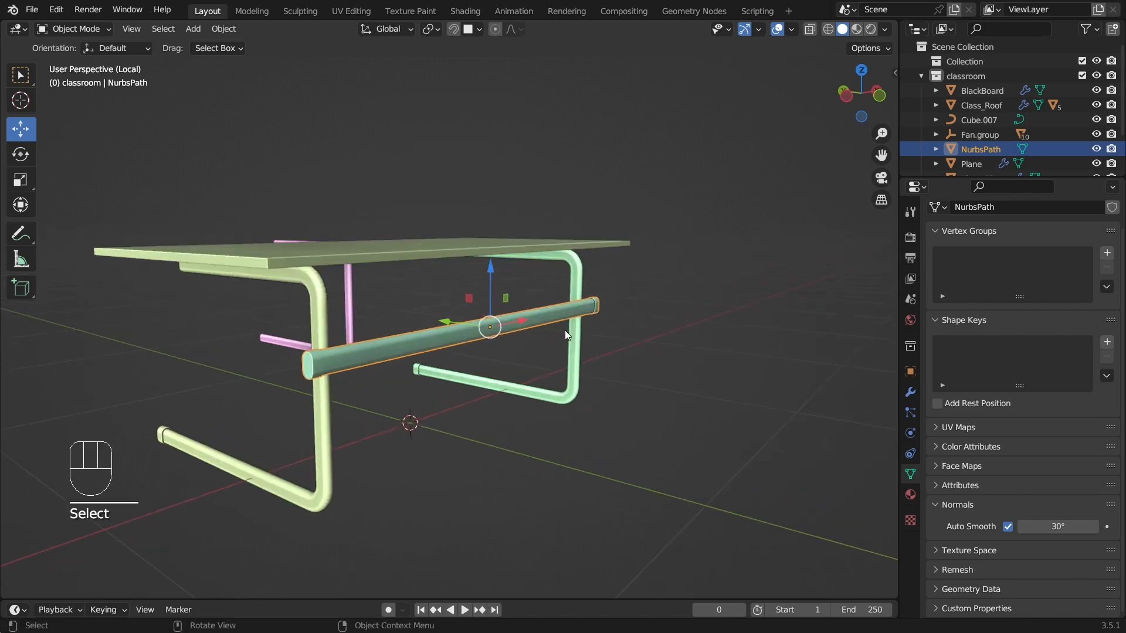
key("shift+d")
right_click(564, 329)
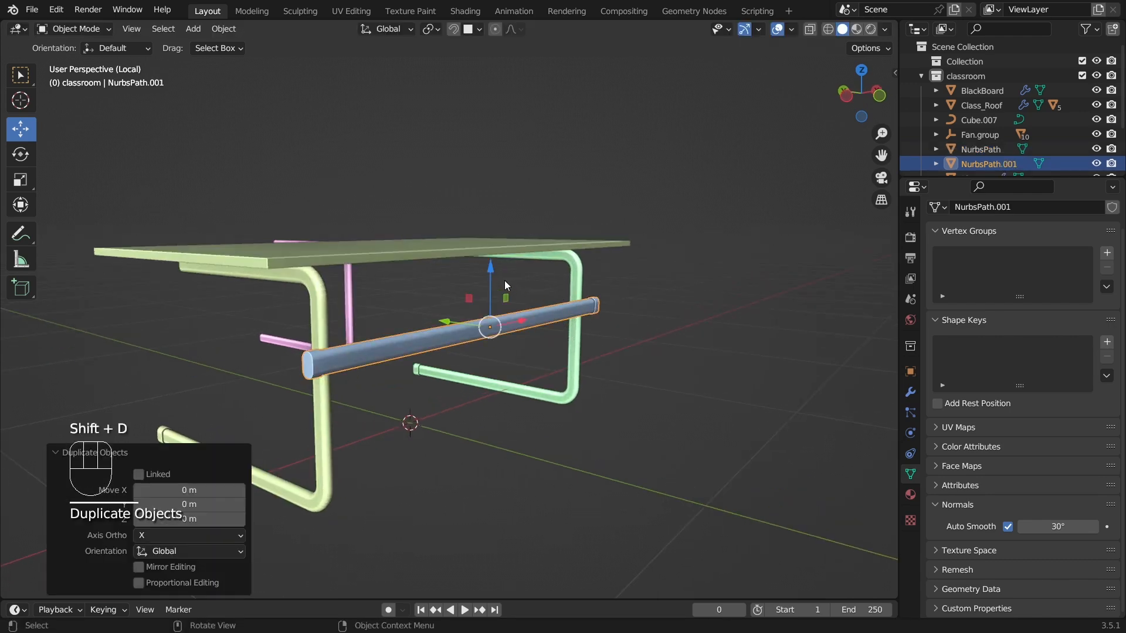
mouse_move(491, 272)
left_mouse_down()
mouse_move(488, 326)
mouse_move(490, 291)
left_mouse_up()
left_click(491, 330)
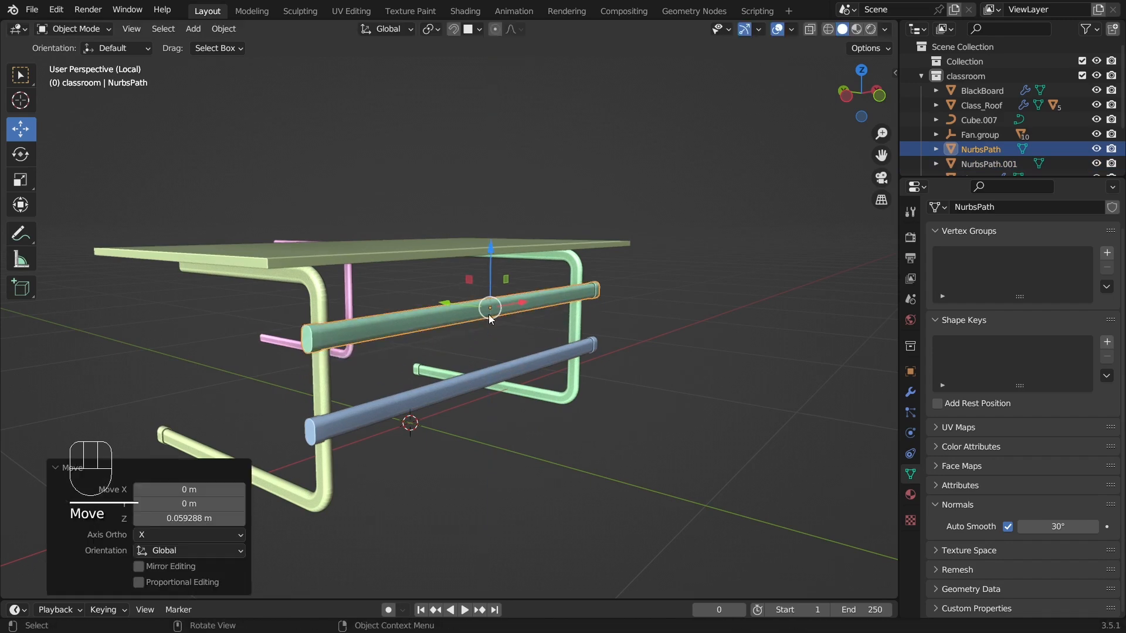
left_click(488, 379)
left_click_drag(487, 333, 488, 312)
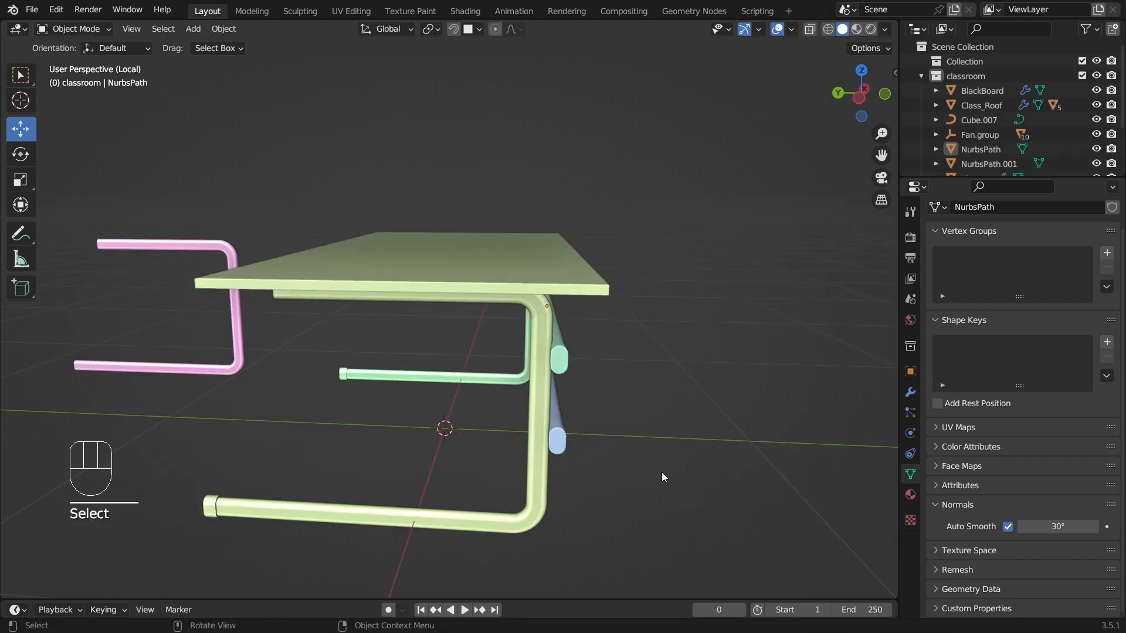
Step: Undo the last five actions
left_click(698, 321)
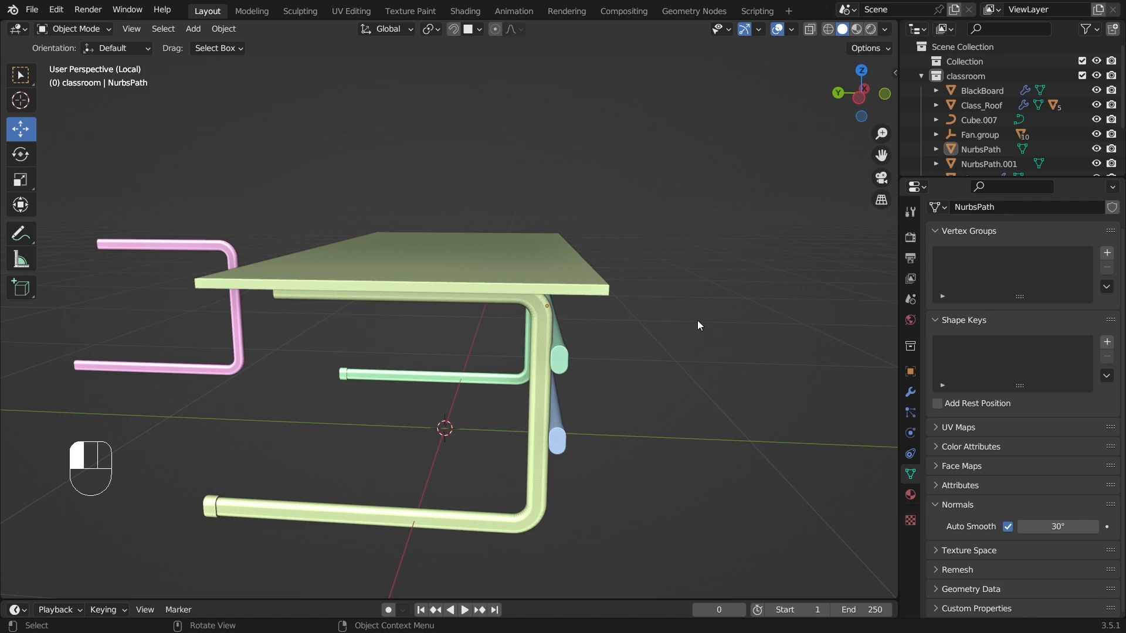
key("ctrl+z")
key("ctrl+z")
key("ctrl+z")
key("ctrl+z")
key("ctrl+z")
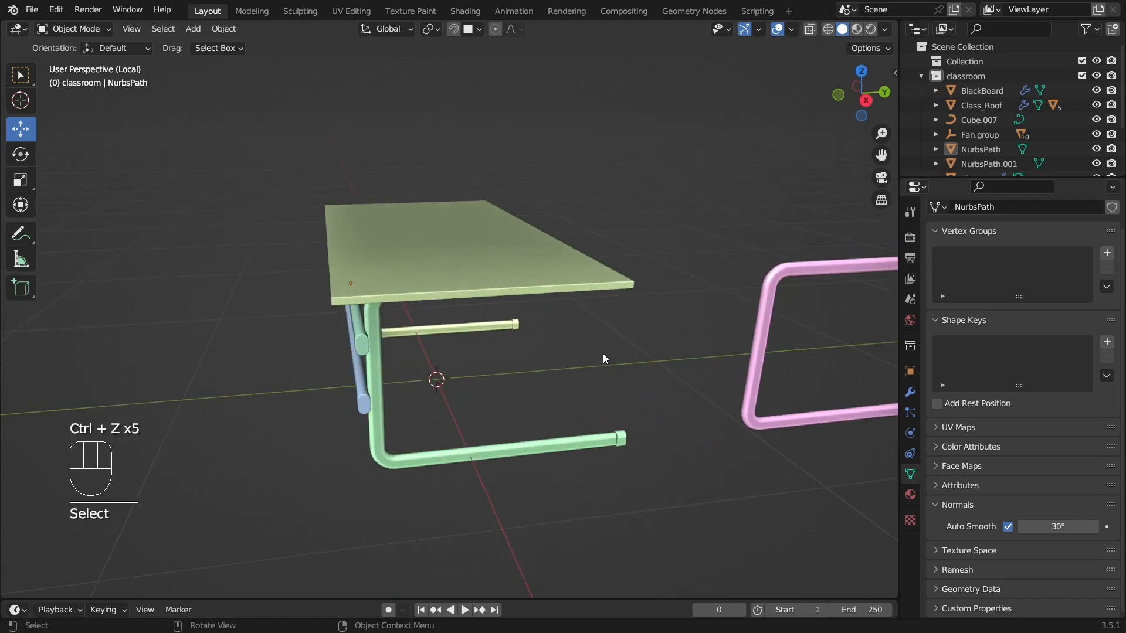
Step: Select the tabletop and examine its Solidify modifier settings and options
left_click(406, 237)
middle_click_drag(406, 237, 465, 251)
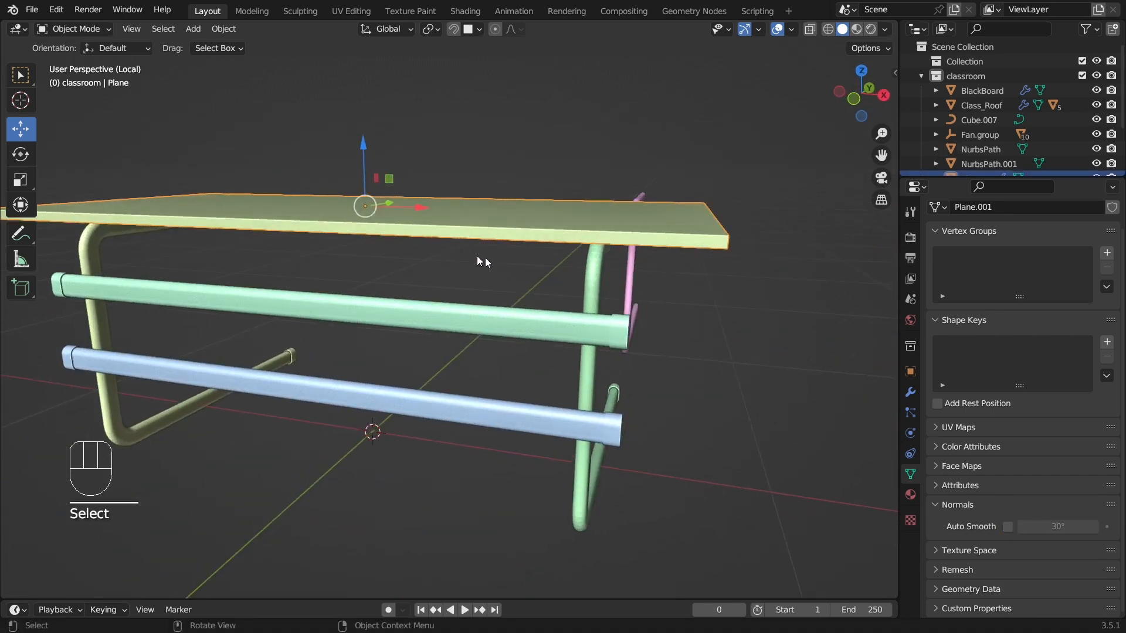
left_click(910, 392)
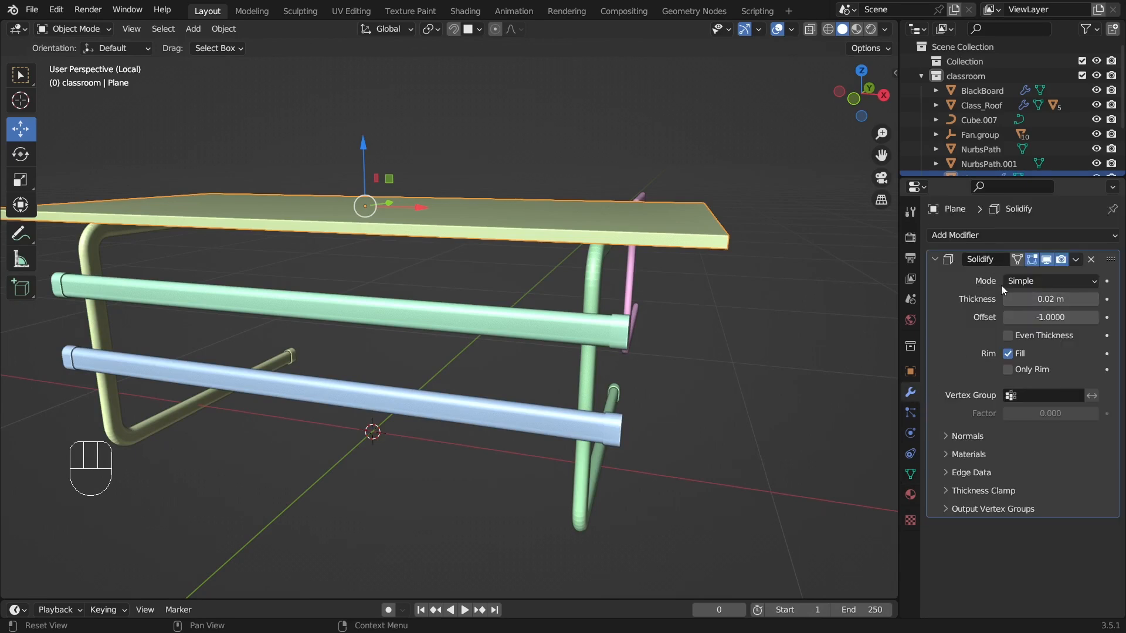
scroll(719, 290, "down", 3)
middle_click_drag(670, 331, 564, 352)
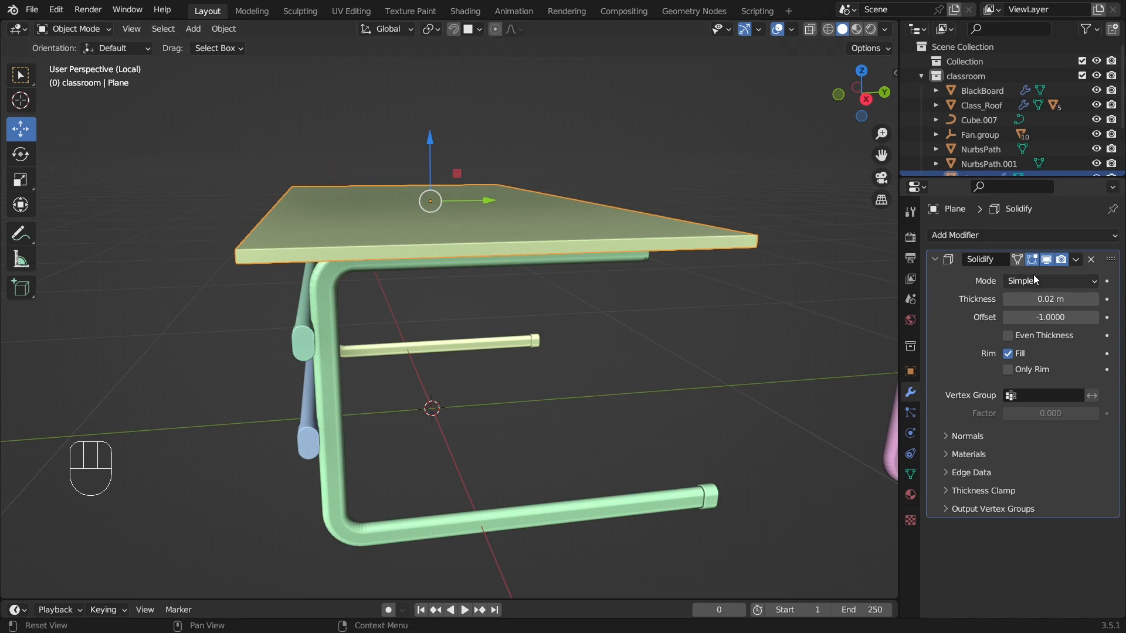
left_click(1075, 259)
left_click(733, 352)
middle_click_drag(733, 352, 558, 248)
left_click(558, 247)
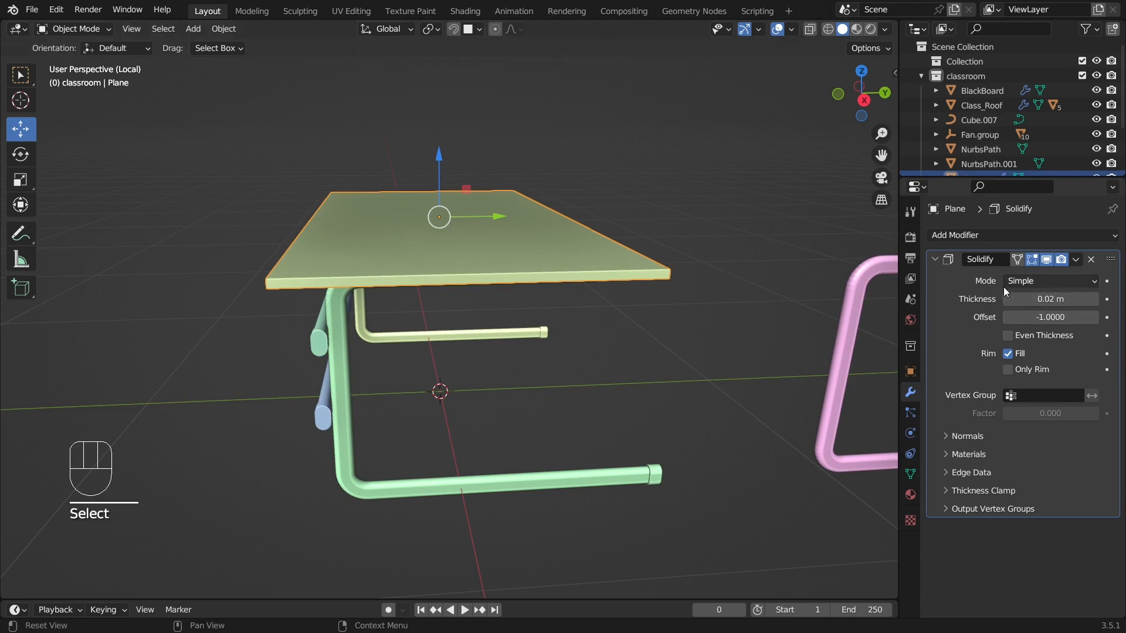
Step: Apply the Solidify modifier to the tabletop
left_click(1077, 259)
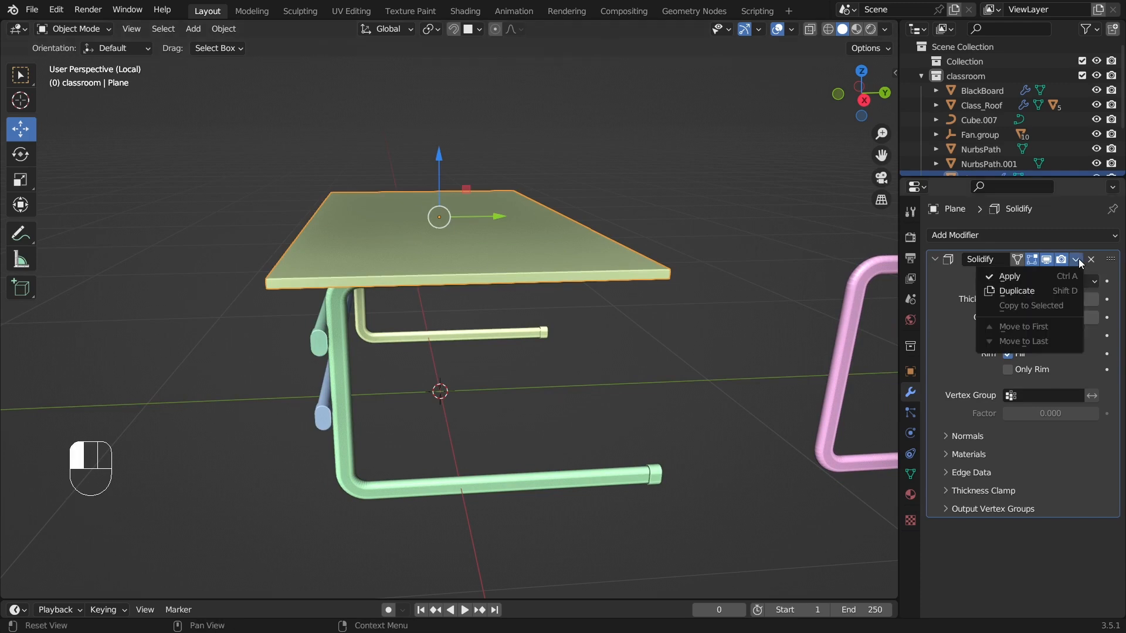
left_click(1052, 273)
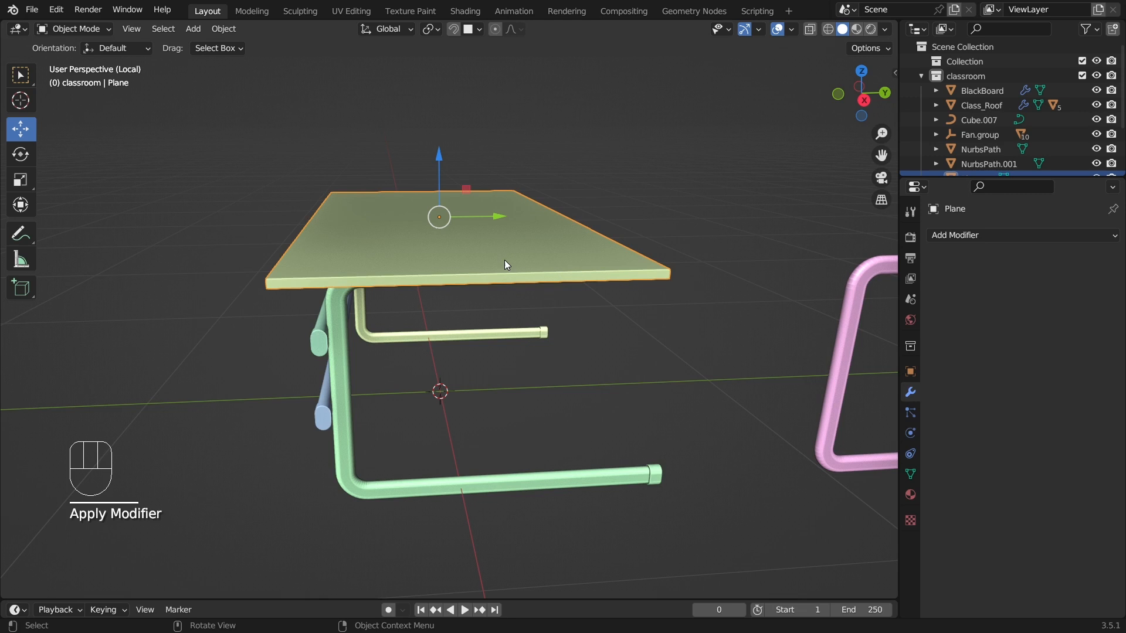
mouse_move(538, 273)
middle_mouse_down()
mouse_move(495, 280)
mouse_move(548, 254)
middle_mouse_up()
mouse_move(578, 289)
middle_mouse_down()
mouse_move(561, 288)
mouse_move(572, 285)
middle_mouse_up()
Step: Lower the tabletop slightly along Z toward the upper leg tubes
left_click(572, 284)
left_click(519, 225)
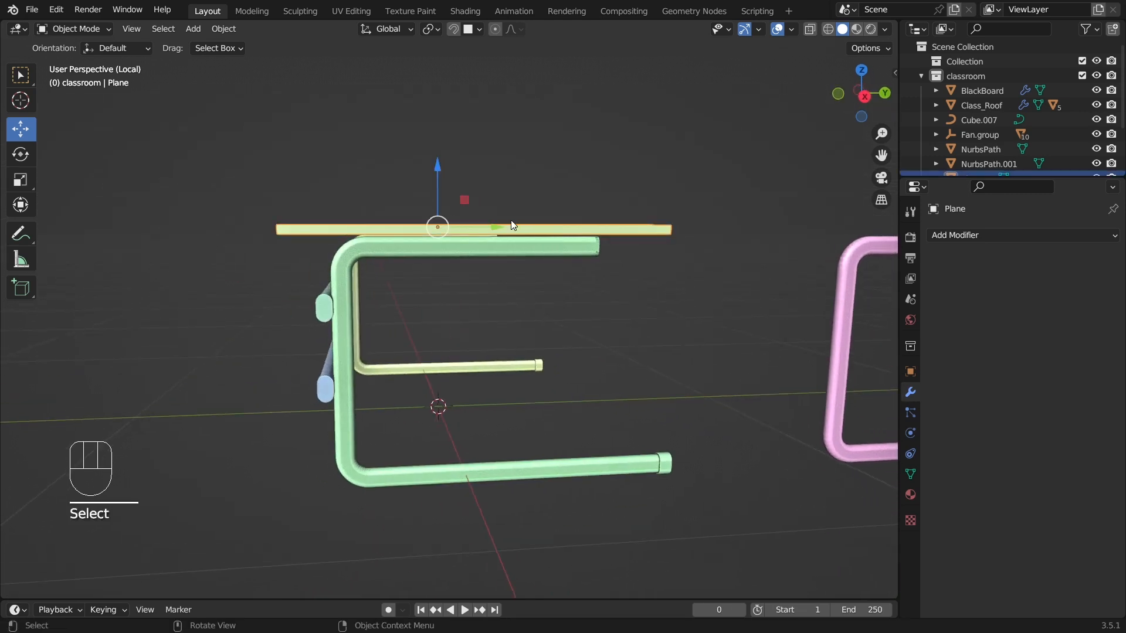
left_click_drag(436, 168, 437, 171)
left_click(536, 316)
Step: Select the tabletop, legs and crossbars together and join them into a single object
middle_click_drag(526, 319, 552, 311)
left_click_drag(279, 129, 591, 463)
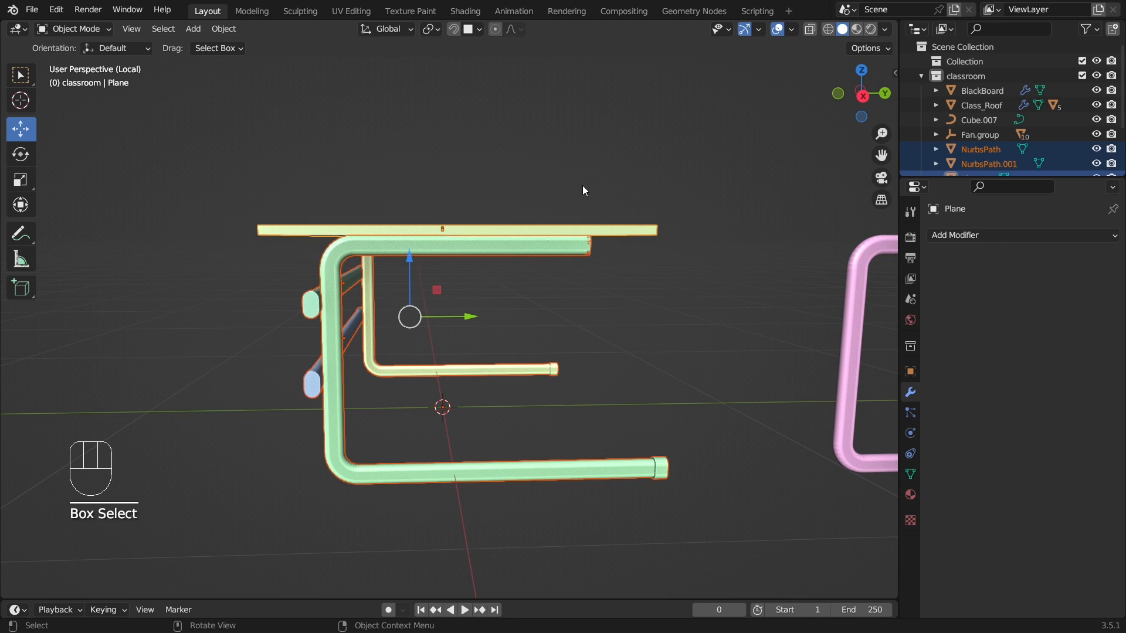
key("ctrl+j")
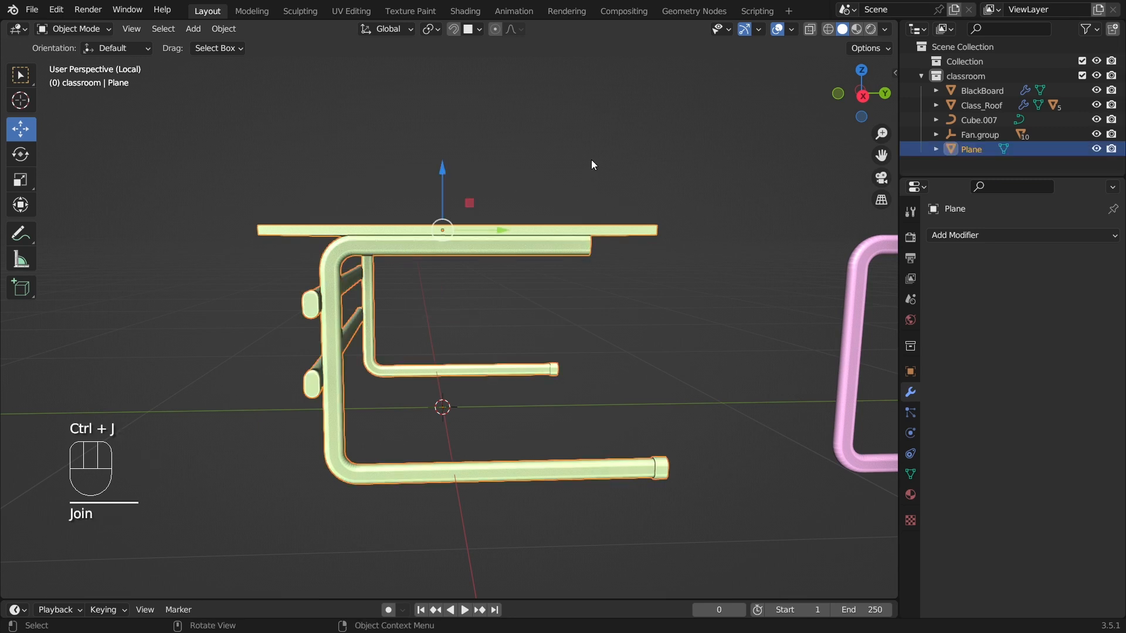
left_click(591, 160)
left_click(551, 229)
Step: In Edit Mode with wireframe display, select the lower runs of both desk legs and shift them slightly forward along Y
left_click(79, 29)
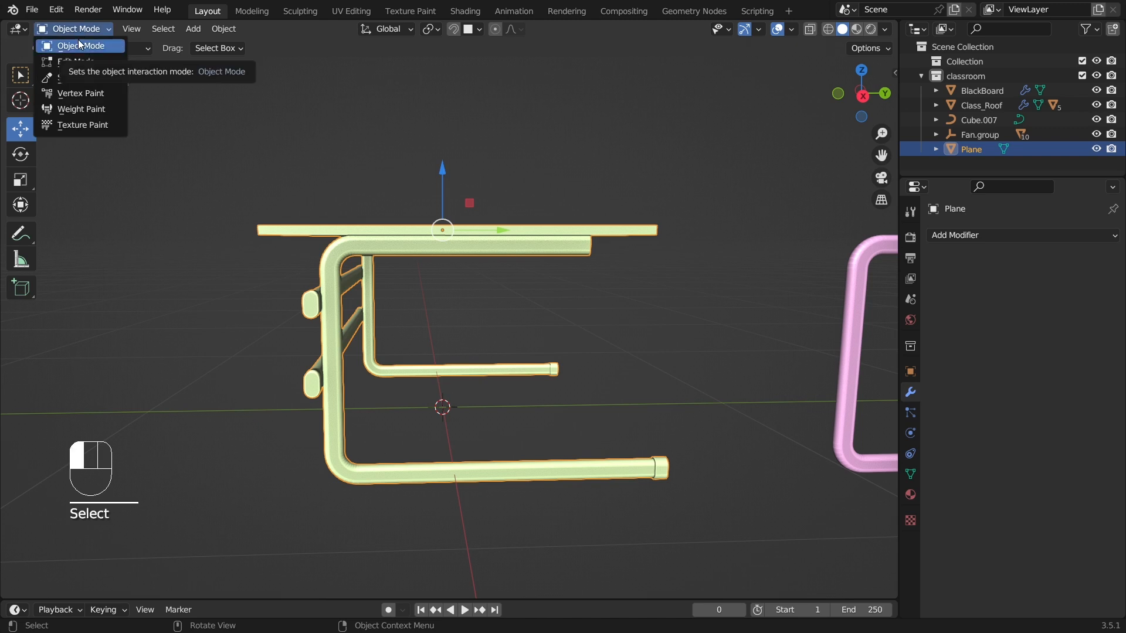
left_click(77, 63)
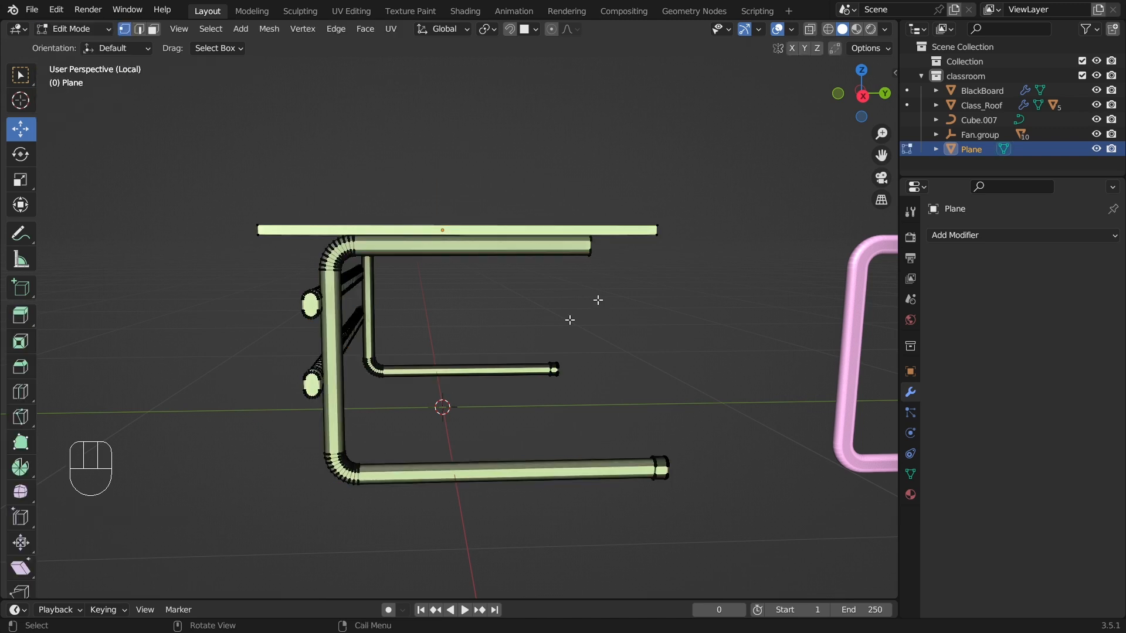
left_click(810, 29)
scroll(453, 204, "down", 4)
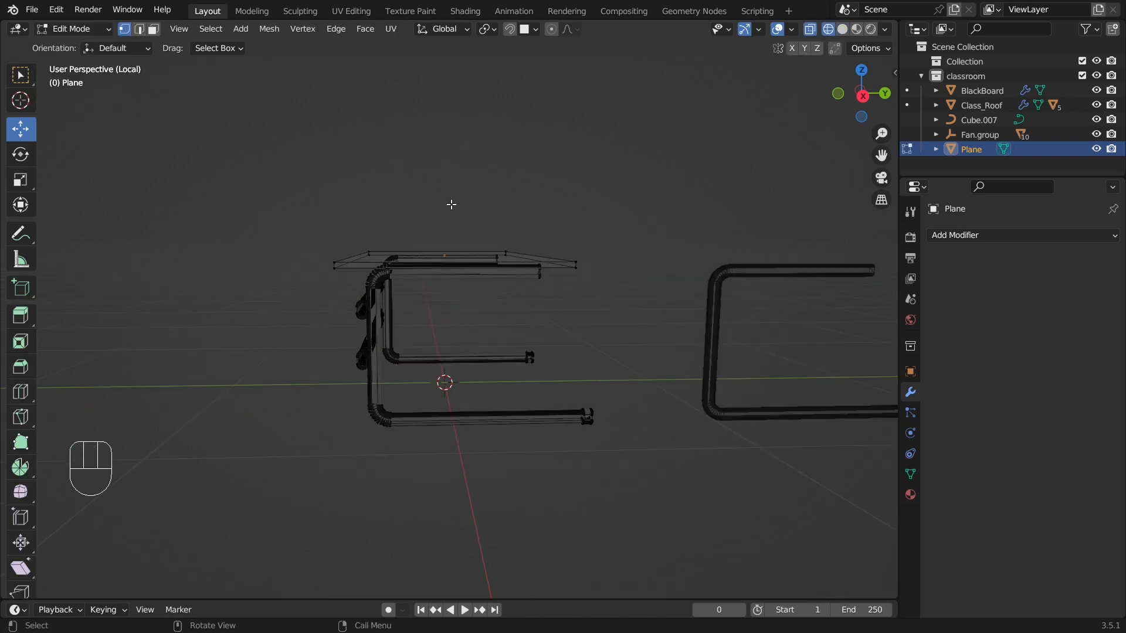
mouse_move(545, 349)
middle_mouse_down()
mouse_move(558, 324)
mouse_move(555, 337)
middle_mouse_up()
left_click_drag(369, 357, 606, 418)
left_click_drag(509, 380, 521, 380)
left_click(533, 332)
Step: Select the front end of the tabletop and upper leg tubes and lower it by about 0.072 m in Z
left_click_drag(451, 204, 581, 333)
left_click_drag(510, 219, 509, 235)
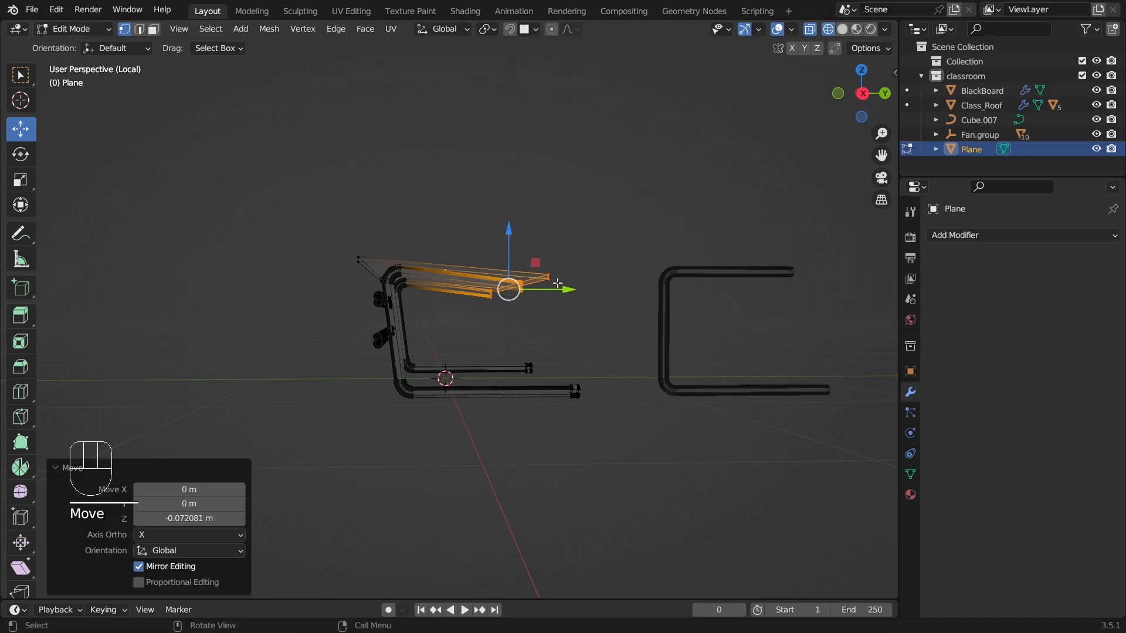
left_click(557, 311)
middle_click_drag(557, 311, 678, 319)
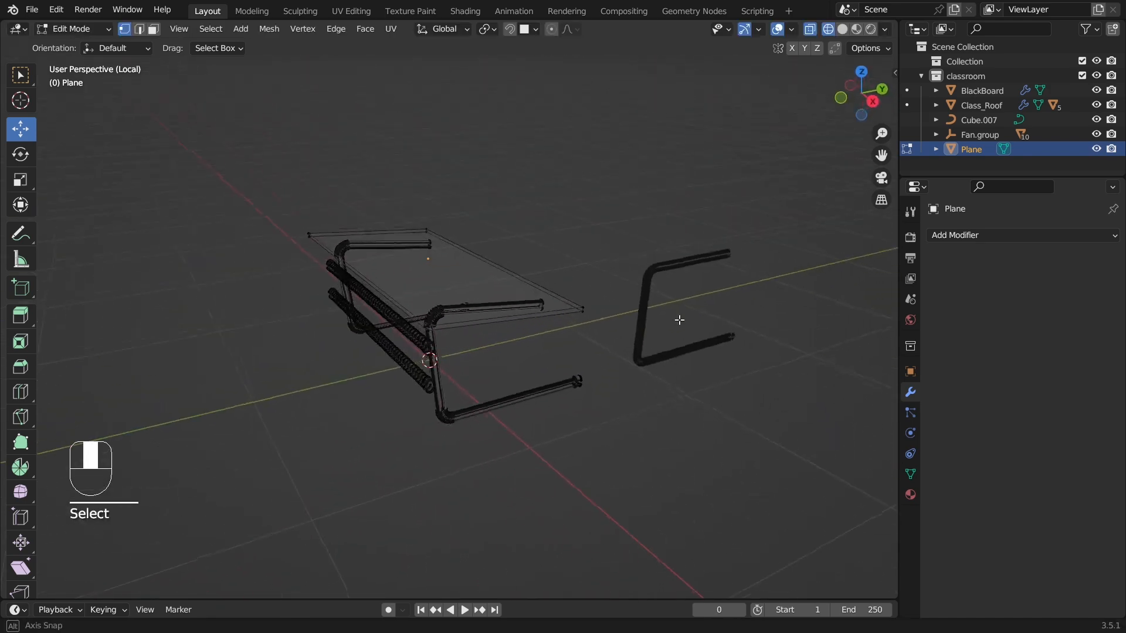
middle_click_drag(512, 323, 456, 365)
middle_click_drag(296, 352, 376, 355)
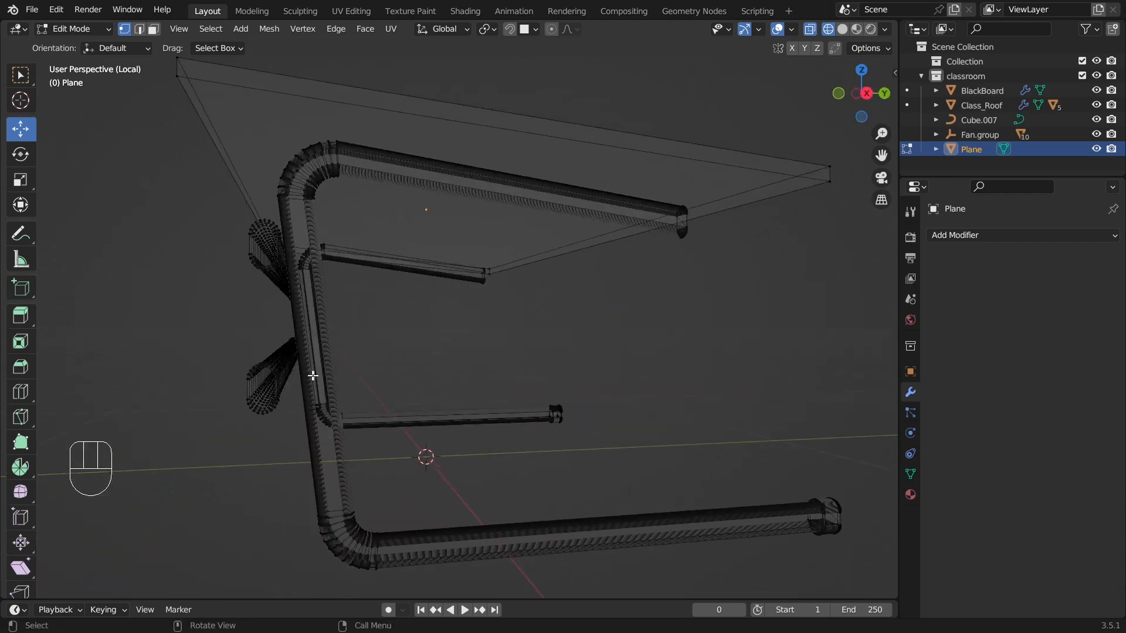
Step: Select all geometry linked to the lower crossbar and move it along Y toward the slanted legs
left_click(283, 375)
middle_click_drag(284, 375, 222, 355)
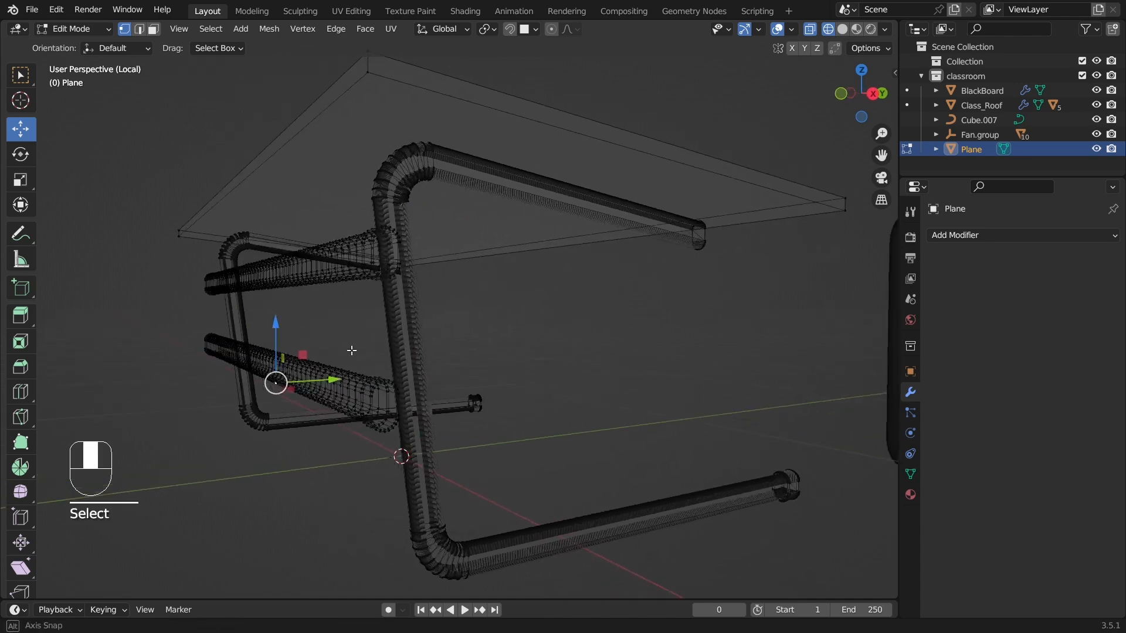
middle_click_drag(364, 390, 447, 328)
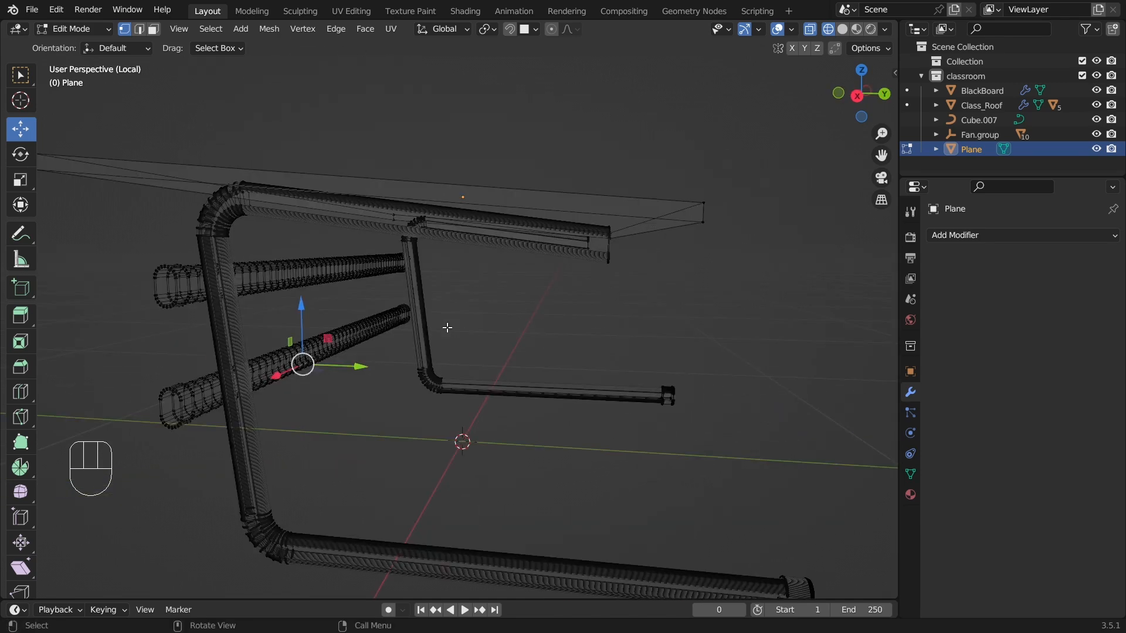
key("ctrl+l")
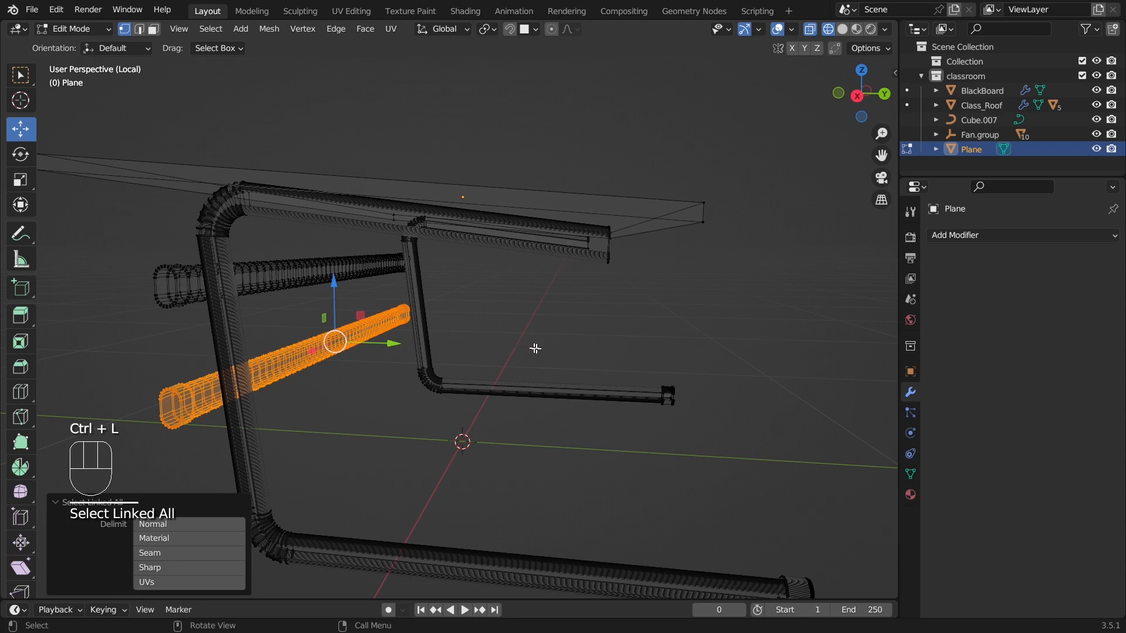
middle_click_drag(576, 359, 412, 377)
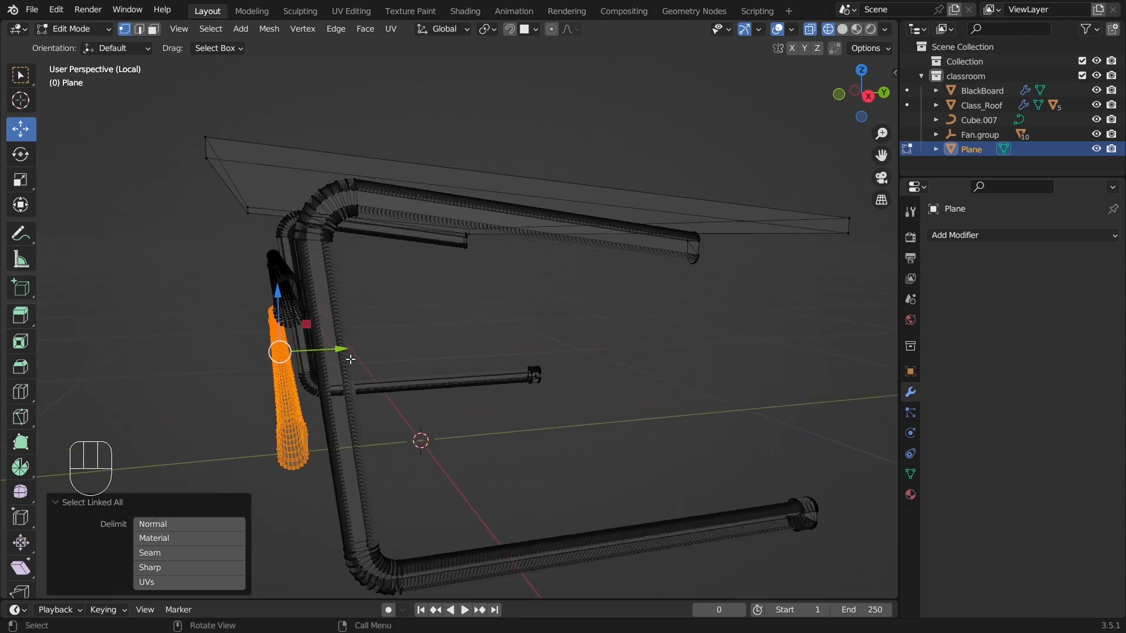
left_click_drag(343, 353, 367, 352)
left_click(319, 309)
Step: Select the upper crossbar's linked geometry and shift it slightly along Y to meet the legs
left_click(299, 286)
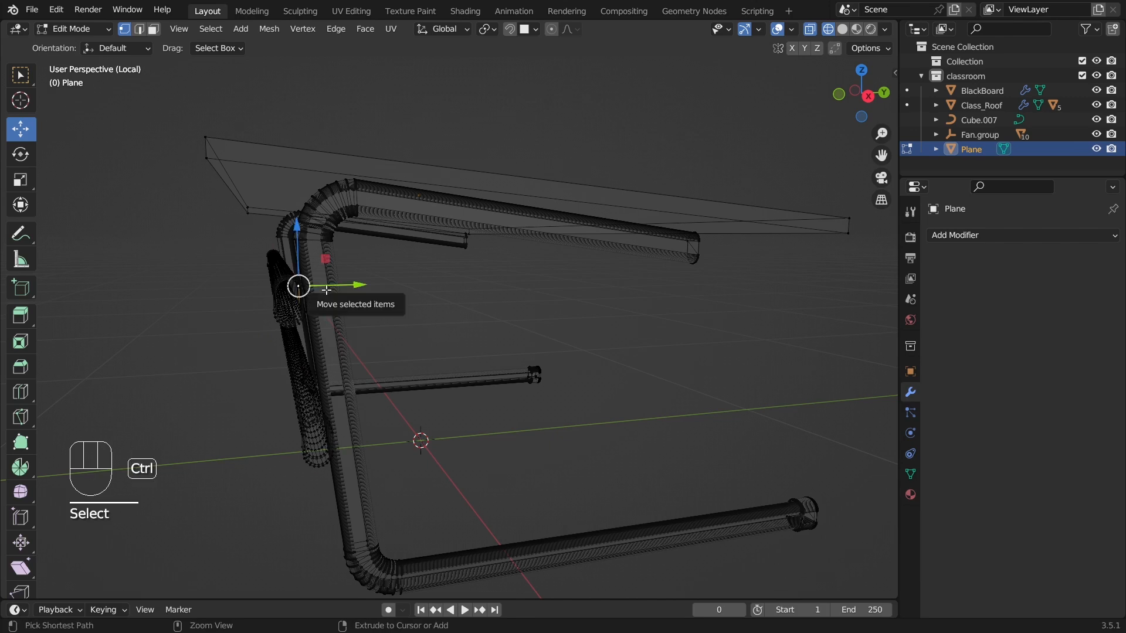
key("ctrl+l")
left_click_drag(333, 271, 346, 271)
left_click(514, 370)
middle_click_drag(515, 369, 89, 98)
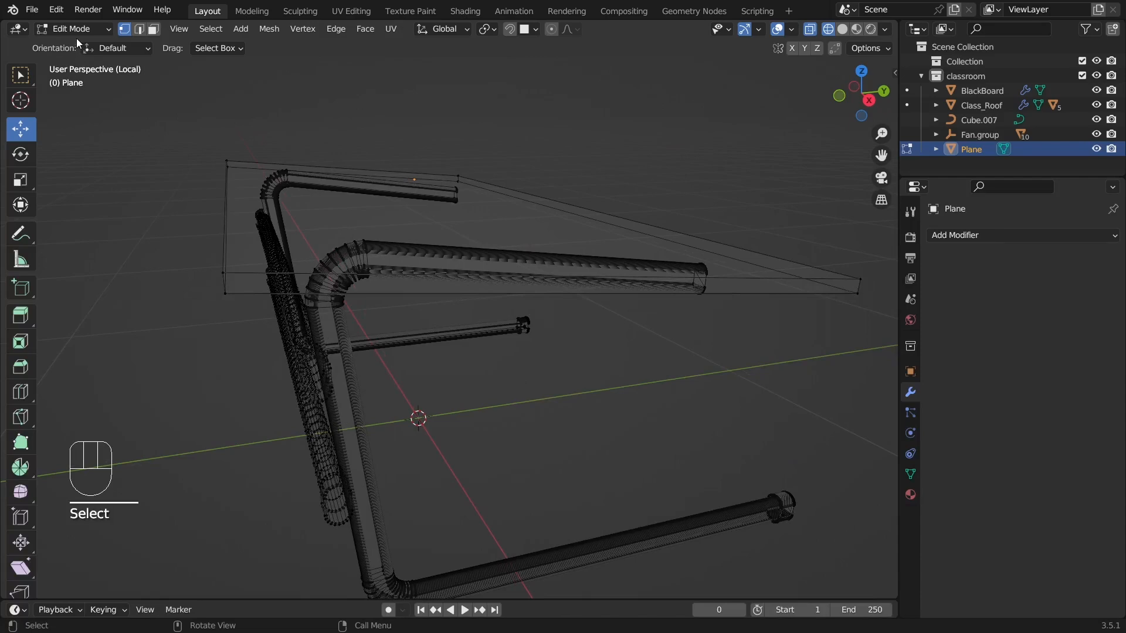
Step: Switch back to solid shading and Object Mode, and inspect the slanted desk from several angles
left_click(843, 30)
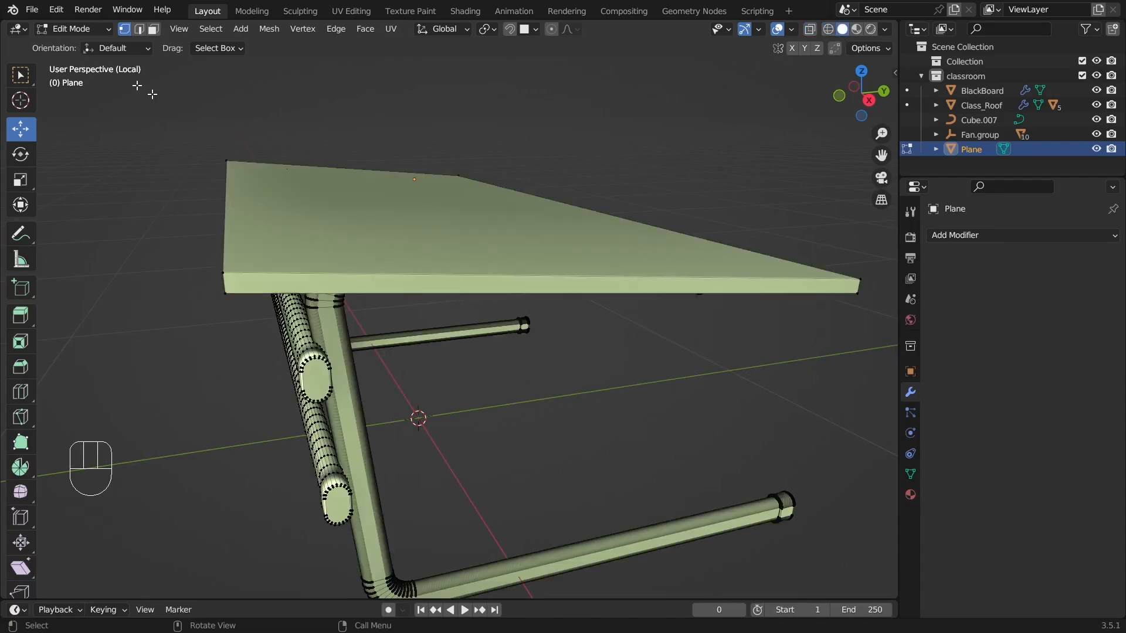
left_click(60, 28)
left_click(78, 45)
left_click(193, 117)
scroll(352, 246, "down", 4)
middle_click_drag(376, 264, 317, 324)
middle_click_drag(523, 372, 409, 297)
scroll(540, 319, "up", 2)
scroll(350, 318, "down", 3)
left_click(409, 297)
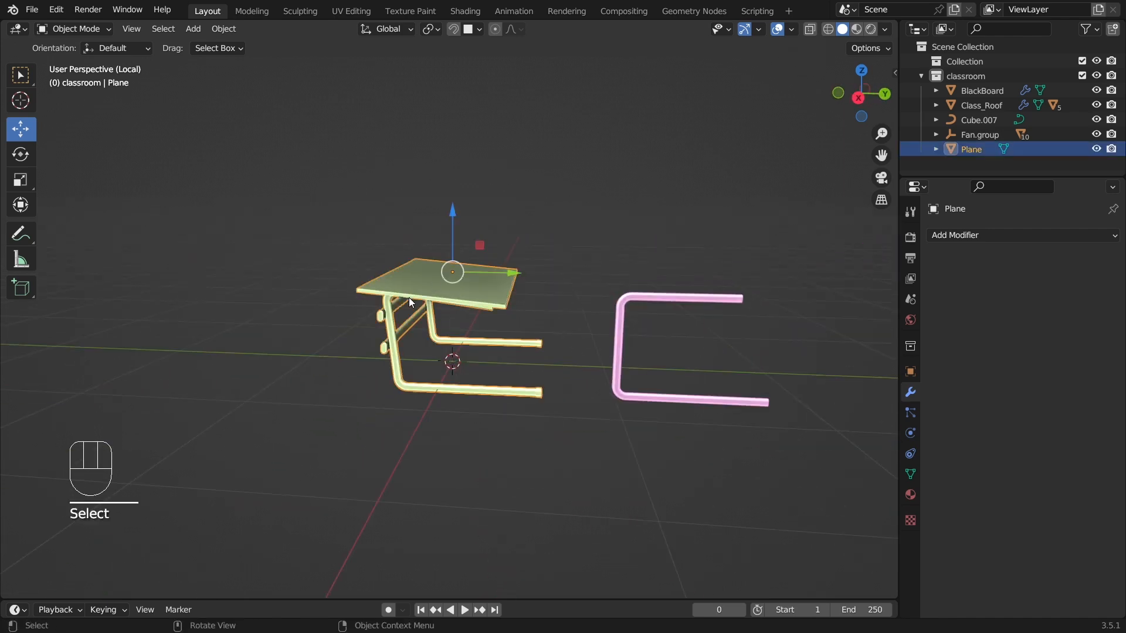
Step: Exit Local View and check the desk against the rest of the classroom
key("slash")
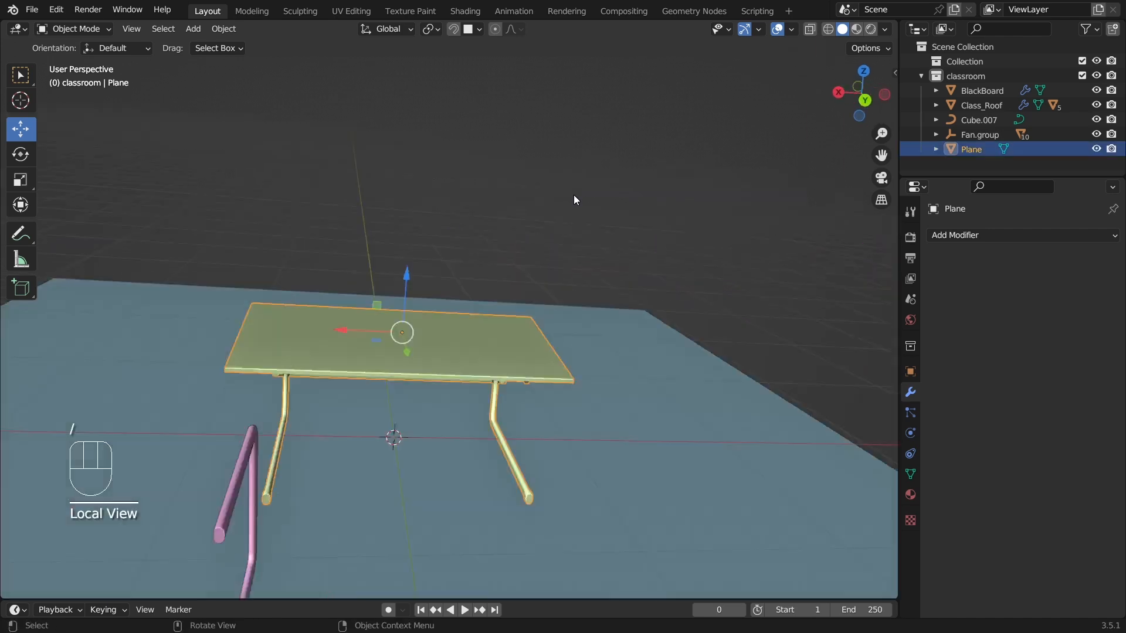
middle_click_drag(469, 291, 487, 379)
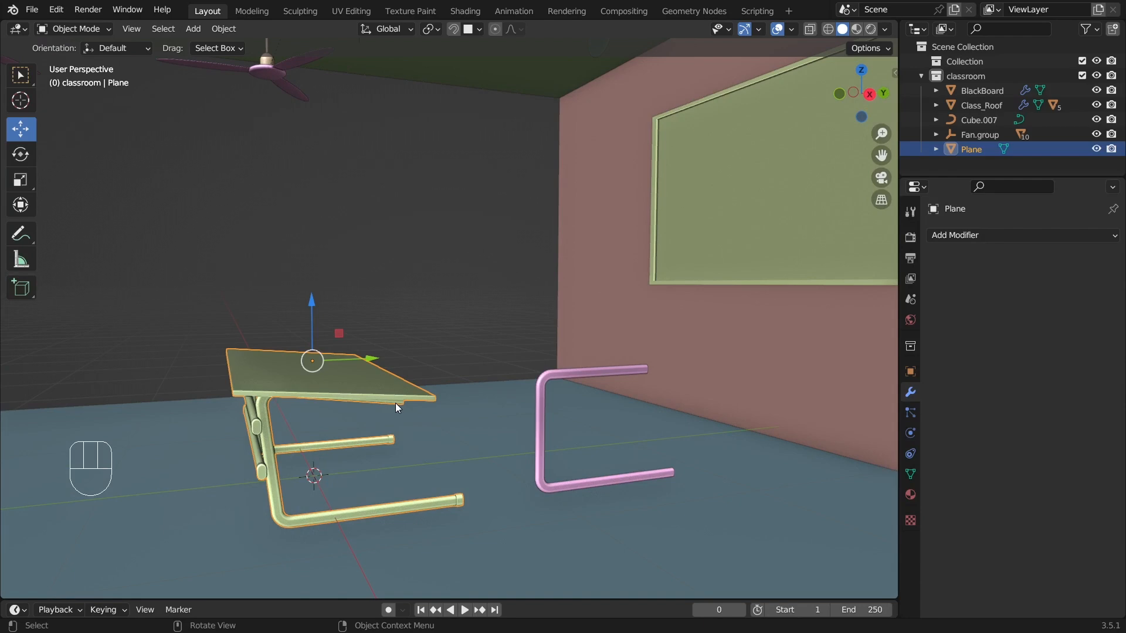
left_click(410, 246)
left_click(341, 379)
left_click(505, 286)
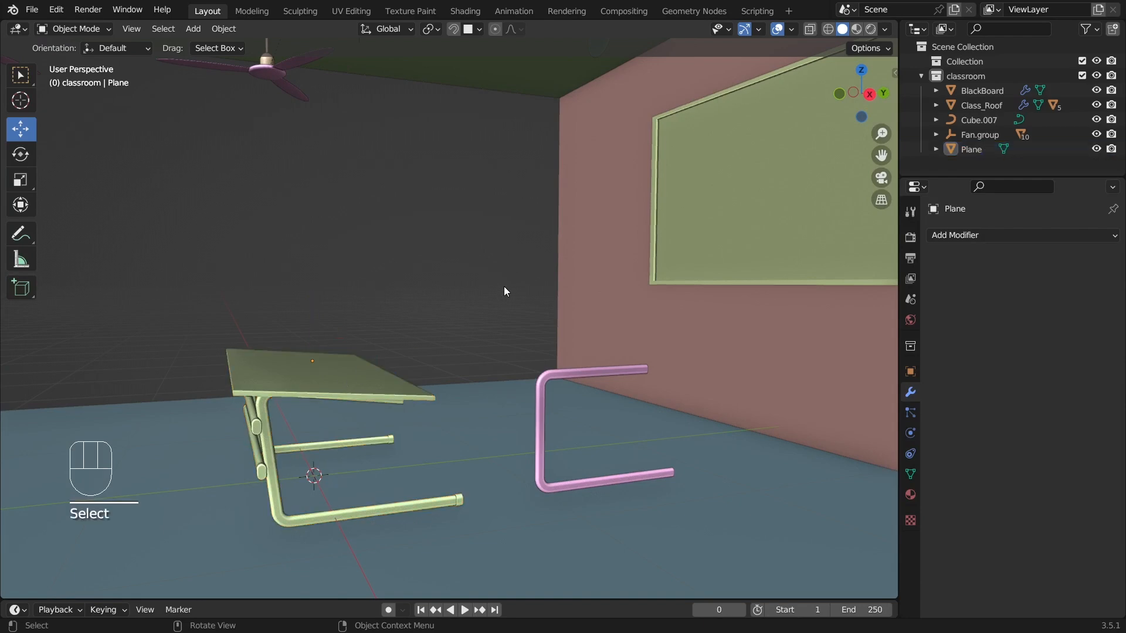
Step: Isolate the separate C-shaped tube curve in Local View and enter Edit Mode on it
left_click(595, 376)
middle_click_drag(621, 357, 555, 424)
scroll(614, 388, "down", 6)
scroll(555, 424, "up", 6)
scroll(563, 403, "down", 2)
scroll(565, 375, "up", 2)
middle_click_drag(566, 376, 528, 328)
key("slash")
scroll(533, 347, "up", 3)
scroll(532, 347, "down", 2)
left_click(73, 29)
left_click(77, 61)
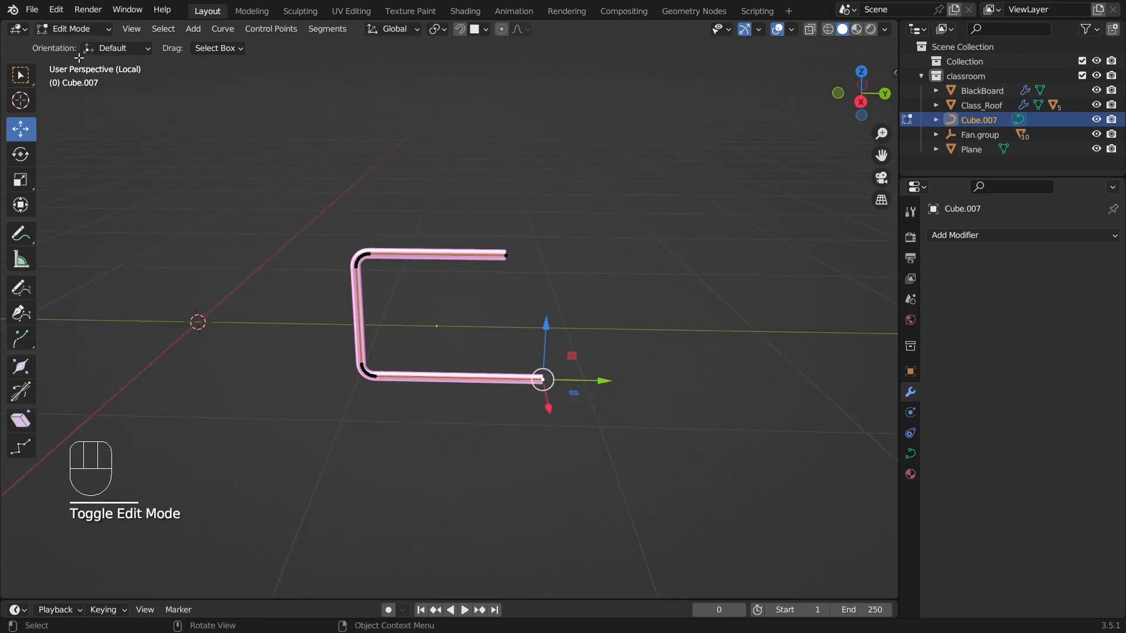
Step: Extrude the upper free end of the C-shaped curve straight up along Z as the chair's back support
left_click(573, 247)
scroll(573, 247, "up", 3)
scroll(511, 197, "down", 2)
middle_click_drag(522, 196, 487, 283)
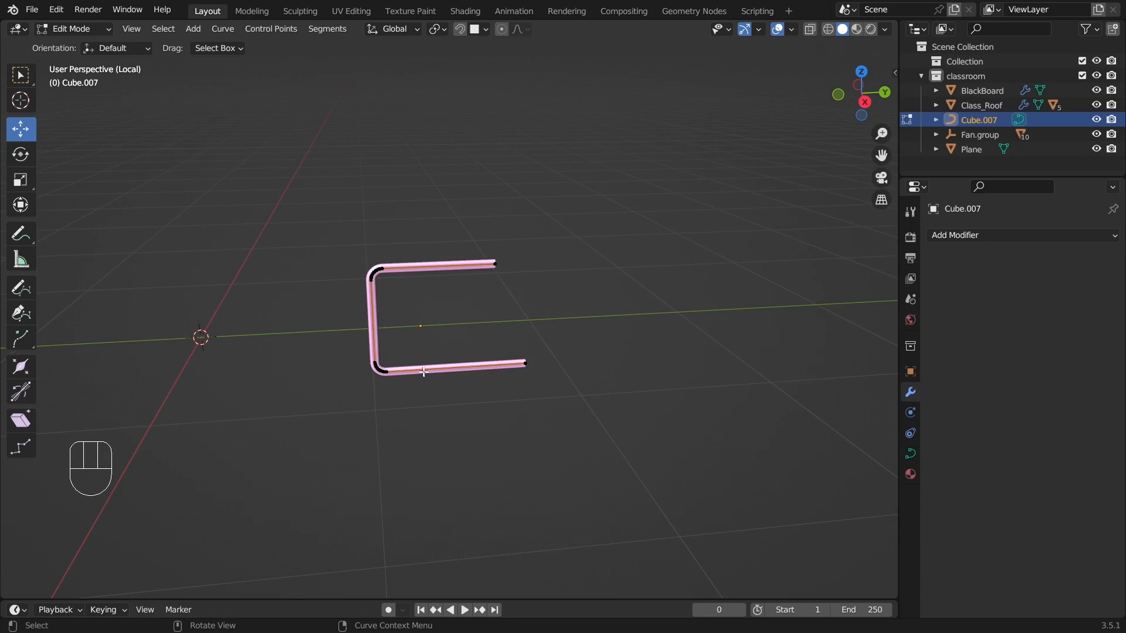
left_click_drag(462, 225, 530, 296)
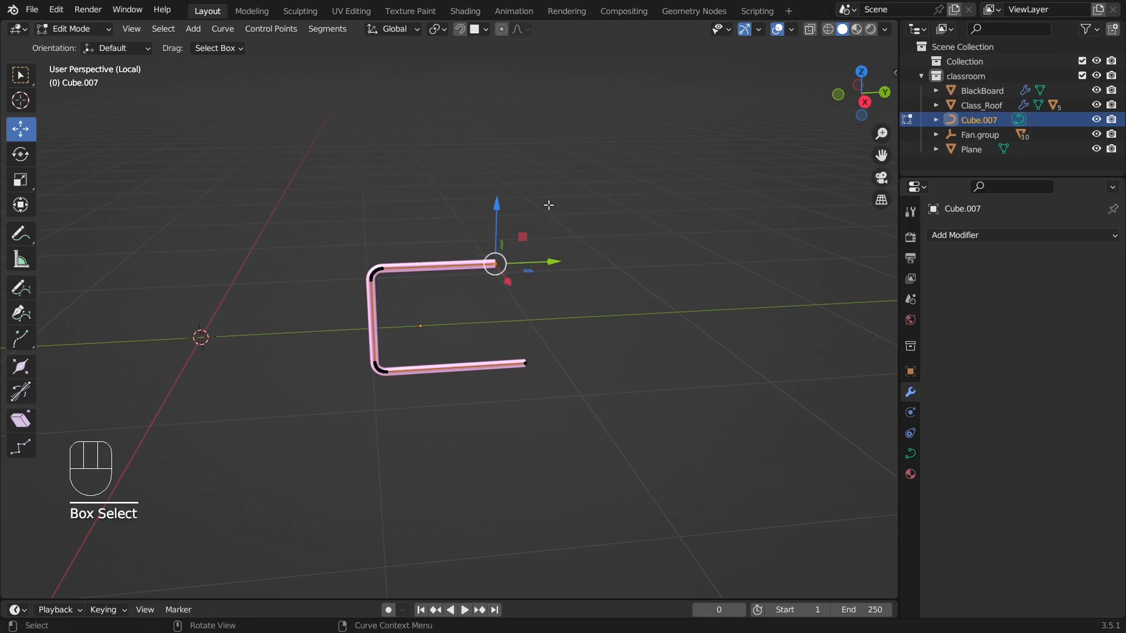
key("e")
key("z")
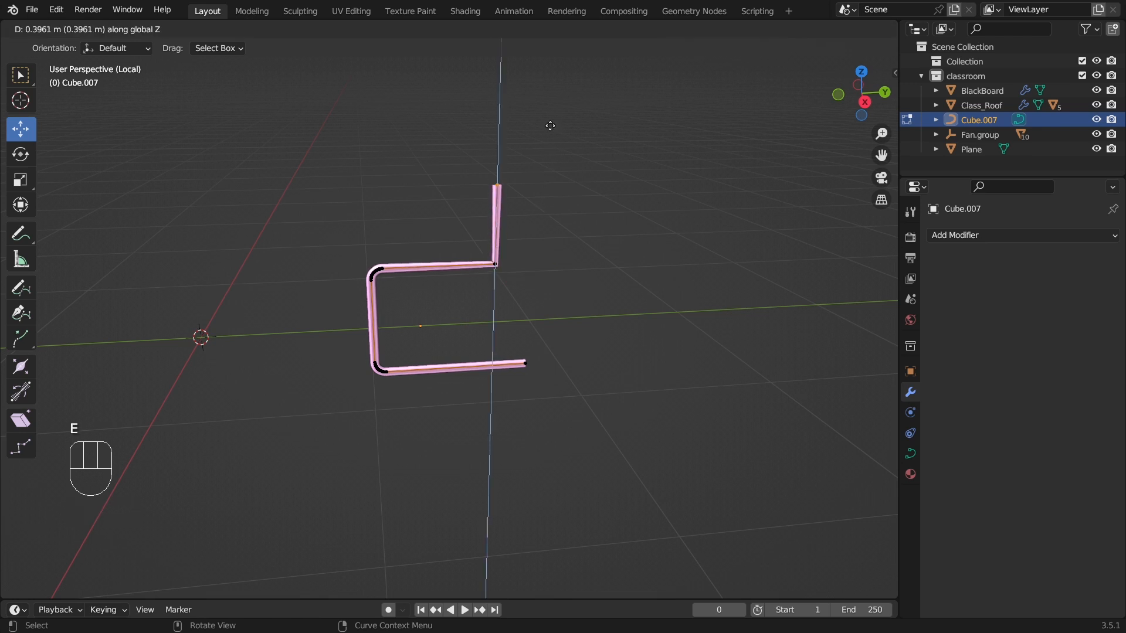
left_click(547, 81)
left_click(582, 231)
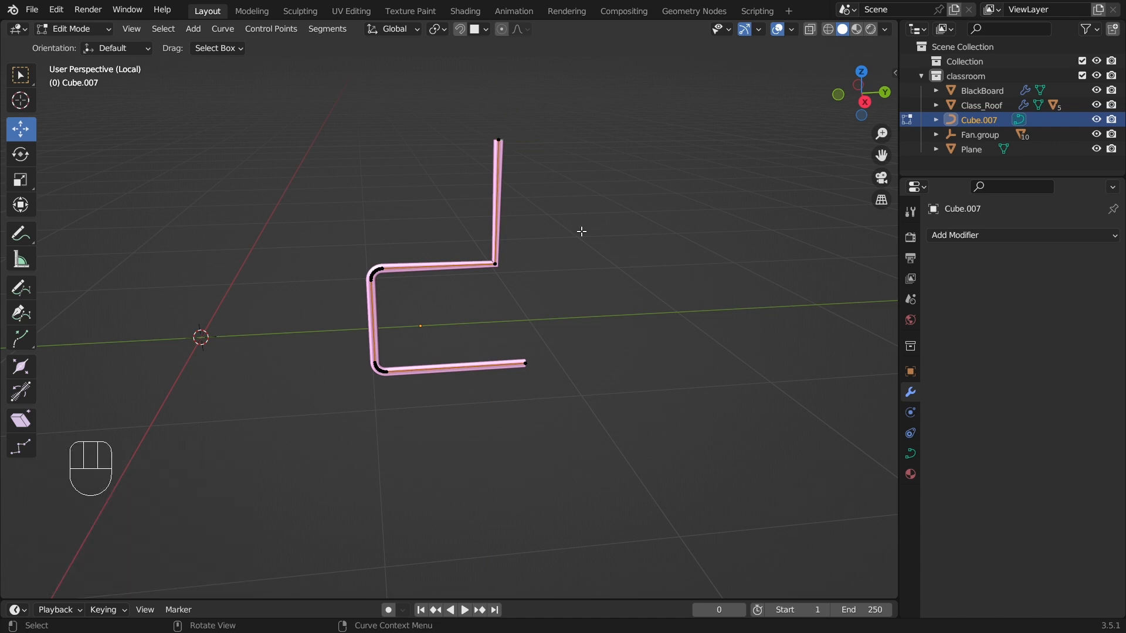
Step: Return to Object Mode and duplicate the chair side frame along X for the opposite side
left_click(74, 28)
left_click(68, 43)
middle_click_drag(343, 173, 595, 230)
middle_click_drag(511, 288, 448, 277)
left_click(448, 277)
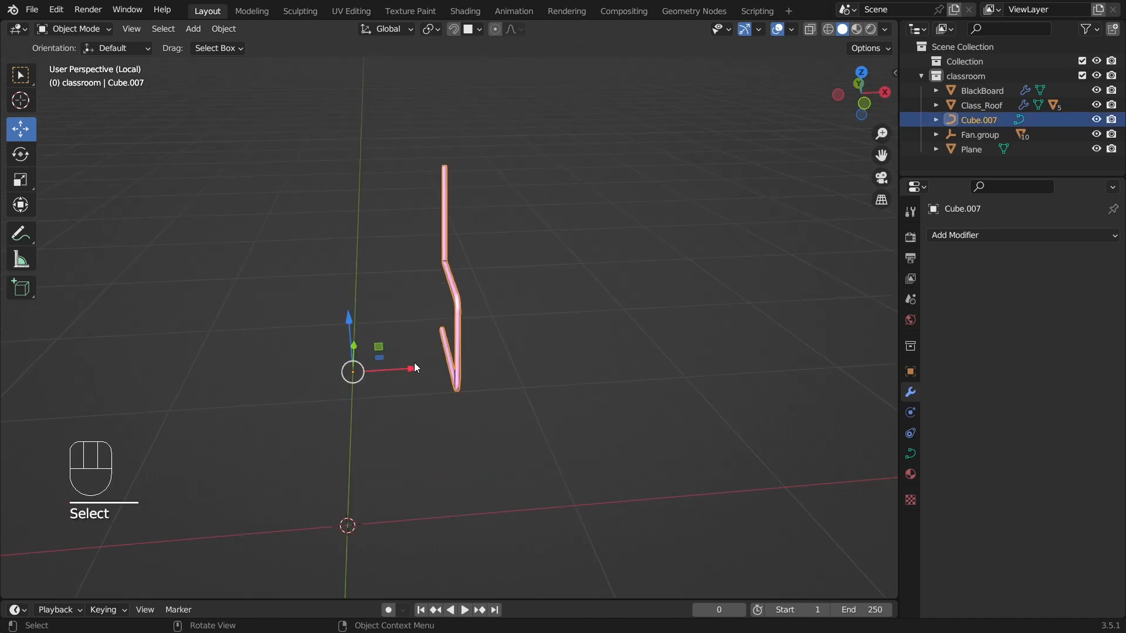
key("shift+d")
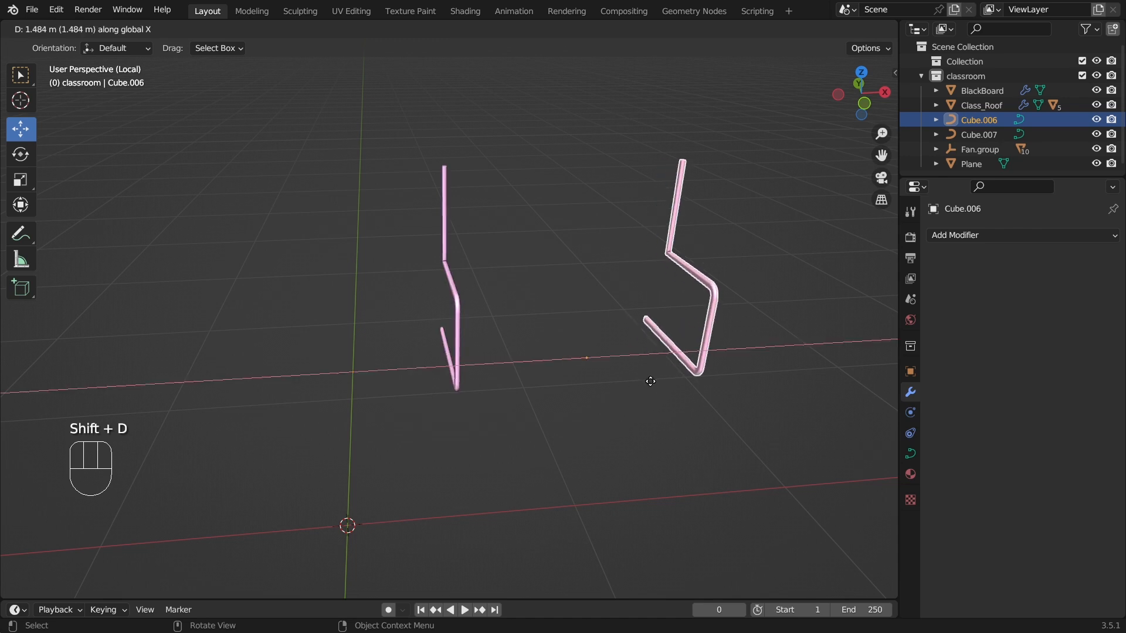
left_click(632, 416)
middle_click_drag(632, 416, 636, 407)
left_click(508, 262)
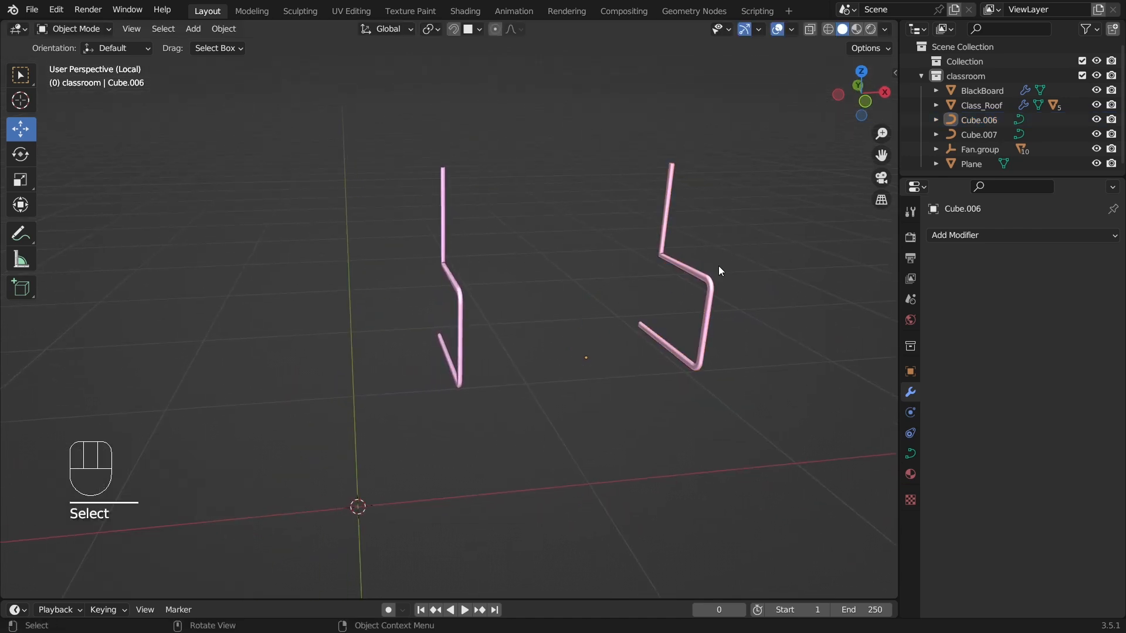
Step: Select the two chair side frames in turn and examine their spacing and alignment up to the front orthographic view
left_click(697, 275)
mouse_move(584, 298)
middle_mouse_down()
mouse_move(568, 299)
mouse_move(588, 296)
middle_mouse_up()
scroll(582, 300, "up", 3)
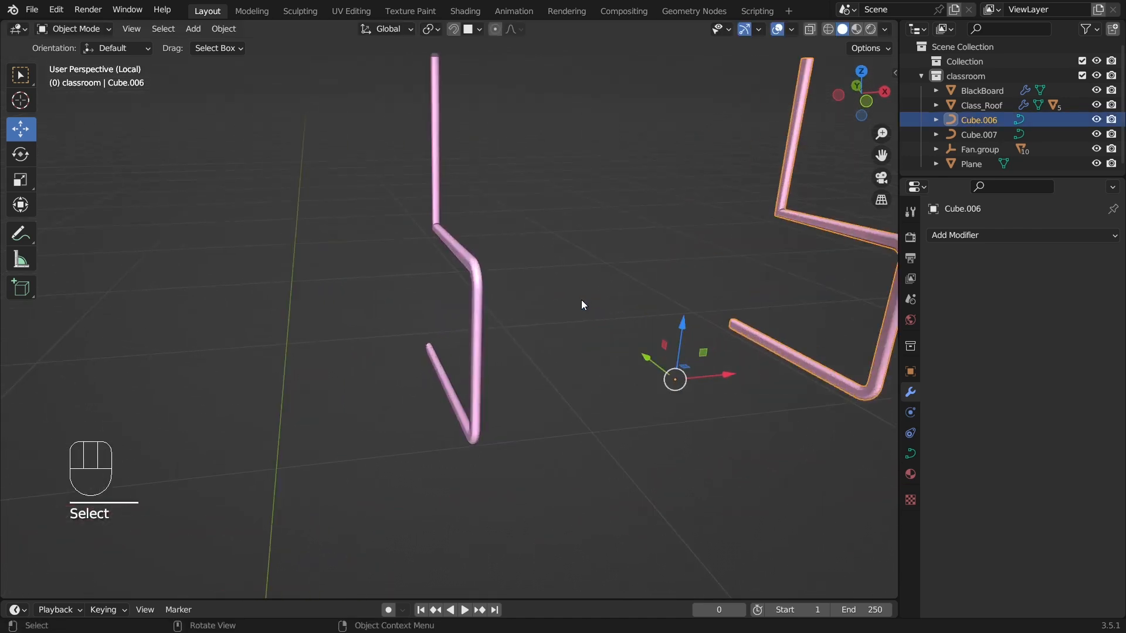
left_click(850, 311)
left_click(432, 234)
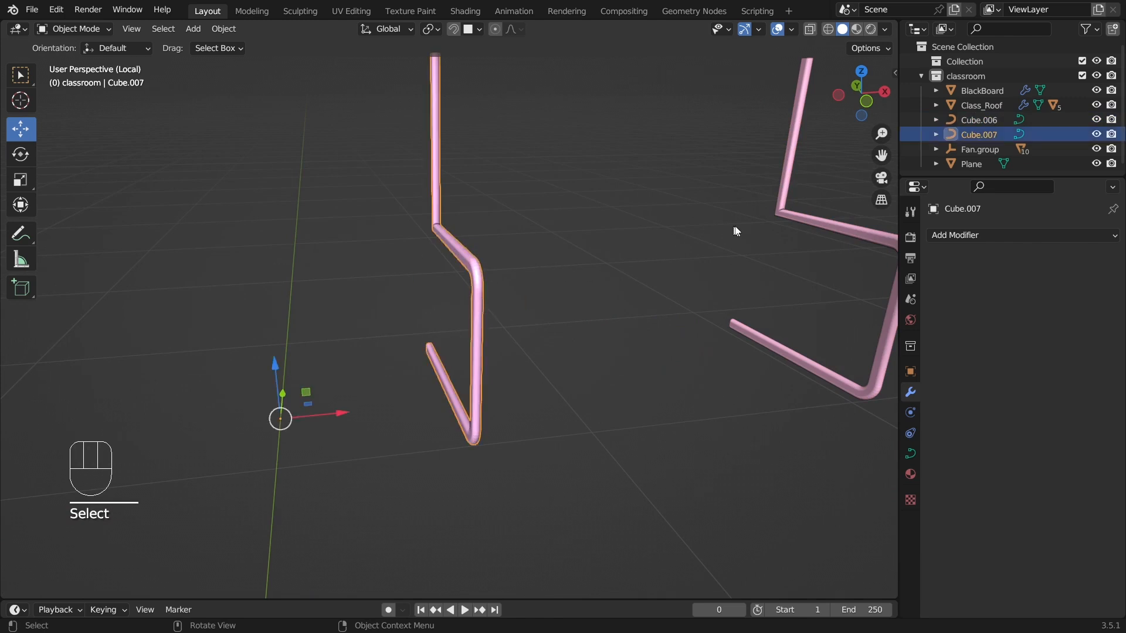
left_click(797, 221)
middle_click_drag(637, 265, 551, 269)
left_click(571, 269)
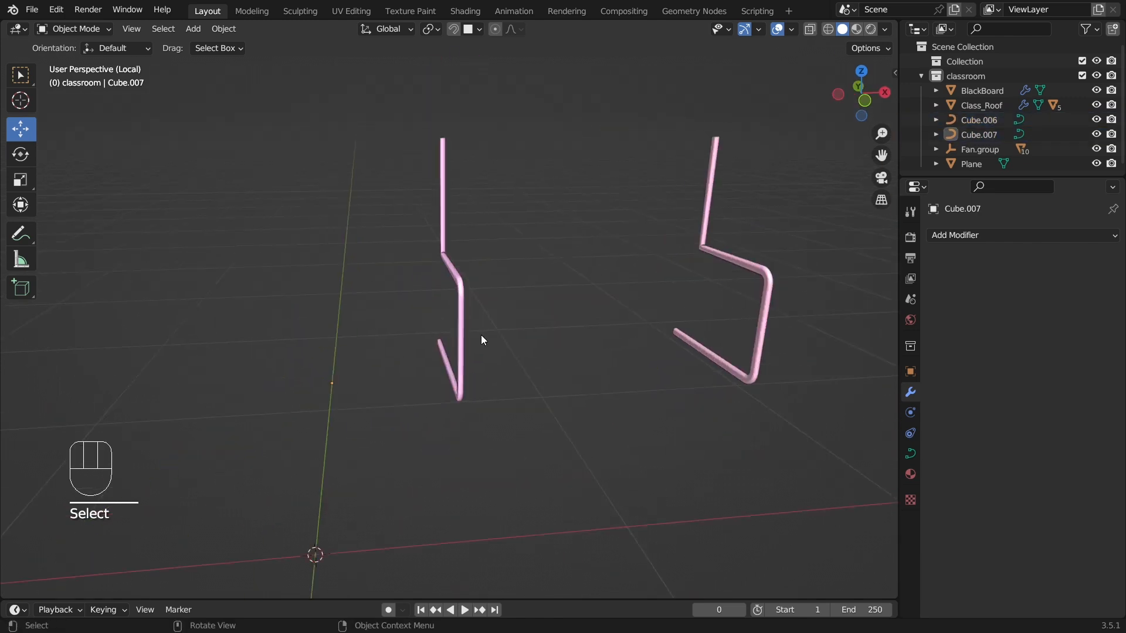
scroll(481, 340, "up", 2)
left_click(463, 307)
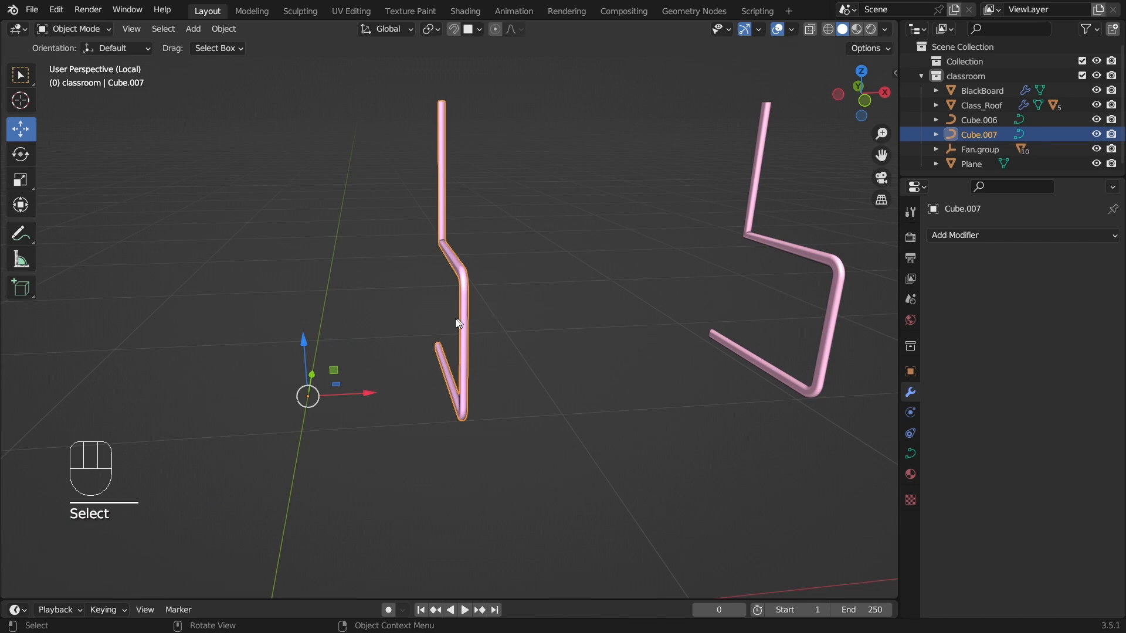
left_click_drag(466, 321, 422, 324)
key("KP_1")
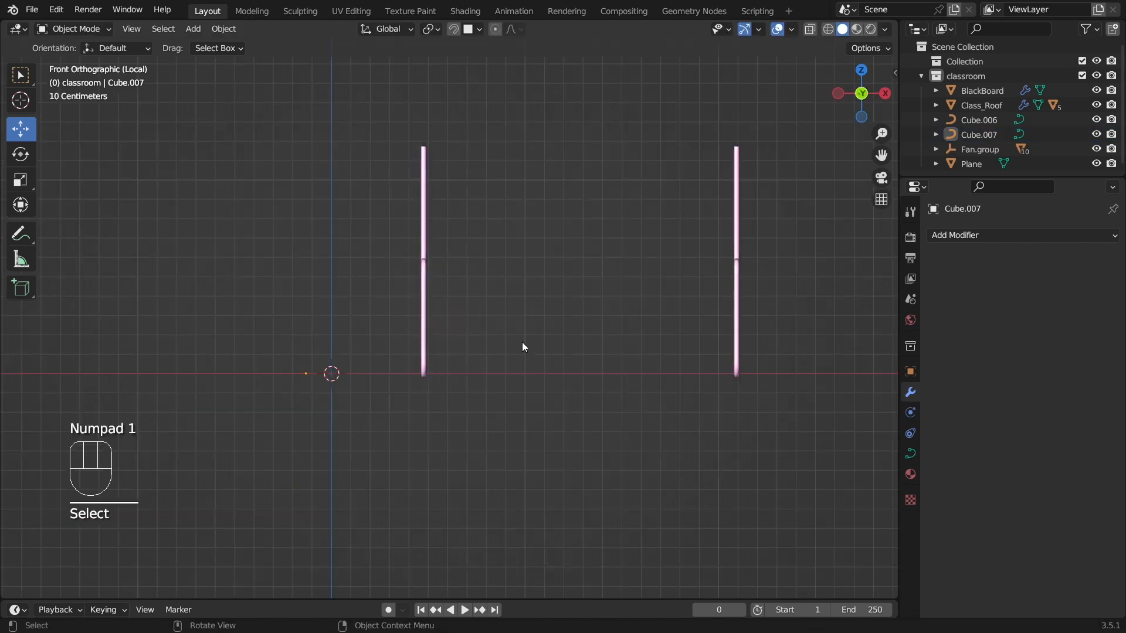
Step: Move the chair side frame nearer the world origin closer to it along X
left_click(424, 268)
left_click_drag(361, 372, 326, 376)
left_click(275, 400)
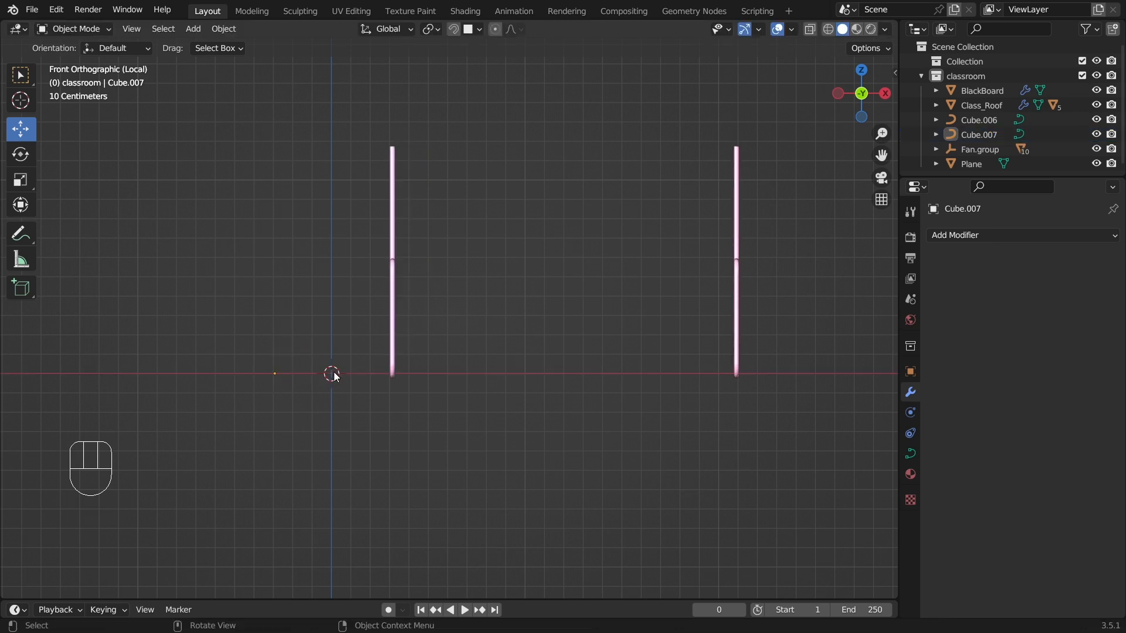
left_click(233, 27)
mouse_move(305, 61)
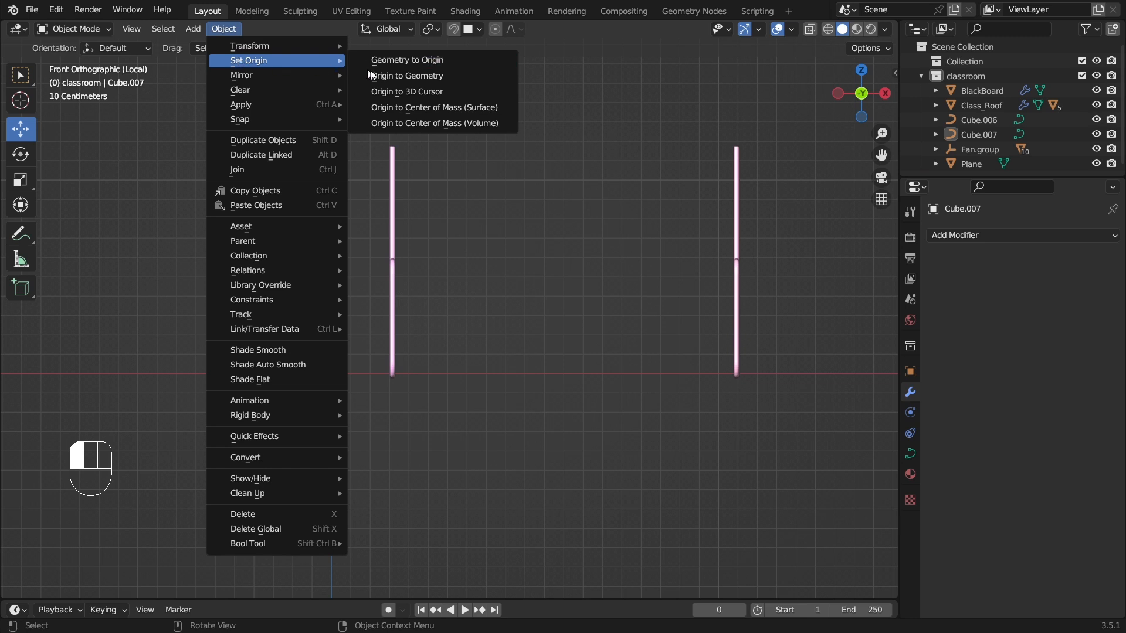
left_click(435, 92)
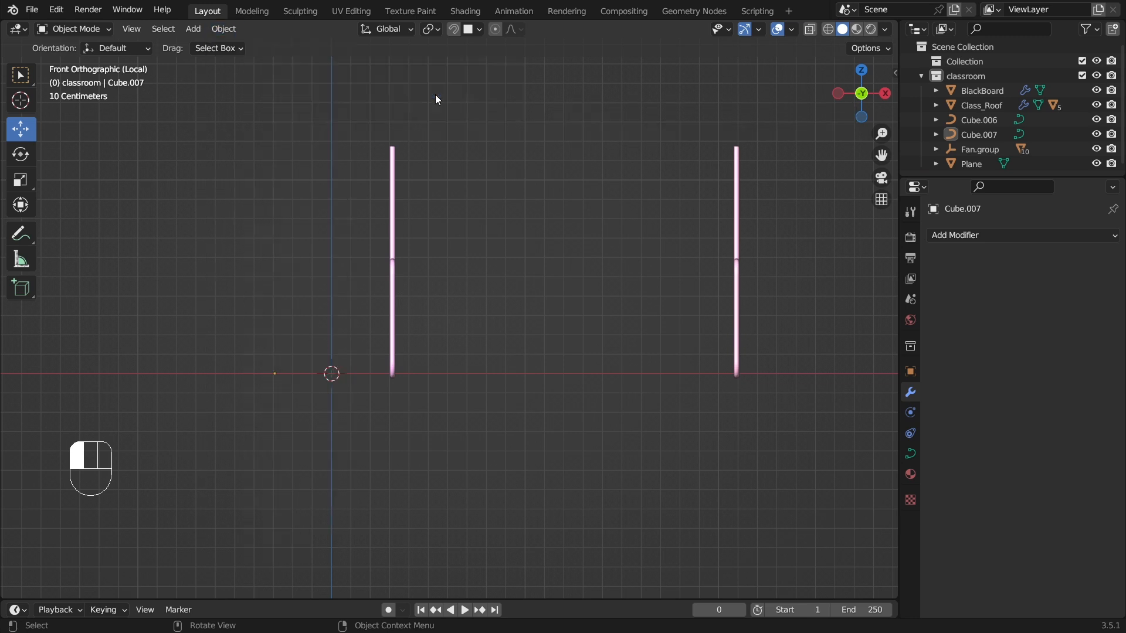
Step: Select the side frame nearer the 3D cursor and set its origin to the 3D cursor
left_click(393, 273)
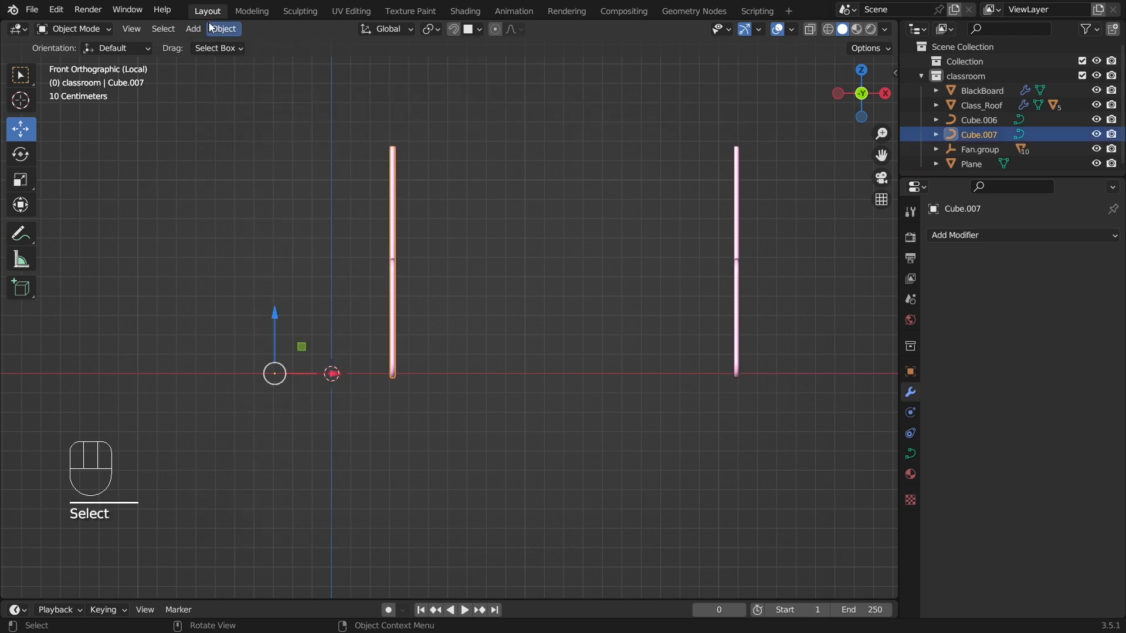
left_click(213, 28)
mouse_move(252, 58)
left_click(431, 92)
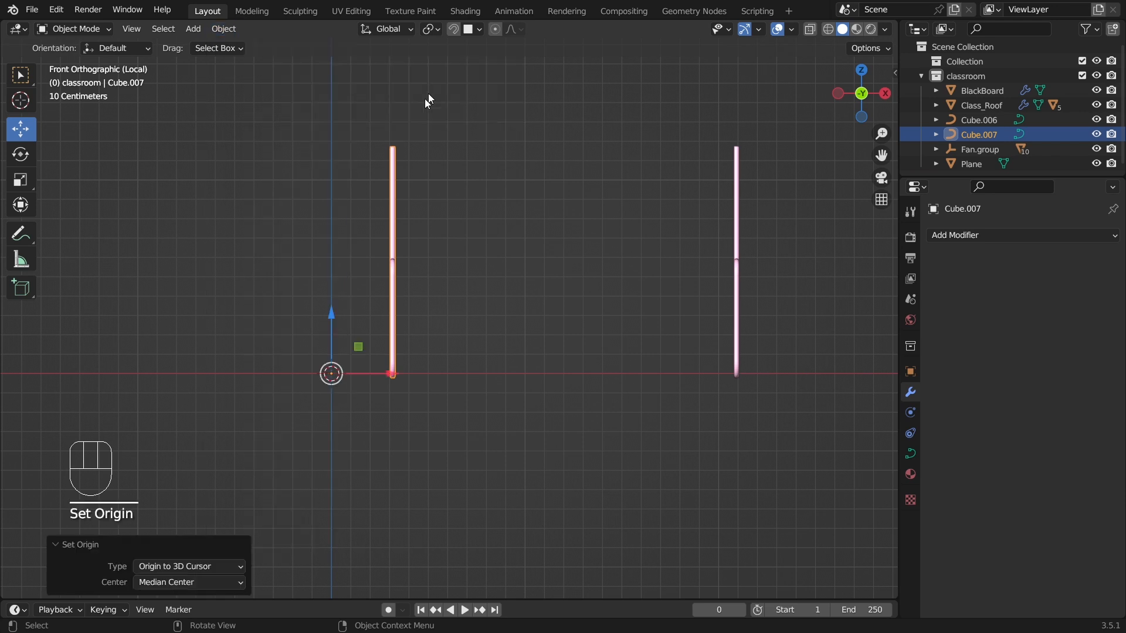
Step: Duplicate the side frame nearer the 3D cursor in place and mirror the copy along global X to the opposite side
left_click(453, 313)
scroll(453, 314, "up", 1)
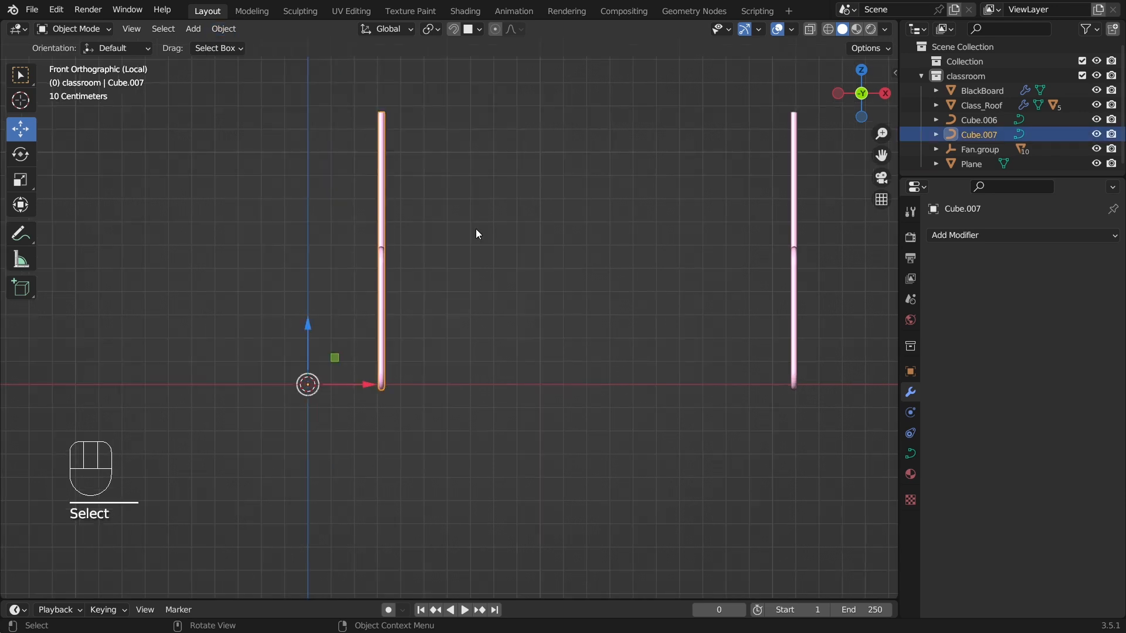
key("shift+d")
right_click(476, 234)
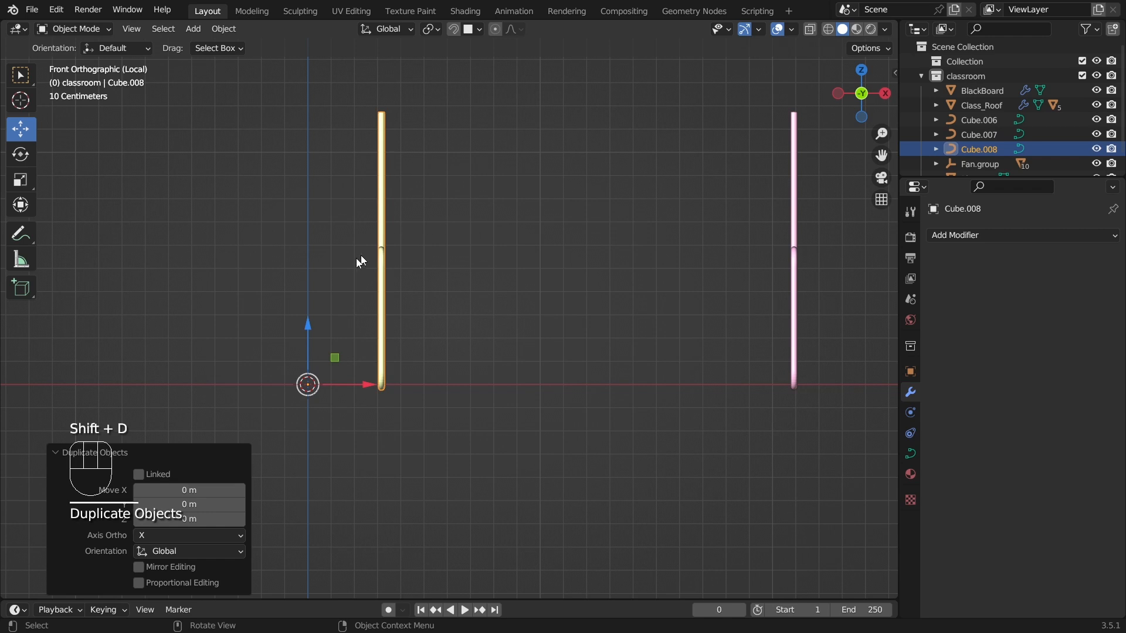
left_click(229, 29)
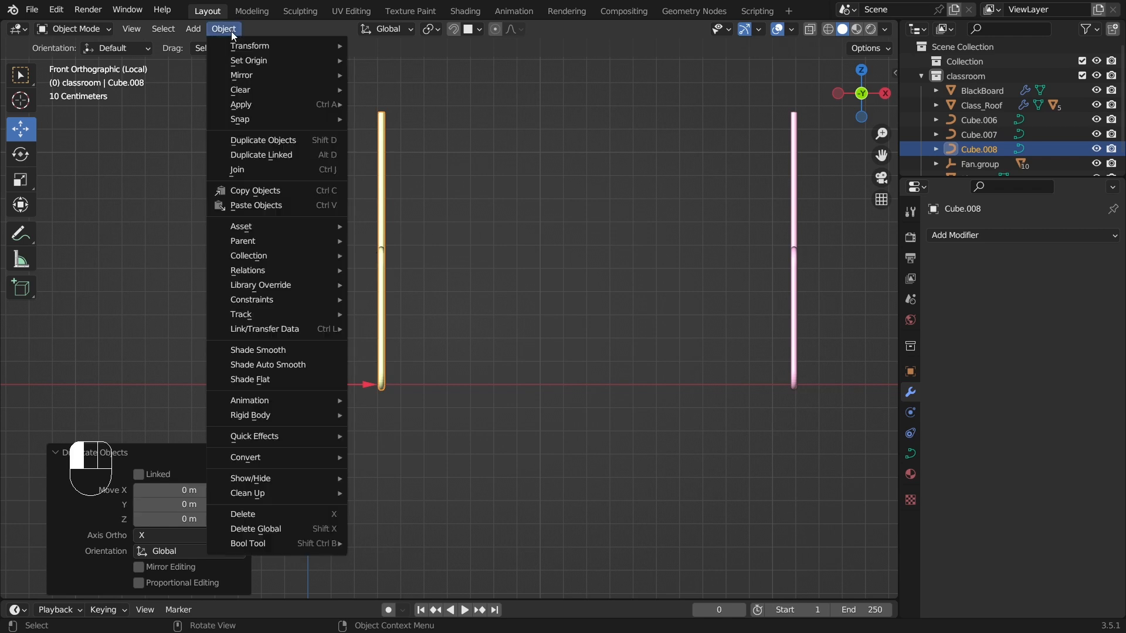
mouse_move(262, 58)
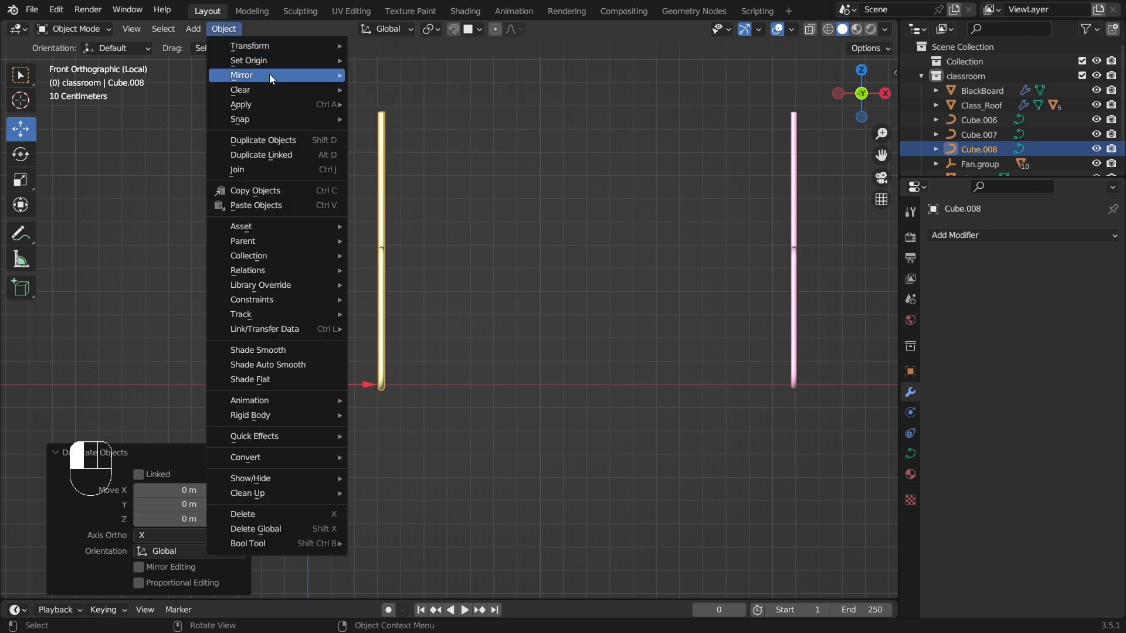
left_click(423, 97)
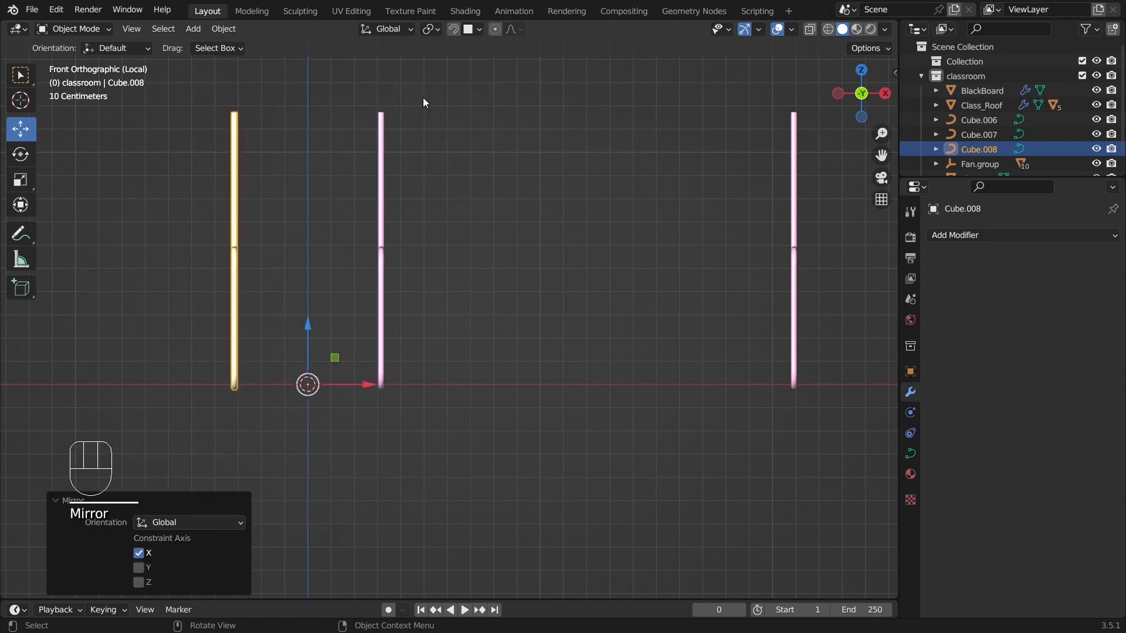
Step: Add a plane mesh at the world origin to serve as the chair seat
left_click(489, 348)
middle_click_drag(502, 252, 490, 307)
scroll(492, 305, "up", 2)
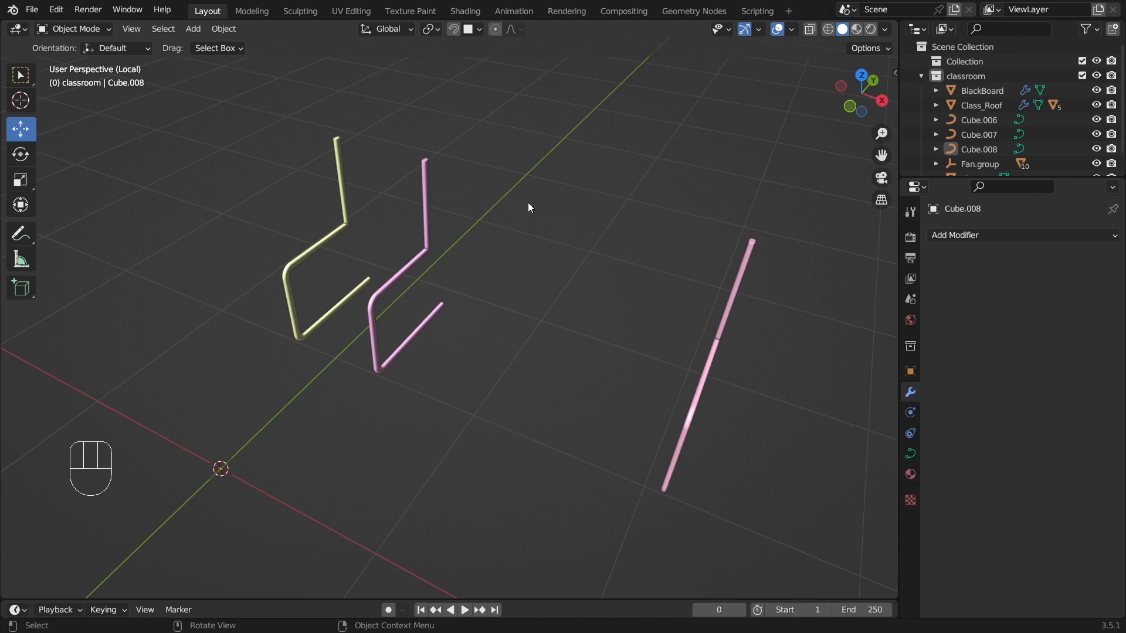
key("shift+a")
mouse_move(537, 188)
left_click(586, 188)
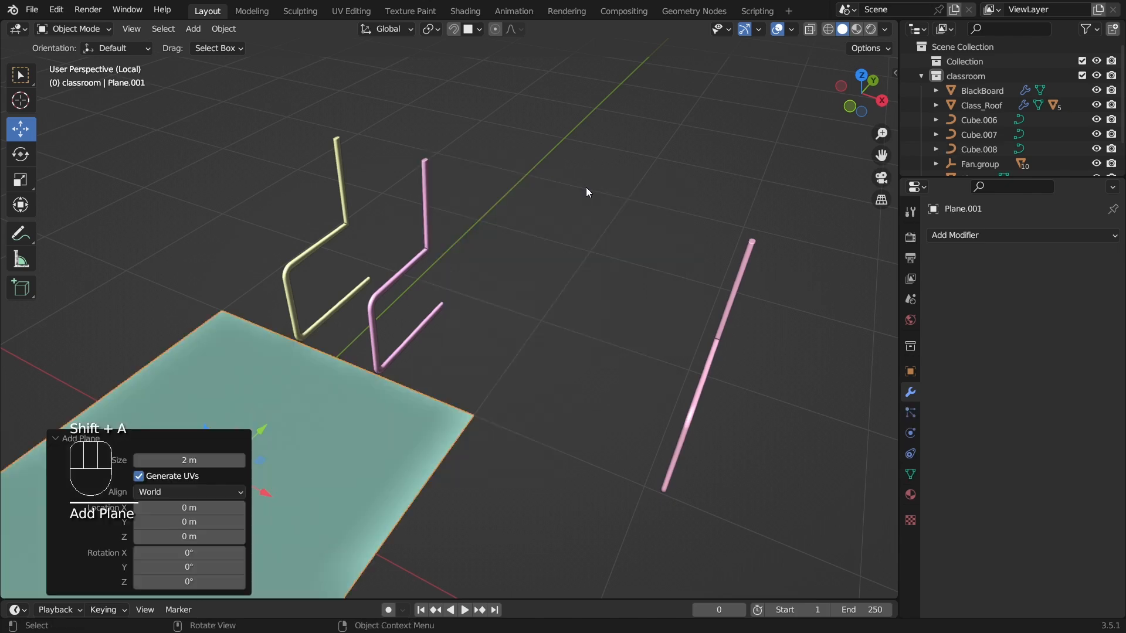
Step: Scale the new plane down to about 0.311 and raise it to seat height
scroll(396, 297, "down", 2)
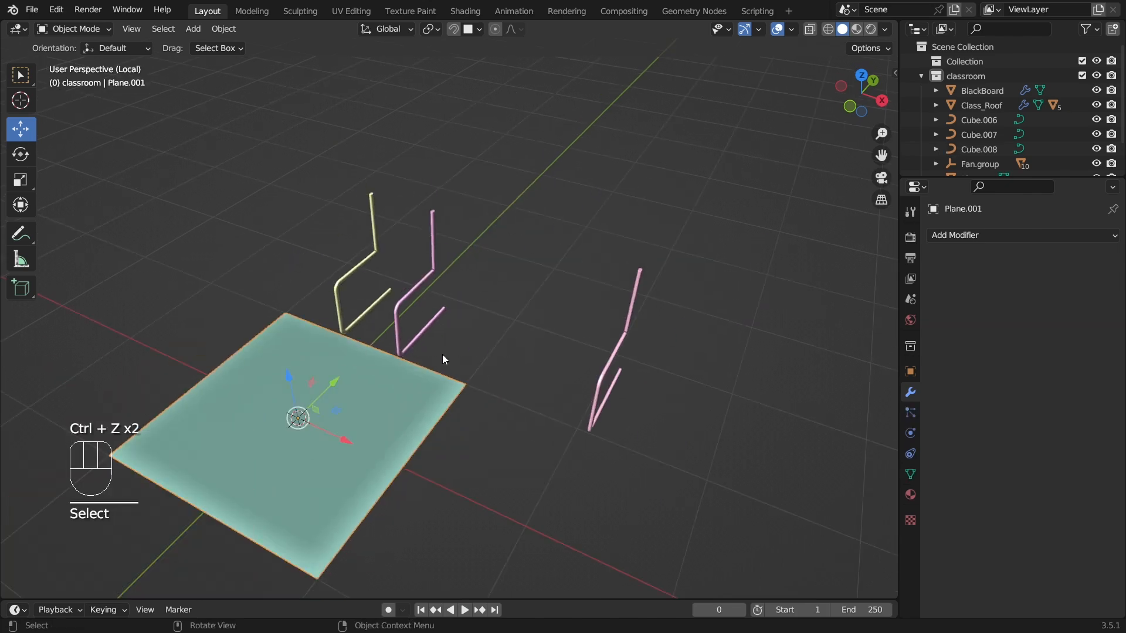
key("s")
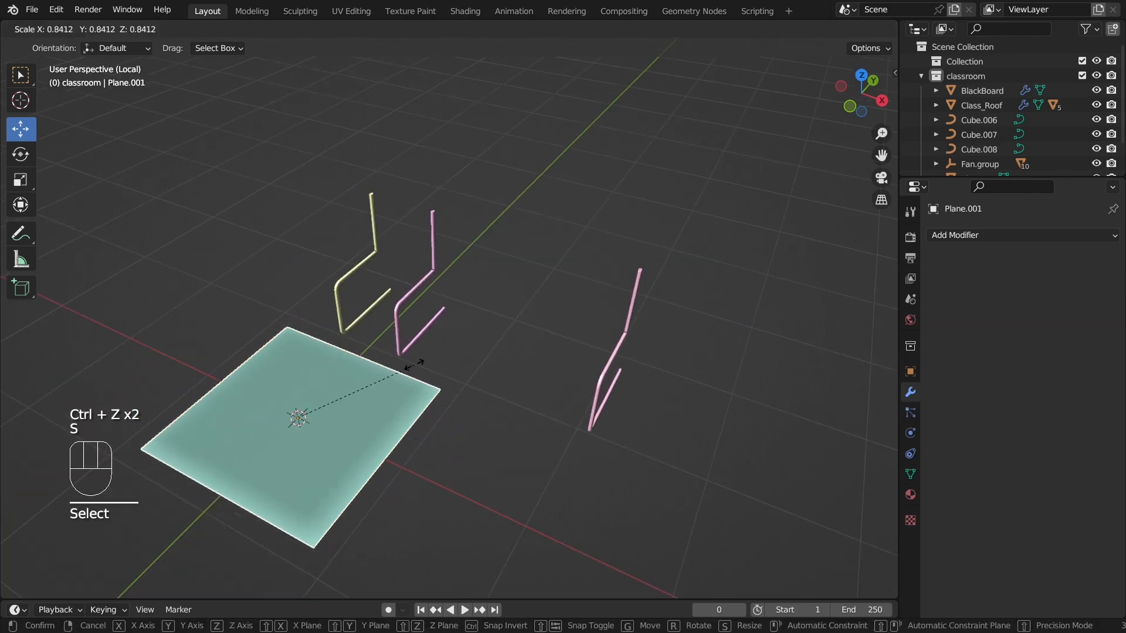
left_click(342, 399)
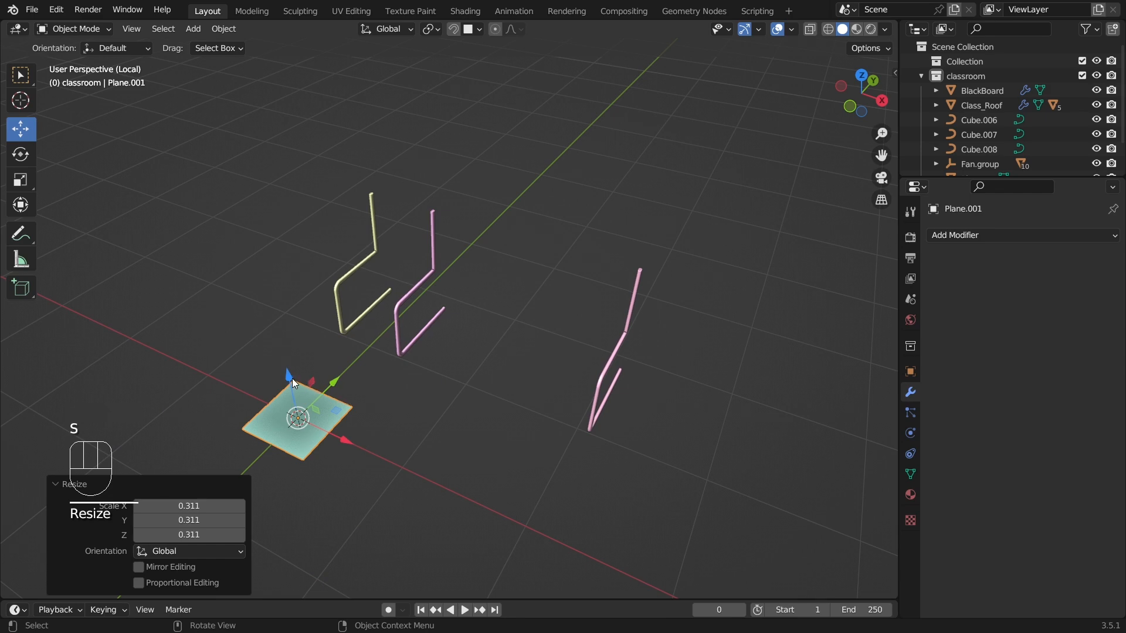
left_click_drag(333, 394, 300, 293)
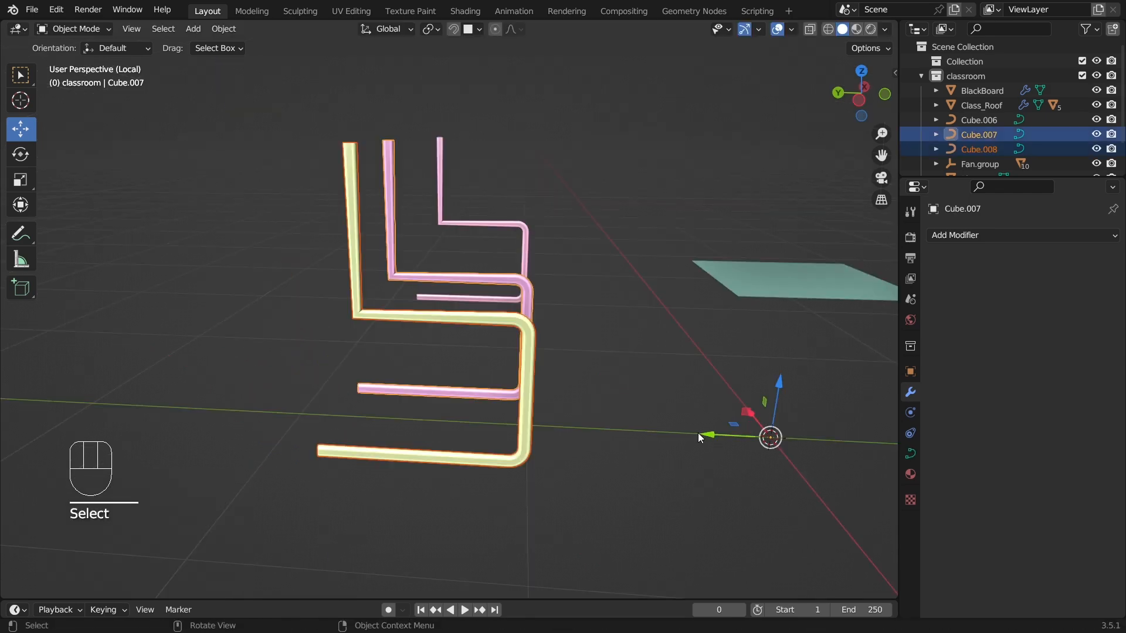
Step: Move the two chair side frames along Y to line up with the seat plane and set their origins to the 3D cursor
left_click_drag(699, 437, 149, 433)
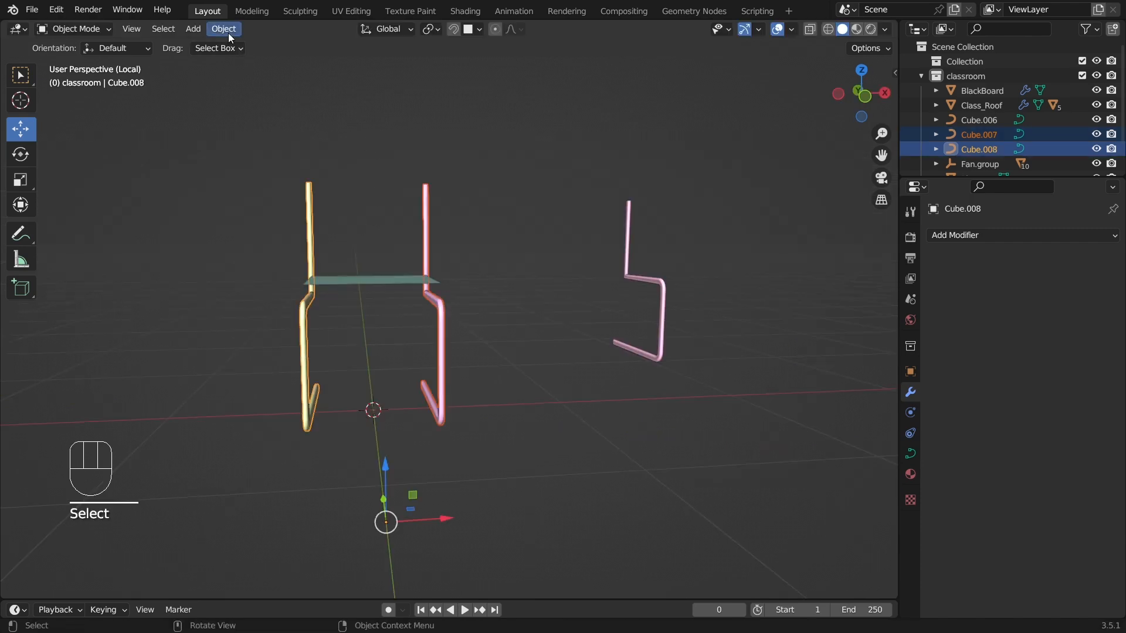
left_click(229, 34)
mouse_move(252, 57)
left_click(454, 93)
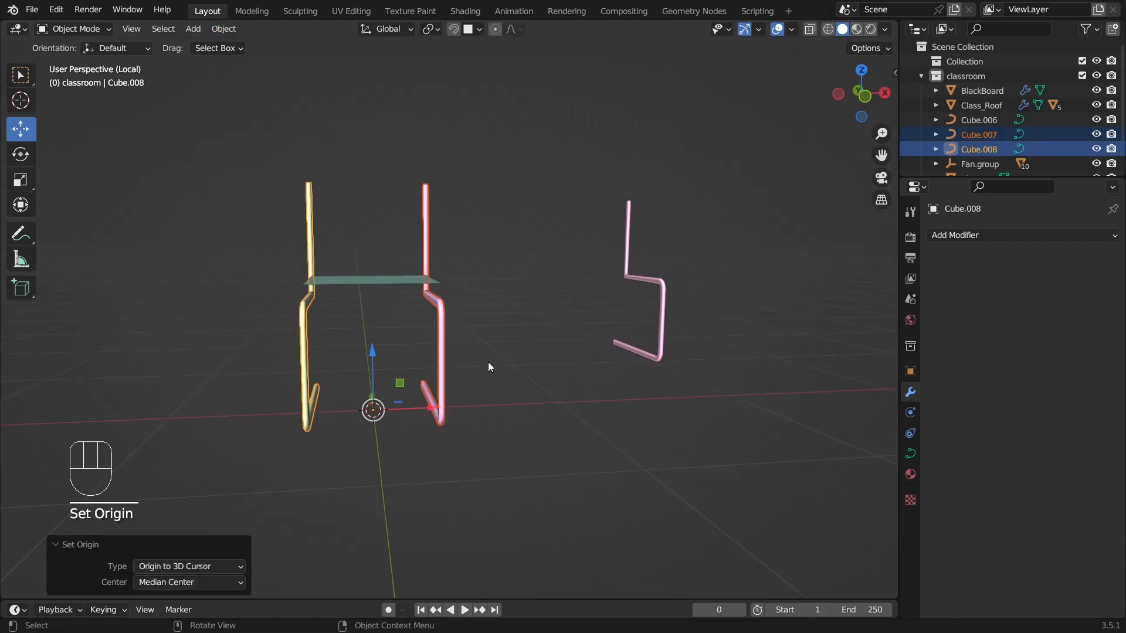
Step: Enlarge the seat plane slightly and stretch it by about 1.065 along X so it overhangs both side frames
left_click(487, 365)
middle_click_drag(496, 371, 408, 369)
left_click(373, 367)
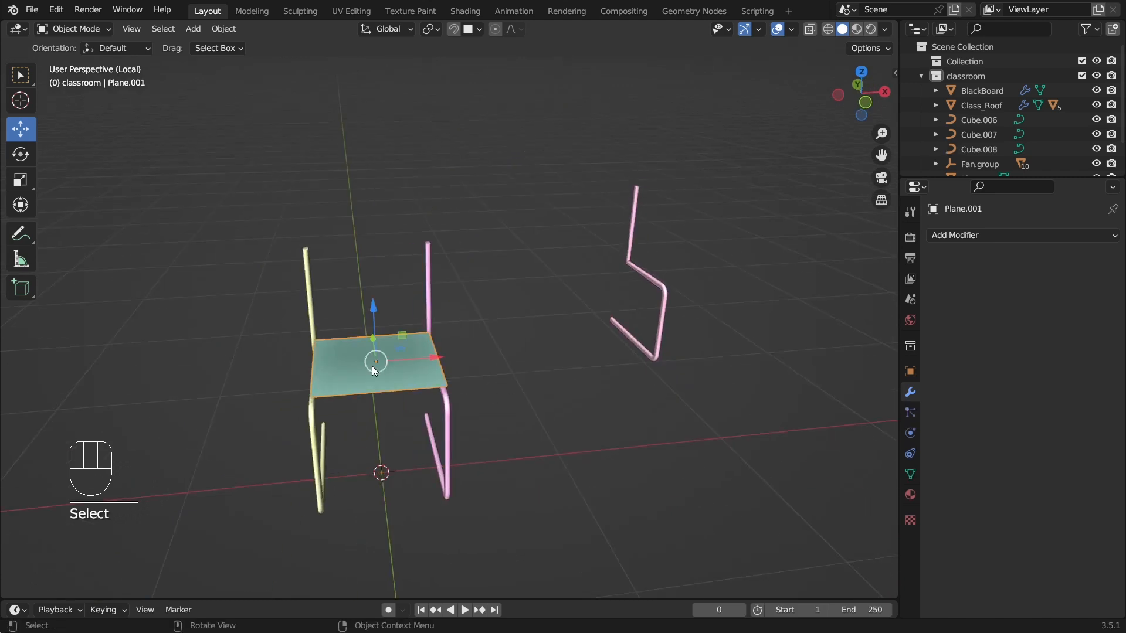
key("s")
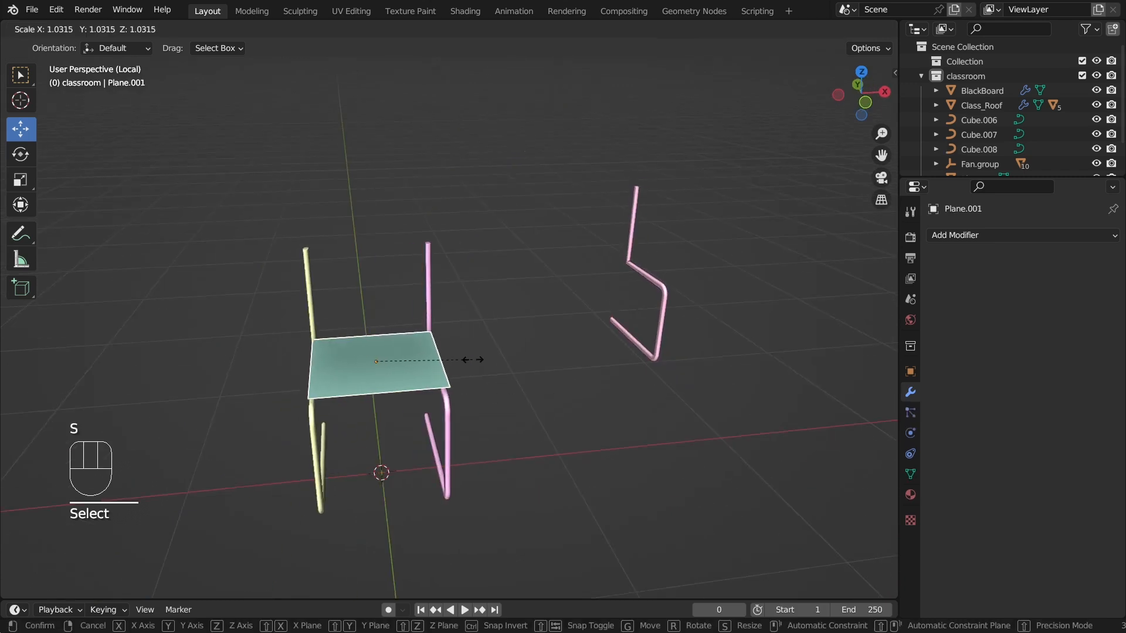
left_click(475, 360)
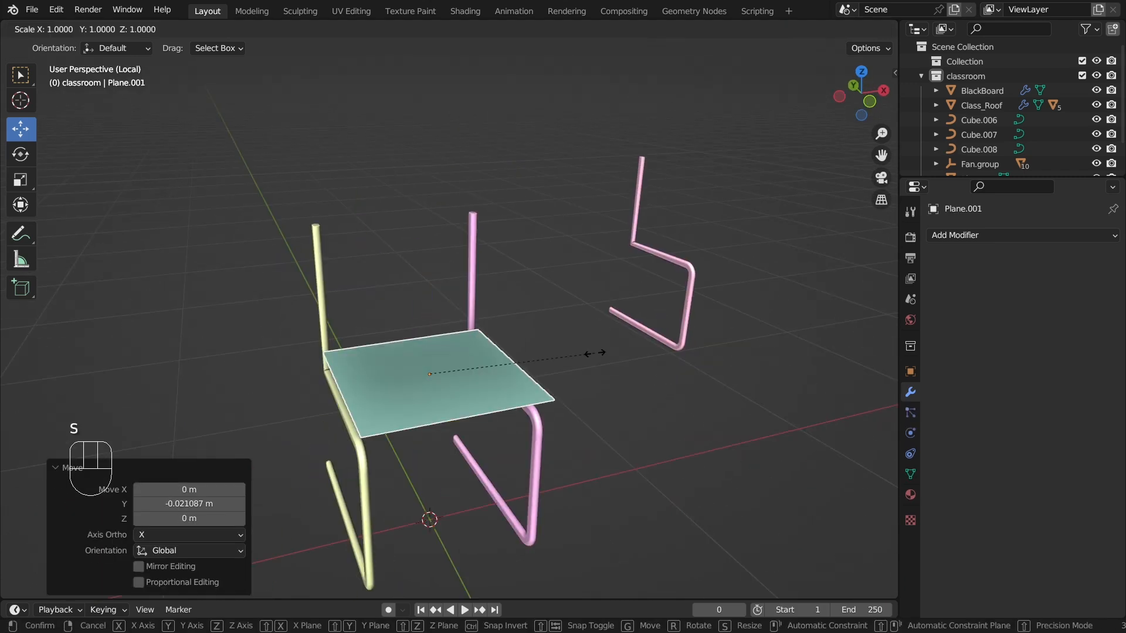
key("x")
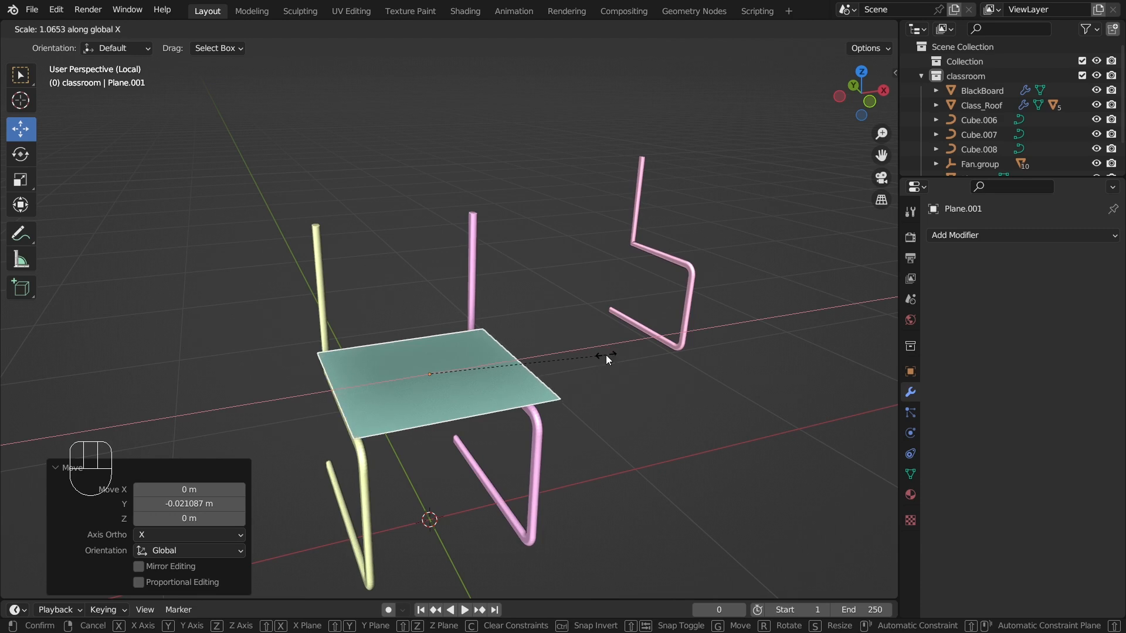
left_click(605, 355)
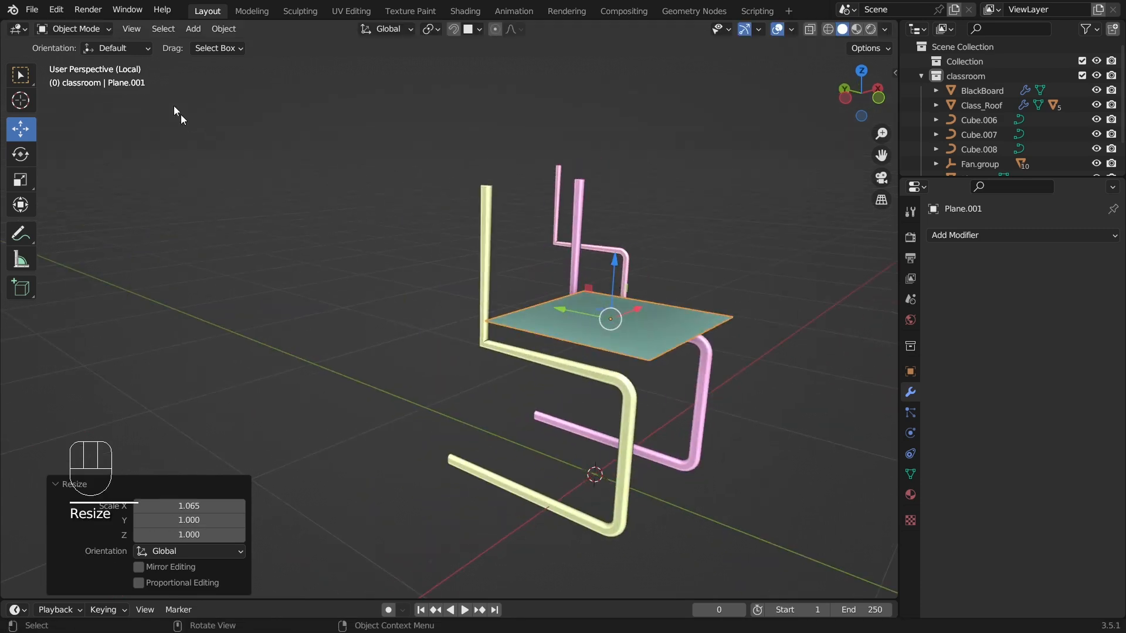
Step: Narrow the seat plane's rear edge in Edit Mode by scaling its two rear vertices to about 0.95
left_click(77, 28)
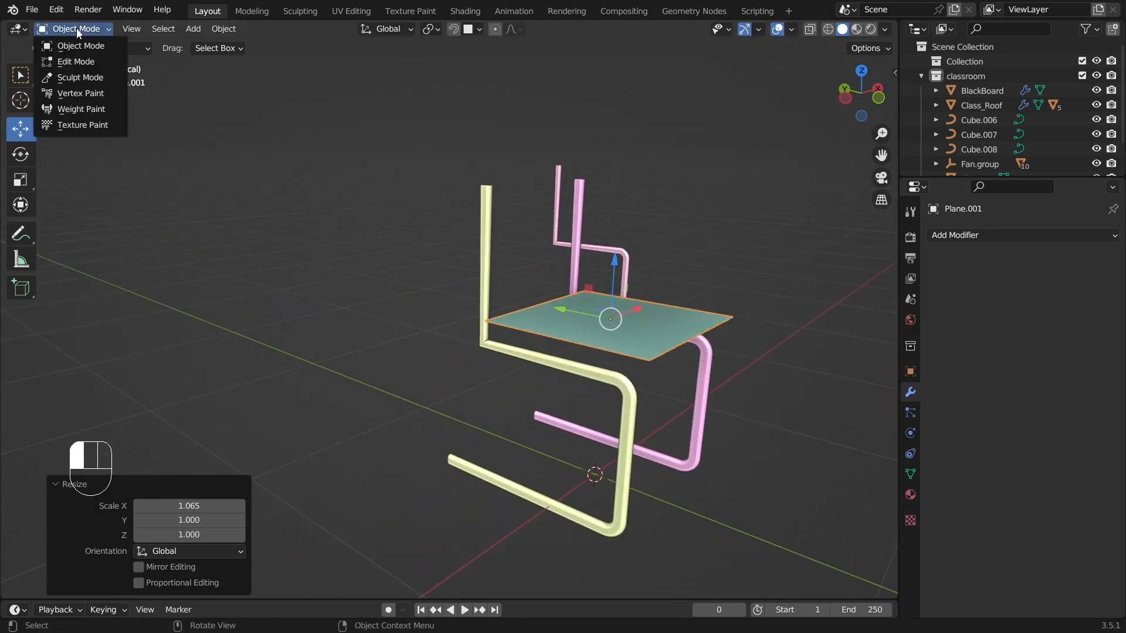
left_click(75, 61)
left_click(409, 313)
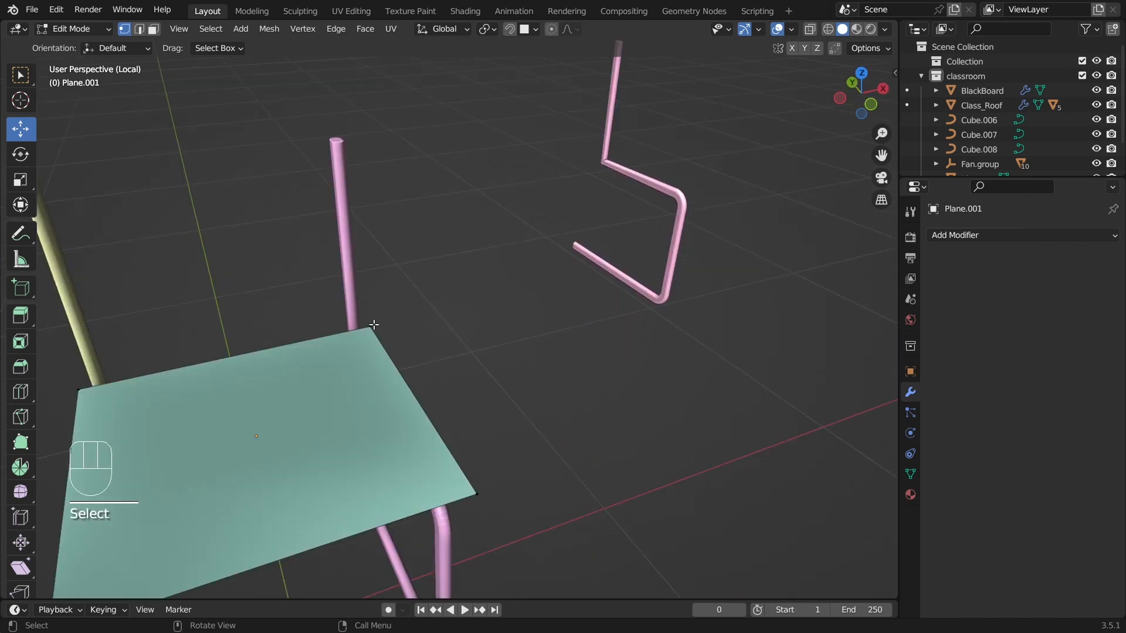
left_click(371, 327)
left_click(78, 390, "shift")
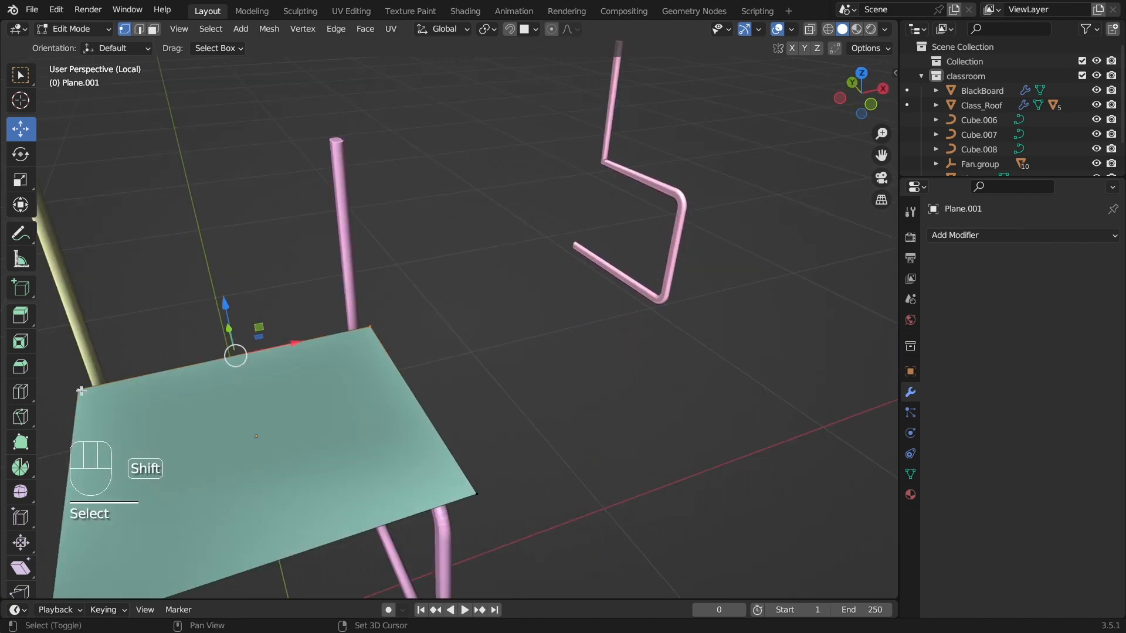
key("s")
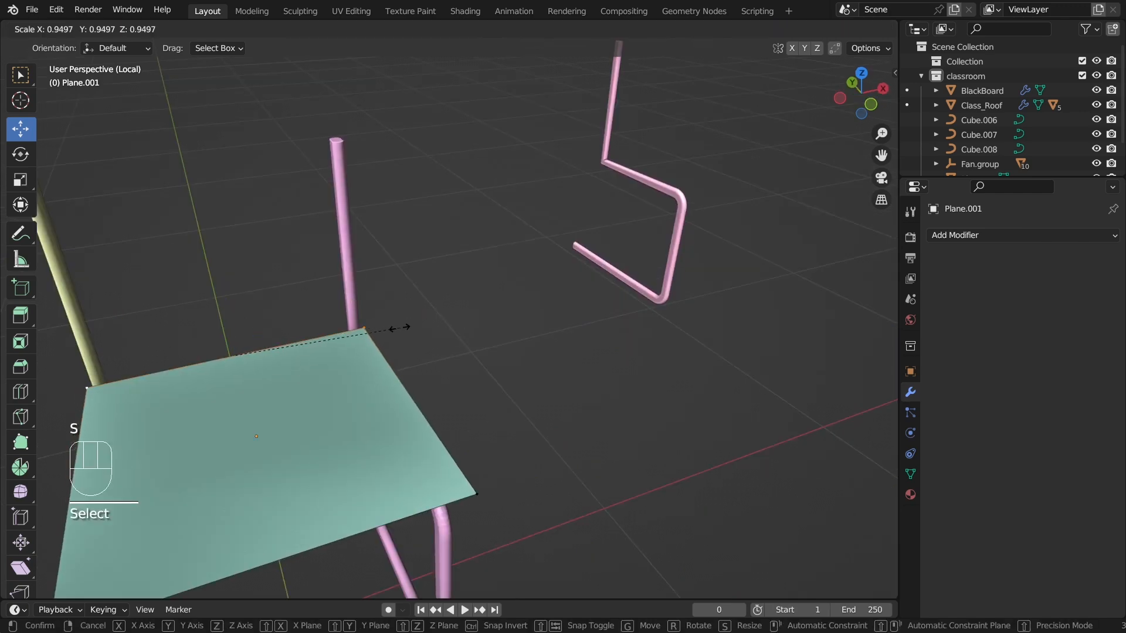
left_click(399, 328)
left_click(86, 28)
left_click(78, 49)
Step: Add a Solidify modifier to the seat plane and set its thickness to 0.07 m
key("KP_Decimal")
middle_click_drag(530, 293, 545, 282)
scroll(526, 280, "up", 3)
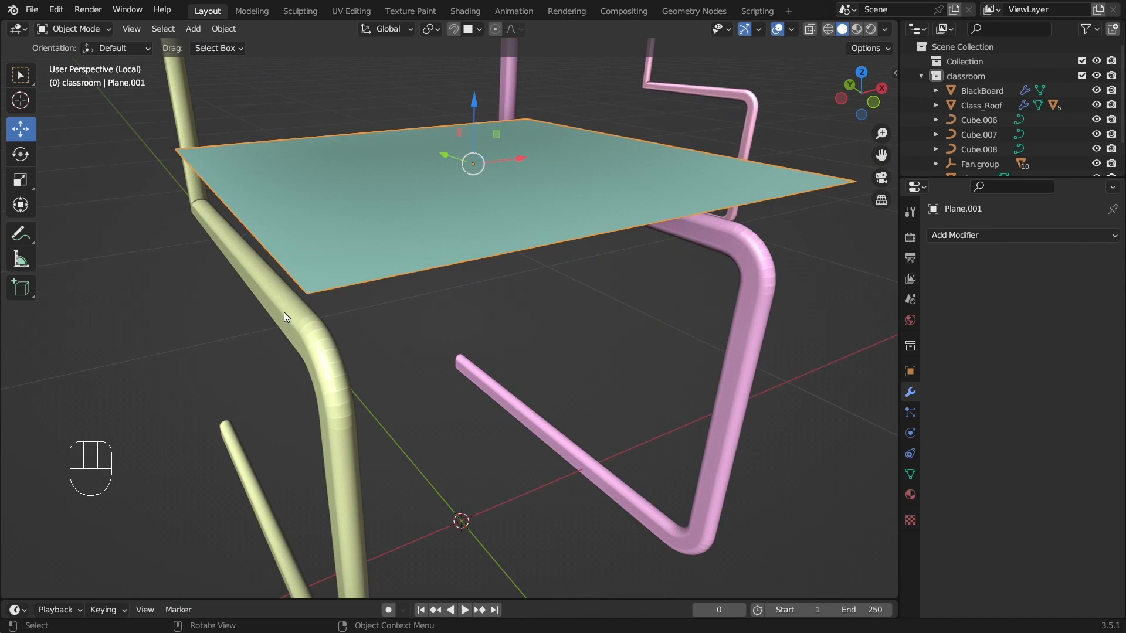
scroll(284, 312, "down", 3)
middle_click_drag(283, 312, 424, 278)
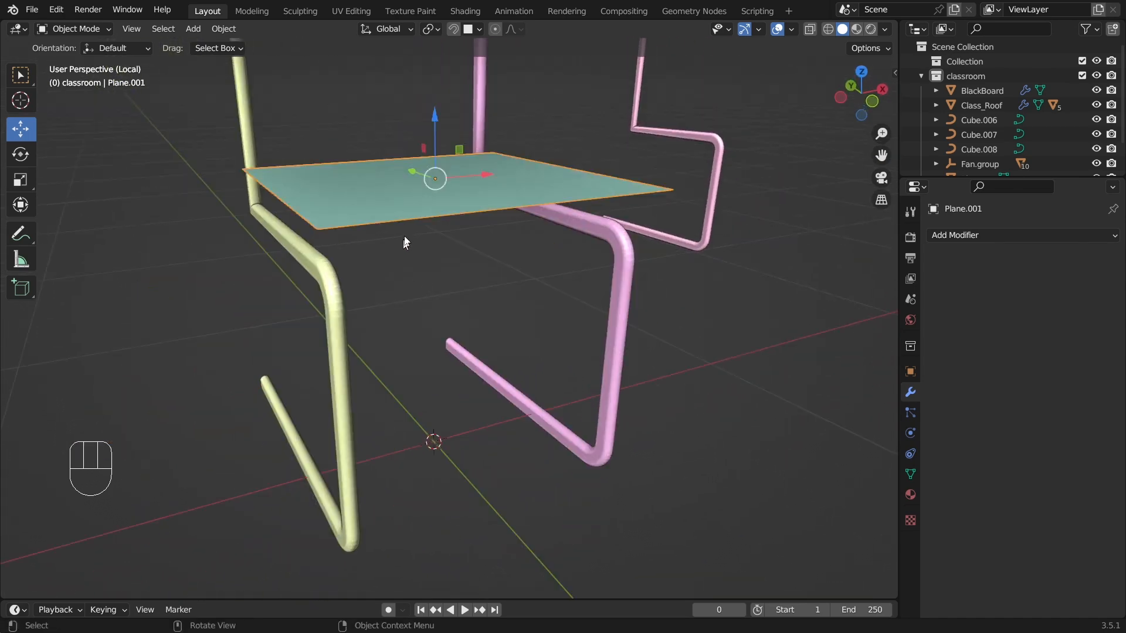
left_click(414, 203)
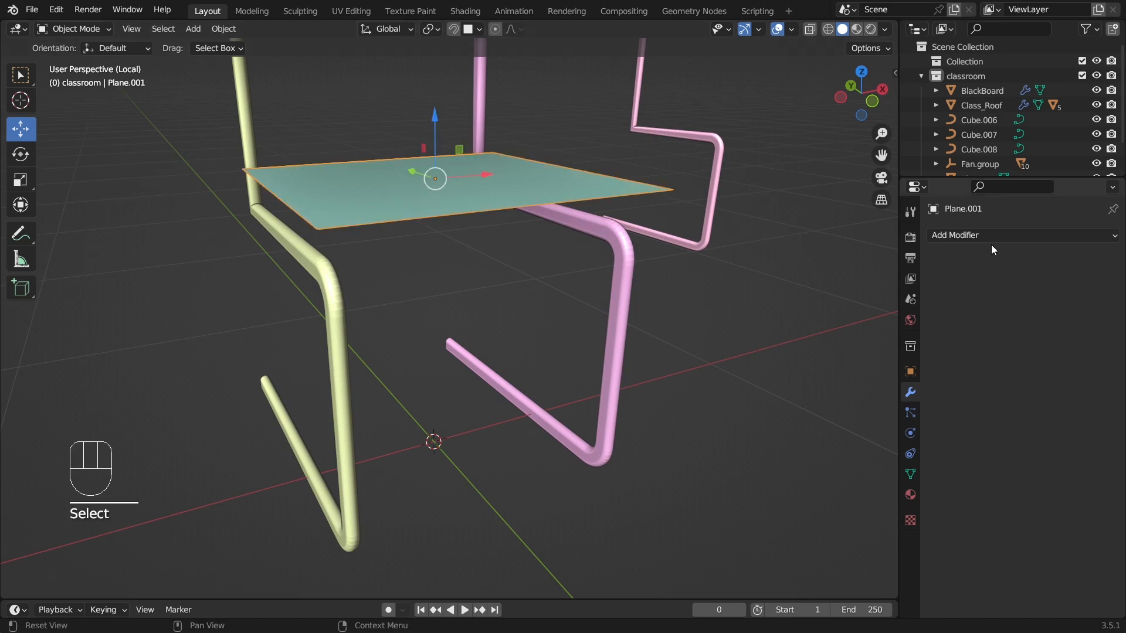
left_click(1019, 229)
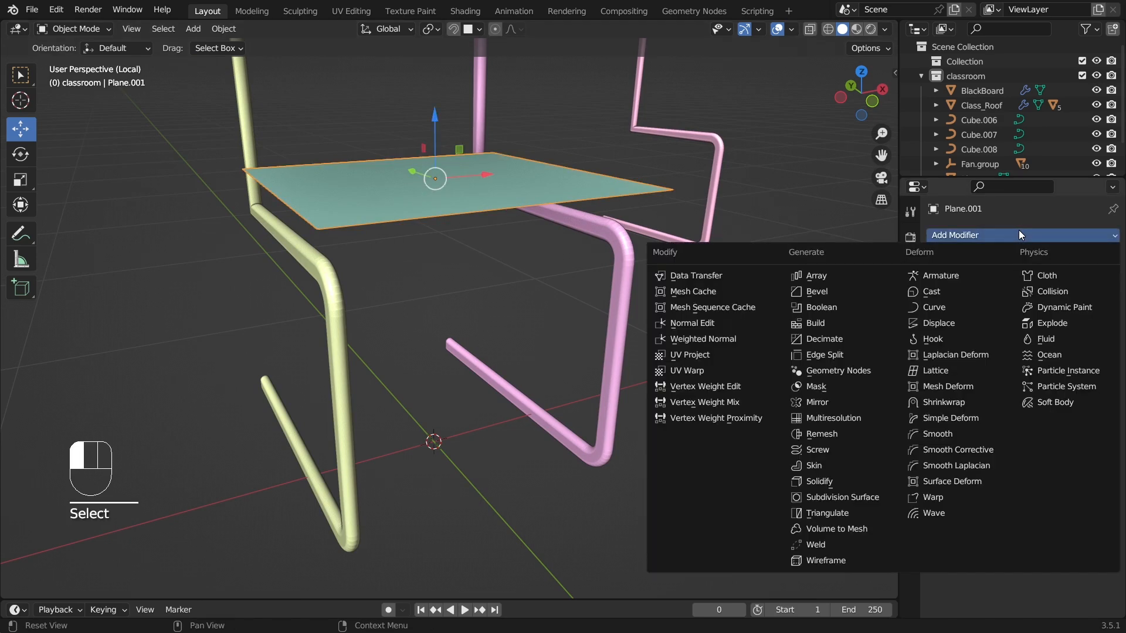
left_click(835, 482)
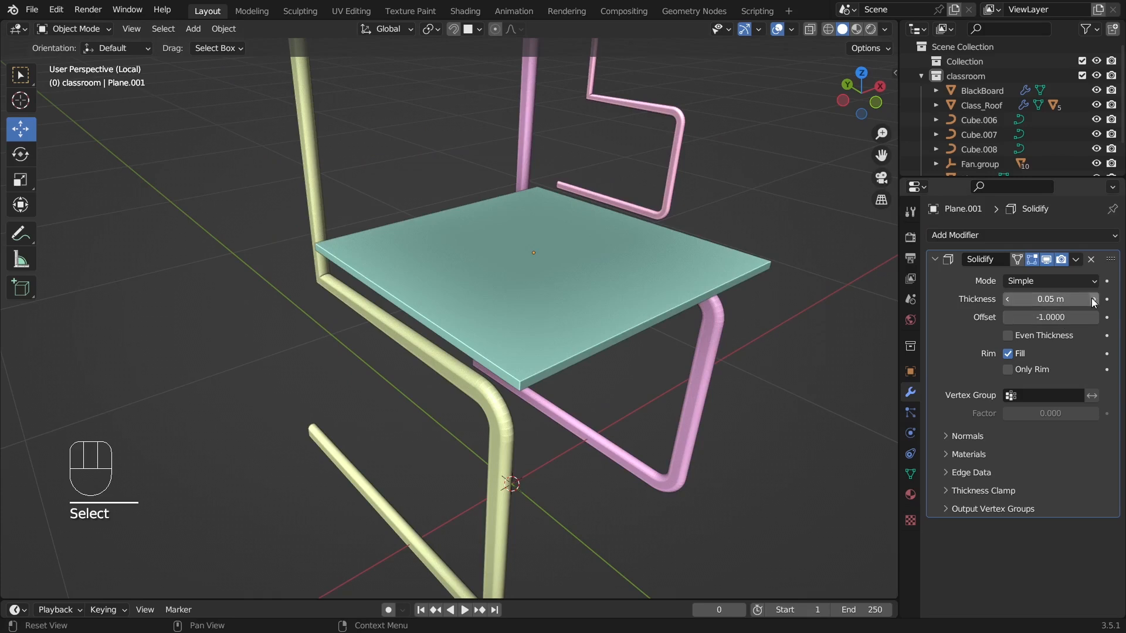
left_click(1092, 299)
left_click_drag(324, 121, 328, 133)
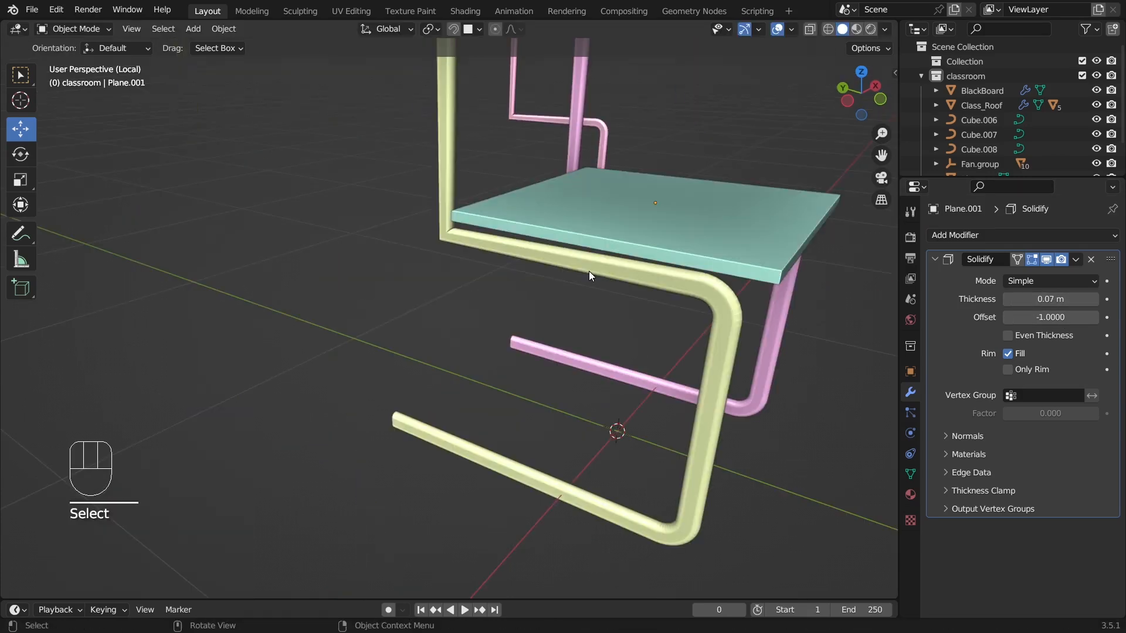
Step: In the right side view, lower the seat onto the frame and shift it about 0.023 m along Y toward the backrest posts
key("KP_1")
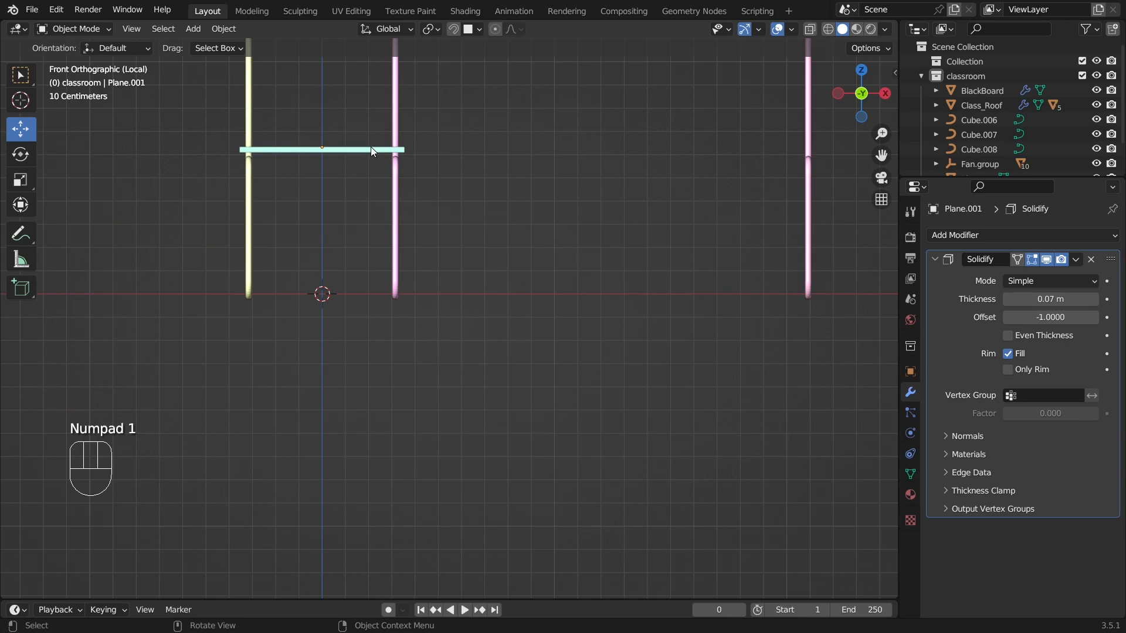
key("KP_3")
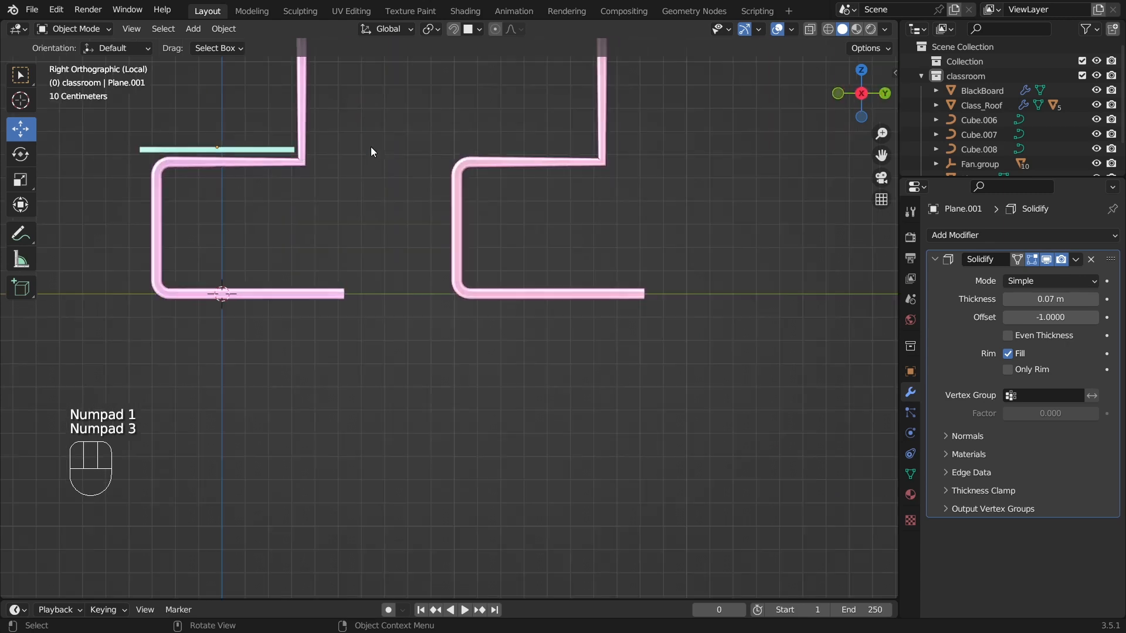
left_click(226, 148)
left_click_drag(216, 87, 216, 95)
left_click_drag(274, 153, 282, 153)
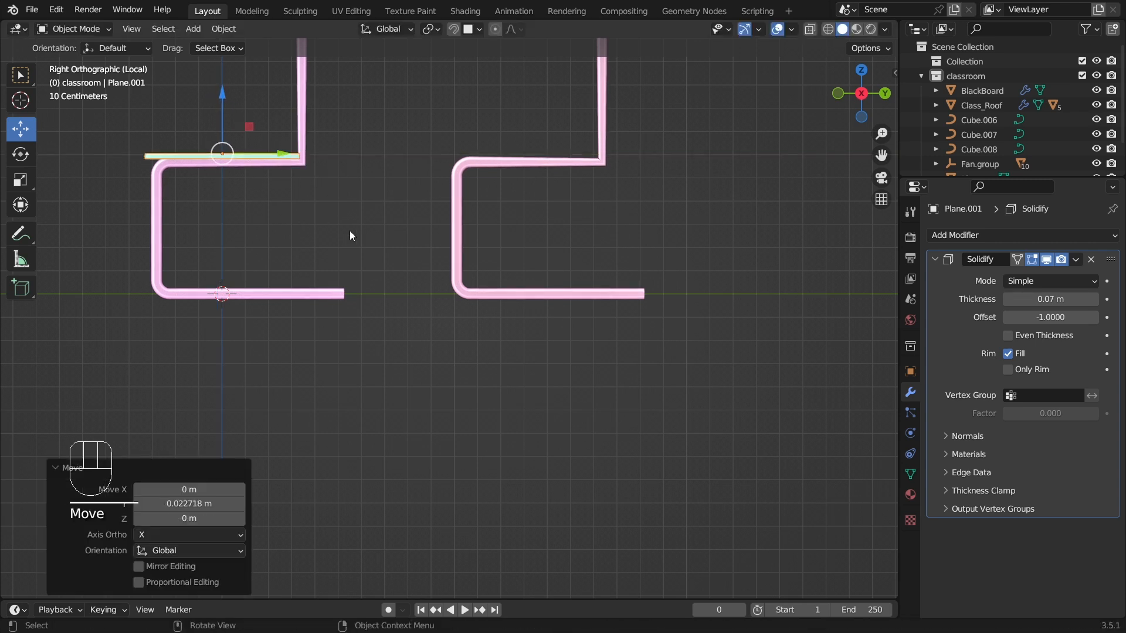
Step: Increase the seat's Solidify thickness to 0.09 m
left_click(306, 243)
scroll(292, 246, "down", 3)
middle_click_drag(339, 176, 505, 251)
scroll(476, 319, "up", 3)
middle_click_drag(476, 318, 502, 307)
left_click(501, 307)
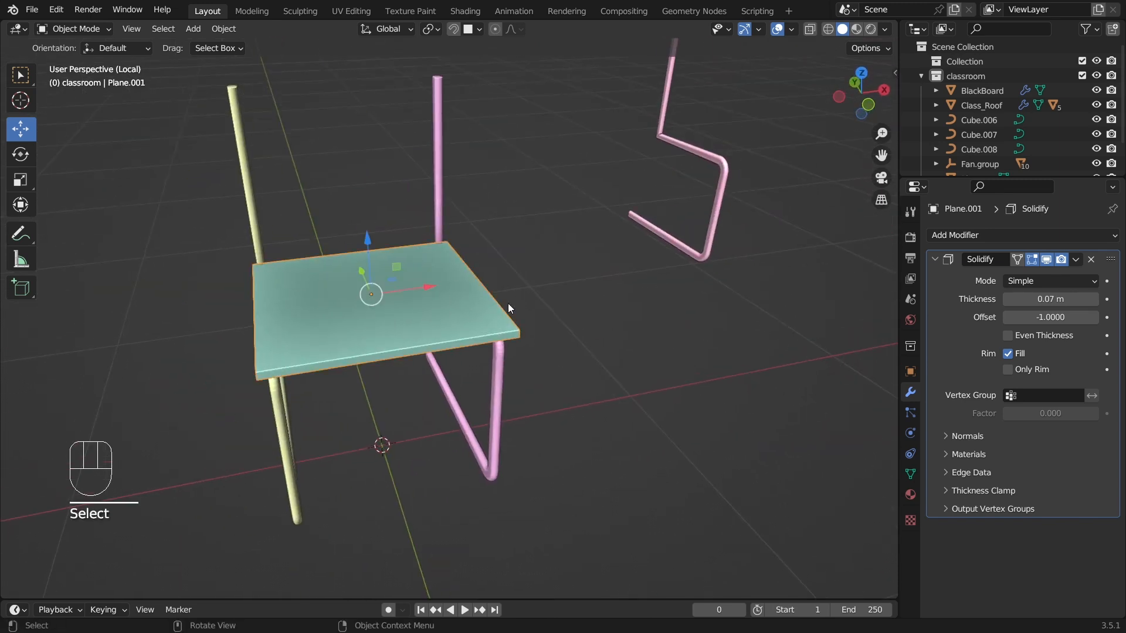
left_click(1095, 300)
left_click(1094, 300)
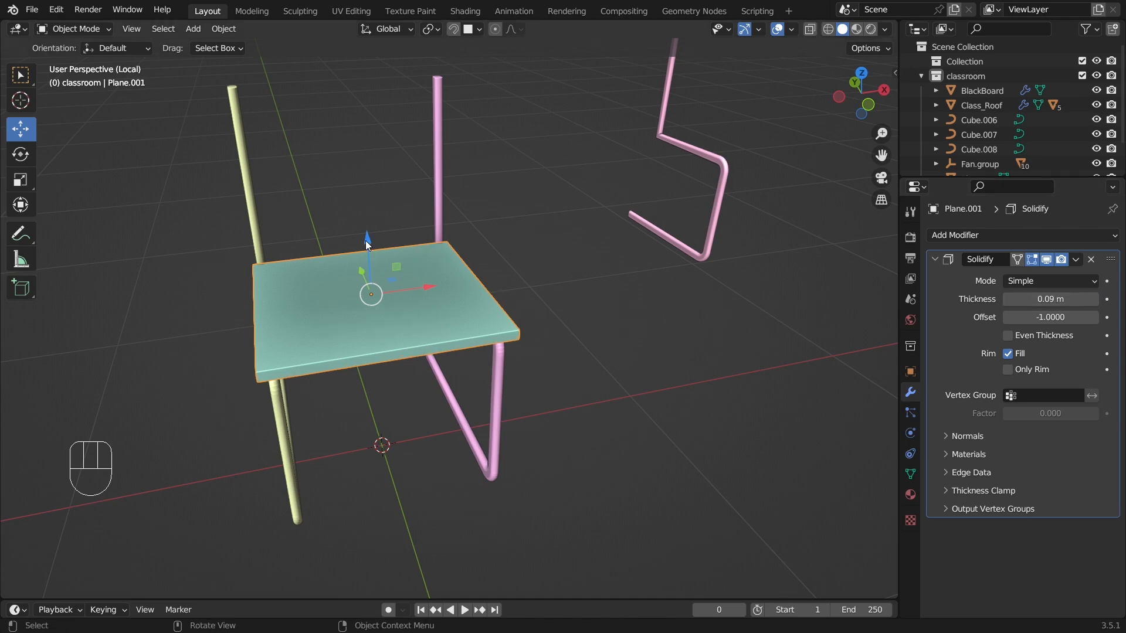
left_click(368, 244)
left_click(73, 28)
left_click(73, 62)
scroll(351, 290, "up", 5)
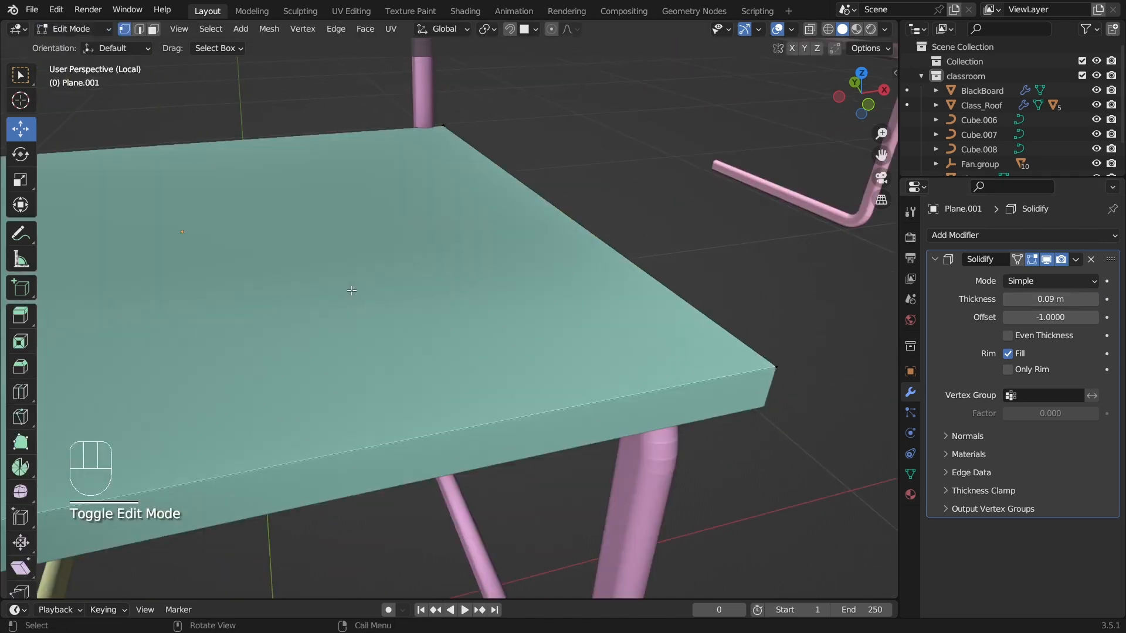
scroll(351, 290, "down", 3)
key("2")
scroll(368, 160, "down", 4)
middle_click_drag(451, 273, 533, 304)
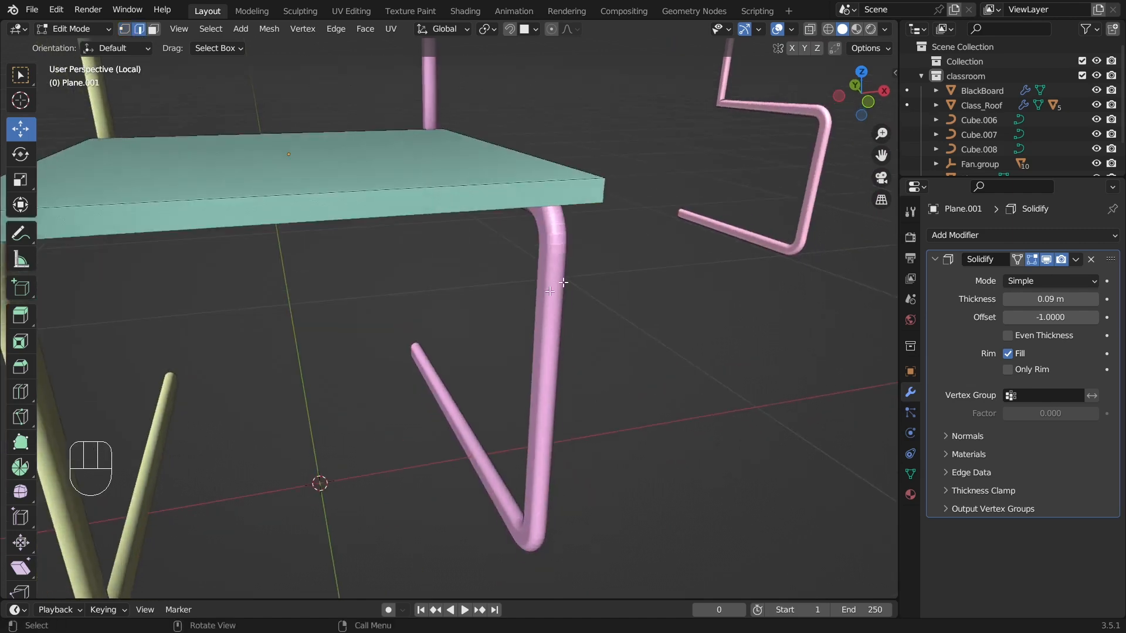
middle_click_drag(603, 264, 439, 286)
left_click(291, 311)
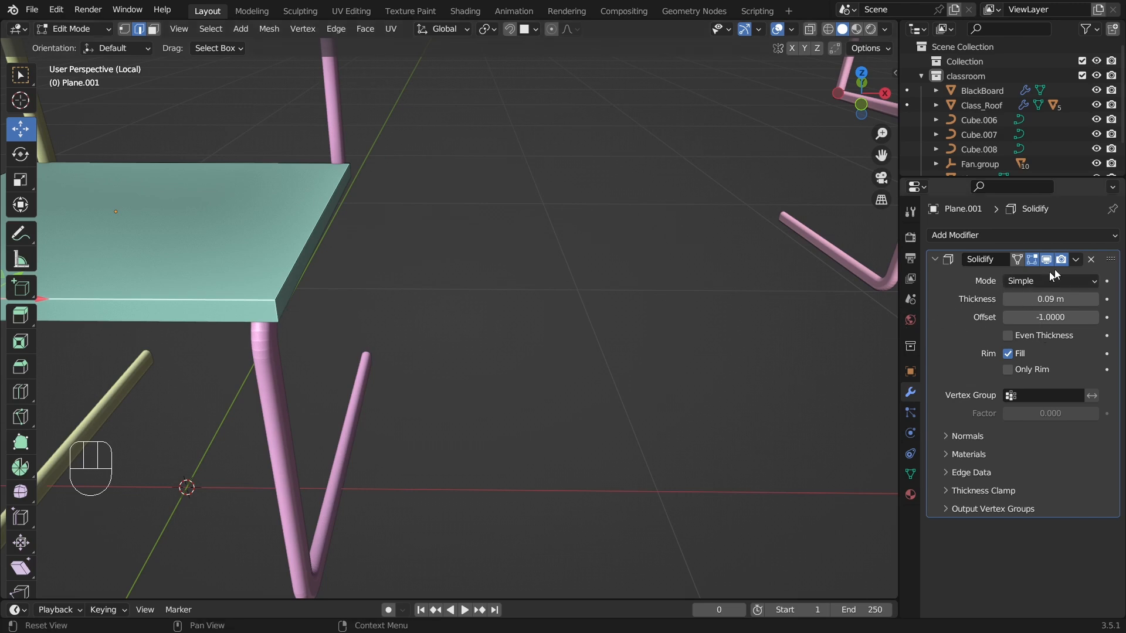
left_click(1076, 259)
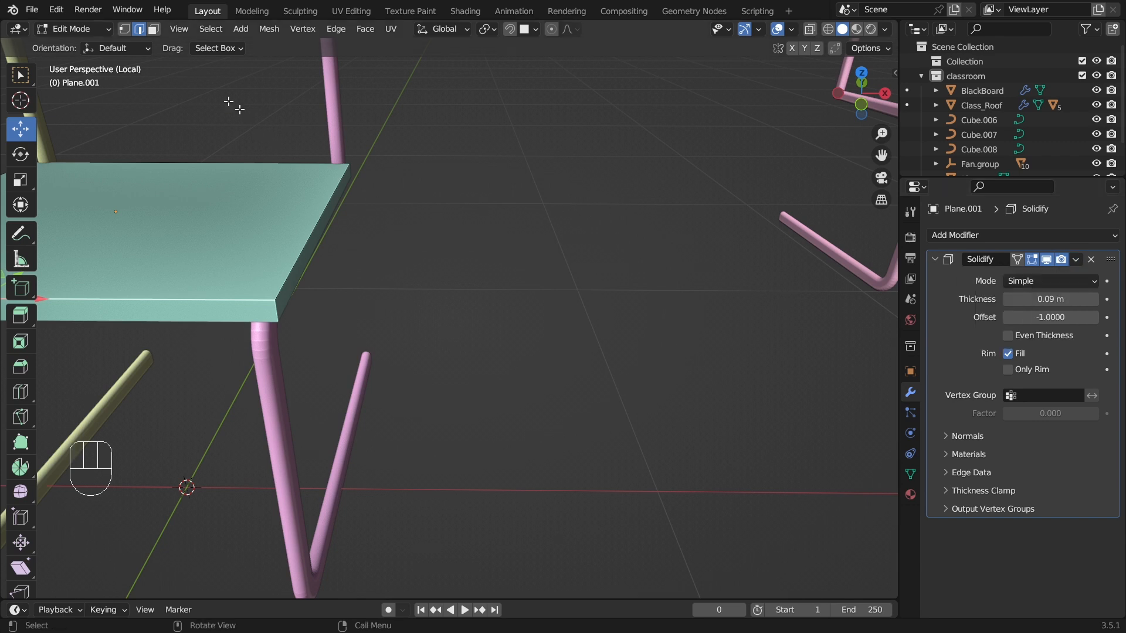
left_click(77, 33)
left_click(74, 44)
Step: Apply the Solidify modifier to the seat in Object Mode
left_click(163, 242)
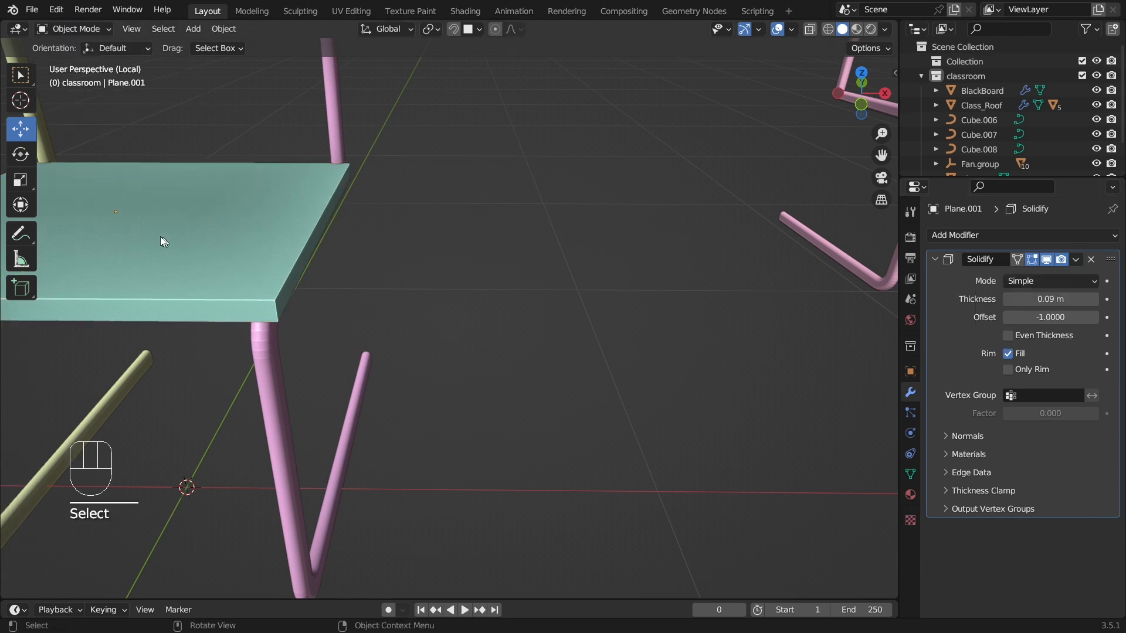
left_click(1076, 260)
left_click(1026, 281)
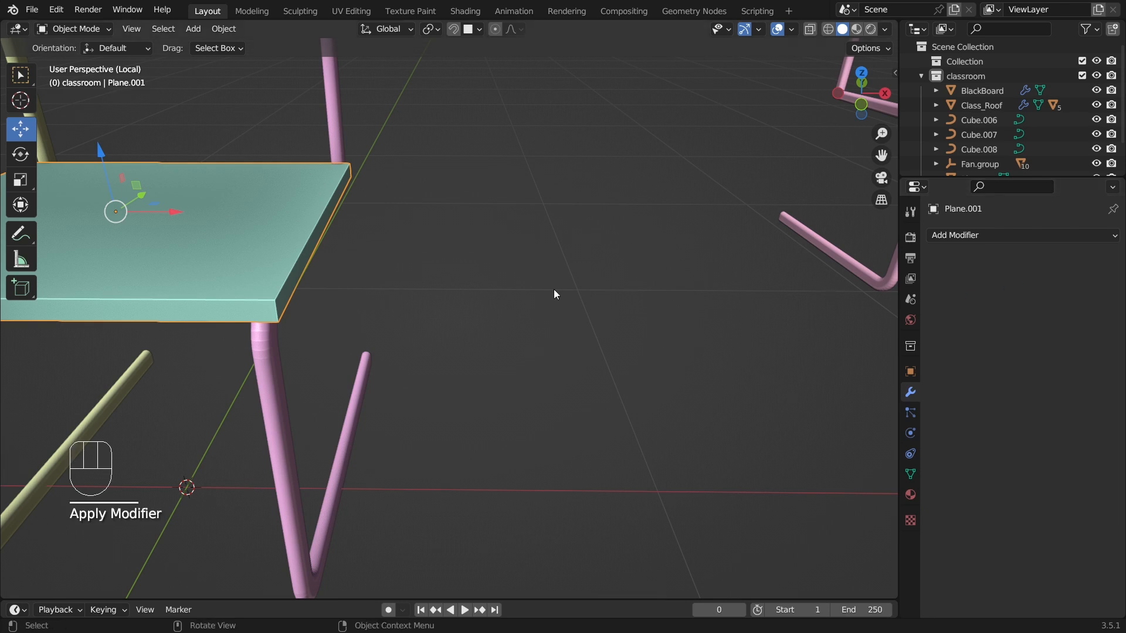
Step: In the seat's Edit Mode, select the four vertical corner edges
left_click(276, 223)
left_click(77, 28)
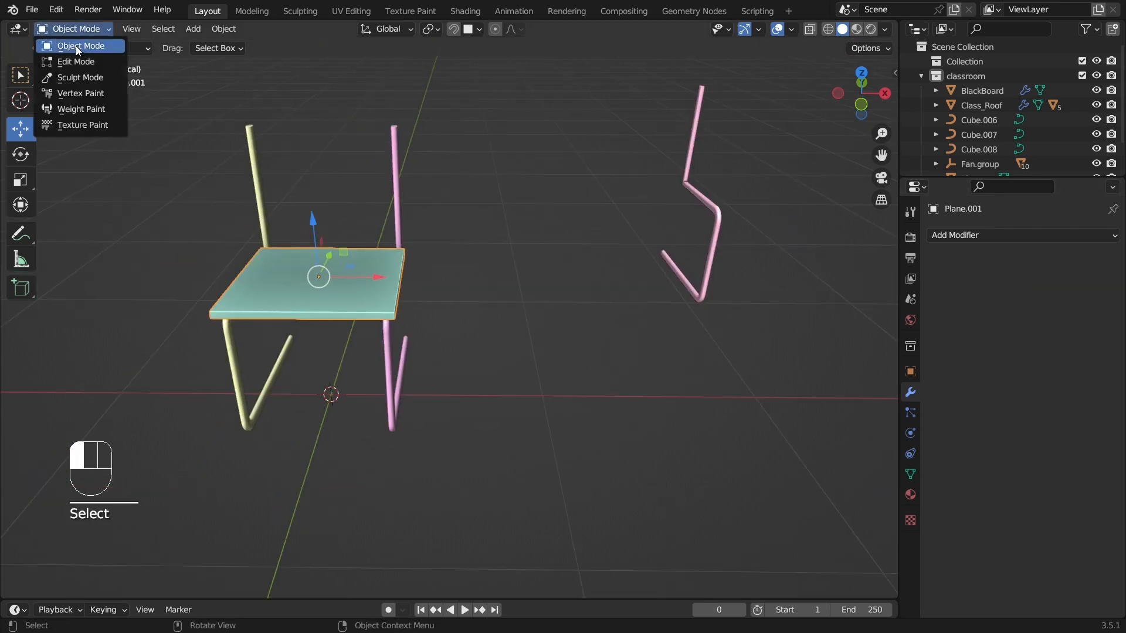
left_click(74, 58)
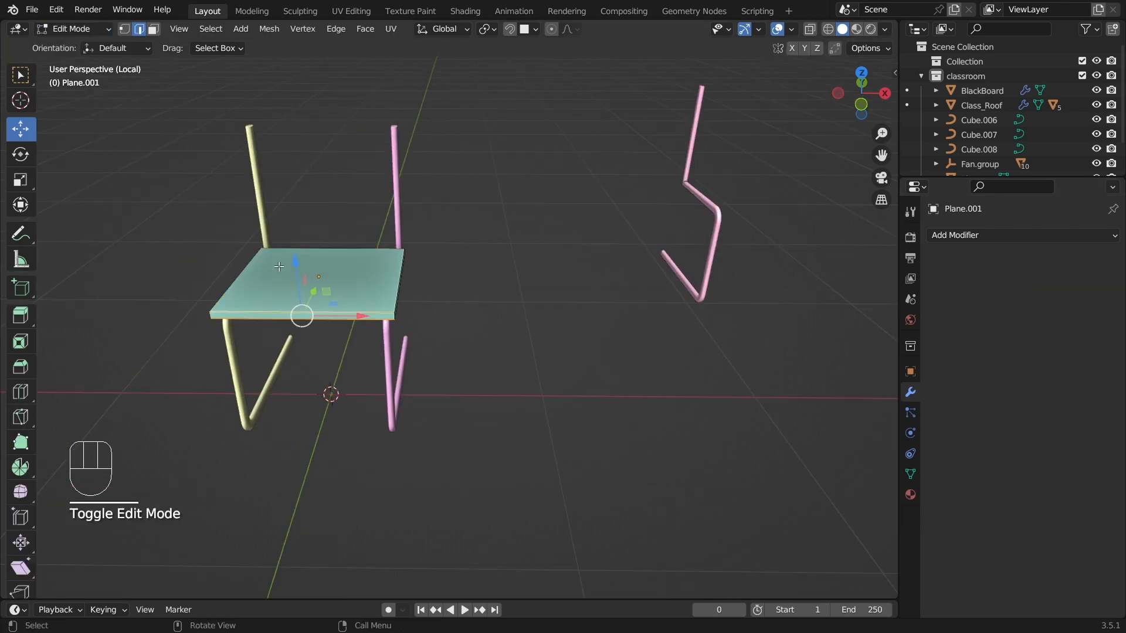
left_click(277, 311)
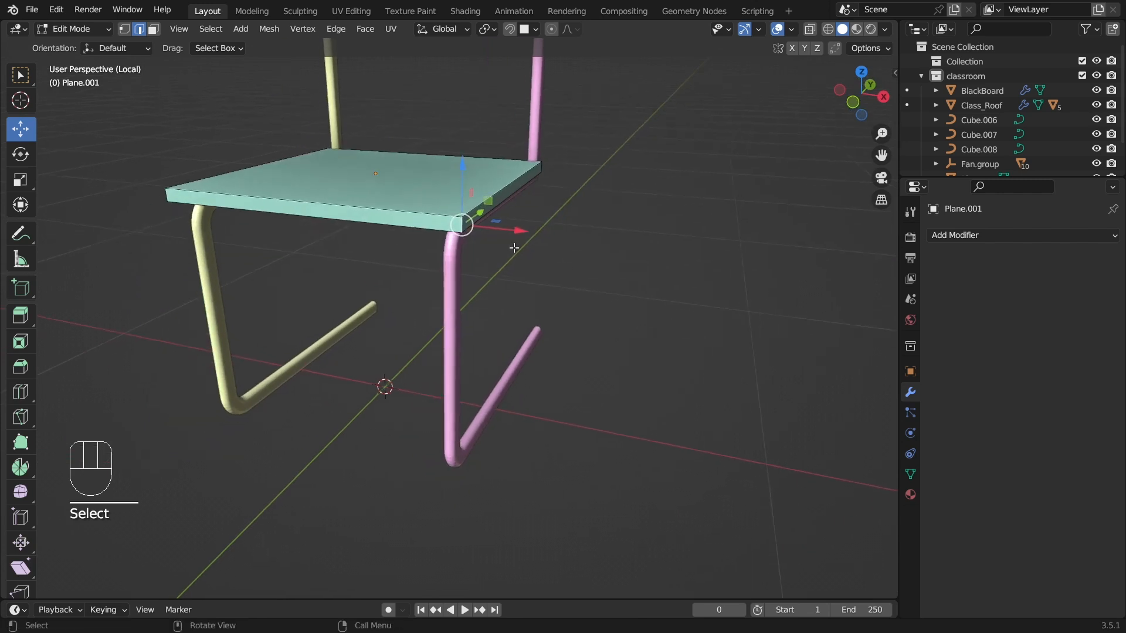
left_click(476, 238)
left_click(463, 228)
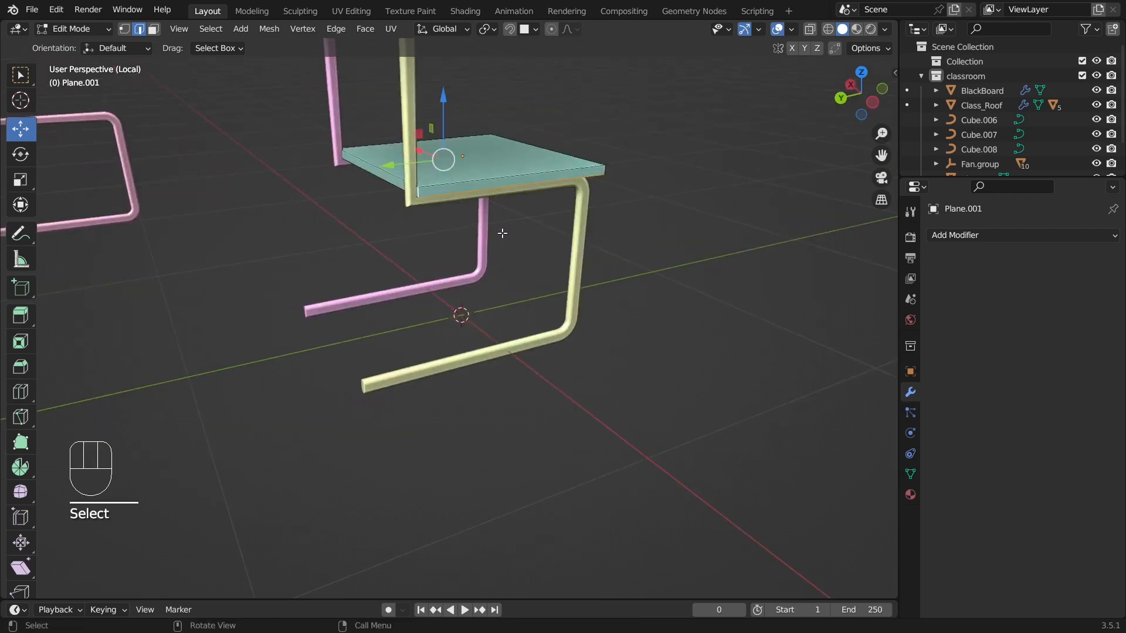
middle_click_drag(503, 234, 505, 206)
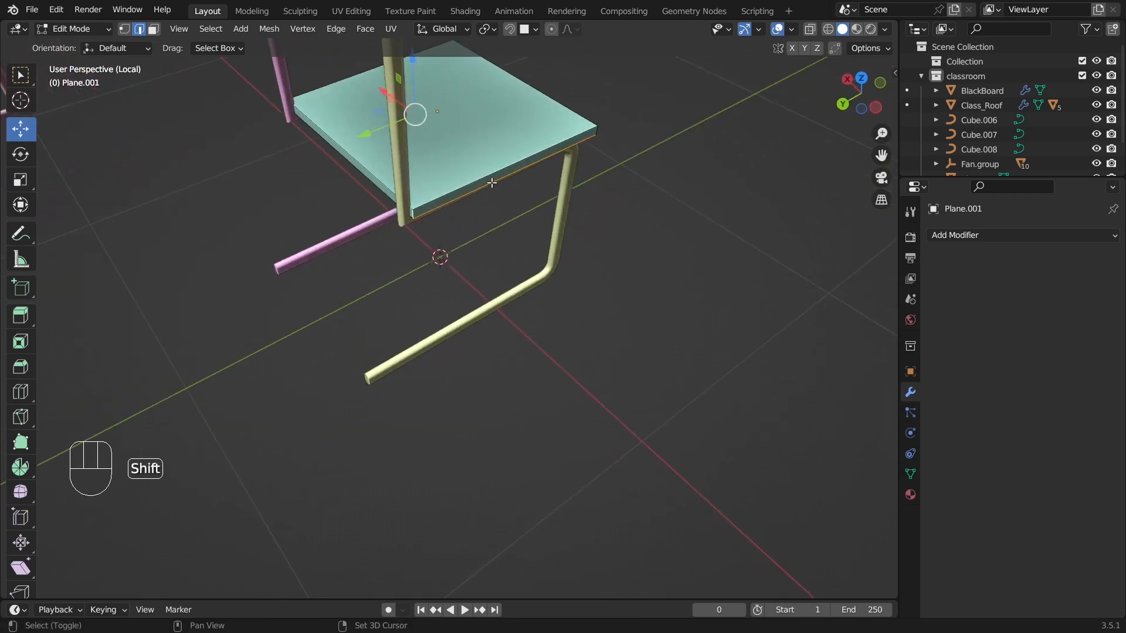
left_click(492, 183, "shift")
middle_click_drag(586, 259, 546, 344)
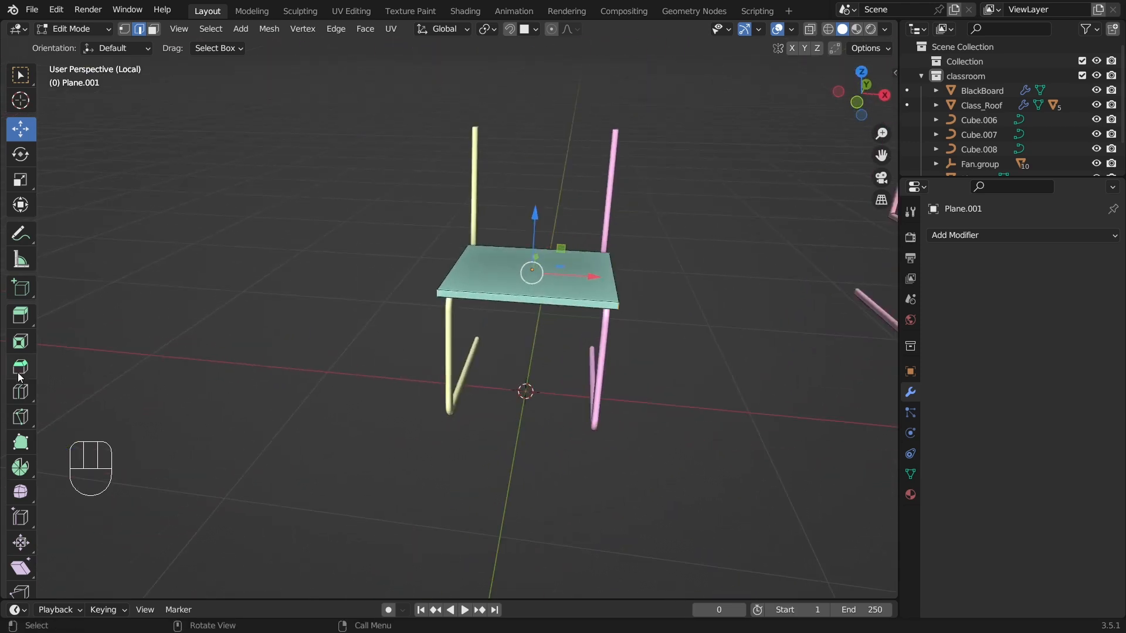
scroll(642, 358, "up", 4)
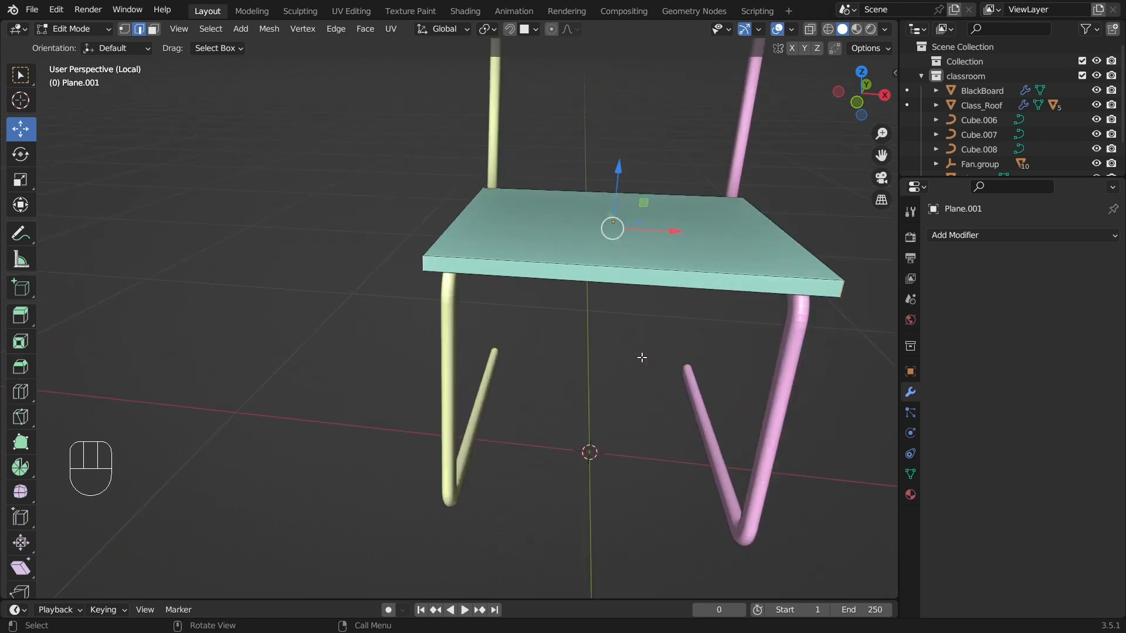
Step: Bevel the selected corner edges of the seat with a width of 0.32 m
key("ctrl+b")
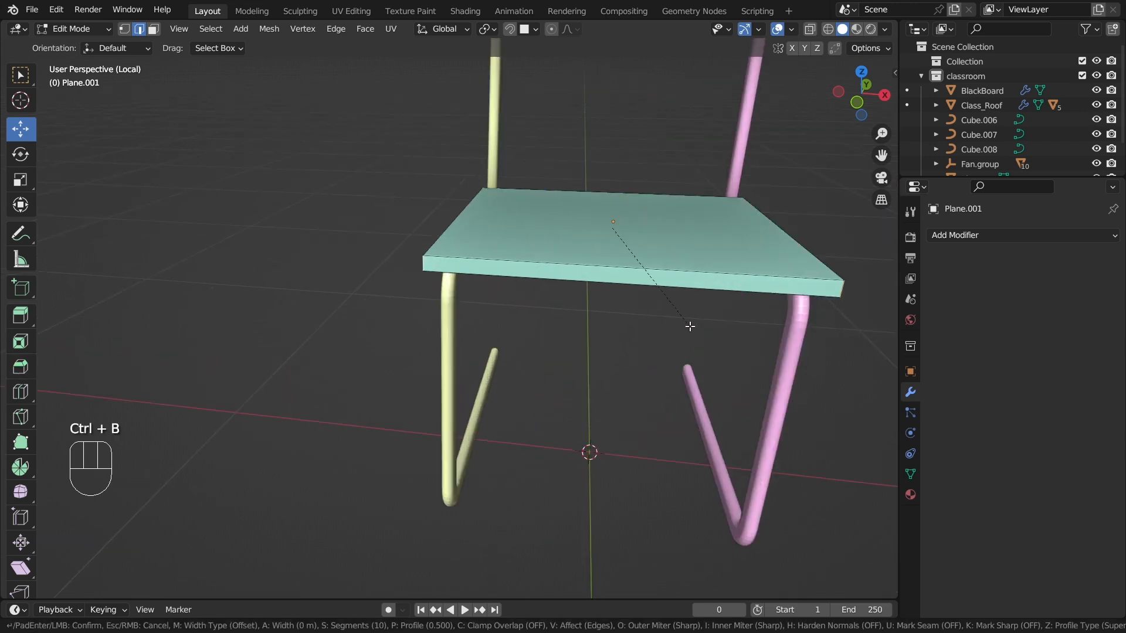
left_click(690, 326)
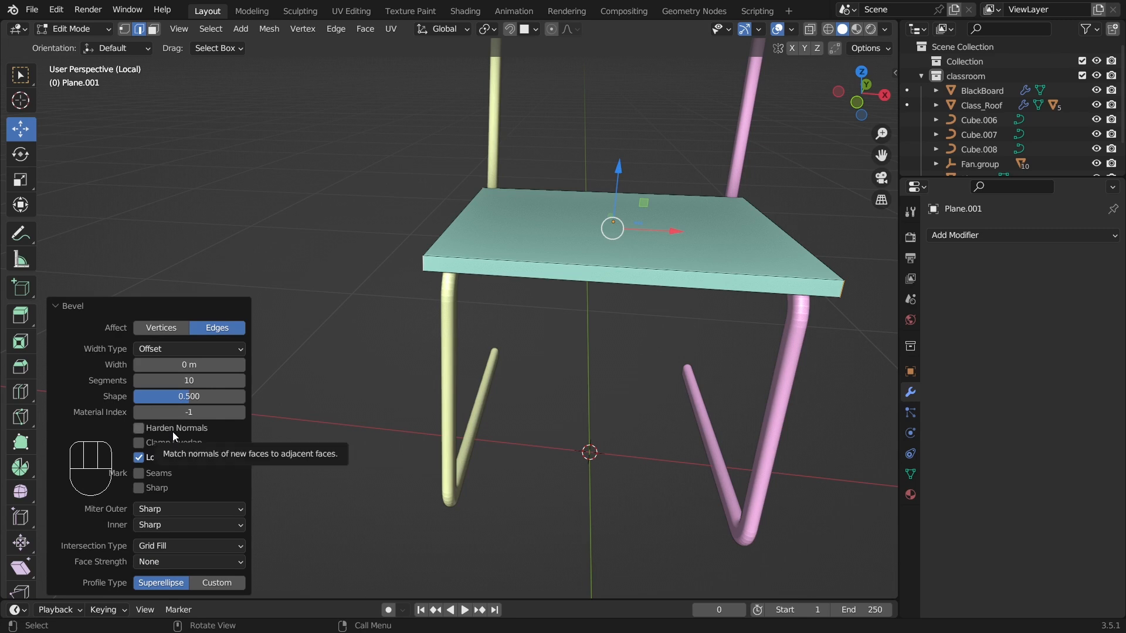
left_click_drag(235, 364, 265, 365)
left_click(243, 362)
left_click(243, 362)
left_click(244, 362)
left_click(244, 362)
left_click(244, 362)
left_click(244, 361)
left_click(244, 362)
left_click(244, 362)
left_click(244, 362)
left_click(244, 361)
left_click(244, 361)
left_click(244, 362)
left_click(244, 362)
left_click(244, 362)
left_click(244, 362)
left_click(243, 361)
left_click(244, 362)
left_click(244, 362)
left_click(244, 361)
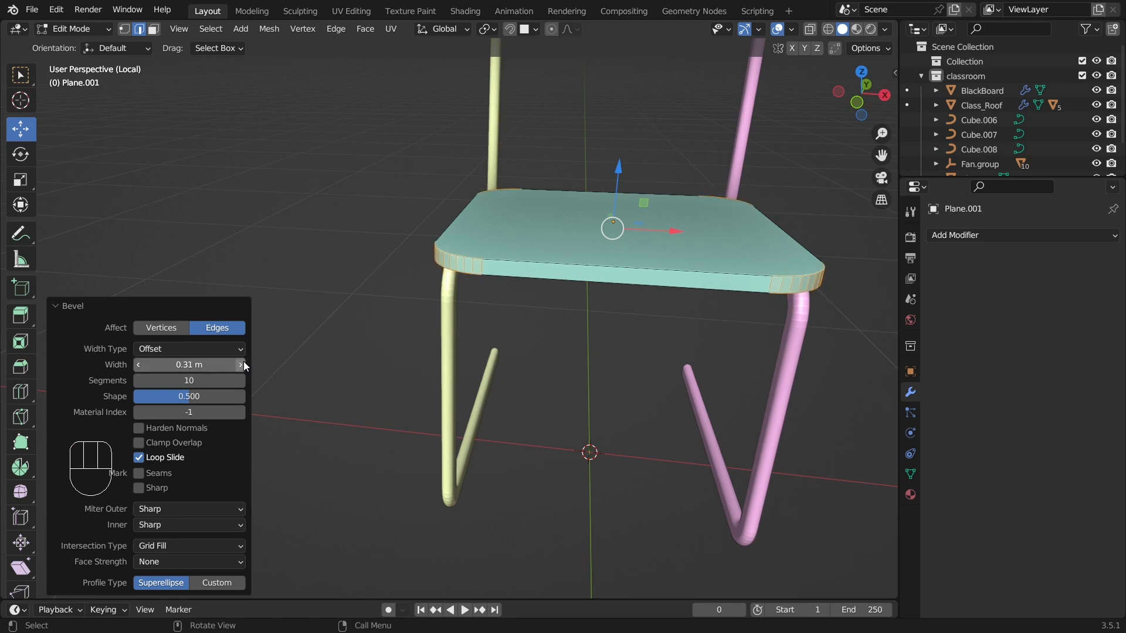
left_click(244, 362)
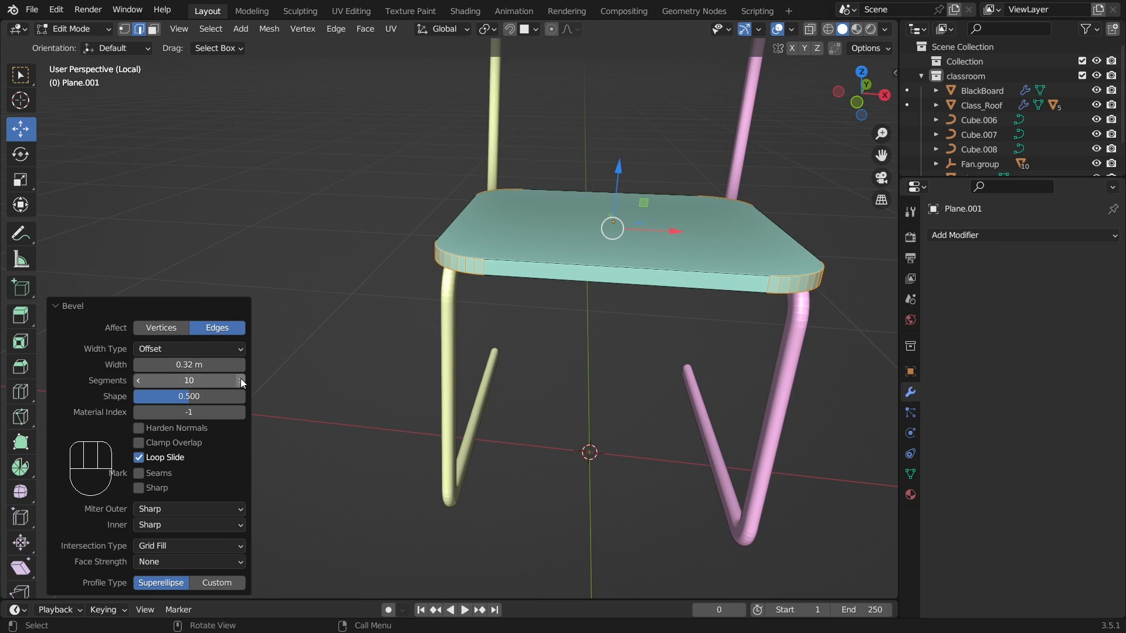
Step: Increase the corner bevel's segment count for smoother rounding, and return to Object Mode
left_click(242, 381)
left_click(241, 381)
left_click(241, 381)
left_click(242, 381)
left_click(242, 381)
left_click(242, 381)
left_click(242, 381)
left_click(242, 381)
left_click(134, 145)
scroll(516, 281, "down", 4)
middle_click_drag(516, 282, 548, 332)
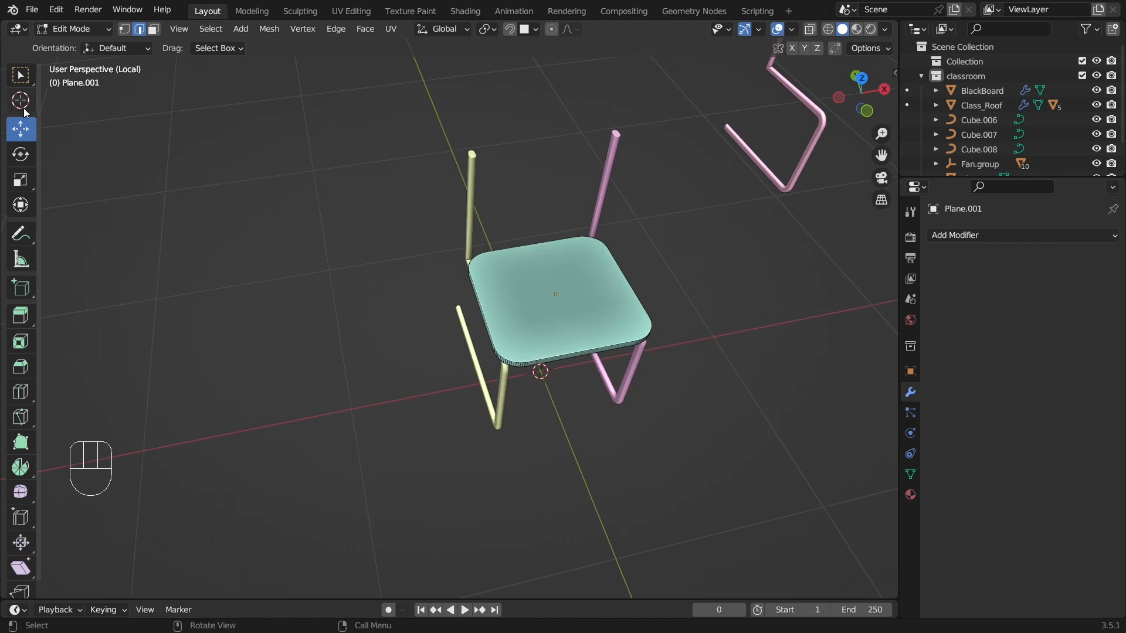
key("Tab")
left_click(230, 231)
middle_click_drag(424, 418, 564, 280)
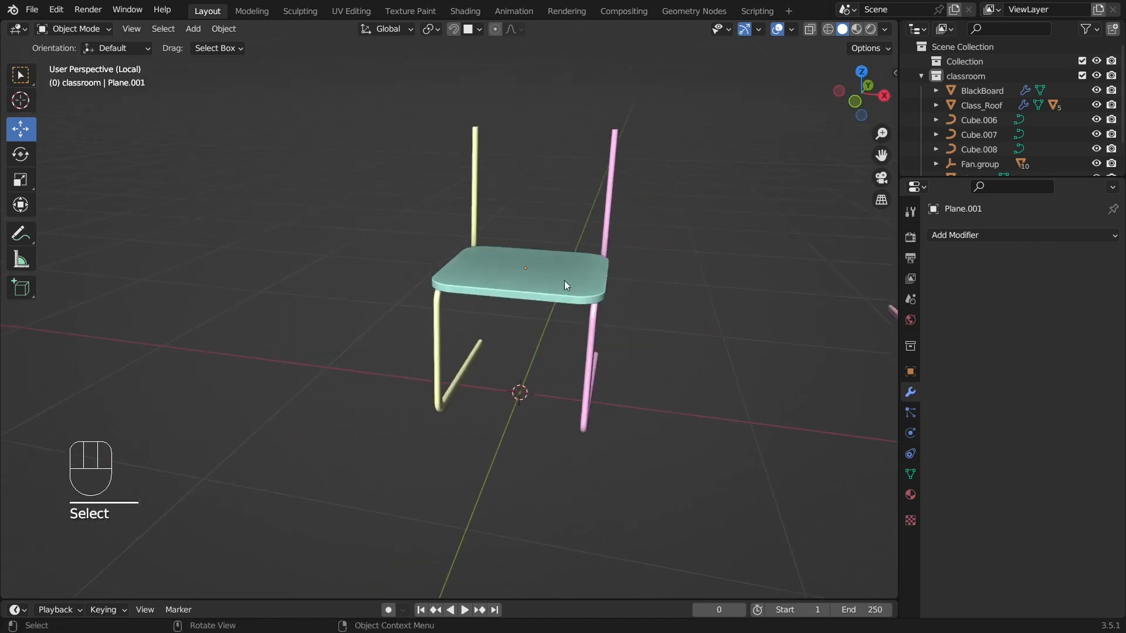
Step: Delete the yellow mirrored side frame, keeping the pink side frame under the seat
left_click(606, 186)
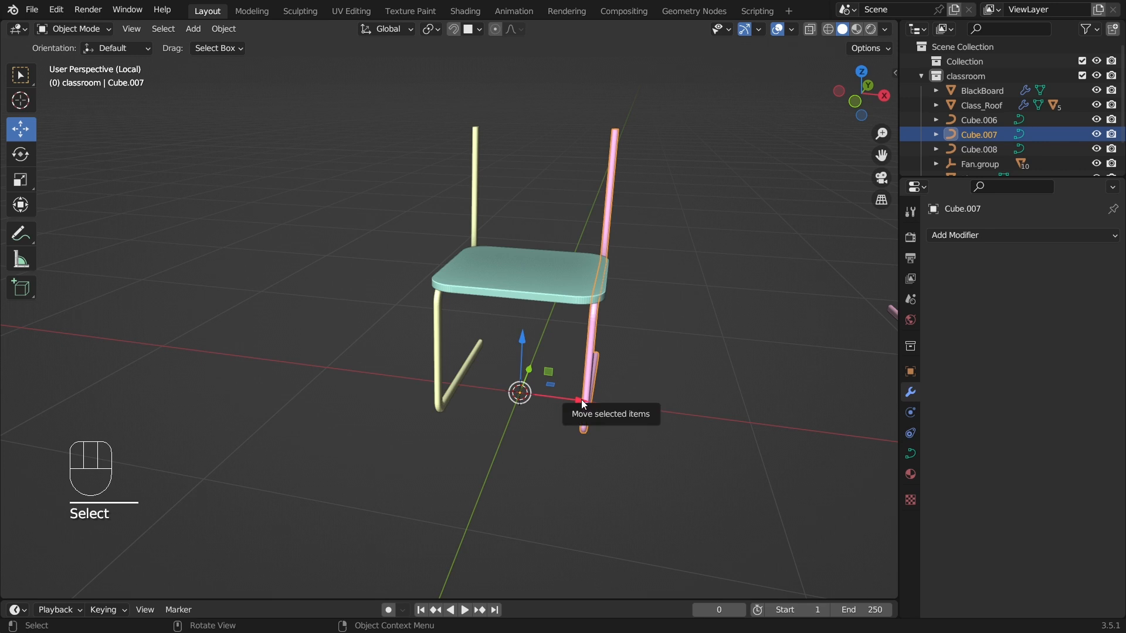
middle_click_drag(648, 375, 477, 364)
left_click_drag(477, 365, 476, 312)
left_click(476, 312)
key("Delete")
Step: Move the remaining side frame slightly inward along X under the seat and set its origin to the 3D cursor
left_click(610, 352)
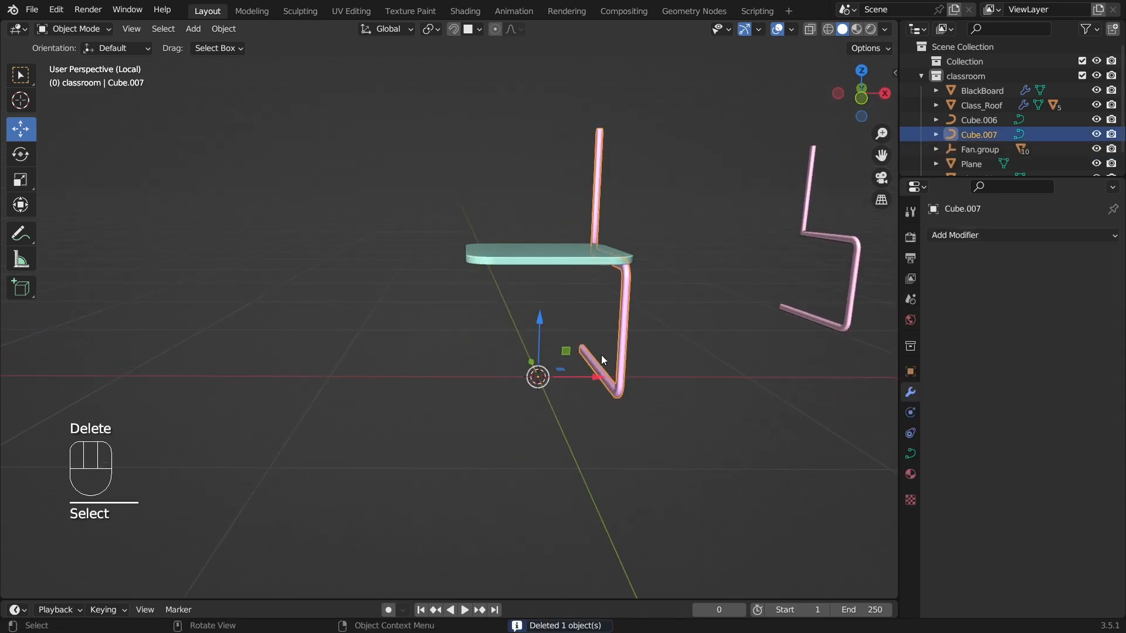
left_click_drag(594, 375, 571, 377)
middle_click_drag(572, 378, 624, 370)
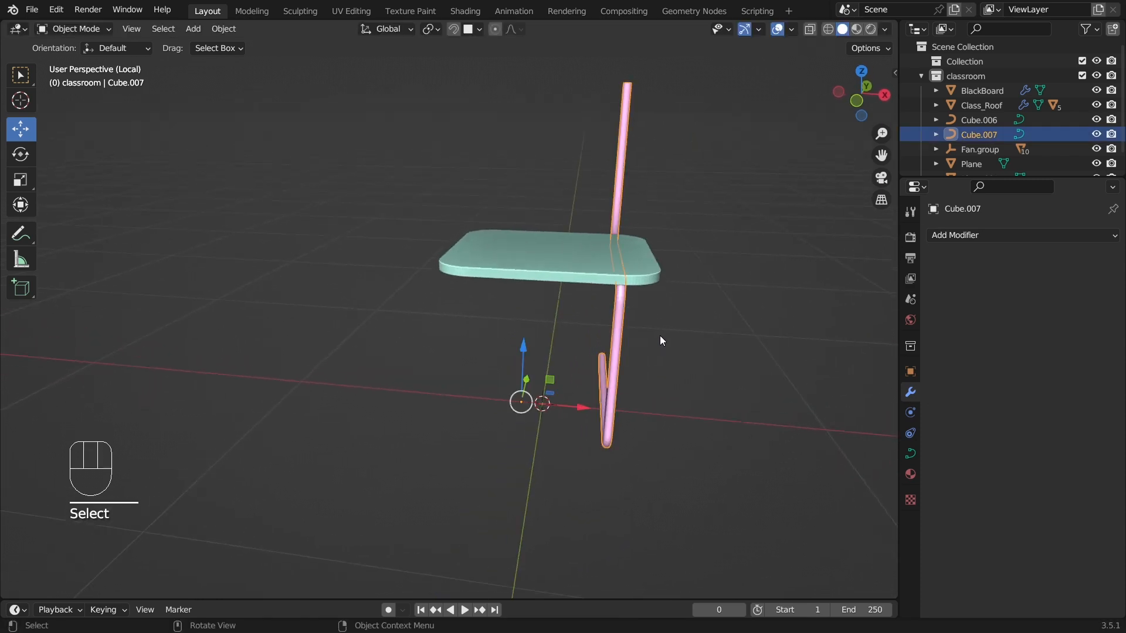
left_click(224, 29)
mouse_move(243, 60)
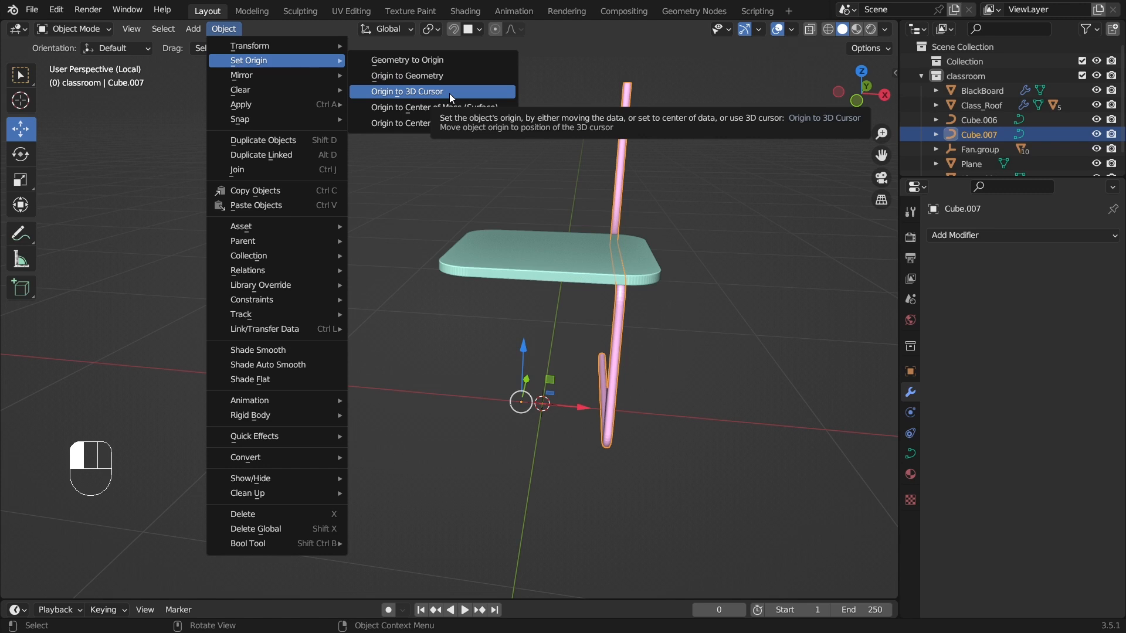
left_click(450, 93)
middle_click_drag(660, 396, 623, 296)
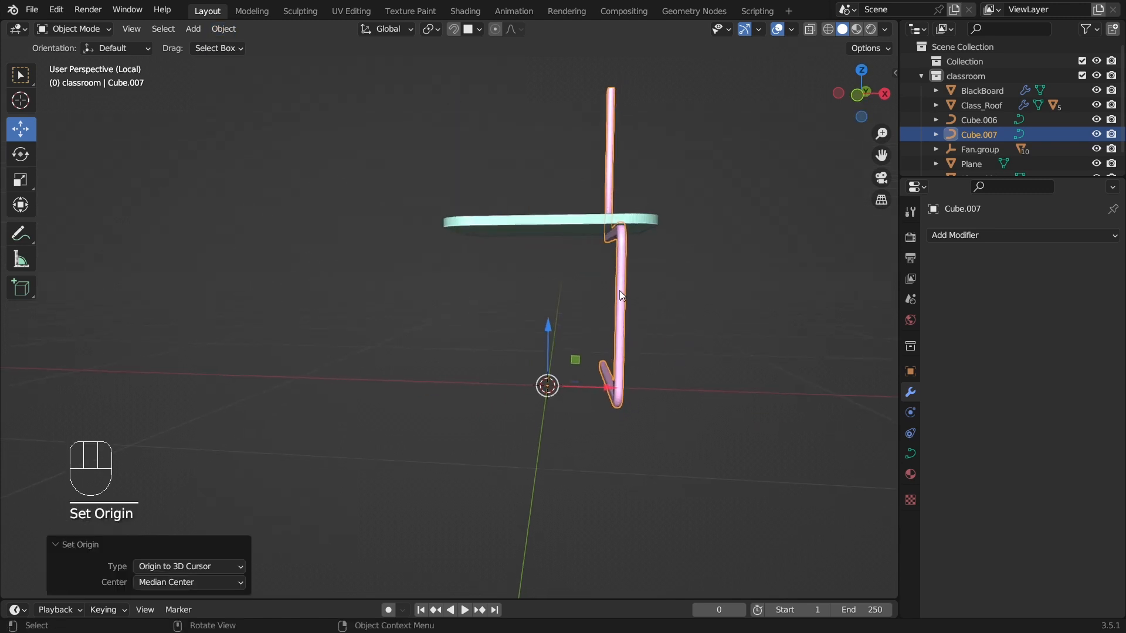
Step: Duplicate the side frame in place and mirror the copy across the global X axis
left_click(224, 28)
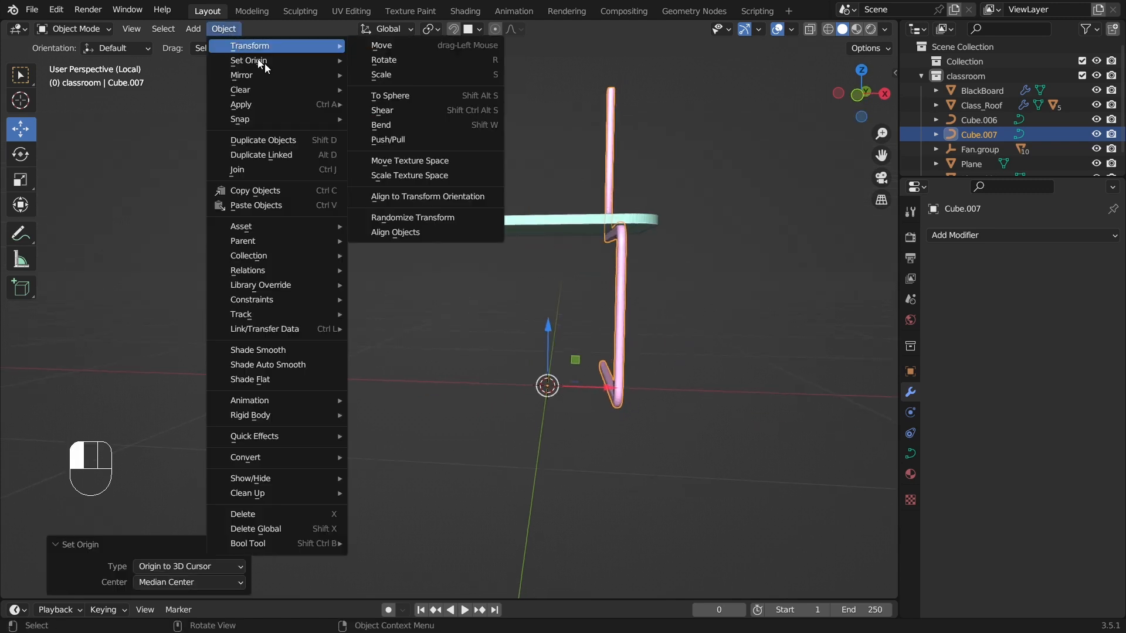
left_click(681, 162)
key("shift+d")
right_click(681, 161)
left_click(642, 209)
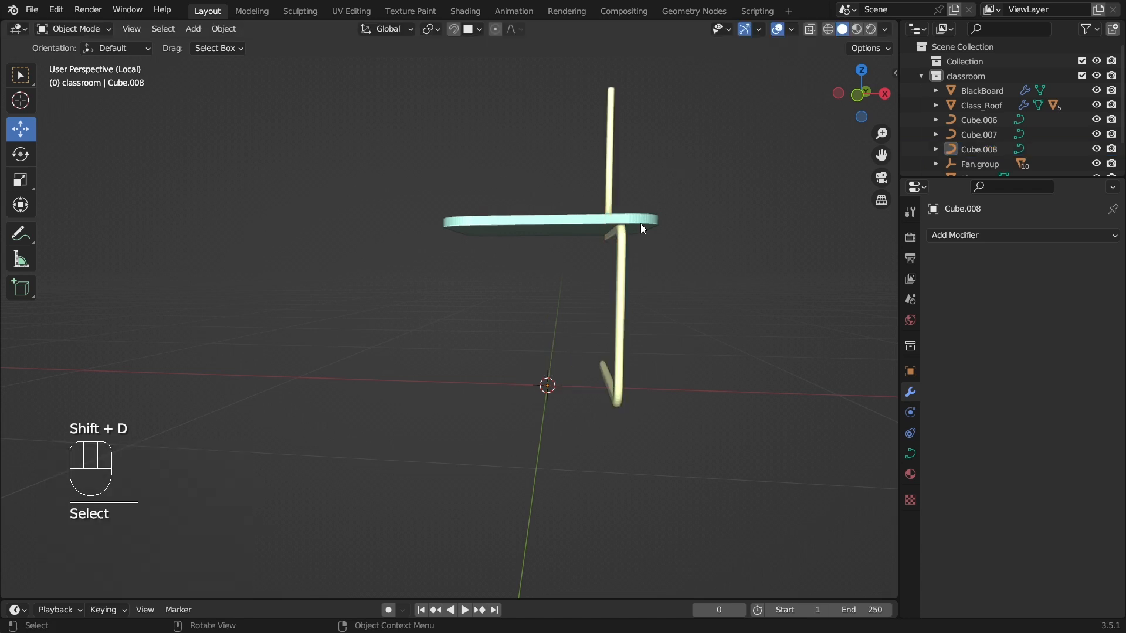
left_click(617, 249)
left_click(231, 33)
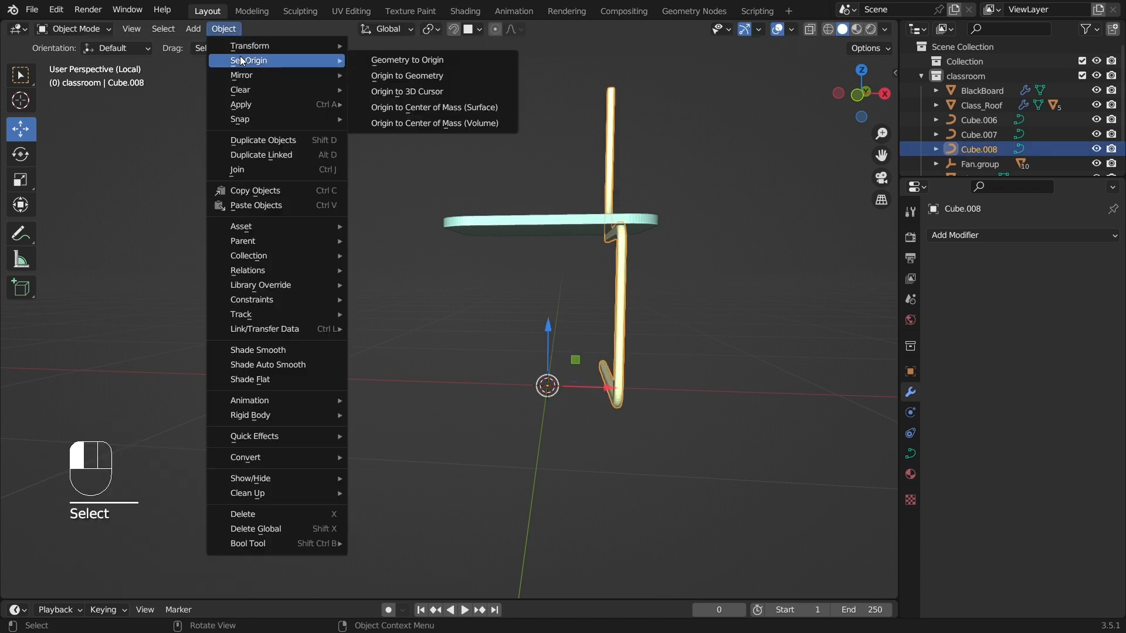
mouse_move(250, 76)
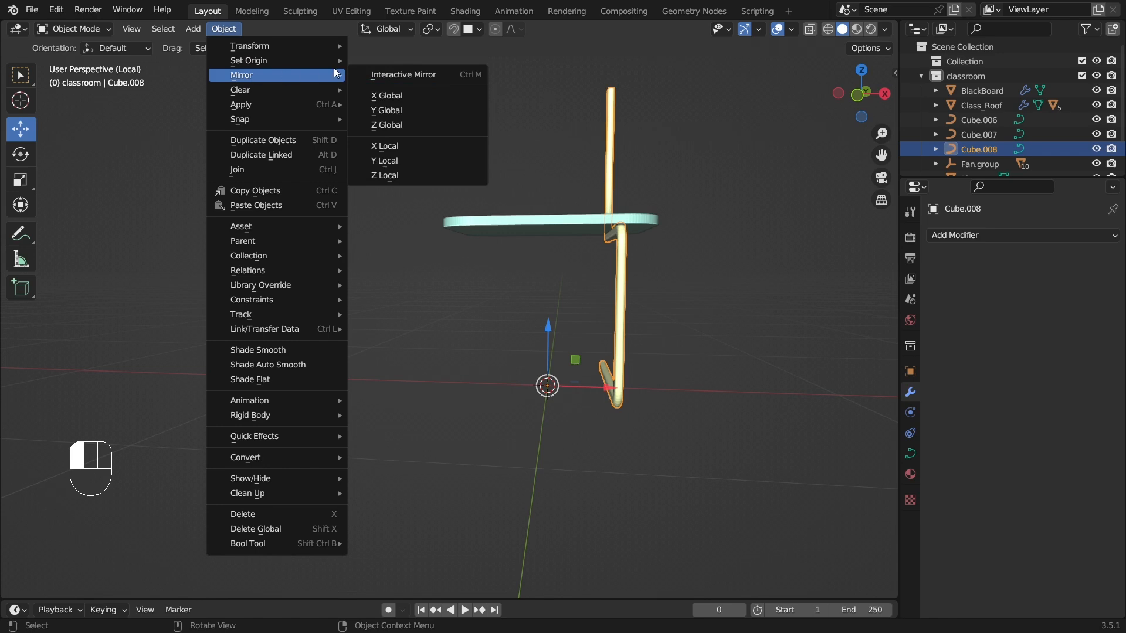
left_click(424, 97)
left_click(757, 272)
middle_click_drag(757, 271, 600, 343)
Step: Duplicate the seat and raise the copy about 0.053 m along Z
left_click(567, 381)
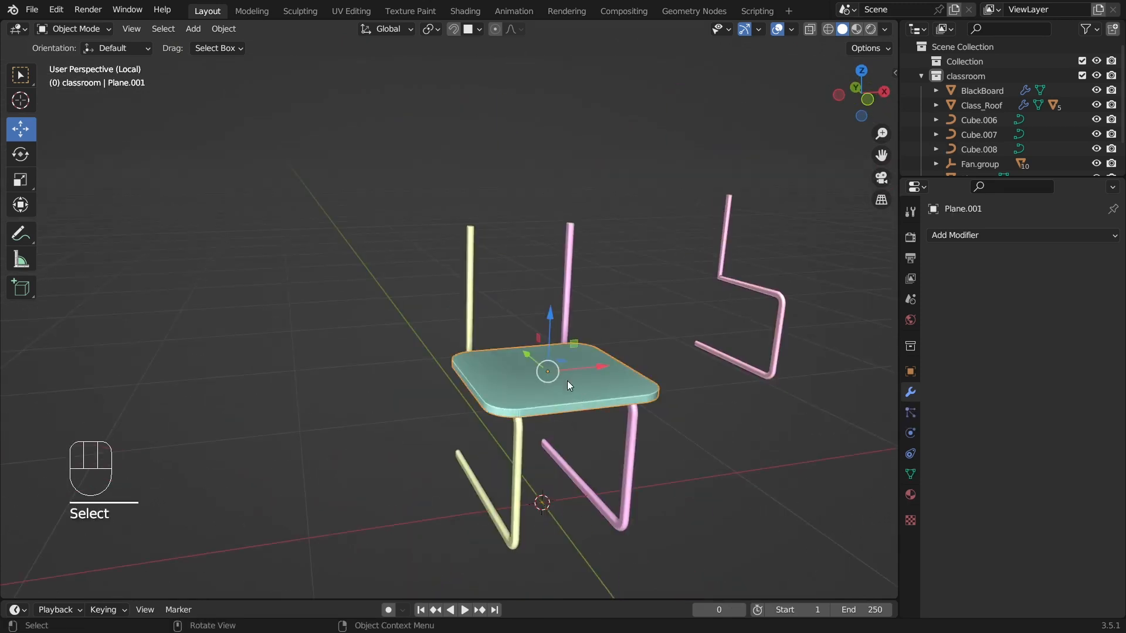
left_click(564, 245)
left_click(469, 245)
middle_click_drag(337, 246, 603, 377)
left_click(603, 375)
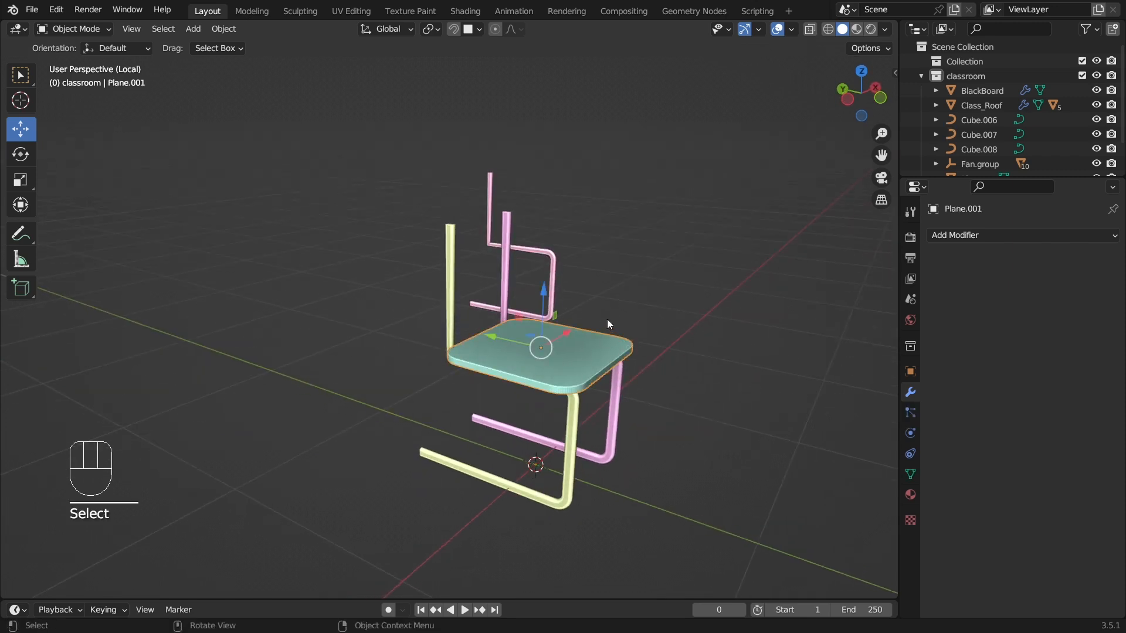
key("shift+d")
key("z")
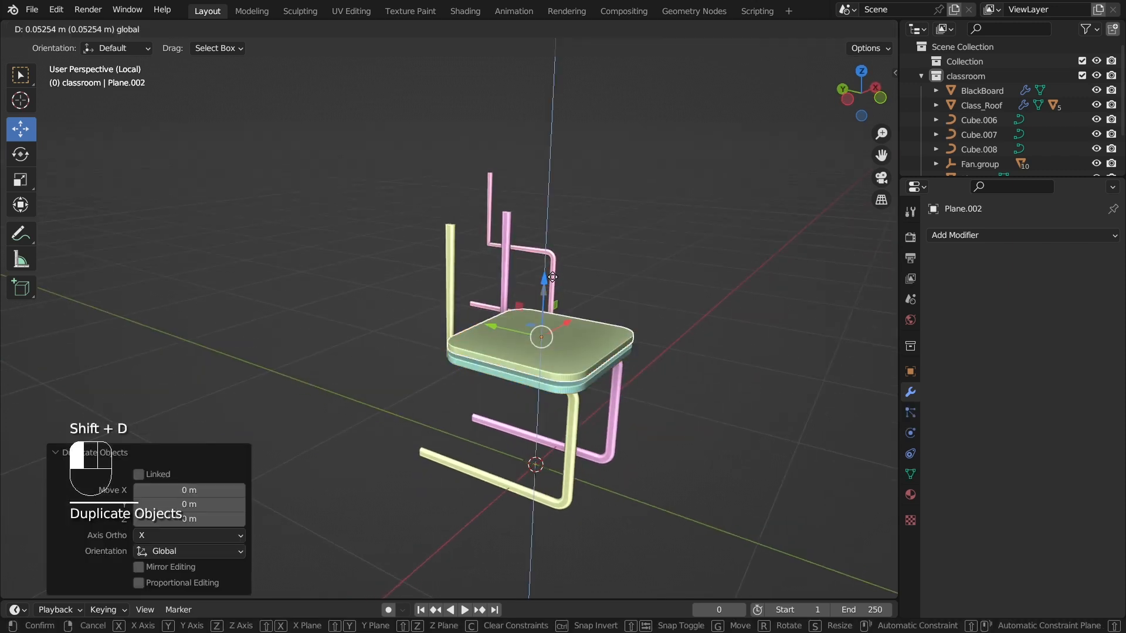
left_click(606, 288)
middle_click_drag(607, 287, 568, 321)
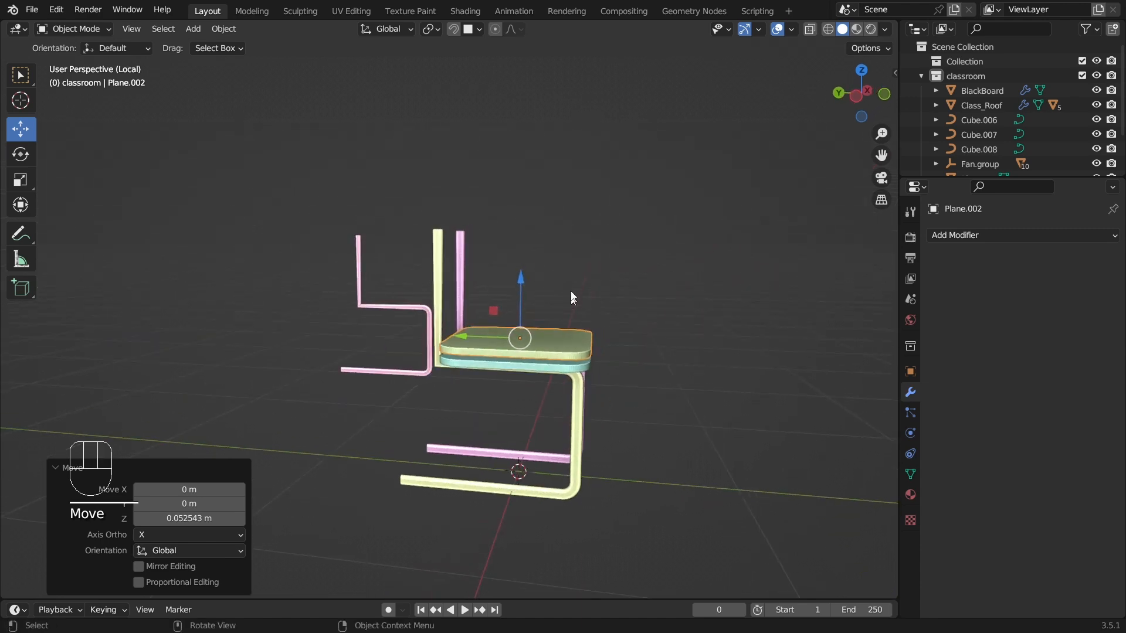
Step: Rotate the seat copy 90° about the X axis and raise it above the seat as a backrest panel
key("r")
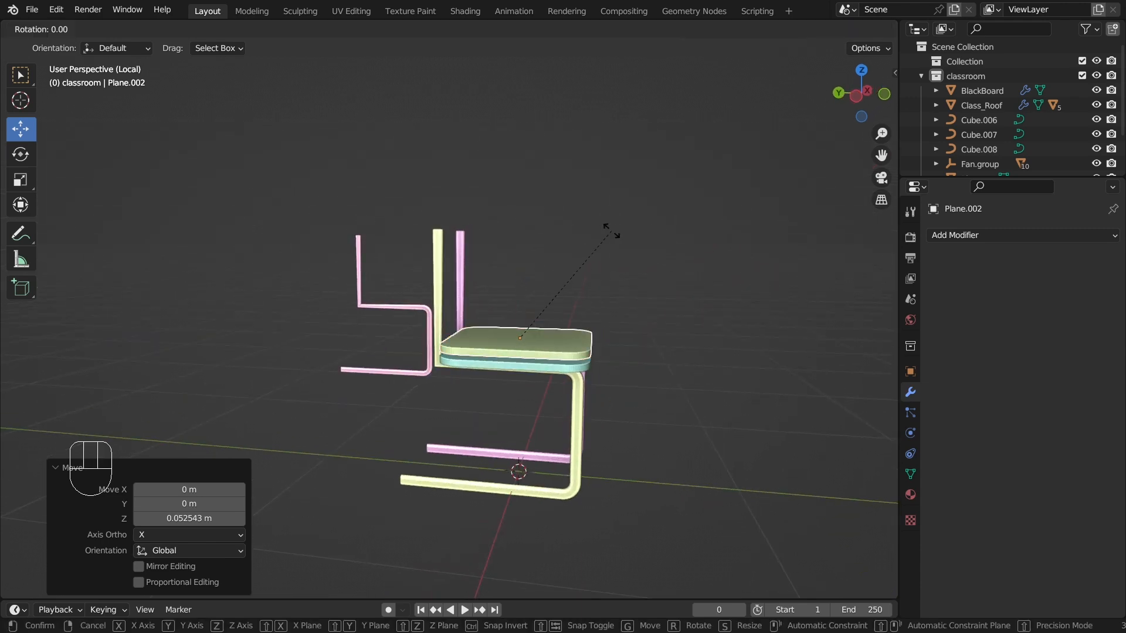
key("x")
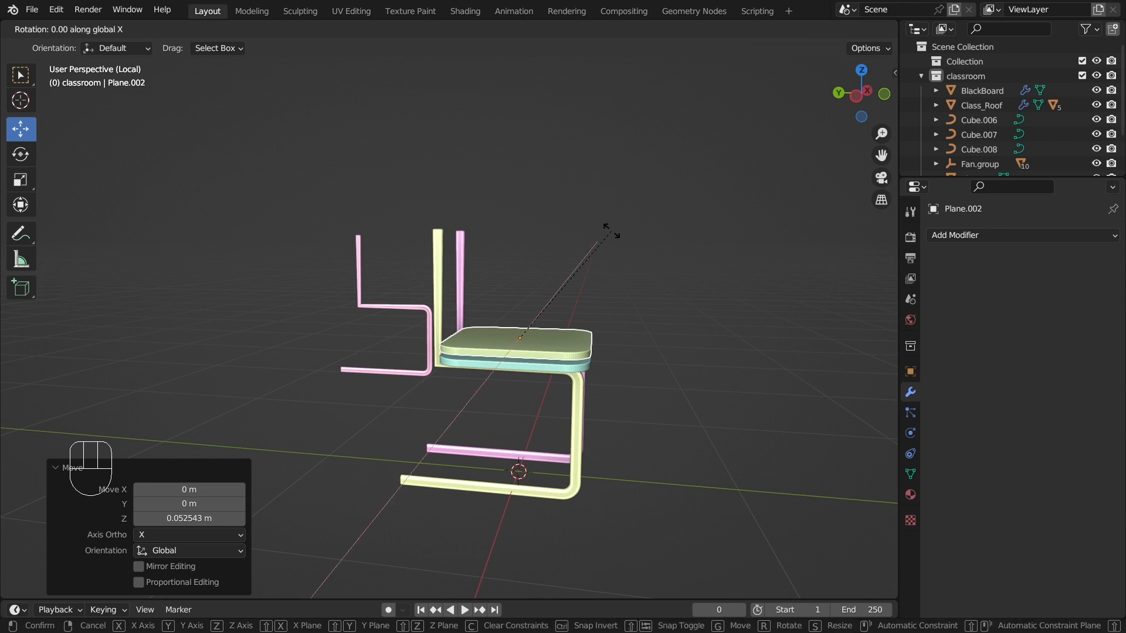
type("90")
key("Return")
left_click_drag(526, 275, 514, 206)
left_click(634, 277)
middle_click_drag(635, 277, 551, 328)
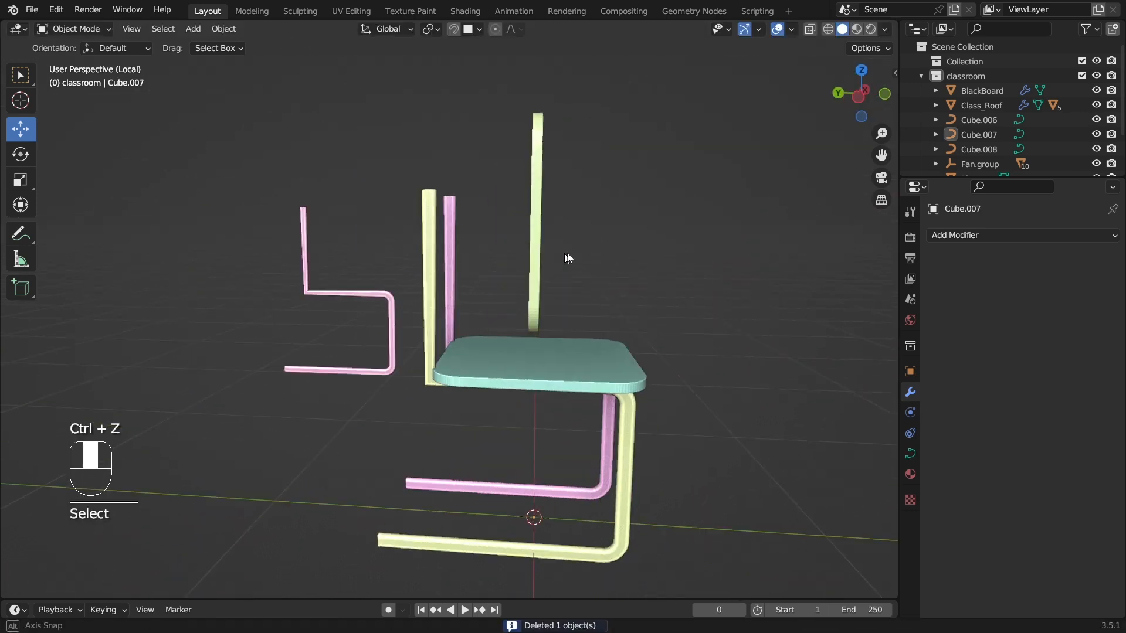
Step: Select both side frames with the yellow one active and link their object data
middle_click_drag(567, 257, 474, 268)
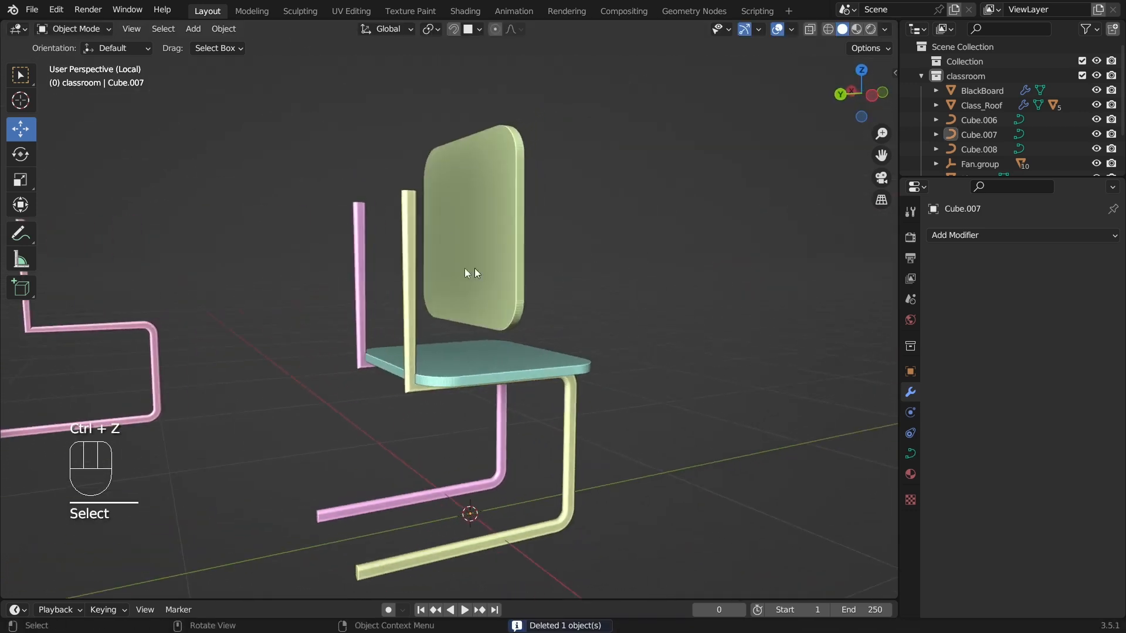
left_click(413, 269)
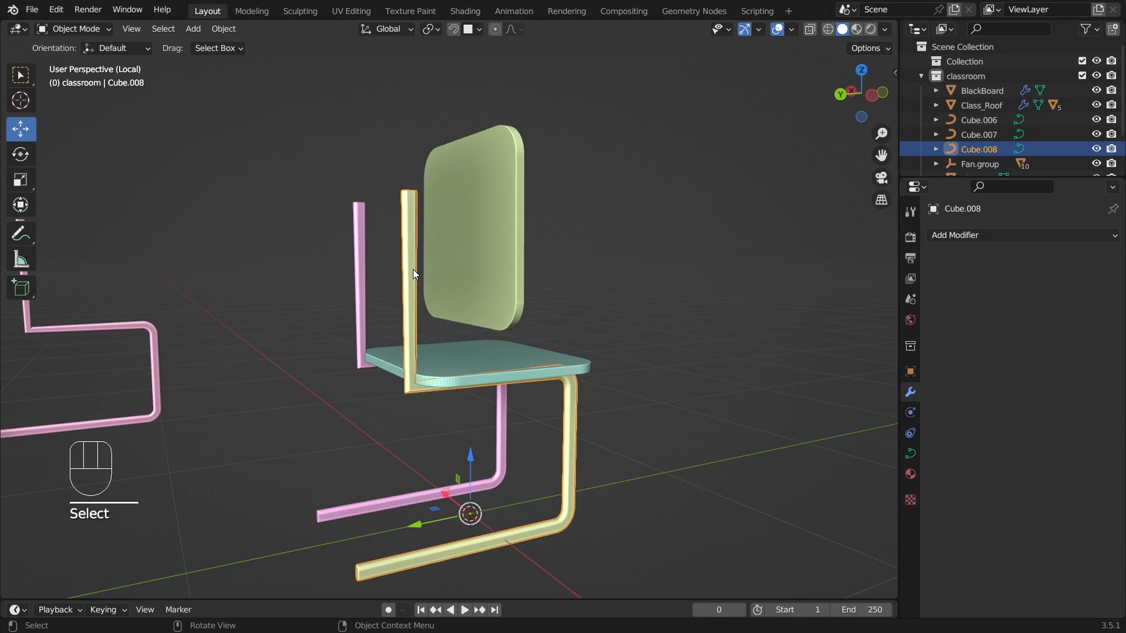
left_click(358, 252, "shift")
middle_click_drag(359, 252, 438, 198)
left_click(439, 198, "shift")
middle_click_drag(562, 189, 394, 225)
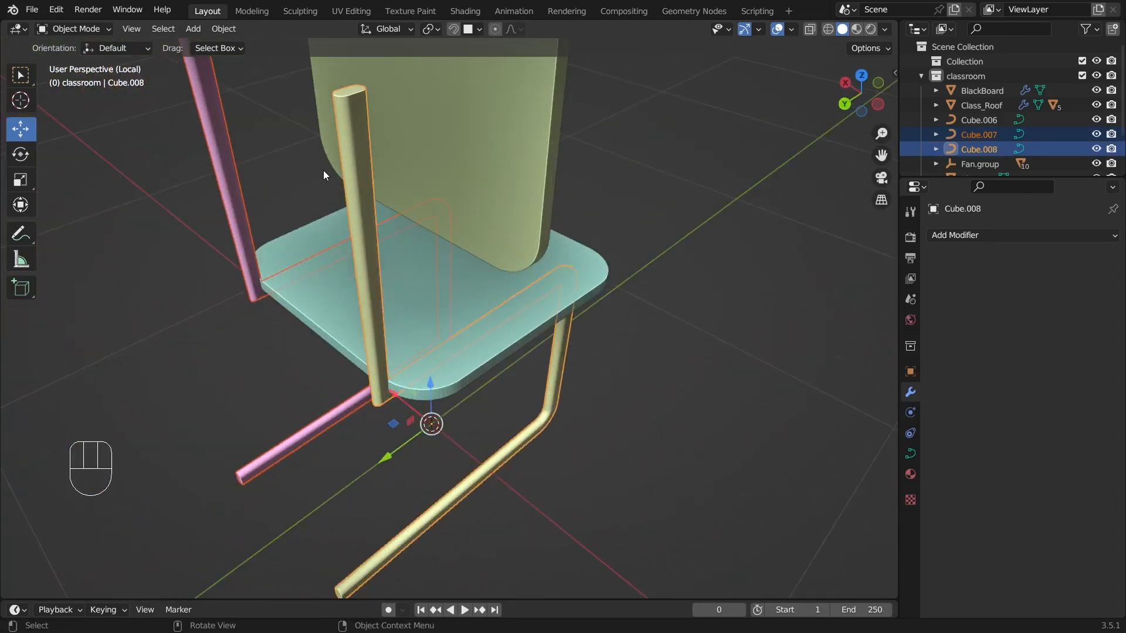
scroll(254, 126, "down", 2)
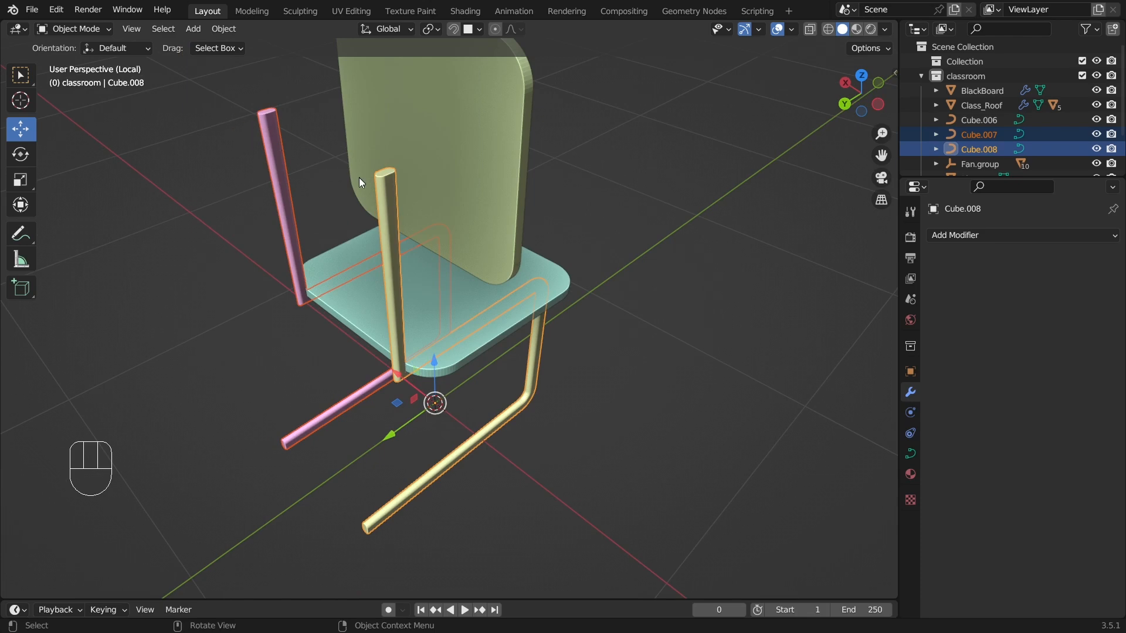
key("ctrl+l")
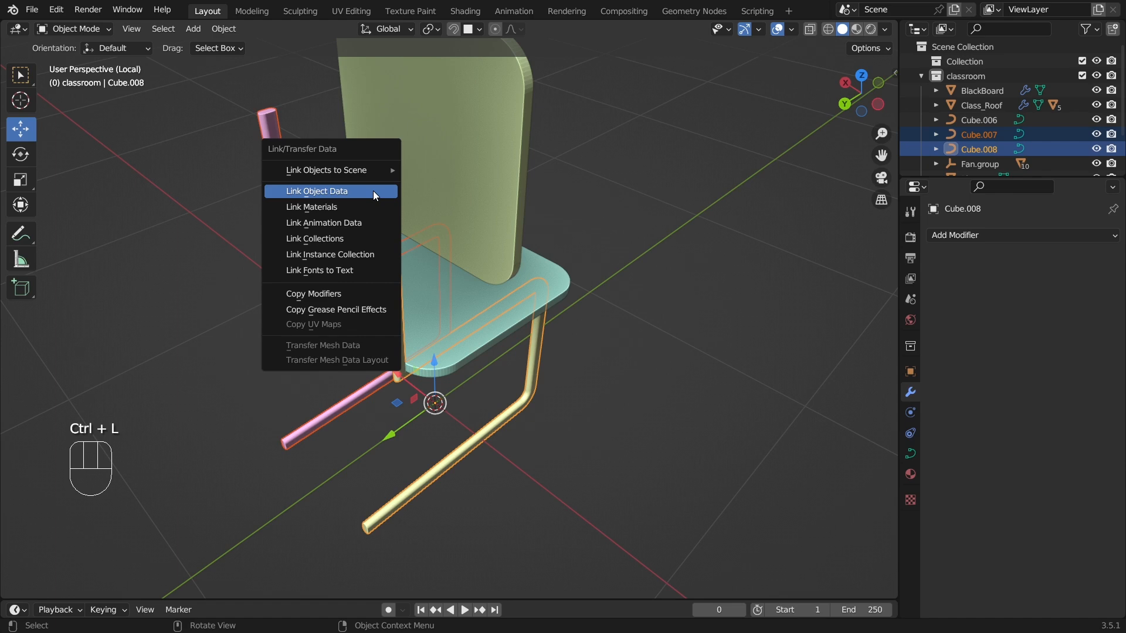
left_click(373, 191)
Step: Raise the top end point of the yellow side frame's curve along Z to lengthen the backrest upright
key("Tab")
middle_click_drag(423, 231, 394, 166)
left_click_drag(433, 136, 504, 215)
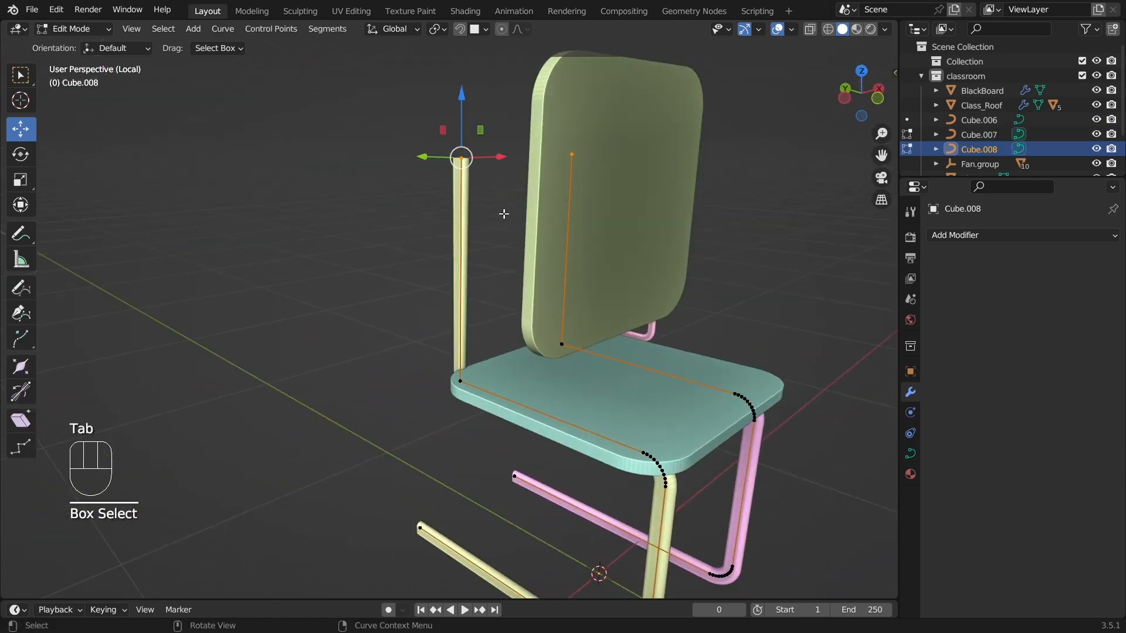
scroll(504, 215, "down", 2)
left_click_drag(465, 145, 464, 54)
left_click(64, 25)
left_click(76, 45)
Step: Scale the backrest panel down uniformly, shift it toward the uprights and raise it about 0.165 m along Z
left_click(439, 234)
left_click(571, 231)
key("s")
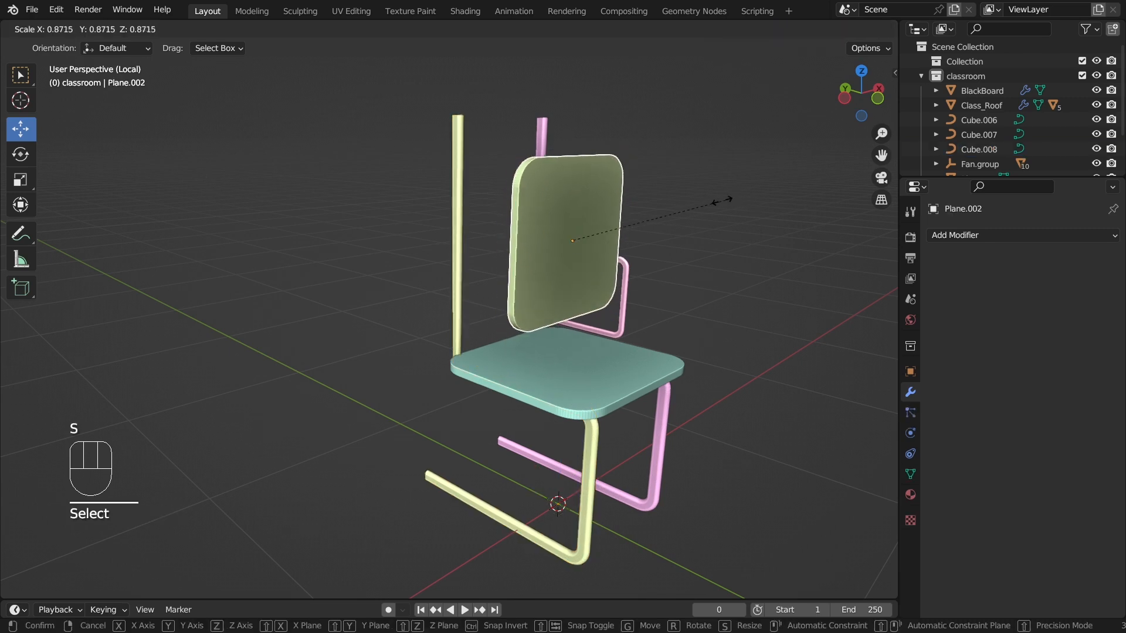
left_click(711, 203)
left_click_drag(536, 239, 474, 235)
left_click_drag(512, 175, 513, 133)
Step: Scale the backrest panel along the X axis so it extends beyond both uprights
middle_click_drag(654, 234, 590, 209)
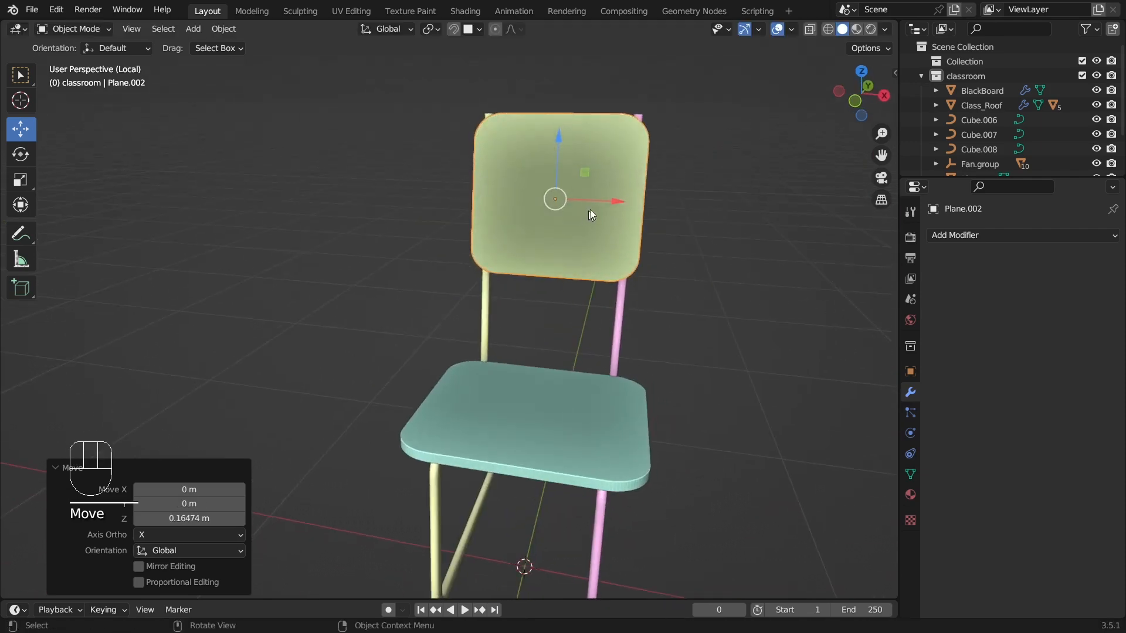
key("s")
key("x")
left_click(646, 192)
middle_click_drag(646, 191, 737, 321)
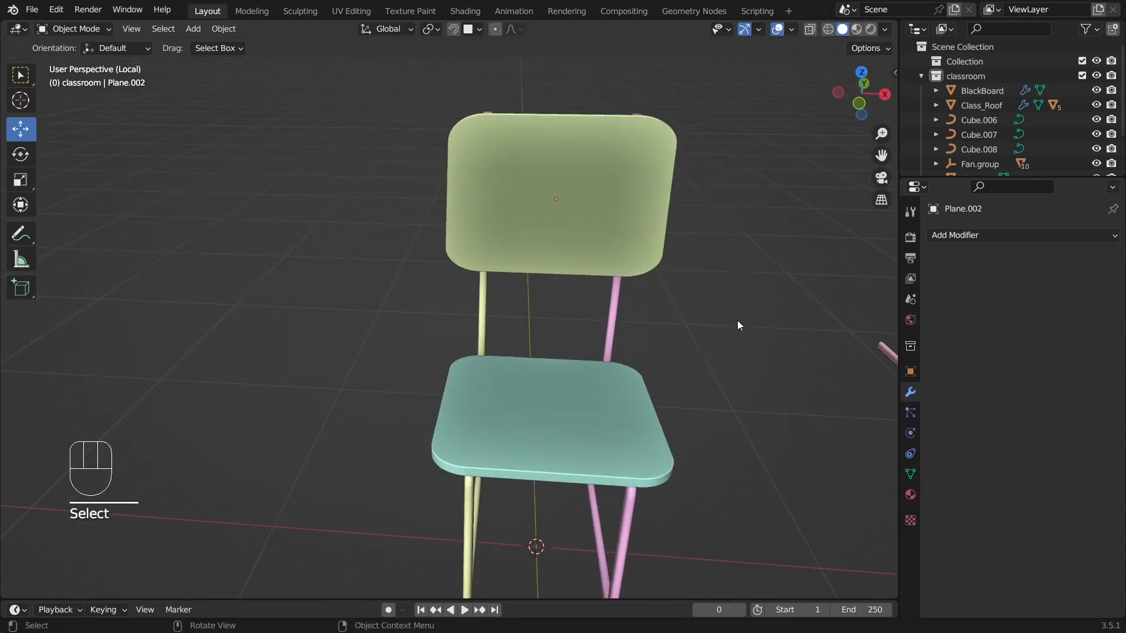
Step: Set the bevel depth of the yellow side frame's curve to 0.08 m
left_click(483, 328)
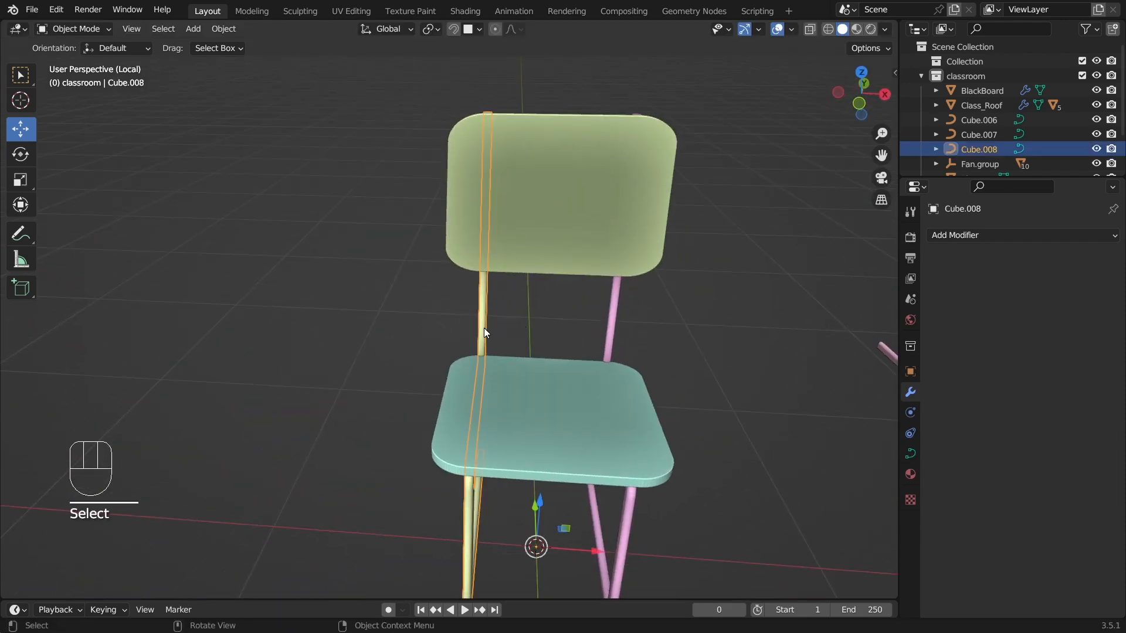
left_click(911, 453)
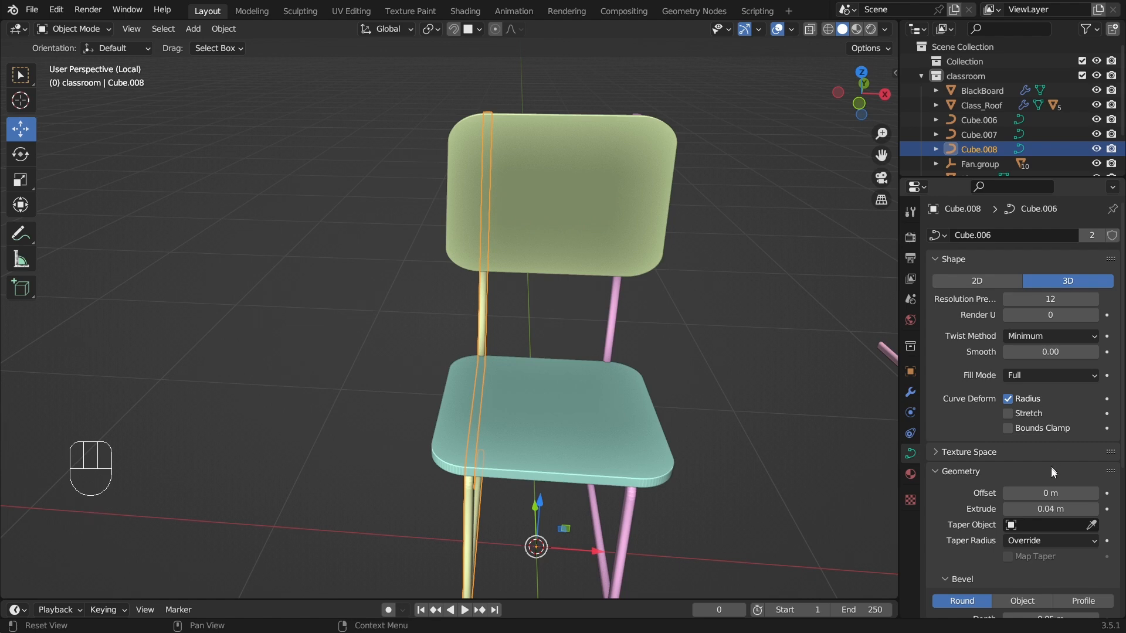
scroll(706, 430, "down", 1)
scroll(706, 434, "up", 2)
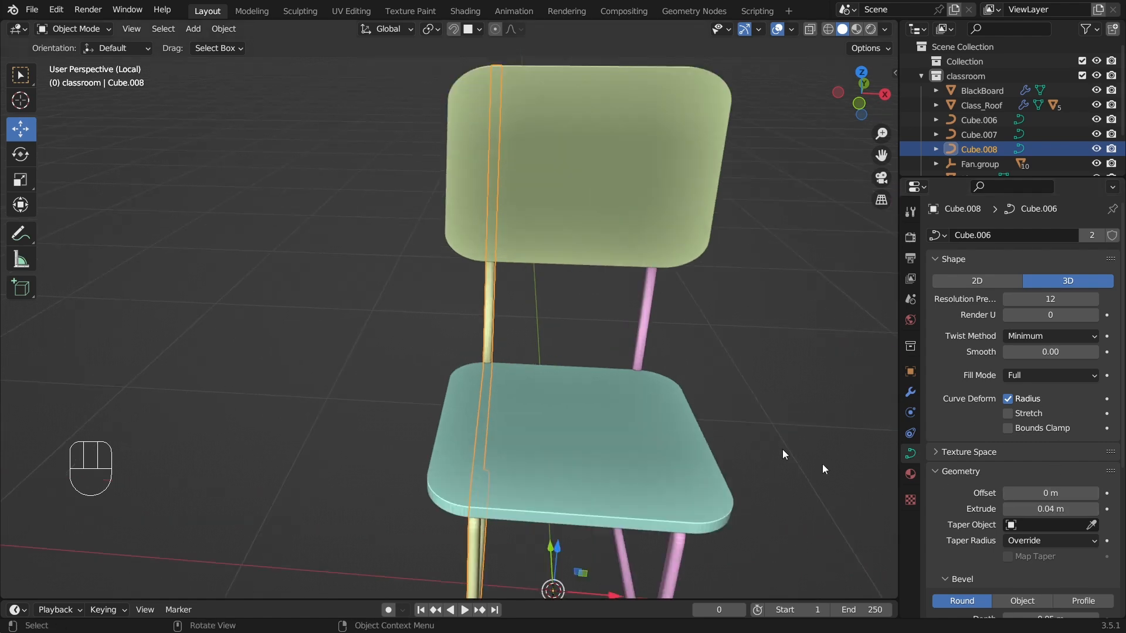
scroll(987, 472, "down", 7)
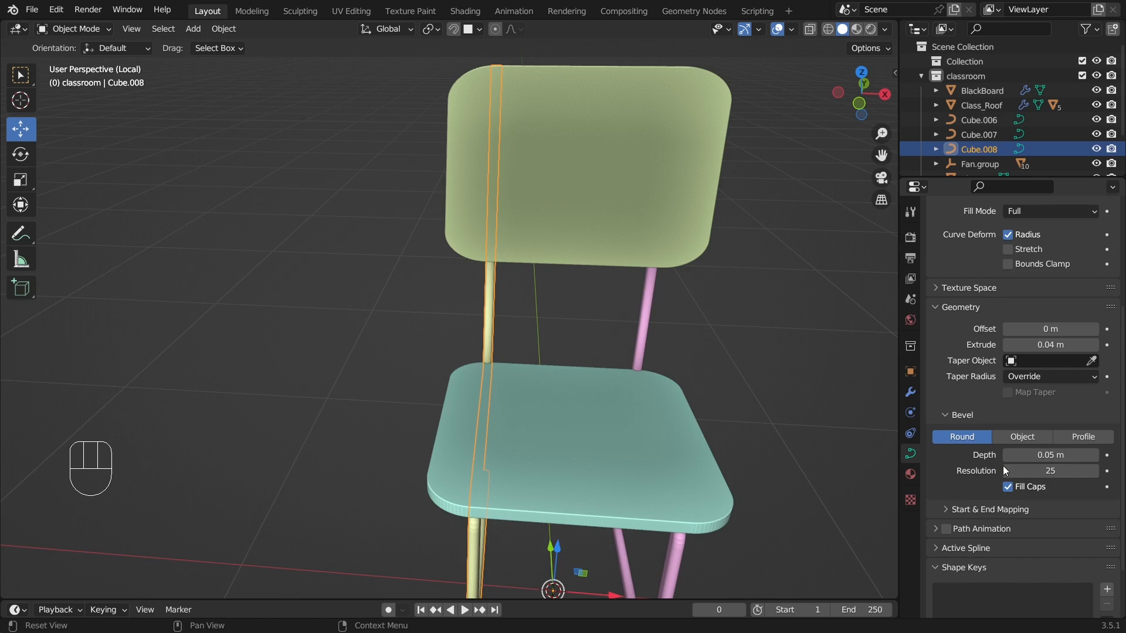
left_click(1094, 456)
left_click(1094, 455)
left_click(1095, 456)
left_click(1094, 455)
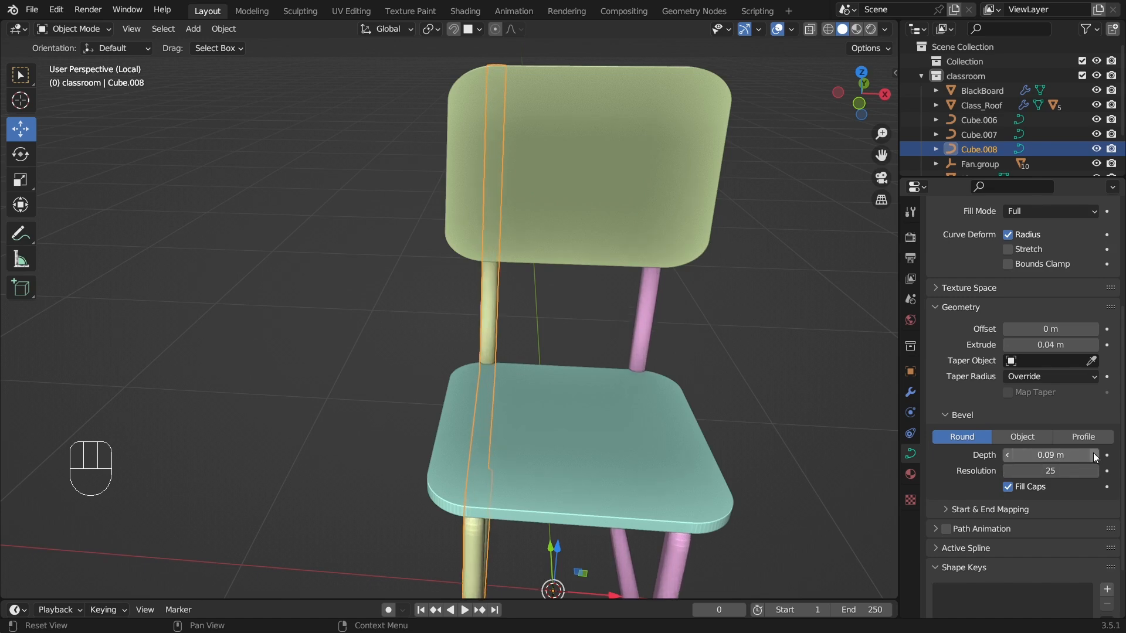
left_click(1007, 456)
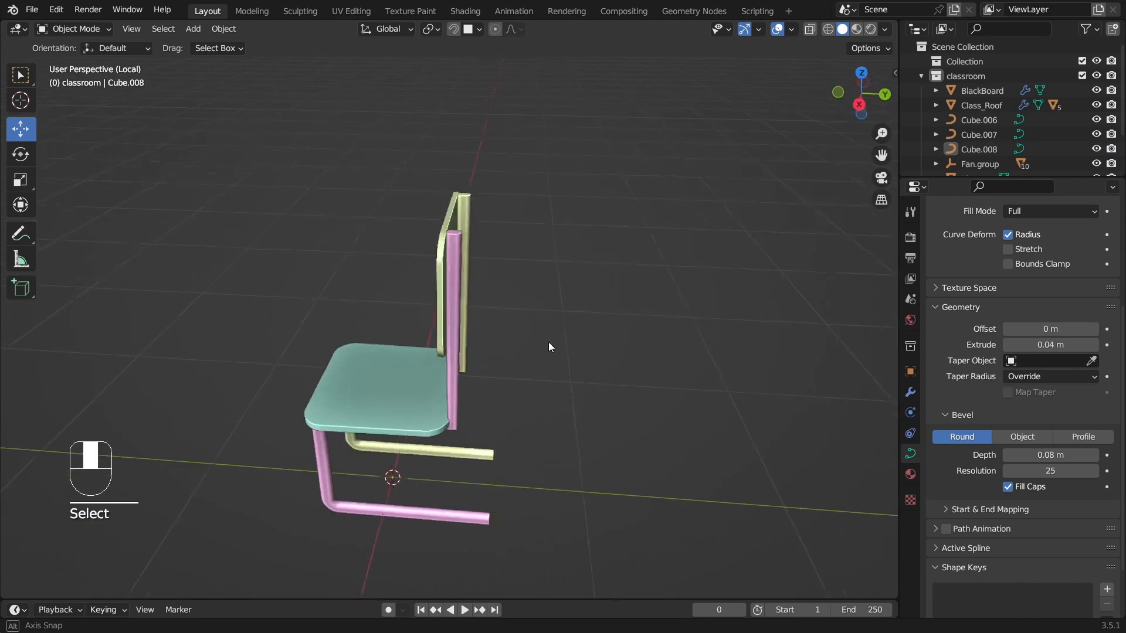
Step: Delete the thinner spare side frame standing apart from the chair
middle_click_drag(548, 342, 599, 316)
scroll(720, 328, "up", 4)
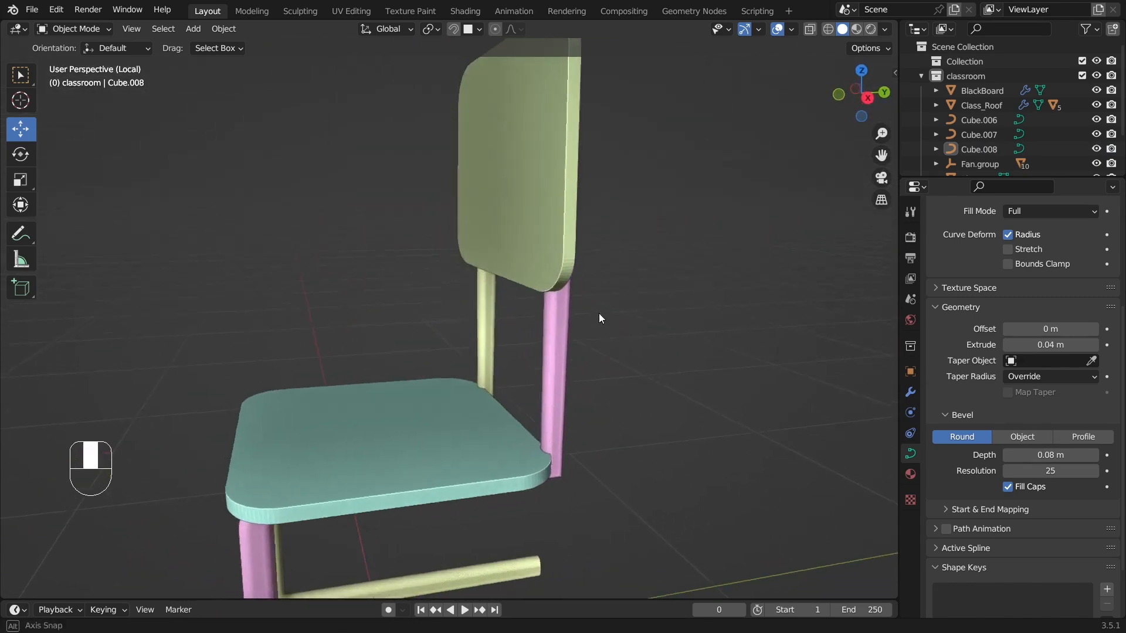
scroll(601, 312, "down", 8)
left_click(696, 400)
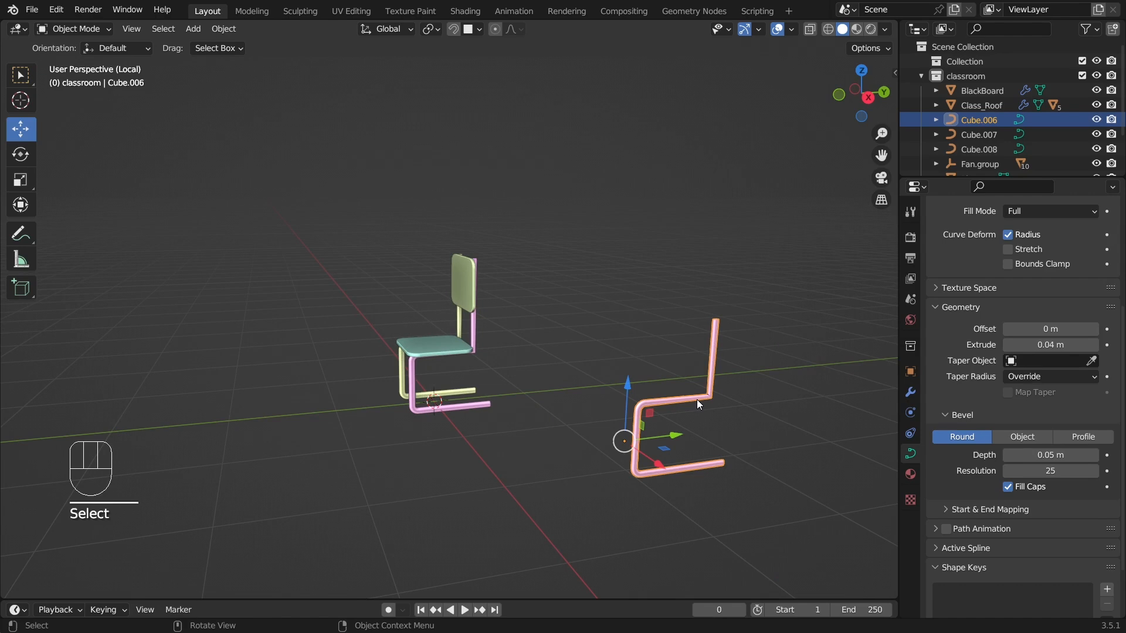
key("Delete")
Step: Duplicate the pink side frame and place the copy well clear of the chair as a spare
middle_click_drag(471, 358, 562, 347)
scroll(562, 372, "up", 3)
left_click(573, 400)
middle_click_drag(574, 399, 593, 384)
key("shift+d")
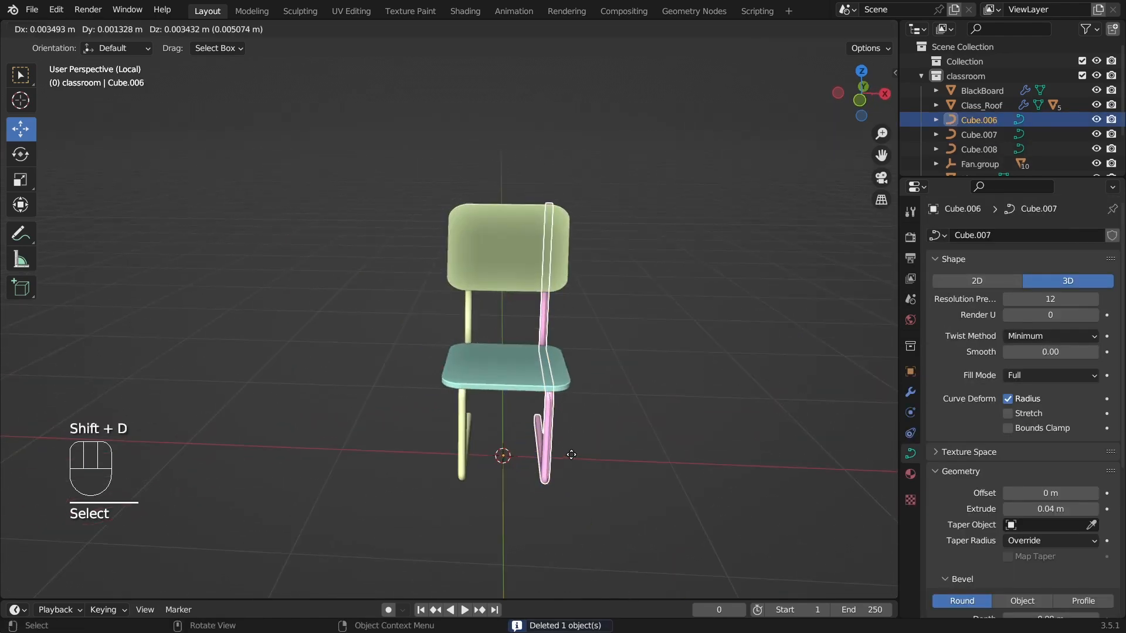
left_click(818, 489)
left_click(656, 379)
middle_click_drag(656, 379, 674, 378)
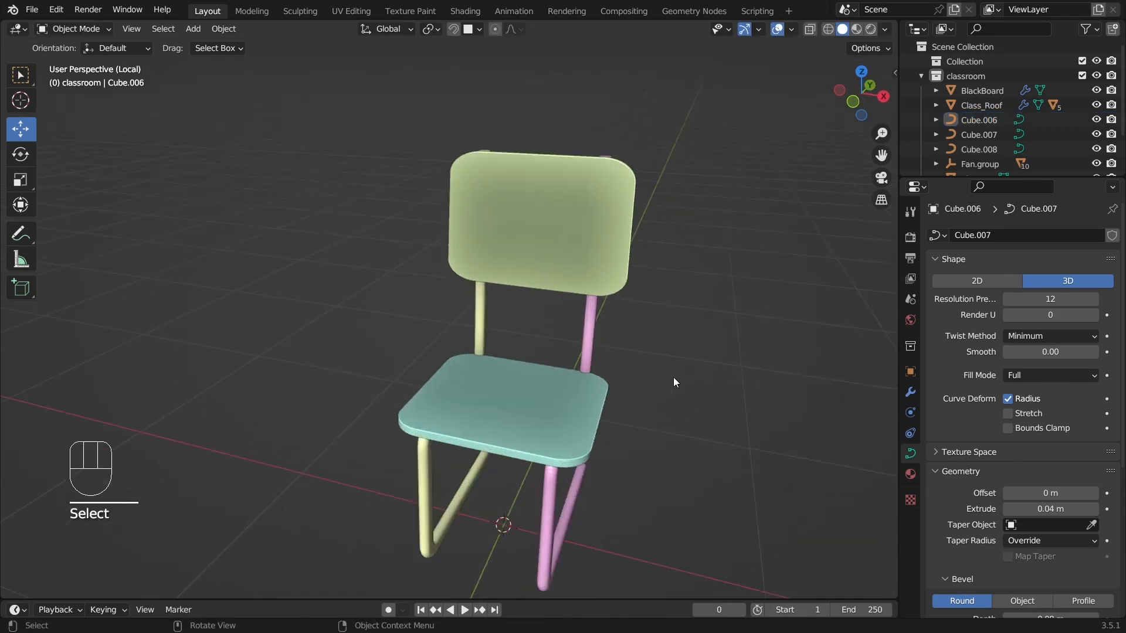
Step: Convert the yellow side frame from a curve to a mesh and check the pink frame's mesh data
left_click(590, 320)
middle_click_drag(654, 328, 522, 312)
middle_click_drag(474, 305, 546, 360)
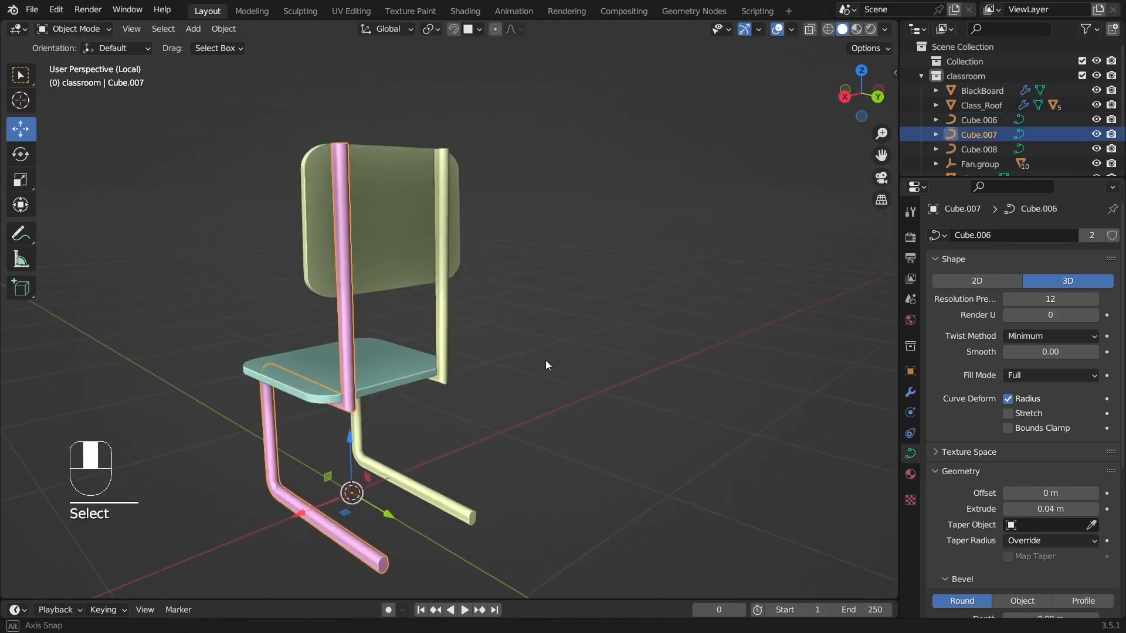
left_click(446, 286)
middle_click_drag(446, 286, 484, 315)
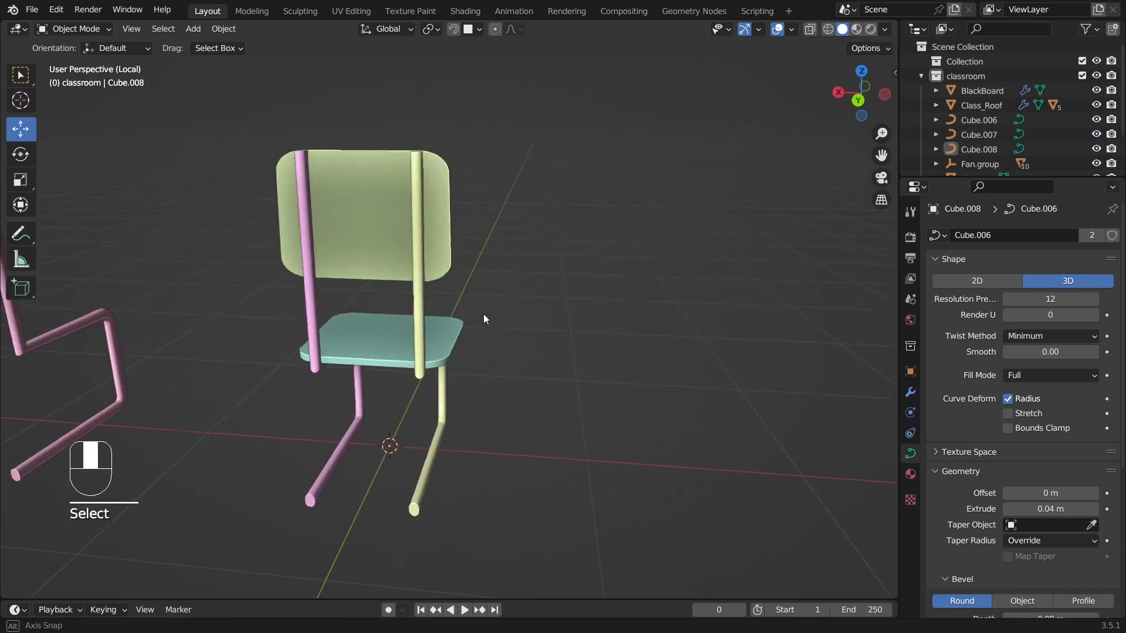
left_click(423, 297)
right_click(422, 296)
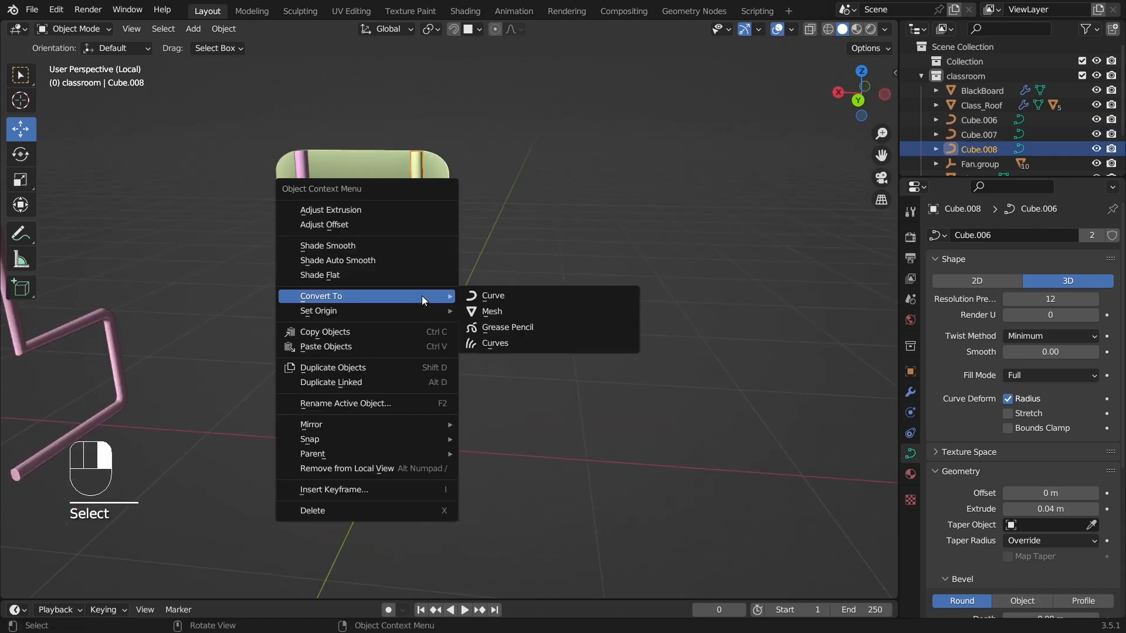
left_click(497, 312)
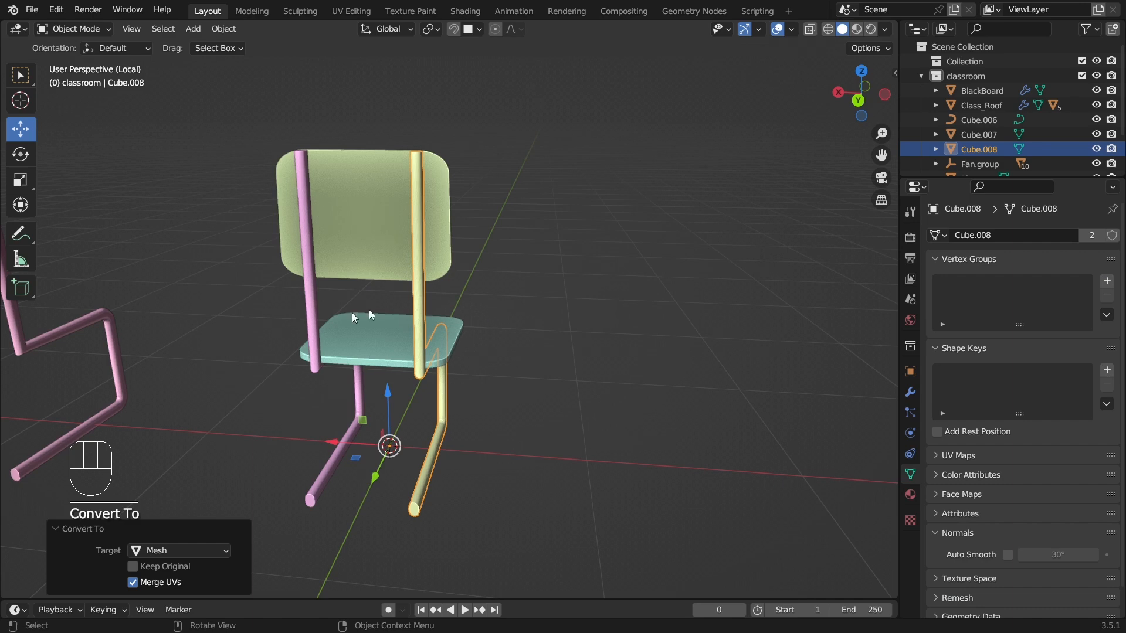
left_click(521, 223)
left_click(304, 210)
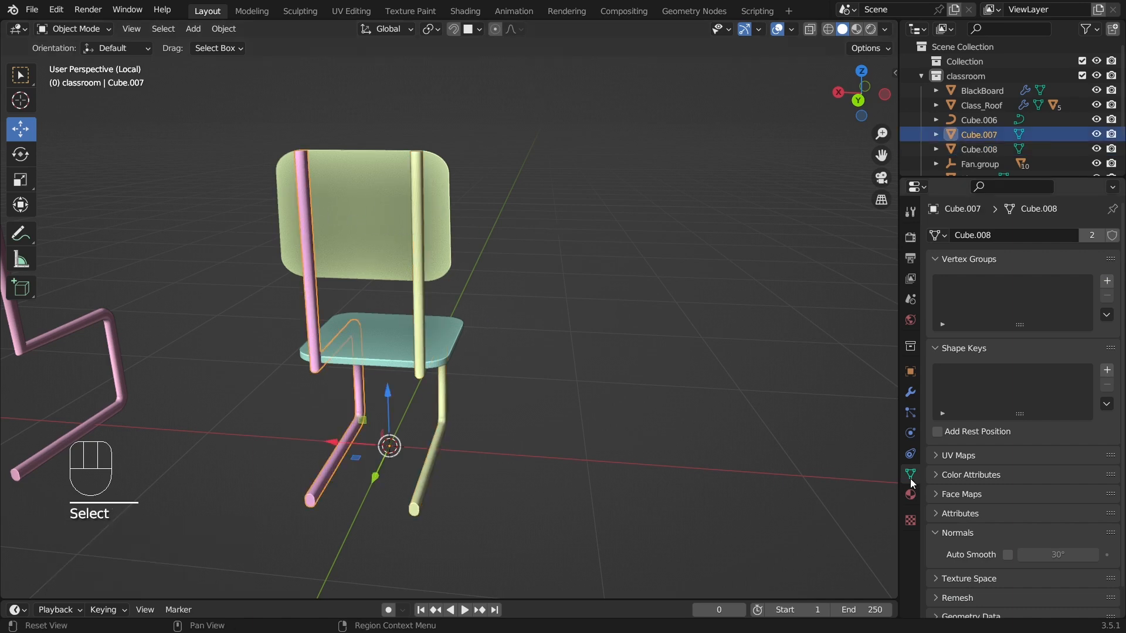
key("super+plus")
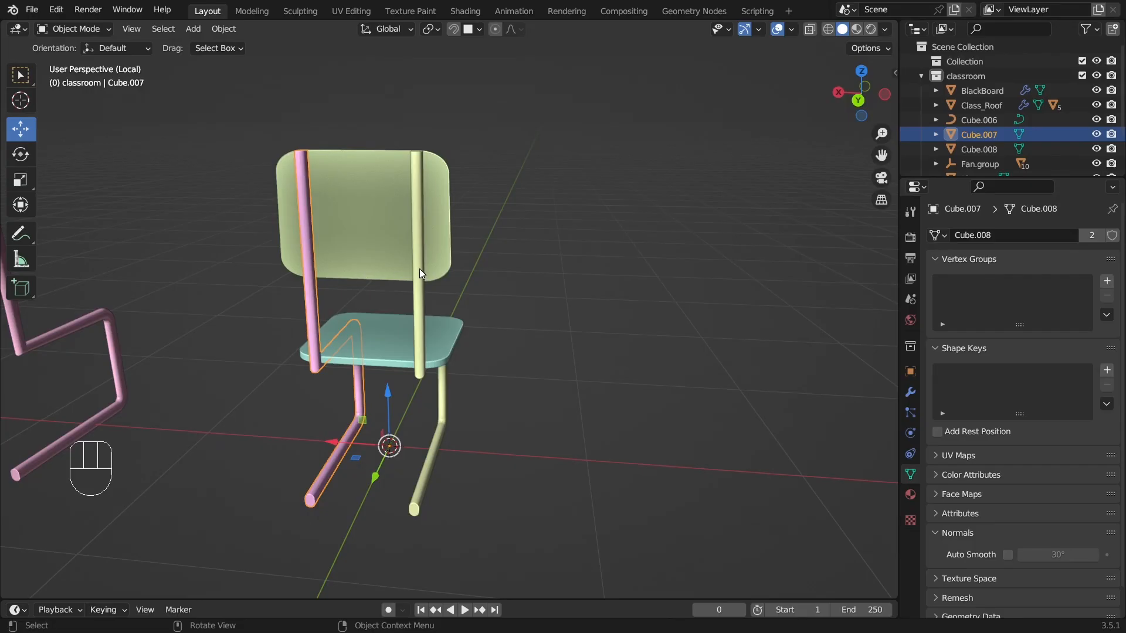
Step: Enter Edit Mode on the yellow side frame mesh and switch to the back orthographic view of its upright's top
left_click(418, 268)
scroll(493, 225, "up", 3)
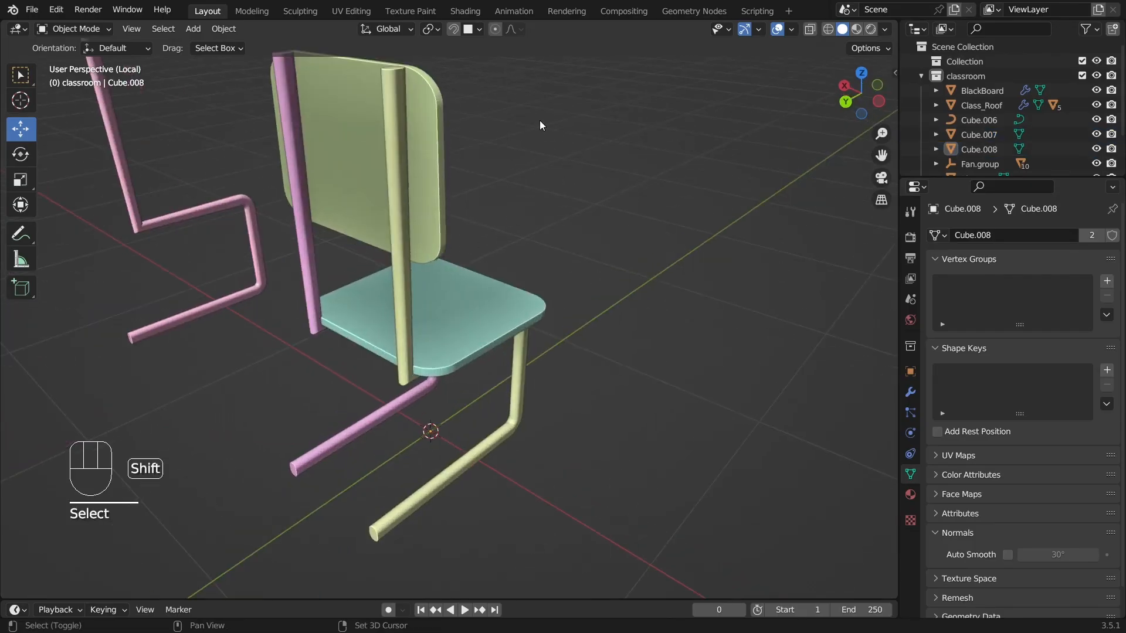
middle_click_drag(537, 124, 559, 301, "shift")
scroll(560, 300, "up", 3)
left_click(410, 258)
key("Tab")
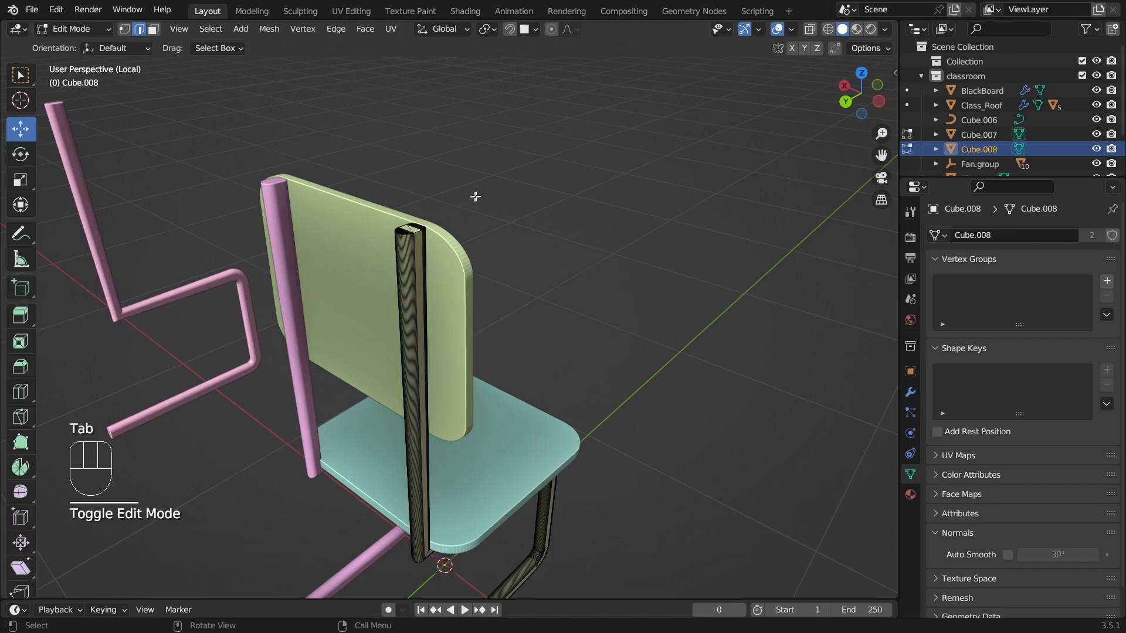
middle_click_drag(522, 228, 591, 158)
key("KP_1")
key("KP_1")
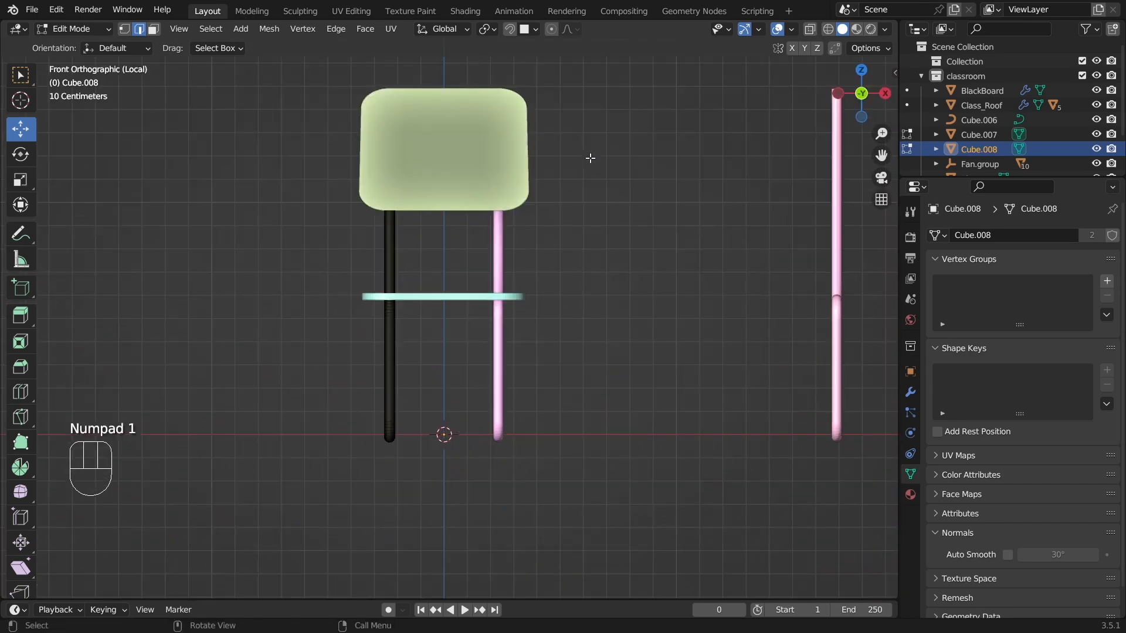
key("KP_9")
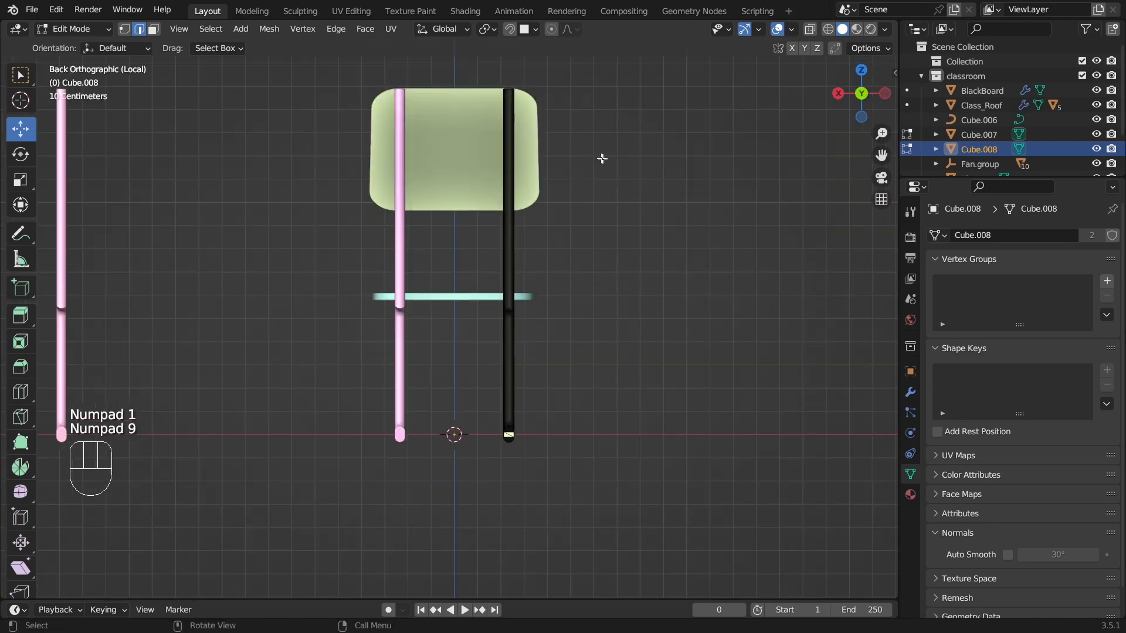
middle_click_drag(642, 105, 592, 334, "shift")
scroll(589, 340, "up", 6)
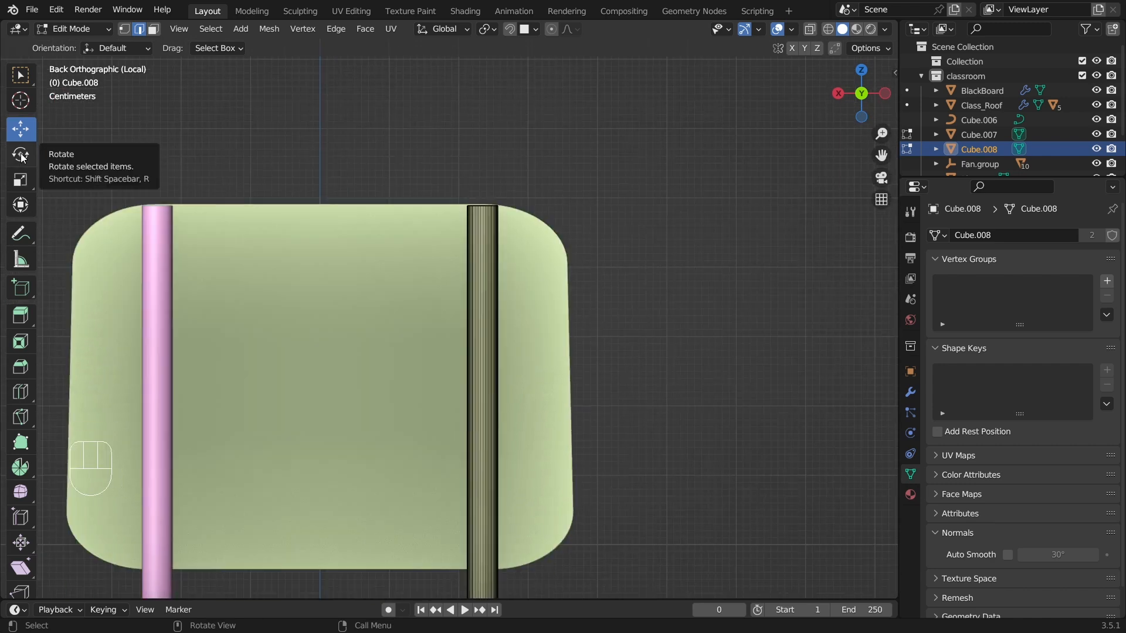
Step: Switch to vertex selection and wireframe display, and box-select the vertices at the top end of the yellow frame's upright
left_click(125, 29)
left_click_drag(424, 173, 527, 234)
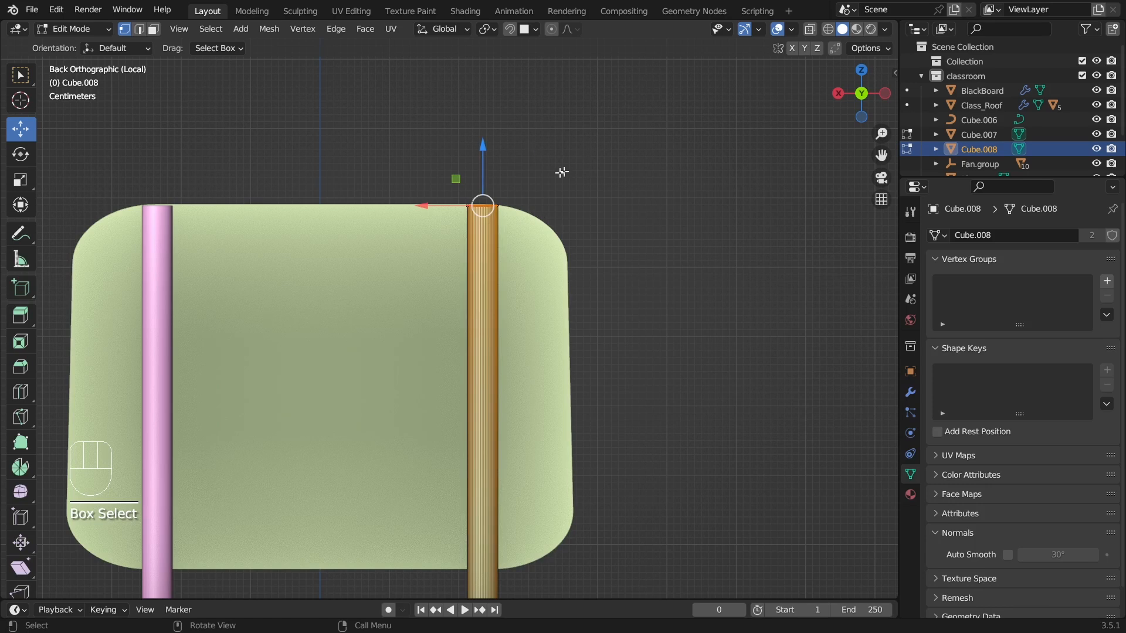
left_click(586, 164)
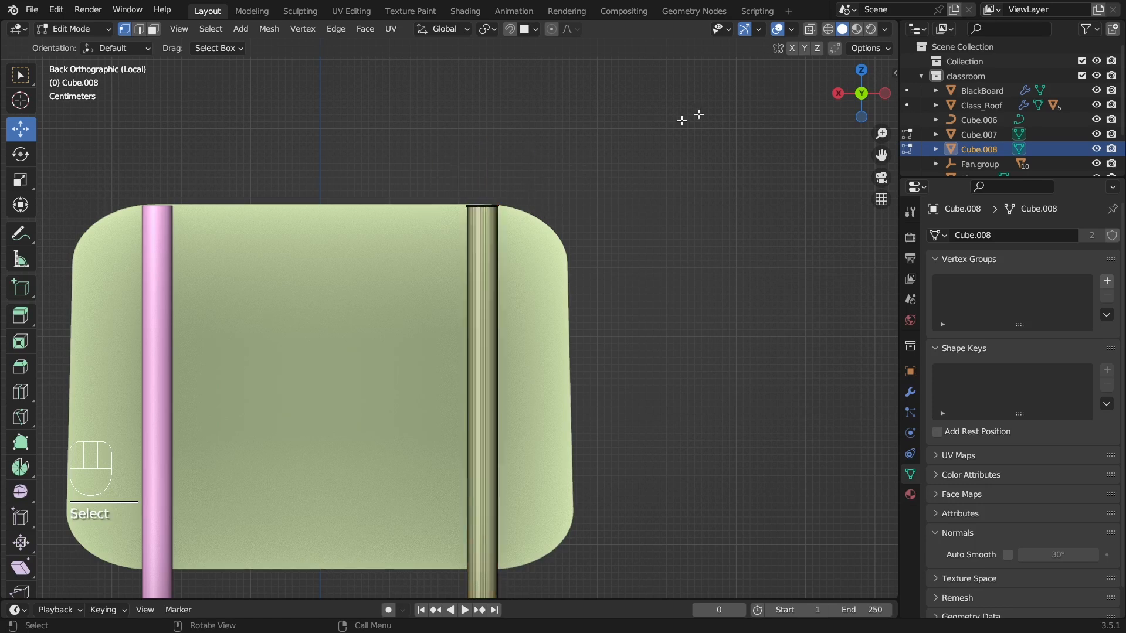
left_click(829, 31)
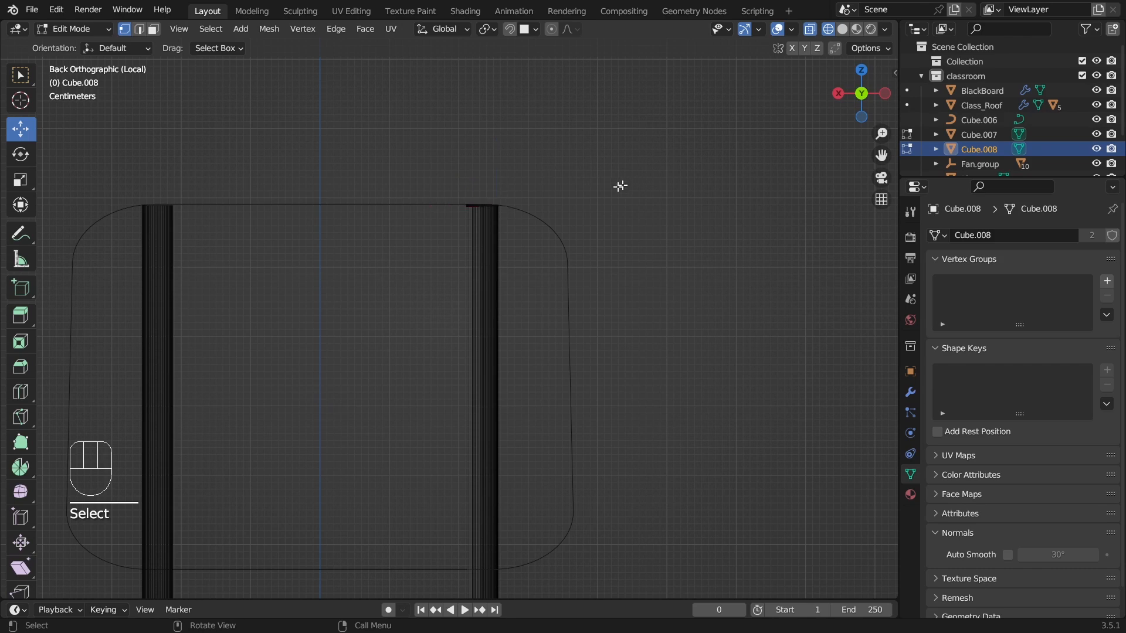
left_click_drag(447, 175, 530, 220)
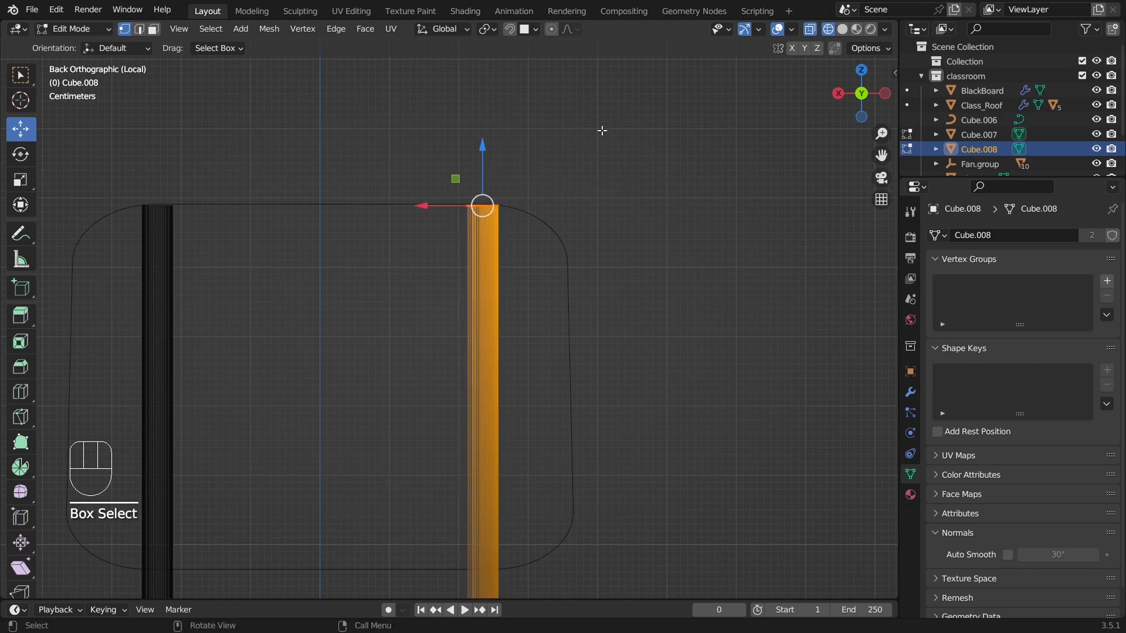
Step: Extrude the selected top-end vertices about 0.027 m upward along the global Z axis
key("e")
middle_click(602, 130)
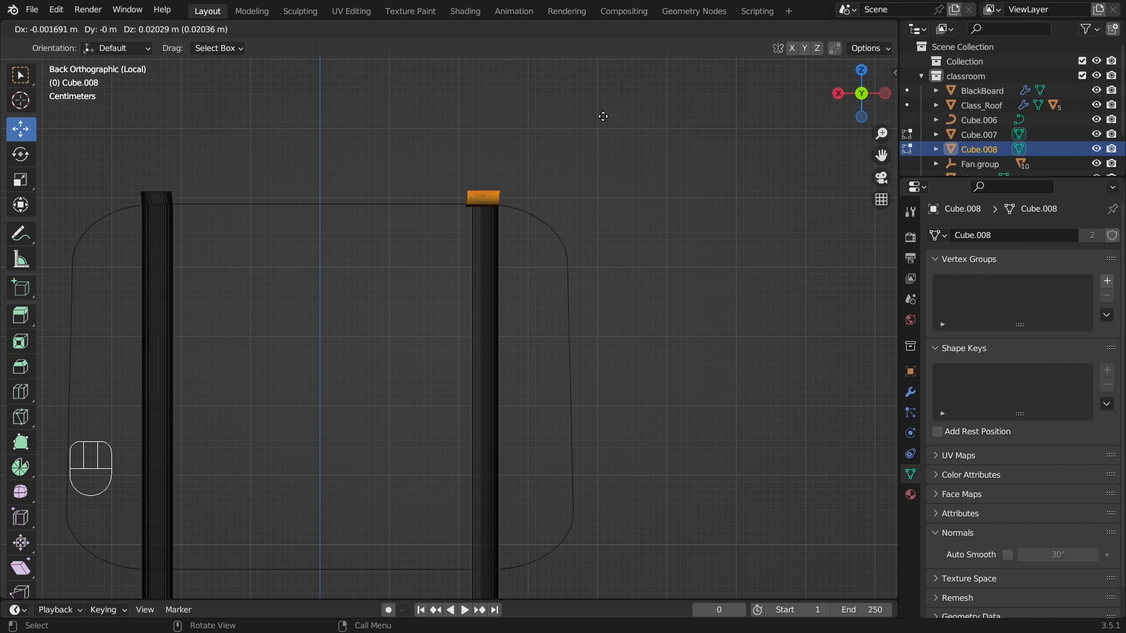
key("z")
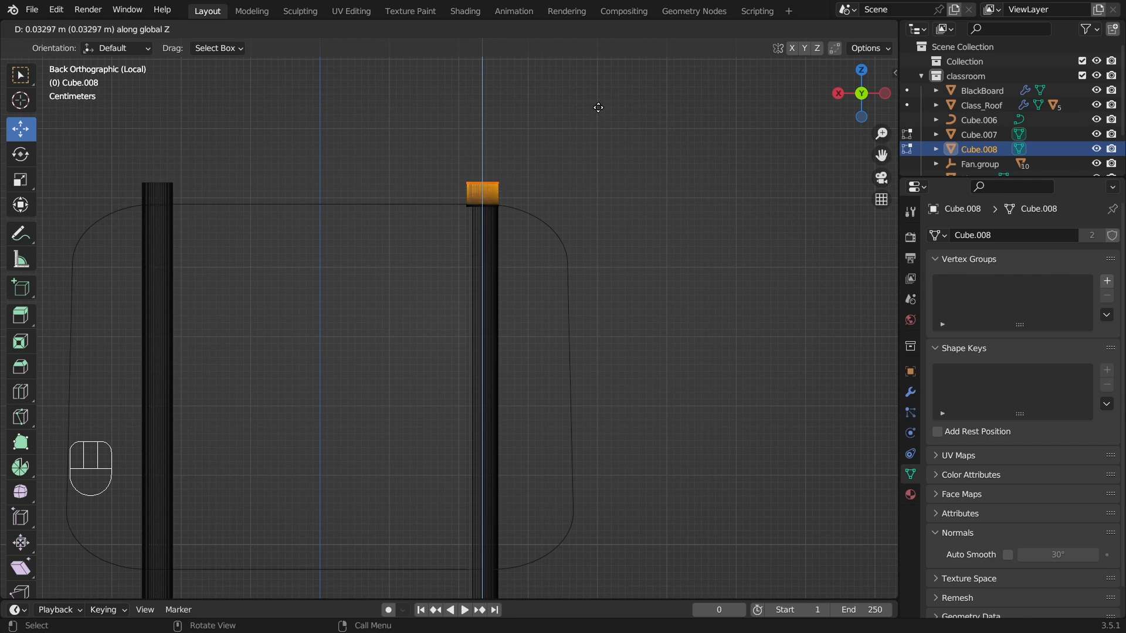
key("z")
key("z")
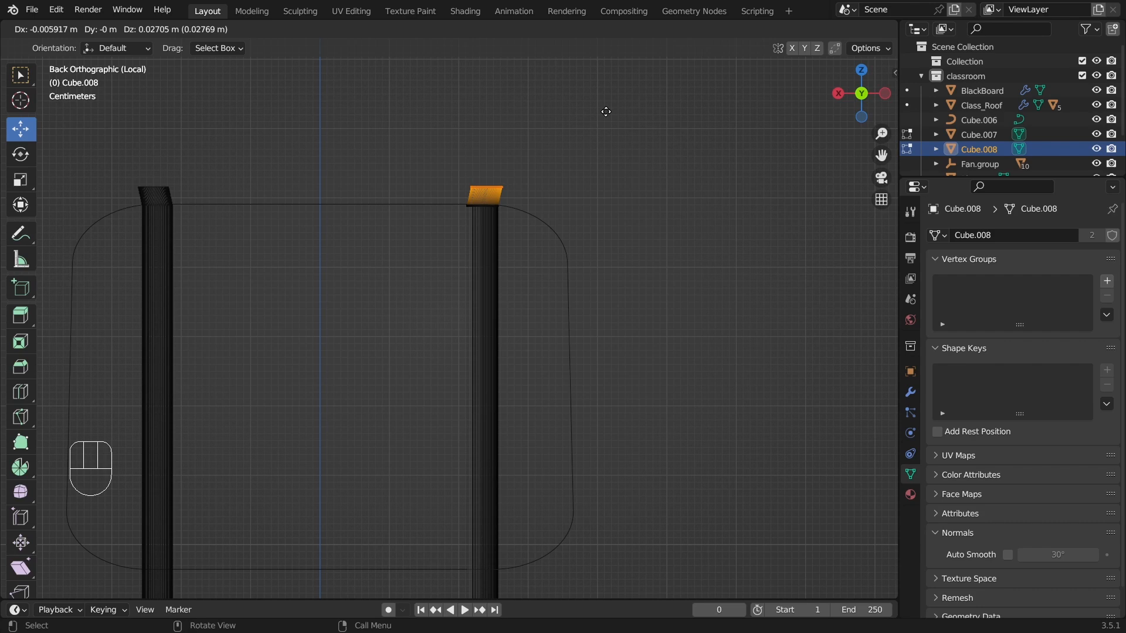
key("z")
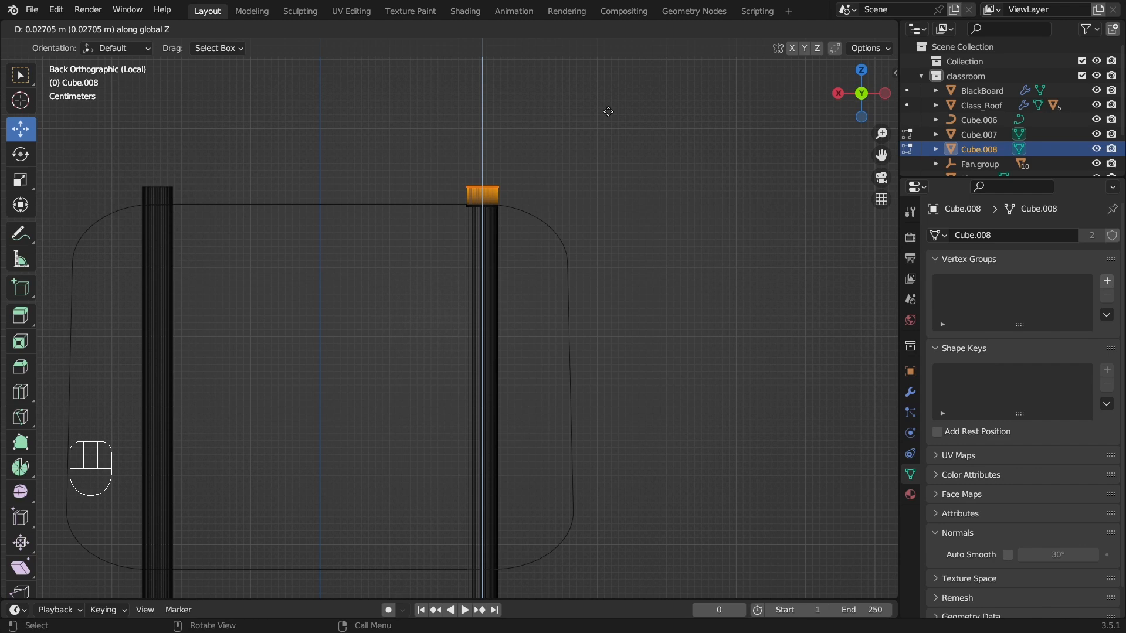
left_click(608, 111)
Step: In face selection mode, box-select the faces of the upright's new top section and extrude them along their normals by about 0.0203 m
left_click(495, 183)
left_click(407, 155)
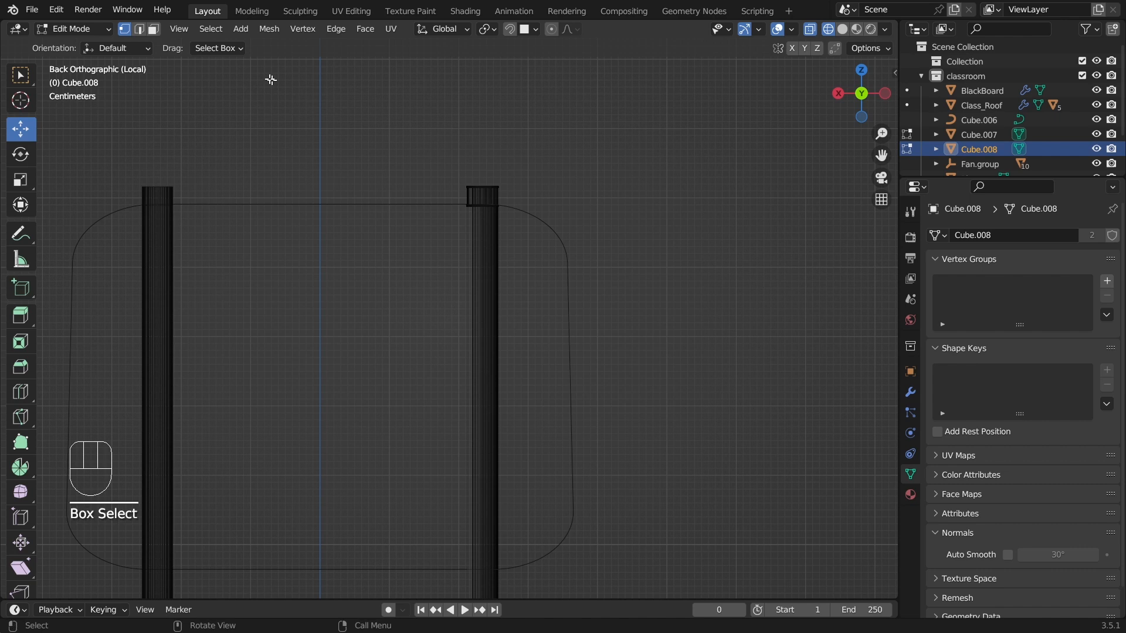
left_click(154, 29)
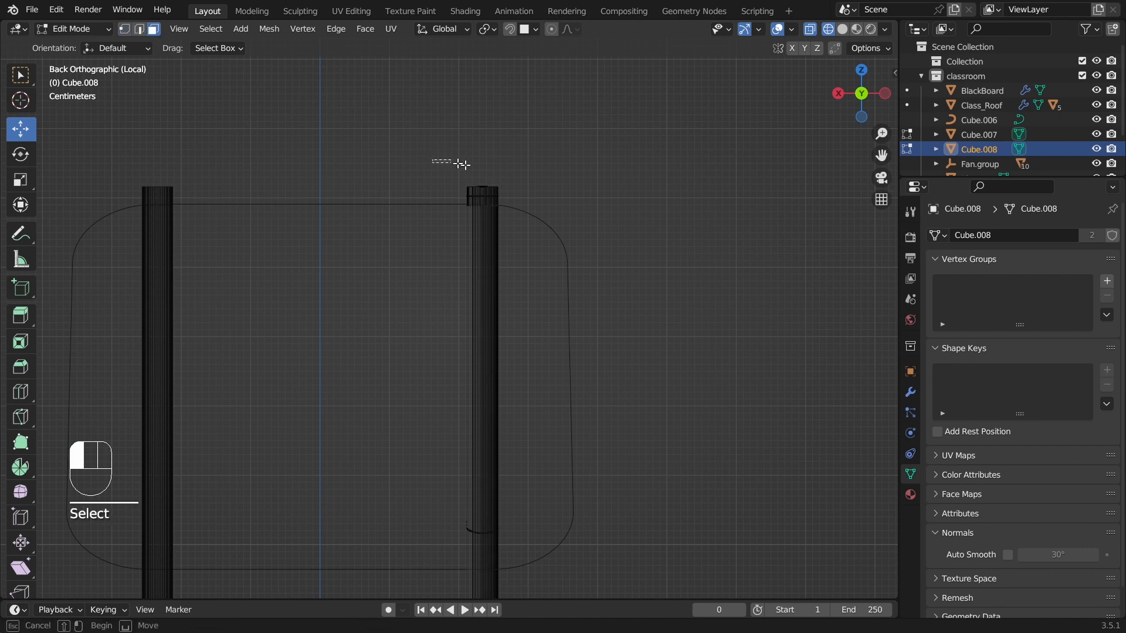
left_click(438, 158)
left_click(368, 30)
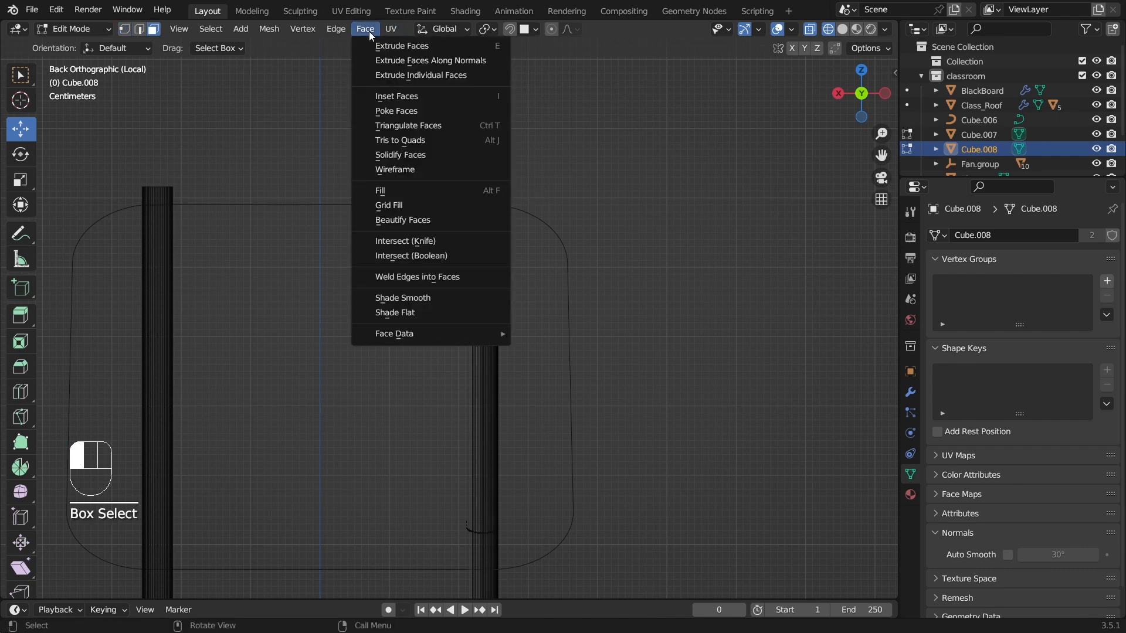
left_click(403, 62)
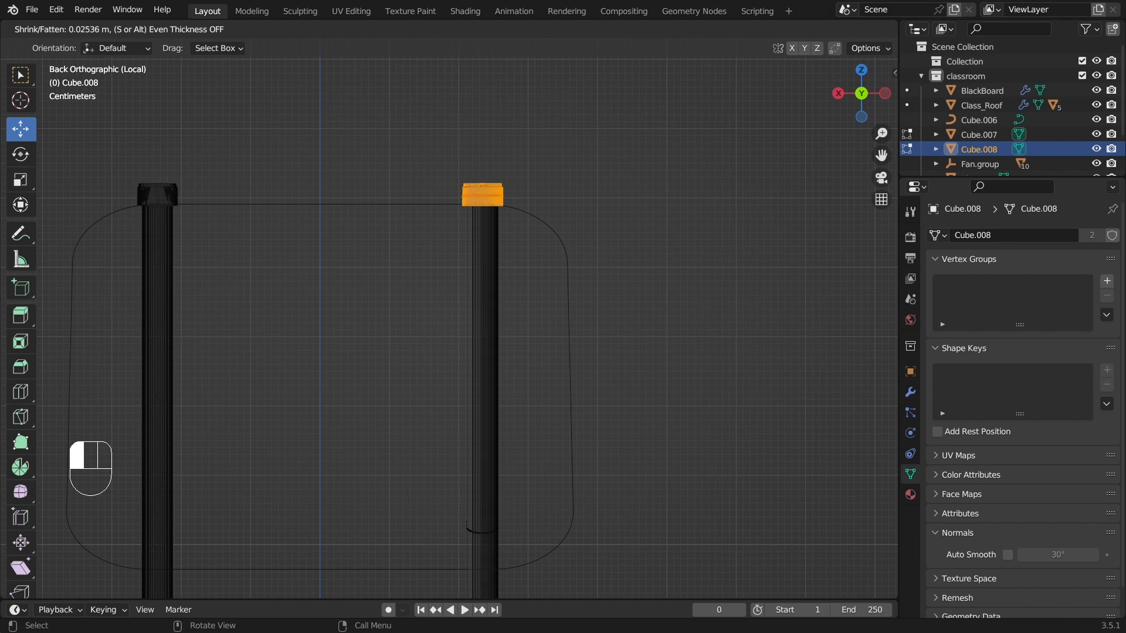
left_click(197, 553)
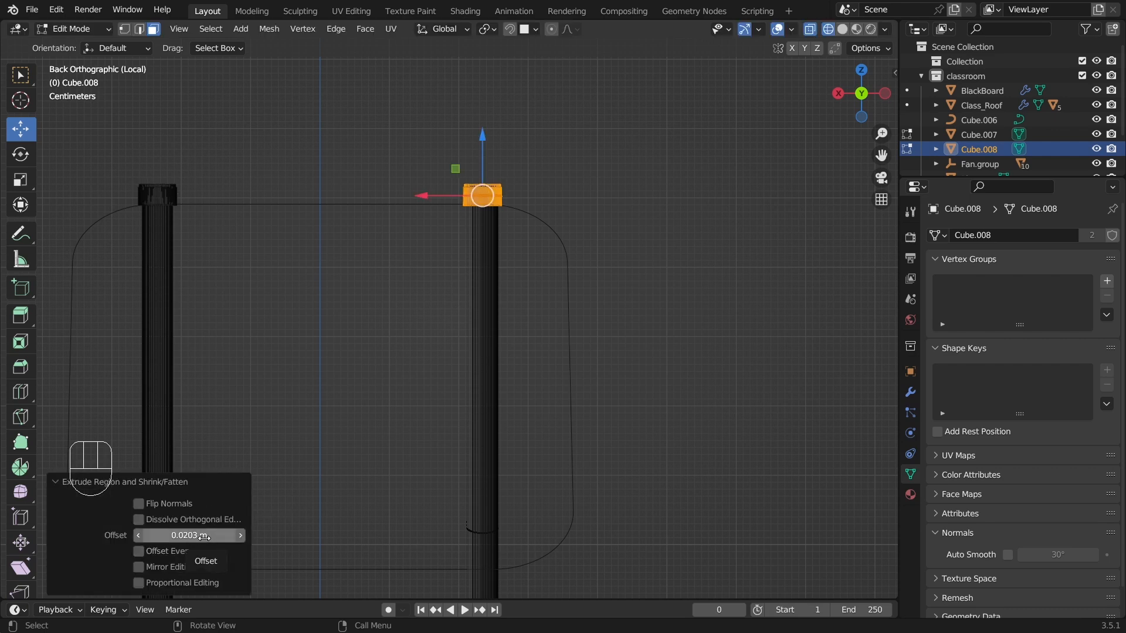
left_click(687, 289)
Step: In a side view, select the rear end of the frame's floor tube and extrude it about 0.042 m along the global Y axis
scroll(691, 287, "down", 2)
middle_click_drag(618, 387, 457, 363)
key("KP_1")
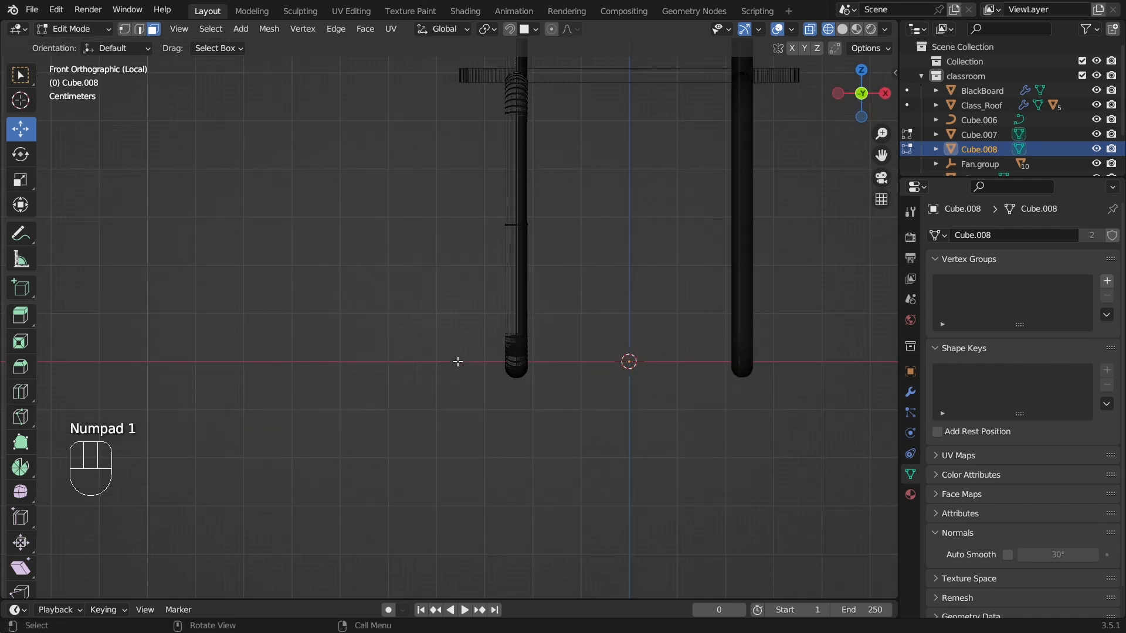
key("KP_3")
middle_click_drag(450, 362, 446, 369)
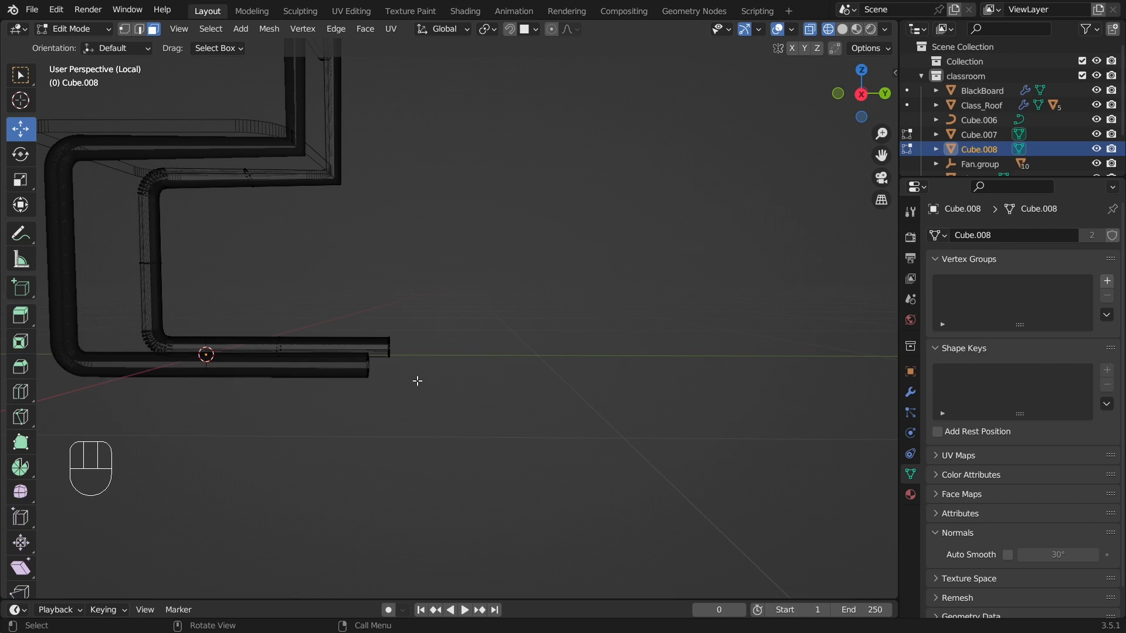
left_click_drag(378, 323, 423, 379)
key("e")
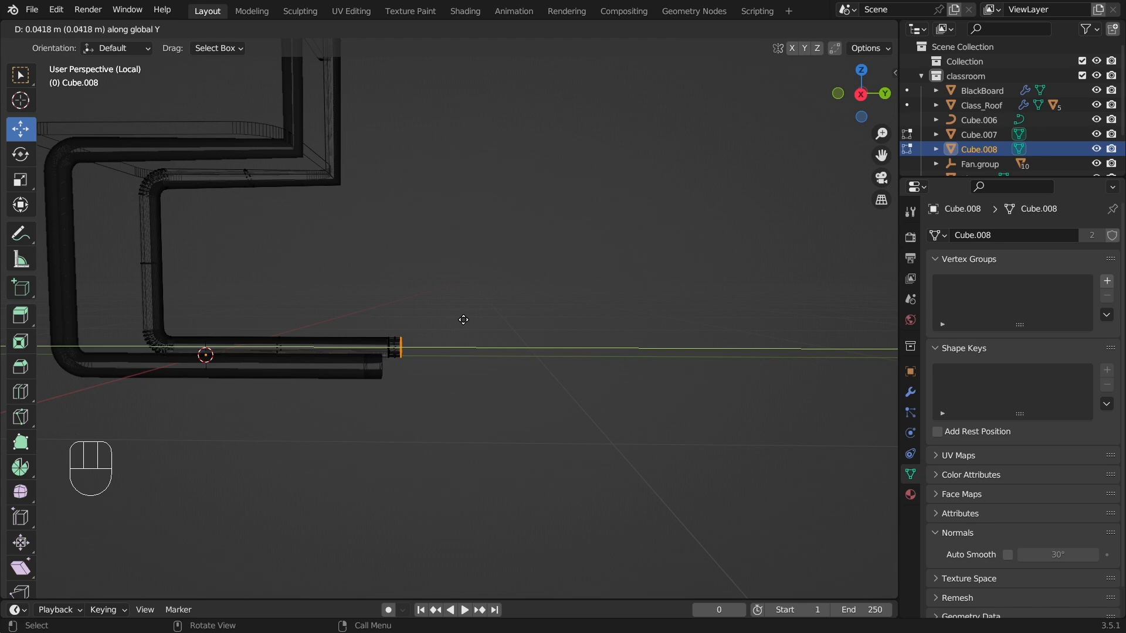
left_click(463, 320)
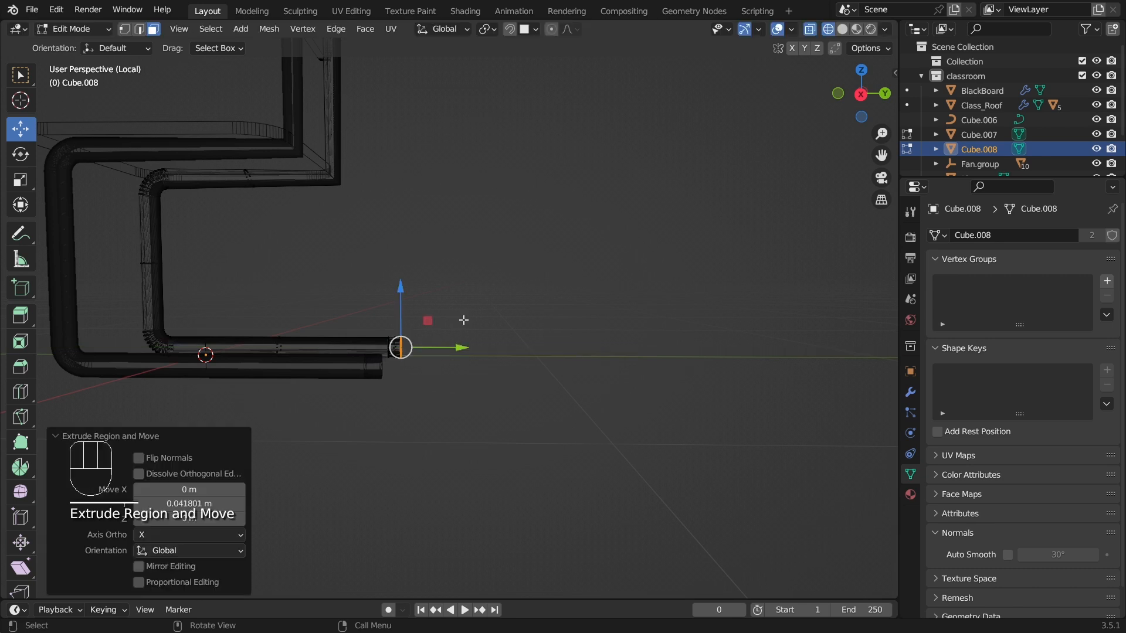
Step: Box-select the floor tube's new end section and extrude its faces along their normals to form a cap, adjusting the extrusion's offset
scroll(463, 319, "up", 2)
middle_click_drag(426, 340, 603, 312)
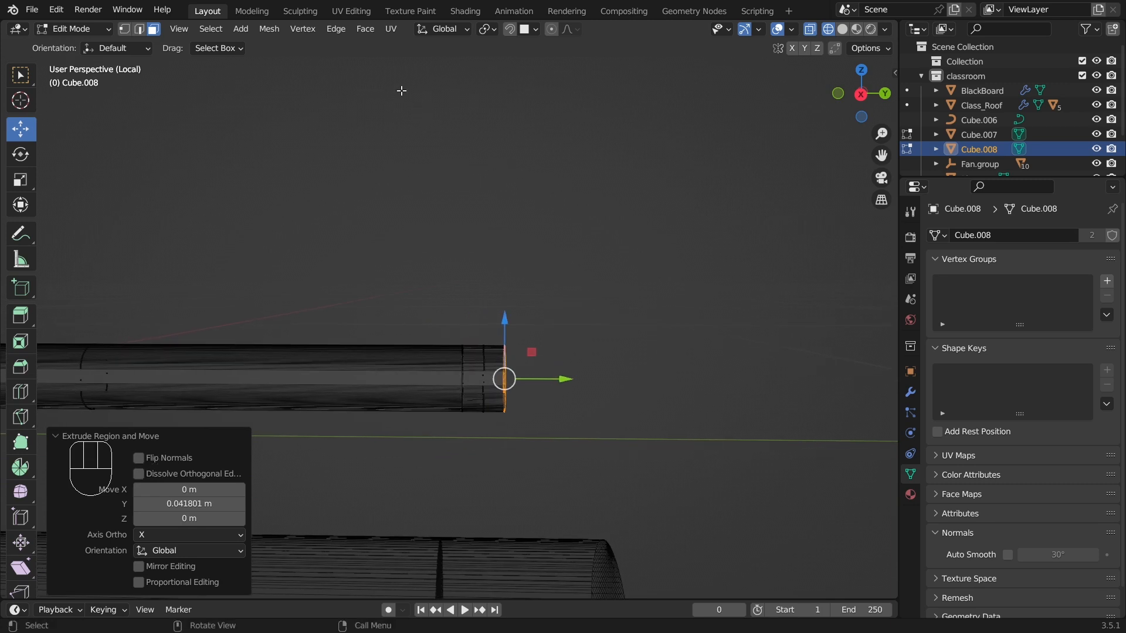
left_click(354, 40)
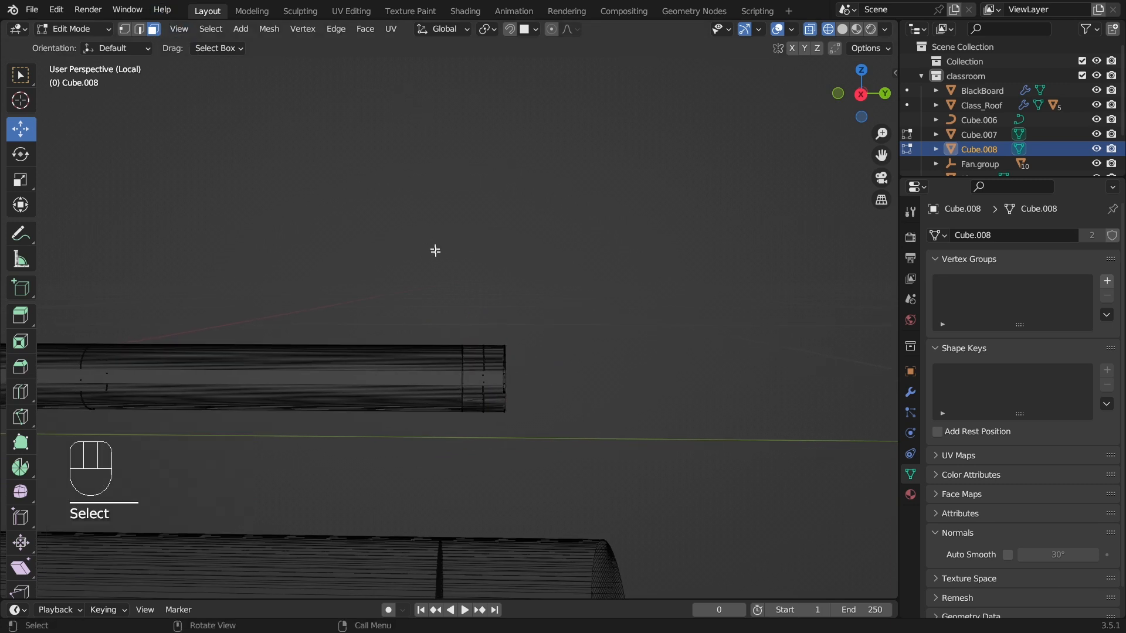
left_click_drag(481, 325, 571, 439)
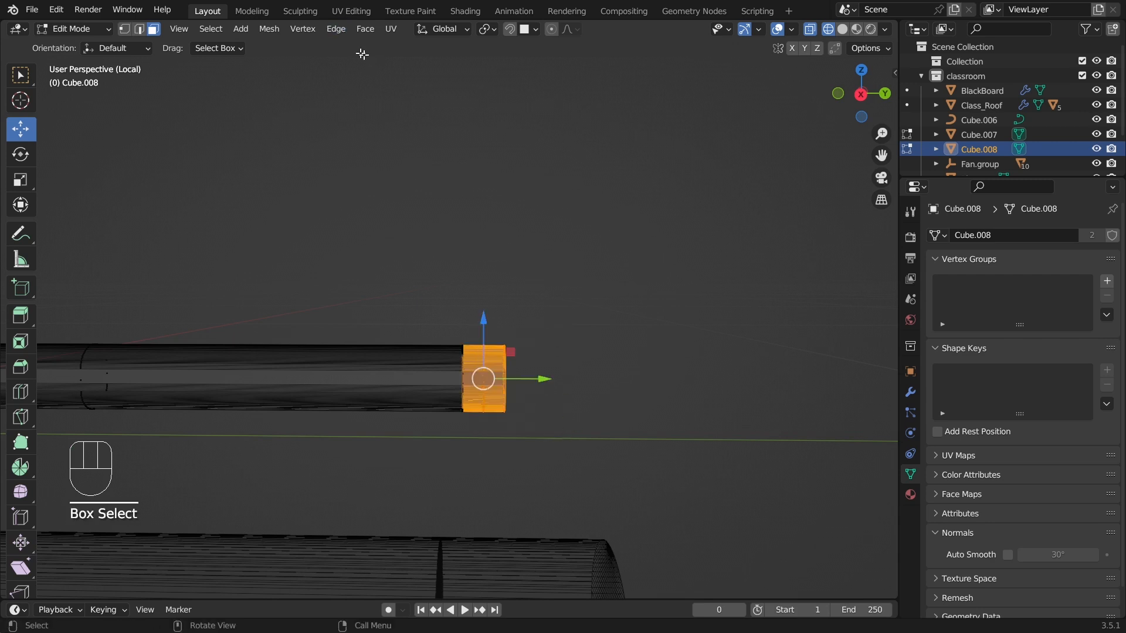
left_click(370, 32)
left_click(404, 61)
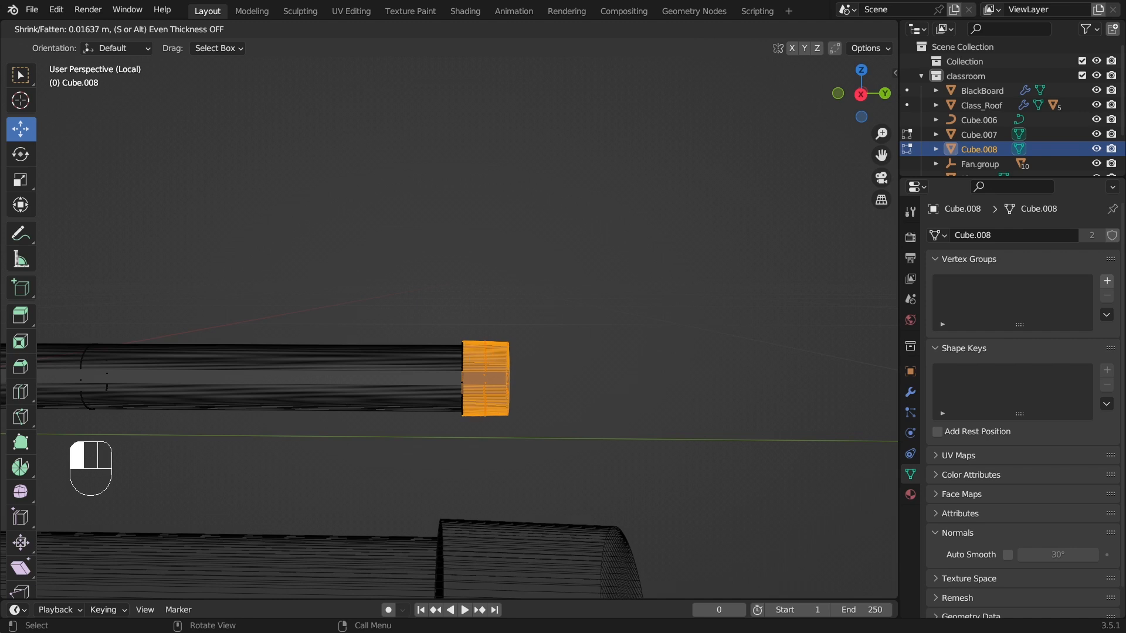
left_click(383, 73)
scroll(595, 206, "down", 4)
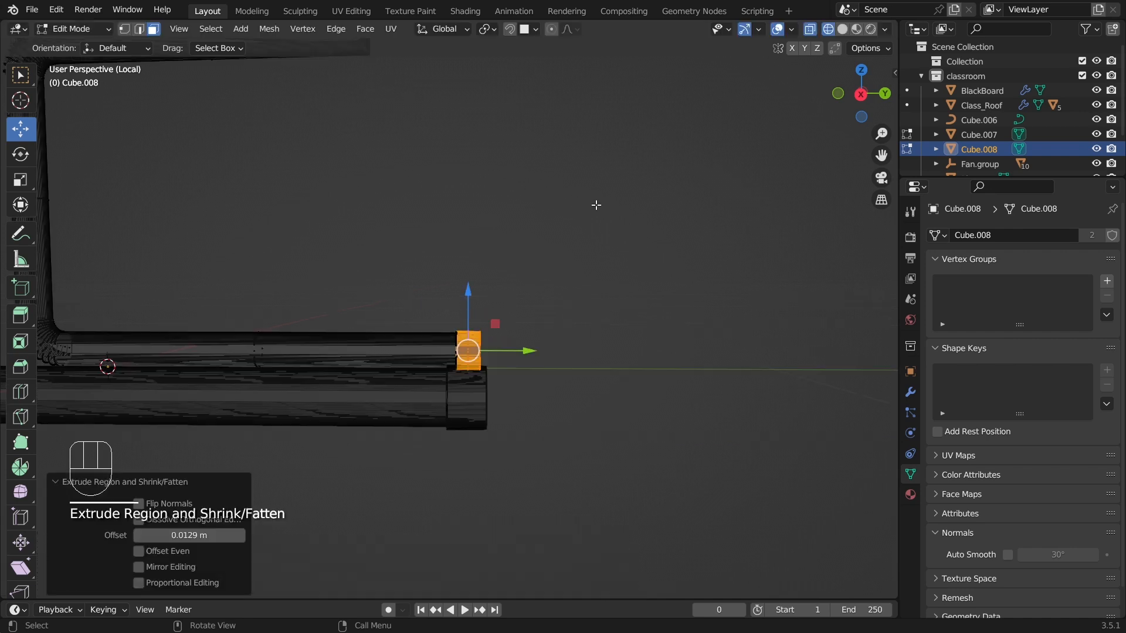
left_click(188, 535)
left_click(201, 535)
key("BackSpace")
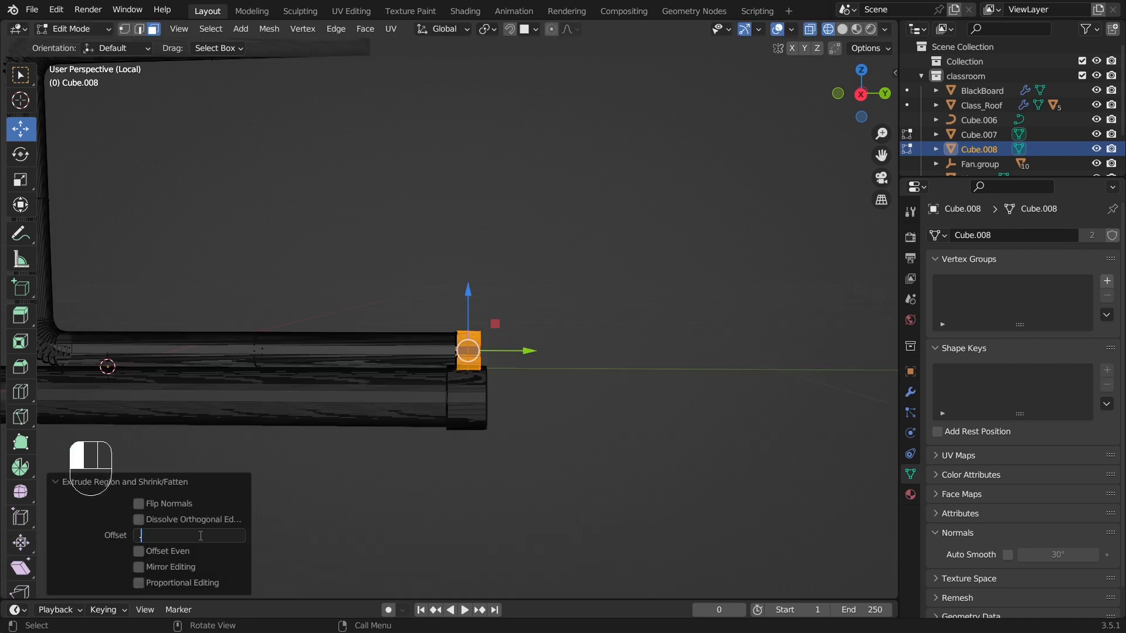
key("Return")
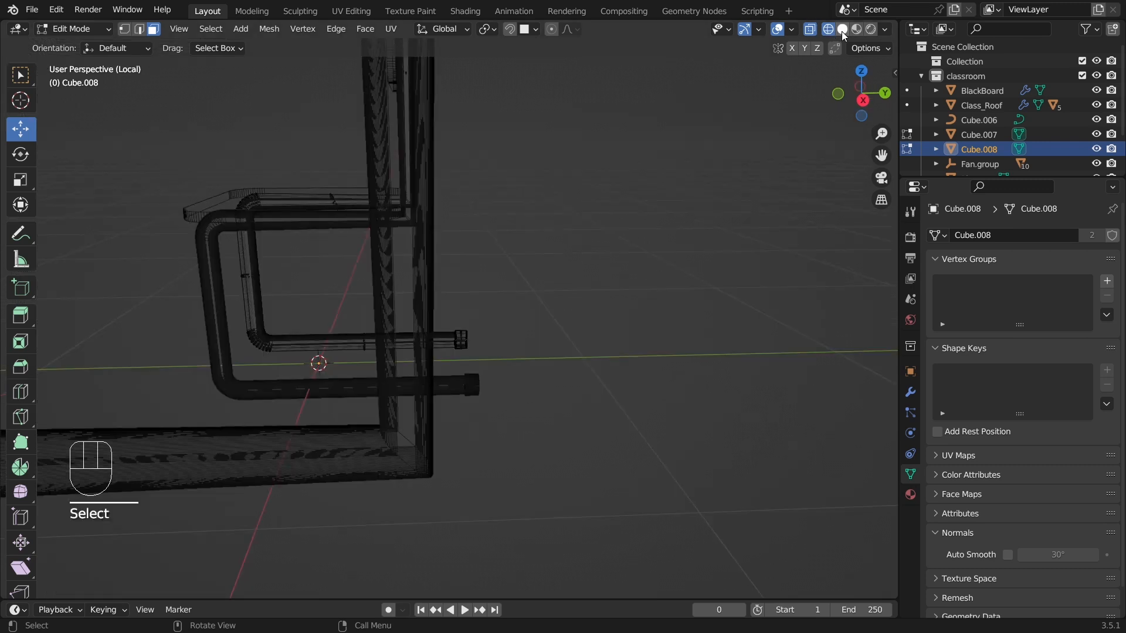
Step: Switch the viewport to solid shading, return to Object Mode, and deselect the side frame
left_click(842, 29)
scroll(589, 293, "down", 4)
middle_click_drag(589, 293, 548, 393)
left_click(73, 29)
left_click(64, 43)
left_click(337, 270)
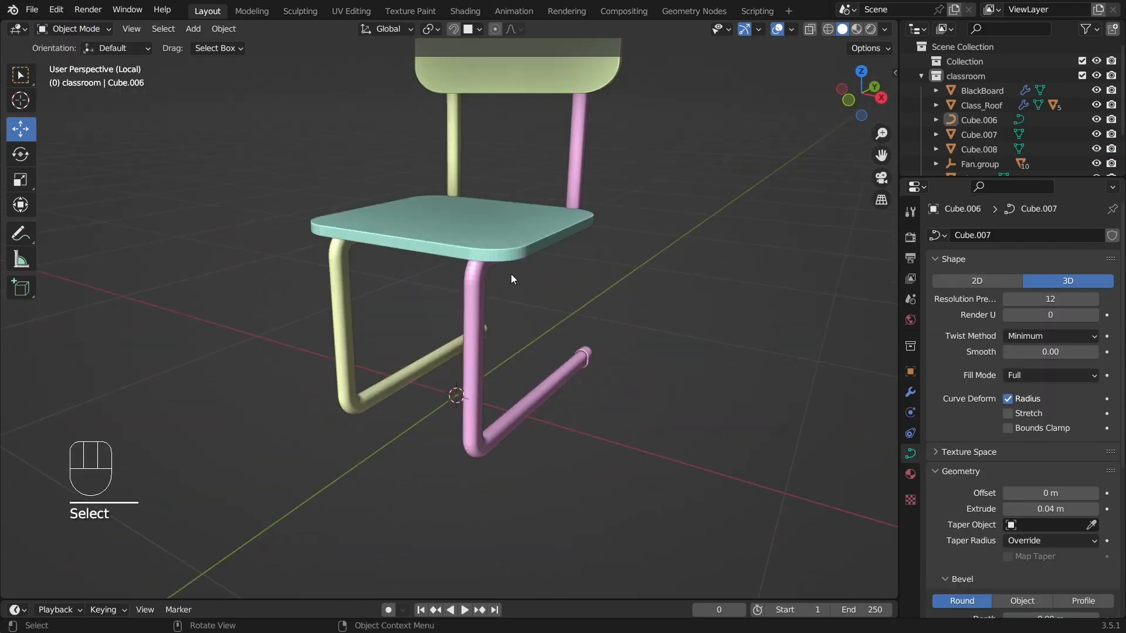
Step: Inspect the chair and its tube caps from several angles and check the mesh data of both side frames
middle_click_drag(511, 274, 575, 252)
scroll(508, 322, "down", 4)
scroll(621, 203, "up", 4)
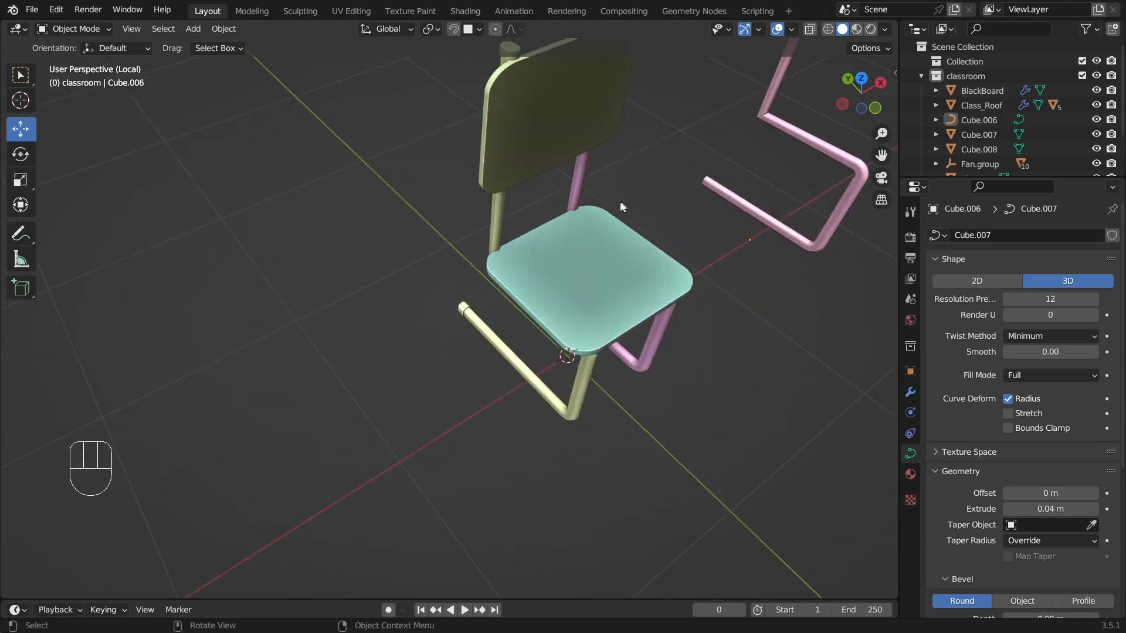
scroll(620, 205, "down", 3)
scroll(571, 269, "up", 3)
middle_click_drag(552, 360, 537, 286)
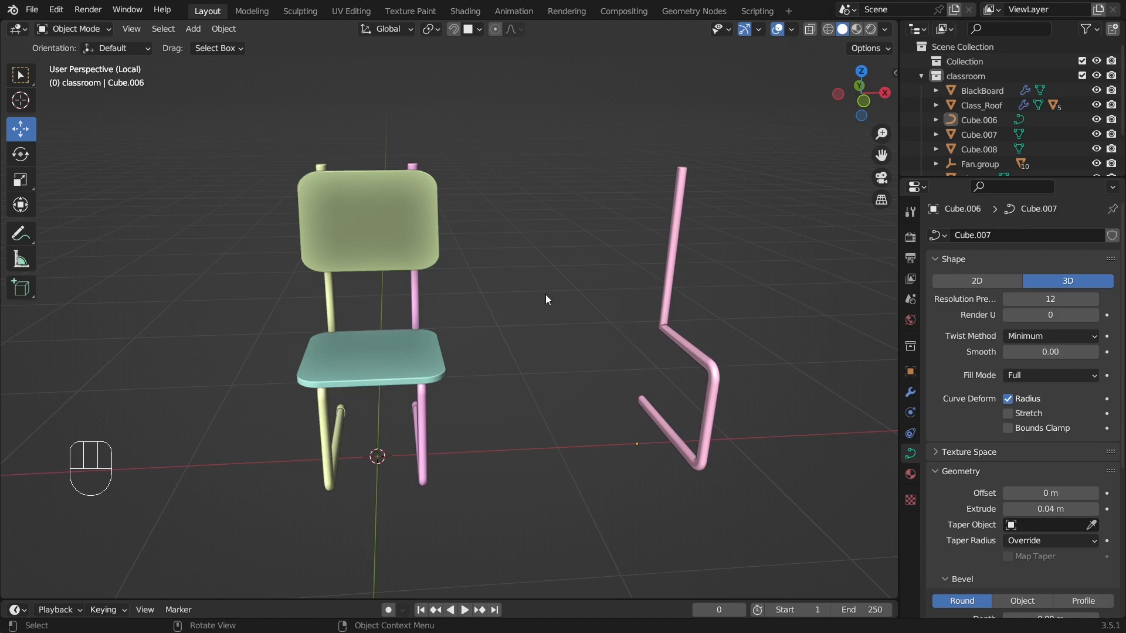
middle_click_drag(463, 290, 557, 280)
middle_click_drag(513, 320, 422, 315)
left_click(393, 291)
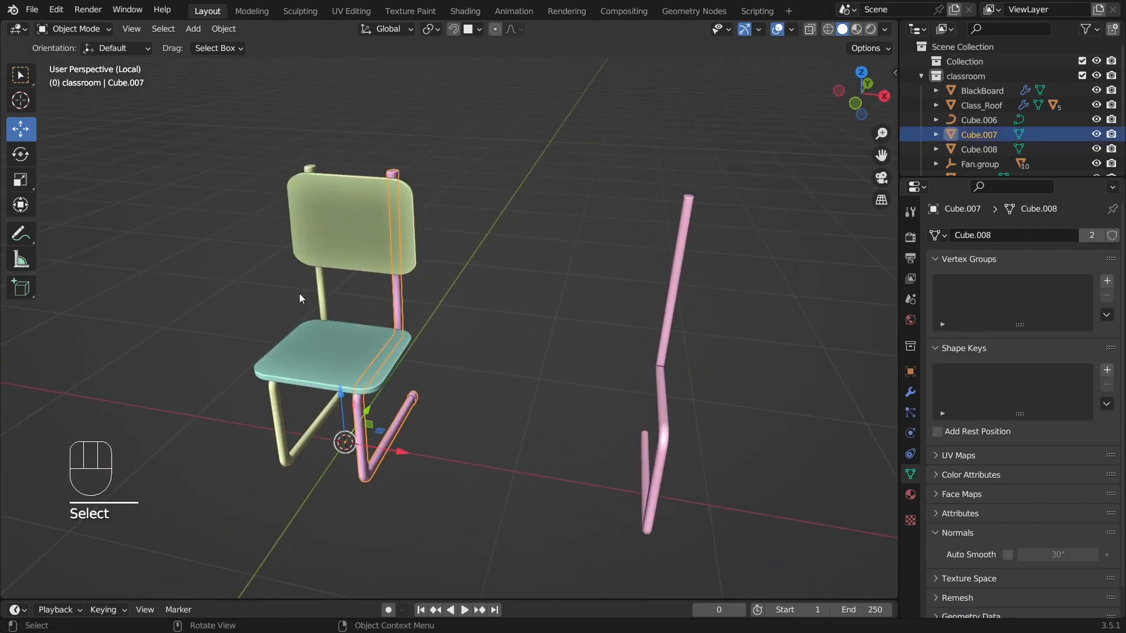
left_click(325, 280)
left_click(446, 304)
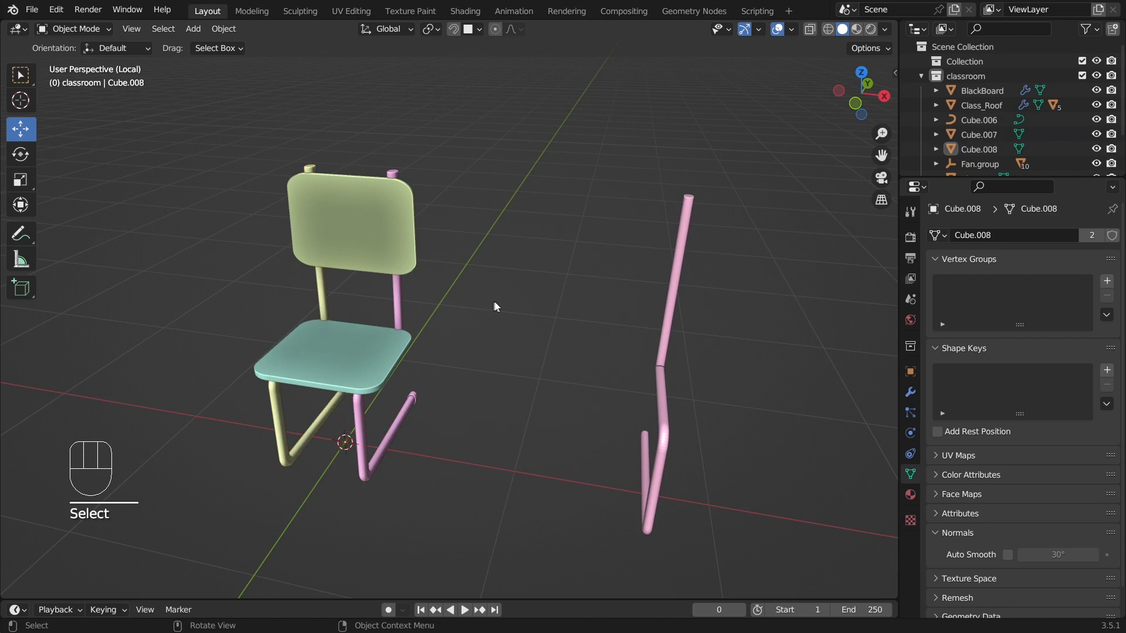
Step: Check the backrest's modifiers and examine the backrest and frame tops up close
middle_click_drag(492, 306, 557, 290)
left_click(367, 255)
middle_click_drag(368, 255, 437, 236)
left_click(911, 392)
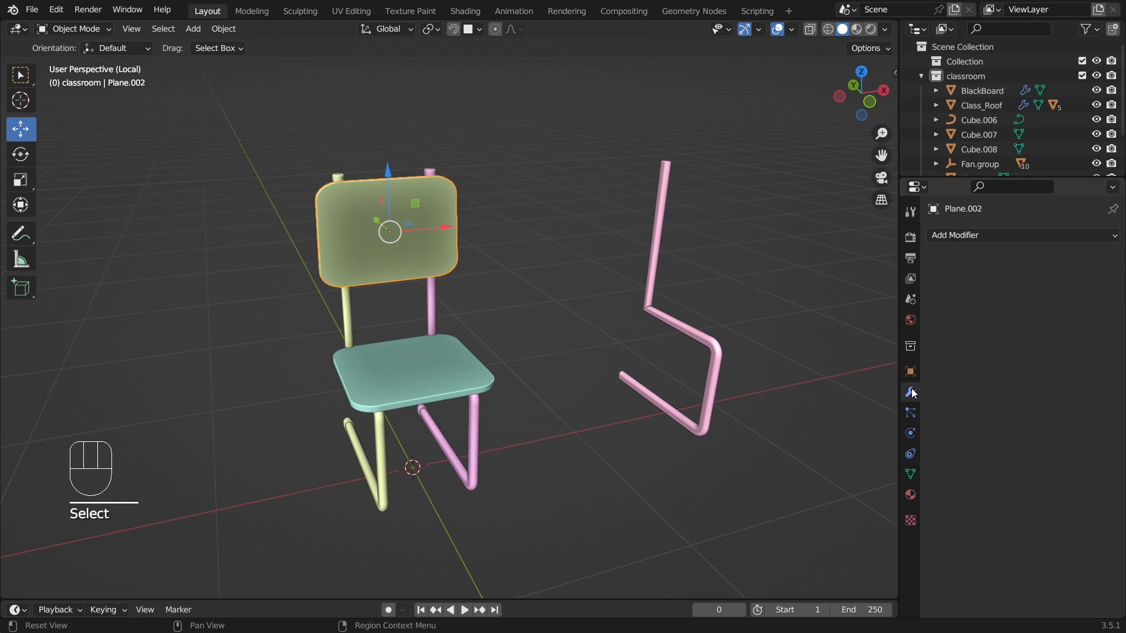
scroll(403, 247, "up", 3)
scroll(396, 187, "up", 3)
scroll(341, 182, "down", 5)
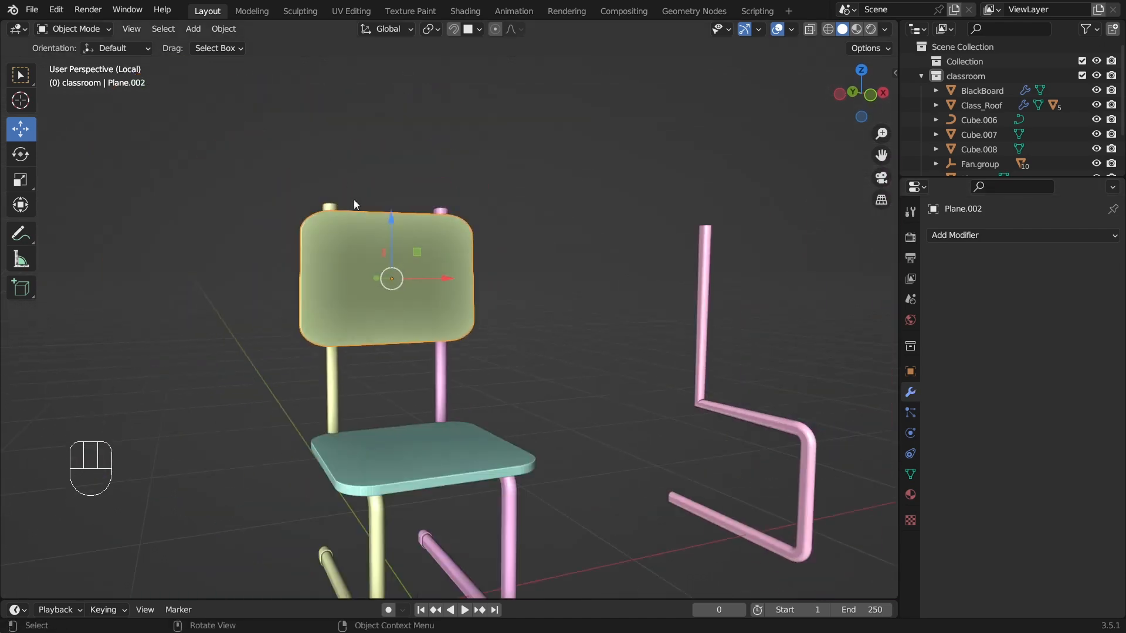
middle_click_drag(342, 182, 350, 224)
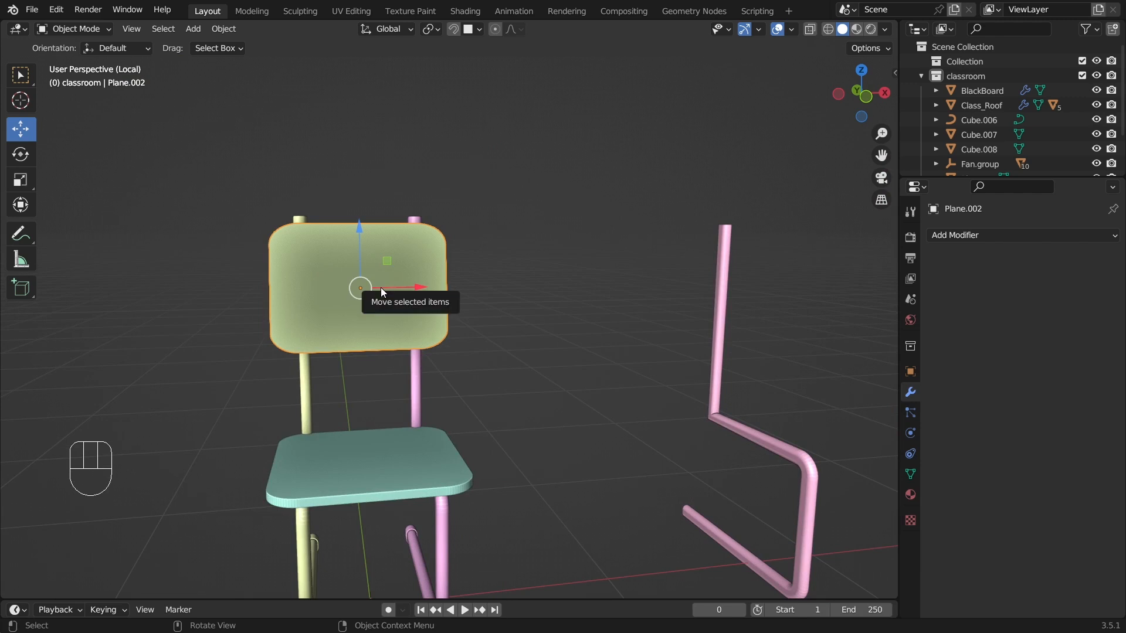
left_click(394, 246)
scroll(381, 217, "up", 4)
scroll(527, 229, "down", 4)
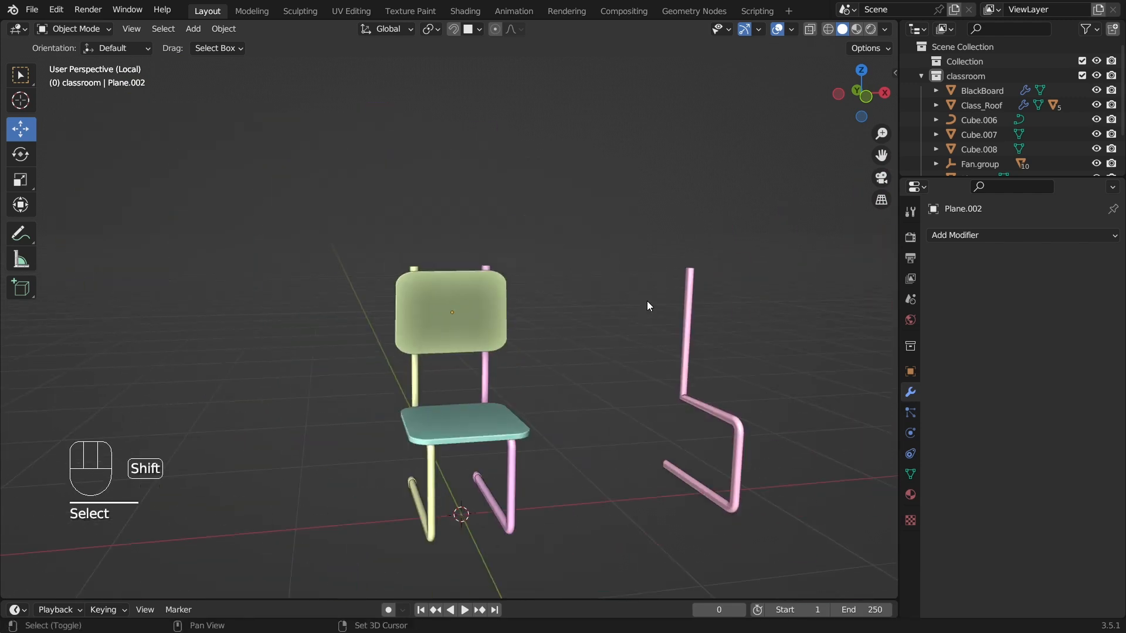
Step: Add a cube scaled down to a small block and raise it to the upper part of the backrest
key("shift+a")
mouse_move(646, 301)
left_click(716, 321)
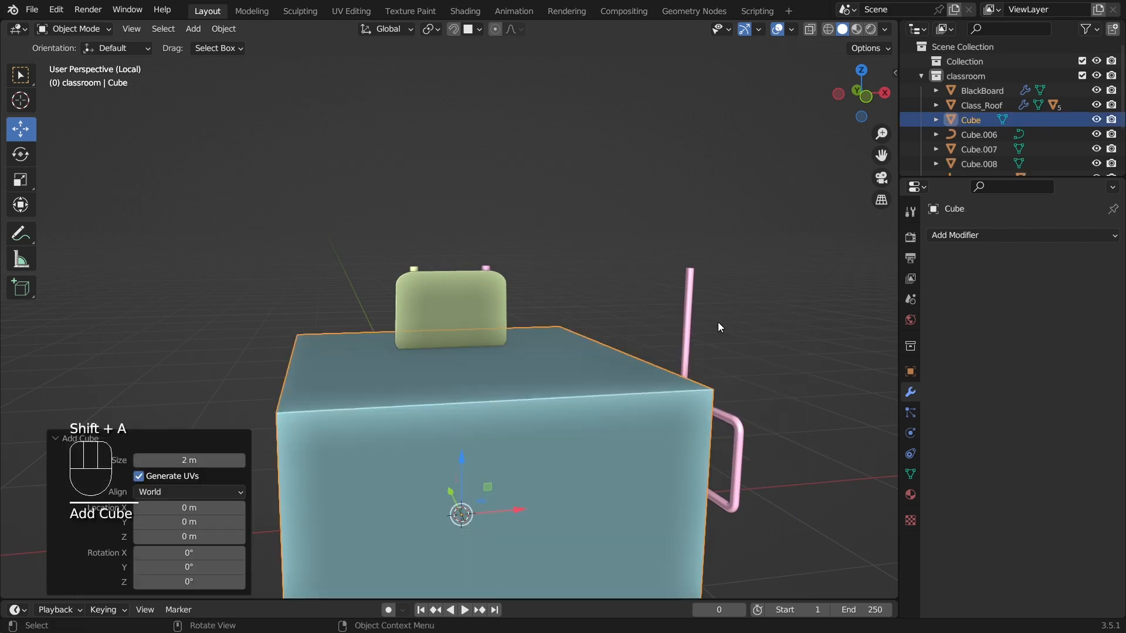
key("s")
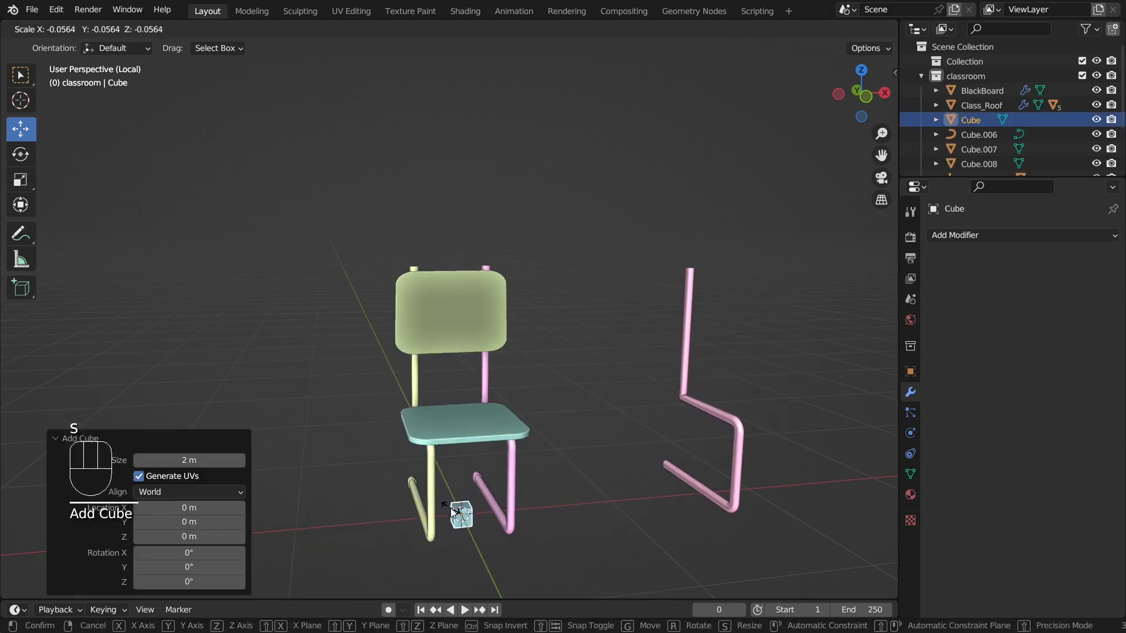
left_click(468, 474)
left_click_drag(468, 474, 485, 287)
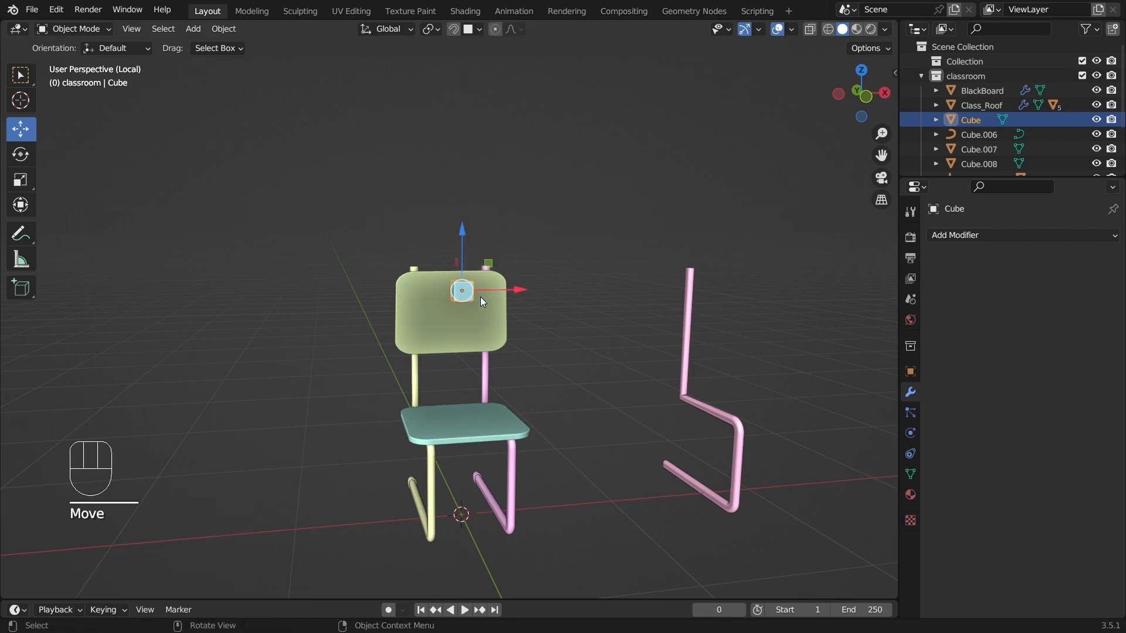
Step: In front view, shift the cube about 0.002 m along X and scale it to about 0.485 along Z and wider along X
scroll(480, 296, "up", 5)
scroll(483, 297, "up", 5)
scroll(484, 299, "down", 5)
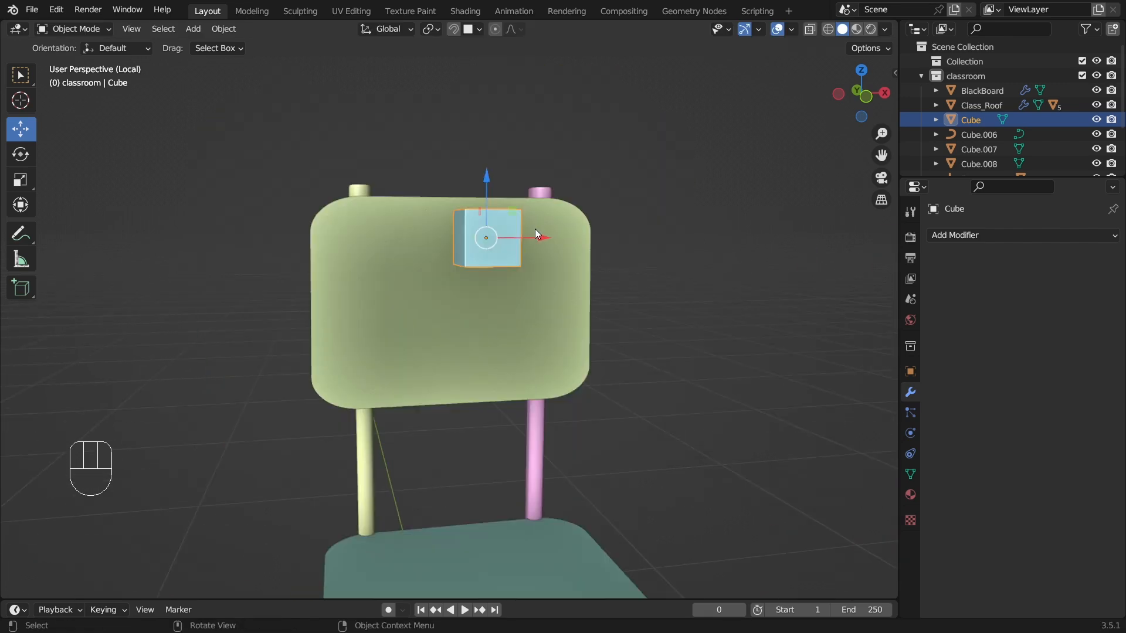
key("KP_1")
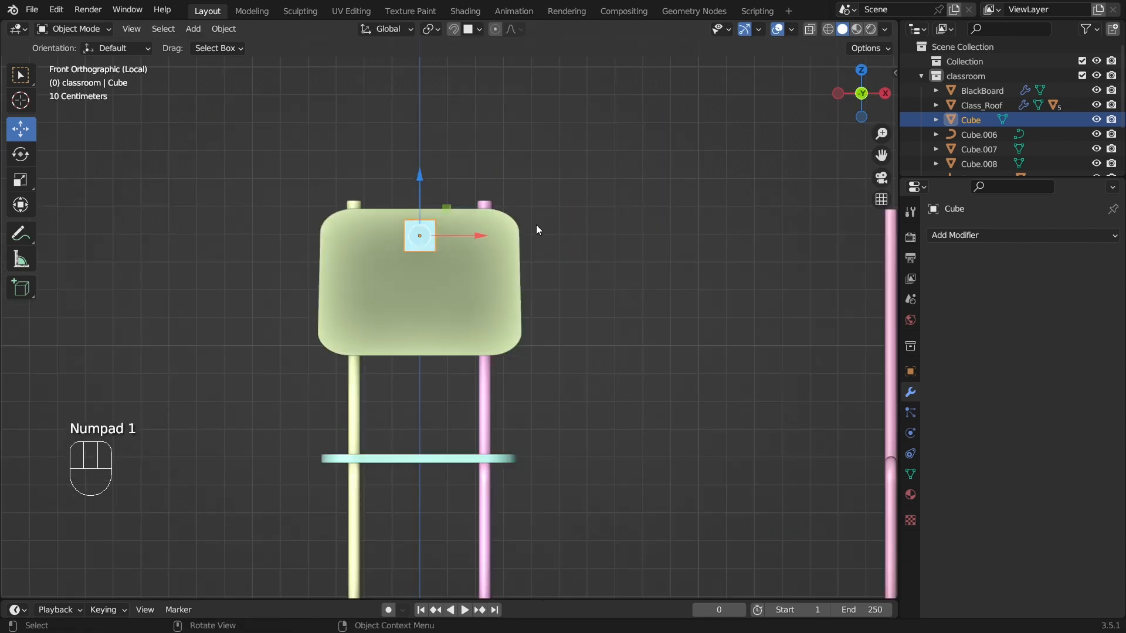
left_click_drag(487, 235, 480, 235)
key("s")
key("z")
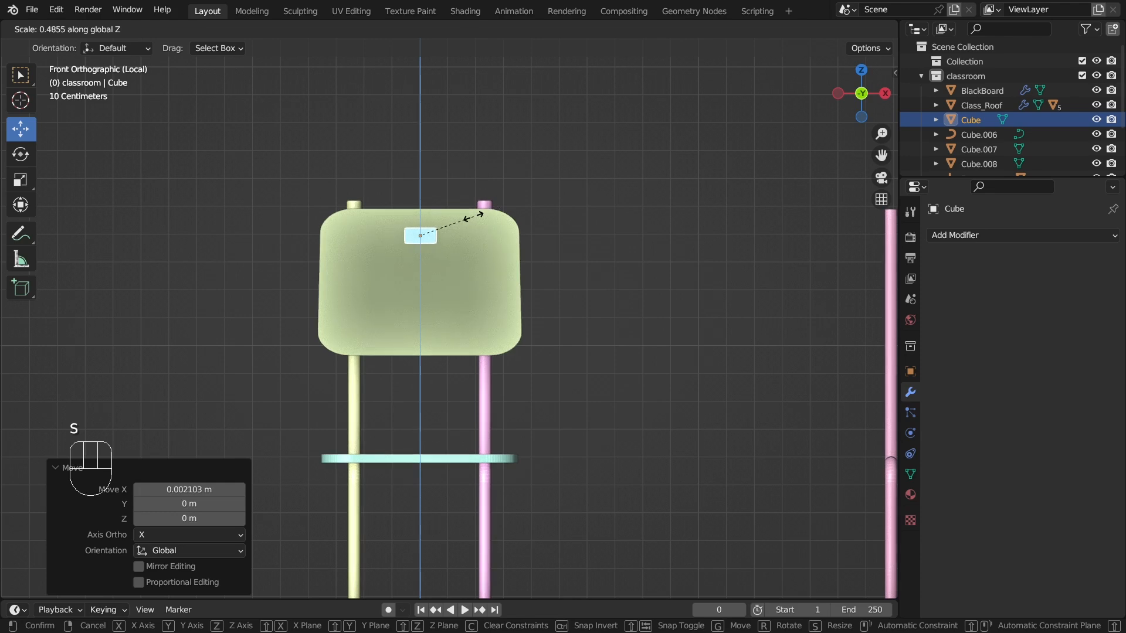
left_click(473, 218)
key("s")
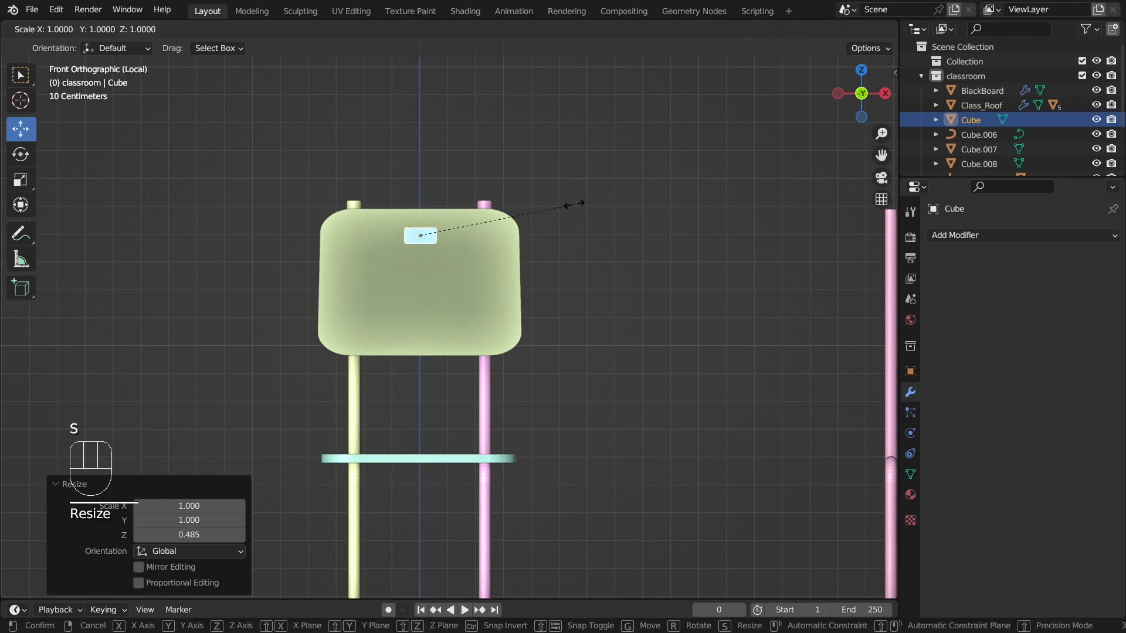
key("x")
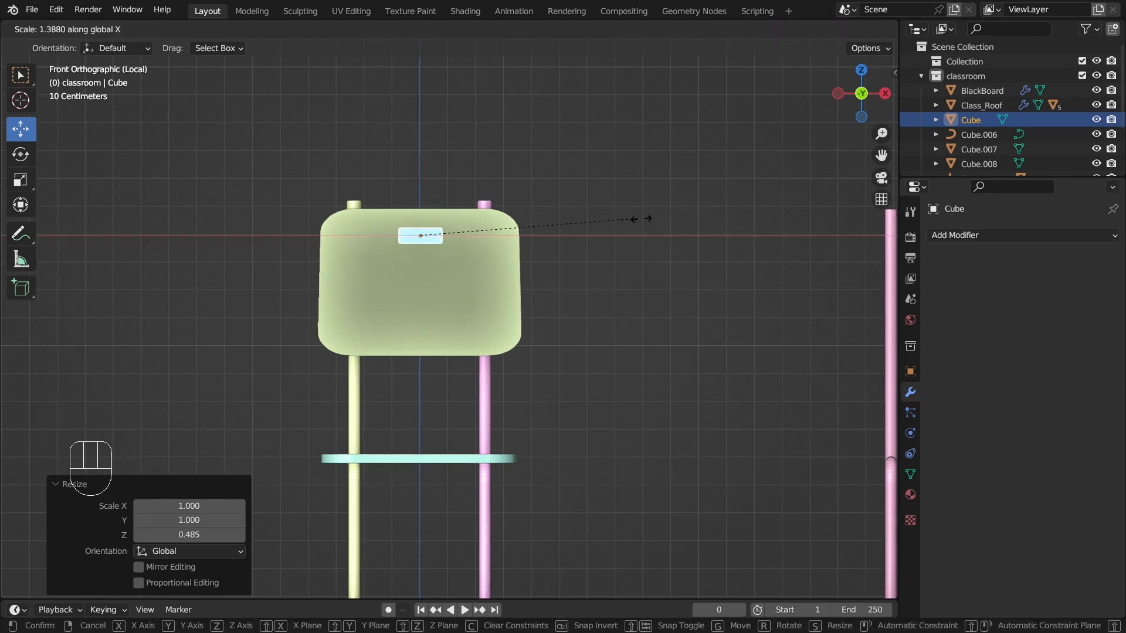
left_click(658, 222)
Step: Add a Subdivision Surface modifier to the small block on the backrest and set its viewport levels to 6
left_click(421, 236)
scroll(400, 176, "up", 3)
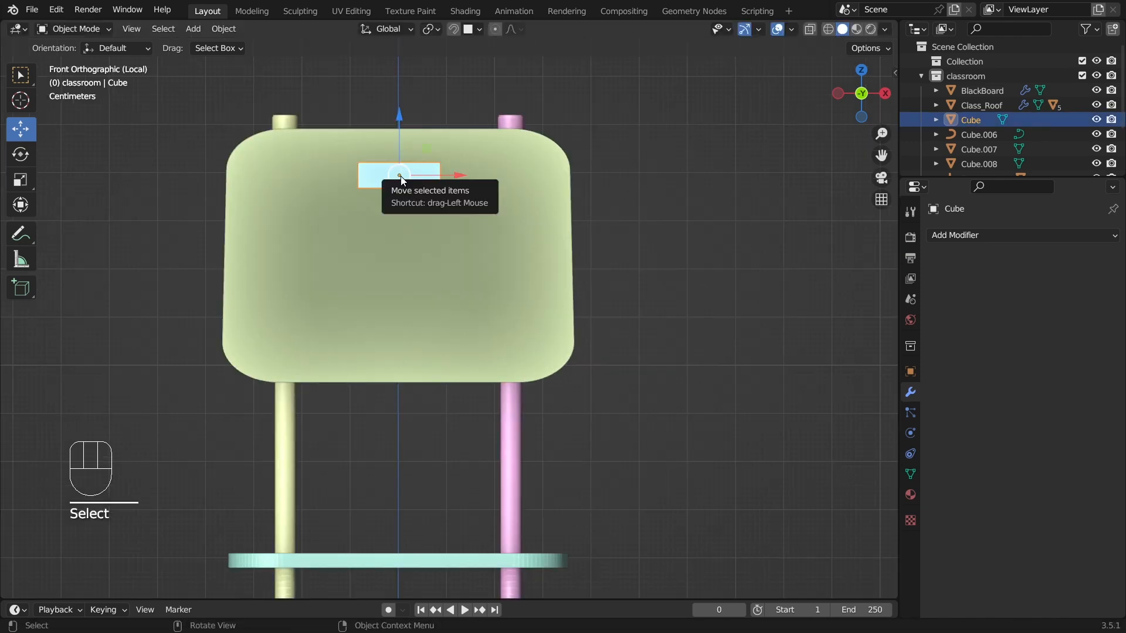
left_click(1008, 237)
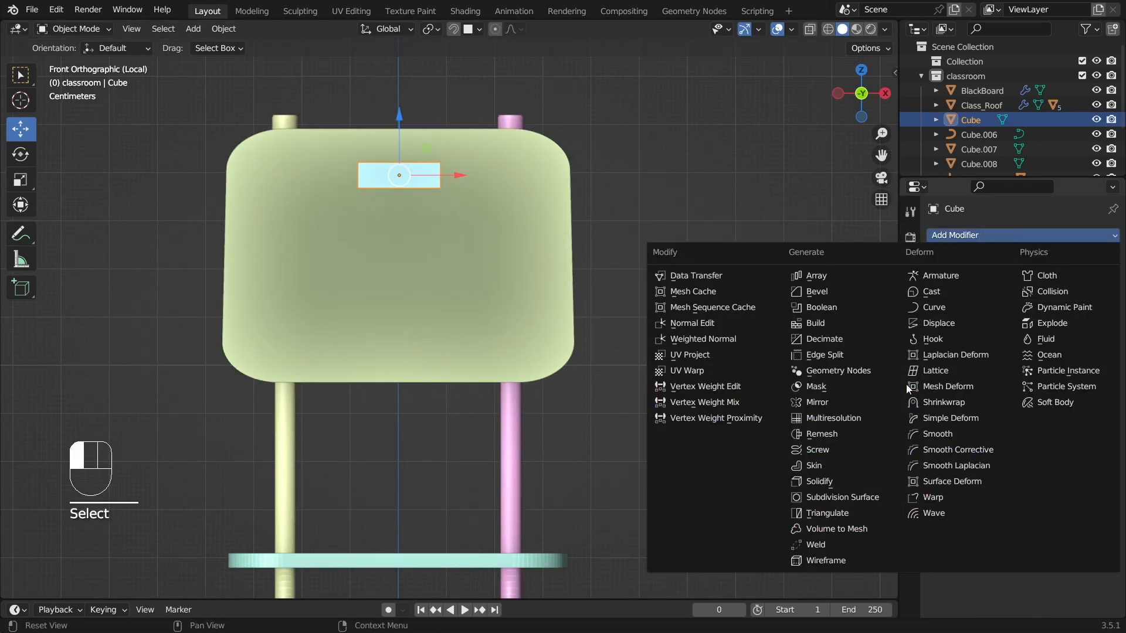
left_click(844, 498)
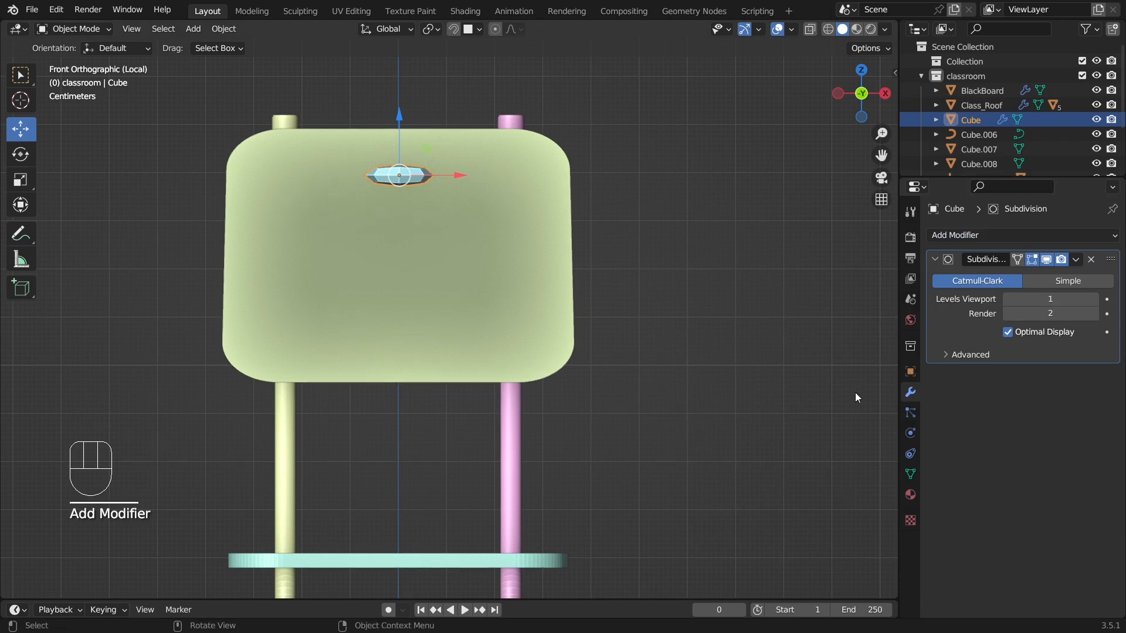
left_click(1096, 303)
left_click(1096, 303)
left_click(1096, 302)
left_click(1097, 302)
left_click(1097, 303)
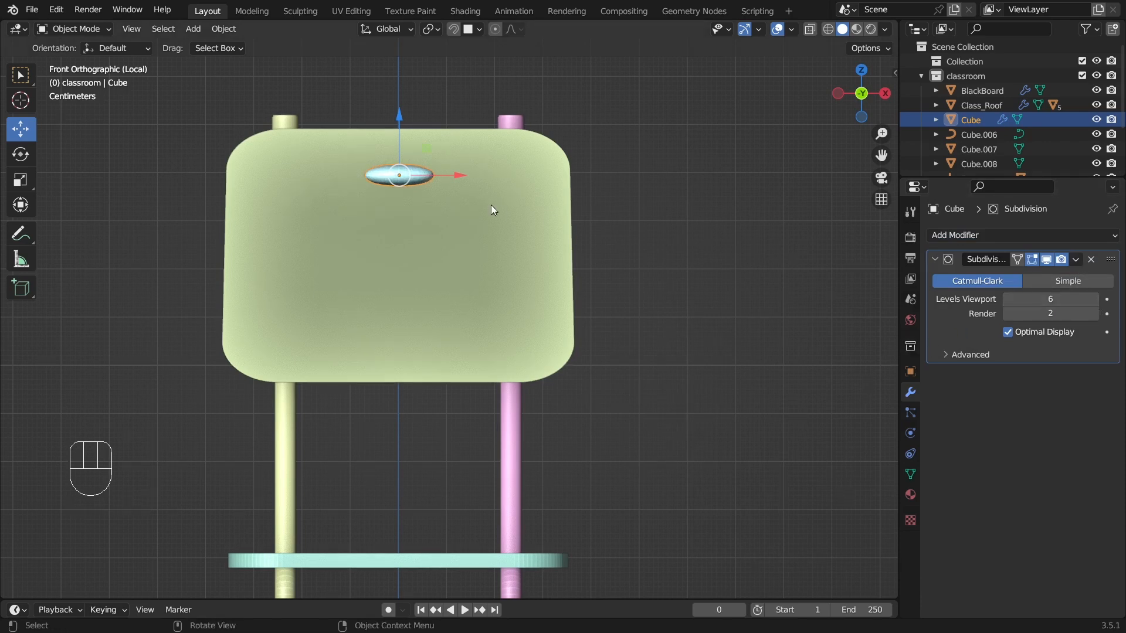
Step: Scale the smoothed block up uniformly by about 1.3
key("s")
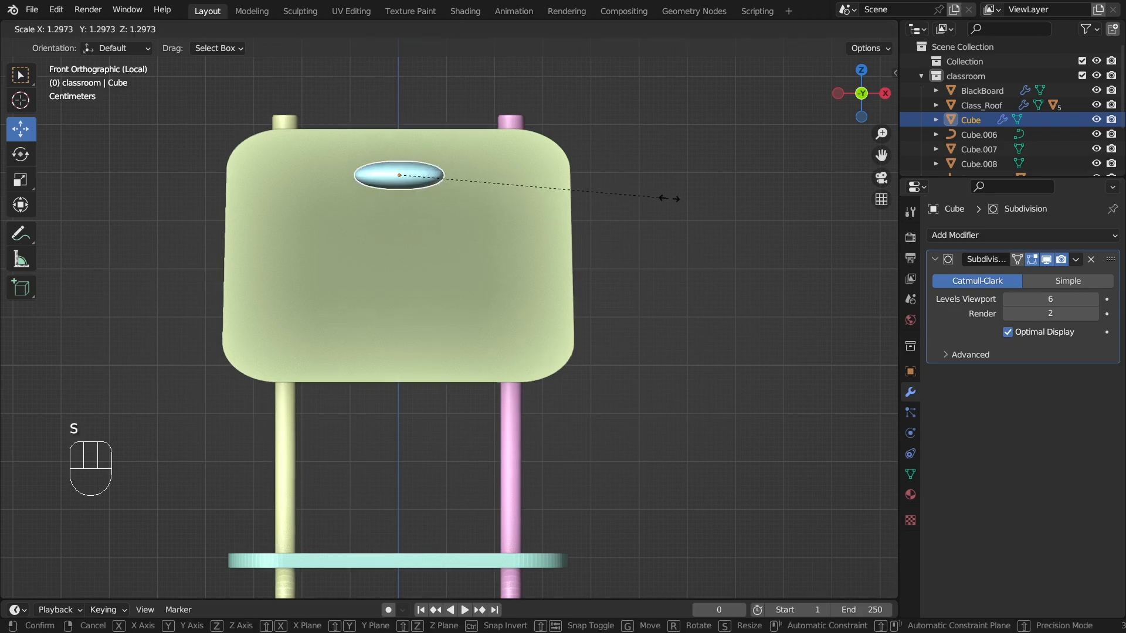
left_click(684, 223)
left_click(693, 266)
Step: Stretch the smoothed block along Y by about 5.4 and move it along Y so it passes through the backrest
scroll(693, 266, "up", 5)
middle_click_drag(674, 283, 744, 300)
scroll(712, 291, "down", 5)
left_click(749, 301)
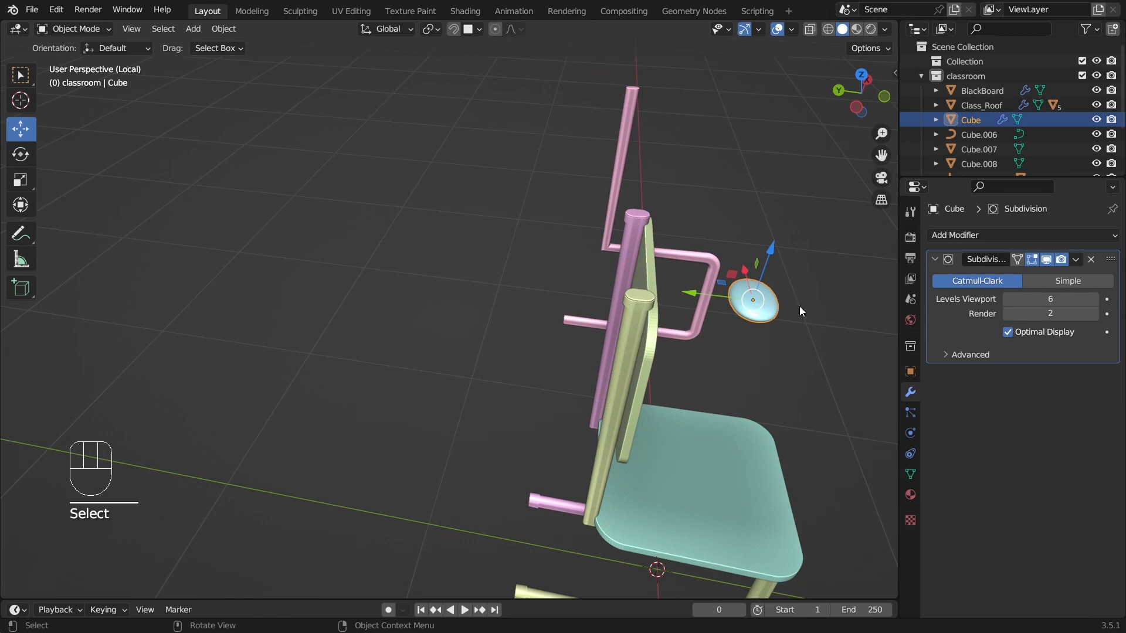
key("s")
key("y")
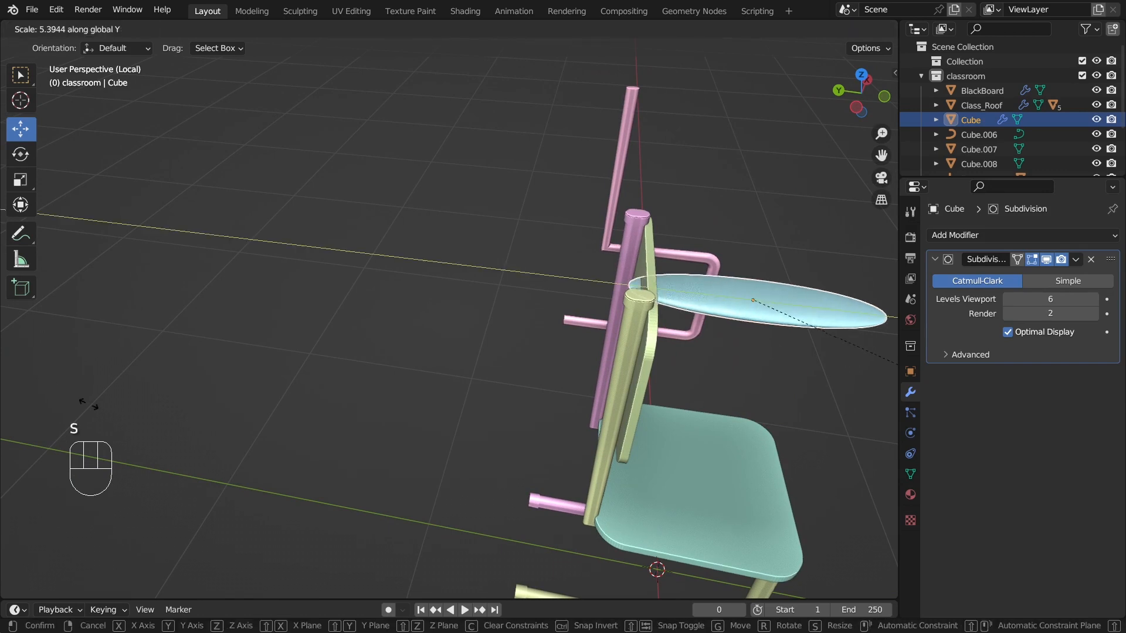
left_click(85, 403)
left_click_drag(689, 292, 583, 300)
left_click(801, 220)
middle_click_drag(801, 220, 576, 223)
scroll(576, 225, "down", 1)
key("ctrl+z")
Step: Add a Boolean modifier to the chair's backrest and set its operation to Difference
left_click(503, 274)
middle_click_drag(525, 272, 488, 301)
left_click(489, 303)
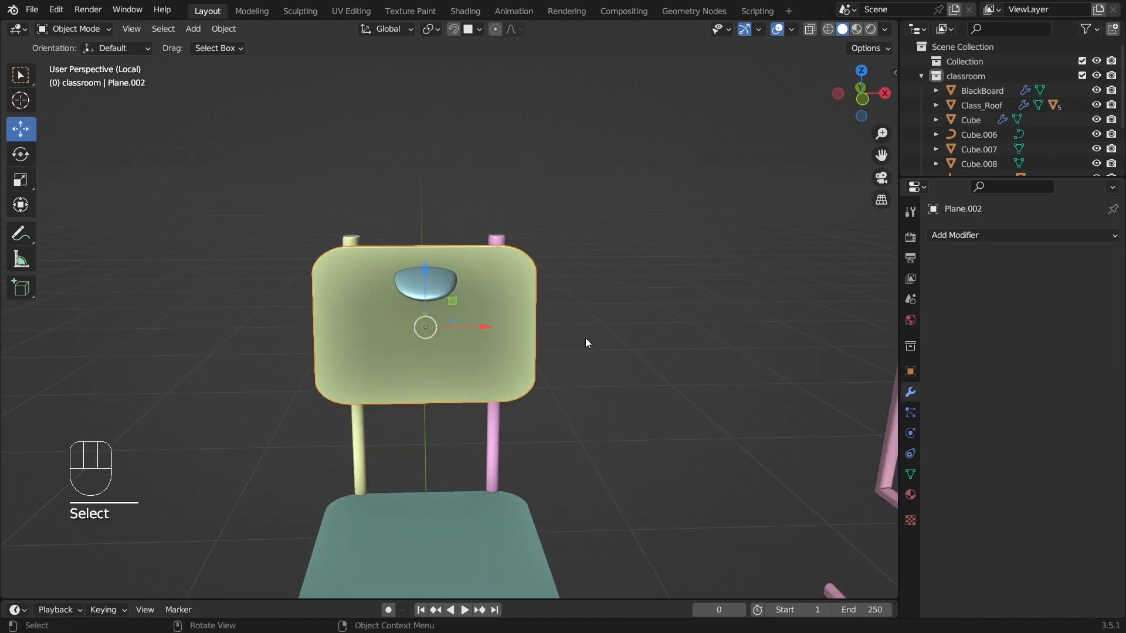
left_click(975, 230)
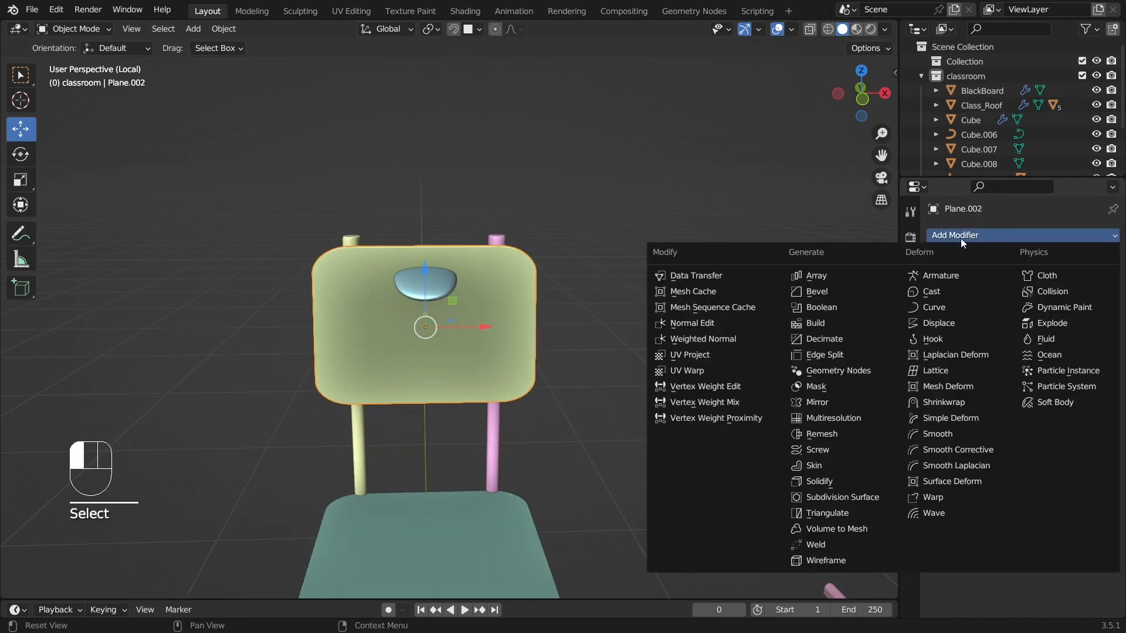
left_click(832, 307)
scroll(610, 252, "up", 3)
middle_click_drag(607, 252, 631, 256)
left_click(1029, 283)
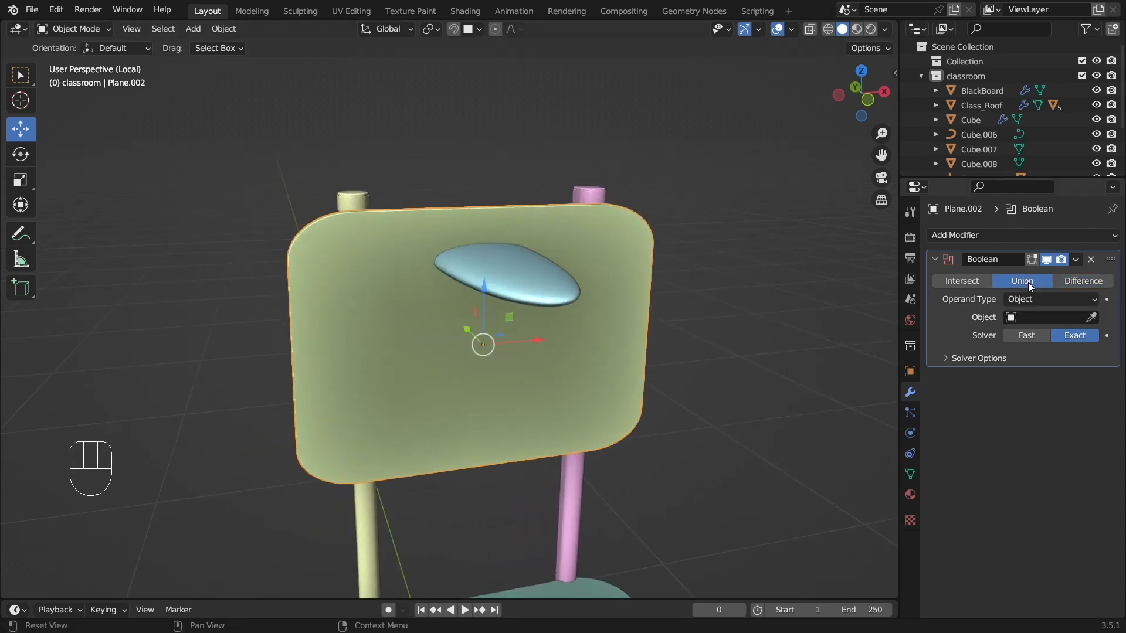
left_click(1082, 283)
Step: Pick the stretched block as the Boolean's cutting object and apply the modifier to the backrest
scroll(616, 263, "up", 2)
middle_click_drag(465, 277, 663, 295)
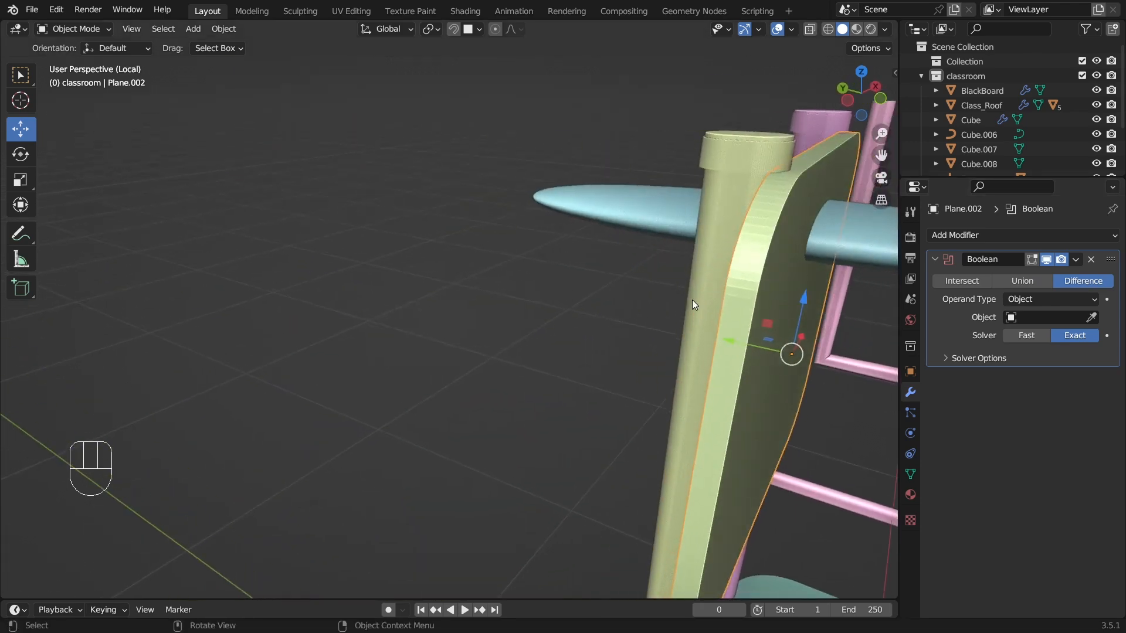
middle_click_drag(783, 330, 688, 319)
left_click(1091, 318)
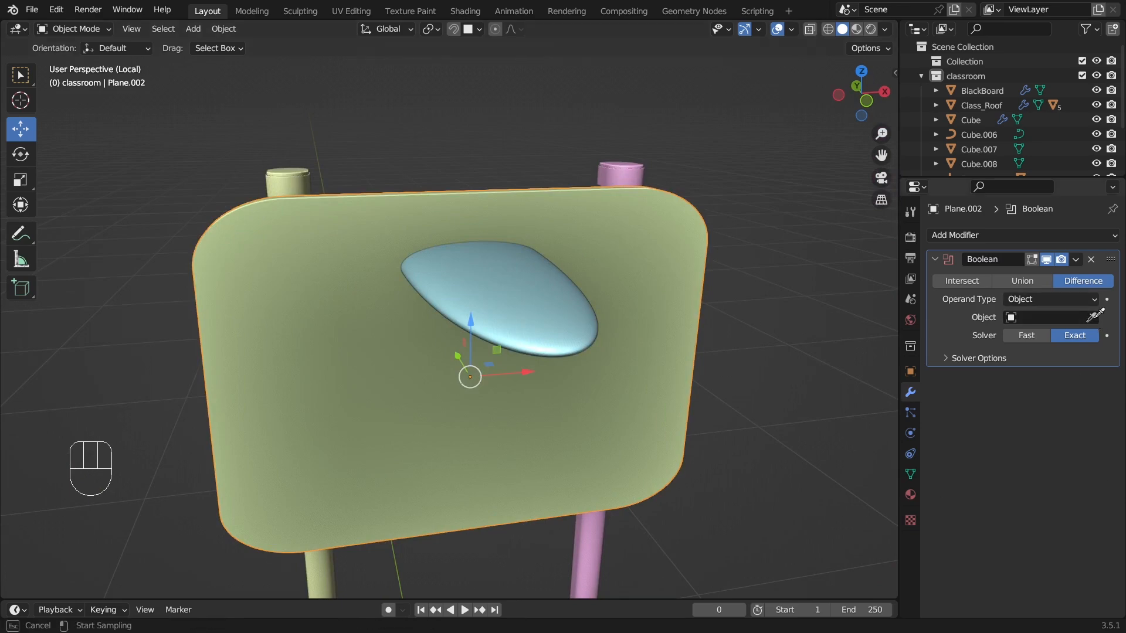
left_click(565, 315)
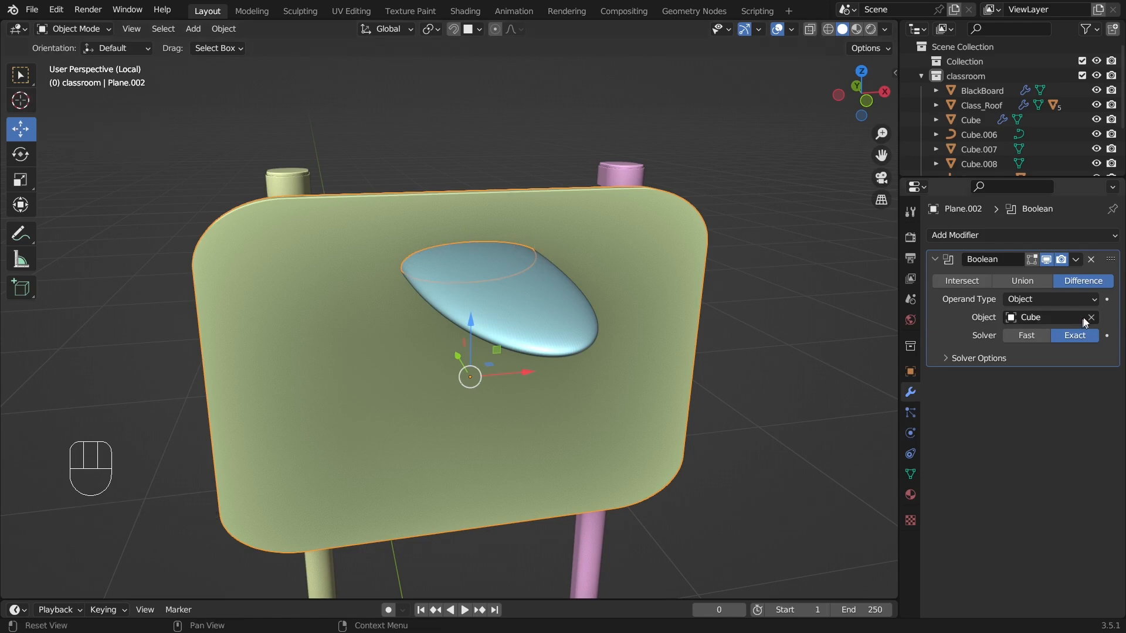
left_click(1075, 260)
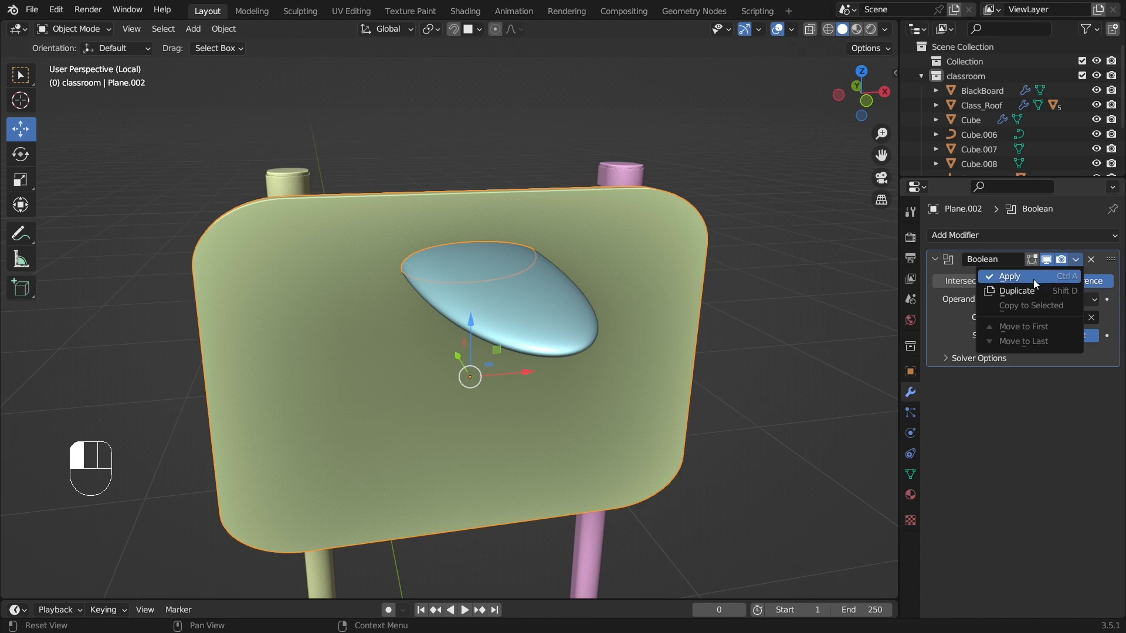
left_click(1033, 279)
Step: Delete the block used to cut the handle hole in the backrest
left_click(19, 74)
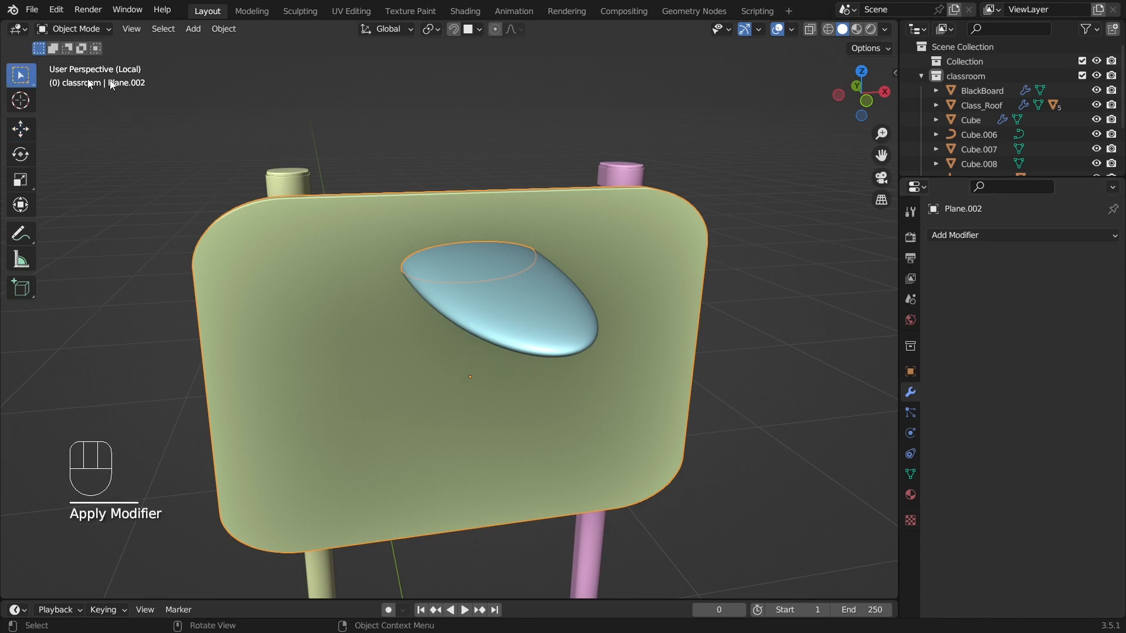
left_click(522, 311)
key("Delete")
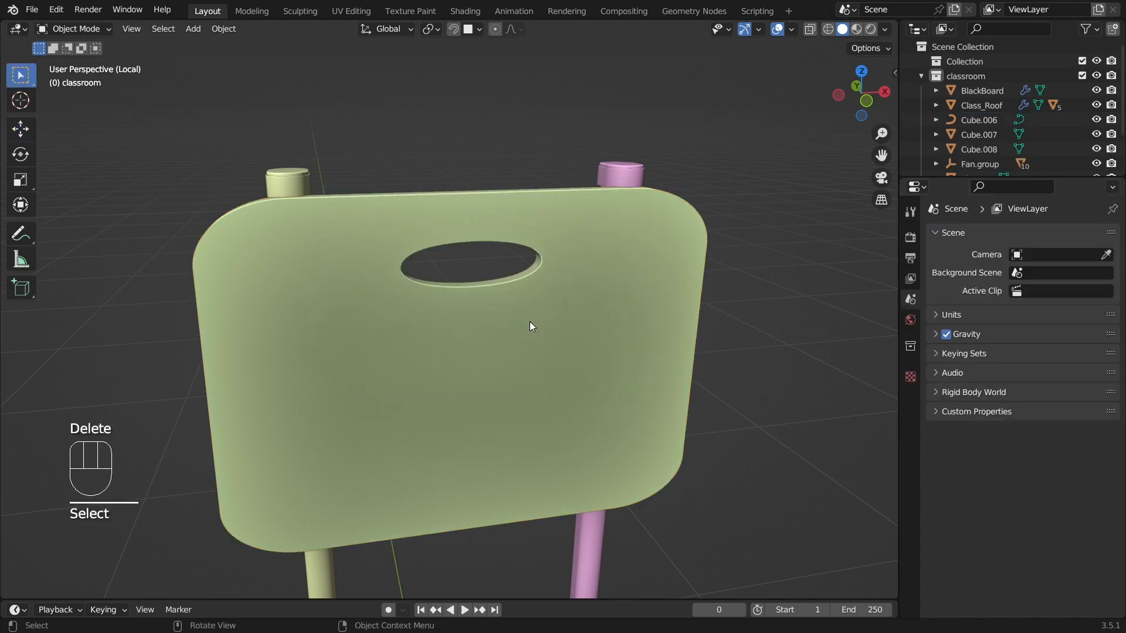
Step: Select the seat, backrest and both side frames with their caps, and join them into one object
scroll(593, 314, "down", 5)
middle_click_drag(592, 314, 532, 364)
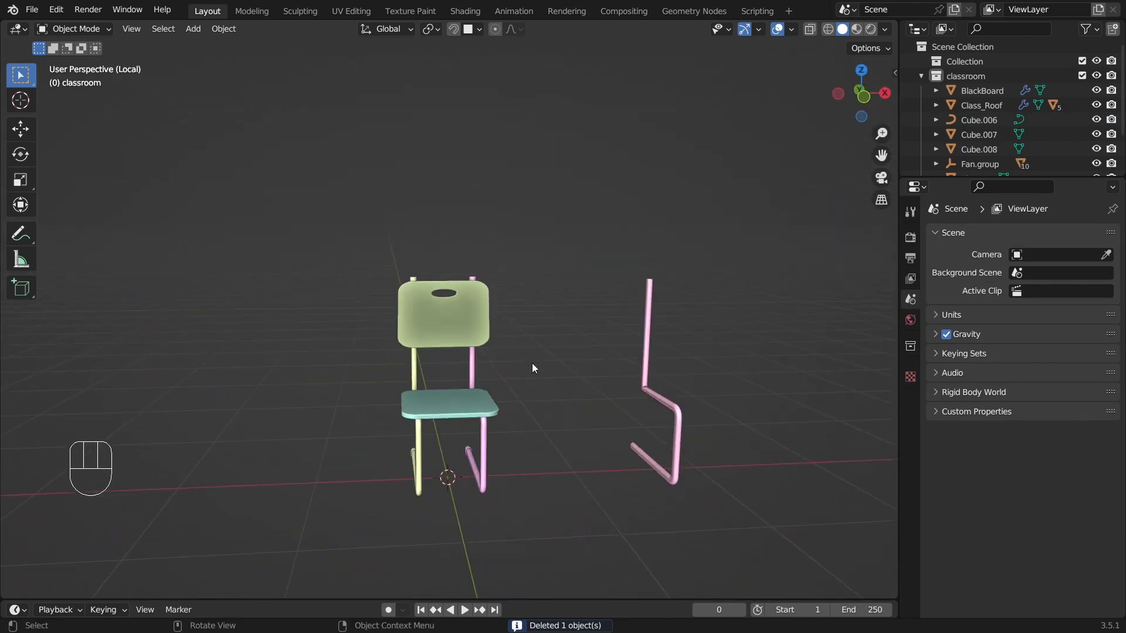
key("ctrl+z")
key("ctrl+z")
key("ctrl+z")
left_click_drag(294, 192, 535, 542)
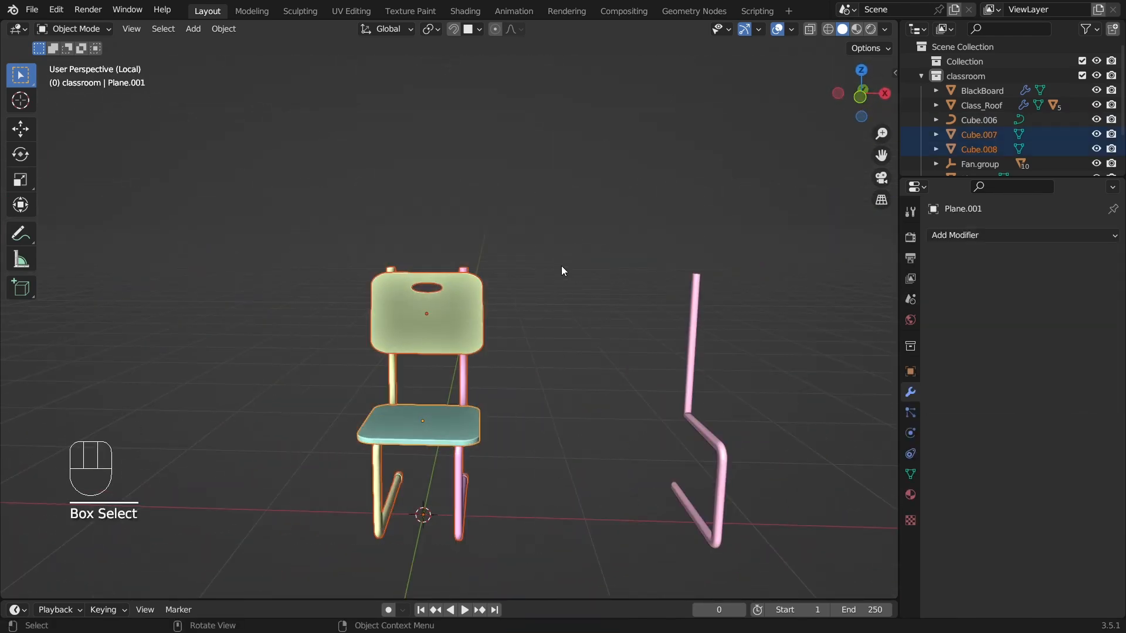
key("ctrl+j")
scroll(540, 415, "up", 3)
middle_click_drag(540, 415, 518, 412)
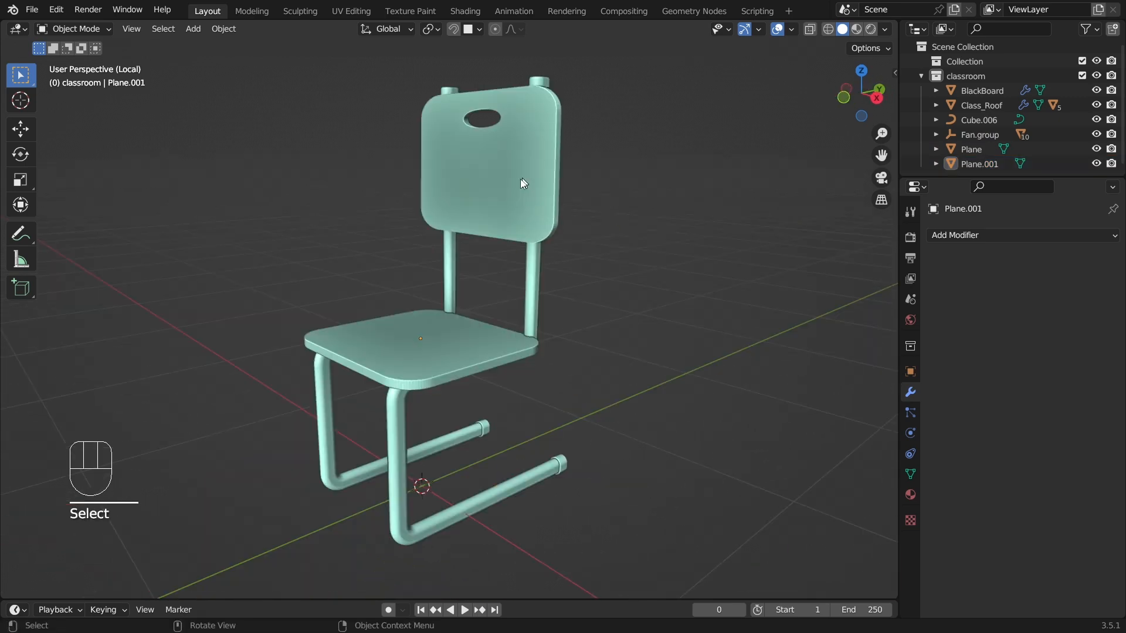
Step: Enter edit mode on the joined chair, show it in wireframe and box-select the backrest and upper tube faces
left_click(519, 179)
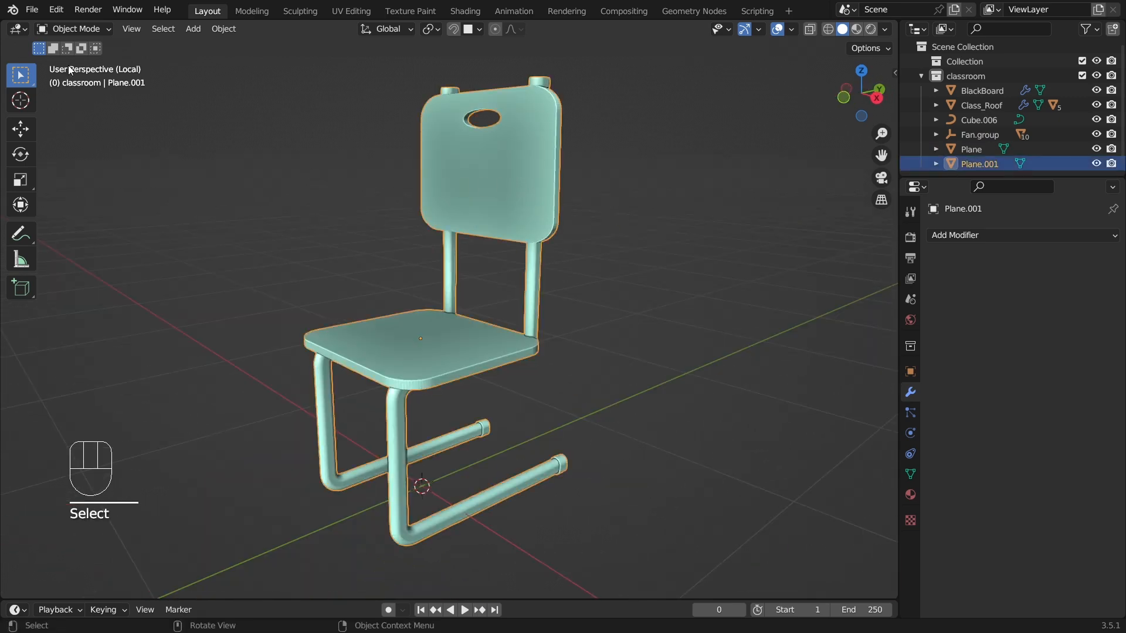
left_click(73, 28)
left_click(77, 59)
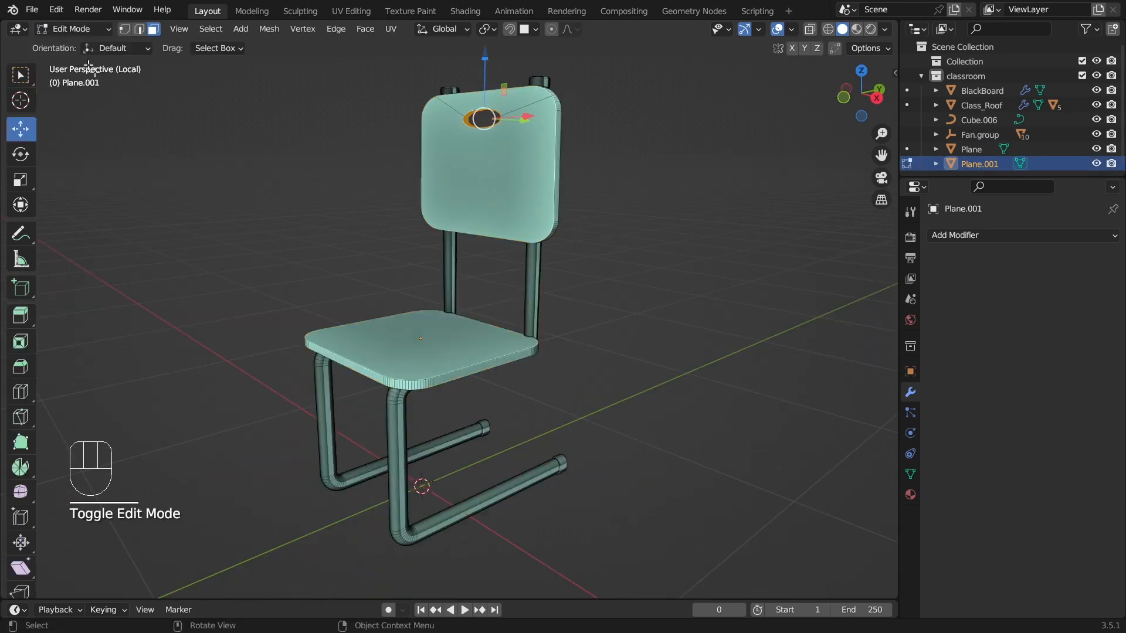
left_click(313, 229)
scroll(314, 229, "down", 1)
middle_click_drag(315, 229, 330, 247)
left_click(828, 29)
middle_click_drag(607, 351, 669, 364)
scroll(643, 345, "up", 1)
left_click_drag(339, 69, 642, 324)
middle_click_drag(669, 364, 212, 102)
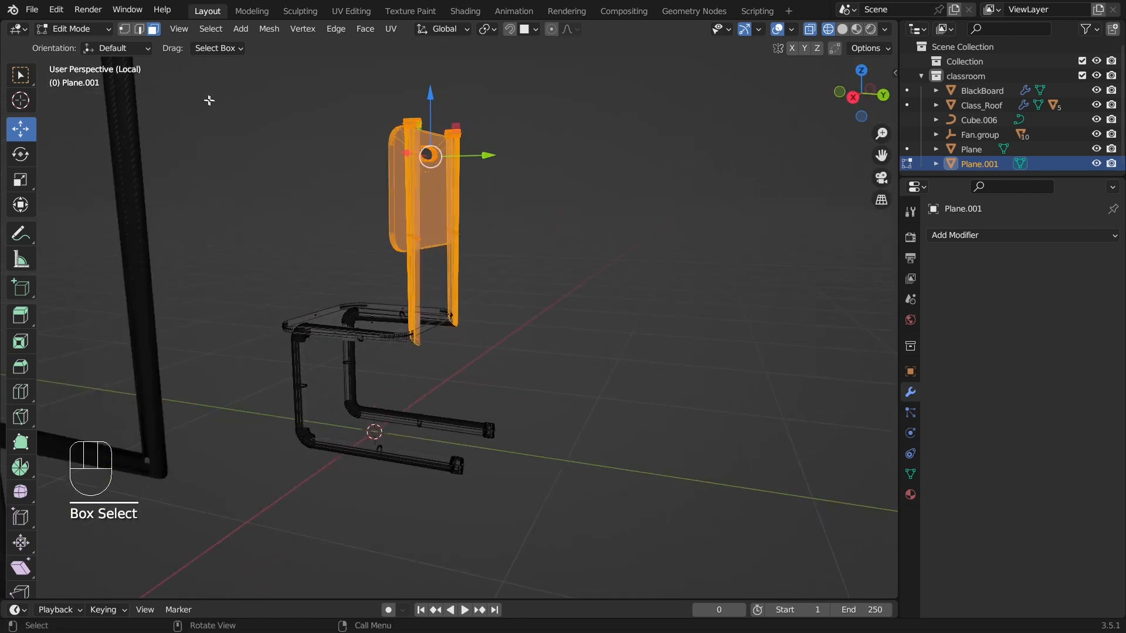
Step: In vertex selection, select the backrest and upper tube vertices and lower them along Z to shorten the chair back
left_click(124, 29)
left_click(309, 78)
left_click_drag(316, 72, 522, 276)
key("ctrl+z")
key("ctrl+z")
left_click_drag(402, 103, 626, 316)
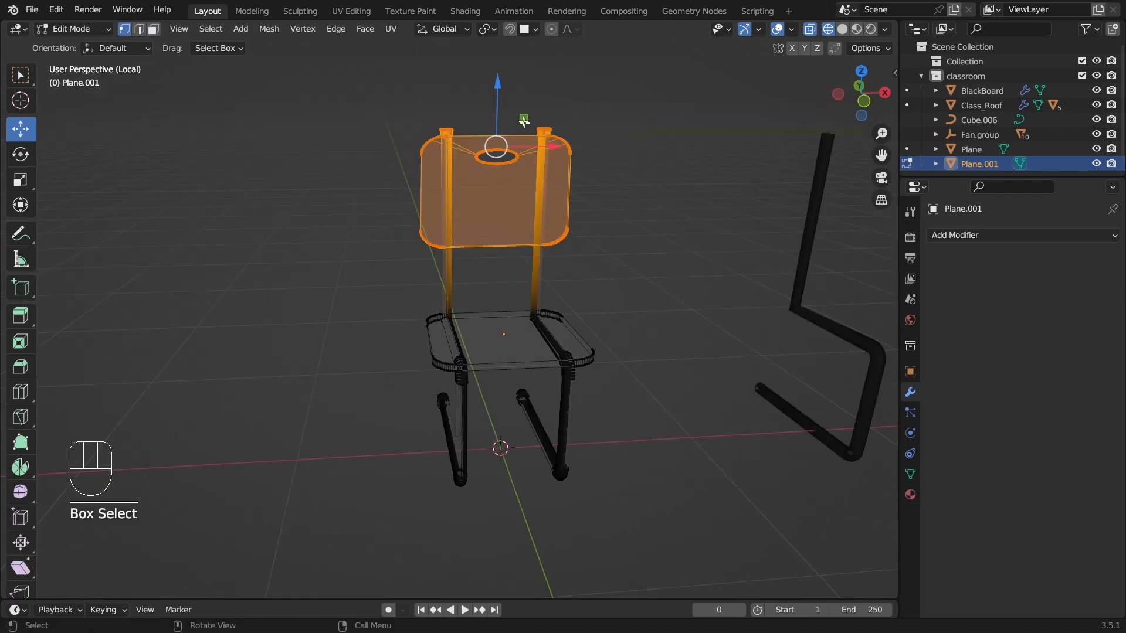
left_click_drag(498, 87, 499, 137)
middle_click_drag(479, 326, 462, 326)
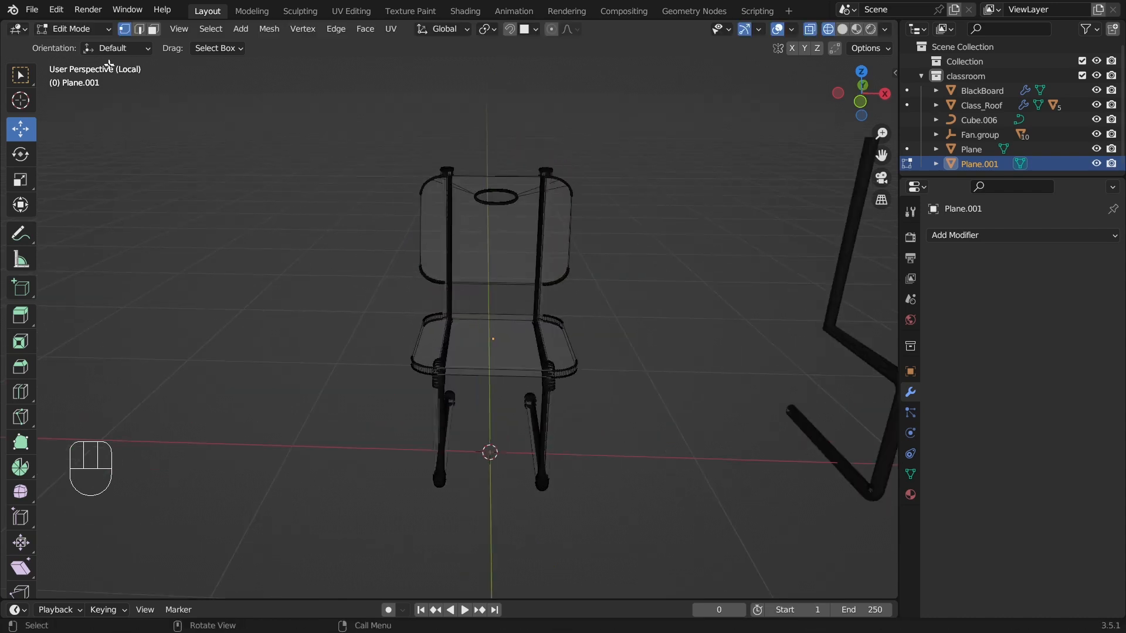
Step: Return the chair to object mode and restore solid shading
left_click(74, 29)
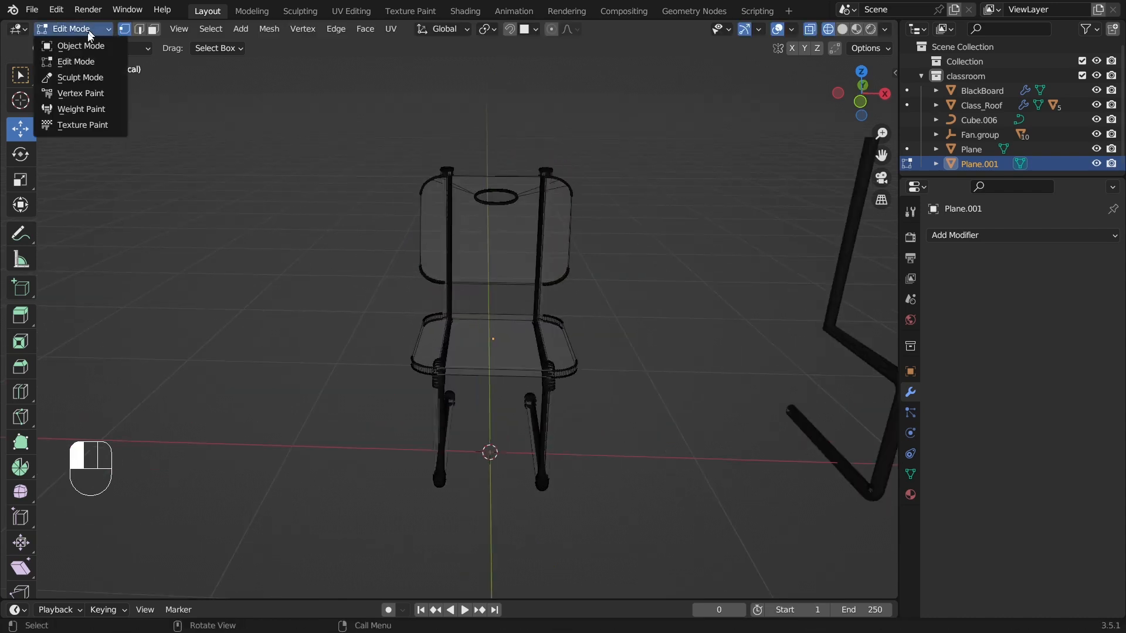
left_click(79, 61)
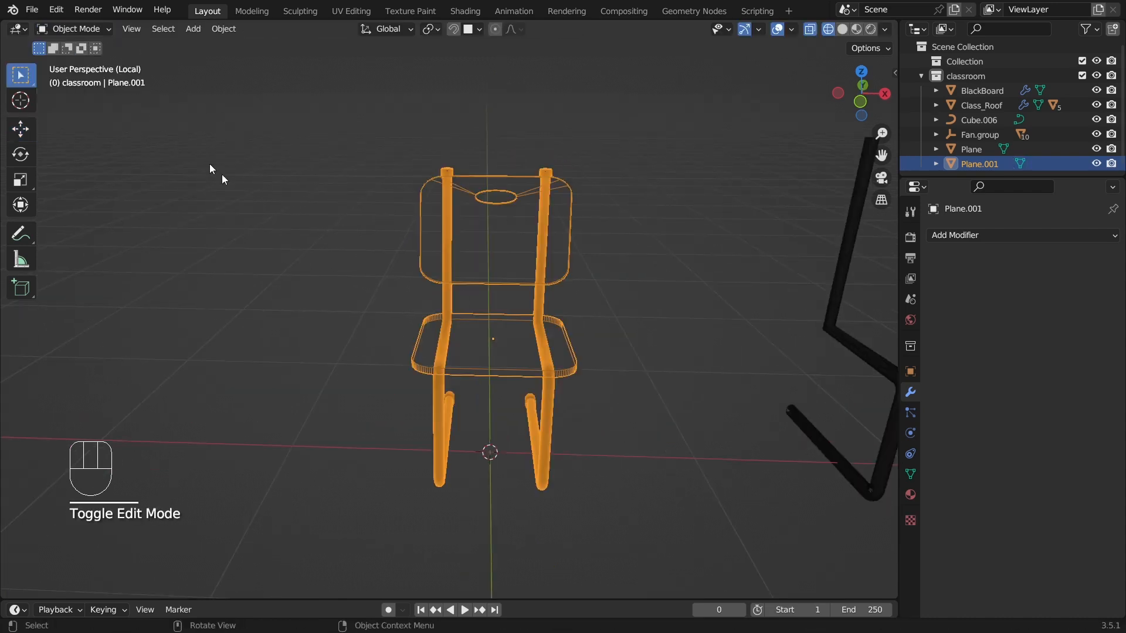
left_click(843, 29)
Step: Delete the spare tubular frame curve standing beside the chair
left_click(677, 238)
scroll(674, 258, "down", 3)
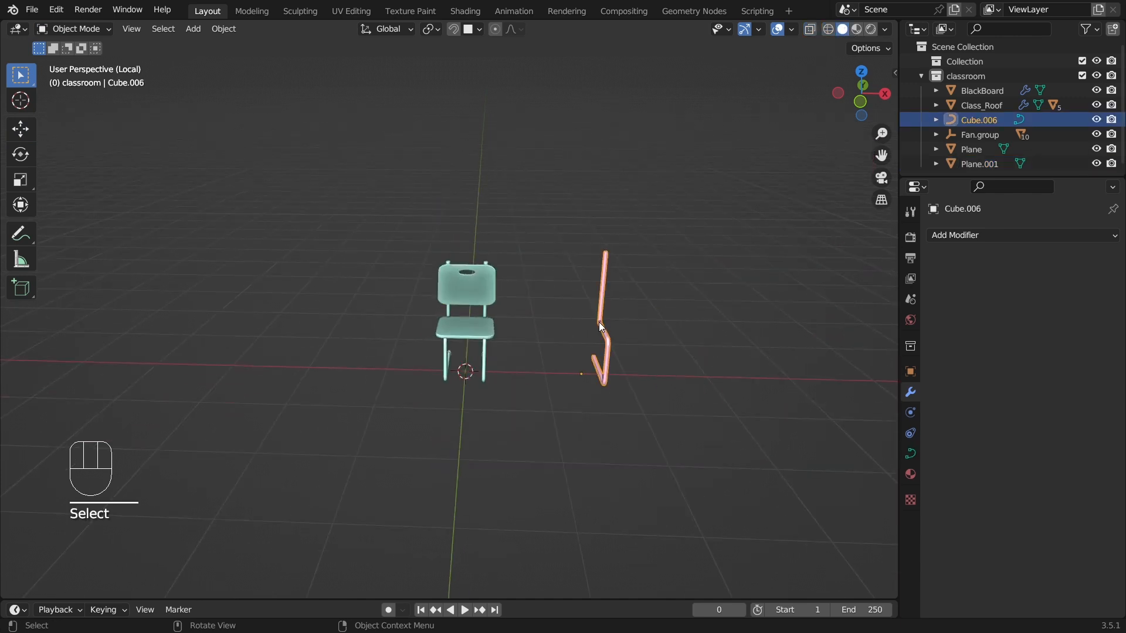
left_click(599, 326)
key("Delete")
left_click(481, 287)
scroll(559, 255, "up", 7)
middle_click_drag(578, 254, 533, 255)
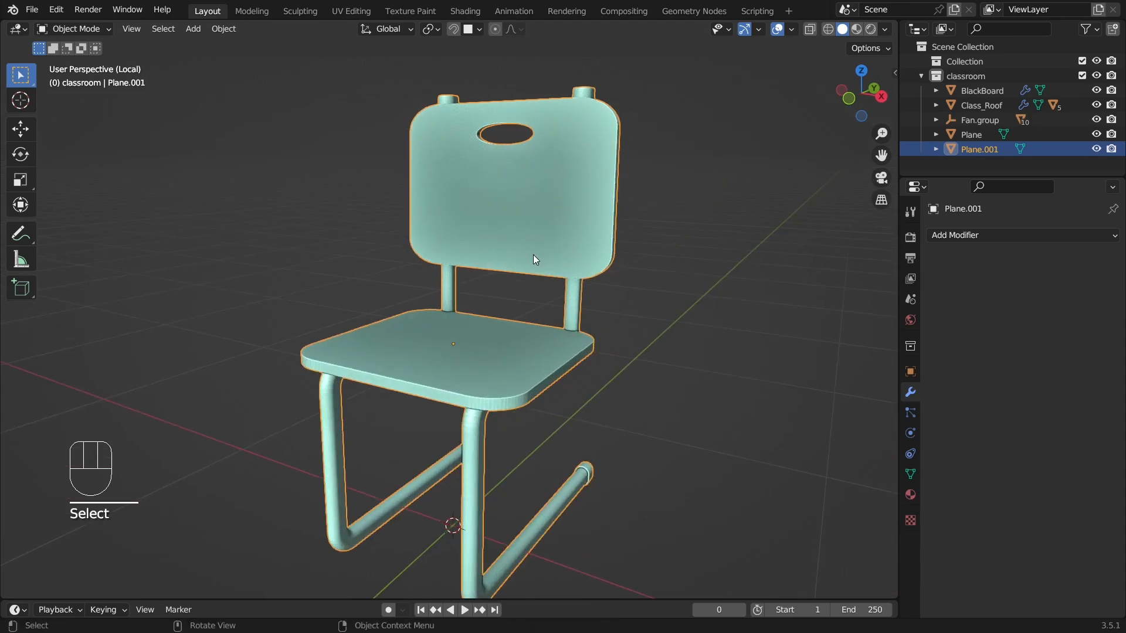
Step: Leave local view and move the chair along Y out of the desk toward the blackboard wall
key("slash")
left_click(469, 380)
left_click(367, 380)
middle_click_drag(487, 367, 484, 363)
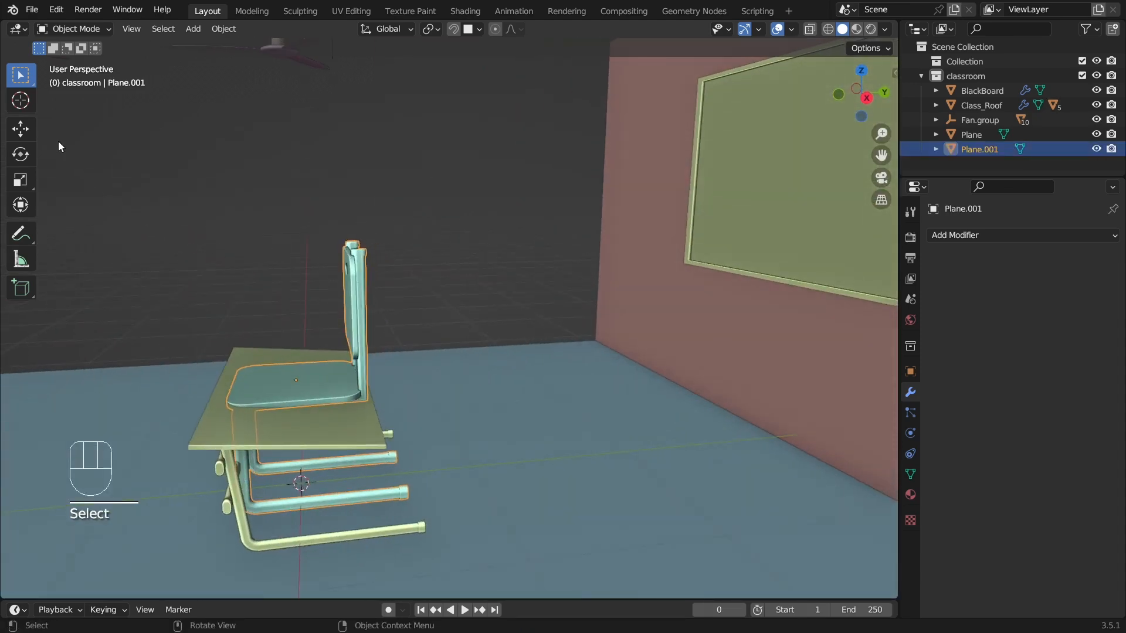
left_click(21, 129)
left_click_drag(370, 387, 530, 380)
Step: Scale the desk up uniformly by about 1.4
left_click(346, 408)
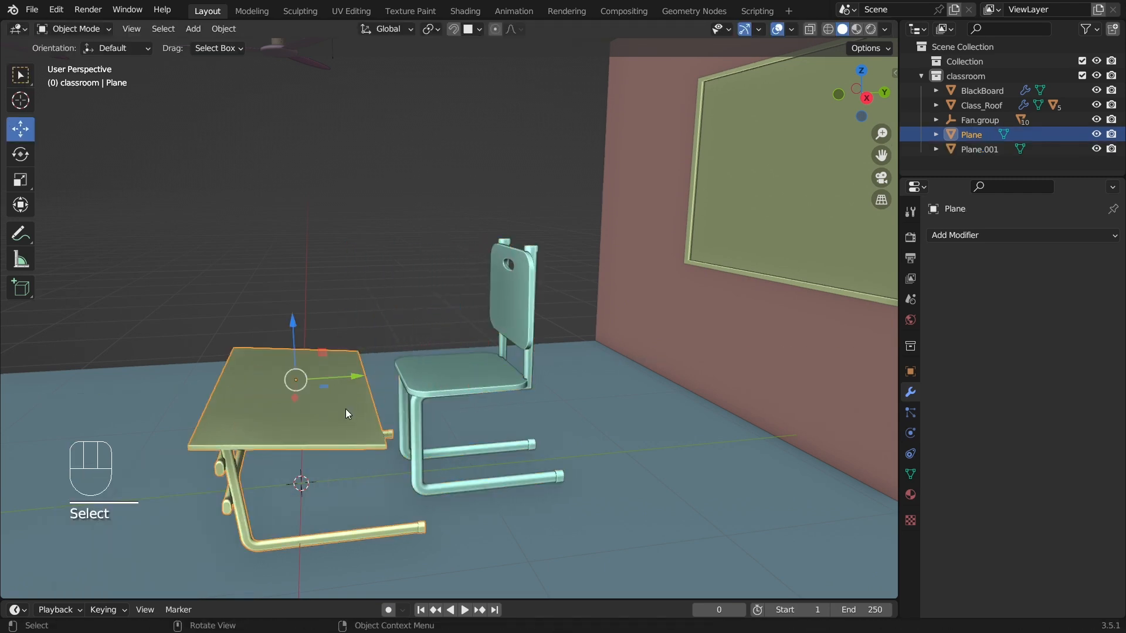
key("s")
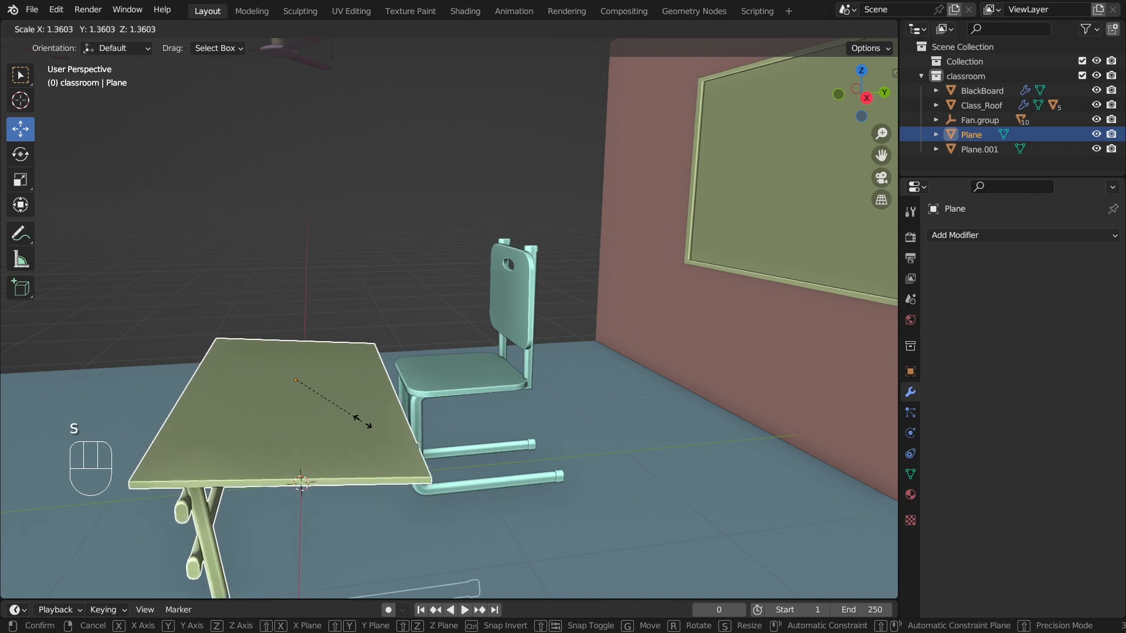
left_click(374, 429)
Step: Raise the enlarged desk and shift it about -0.291 m along Y, away from the chair
scroll(370, 352, "down", 4)
left_click_drag(368, 298, 366, 261)
middle_click_drag(455, 427, 469, 427)
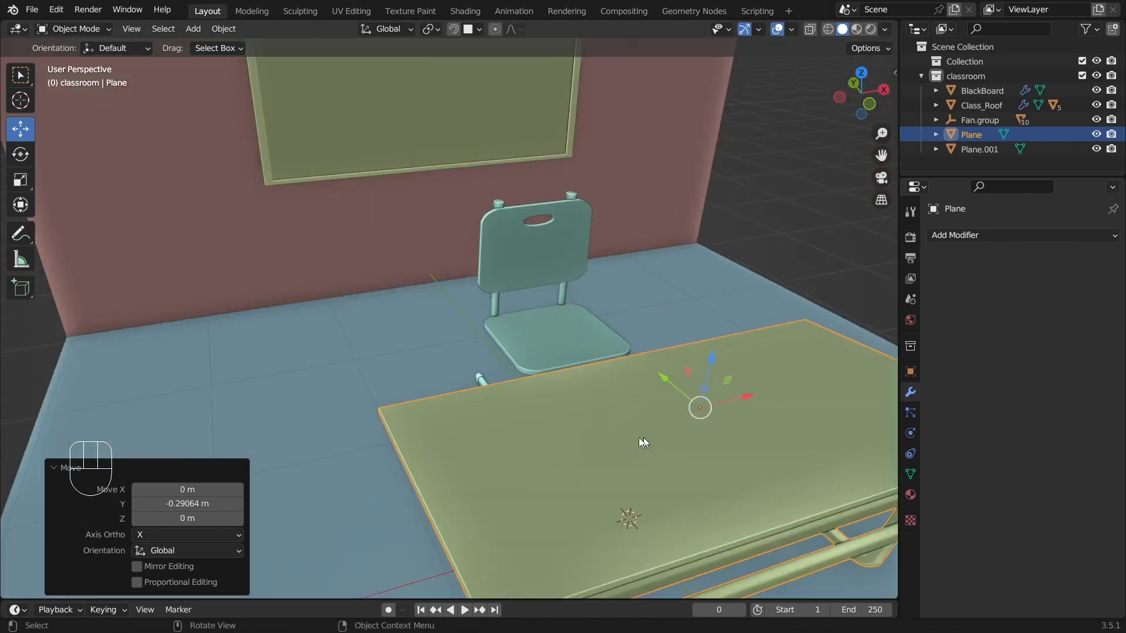
middle_click_drag(640, 438, 296, 385)
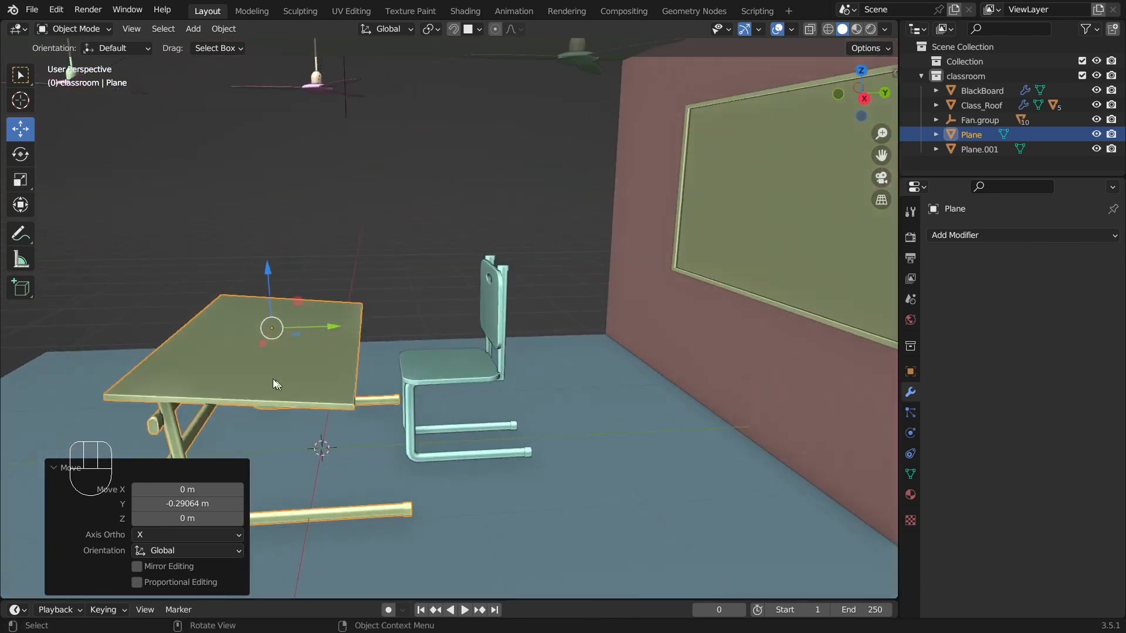
Step: Scale the desk along Y to about 0.78 to make the tabletop narrower
left_click(347, 347)
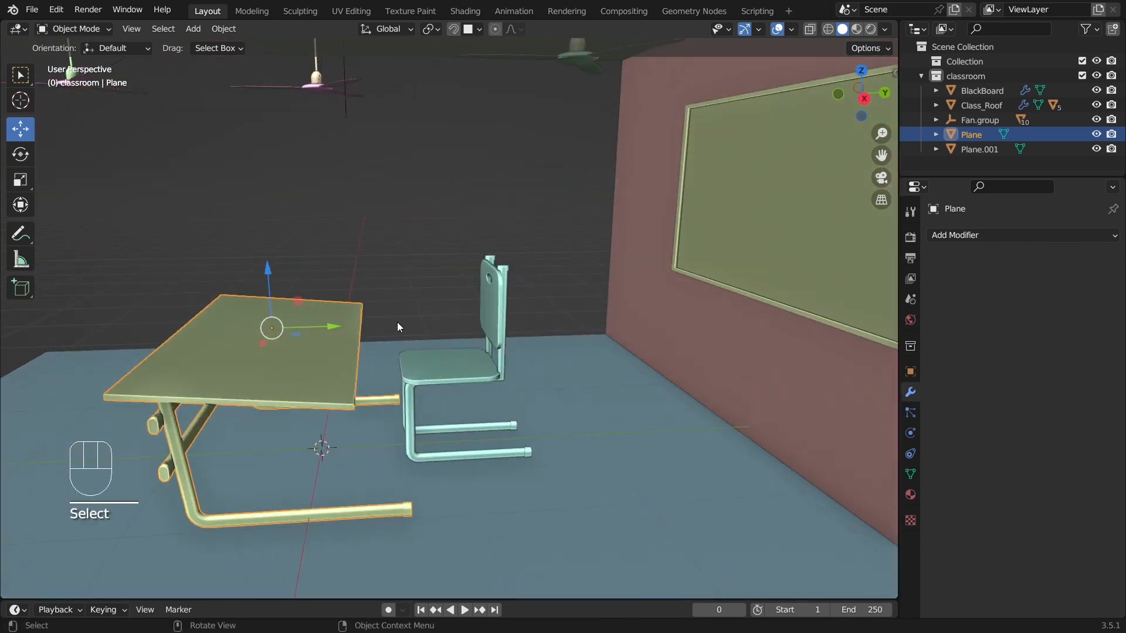
key("s")
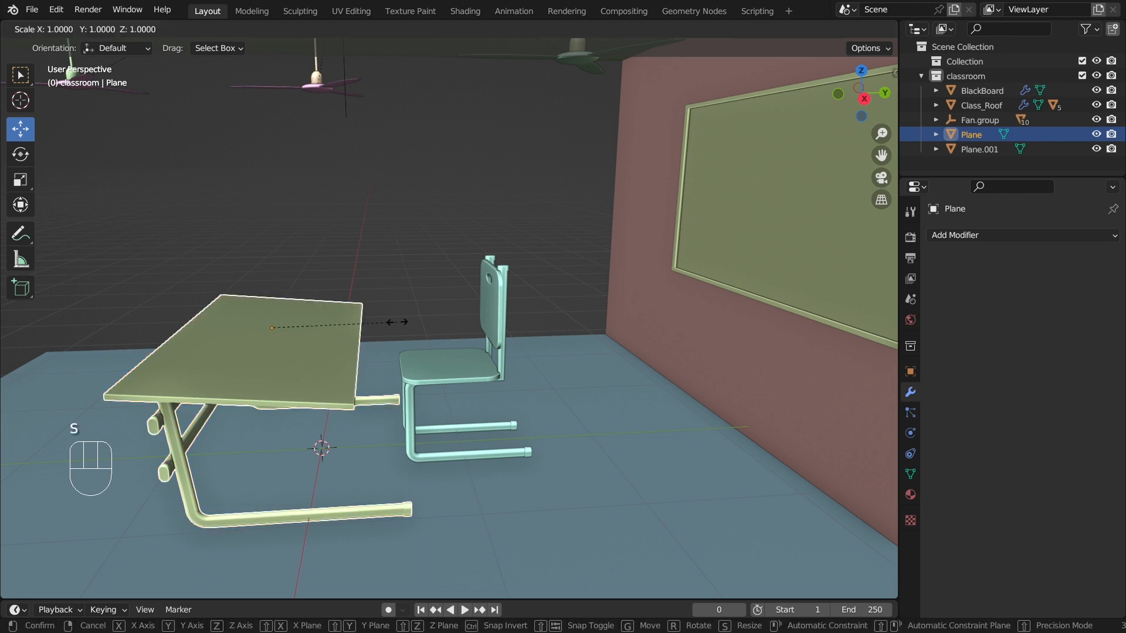
key("y")
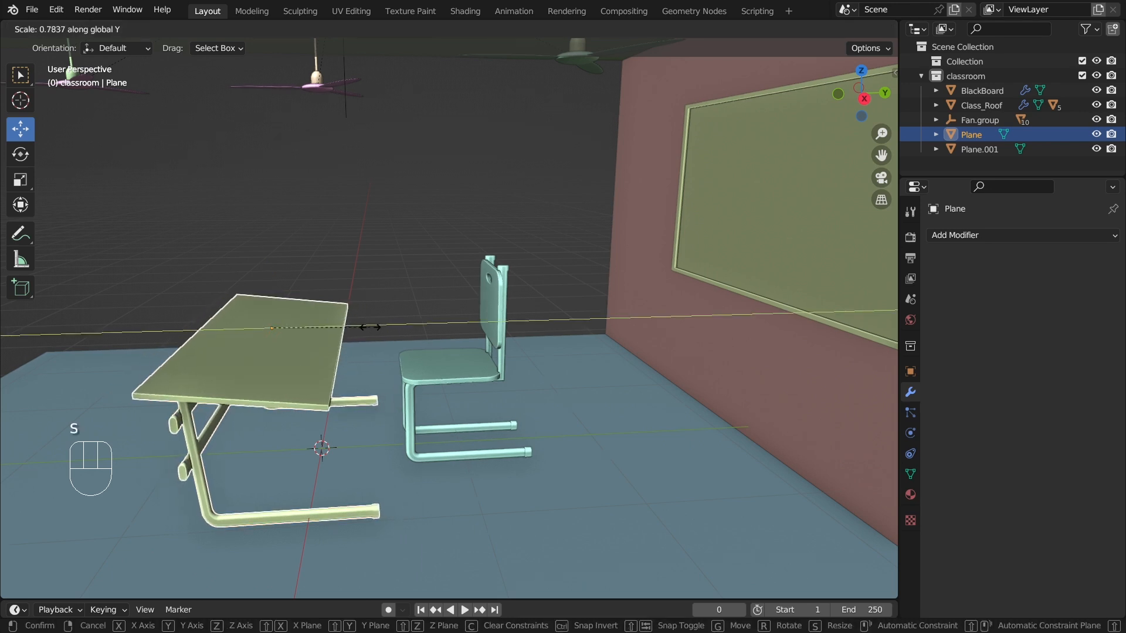
left_click(366, 327)
left_click(395, 196)
Step: Move the chair along X toward one end of the desk and shift it slightly along Y toward the desk
left_click(437, 359)
middle_click_drag(436, 359, 511, 358)
scroll(512, 359, "up", 2)
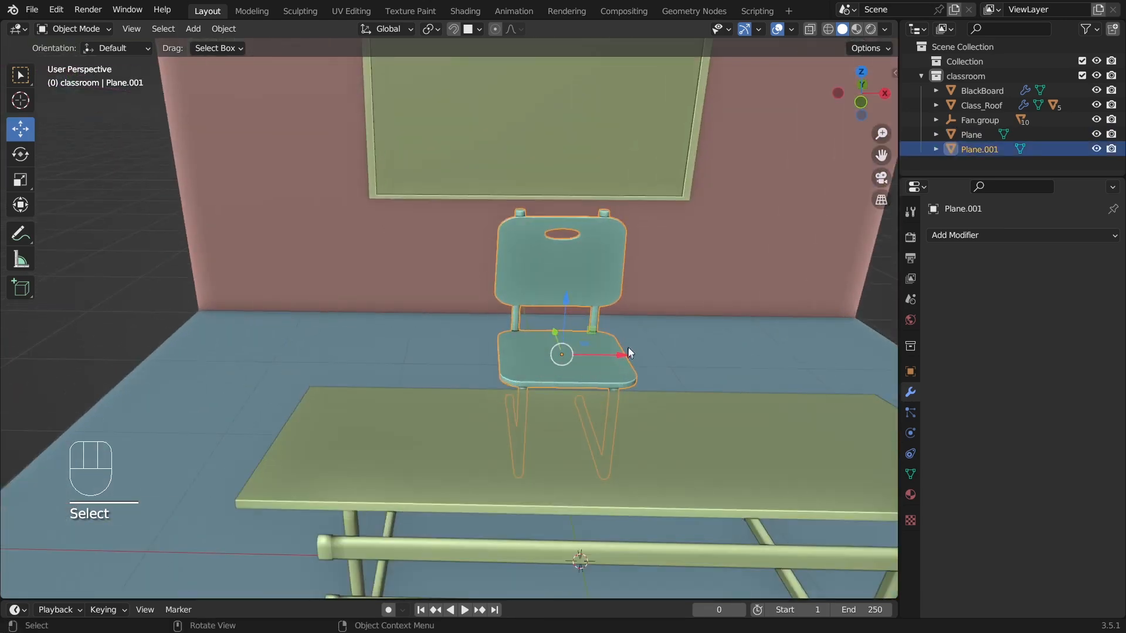
left_click_drag(620, 355, 787, 358)
left_click_drag(701, 330, 703, 348)
left_click(744, 427)
left_click(743, 428)
Step: Nudge the chair about -0.008 m along X to fine-tune its place behind the desk
scroll(560, 443, "down", 1)
middle_click_drag(555, 448, 527, 435)
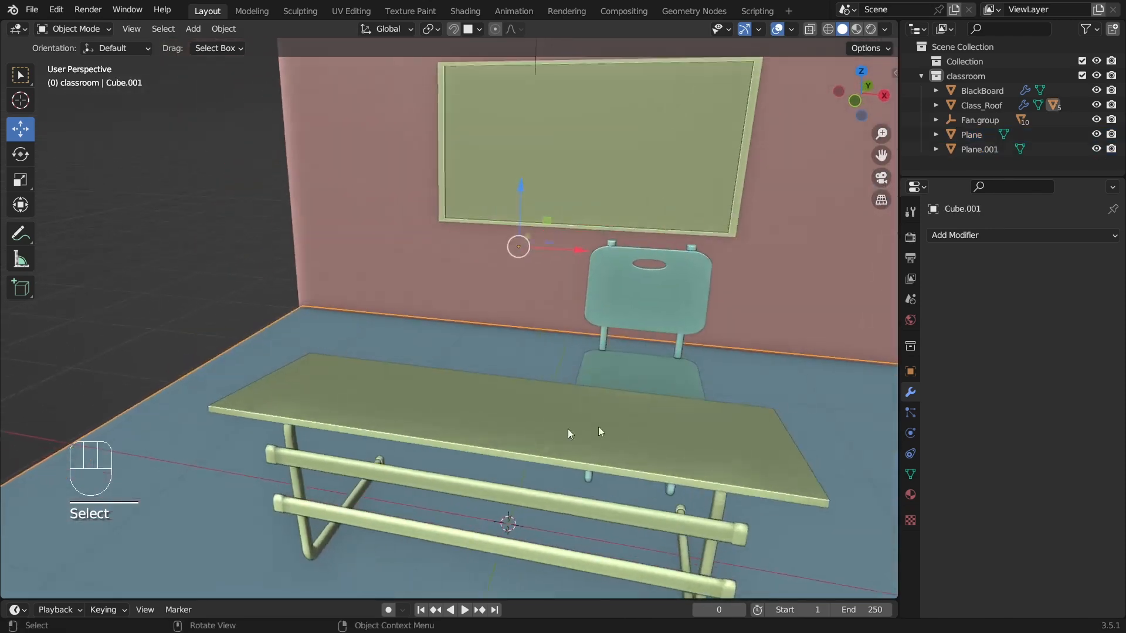
middle_click_drag(753, 401, 679, 394)
scroll(656, 376, "down", 4)
left_click(610, 359)
left_click_drag(631, 360, 629, 363)
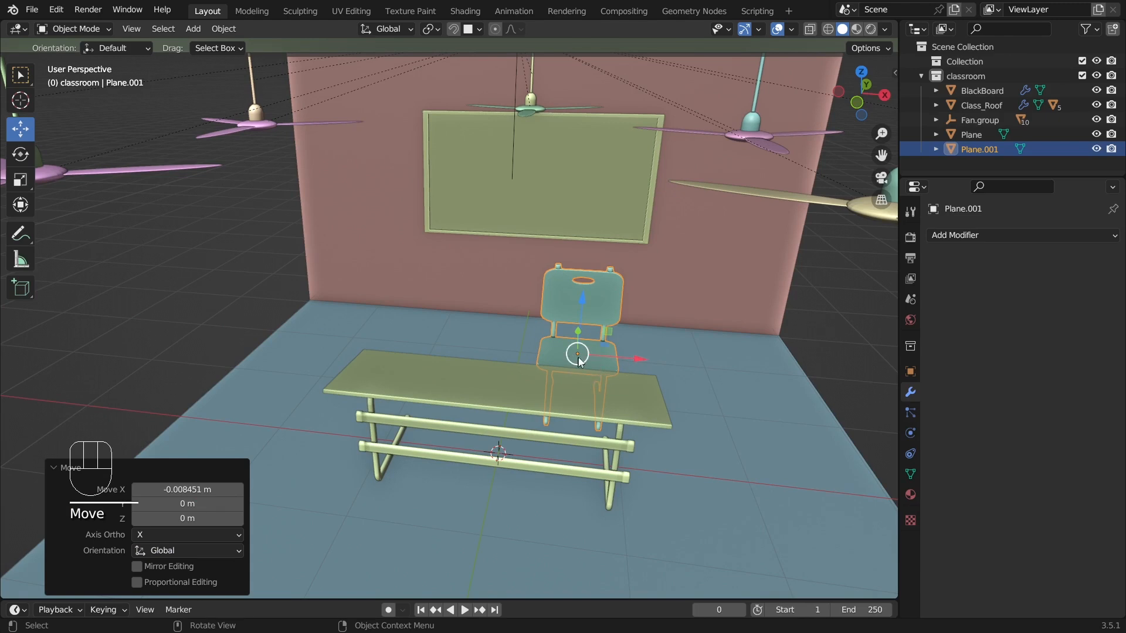
Step: In front view, set the chair's origin to the 3D cursor
key("KP_1")
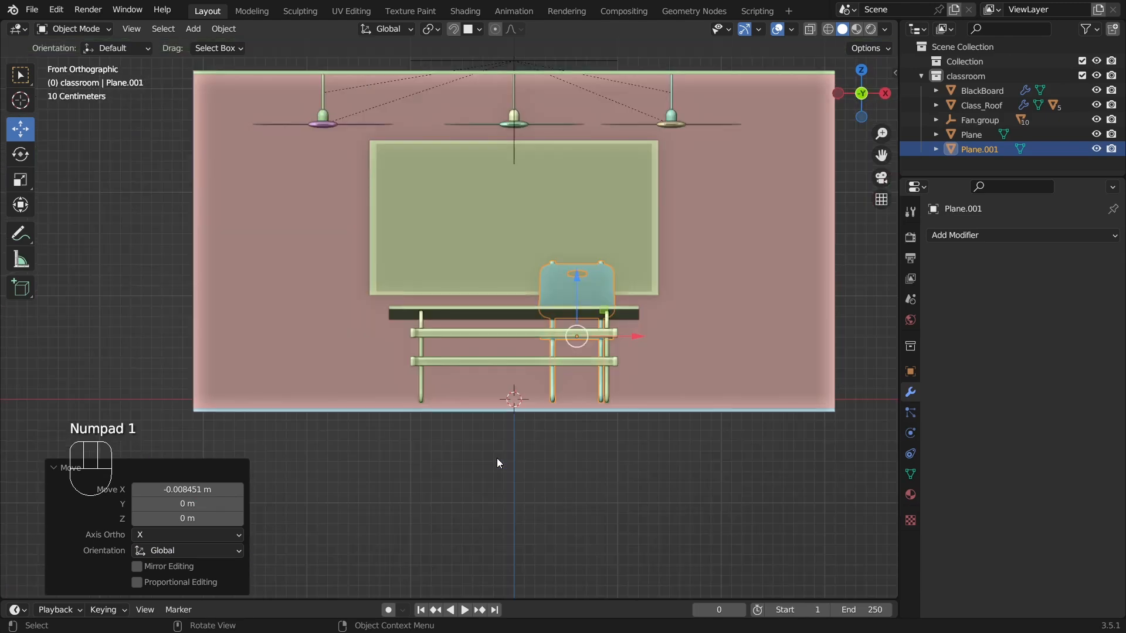
scroll(617, 318, "up", 3)
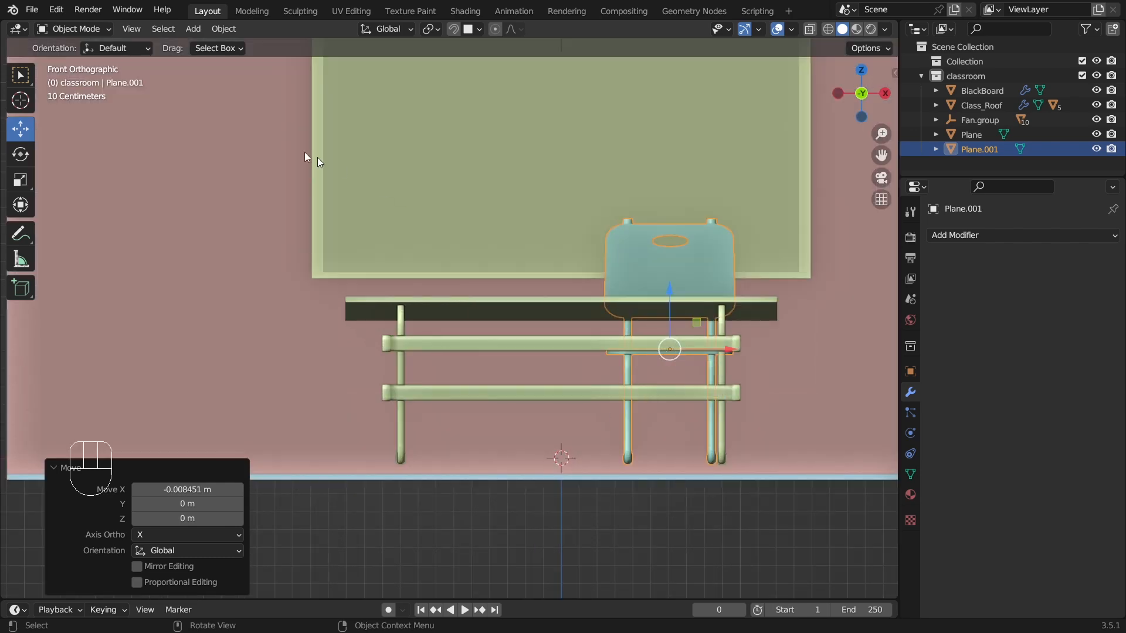
left_click(224, 29)
mouse_move(281, 60)
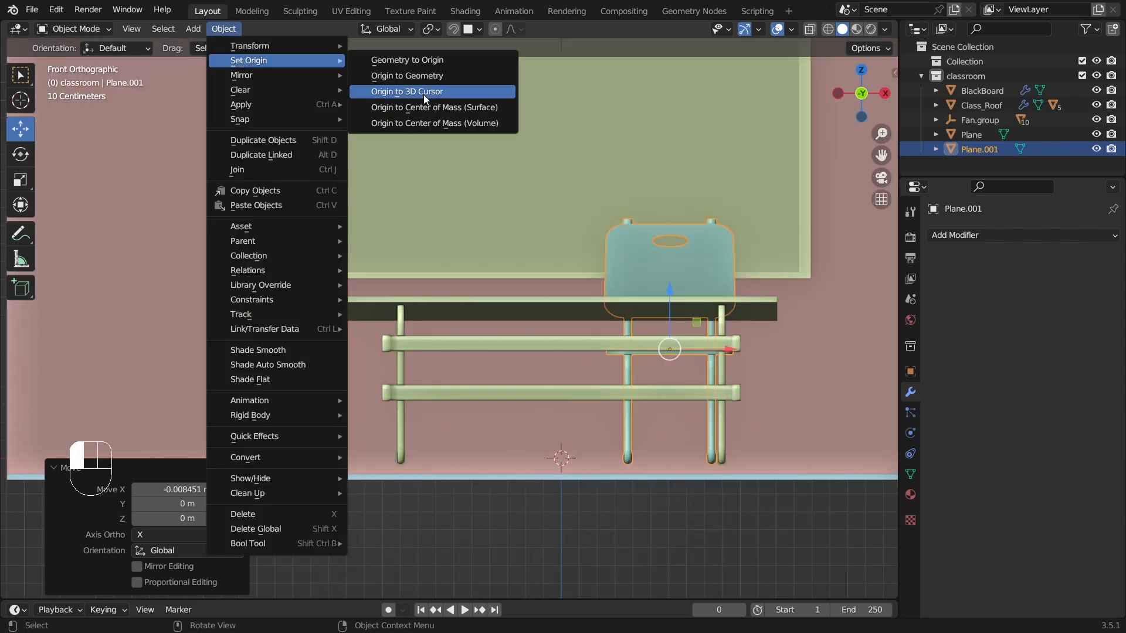
left_click(423, 93)
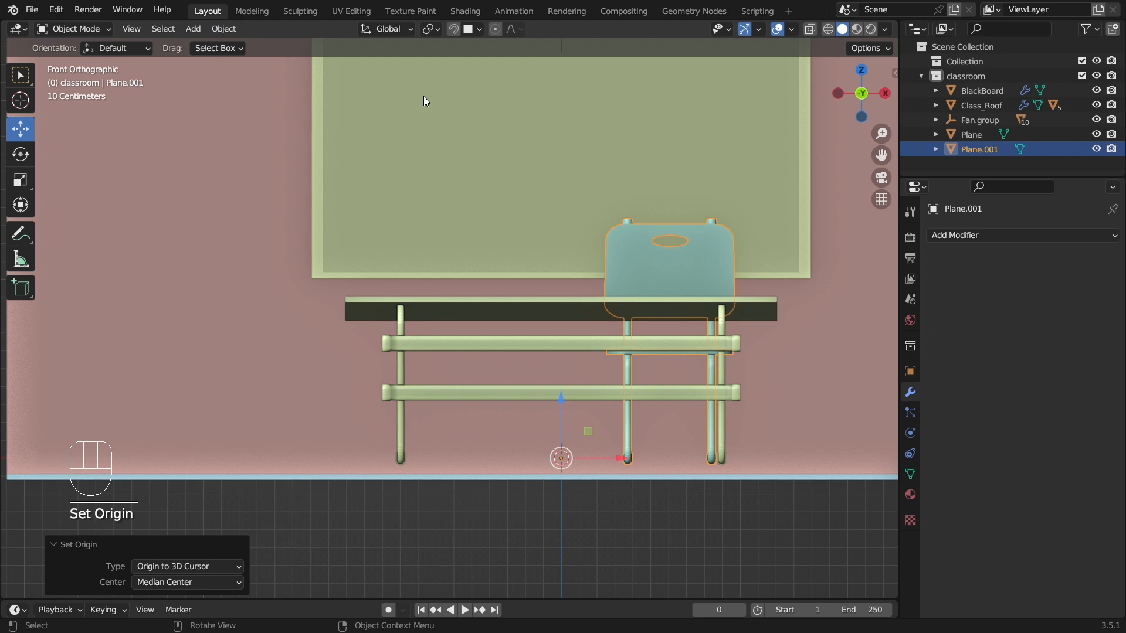
Step: Duplicate the chair in place and mirror the copy along global X to the other half of the desk
key("shift+d")
right_click(694, 284)
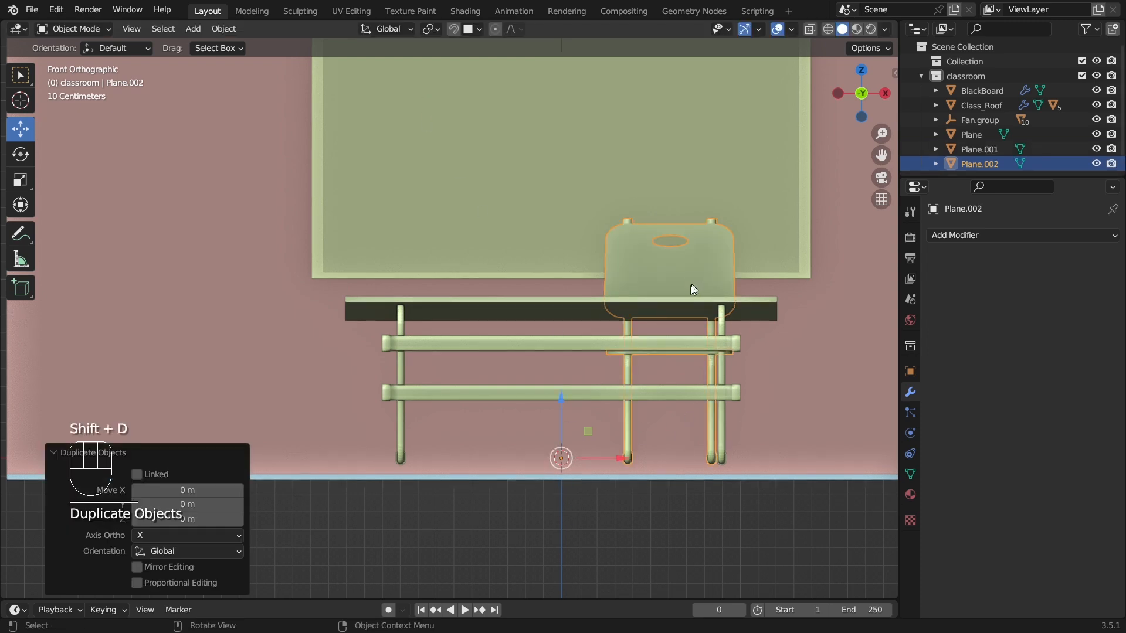
left_click(224, 29)
mouse_move(244, 77)
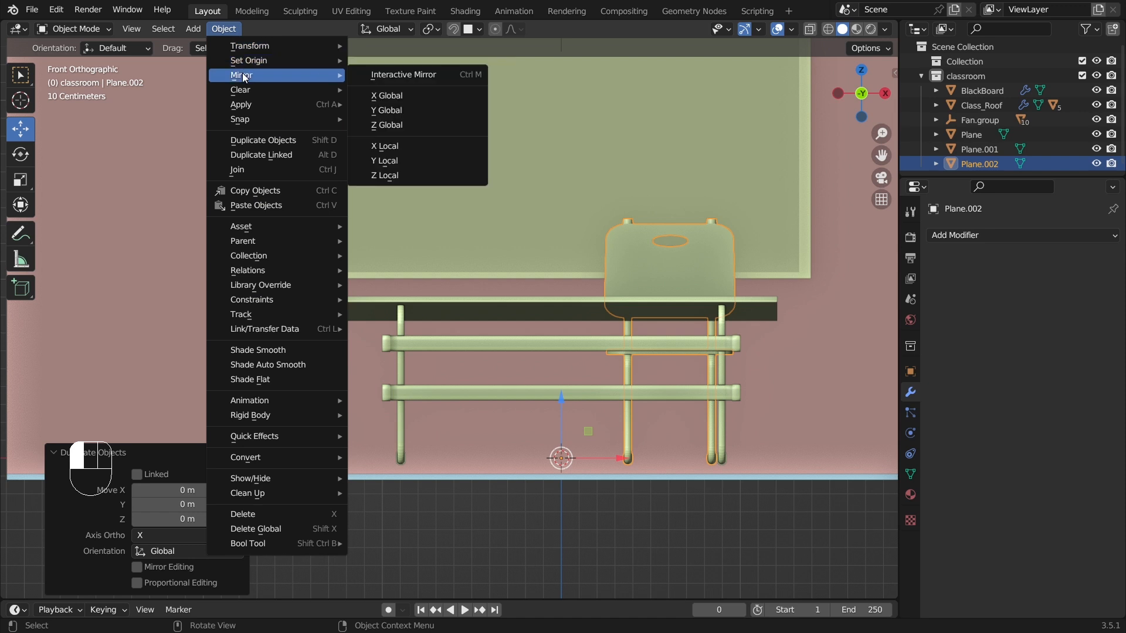
left_click(420, 97)
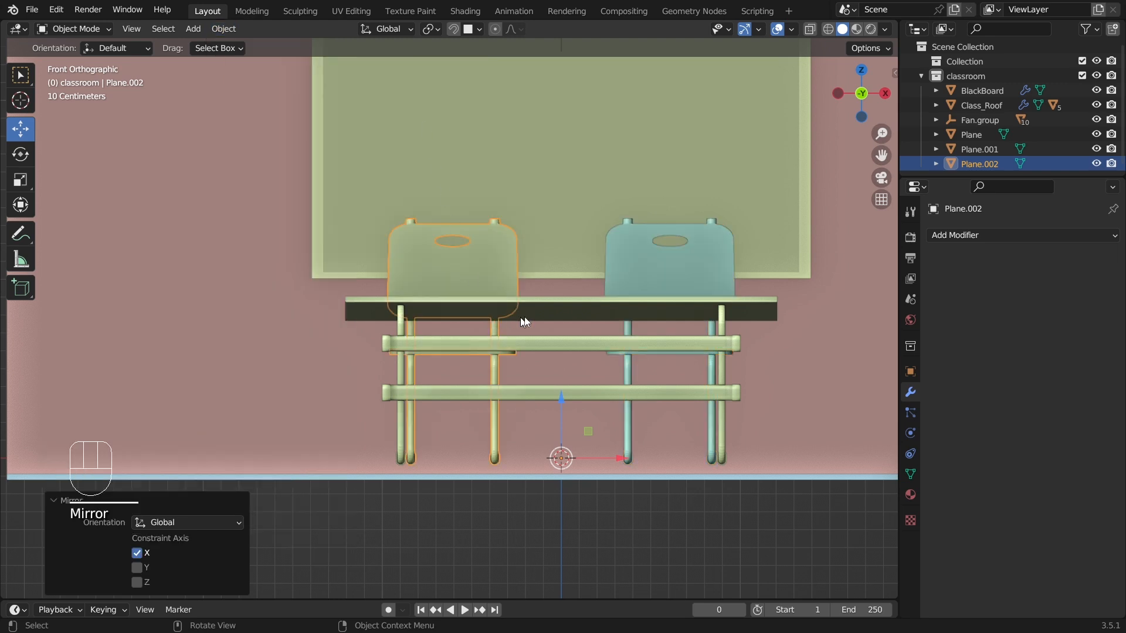
middle_click_drag(619, 302, 387, 352)
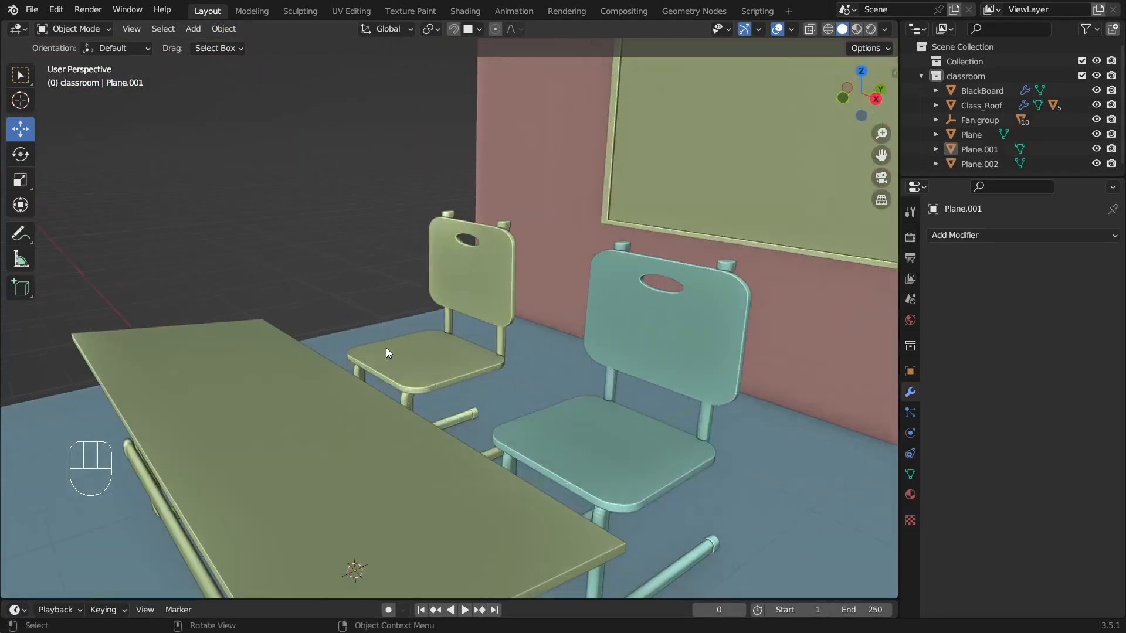
Step: Rename the desk object as Table
left_click(311, 452)
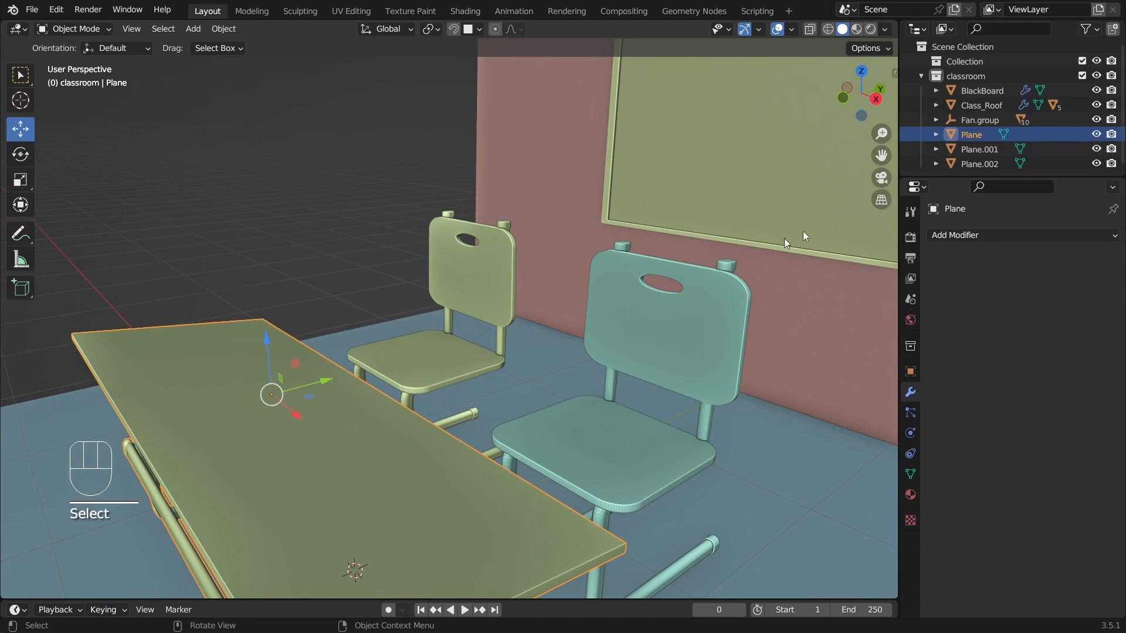
double_click(976, 137)
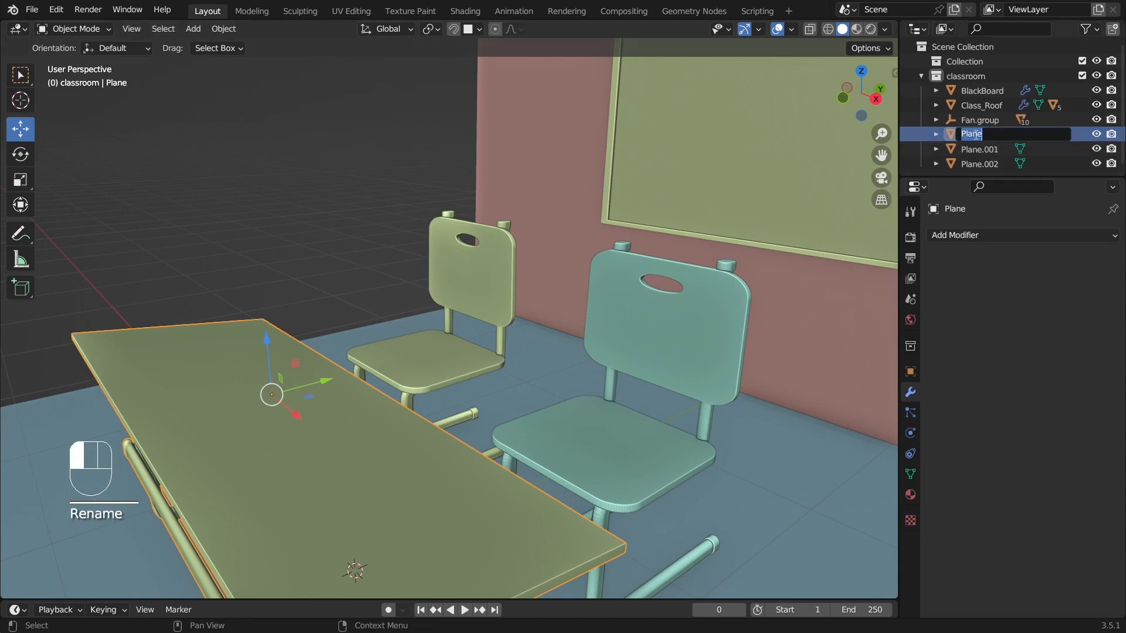
key("super")
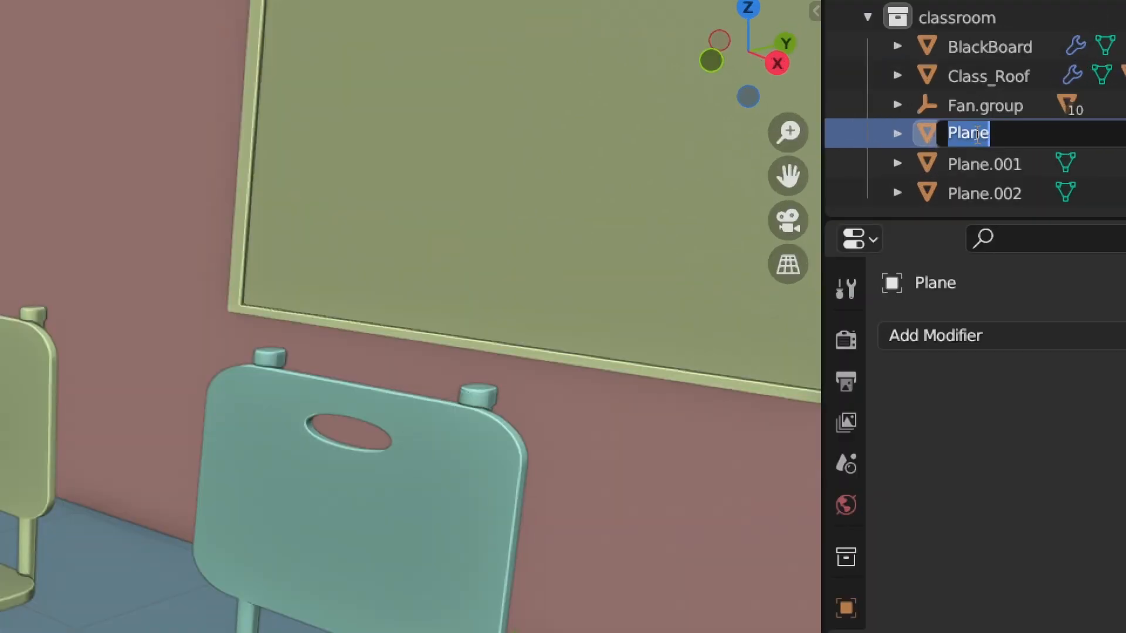
type("Table")
key("Return")
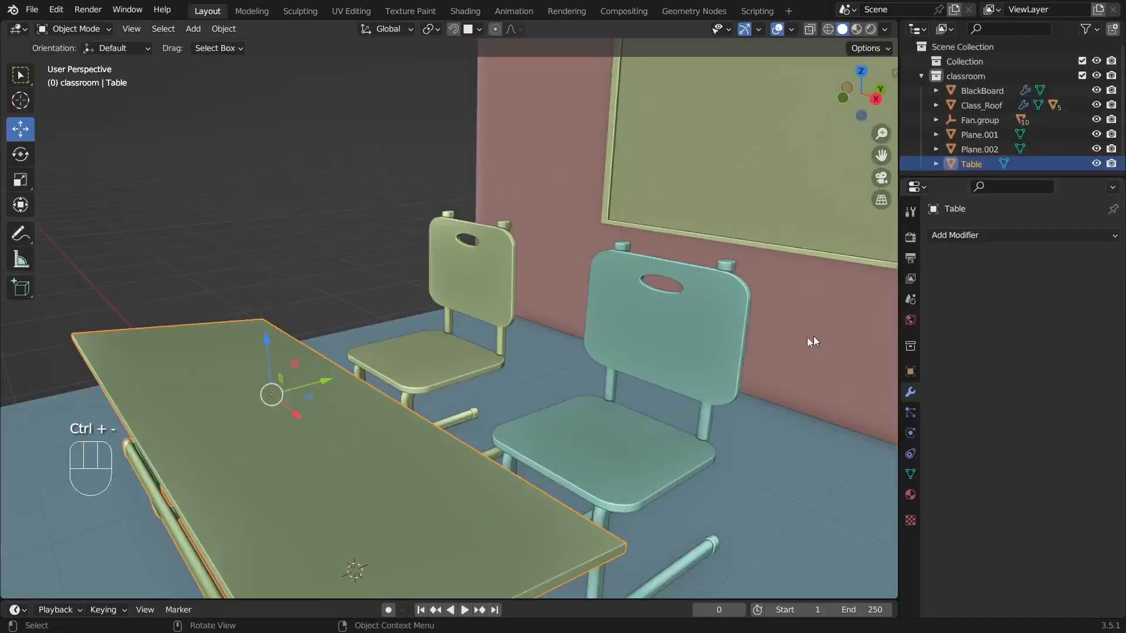
left_click(752, 332)
Step: Rename the original chair as Chair1 and its mirrored copy as Chair2
left_click_drag(990, 177, 944, 229)
left_click(978, 134)
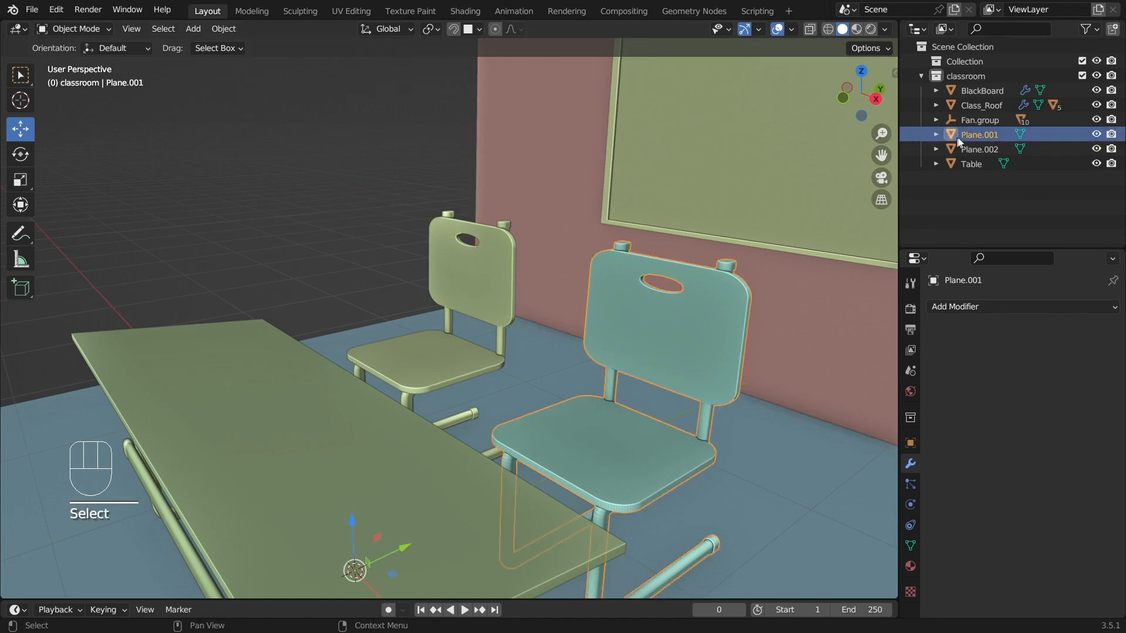
double_click(977, 133)
type("Chair1")
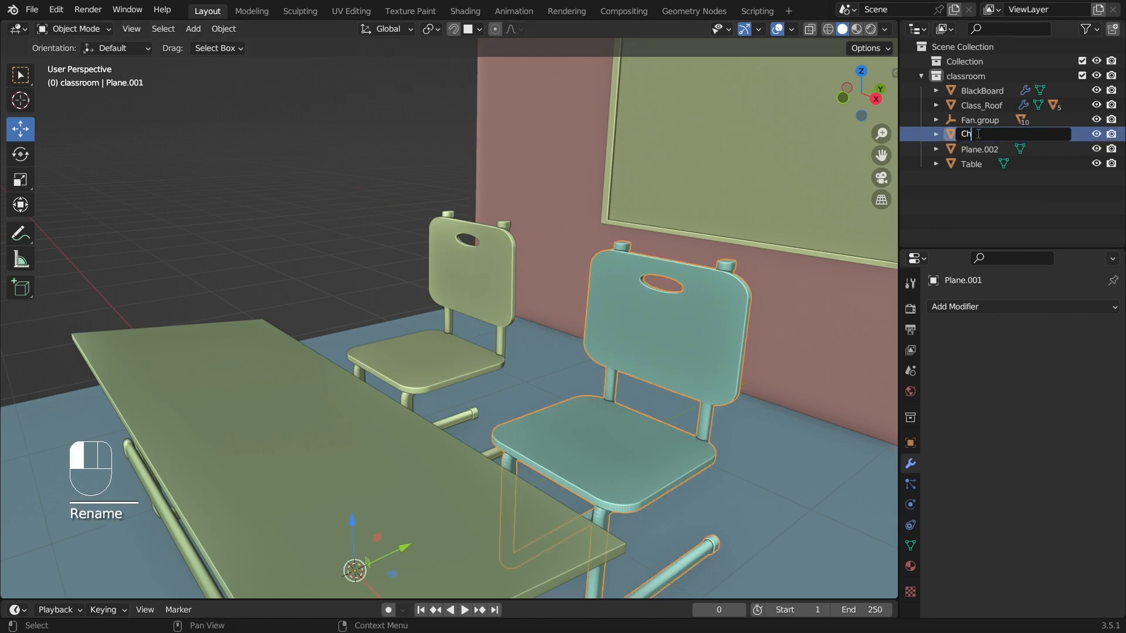
key("Return")
left_click(972, 148)
double_click(972, 148)
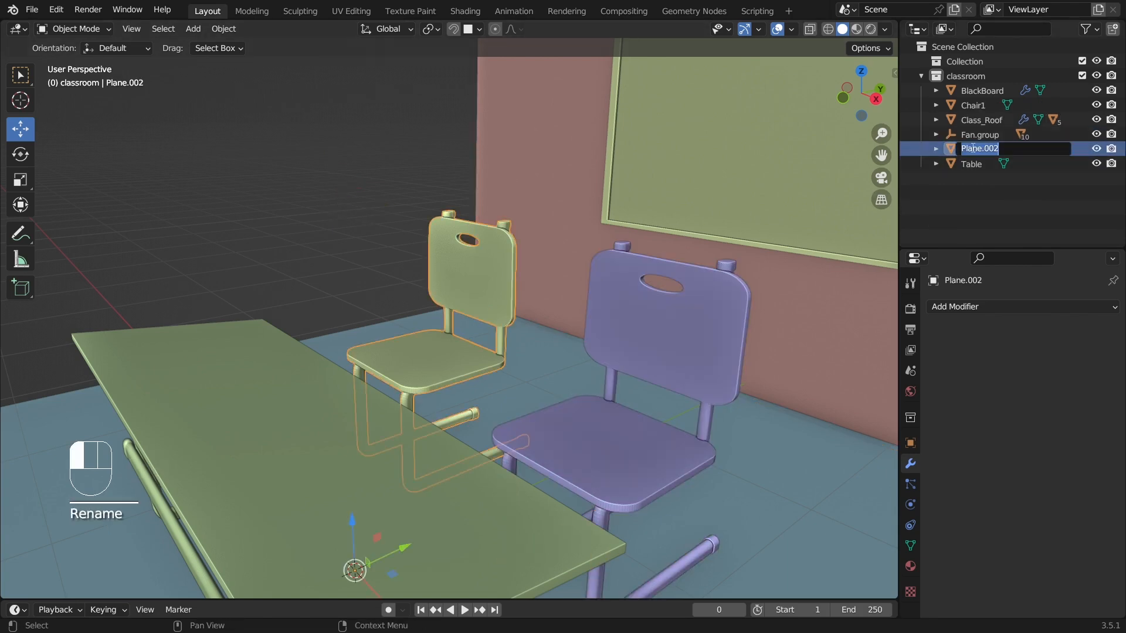
type("Chair2")
key("Return")
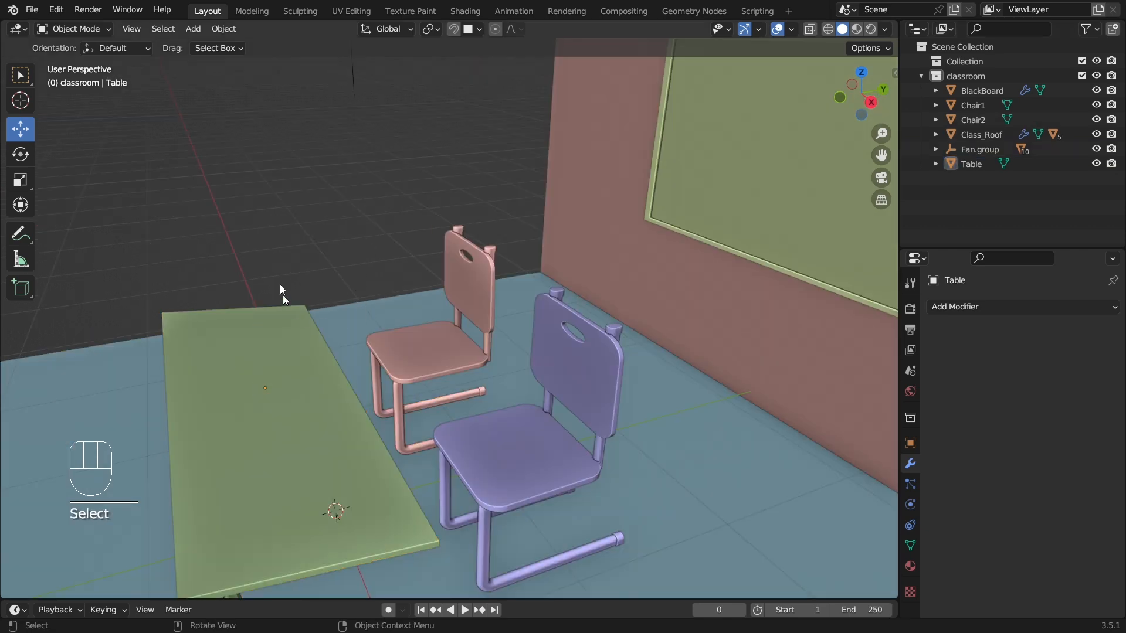
Step: Add a cube empty and move it to about Y 0.225 m and Z 0.968 m around the desk and chairs
key("shift+a")
mouse_move(237, 359)
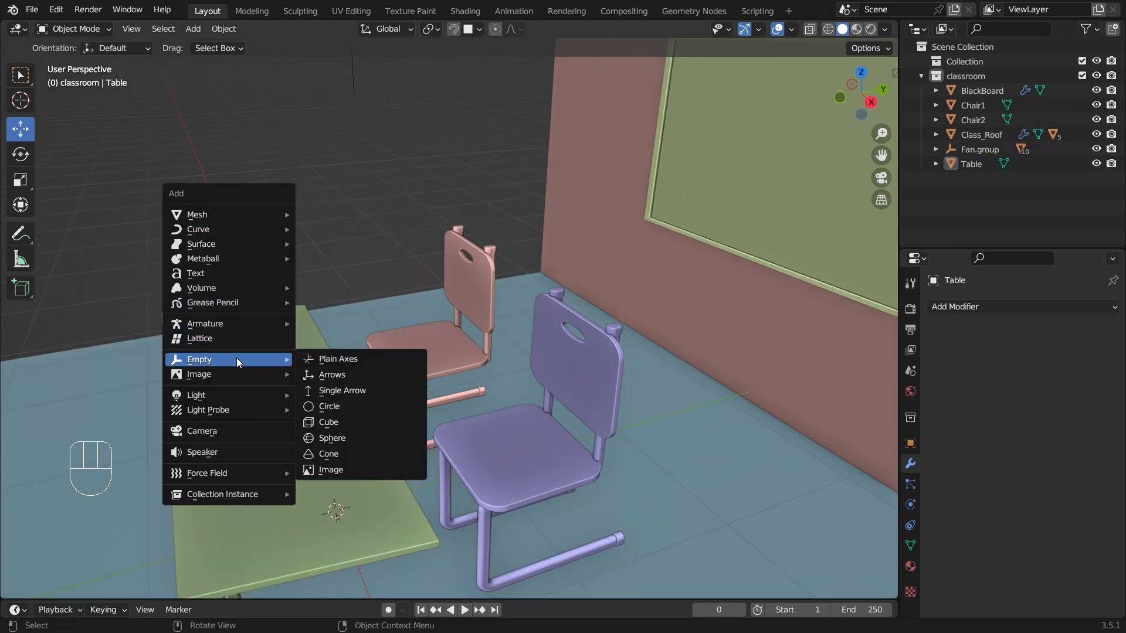
left_click(339, 421)
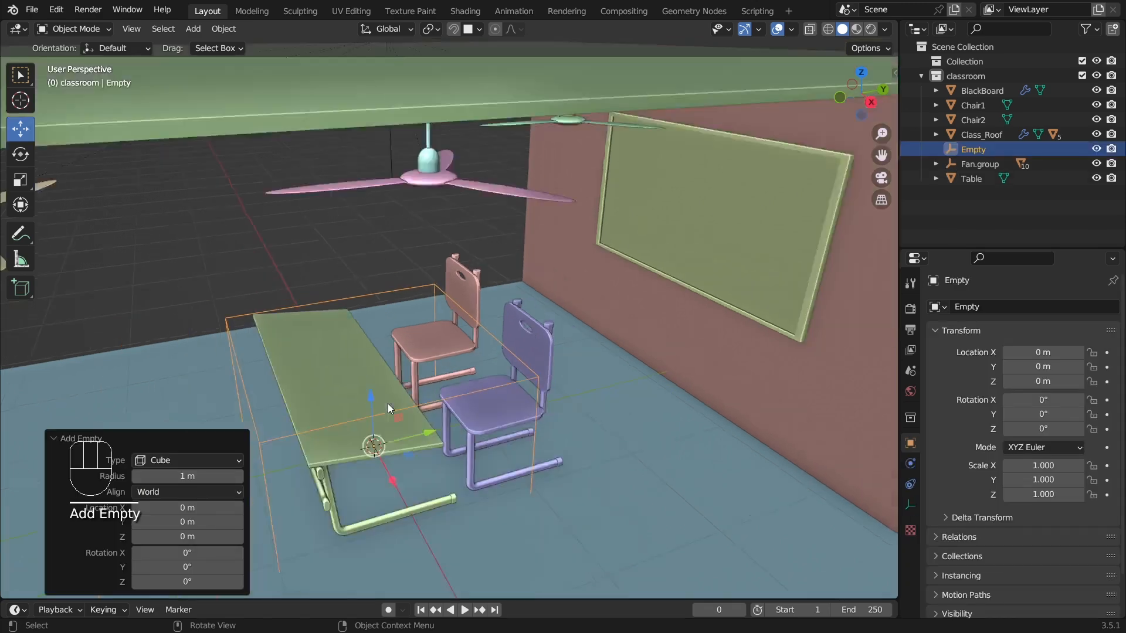
scroll(388, 403, "down", 1)
left_click_drag(386, 378, 385, 324)
left_click_drag(424, 358, 437, 341)
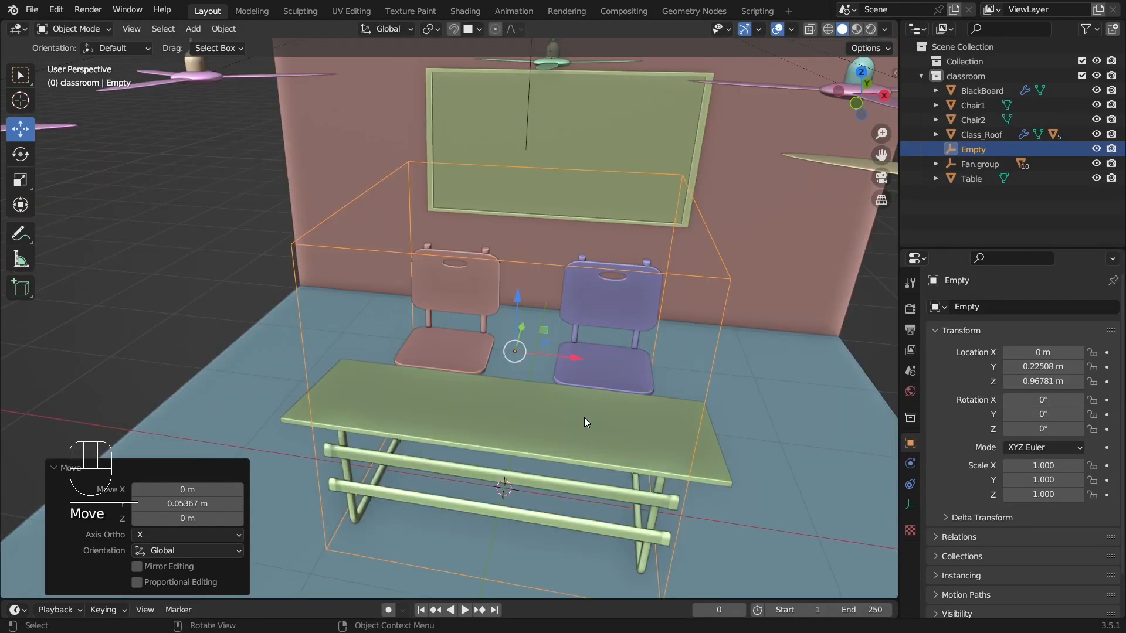
Step: Rename the cube empty as Table_Chair
double_click(970, 148)
type("Table_Chair")
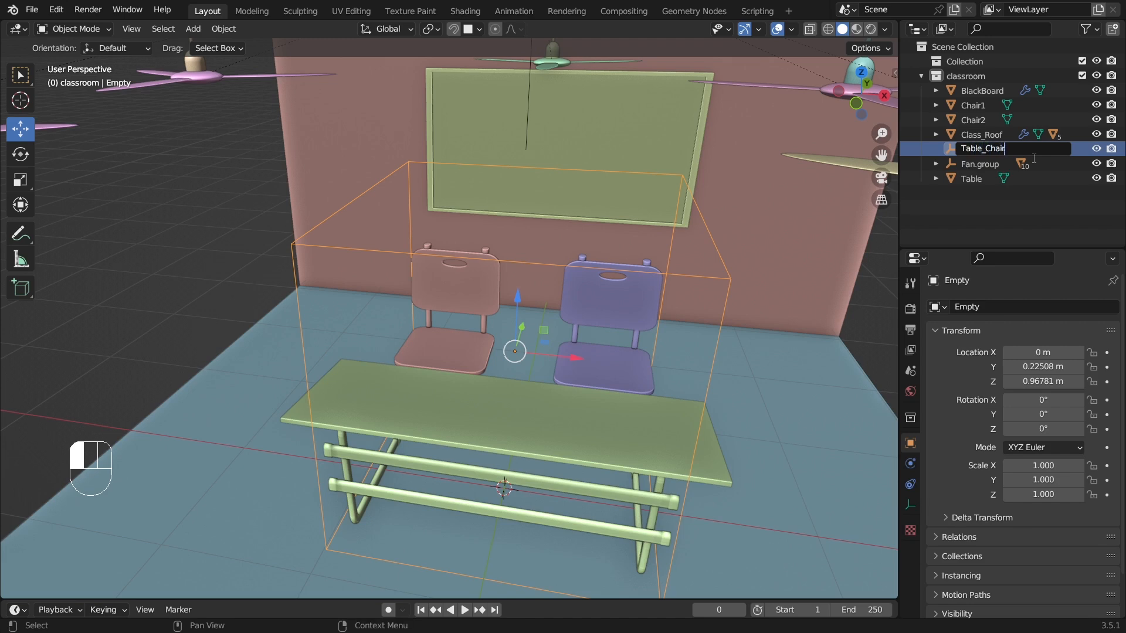
key("Return")
Step: Parent the table and both chairs to the Table_Chair empty with Object (Keep Transform), and expand its hierarchy
left_click(492, 399)
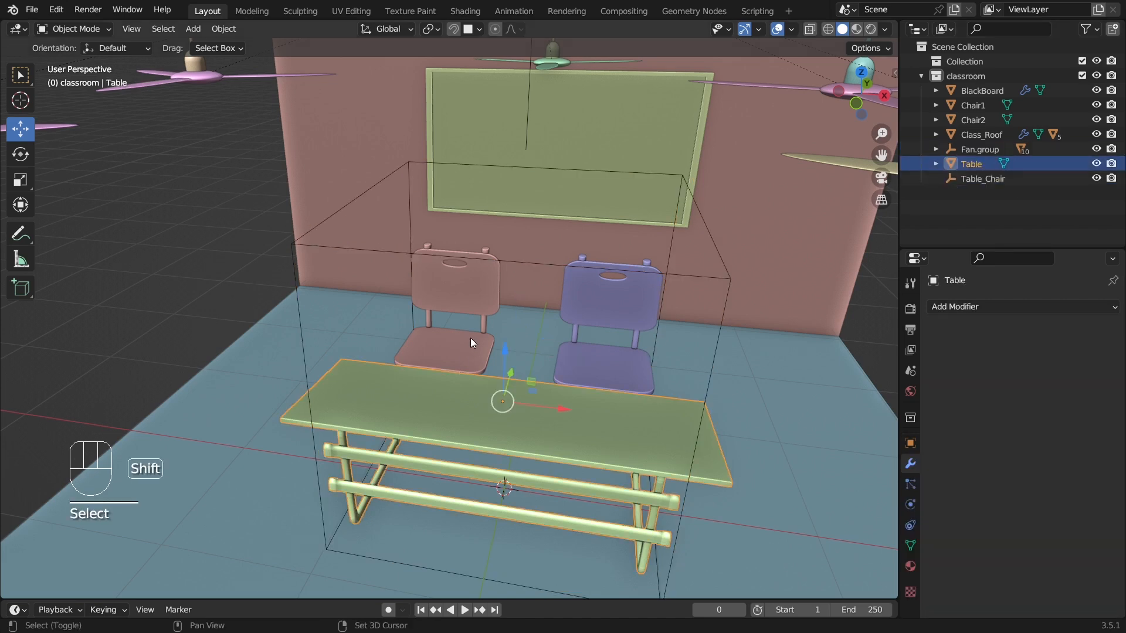
left_click(470, 338, "shift")
left_click(530, 261, "shift")
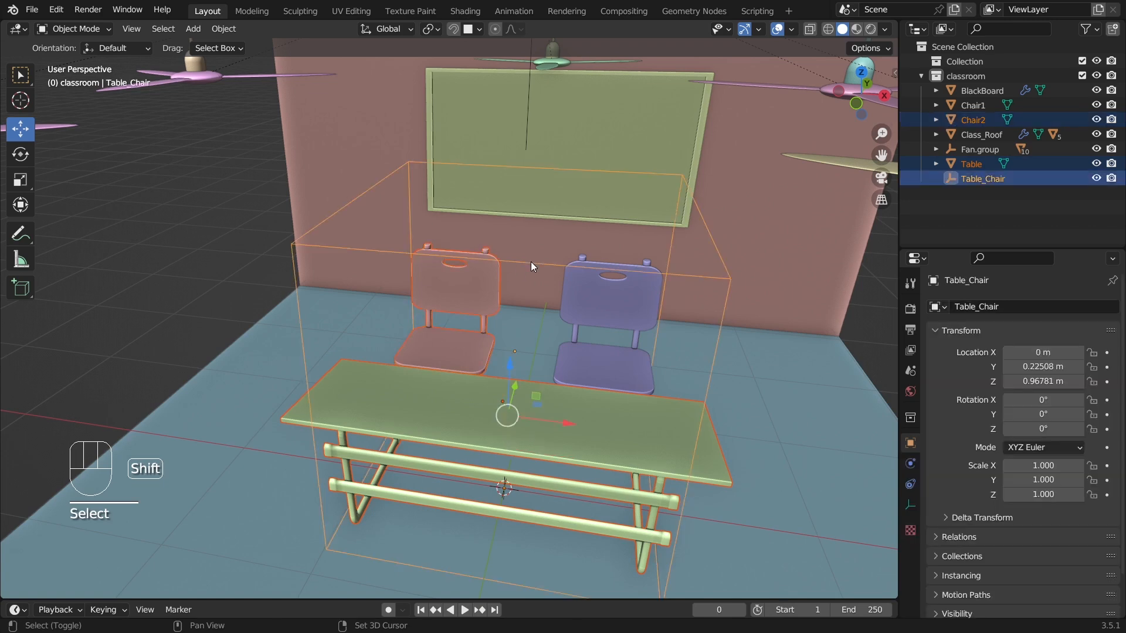
middle_click_drag(593, 325, 865, 329)
key("ctrl+p")
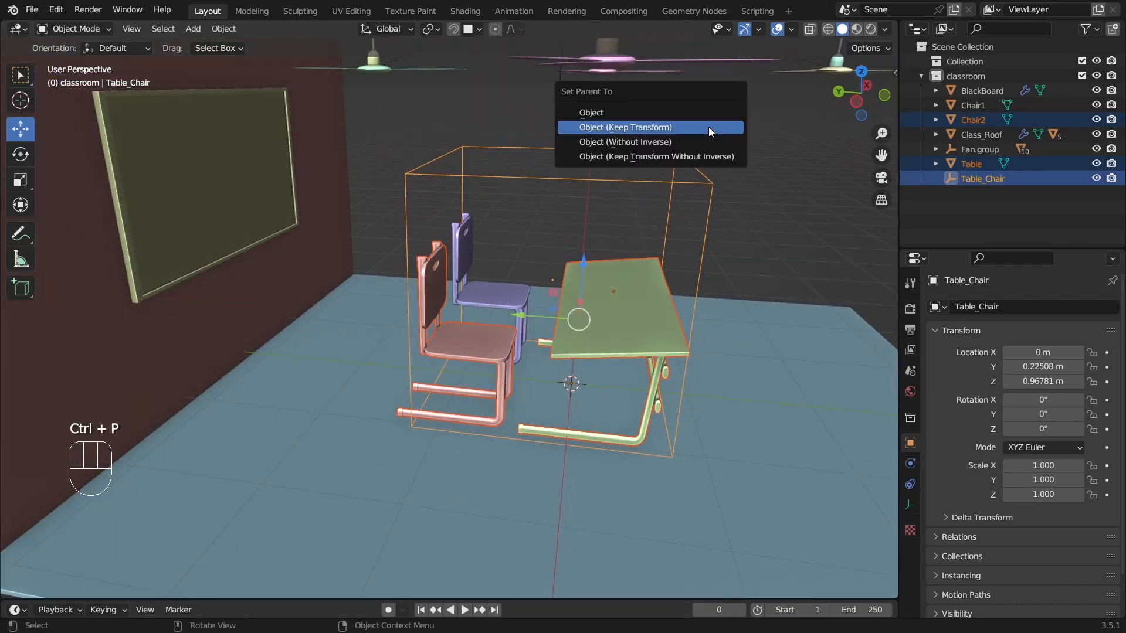
left_click(708, 127)
middle_click_drag(661, 249, 562, 262)
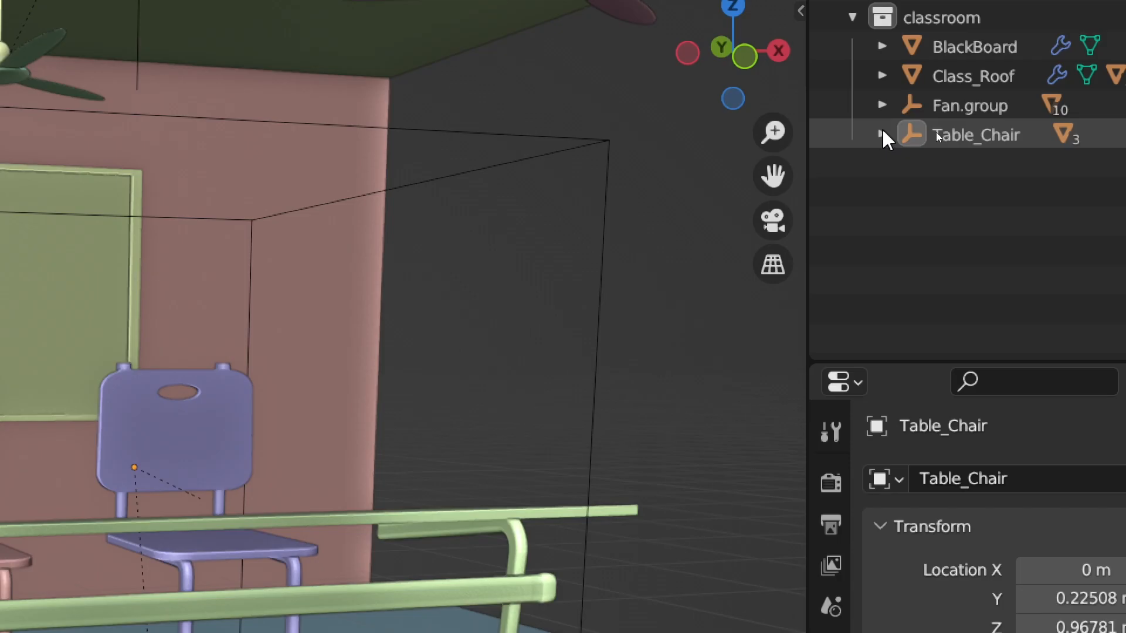
left_click(882, 134)
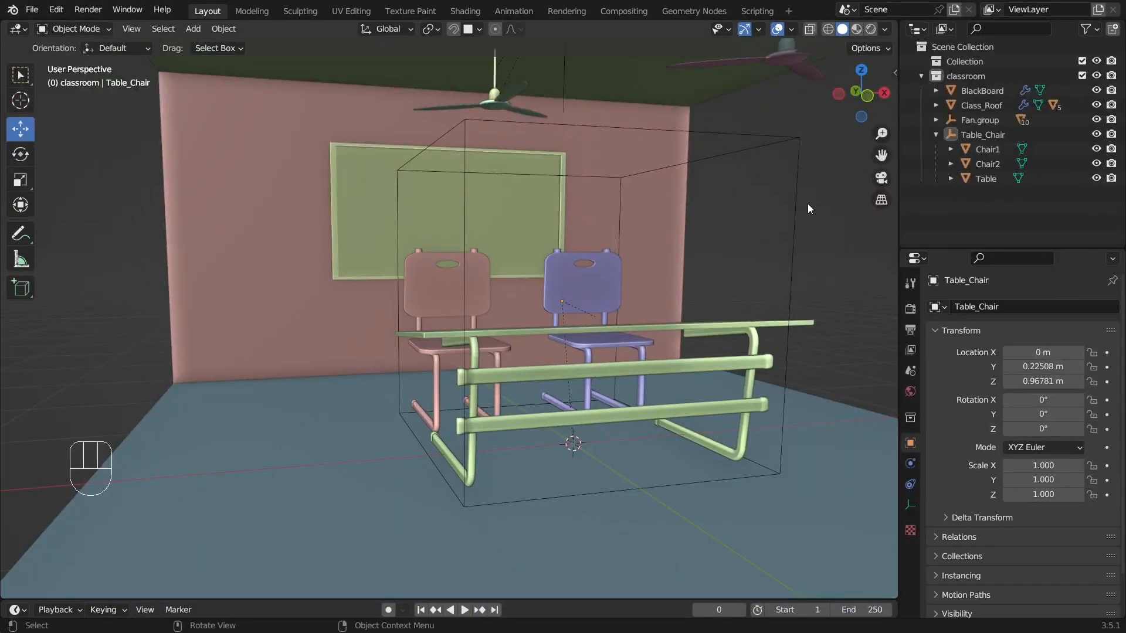
Step: Test the parenting by scaling the Table_Chair empty uniformly to about 0.79, and undo the scaling
left_click(601, 272)
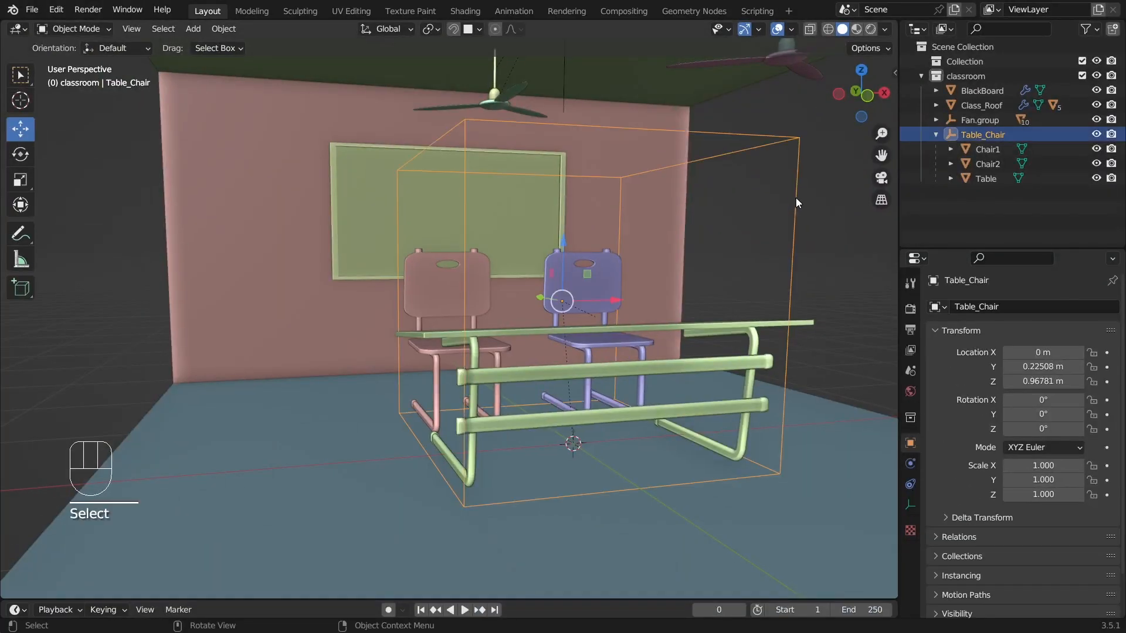
key("s")
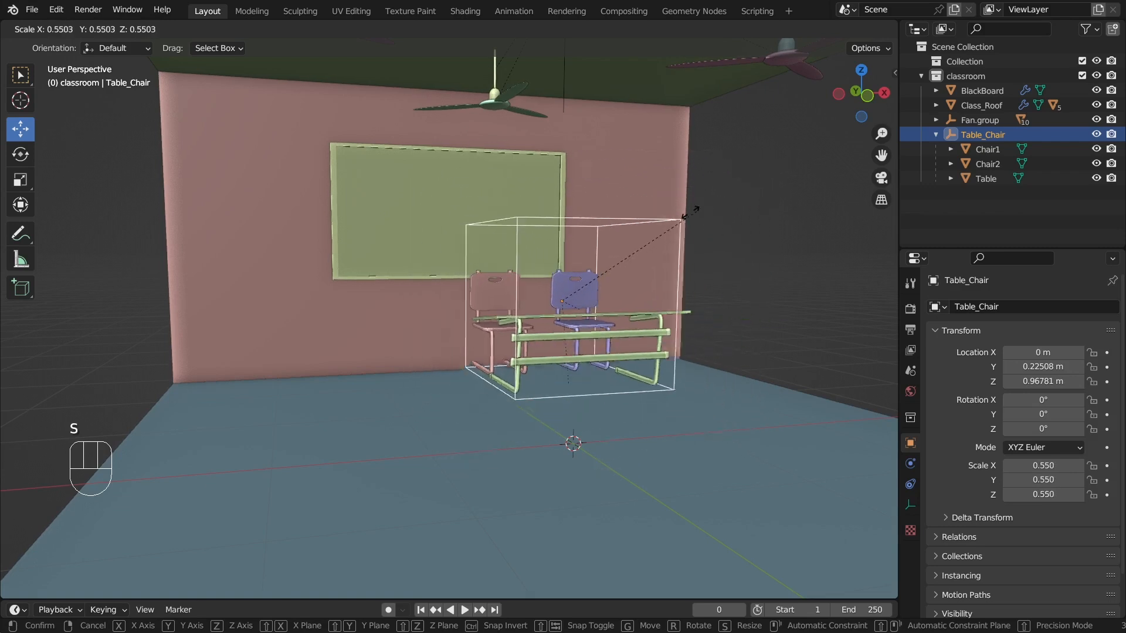
left_click(774, 207)
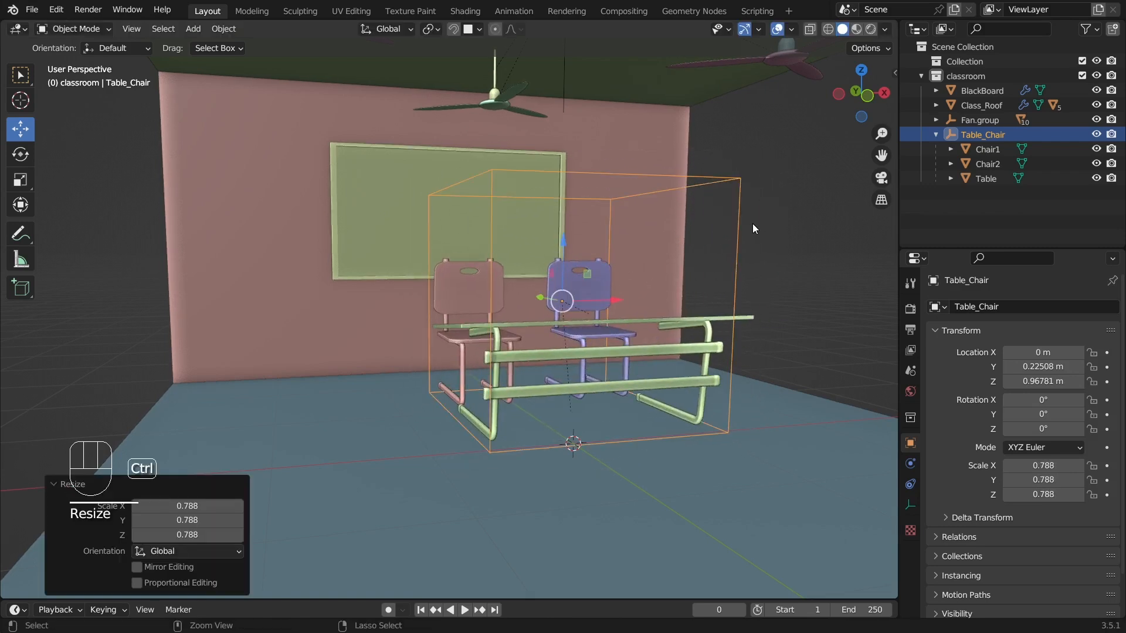
key("ctrl+z")
middle_click_drag(663, 261, 410, 263)
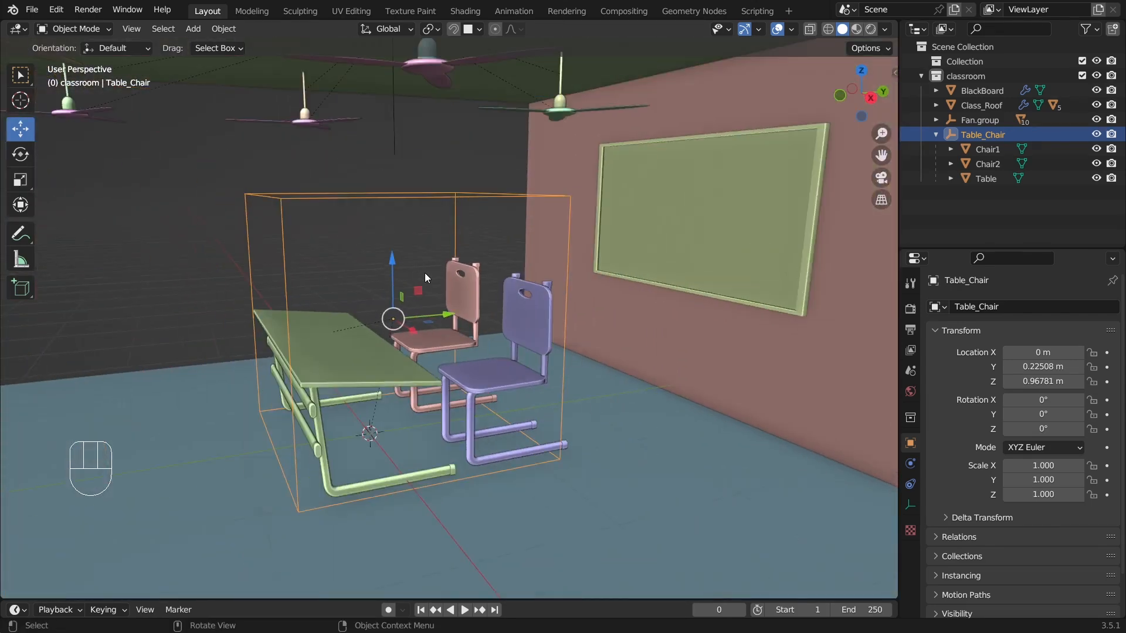
Step: Rotate the Table_Chair empty 180° around the global Z axis so the chairs face the blackboard
scroll(425, 272, "down", 5)
scroll(425, 272, "up", 4)
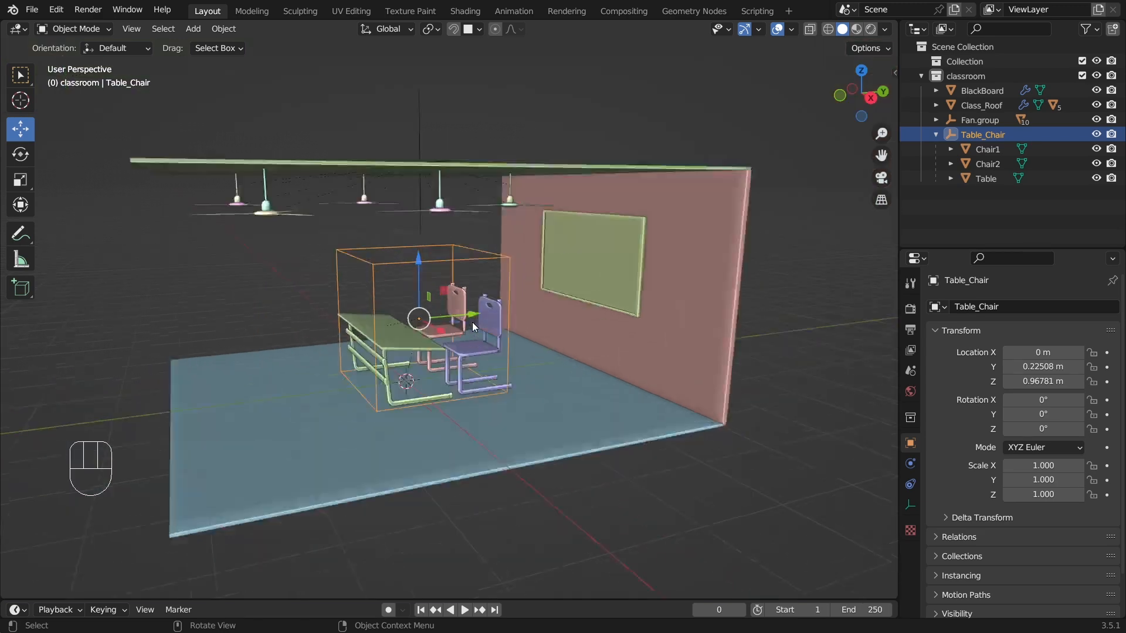
scroll(529, 325, "down", 5)
middle_click_drag(529, 325, 586, 352)
scroll(410, 328, "up", 4)
left_click(200, 321)
middle_click_drag(200, 321, 528, 256)
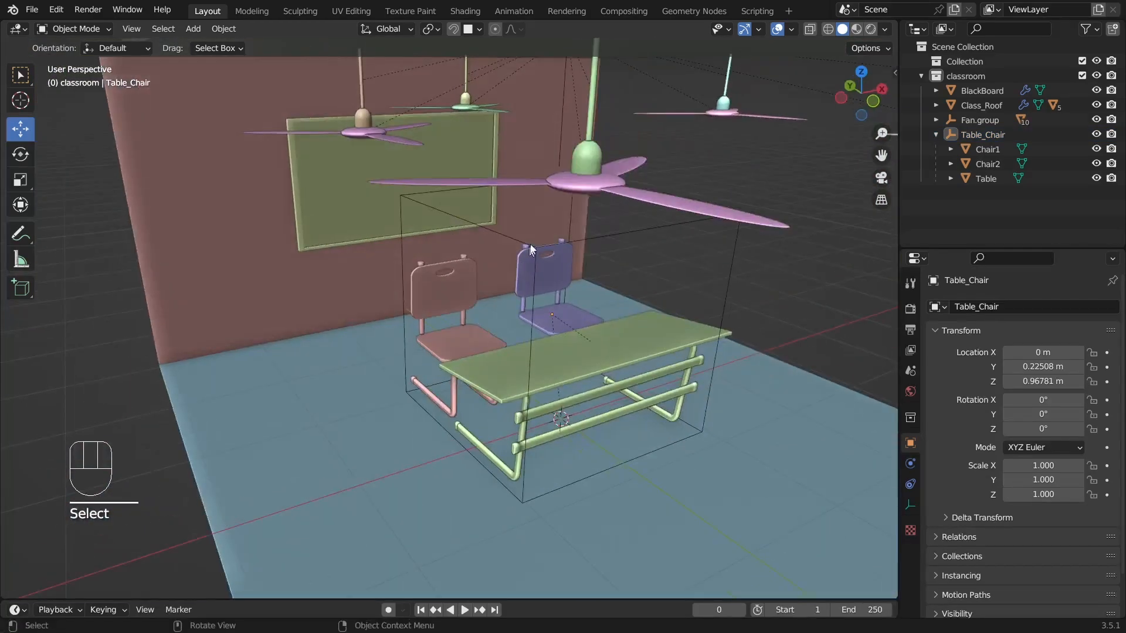
left_click(539, 252)
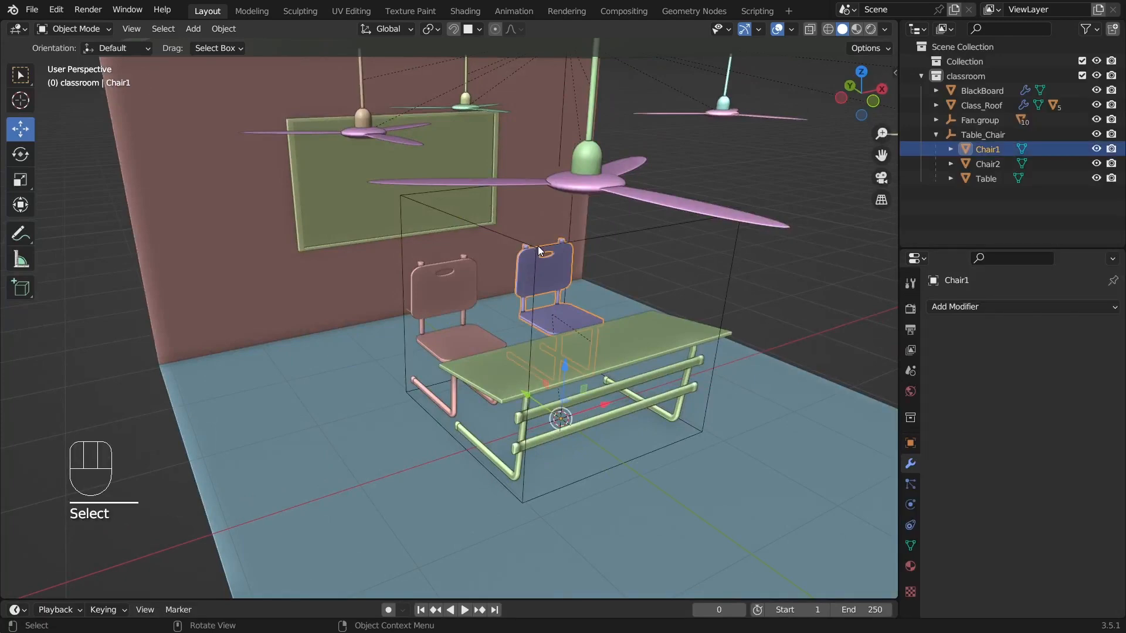
left_click(537, 245)
middle_click_drag(618, 246, 540, 292)
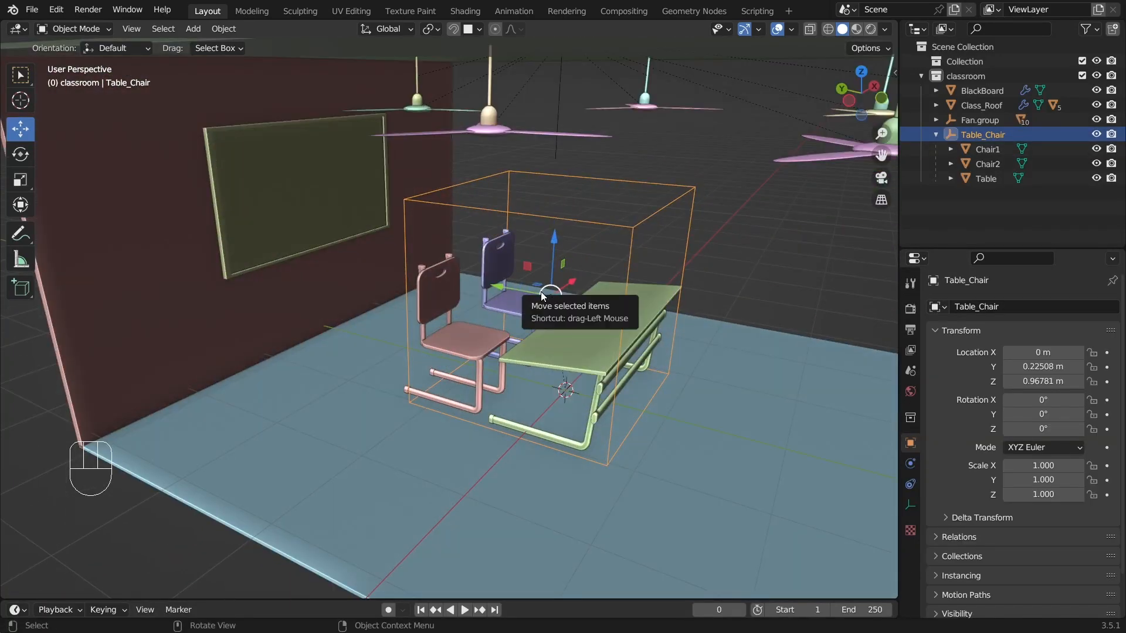
key("r")
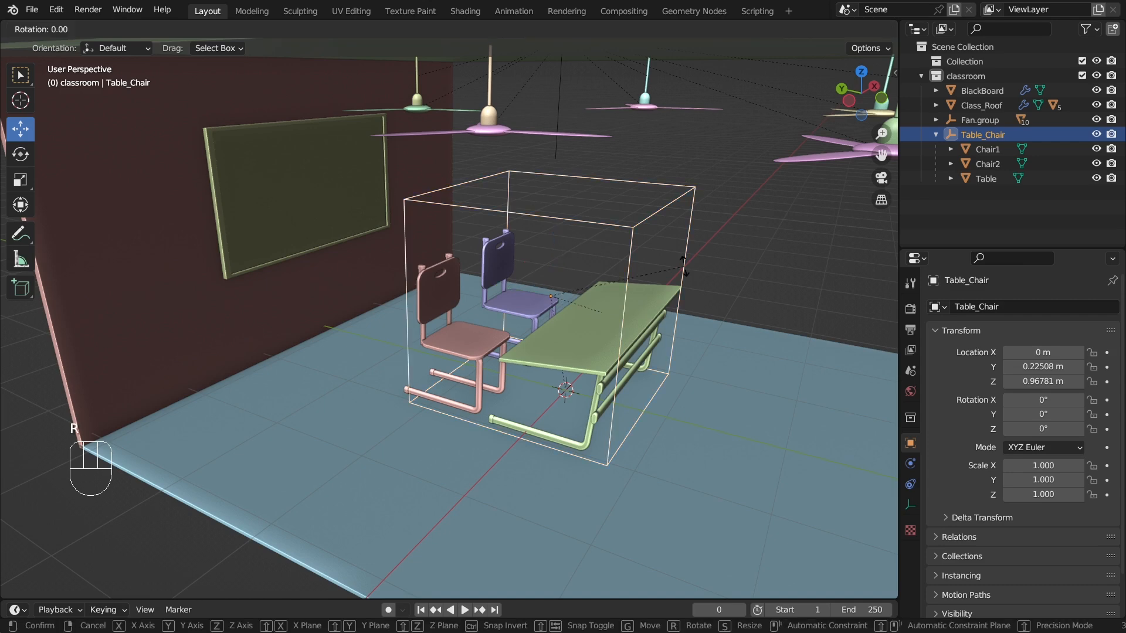
key("z")
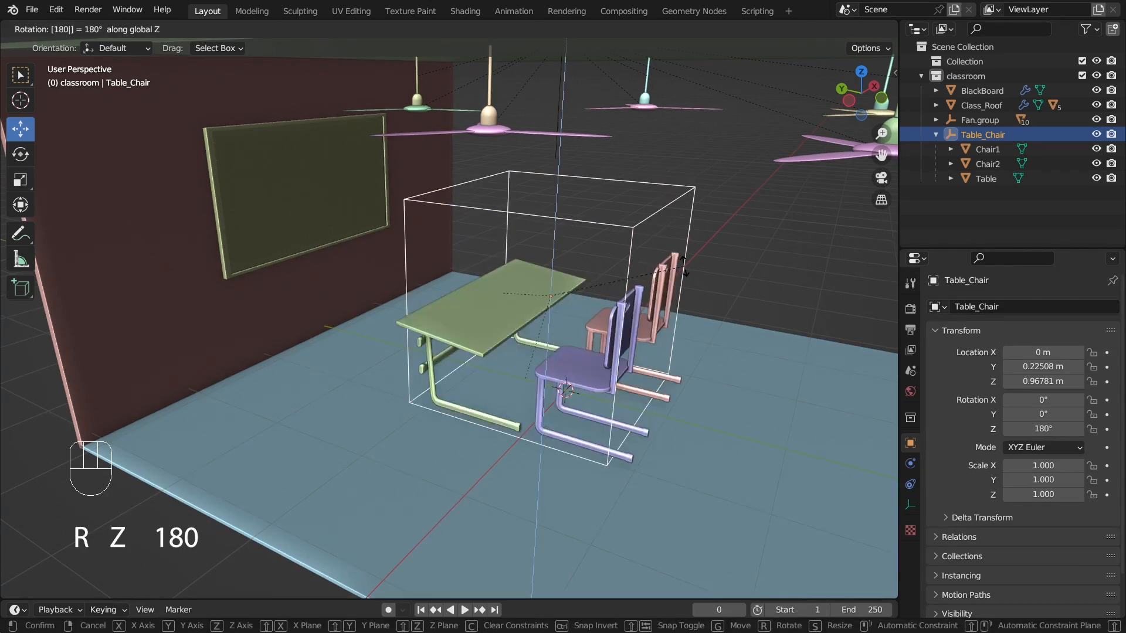
left_click(684, 266)
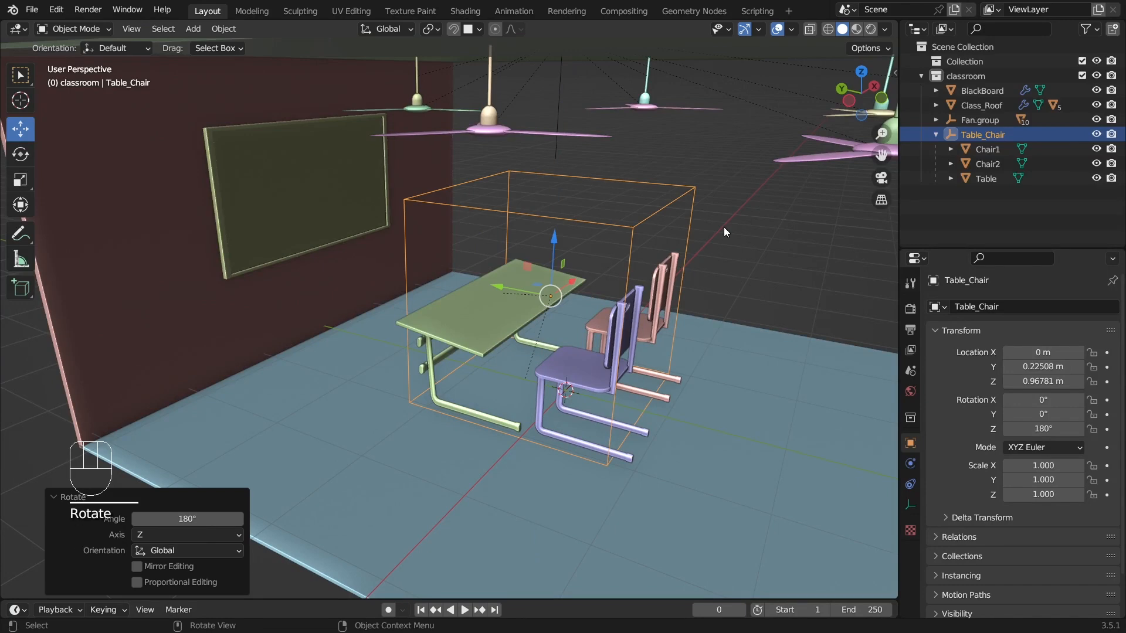
Step: Scale the Table_Chair empty down to about 0.464 and move it along X to about -2.13 m
key("s")
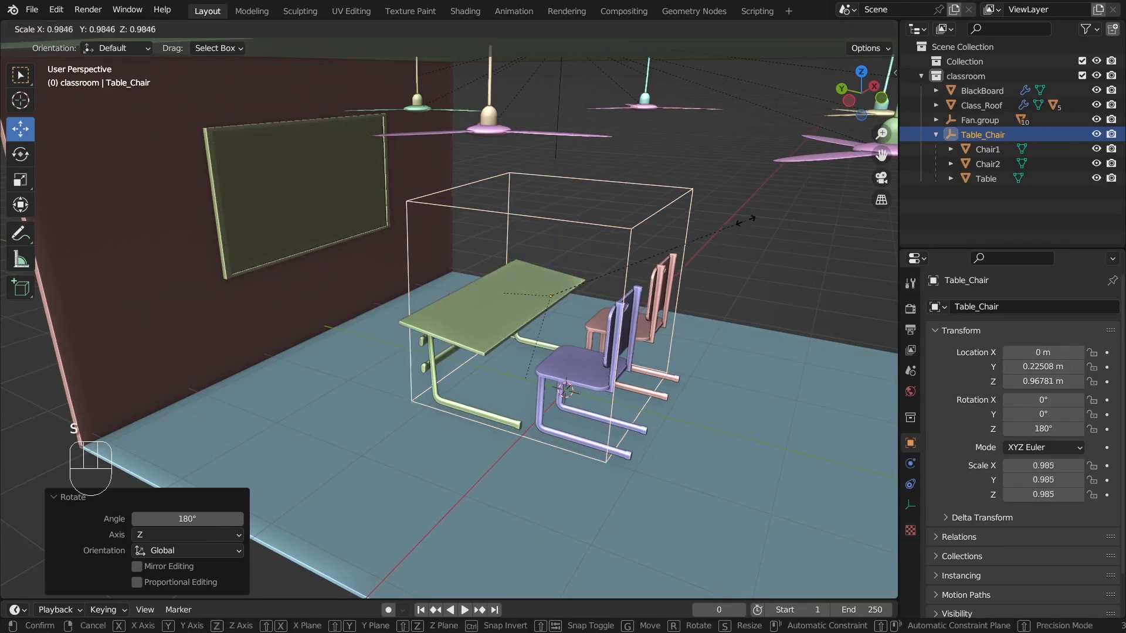
left_click(693, 254)
middle_click_drag(692, 254, 653, 224)
left_click_drag(616, 308, 457, 367)
middle_click_drag(456, 367, 736, 282)
key("s")
left_click(709, 294)
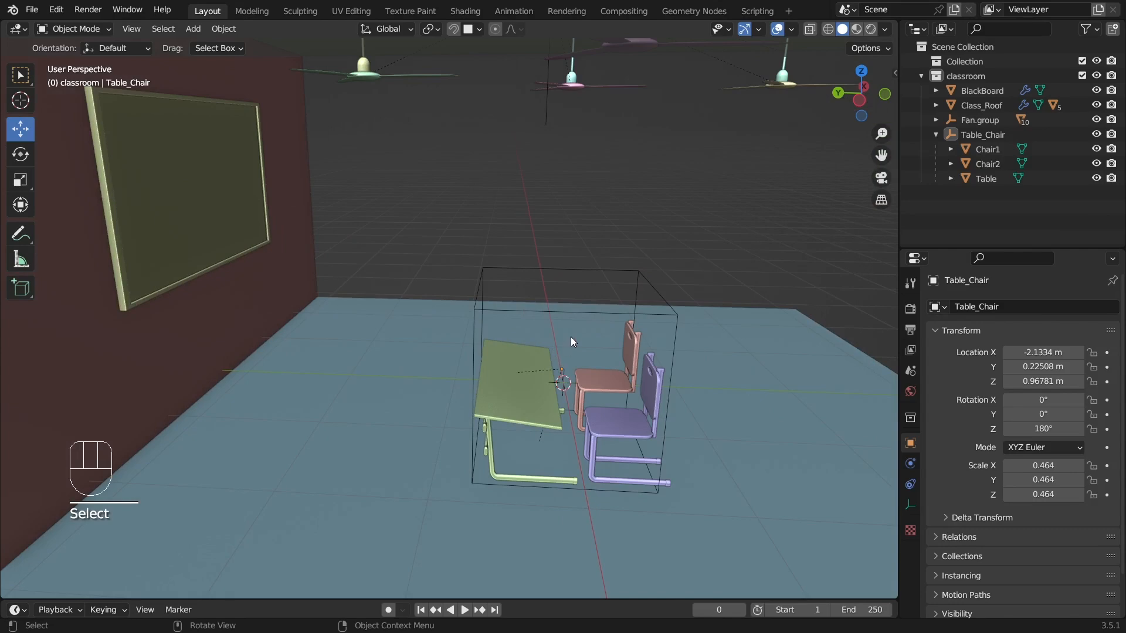
Step: Lower the Table_Chair empty to about Z 0.361 m so the desk set rests on the classroom floor
middle_click_drag(571, 337, 603, 301)
scroll(631, 322, "down", 5)
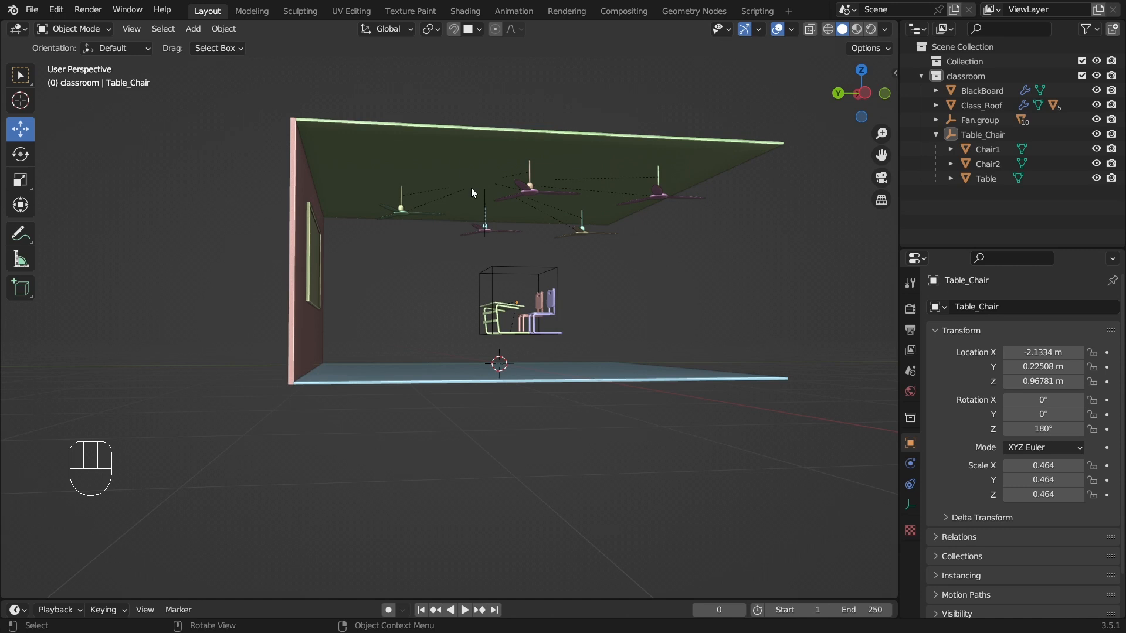
left_click(529, 287)
key("KP_1")
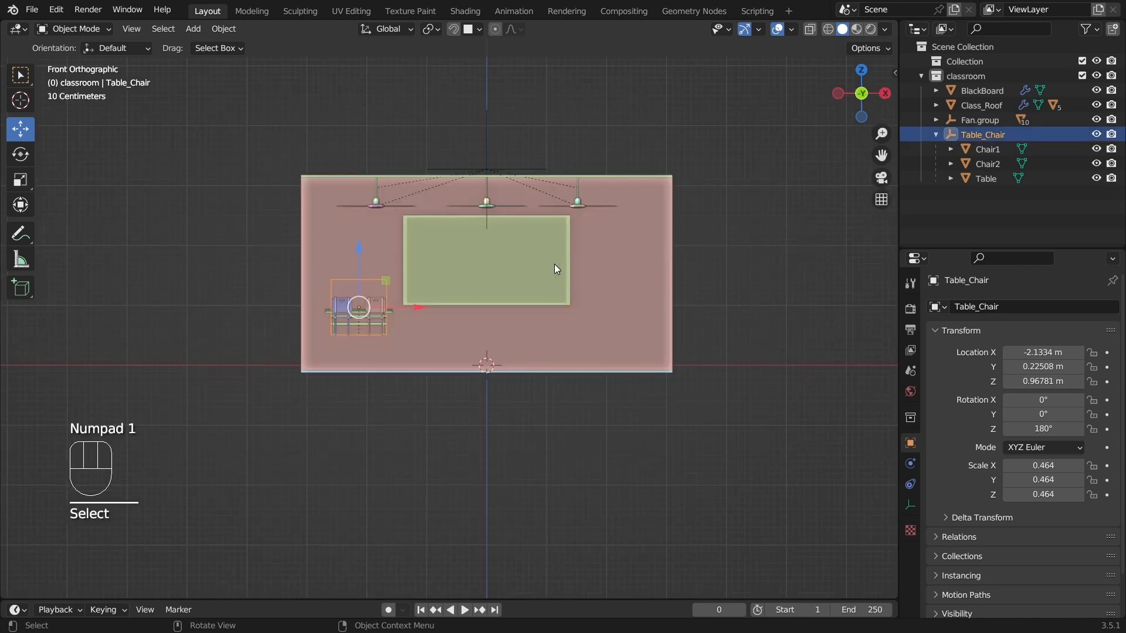
key("KP_3")
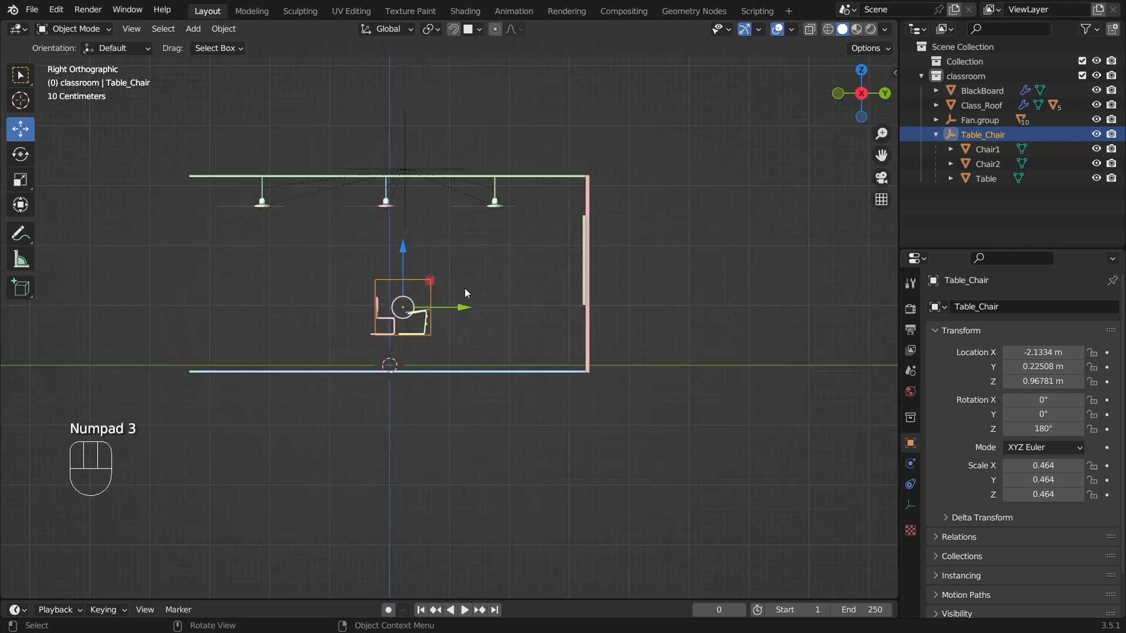
left_click_drag(409, 253, 405, 285)
middle_click_drag(405, 285, 492, 438)
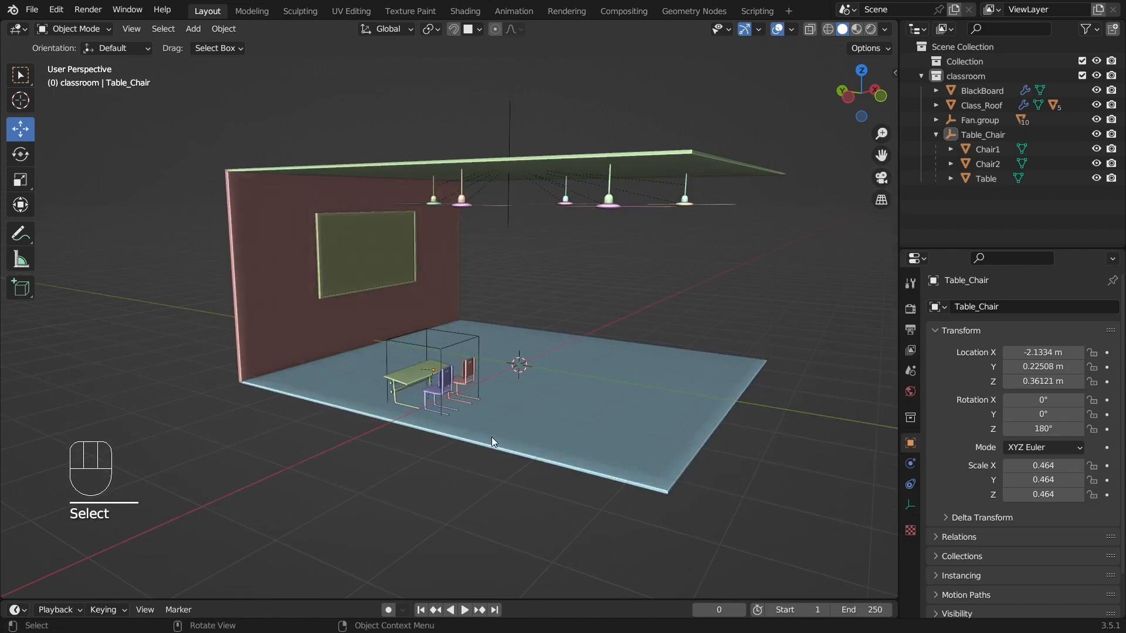
Step: Add a Human (Meta-Rig) armature to the classroom as a size reference
scroll(491, 438, "up", 4)
middle_click_drag(409, 476, 475, 455)
scroll(477, 447, "down", 3)
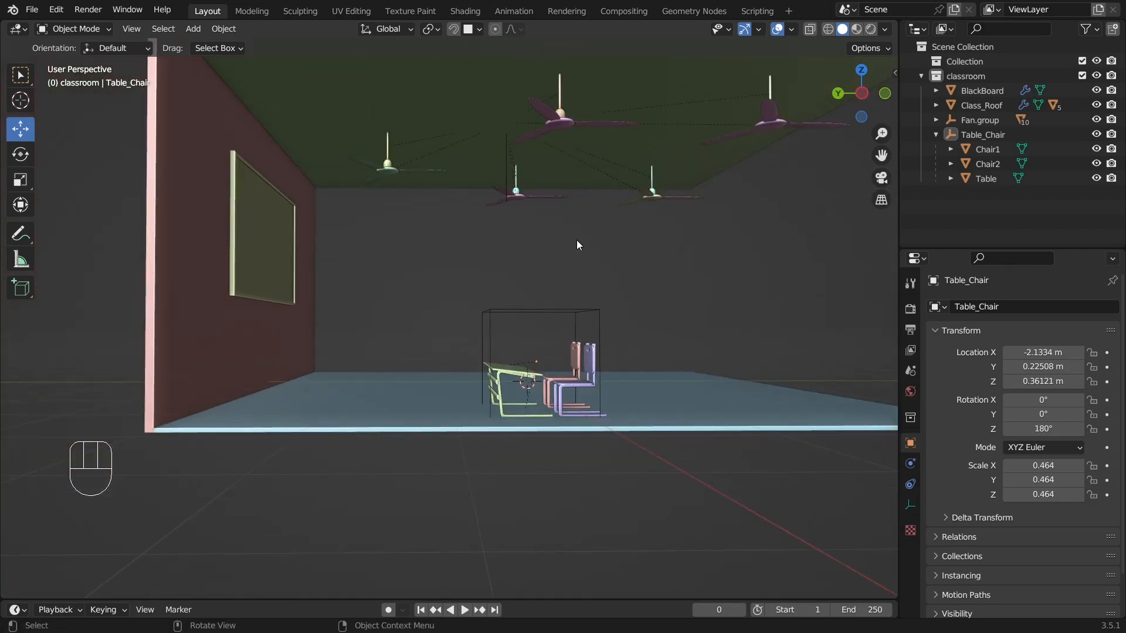
key("shift+a")
mouse_move(567, 207)
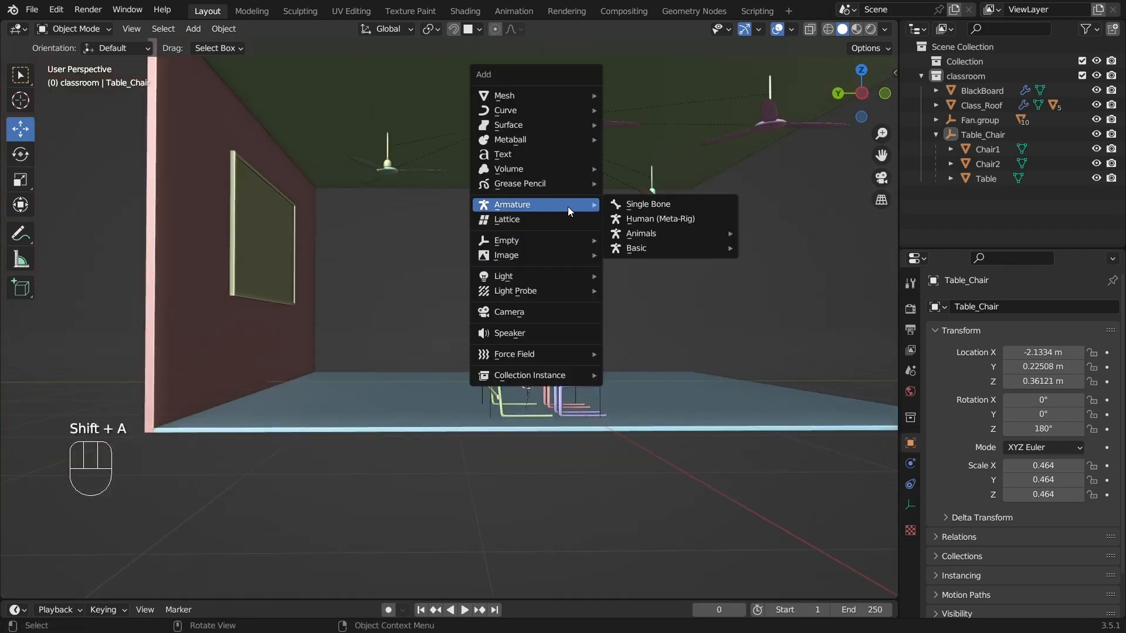
left_click(649, 219)
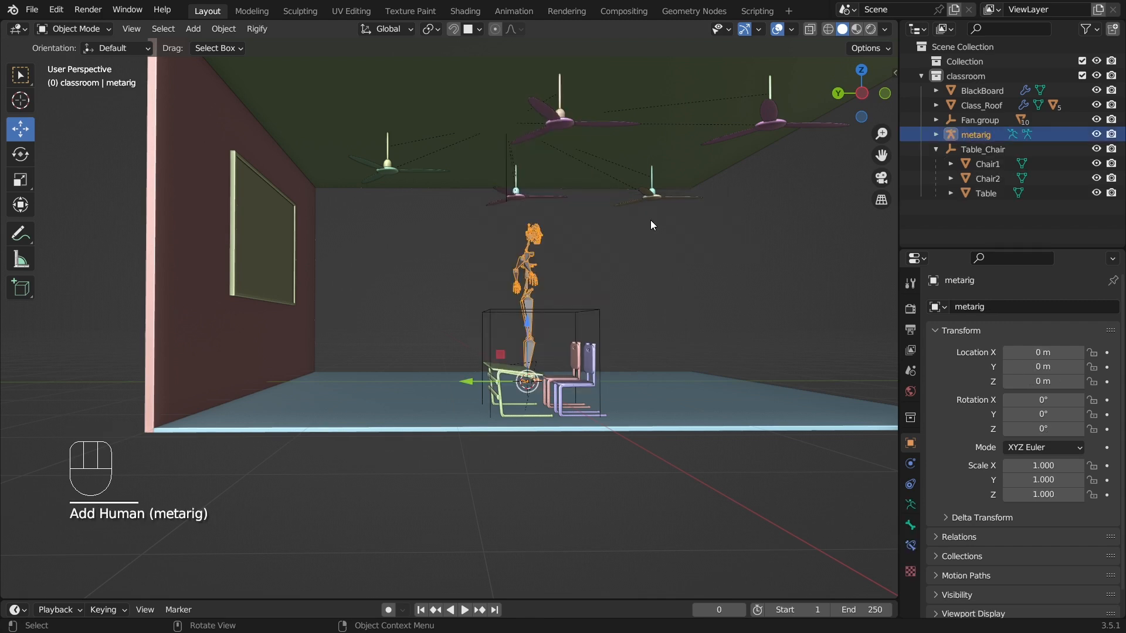
Step: Move the metarig beside the desk set to about X -1.82 m and rotate it 180° around Z
middle_click_drag(579, 377, 591, 285)
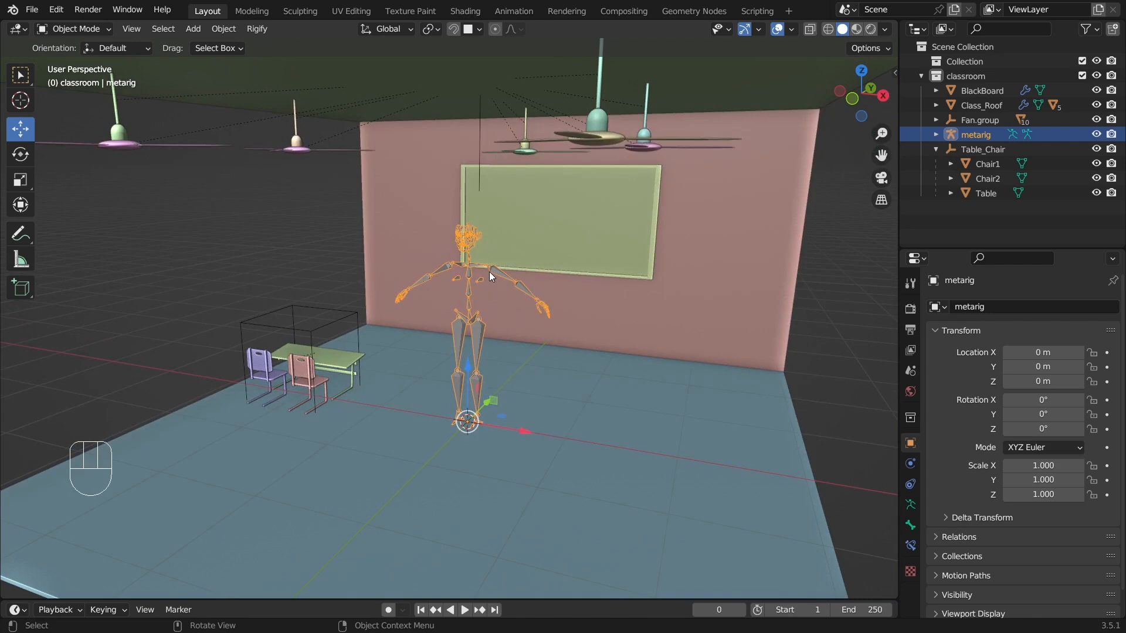
left_click_drag(525, 431, 371, 397)
key("r")
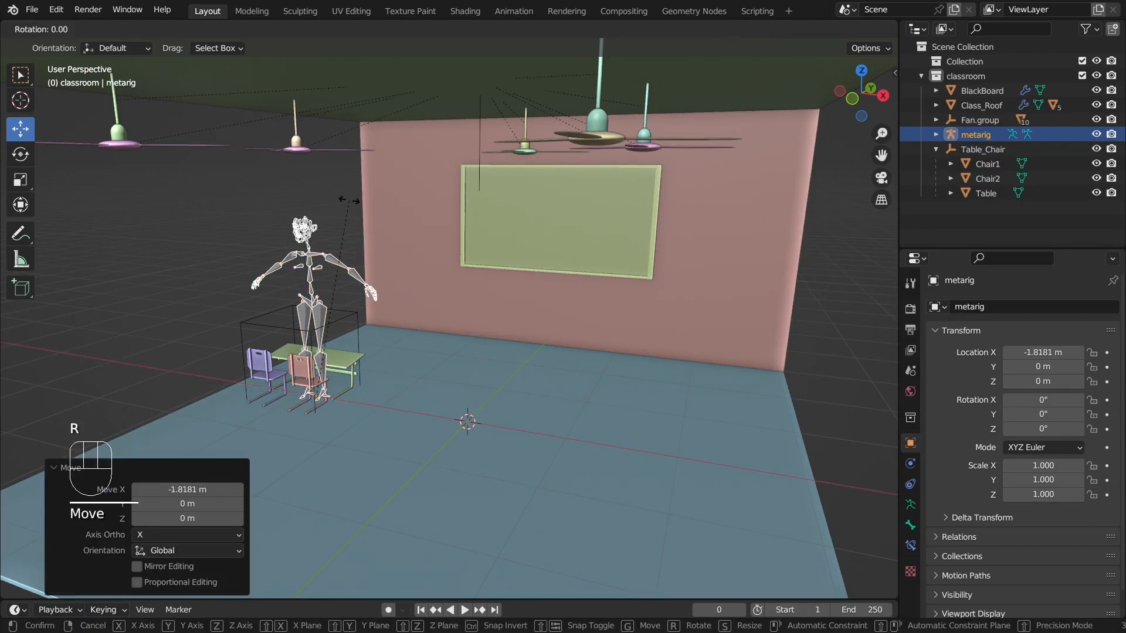
type("z")
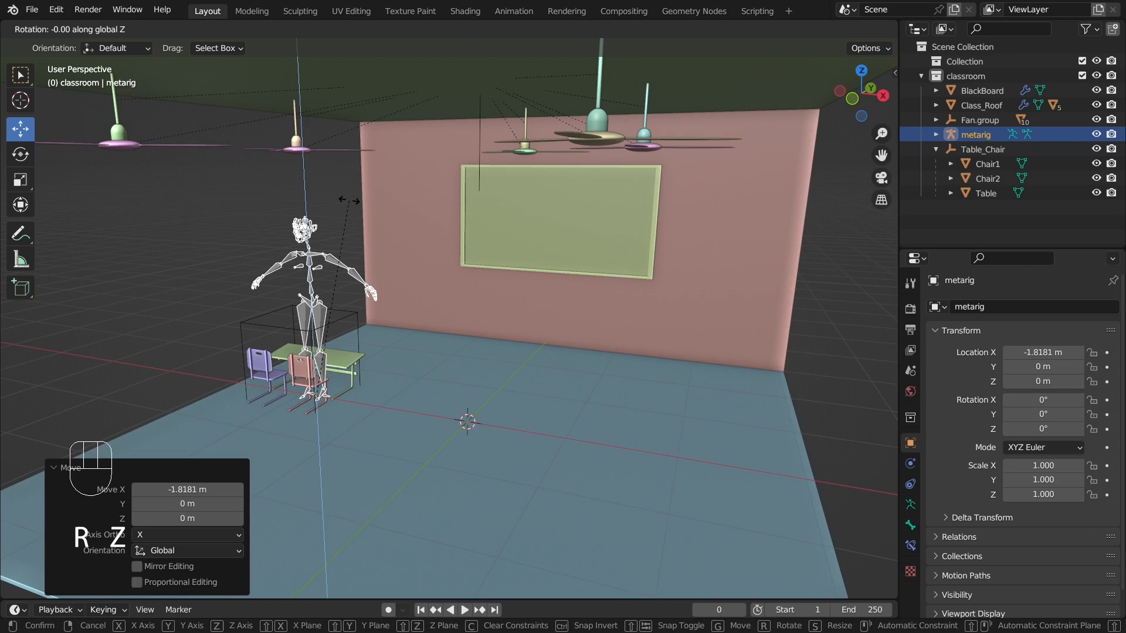
type("180")
left_click(350, 201)
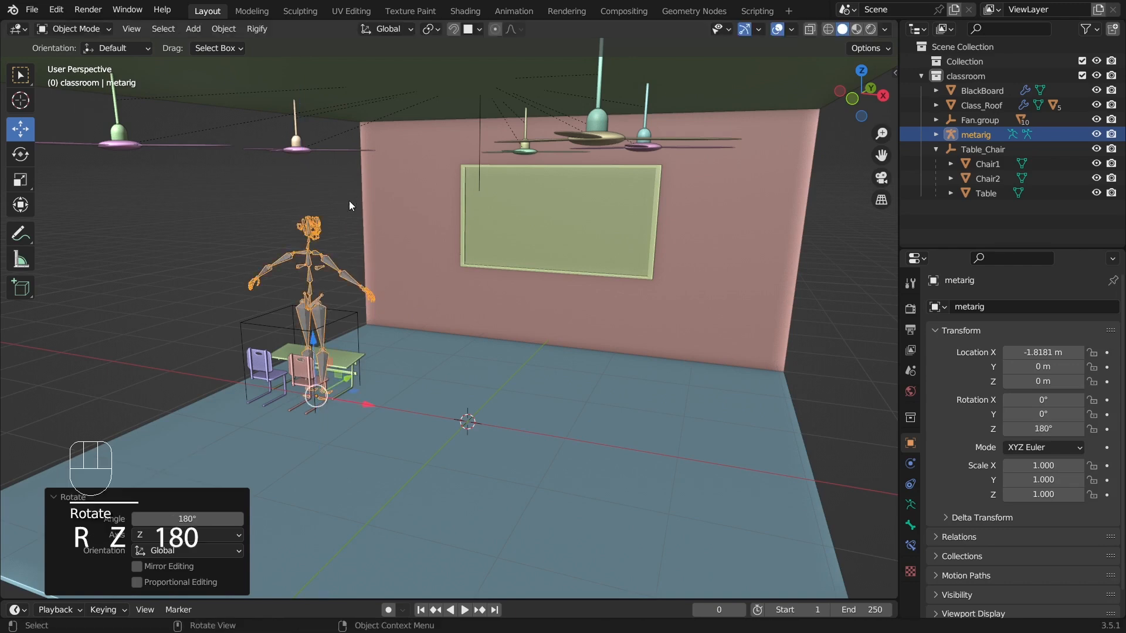
left_click(325, 221)
Step: Scale the Table_Chair empty up to about 0.943 to suit the metarig, and raise it to about Z 0.836 m
middle_click_drag(325, 220, 578, 387)
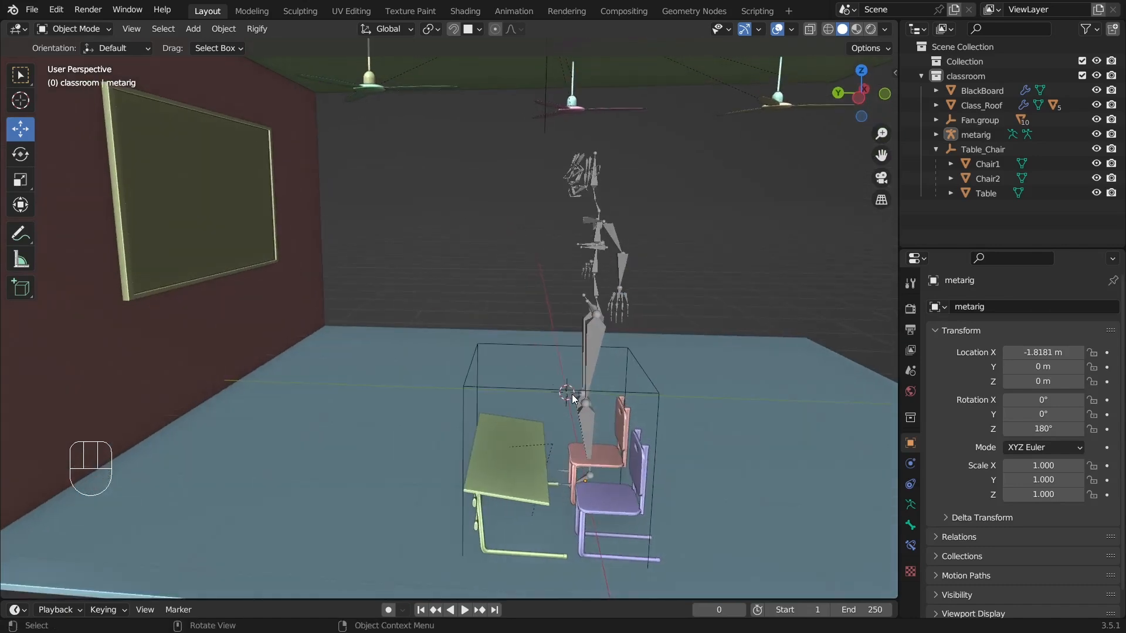
left_click(587, 392)
key("s")
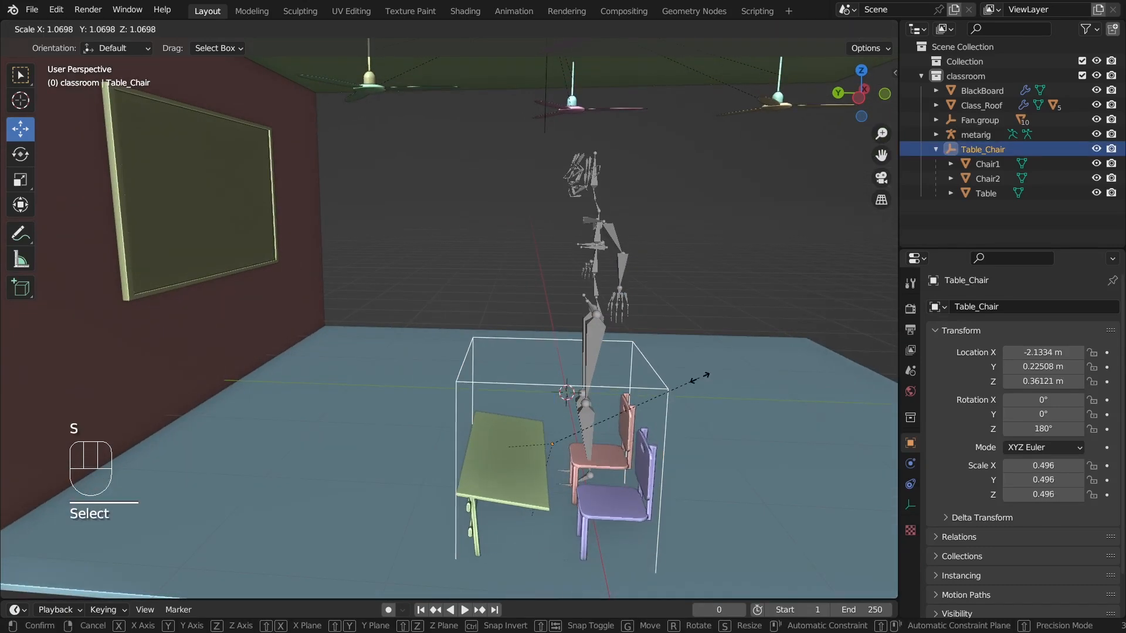
left_click(827, 320)
scroll(545, 358, "down", 3)
key("g")
key("z")
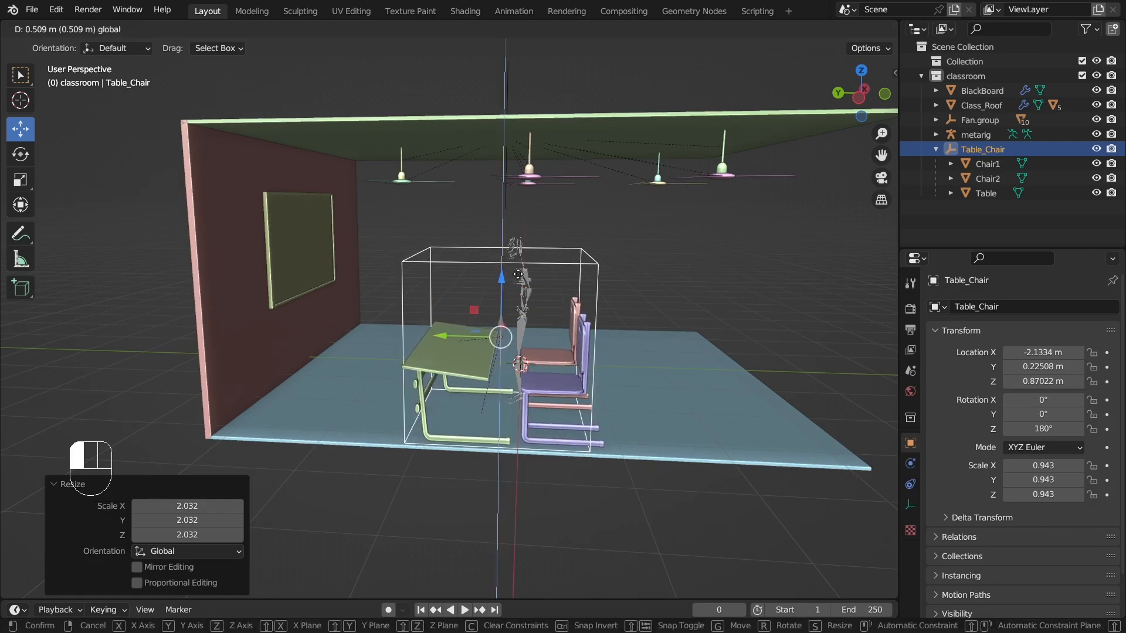
left_click(518, 277)
middle_click_drag(519, 278, 541, 328)
middle_click_drag(565, 371, 544, 391)
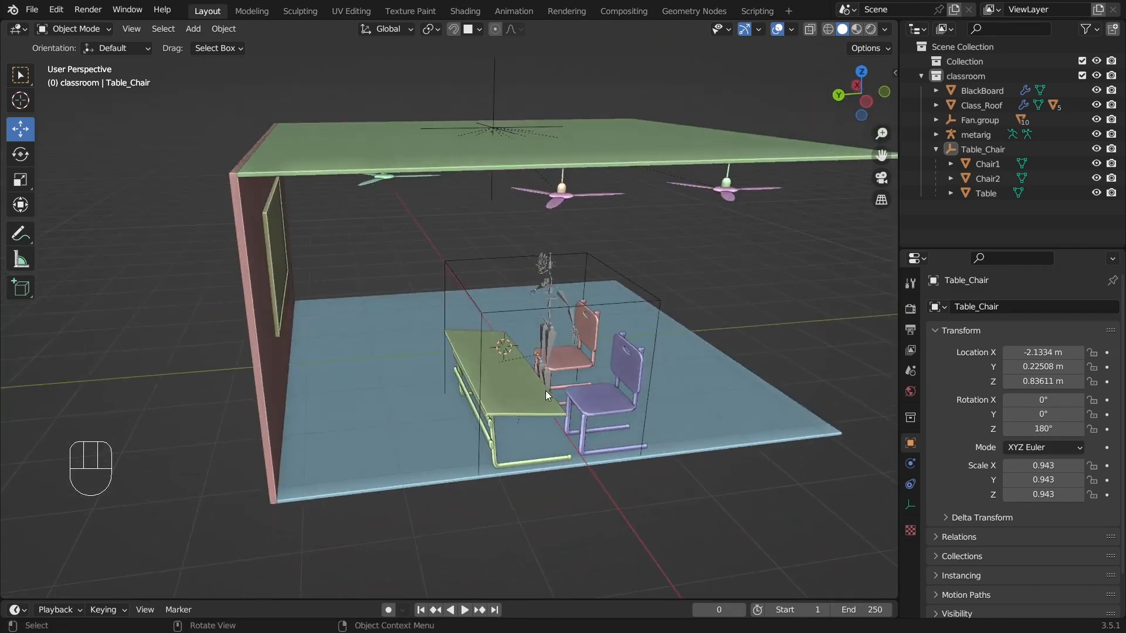
Step: Toggle the viewport visibility of the Table_Chair empty together with its children, leaving them hidden
scroll(544, 391, "down", 3)
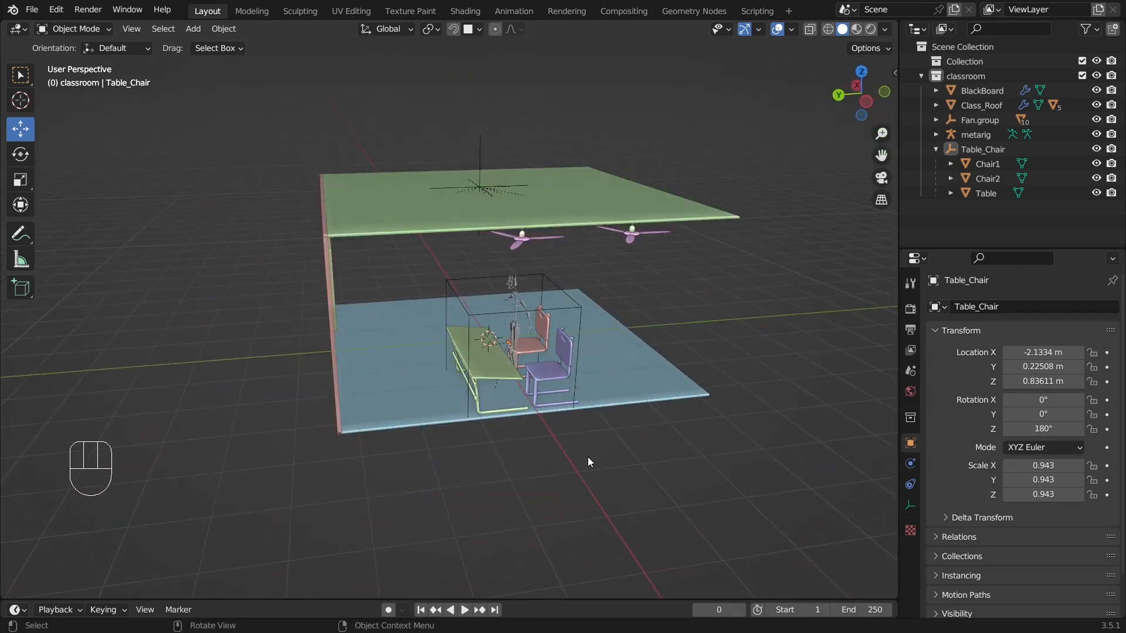
left_click(554, 308)
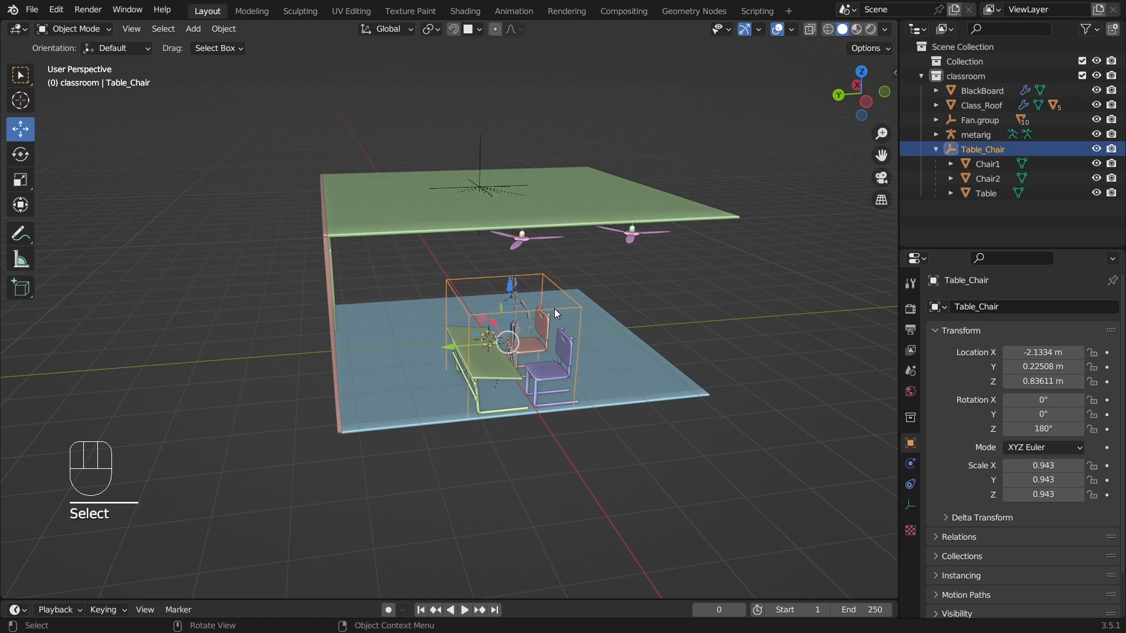
left_click(1096, 151, "shift")
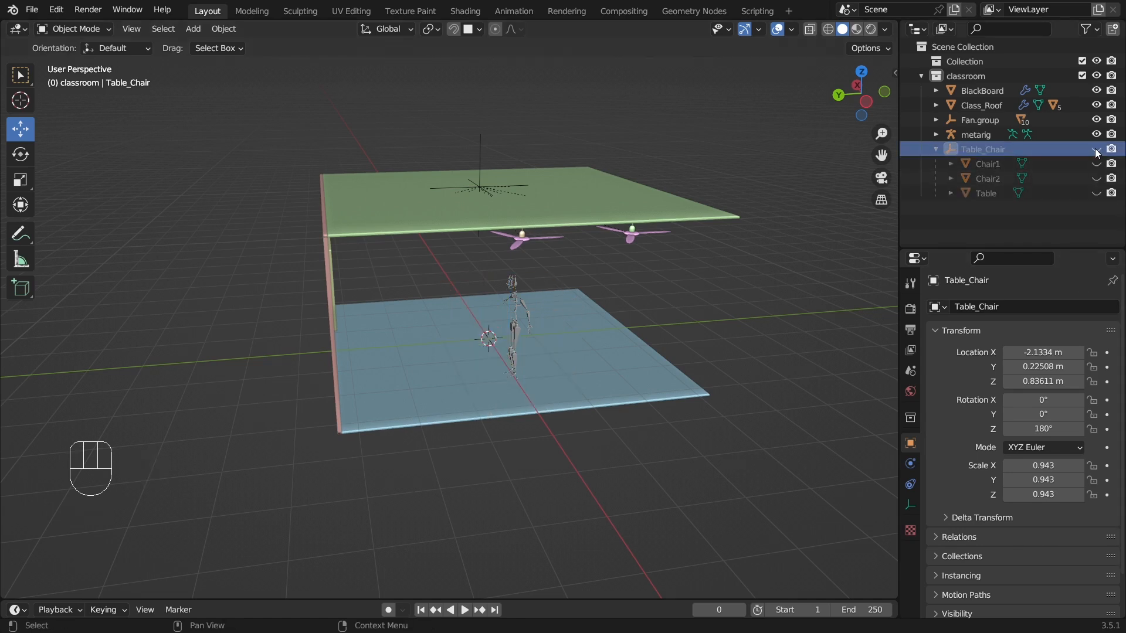
key("shift")
left_click(1096, 150, "shift")
left_click(1095, 150, "shift")
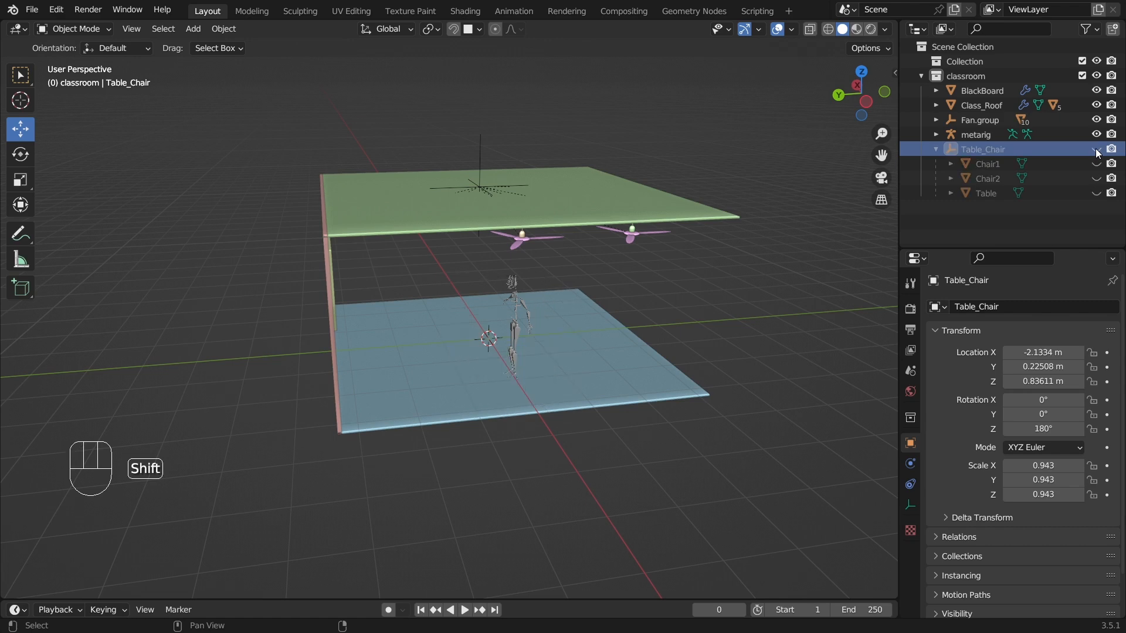
left_click(1096, 150, "shift")
left_click(1096, 150, "shift")
left_click(1096, 150, "shift")
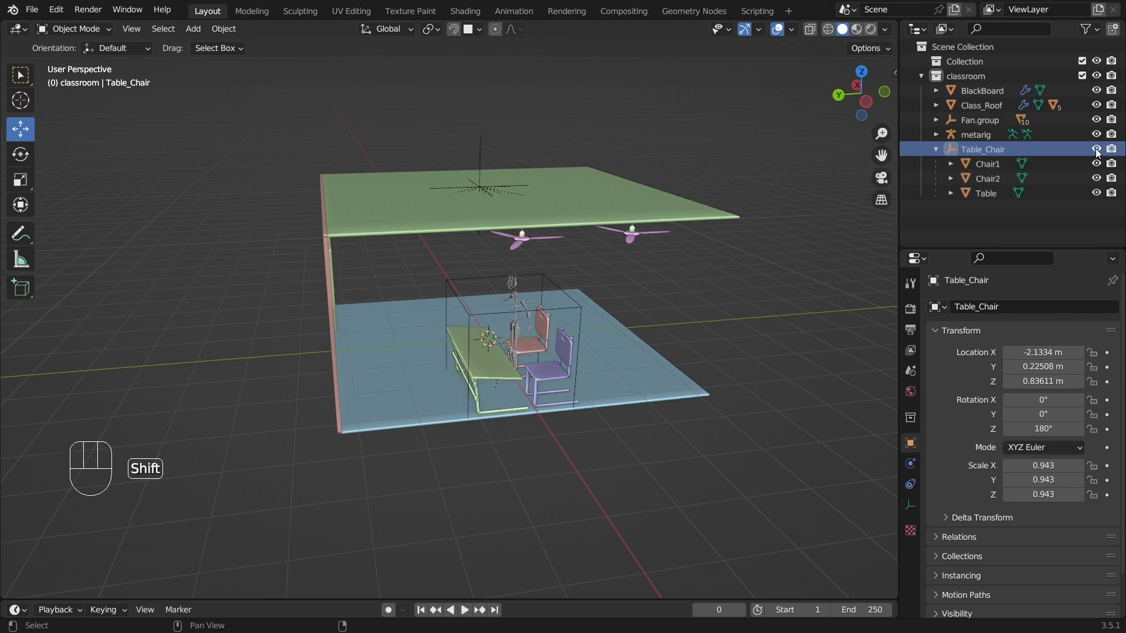
left_click(1096, 150, "shift")
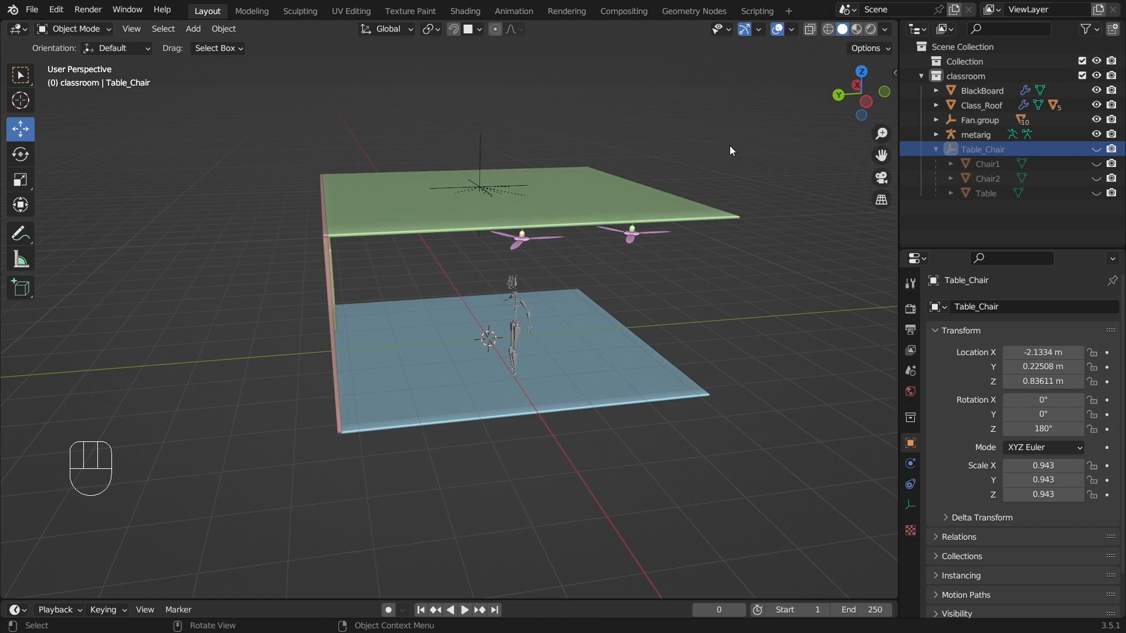
Step: Reveal all hidden objects, then hide the Table_Chair empty with its children again and collapse its hierarchy
key("alt+h")
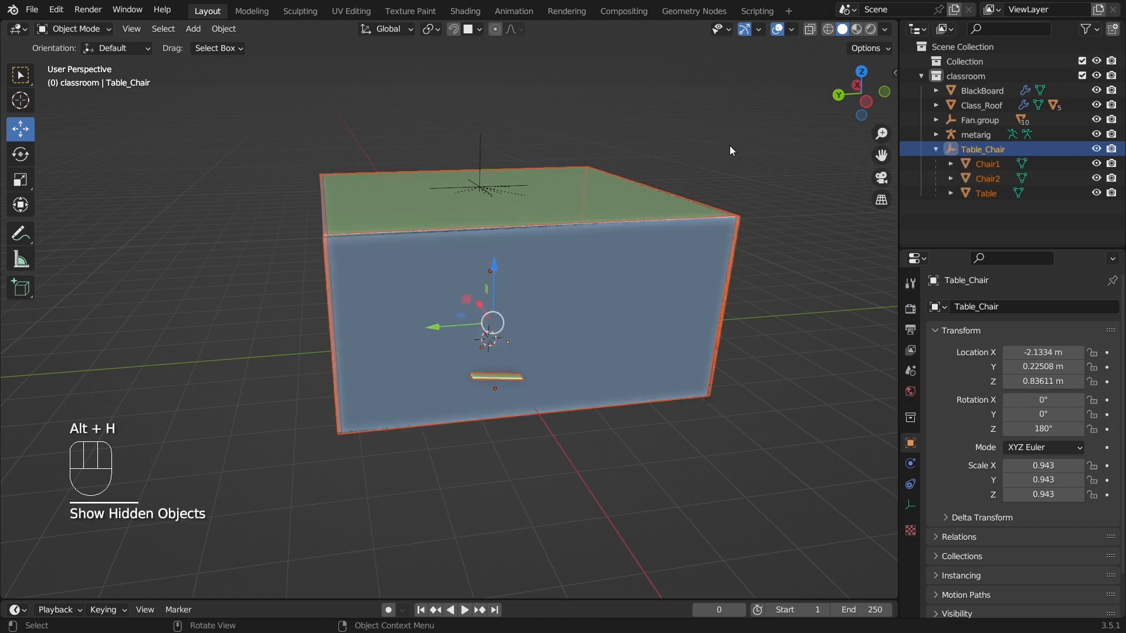
left_click(733, 110)
left_click(1096, 150, "shift")
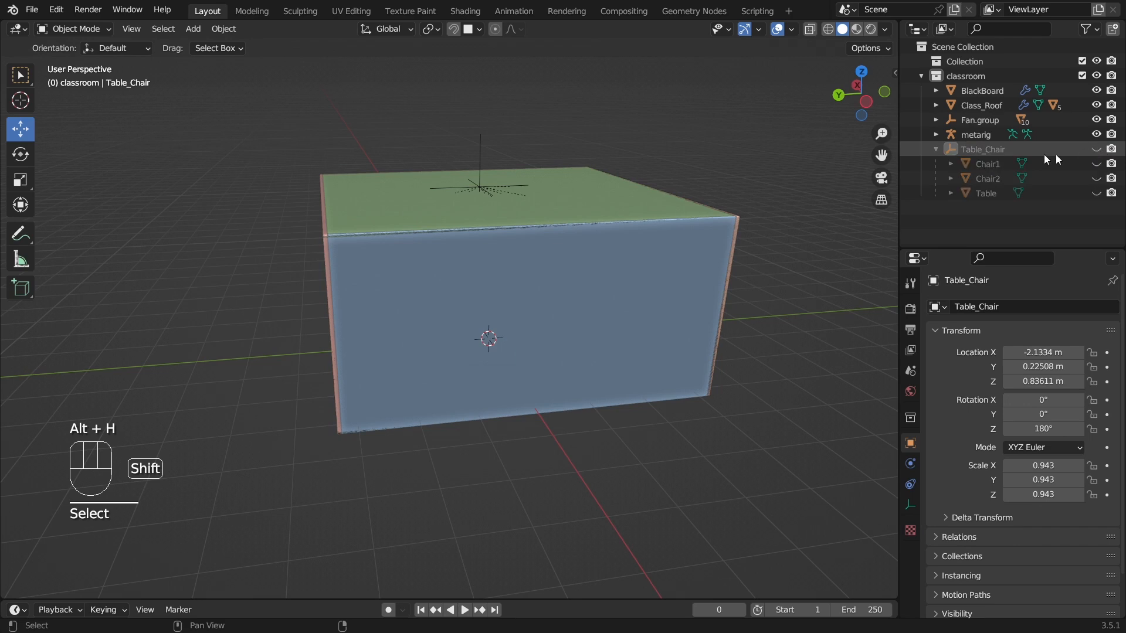
left_click(936, 149)
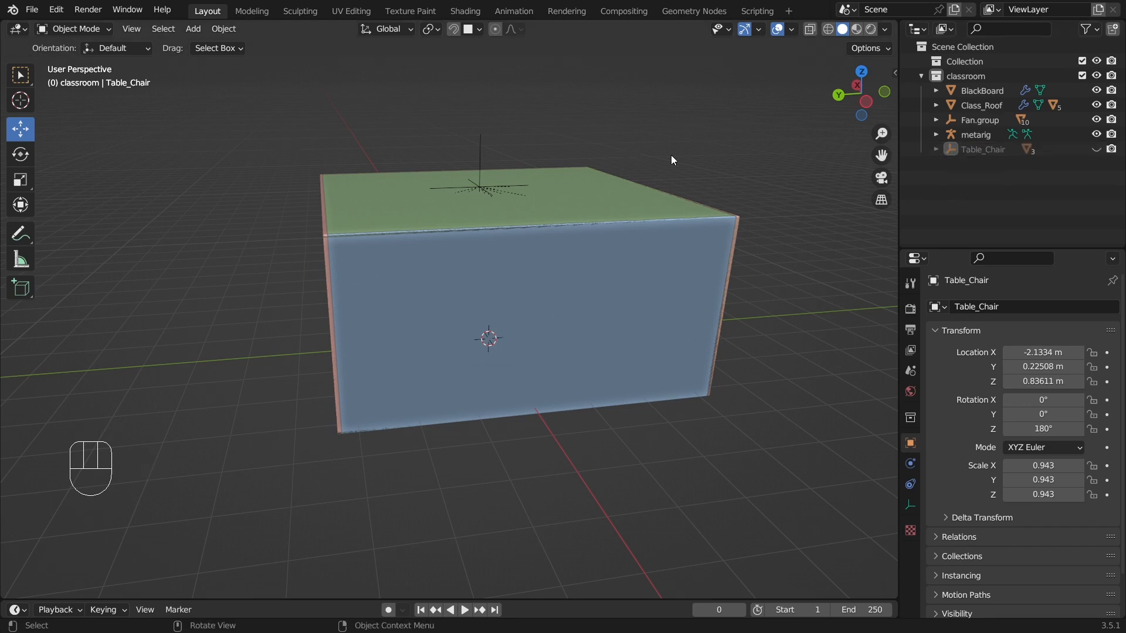
Step: Hide the front wall of the classroom to expose the interior
scroll(459, 165, "up", 2)
scroll(369, 94, "down", 3)
left_click_drag(318, 168, 710, 415)
middle_click_drag(709, 416, 672, 278)
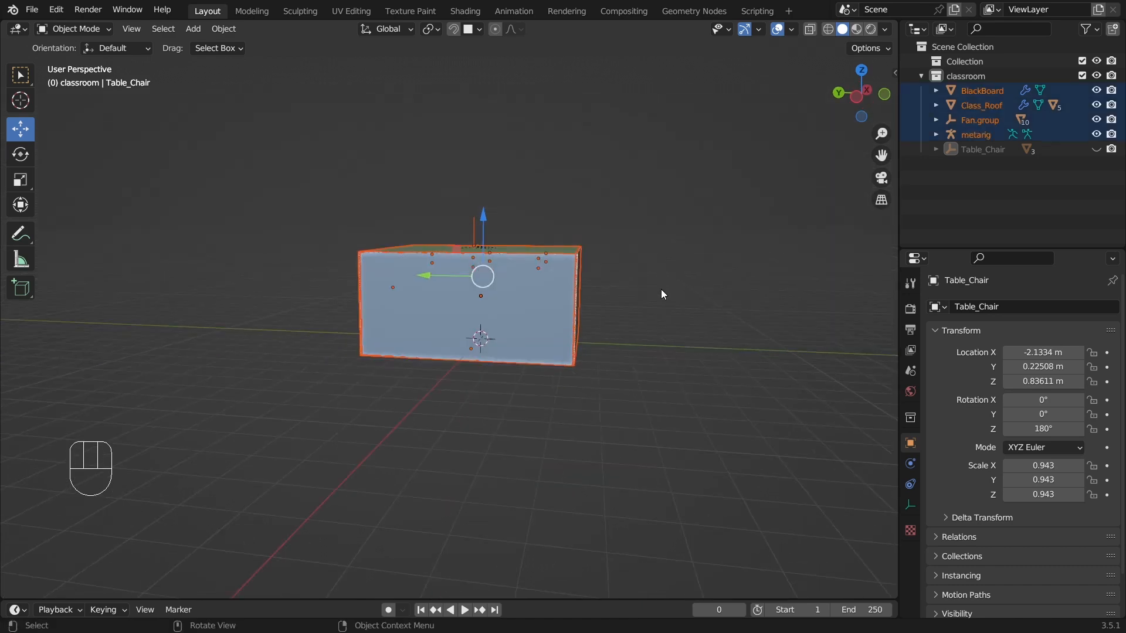
left_click(541, 322)
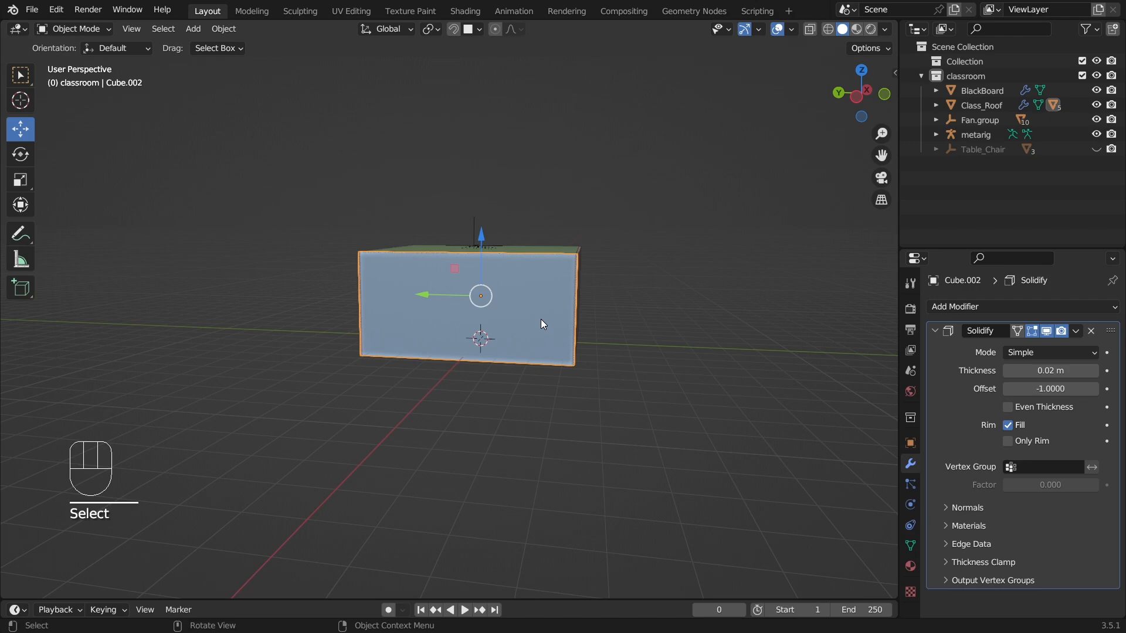
key("h")
key("ctrl+z")
Step: Select the room objects with the metarig temporarily hidden, reveal the metarig again, and scale the room up by a factor of 3.237
left_click(479, 309)
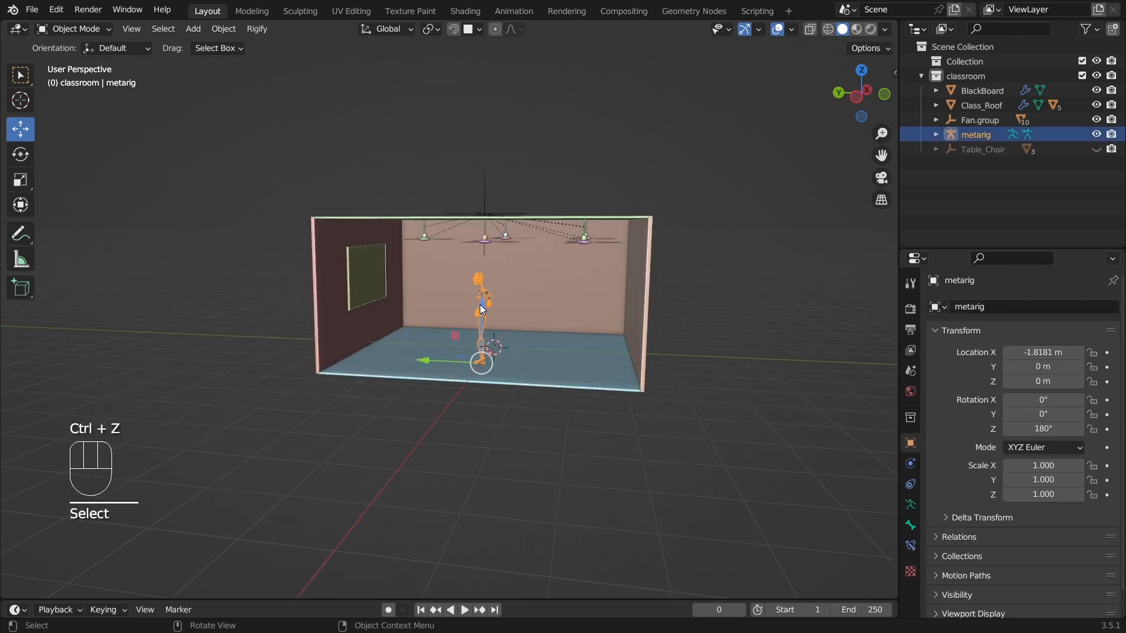
key("h")
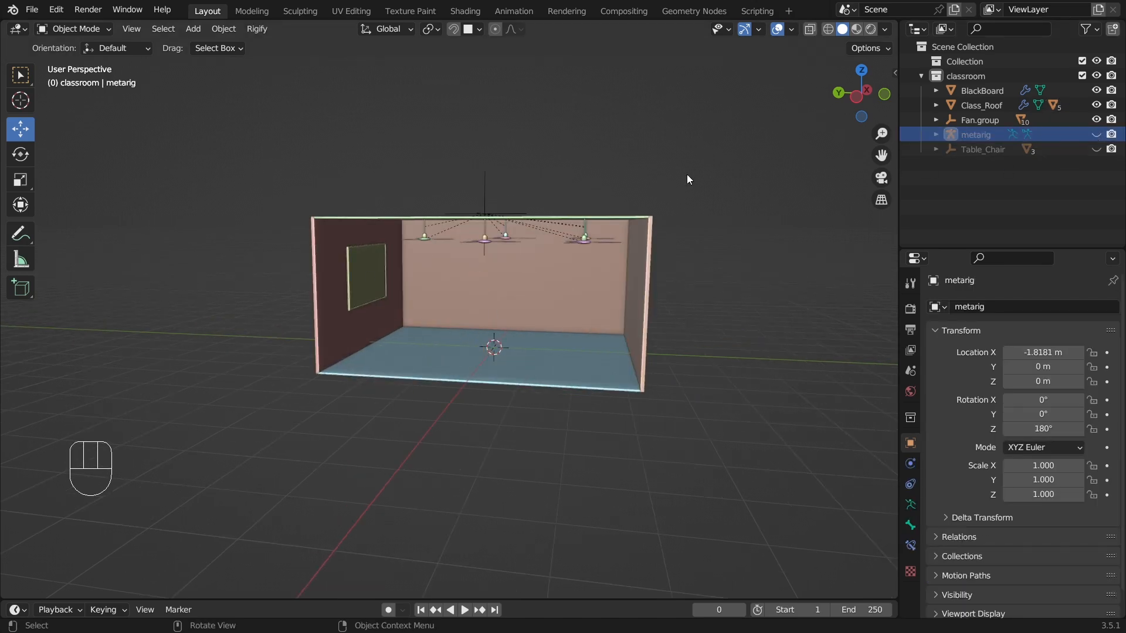
left_click_drag(223, 100, 779, 546)
left_click(1096, 134)
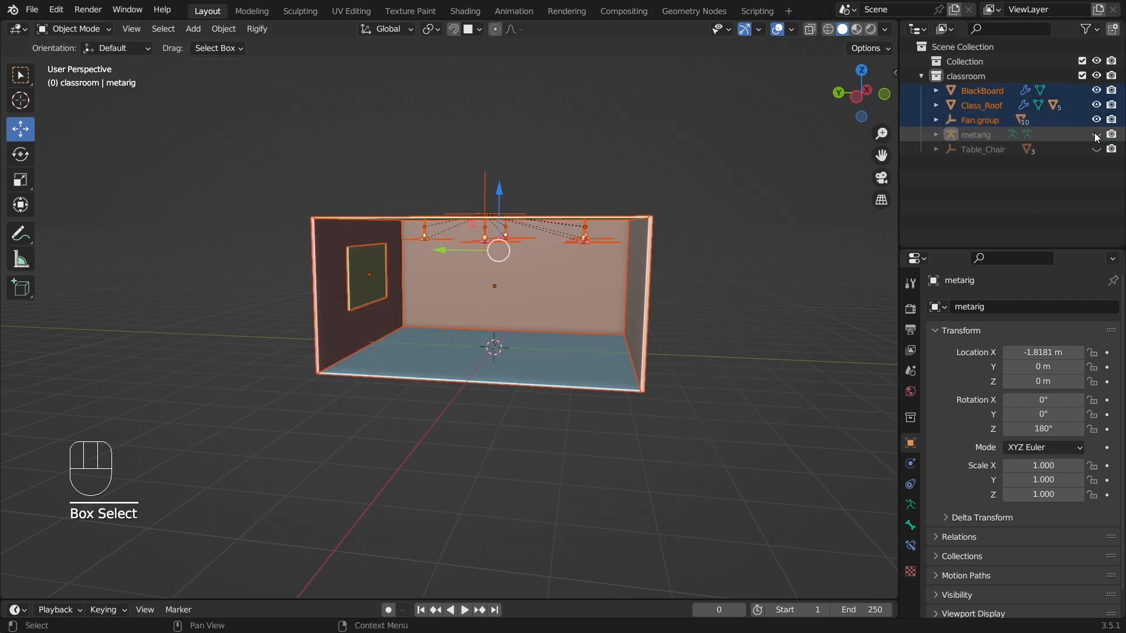
key("s")
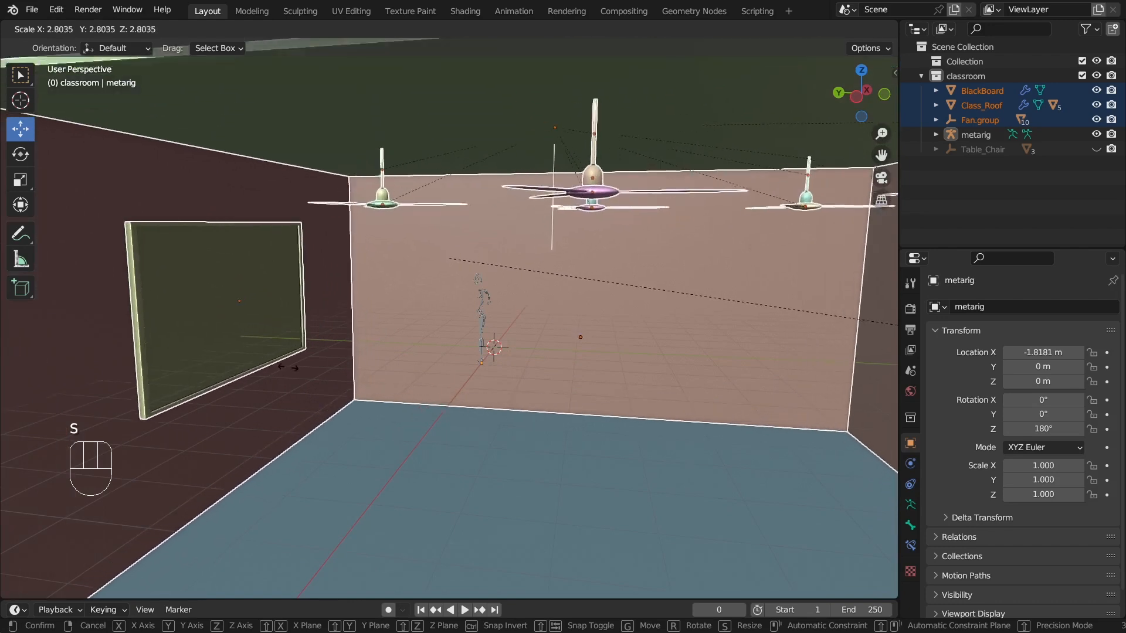
left_click(283, 432)
scroll(326, 417, "down", 6)
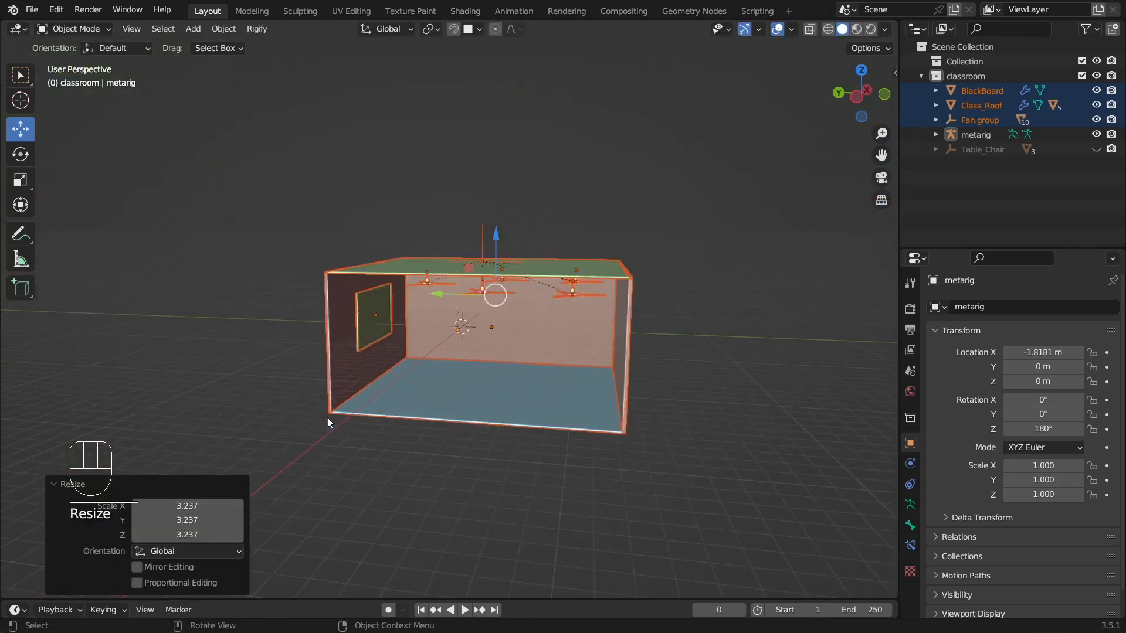
Step: Raise the selected room objects along Z so the classroom floor meets the ground grid
middle_click_drag(558, 359, 592, 369)
scroll(592, 366, "up", 2)
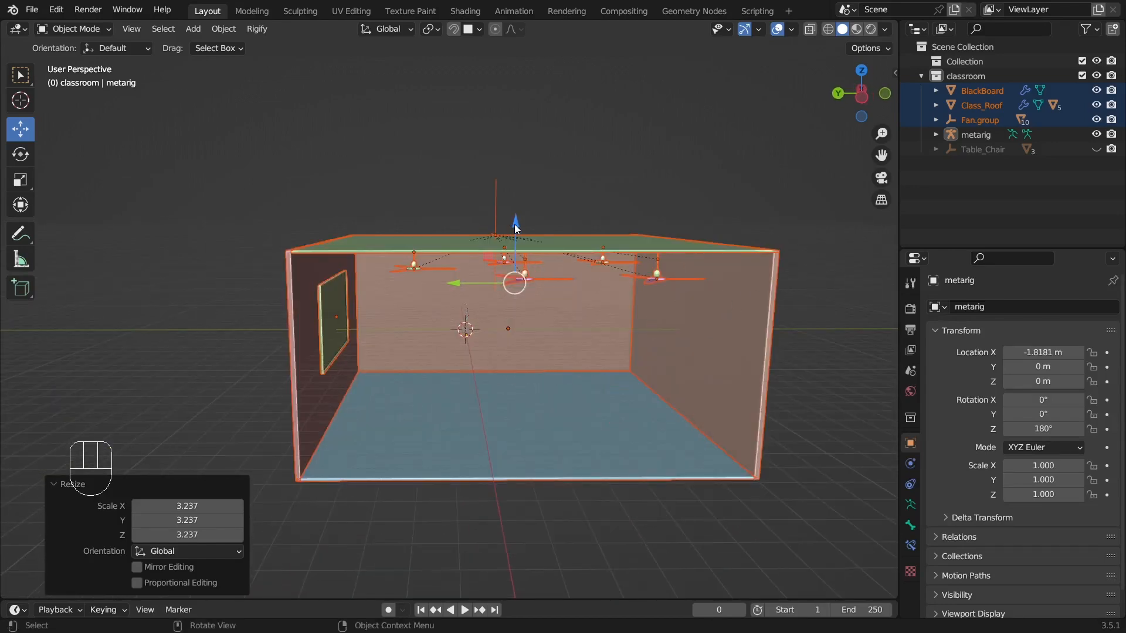
left_click_drag(513, 225, 514, 206)
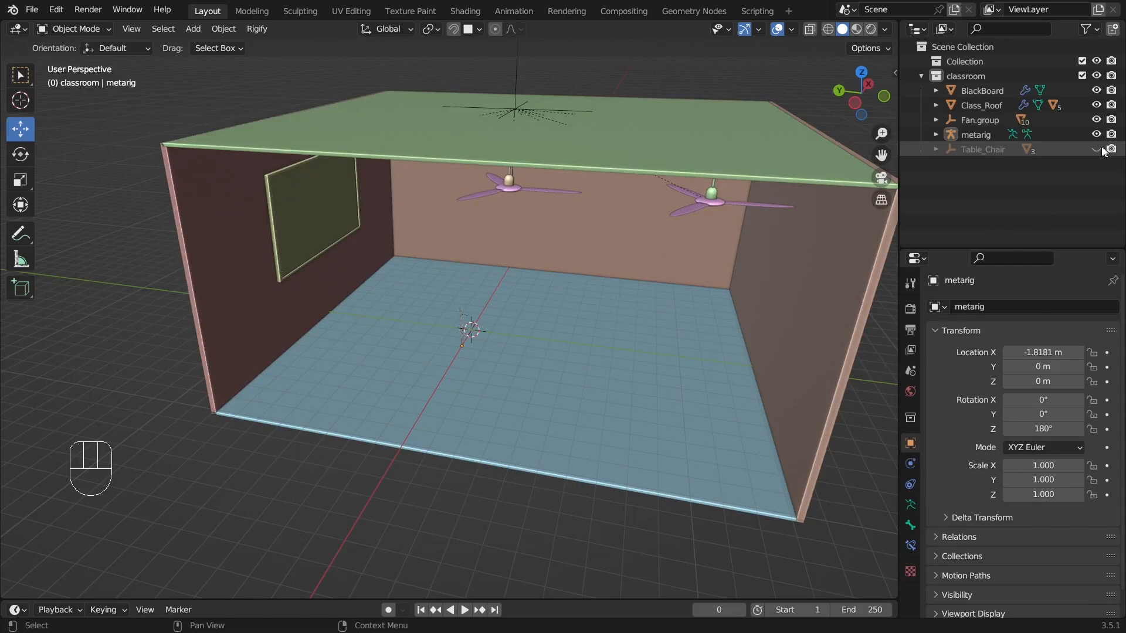
Step: Reveal the Table_Chair empty with its children, scale it up to 1.196 and raise it to about Z 1.20 m
left_click(1096, 149, "shift")
scroll(527, 390, "up", 4)
middle_click_drag(599, 397, 487, 318)
scroll(581, 358, "down", 2)
left_click(497, 334)
key("s")
left_click(611, 336)
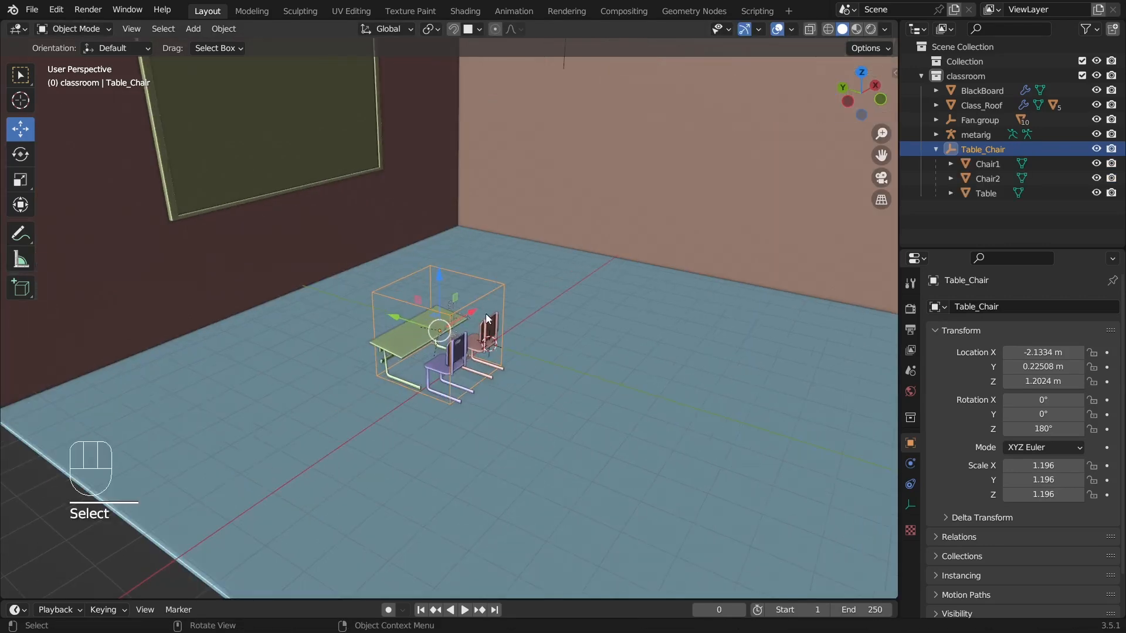
Step: Move the Table_Chair empty along X to about -7.62 m, near the open side of the room
key("g")
key("x")
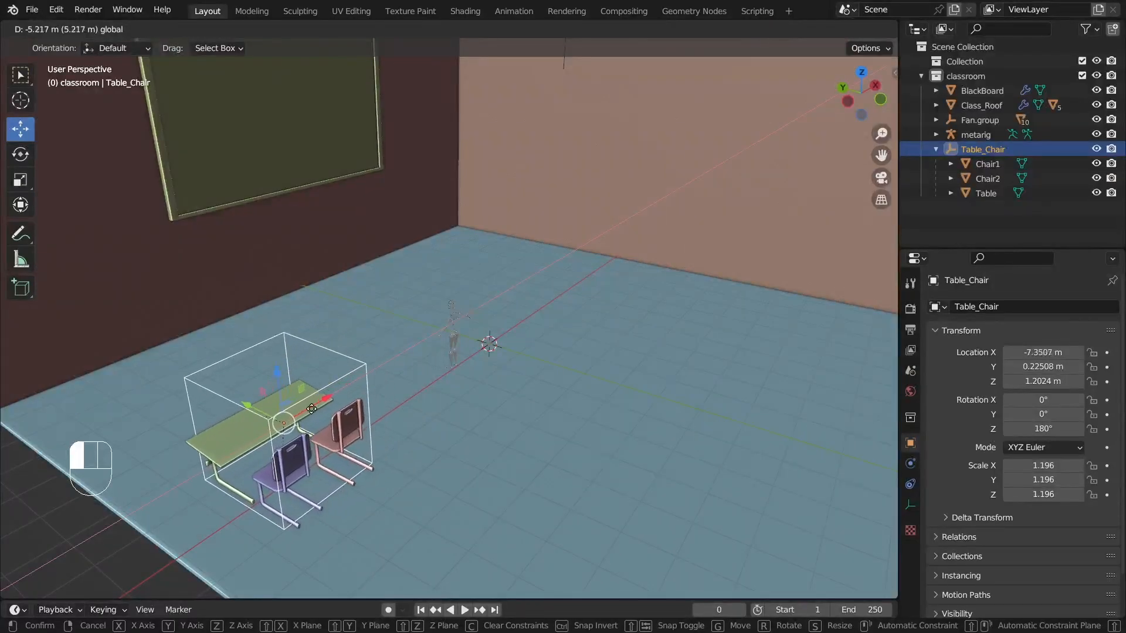
left_click(290, 404)
left_click(305, 410)
Step: Delete the metarig from the classroom scene
middle_click_drag(305, 410, 528, 393)
scroll(737, 384, "up", 3)
left_click(541, 297)
key("Delete")
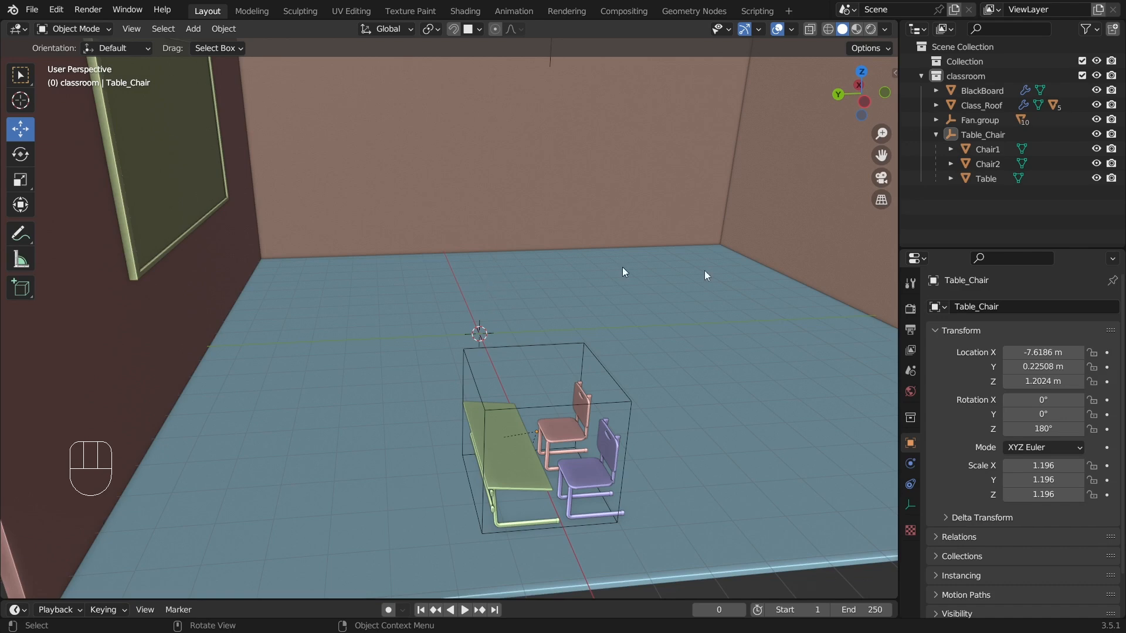
Step: Try to parent the Table_Chair empty with the Object (Keep Transform) option
scroll(636, 429, "down", 5)
scroll(484, 338, "up", 3)
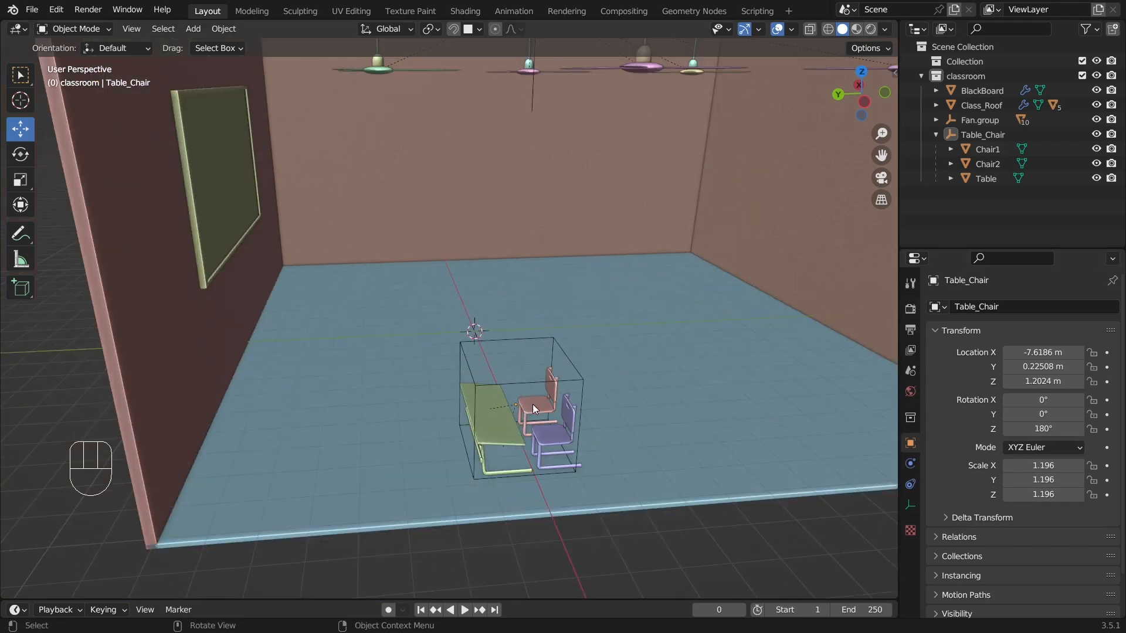
left_click(559, 377)
left_click(768, 540)
middle_click_drag(768, 541, 688, 395)
left_click(458, 357)
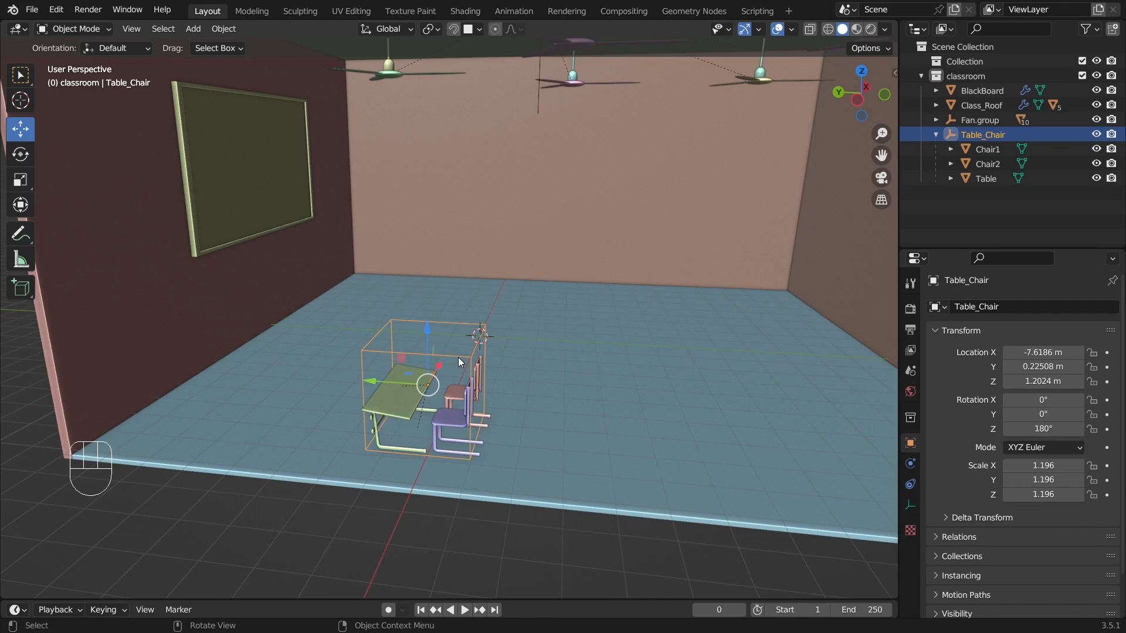
key("ctrl+p")
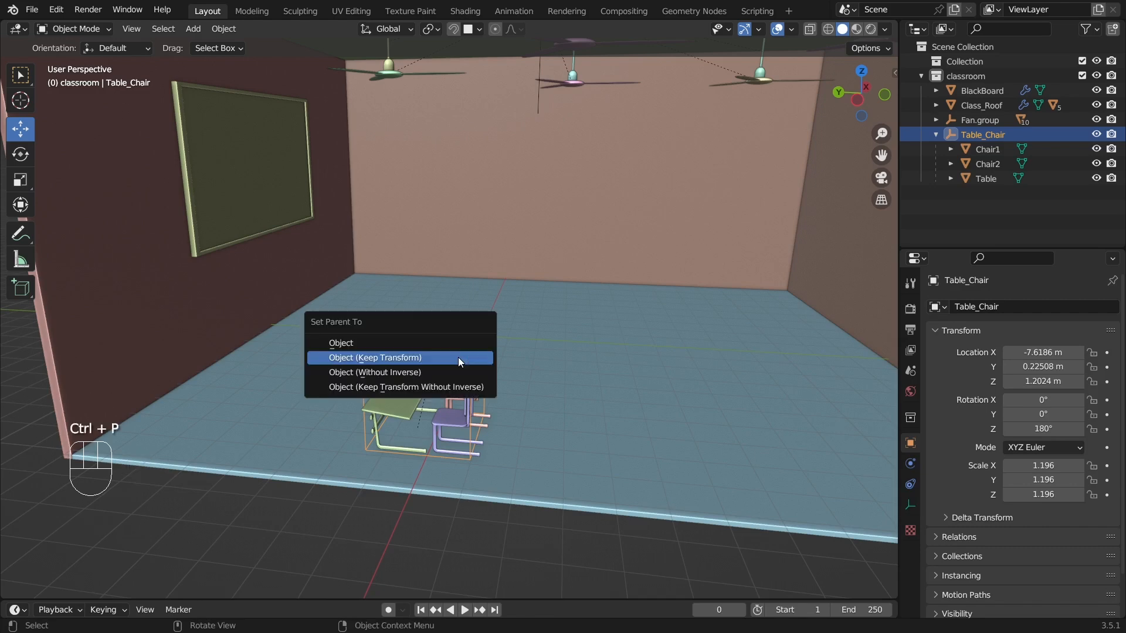
left_click(399, 354)
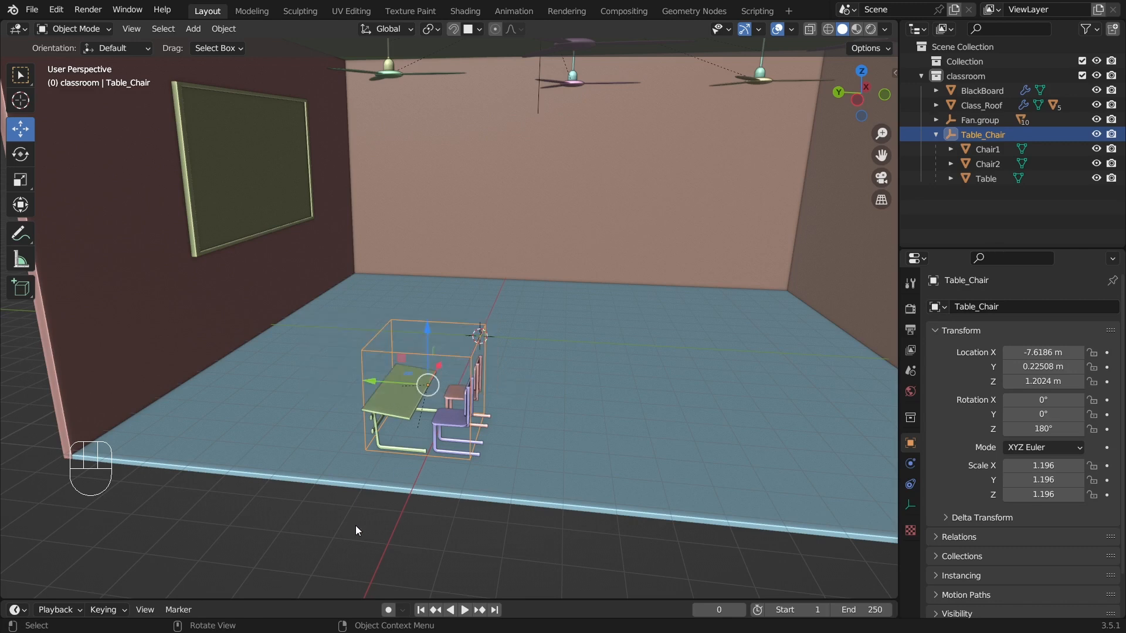
left_click(355, 524)
Step: Join the table and both chairs into a single mesh with Chair1 as the active object
middle_click_drag(356, 525, 559, 311)
scroll(586, 358, "up", 3)
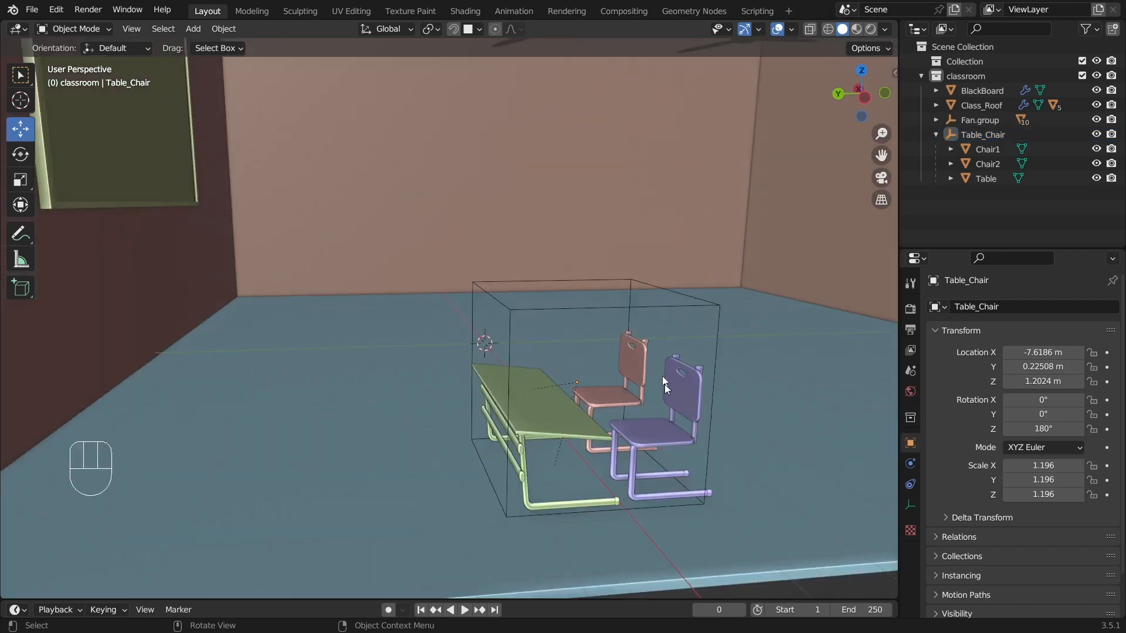
scroll(407, 313, "down", 5)
middle_click_drag(508, 354, 568, 334, "shift")
scroll(568, 334, "up", 3)
left_click(315, 353)
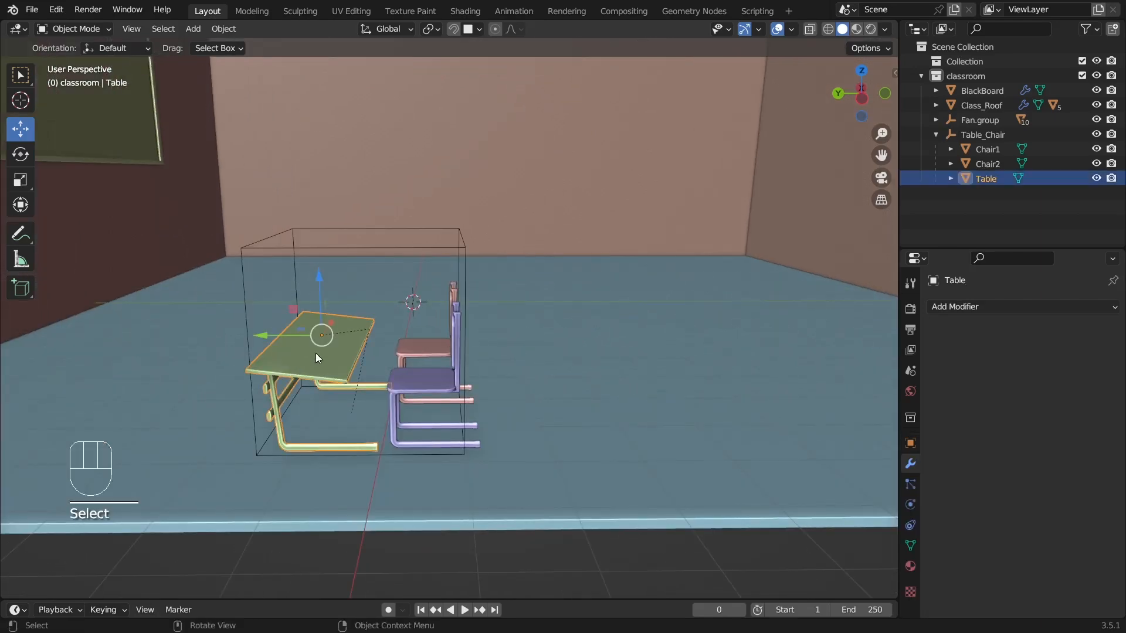
left_click(418, 346, "shift")
left_click(427, 379, "shift")
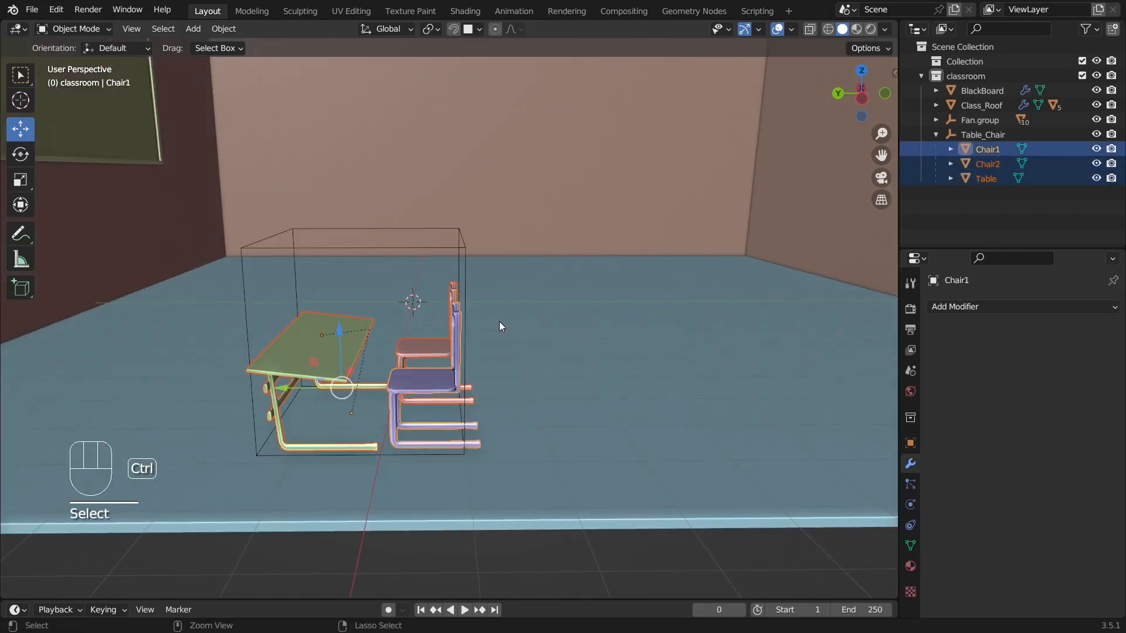
key("ctrl+j")
Step: Select the Table_Chair hierarchy and clear its parenting while keeping the transformation
left_click(416, 247)
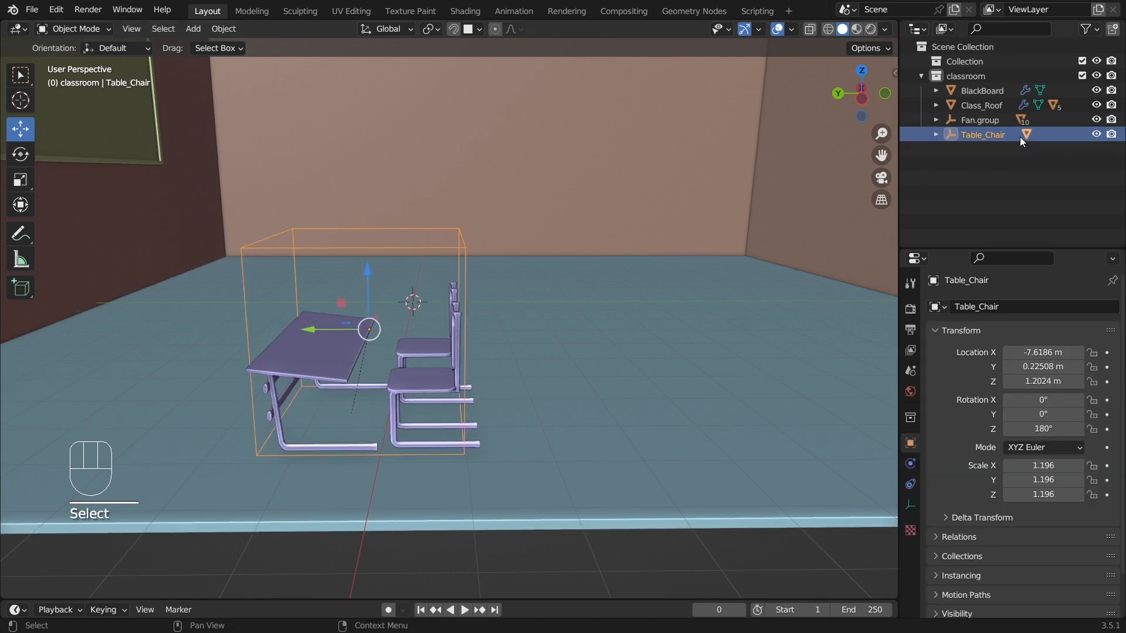
right_click(990, 136)
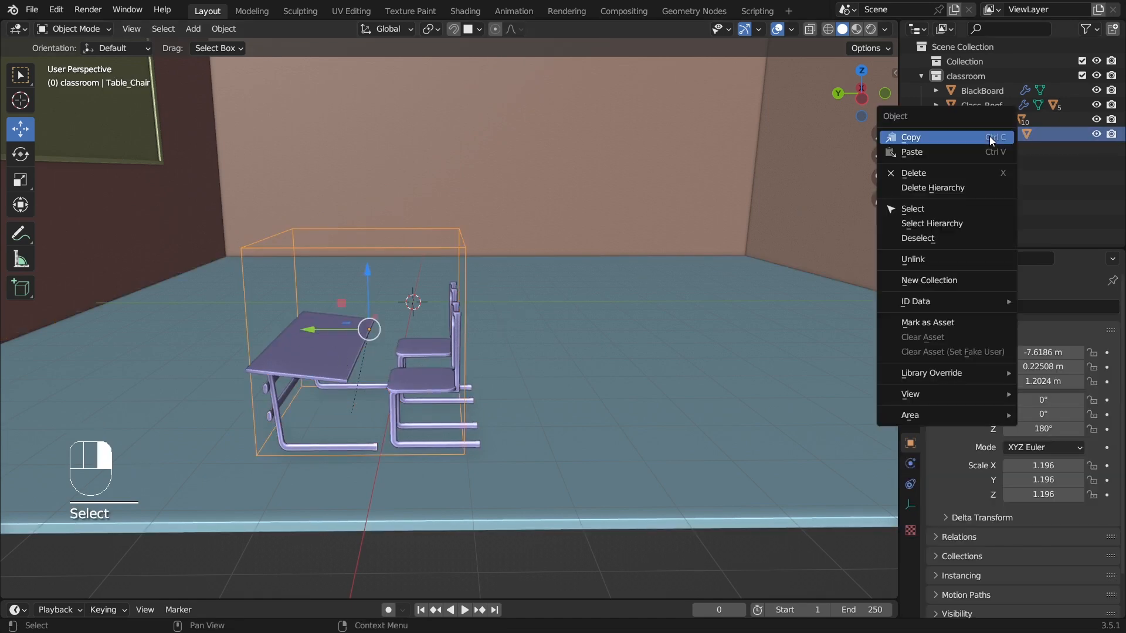
left_click(932, 224)
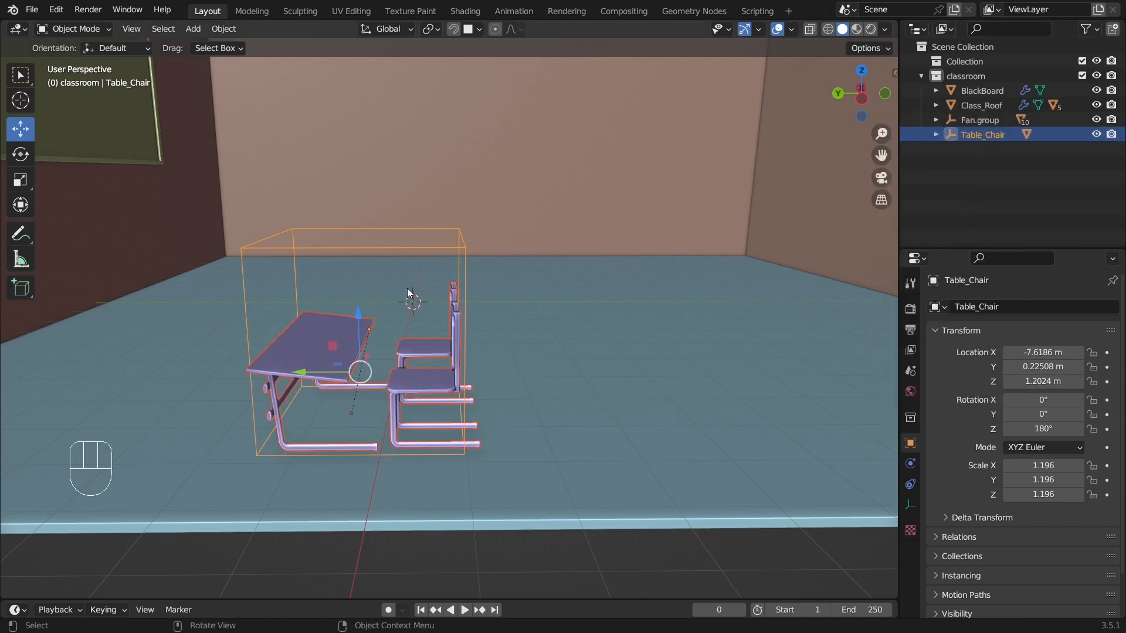
key("alt+p")
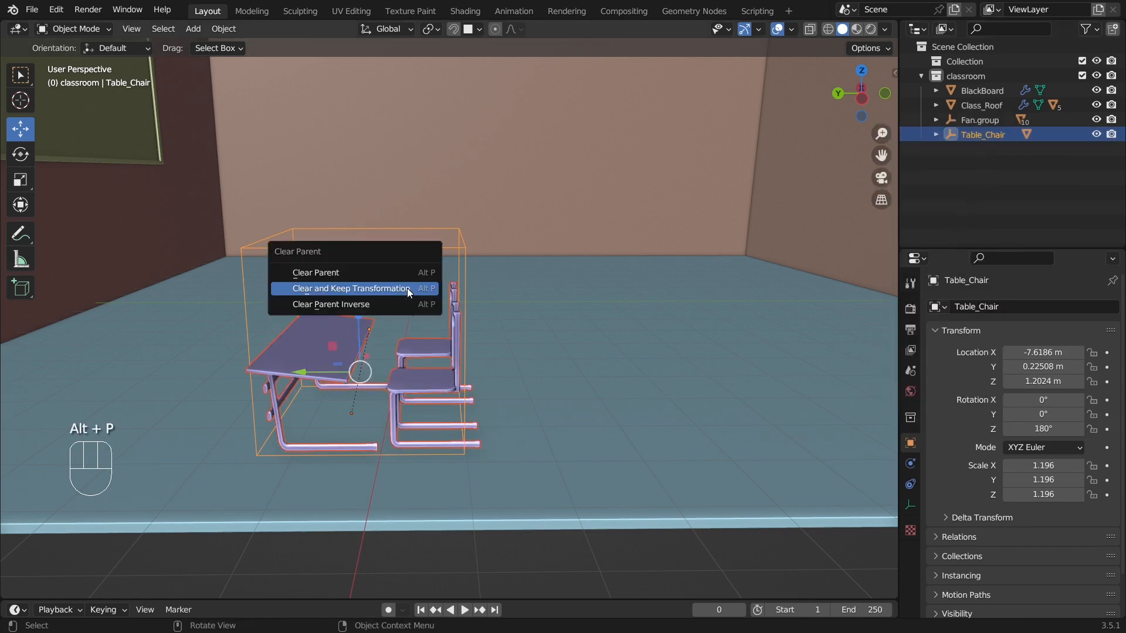
left_click(407, 288)
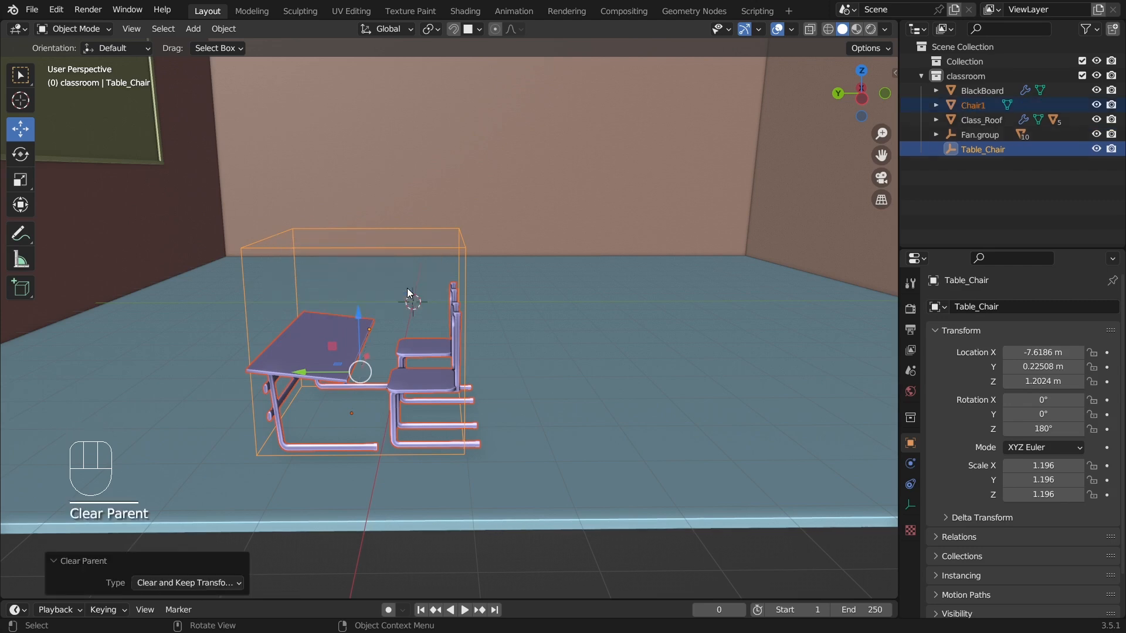
Step: Delete the Table_Chair empty and try to clear the parent again with Clear and Keep Transformation
left_click(480, 552)
left_click(457, 252)
key("Delete")
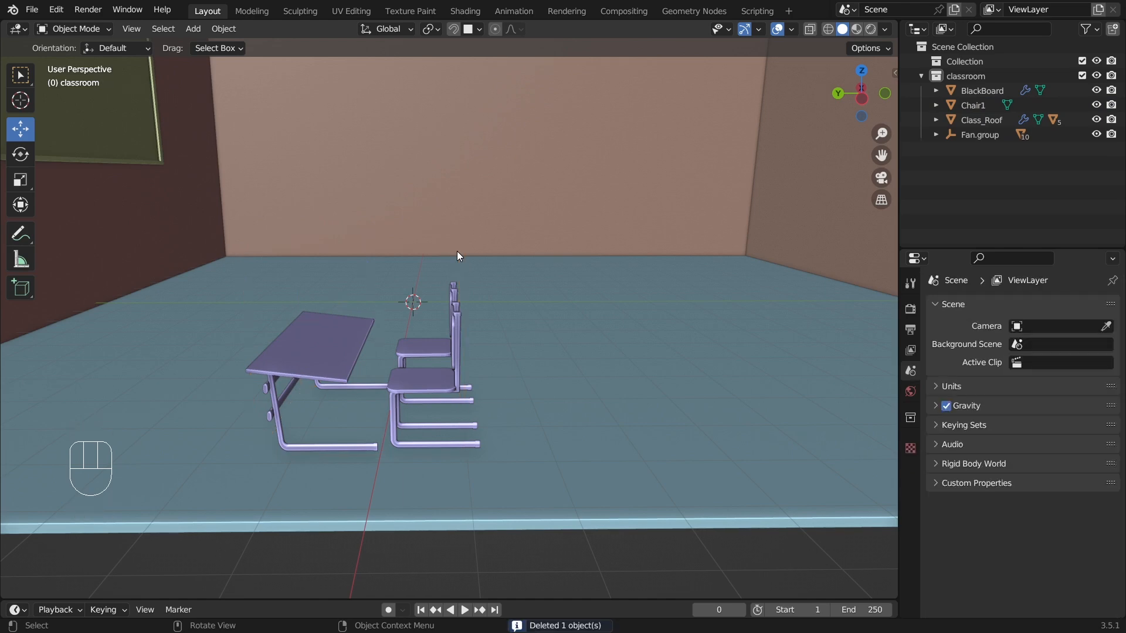
key("alt+p")
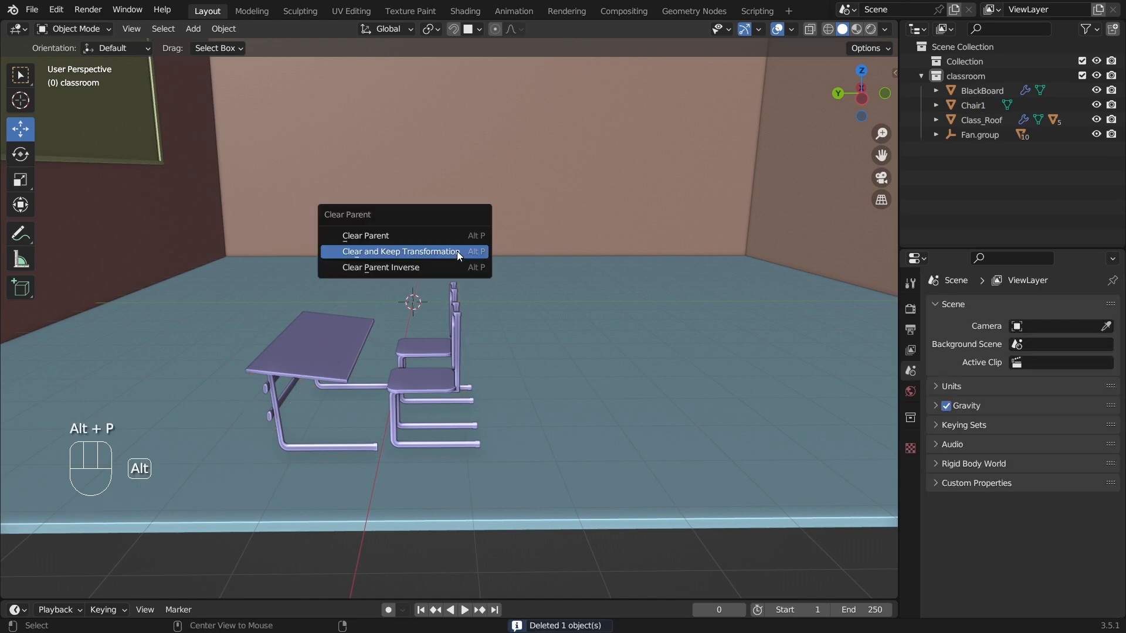
left_click(417, 249)
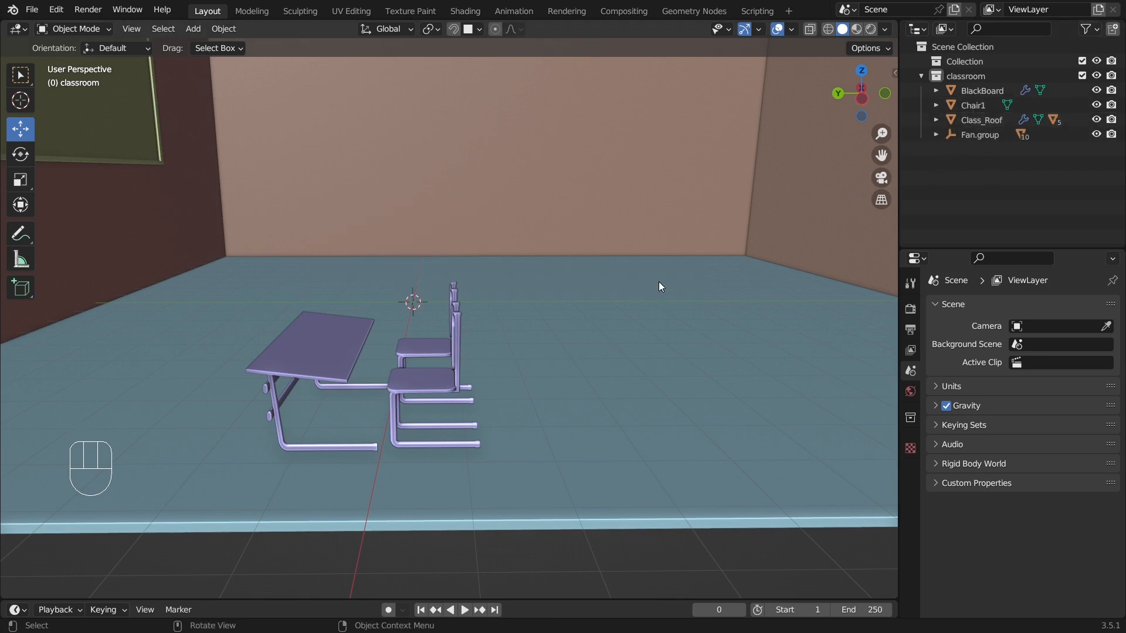
Step: Undo the deletion of the Table_Chair empty and the clearing of its parent relationship
key("ctrl+z")
key("ctrl+z")
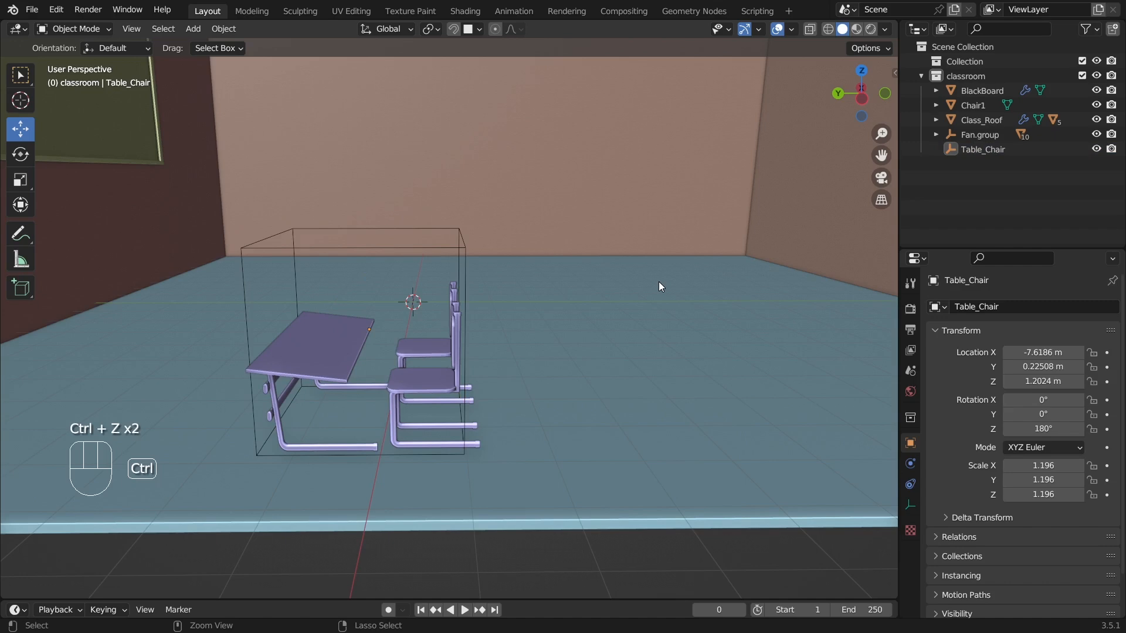
key("ctrl+z")
key("ctrl+z")
Step: Select the whole Table_Chair hierarchy and detach the joined desk set from the empty with Clear and Keep Transformation
left_click(1000, 190)
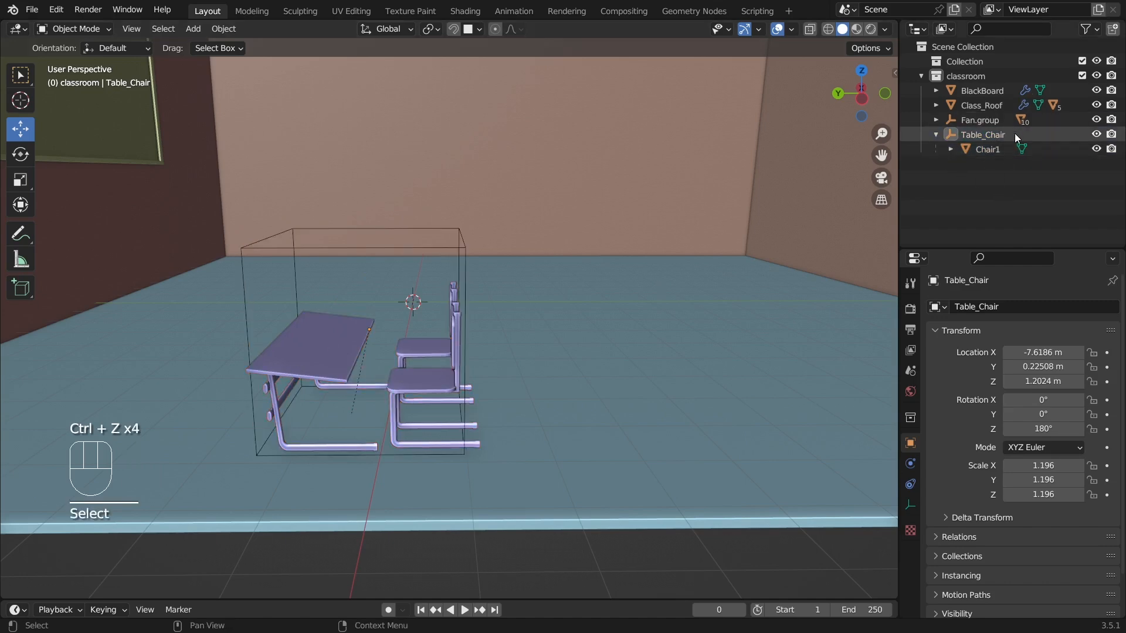
left_click(937, 136)
left_click(990, 142)
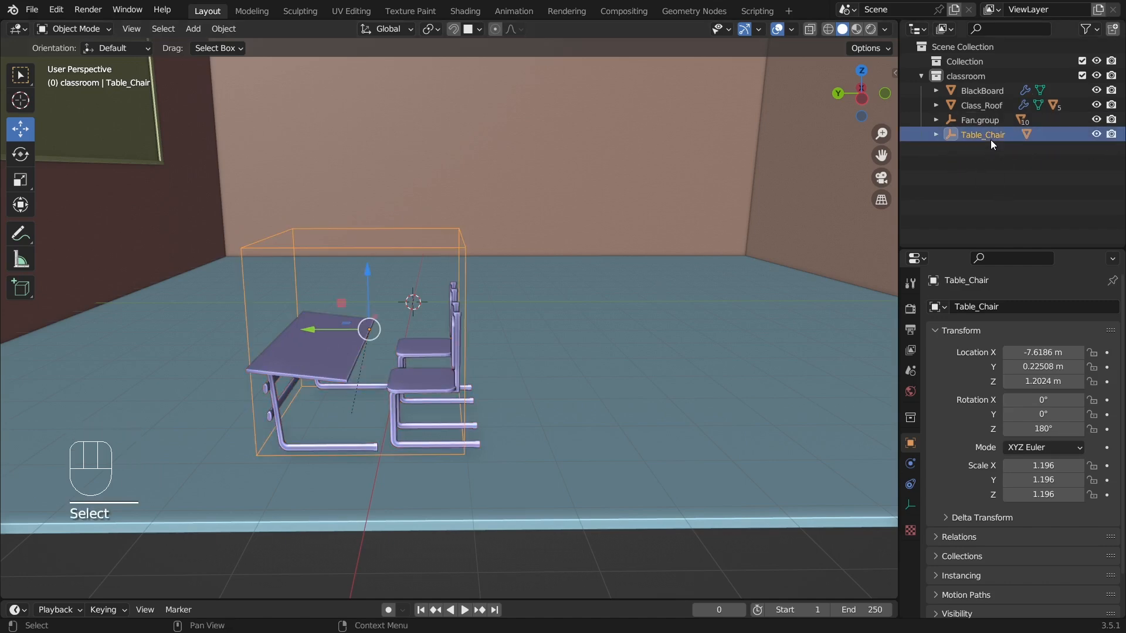
right_click(990, 140)
left_click(963, 140)
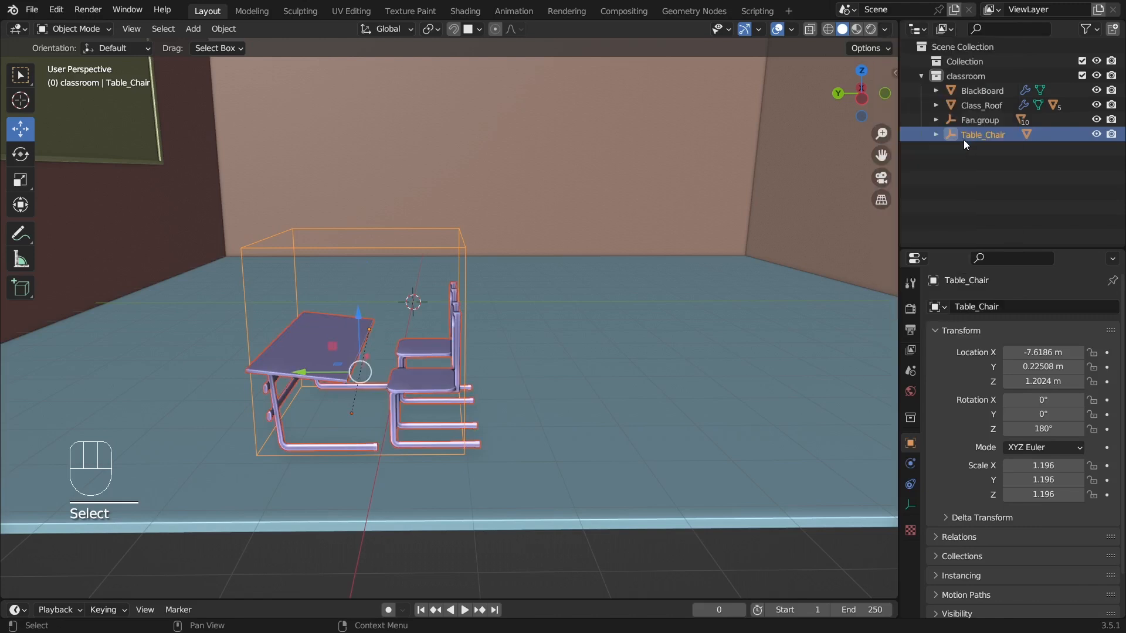
key("alt+p")
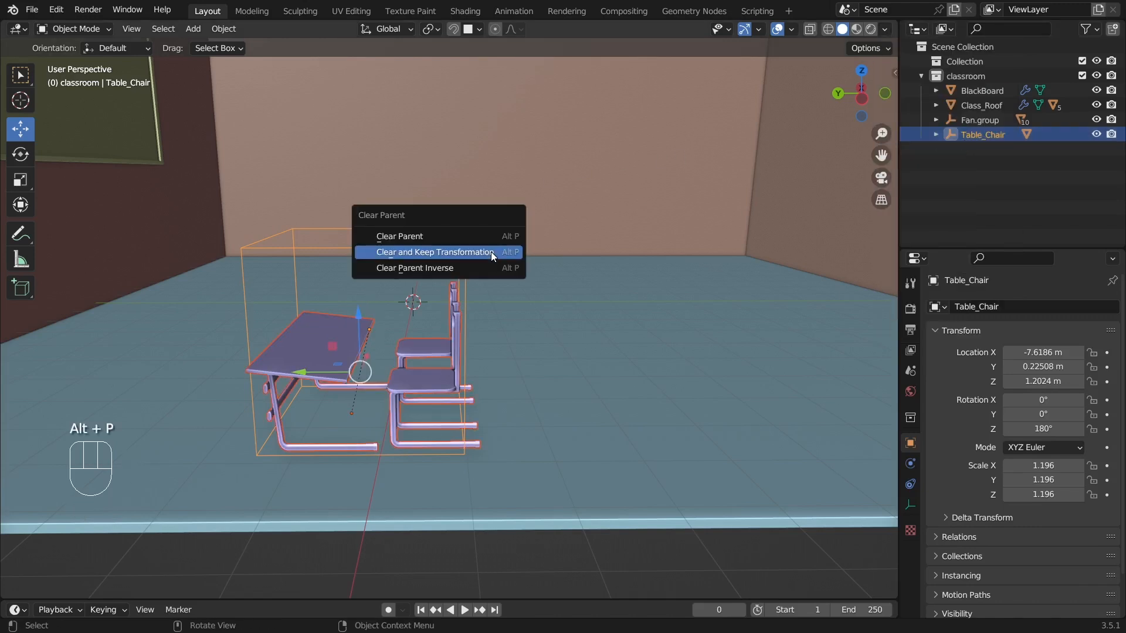
left_click(490, 252)
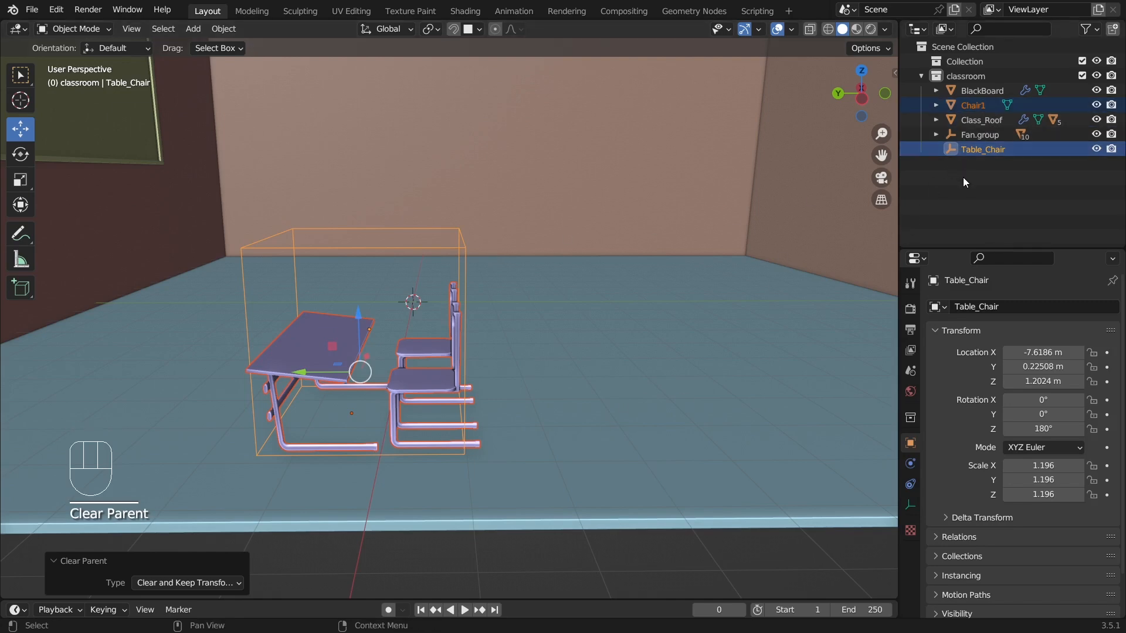
Step: Select the leftover Table_Chair empty and delete it
left_click(984, 150)
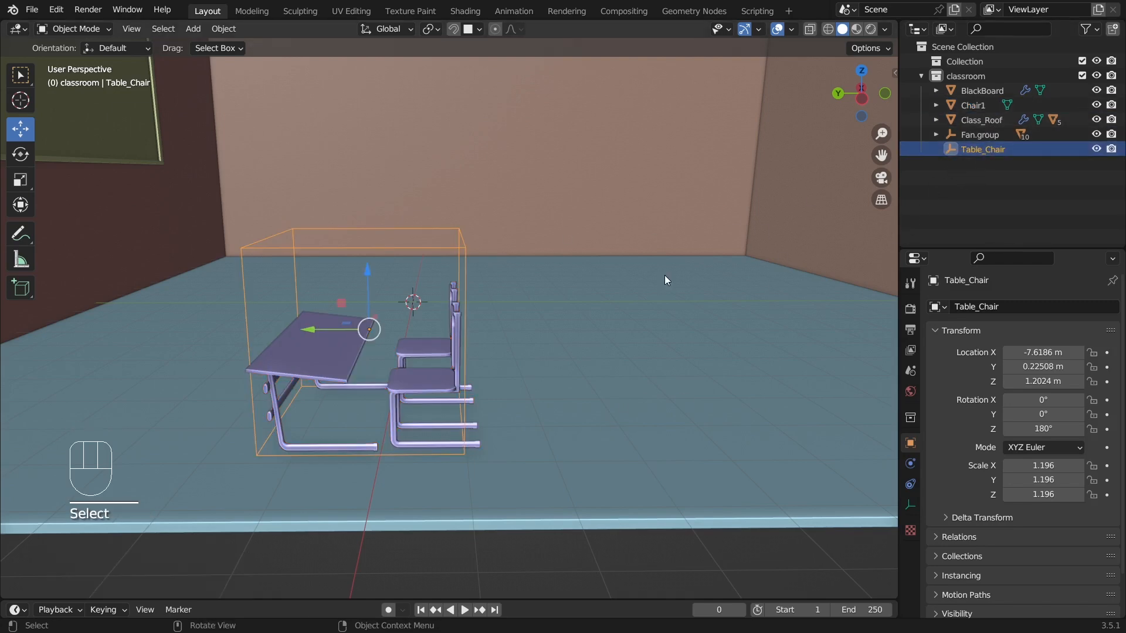
left_click(483, 544)
left_click(465, 259)
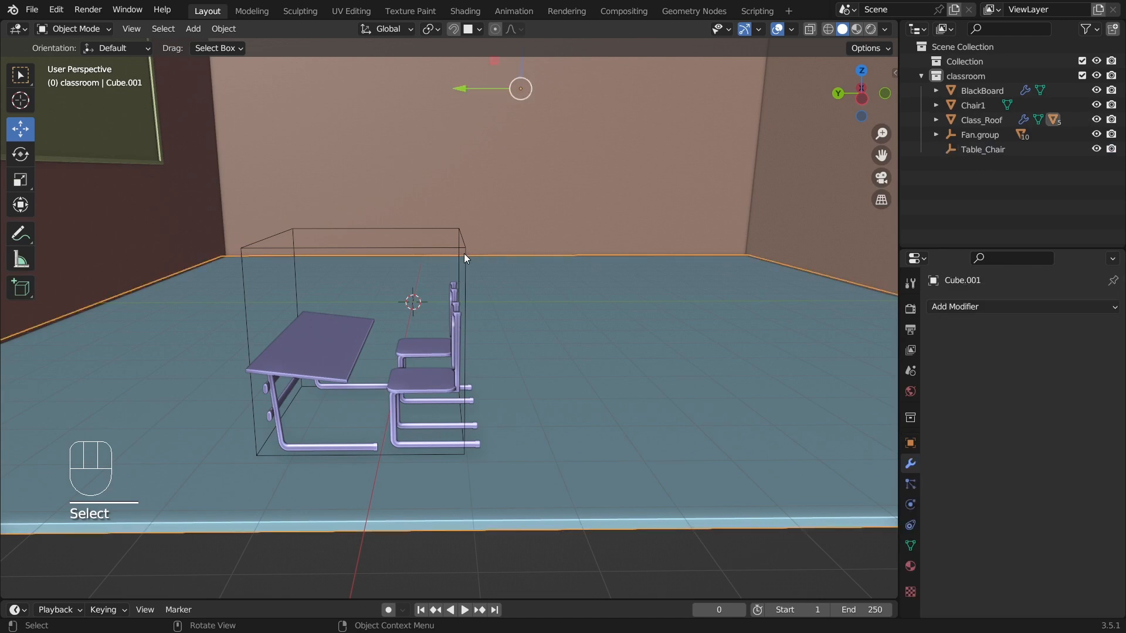
left_click(455, 252)
key("Delete")
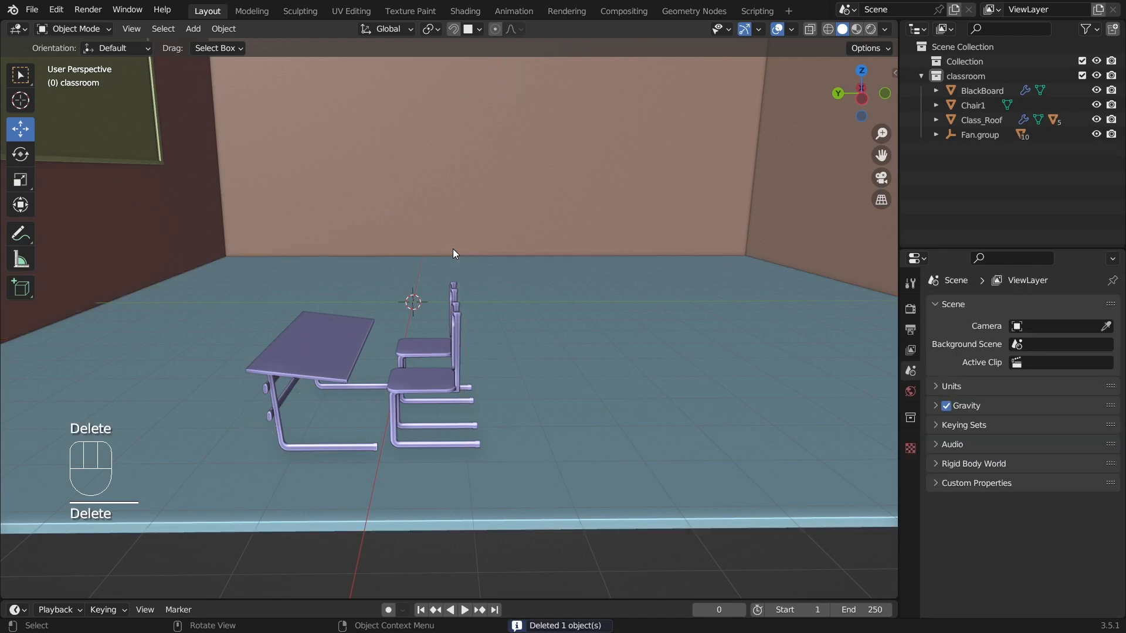
Step: Scale the Class_Roof hierarchy along the Y axis by about 1.27 to lengthen the classroom
left_click(350, 366)
middle_click_drag(350, 370, 533, 379)
scroll(536, 377, "down", 3)
scroll(548, 410, "up", 2)
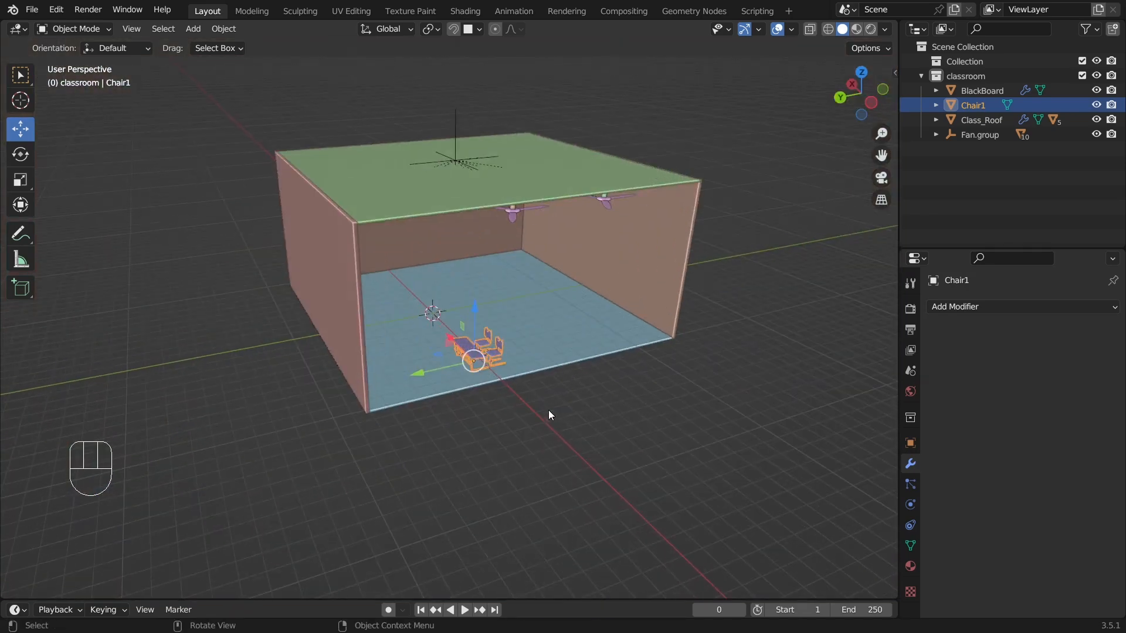
left_click(560, 402)
scroll(557, 434, "up", 1)
scroll(556, 421, "down", 3)
middle_click_drag(556, 421, 543, 394)
scroll(529, 401, "up", 2)
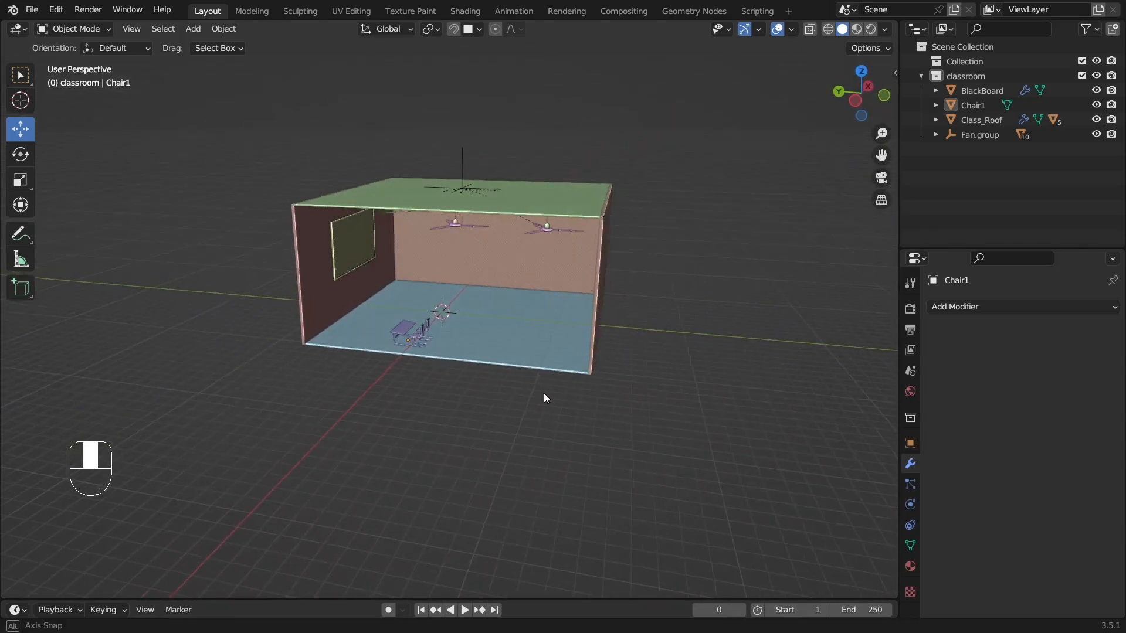
left_click(596, 233)
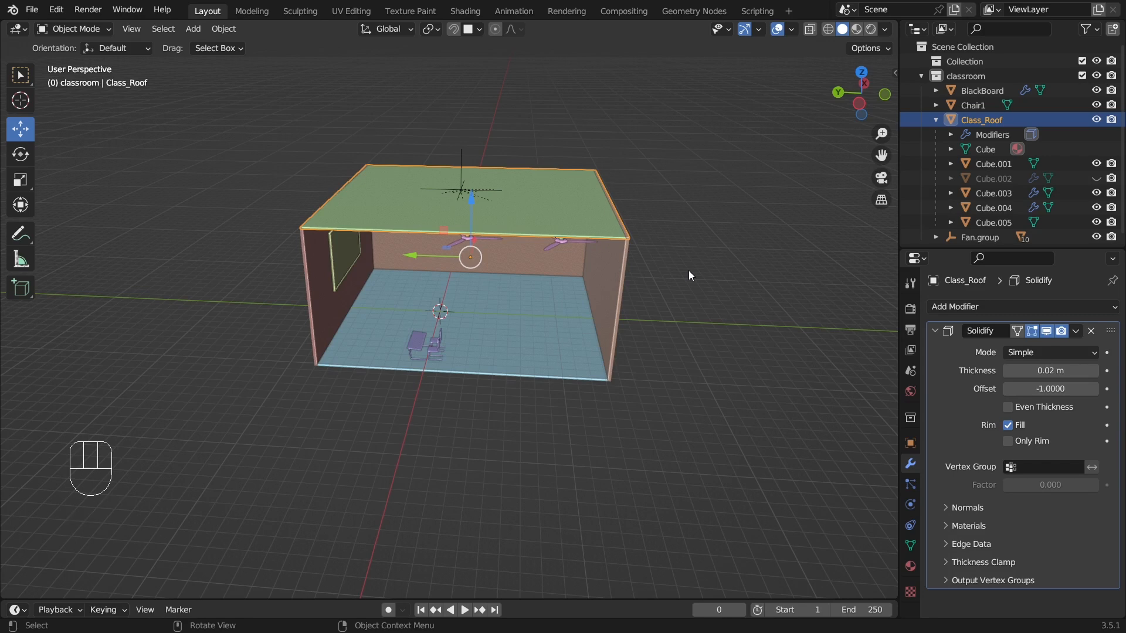
key("s")
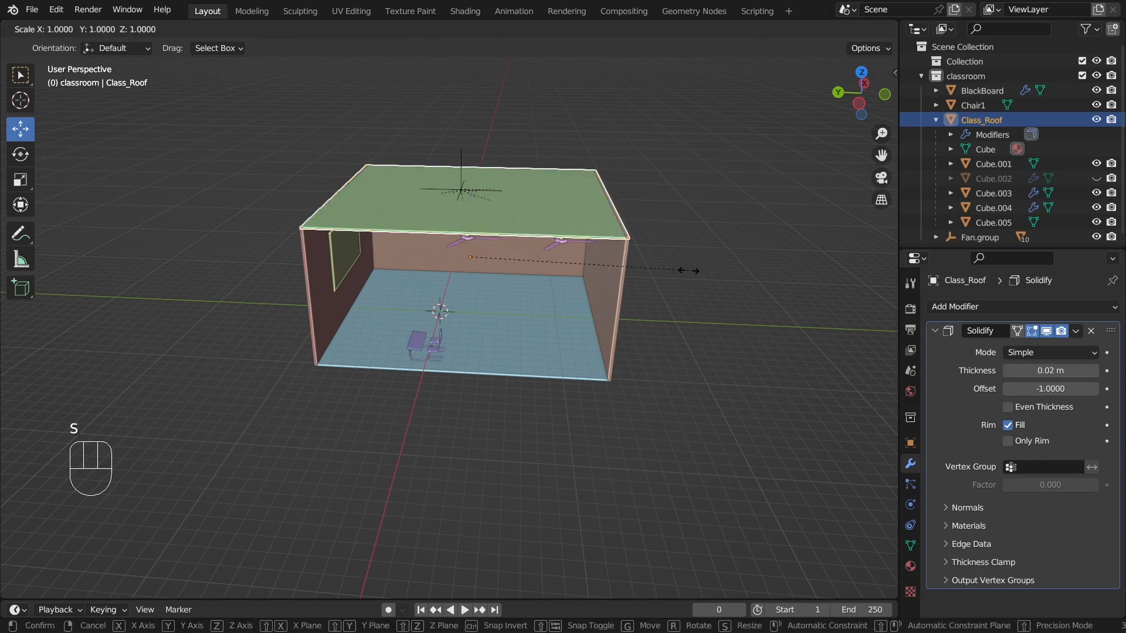
key("y")
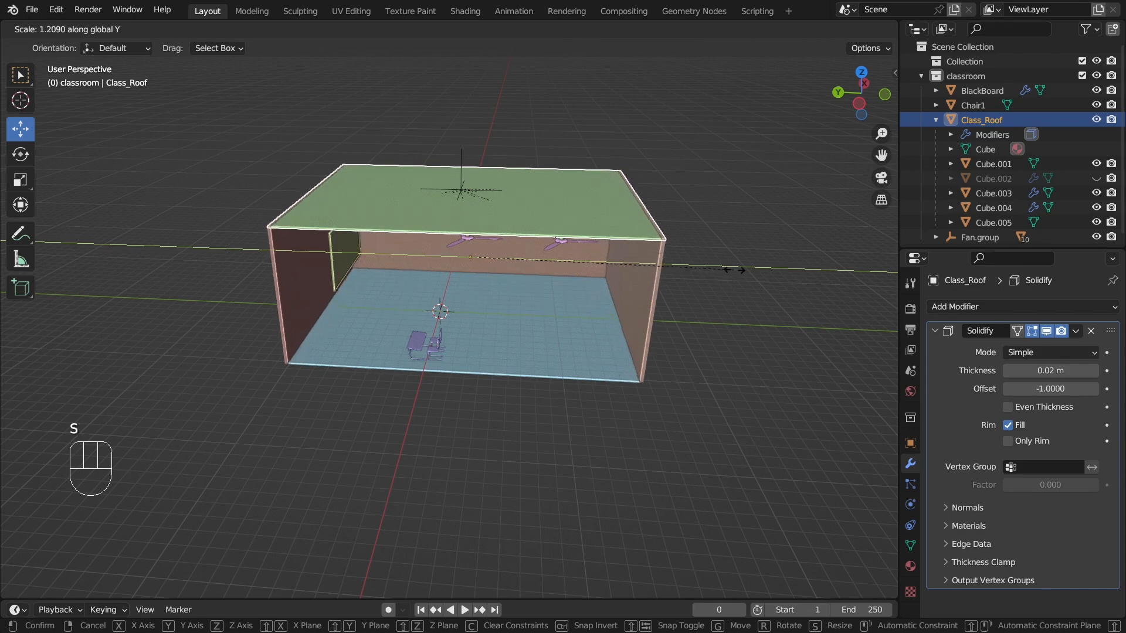
left_click(747, 270)
Step: Enlarge the Class_Roof hierarchy along the X axis to widen the classroom
middle_click_drag(747, 270, 719, 308)
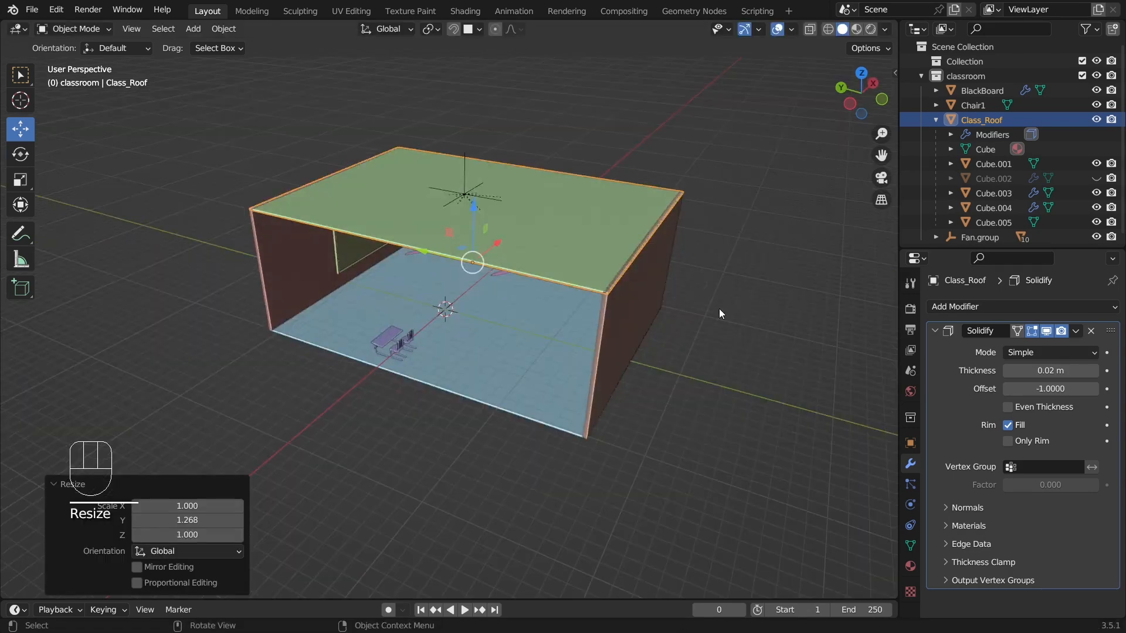
key("s")
key("x")
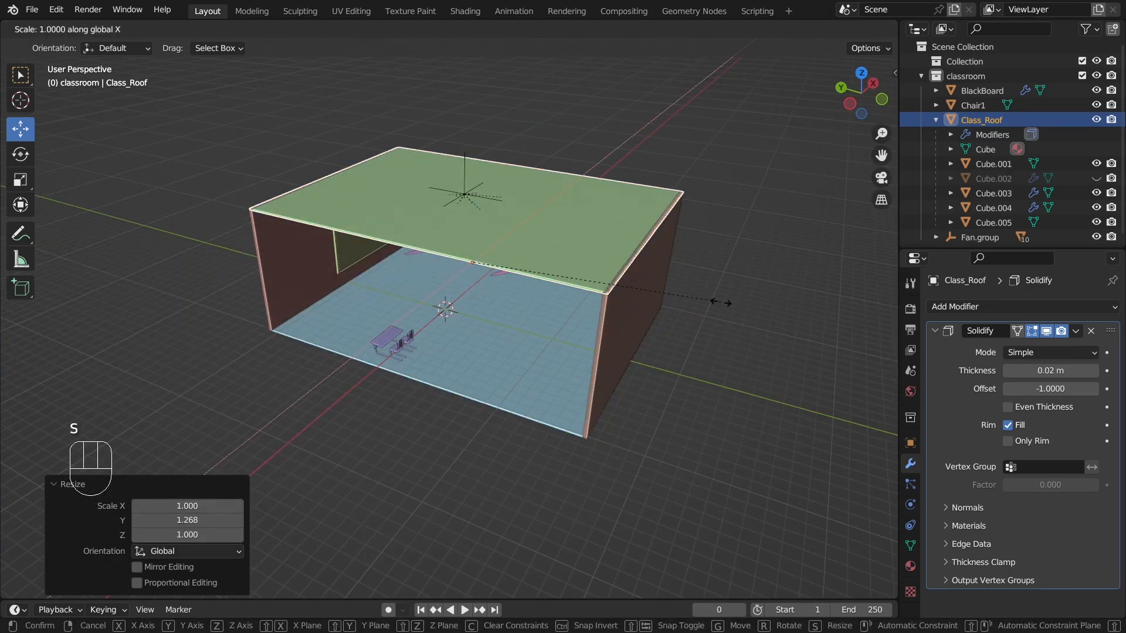
left_click(776, 312)
left_click(775, 313)
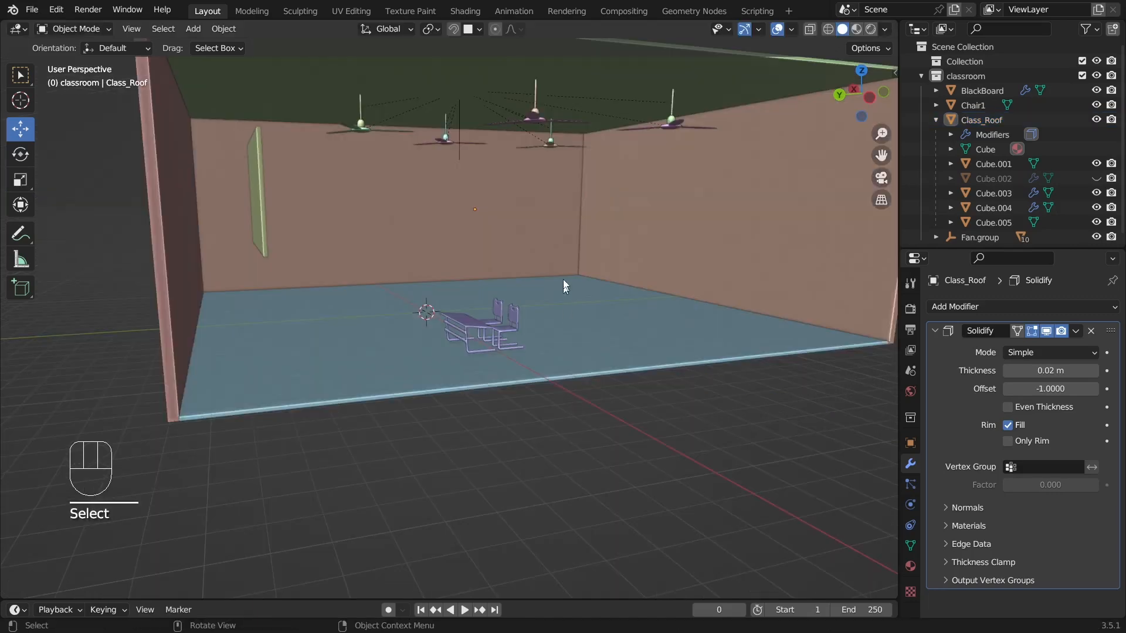
Step: Move the BlackBoard along Y against the end wall with Face Project snapping enabled, and turn snapping off again
middle_click_drag(564, 312, 419, 246)
left_click(273, 194)
left_click(454, 28)
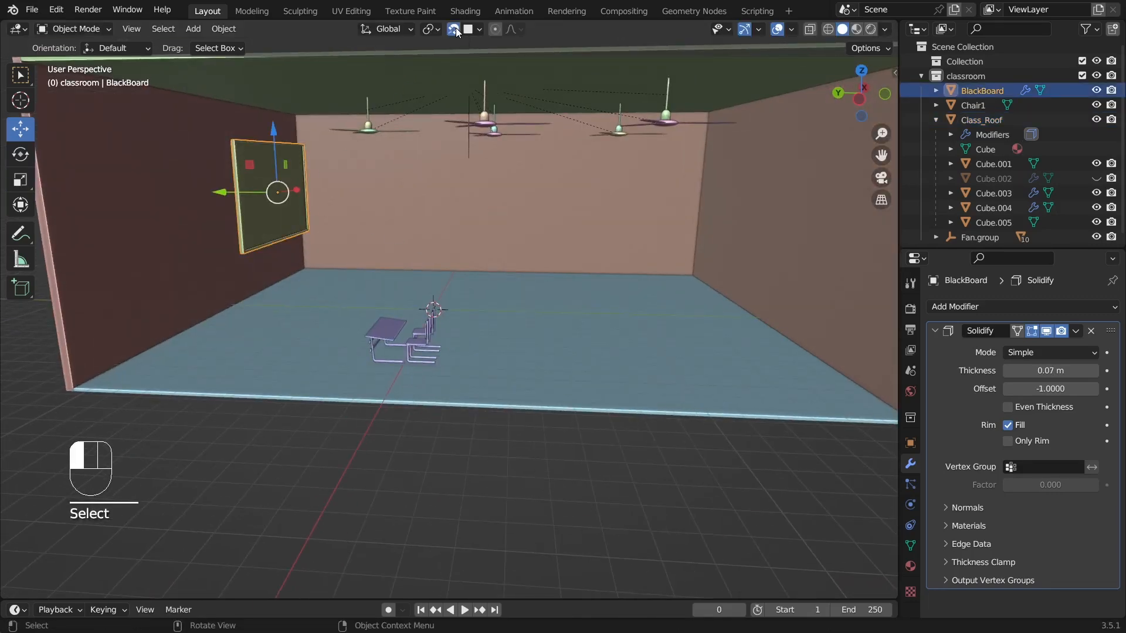
left_click(476, 29)
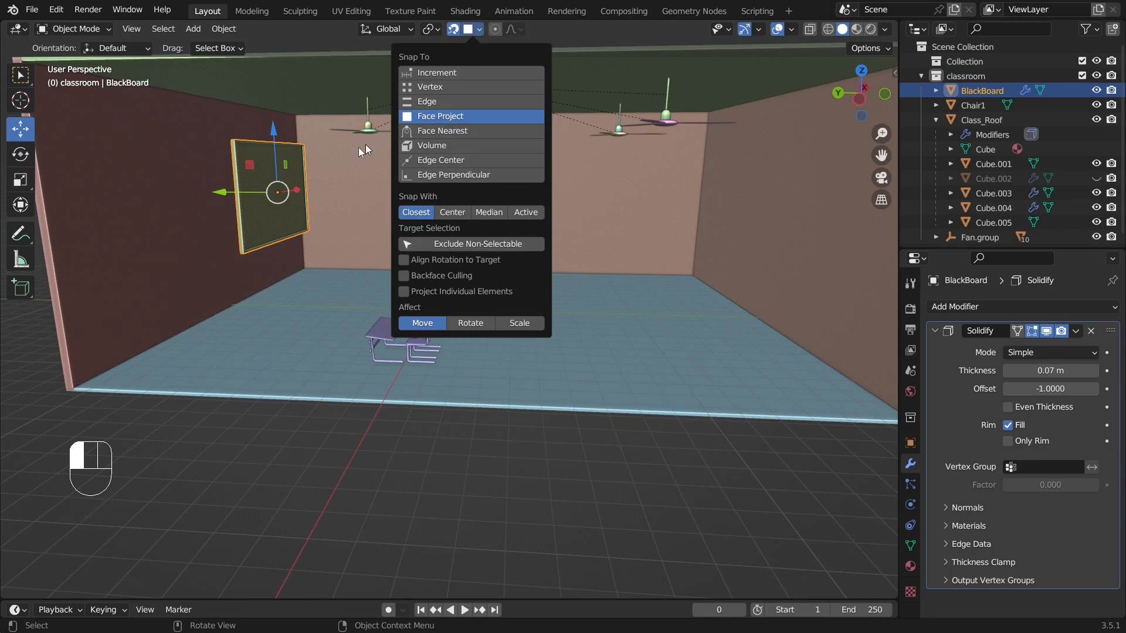
left_click_drag(227, 192, 176, 195)
left_click(315, 447)
scroll(315, 451, "down", 5)
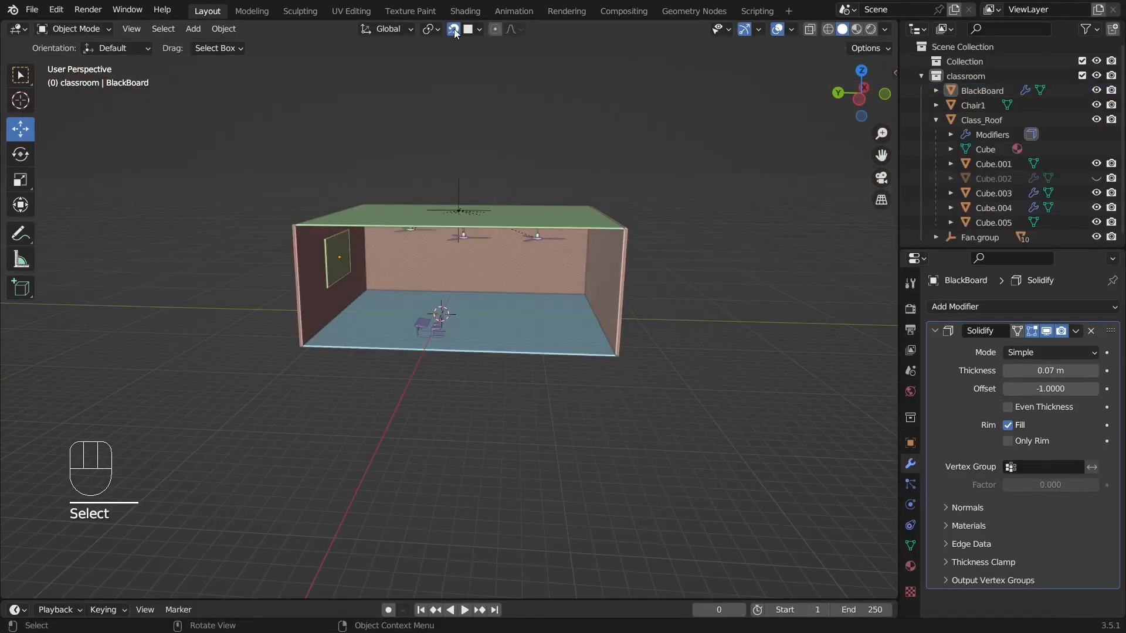
left_click(453, 29)
Step: Scale the joined desk and chair set uniformly by about 1.116
scroll(426, 184, "up", 6)
scroll(424, 179, "up", 2)
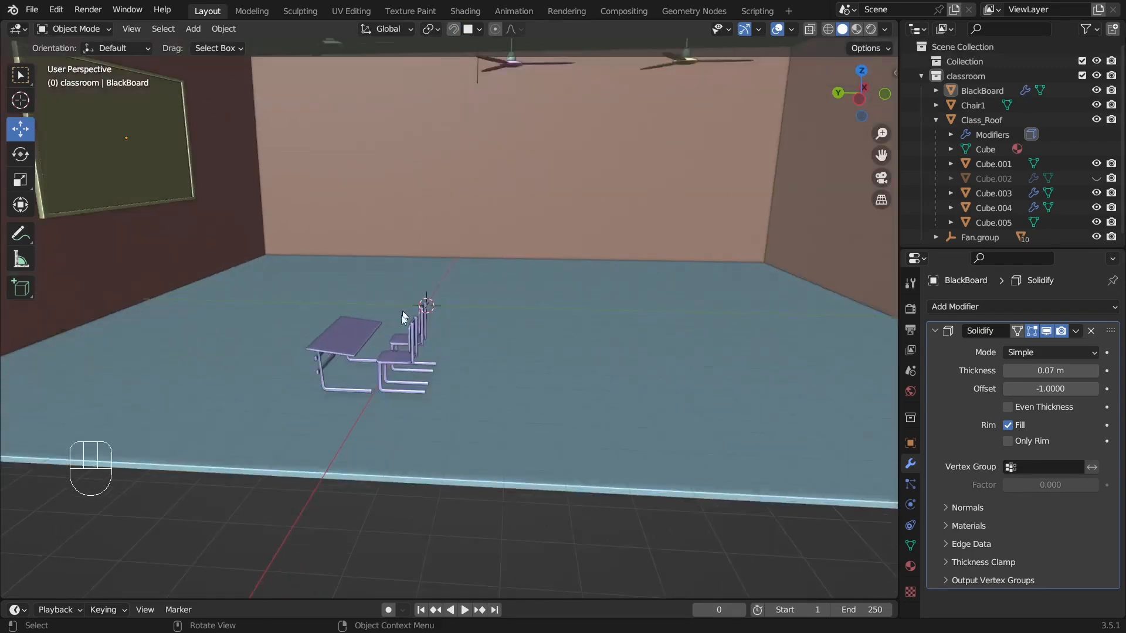
left_click(361, 351)
middle_click_drag(461, 345, 505, 339)
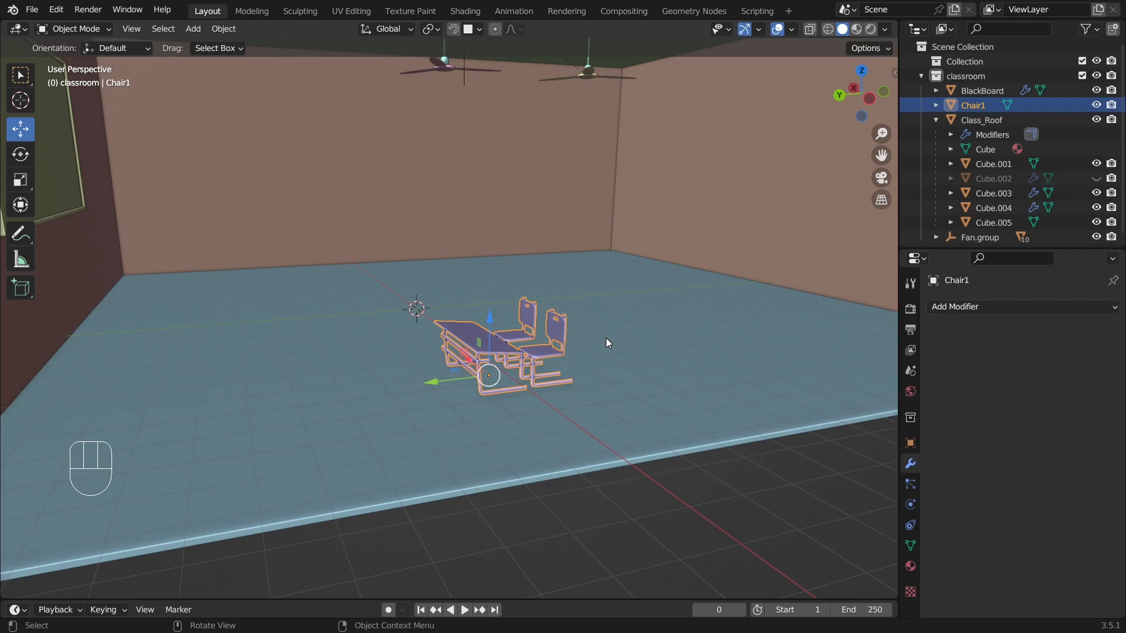
key("s")
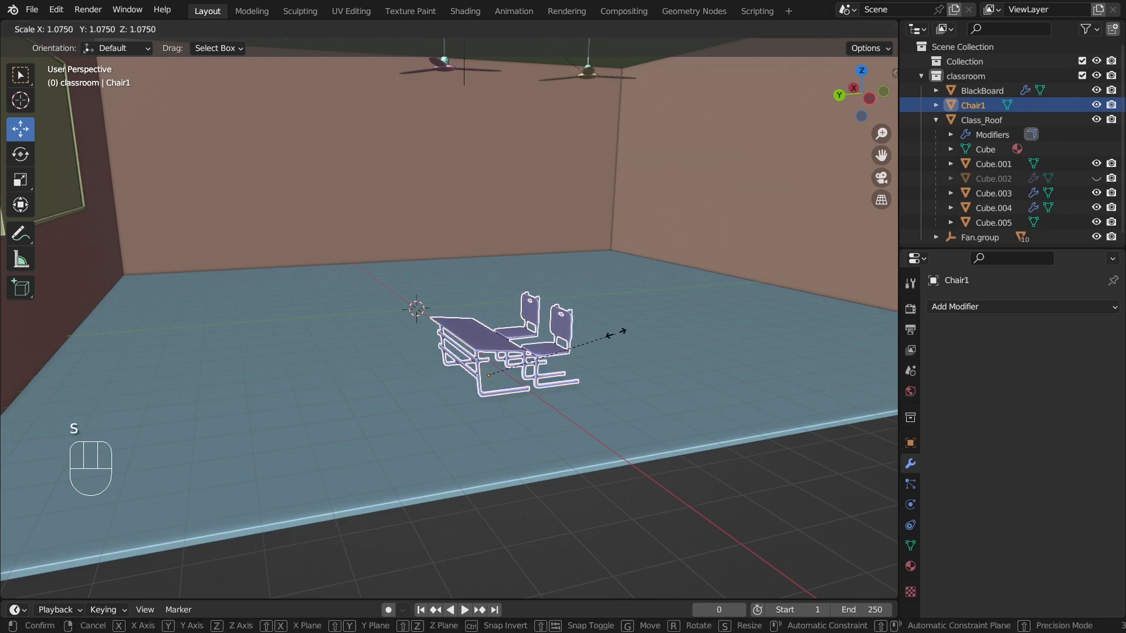
left_click(611, 333)
Step: Move the desk set along Y toward the blackboard and about -0.91 m along X
key("g")
key("y")
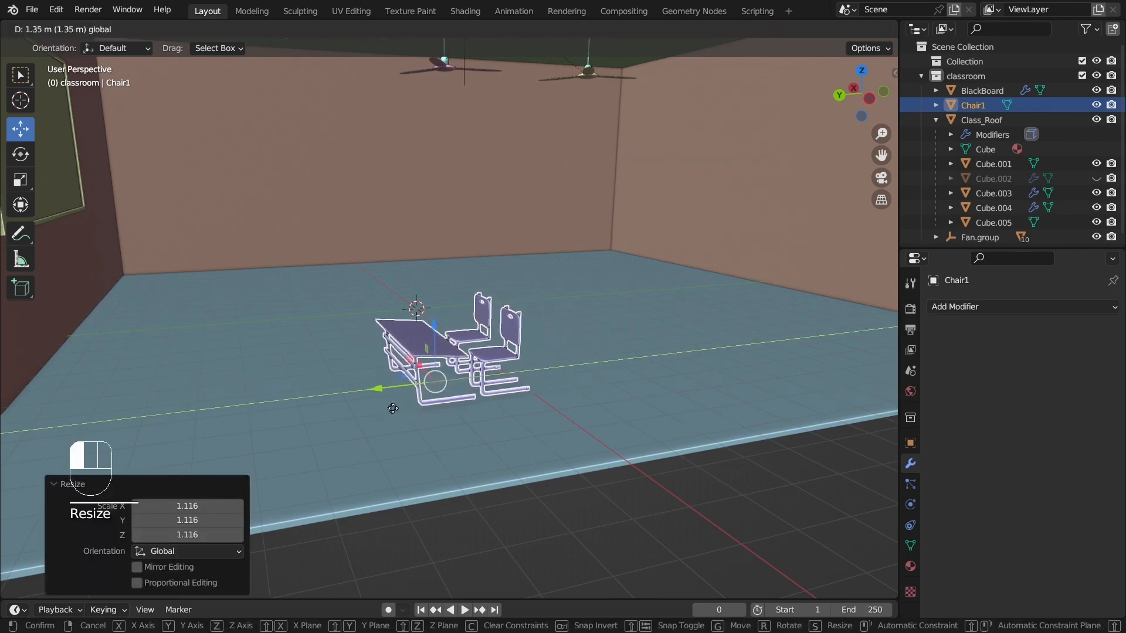
left_click(565, 383)
left_click(565, 383)
middle_click_drag(602, 389, 596, 417)
left_click(402, 441)
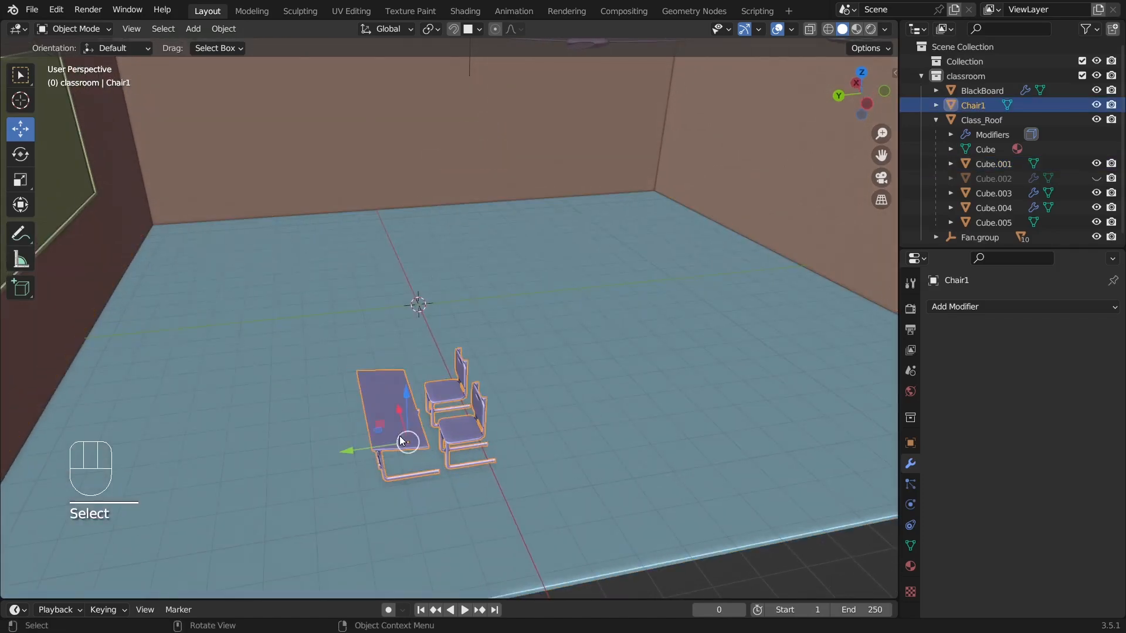
left_click_drag(399, 410, 405, 435)
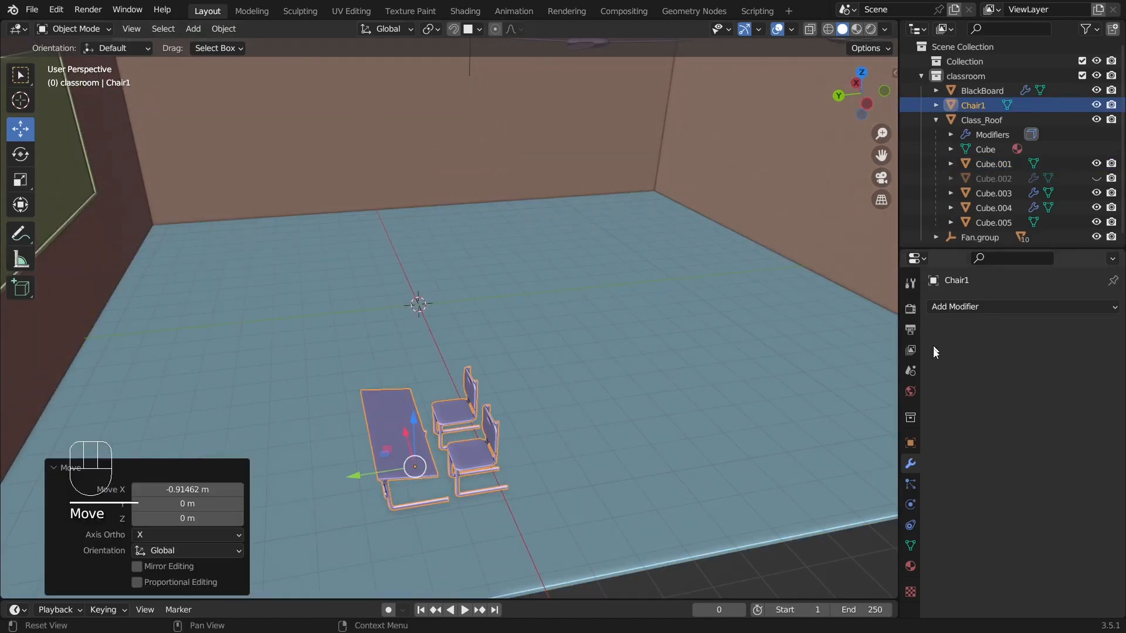
Step: Add an Array modifier to the desk set and move it about 14.18 m along X
left_click(986, 306)
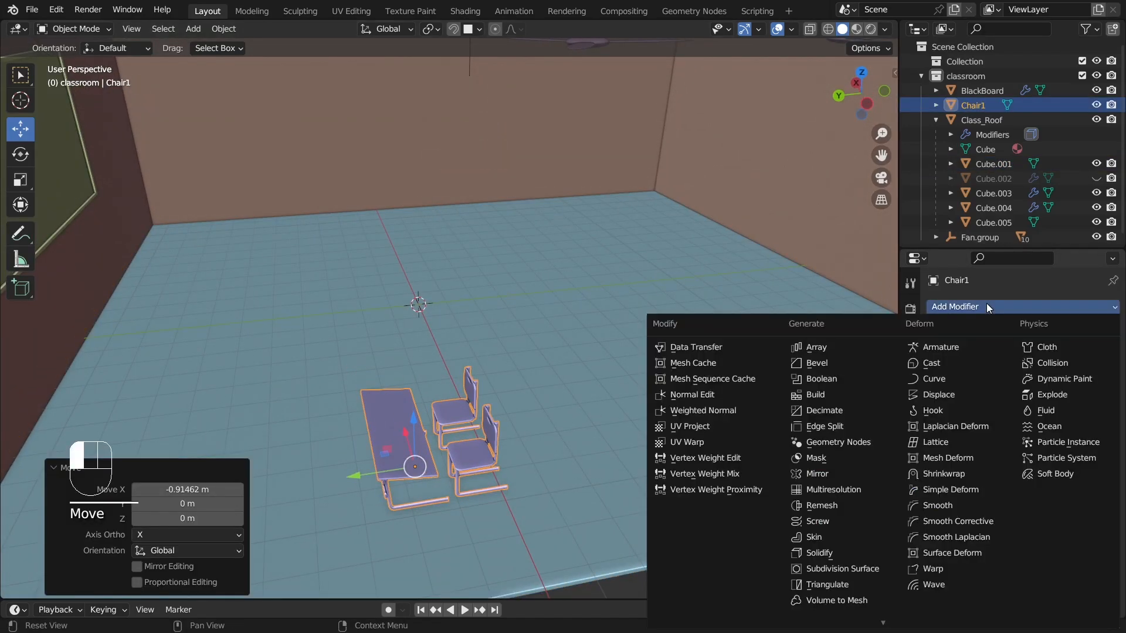
left_click(870, 346)
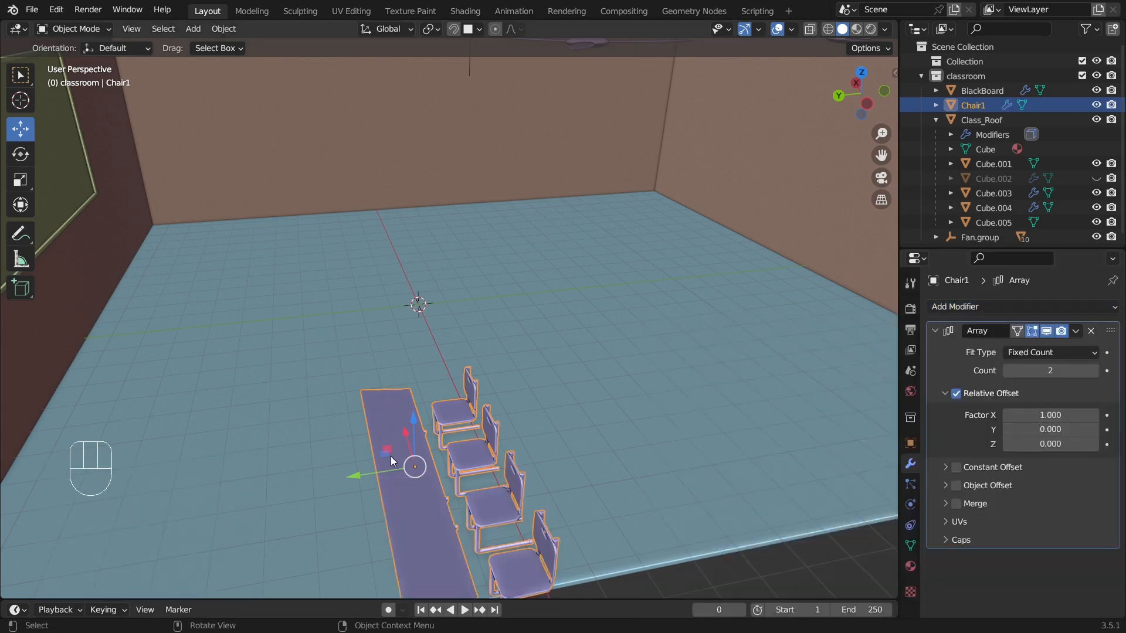
left_click_drag(404, 432, 336, 216)
middle_click_drag(459, 303, 518, 337)
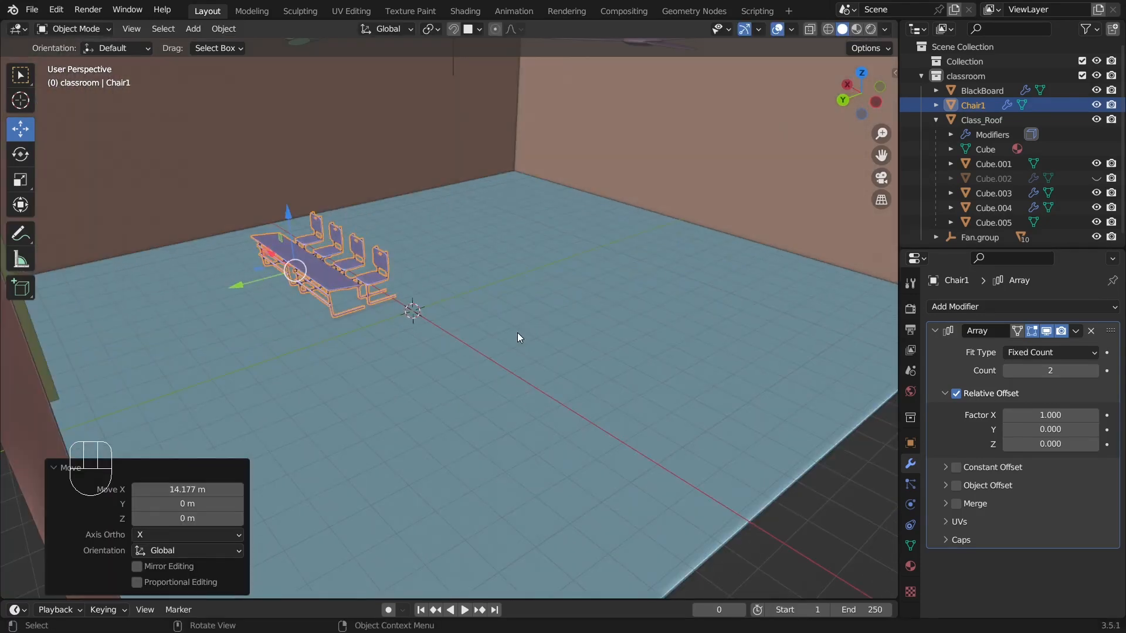
Step: Isolate the desk set and the classroom floor in Local View
left_click(632, 380)
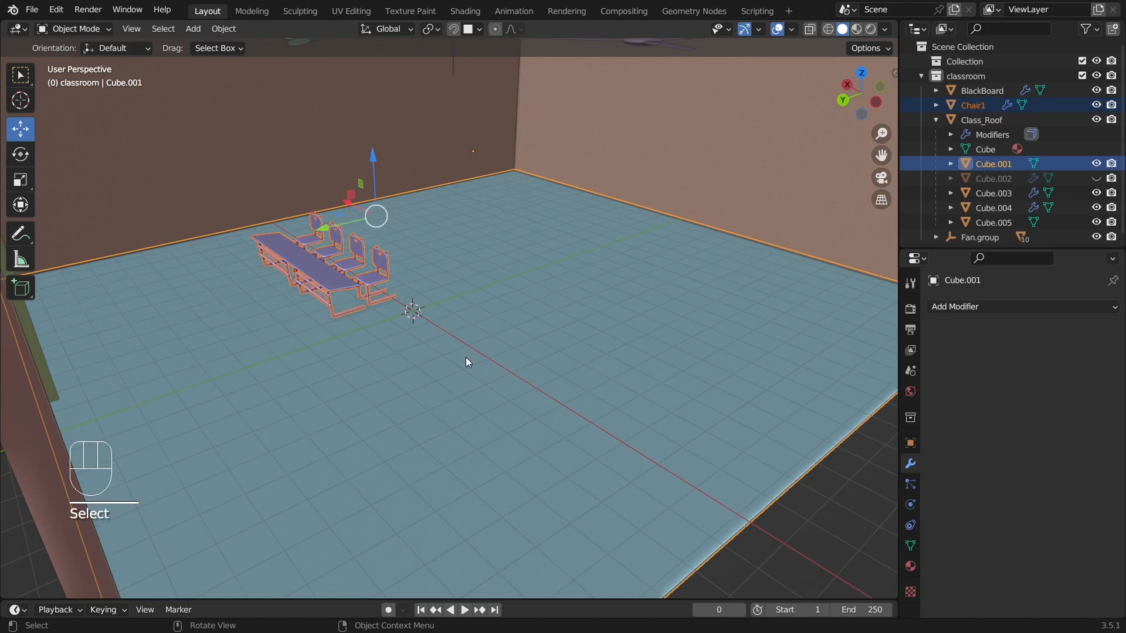
key("slash")
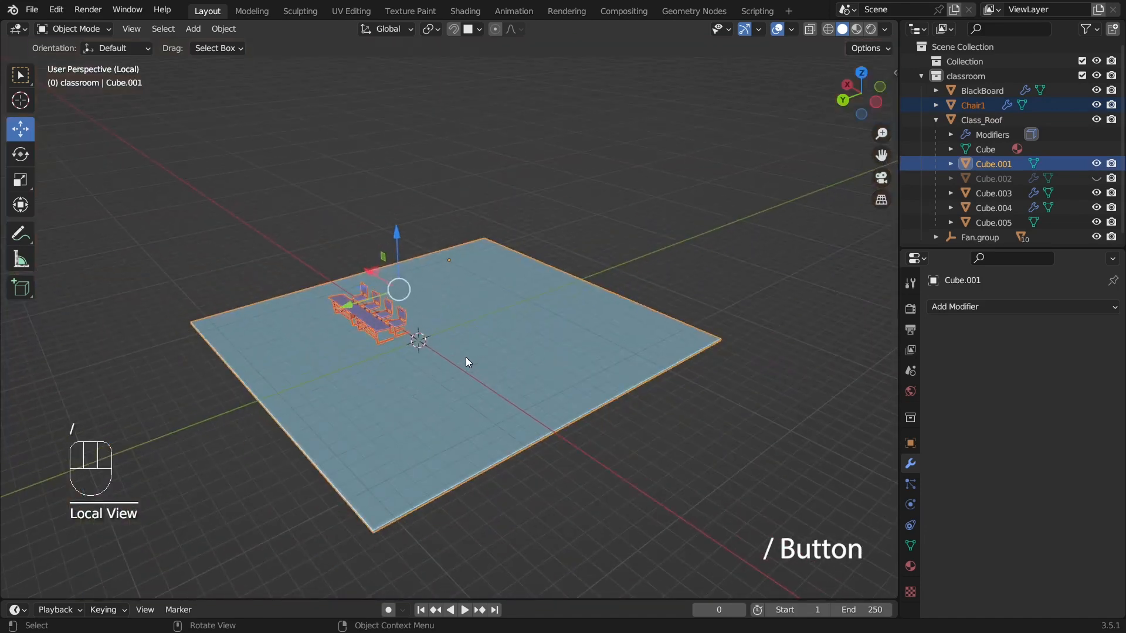
middle_click_drag(339, 332, 505, 358)
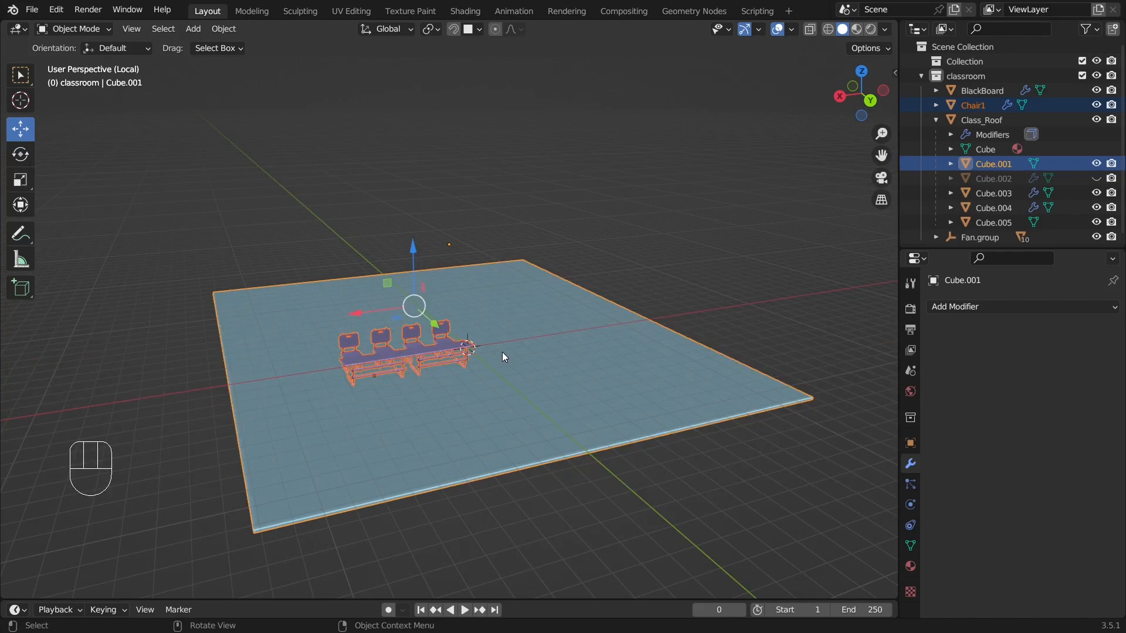
Step: Set the desk set array's relative offset factor X to 1.4
left_click(455, 336)
left_click(446, 339)
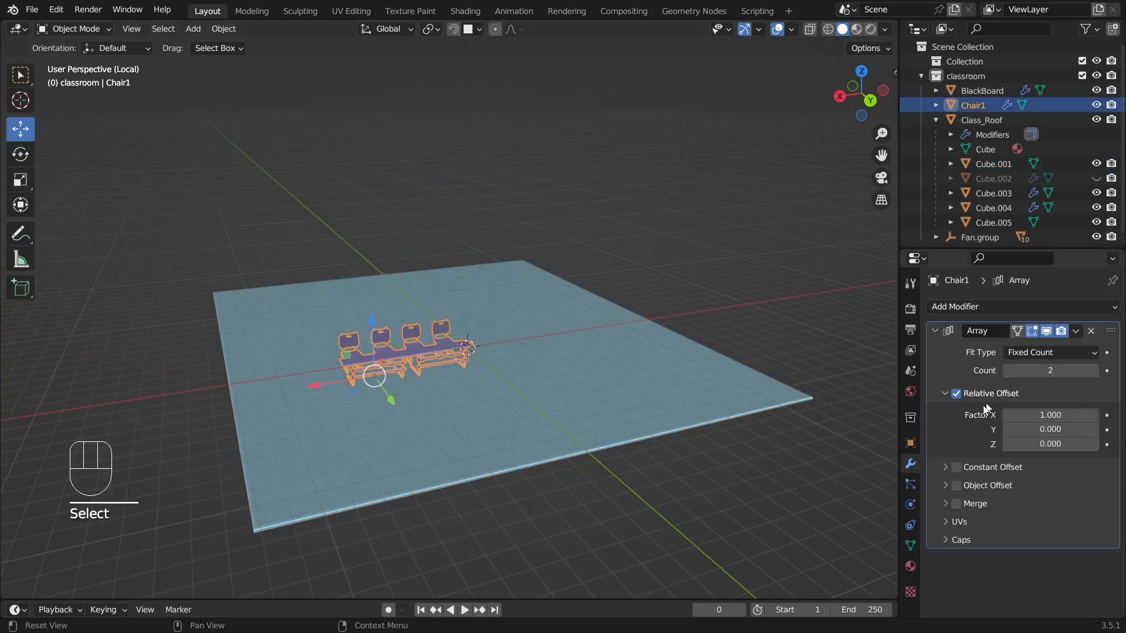
scroll(477, 296, "up", 3)
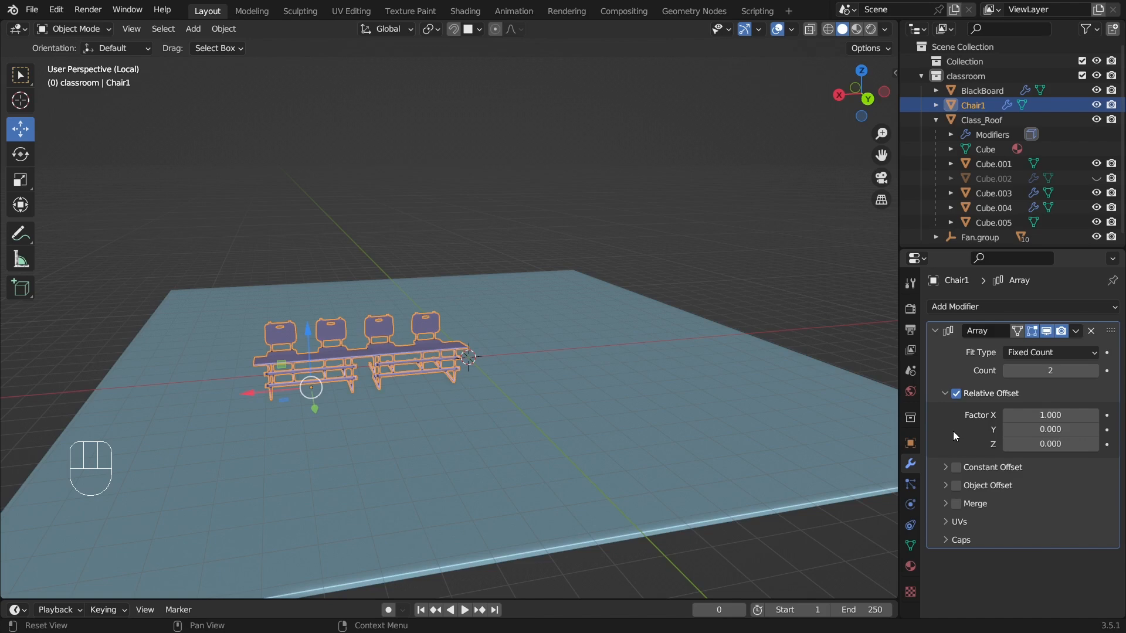
left_click(1096, 417)
left_click(1096, 417)
left_click(1096, 416)
left_click(1096, 416)
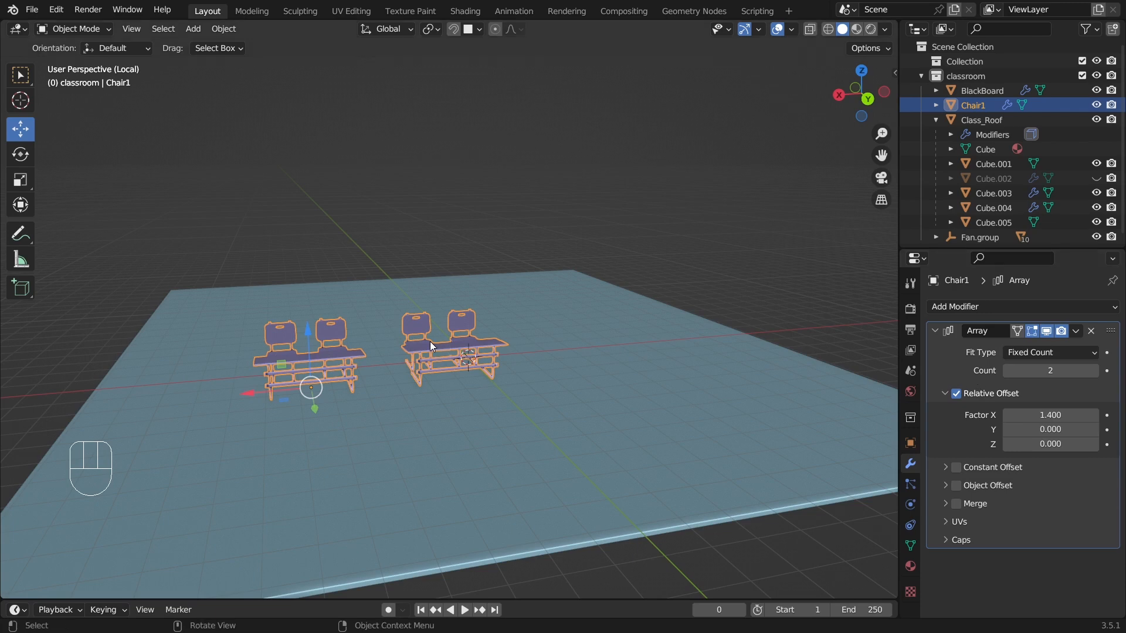
Step: Set the array count to 4 and move the row of desks along X toward the floor's edge
left_click(1094, 370)
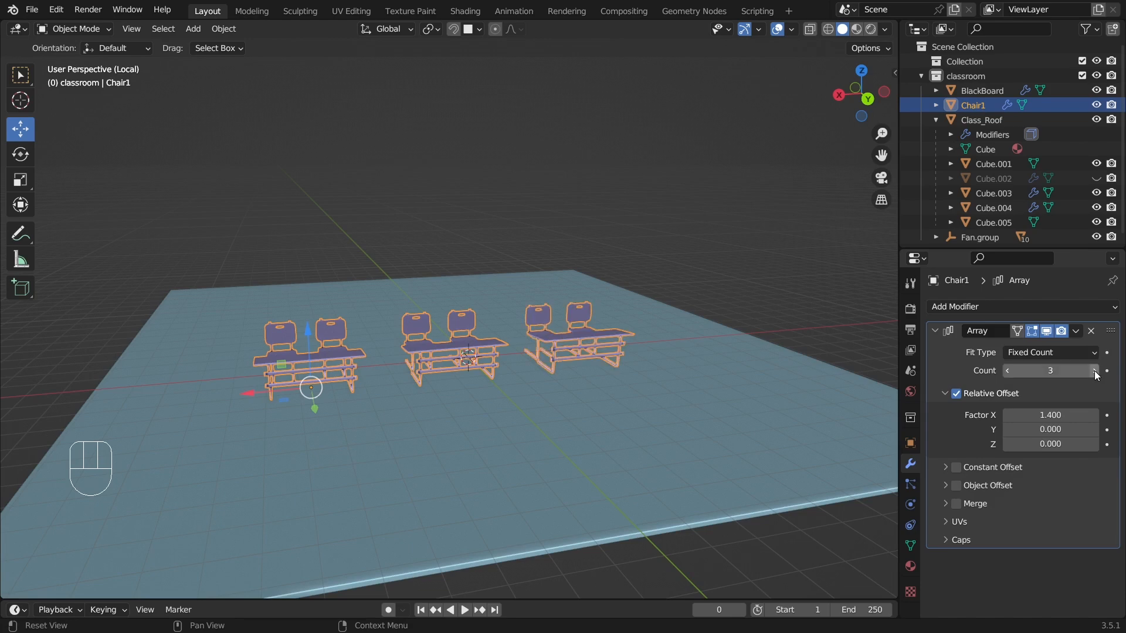
left_click(1094, 371)
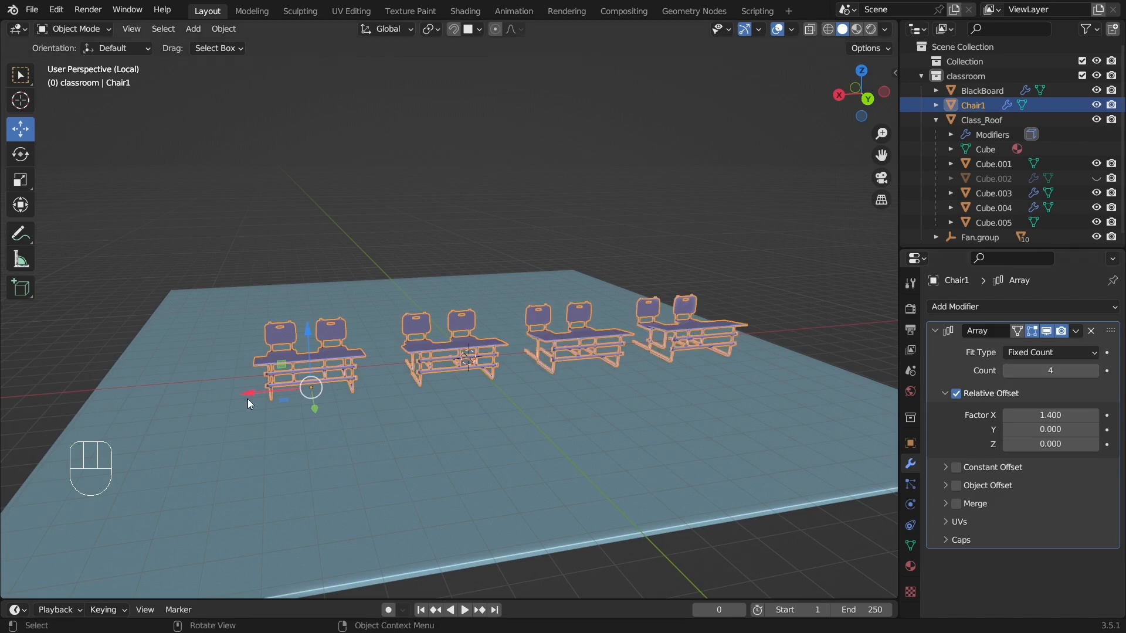
left_click_drag(251, 393, 176, 419)
middle_click_drag(517, 240, 608, 266)
Step: Raise the desk array's count to 5 and check the row against the floor's width
left_click(222, 315)
middle_click_drag(223, 314, 729, 358)
scroll(663, 332, "up", 3)
scroll(667, 297, "down", 5)
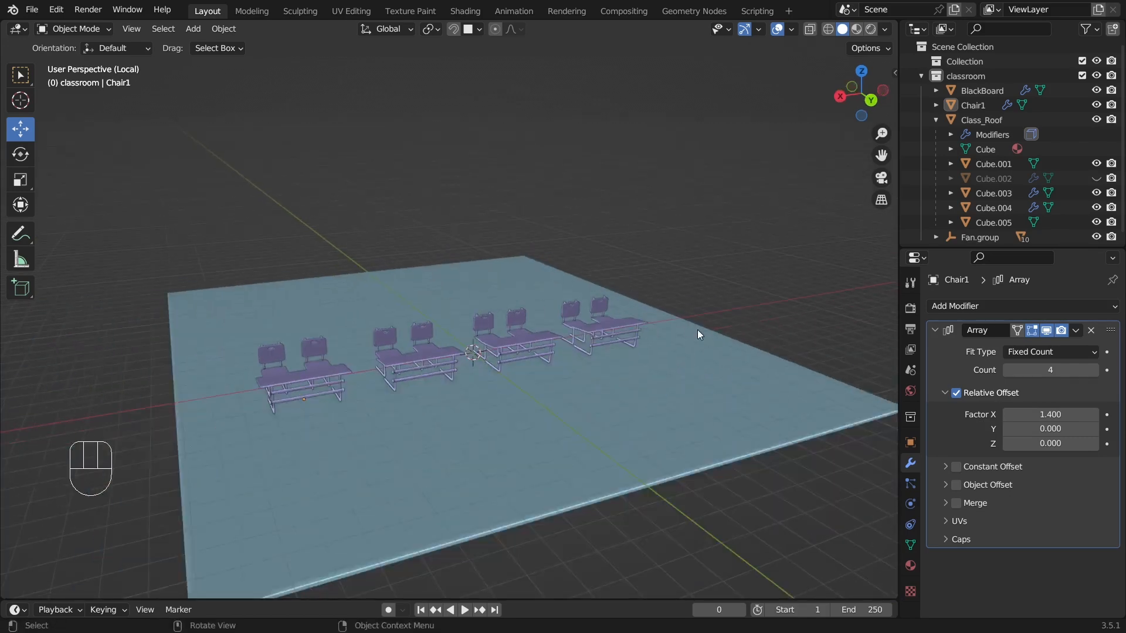
middle_click_drag(770, 300, 476, 368)
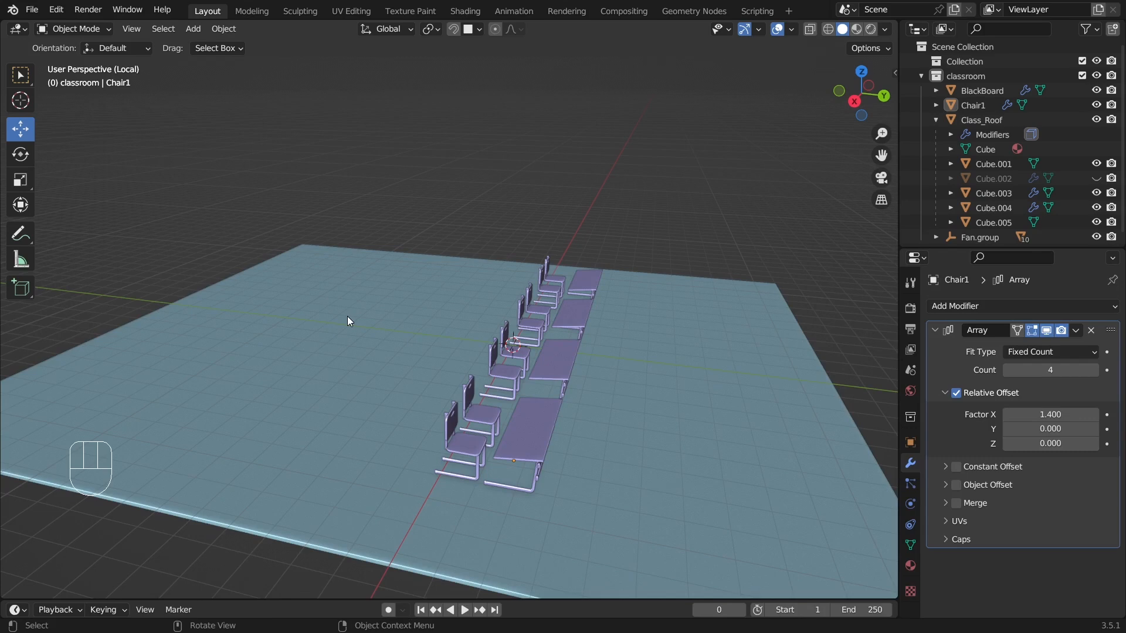
middle_click_drag(347, 316, 625, 376)
left_click(1096, 369)
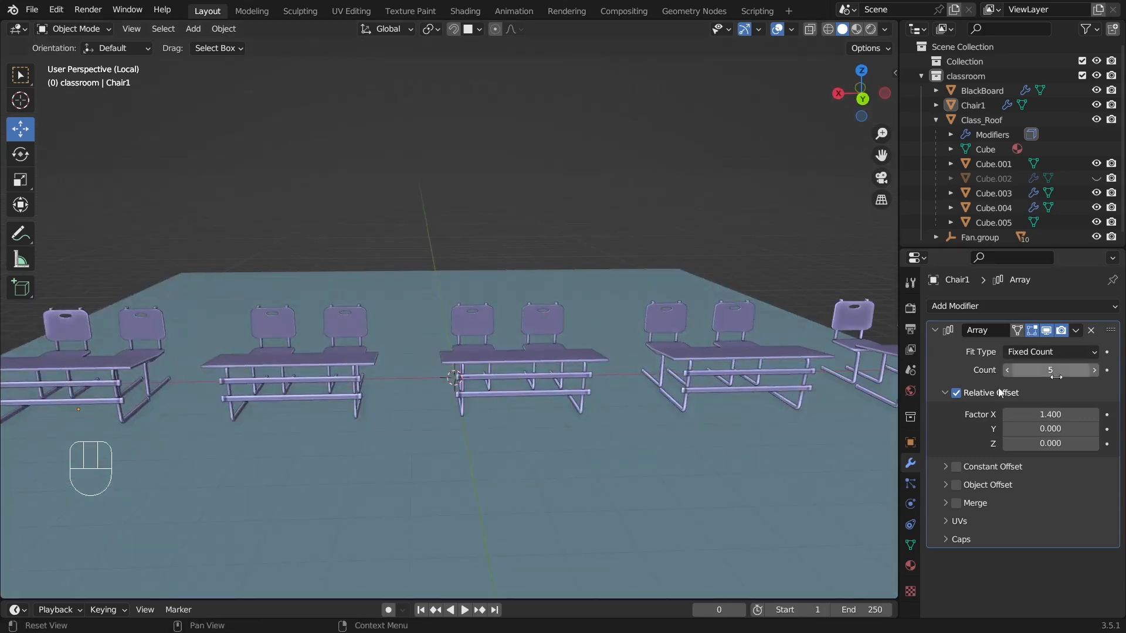
scroll(814, 420, "down", 5)
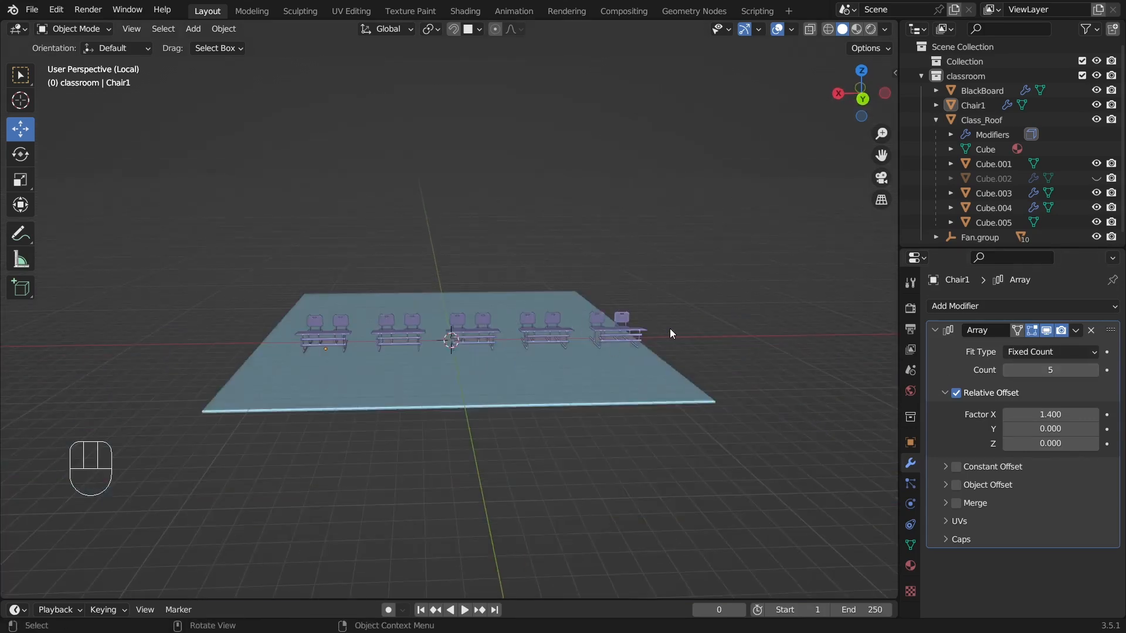
Step: Set the desk array's count to 4 and check the row's placement across the floor
scroll(670, 329, "up", 3)
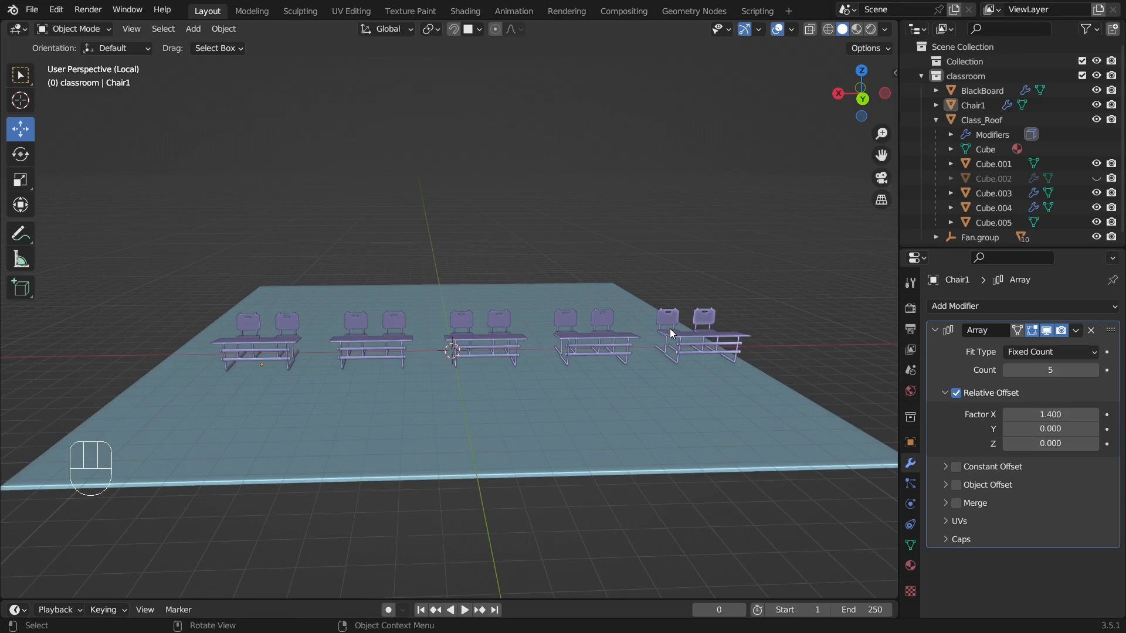
left_click(1005, 371)
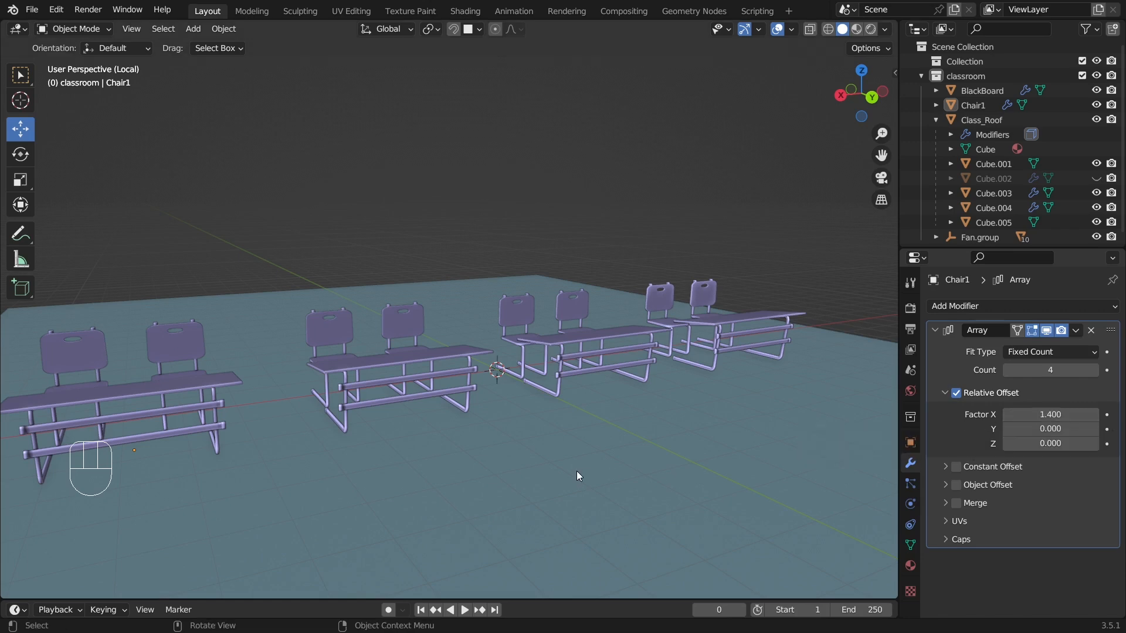
scroll(576, 469, "down", 5)
middle_click_drag(575, 469, 344, 374)
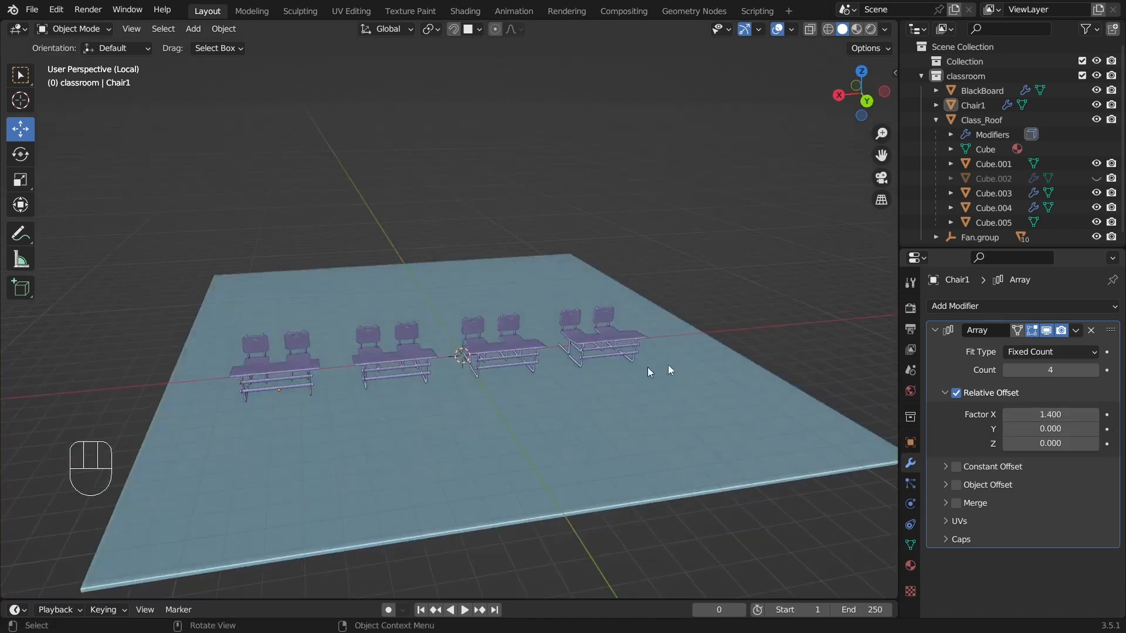
middle_click_drag(544, 349, 618, 365)
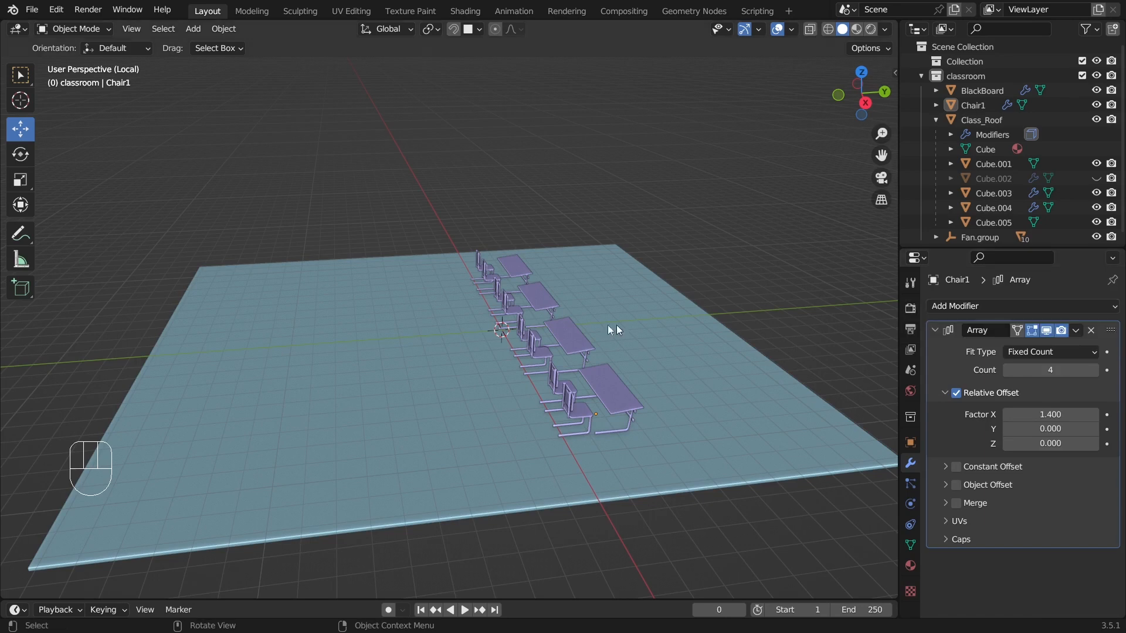
middle_click_drag(640, 357, 676, 382)
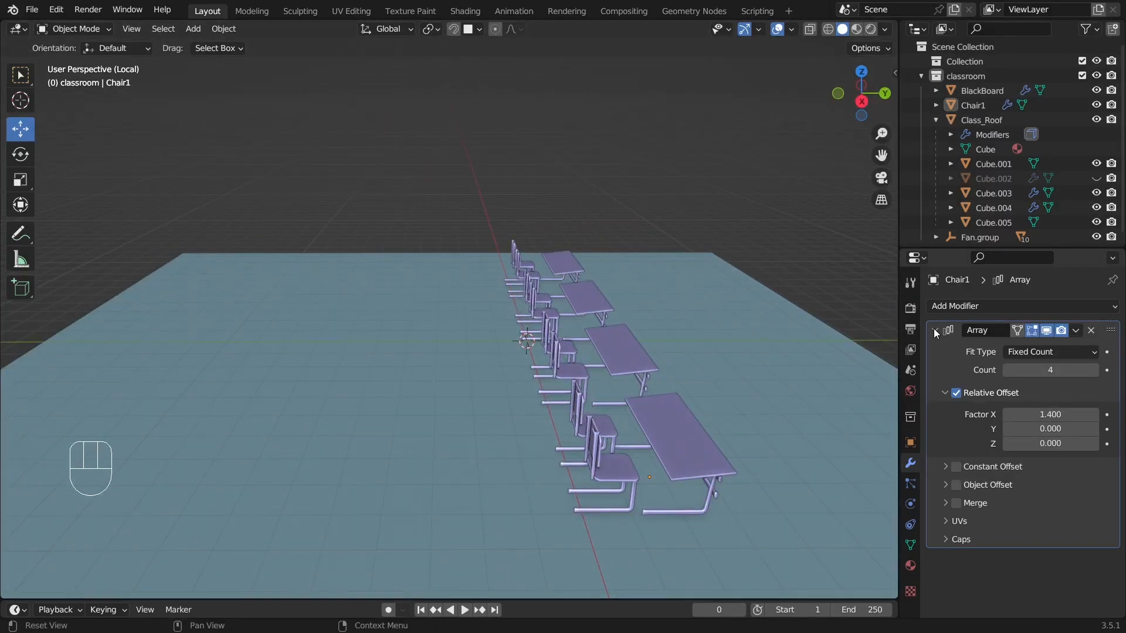
middle_click_drag(804, 397, 628, 404)
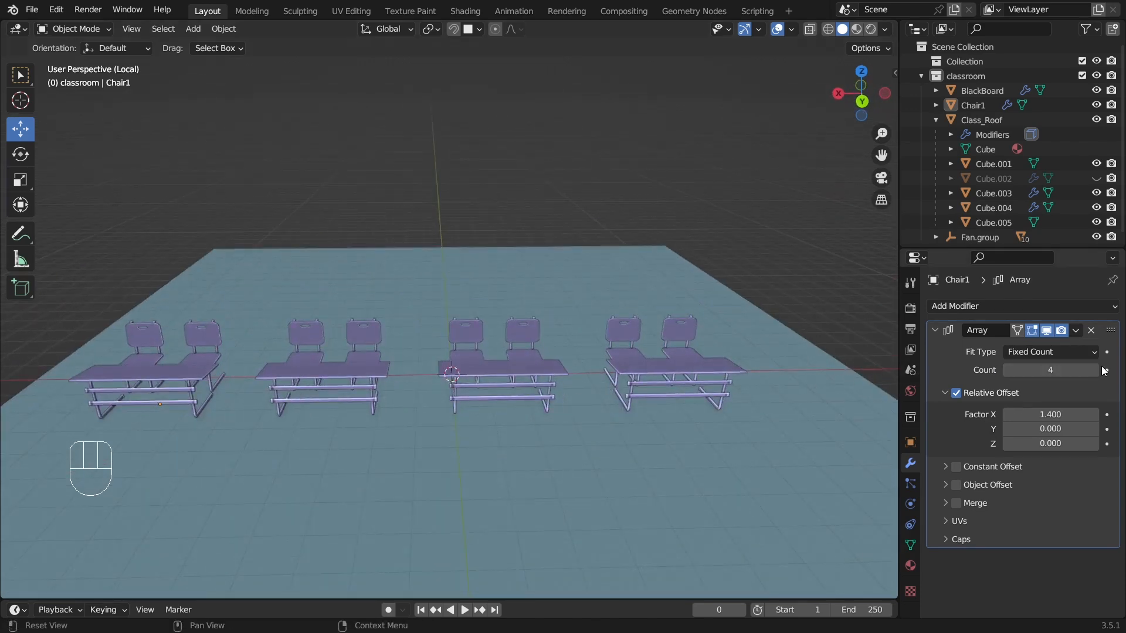
Step: Try a relative offset factor X of 1.6 on the desk row and return it to 1.4
left_click(1095, 415)
left_click(1095, 415)
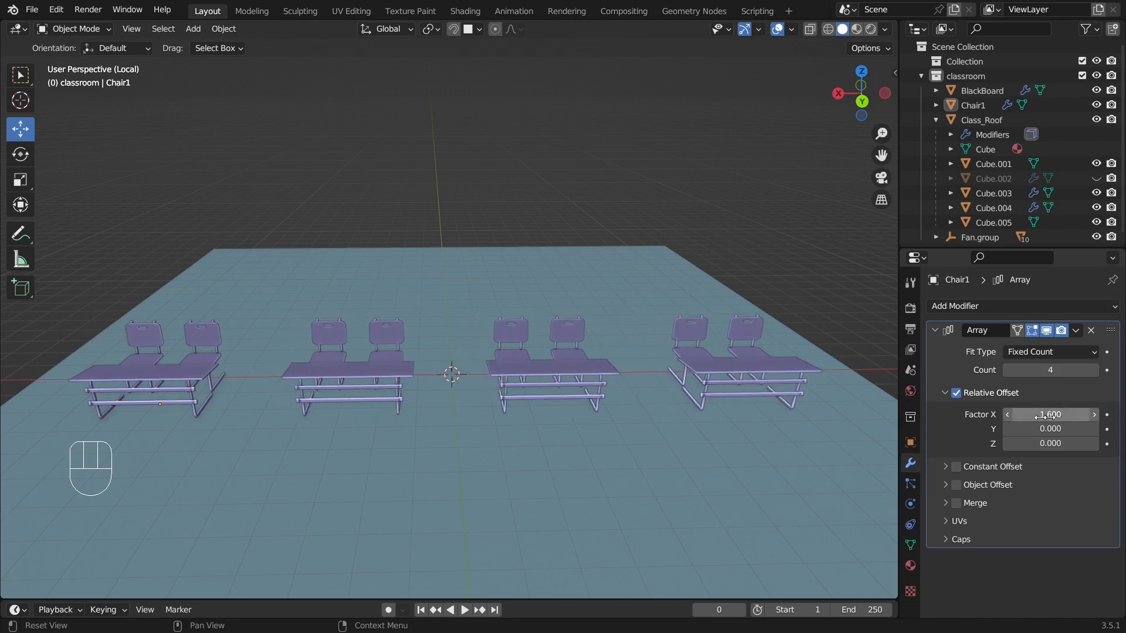
left_click(1007, 415)
middle_click_drag(424, 414, 631, 415)
left_click(1006, 415)
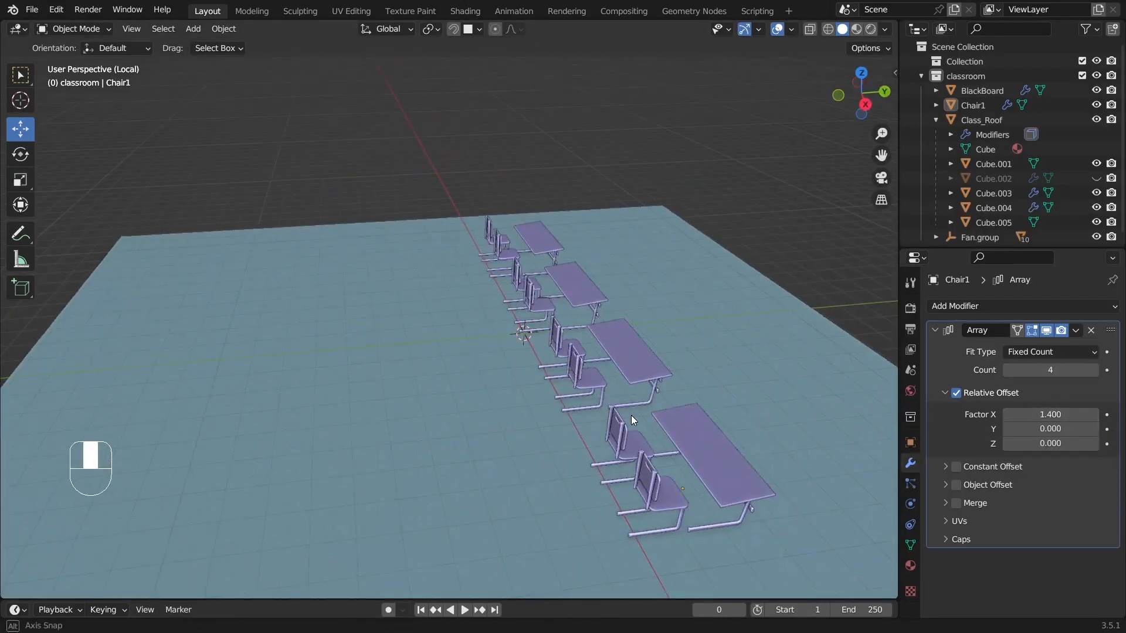
Step: Collapse the first Array modifier's settings and add a second Array modifier to the desk set
left_click(934, 330)
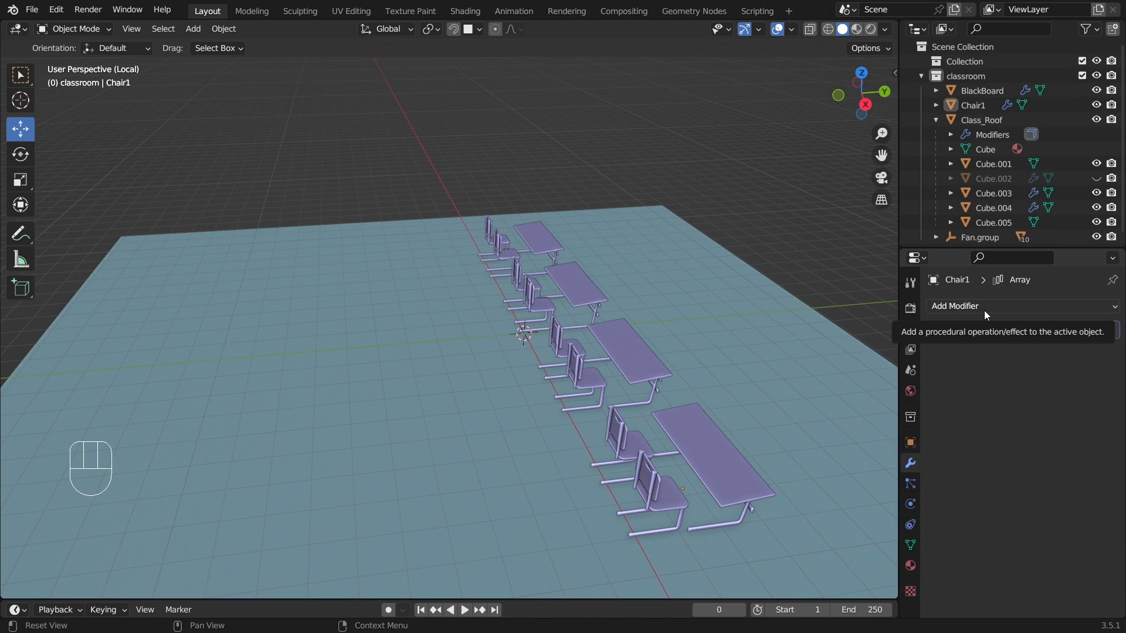
left_click(975, 308)
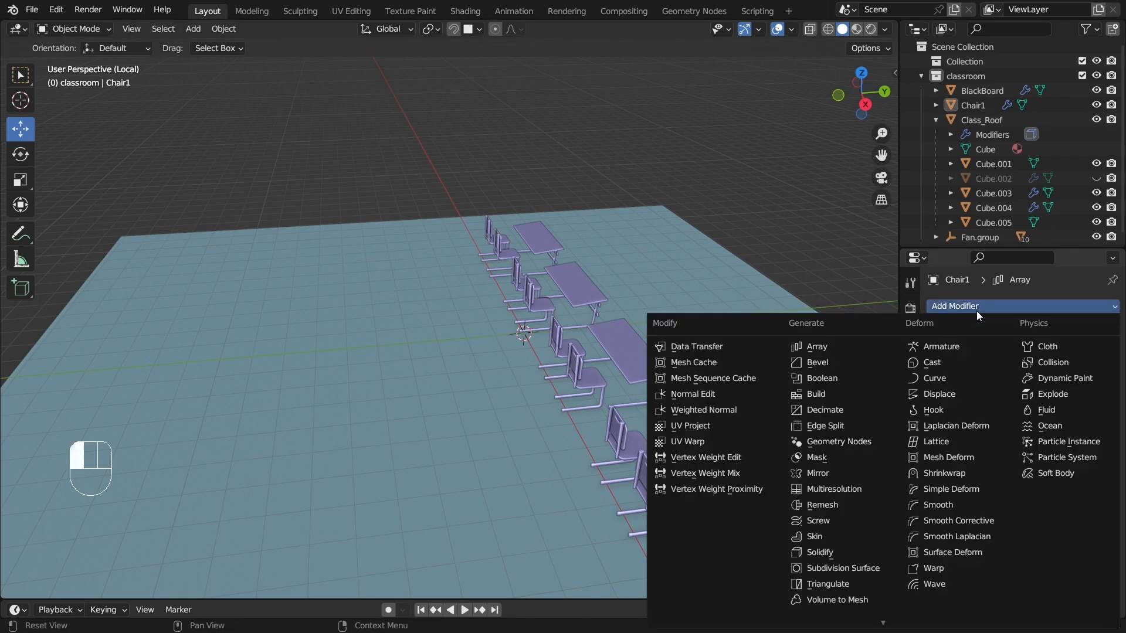
left_click(854, 349)
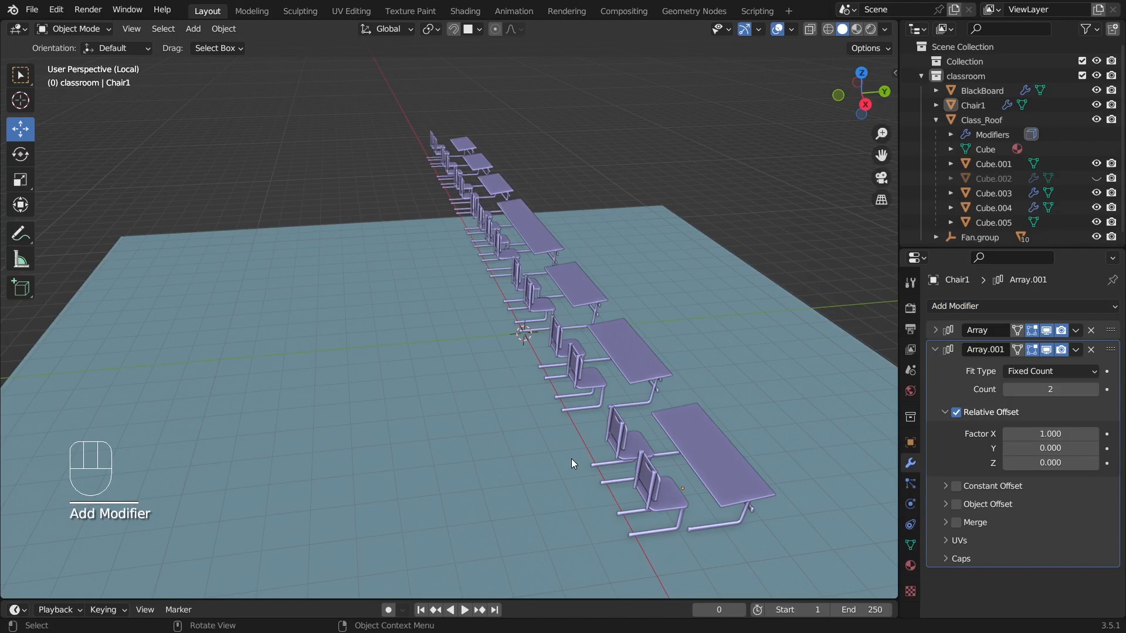
middle_click_drag(697, 401, 557, 429)
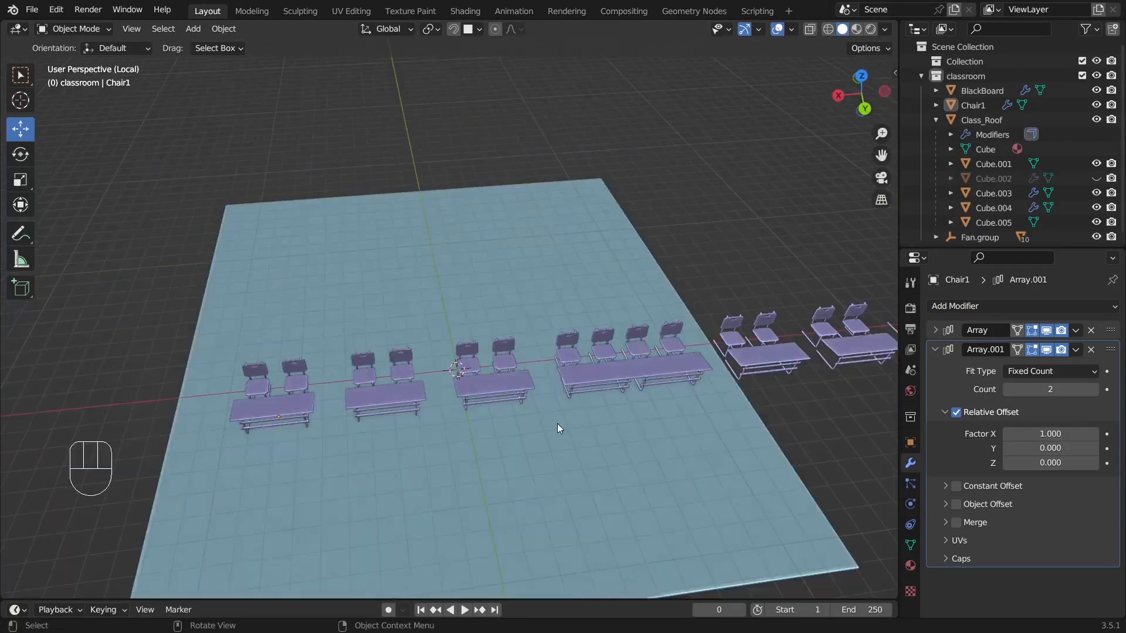
middle_click_drag(446, 426, 572, 371)
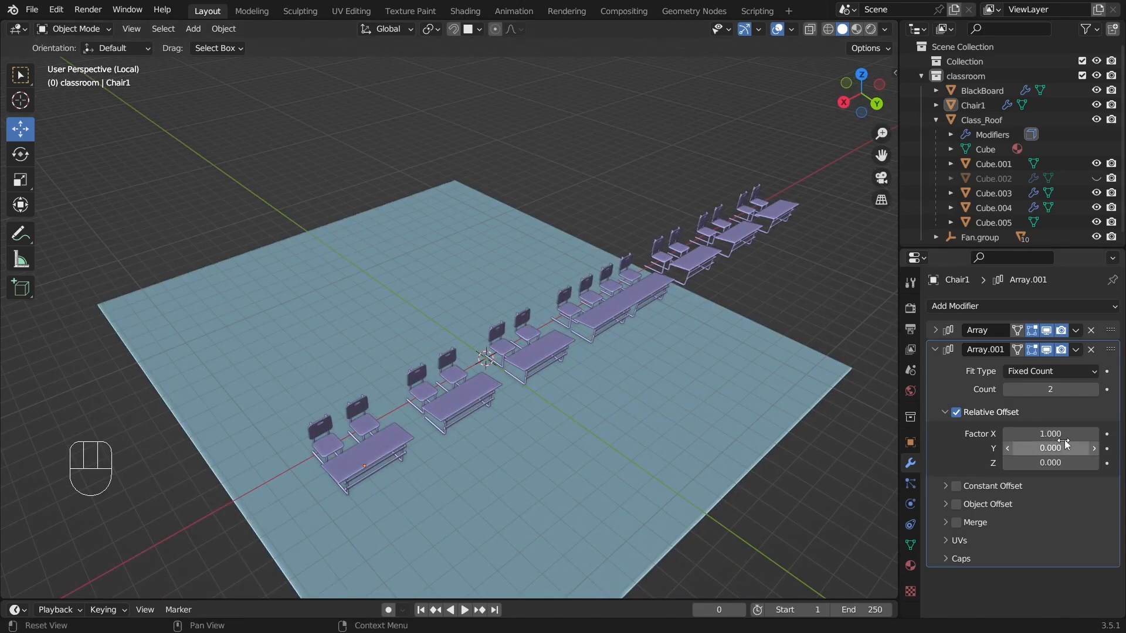
Step: Set the second array's relative offset to 0 for factor X and 1 for factor Y
key("super+plus")
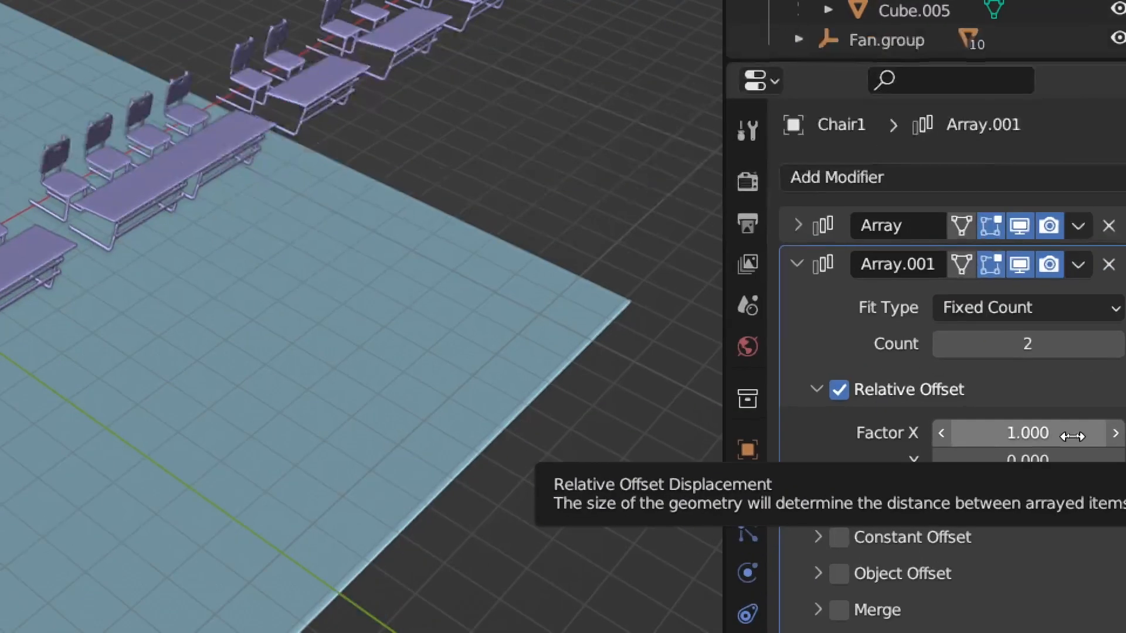
left_click(1016, 432)
type("0")
key("Return")
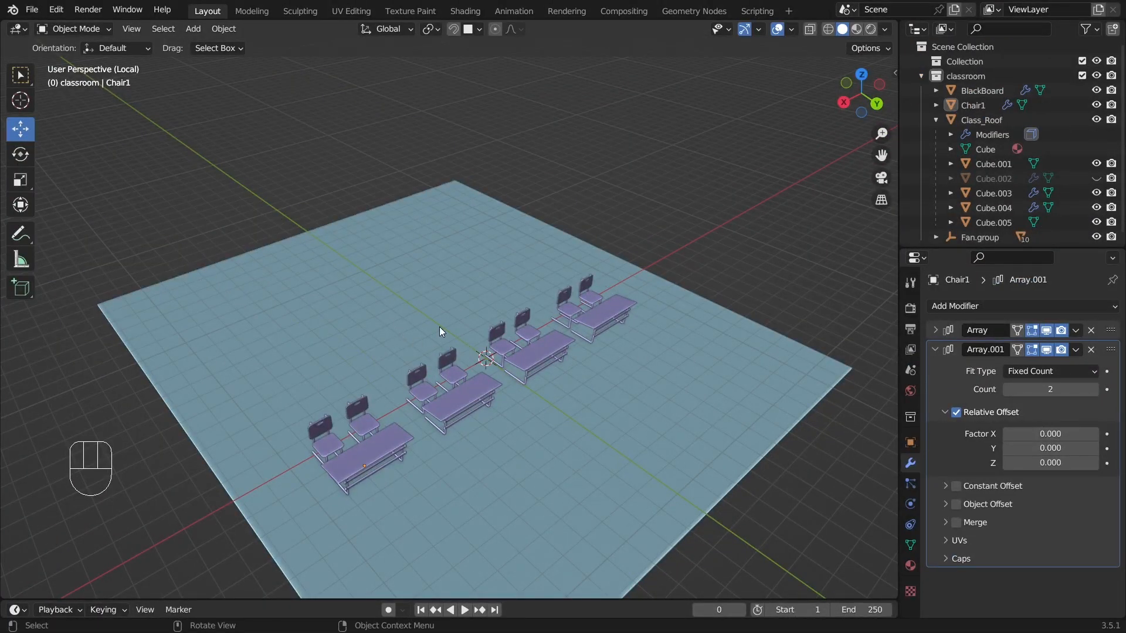
left_click(1062, 450)
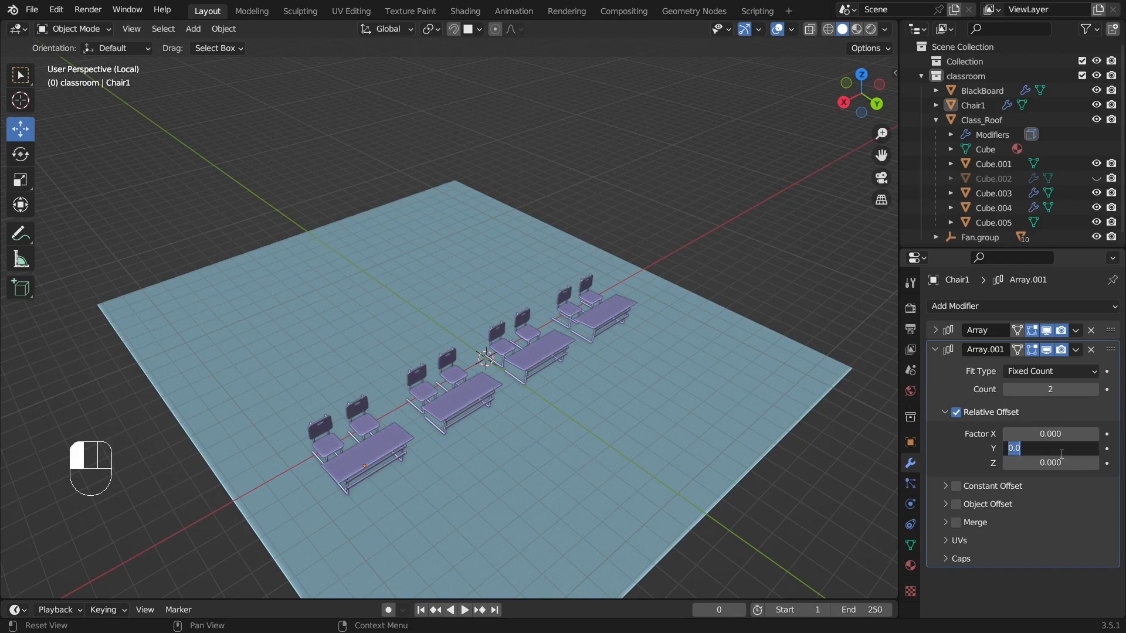
type("1")
key("Return")
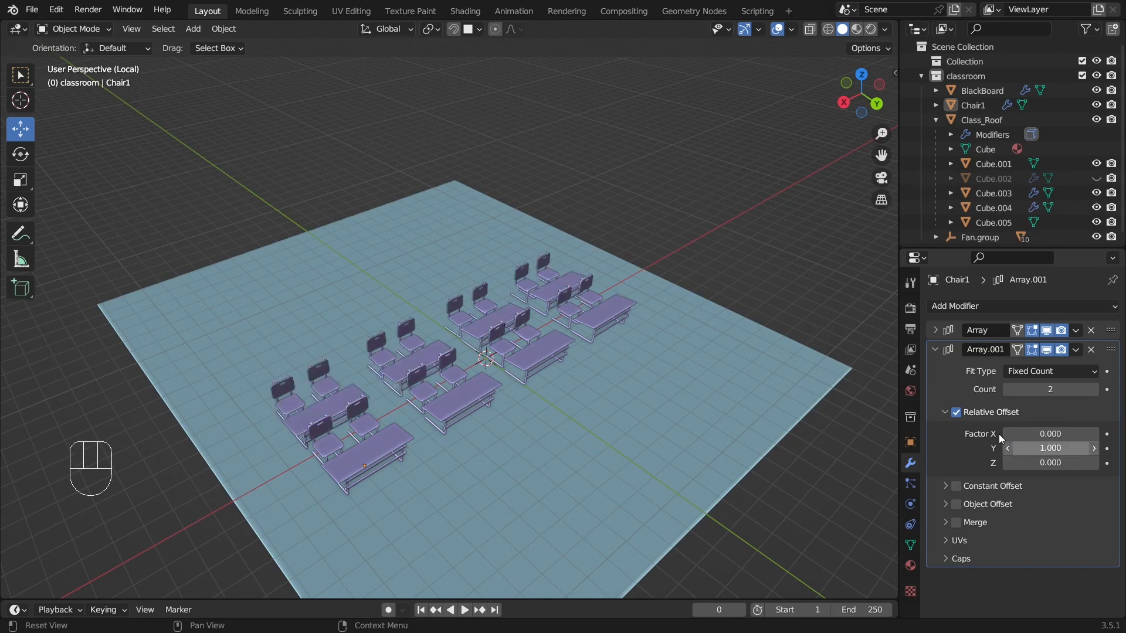
Step: Widen the spacing between the desk rows by setting the second array's relative offset factor Y to 1.7
middle_click_drag(416, 429, 519, 415)
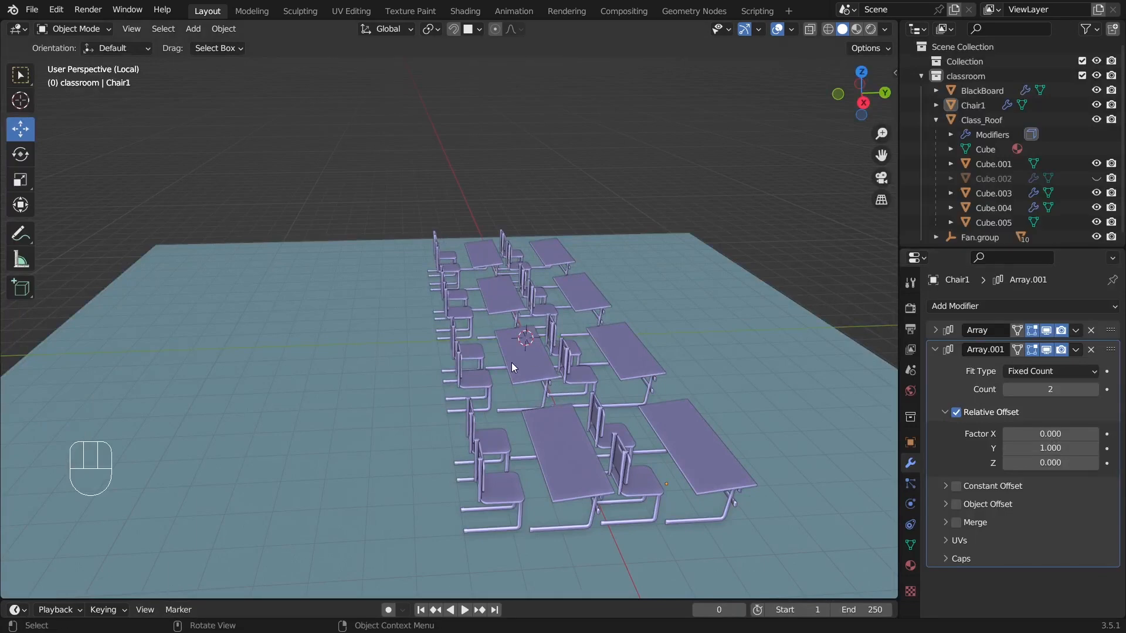
scroll(515, 360, "up", 2)
middle_click_drag(594, 397, 592, 360)
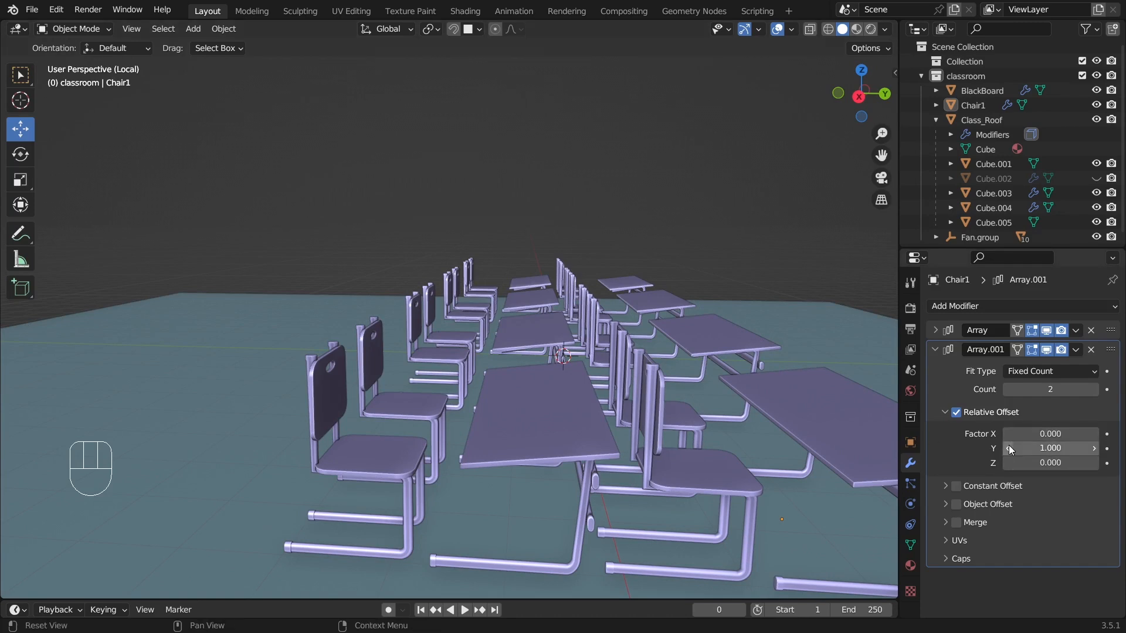
left_click(1095, 453)
left_click(1095, 452)
left_click(1095, 453)
left_click(1096, 452)
left_click(1096, 453)
left_click(1095, 452)
left_click(1095, 452)
scroll(835, 417, "down", 5)
middle_click_drag(770, 423, 684, 471)
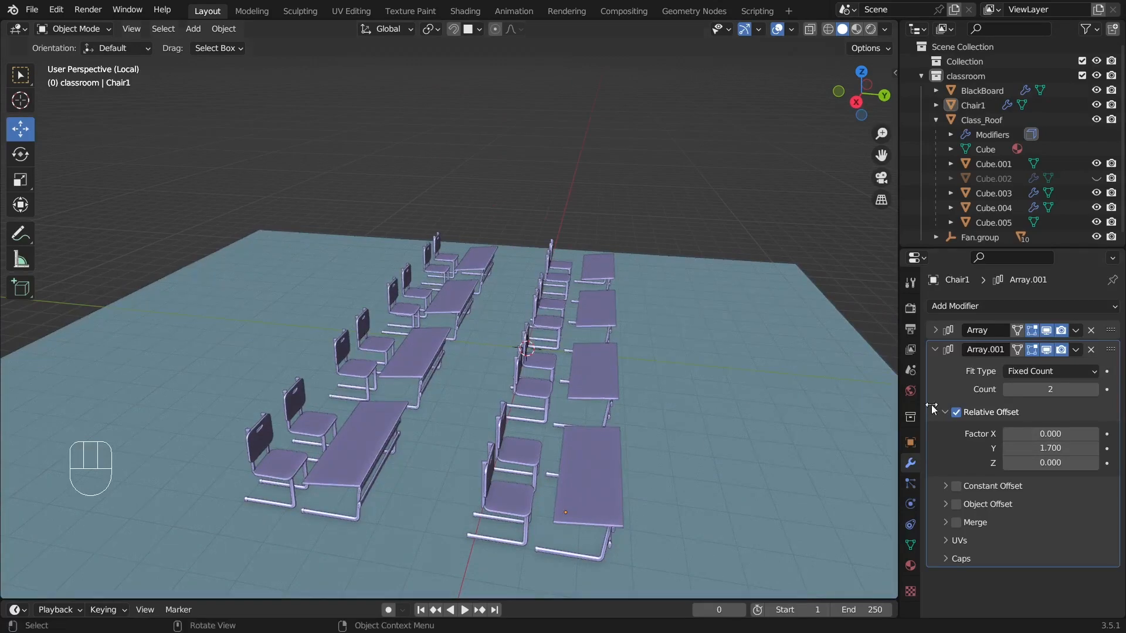
Step: Set the second array's count to 3 and collapse its settings
left_click(1099, 390)
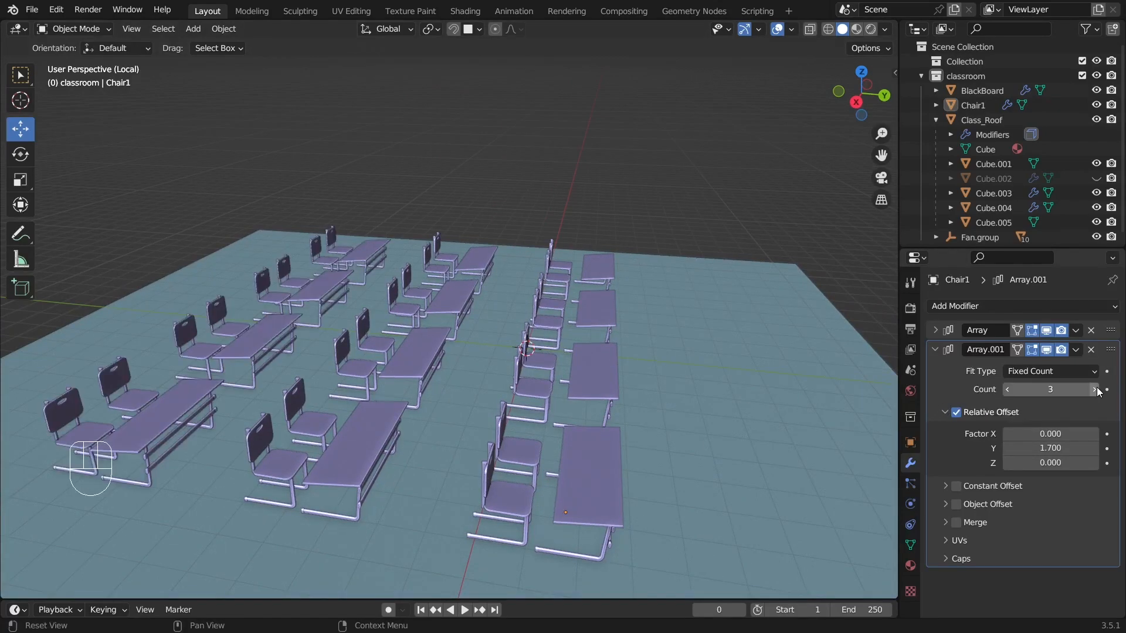
middle_click_drag(434, 354, 520, 456)
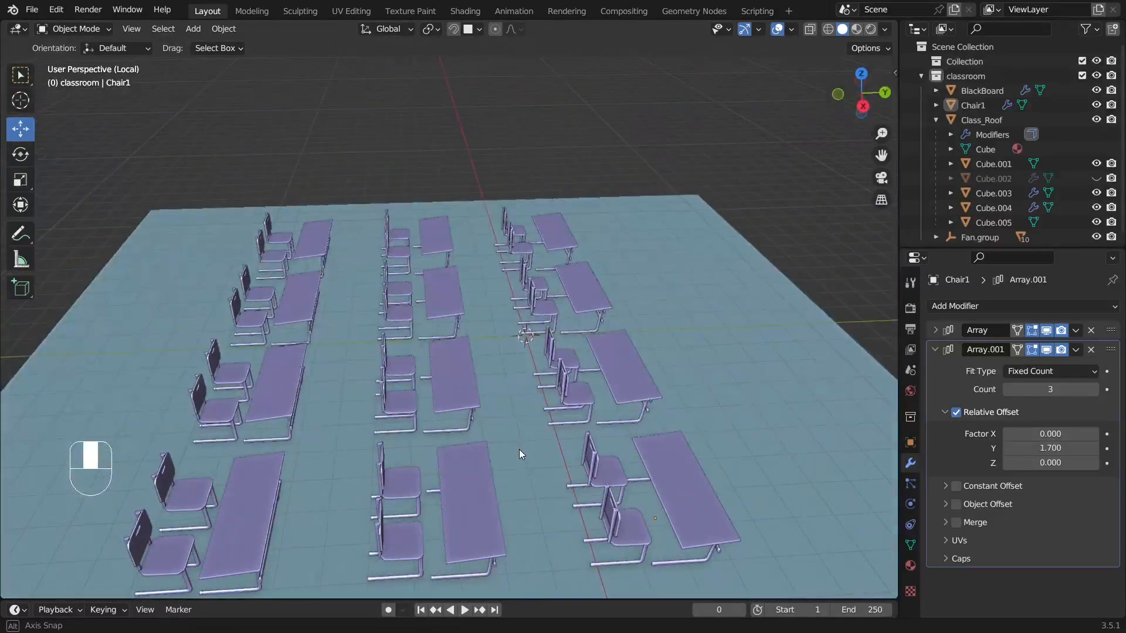
scroll(407, 376, "down", 3)
middle_click_drag(498, 344, 370, 341)
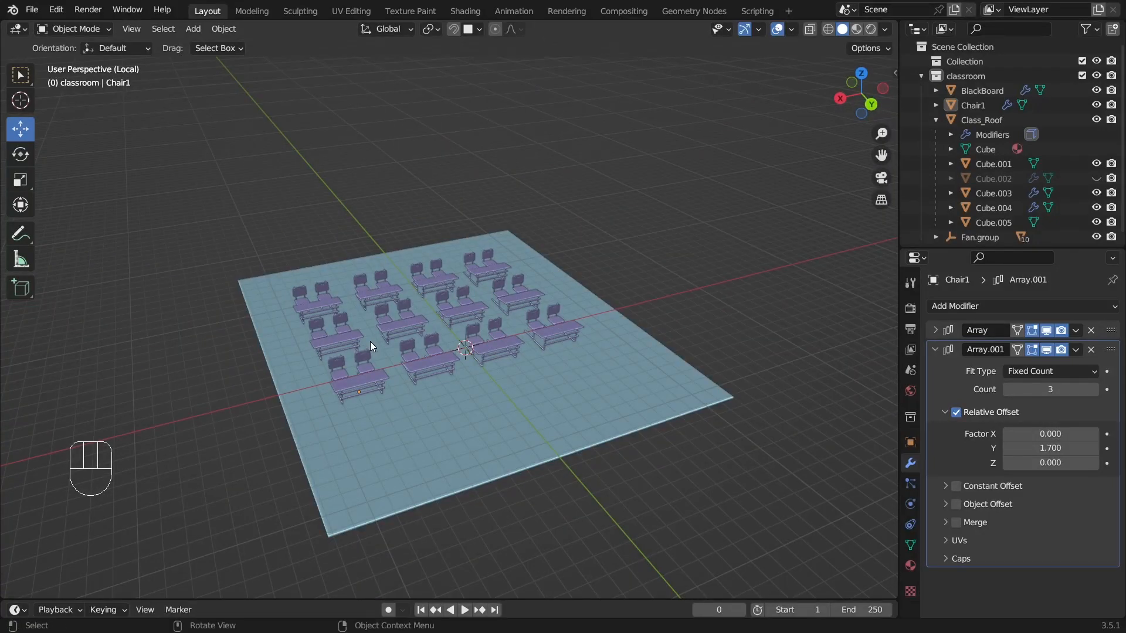
left_click(934, 350)
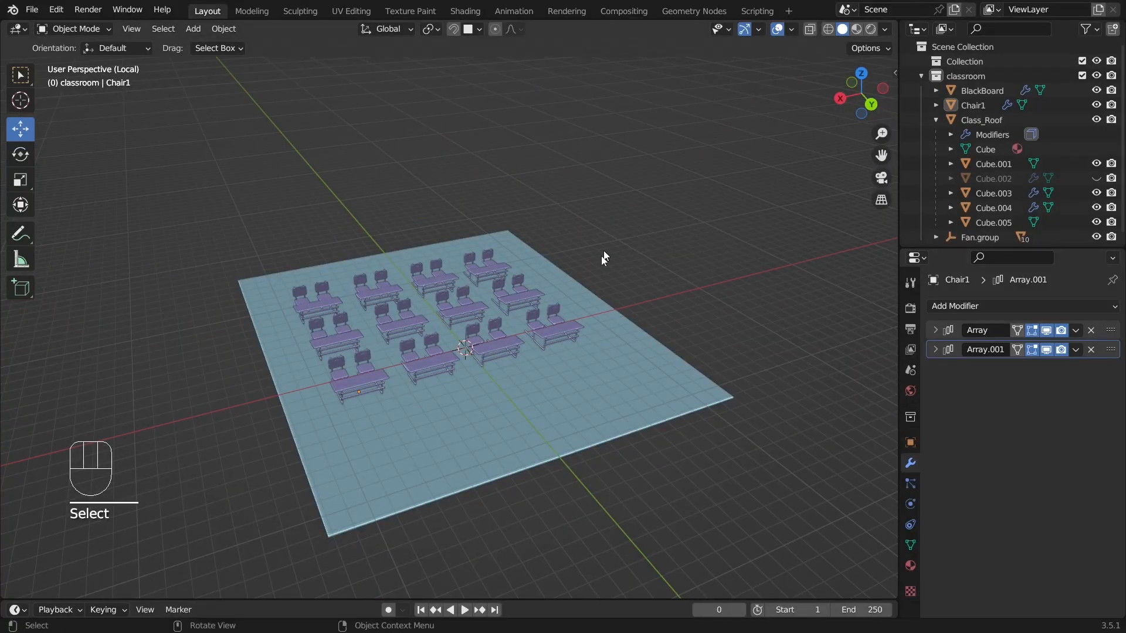
Step: Centre the desk grid on the floor by moving it about -1.459 m along X and slightly back along Y
left_click(345, 365)
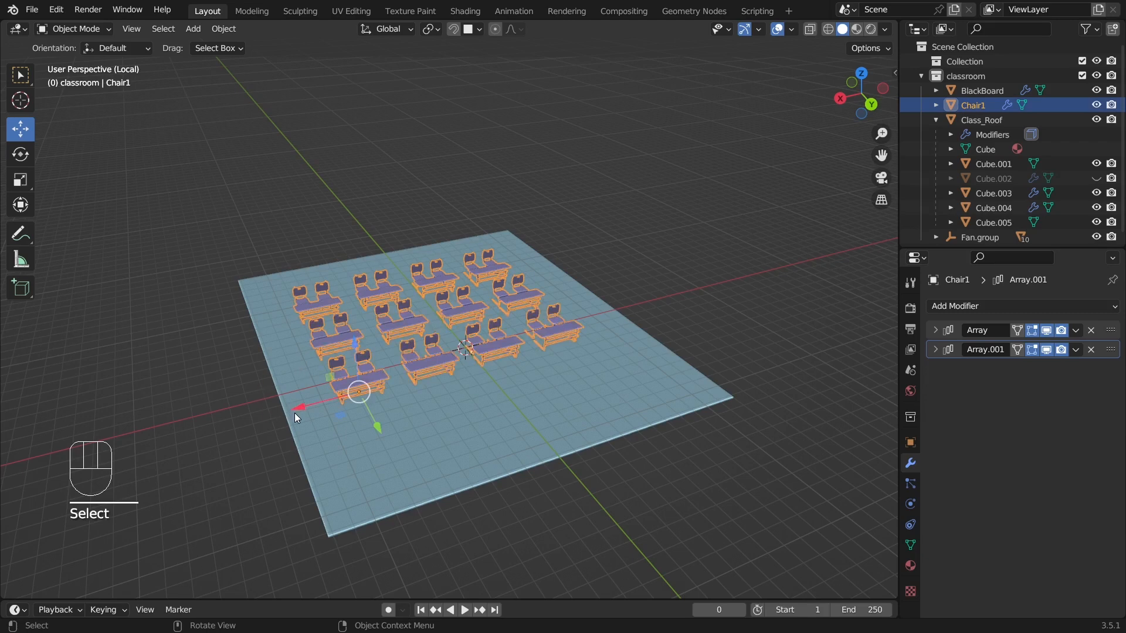
left_click_drag(301, 407, 406, 372)
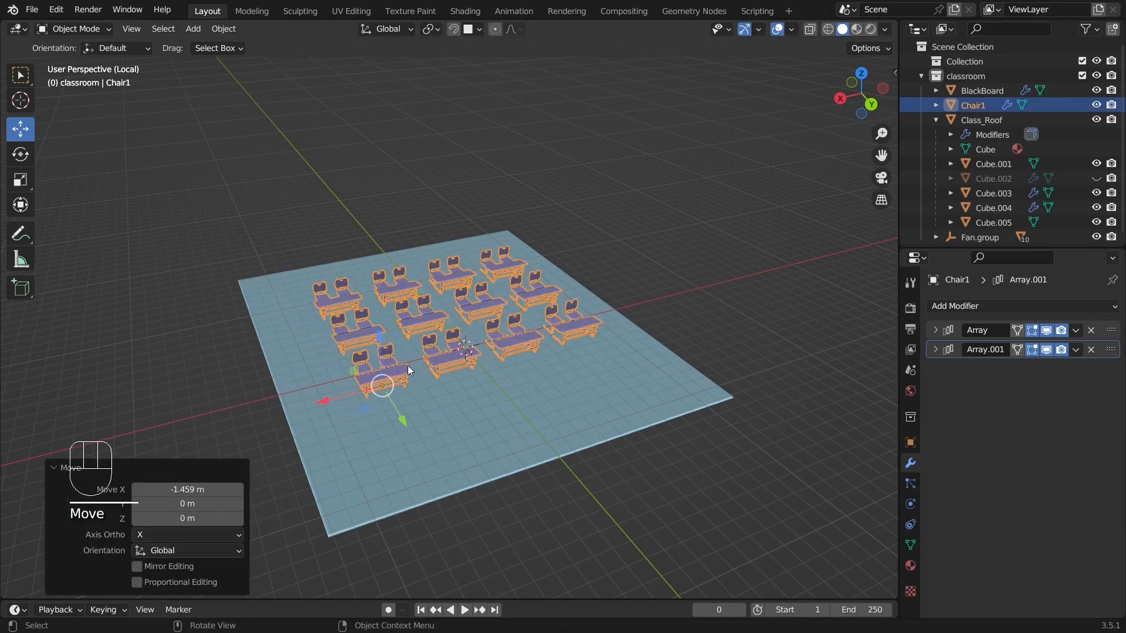
left_click_drag(403, 419, 392, 406)
left_click(649, 209)
middle_click_drag(648, 210, 686, 389)
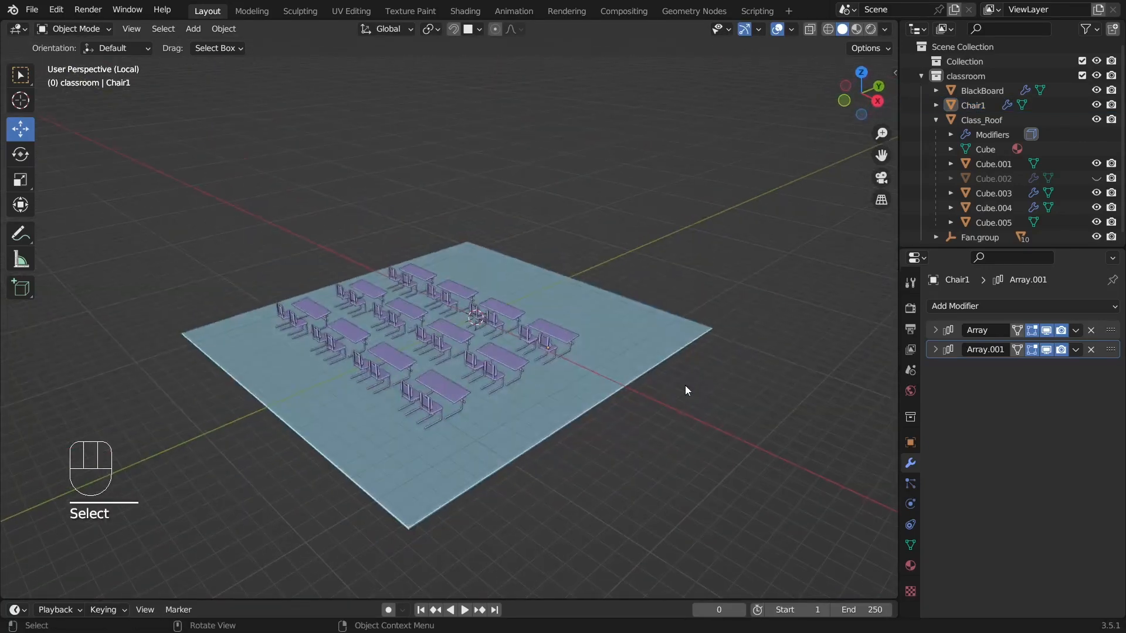
middle_click_drag(502, 334, 666, 155)
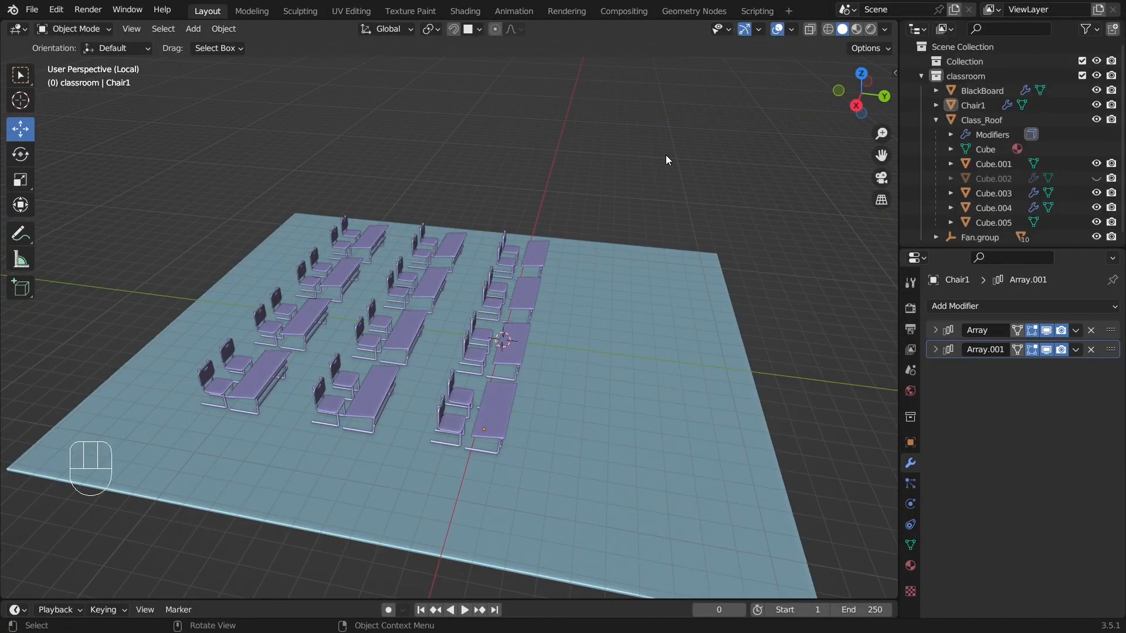
Step: Exit Local View and check the desk grid inside the full classroom
key("slash")
middle_click_drag(666, 160, 522, 290)
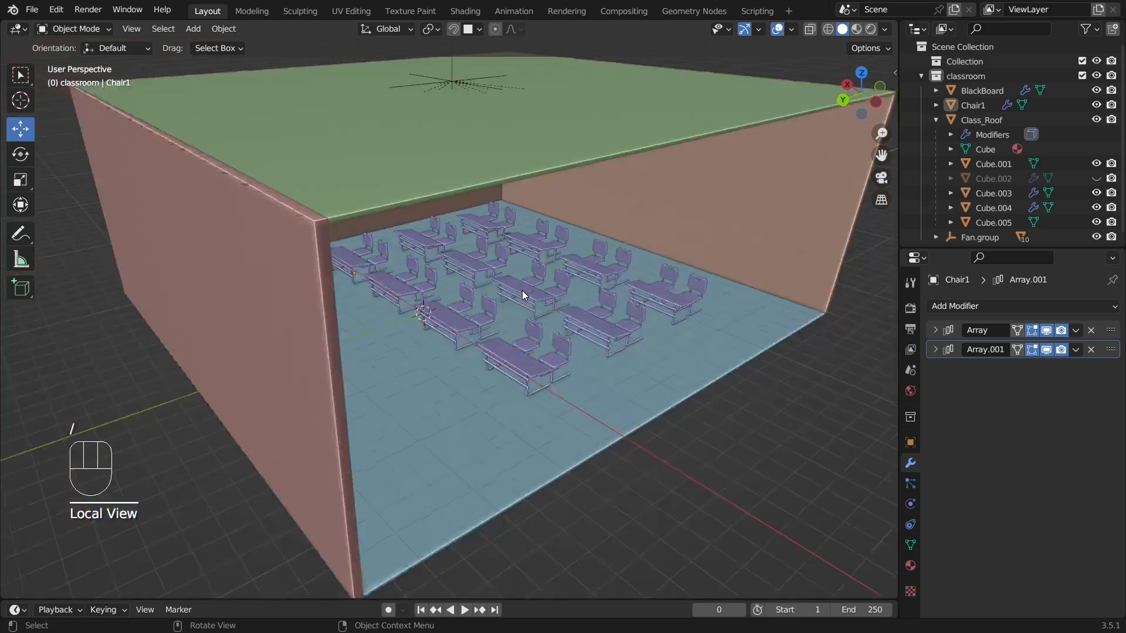
scroll(522, 290, "down", 2)
middle_click_drag(562, 323, 512, 350)
scroll(511, 351, "up", 4)
middle_click_drag(576, 304, 607, 358)
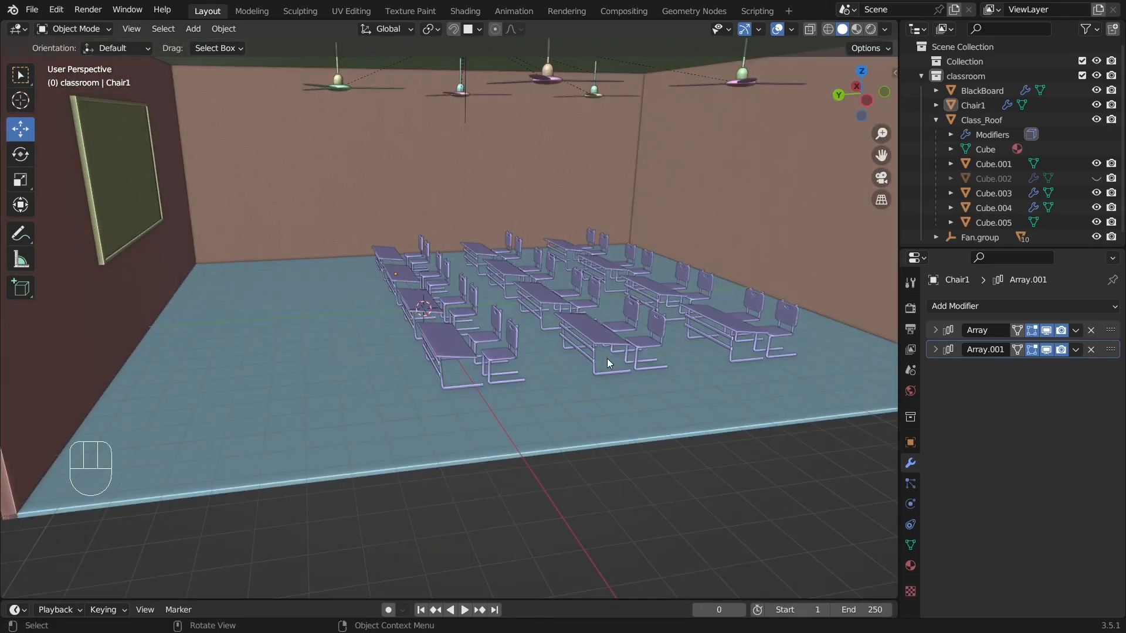
Step: Try to separate the desk set's geometry in Edit Mode and return to Object Mode
left_click(607, 359)
scroll(688, 370, "up", 2)
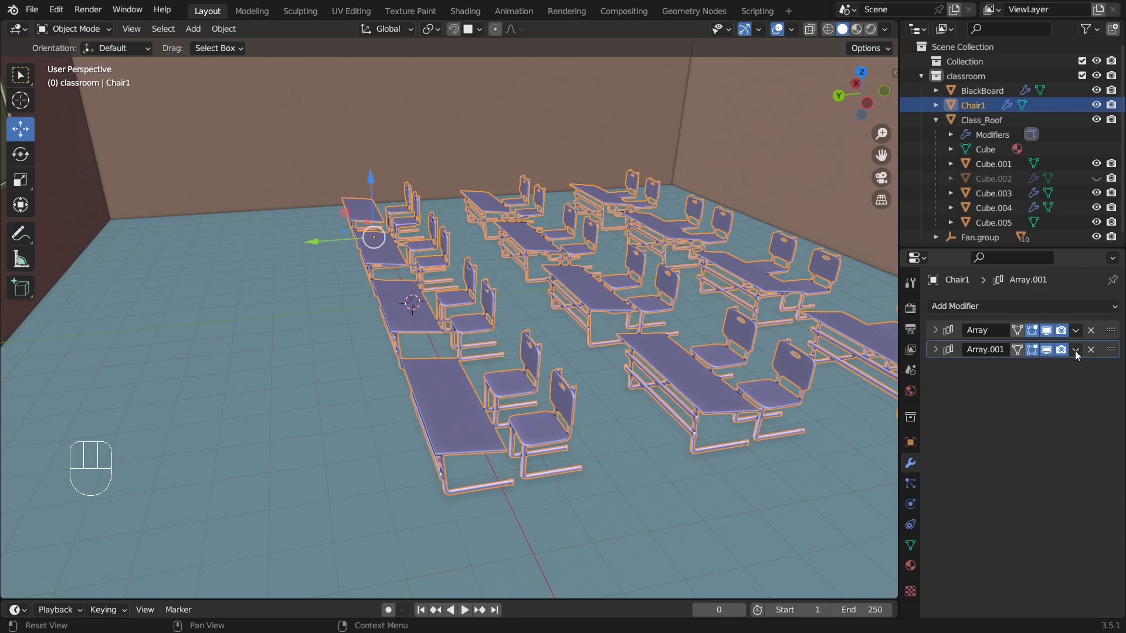
left_click(58, 30)
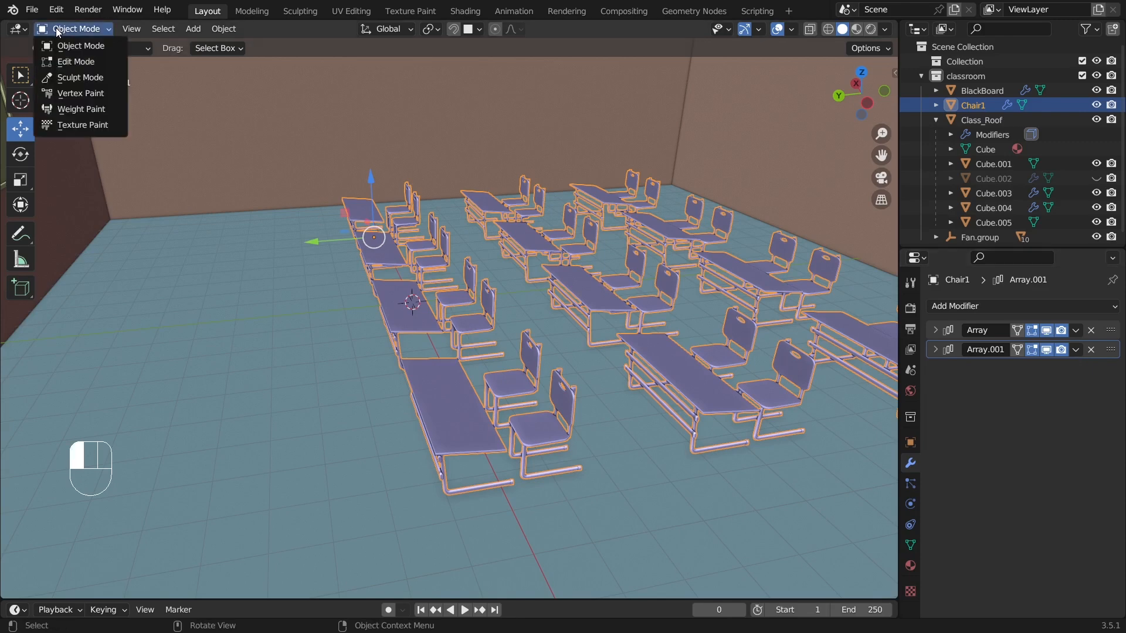
left_click(76, 61)
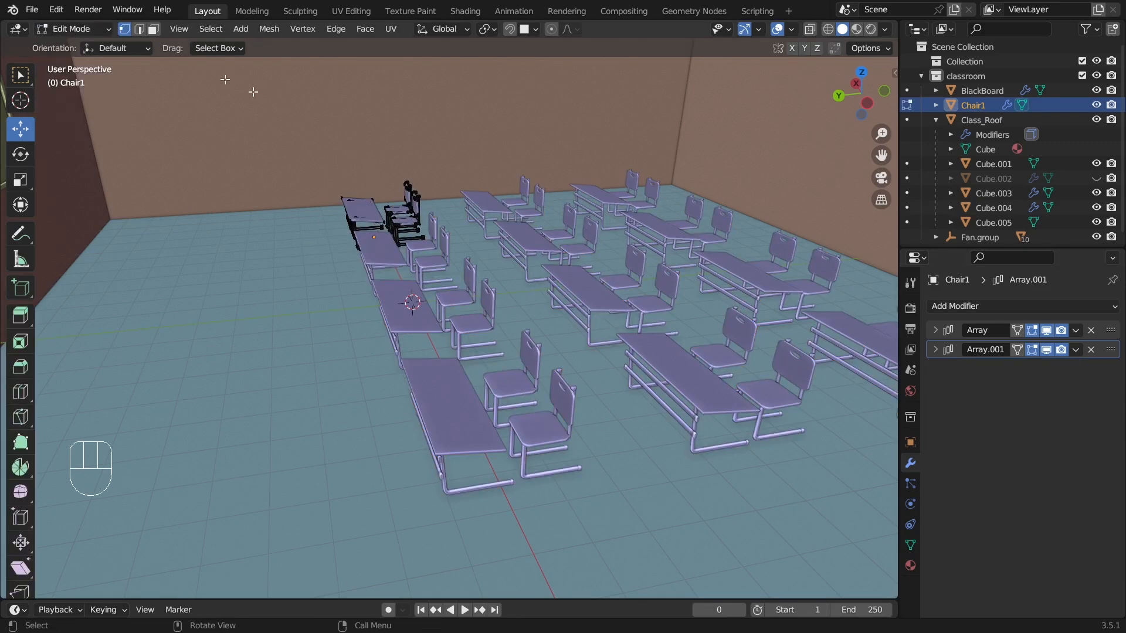
middle_click_drag(347, 283, 373, 300)
scroll(373, 300, "up", 2)
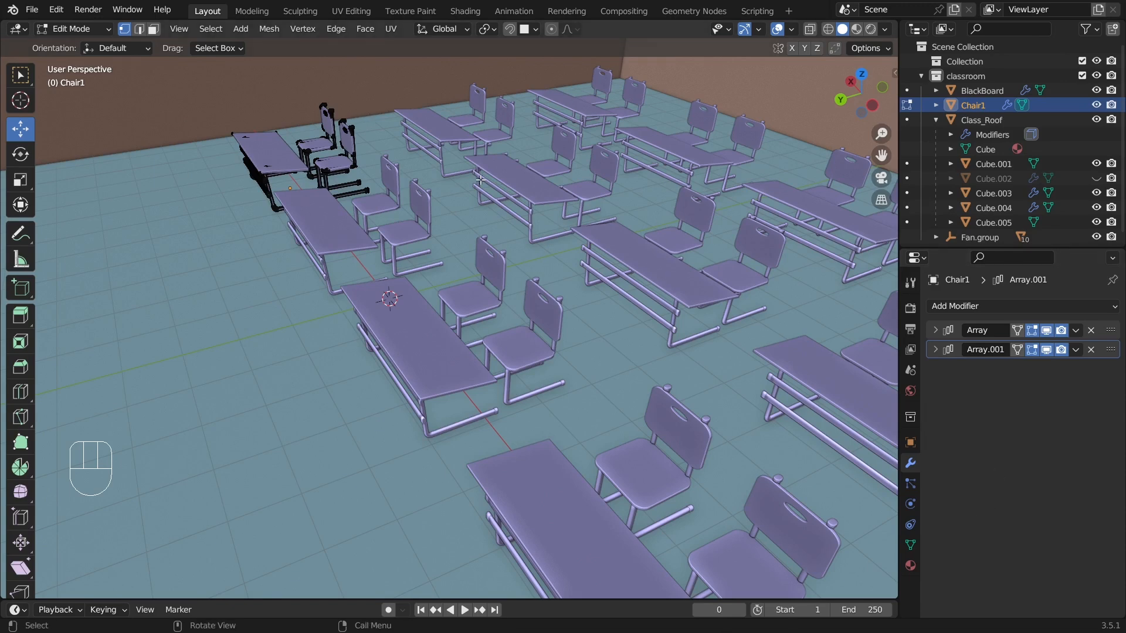
key("p")
left_click(74, 28)
left_click(82, 45)
Step: Deselect the desk set and examine the rows of desks and chairs up close
middle_click_drag(474, 335, 631, 417)
left_click(643, 481)
scroll(632, 420, "up", 3)
middle_click_drag(323, 366, 364, 354)
scroll(364, 353, "up", 3)
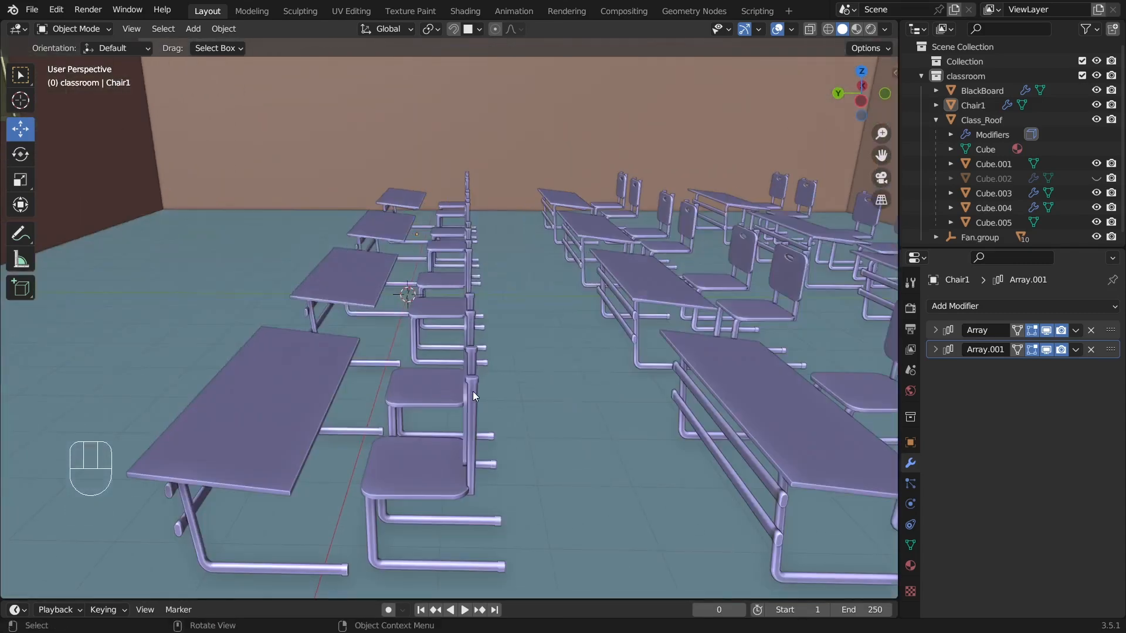
Step: Inspect the chair frames and desk legs at floor level, and the desk grid's placement within the whole classroom
middle_click_drag(471, 394, 488, 384)
scroll(485, 378, "up", 3)
scroll(479, 381, "up", 4)
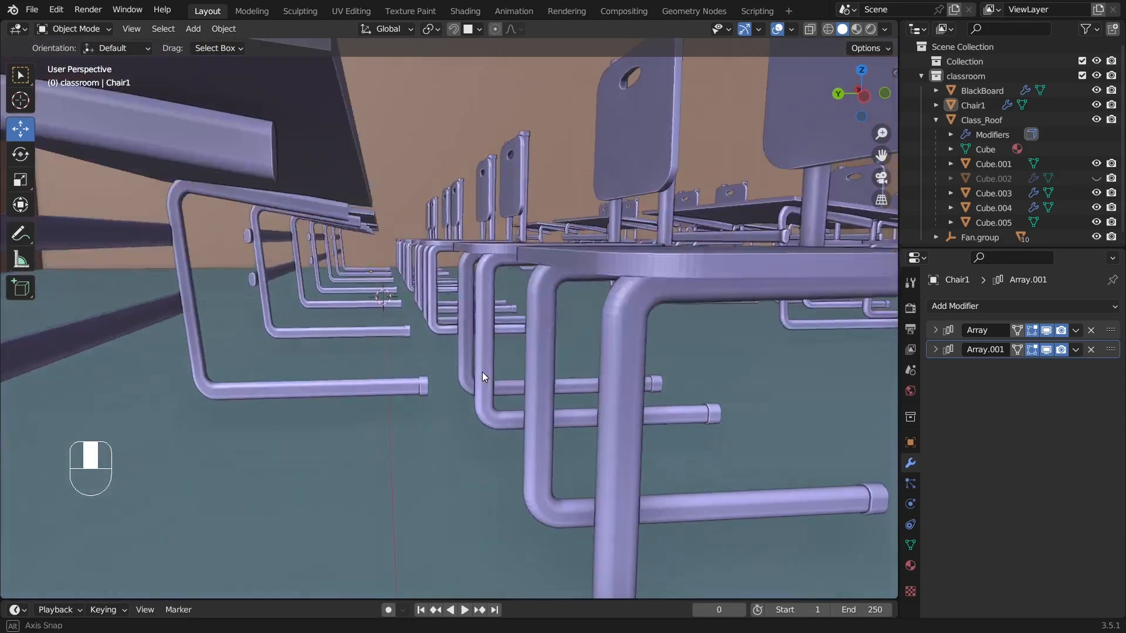
scroll(478, 364, "down", 6)
middle_click_drag(478, 364, 622, 340)
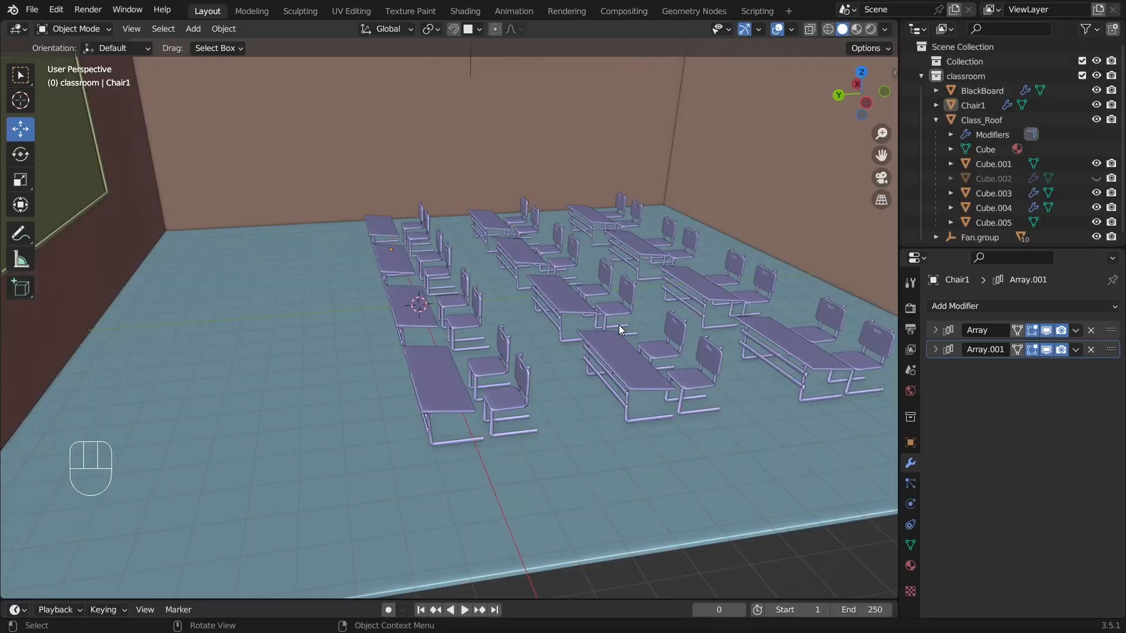
scroll(618, 325, "down", 5)
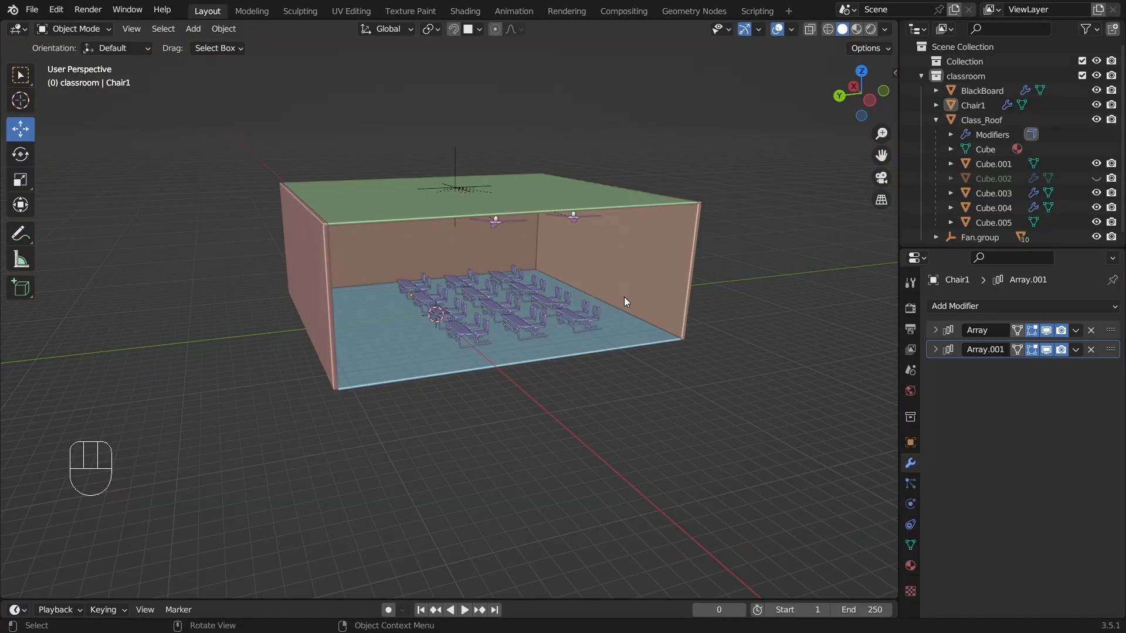
scroll(623, 297, "up", 5)
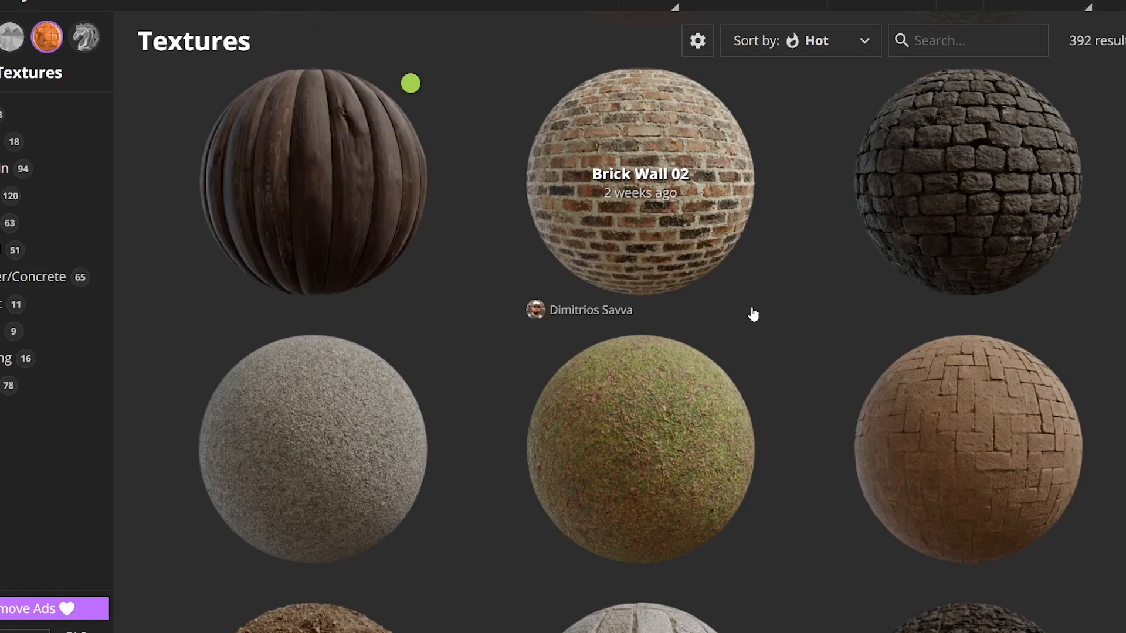
Step: Switch to the online texture library and browse its textures sorted by Hot
scroll(754, 315, "down", 15)
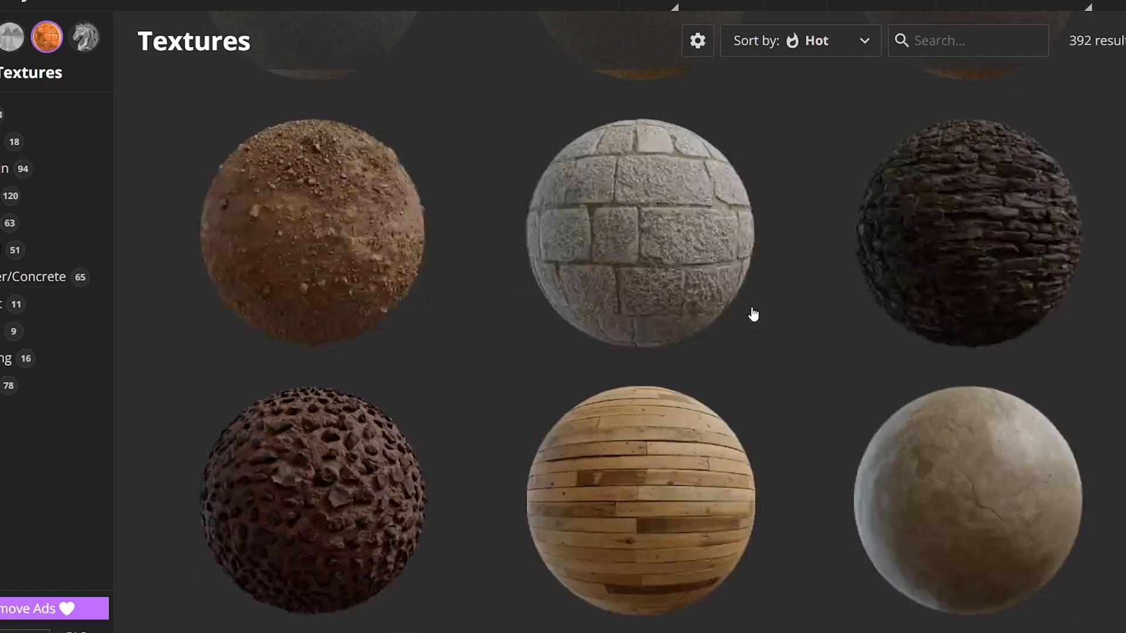
scroll(754, 315, "down", 3)
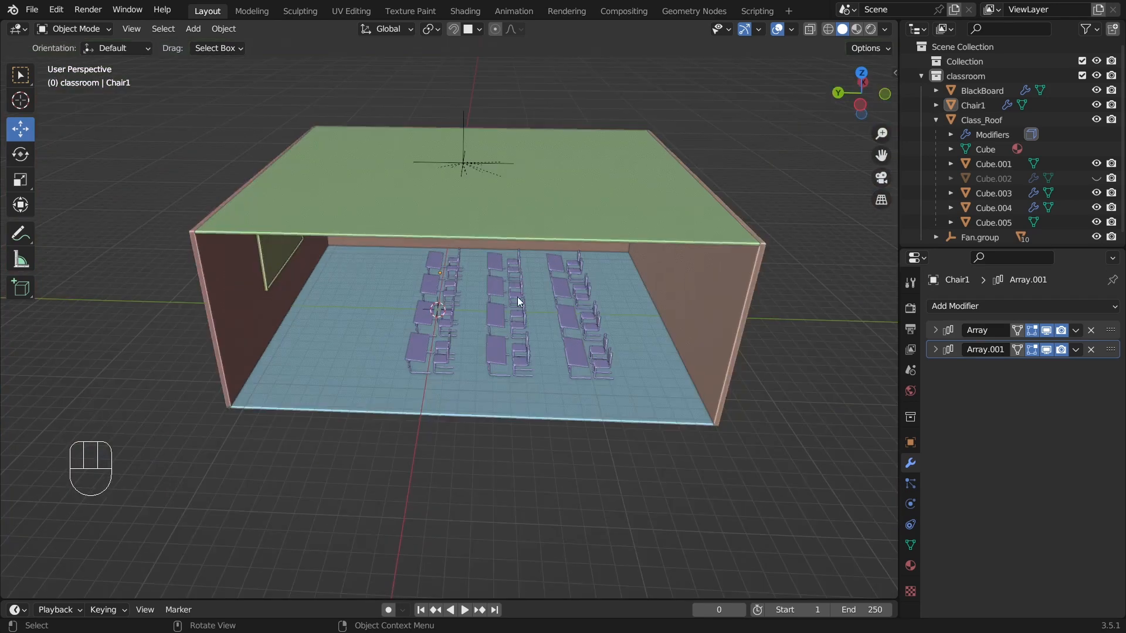
Step: Return to Blender and examine the furnished classroom from several angles, including the desk grid, ceiling fans and blackboard
middle_click_drag(529, 306, 589, 291)
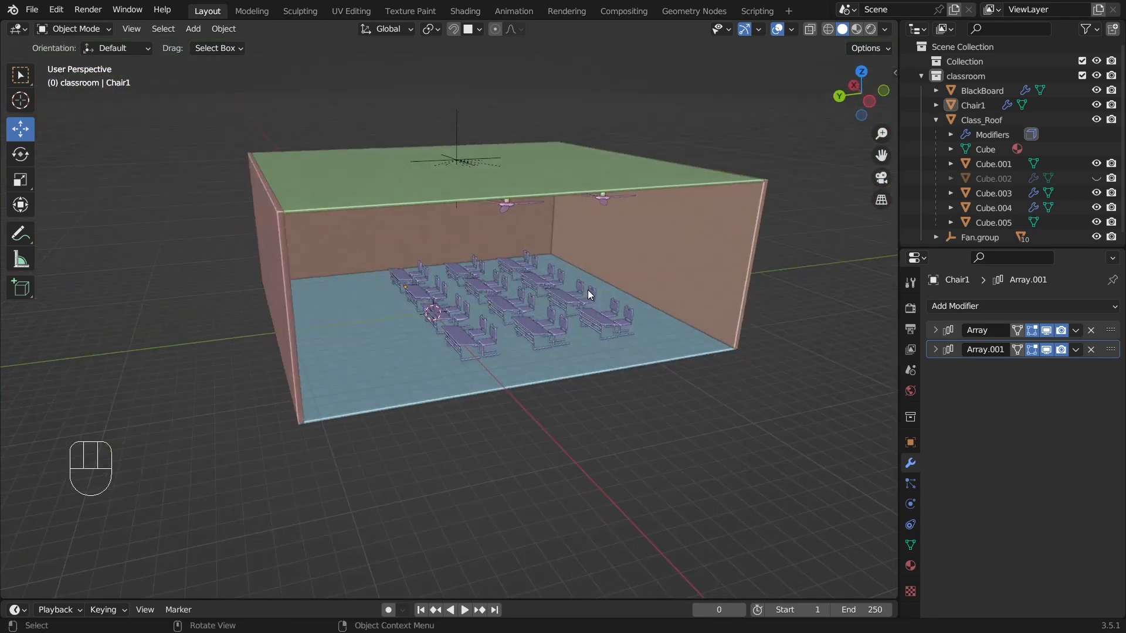
scroll(588, 289, "up", 3)
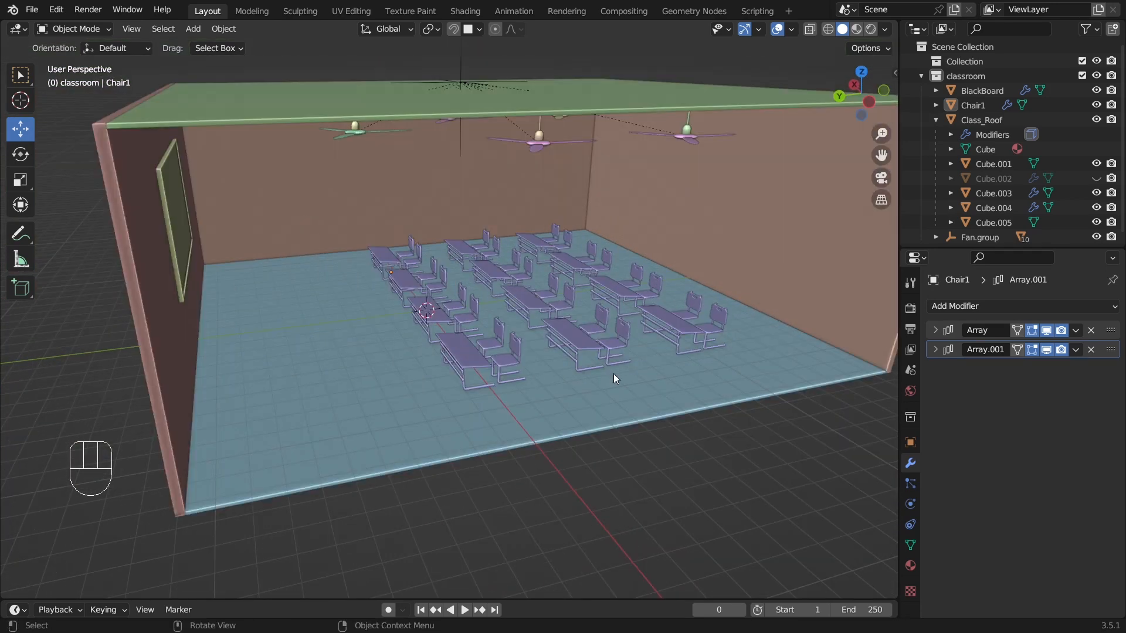
middle_click_drag(516, 403, 565, 238)
scroll(573, 292, "up", 3)
scroll(572, 287, "down", 5)
scroll(614, 234, "up", 4)
scroll(614, 230, "up", 2)
scroll(613, 229, "down", 4)
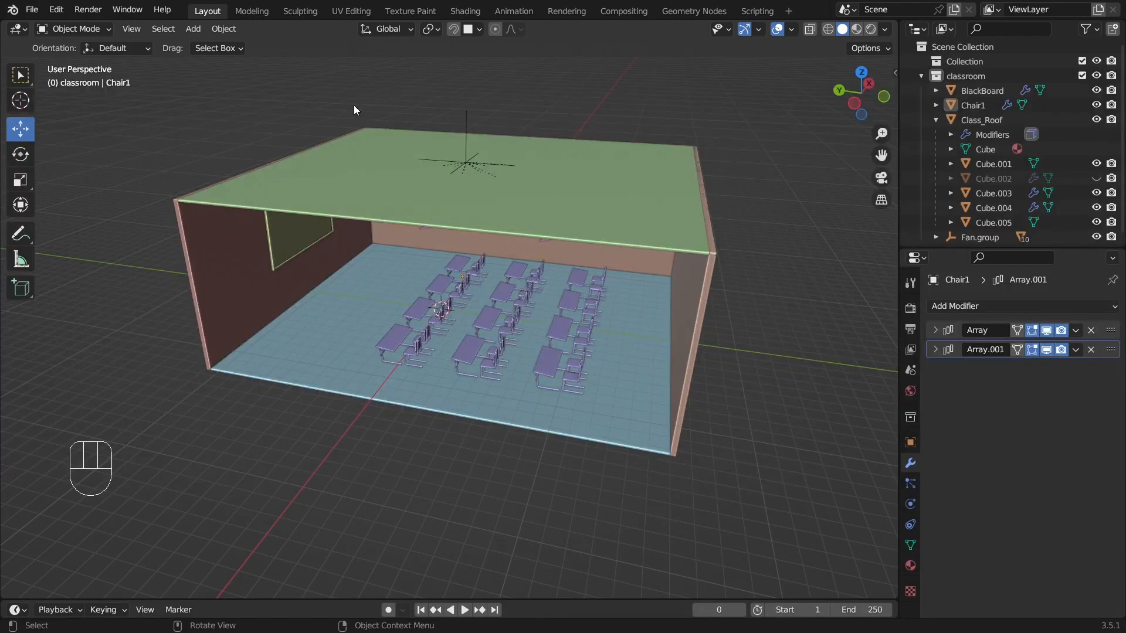